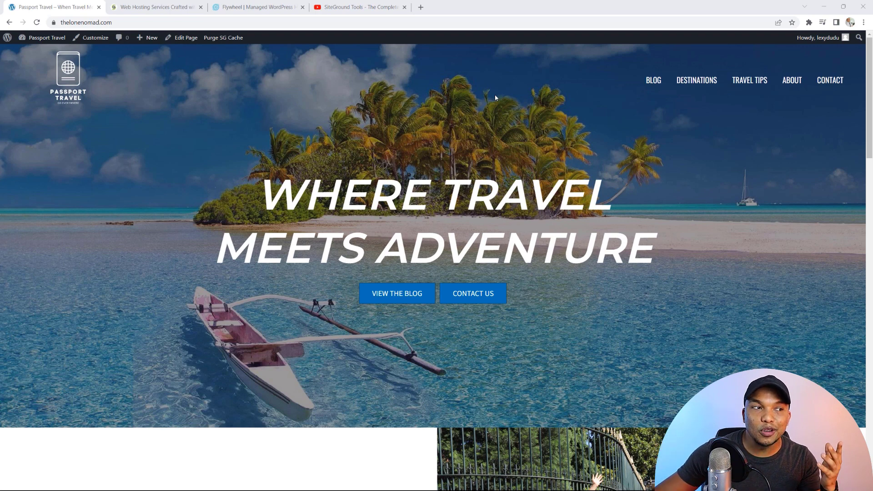
- Look over the Passport Travel home page, then go to the BLOG page
scroll(466, 95, "down", 5)
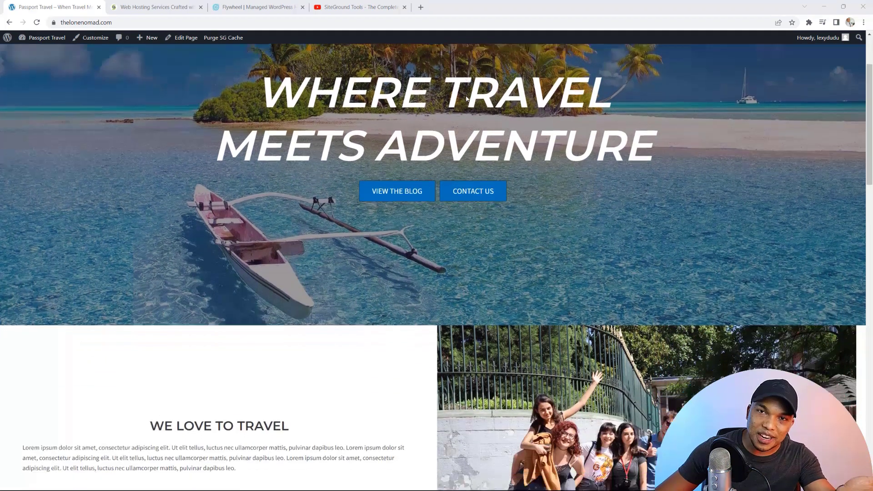
scroll(465, 98, "down", 7)
scroll(465, 98, "up", 10)
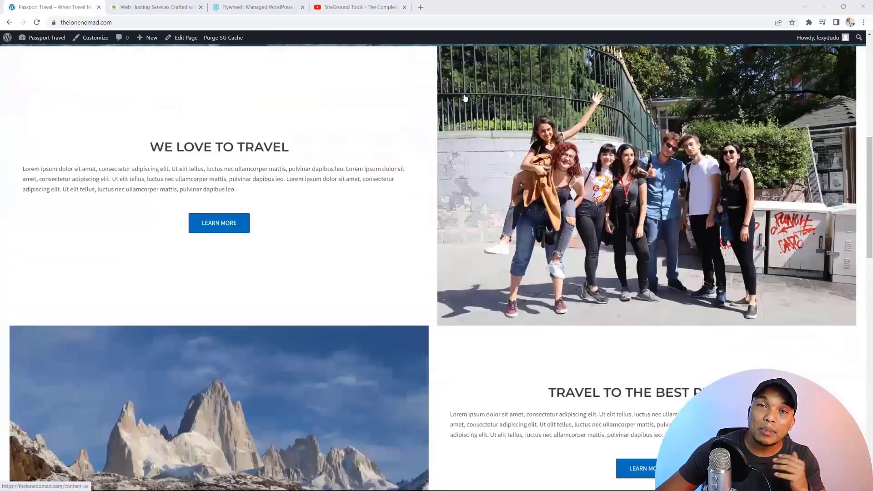
scroll(465, 98, "up", 3)
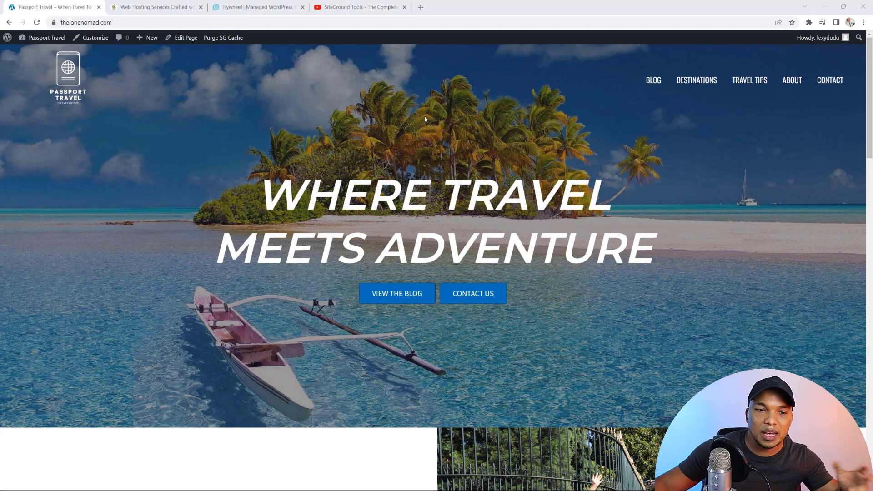
scroll(429, 125, "down", 13)
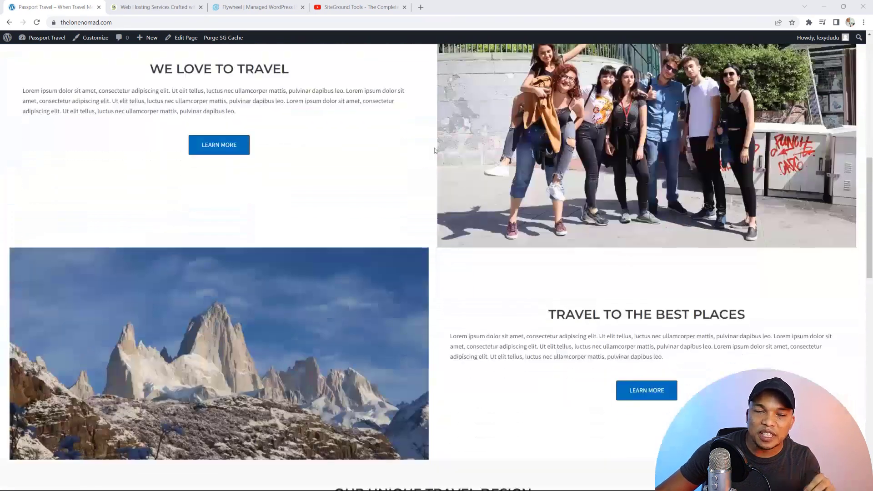
scroll(435, 150, "down", 2)
scroll(435, 150, "down", 10)
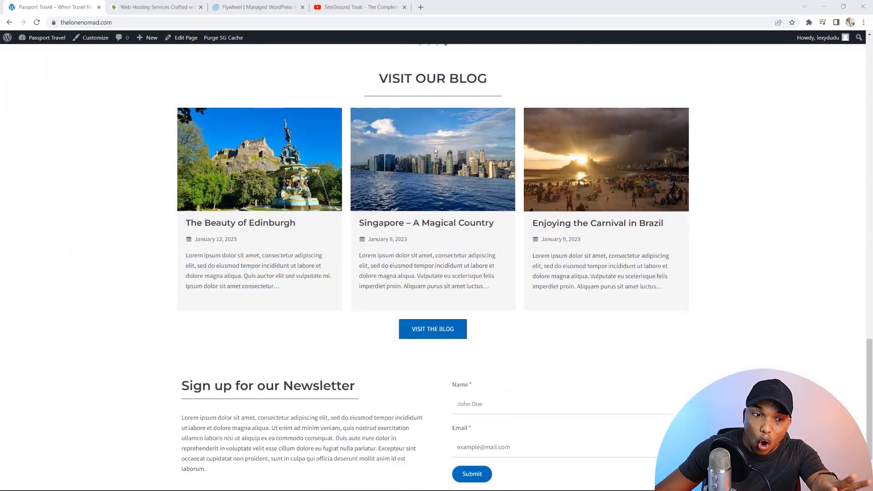
scroll(435, 149, "down", 2)
scroll(435, 149, "up", 9)
scroll(435, 151, "up", 15)
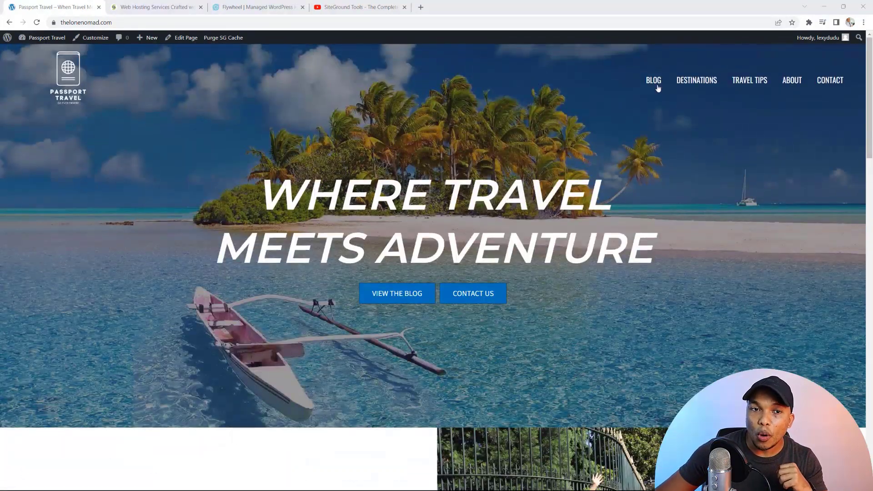
left_click(654, 82)
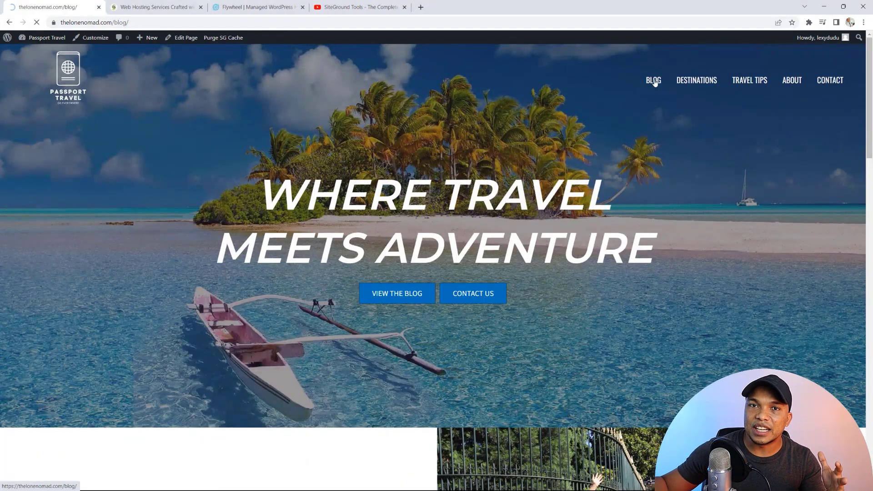
- Open 'The Beauty of Edinburgh' post from the blog listing and read through it
scroll(616, 145, "down", 10)
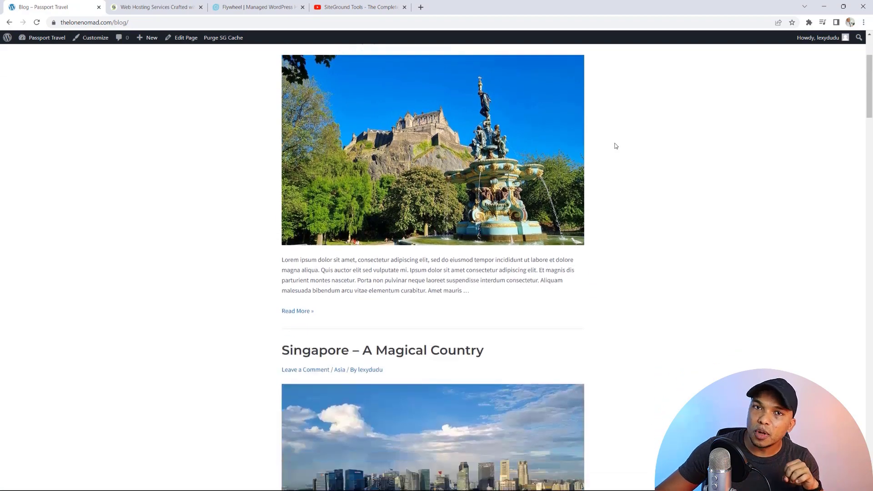
scroll(616, 146, "down", 3)
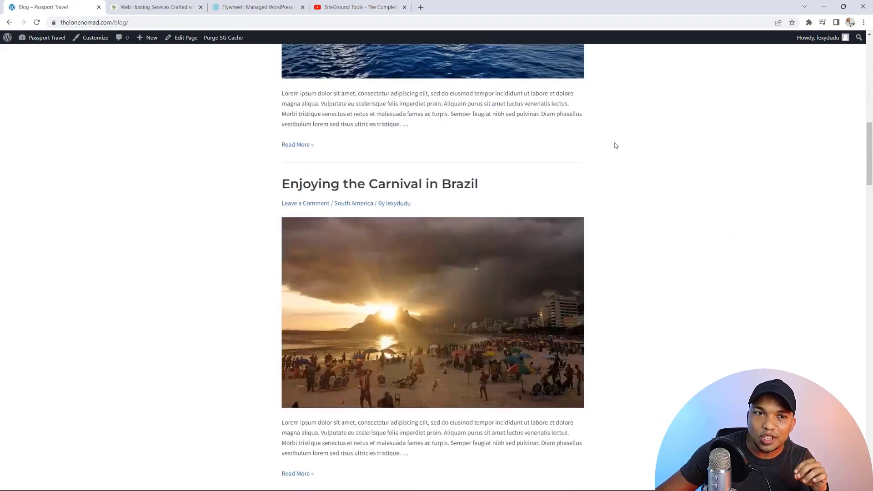
scroll(616, 145, "up", 12)
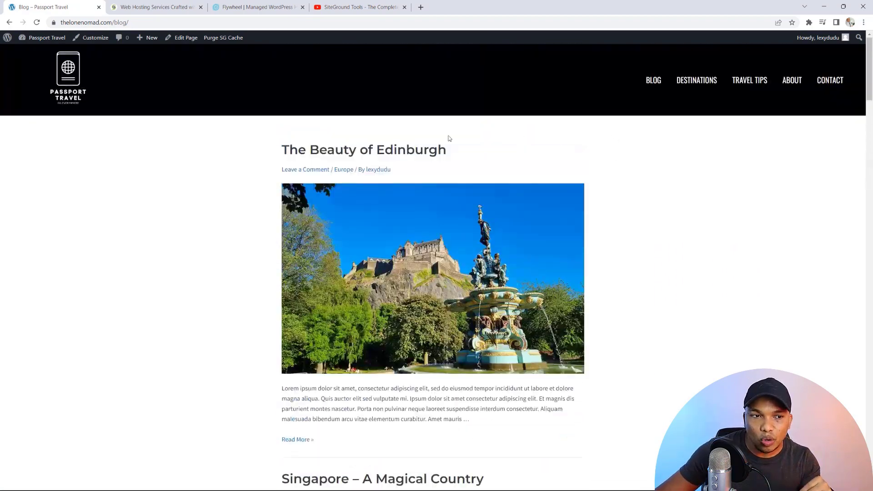
left_click(424, 150)
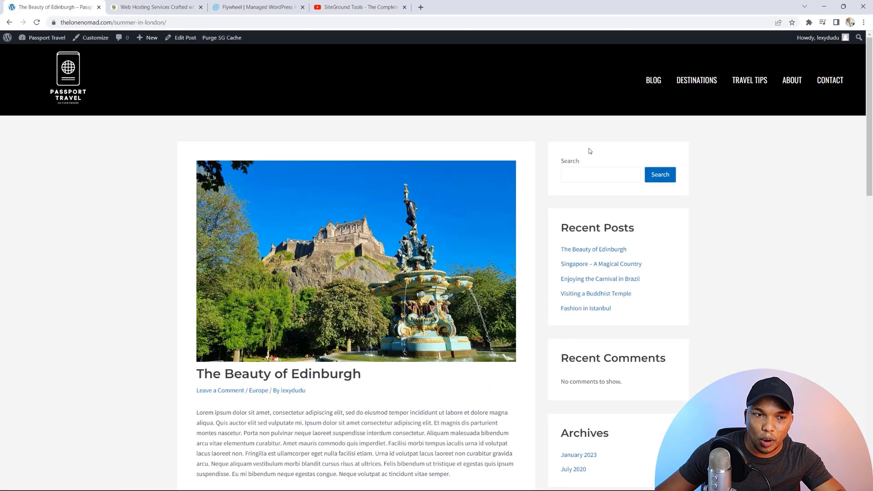
scroll(590, 151, "down", 2)
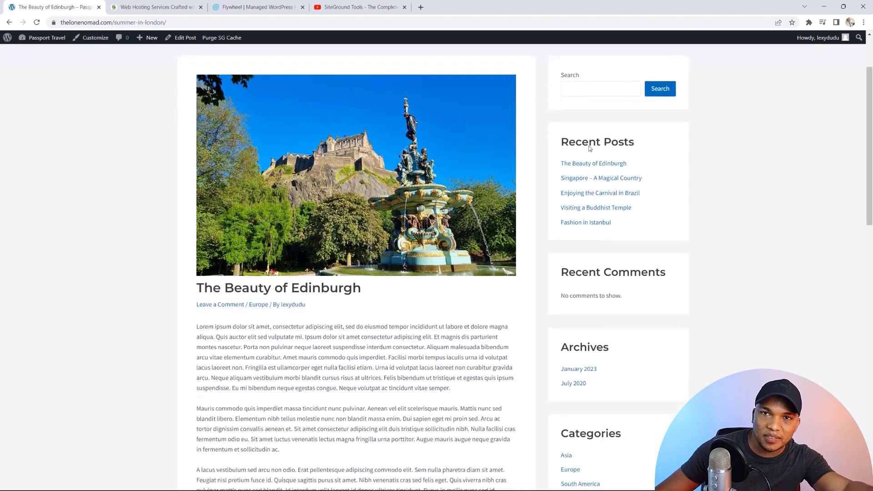
scroll(589, 149, "down", 2)
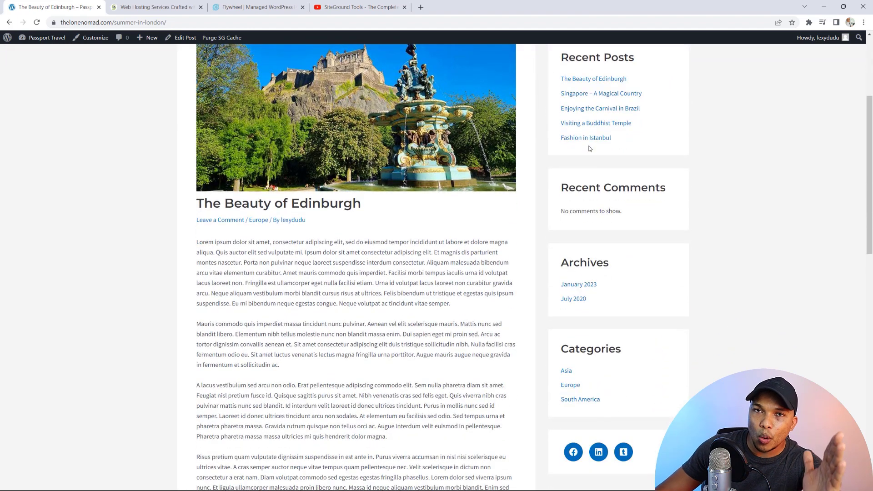
scroll(589, 149, "up", 4)
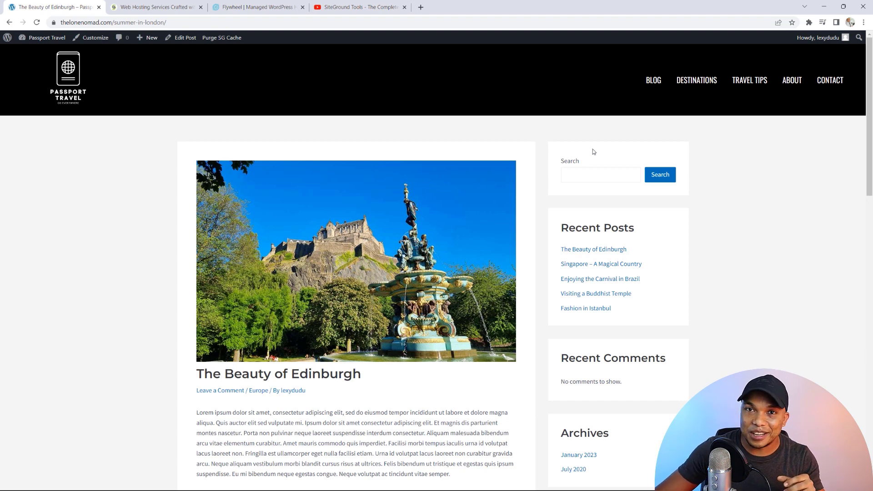
- Visit the About and Contact pages, return home via the logo, then switch to the SiteGround tab
left_click(798, 80)
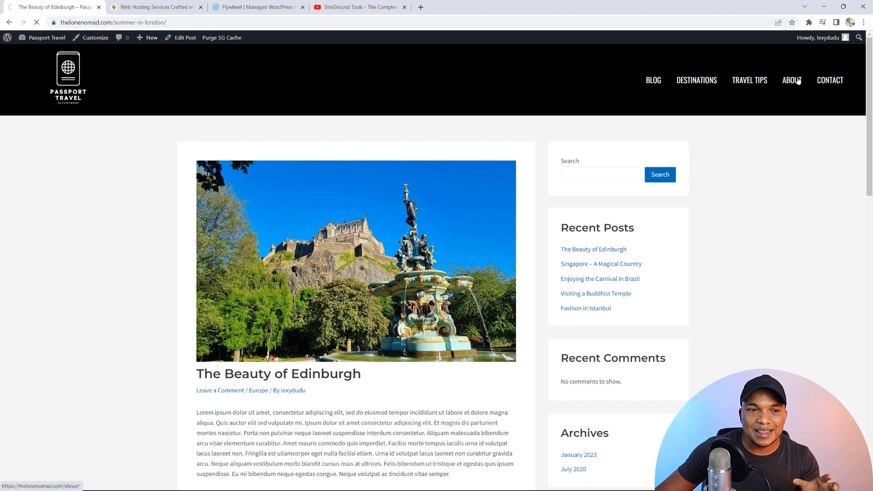
scroll(783, 142, "down", 5)
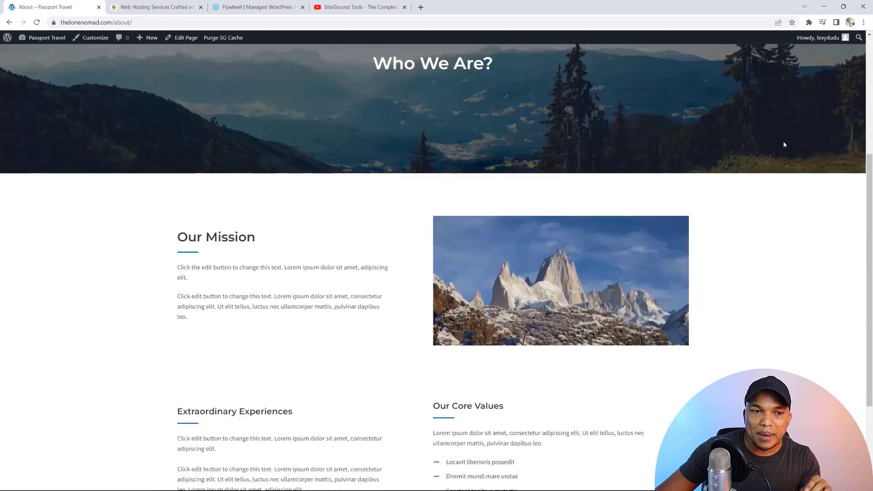
scroll(783, 144, "up", 5)
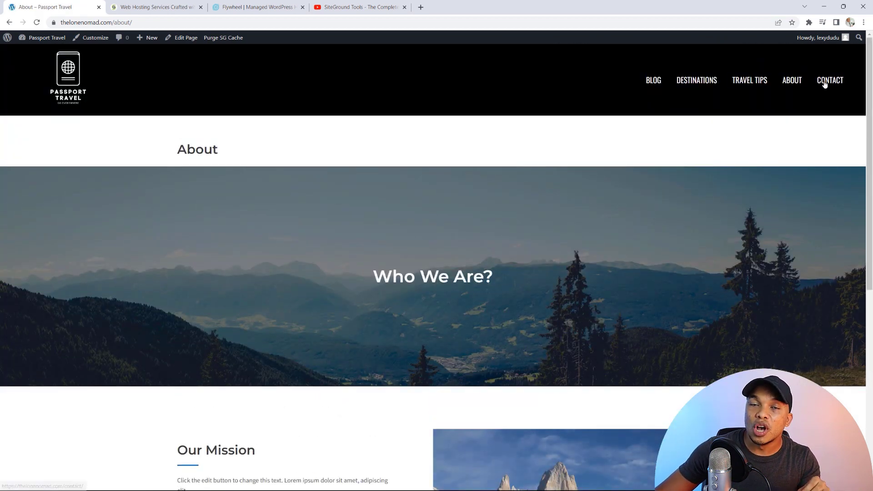
left_click(824, 84)
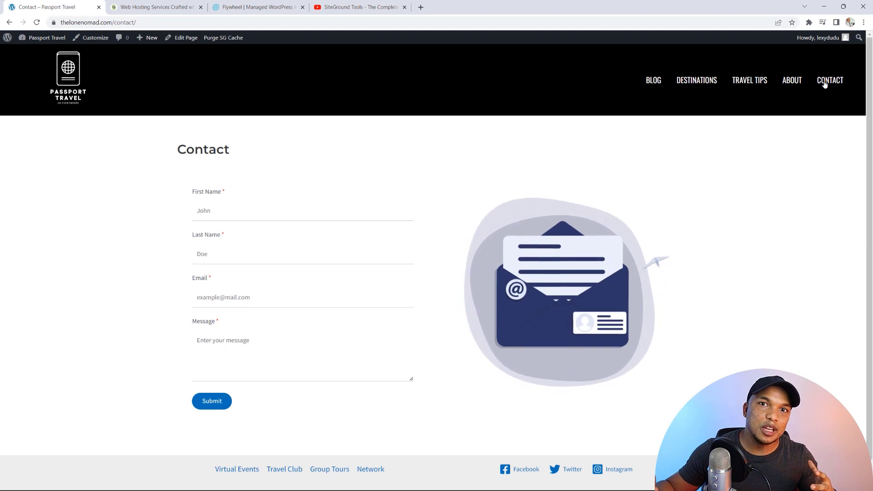
left_click(72, 83)
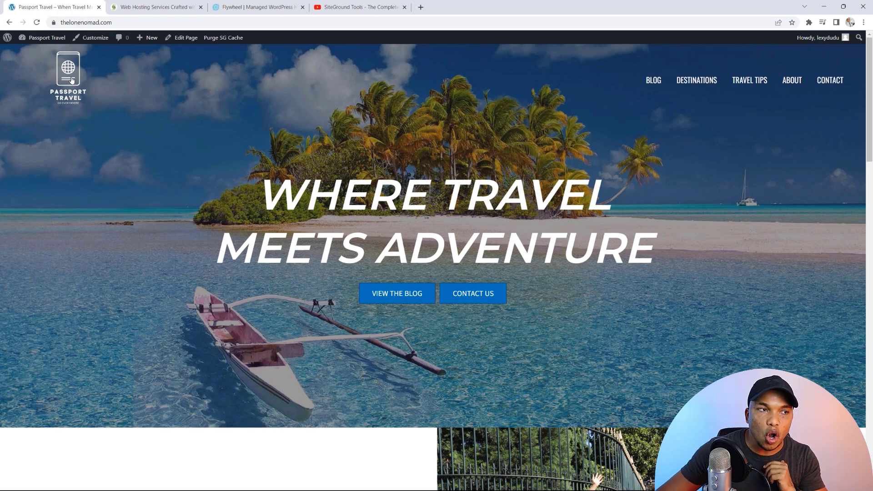
left_click(152, 6)
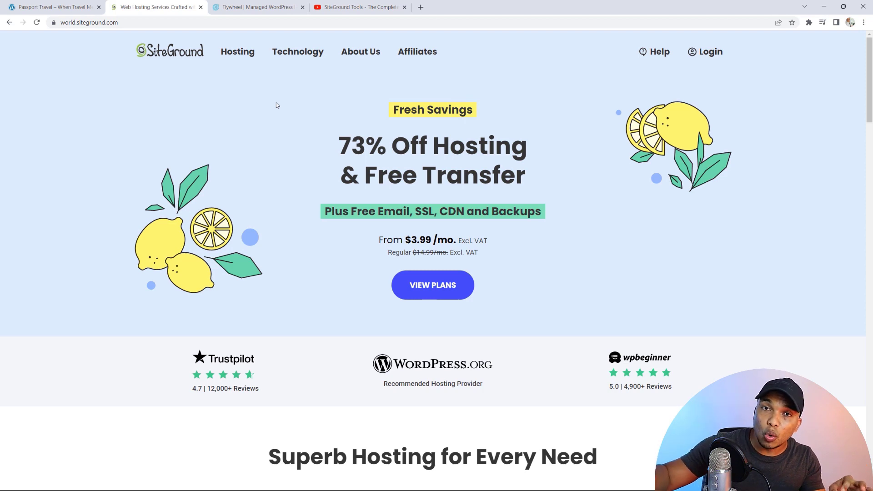
- Glance at the Flywheel and SiteGround tabs, then switch to the 'SiteGround Tools' tutorial video
left_click(272, 5)
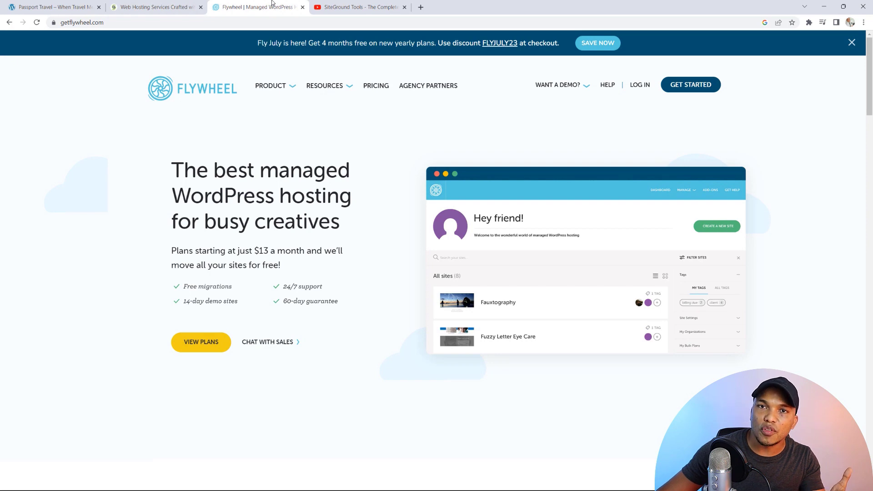
left_click(192, 12)
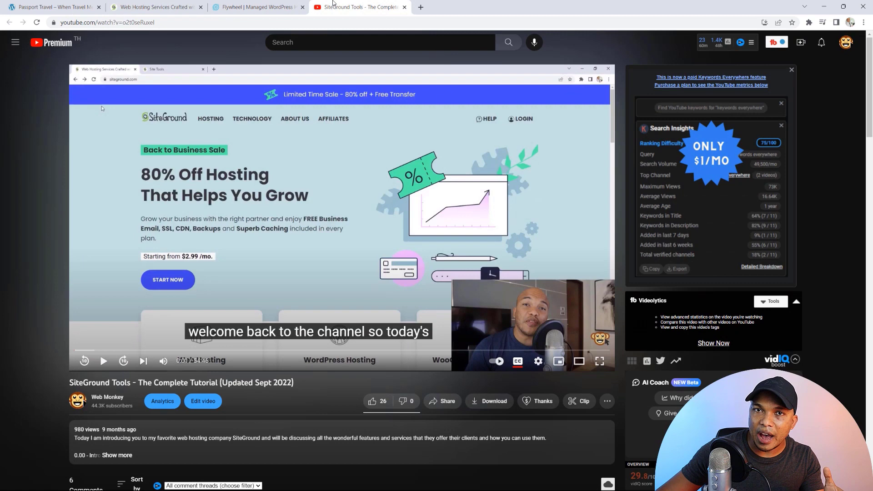
left_click(333, 5)
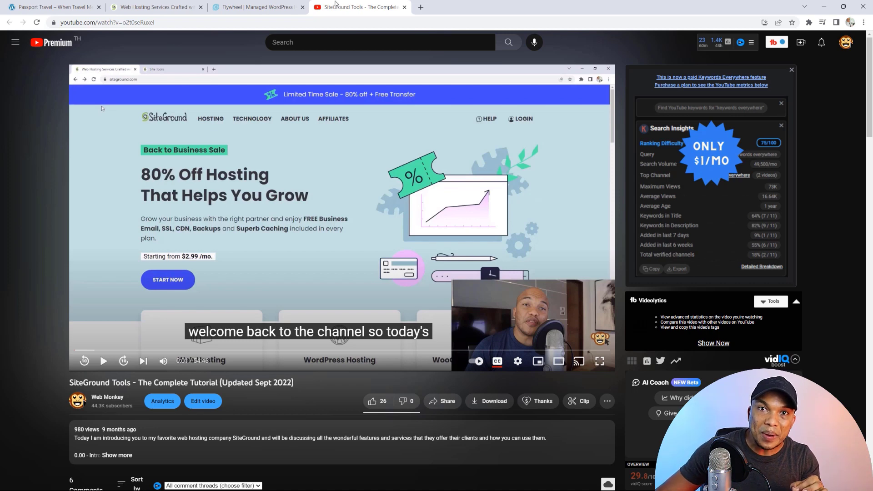
- Switch from the YouTube video back to the Passport Travel tab
left_click(48, 4)
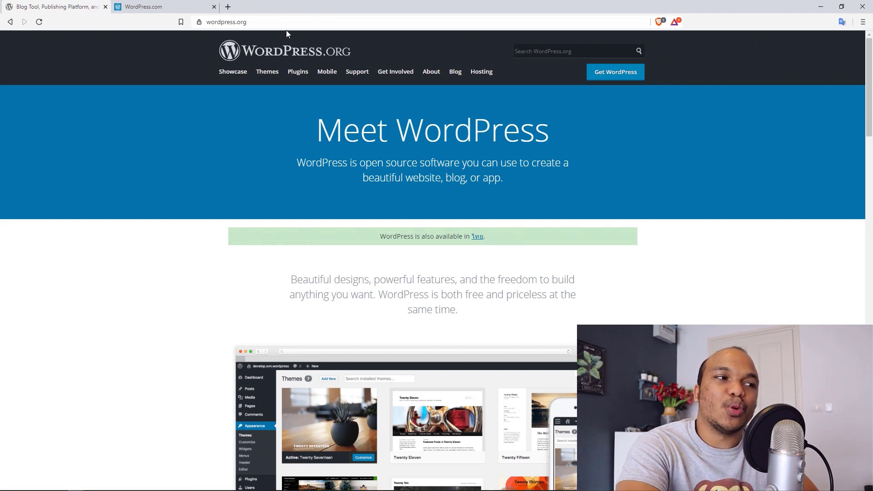
left_click(191, 6)
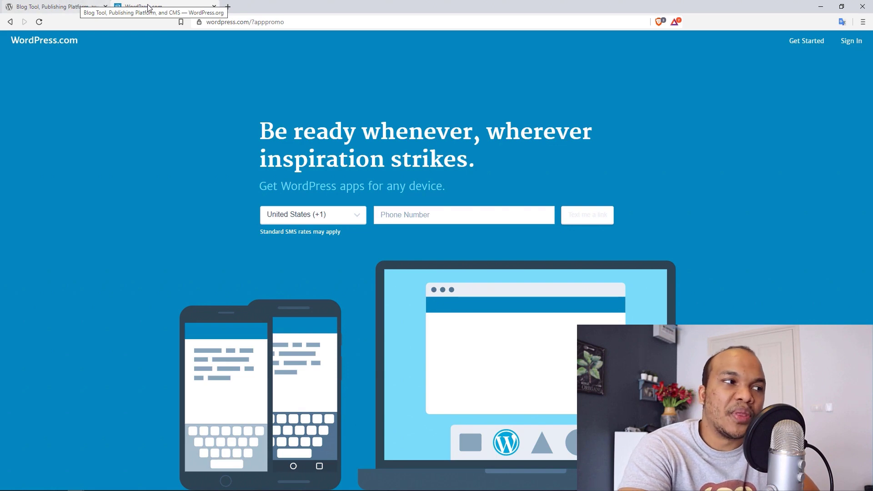
left_click(66, 9)
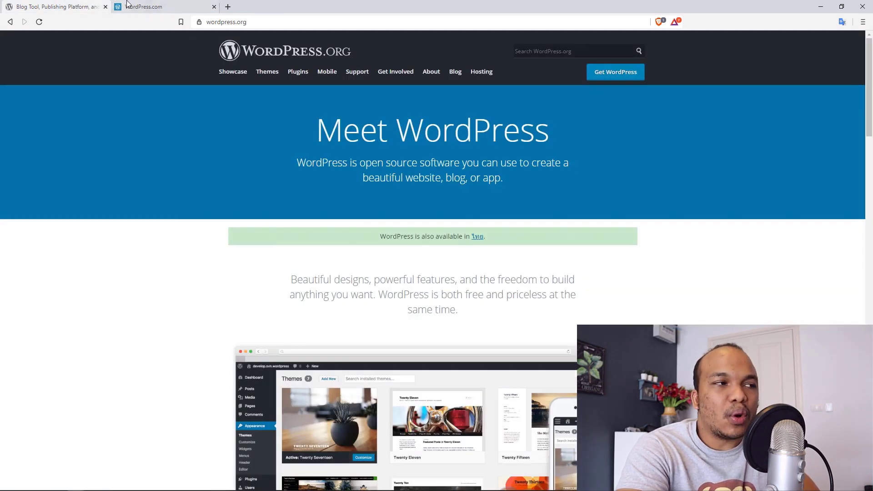
left_click(160, 6)
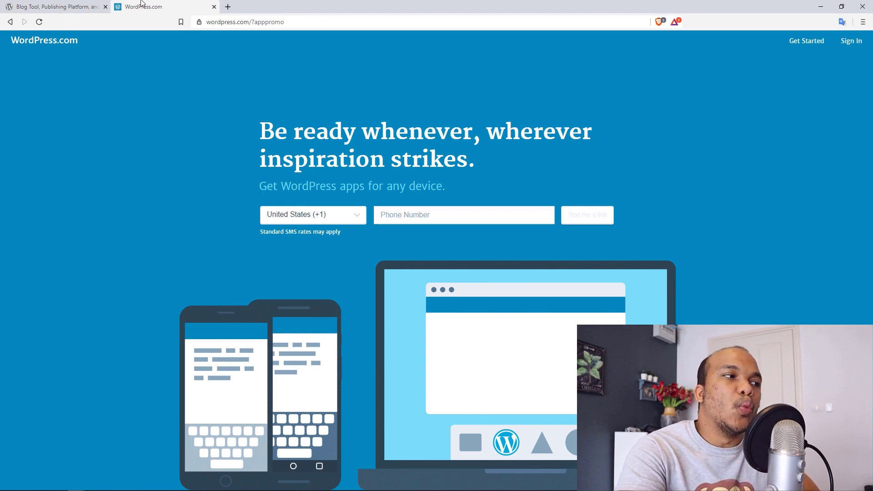
left_click(73, 6)
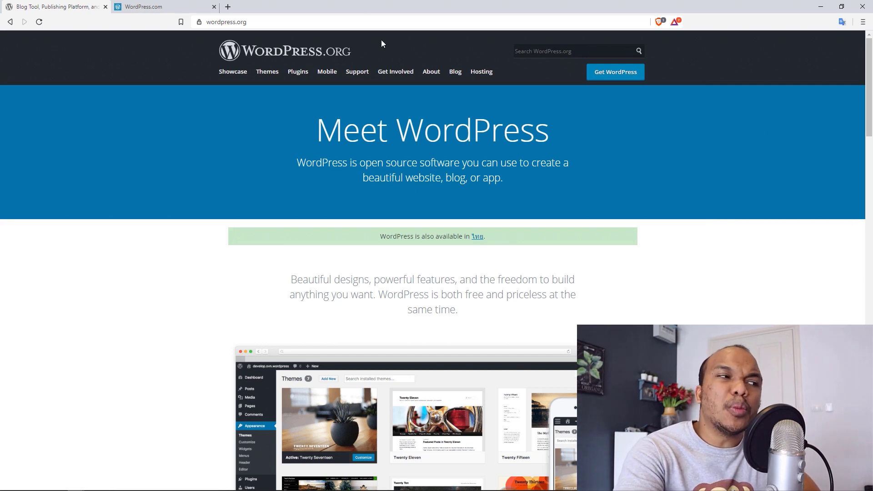
- Switch between the WordPress.com and WordPress.org tabs, ending on the WordPress.com apps page
left_click(177, 5)
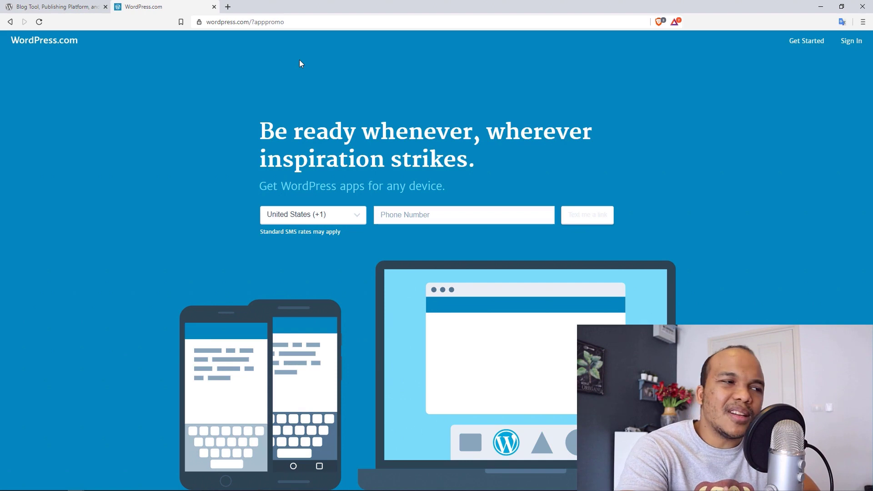
left_click(72, 8)
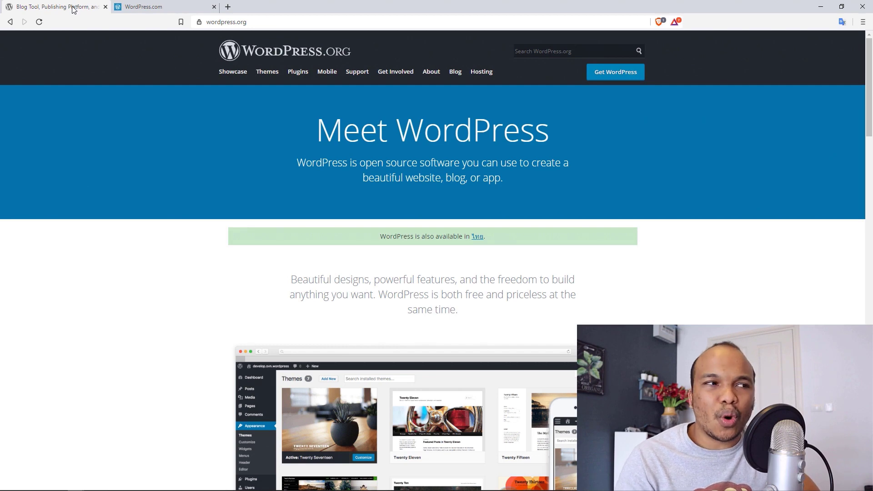
left_click(142, 5)
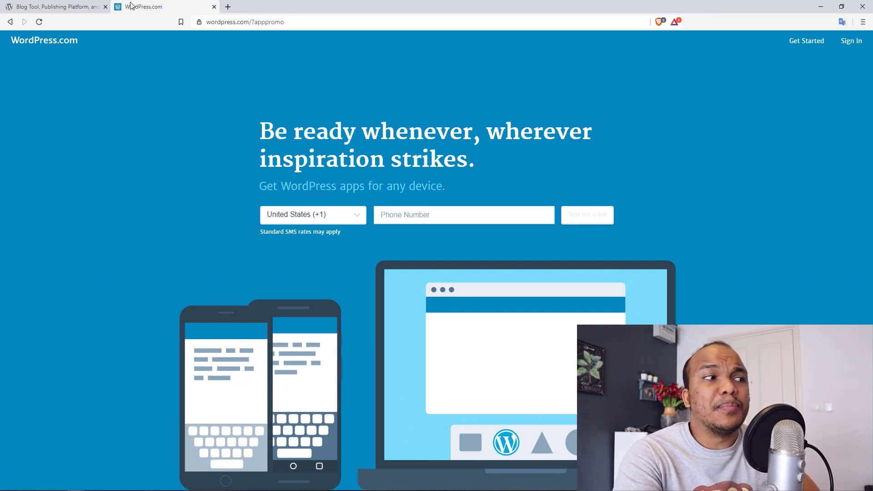
- Return to the WordPress.org homepage tab
left_click(63, 5)
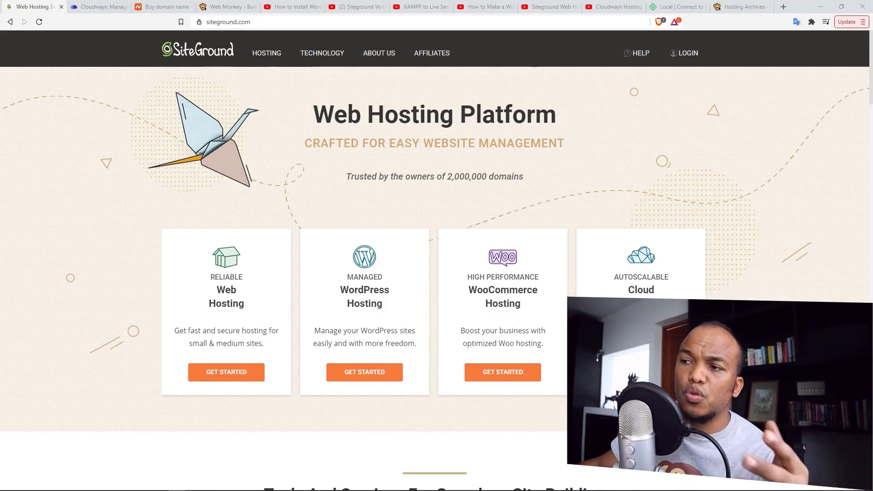
- Flip between the SiteGround and Cloudways homepages, then open SiteGround's HOSTING menu
left_click(109, 7)
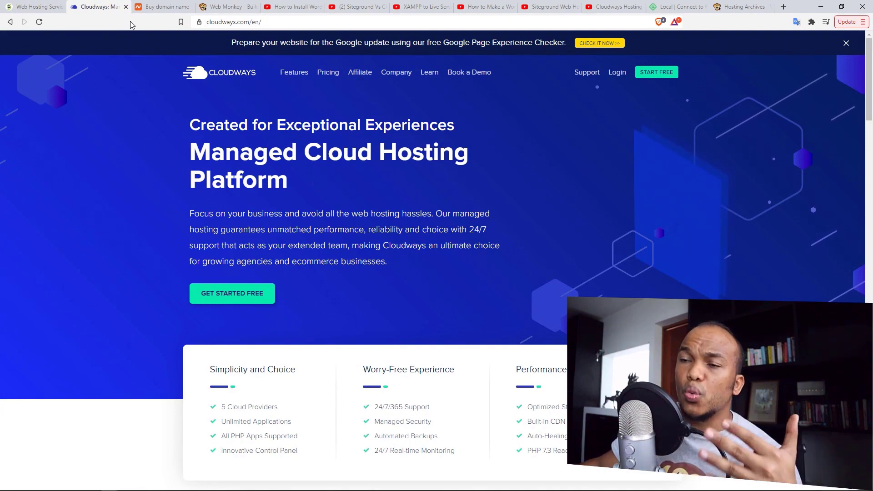
left_click(25, 7)
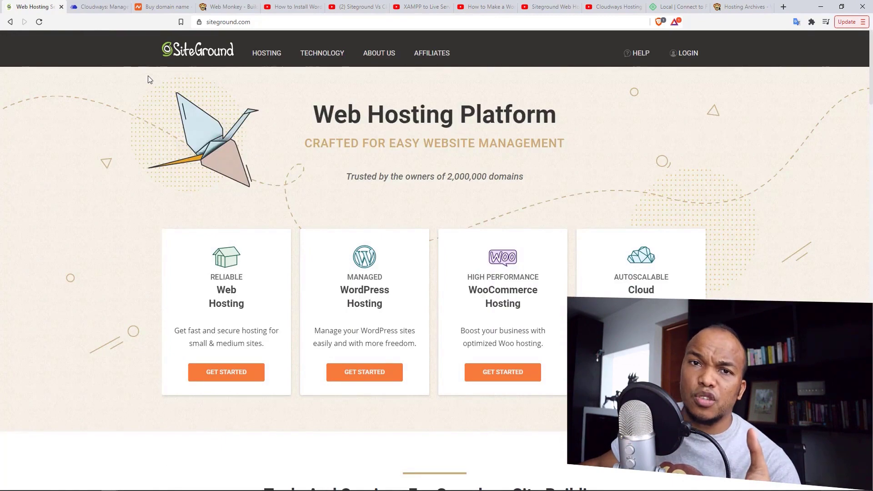
left_click(97, 6)
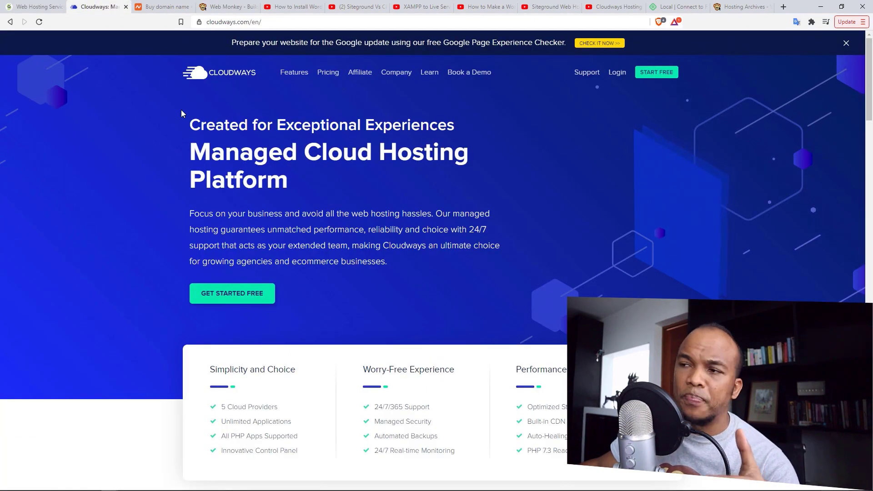
left_click(36, 6)
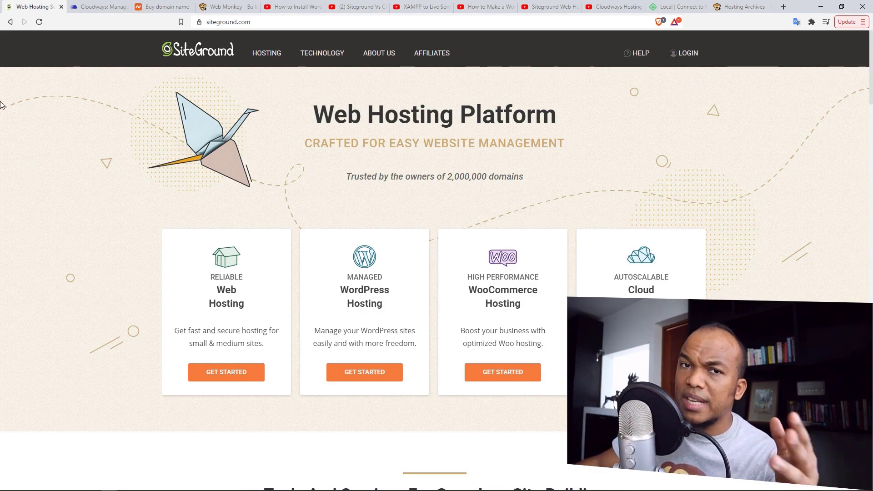
left_click(92, 11)
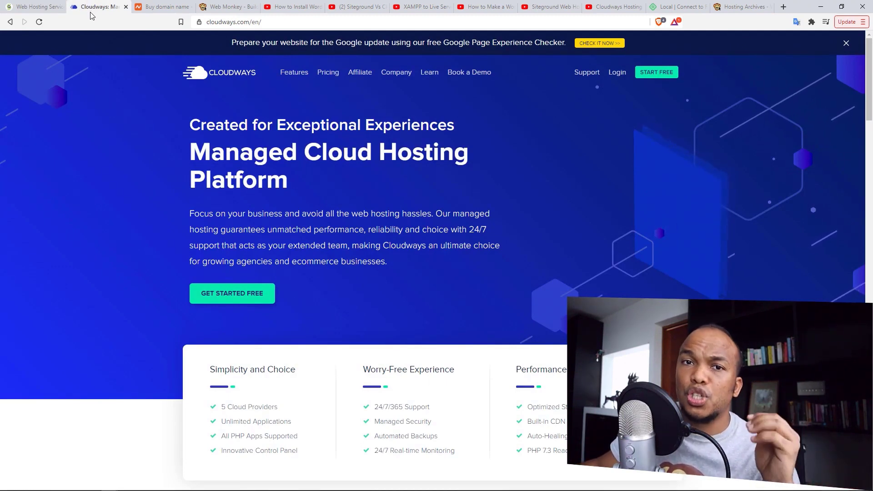
left_click(34, 7)
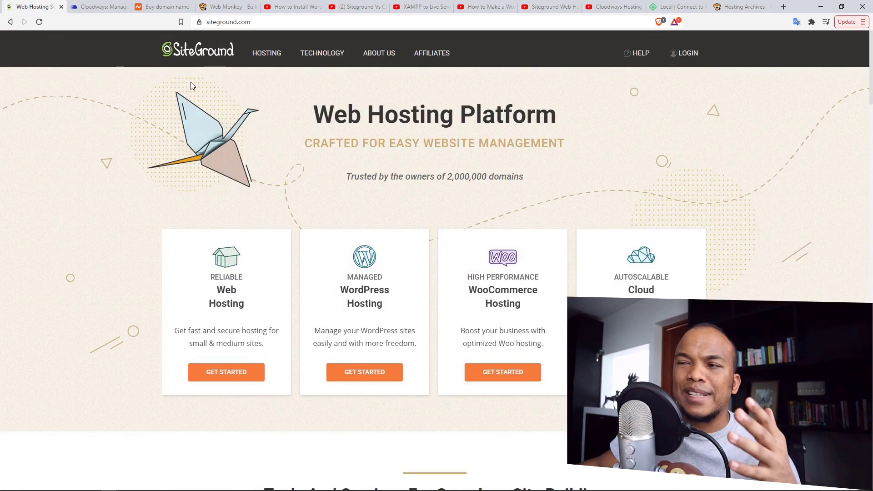
left_click(273, 56)
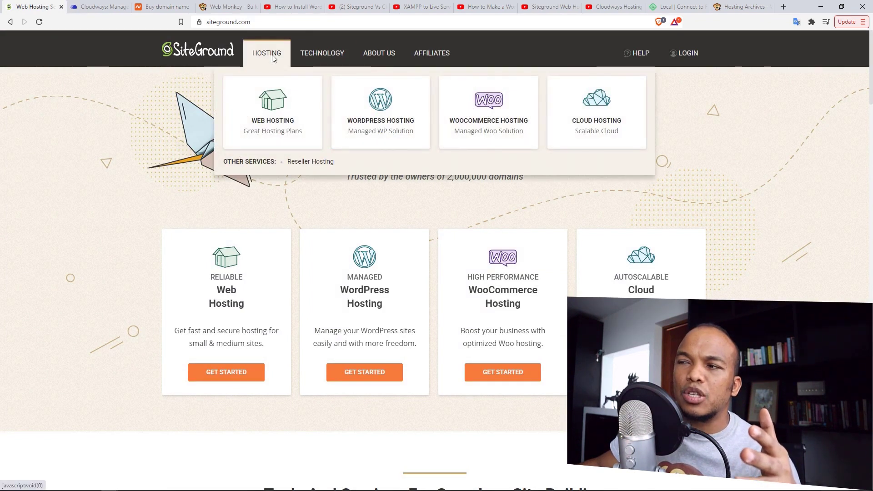
- Review the StartUp, GrowBig and GoGeek plans on SiteGround's Web Hosting page
left_click(279, 126)
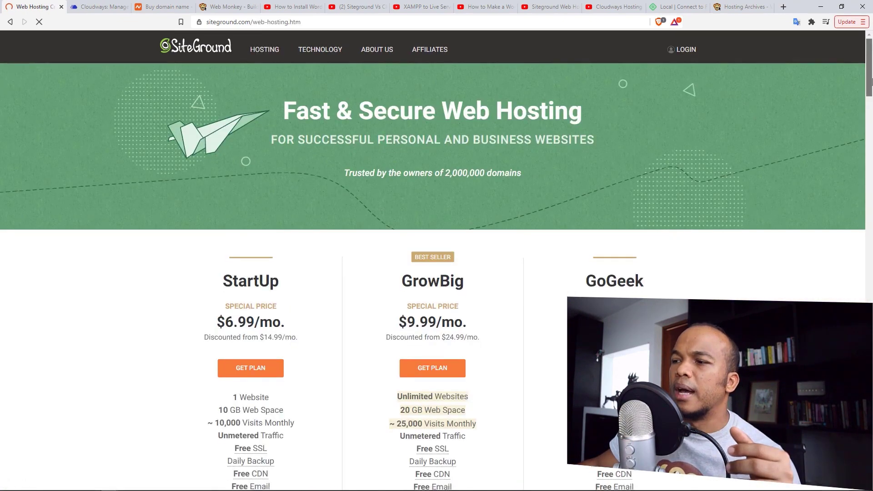
left_click_drag(872, 81, 869, 96)
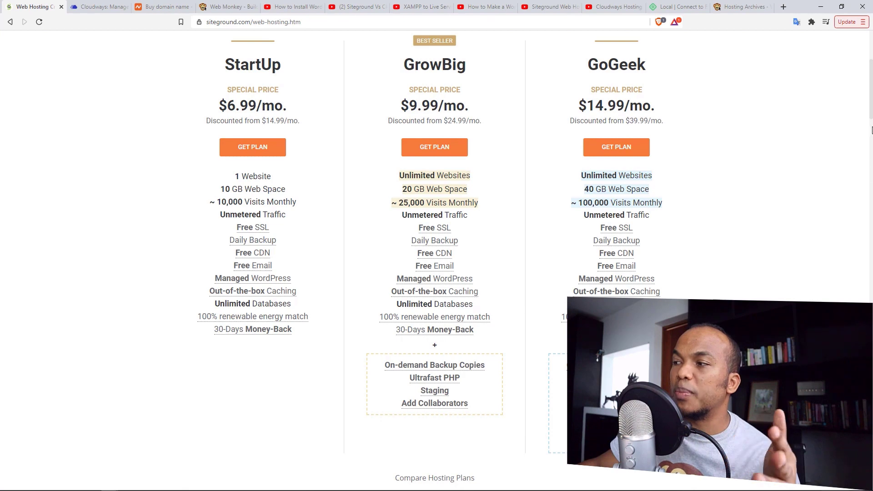
scroll(871, 130, "up", 1)
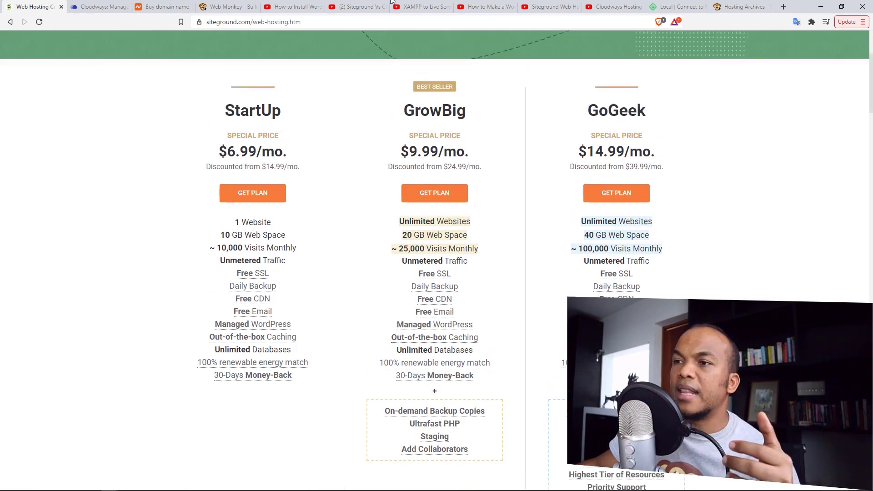
- Compare Cloudways' $10–$80/mo pricing plans, then open the Siteground Vs Cloudways video
left_click(95, 6)
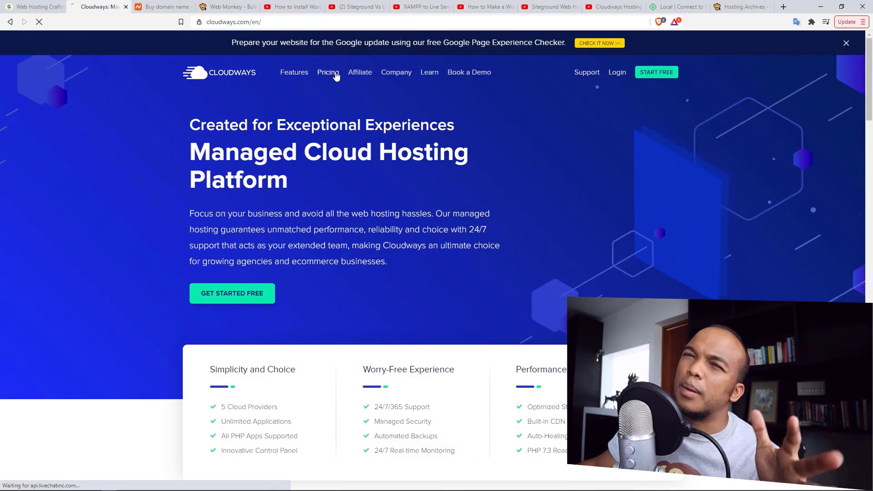
left_click(336, 76)
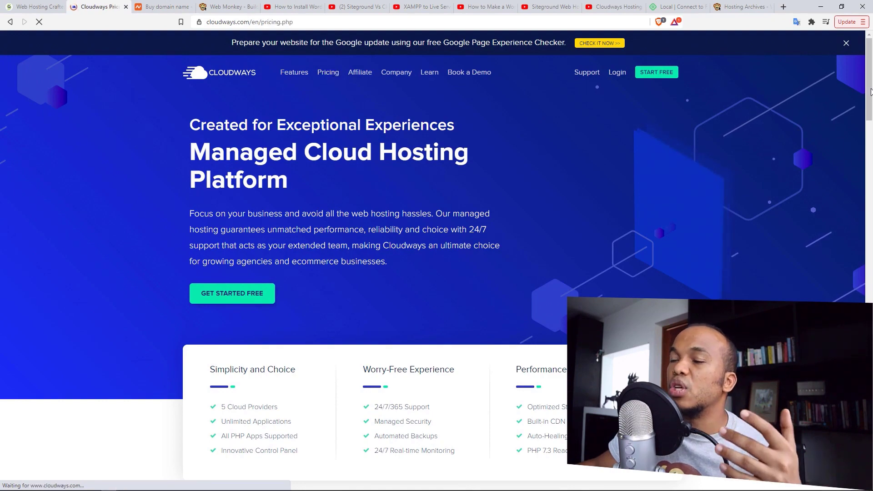
left_click_drag(871, 92, 870, 116)
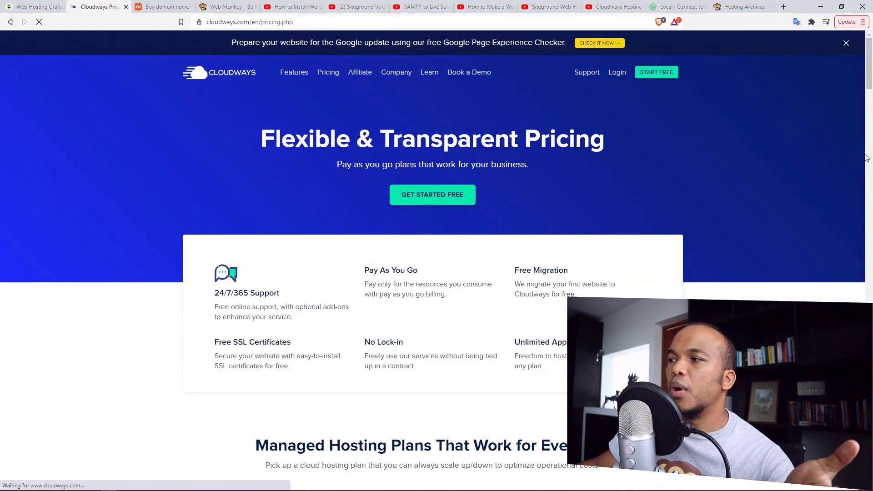
scroll(866, 141, "down", 6)
scroll(867, 125, "down", 5)
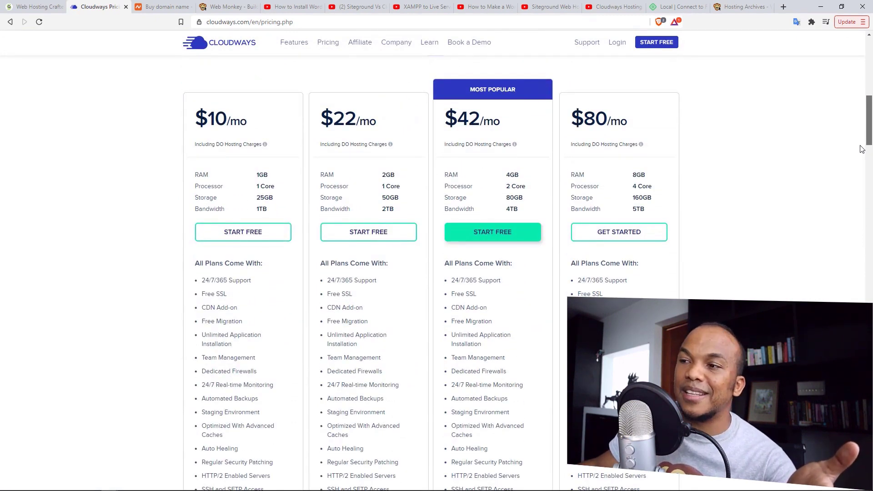
scroll(861, 145, "up", 1)
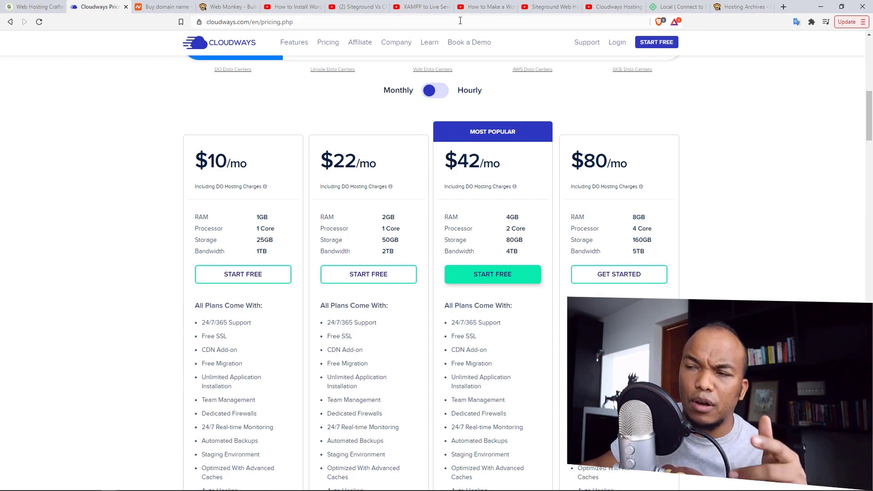
left_click(376, 7)
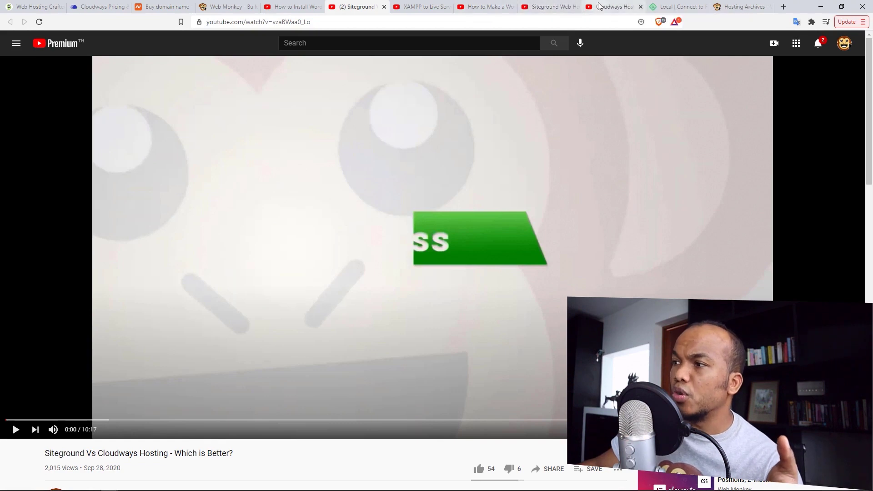
- Pass through the SiteGround review, Cloudways backend and Web Monkey tabs to Cloudways pricing
left_click(557, 8)
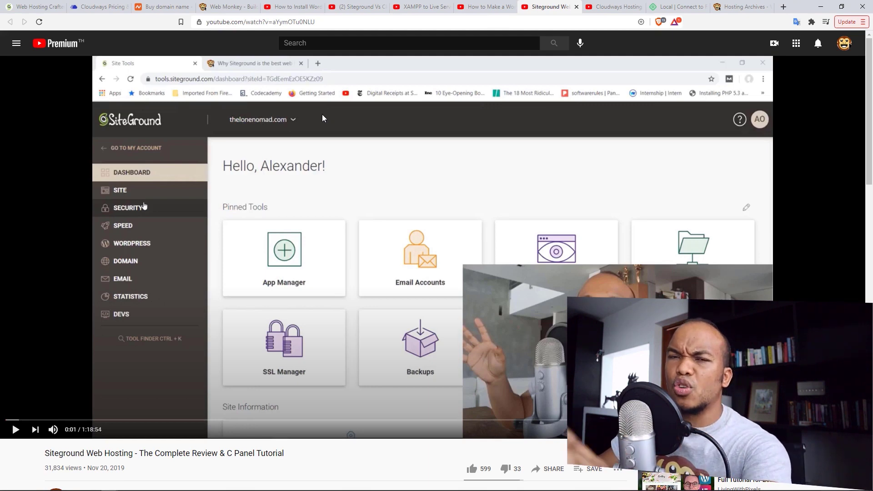
left_click(615, 6)
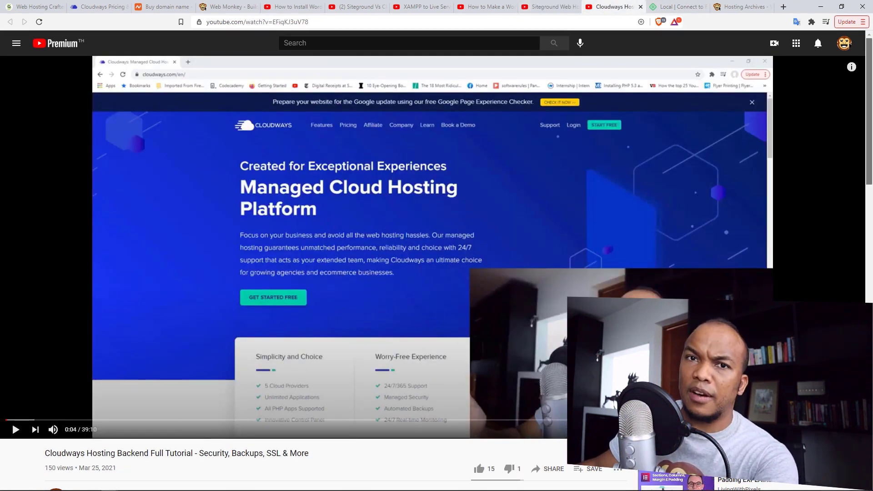
scroll(871, 83, "down", 1)
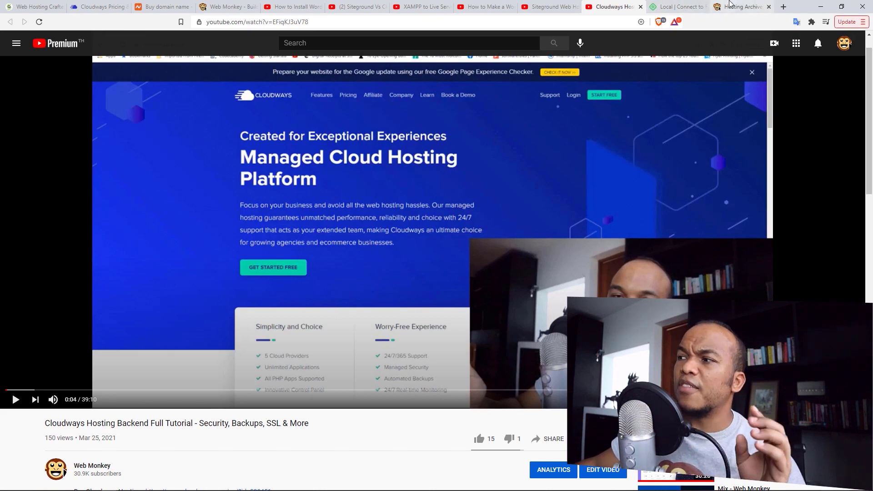
left_click(739, 6)
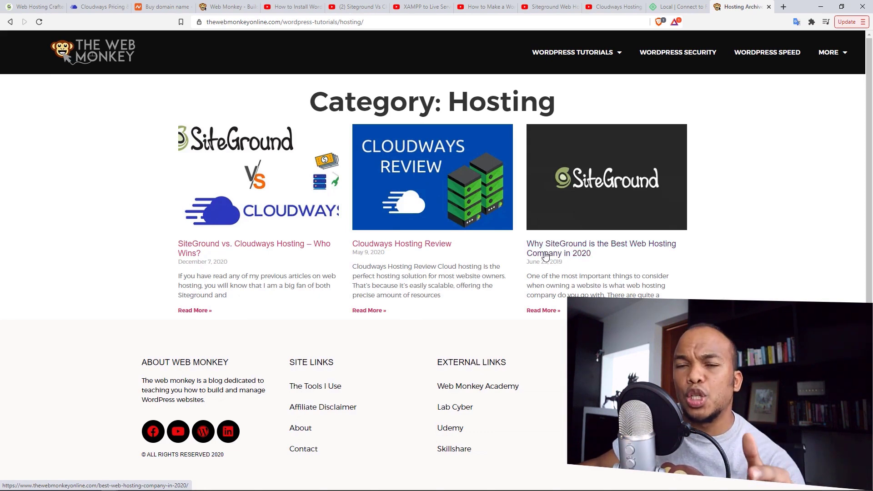
left_click(91, 6)
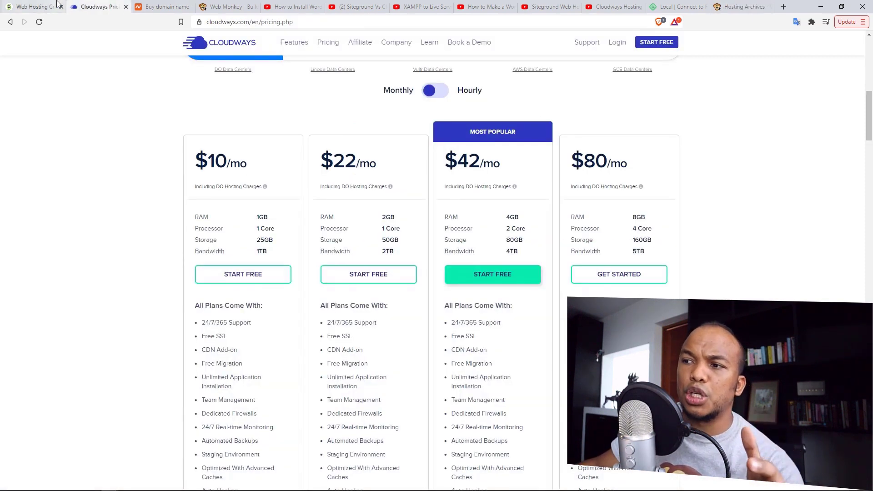
- Scroll to the top of the Cloudways pricing page, then return to the XAMPP install video
scroll(64, 123, "up", 8)
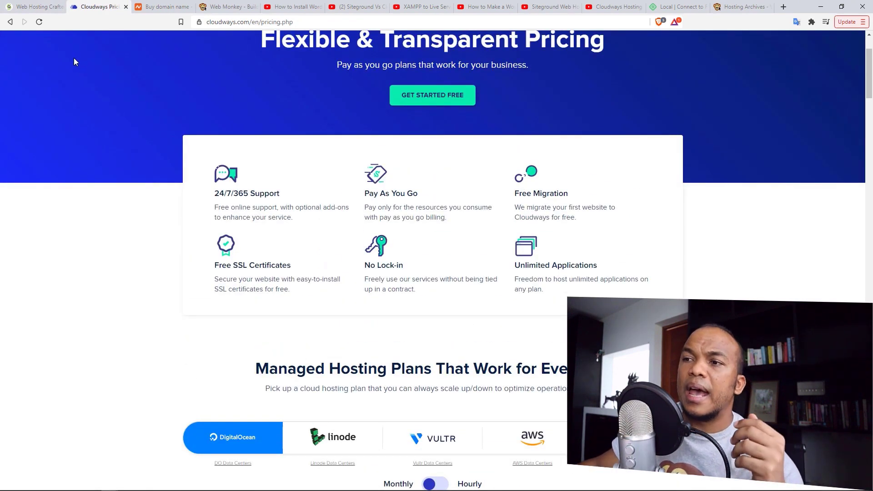
scroll(782, 213, "up", 3)
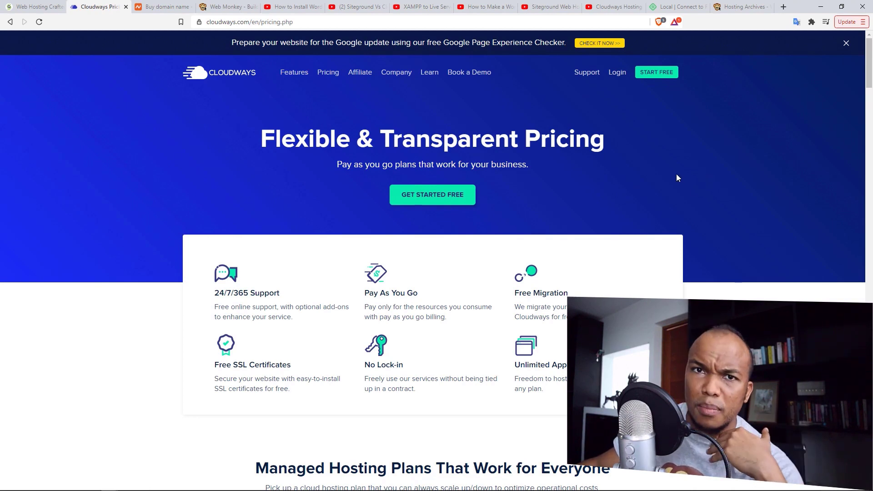
left_click(294, 6)
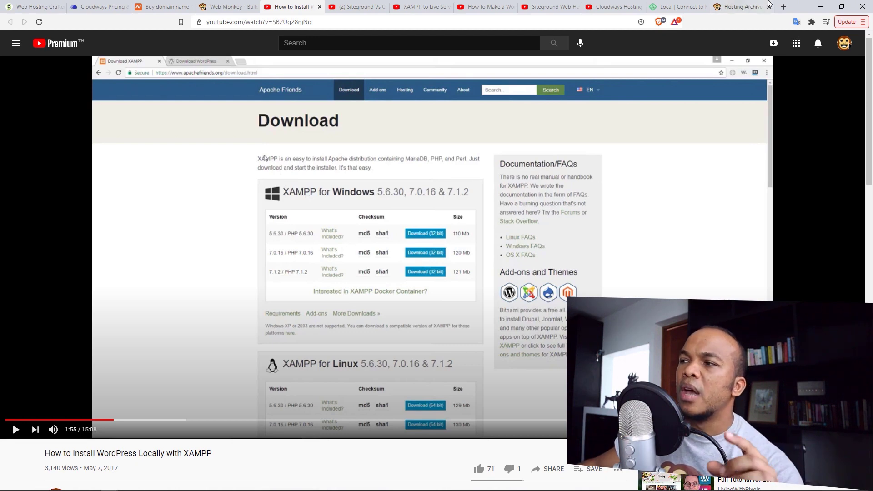
- Leave Local's 'Connect to Flywheel' page for SiteGround's StartUp $6.99, GrowBig $9.99 and GoGeek $14.99 plans
left_click(687, 6)
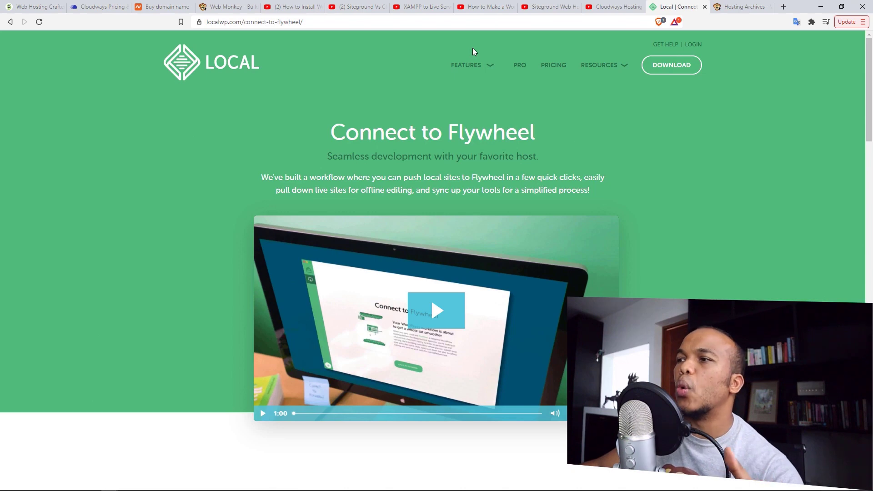
left_click(469, 69)
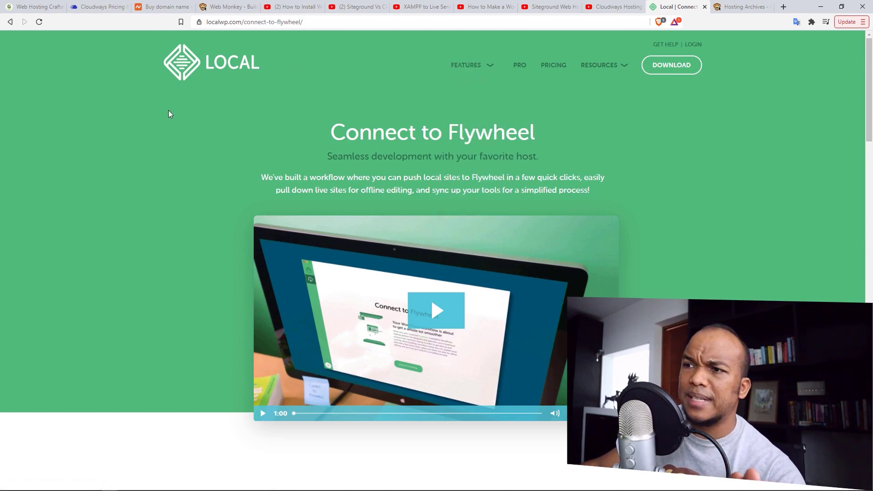
left_click(32, 3)
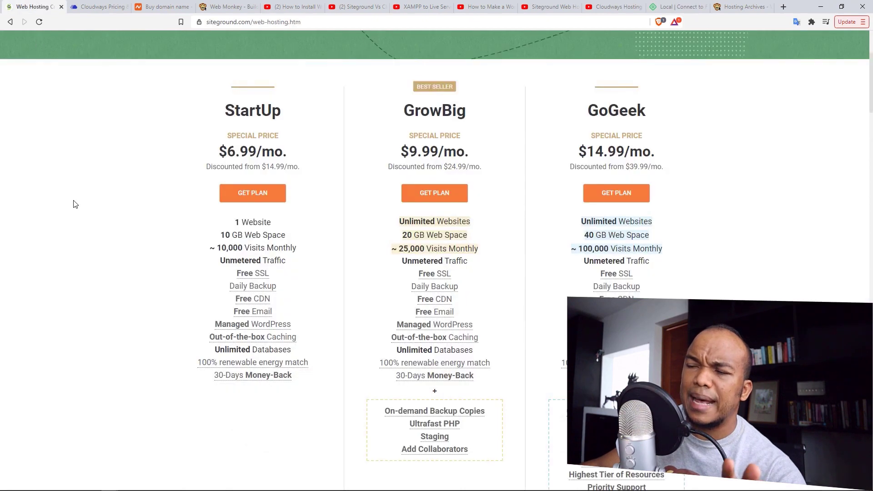
- Glance at the Cloudways pricing and Namecheap domain pages, ending on SiteGround's 'Web Hosting Platform' home page
scroll(75, 205, "up", 4)
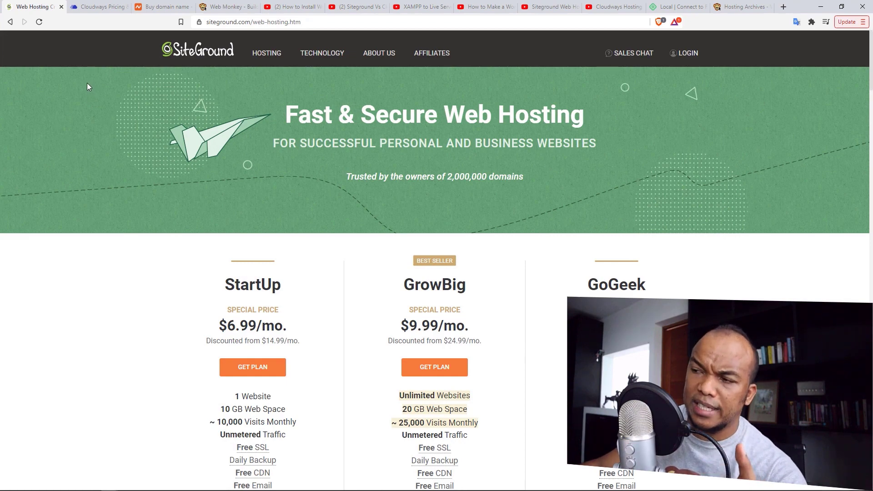
left_click(99, 7)
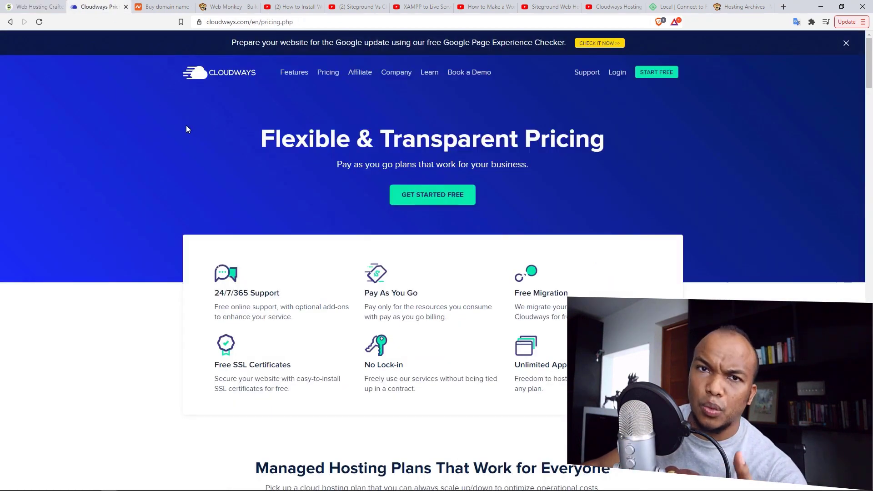
left_click(163, 6)
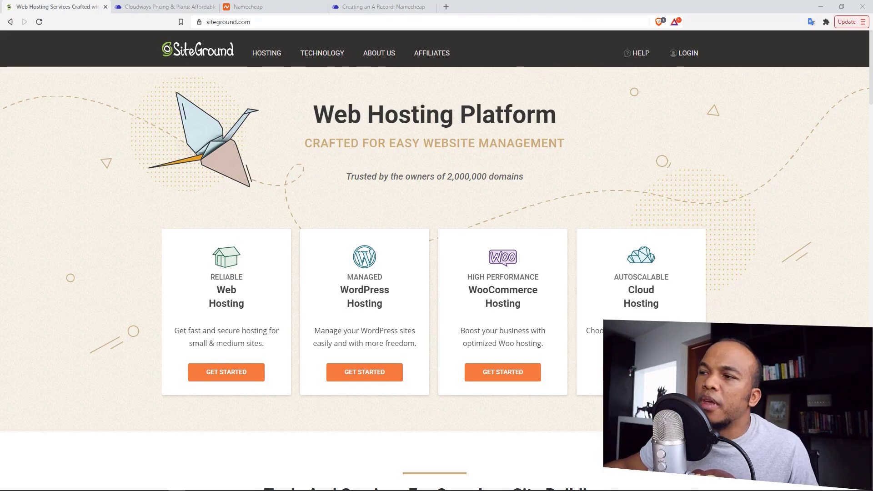
- Open SiteGround's WordPress Hosting page and review the StartUp, GrowBig and GoGeek plan comparison
mouse_move(254, 63)
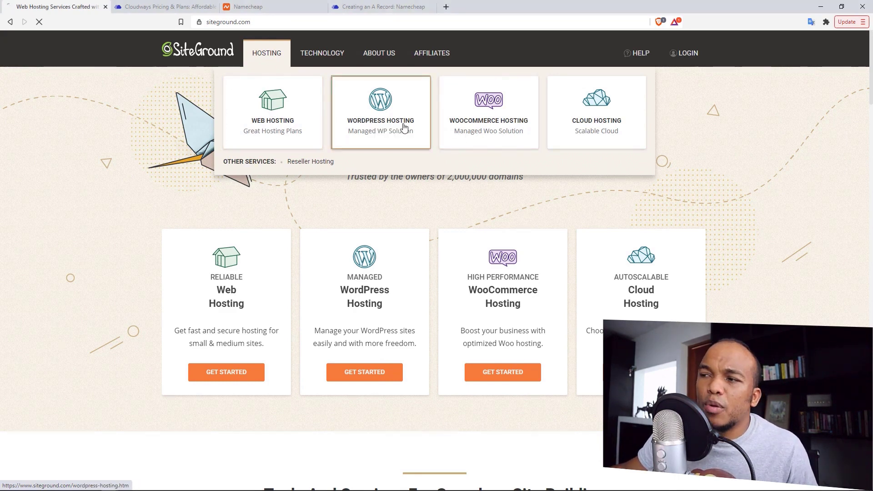
left_click(385, 130)
left_click_drag(869, 96, 872, 108)
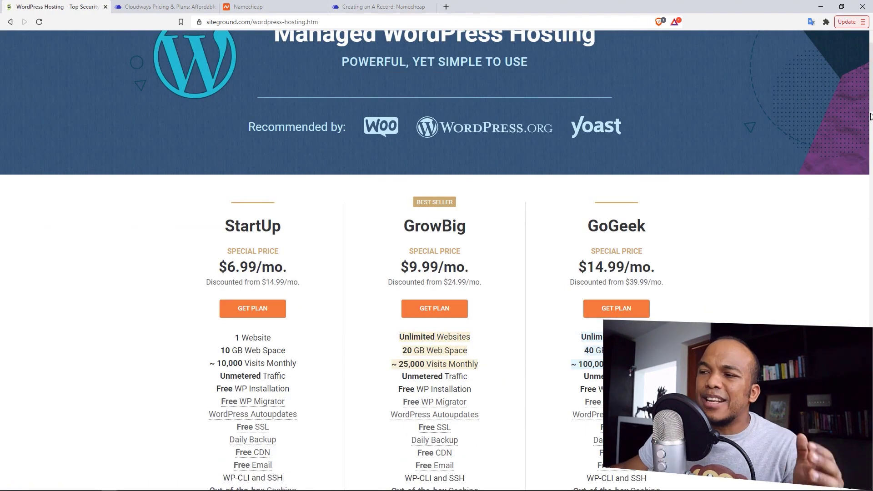
scroll(870, 129, "down", 3)
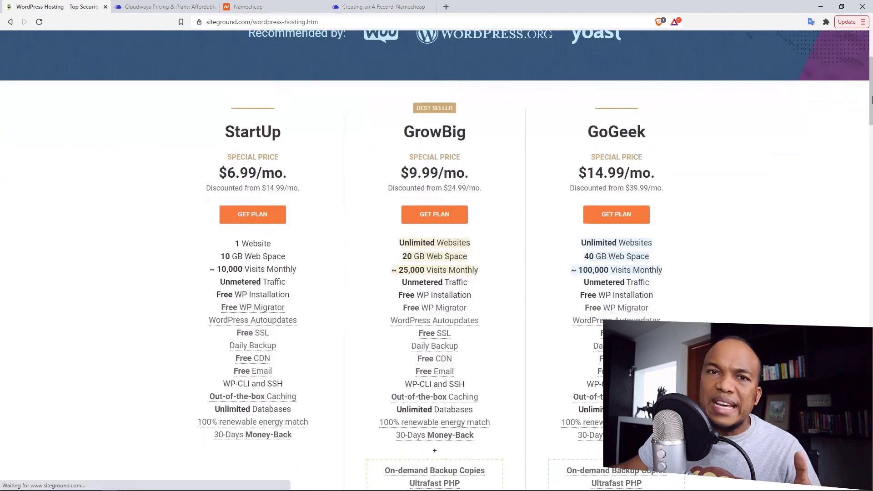
left_click_drag(872, 103, 872, 95)
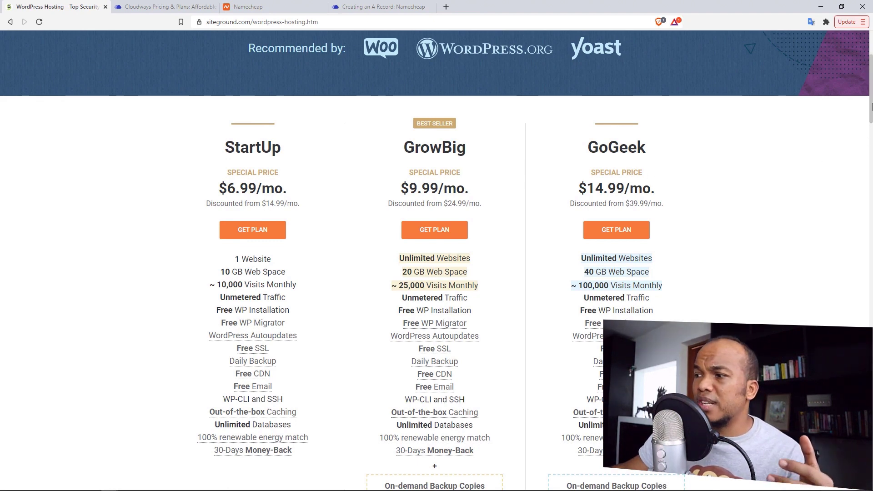
left_click_drag(871, 106, 871, 122)
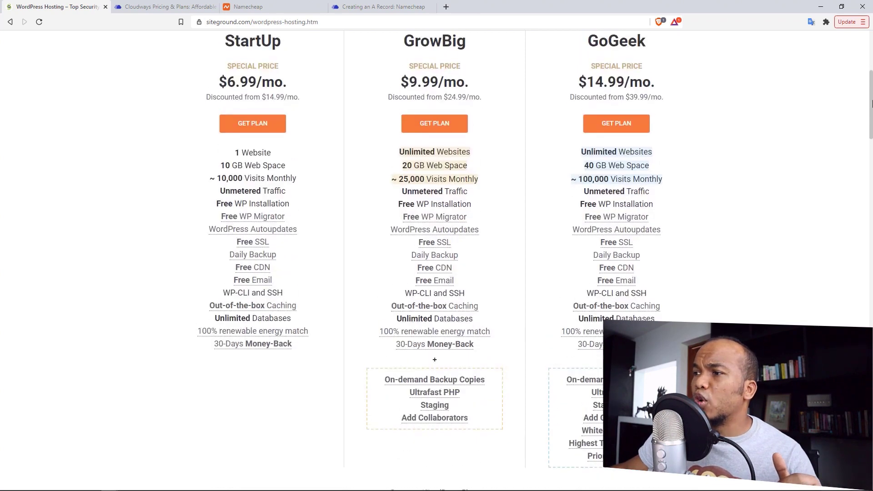
scroll(871, 104, "up", 1)
- Order GrowBig with the new domain adiosdfsdfe.com and proceed to Review & Complete
left_click(439, 142)
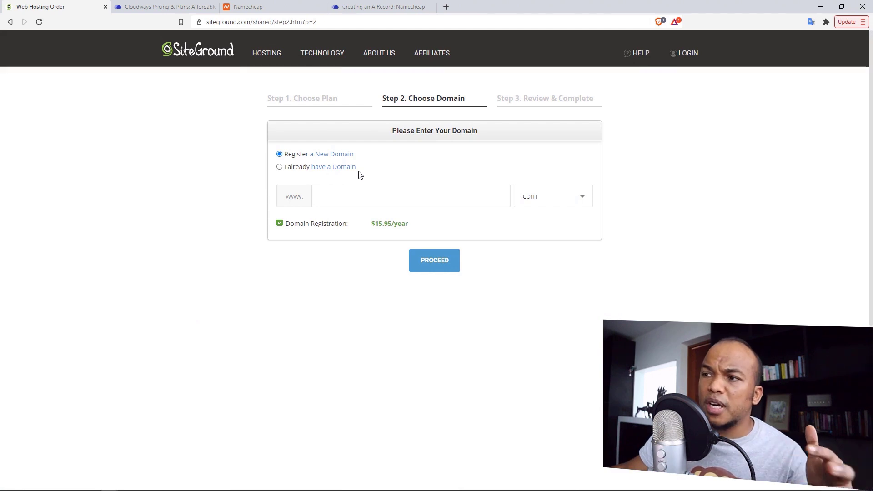
left_click(319, 168)
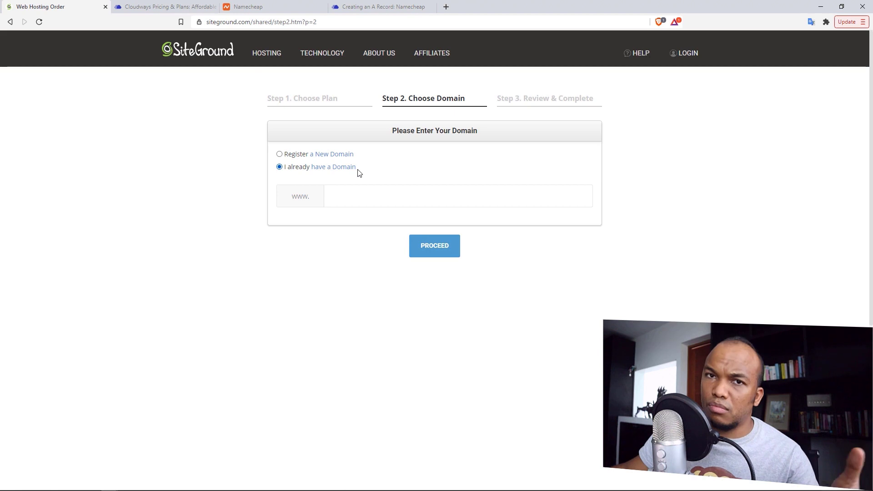
left_click(323, 155)
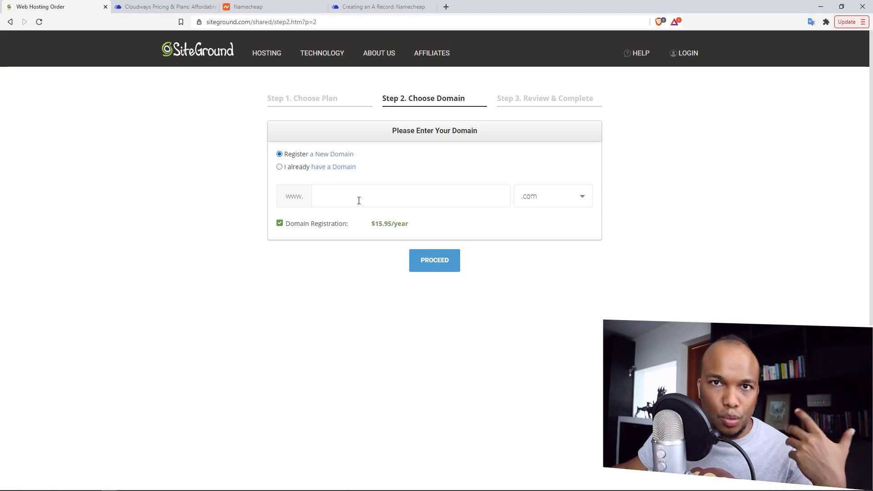
left_click(358, 201)
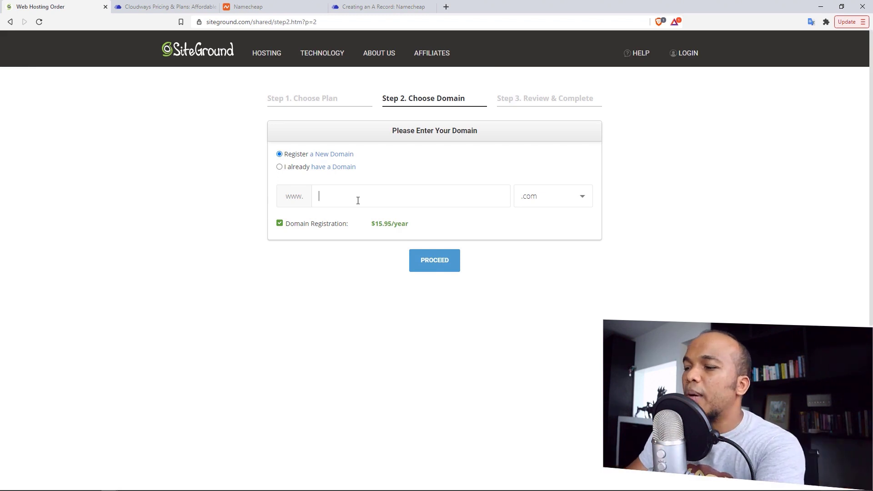
type("adiosdfsdfe")
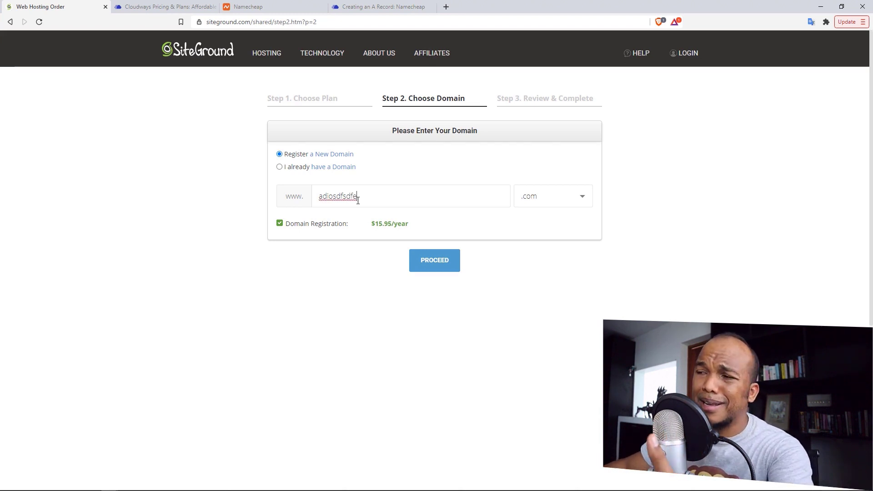
left_click(436, 265)
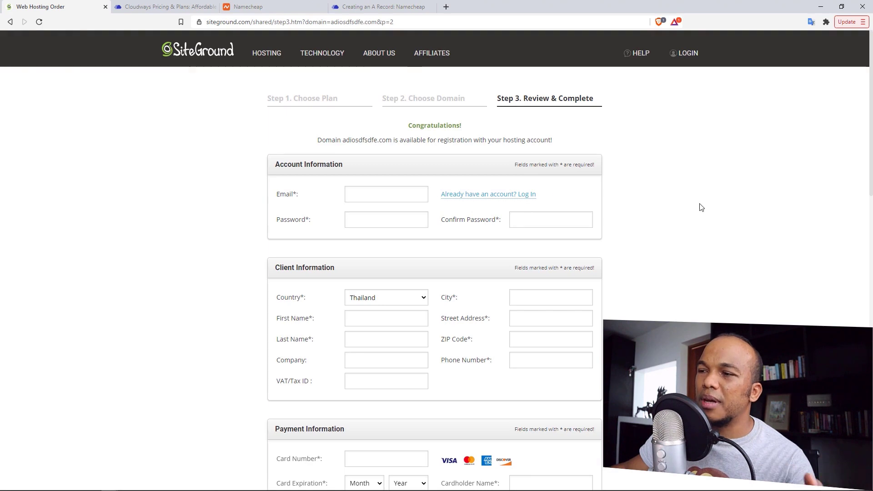
scroll(702, 207, "down", 8)
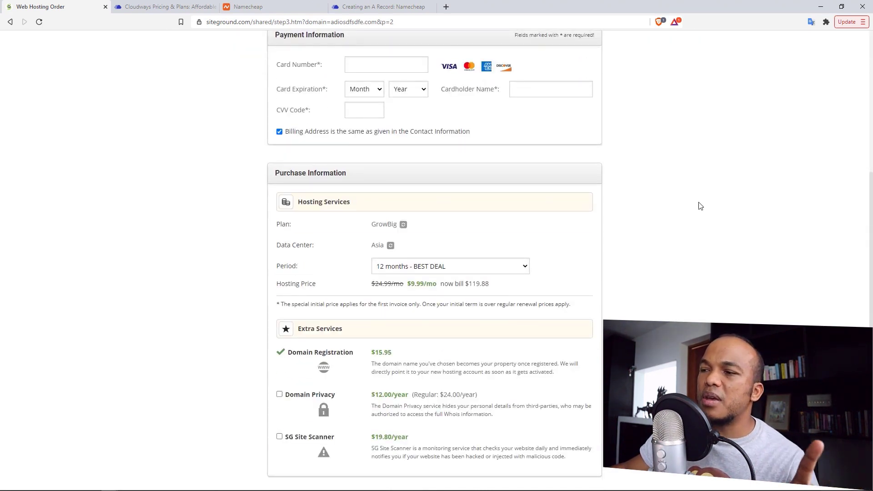
scroll(872, 220, "down", 2)
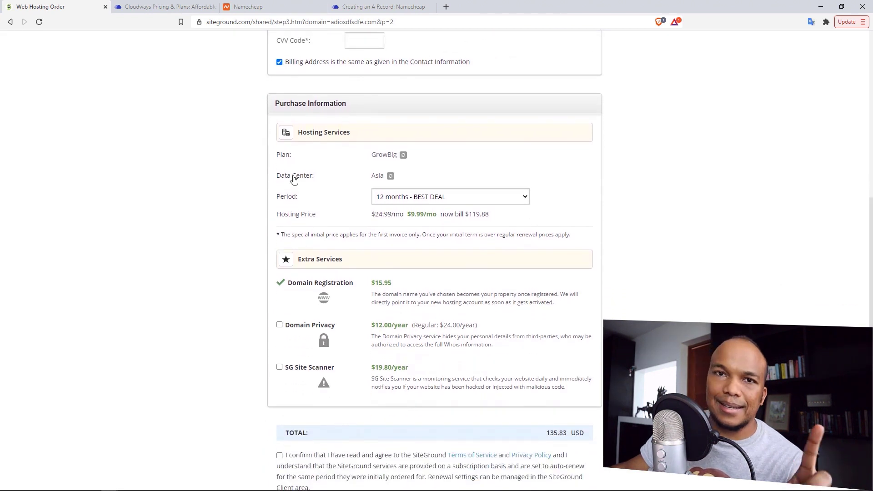
left_click(390, 176)
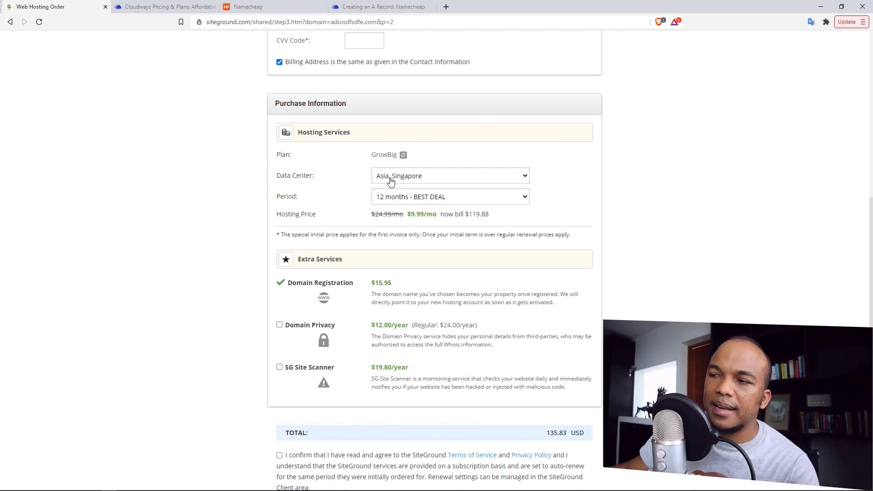
left_click(416, 178)
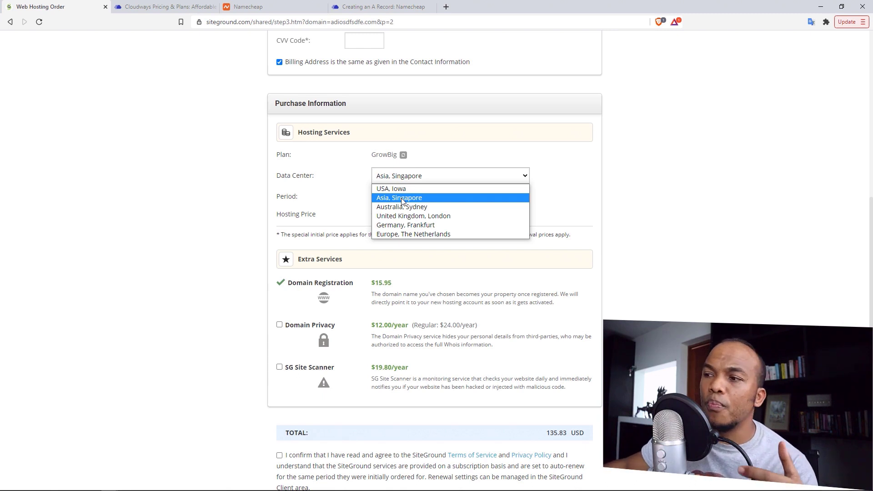
left_click(566, 188)
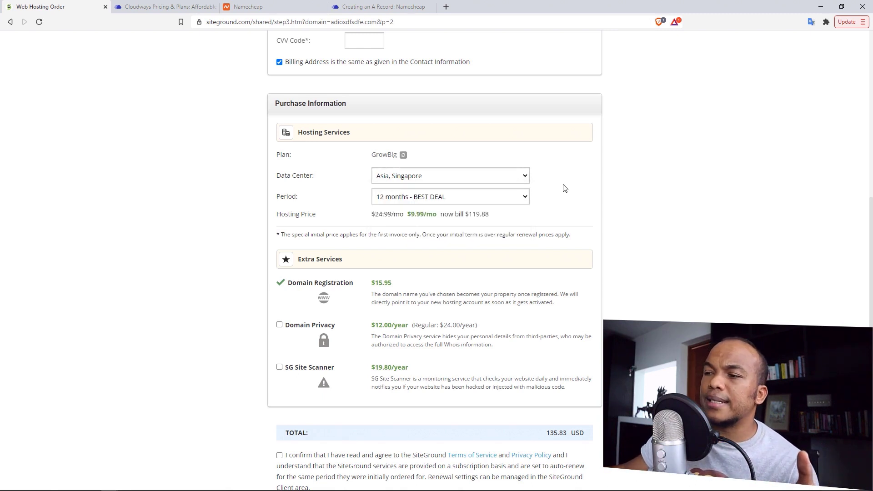
left_click(509, 201)
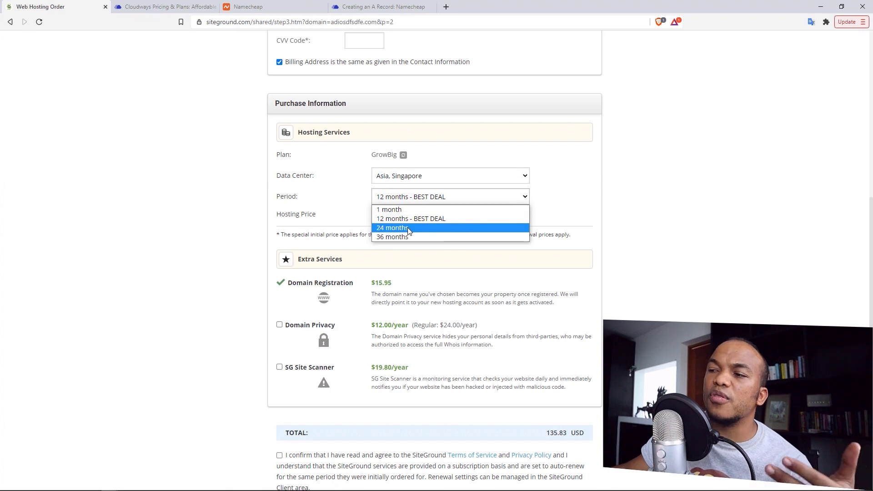
left_click(732, 167)
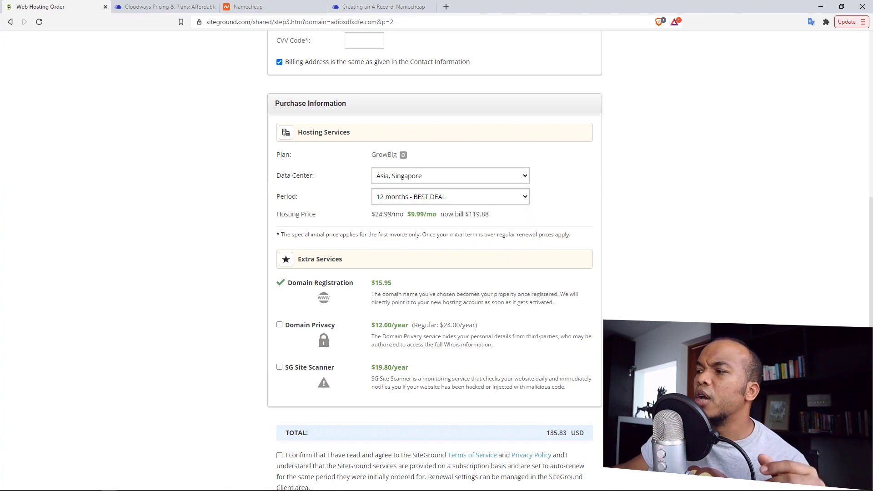
scroll(796, 205, "down", 2)
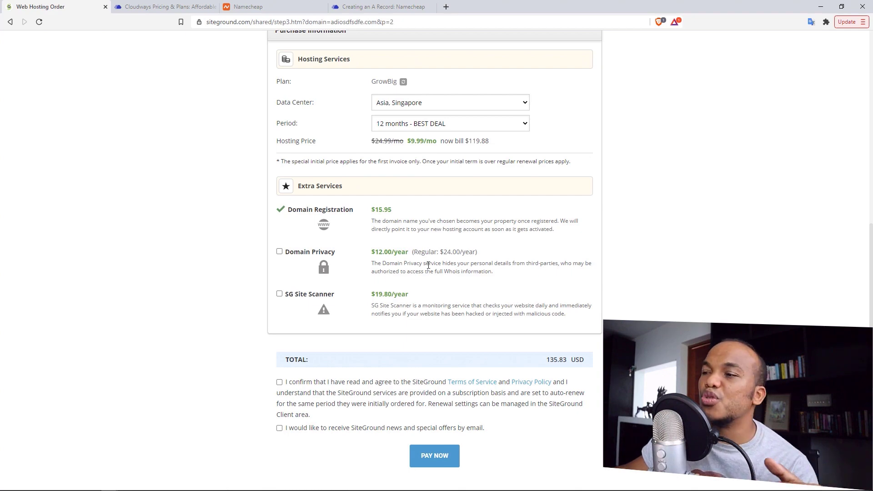
scroll(429, 265, "down", 5)
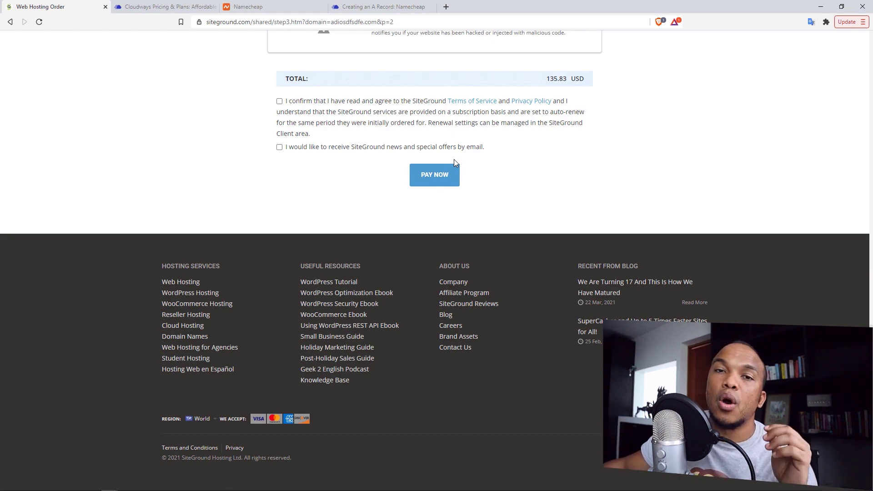
scroll(444, 162, "up", 20)
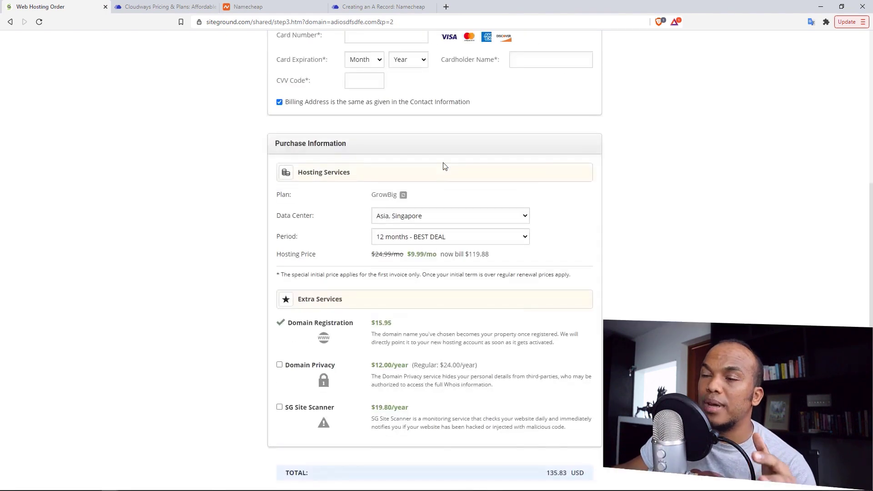
- Check SiteGround's Managed Cloud Hosting plans, Entry $100 through Super Power $400/mo, then return to Cloudways
left_click(167, 4)
mouse_move(429, 72)
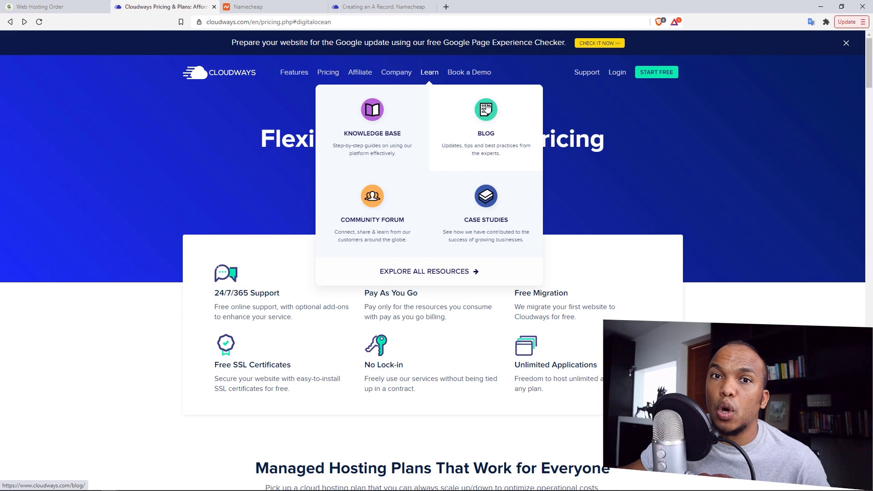
left_click(56, 6)
mouse_move(267, 54)
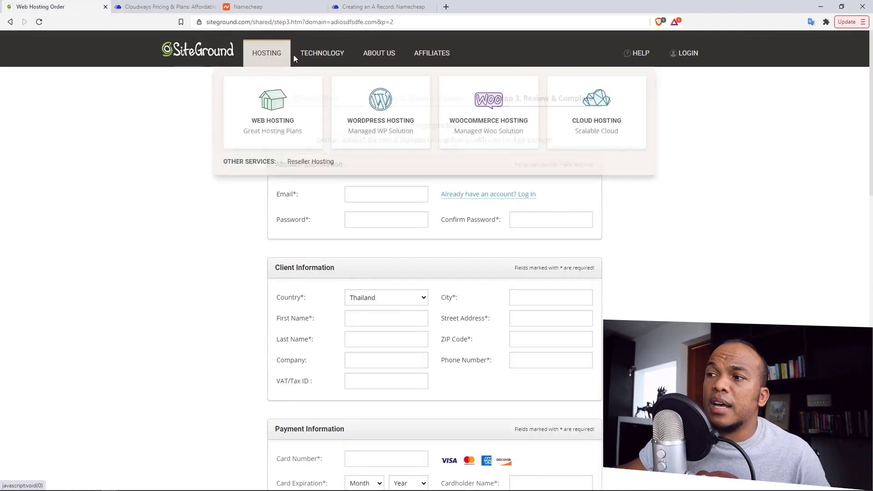
left_click(600, 124)
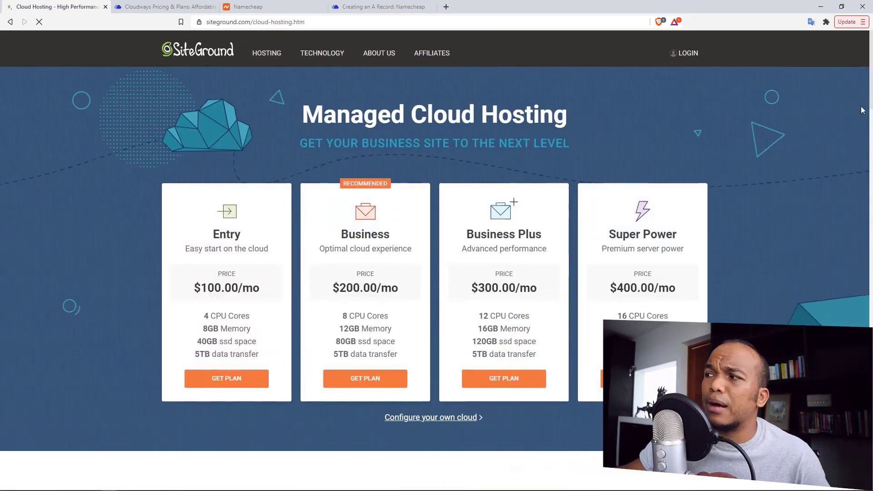
scroll(871, 93, "down", 1)
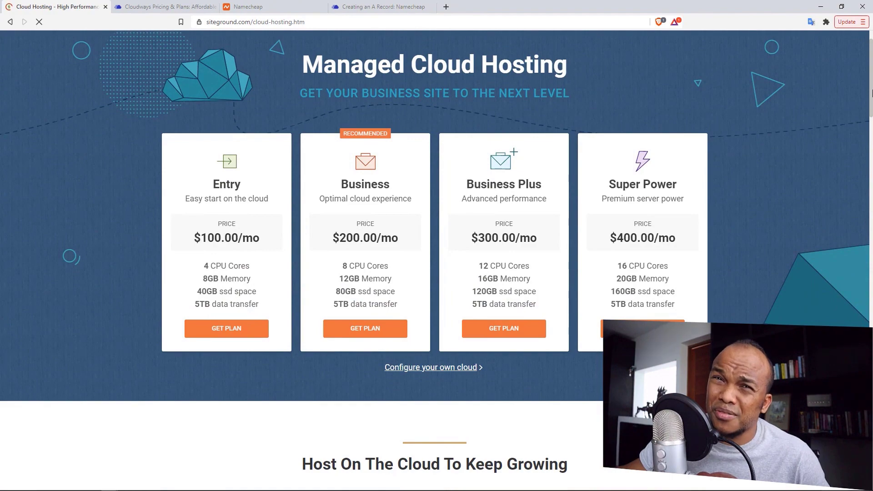
scroll(871, 94, "up", 1)
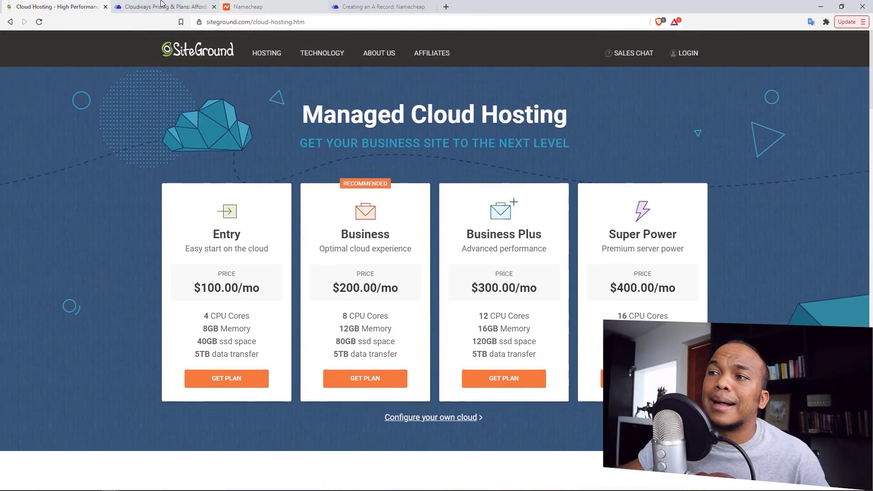
left_click(191, 7)
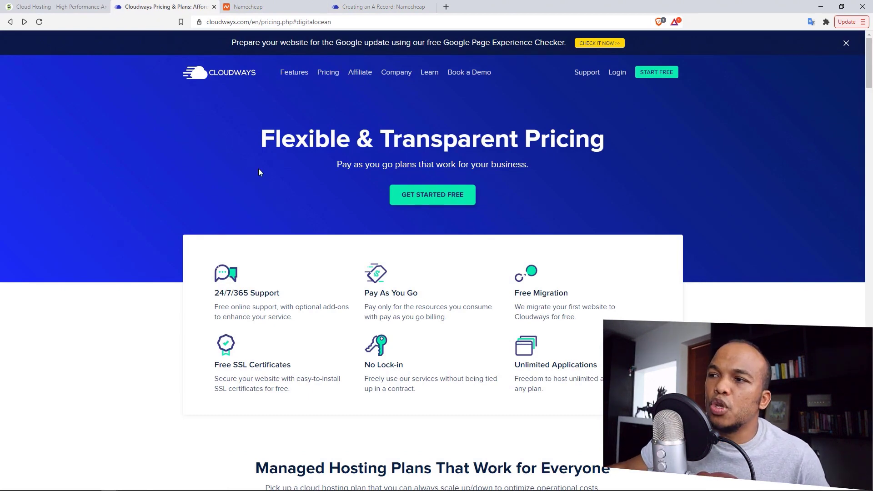
- Compare Cloudways' AWS and Google Cloud prices, then view DigitalOcean plans at $10, $22, $42 and $80/mo
left_click(334, 73)
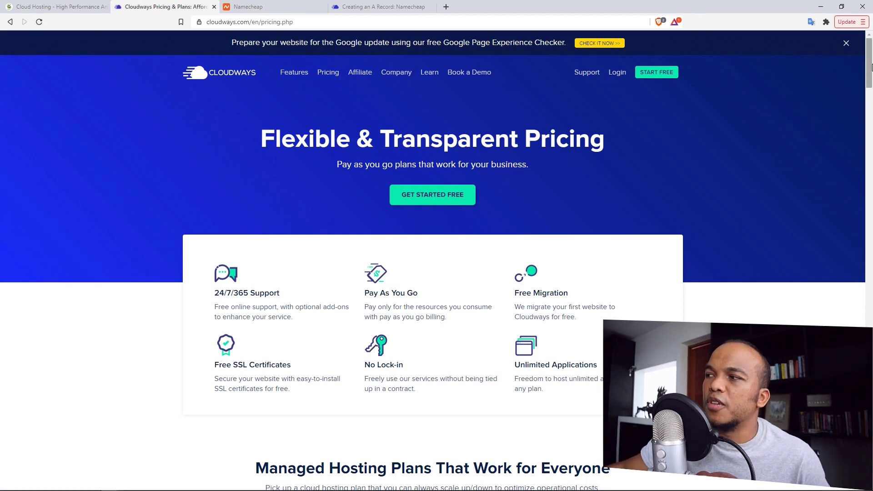
left_click_drag(871, 68, 871, 103)
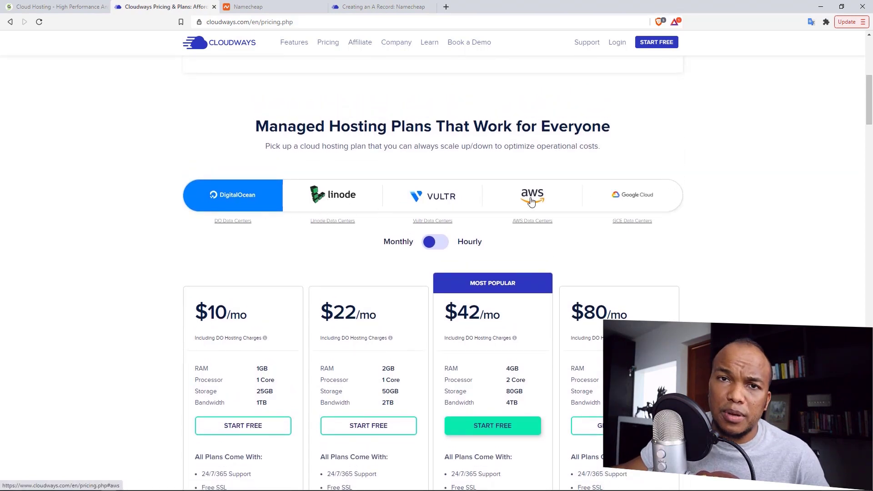
left_click(559, 204)
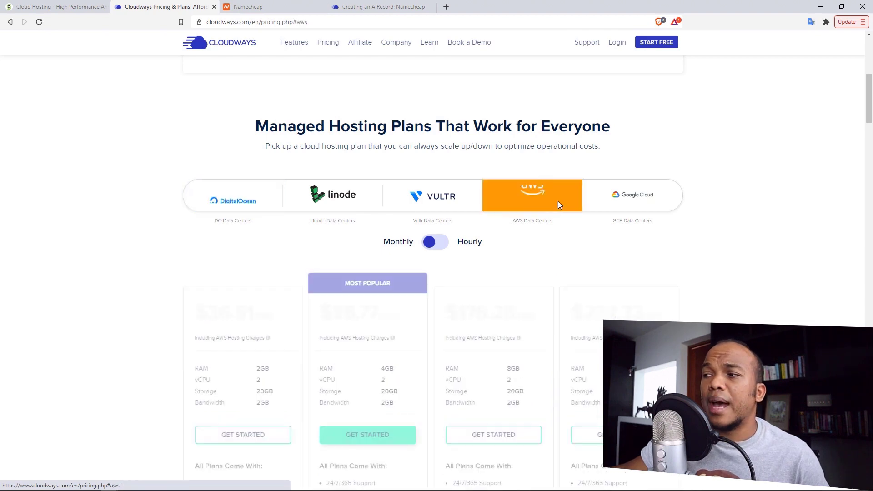
left_click(635, 197)
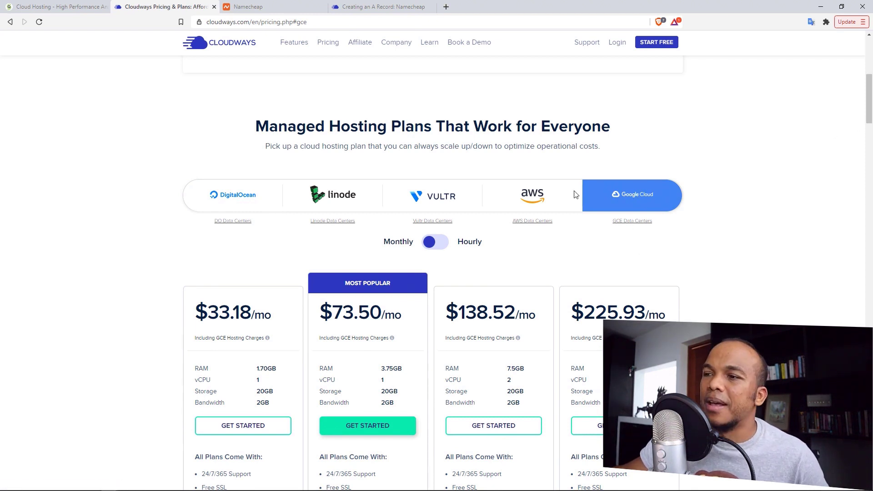
left_click(232, 200)
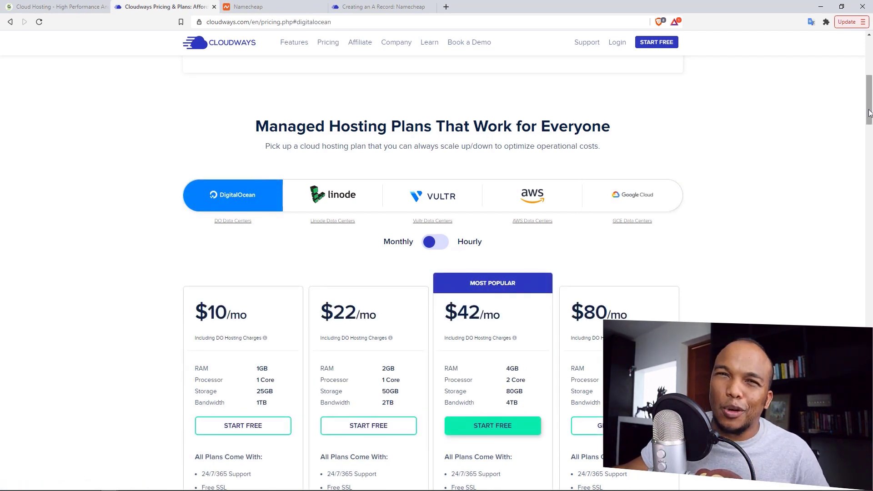
scroll(869, 108, "down", 1)
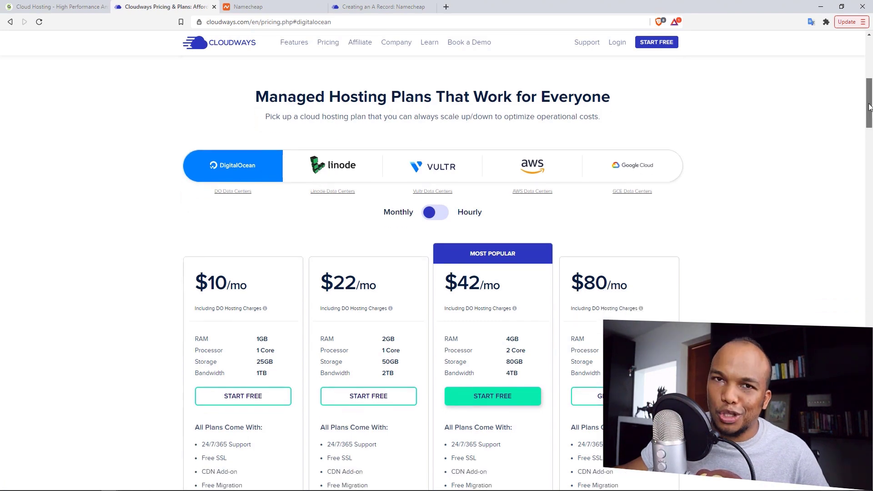
scroll(869, 108, "down", 5)
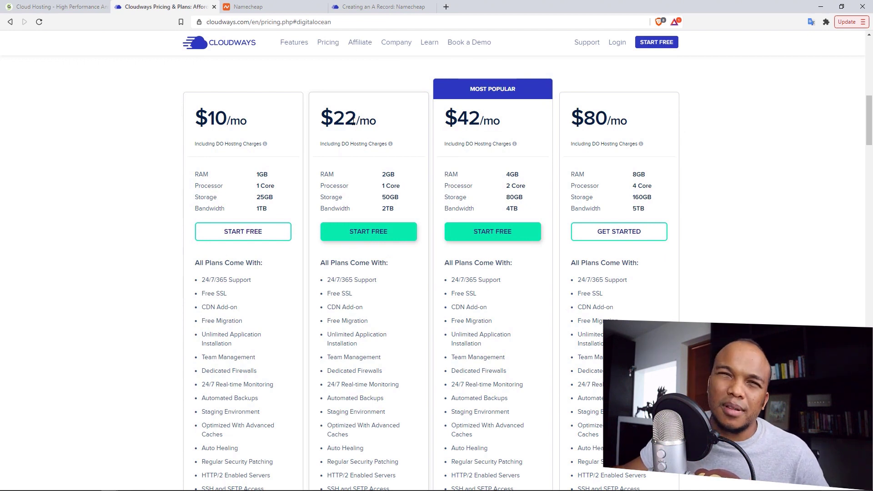
left_click(375, 234)
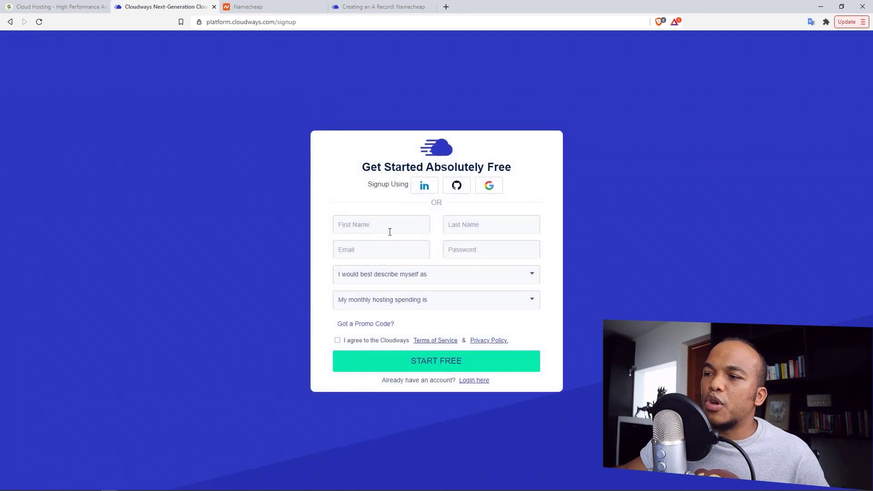
left_click(364, 324)
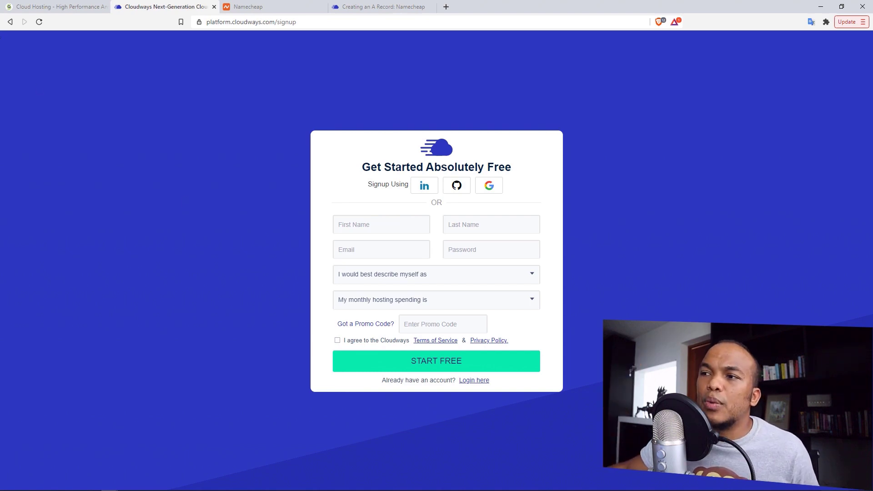
left_click(9, 22)
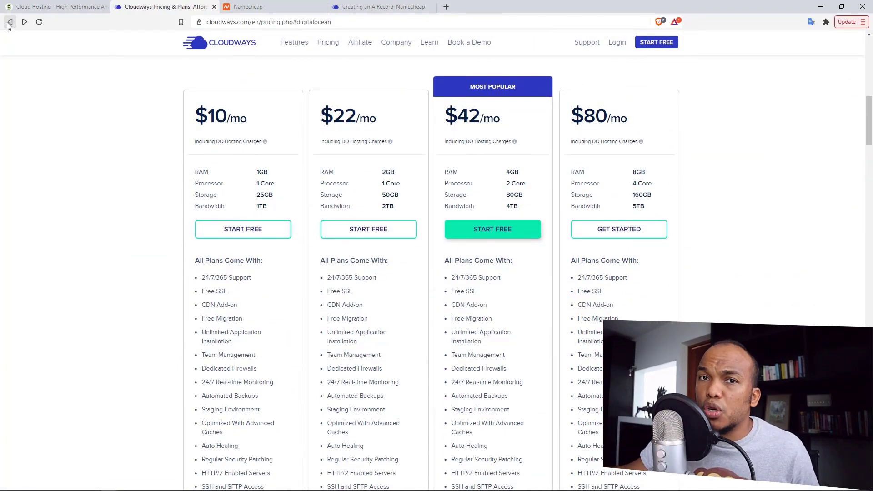
- Pass through the SiteGround and Namecheap tabs to load Namecheap's homepage offering .COM at $7.98
left_click(91, 7)
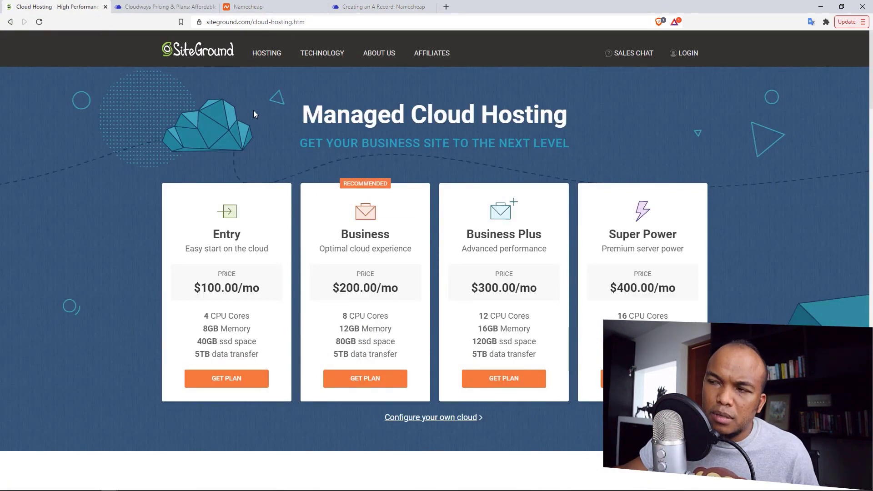
left_click(259, 6)
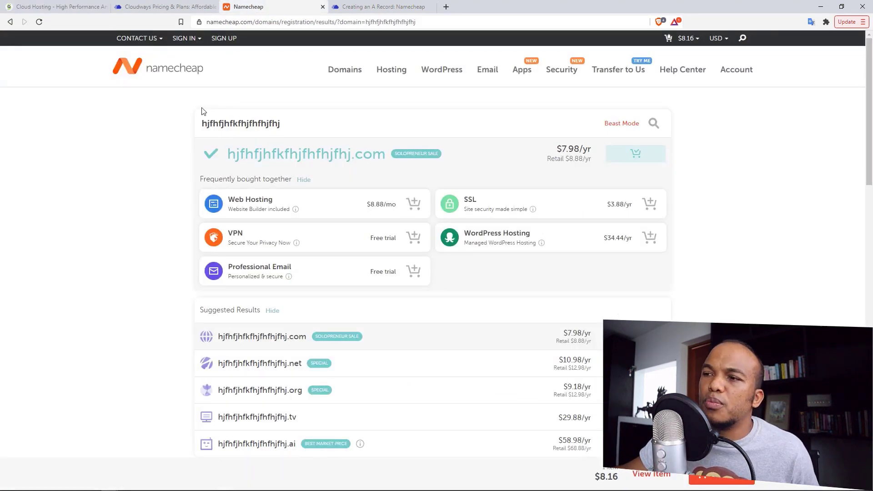
left_click(147, 68)
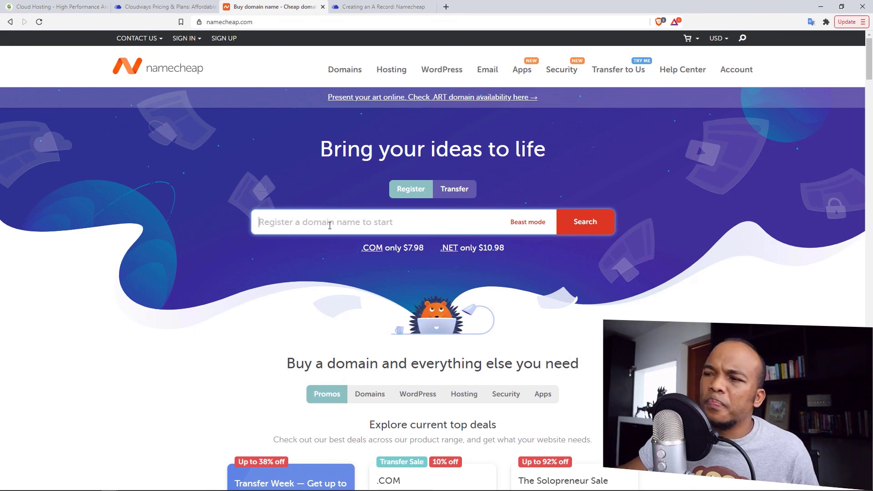
- Search for hdfasdfae.com, add it to the cart, review the cart, then open the Cloudways A-record guide
type("hd")
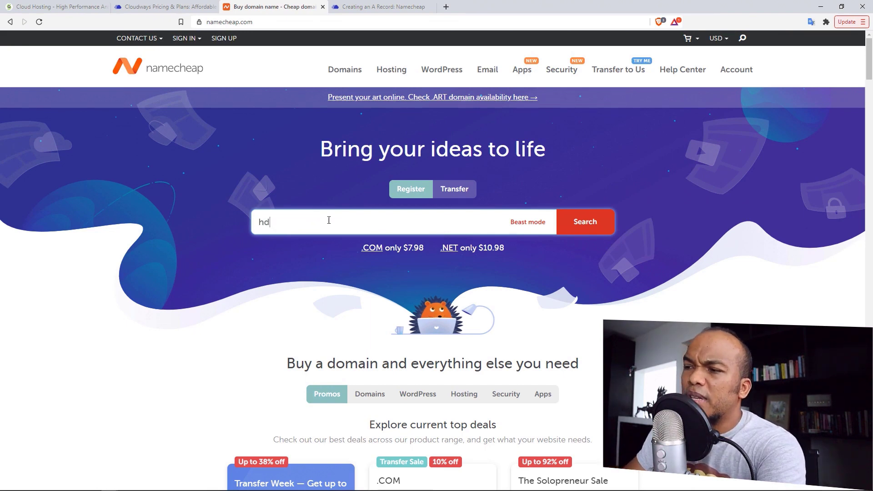
type("fasdfae")
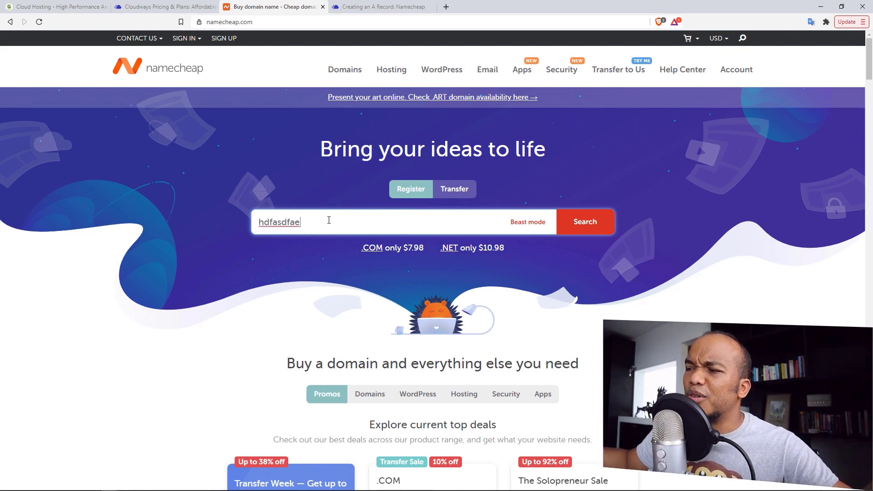
left_click(585, 227)
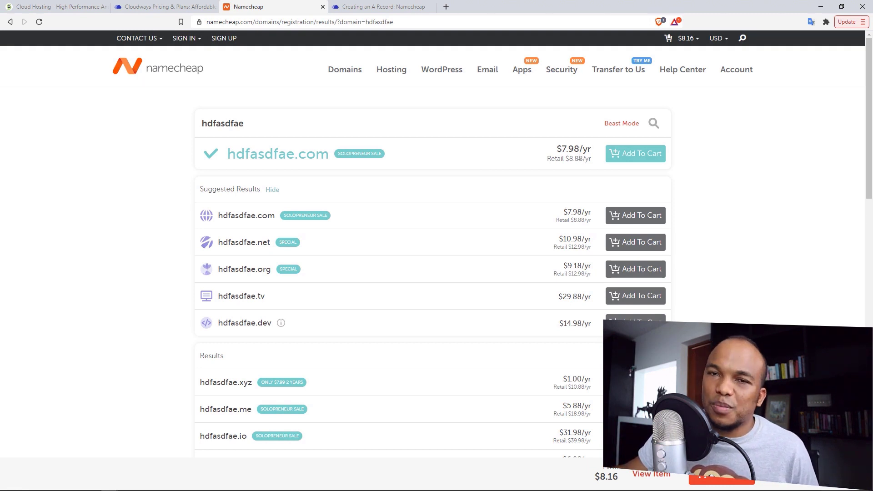
left_click(638, 157)
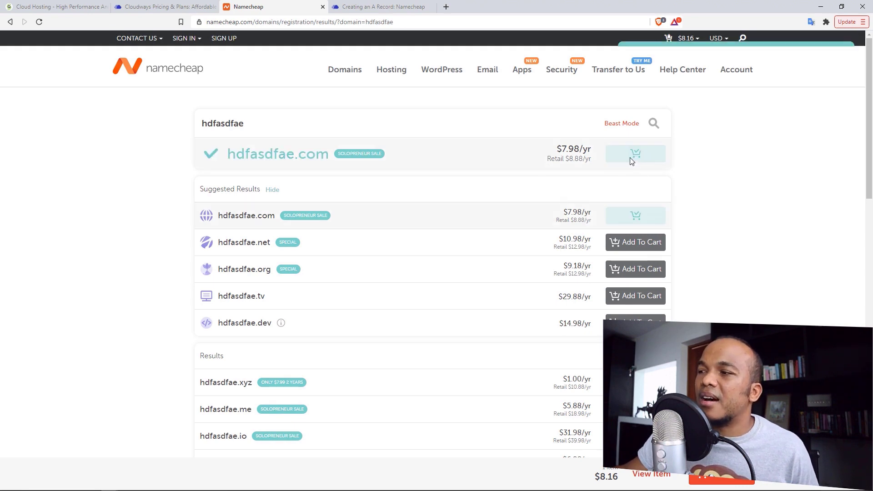
left_click(794, 101)
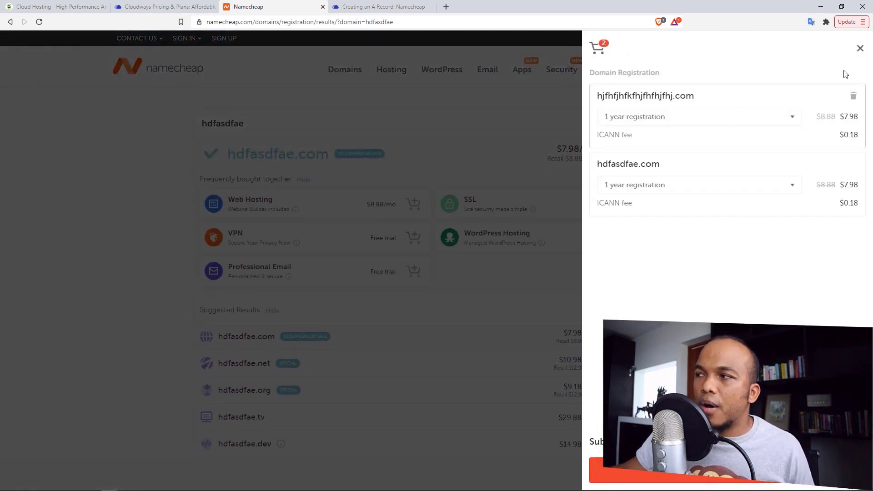
left_click(860, 49)
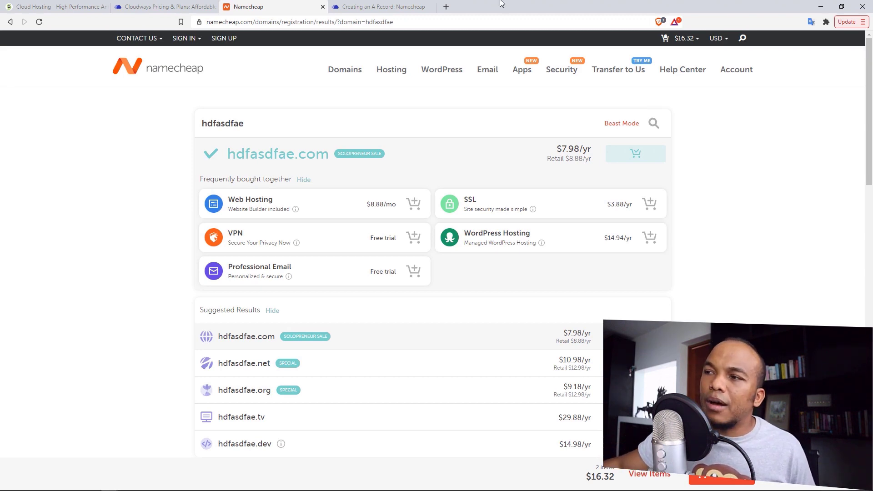
left_click(382, 6)
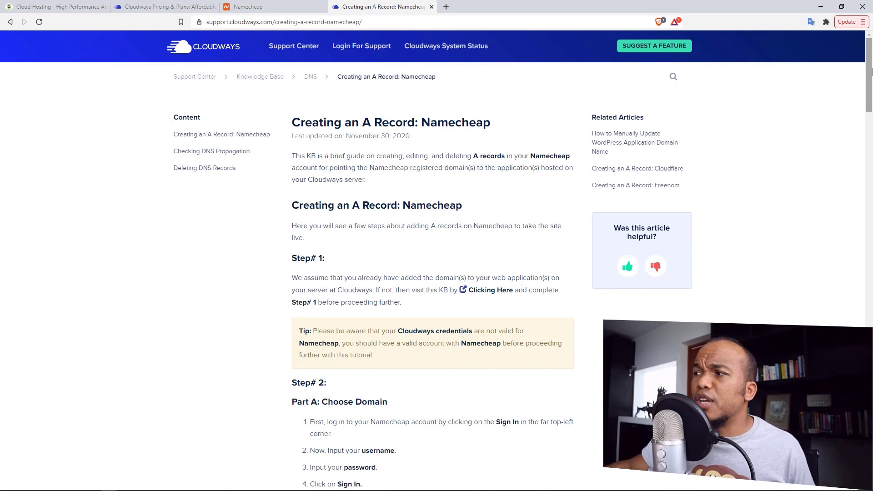
- Scroll through the 'Creating an A Record: Namecheap' article, then return to the SiteGround account dashboard
left_click_drag(870, 71, 830, 278)
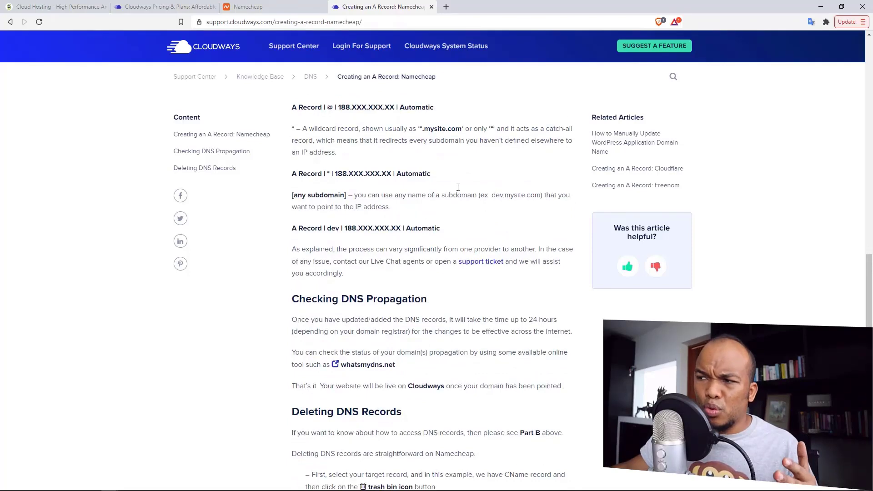
scroll(865, 257, "down", 3)
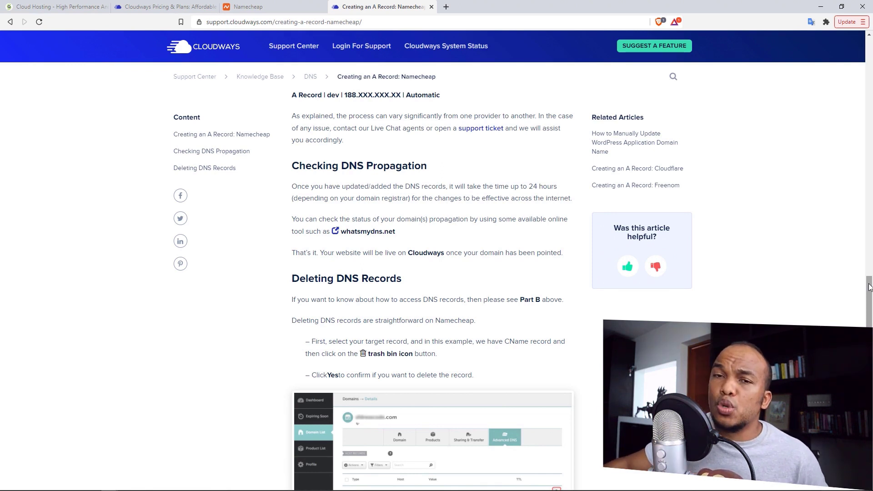
scroll(869, 295, "up", 10)
scroll(870, 300, "up", 10)
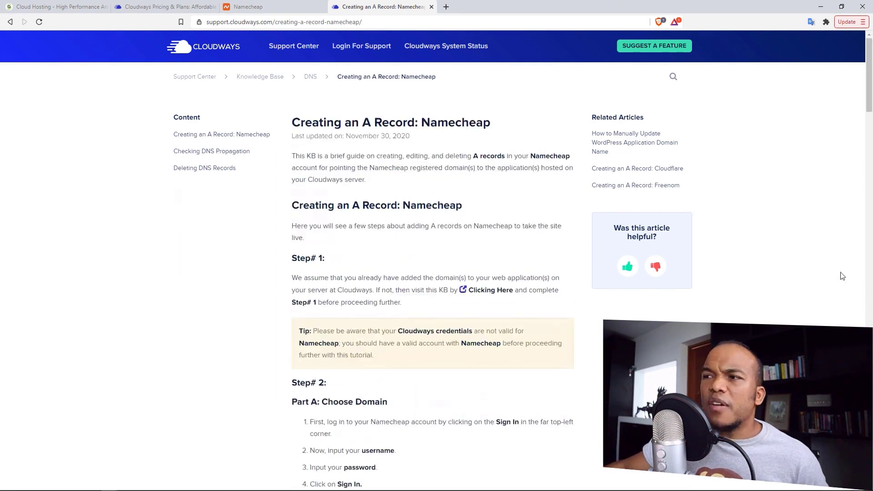
left_click(55, 4)
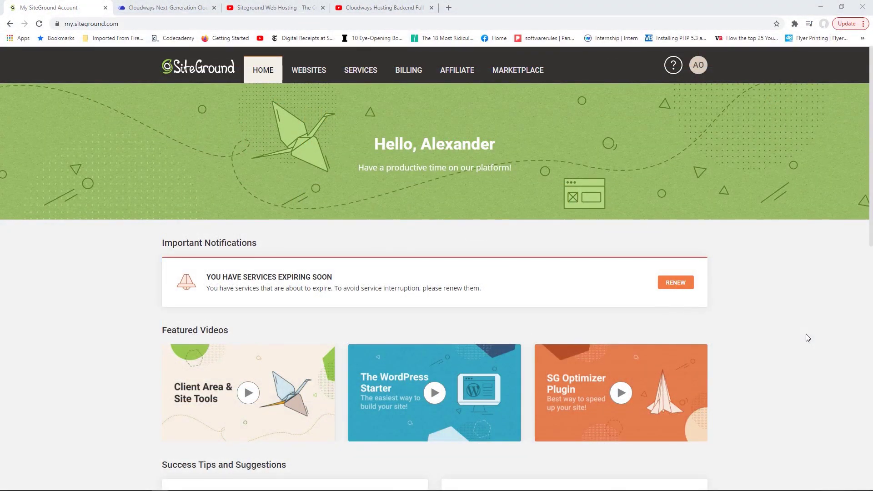
- After glancing at the Cloudways servers and the SiteGround review video, open SiteGround's My Websites list
left_click(175, 9)
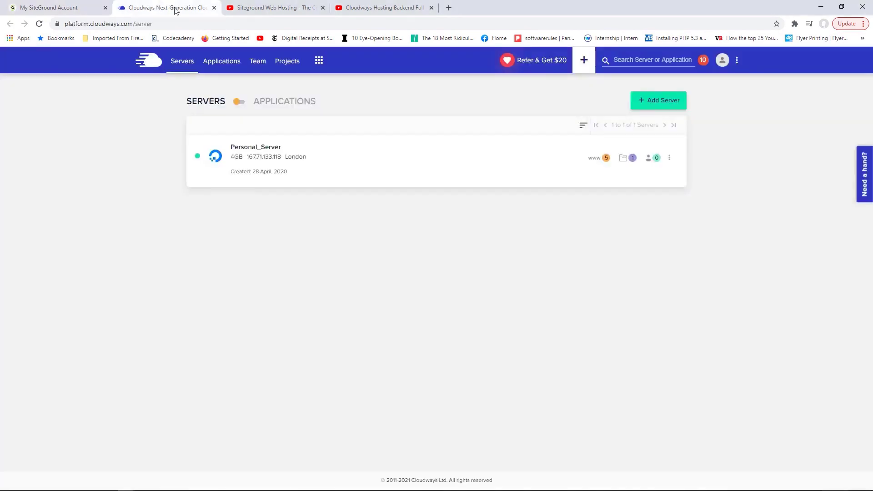
left_click(259, 9)
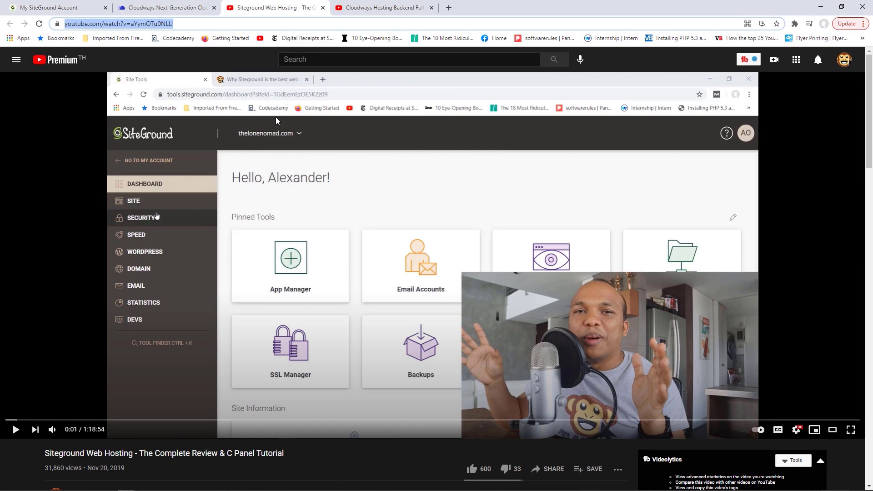
left_click(65, 3)
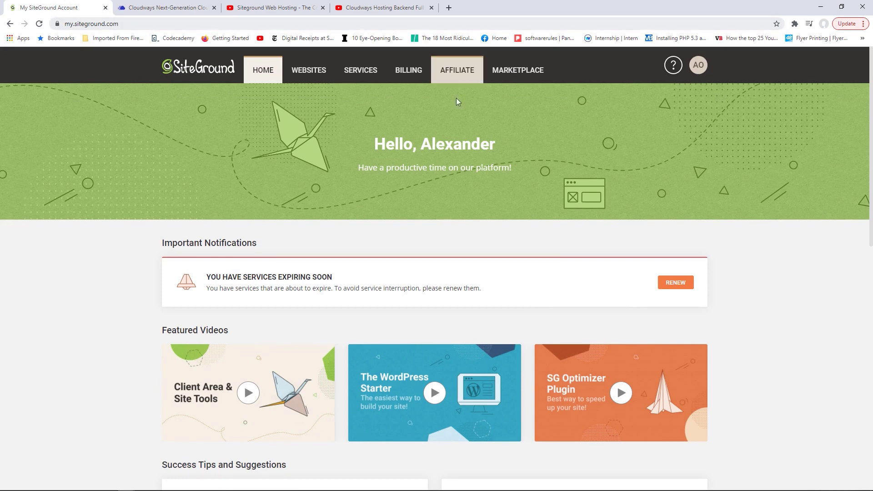
left_click(320, 73)
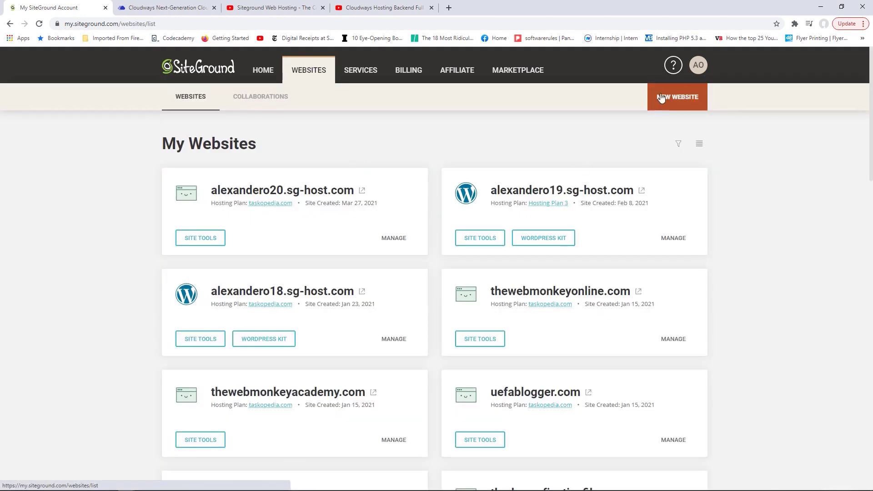
- Start a new website on the taskopedia.com hosting plan
left_click(682, 103)
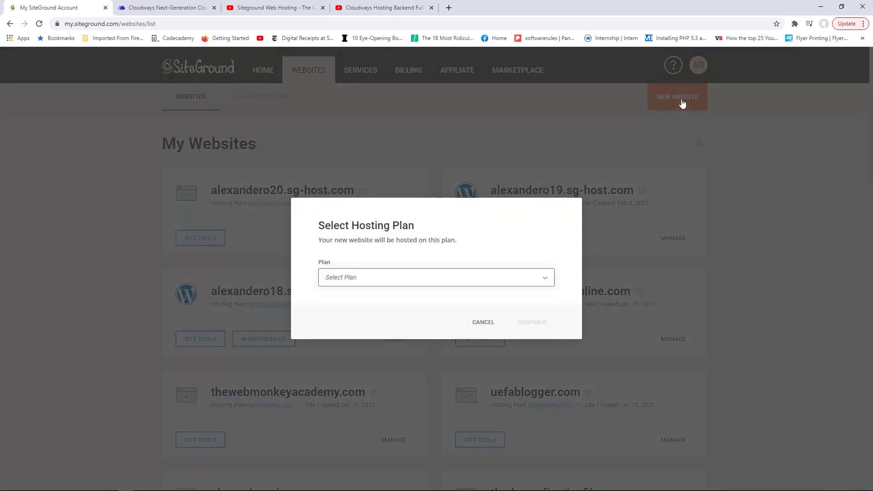
left_click(487, 279)
left_click(417, 315)
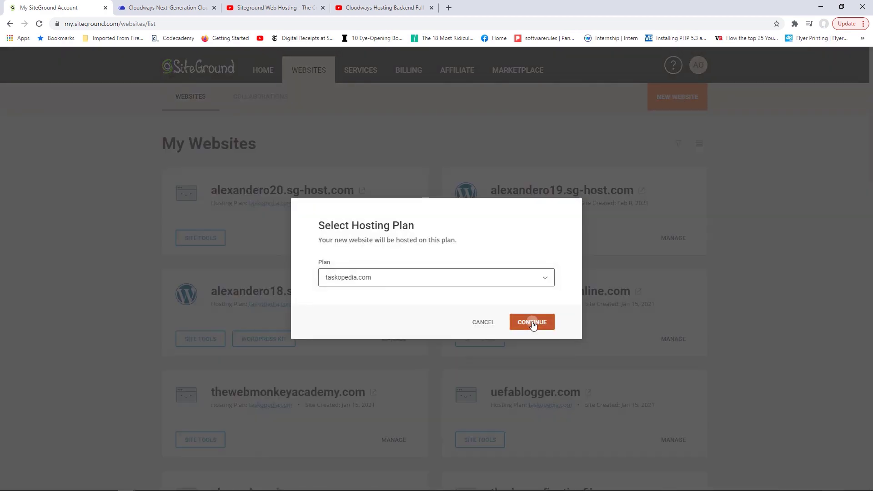
left_click(534, 322)
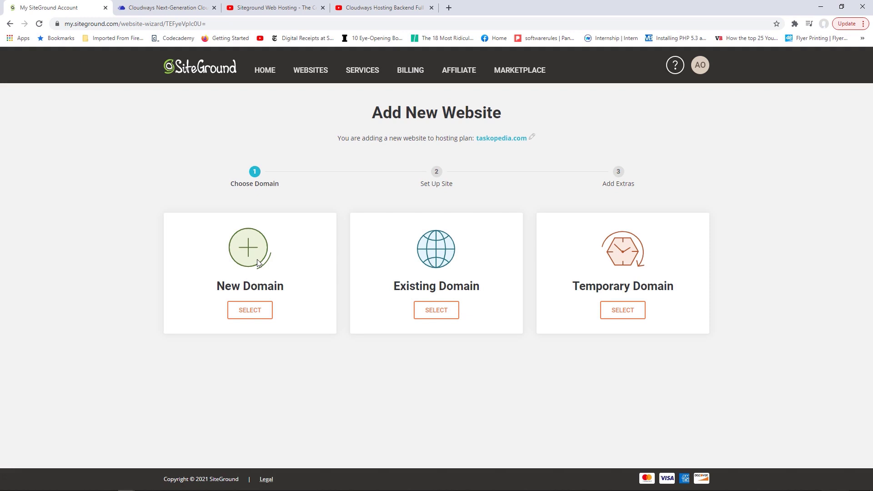
- Use the free temporary domain alexandero21.sg-host.com and continue to site setup
left_click(439, 311)
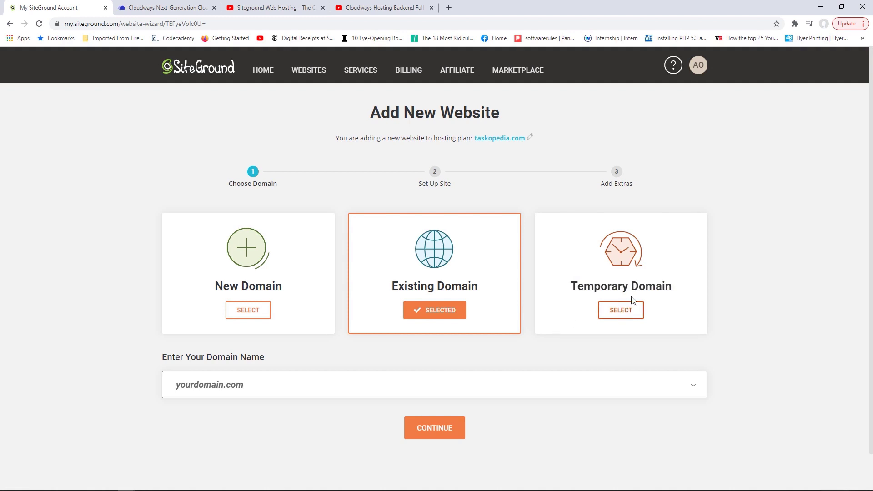
left_click(624, 310)
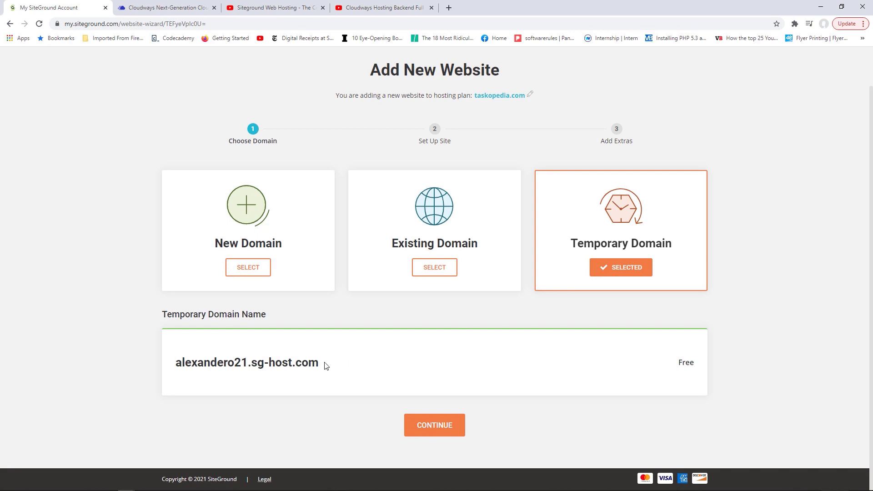
left_click_drag(325, 365, 174, 361)
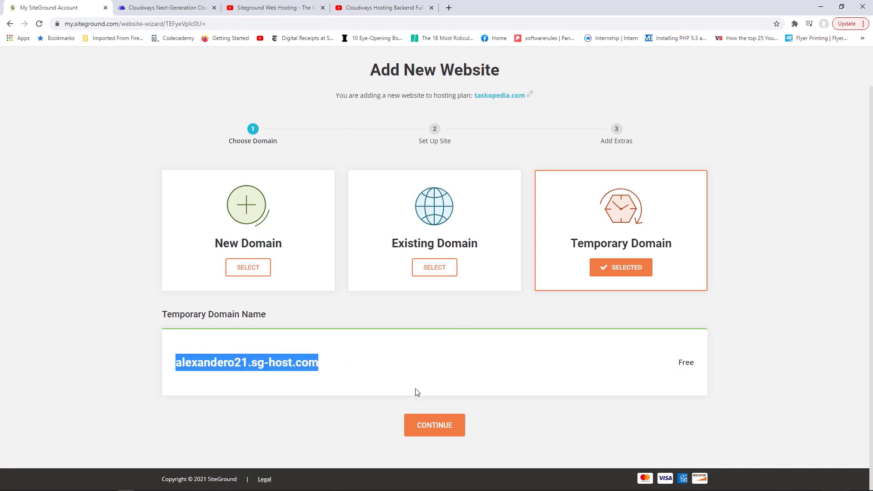
left_click(443, 425)
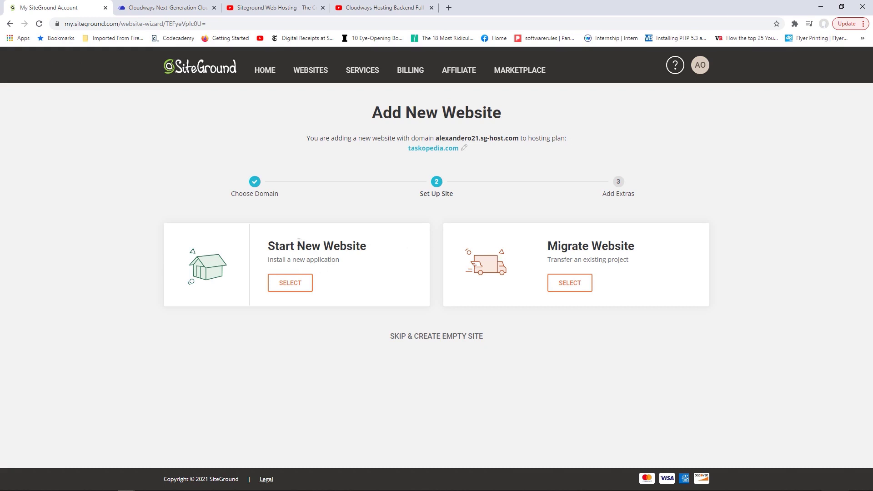
- Choose Start New Website with WordPress as the application and submit the login details
left_click(297, 283)
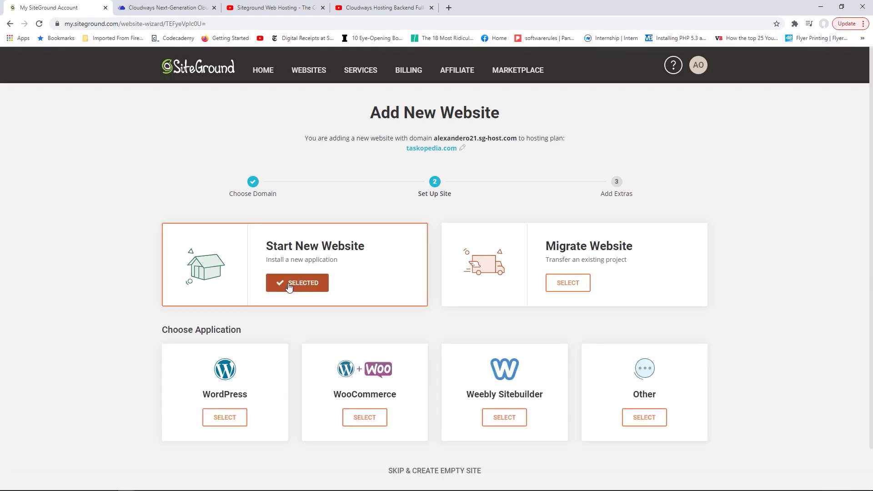
scroll(854, 236, "down", 1)
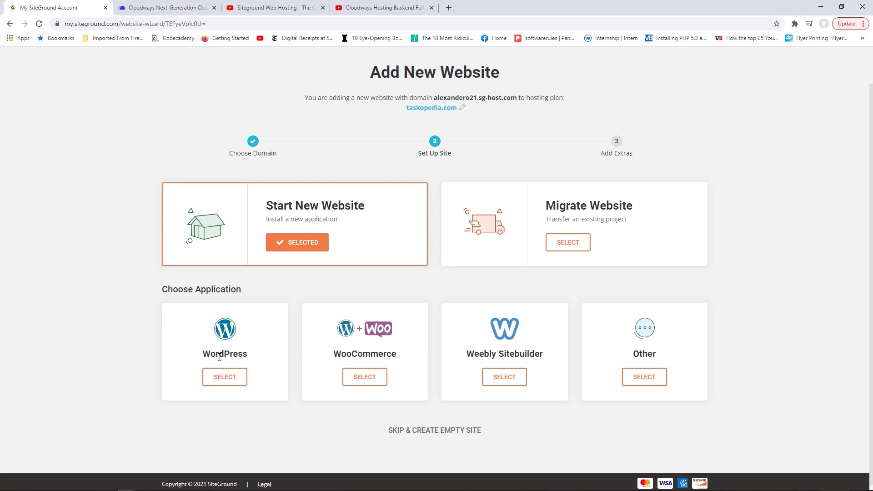
left_click(230, 379)
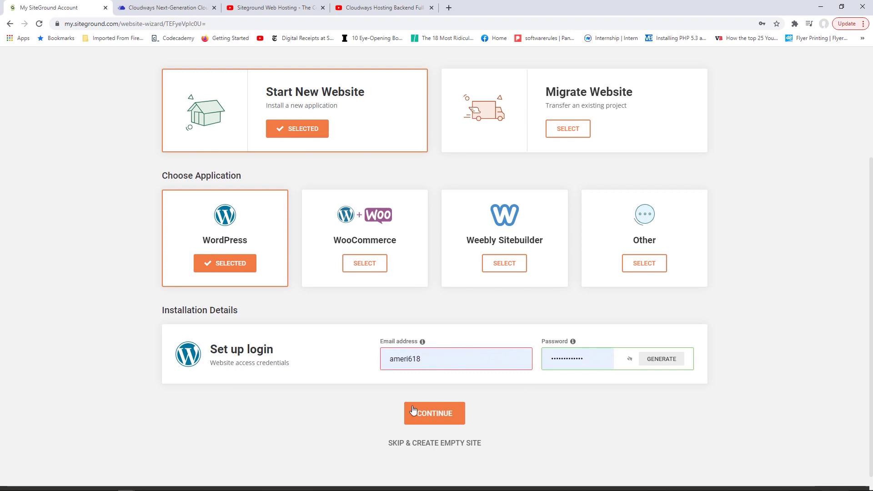
left_click(432, 412)
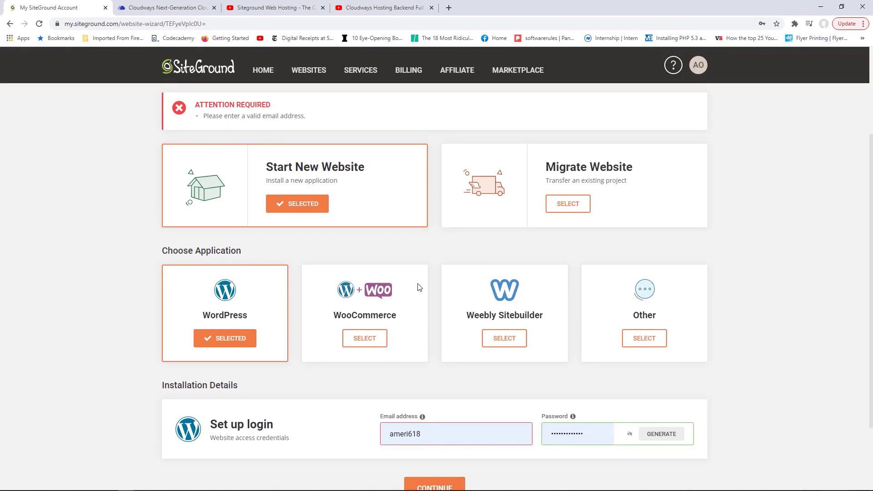
- Replace the autofilled admin e-mail with a valid address and resubmit
scroll(345, 332, "down", 2)
left_click_drag(431, 341, 382, 341)
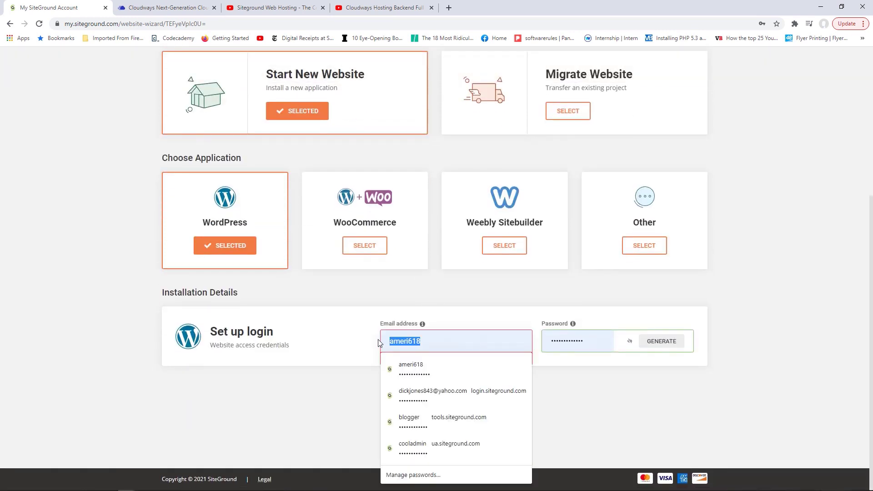
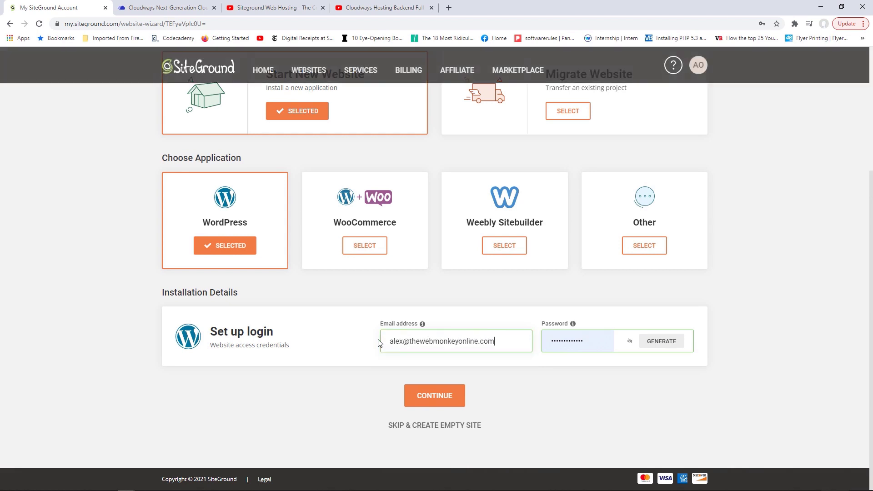
left_click(435, 395)
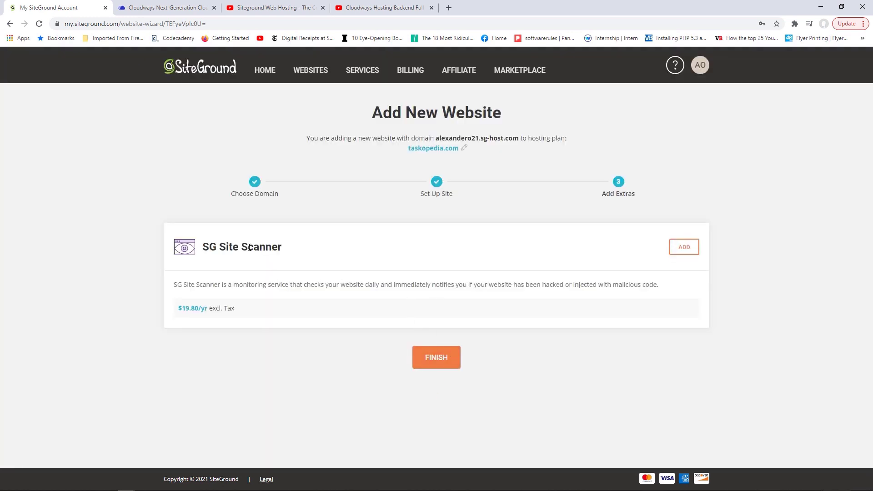
- Finish the wizard without SG Site Scanner, then go to the Cloudways servers tab
left_click(439, 359)
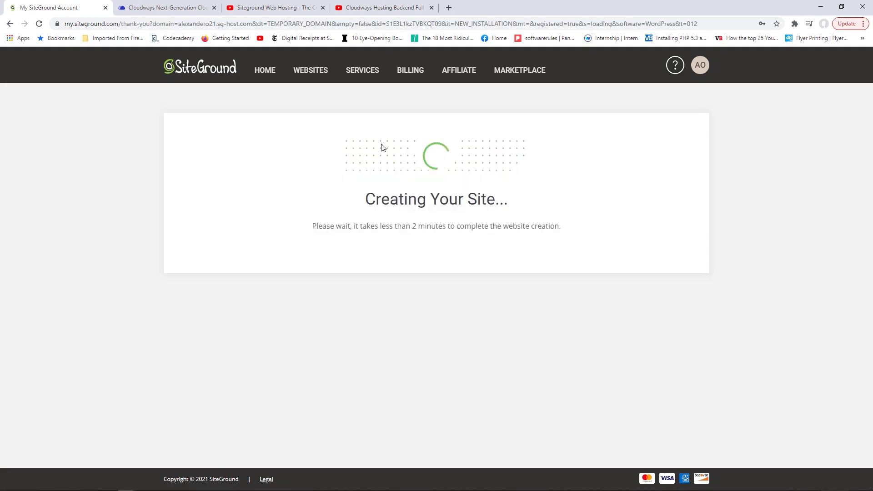
left_click(167, 5)
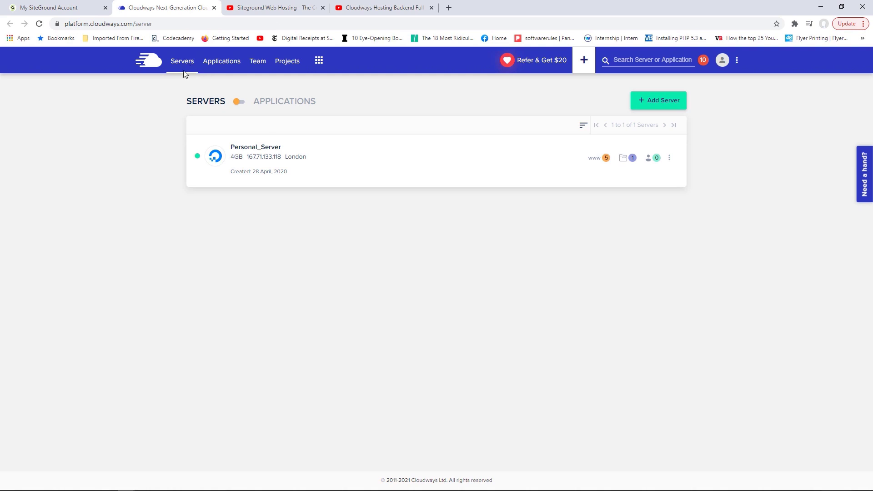
- Begin adding a new Cloudways application hosted on Personal_Server
left_click(221, 69)
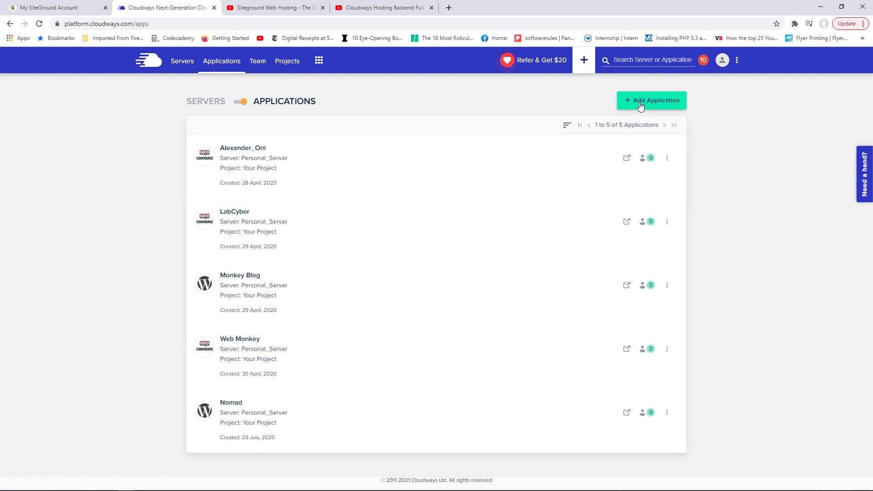
left_click(650, 105)
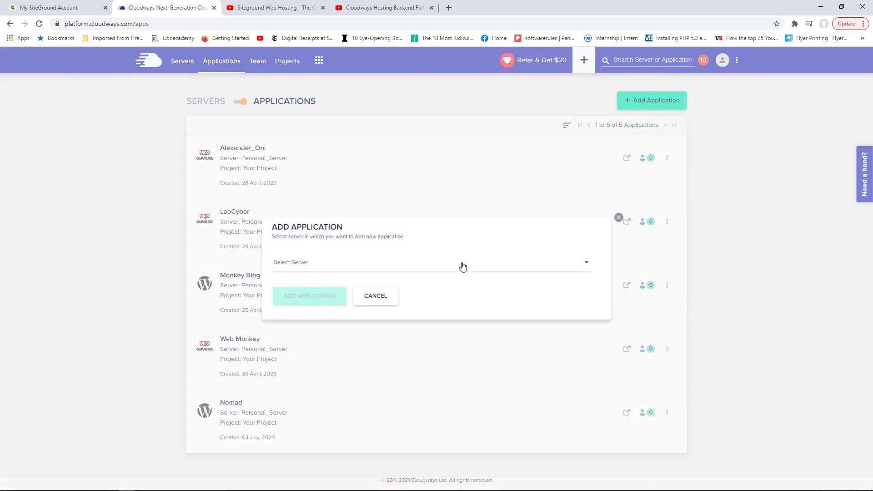
left_click(463, 266)
left_click(312, 284)
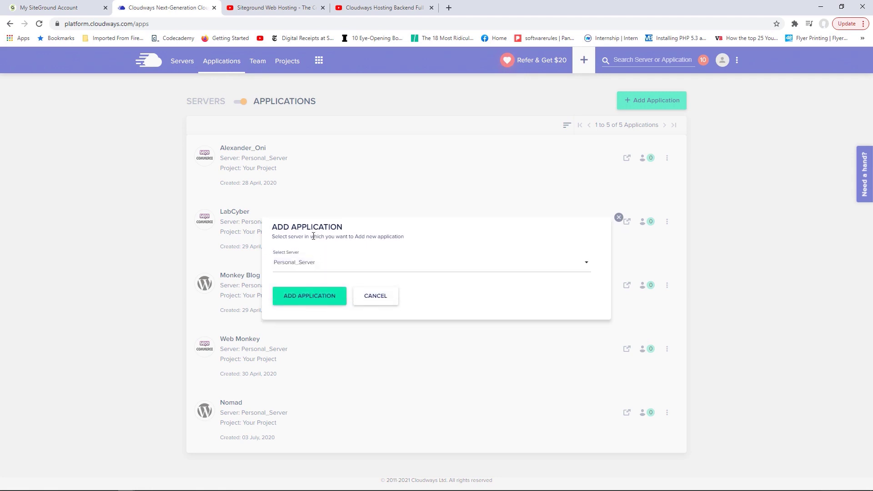
left_click(311, 298)
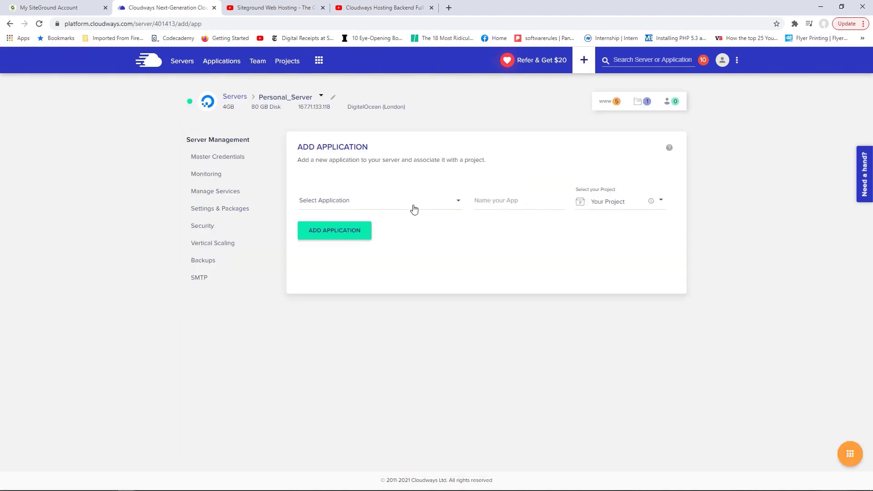
- Add a WordPress 5.6 application named 'Test Website'
left_click(458, 202)
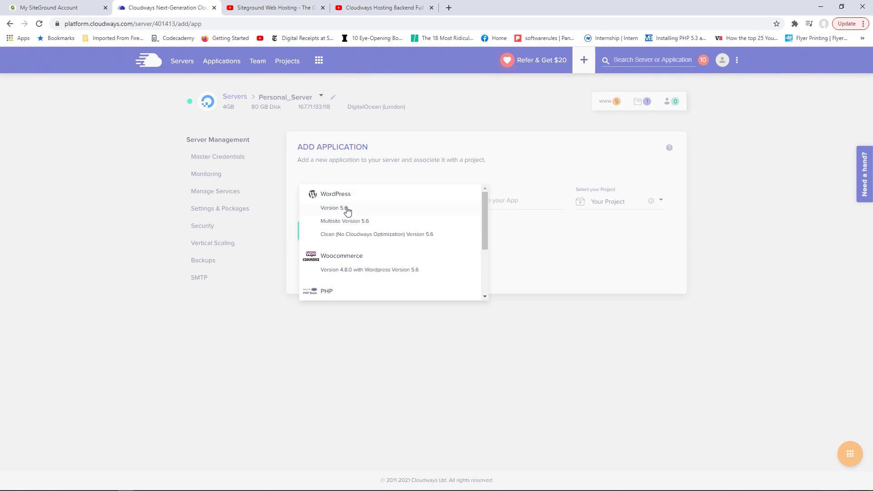
left_click(347, 209)
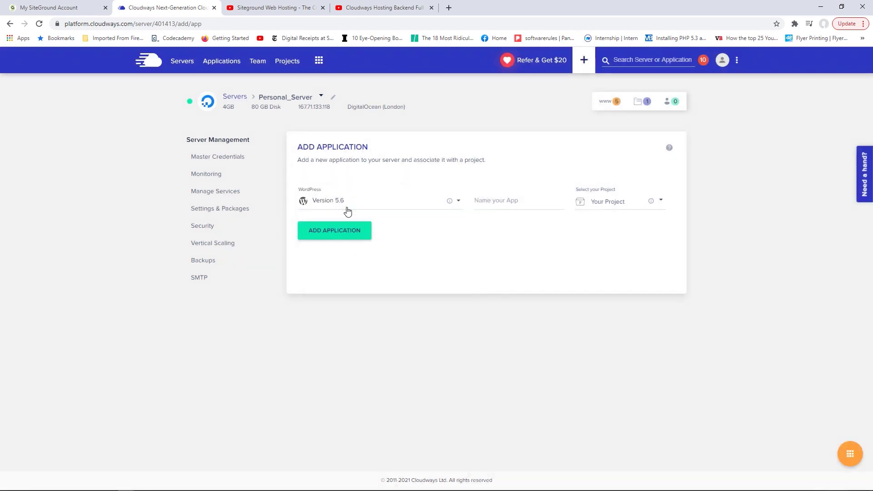
left_click(528, 201)
type("Test Website")
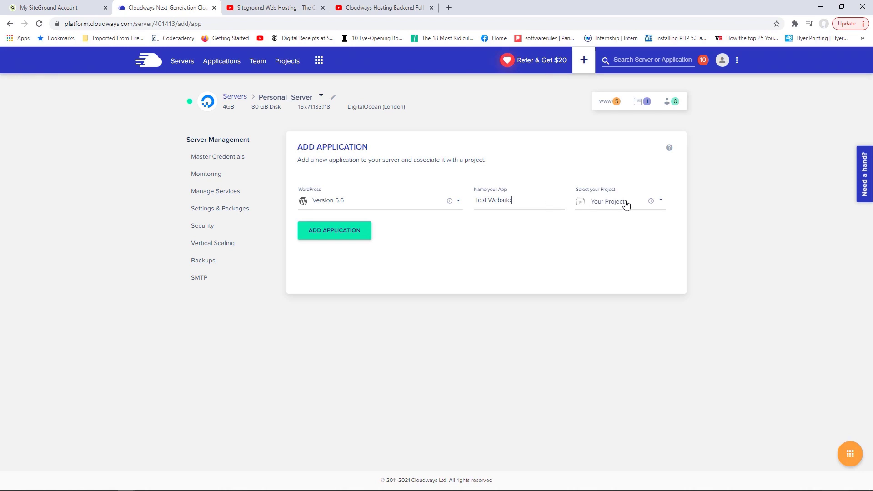
left_click(335, 234)
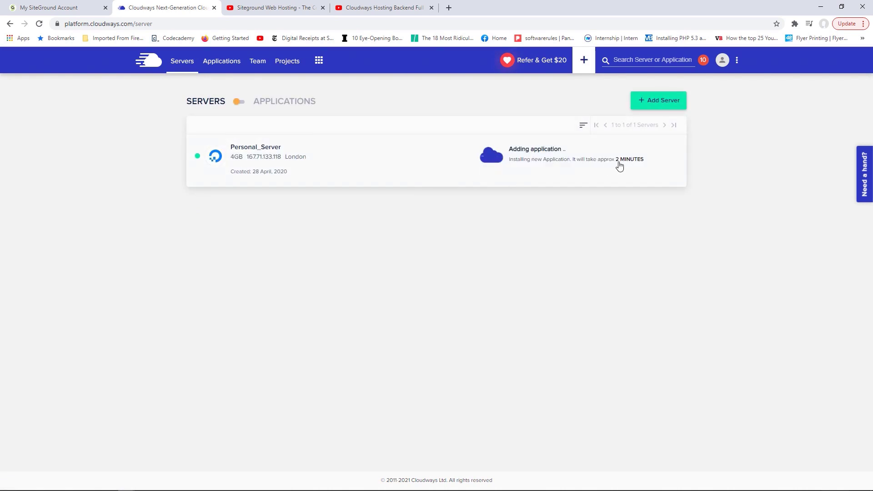
- Open the new SiteGround site's WordPress admin, proceeding past the certificate warning
left_click(79, 6)
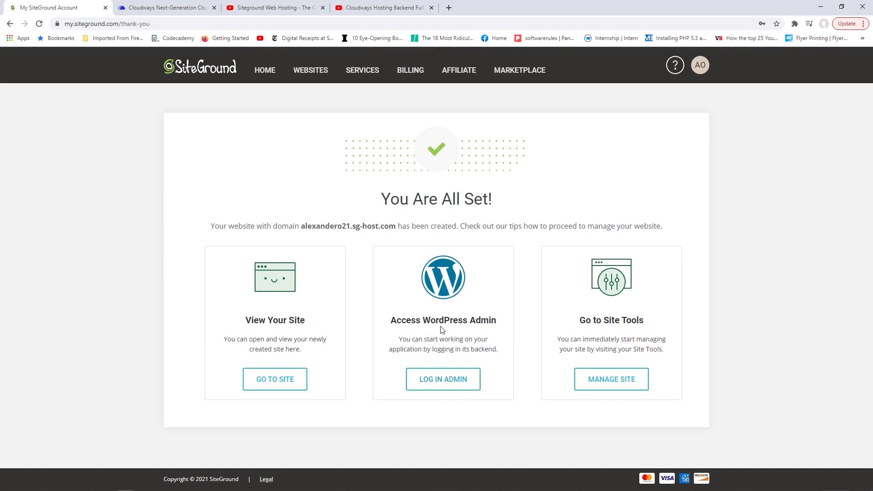
left_click(443, 383)
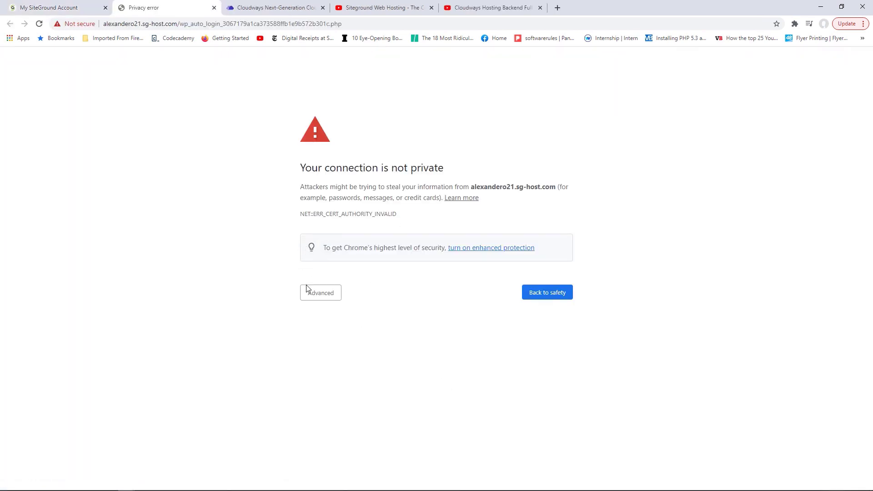
left_click(323, 296)
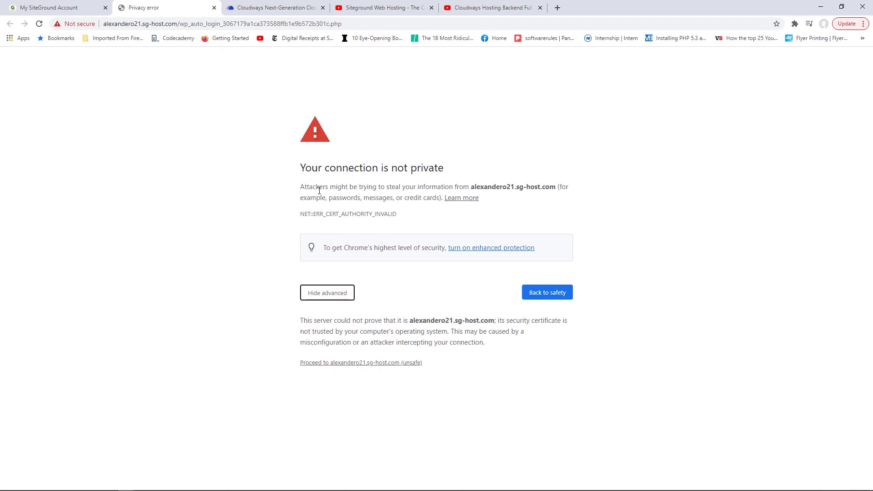
left_click(346, 363)
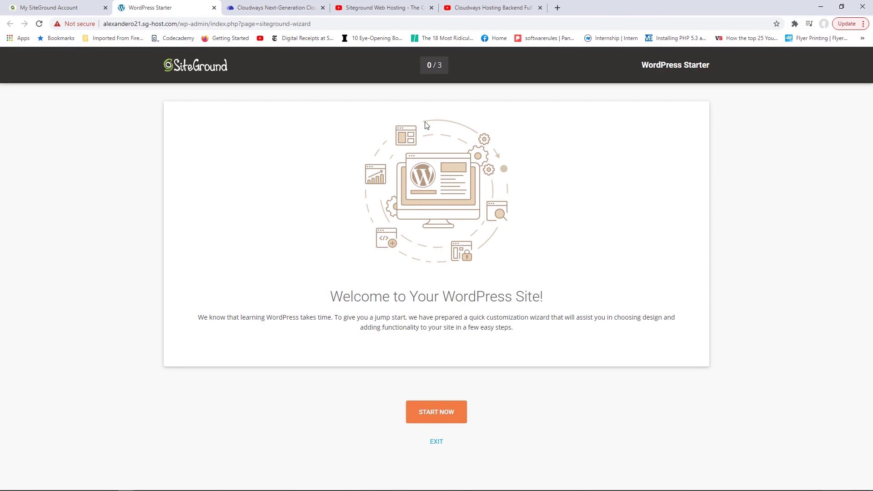
- Exit the WordPress starter wizard and check the Cloudways install progress
left_click(437, 446)
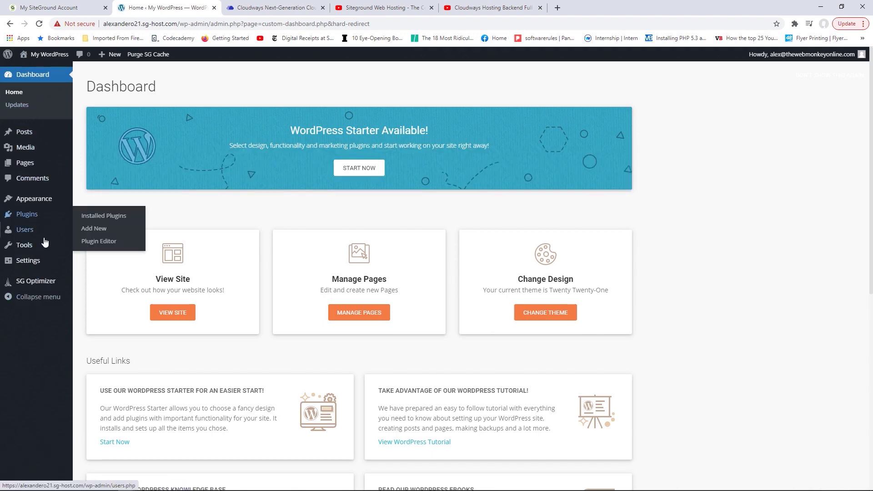
mouse_move(50, 247)
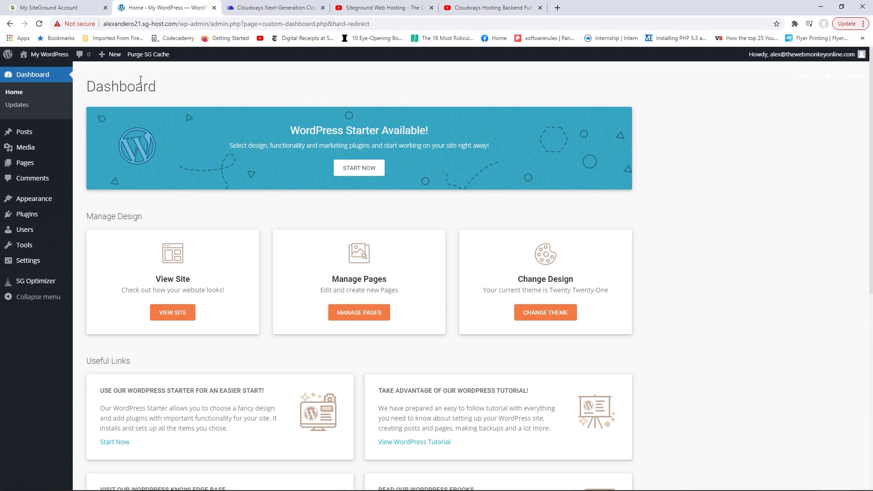
left_click(282, 6)
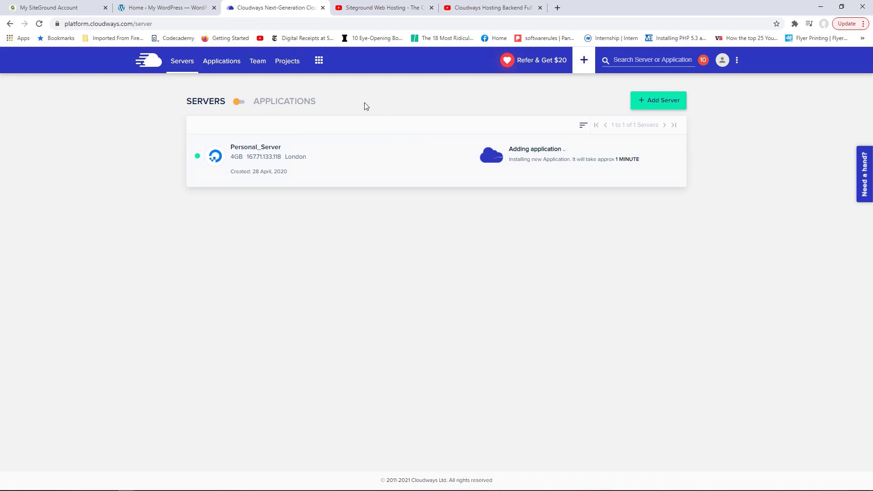
- Close the SiteGround and Cloudways YouTube tutorial tabs
left_click(376, 8)
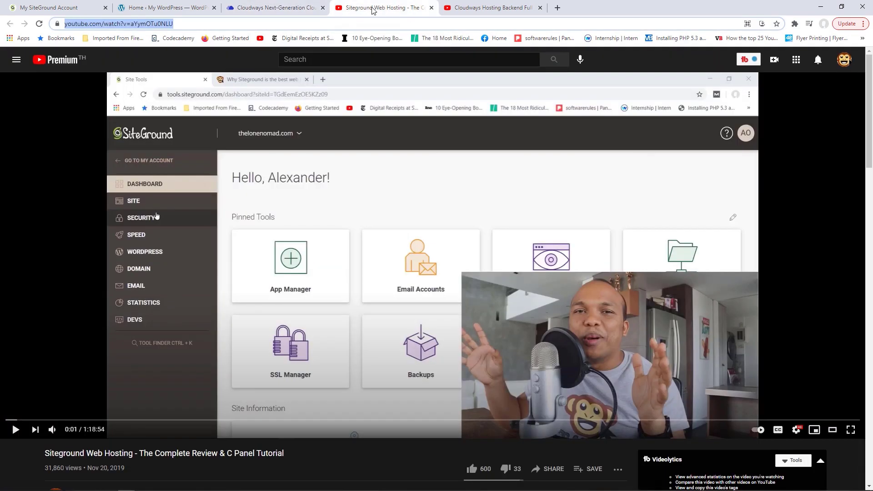
left_click(467, 8)
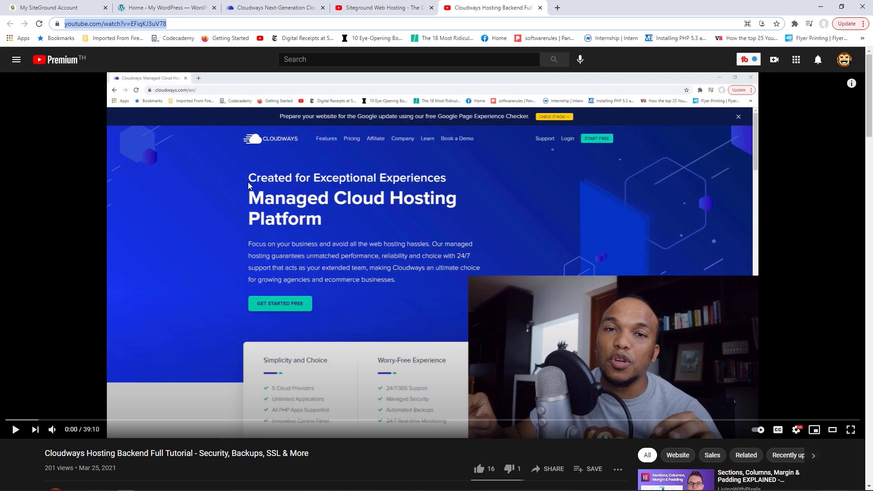
left_click(431, 7)
left_click(431, 8)
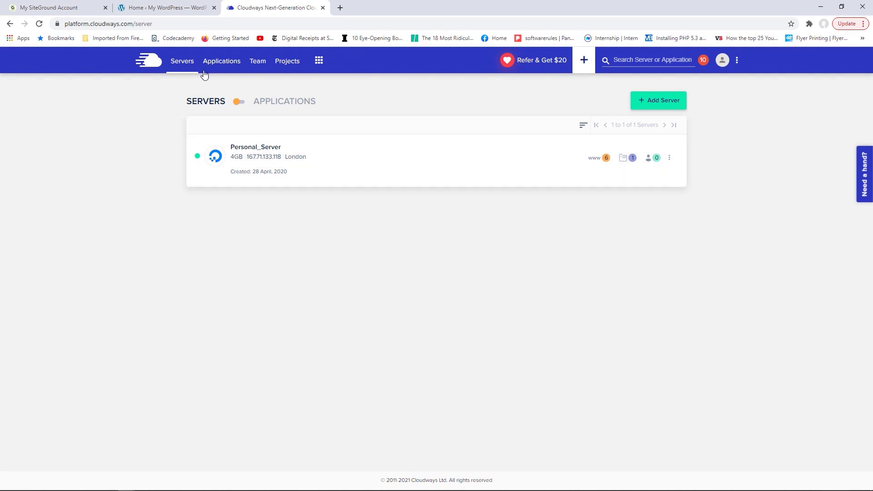
- Launch Test Website's Application URL from the Cloudways Applications list in a new tab
left_click(223, 65)
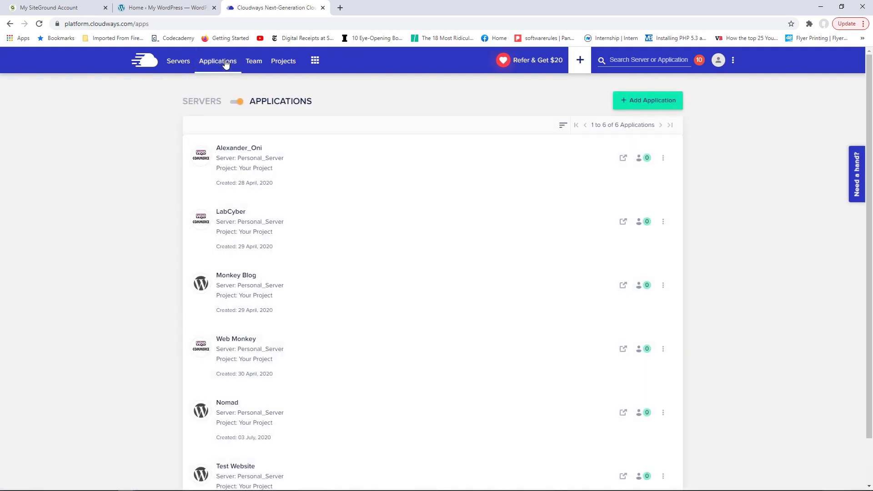
scroll(369, 199, "down", 1)
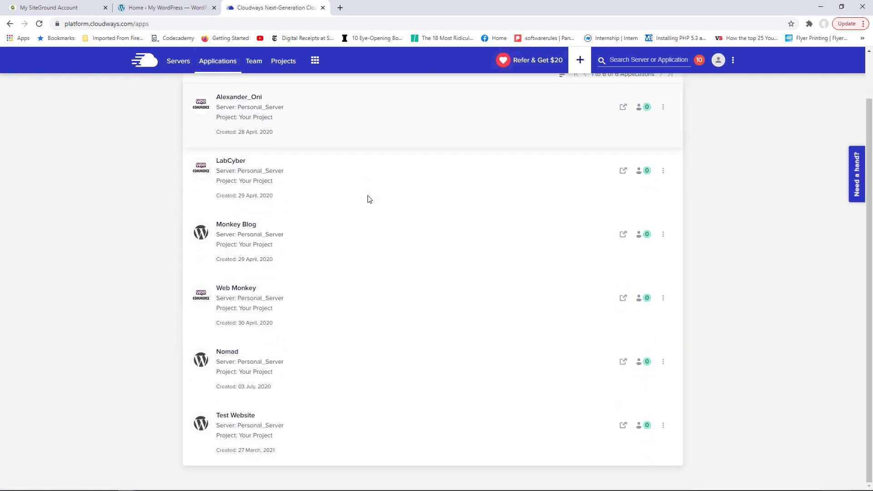
left_click(240, 417)
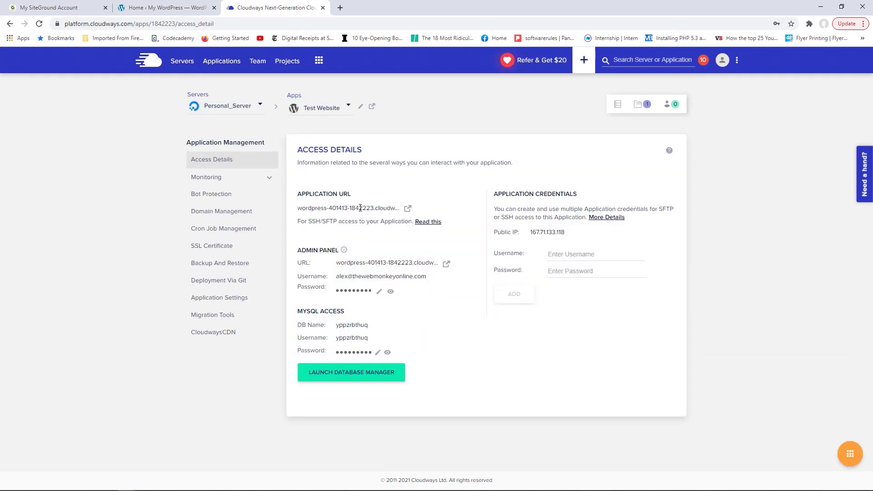
left_click(408, 209)
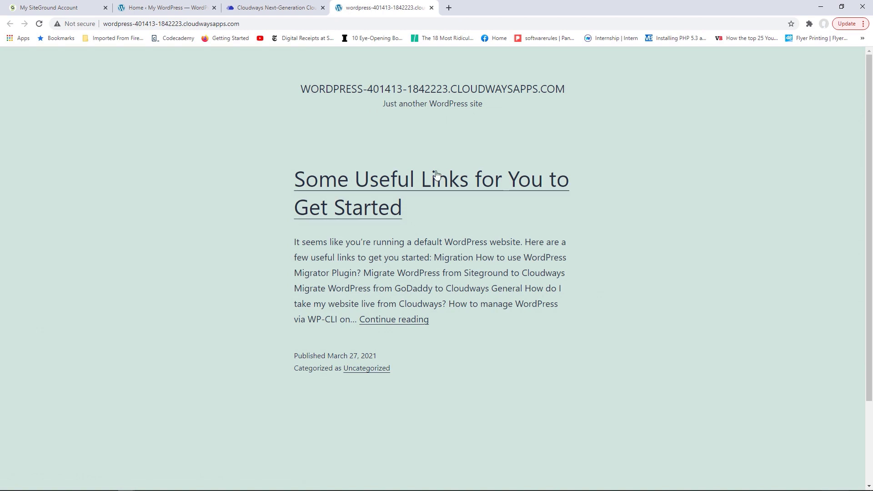
- Load the Cloudways site's /wp-admin login page, then return to the SiteGround account tab
scroll(506, 195, "down", 2)
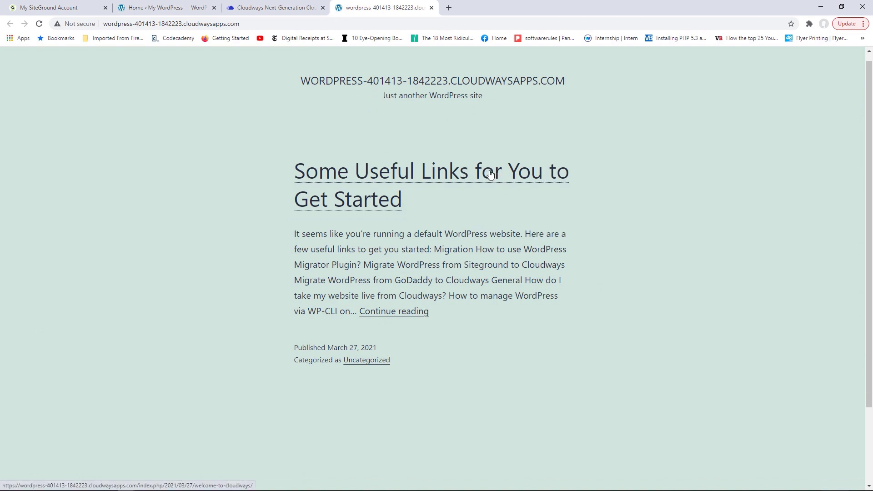
scroll(505, 195, "up", 2)
left_click(228, 23)
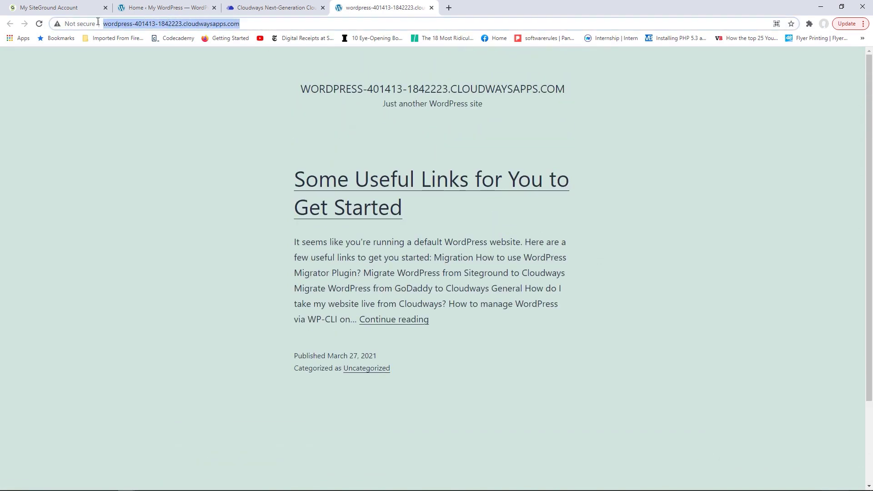
left_click(252, 26)
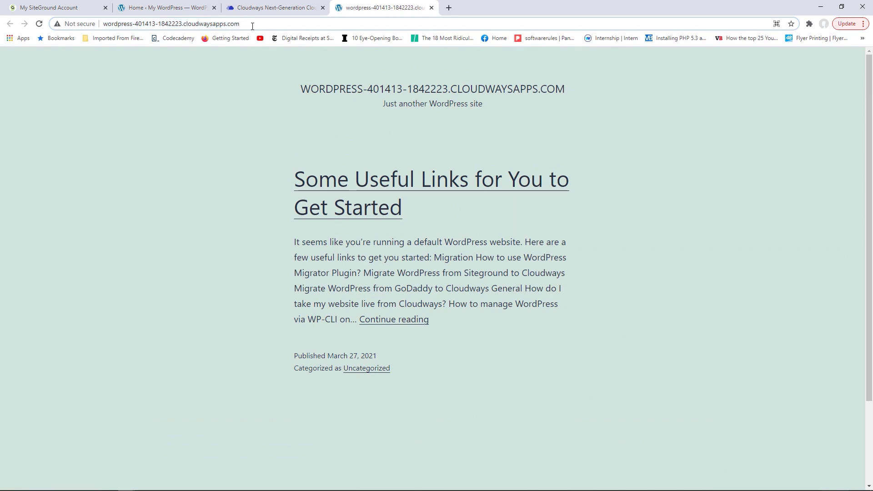
type("/wp-admi")
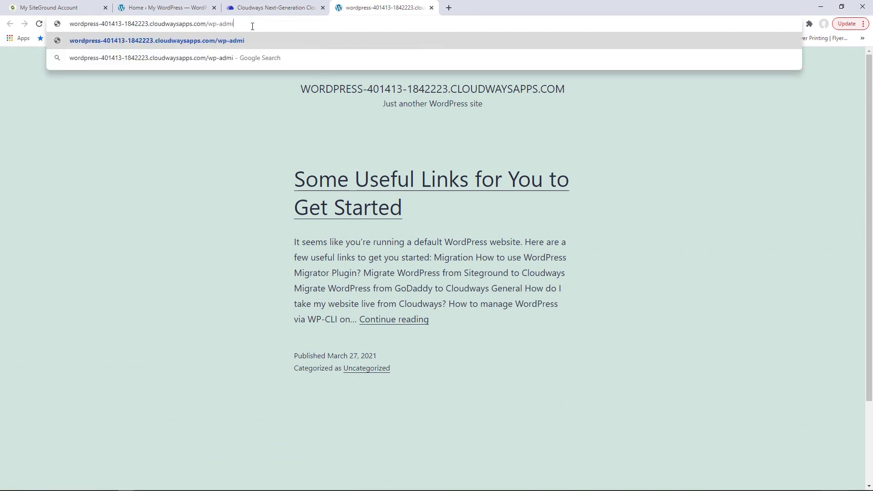
type("n")
key("Return")
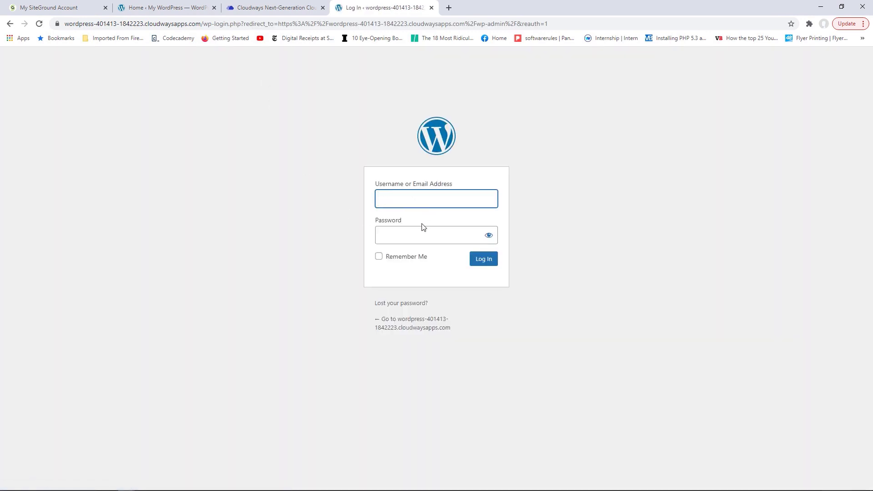
left_click(70, 9)
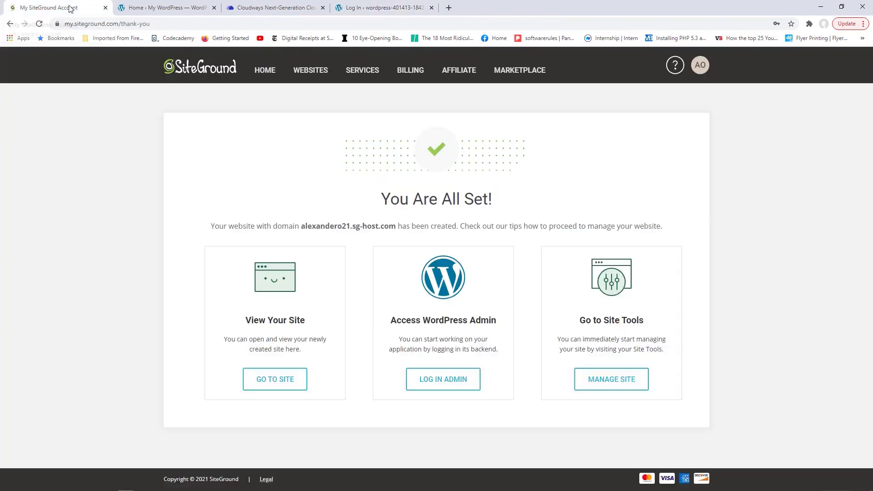
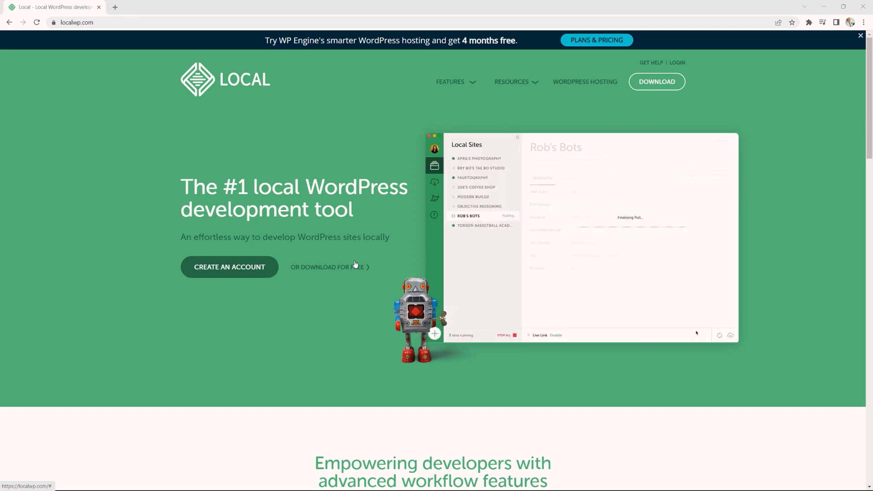
- Open Local's 'Create your account' sign-up page and scroll down to its registration form
left_click(244, 270)
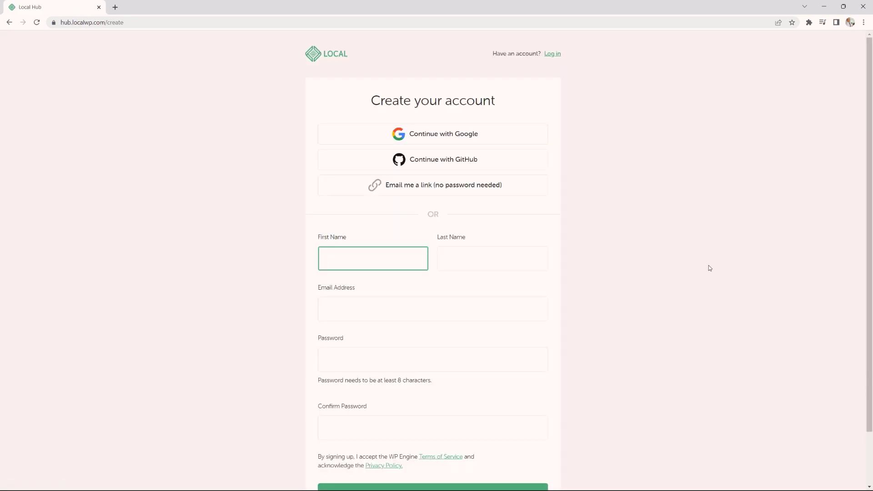
scroll(710, 268, "down", 2)
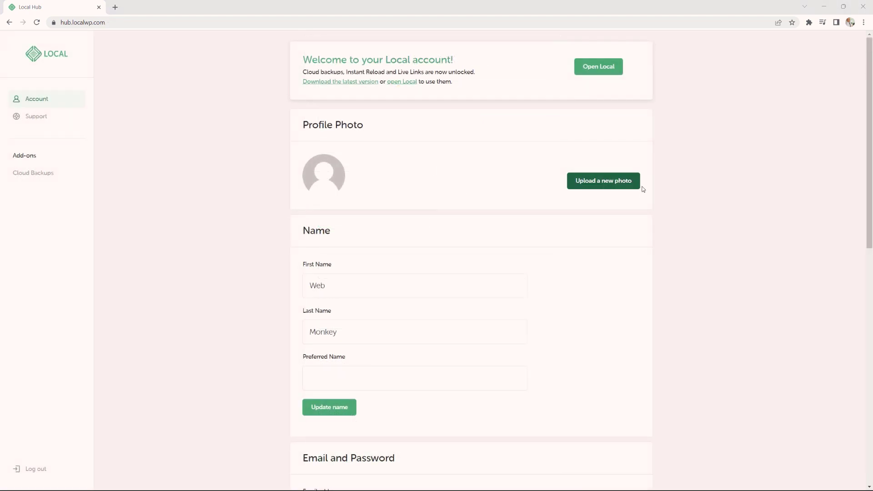
- Download the latest Local installer for Windows from Local Hub
left_click(347, 83)
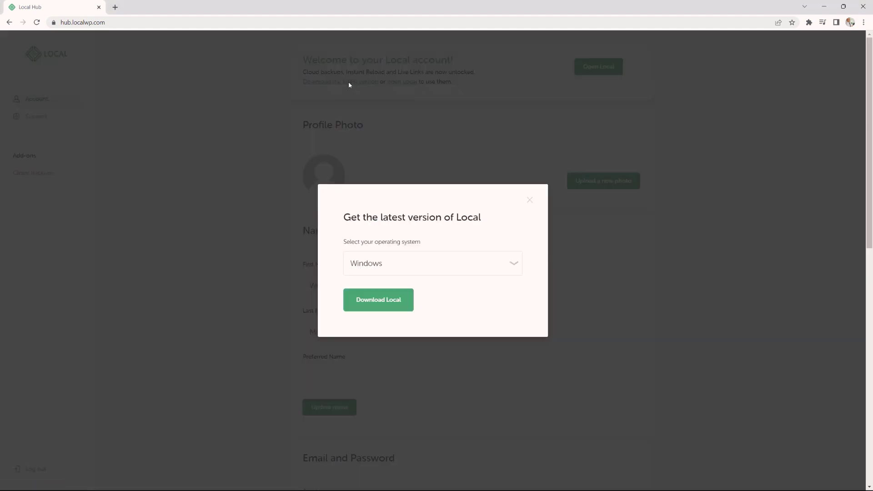
left_click(503, 269)
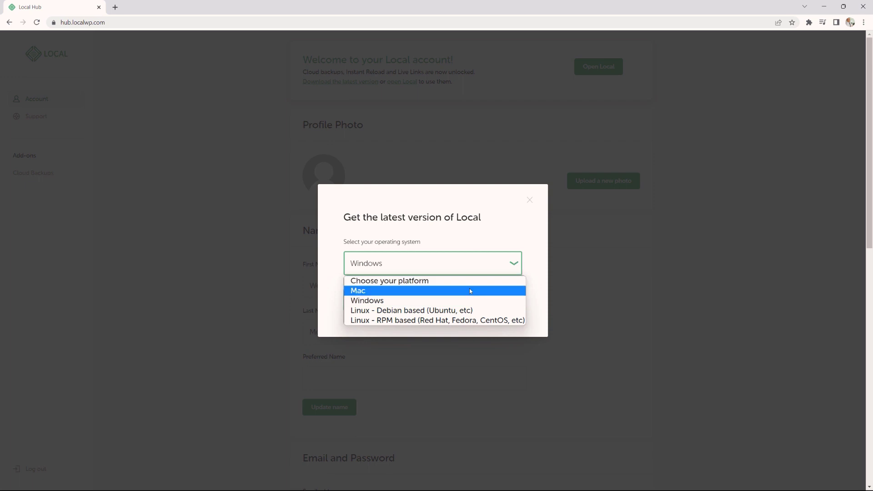
left_click(390, 301)
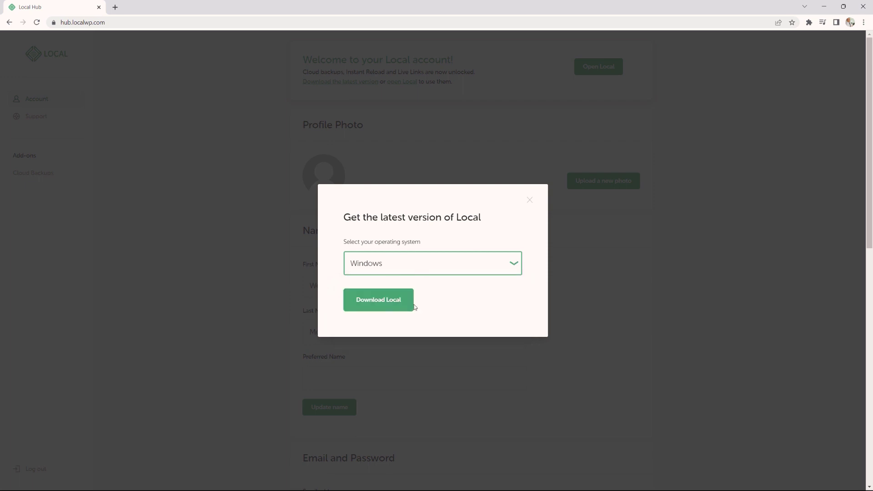
left_click(388, 303)
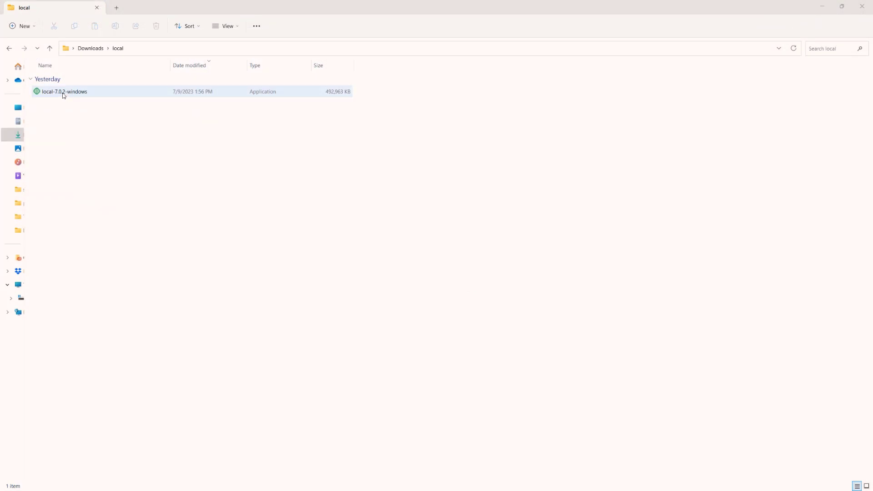
- Install local-7.0.2-windows for the current user only in the default location, then launch Local
left_click(73, 93)
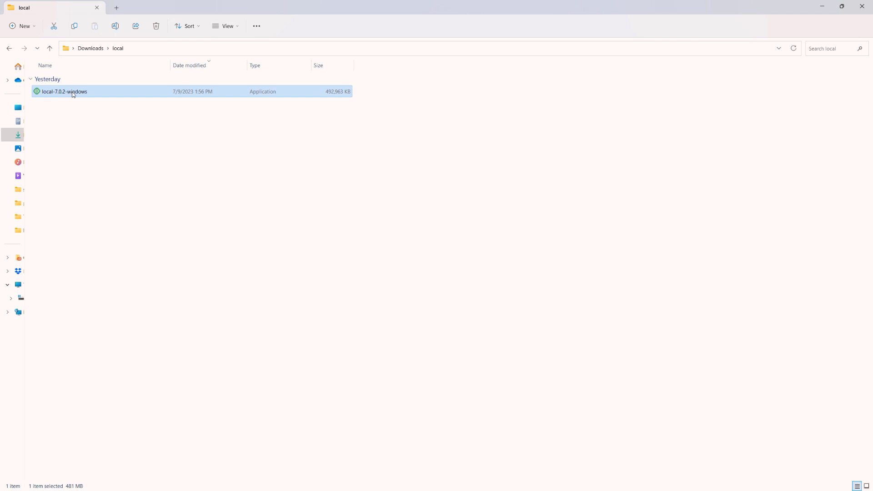
double_click(72, 94)
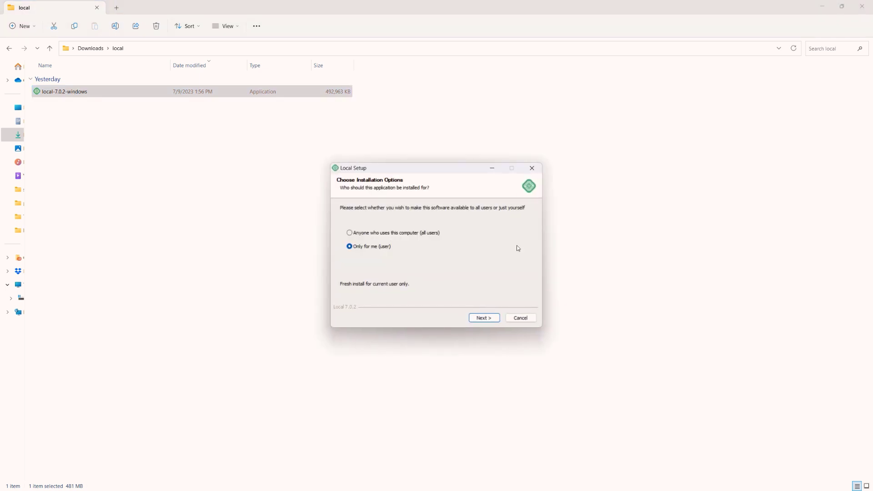
left_click(485, 318)
left_click(489, 320)
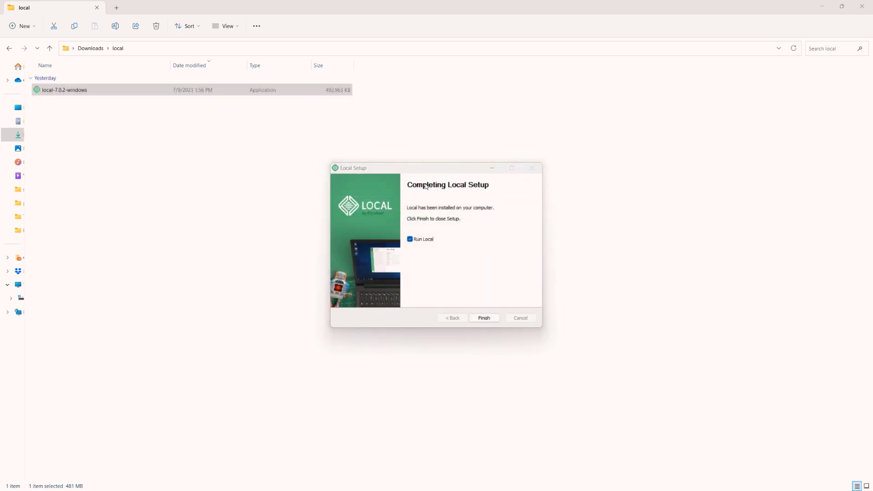
left_click(489, 318)
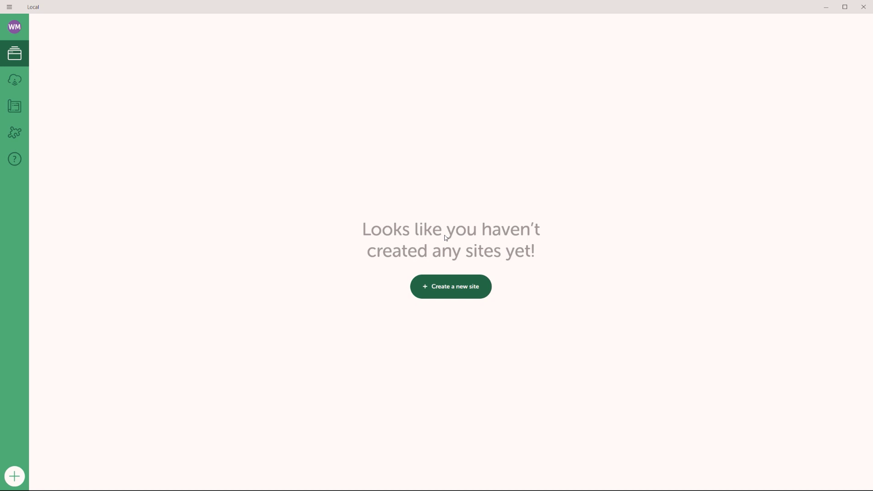
- Start a new WordPress site named Blogger, checking its advanced domain and path options
left_click(456, 293)
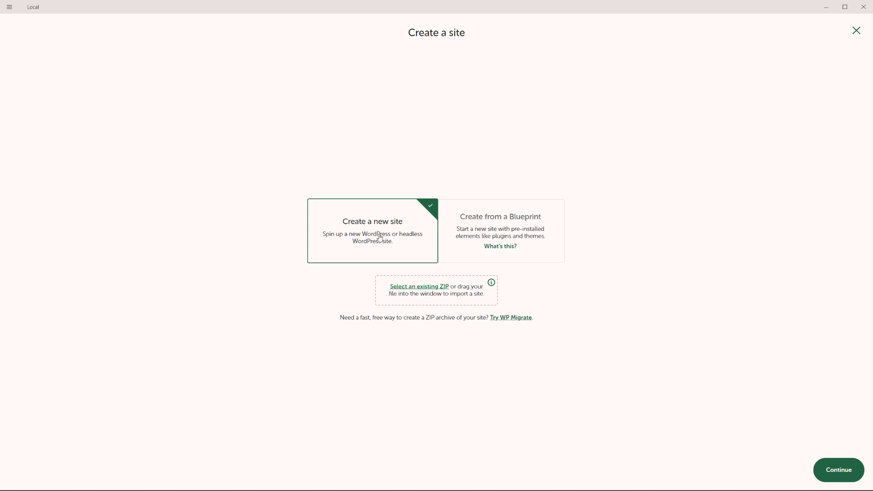
left_click(838, 470)
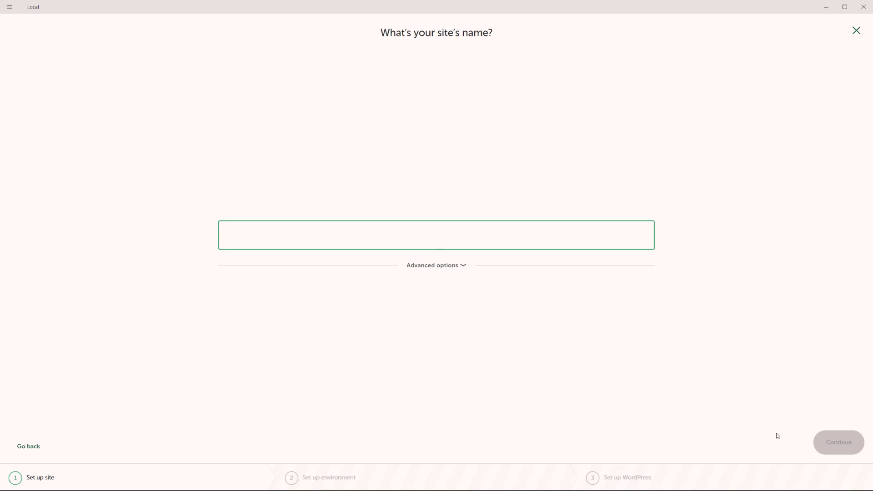
type("Blogger")
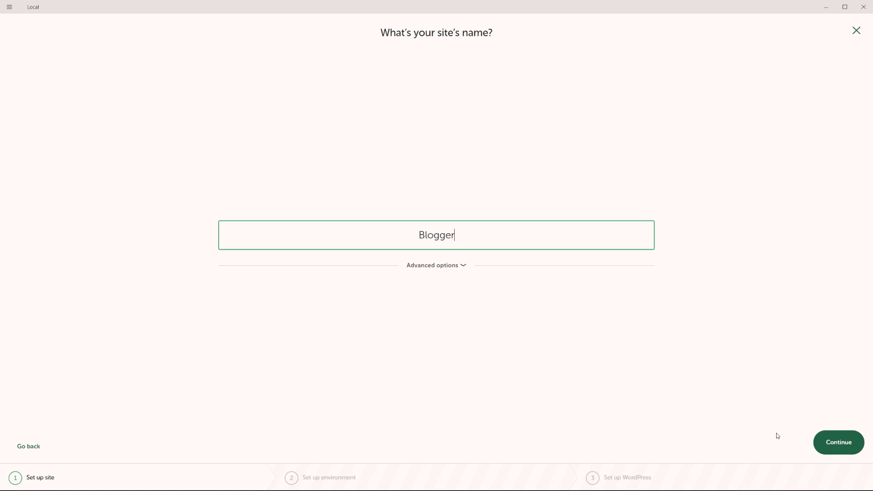
left_click(463, 266)
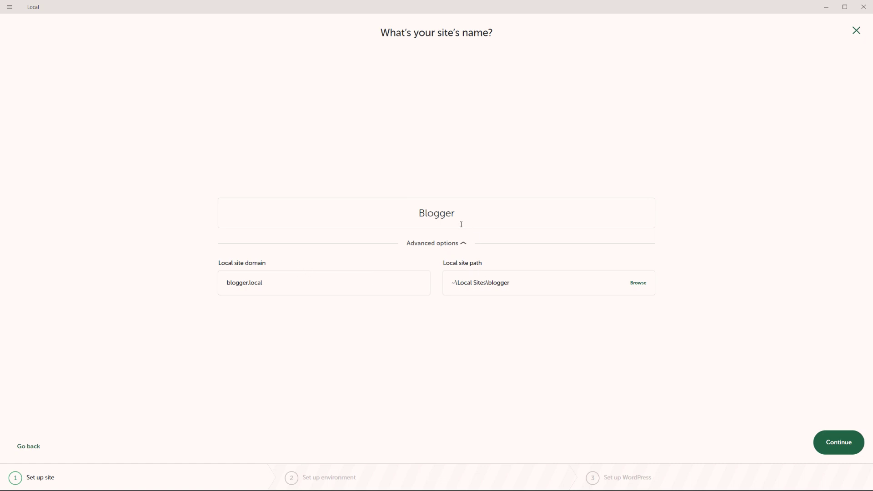
left_click(841, 447)
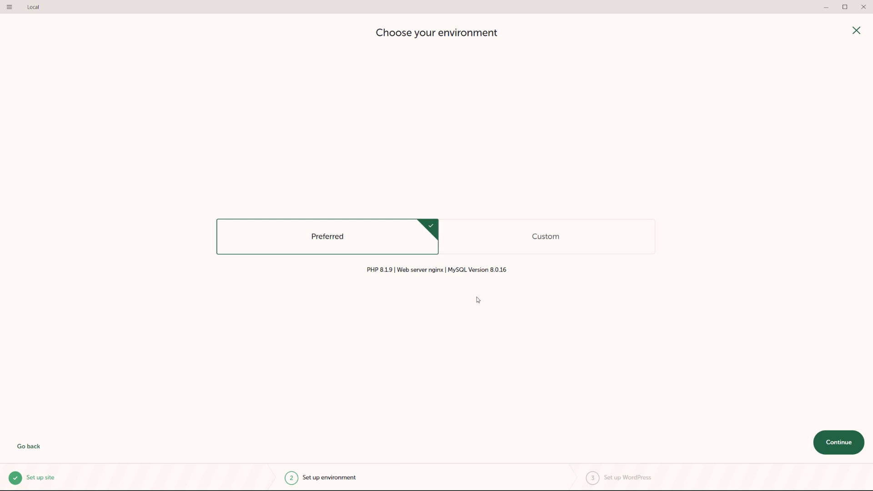
- Browse the Custom PHP, web server and database choices, then keep the Preferred environment
left_click(579, 229)
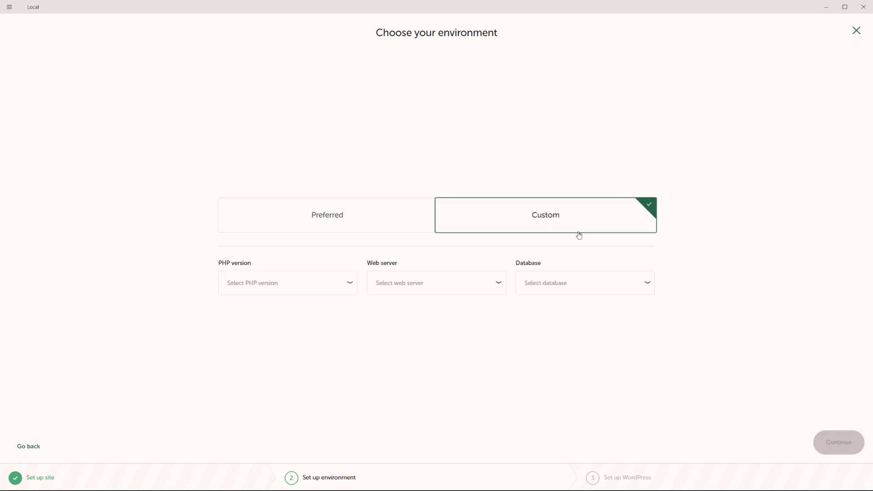
left_click(335, 288)
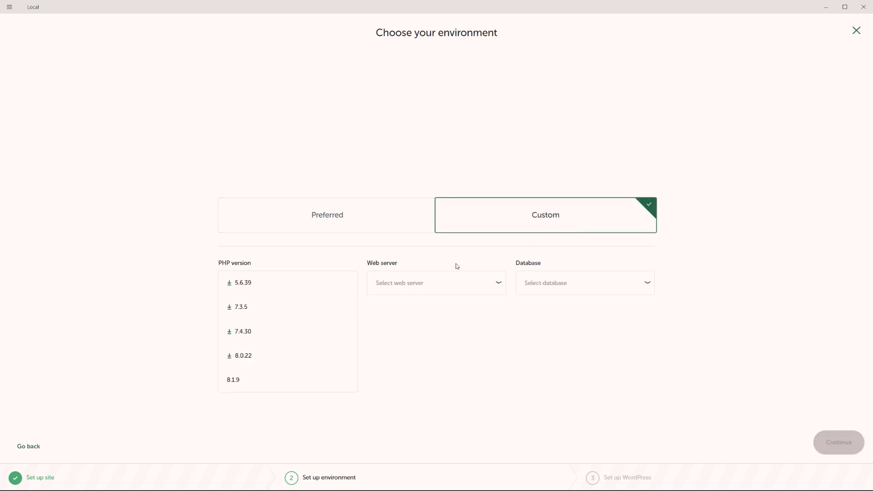
left_click(446, 289)
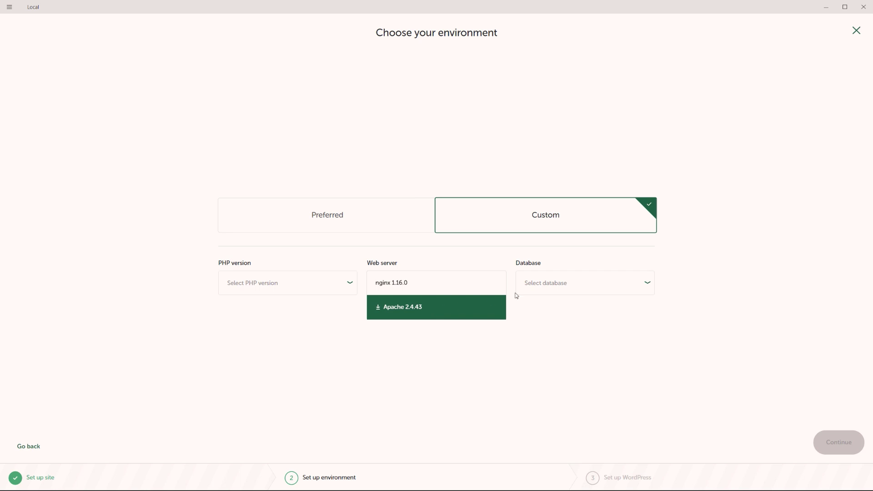
left_click(568, 285)
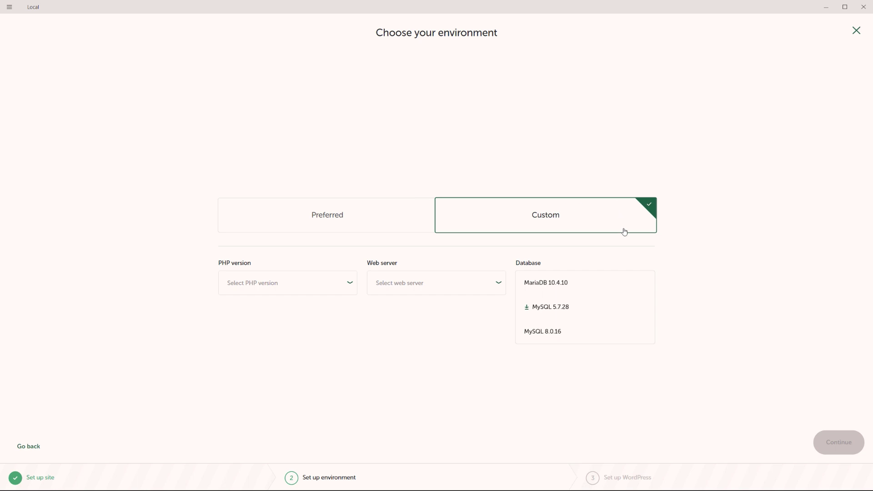
left_click(631, 259)
left_click(357, 225)
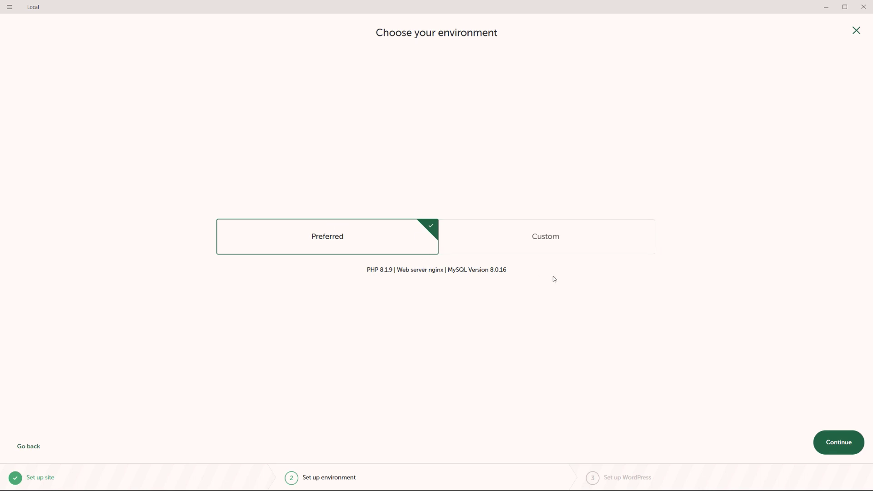
- Set the WordPress admin username to 'blogger' and enter its password
left_click(836, 449)
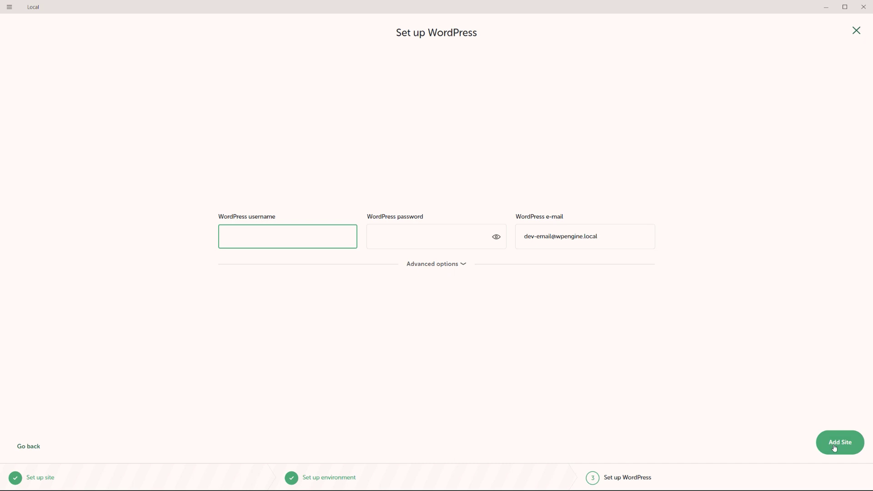
type("bloogg")
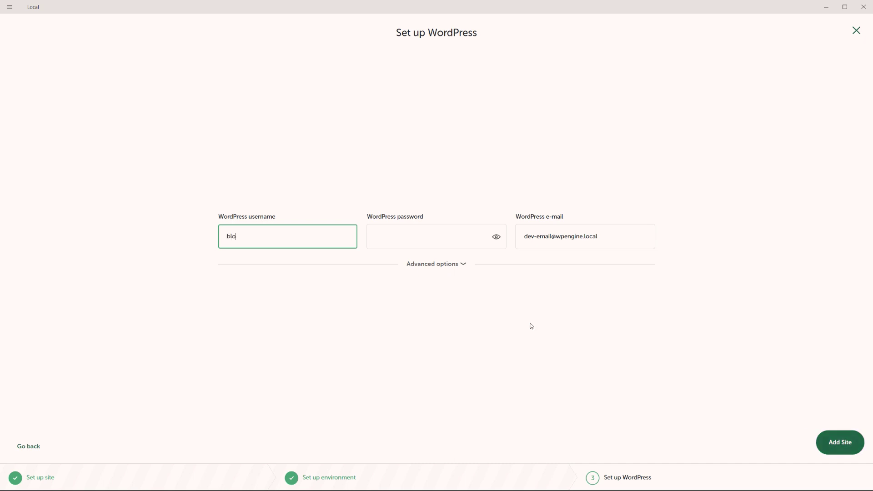
key("BackSpace")
key("BackSpace")
key("BackSpace")
type("gger")
key("Tab")
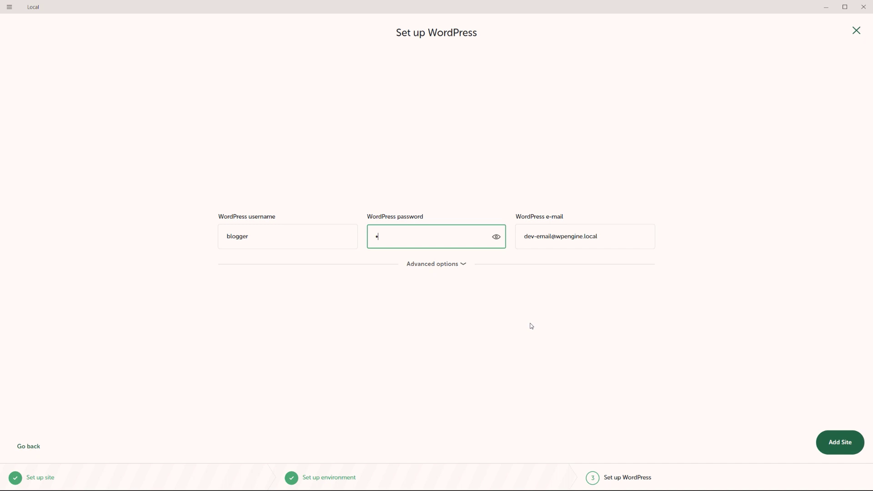
type("•••••••••••")
- Keep Multisite set to No under Advanced options and add the Blogger site
left_click(462, 264)
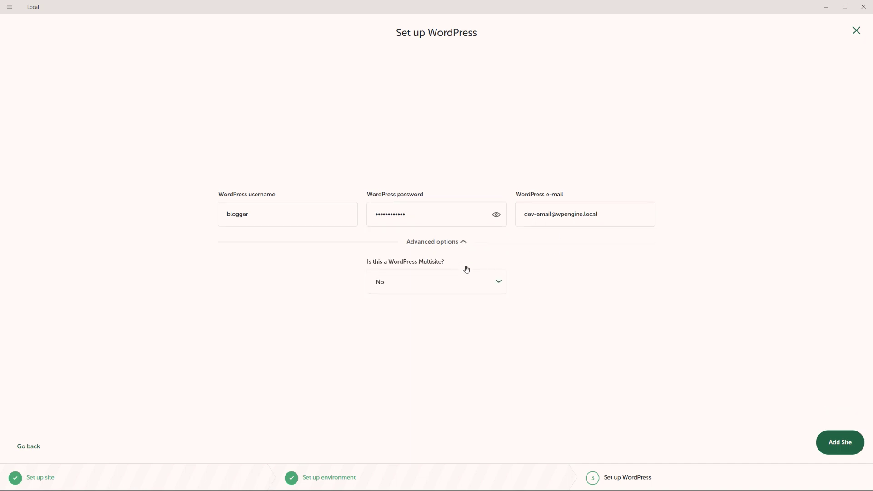
left_click(495, 283)
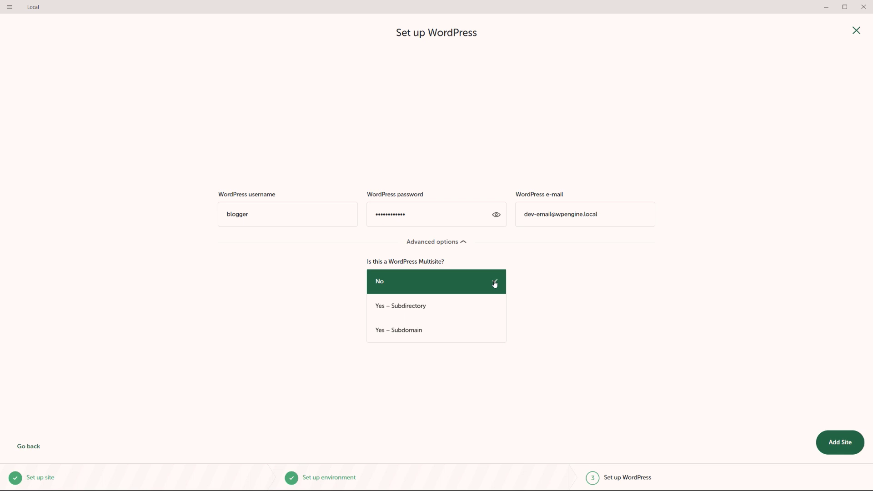
left_click(494, 283)
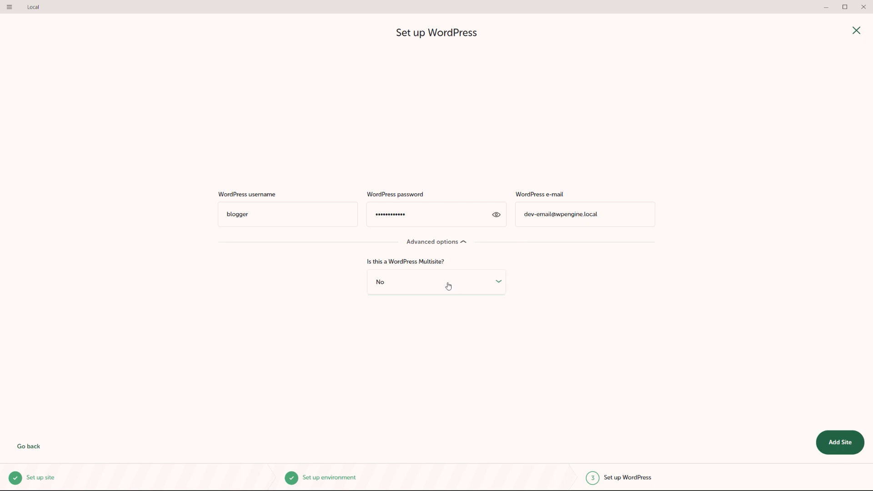
left_click(839, 449)
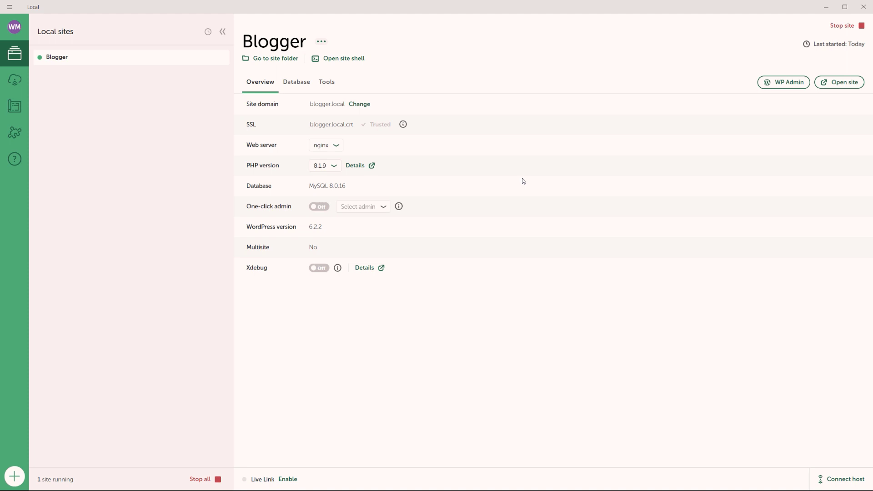
left_click(838, 85)
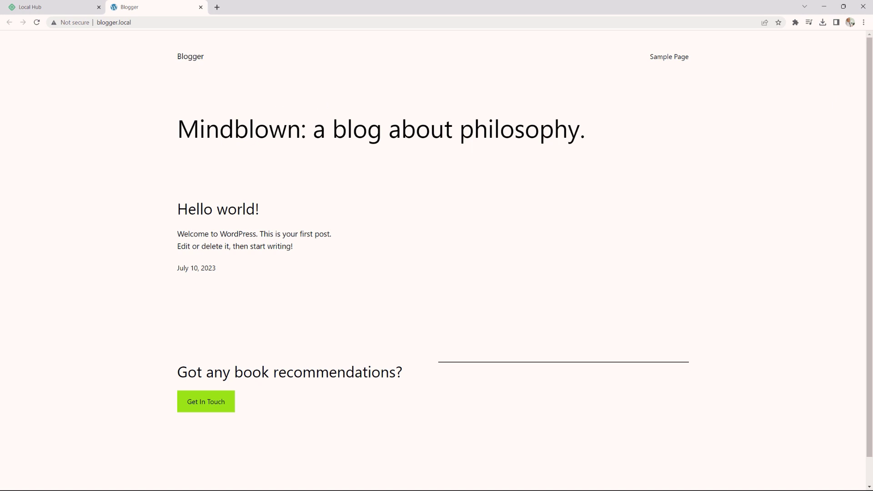
key("alt+Tab")
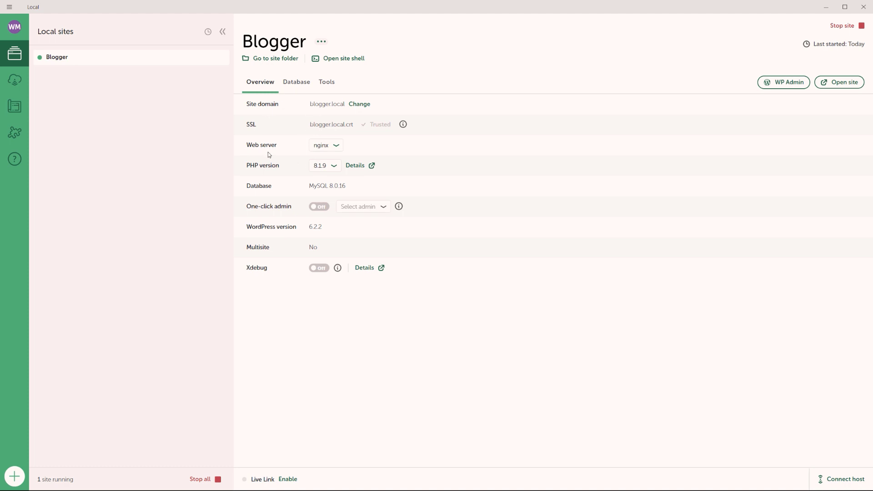
- Open the Blogger site's database in Adminer, then return to Local
left_click(304, 86)
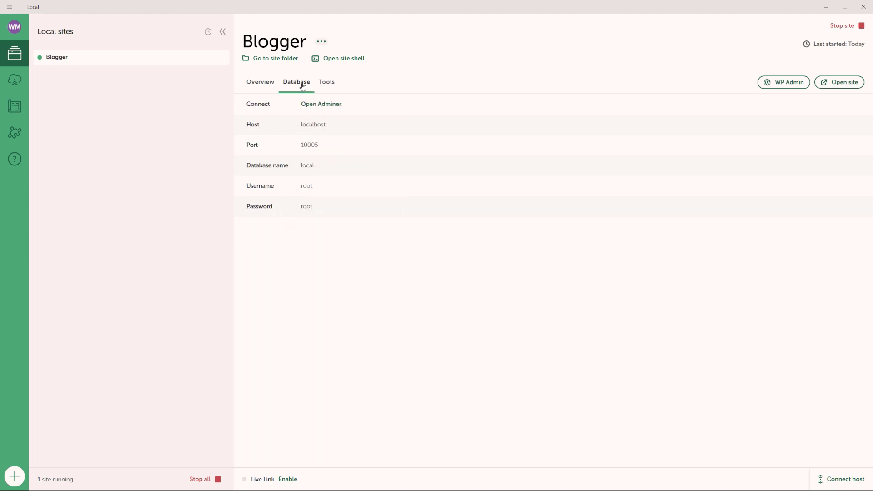
left_click(330, 107)
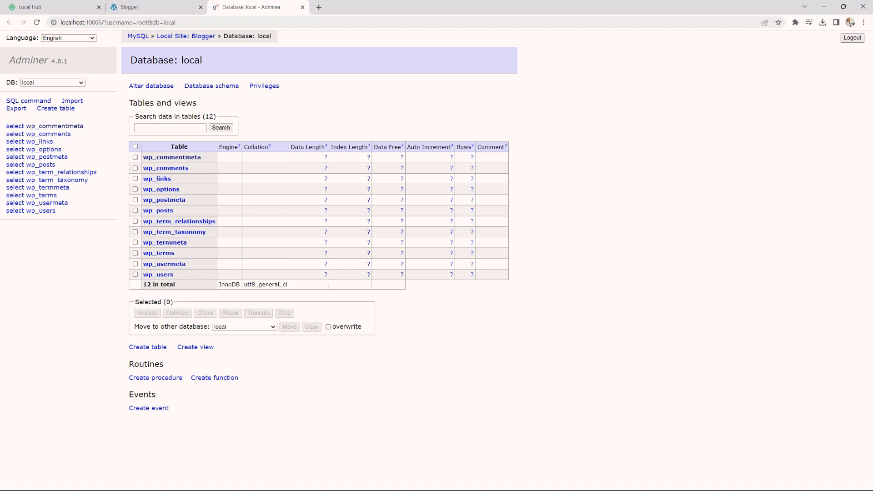
key("alt+Tab")
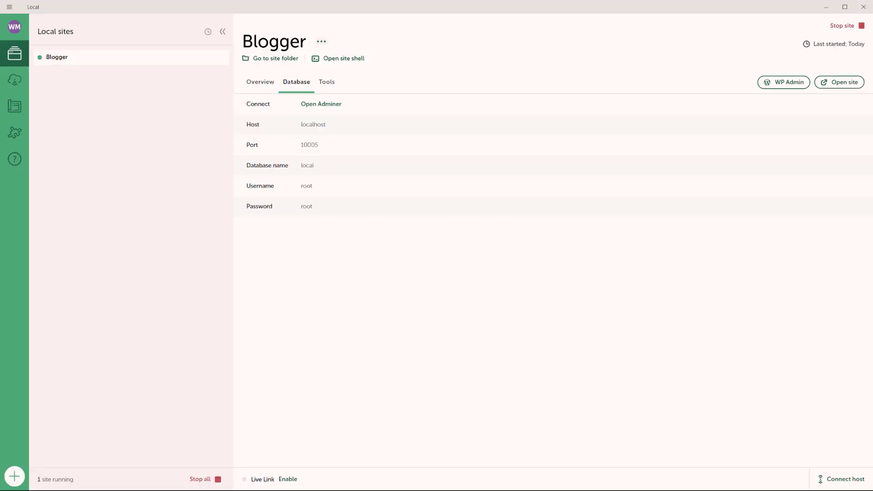
- Install the Image Optimizer add-on from Local's Add-ons library
left_click(326, 85)
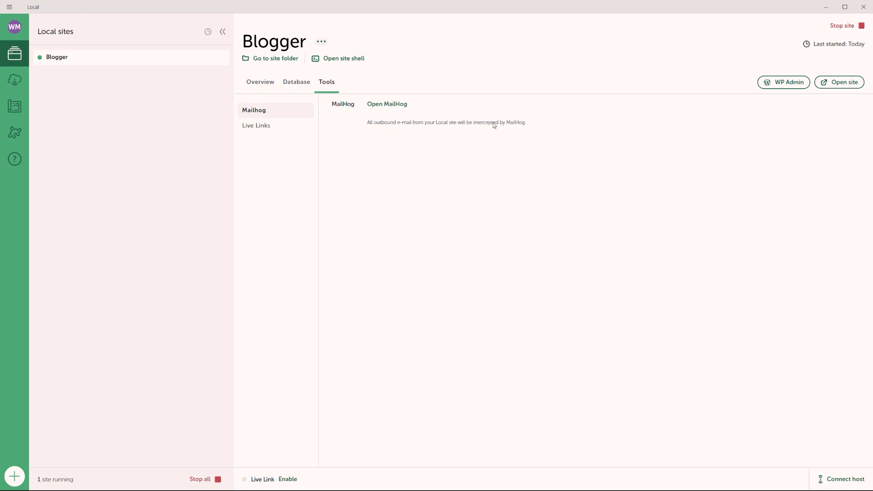
left_click(16, 134)
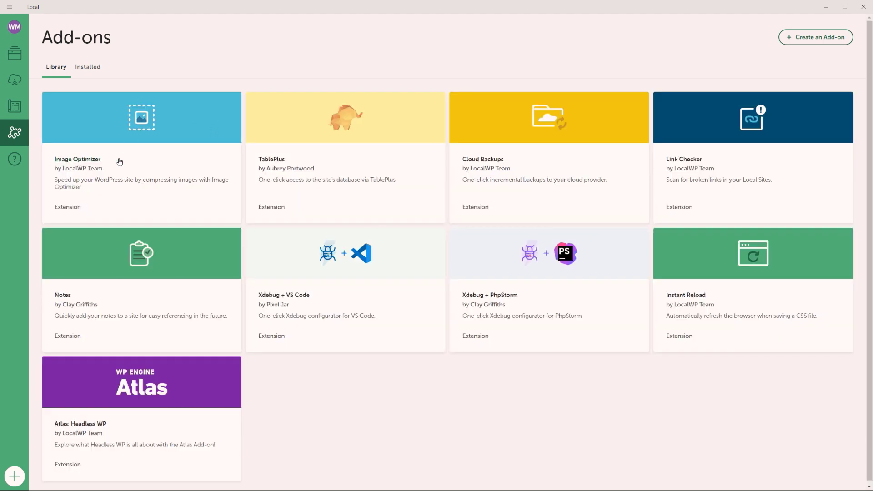
left_click(79, 159)
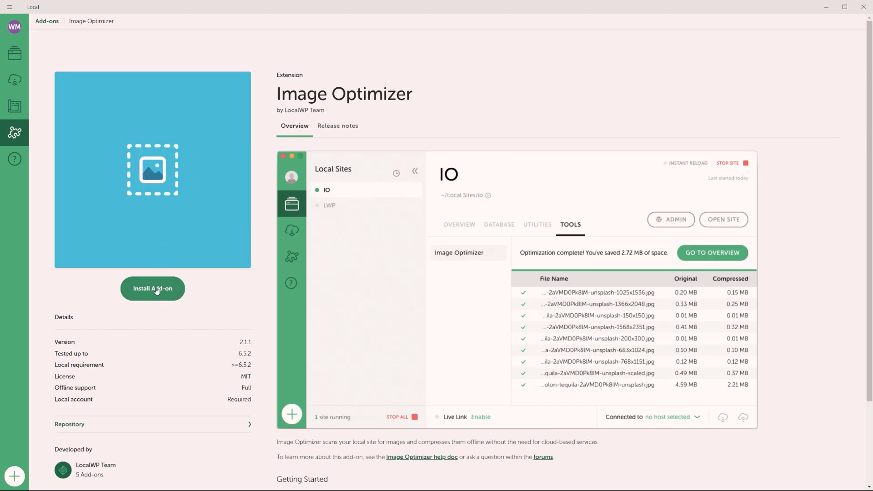
left_click(157, 290)
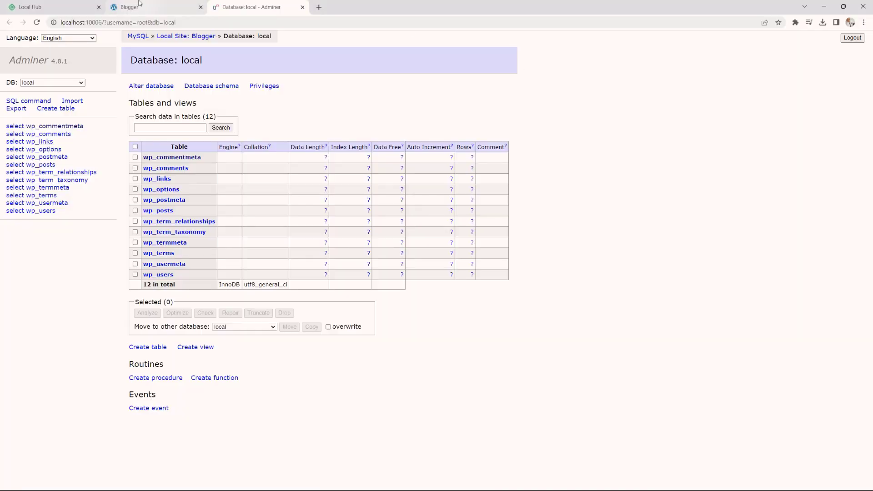
- Load the Blogger site's /wp-admin login page in the browser
left_click(195, 8)
left_click(168, 25)
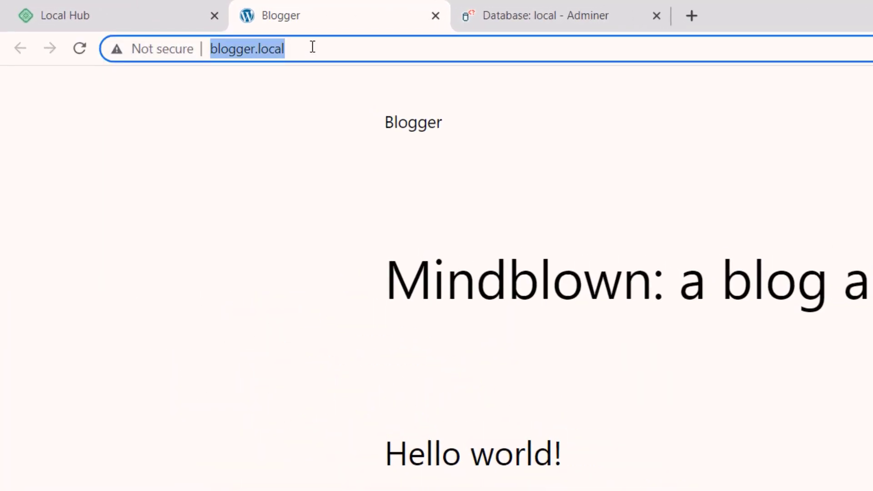
left_click(312, 47)
type("/wp-ad")
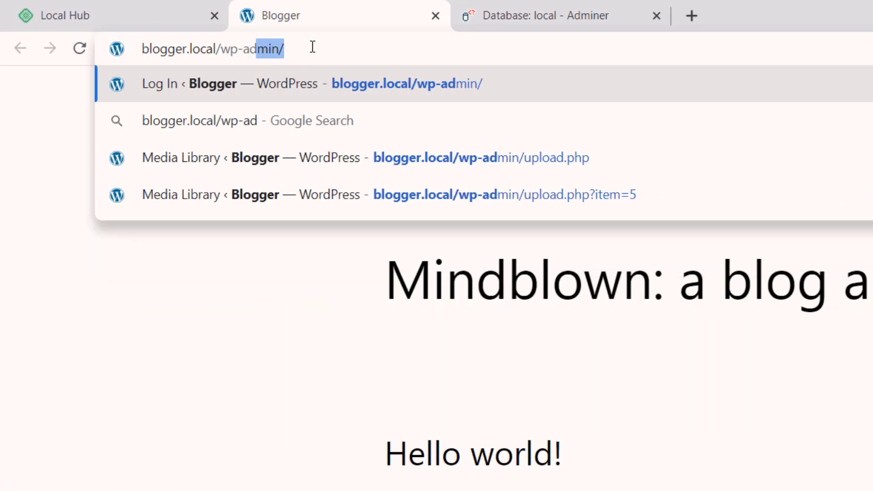
type("mi")
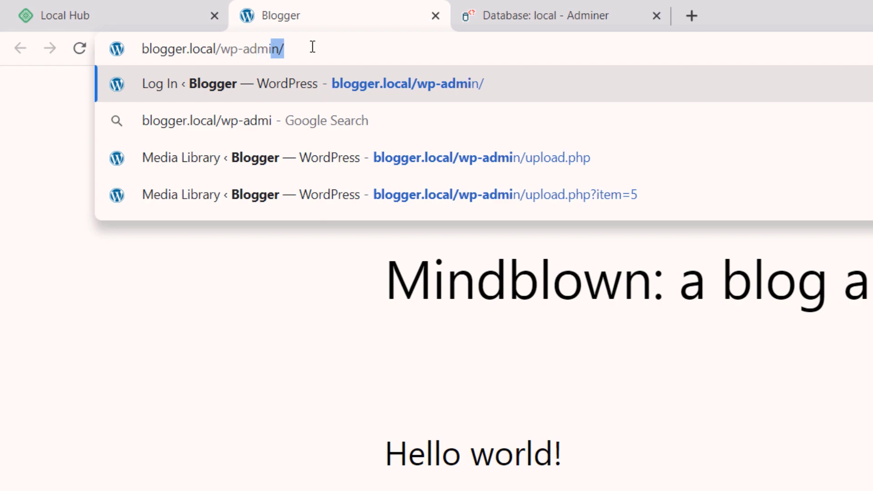
key("Return")
- Log in to WordPress as blogger with the admin password
type("b")
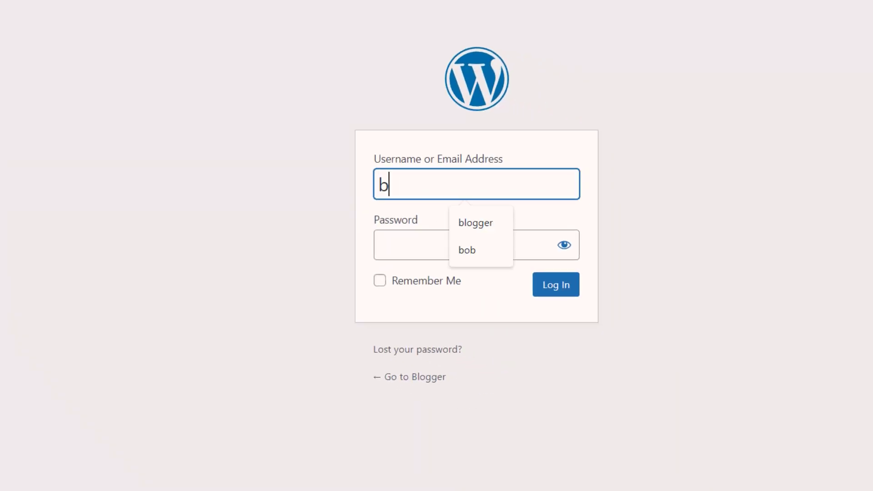
type("logger")
key("Tab")
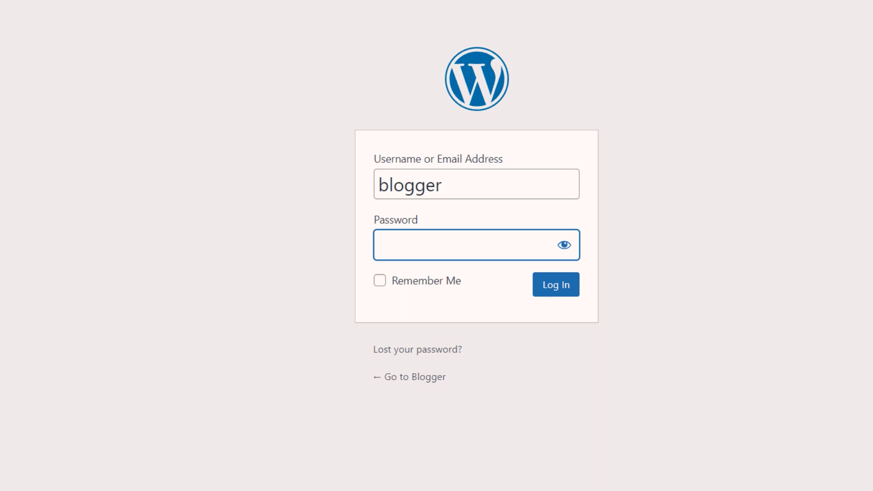
type("•••••••••")
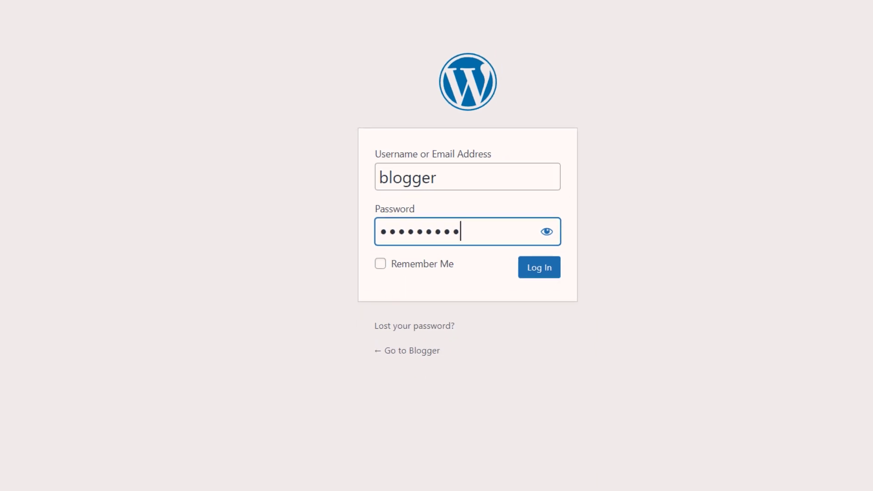
type("•••")
key("Return")
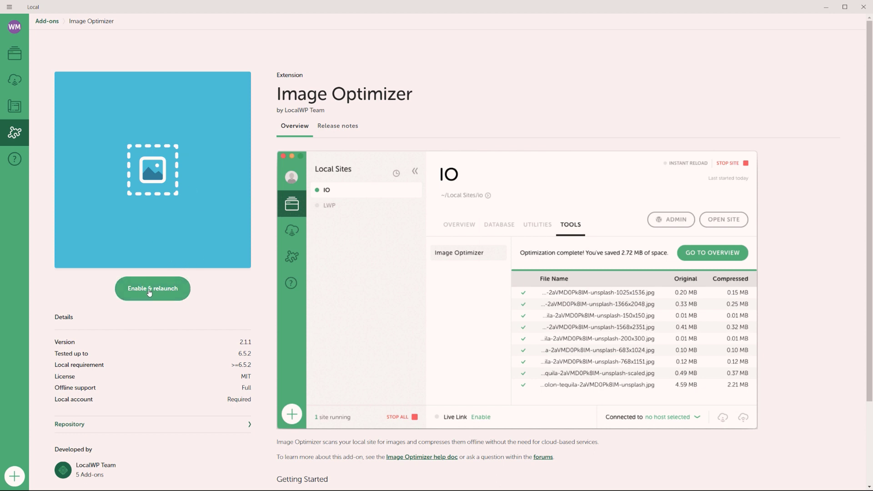
- Enable the Image Optimizer add-on, relaunch Local and start the Blogger site
left_click(145, 293)
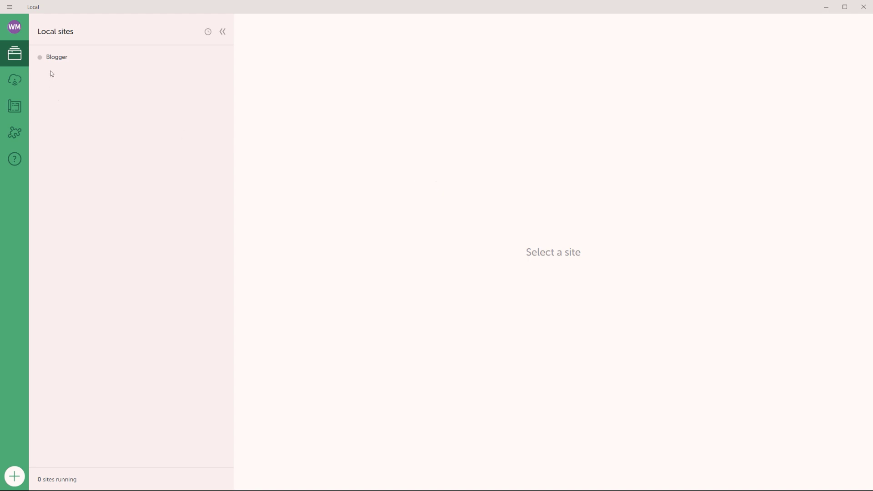
left_click(58, 59)
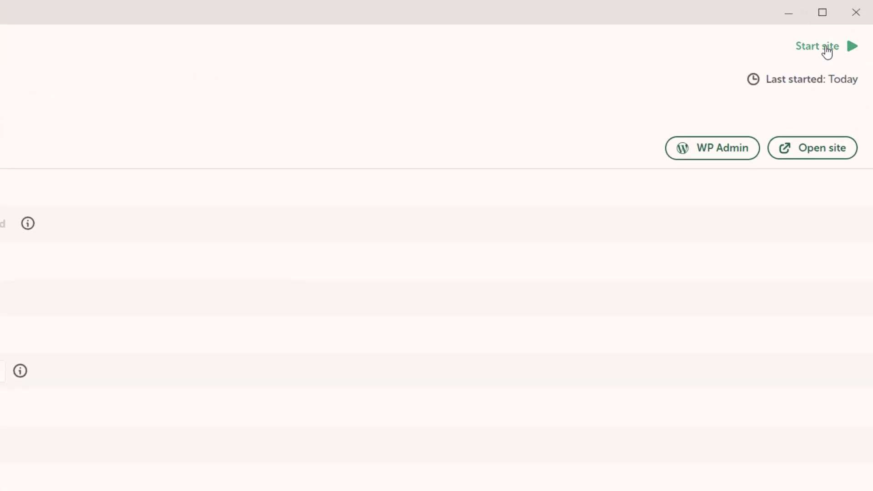
left_click(827, 51)
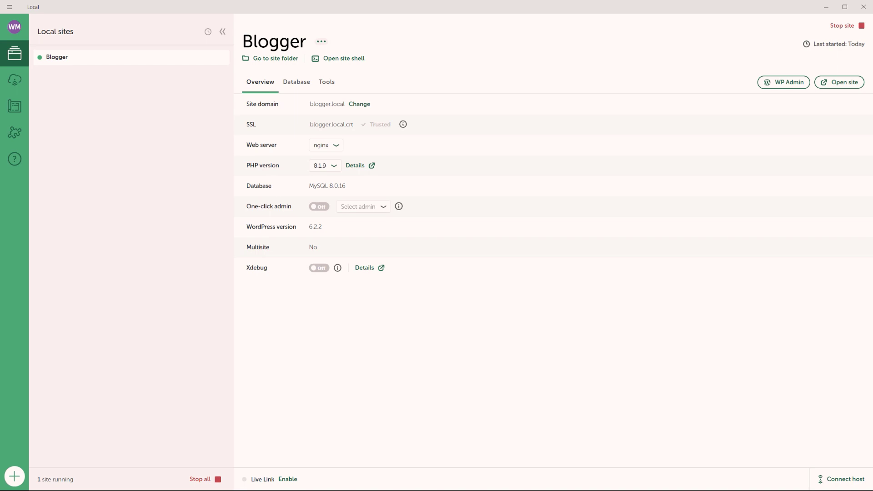
- Open the WordPress Media Library, then Blogger's Image Optimizer panel showing 7 images
left_click_drag(872, 89, 428, 83)
double_click(517, 82)
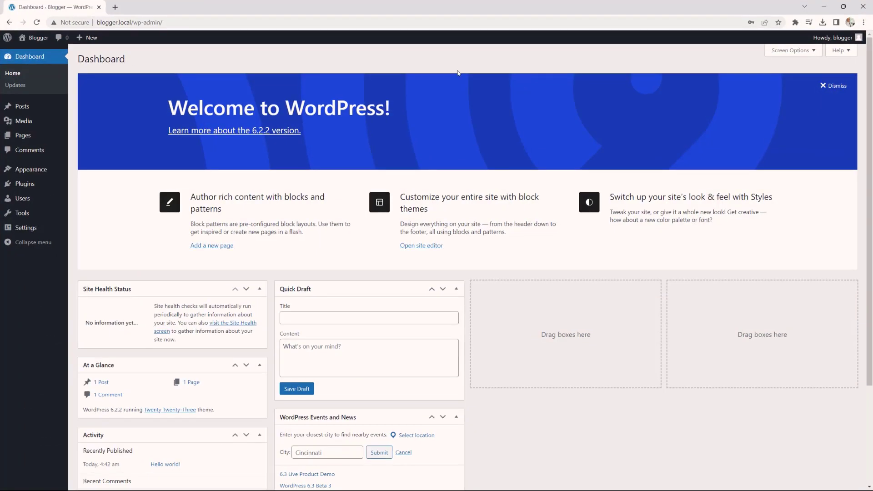
mouse_move(27, 120)
left_click(86, 124)
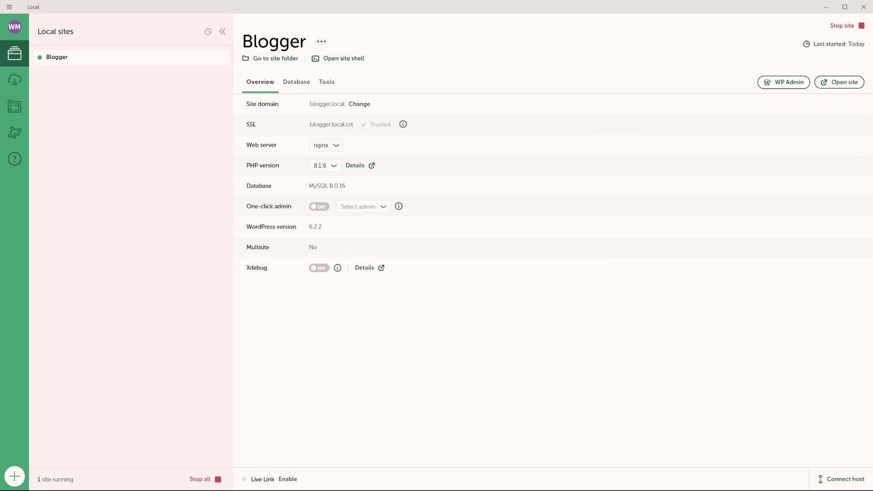
left_click(326, 83)
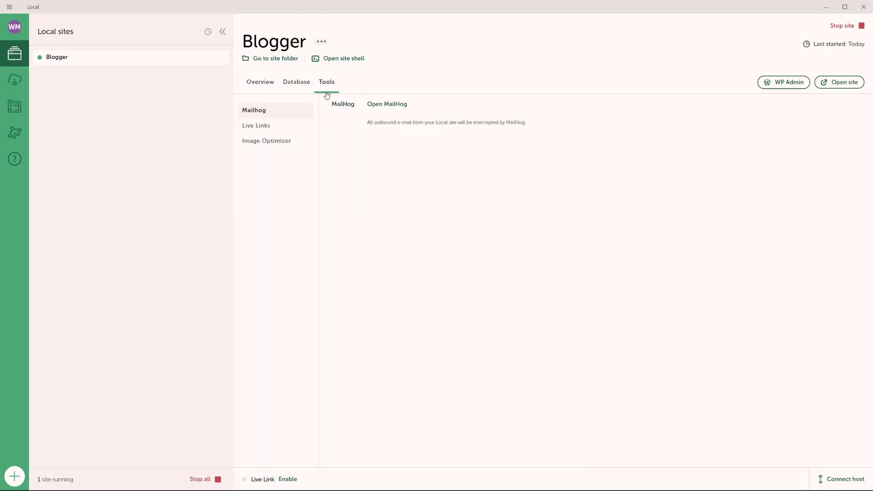
left_click(266, 144)
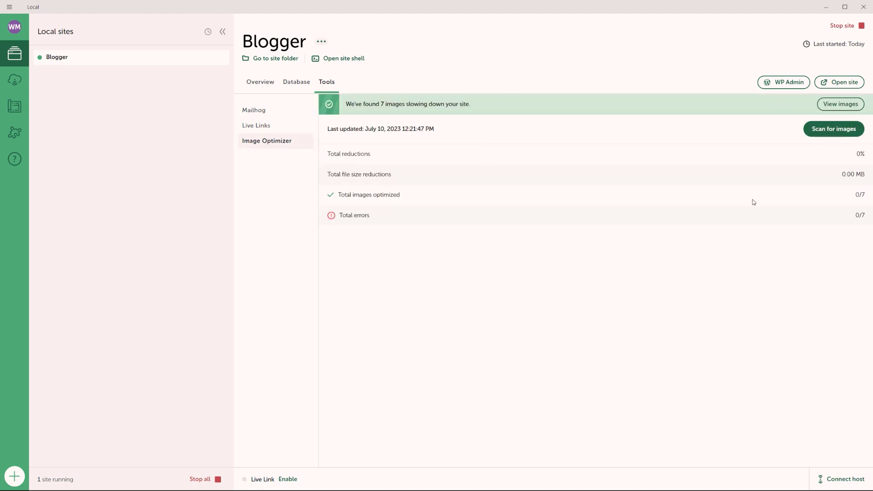
- Rescan Blogger for images (12 found) and place the Media Library window over Local
left_click(828, 136)
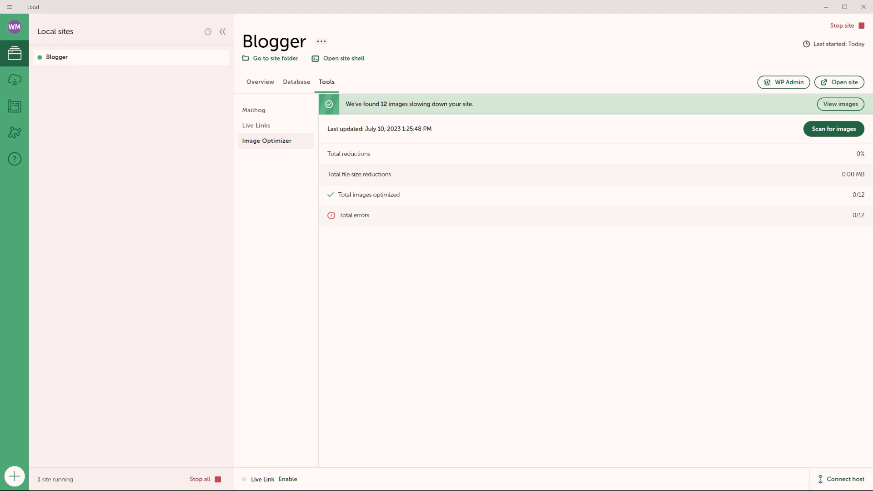
left_click_drag(872, 143, 494, 124)
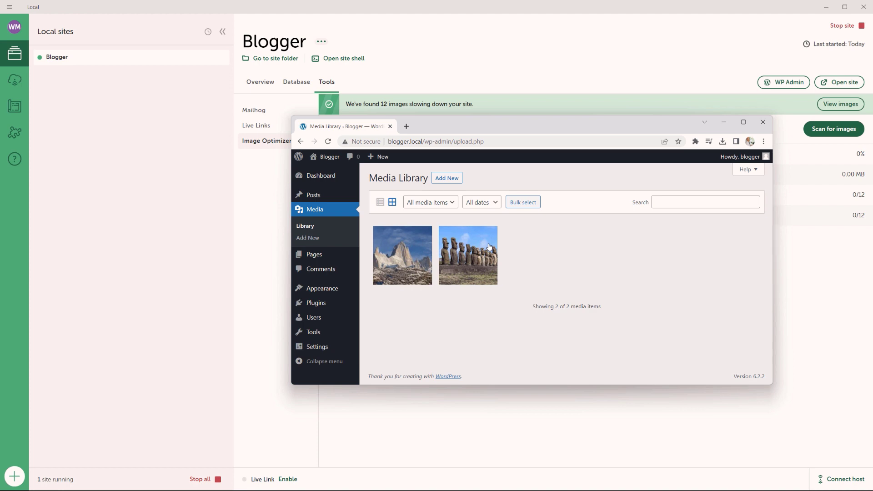
- Check the mountain (398 KB) and moai (700 KB) image details in the Media Library
left_click(407, 272)
double_click(582, 130)
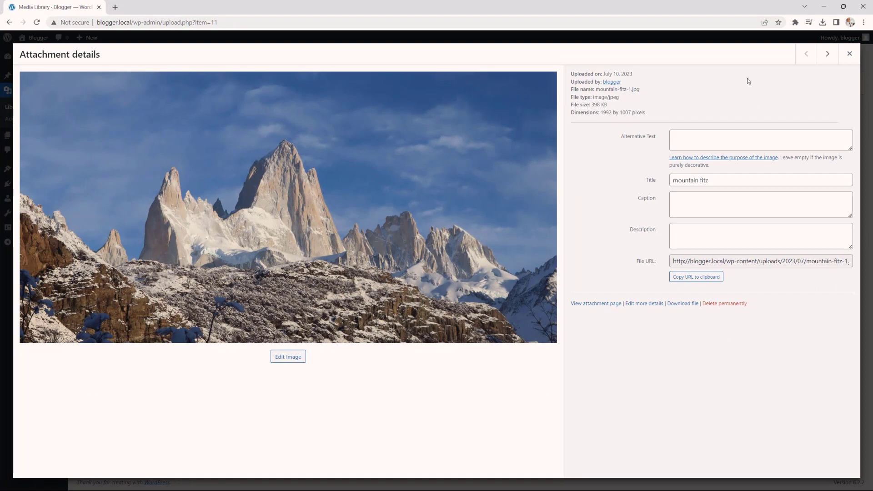
left_click(848, 54)
left_click(178, 161)
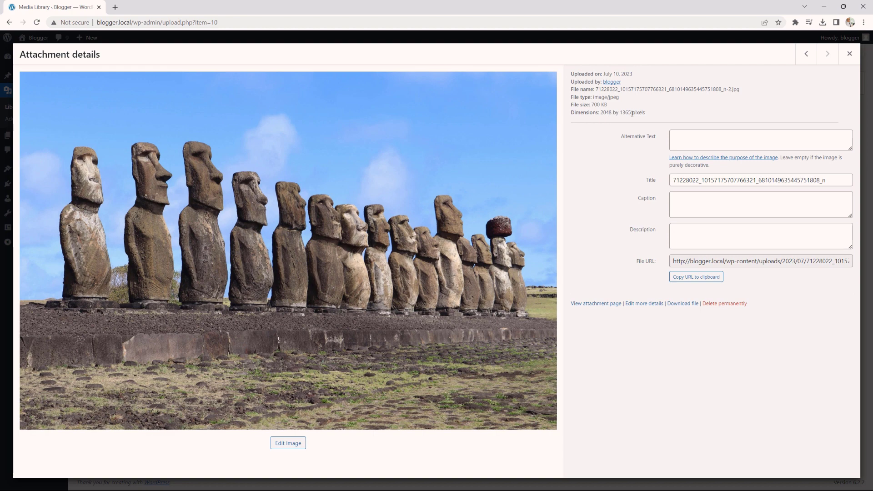
left_click(849, 54)
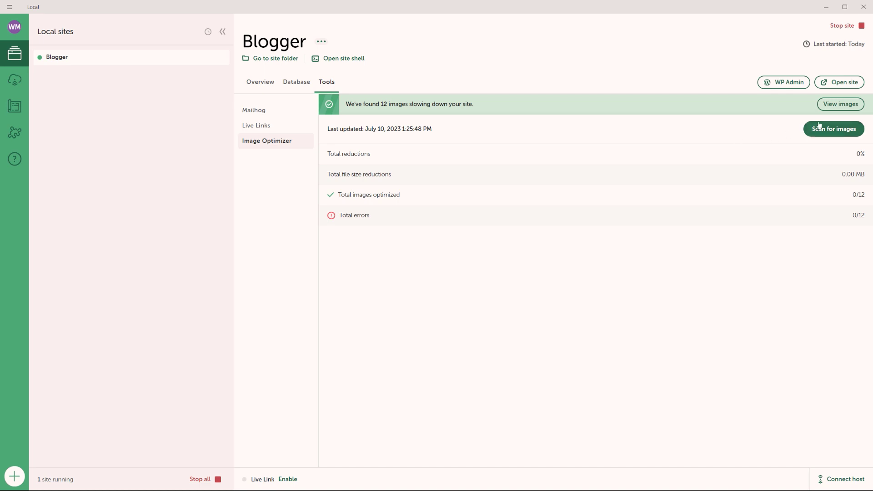
- Optimize all 12 Blogger images to save 0.18 MB, then move the blogger folder window aside
left_click(843, 105)
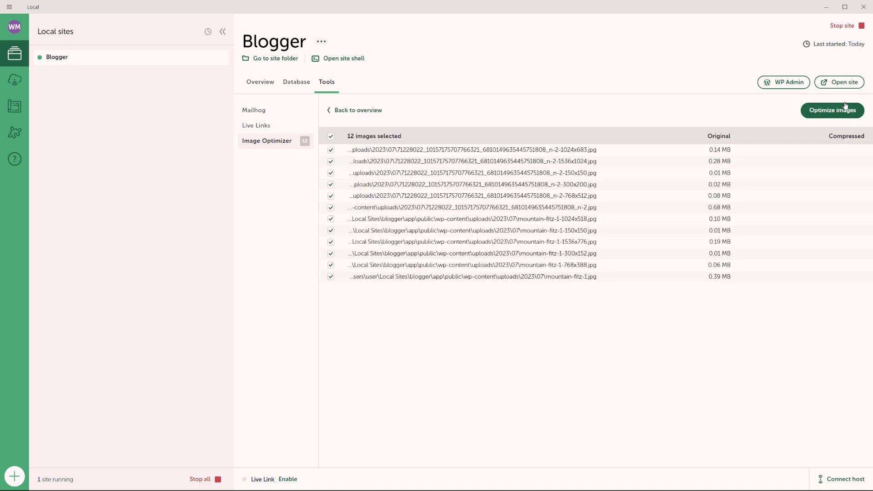
left_click(840, 111)
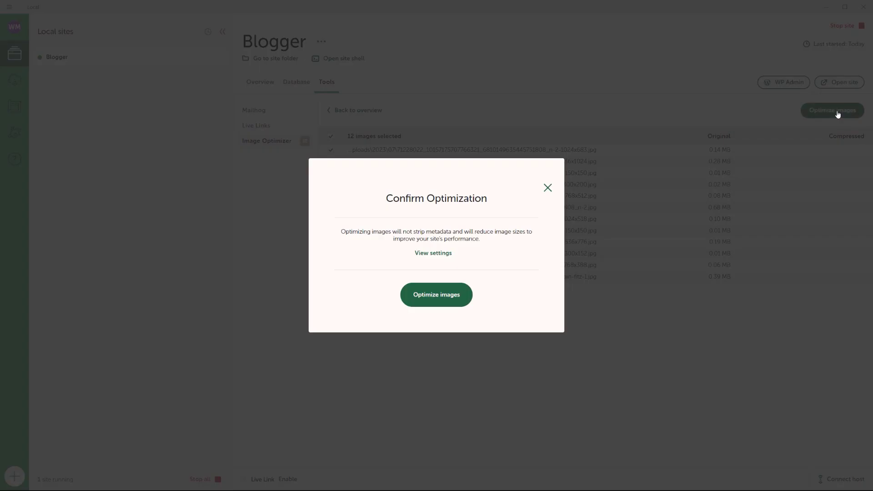
left_click(454, 298)
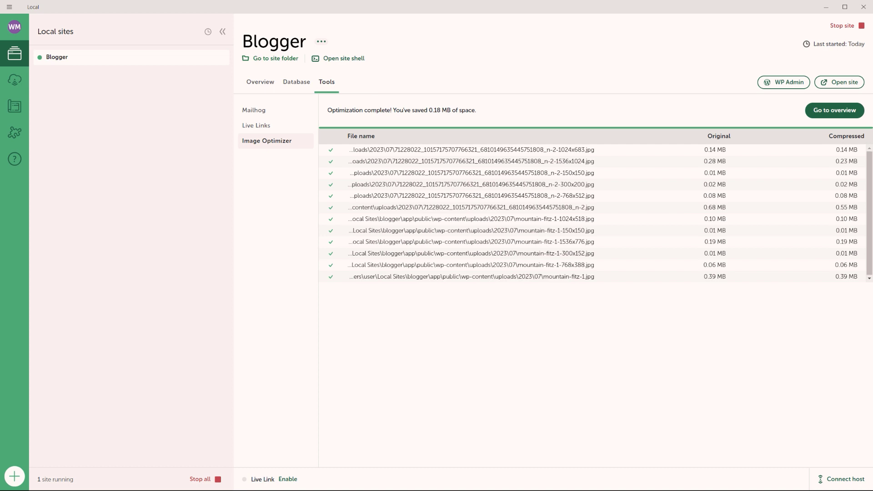
left_click_drag(667, 48, 547, 78)
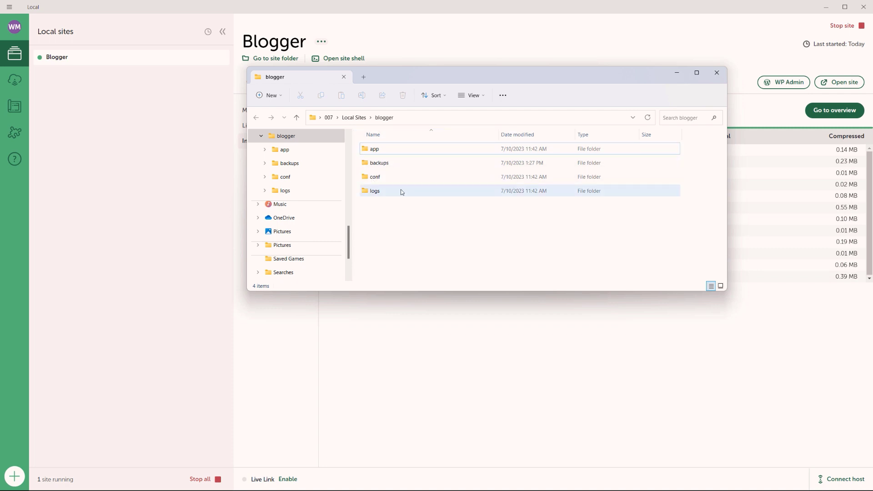
left_click_drag(406, 80, 872, 106)
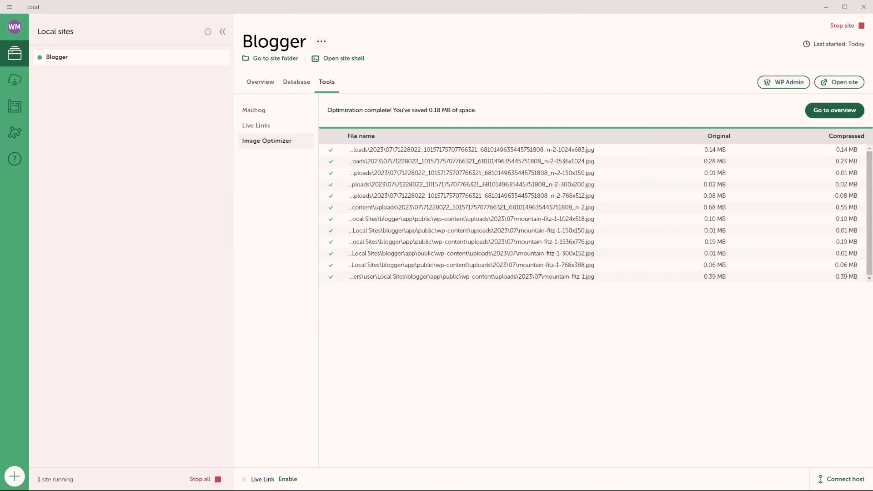
- Look through Local's Connect and Blueprints pages, ending in the Add-ons library
left_click(16, 83)
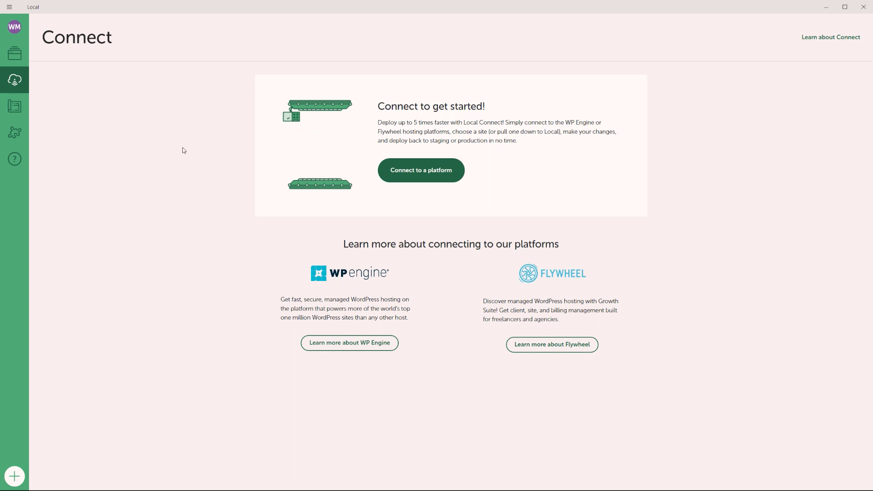
left_click(15, 109)
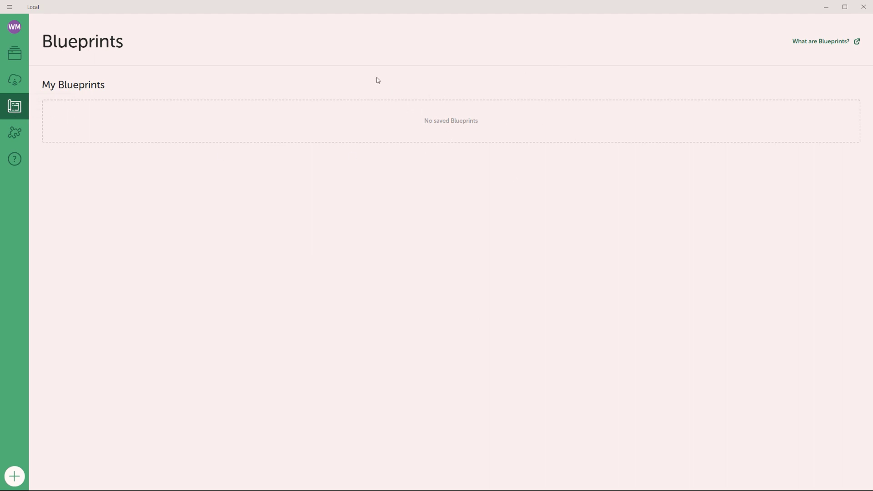
left_click(15, 133)
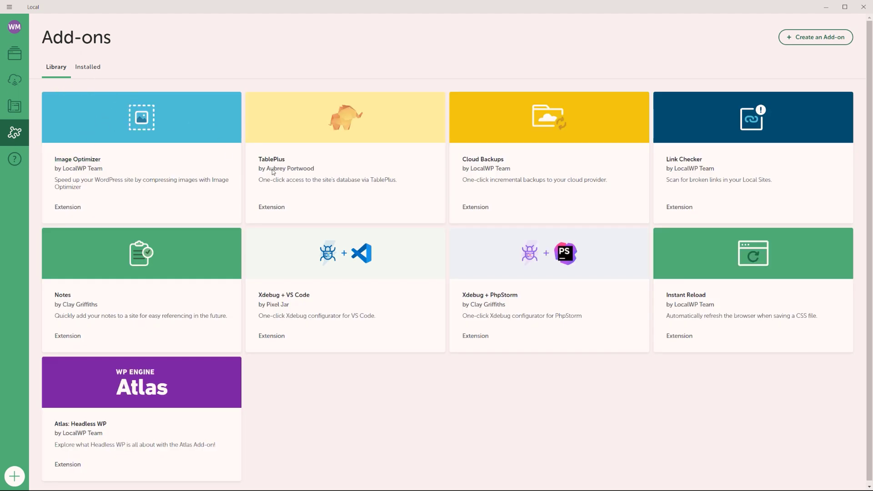
- Under Installed add-ons, toggle Image Optimizer off and on, view its options, then open Support
left_click(84, 69)
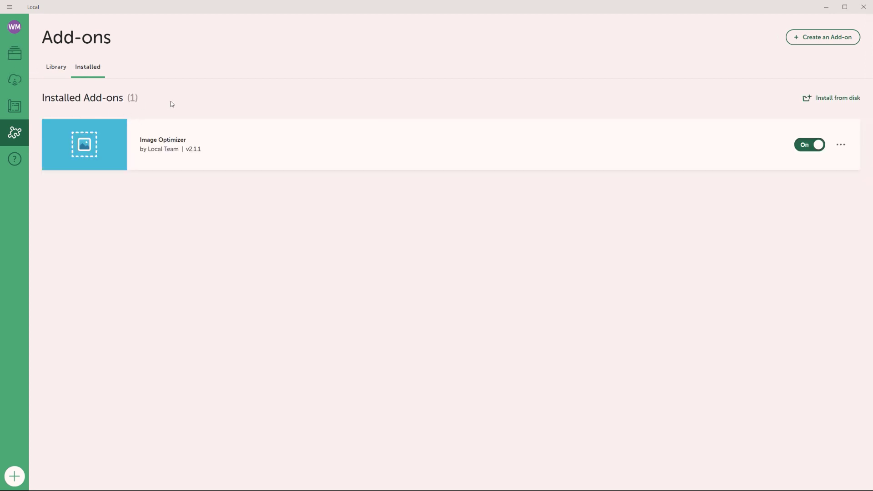
left_click(807, 149)
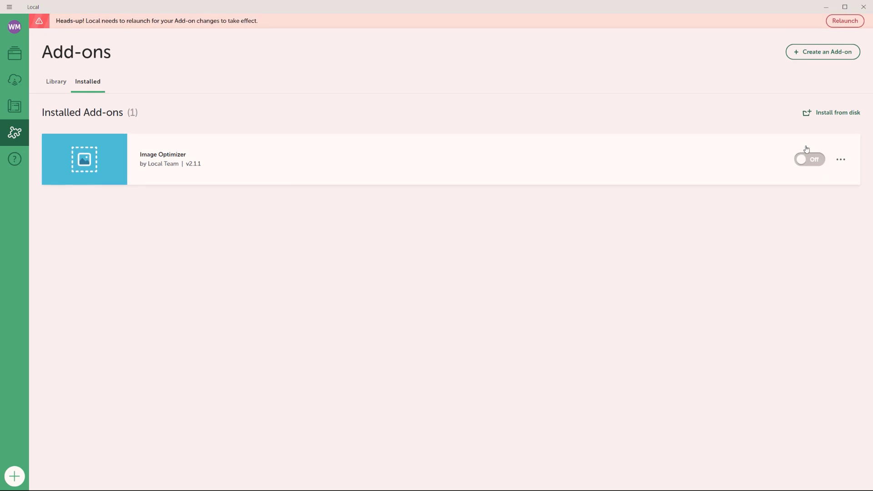
left_click(813, 161)
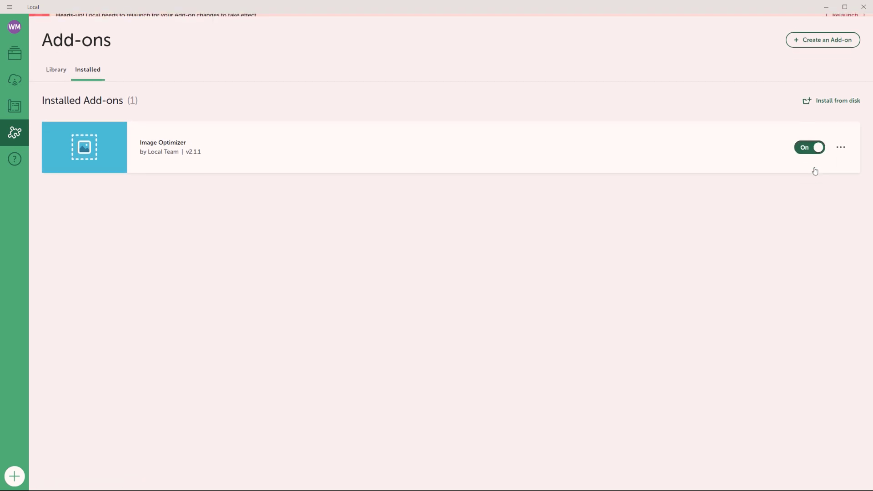
left_click(841, 146)
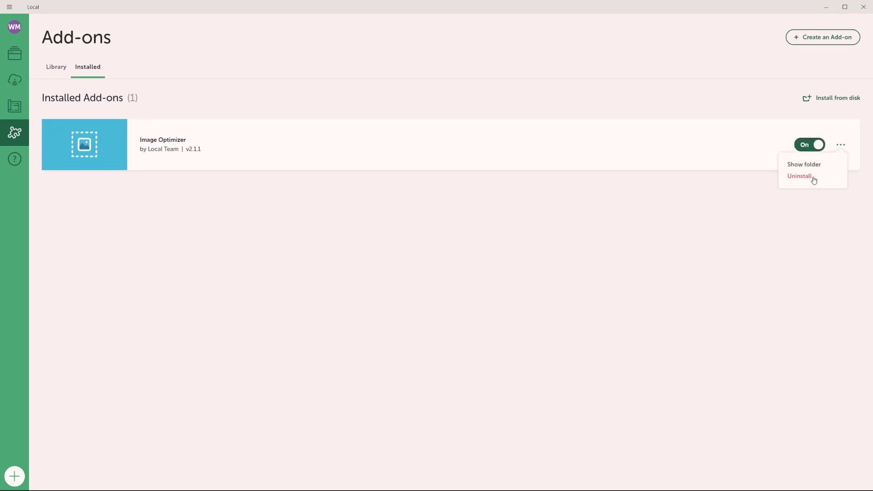
left_click(16, 161)
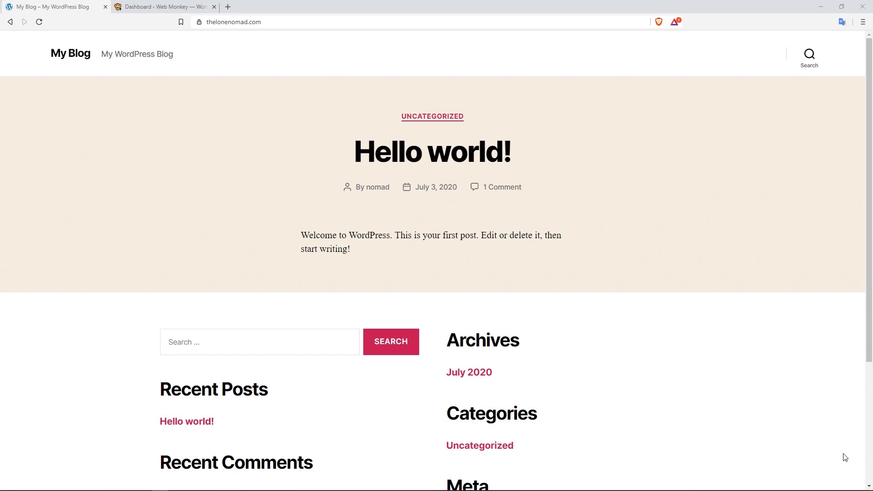
- Load the thelonenomad.com/wp-admin login page
left_click(270, 23)
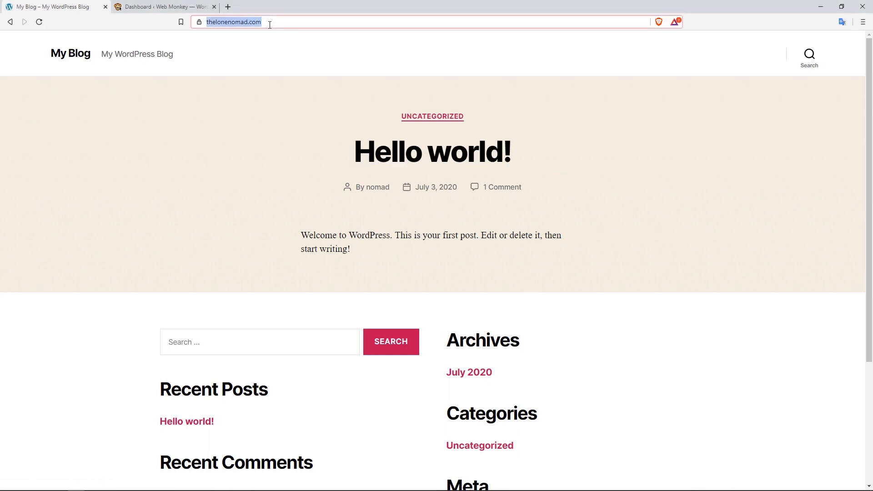
type("/")
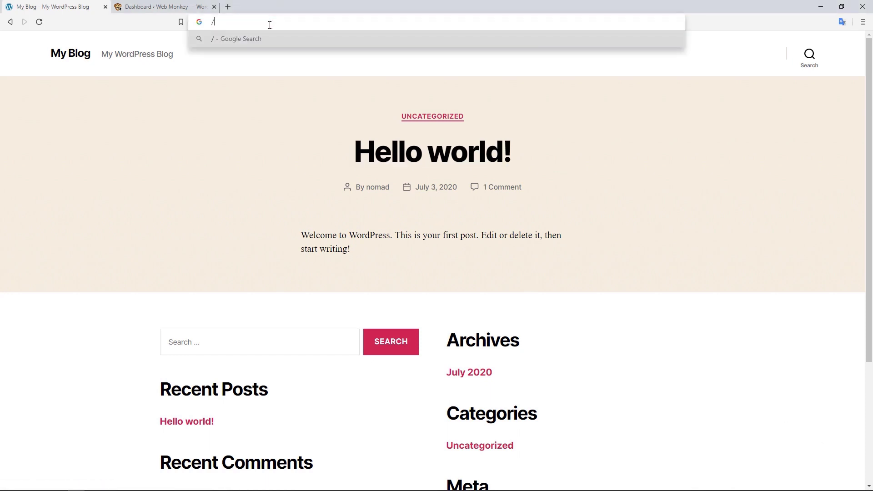
key("Escape")
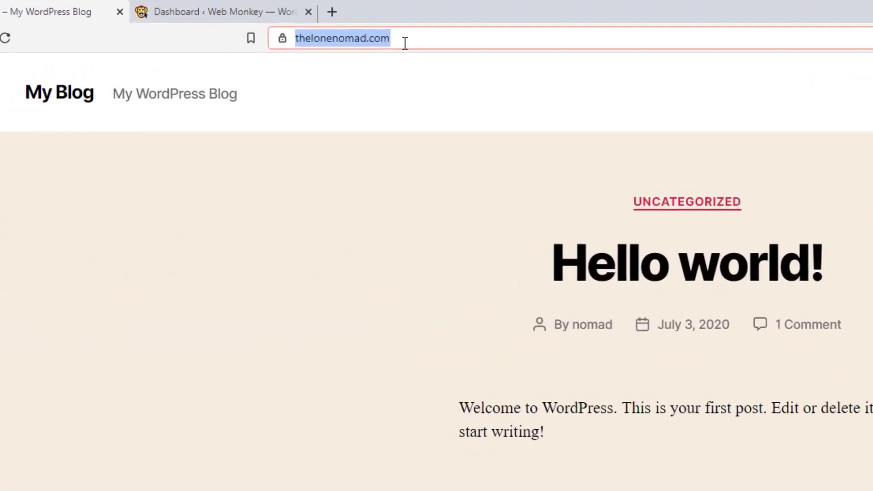
key("End")
type("/")
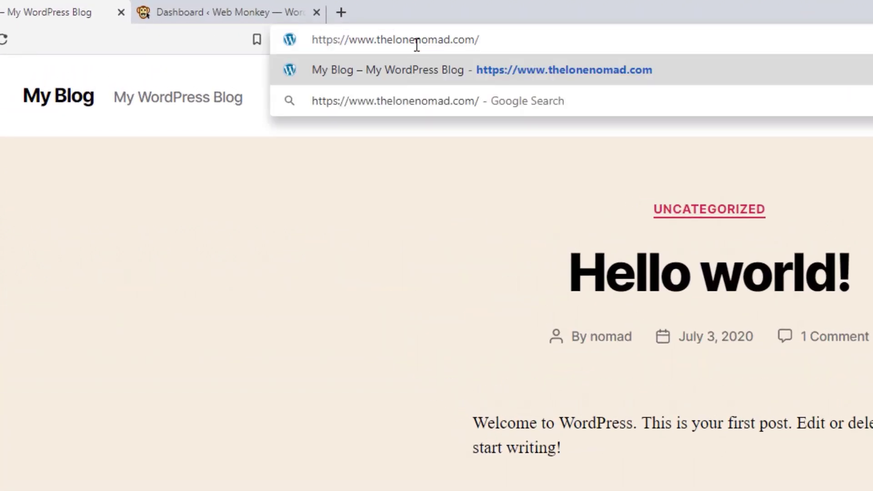
type("wp")
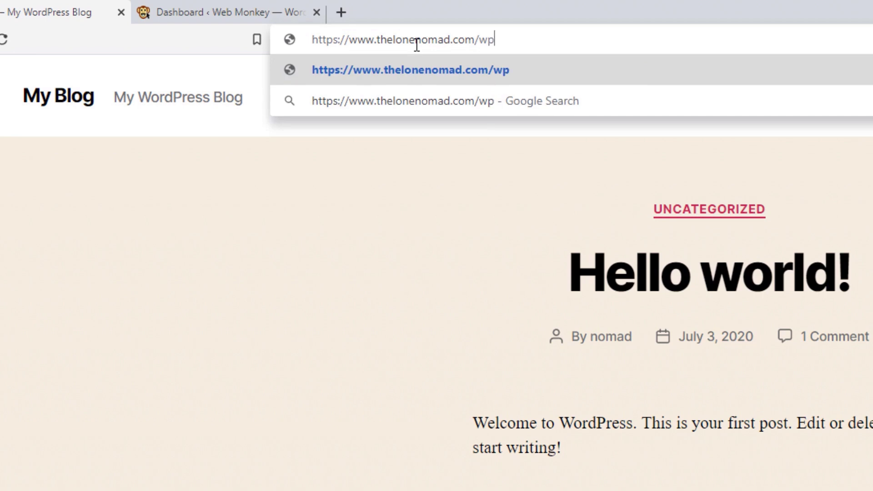
type("-admin")
key("Return")
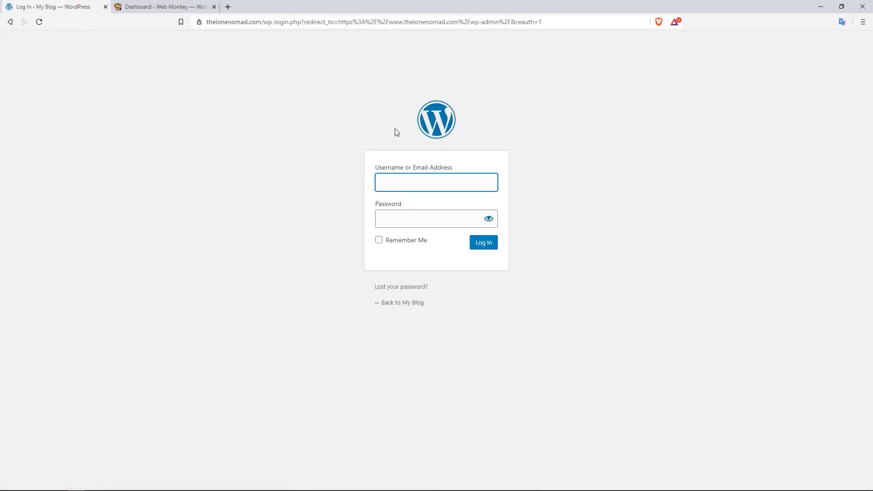
- Sign in with the admin username and password
type("nomad")
key("Tab")
type("********")
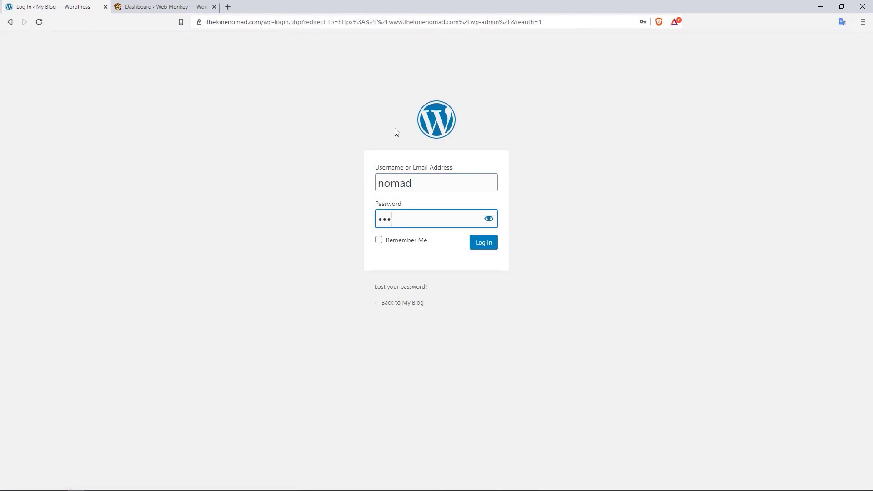
type("****")
key("Return")
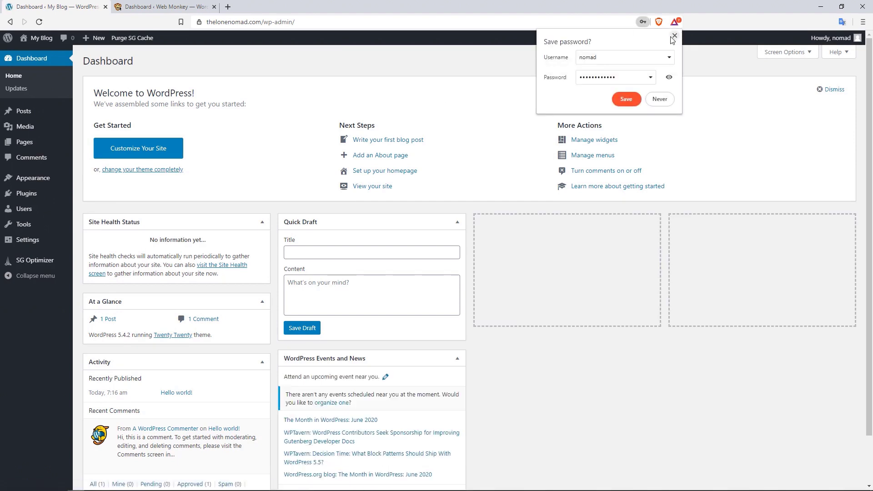
- Dismiss the save-password offer and switch to the Web Monkey dashboard tab
left_click(674, 35)
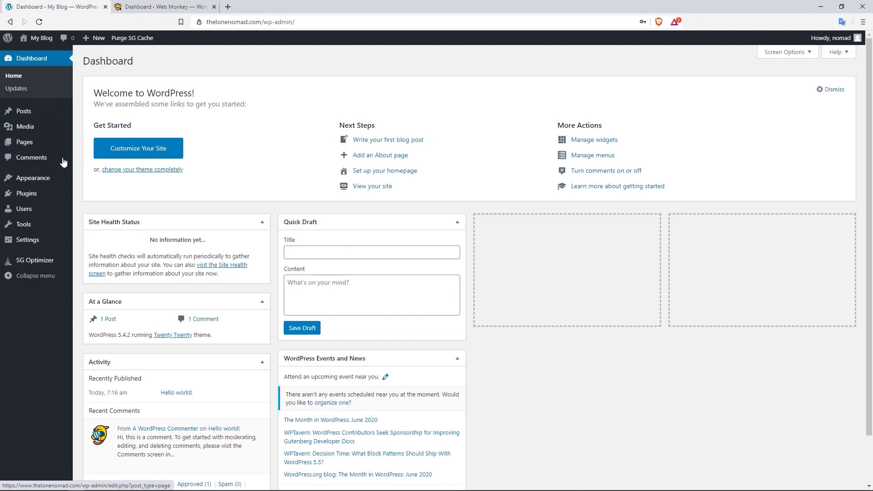
mouse_move(54, 175)
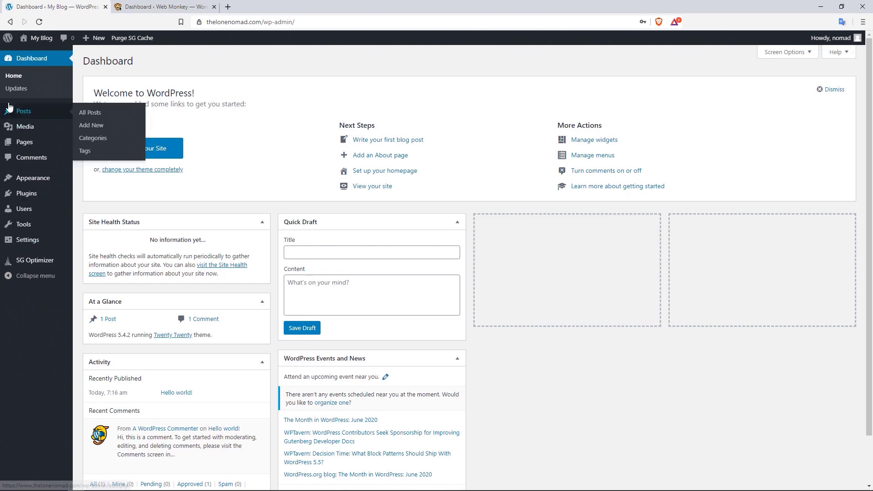
left_click(158, 6)
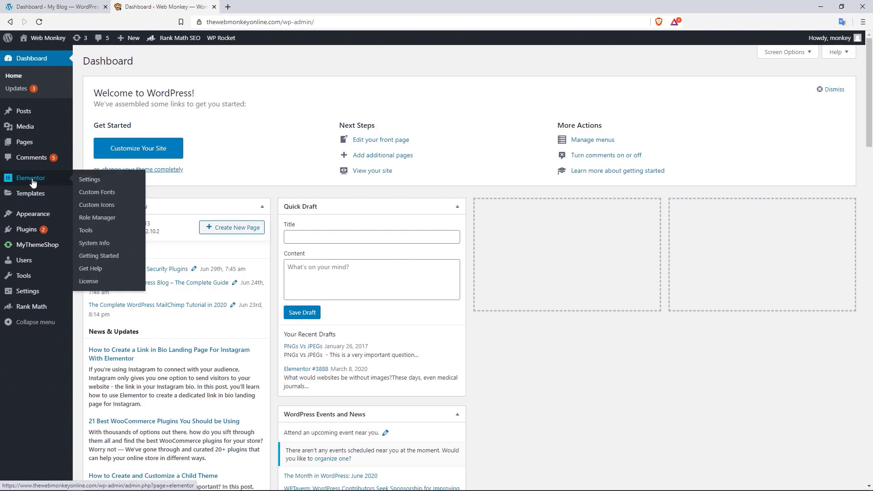
- Survey Web Monkey's Elementor, Templates and Rank Math menus, then return to the My Blog tab
mouse_move(28, 195)
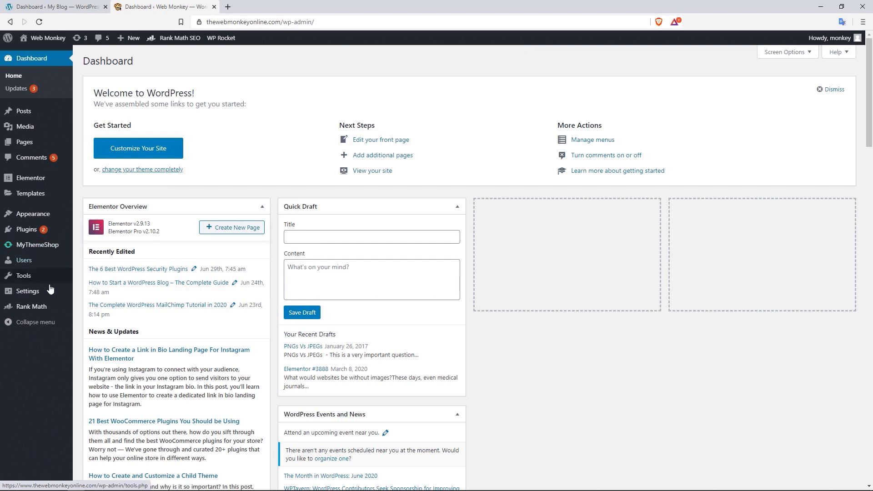
mouse_move(40, 314)
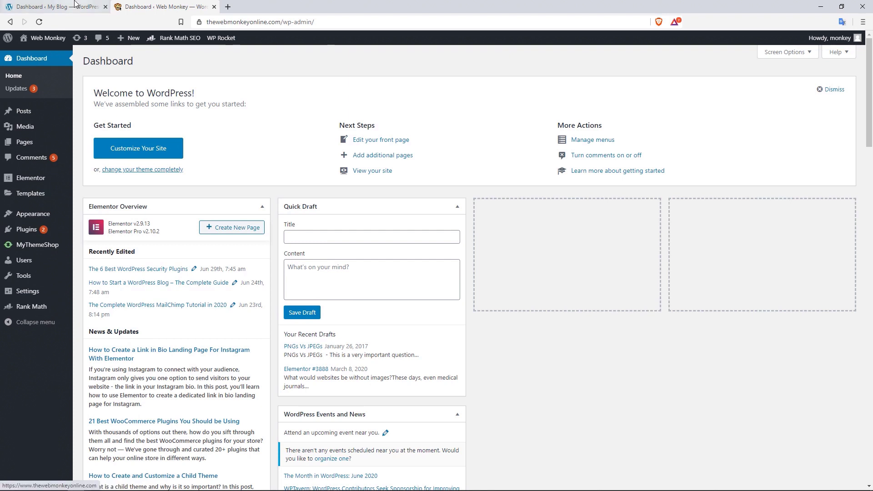
left_click(57, 7)
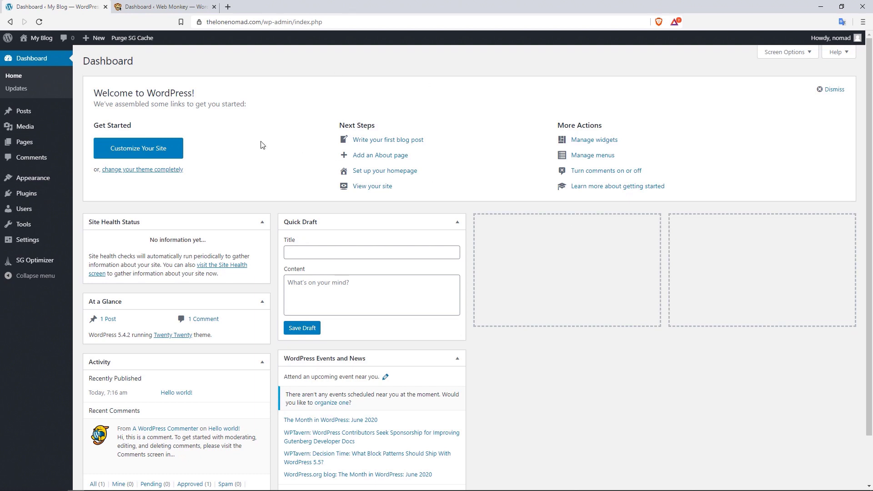
- Check My Blog's Updates page, then open the empty Media Library
left_click_drag(867, 86, 865, 135)
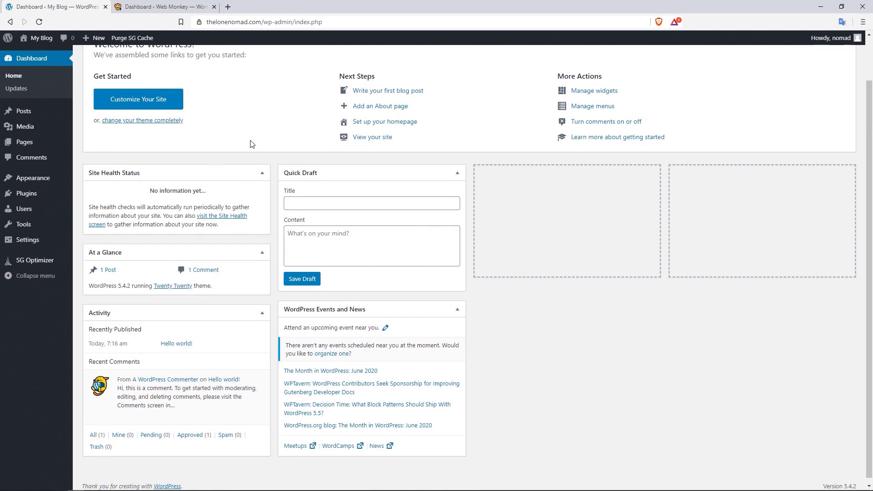
left_click(24, 89)
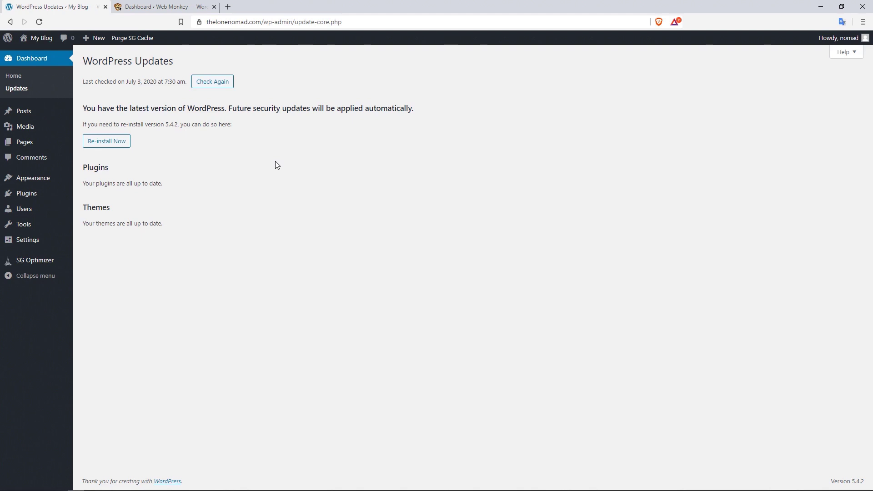
mouse_move(29, 114)
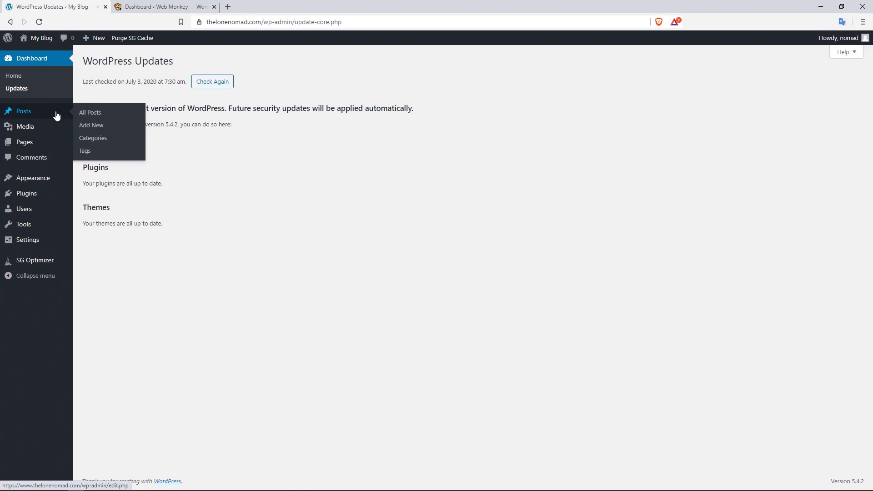
mouse_move(49, 126)
left_click(94, 131)
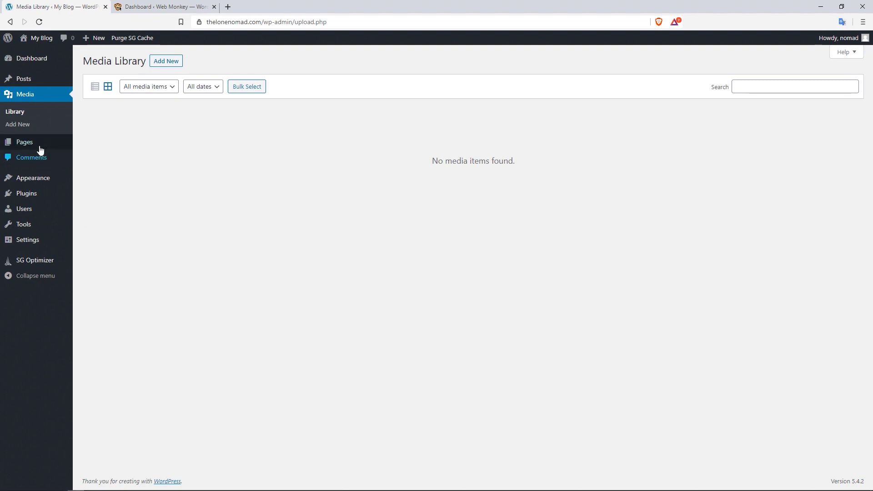
- Survey the Posts, Appearance, Plugins, Users, Tools and Settings sidebar menus
mouse_move(33, 144)
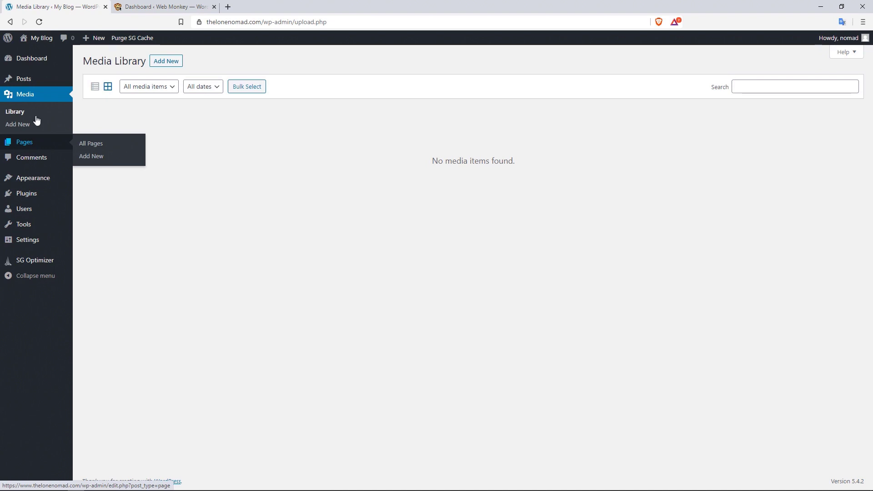
mouse_move(30, 84)
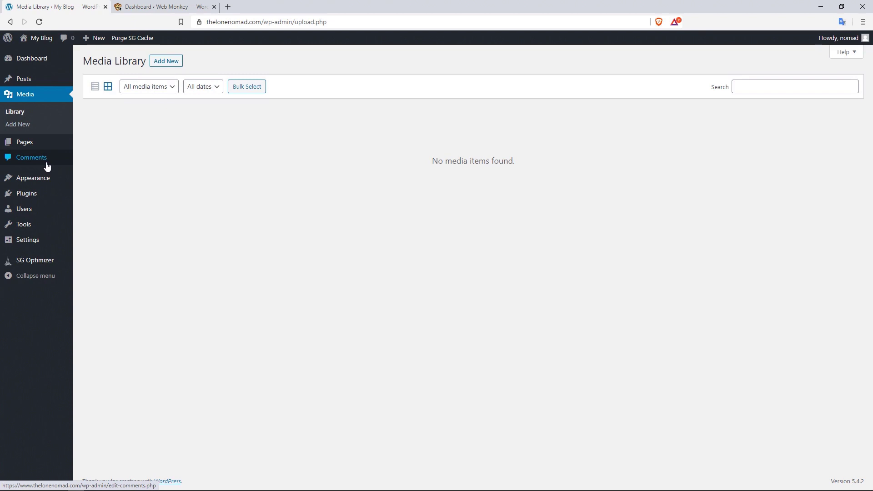
mouse_move(53, 182)
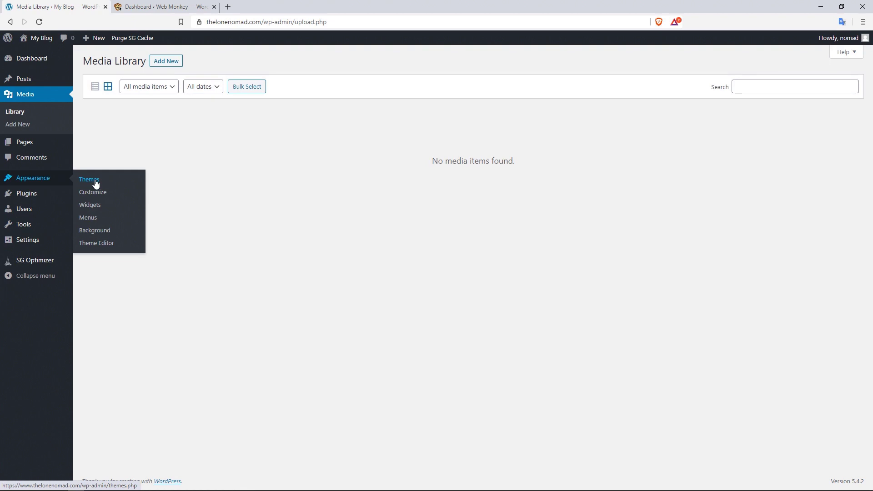
mouse_move(30, 193)
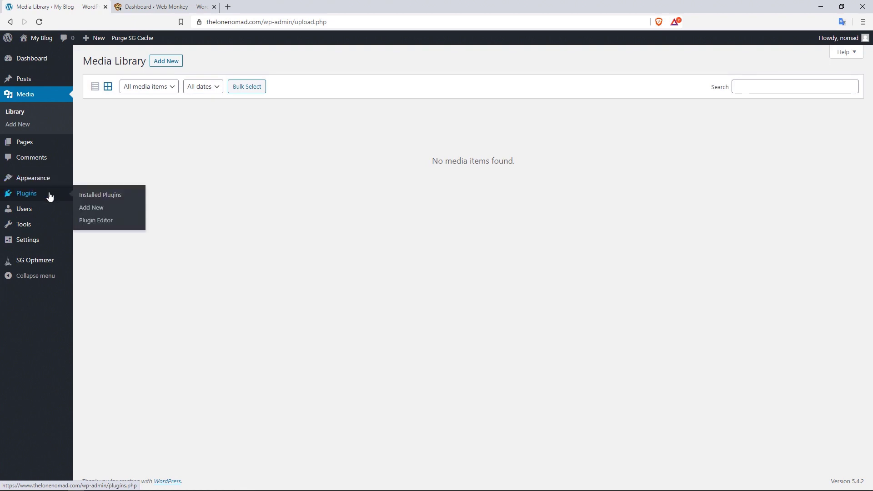
mouse_move(43, 217)
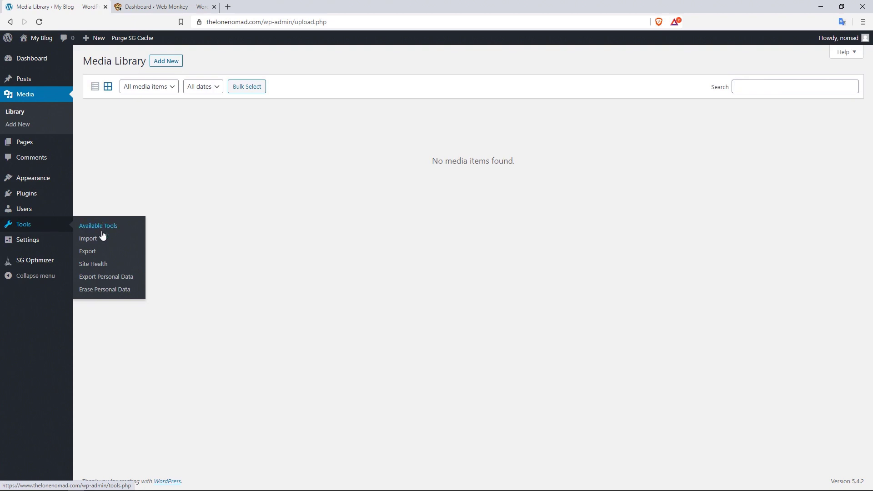
mouse_move(38, 243)
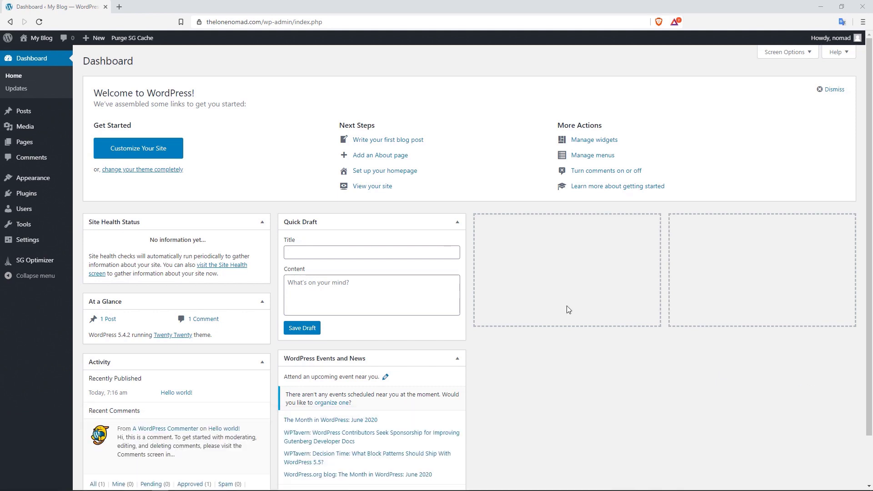
- Open Settings > General and point out the Site Title and Tagline fields
mouse_move(35, 240)
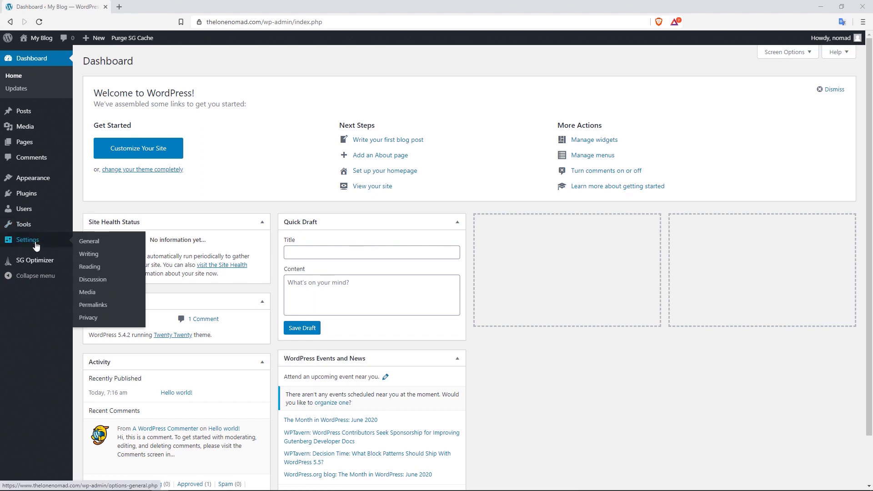
left_click(104, 245)
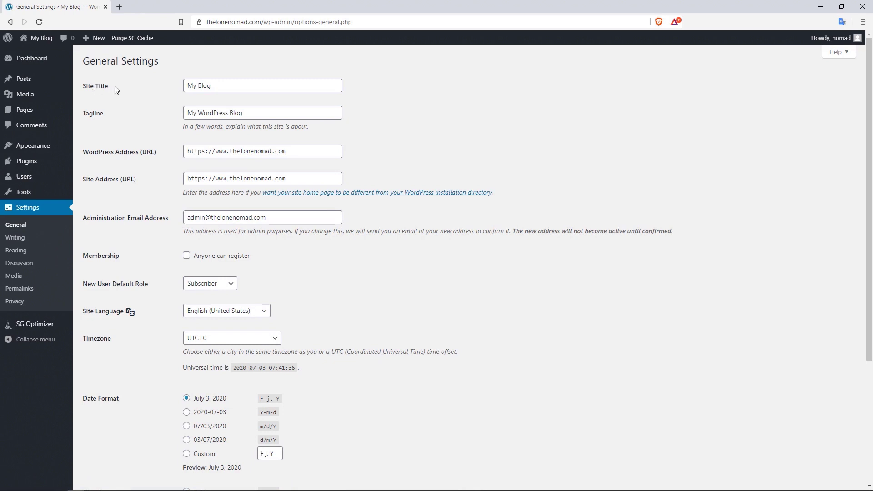
left_click_drag(111, 86, 101, 120)
left_click(140, 118)
- Change the Site Title to 'Lone Nomad' and type the tagline 'A blog about Nomadic Travelling'
left_click_drag(235, 86, 175, 85)
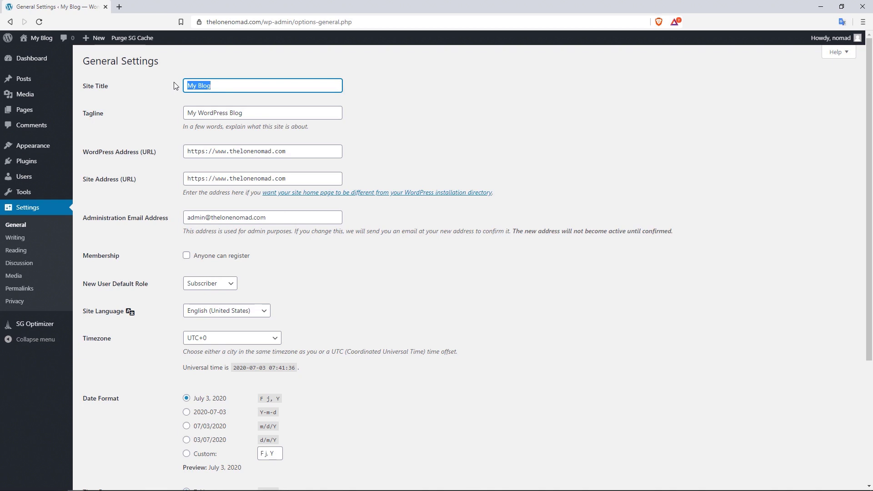
type("Lone Nomad")
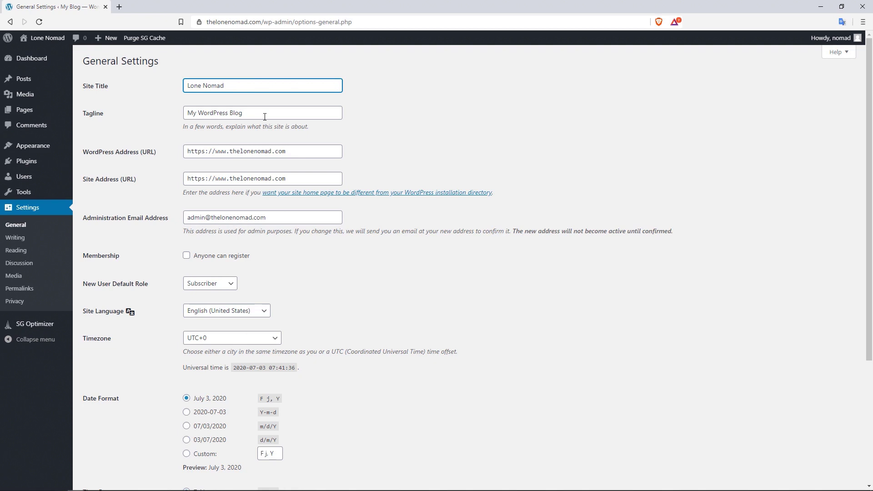
left_click_drag(253, 115, 181, 115)
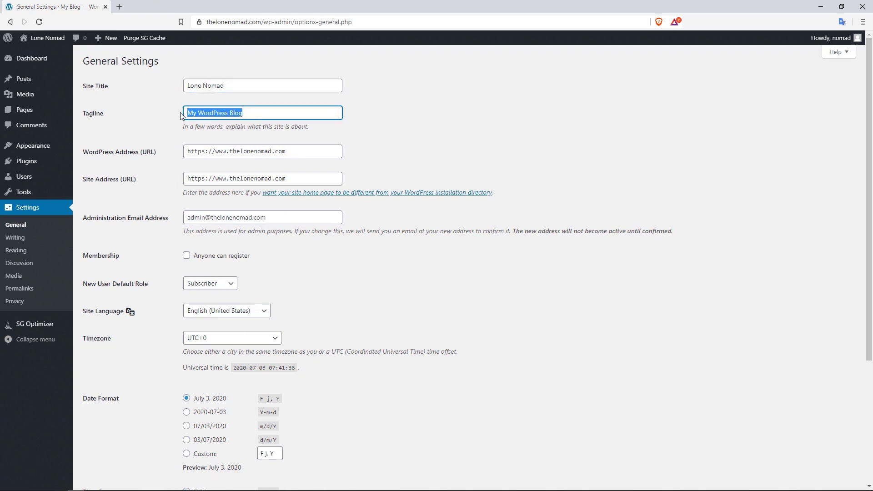
type("A blog ")
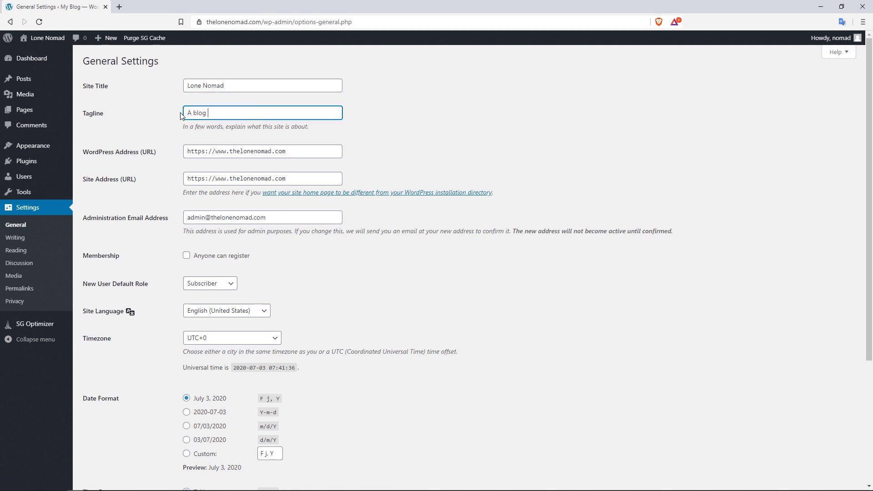
type("about Noma")
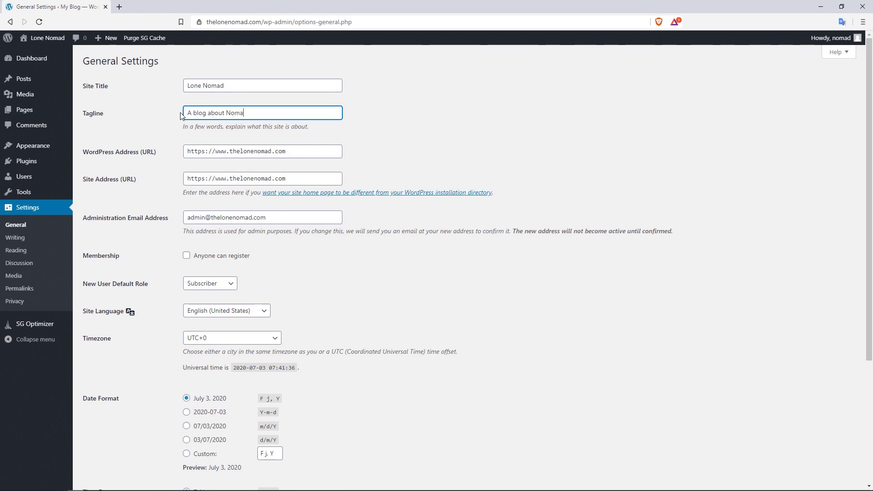
type("dic tra")
key("BackSpace")
key("BackSpace")
type("Travellubg")
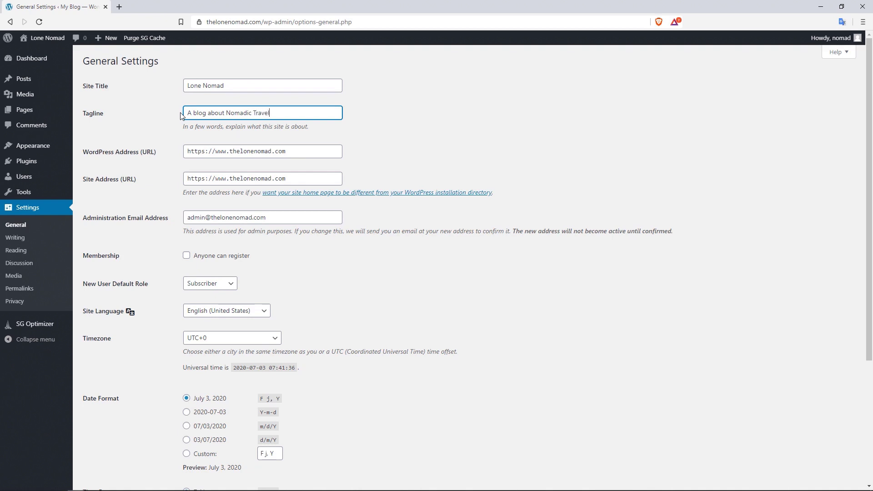
key("BackSpace")
key("BackSpace")
key("BackSpace")
type("ing")
- Capitalize 'Blog' in the tagline and save the changes
left_click(196, 112)
key("BackSpace")
type("B")
left_click_drag(869, 196, 870, 313)
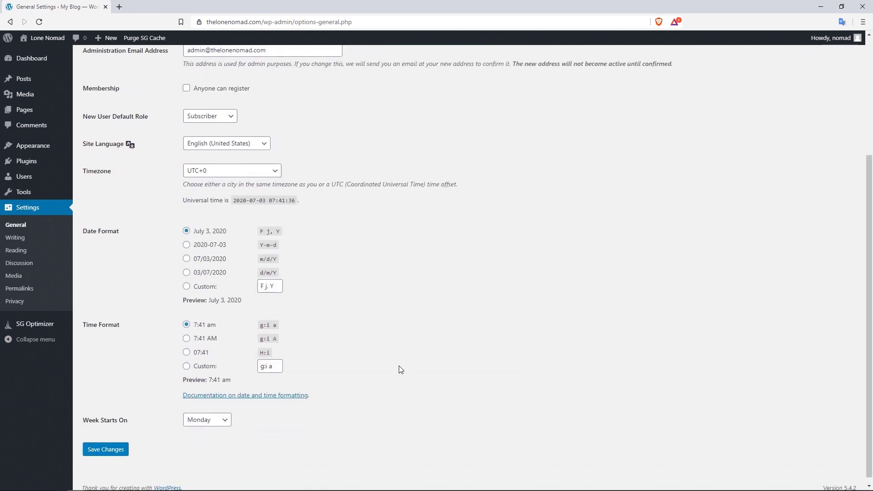
left_click(105, 450)
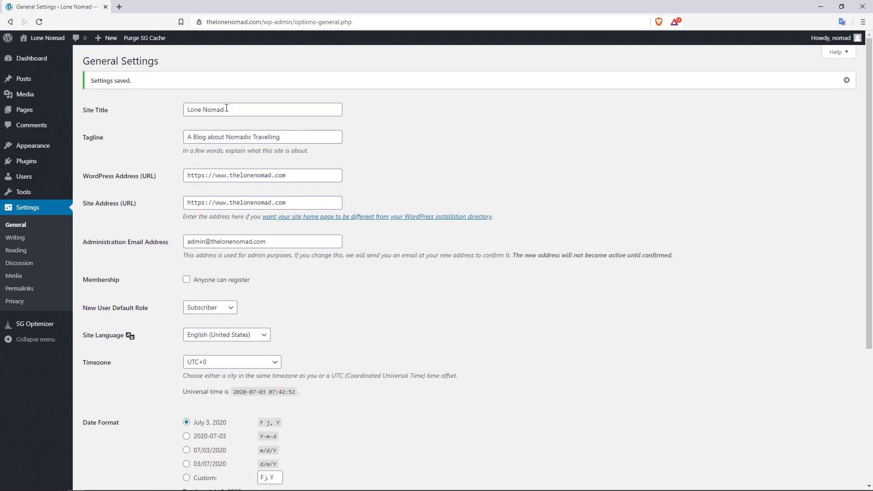
- Replace the Administration Email Address with a new address picked from the autocomplete suggestion
left_click_drag(231, 111, 195, 109)
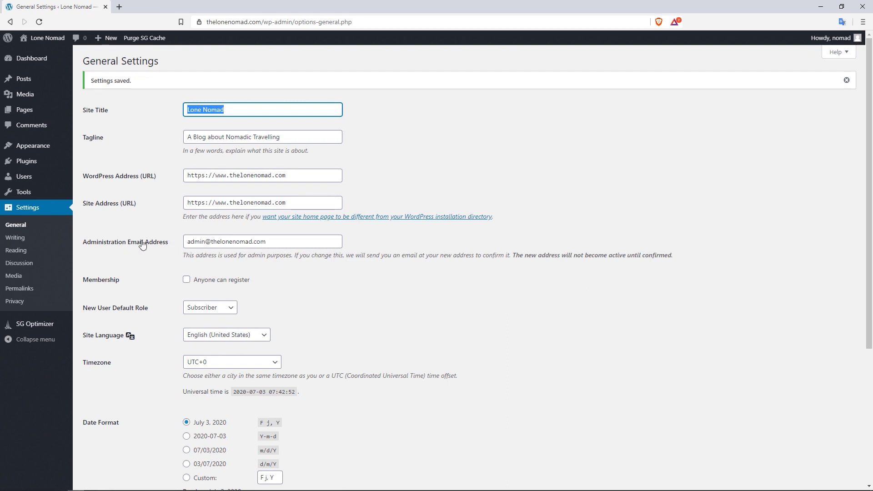
left_click_drag(266, 241, 185, 242)
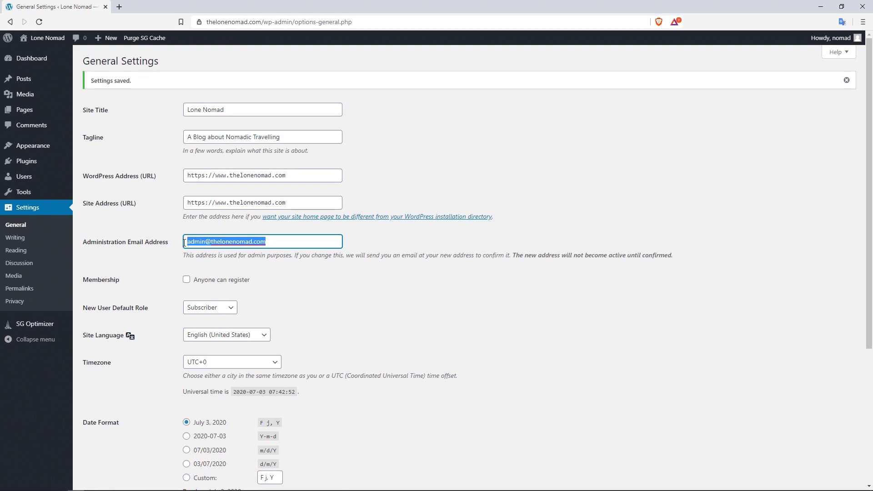
left_click(268, 244)
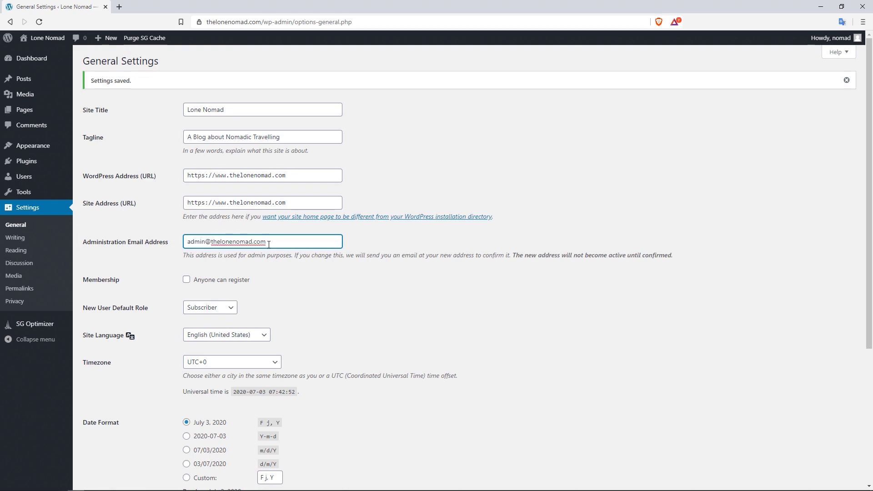
left_click_drag(268, 244, 166, 248)
type("alex")
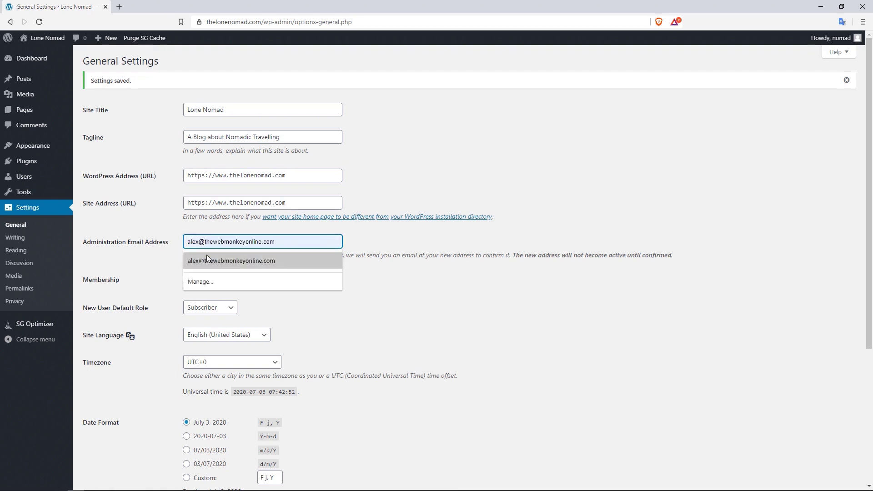
left_click(228, 259)
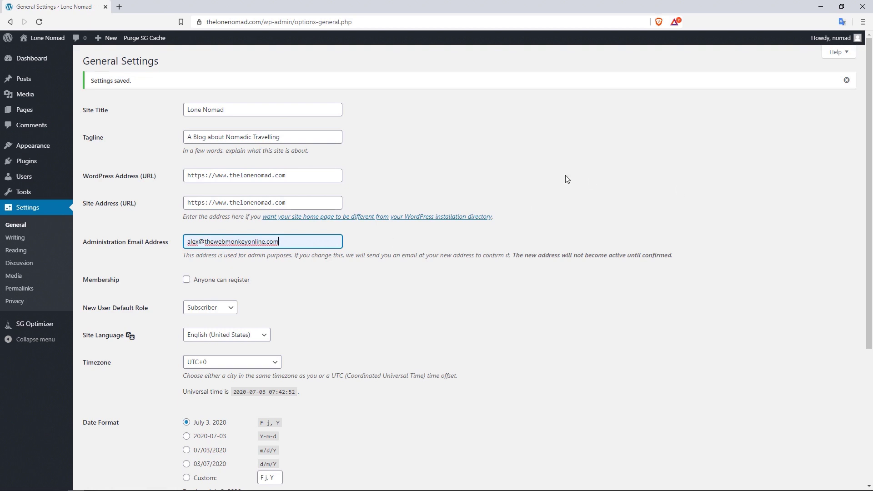
left_click(509, 291)
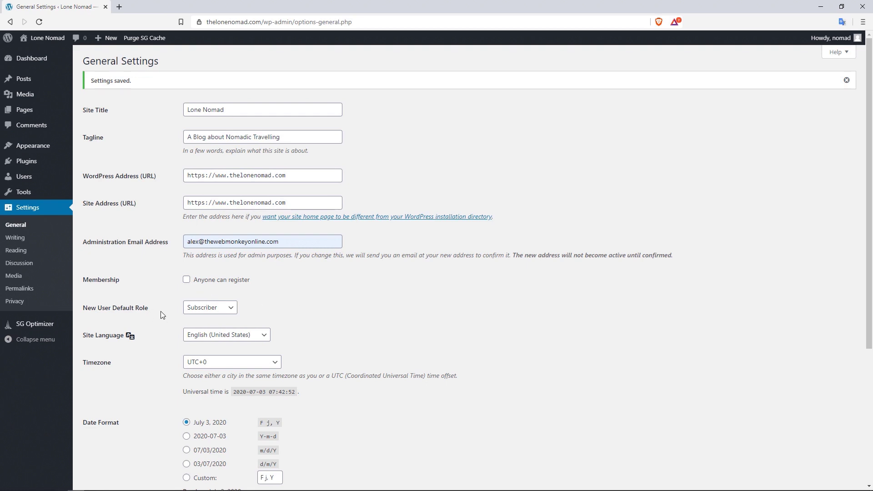
left_click(227, 310)
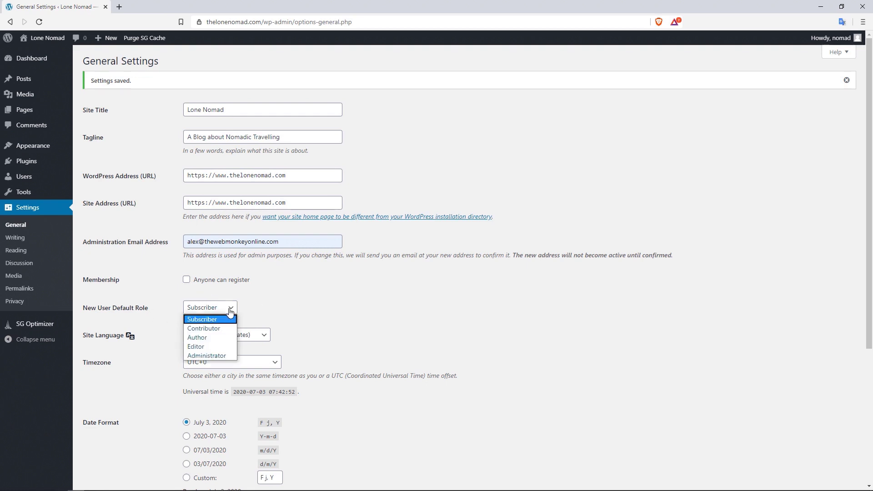
left_click(311, 315)
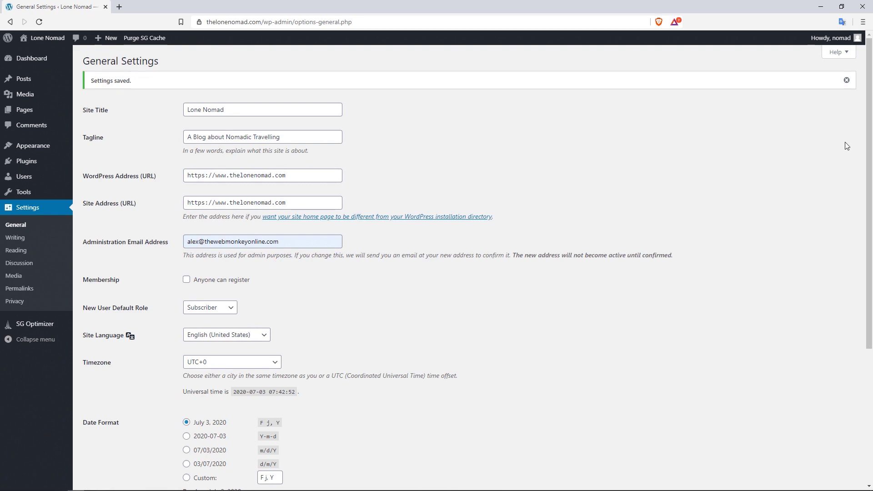
left_click_drag(869, 141, 866, 199)
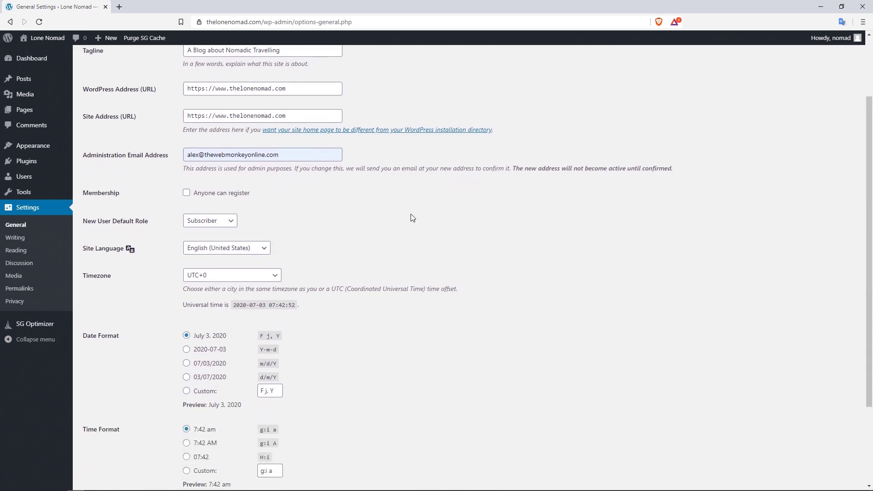
left_click(262, 253)
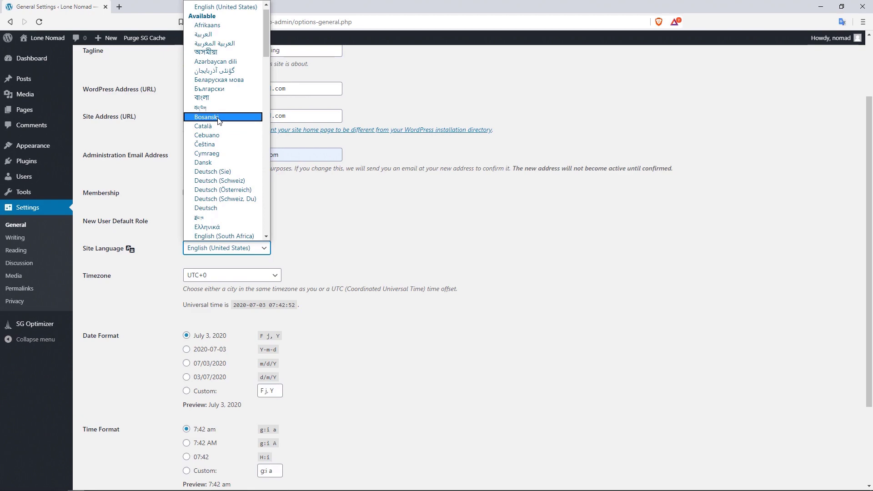
left_click_drag(268, 46, 263, 74)
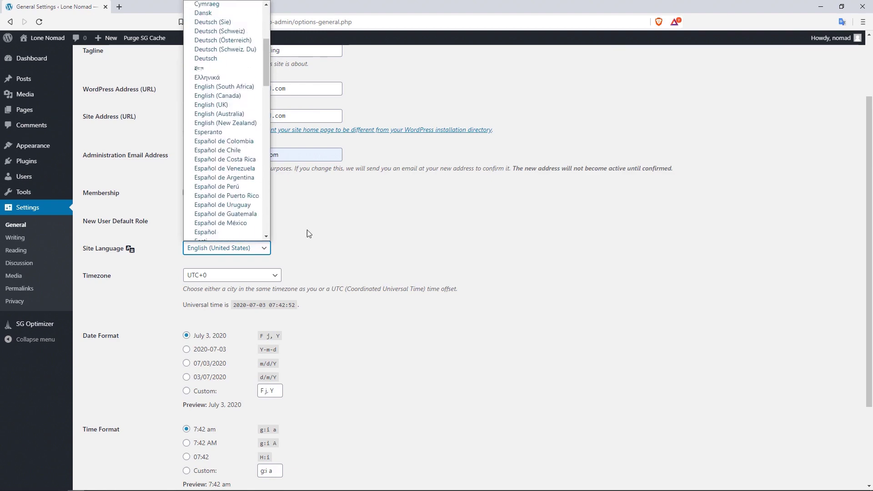
left_click(331, 228)
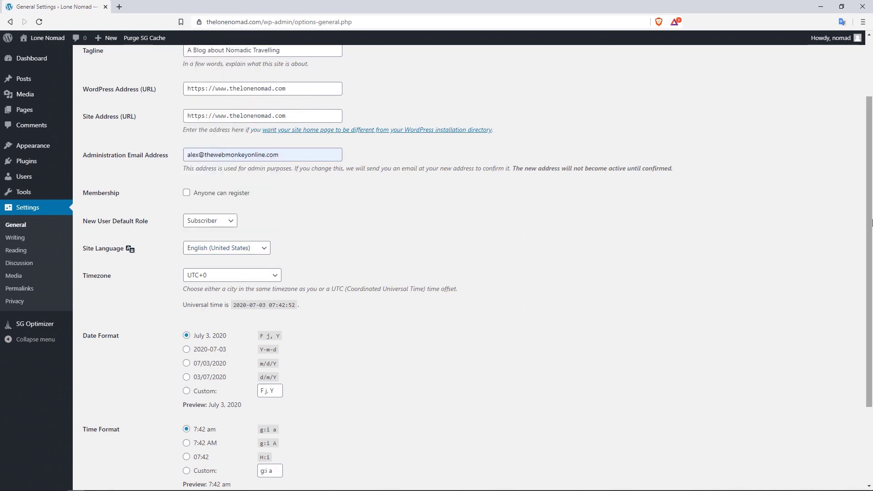
scroll(871, 223, "down", 3)
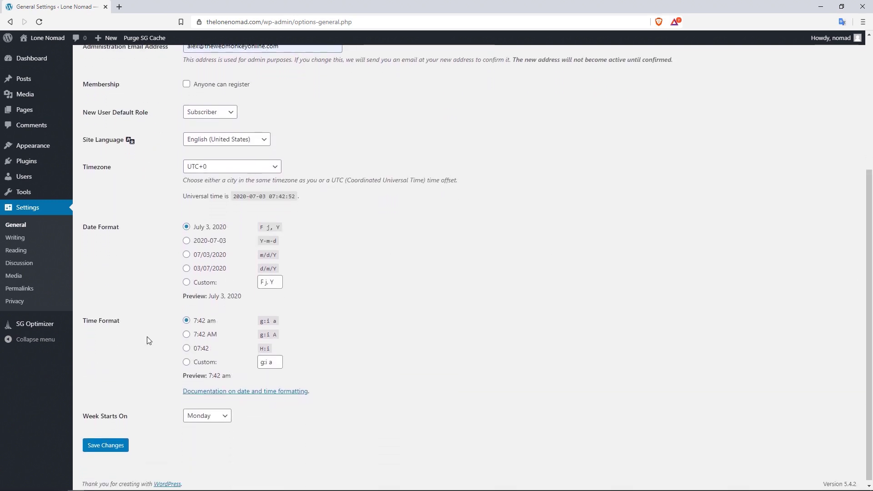
- Save the new administration email, then go to the Writing settings page
left_click(113, 447)
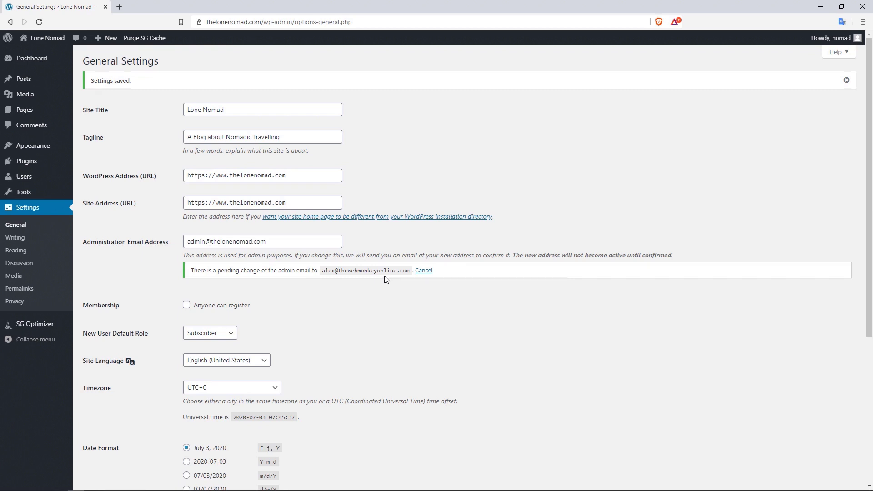
left_click(26, 241)
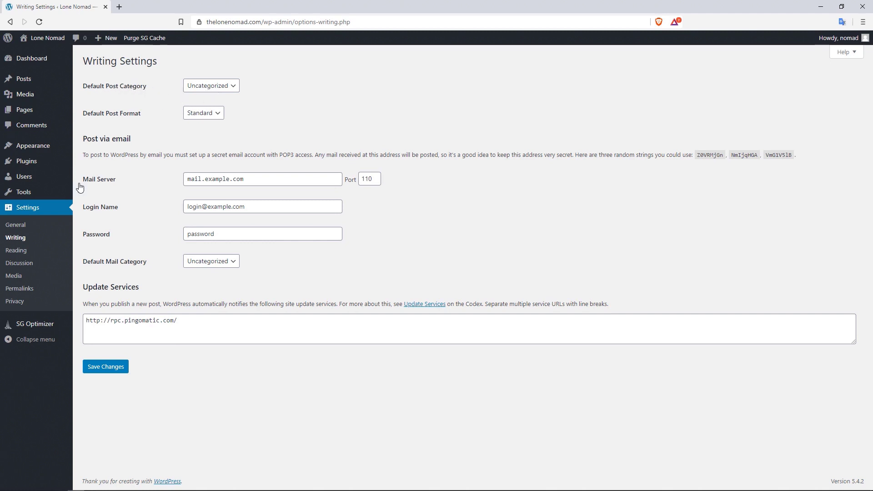
- Try the Reading posts-per-page spinner and search-engine visibility checkbox, leaving indexing allowed
left_click(29, 253)
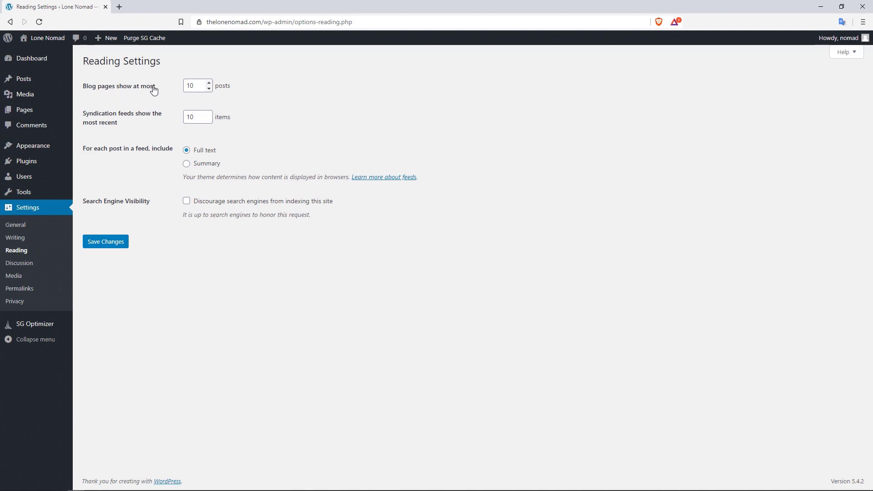
left_click(209, 89)
left_click(209, 90)
left_click(209, 84)
left_click(209, 84)
left_click(209, 84)
left_click(209, 84)
left_click(209, 84)
left_click(188, 202)
left_click(187, 201)
left_click(38, 268)
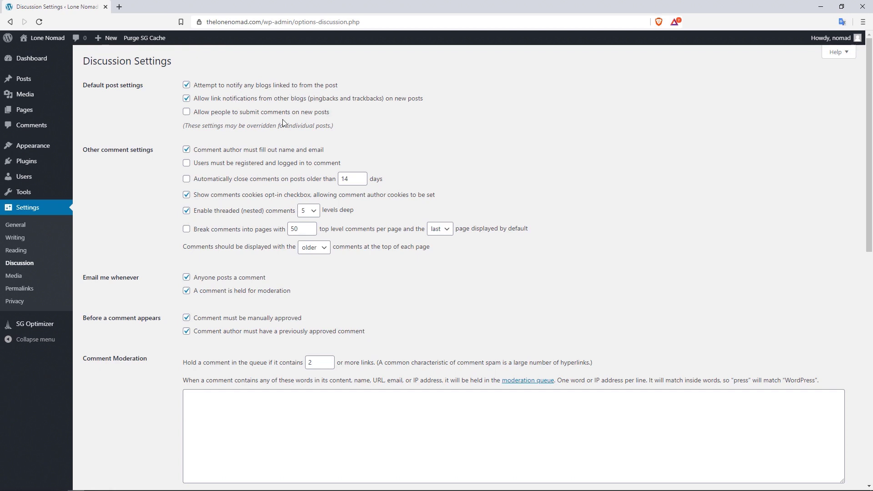
- Tick 'Allow people to submit comments on new posts' under Default post settings
left_click(186, 112)
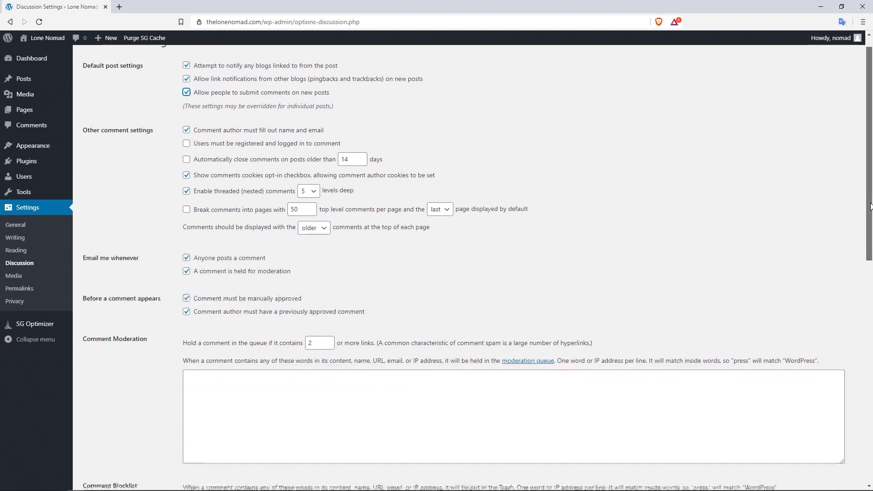
left_click_drag(869, 196, 866, 275)
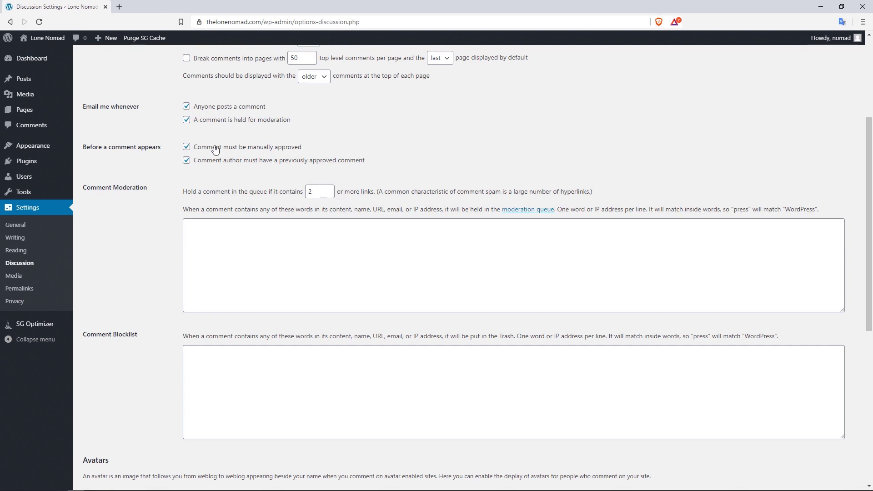
- Untick 'Comment must be manually approved' and type 'abortion' into Comment Moderation
left_click(187, 147)
left_click(331, 195)
left_click(274, 254)
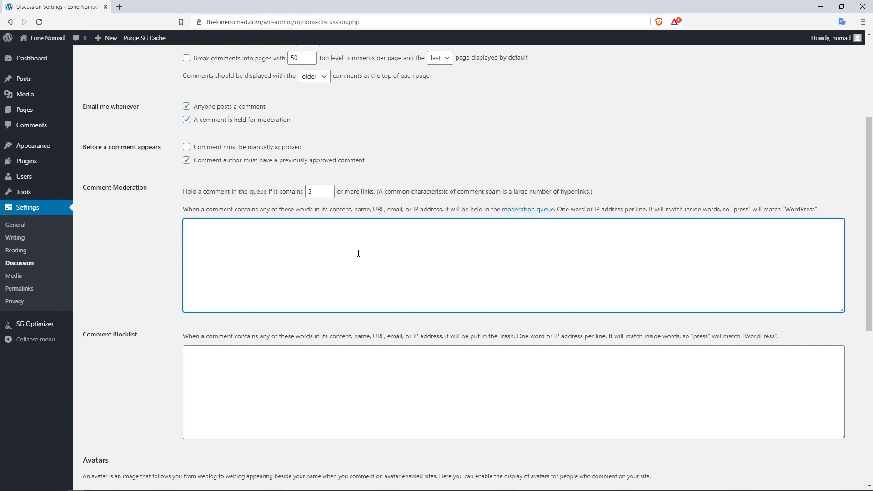
type("abortion")
- Type a sample word into Comment Blocklist, then delete both sample words, leaving the lists empty
left_click(271, 367)
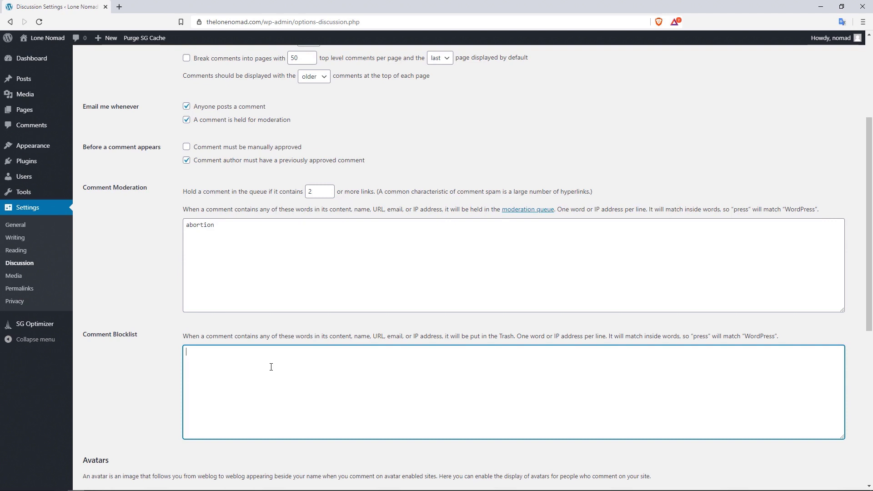
type("fuck")
key("Return")
double_click(202, 353)
key("BackSpace")
left_click_drag(226, 227, 185, 227)
key("BackSpace")
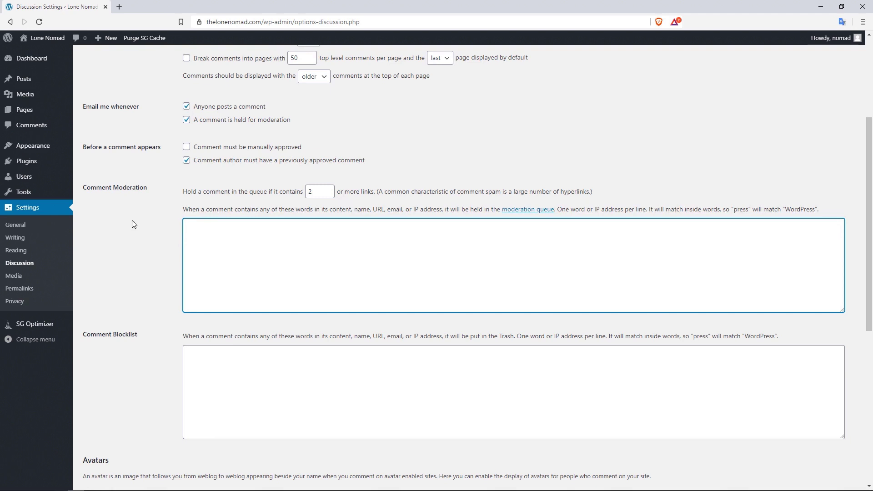
scroll(226, 238, "down", 7)
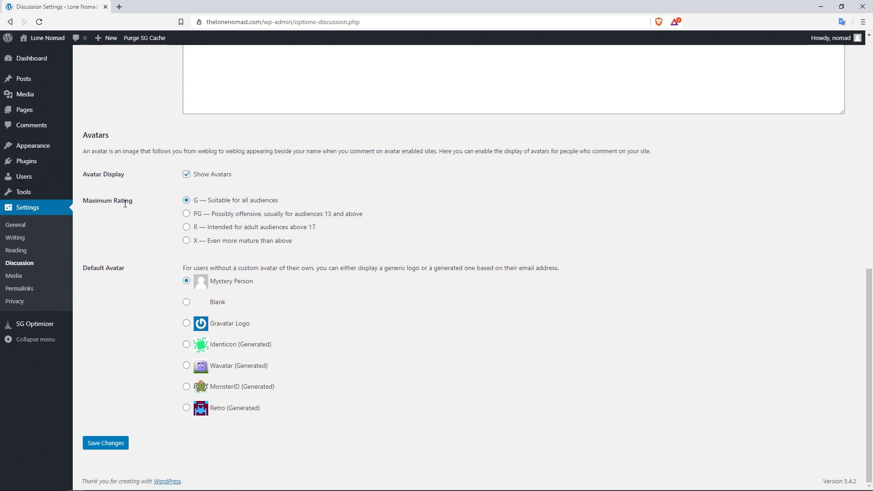
- Save the Discussion settings and move on to the Media settings page
left_click_drag(133, 201, 83, 203)
left_click(140, 206)
left_click(106, 444)
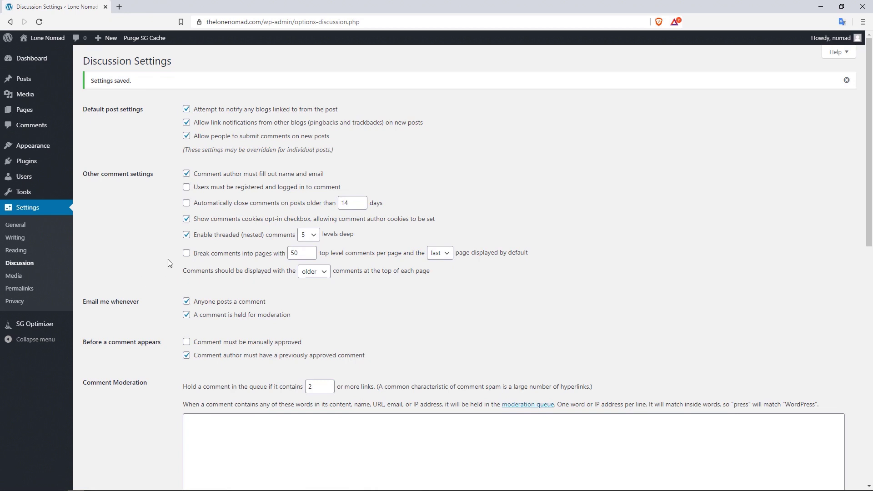
left_click(30, 277)
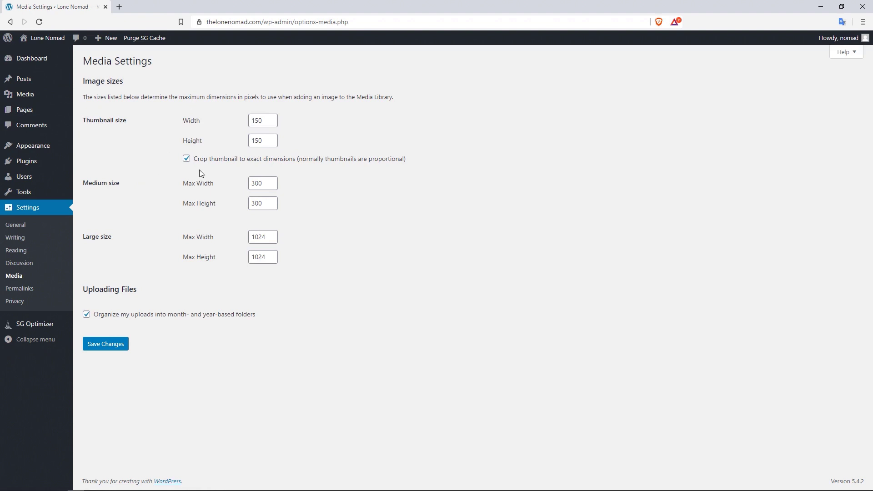
- After reviewing the Media image sizes, go to the Permalink settings page
left_click(46, 290)
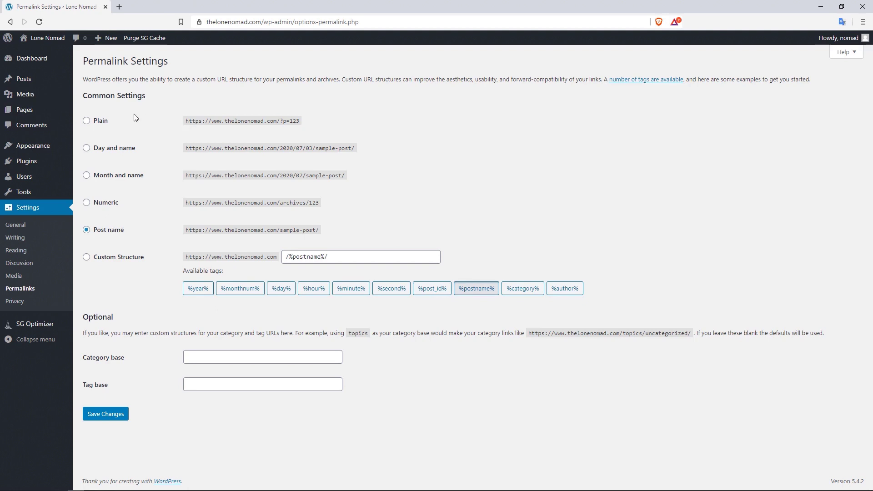
- Try the Plain permalink structure, then restore Post name (/%postname%/)
left_click(87, 121)
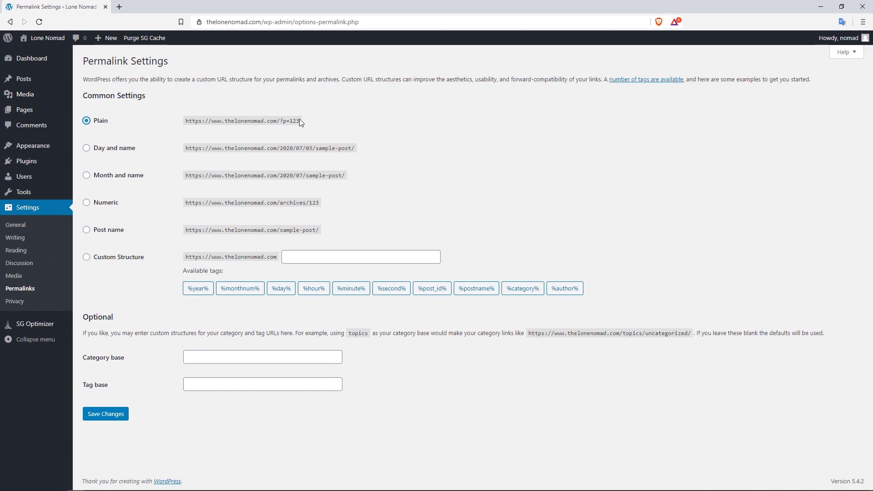
left_click(96, 231)
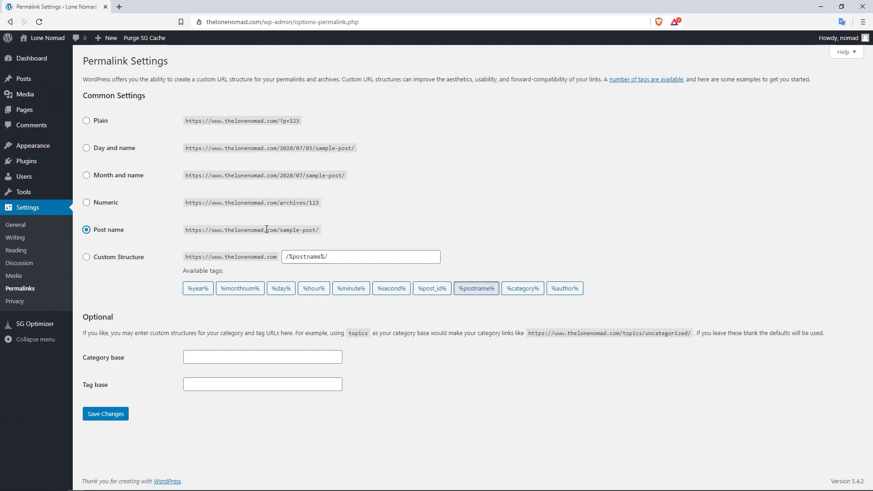
left_click_drag(283, 230, 181, 236)
left_click(290, 229)
left_click(14, 301)
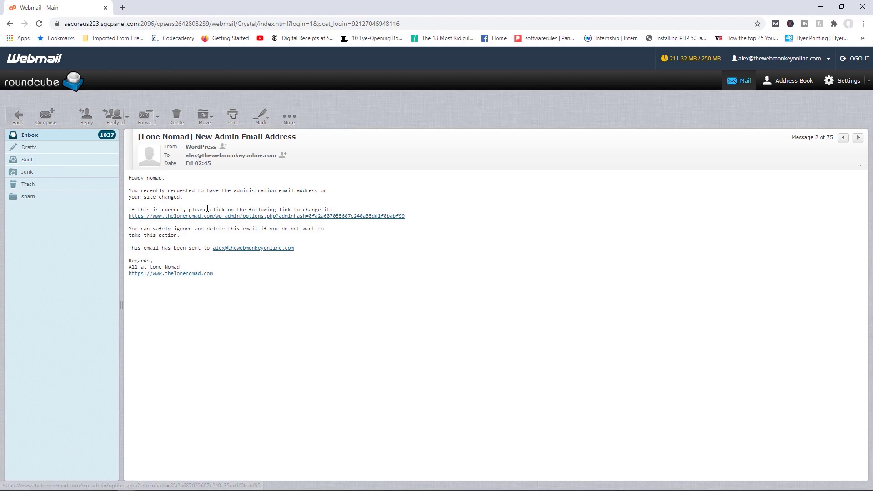
- Follow the options.php adminhash confirmation link in the New Admin Email Address message
left_click(236, 216)
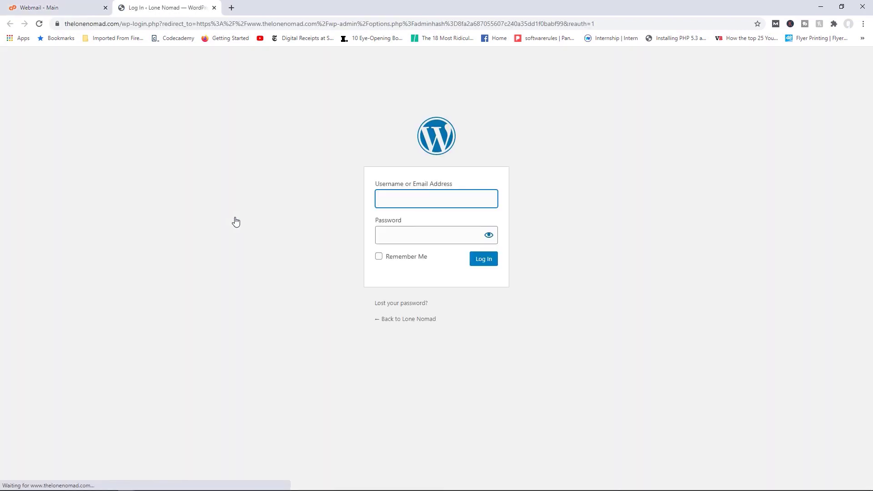
- Sign in with the admin username and password, dismissing Chrome's save-password prompt
type("nomad")
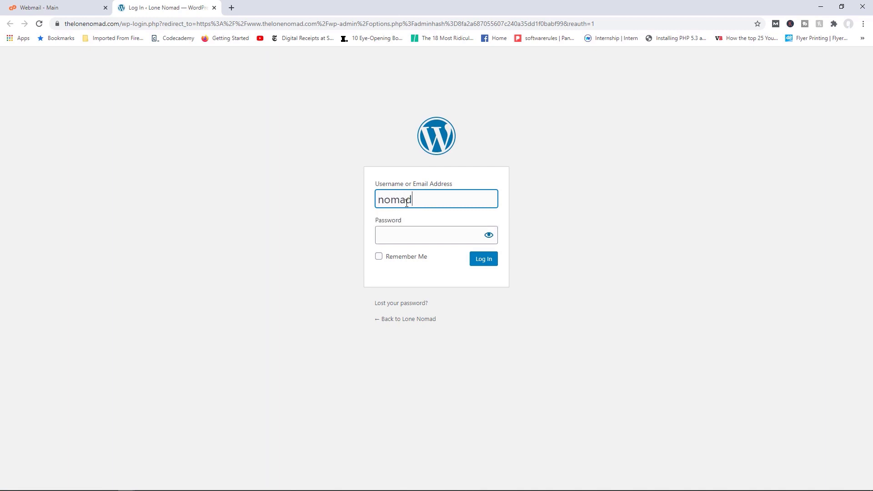
key("Tab")
type("•")
type("***********")
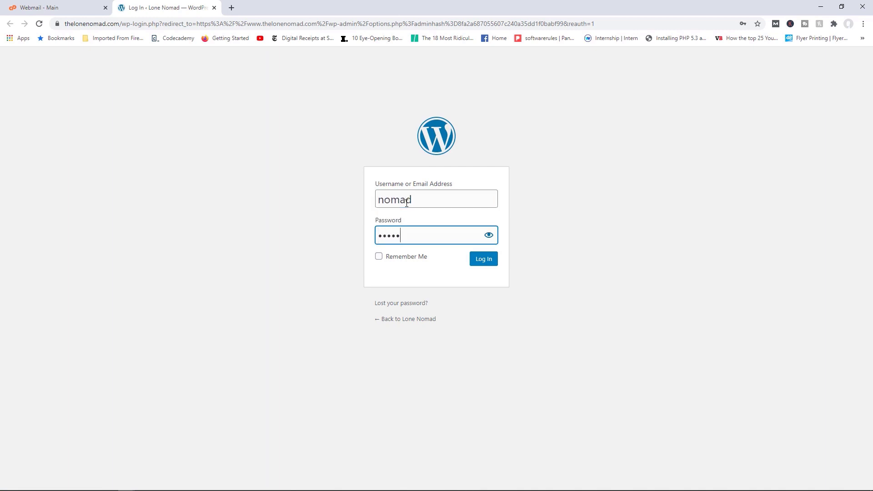
key("Return")
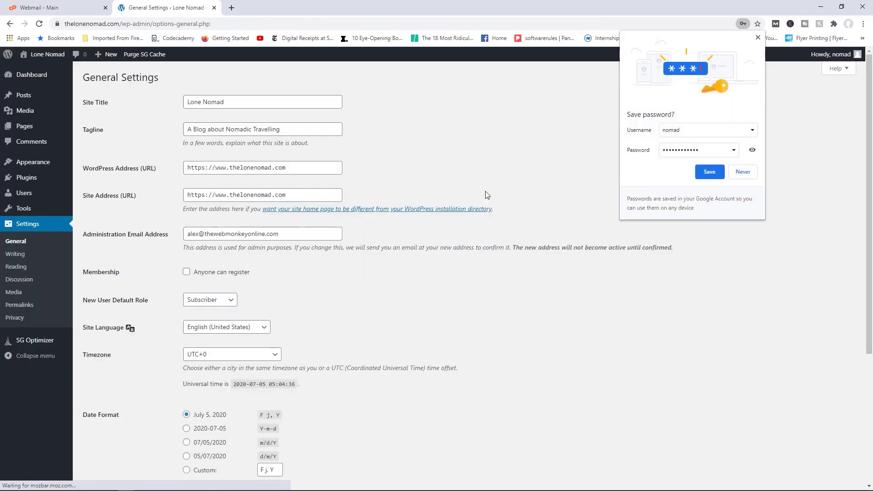
left_click(758, 37)
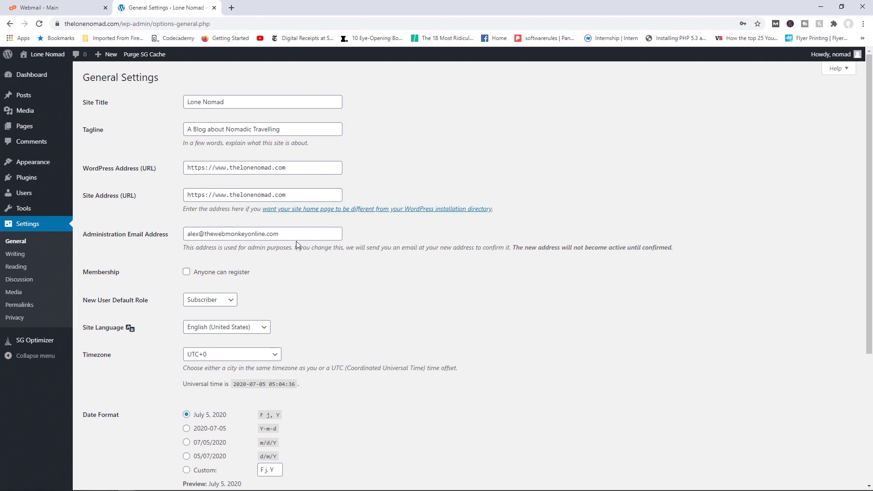
- Confirm the new Administration Email Address is in force, then open Your Profile
left_click_drag(295, 234, 187, 233)
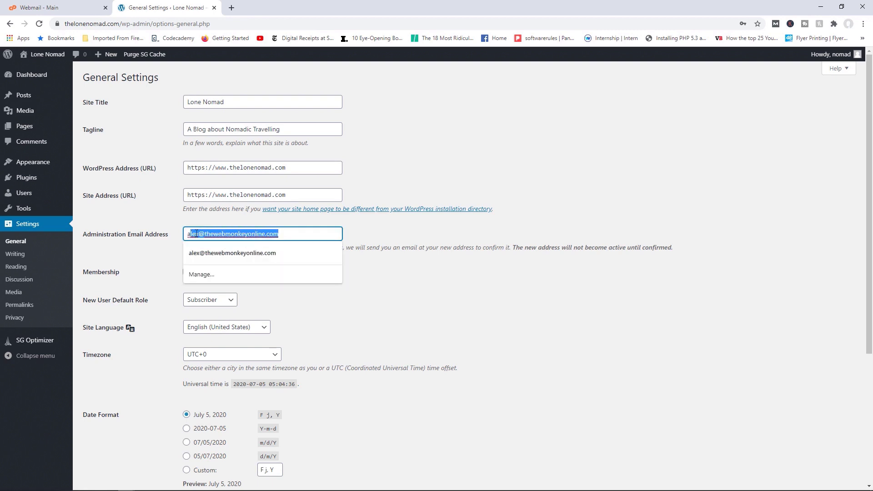
left_click(423, 285)
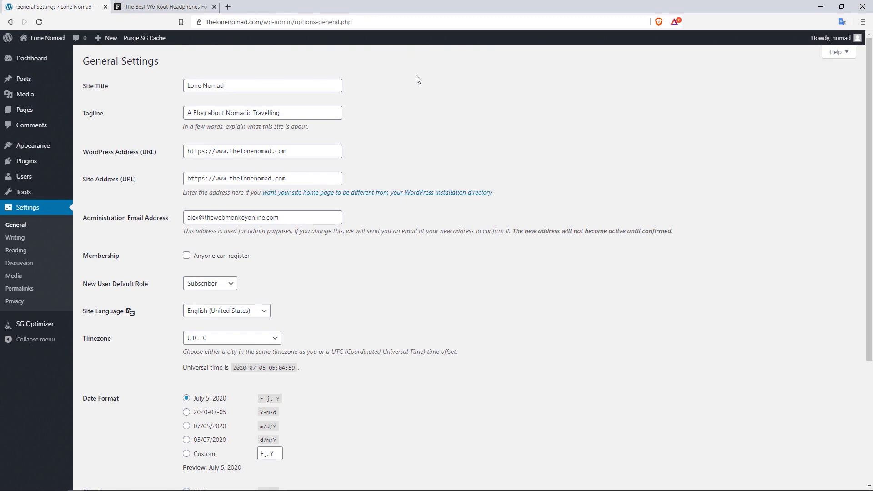
mouse_move(37, 178)
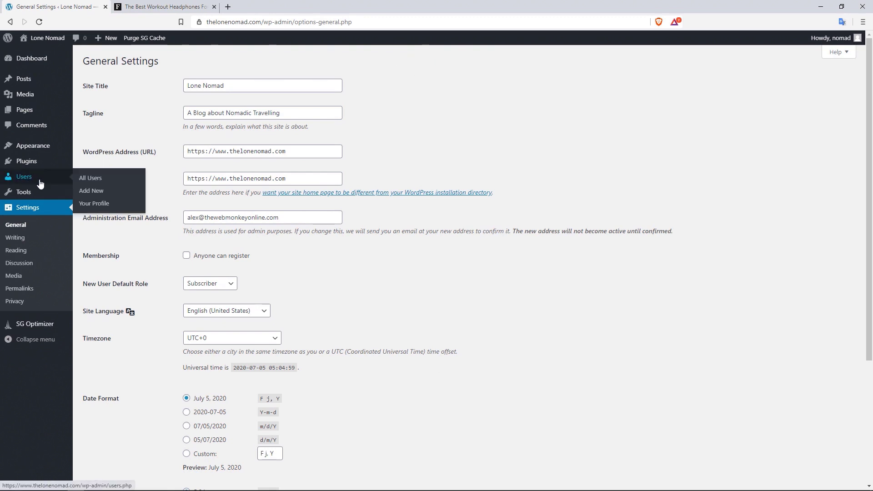
left_click(105, 205)
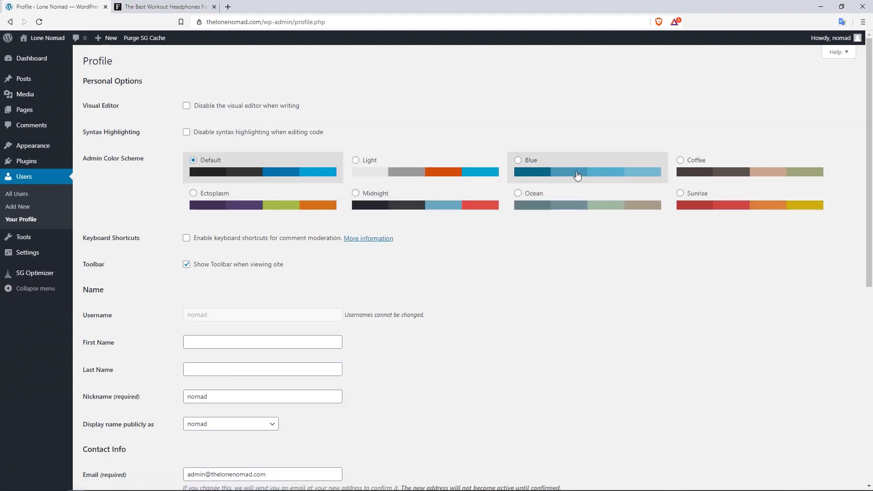
- Reload the profile, replace the e-mail with an autocomplete suggestion that also fills the names, then update the profile
scroll(576, 175, "down", 8)
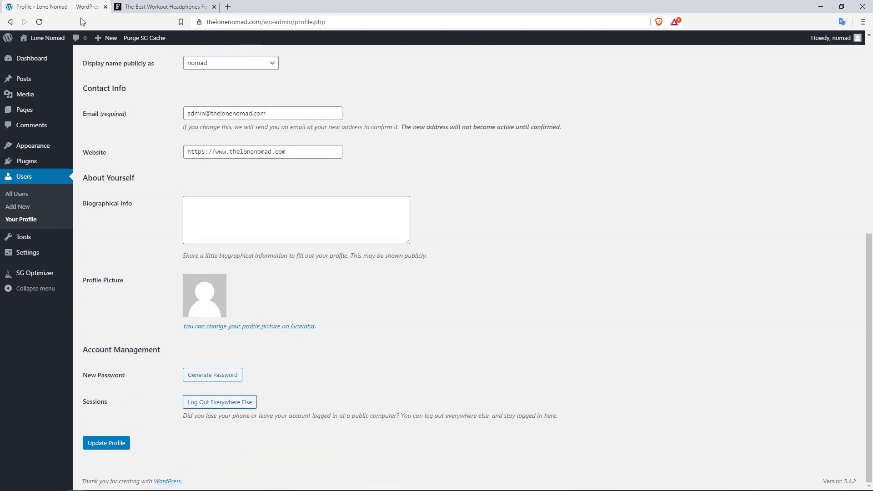
left_click(38, 22)
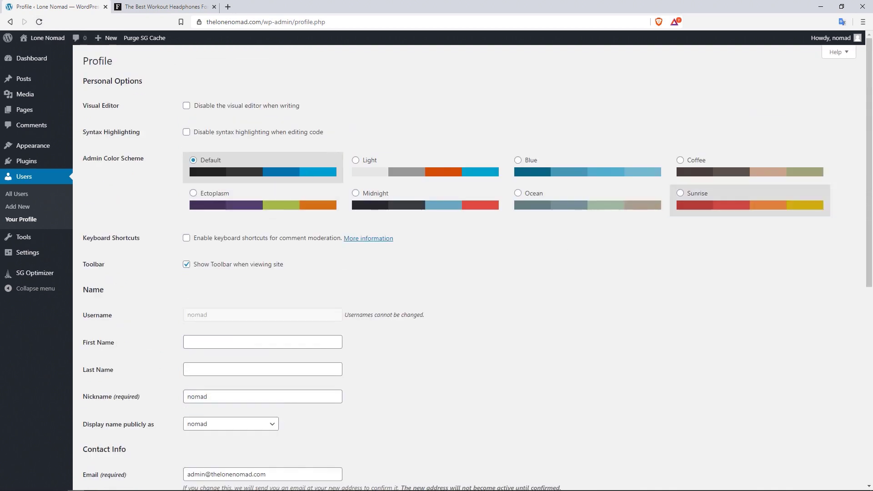
scroll(200, 357, "down", 2)
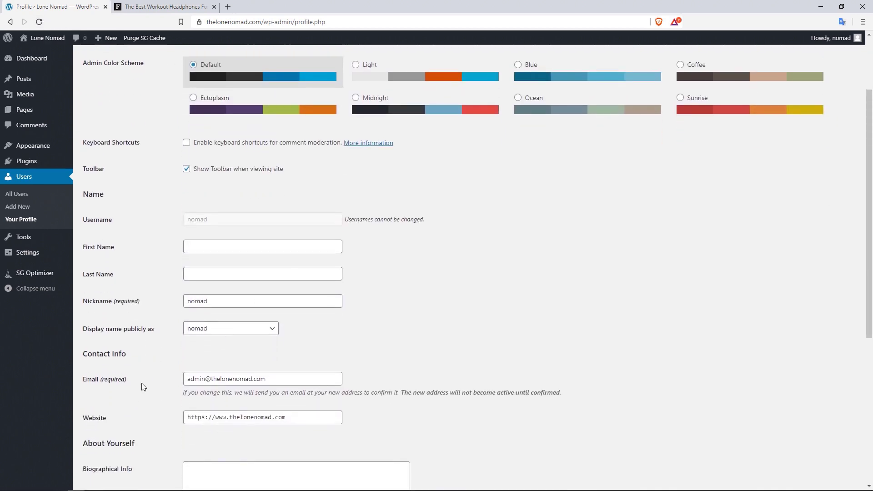
left_click(273, 380)
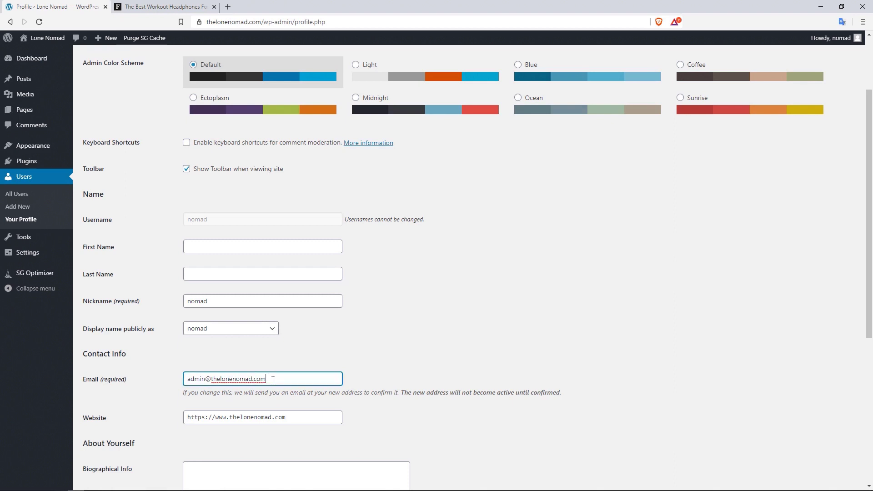
left_click_drag(273, 380, 183, 378)
type("alex")
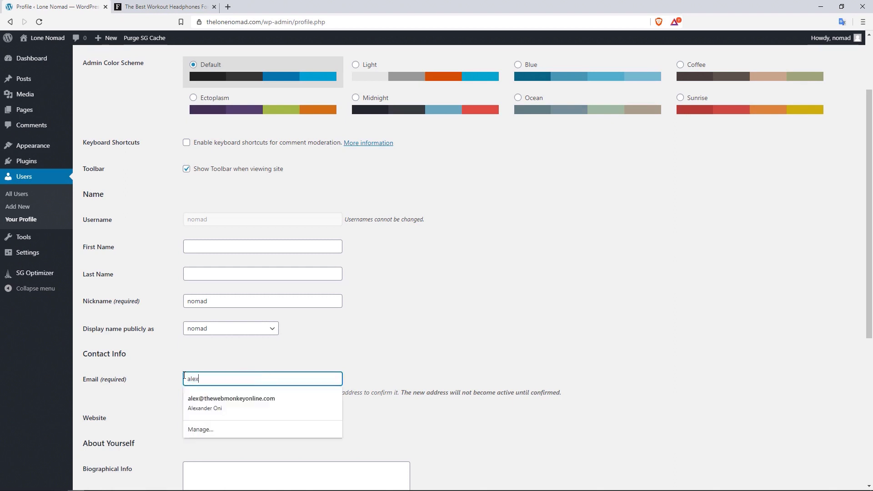
left_click(228, 405)
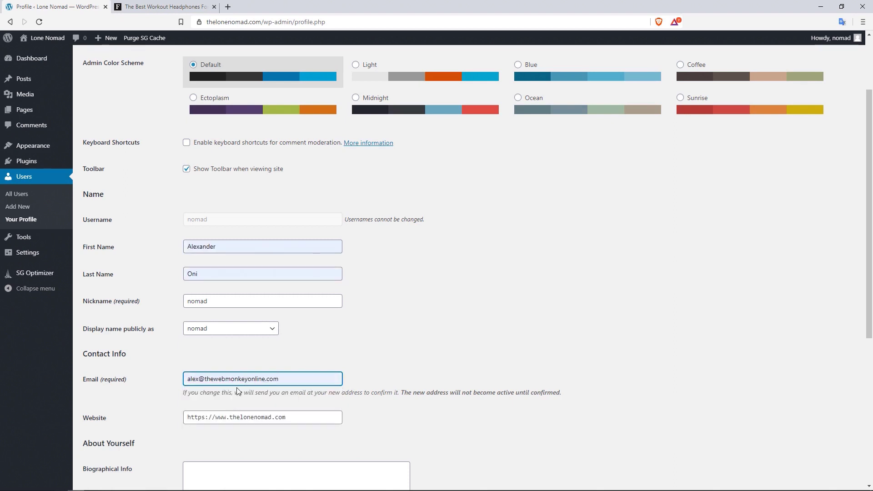
scroll(574, 357, "down", 6)
left_click(110, 444)
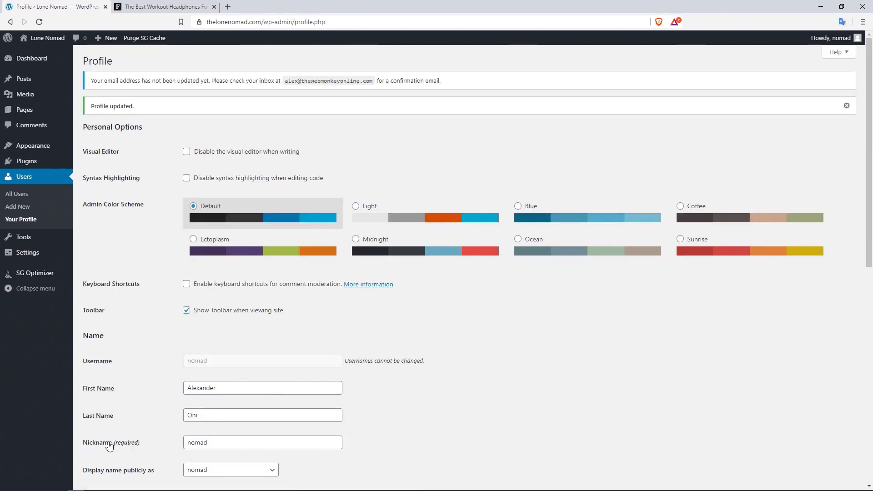
- Scroll through the profile page and expand the 'Display name publicly as' dropdown
scroll(487, 281, "down", 9)
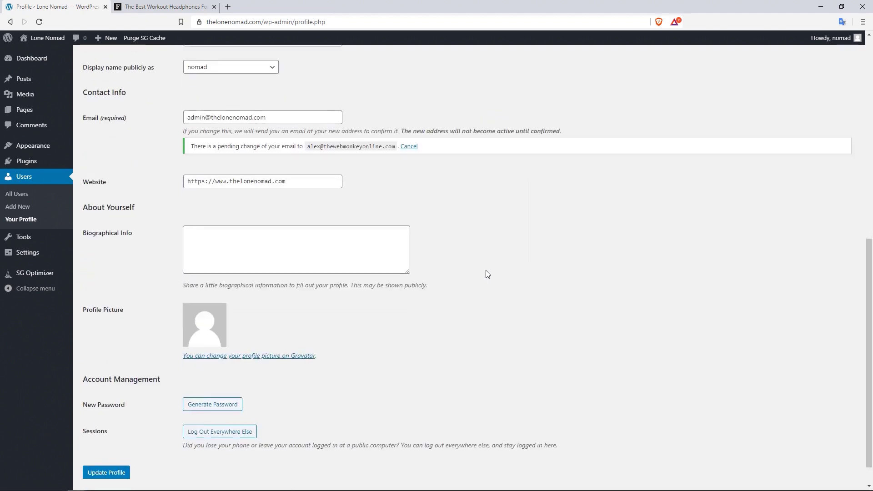
scroll(486, 277, "up", 8)
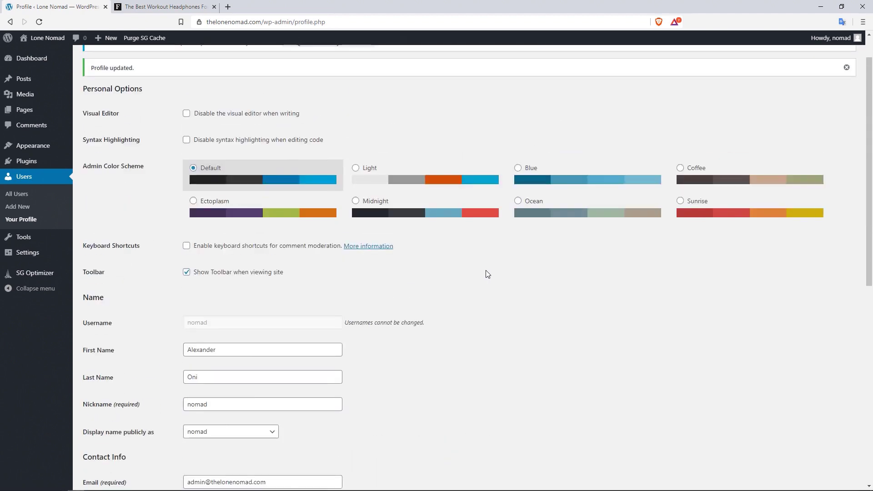
scroll(486, 271, "up", 1)
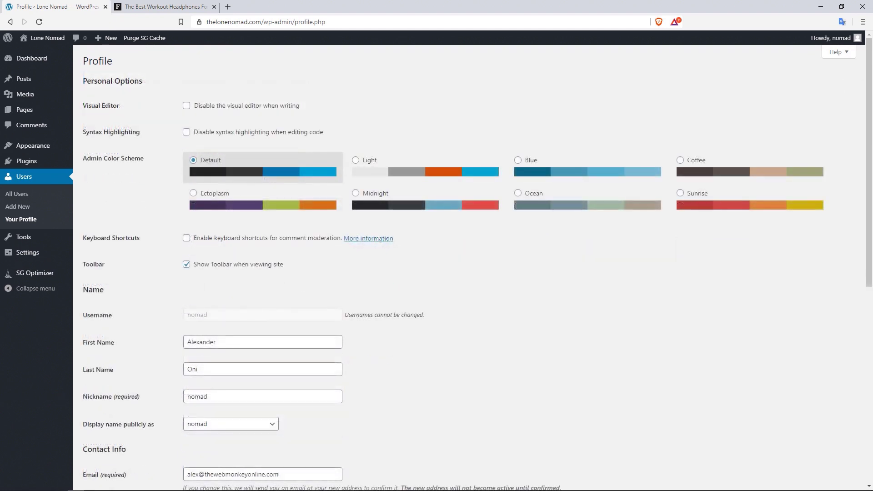
scroll(506, 203, "down", 3)
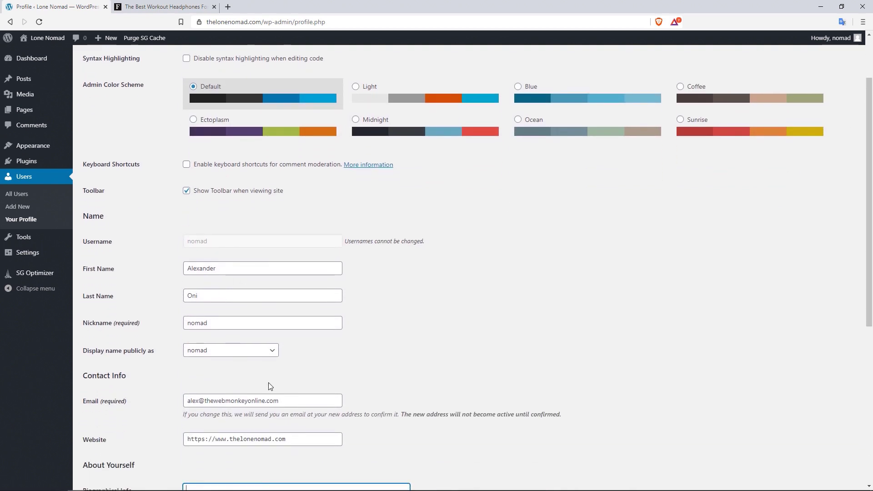
scroll(871, 127, "down", 2)
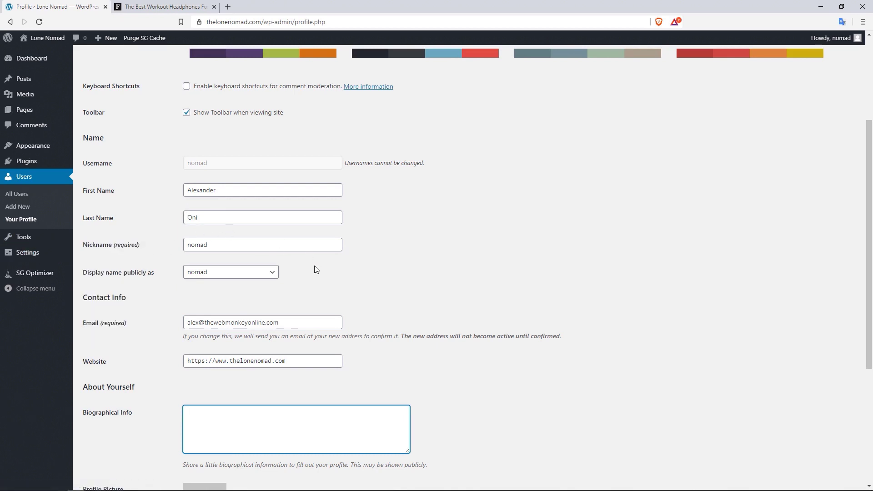
scroll(318, 268, "up", 4)
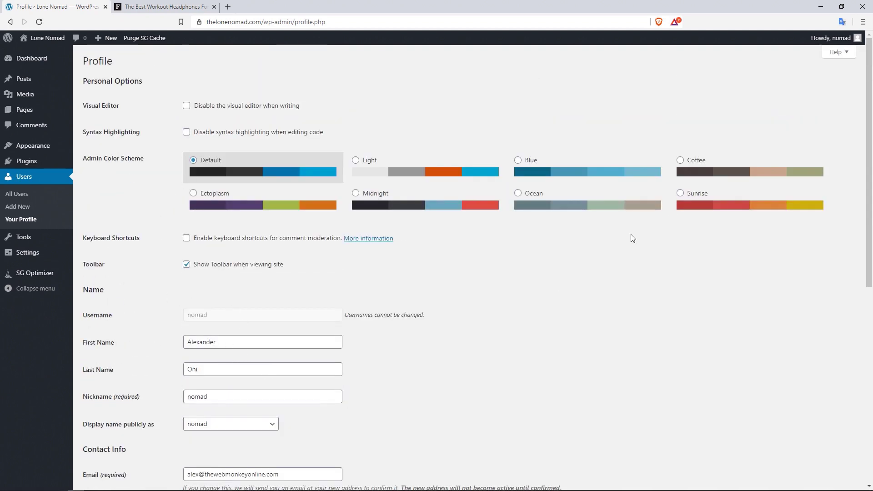
left_click_drag(869, 106, 869, 148)
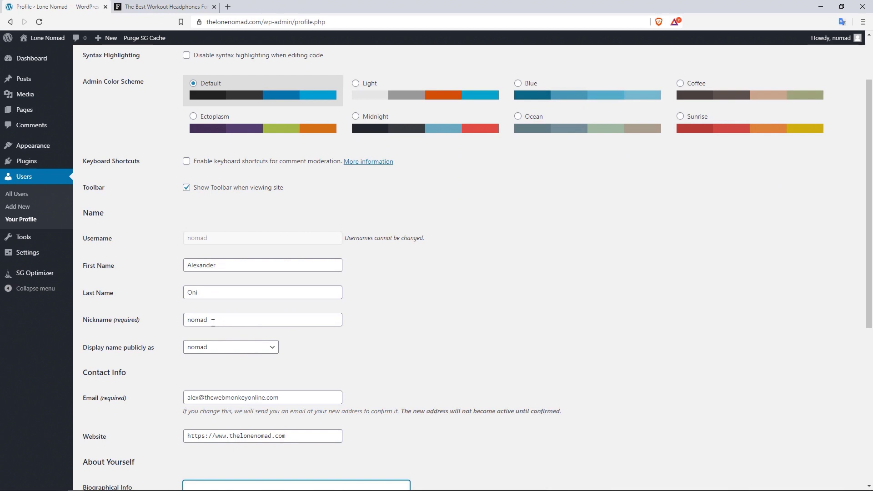
left_click(254, 349)
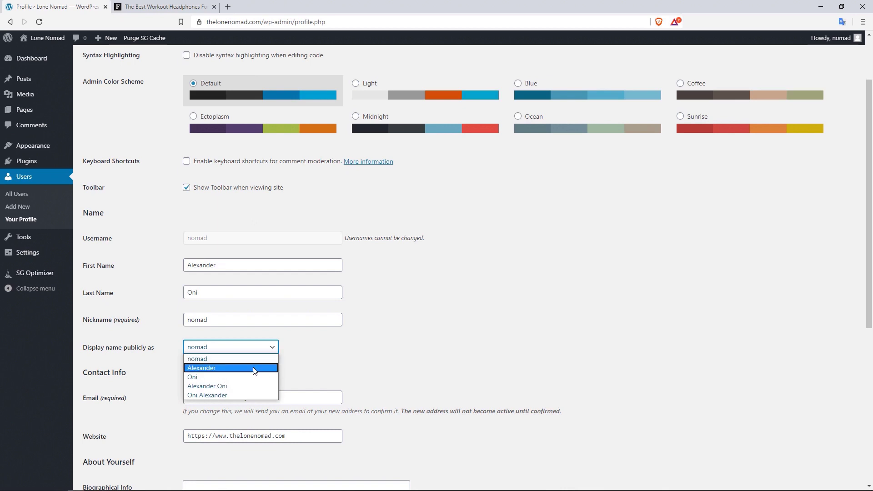
- Change 'Display name publicly as' from nomad to the admin's first name
left_click(221, 369)
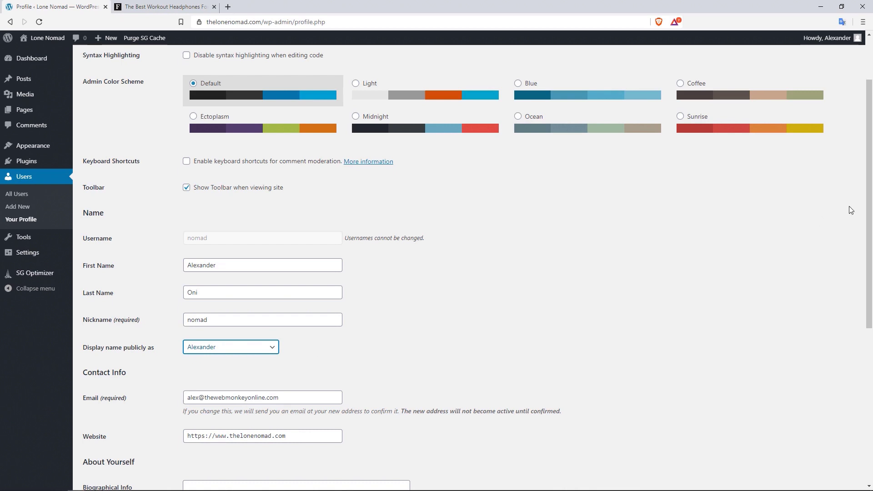
scroll(858, 212, "down", 2)
scroll(850, 228, "down", 3)
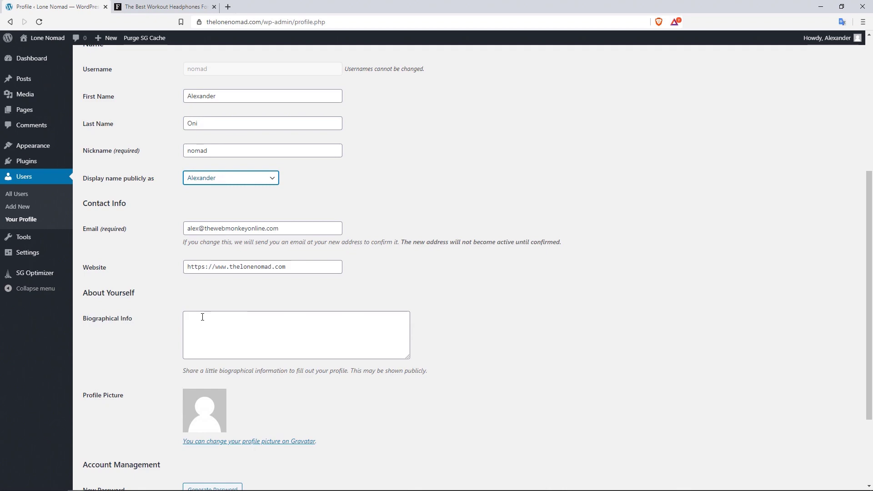
- Switch to the Forbes workout headphones article to view its example author bio
left_click(163, 6)
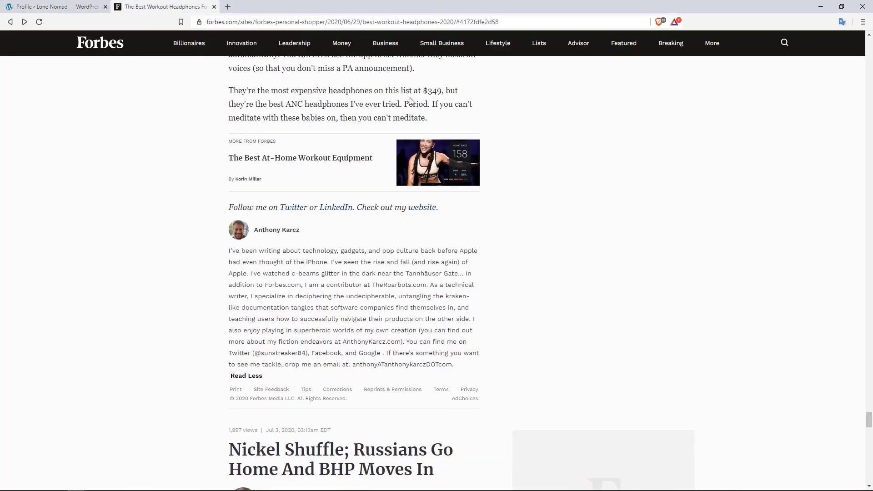
mouse_move(241, 42)
mouse_move(294, 39)
- Paste a bio about a nomadic traveler and gamer speaking 4 languages into Biographical Info, then update the profile
left_click(57, 6)
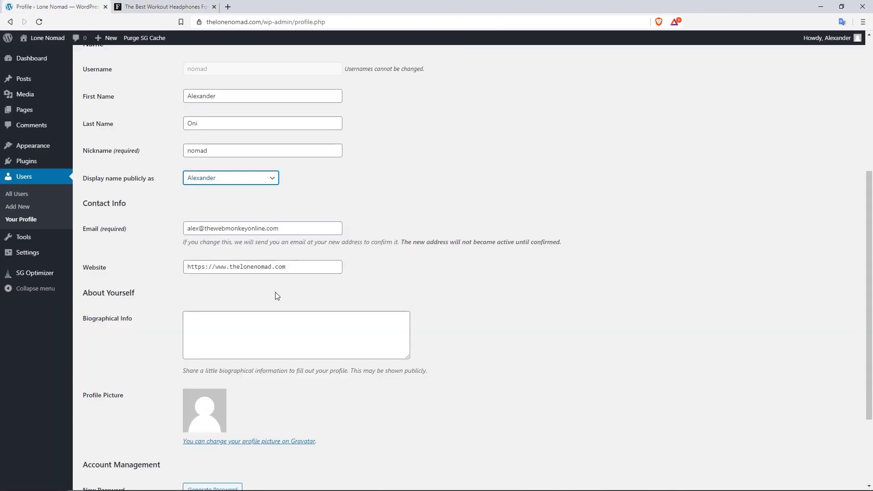
left_click(267, 326)
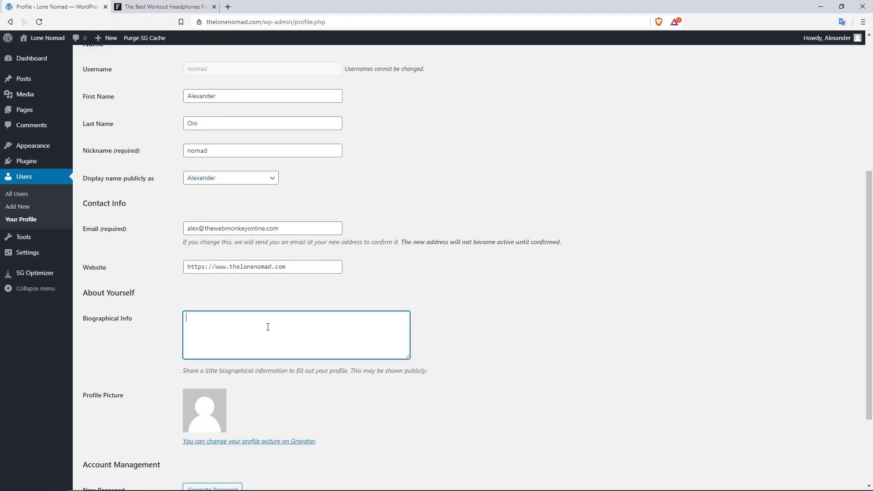
type("My name is Alex and I am a nomadic traveler who loves to travel and explore the world. I am also an avid gamer and can speak 4 different languages.")
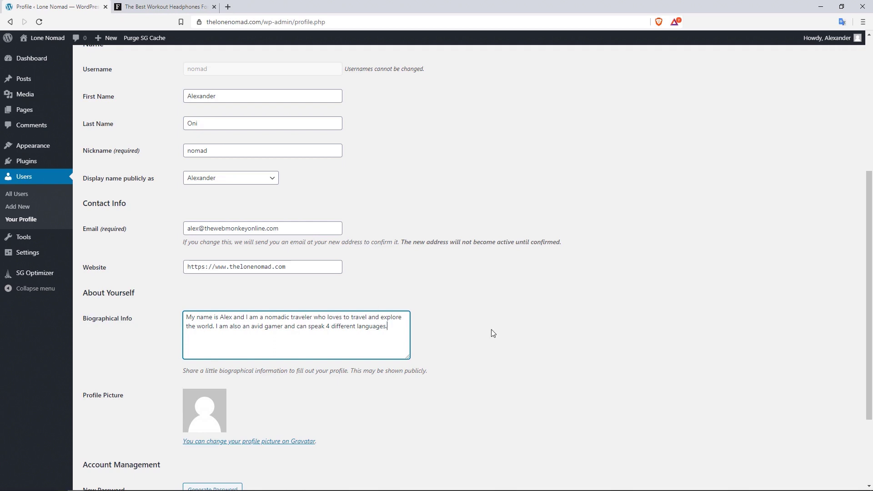
left_click_drag(865, 211, 867, 261)
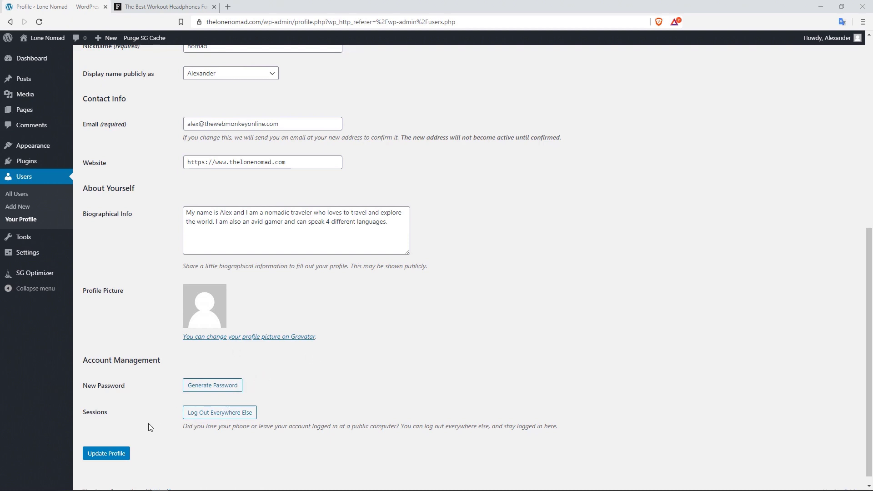
left_click(121, 459)
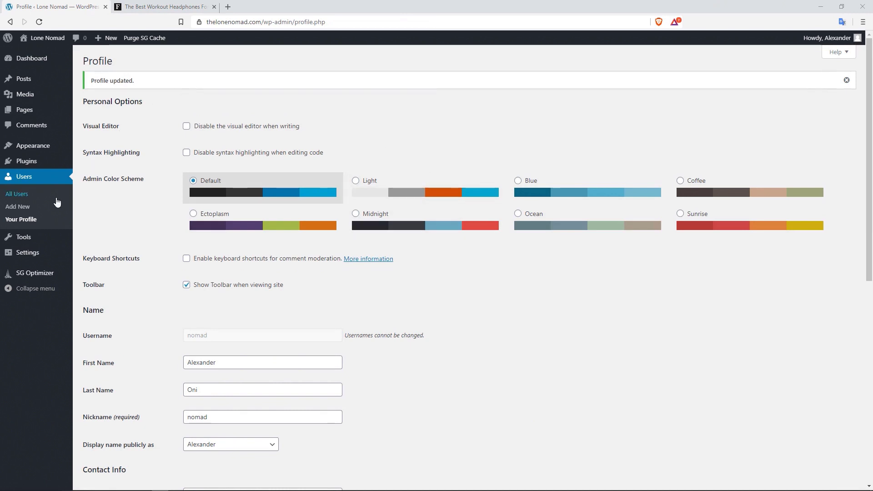
- Go to Users > Add New, check the role options, and return to the Add New User form
left_click(25, 211)
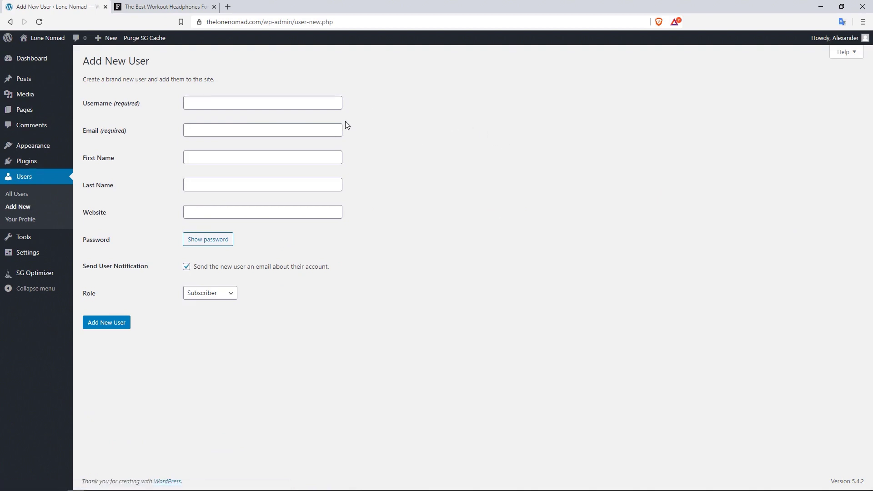
left_click(226, 293)
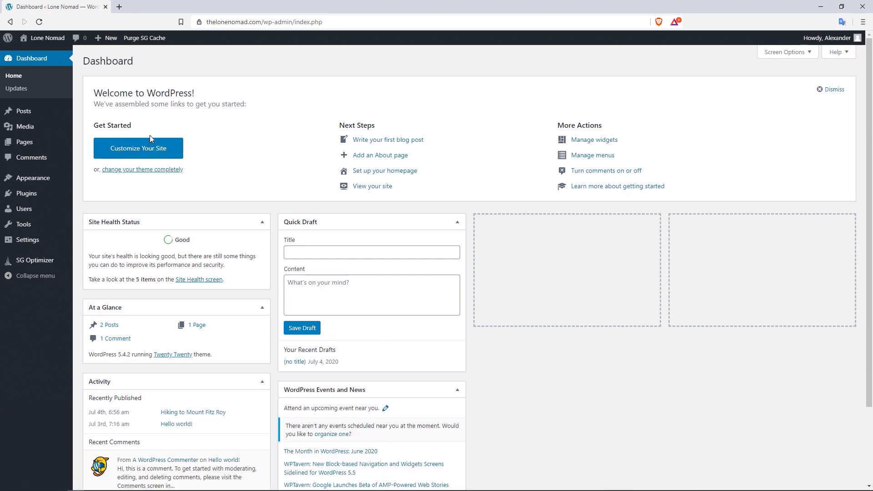
mouse_move(46, 210)
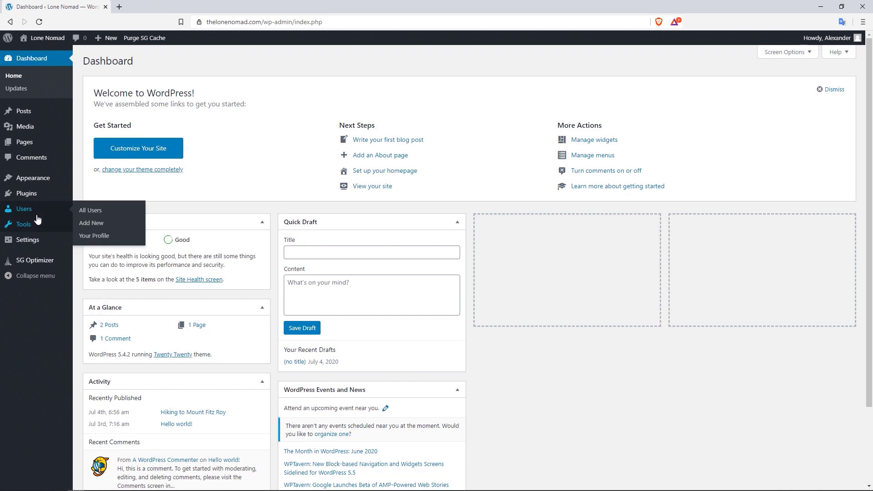
left_click(104, 223)
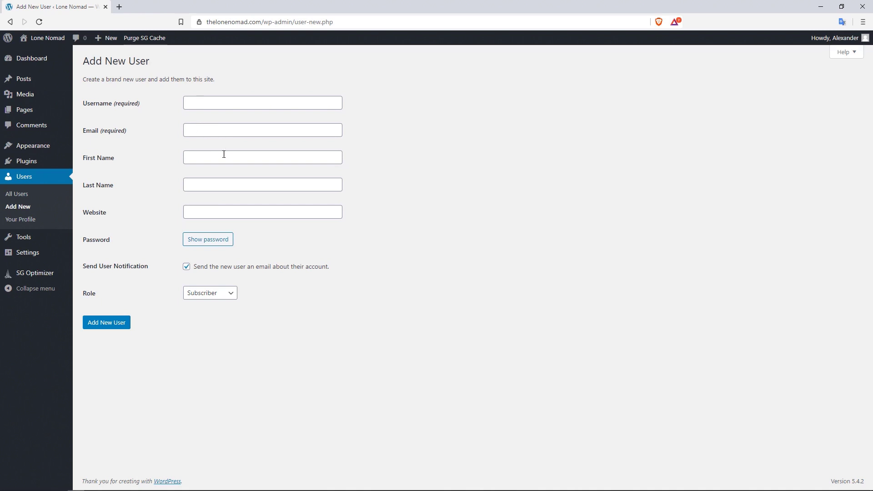
- Reveal the Strong generated password for the new user and list the available roles
left_click(229, 242)
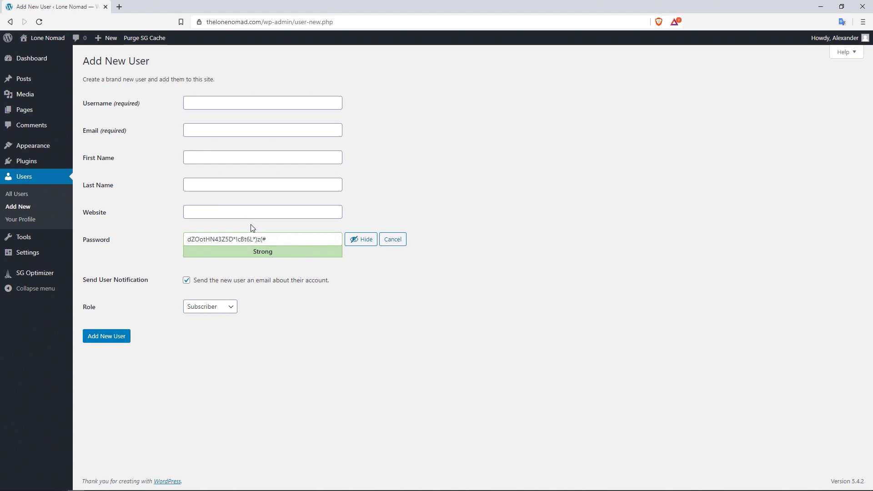
left_click_drag(274, 239, 188, 242)
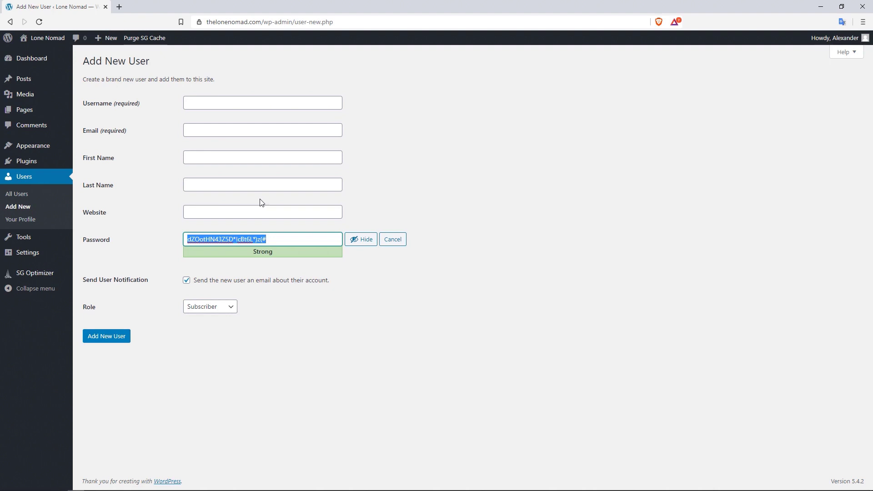
left_click(231, 306)
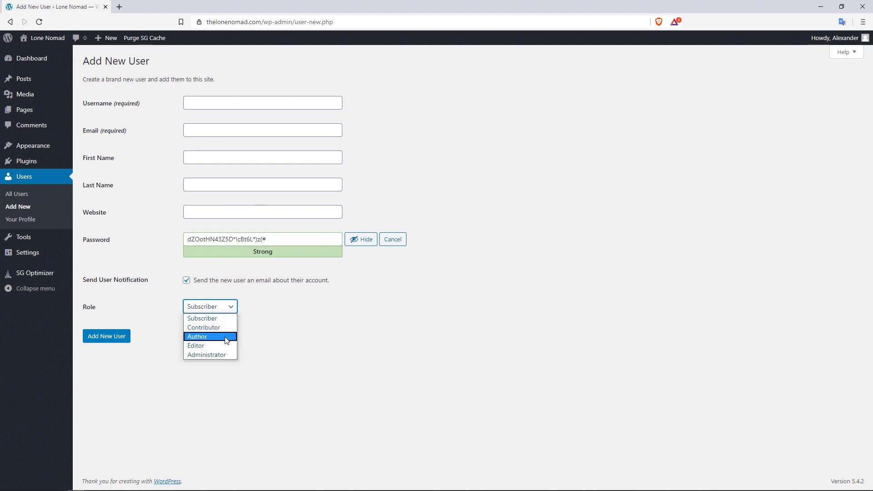
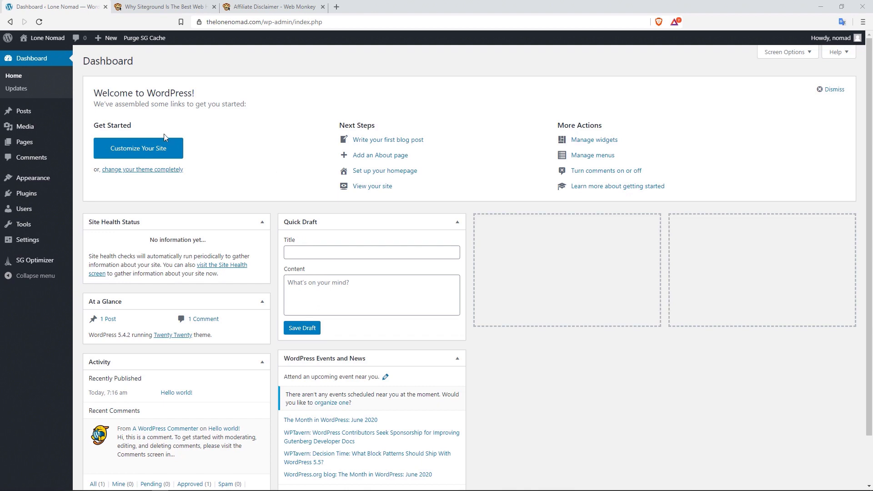
- Scroll through the Siteground hosting article tab, then switch to the Affiliate Disclaimer tab
mouse_move(36, 145)
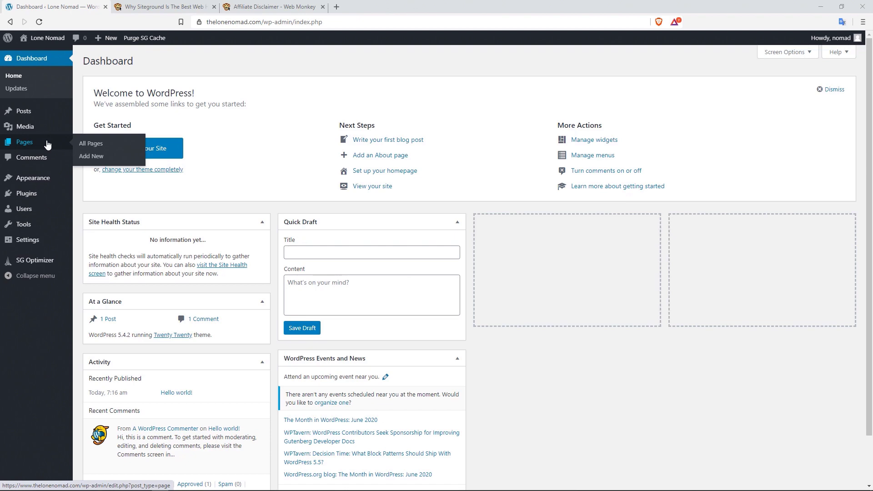
left_click(176, 5)
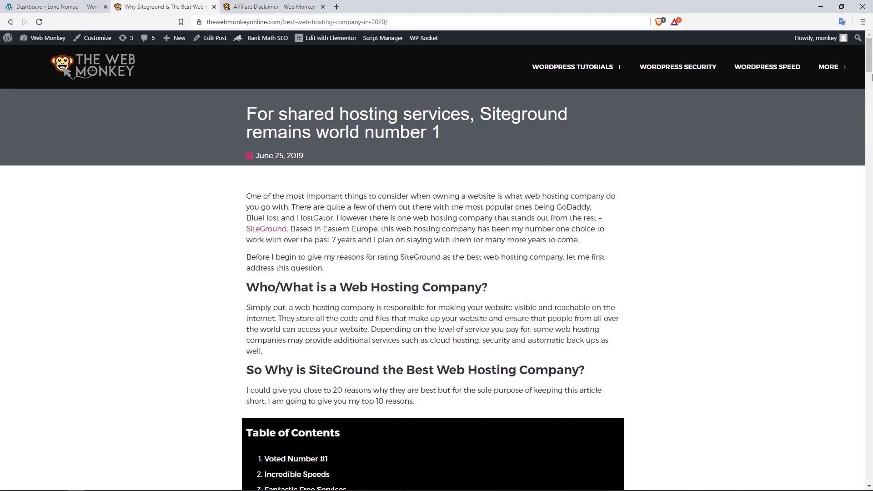
left_click_drag(868, 59, 859, 445)
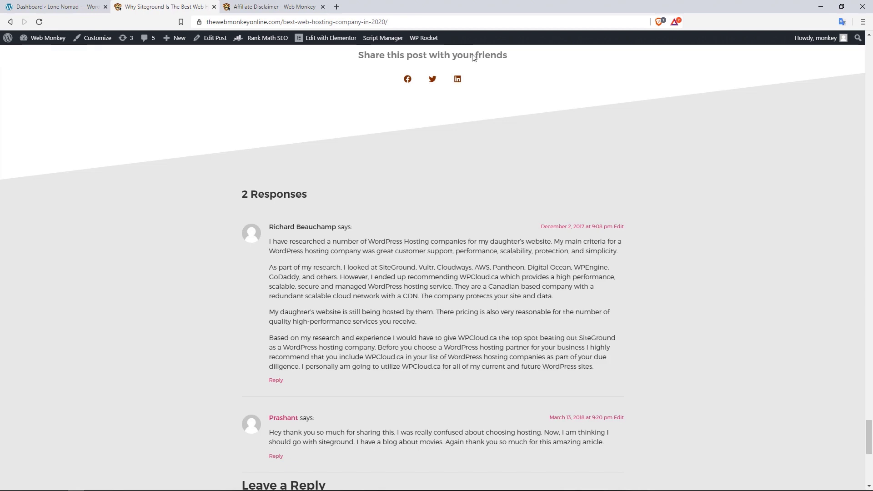
left_click(253, 6)
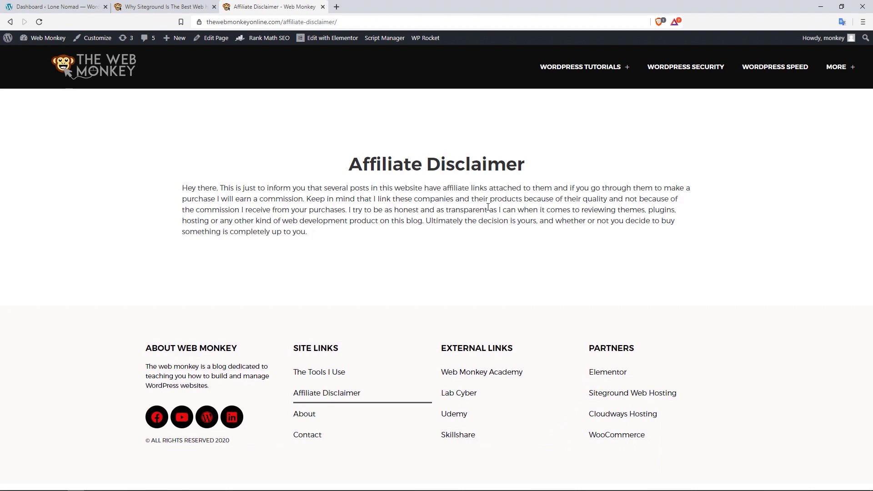
- Open the Contact page from the MORE menu in the site navigation
mouse_move(835, 72)
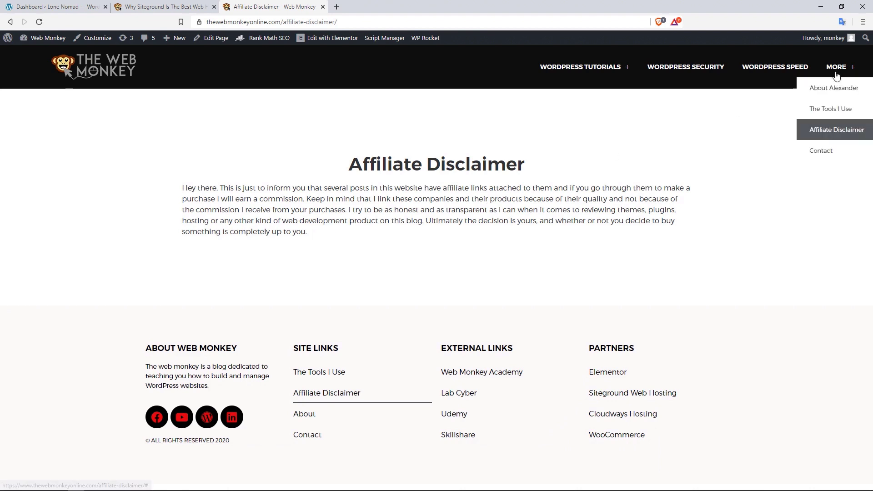
left_click(825, 151)
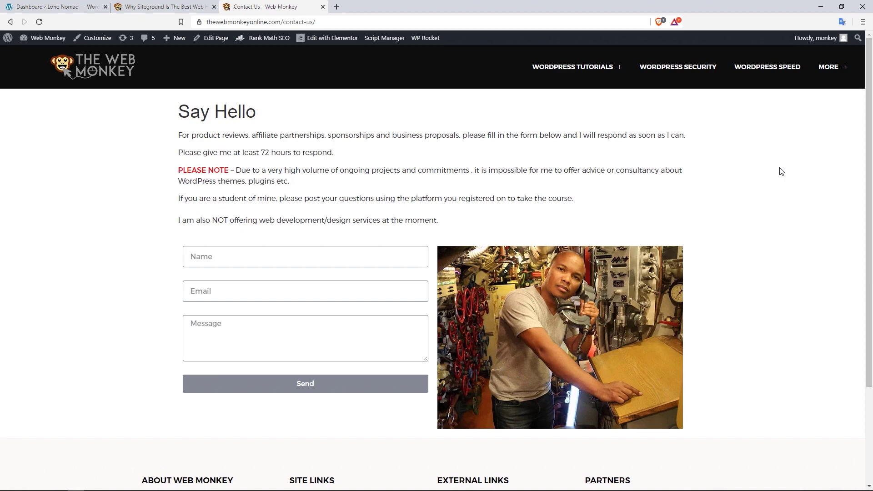
mouse_move(839, 74)
- Return to the Siteground article, scroll to its top, and follow the Web Monkey logo home
left_click(170, 2)
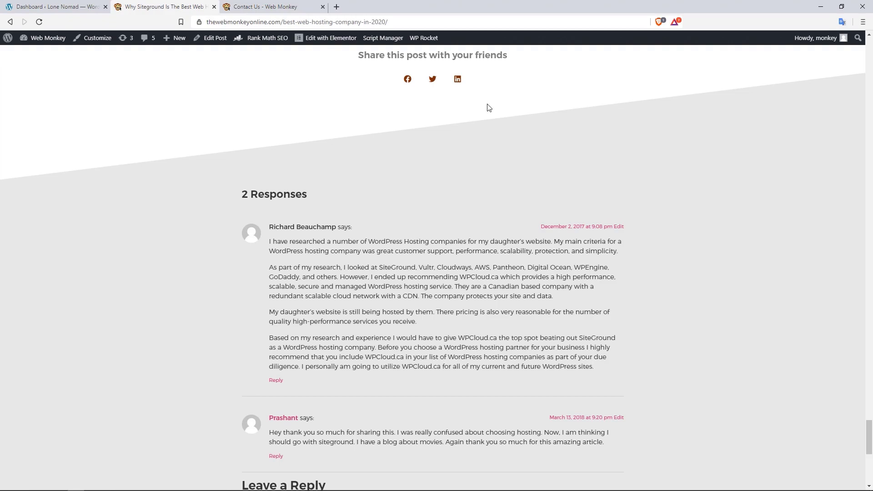
scroll(871, 202, "up", 20)
scroll(872, 206, "up", 20)
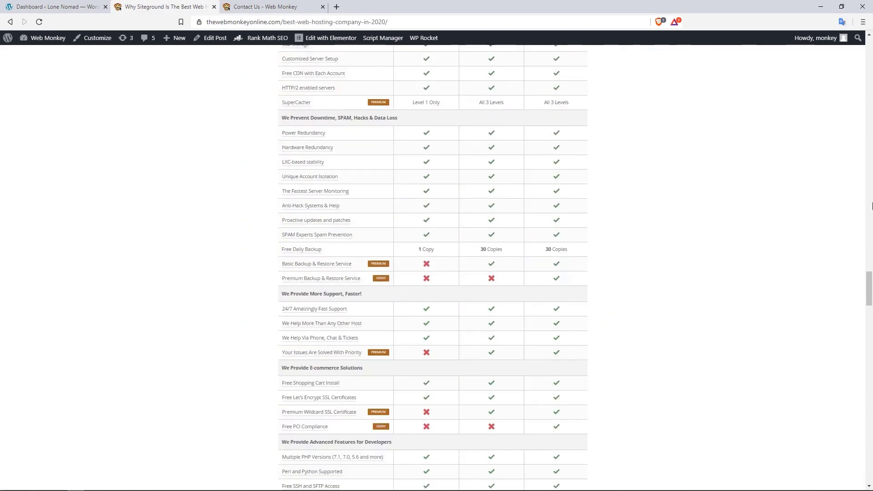
left_click_drag(871, 95, 871, 61)
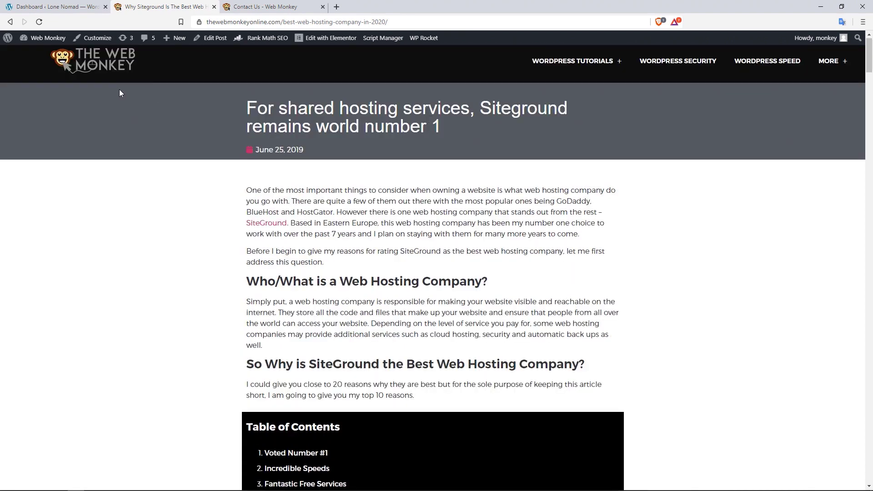
left_click(114, 56)
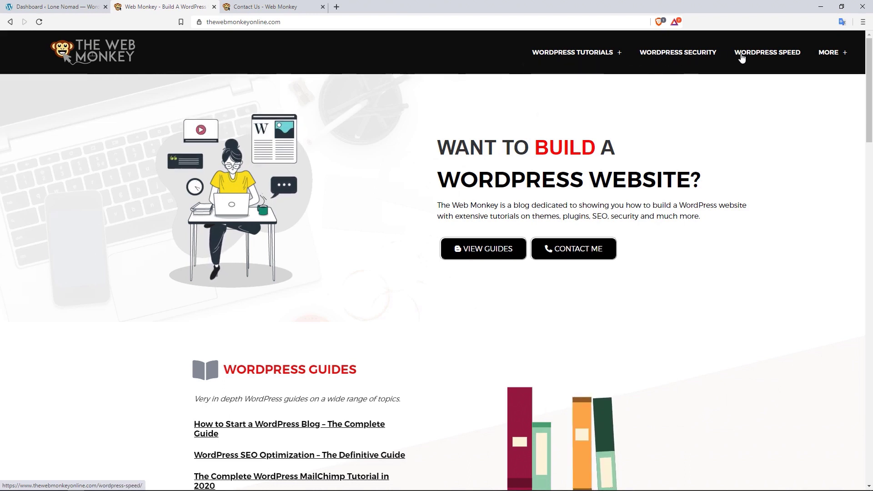
- Open the WordPress Security posts archive, then switch back to the Contact Us tab
left_click(680, 60)
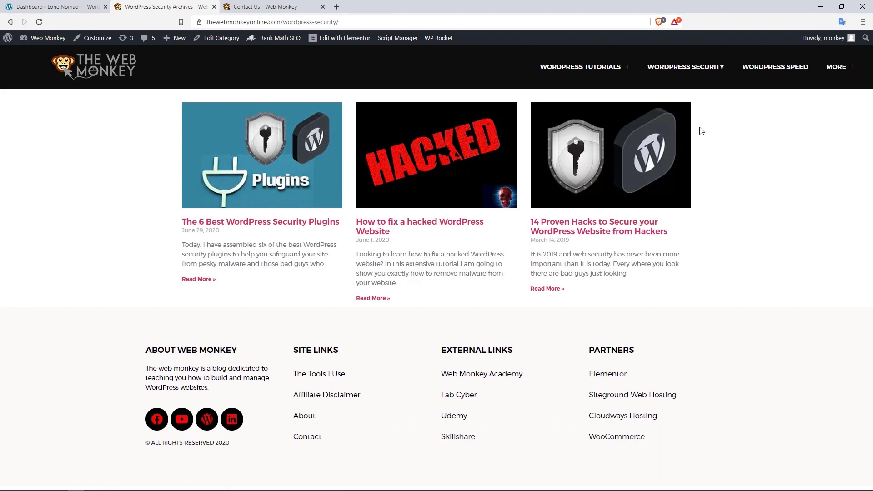
left_click(292, 5)
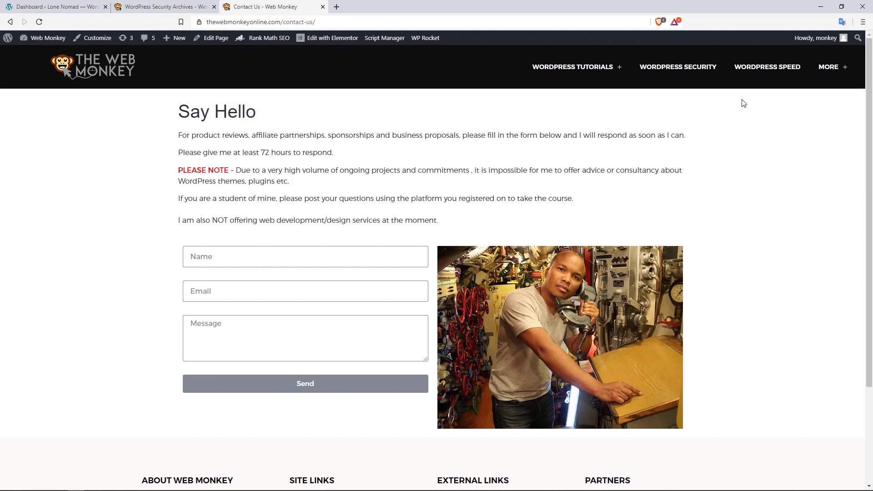
- Switch to the WordPress Security archive tab before heading back to the Lone Nomad dashboard
mouse_move(828, 67)
left_click(134, 3)
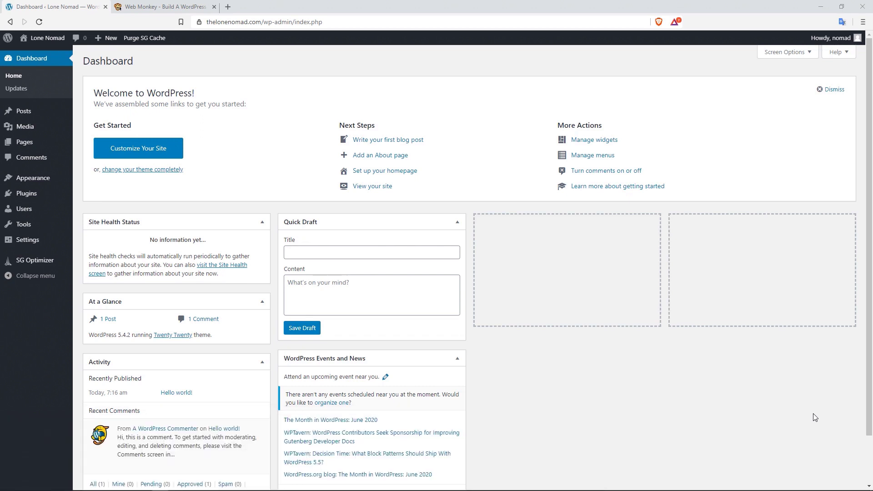
- Add a new page titled About, starting 'The Lone Nomad is a blog about travelling around the wolld' plus a welcome line with the author's name
mouse_move(41, 146)
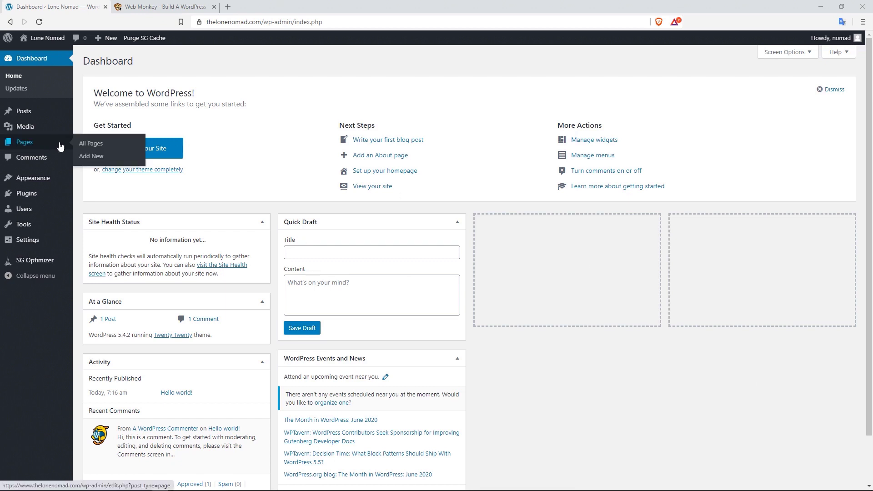
left_click(105, 160)
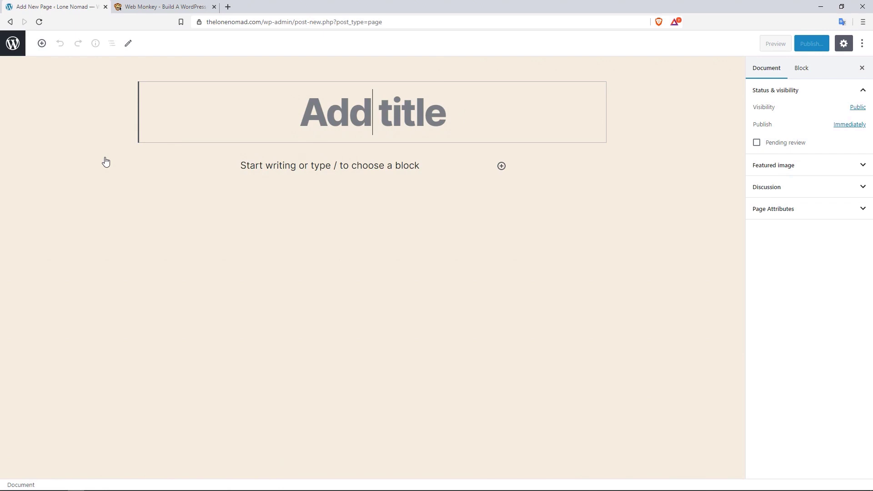
type("About")
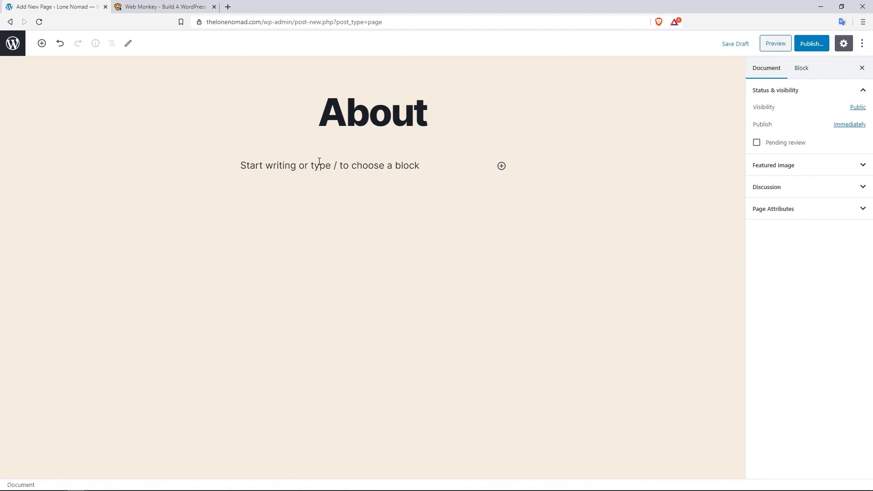
left_click(333, 168)
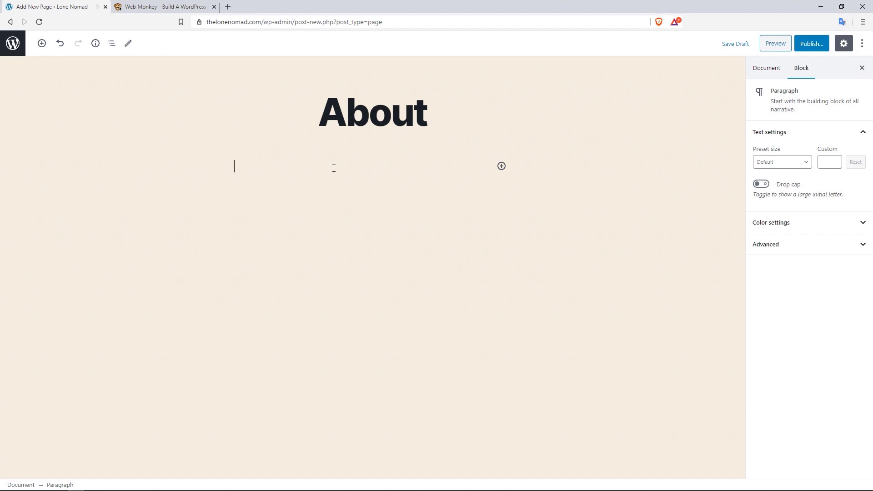
type("The Lone Nomad is a bl")
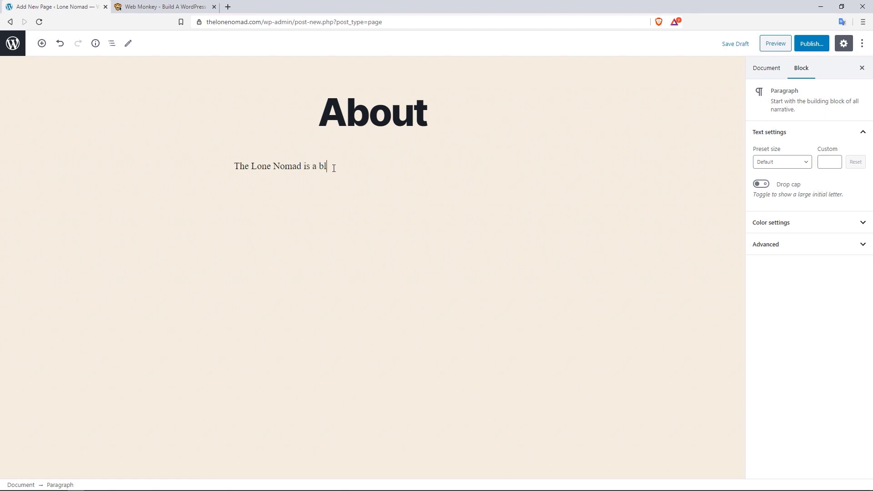
type("og about travelling around the wol")
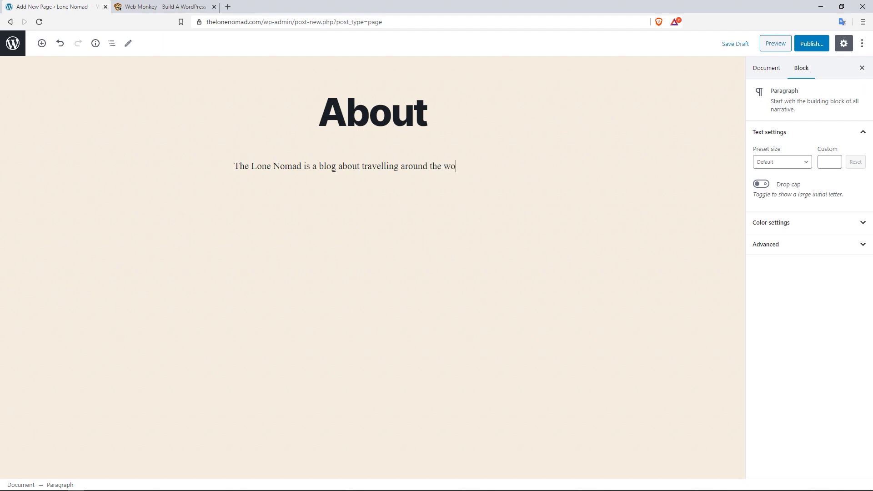
type("ld. Welcome my name is Alex")
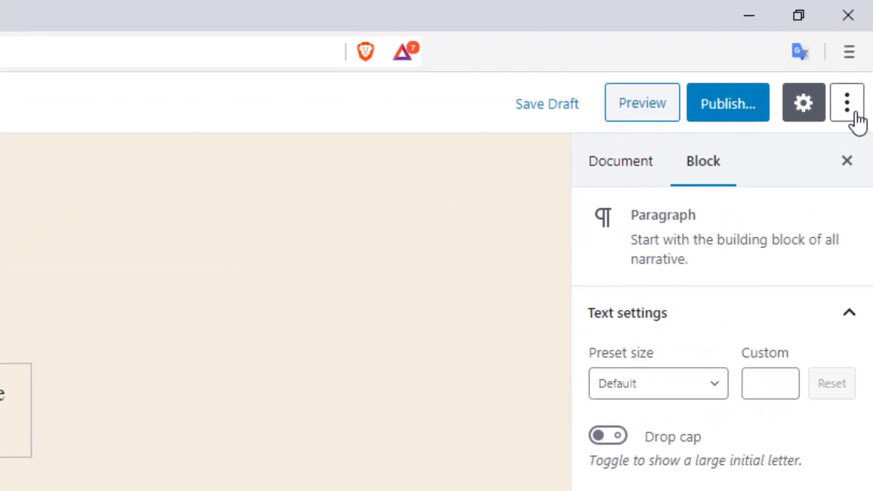
- Turn off fullscreen editing and pin the block tools to the top toolbar
left_click(848, 105)
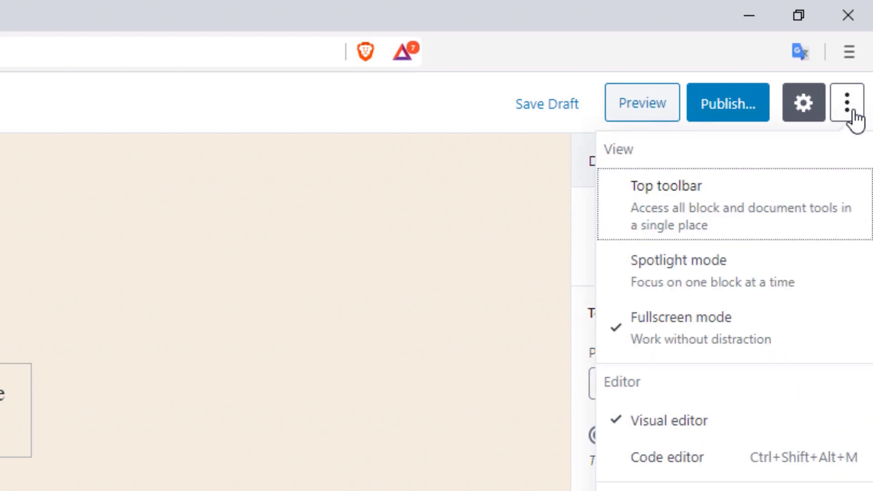
left_click(693, 325)
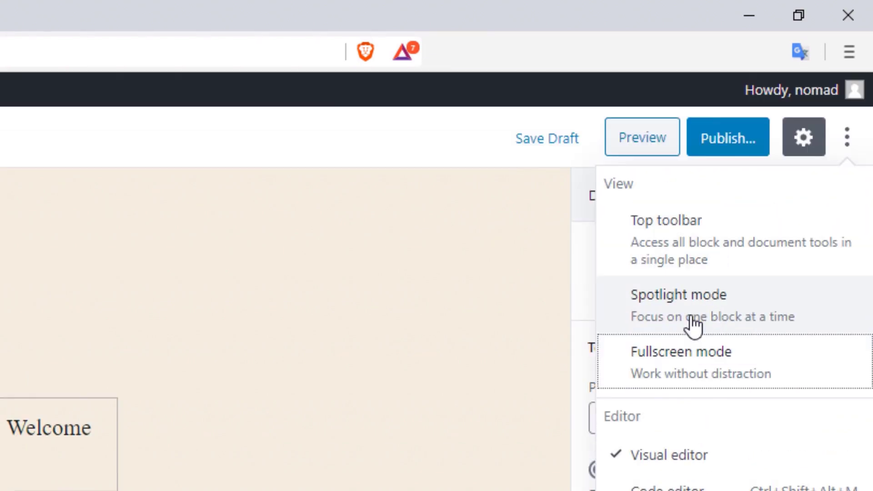
left_click(678, 244)
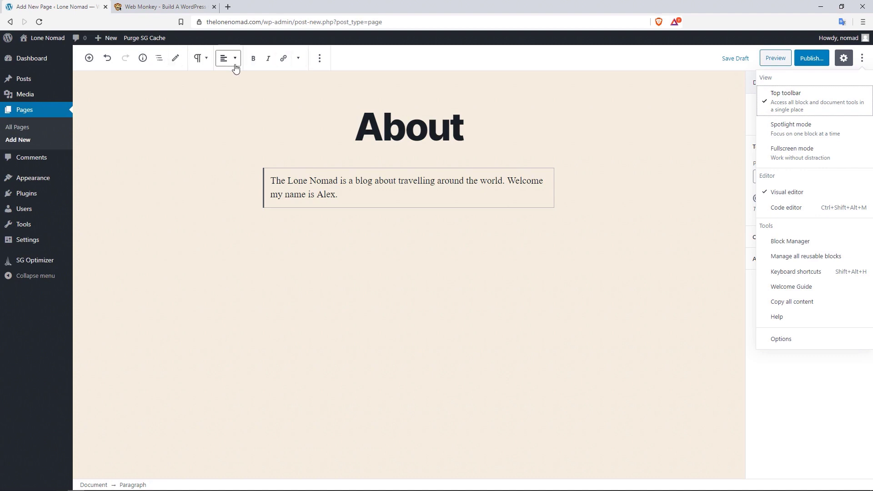
left_click(346, 194)
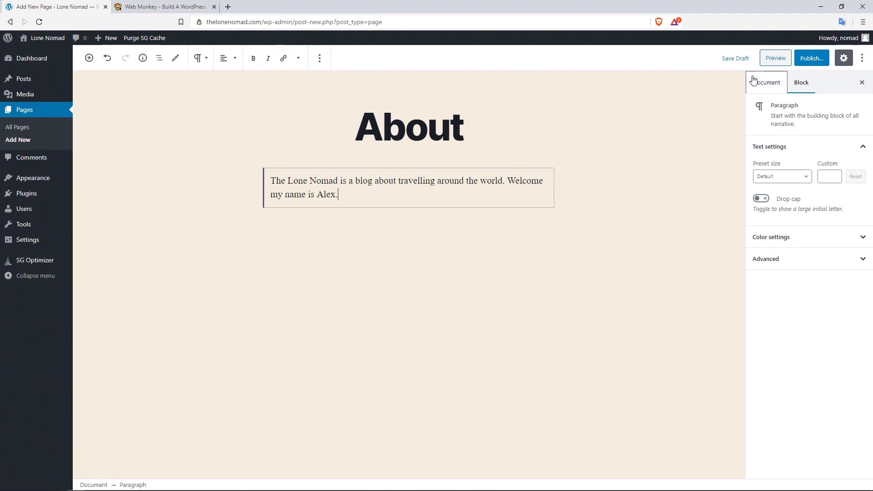
- Leave spotlight mode off and Top toolbar on, then preview the About page and close the preview
left_click(861, 58)
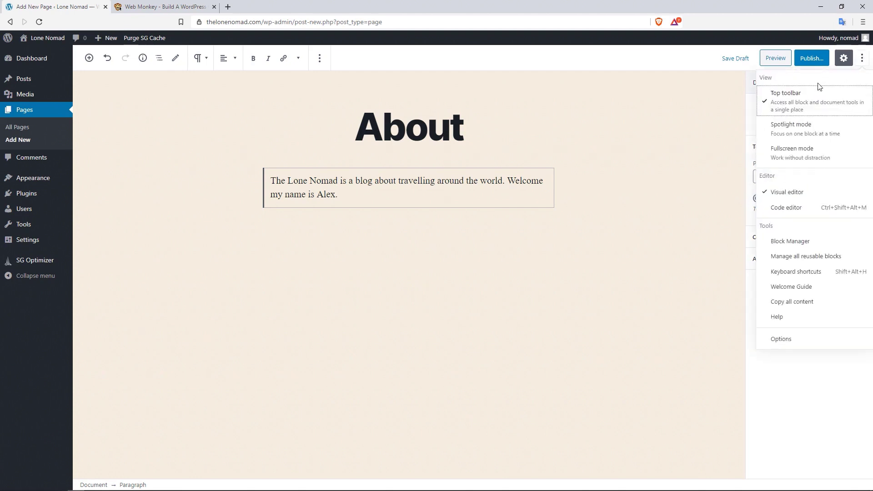
left_click(791, 101)
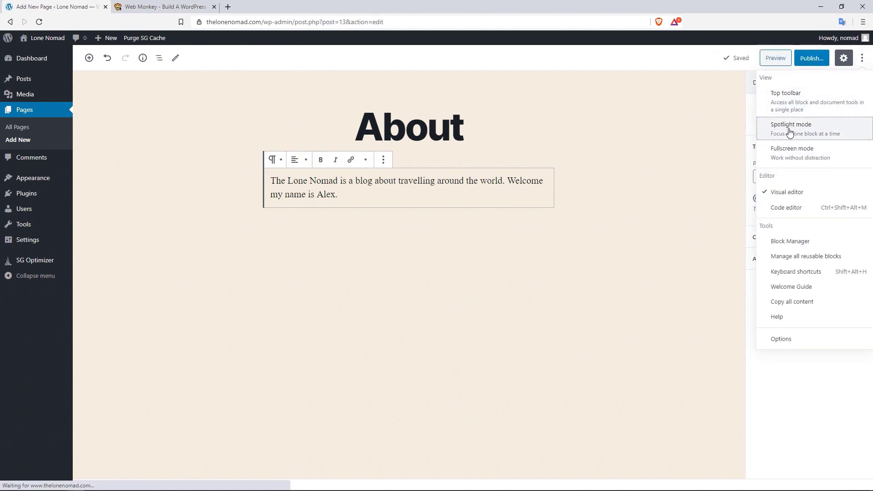
left_click(789, 132)
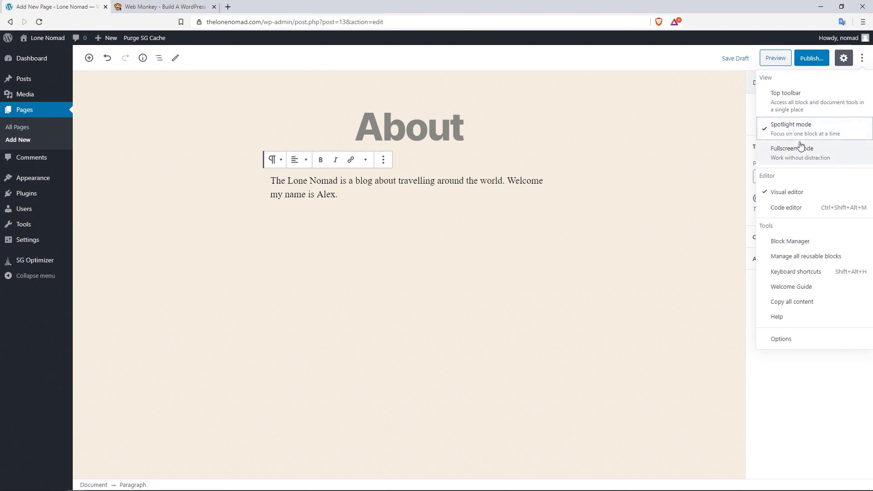
left_click(791, 131)
left_click(800, 105)
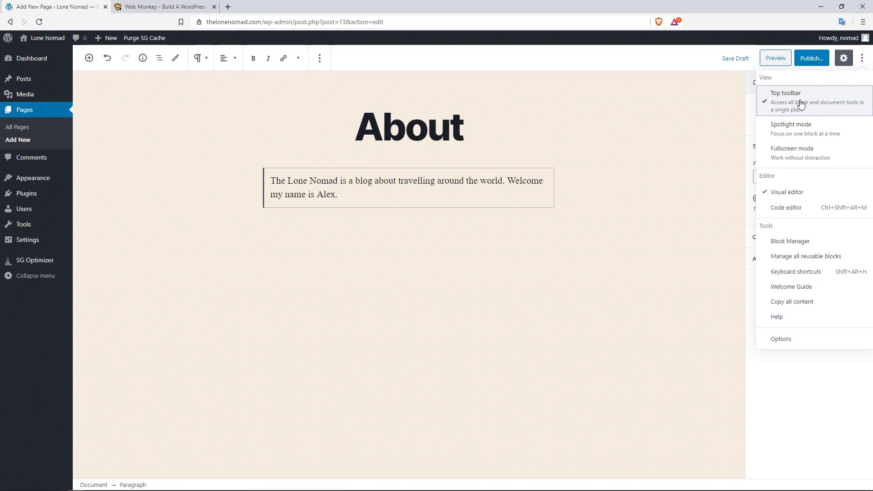
left_click(709, 152)
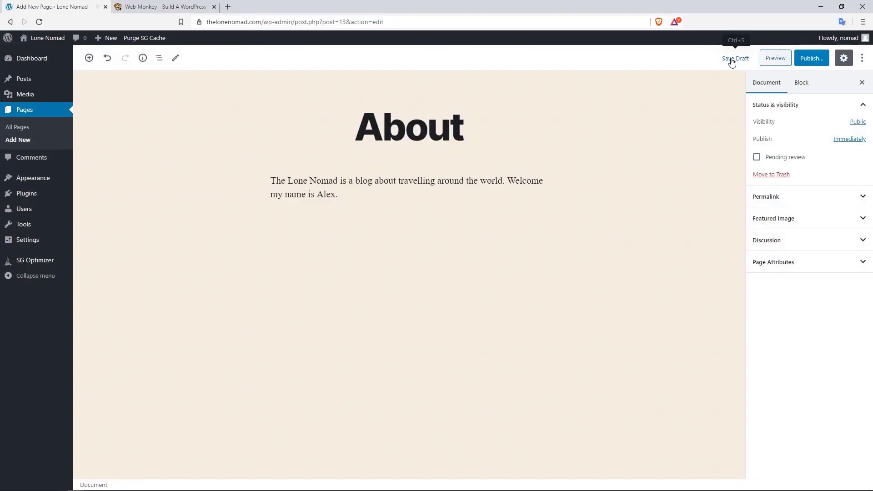
left_click(775, 58)
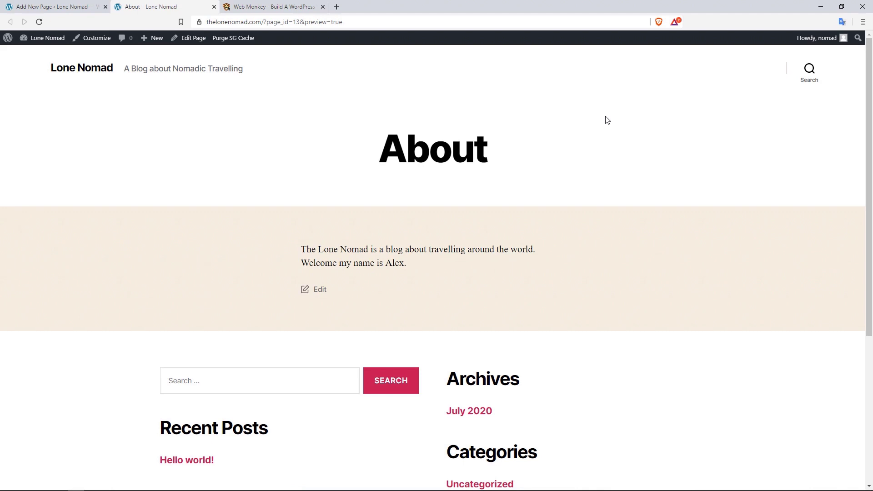
left_click(214, 6)
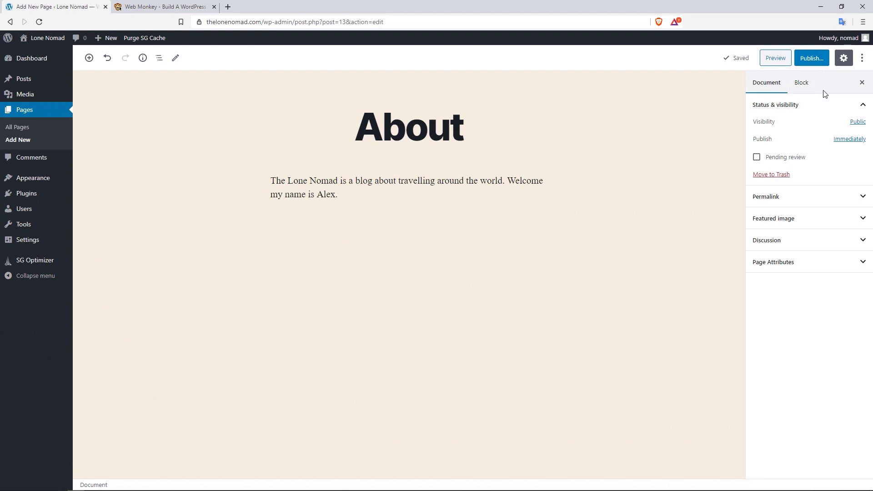
- Hide and reshow the settings sidebar, then move it from Document to Block settings
left_click(767, 92)
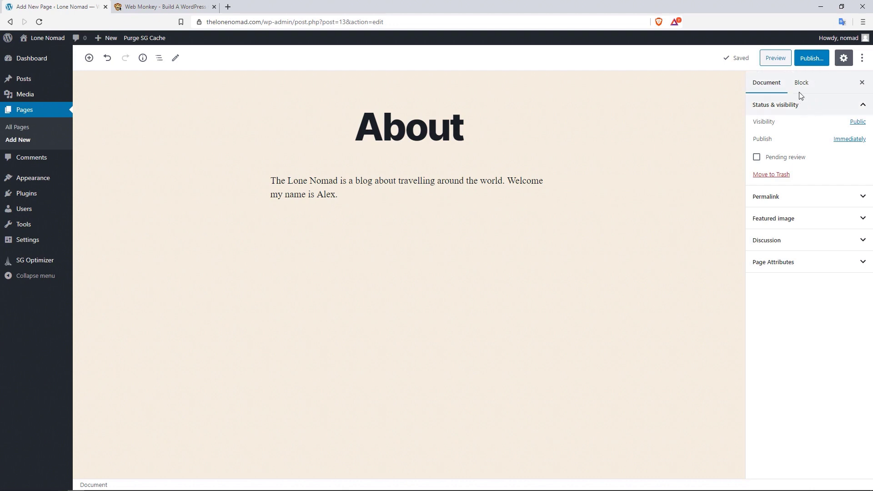
left_click(843, 58)
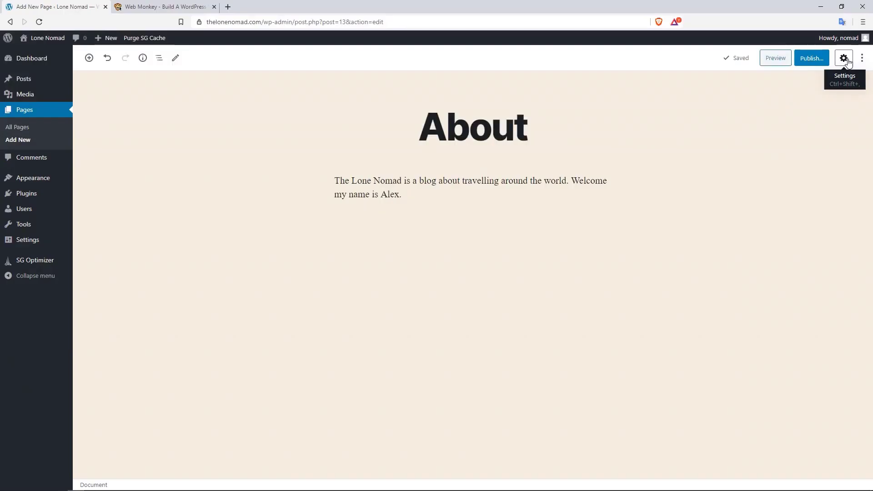
left_click(844, 58)
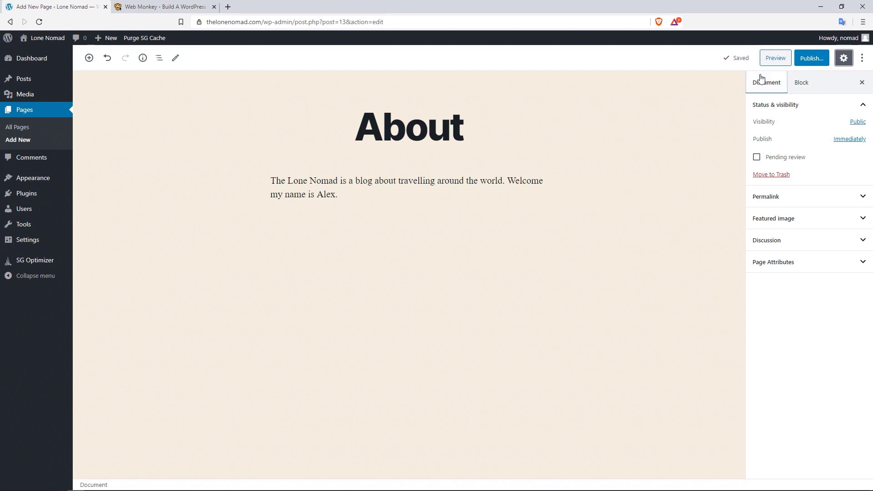
left_click(801, 83)
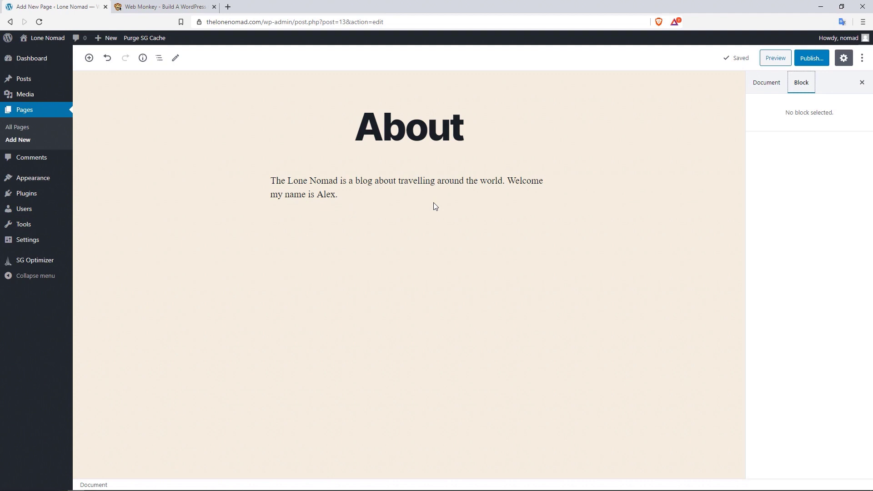
- Select the About intro paragraph so the sidebar lists its Paragraph typography and colour settings
left_click(379, 184)
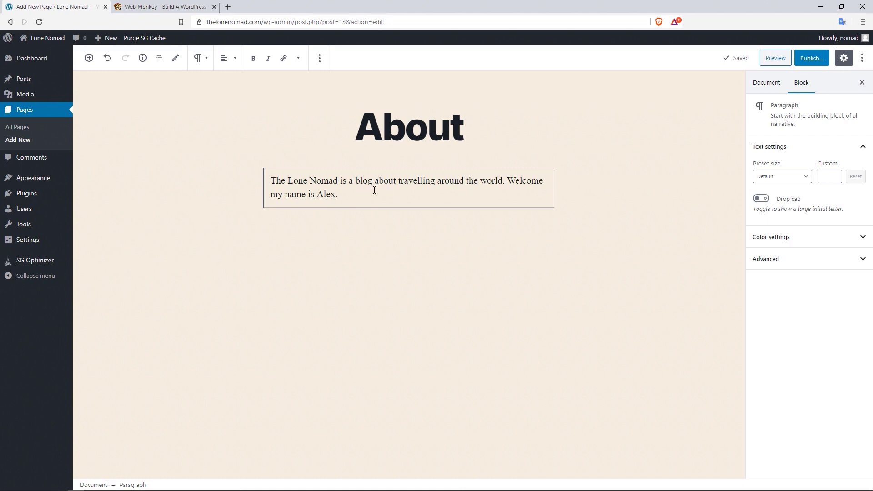
left_click_drag(352, 196, 282, 177)
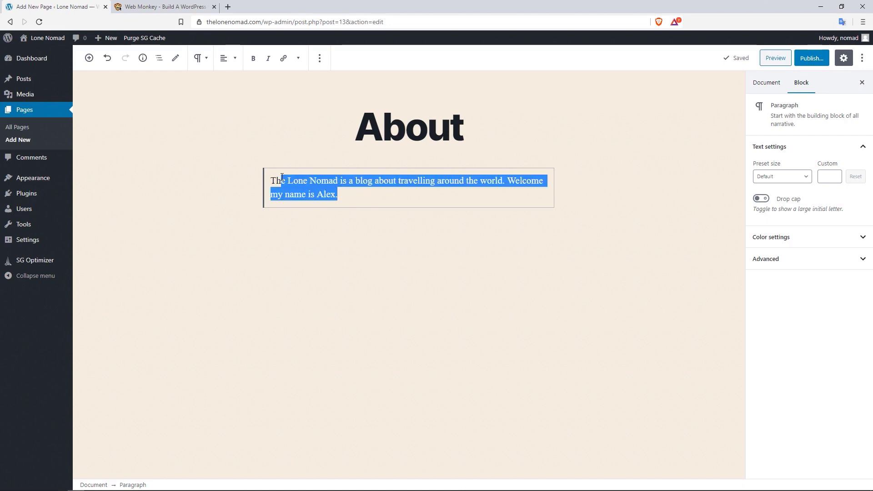
left_click(353, 194)
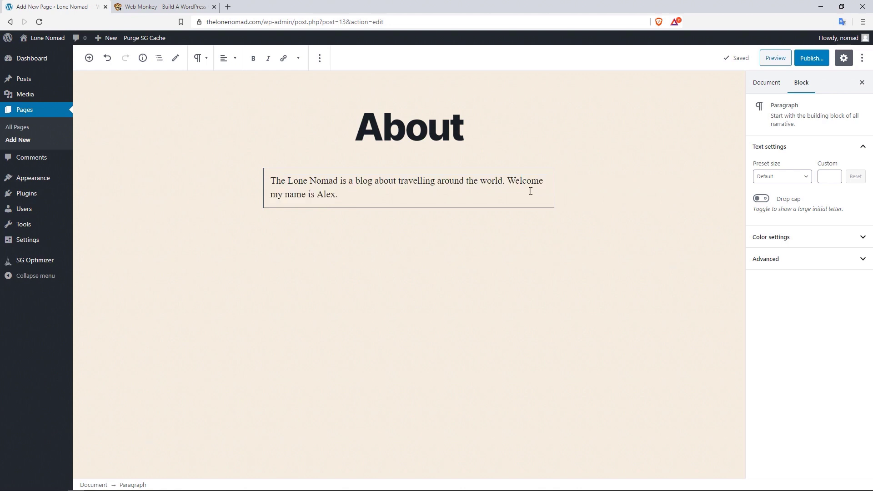
left_click(579, 167)
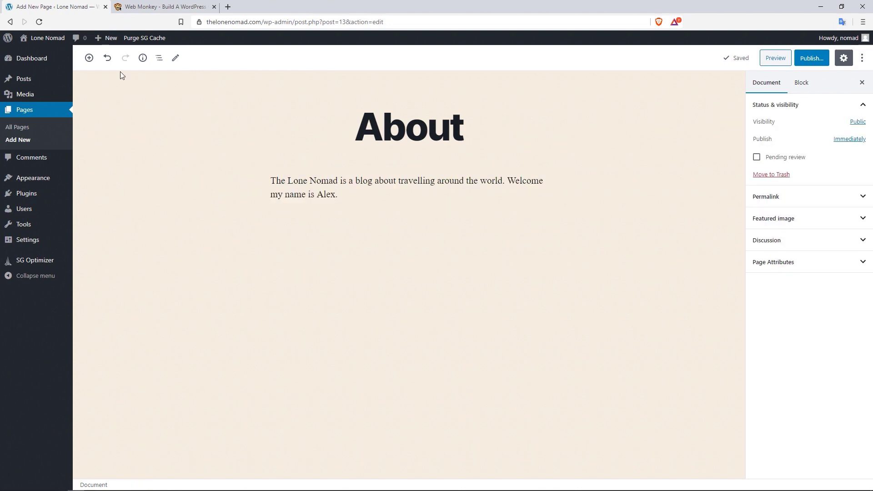
left_click(91, 60)
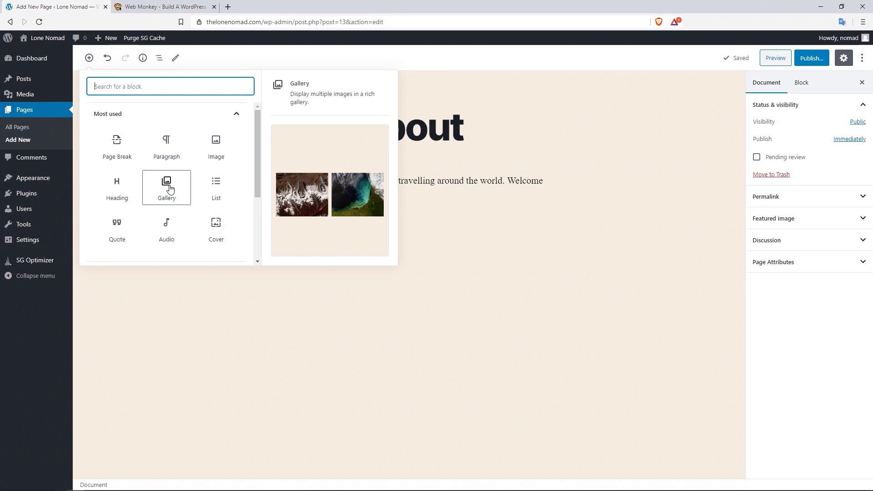
left_click(806, 86)
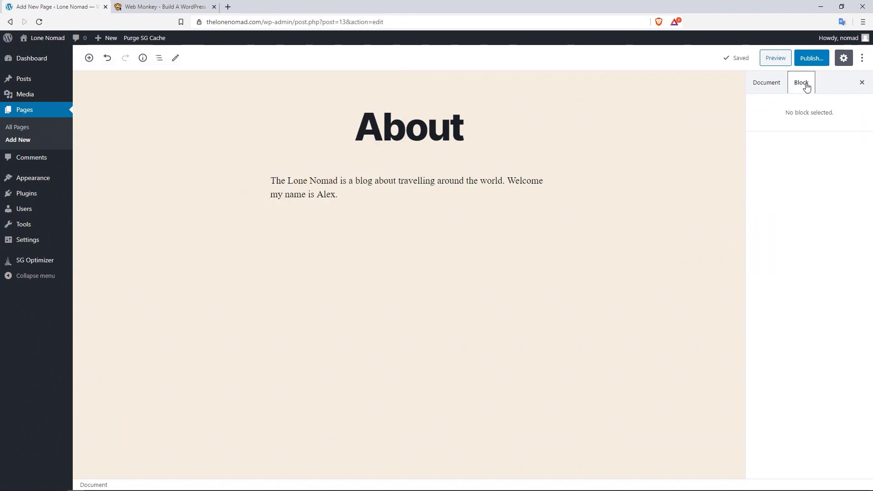
left_click(516, 189)
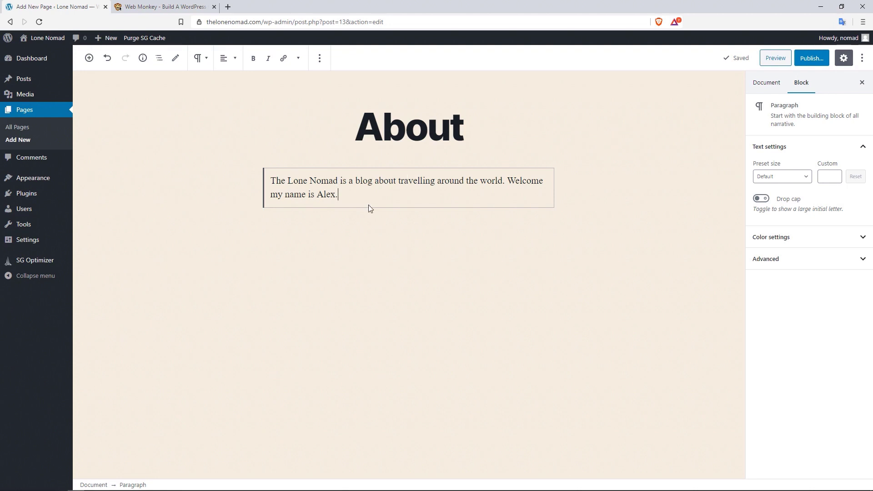
left_click(801, 177)
left_click(775, 260)
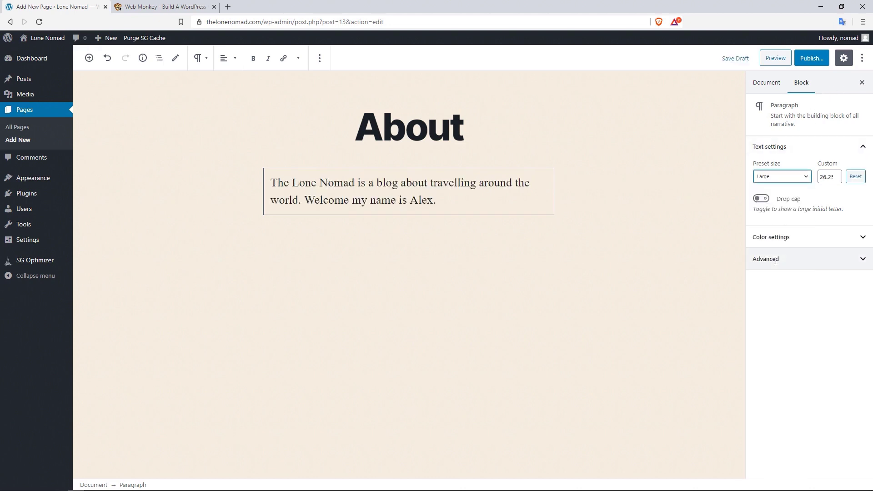
left_click(836, 175)
left_click(836, 175)
left_click(836, 175)
left_click(836, 174)
left_click(836, 174)
left_click(836, 174)
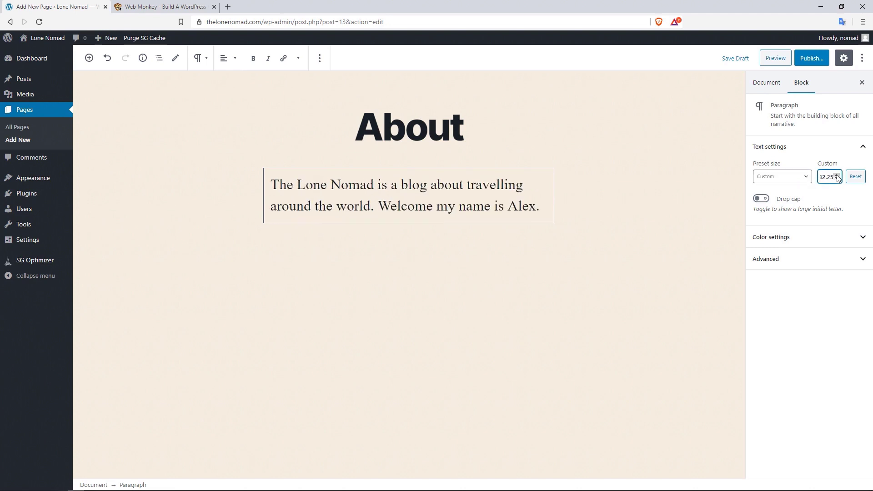
left_click(822, 239)
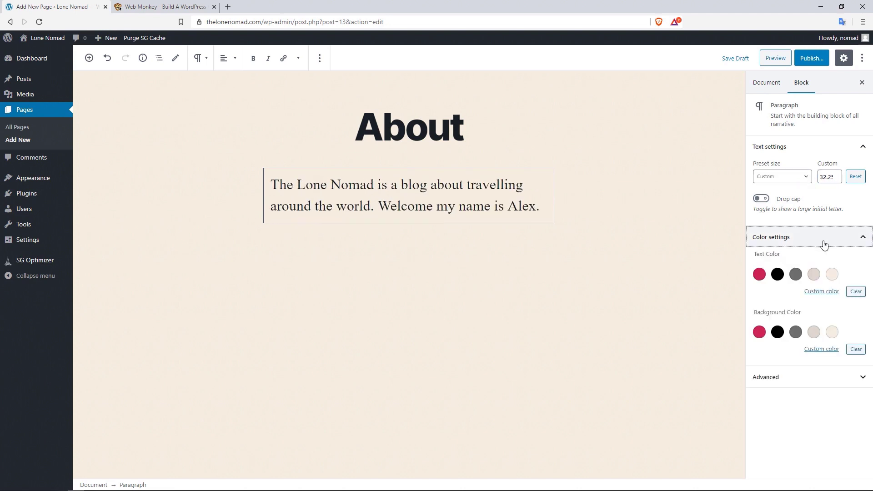
left_click(763, 277)
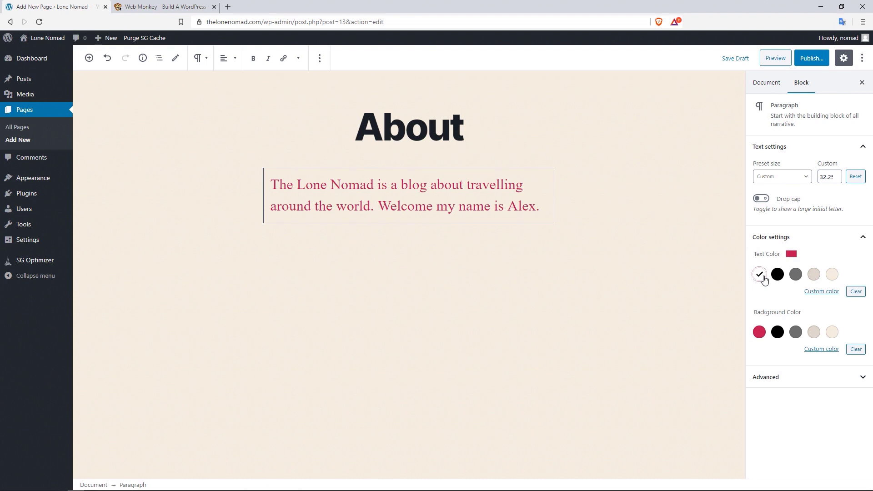
left_click(797, 332)
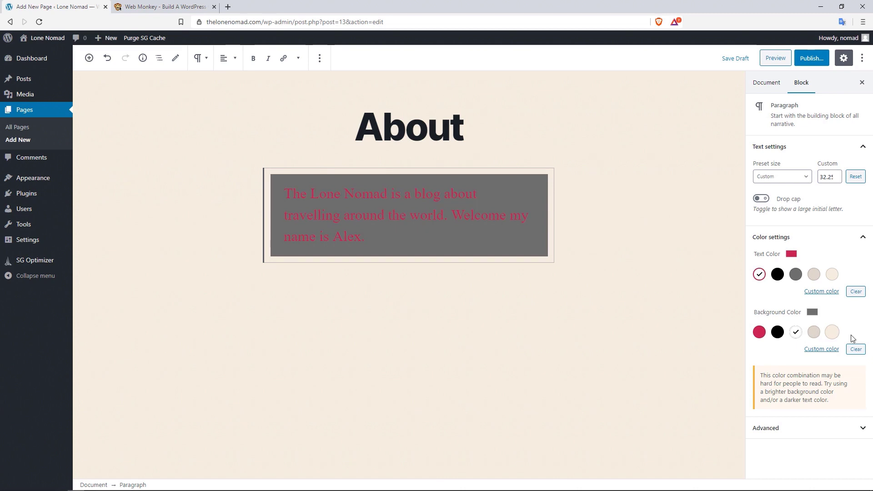
left_click(856, 349)
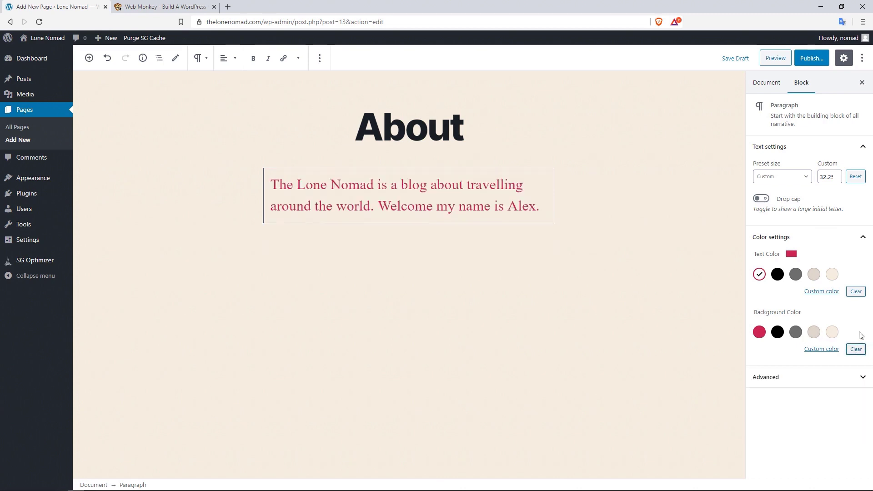
left_click(856, 294)
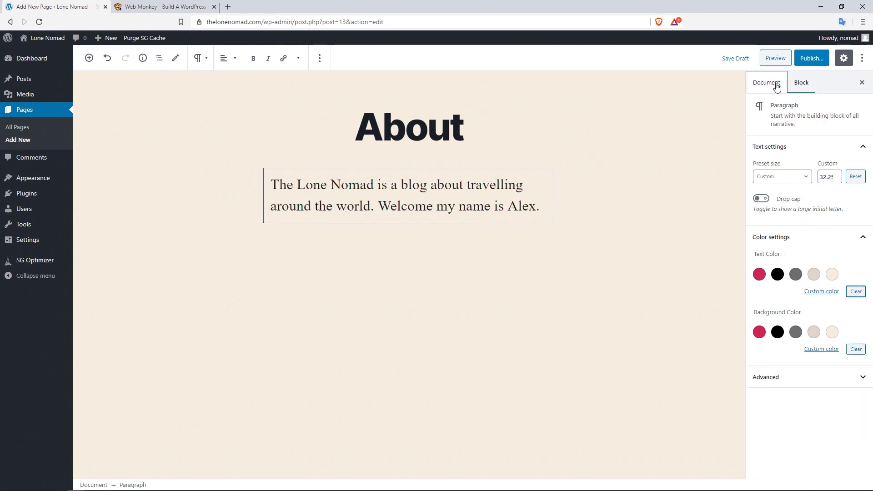
left_click(855, 178)
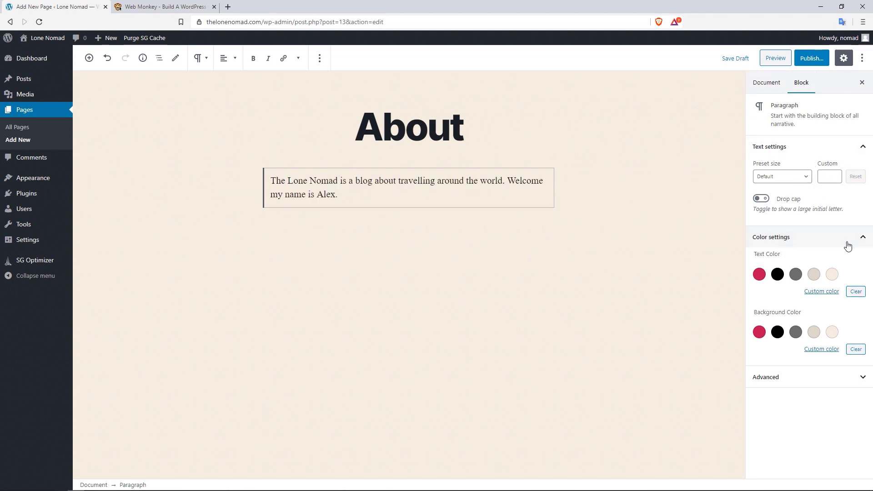
- Try password protection in the About page's Visibility options, then settle on Public
left_click(767, 86)
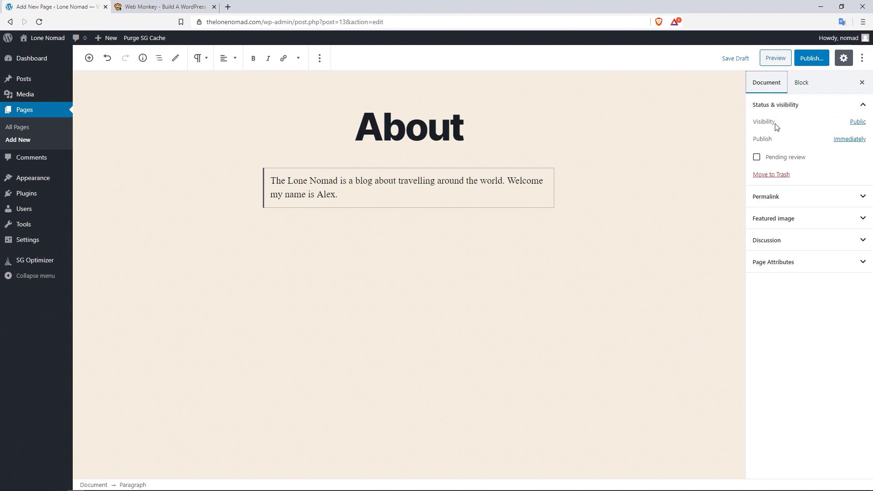
left_click(856, 123)
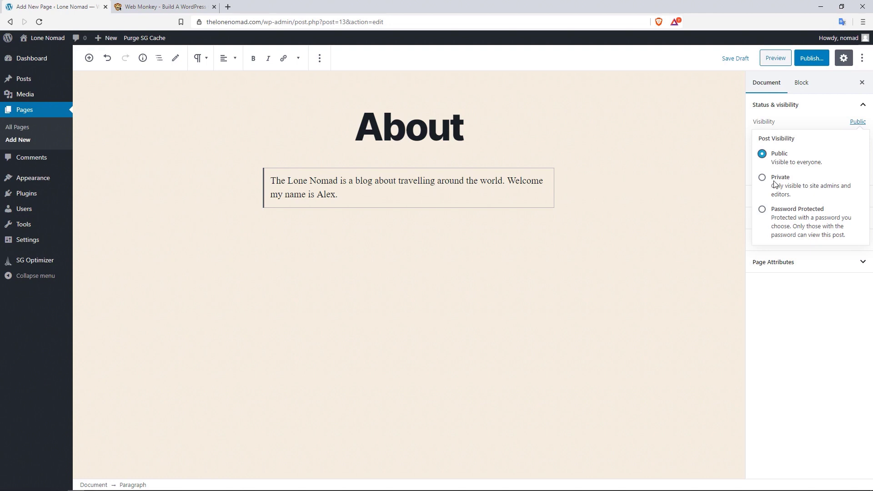
left_click(763, 210)
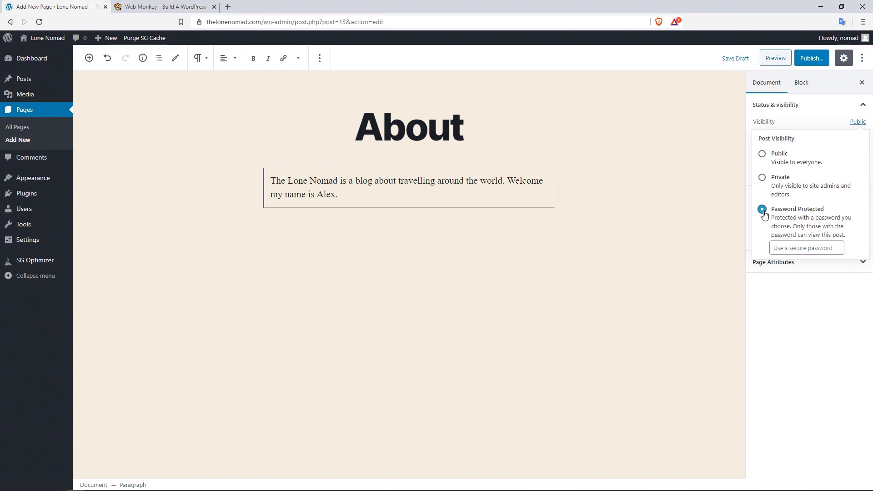
left_click(792, 246)
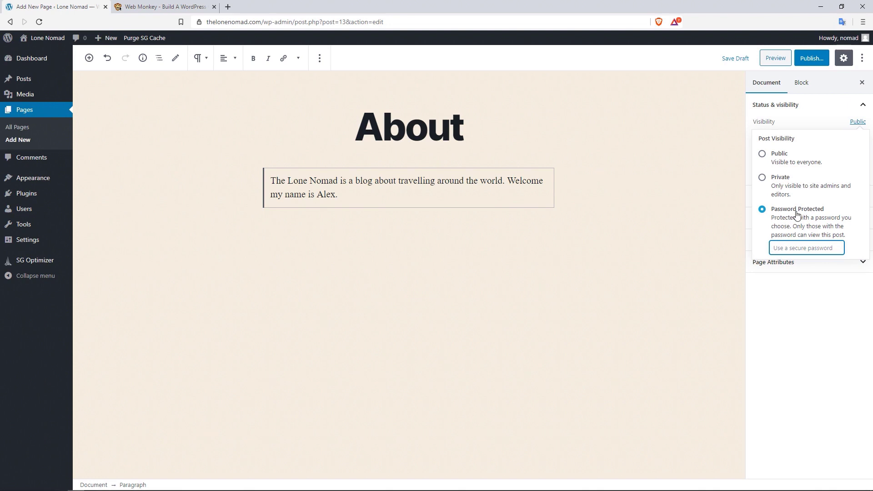
left_click(779, 154)
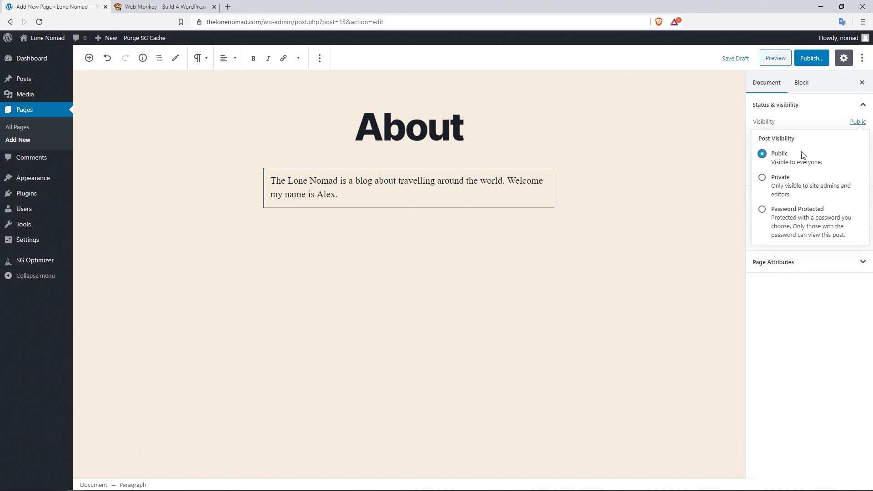
left_click(857, 122)
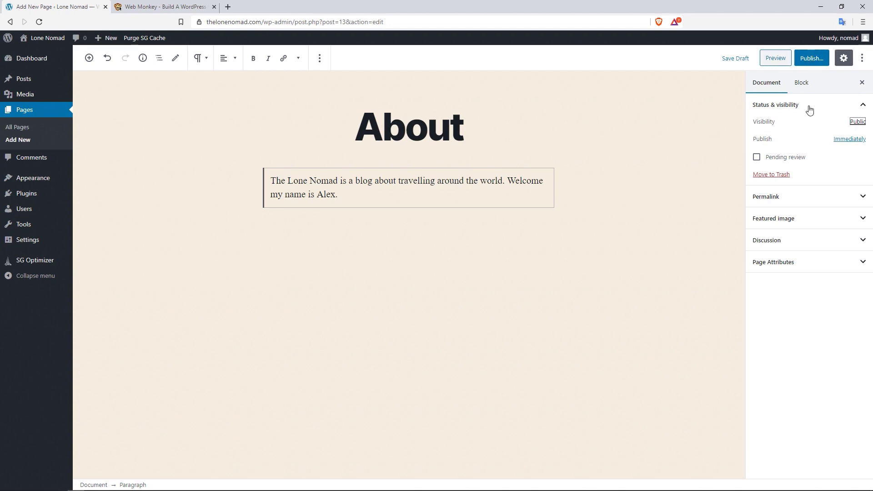
- Check the Immediately publish date and toggle Pending review on and off, leaving both unchanged
left_click(843, 140)
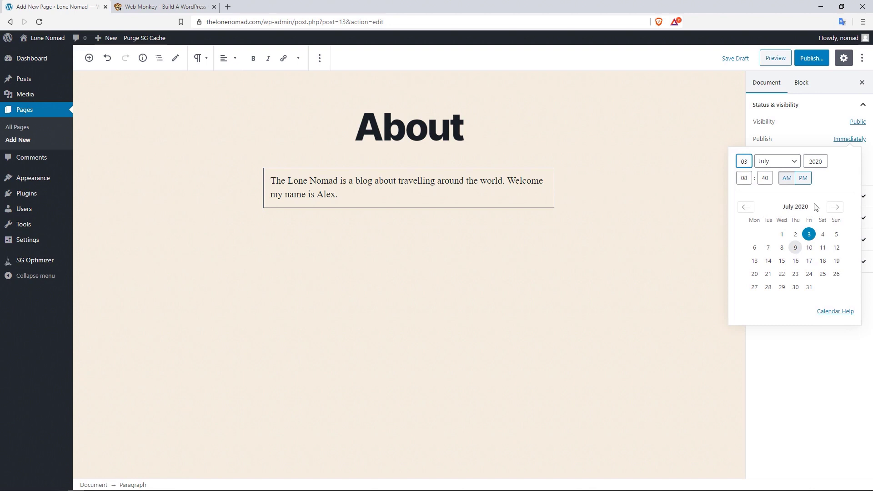
left_click(836, 140)
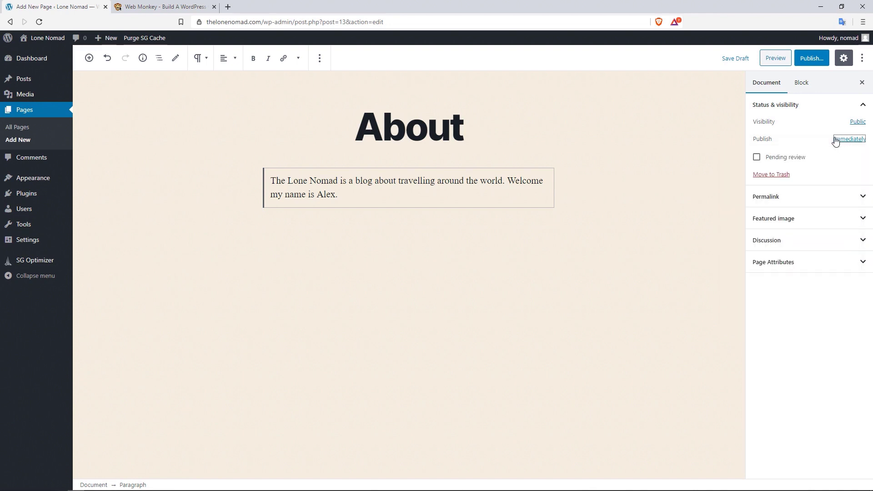
left_click(772, 160)
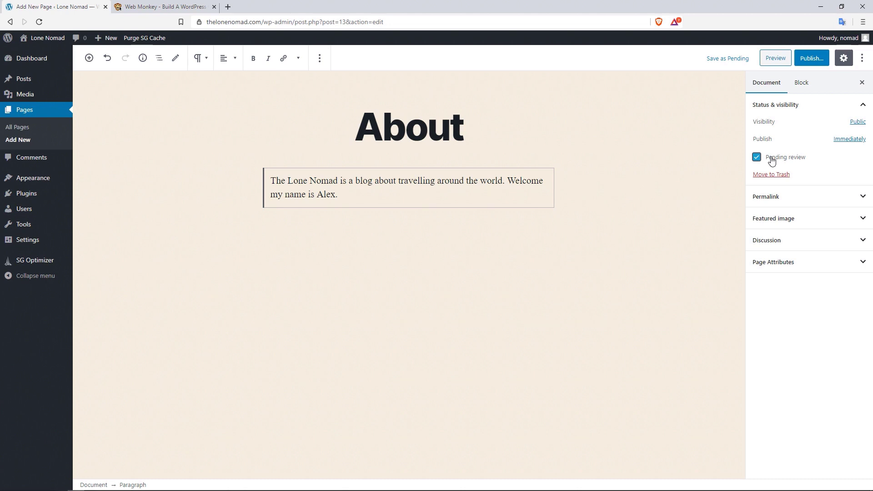
left_click(771, 160)
- Expand and collapse the Permalink settings, then switch to the Web Monkey tab
left_click(816, 196)
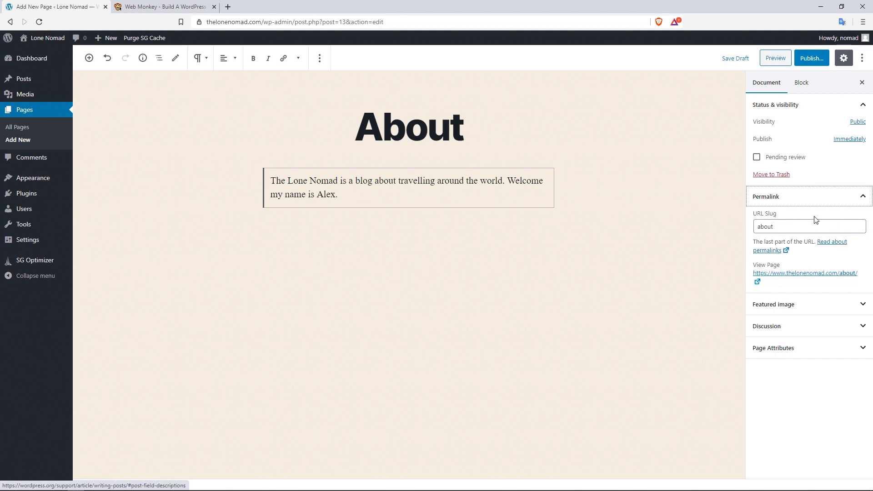
left_click(859, 197)
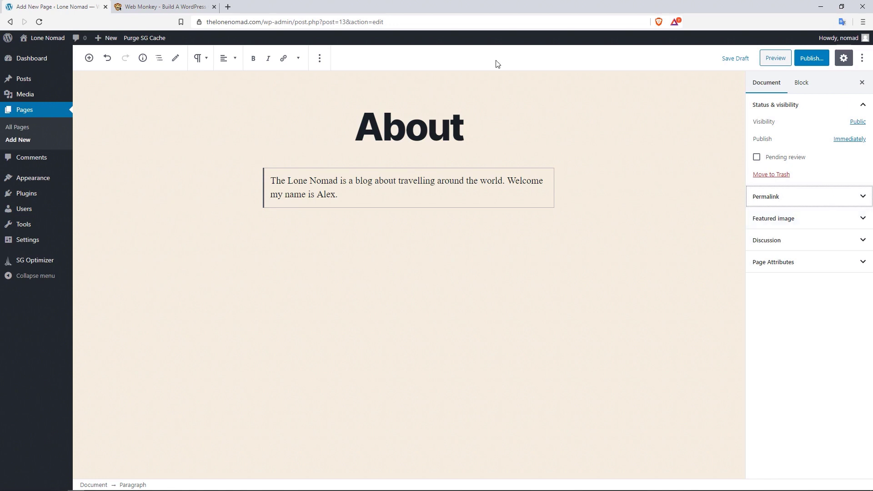
left_click(165, 6)
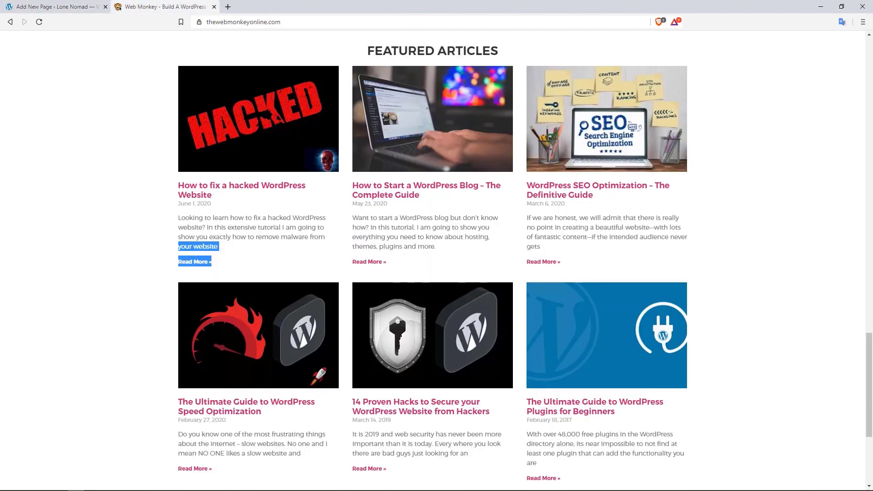
- Return to the 'Add New Page ‹ Lone Nomad' tab with the About page editor
scroll(771, 275, "up", 1)
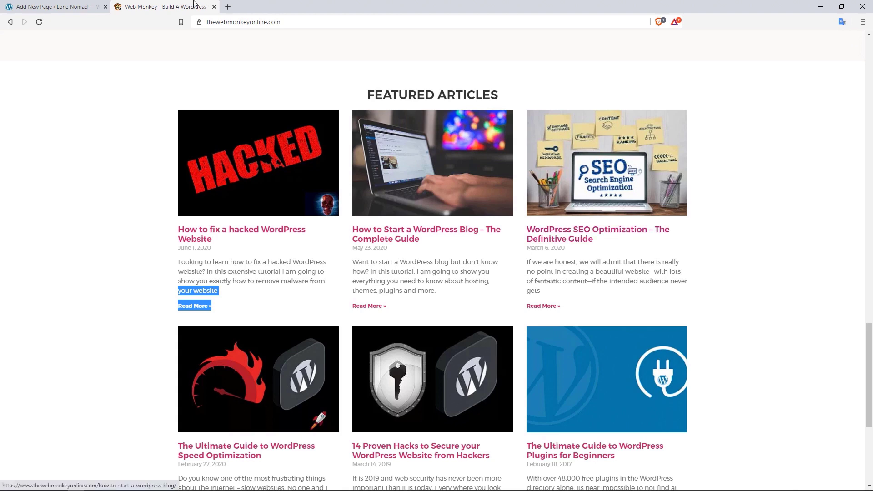
left_click(50, 5)
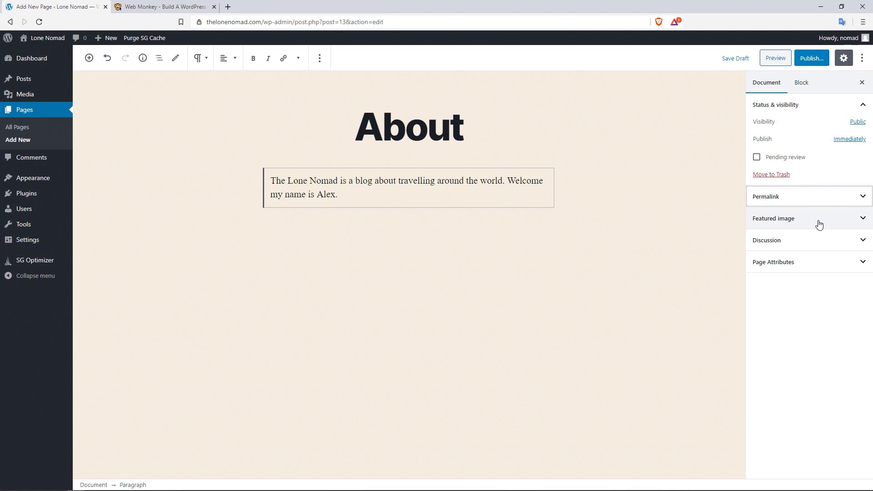
- Expand and collapse the Discussion and Page Attributes panels, then show the paragraph's Block settings
left_click(823, 246)
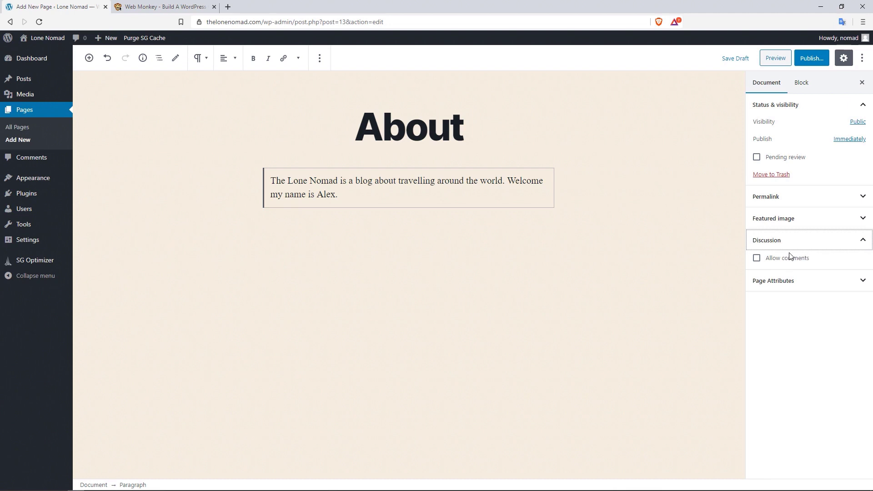
left_click(811, 246)
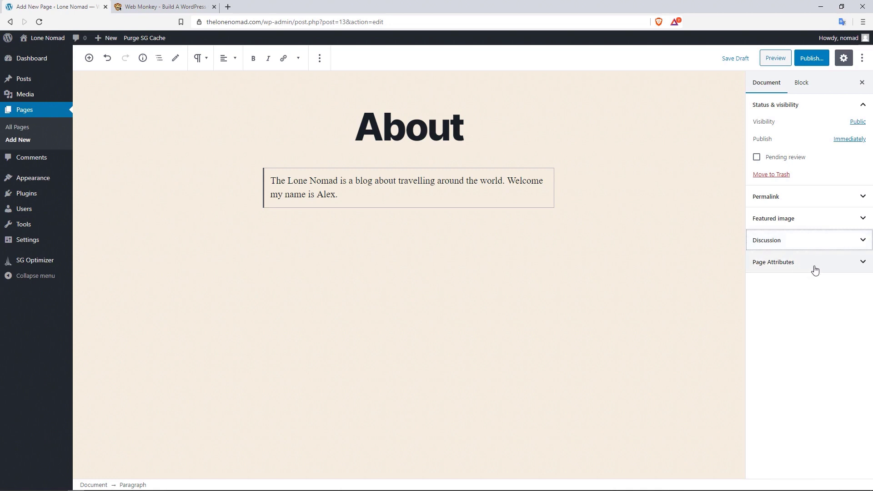
left_click(814, 268)
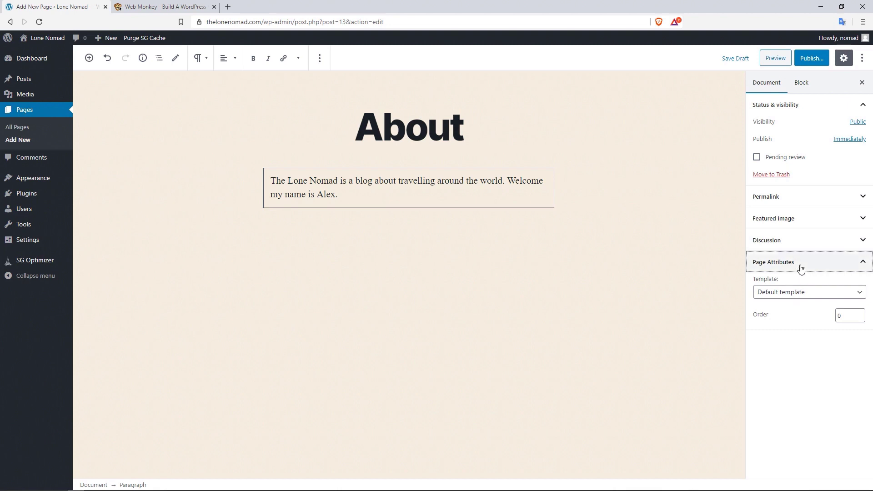
left_click(748, 268)
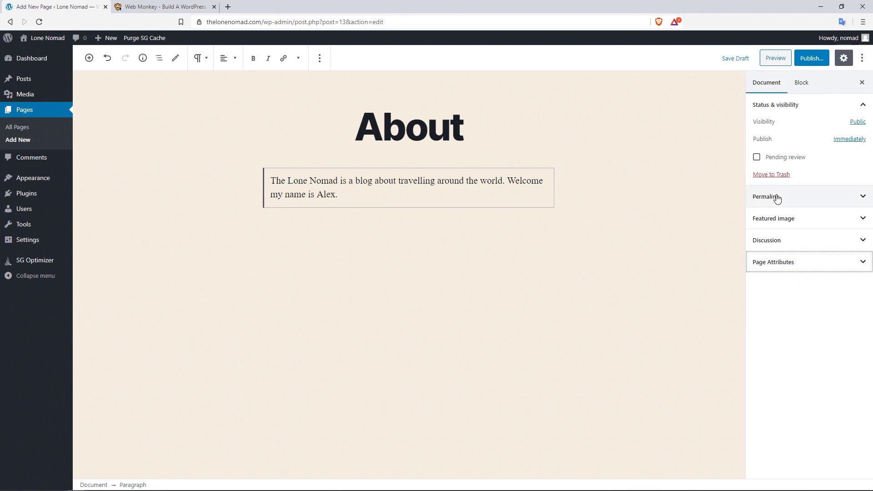
left_click(801, 86)
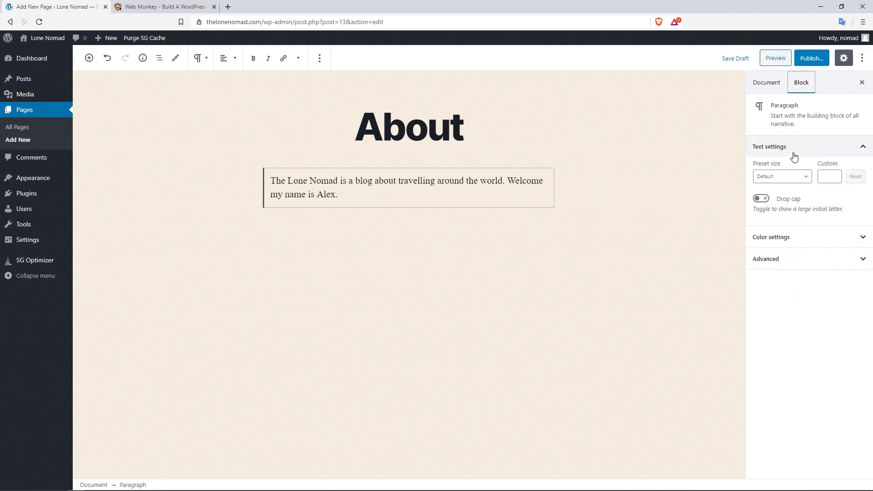
- Switch the About page to the Code editor, then back to the Visual editor
left_click(861, 59)
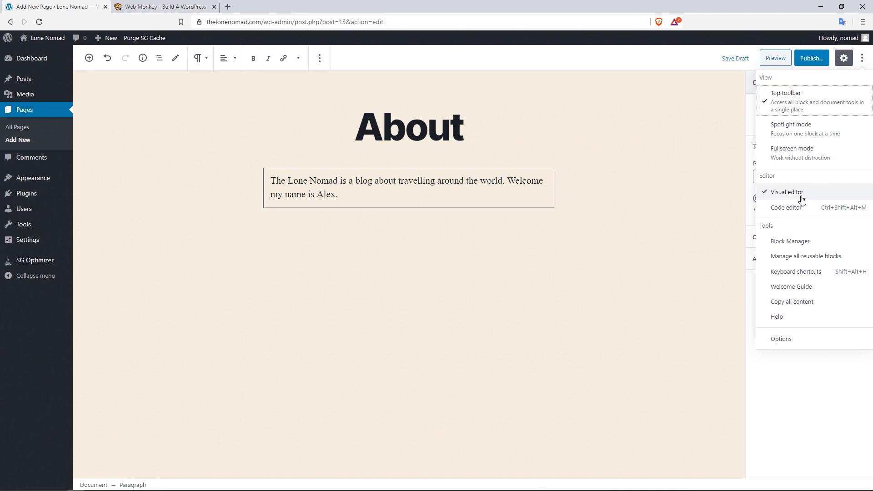
left_click(791, 208)
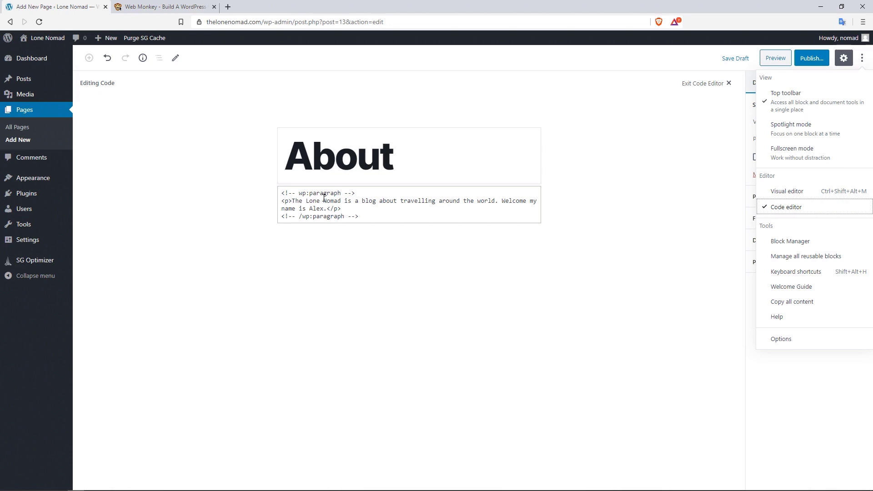
left_click(793, 192)
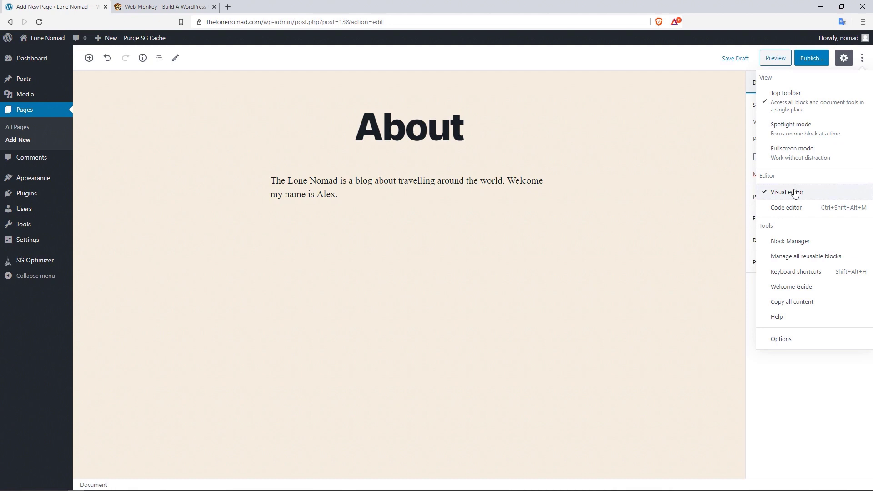
- In the Block Manager's Formatting category, disable the Verse and Preformatted blocks
left_click(795, 244)
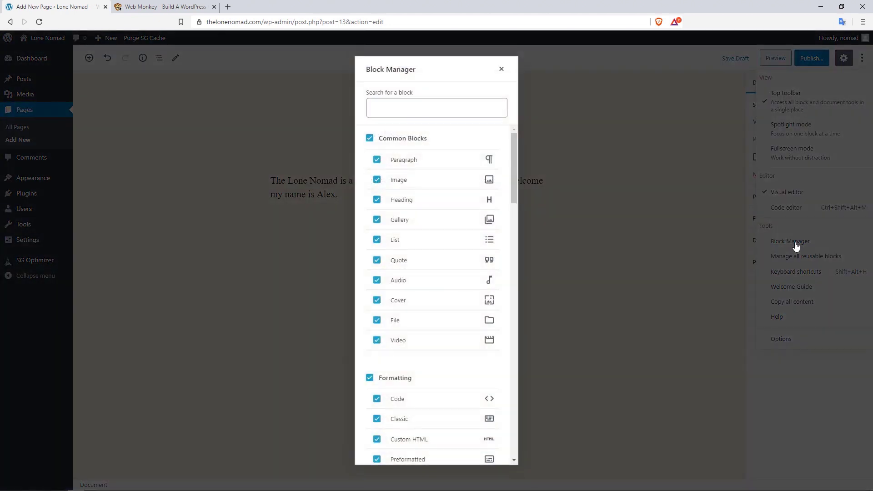
mouse_move(513, 139)
left_mouse_down()
mouse_move(515, 222)
mouse_move(513, 136)
left_mouse_up()
left_click_drag(514, 144, 514, 178)
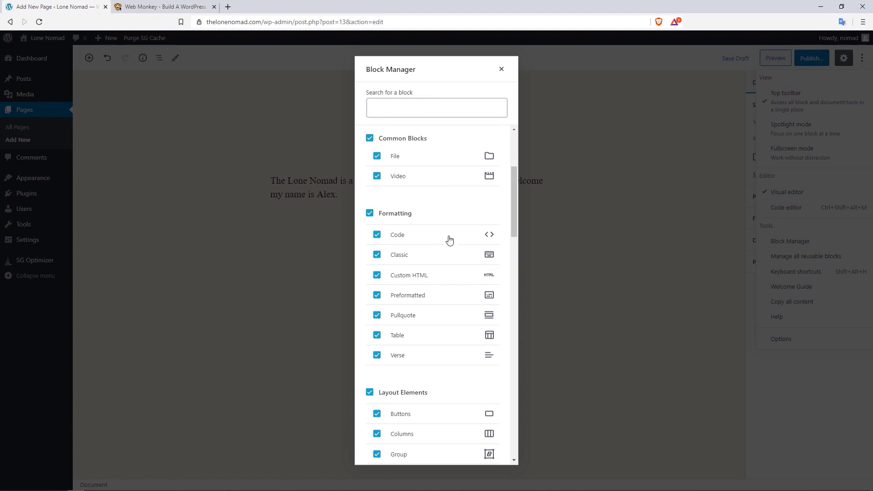
left_click_drag(515, 196, 513, 211)
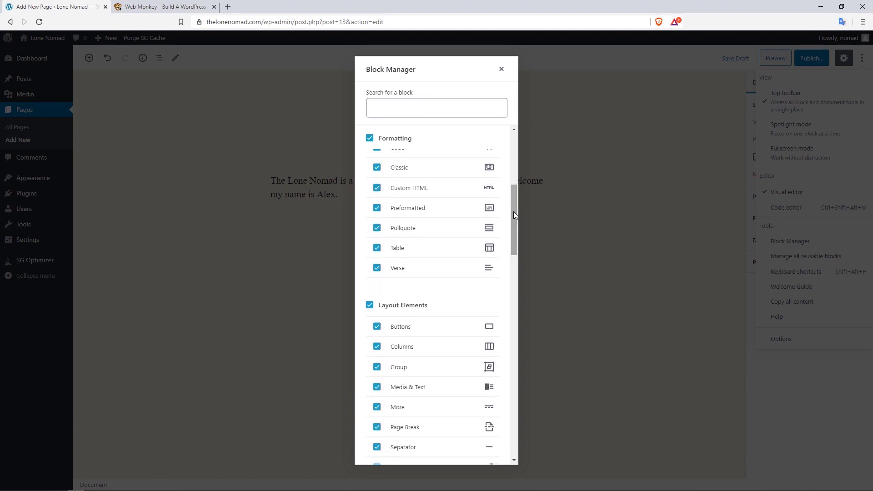
left_click(377, 269)
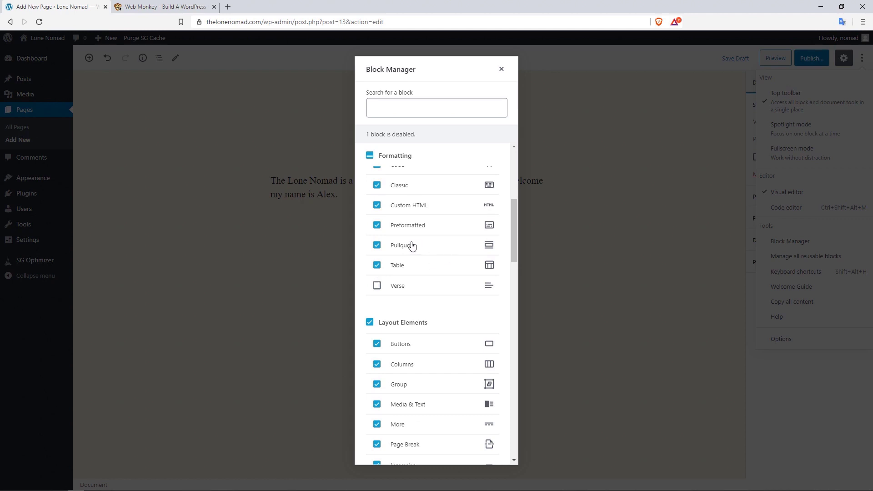
left_click(377, 225)
left_click_drag(514, 214, 508, 335)
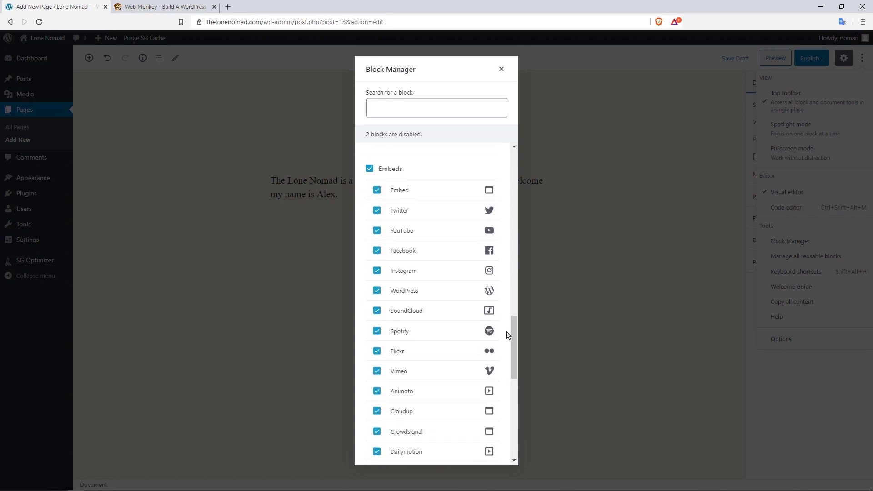
- Disable the SoundCloud, Spotify, Flickr, WordPress and Twitter embed blocks
left_click(377, 314)
left_click(377, 332)
left_click(377, 354)
left_click(378, 294)
left_click(377, 212)
- Disable the Cloudup, Animoto, Crowdsignal, Dailymotion, Hulu, Issuu, Imgur, Kickstarter, Meetup.com and Mixcloud embeds
left_click_drag(515, 326, 512, 351)
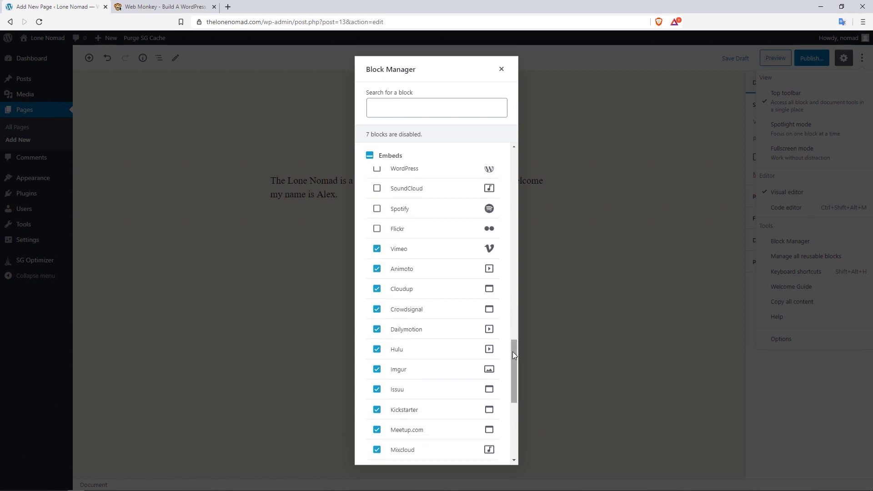
left_click(377, 291)
left_click(378, 269)
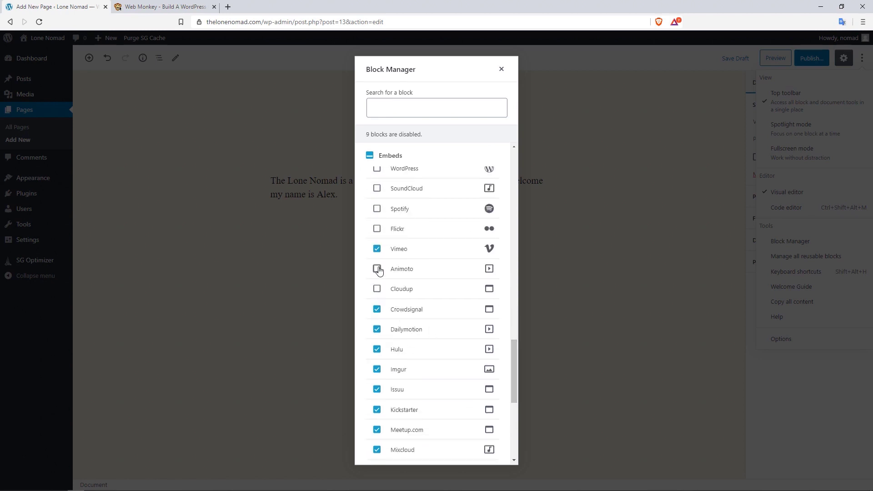
left_click(377, 310)
left_click(377, 330)
left_click(377, 350)
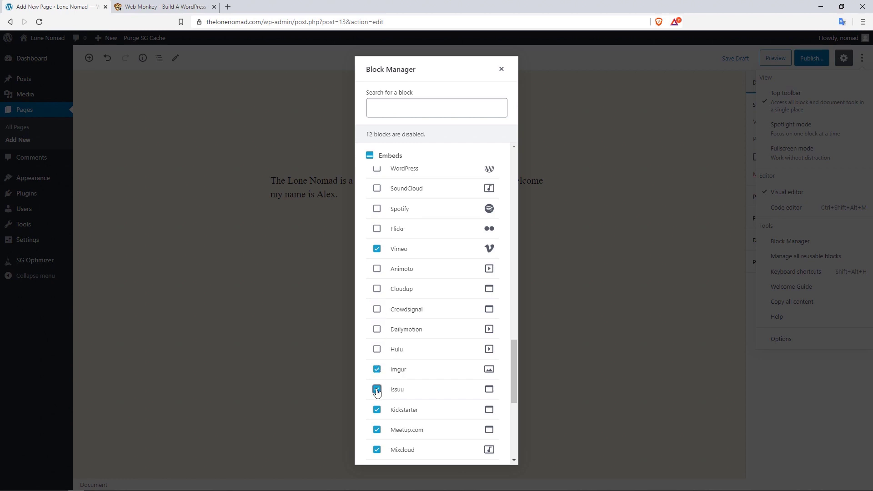
left_click(377, 390)
left_click(376, 370)
left_click(377, 410)
left_click(377, 430)
left_click(377, 450)
- Disable the ReverbNation, Screencast, Scribd, Slideshare, SmugMug, Speaker Deck, TikTok and TED embeds
left_click_drag(514, 357, 512, 396)
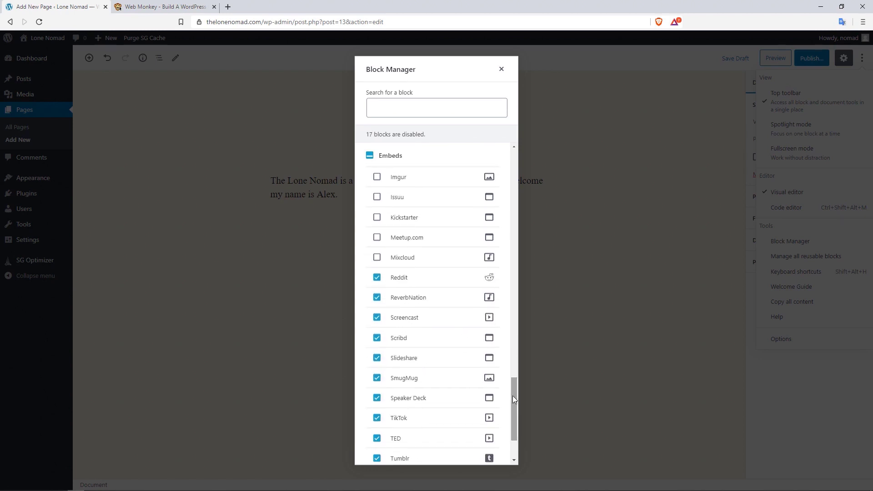
left_click(377, 298)
left_click(377, 318)
left_click(377, 339)
left_click(377, 358)
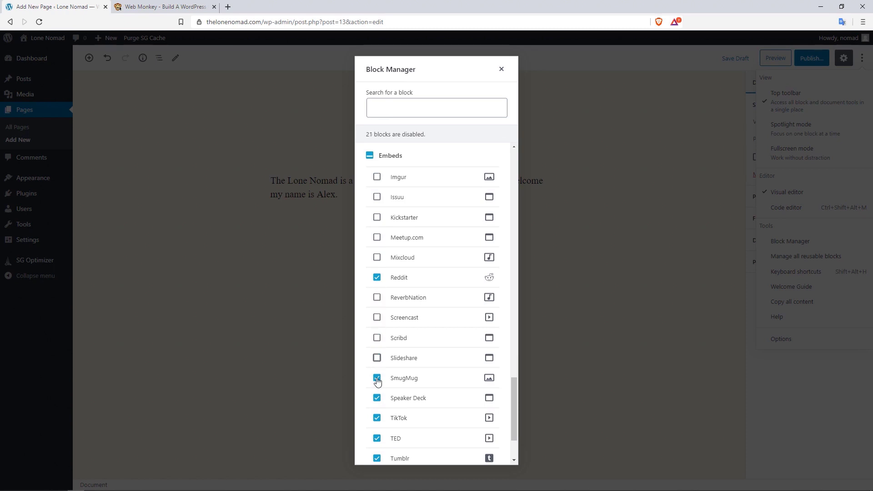
left_click(377, 378)
left_click(377, 398)
left_click(377, 418)
double_click(377, 440)
left_click(377, 439)
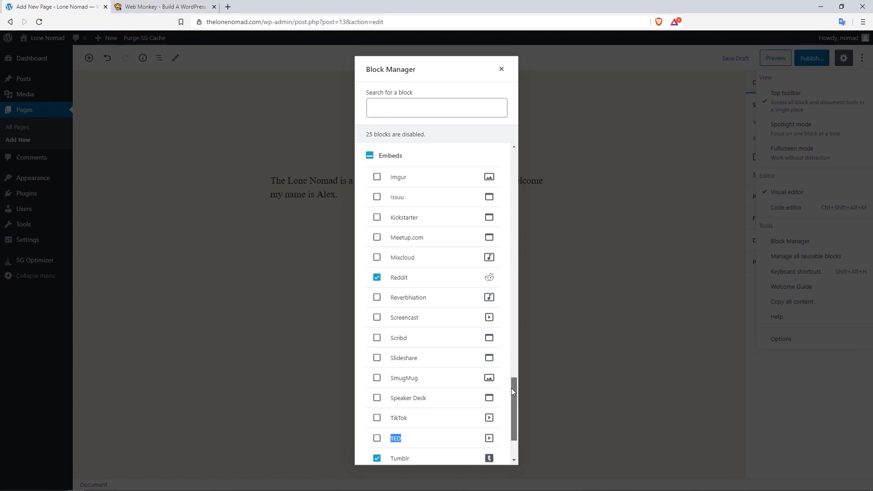
- Disable the Tumblr, VideoPress, WordPress.tv and Amazon Kindle embeds, bringing the total to 29
left_click_drag(511, 388, 512, 400)
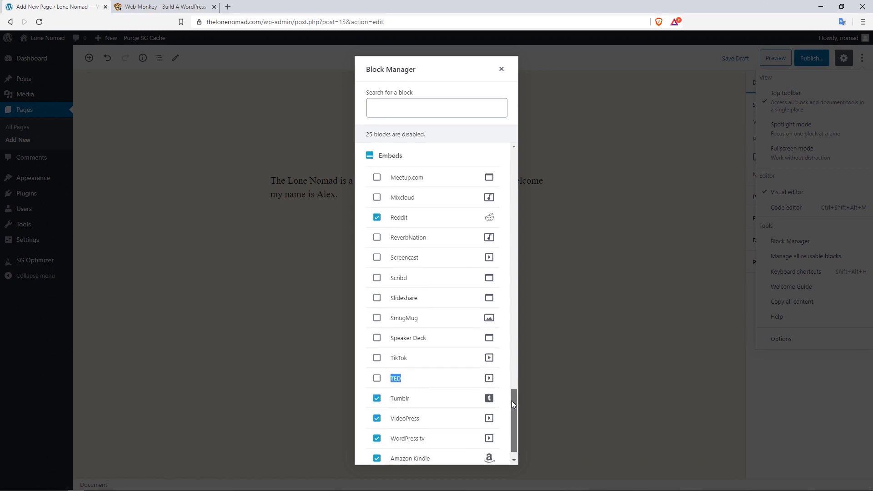
left_click(376, 396)
left_click(377, 416)
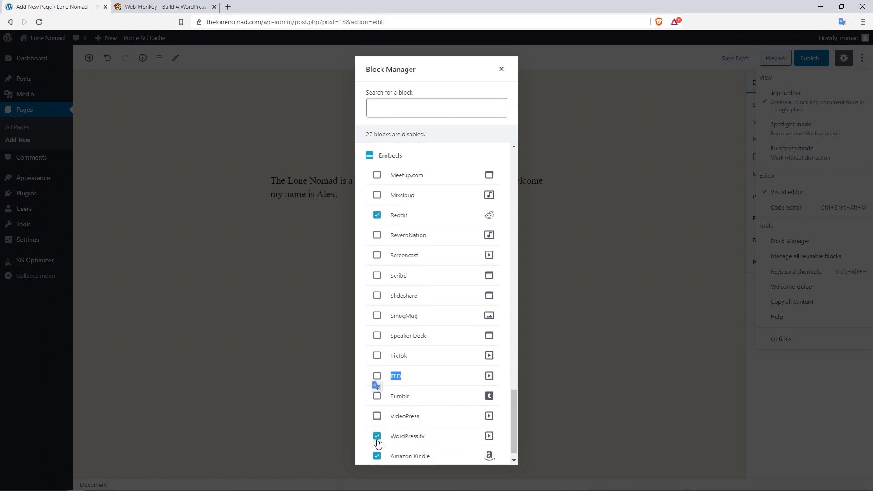
left_click(377, 437)
left_click(377, 457)
left_click_drag(511, 404, 515, 344)
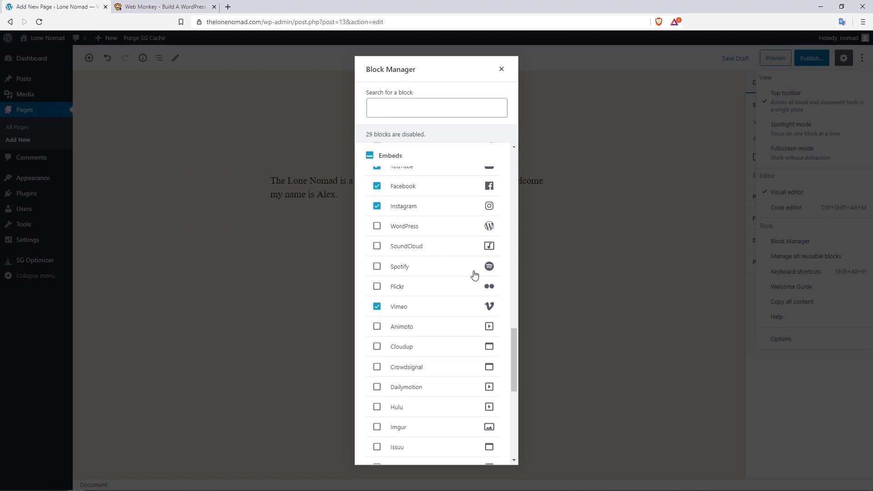
left_click_drag(514, 339, 511, 157)
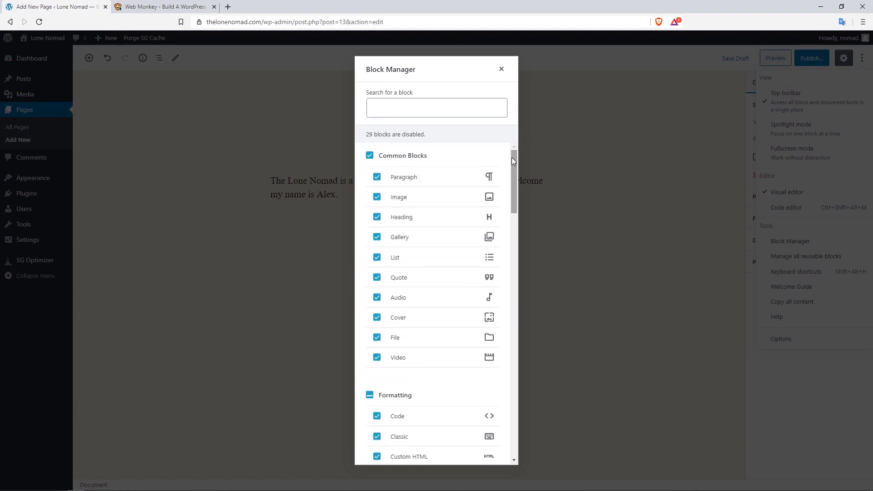
- Close the Block Manager and uncheck the Discussion panel in the editor Options
left_click(502, 69)
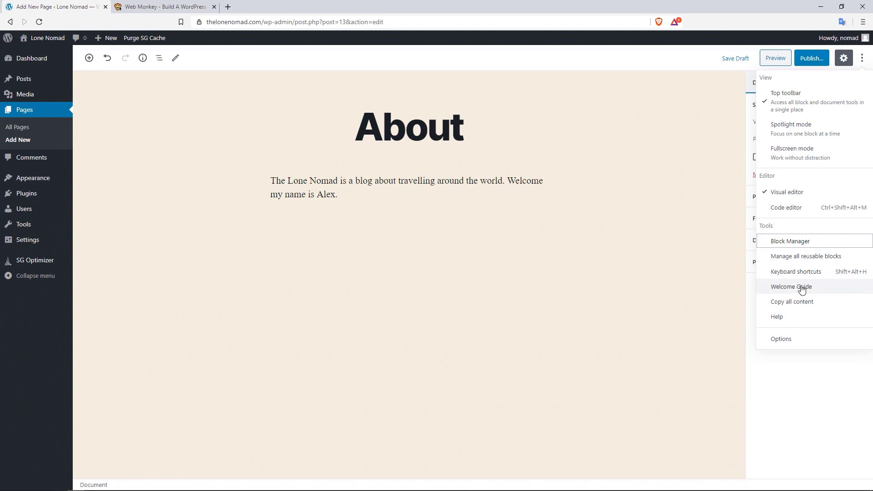
left_click(781, 340)
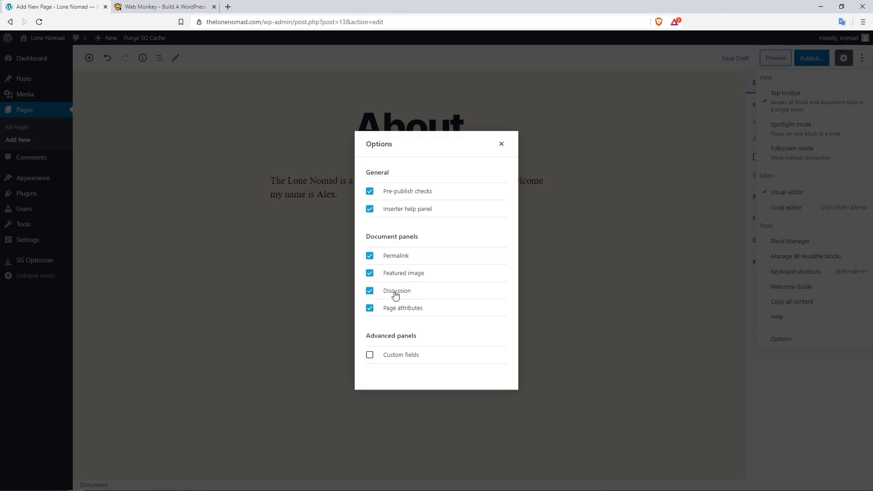
left_click(370, 294)
left_click(501, 144)
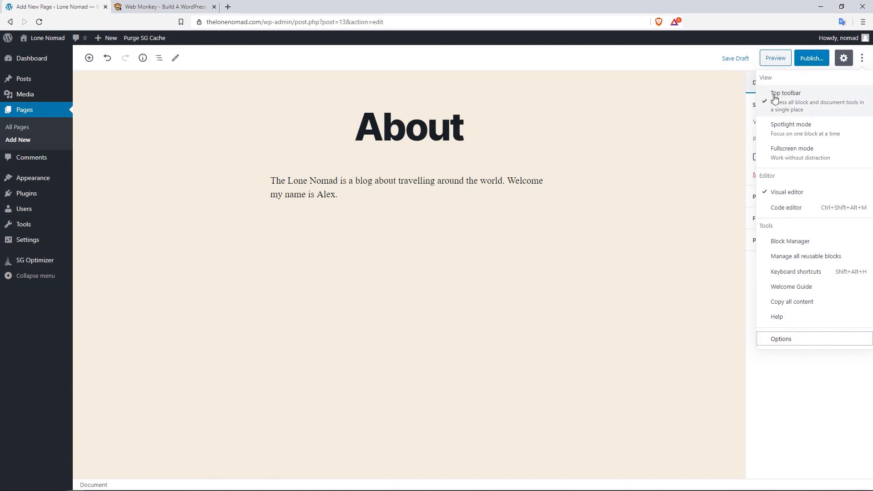
- Publish the About page, confirming in the pre-publish panel, and view it live
left_click(810, 59)
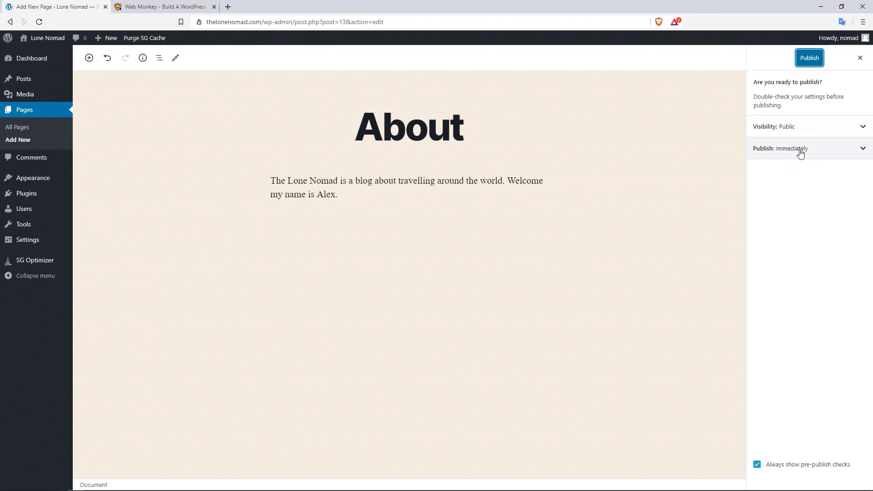
left_click(808, 60)
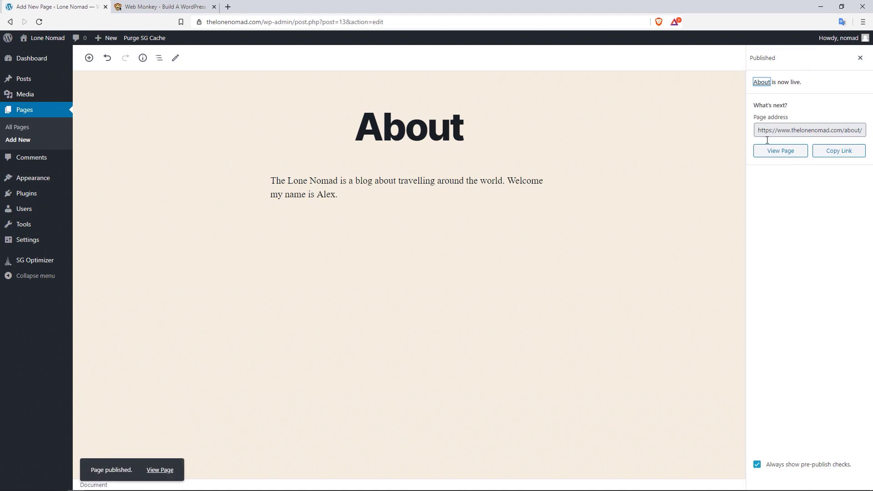
left_click(784, 151)
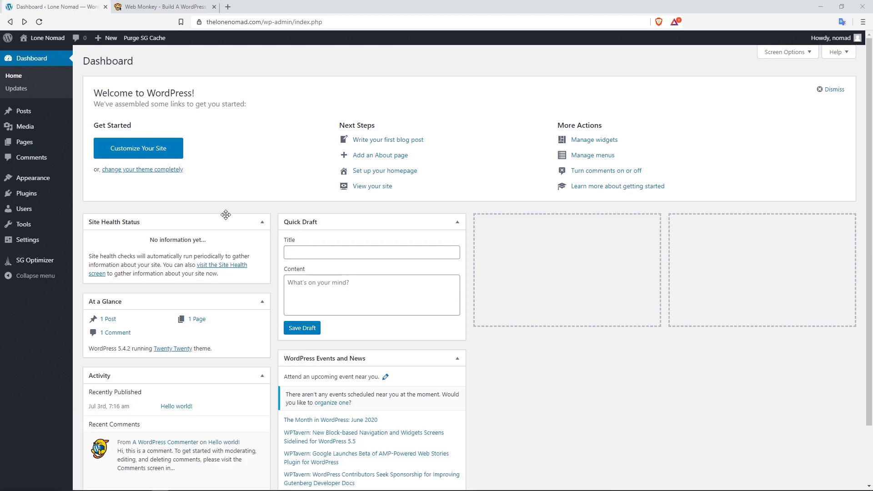
- Create a new blank post from Posts > Add New
mouse_move(48, 115)
left_click(103, 129)
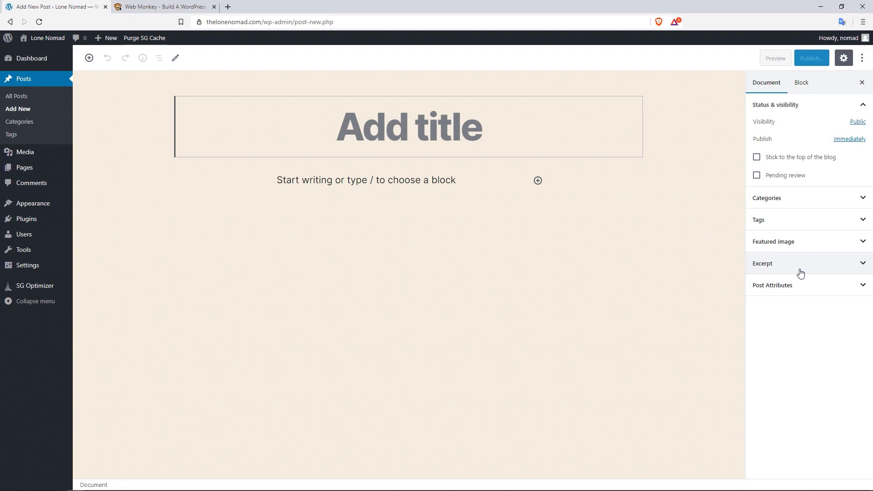
left_click(801, 273)
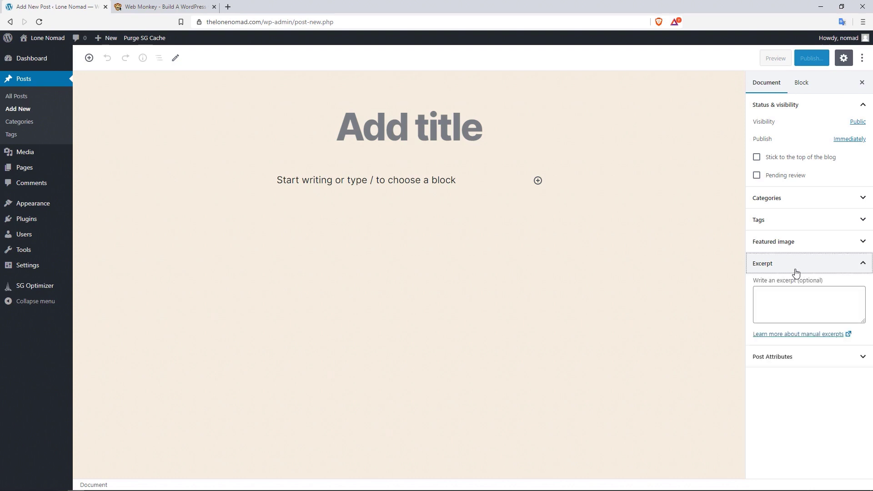
left_click(796, 273)
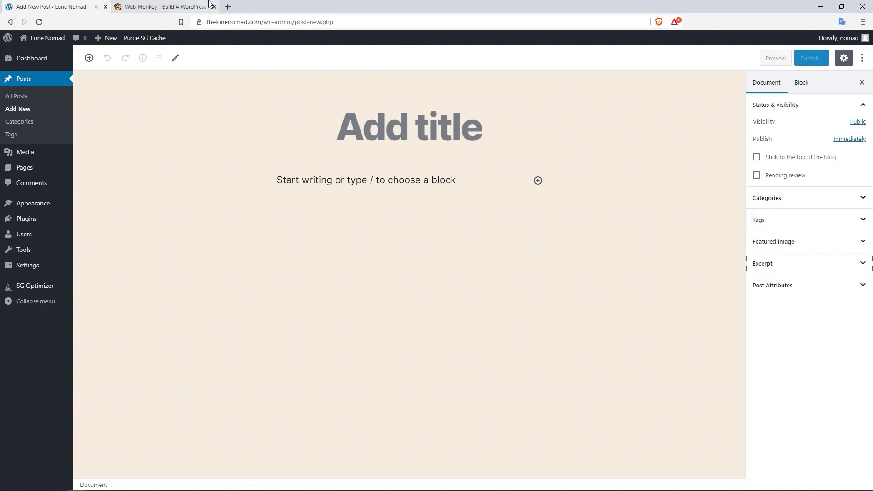
left_click(164, 6)
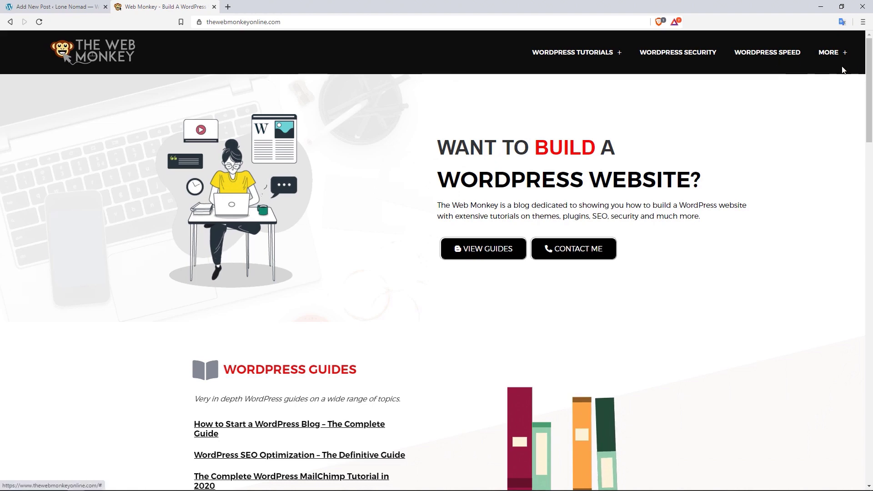
- Browse the Web Monkey homepage's WordPress Guides, Speed and Security sections, highlighting their headings
left_click_drag(870, 72, 870, 127)
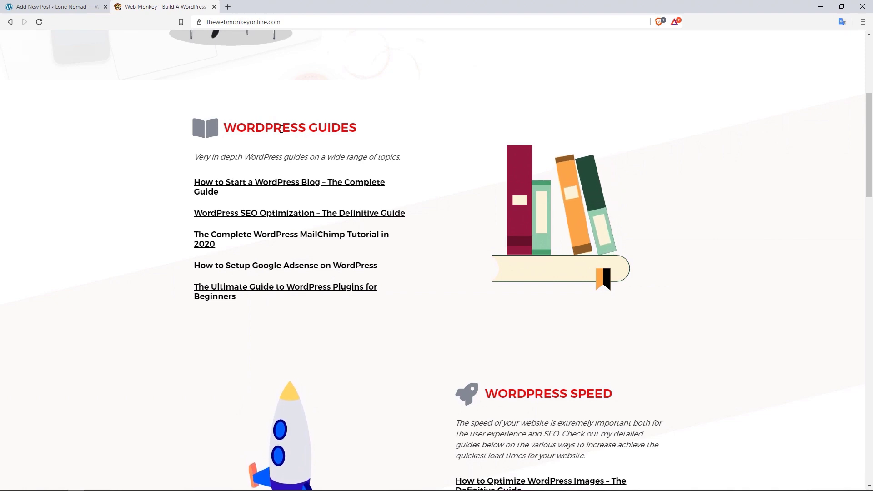
left_click_drag(351, 128, 273, 127)
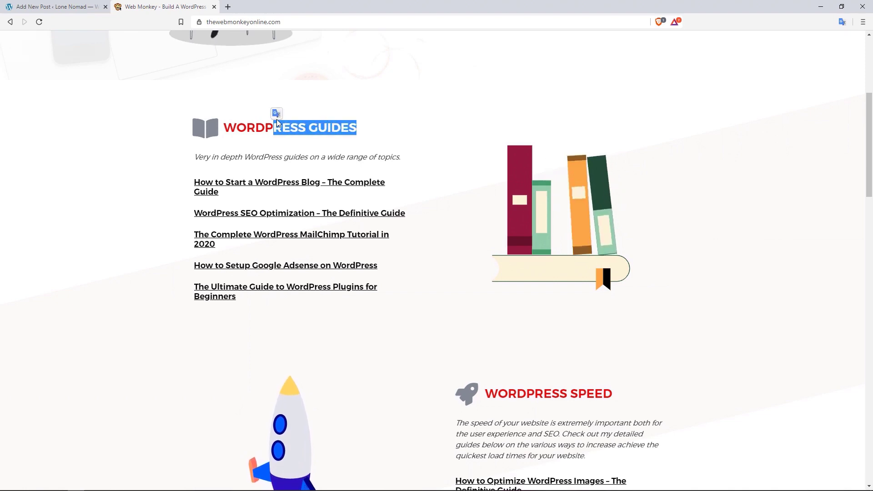
scroll(867, 191, "down", 4)
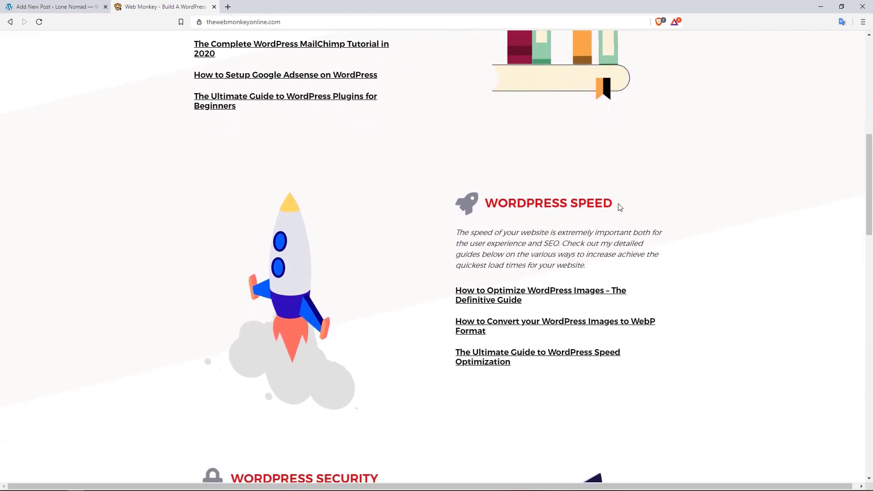
left_click_drag(670, 205, 536, 207)
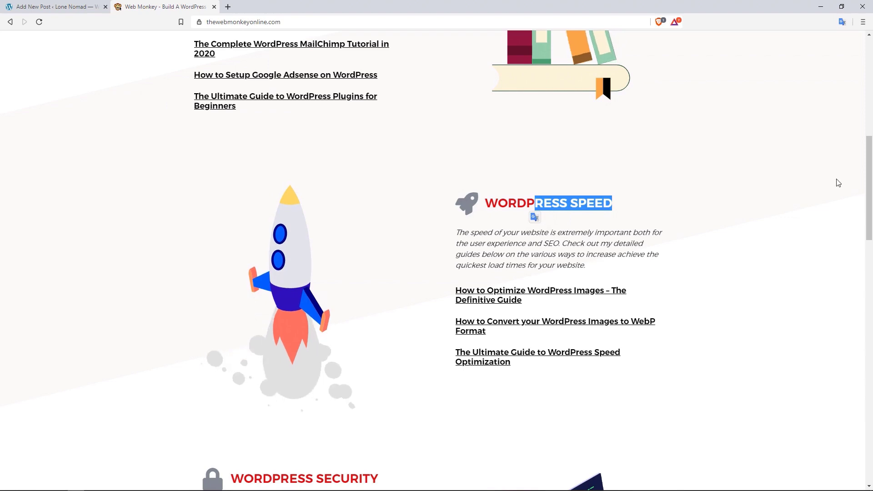
left_click(864, 181)
left_click_drag(868, 185, 868, 216)
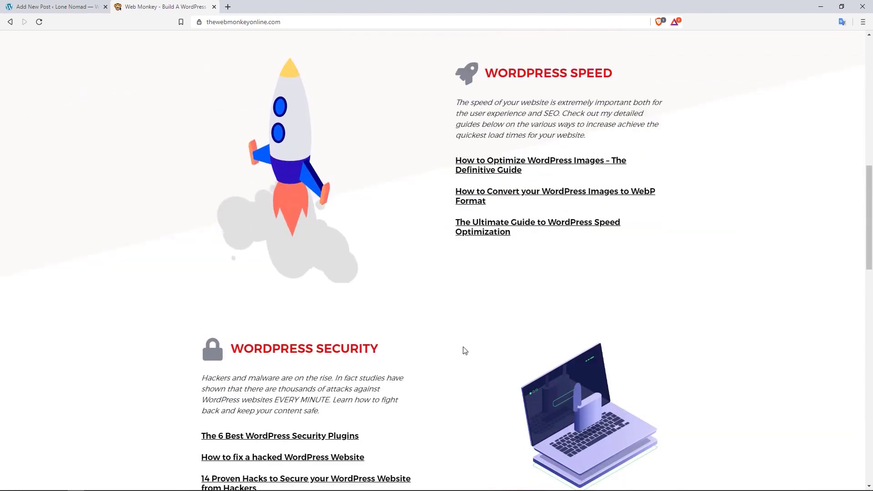
left_click_drag(382, 349, 279, 343)
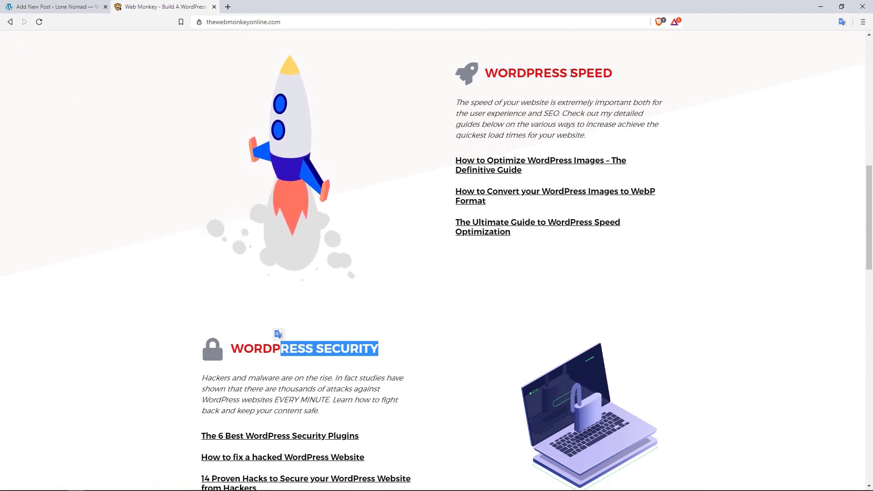
left_click_drag(603, 72, 535, 72)
left_click_drag(376, 351, 324, 349)
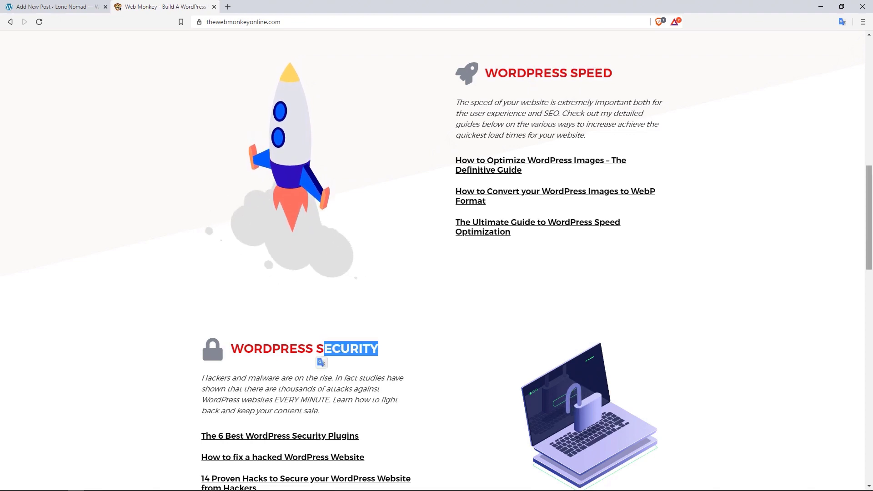
scroll(871, 177, "up", 5)
scroll(871, 176, "up", 3)
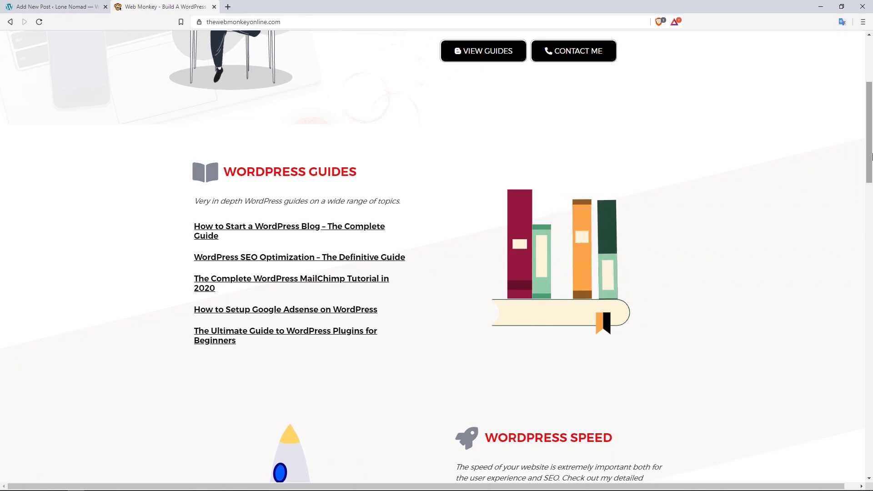
- Add South America, Asia and Europe as new post categories
left_click(78, 4)
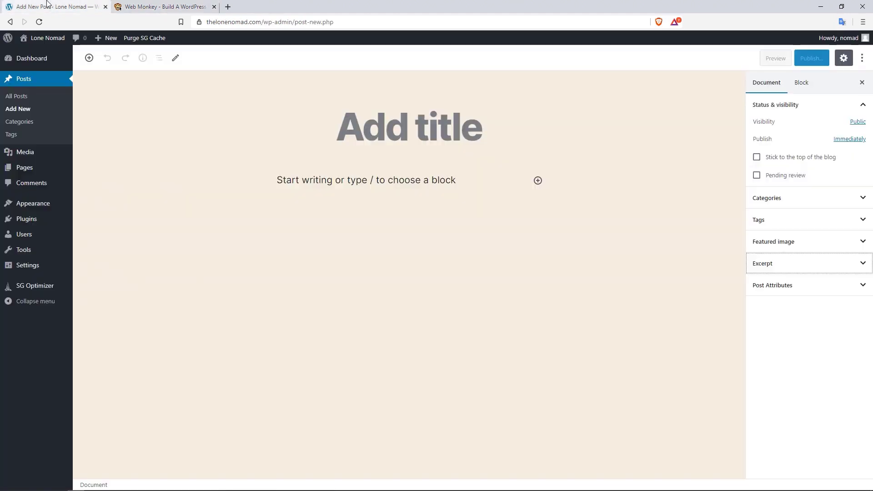
left_click(38, 123)
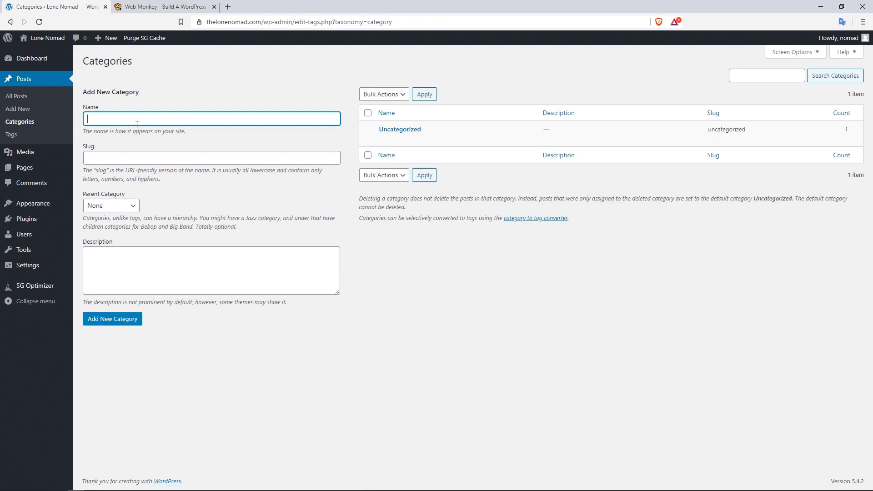
type("South America")
left_click(133, 321)
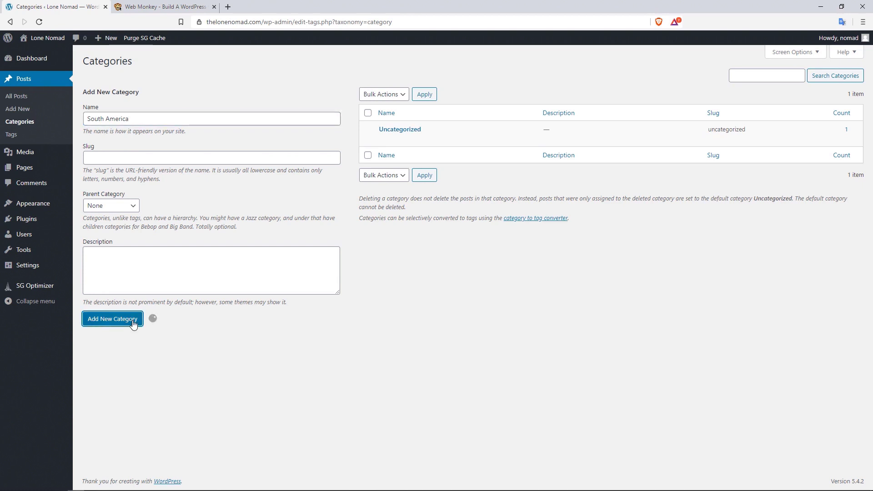
left_click(122, 121)
type("Asia")
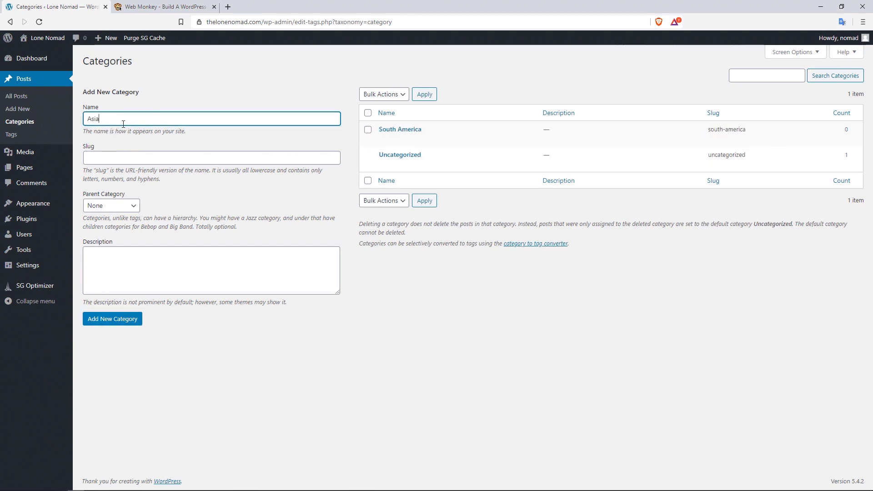
left_click(116, 319)
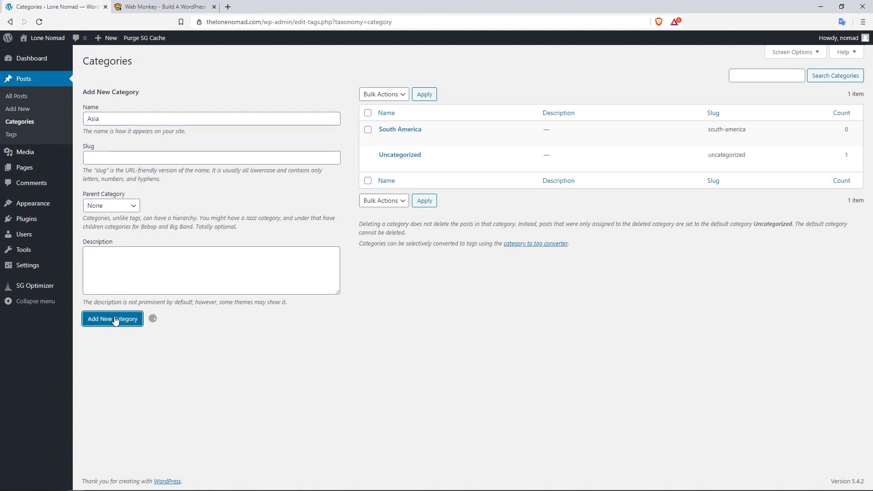
left_click(111, 118)
type("Eu")
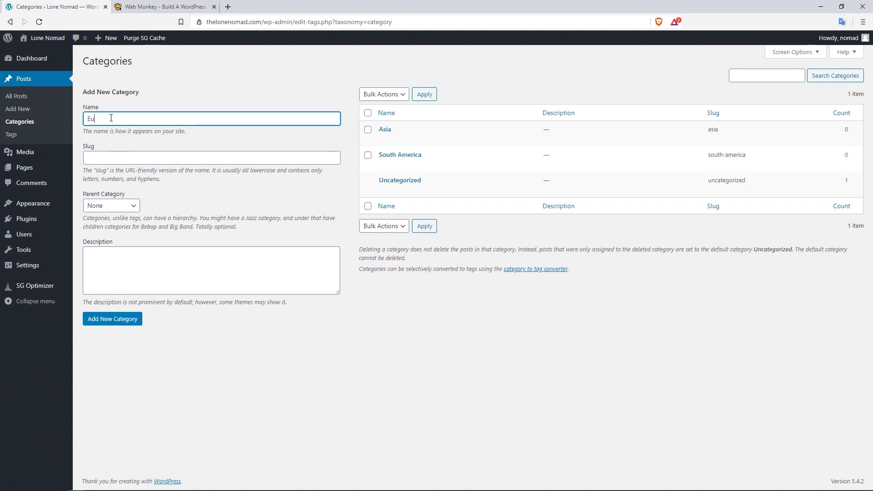
type("rope")
left_click(107, 320)
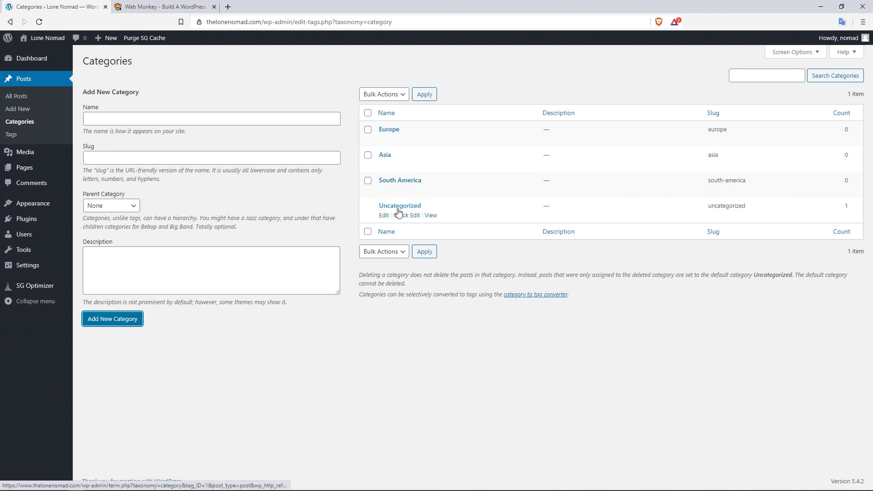
- Set Asia as the Default Post Category in Writing Settings and save the change
mouse_move(38, 272)
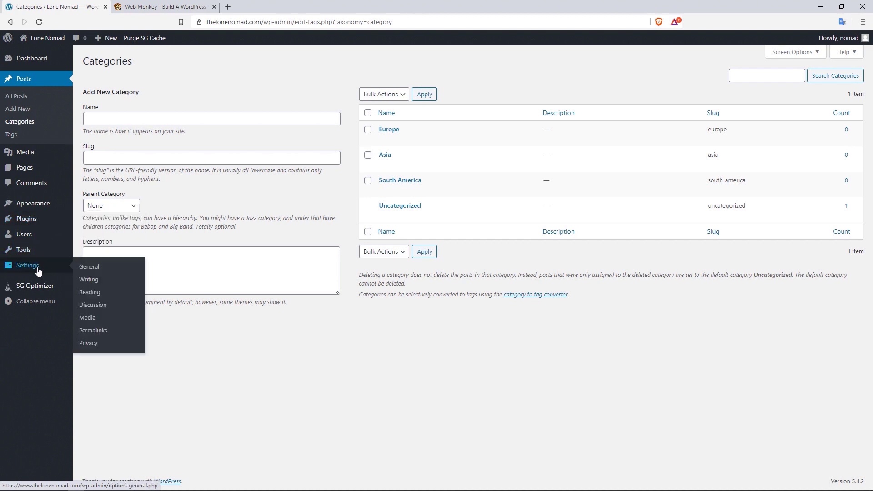
left_click(94, 282)
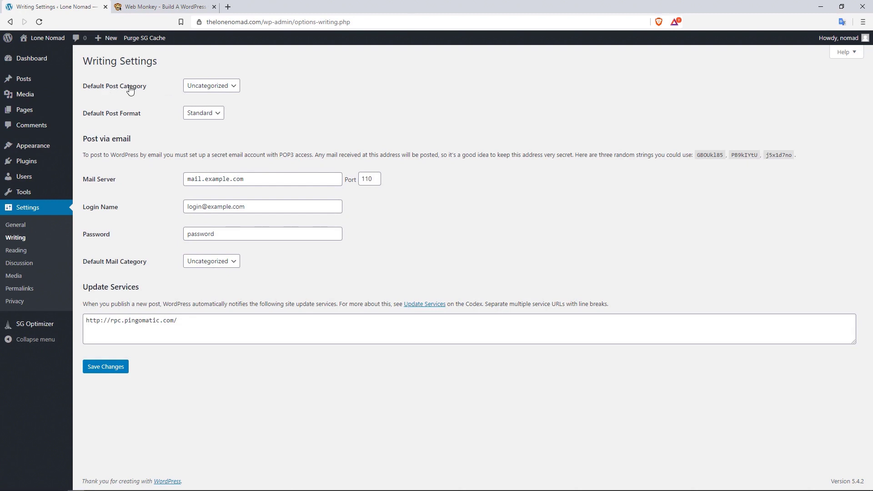
left_click(225, 87)
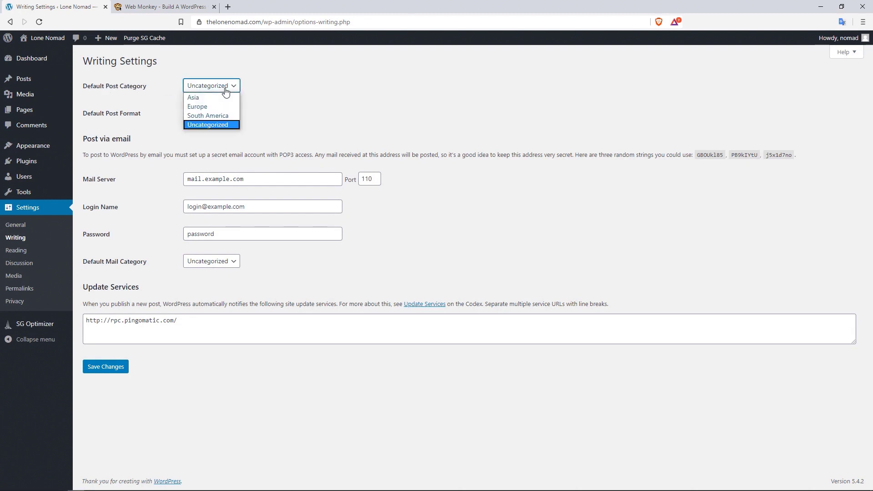
left_click(208, 99)
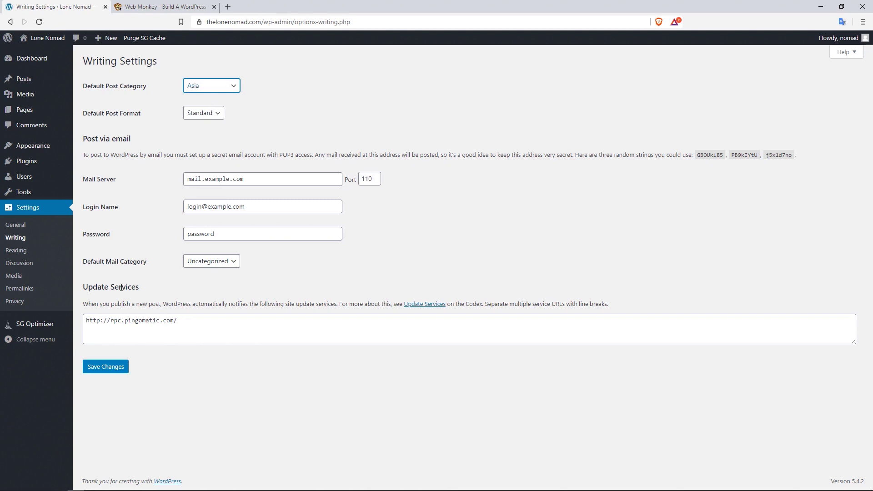
left_click(113, 367)
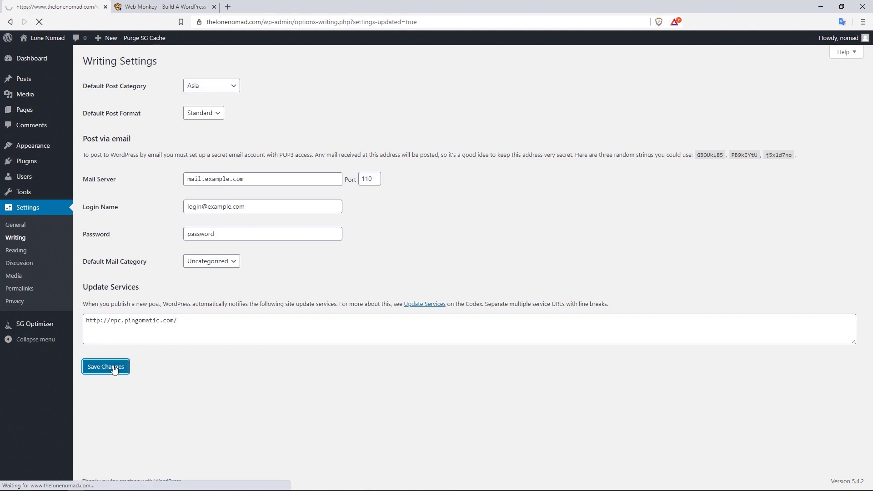
- On the Categories page, permanently delete the Uncategorized category
mouse_move(40, 82)
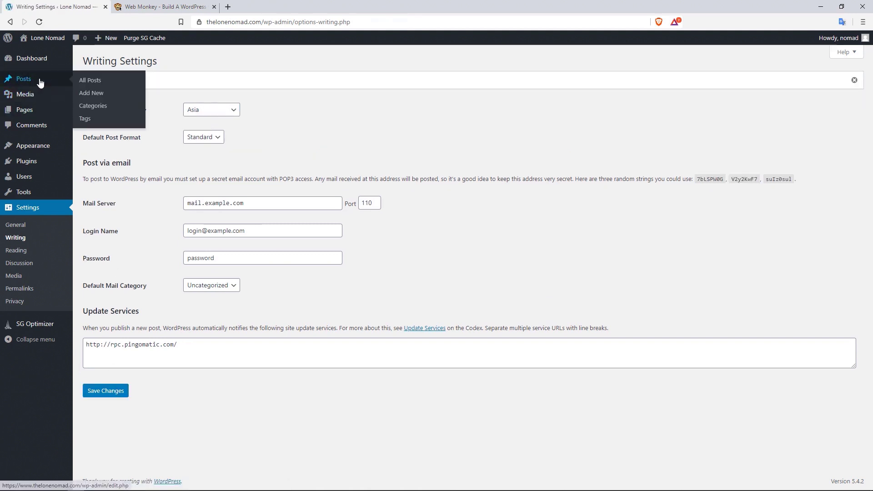
left_click(105, 108)
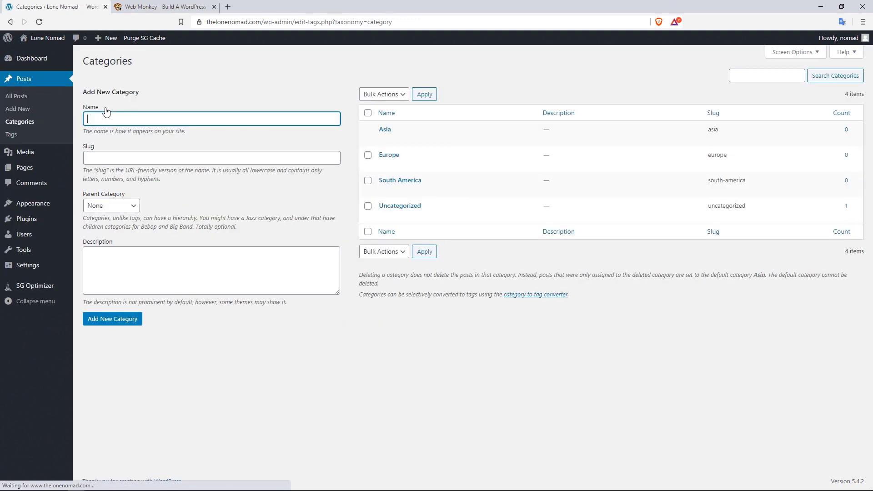
mouse_move(387, 217)
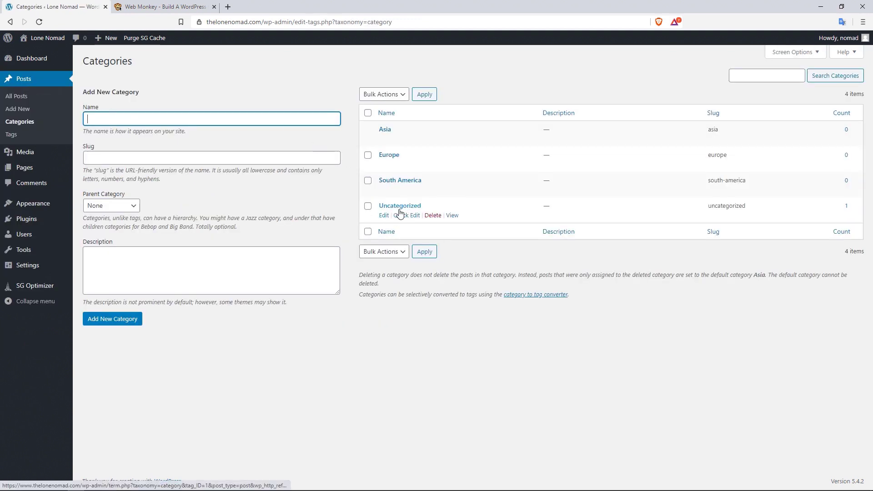
left_click(432, 215)
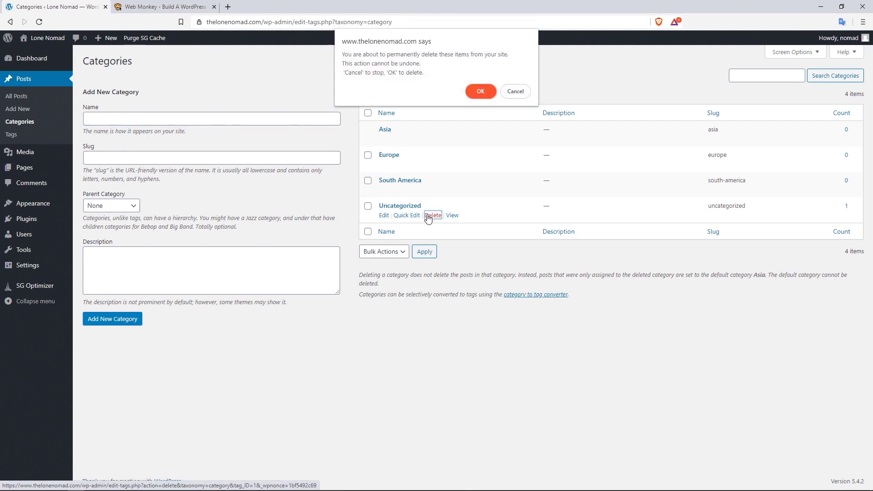
left_click(481, 92)
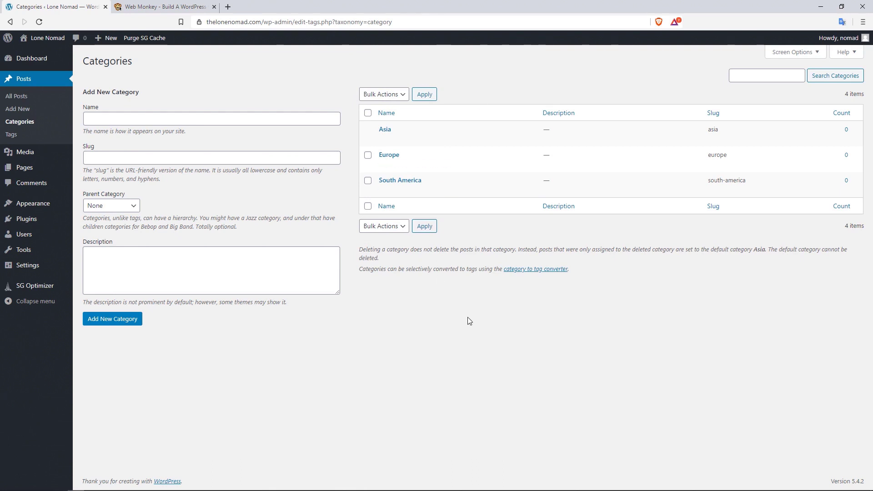
mouse_move(397, 128)
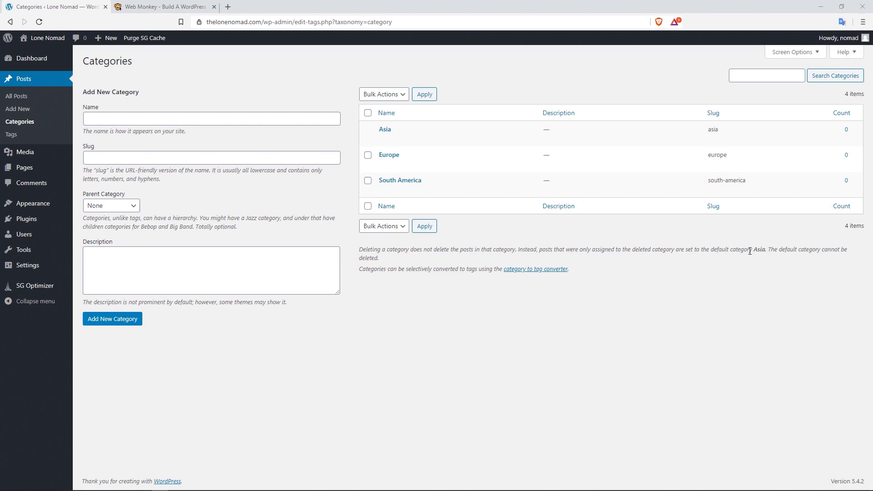
mouse_move(461, 143)
- Add a Thailand category with Asia as its parent
left_click(107, 117)
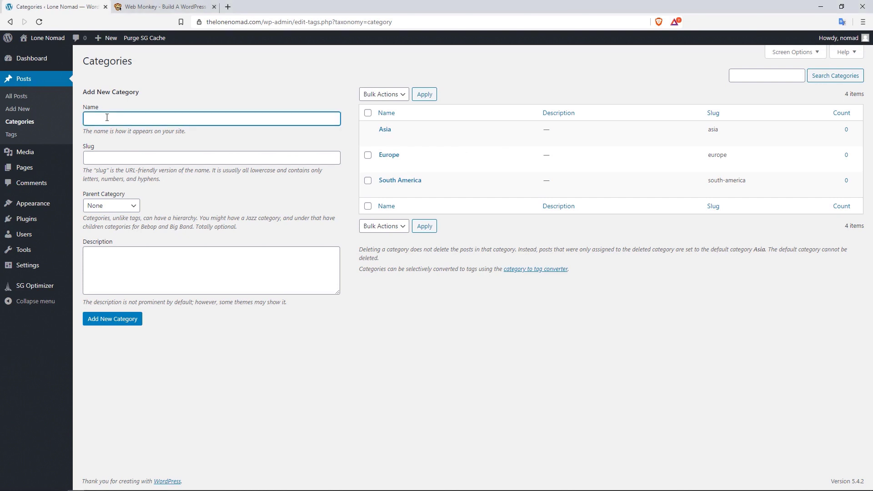
type("Thailand")
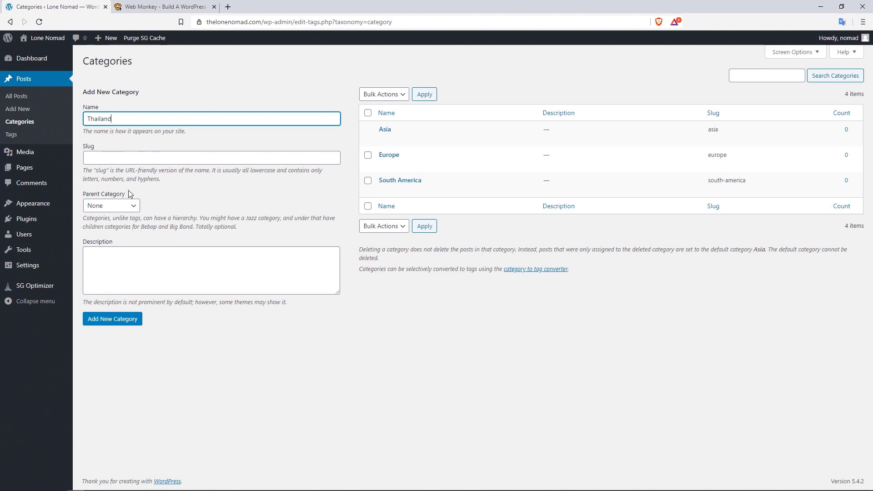
left_click(131, 207)
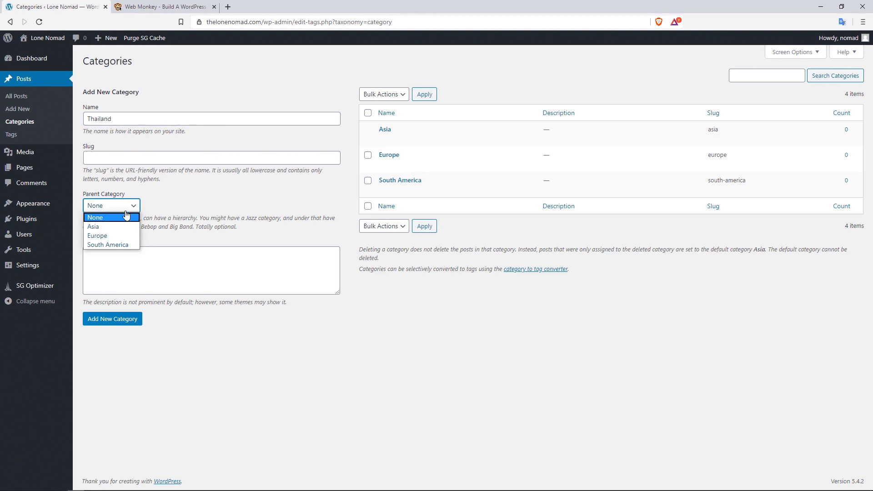
left_click(112, 227)
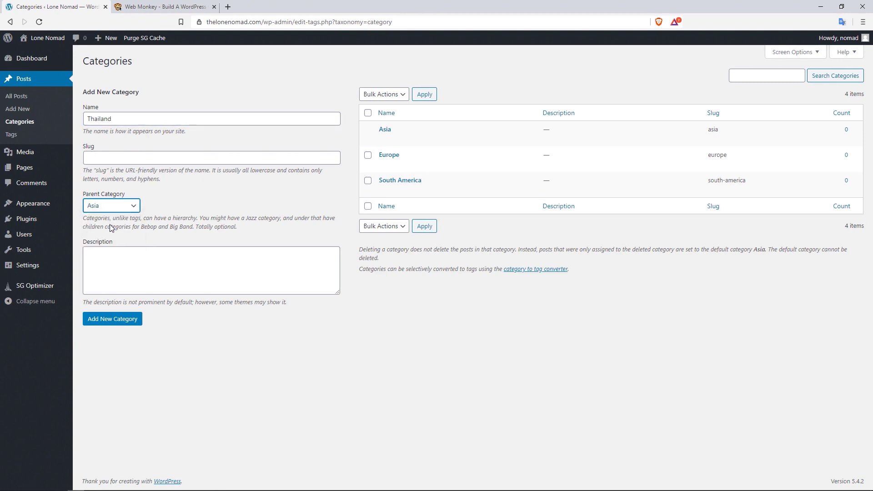
left_click(116, 321)
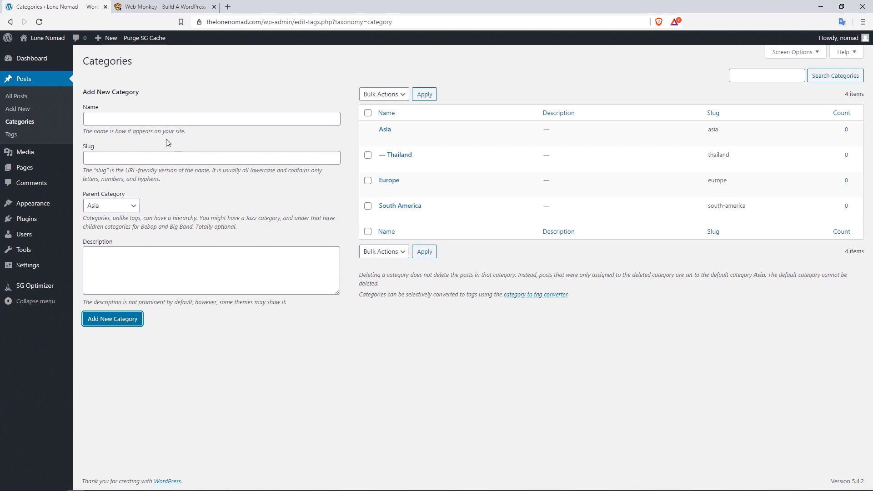
- Add Russia under Europe and Brazil under South America as subcategories
left_click(133, 118)
type("Russia")
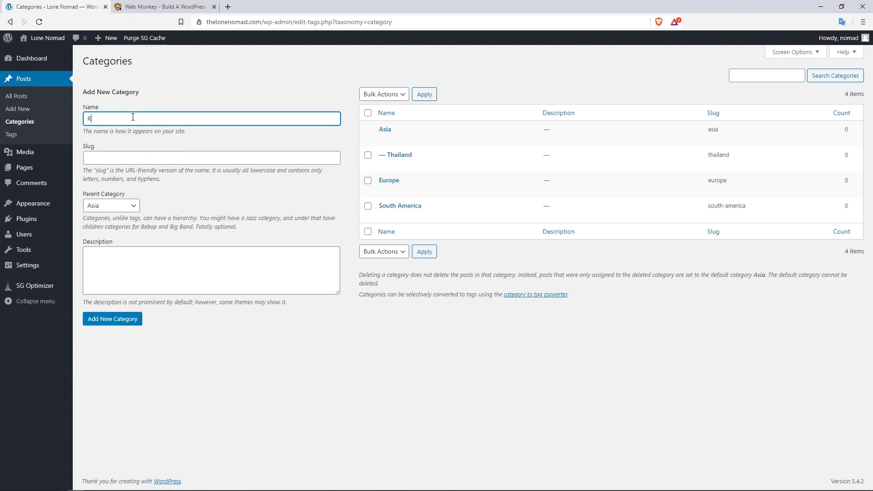
left_click(129, 206)
left_click(118, 247)
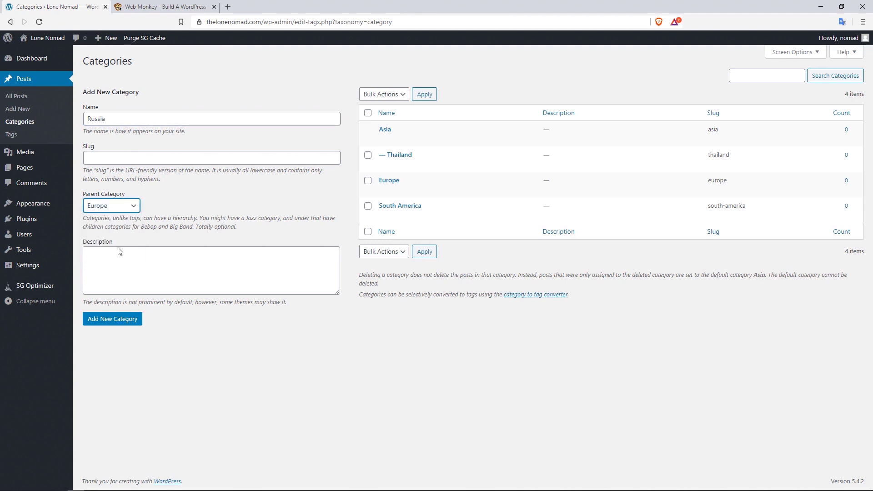
left_click(116, 323)
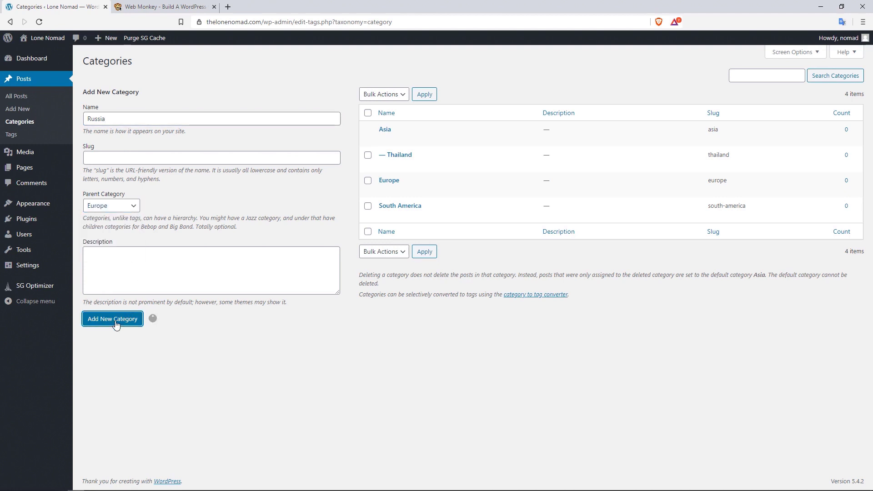
left_click(116, 120)
type("Brazil")
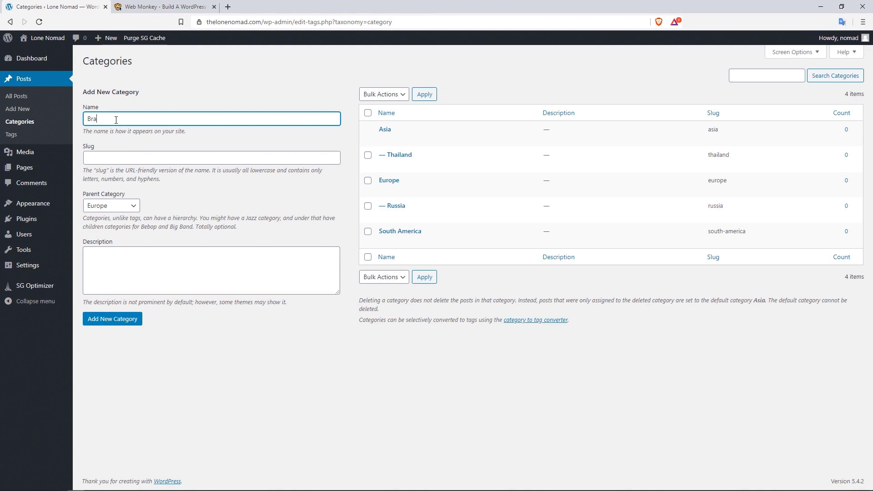
left_click(119, 206)
left_click(128, 264)
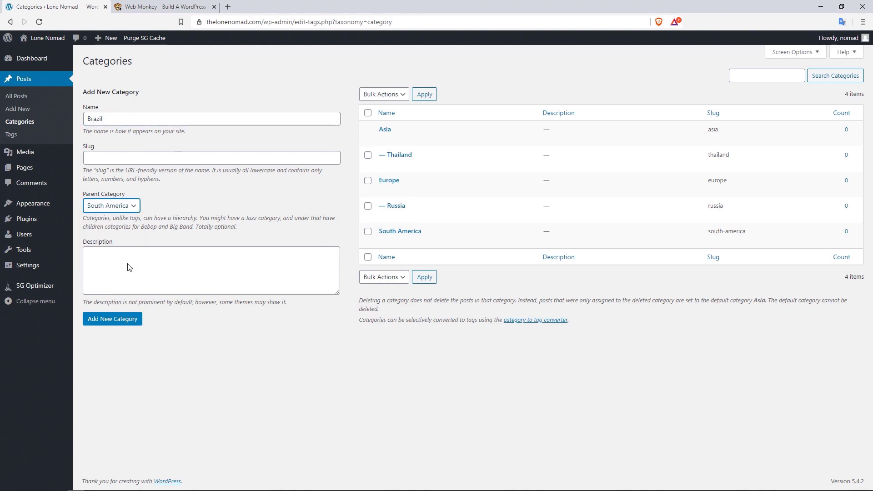
left_click(116, 322)
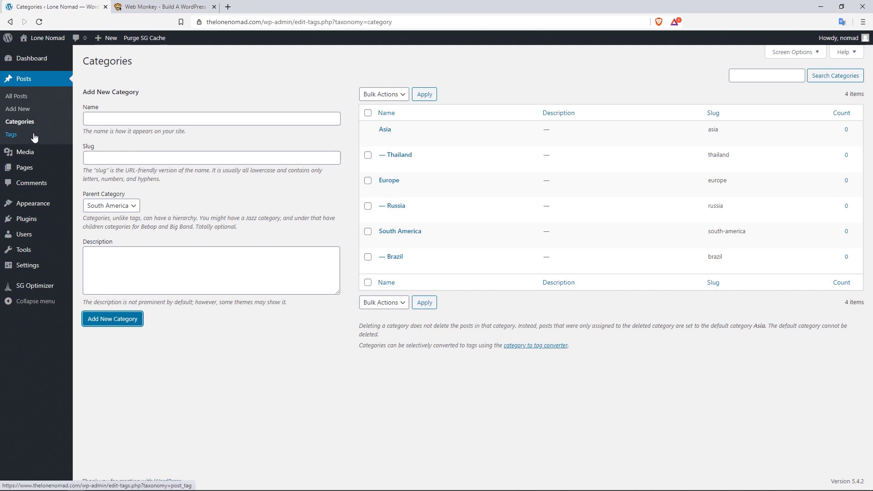
- Check the empty post Tags page, then switch to the Web Monkey homepage
left_click(34, 136)
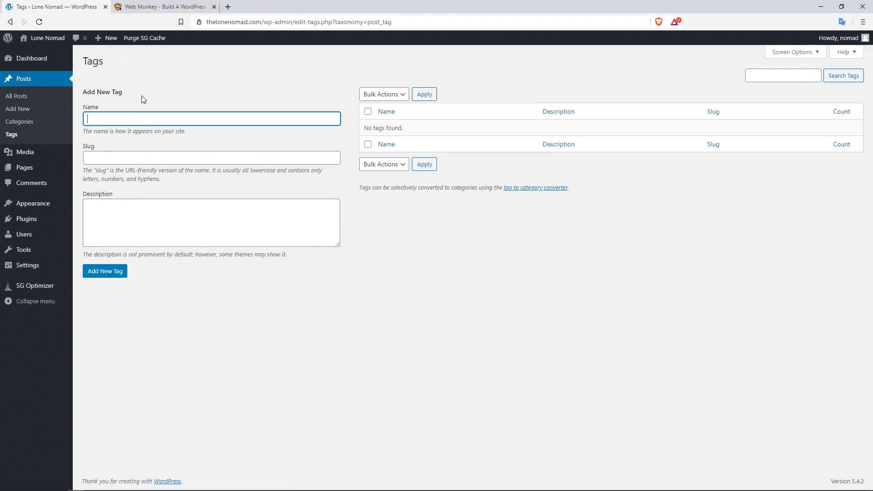
left_click(177, 9)
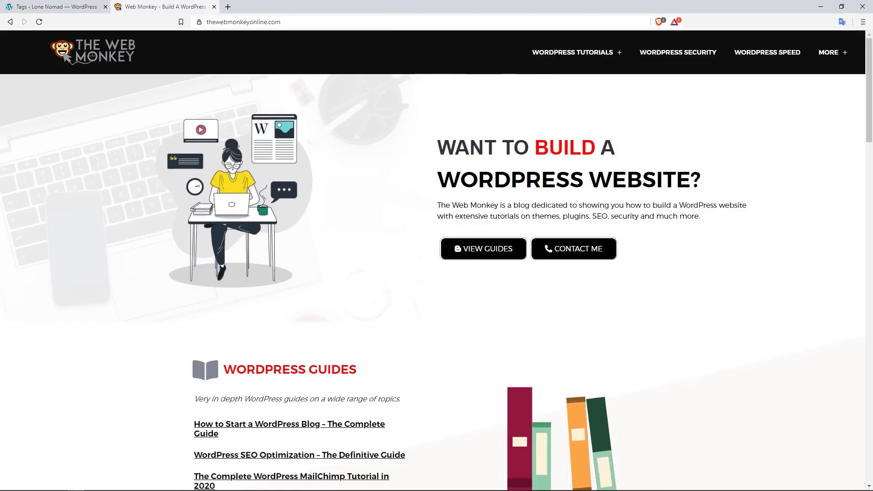
left_click_drag(867, 83, 866, 247)
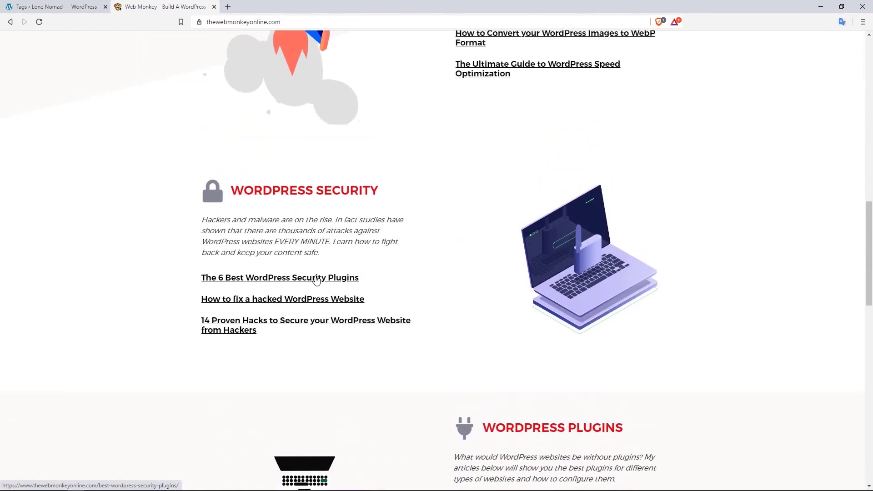
left_click(317, 280)
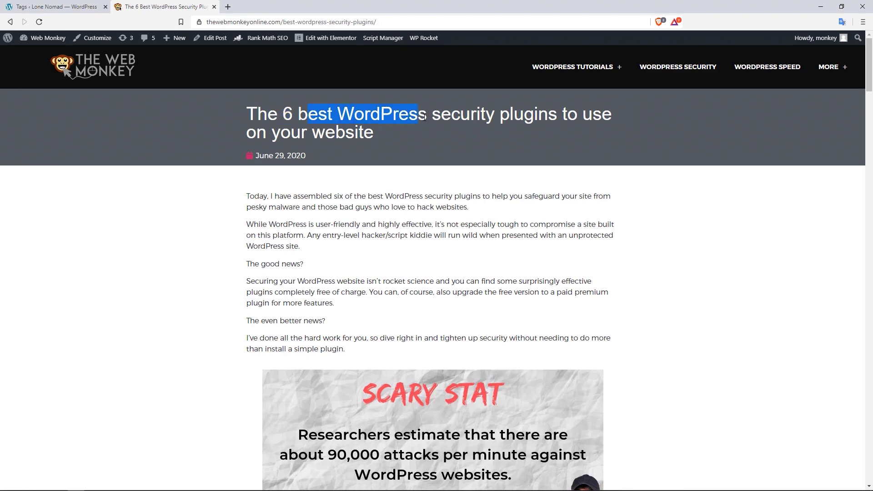
left_click_drag(460, 117, 476, 117)
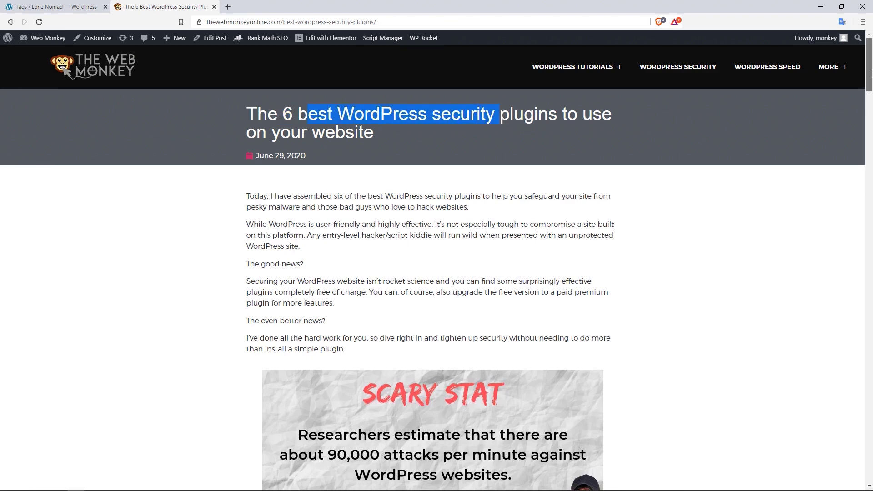
left_click(867, 119)
scroll(866, 120, "down", 5)
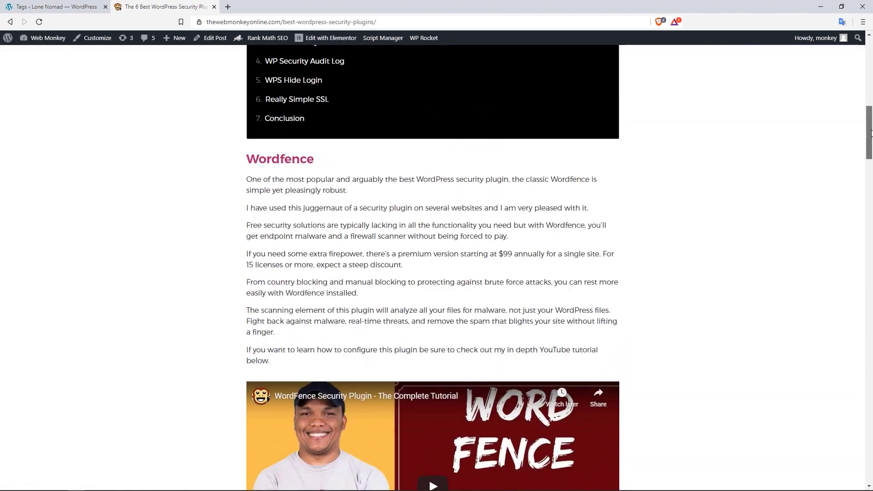
left_click_drag(866, 137, 866, 195)
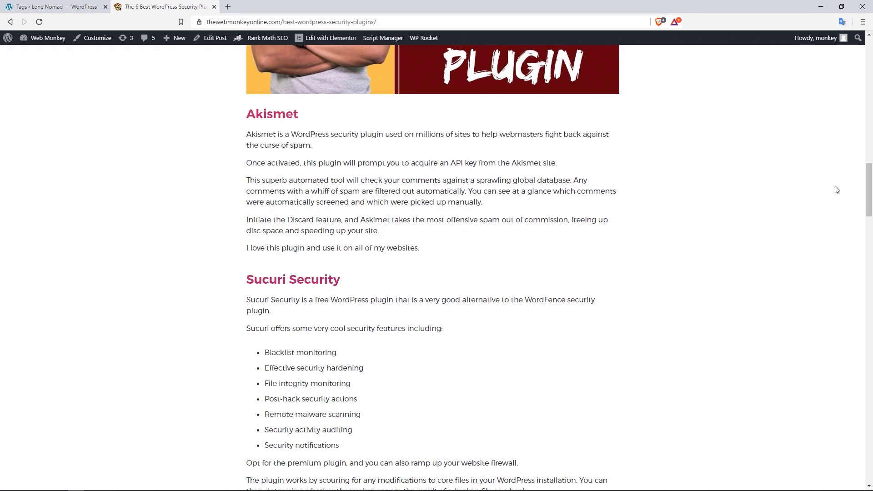
left_click_drag(868, 191, 869, 73)
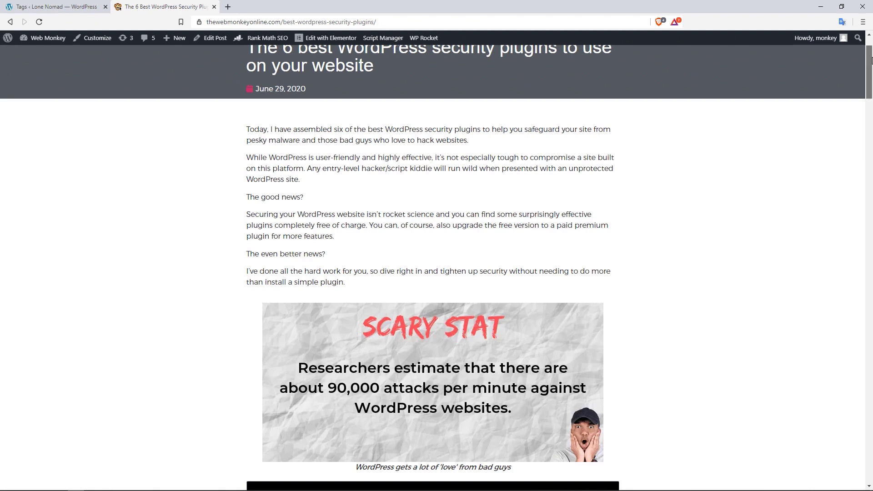
left_click_drag(869, 58, 869, 94)
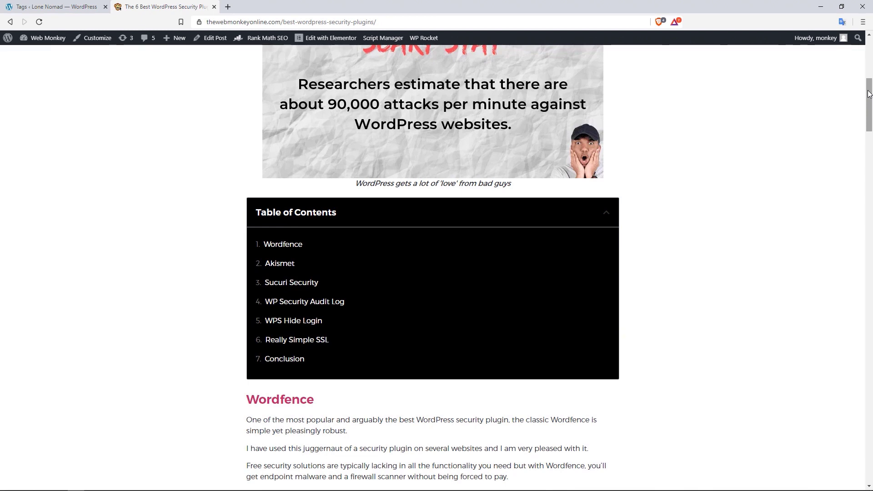
left_click_drag(868, 94, 869, 108)
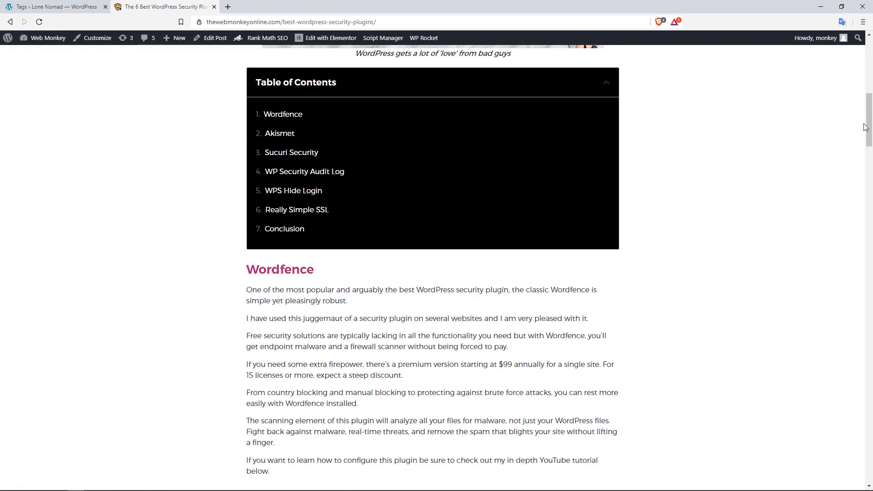
left_click_drag(868, 130, 869, 74)
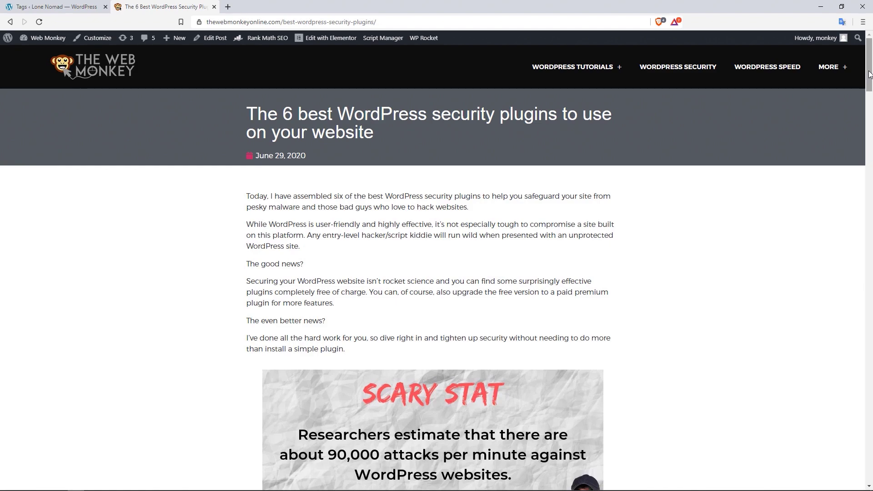
mouse_move(870, 74)
left_mouse_down()
mouse_move(868, 157)
mouse_move(868, 75)
left_mouse_up()
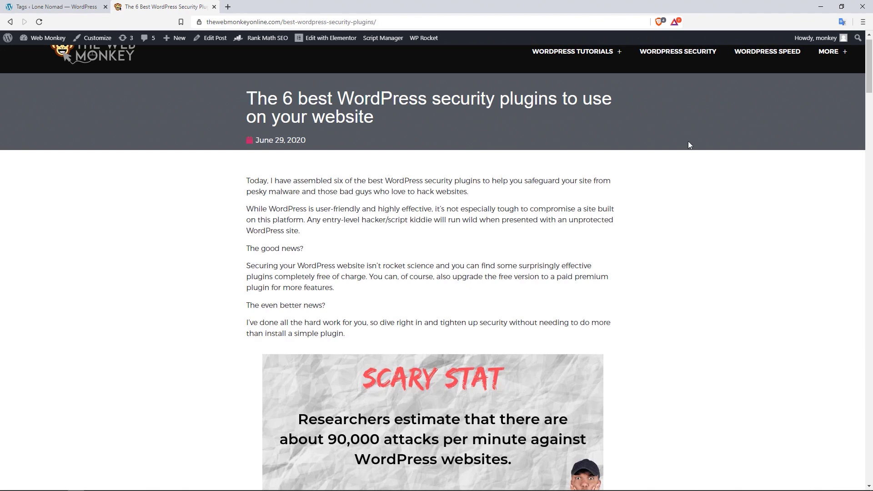
left_click_drag(866, 88, 858, 138)
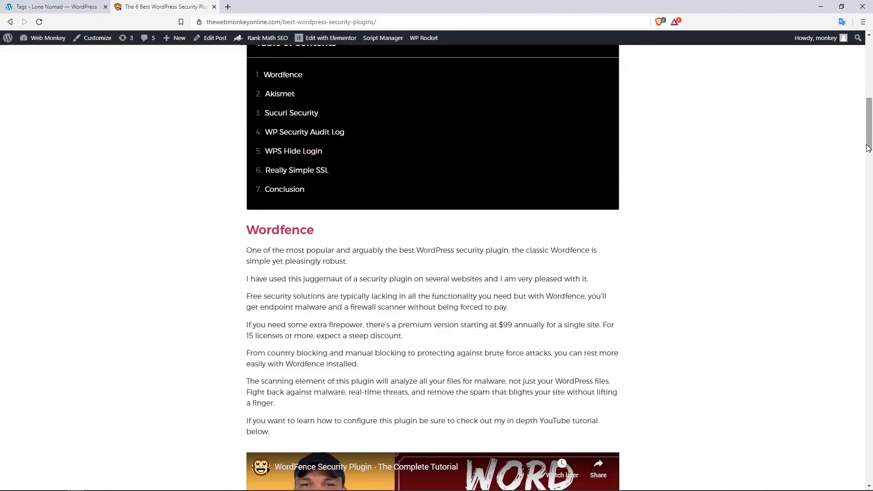
mouse_move(869, 147)
left_mouse_down()
mouse_move(869, 90)
mouse_move(869, 142)
left_mouse_up()
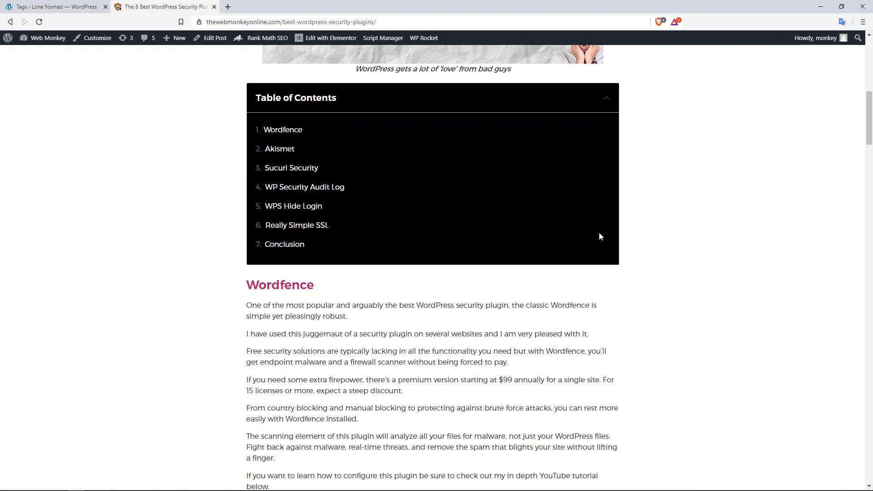
left_click_drag(868, 136, 869, 82)
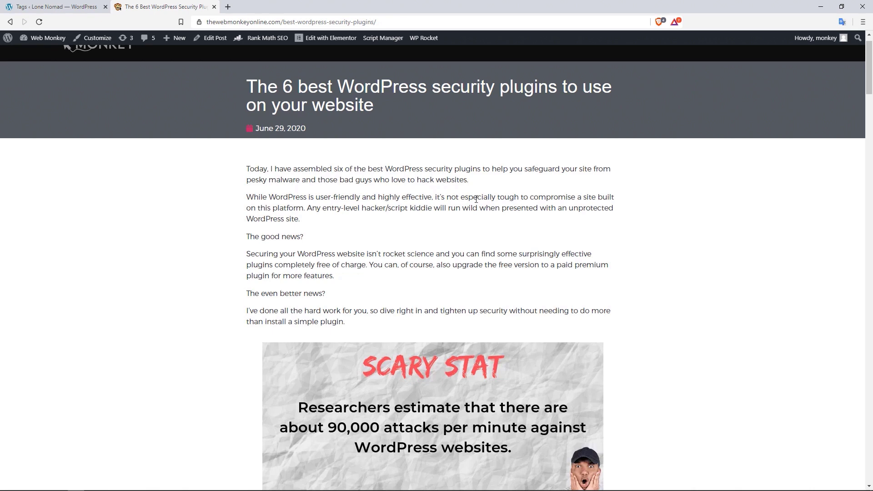
scroll(866, 87, "up", 1)
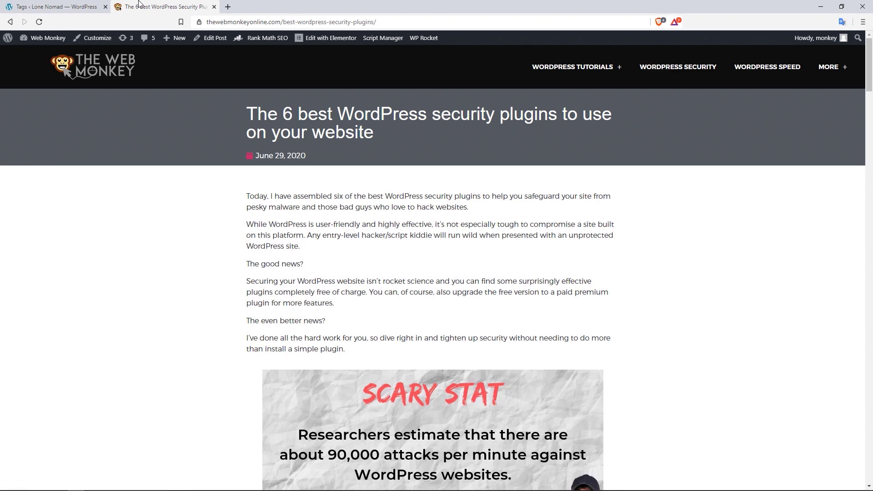
- Back in the Lone Nomad admin, list all posts, showing Hello world! under Asia
left_click(55, 7)
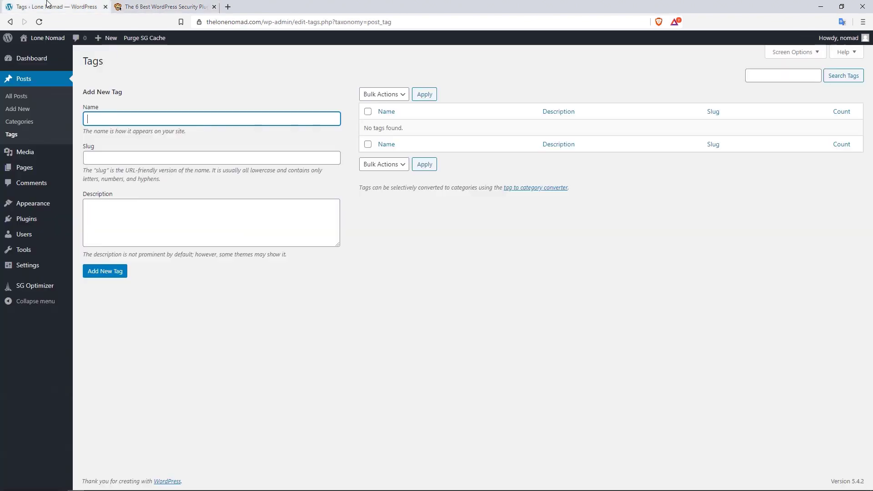
left_click(29, 96)
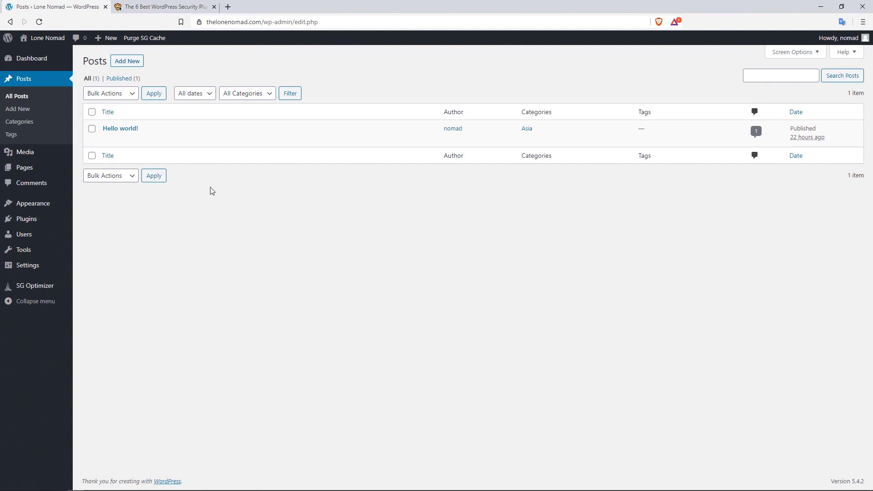
mouse_move(132, 137)
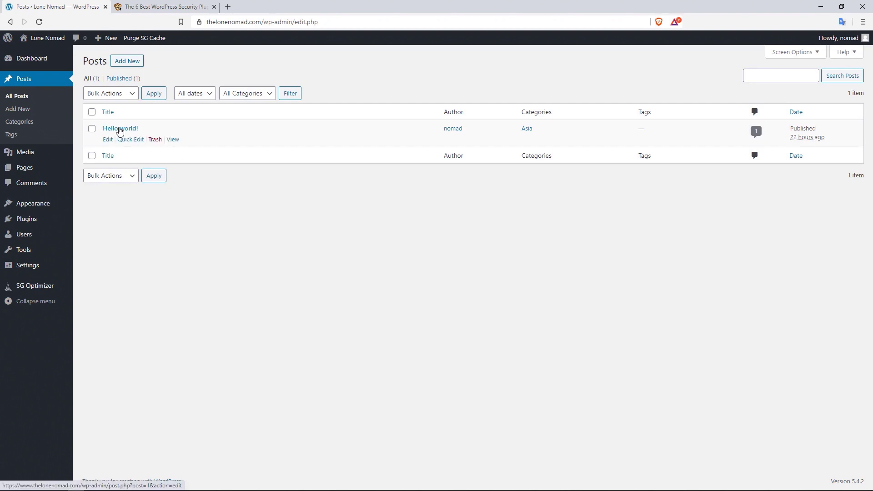
- View the live Hello world! post and scroll to its Asia label and comment
left_click(174, 139)
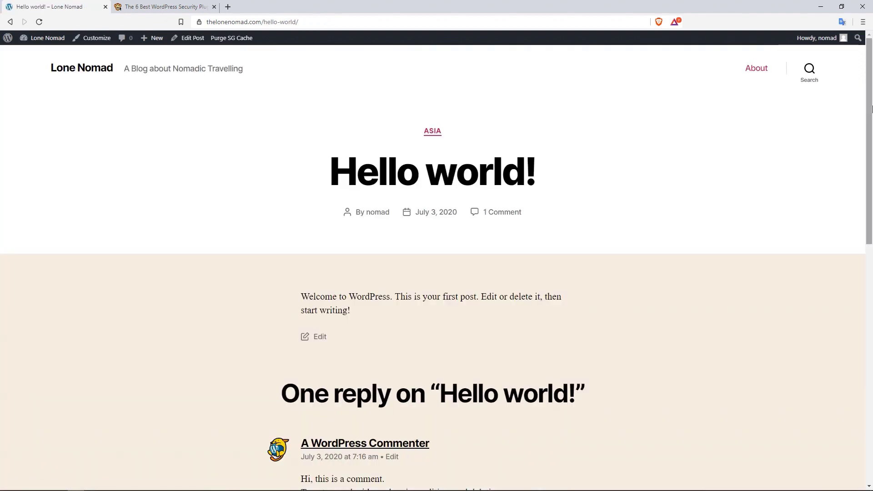
left_click_drag(869, 108, 865, 145)
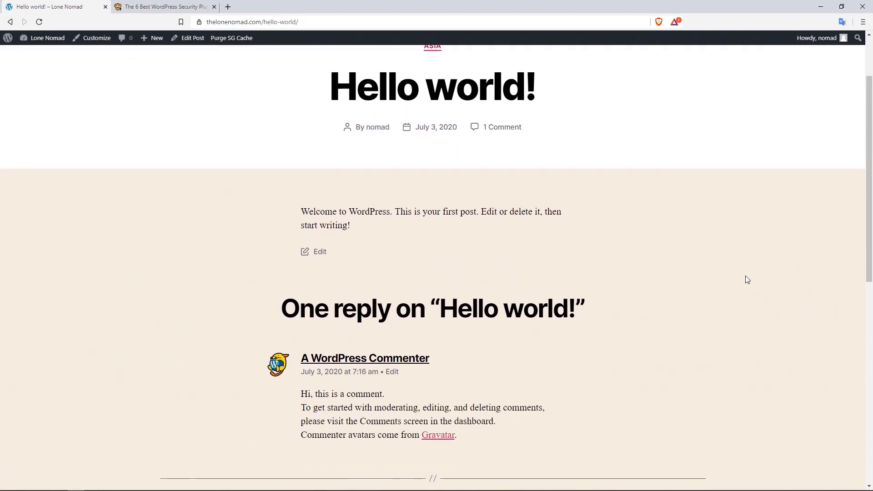
left_click_drag(868, 165, 869, 208)
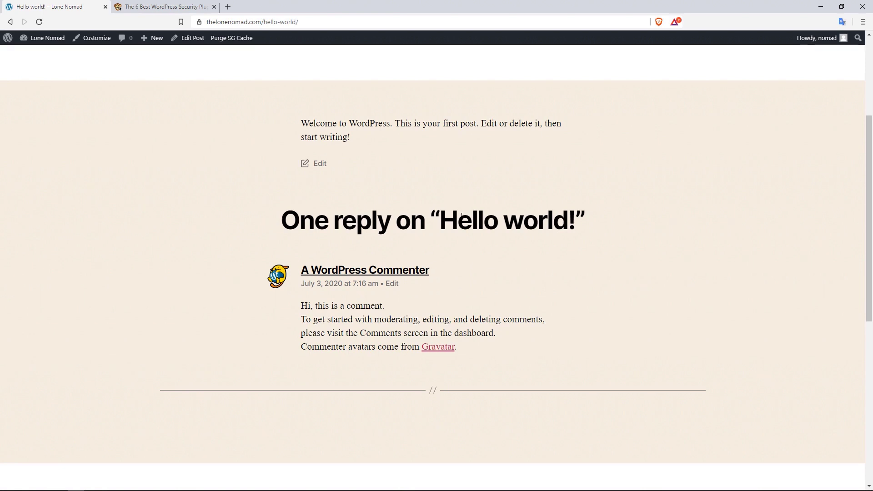
mouse_move(58, 49)
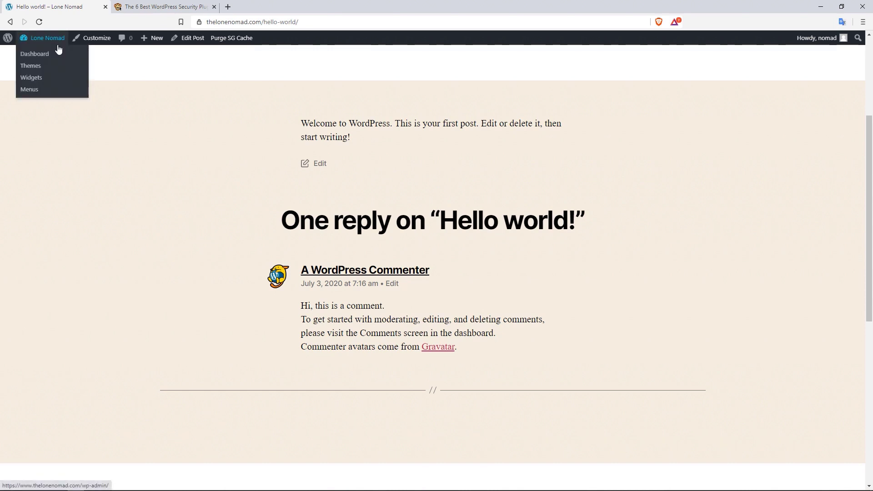
- Go from the live site to the admin Dashboard, then open the Media Library
left_click(58, 49)
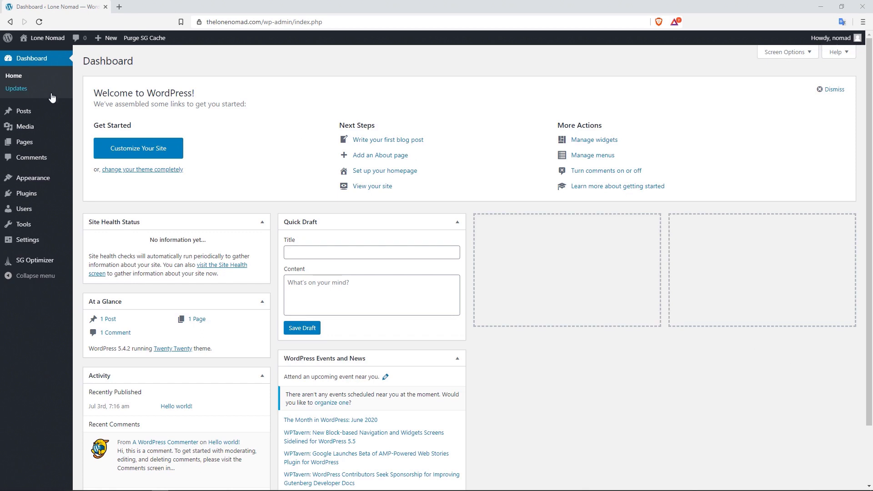
mouse_move(43, 131)
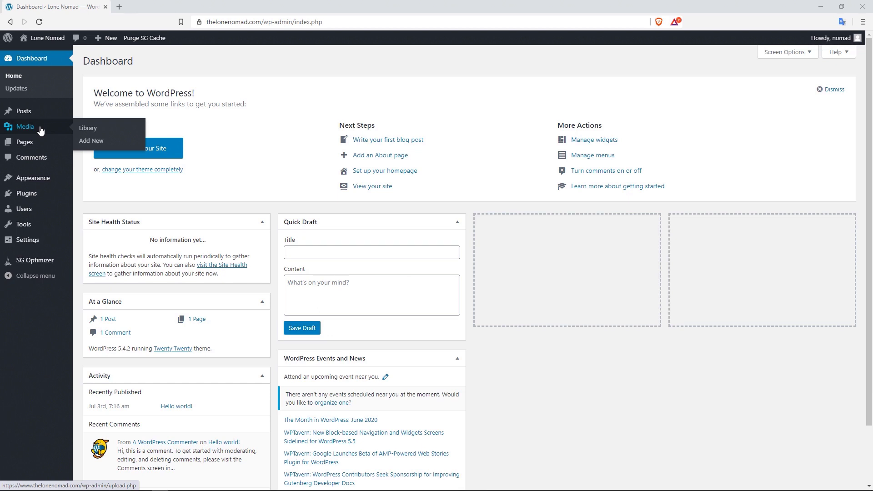
left_click(90, 130)
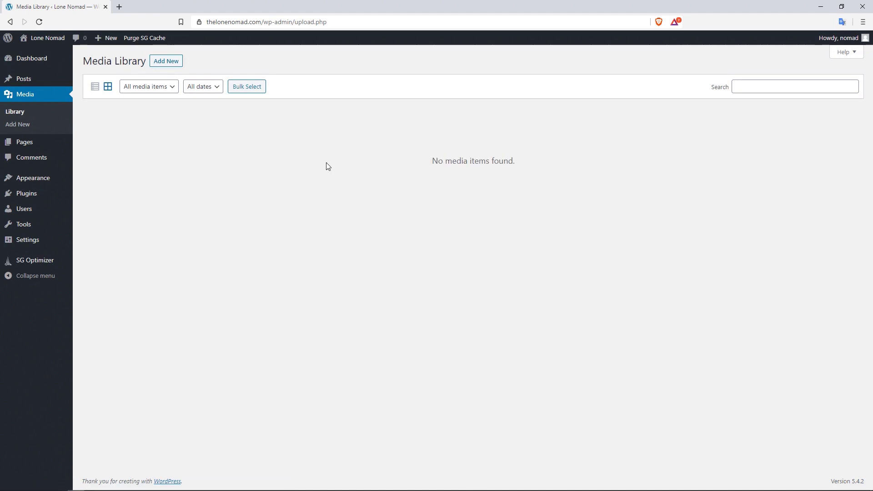
- Choose 20190312_115438.mp4, elchaleten.jpg, mount fitz.jpg and wp-mistakes-and-solutions-v.2.1.pdf for upload
left_click(176, 65)
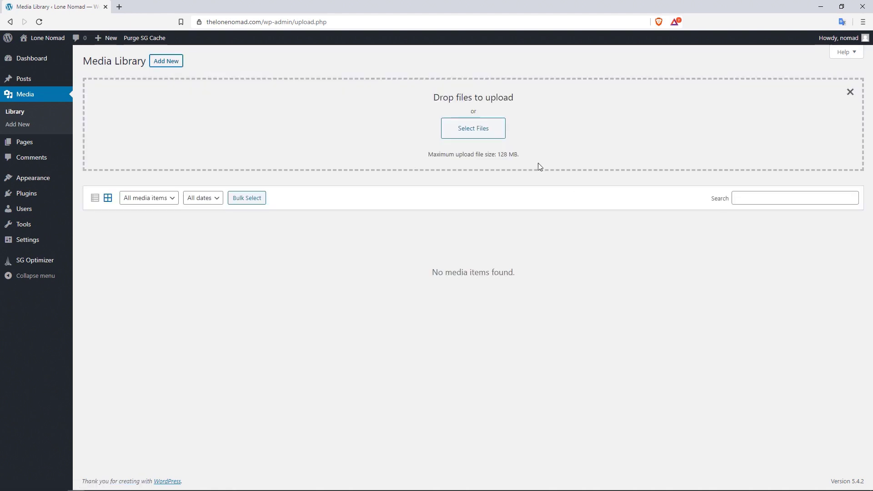
left_click(479, 135)
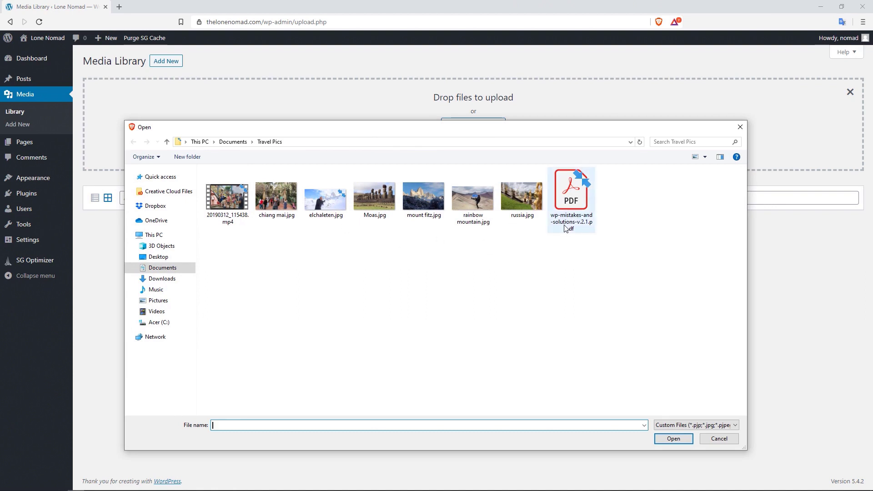
left_click(234, 202)
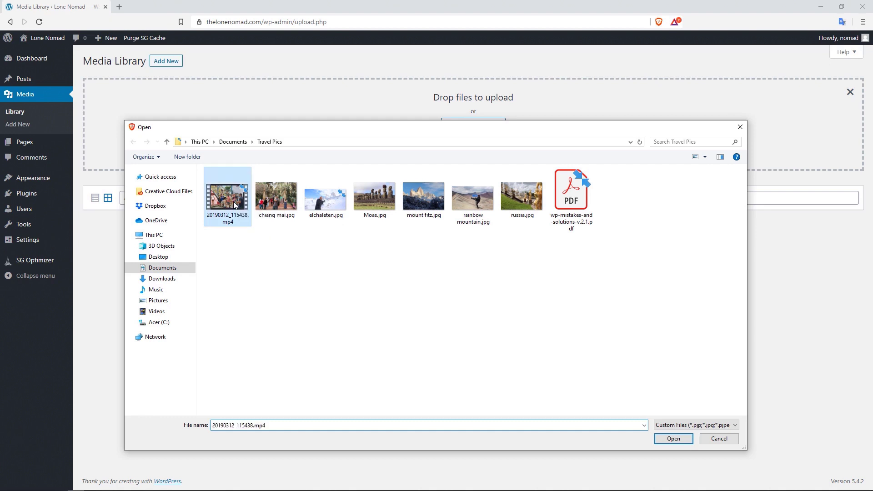
left_click(325, 206, "ctrl")
left_click(421, 205, "ctrl")
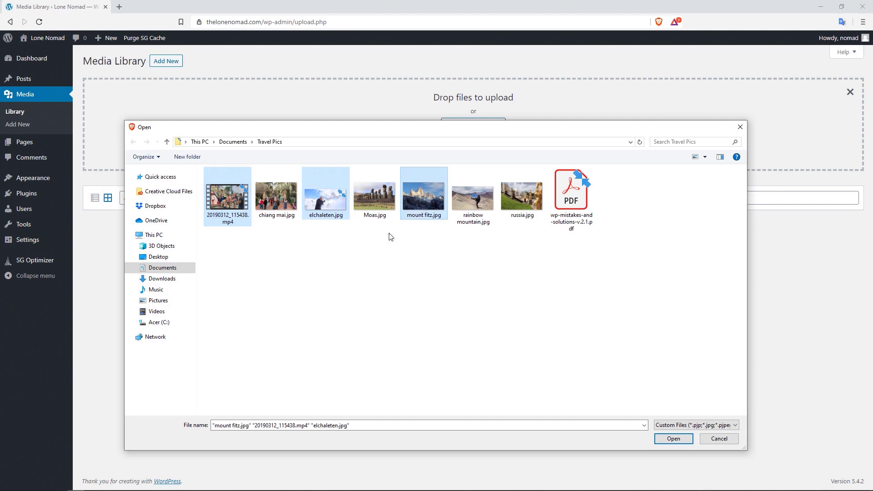
left_click(575, 208, "ctrl")
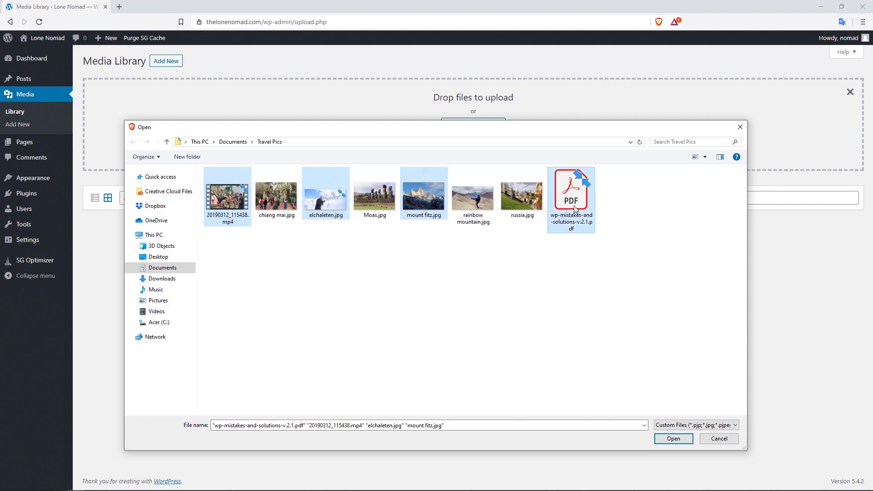
left_click(673, 438)
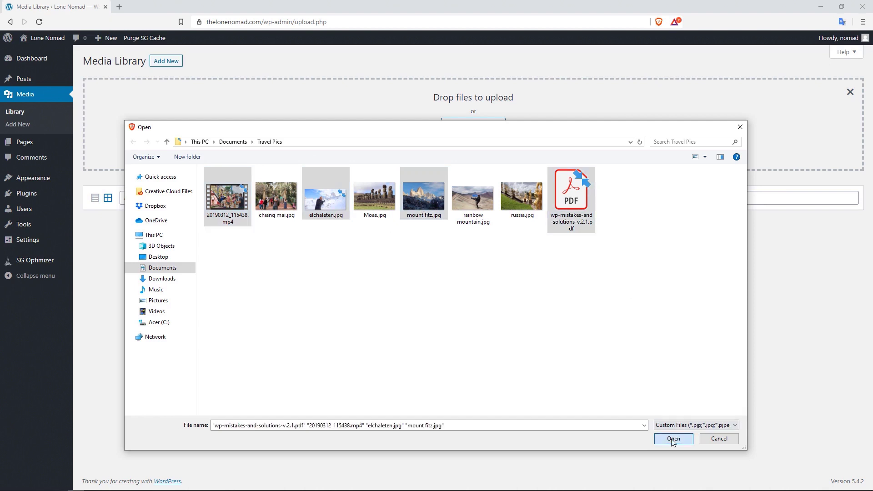
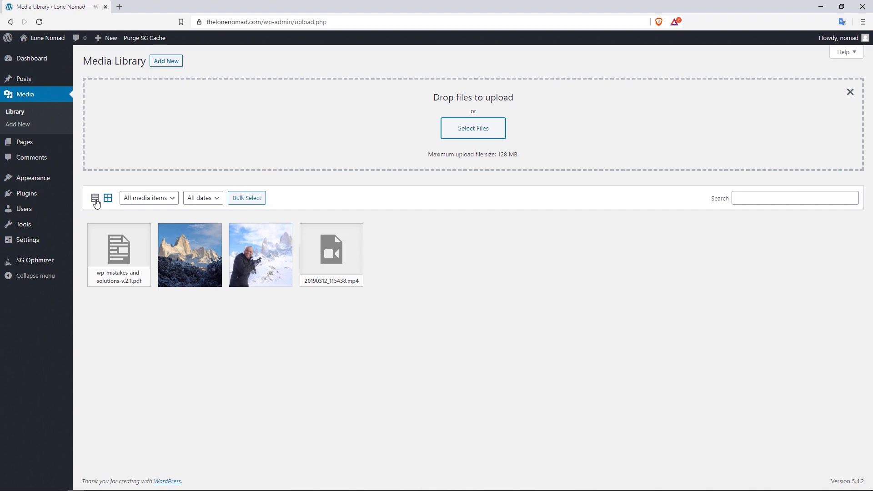
- Switch the Media Library to list view and back to grid, then check the type and date filters
left_click(95, 199)
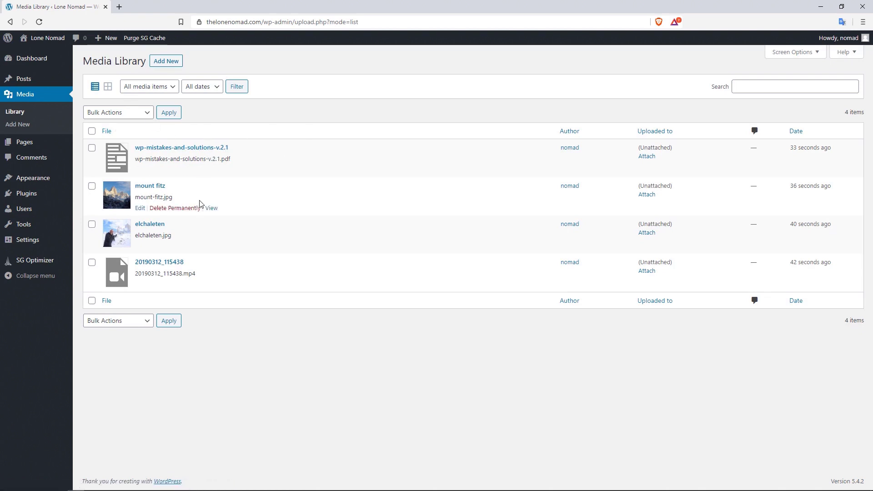
left_click(108, 86)
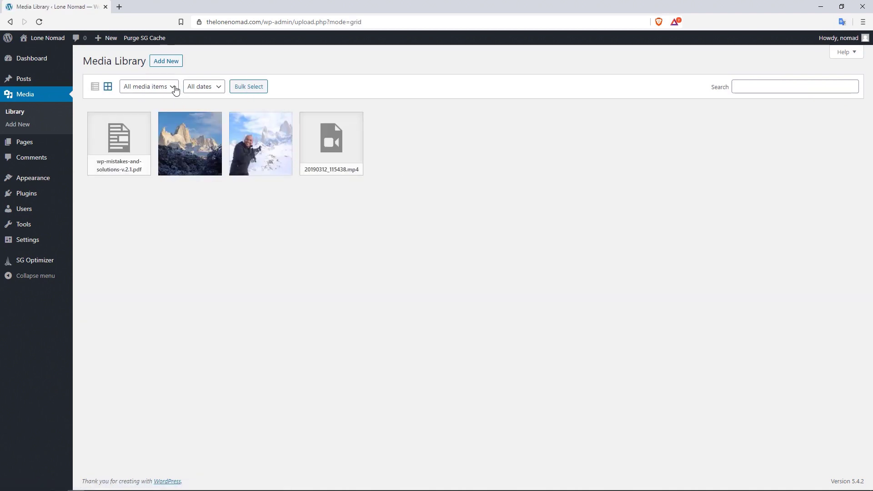
left_click(172, 87)
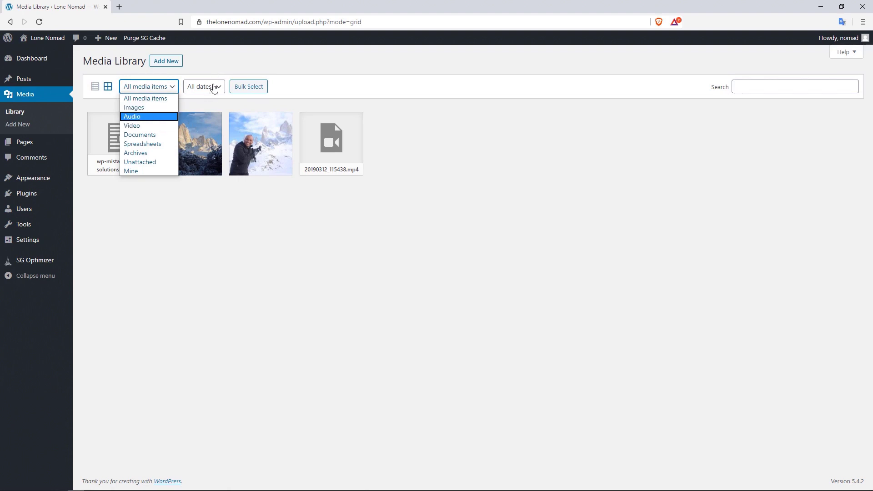
left_click(214, 87)
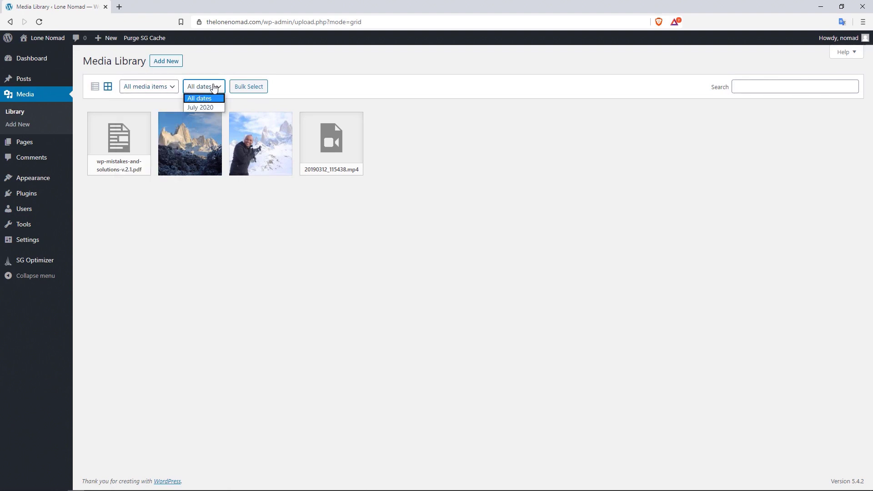
- Bulk-select the PDF and mountain photo, cancel the selection, and bring the images folder window on screen
left_click(251, 89)
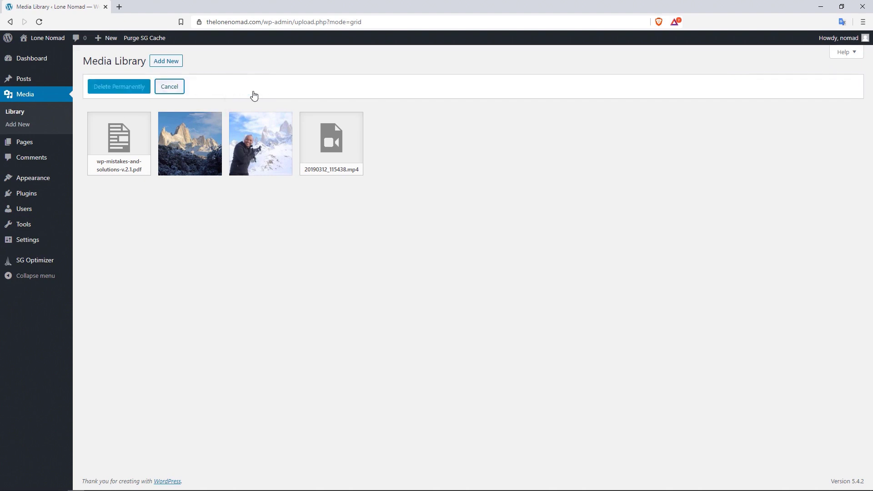
left_click(142, 141)
left_click(193, 146)
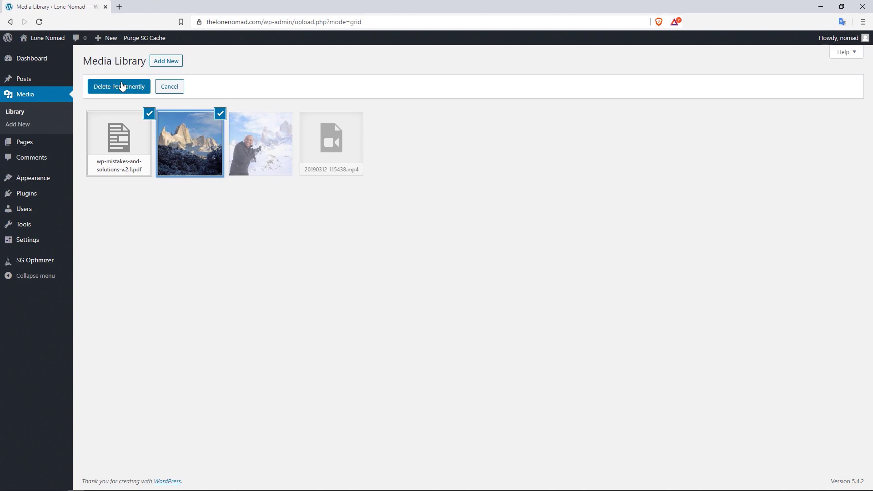
left_click(180, 91)
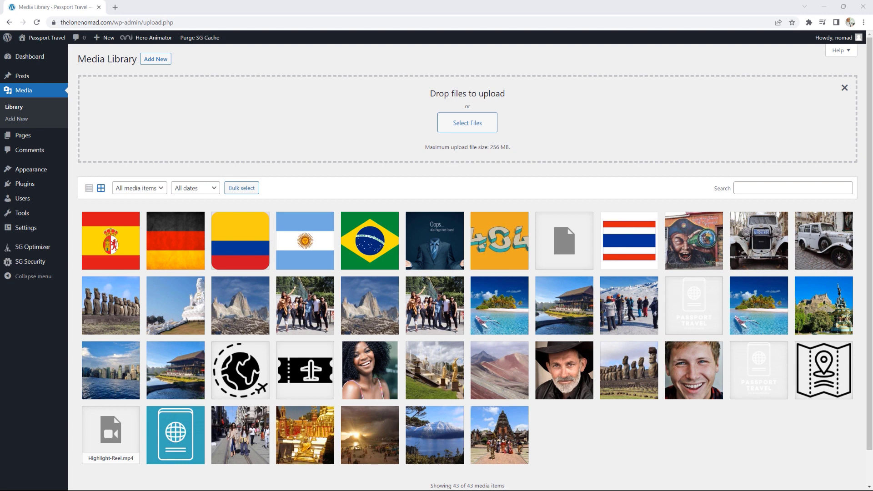
left_click_drag(872, 152, 495, 127)
- Maximize and restore the images folder window, then drag it off the right edge of the screen
double_click(496, 126)
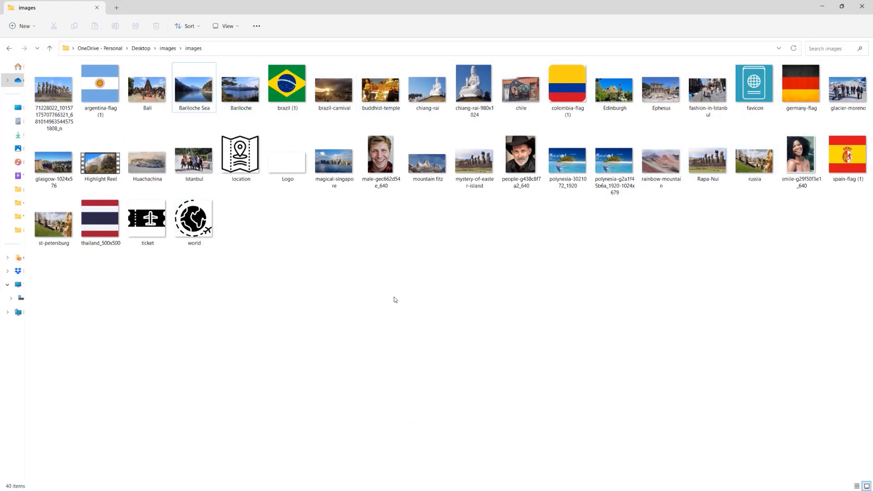
double_click(245, 5)
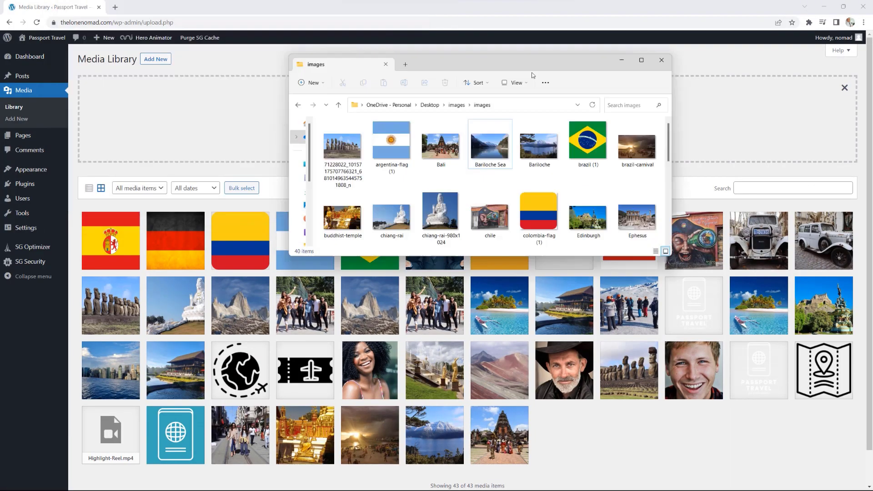
left_click_drag(532, 73, 872, 157)
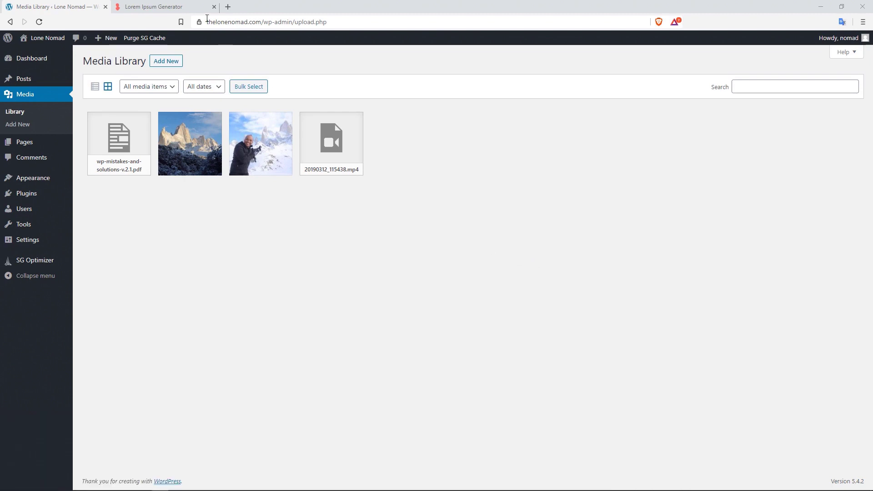
- Generate and copy 2 lorem ipsum paragraphs, then return to the WordPress Media Library tab
left_click(173, 7)
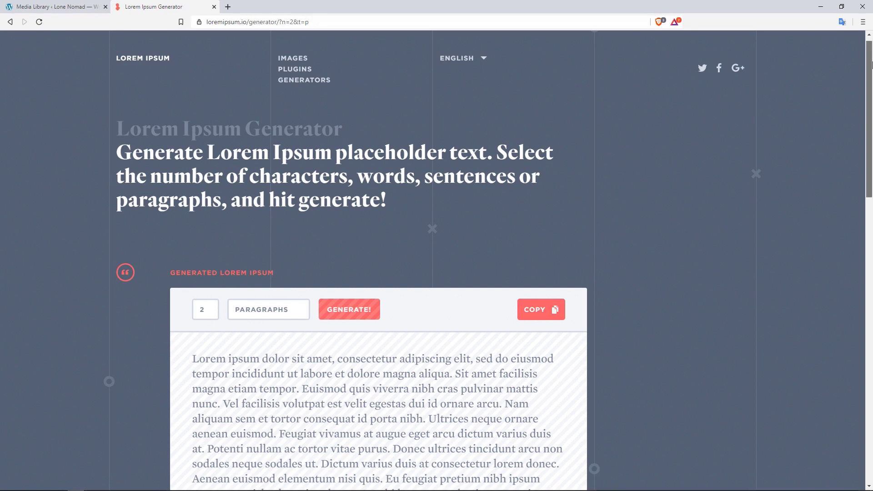
scroll(803, 127, "down", 3)
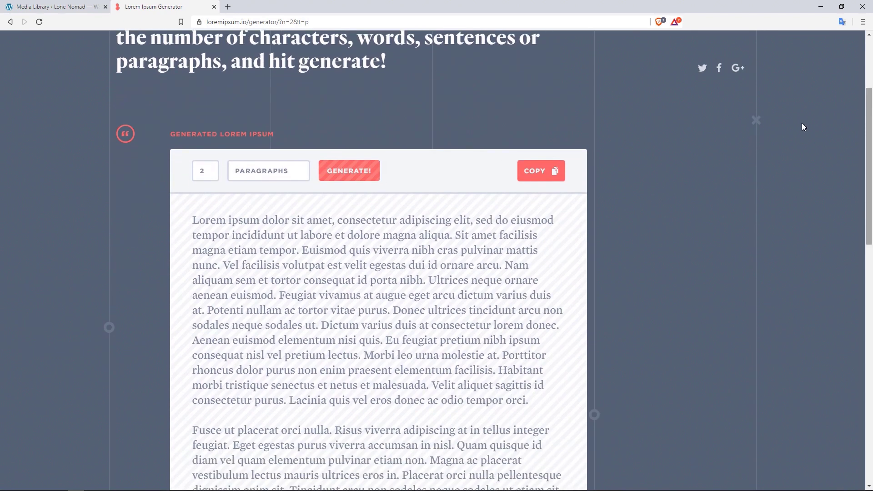
double_click(204, 171)
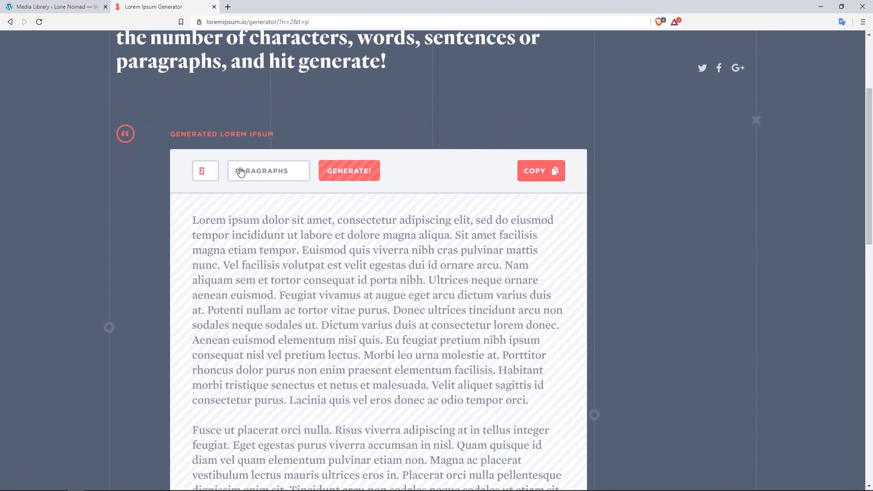
left_click(351, 175)
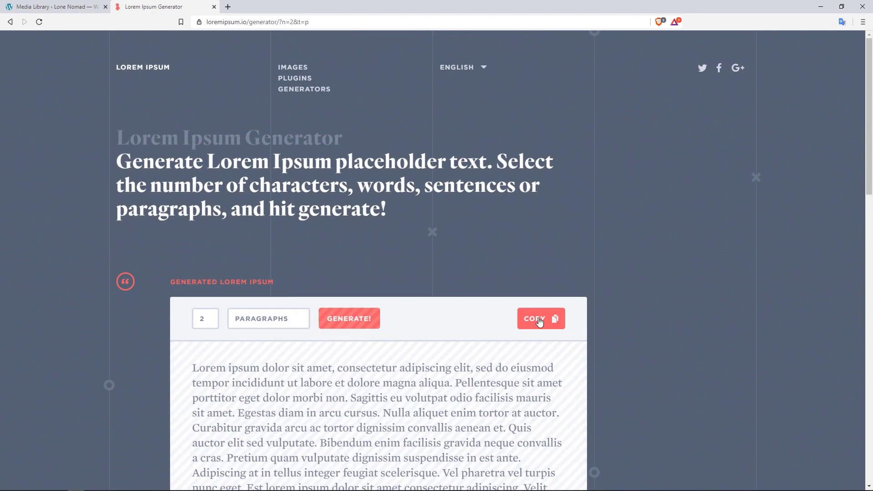
left_click(539, 321)
left_click(51, 5)
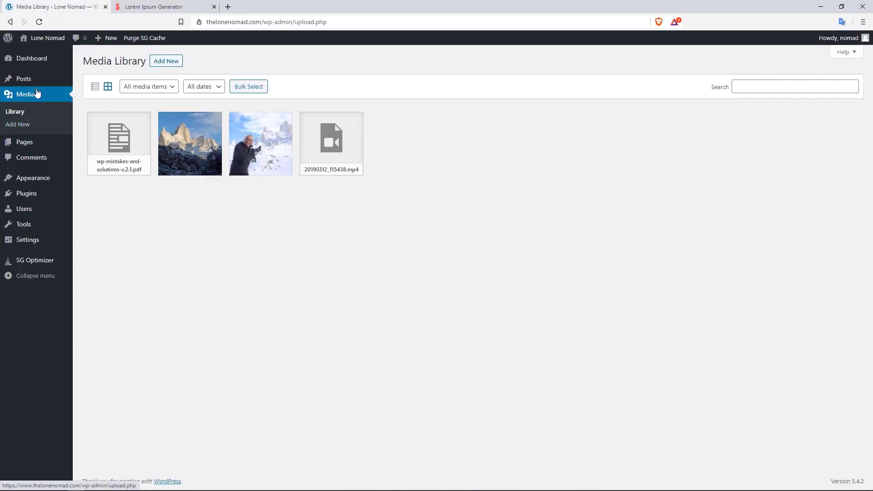
- Add a new post titled 'Hiking to Mount Fitz Roy' and highlight the title text
mouse_move(34, 82)
left_click(106, 93)
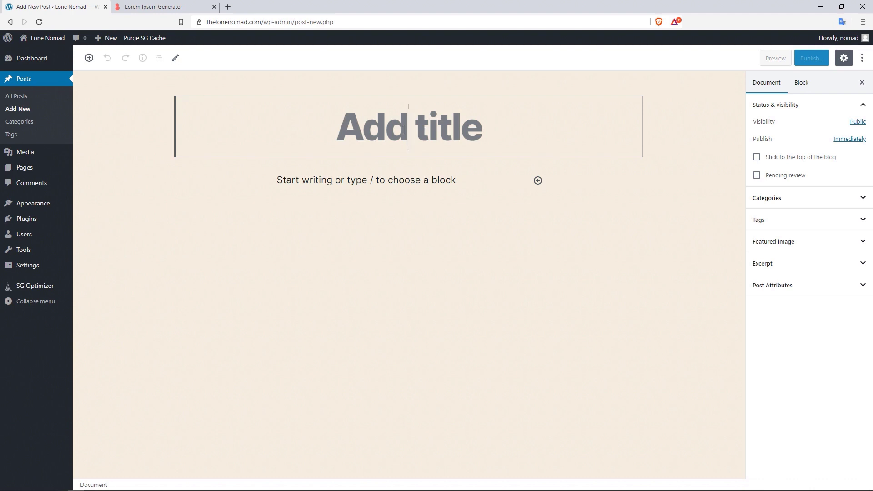
type("Hikin")
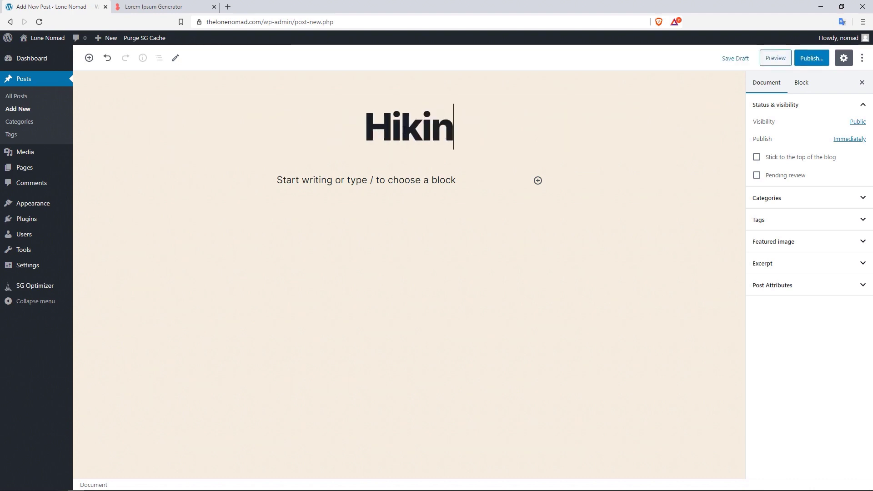
type("g to m")
key("BackSpace")
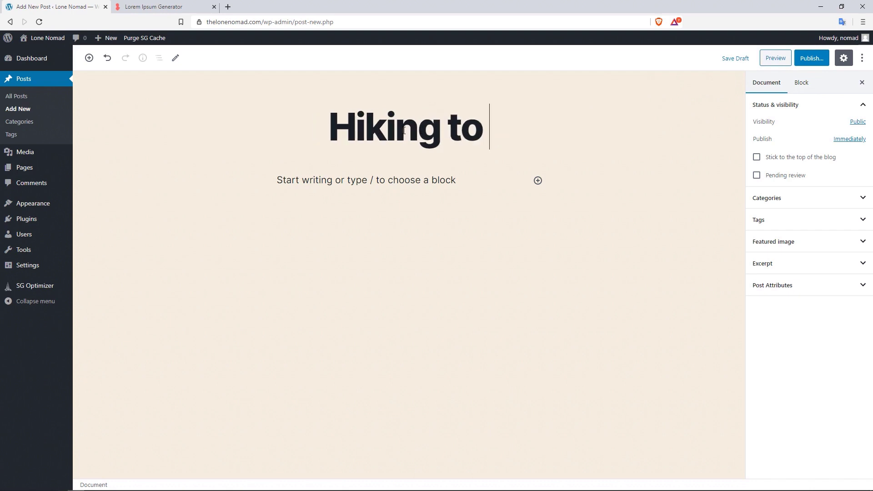
type("Mount")
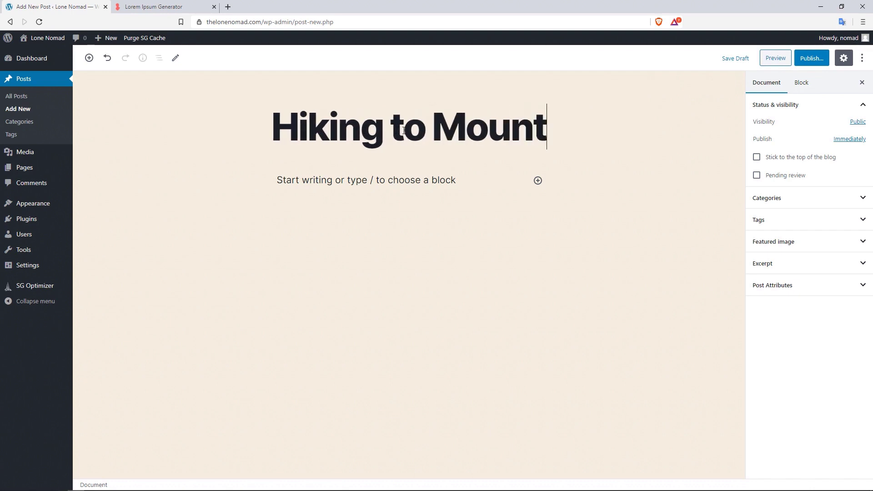
type(" Fitz")
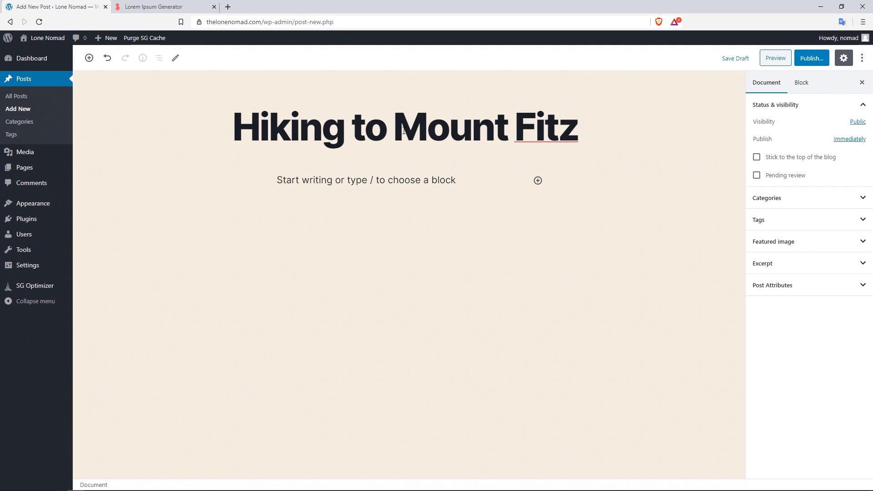
type(" Roy")
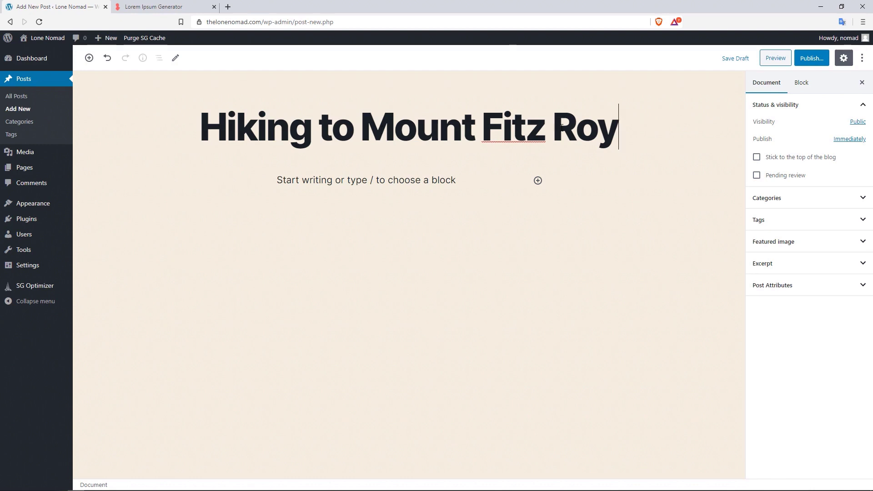
key("shift+Left")
key("shift+Left")
left_click_drag(538, 132, 244, 125)
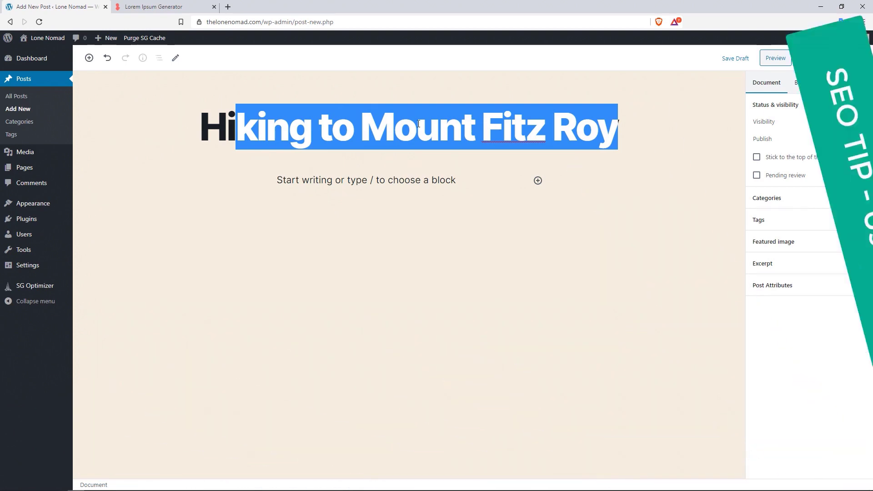
left_click(417, 183)
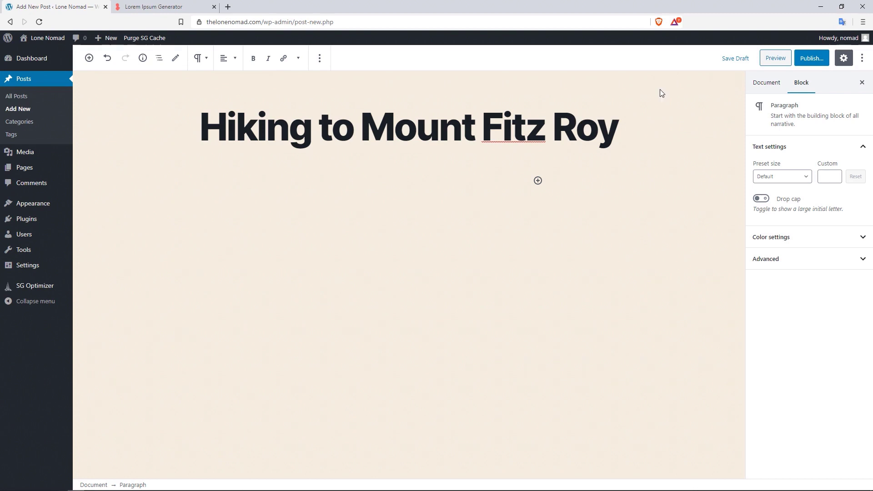
left_click(796, 83)
left_click(299, 179)
left_click(537, 181)
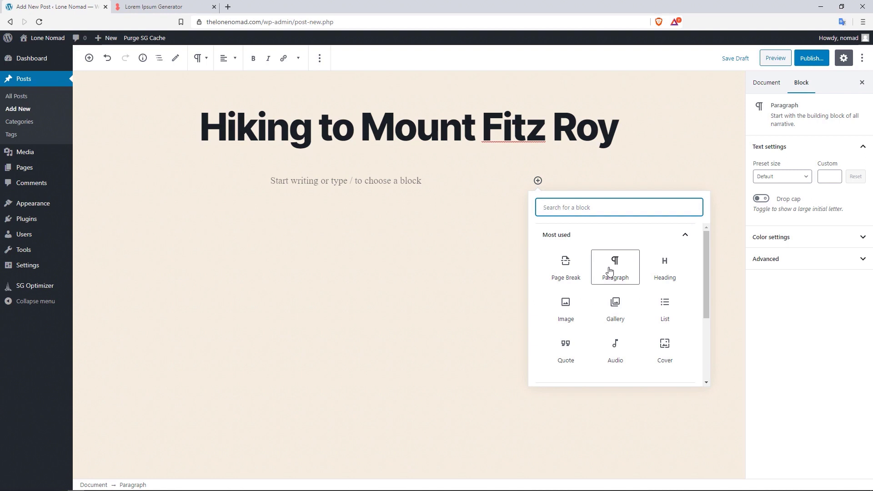
left_click(336, 182)
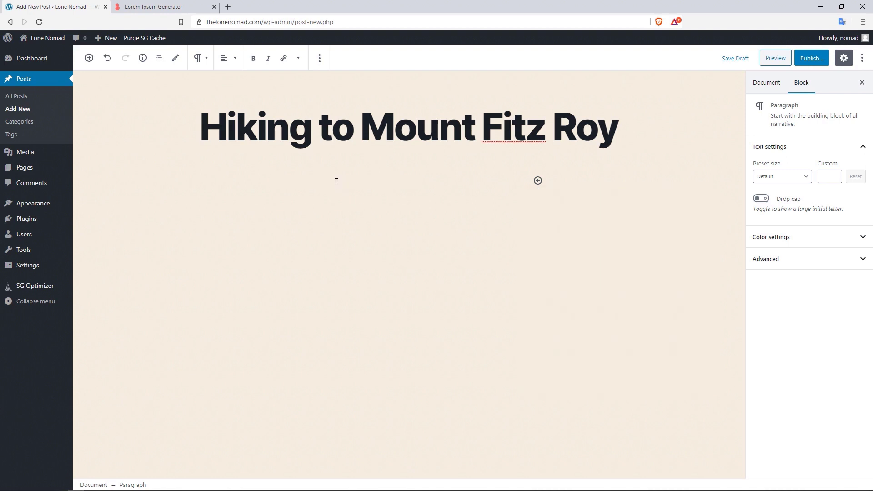
key("ctrl+v")
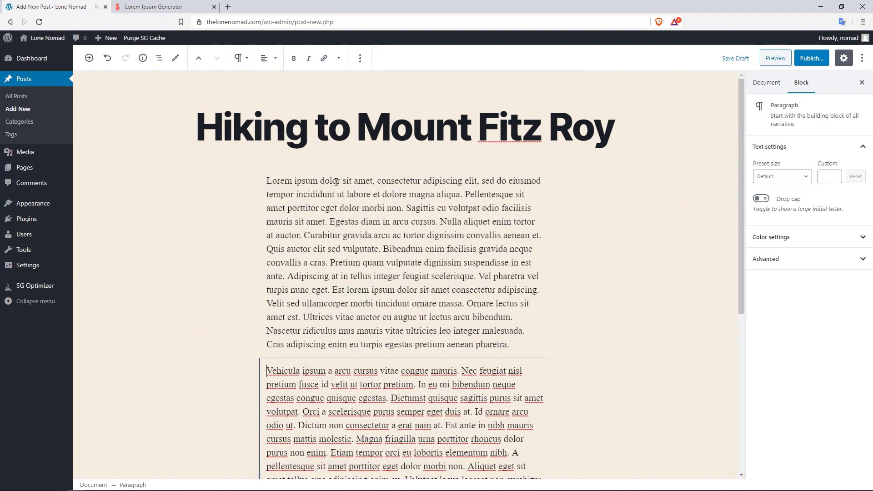
key("ctrl+Tab")
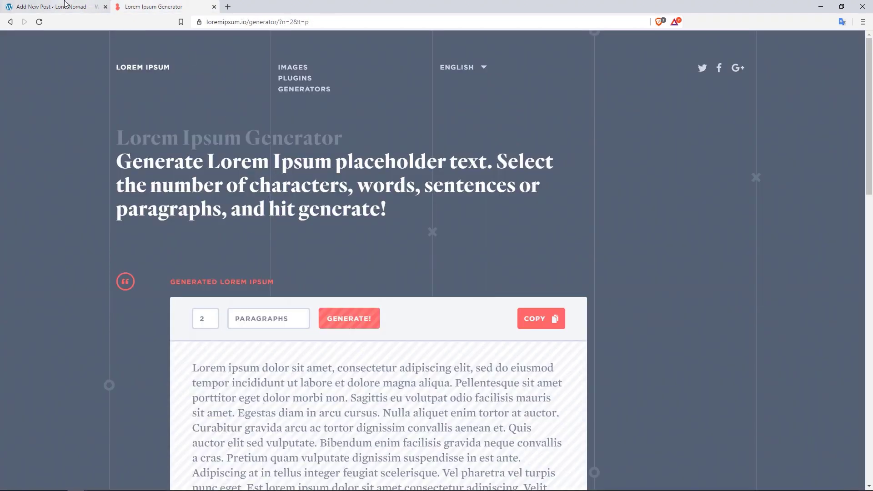
key("ctrl+Tab")
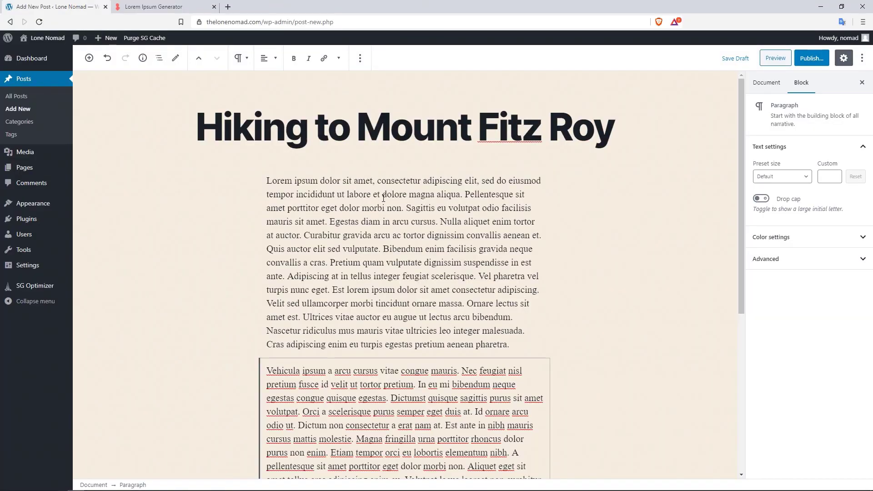
left_click(384, 197)
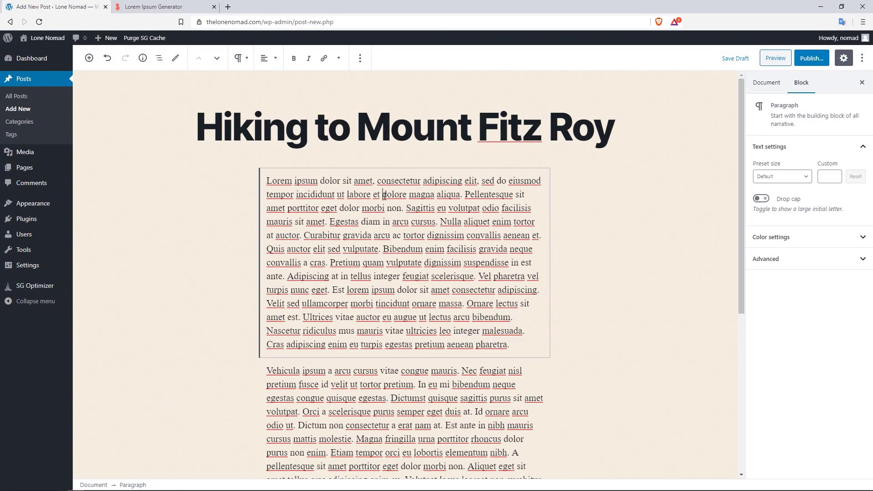
left_click(796, 93)
left_click_drag(741, 186, 738, 223)
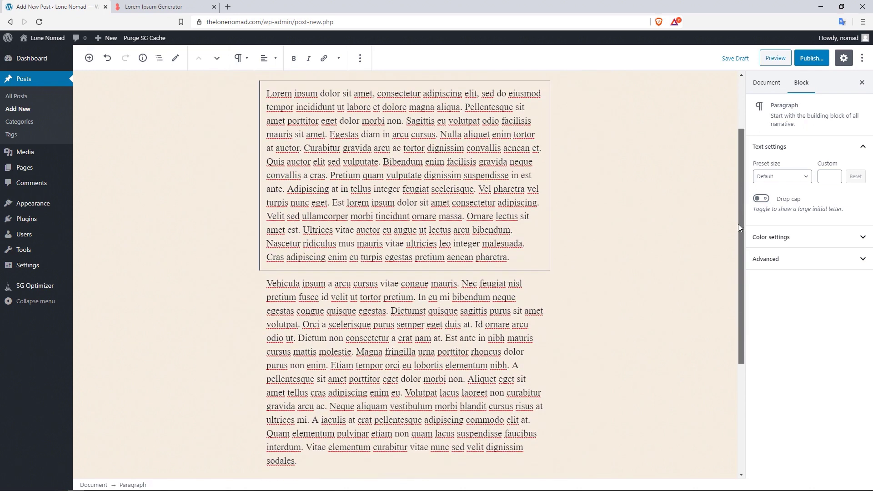
left_click(419, 323)
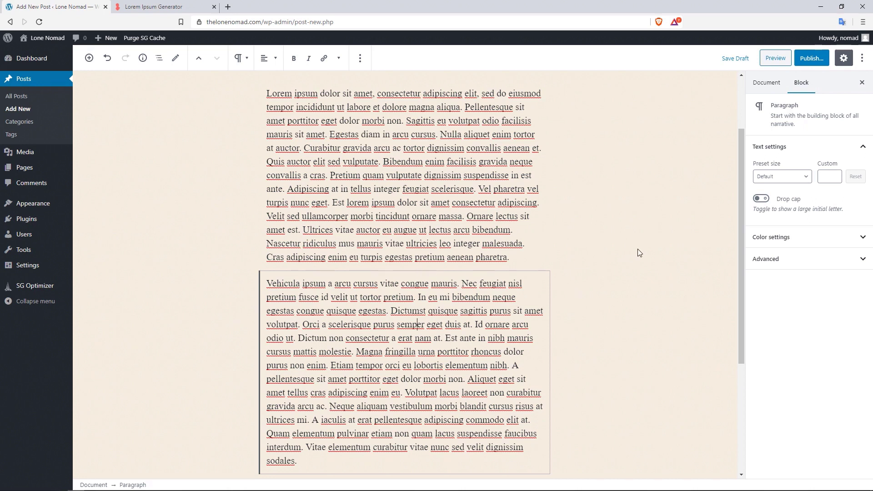
left_click_drag(741, 197, 732, 141)
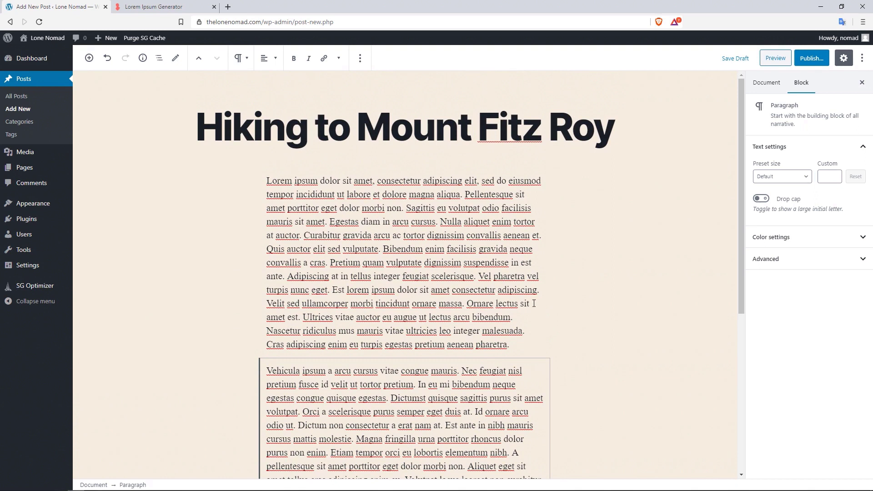
left_click(534, 303)
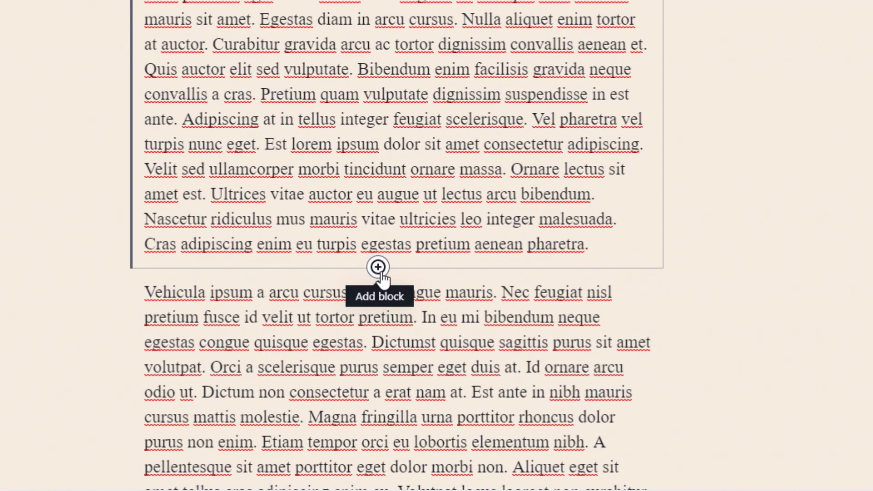
- Insert an Image block right after the first lorem ipsum paragraph
left_click(378, 268)
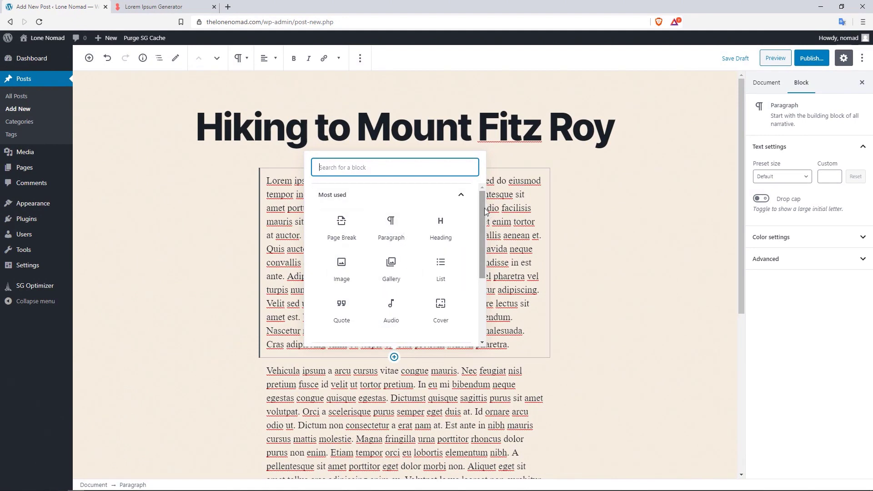
left_click_drag(484, 208, 480, 228)
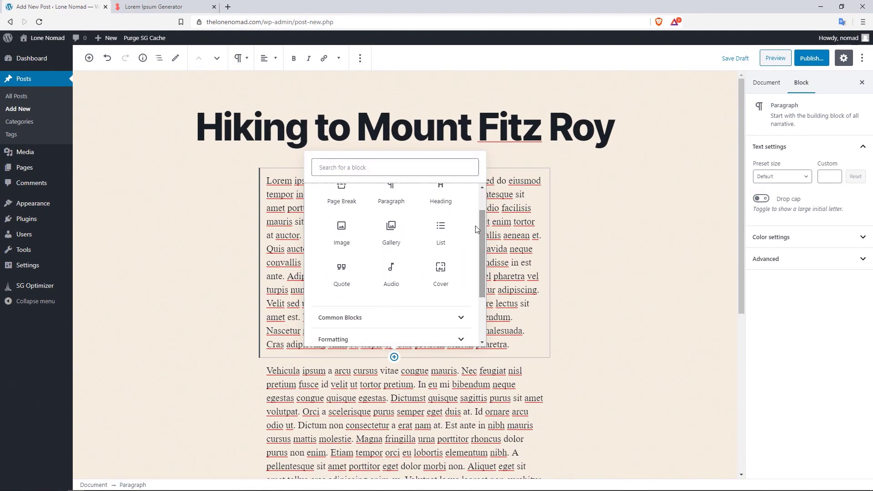
left_click(345, 237)
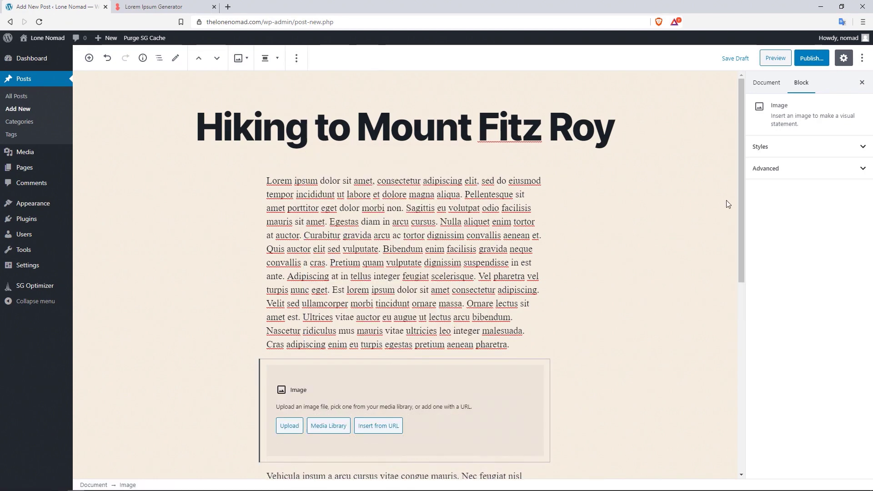
left_click_drag(739, 184, 689, 279)
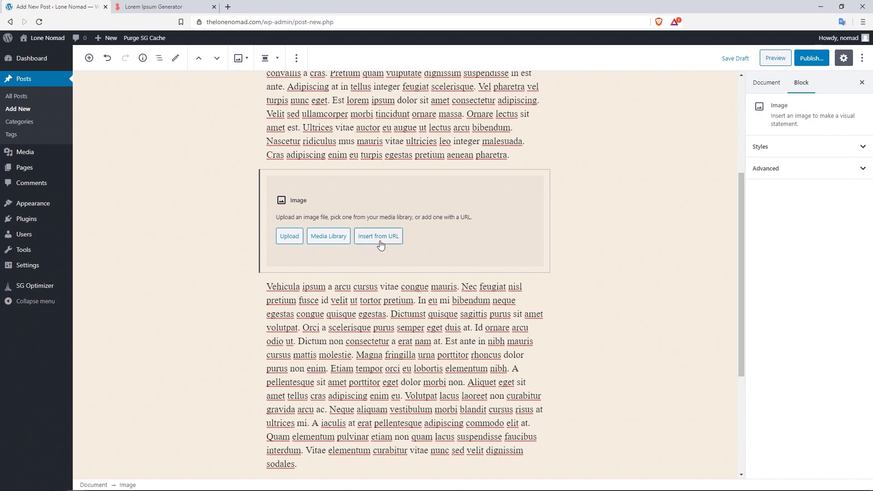
- Fill the image block with elchaleten.jpg from the Media Library
left_click(332, 242)
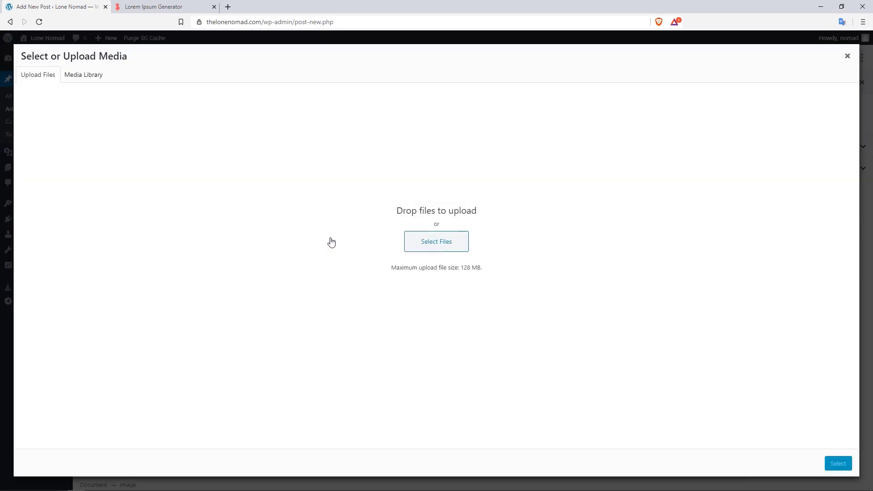
left_click(85, 76)
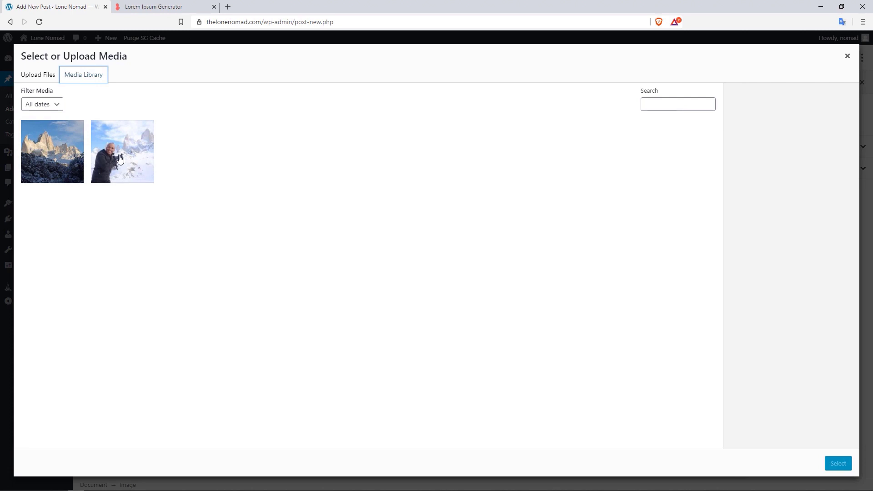
left_click(120, 158)
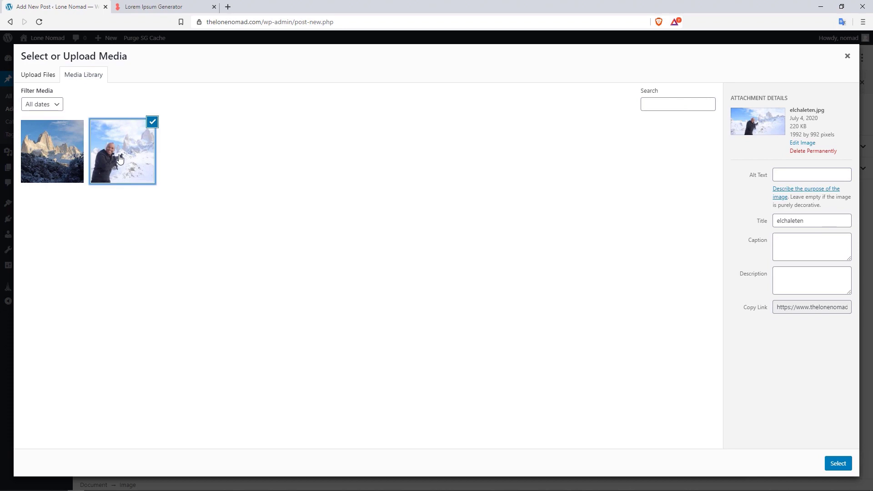
left_click(838, 463)
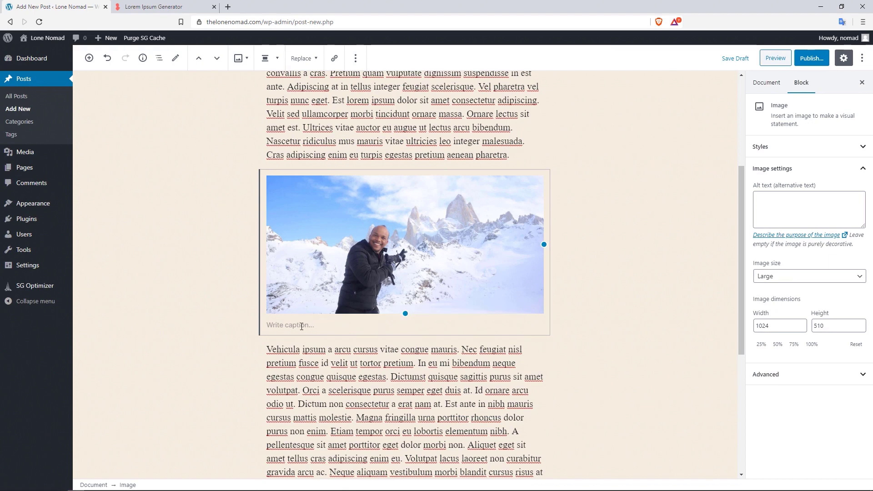
- Caption the photo "Hahha that's me smiling ." and deselect the block
left_click(300, 326)
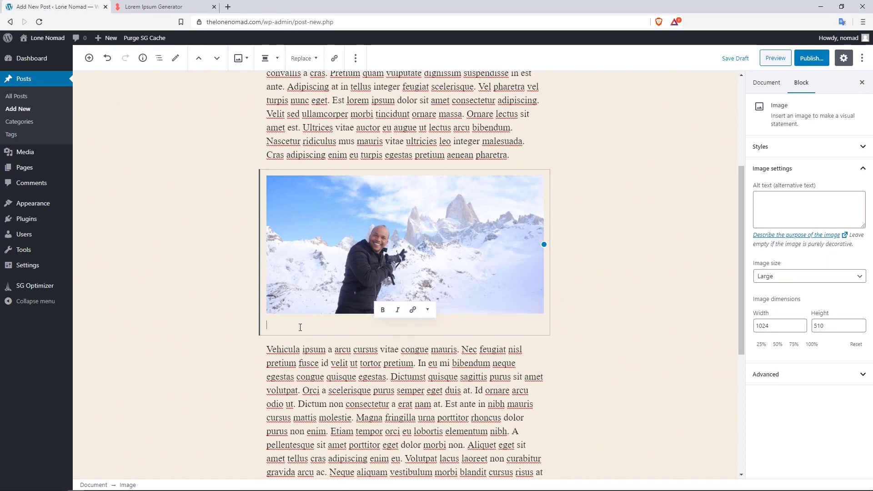
type("Hahha")
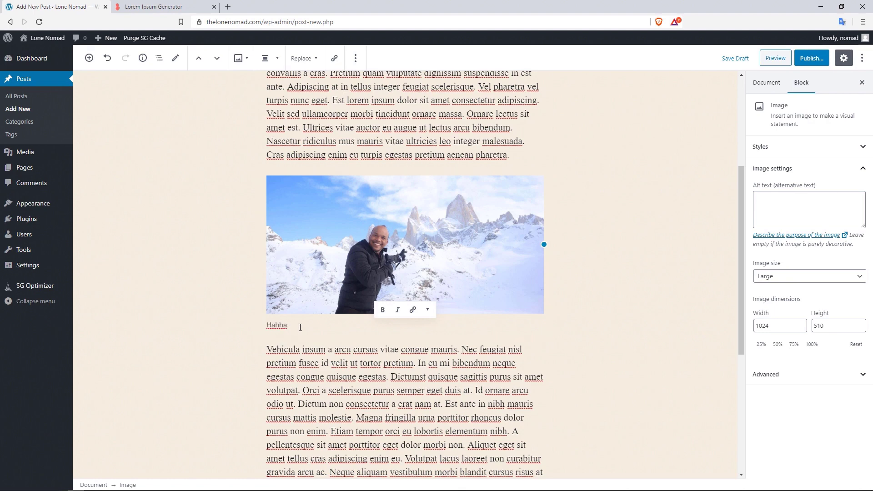
type(" YjTh")
key("BackSpace")
key("BackSpace")
type("that's me smiling ...")
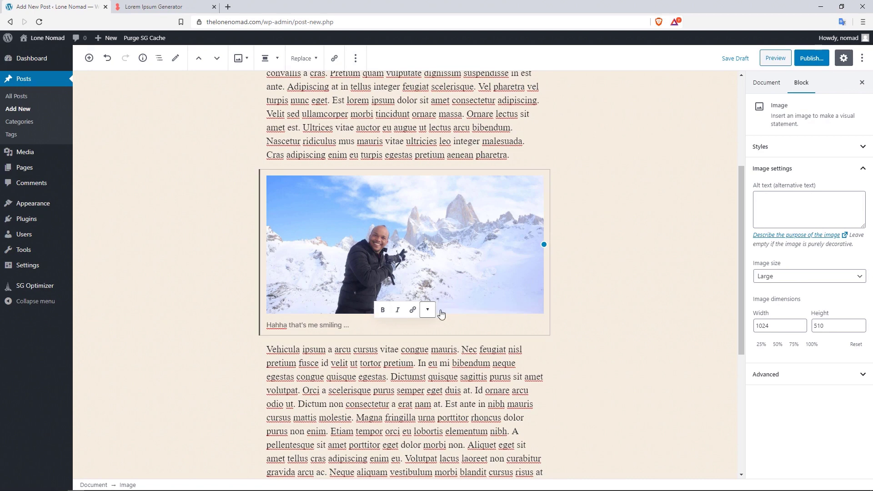
left_click(623, 278)
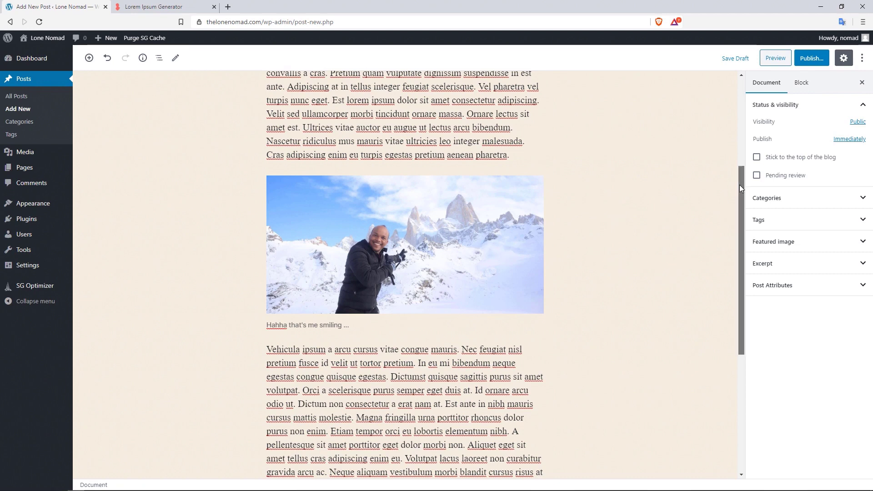
scroll(739, 186, "up", 2)
left_click(418, 142)
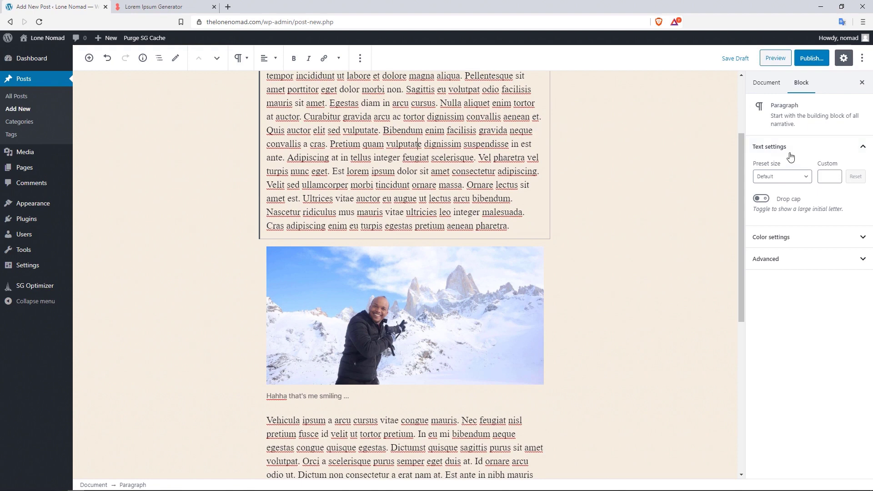
left_click_drag(744, 160, 728, 121)
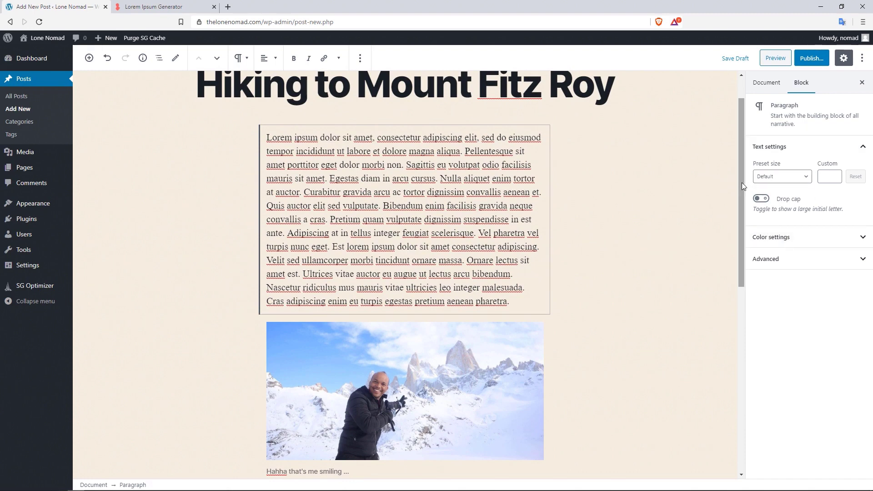
left_click_drag(740, 182, 742, 297)
left_click(476, 220)
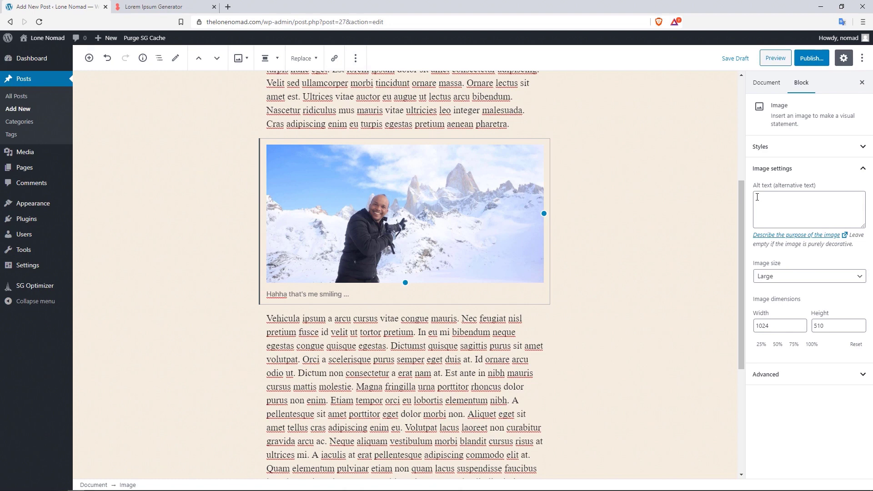
- Set the photo's alt text to 'a picture of me at Mount Fitz Roy', keeping size Large
left_click(773, 201)
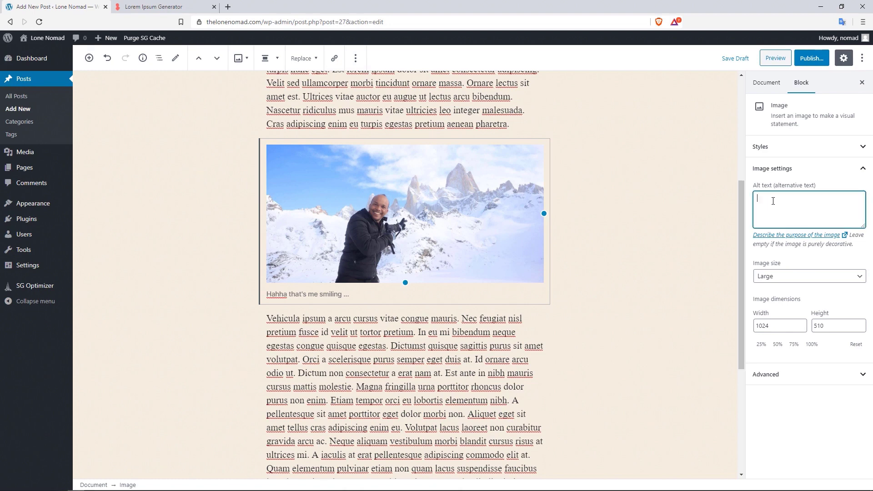
type("a picture of me at Mount Fitz Roy")
left_click(787, 276)
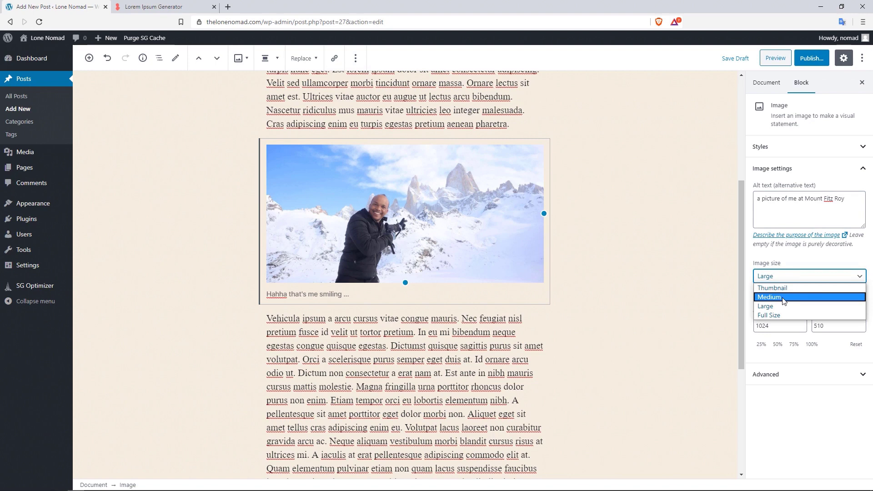
mouse_move(45, 265)
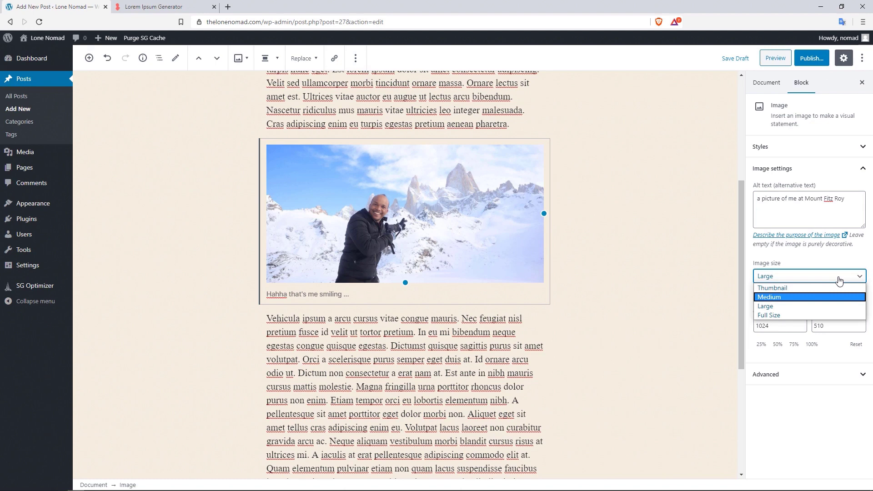
left_click(788, 307)
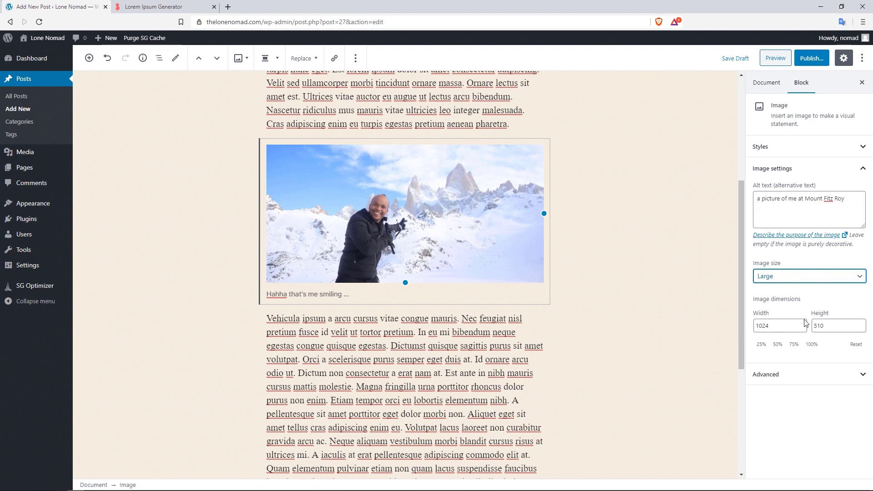
- Expand and collapse the Advanced image settings, scrolling the sidebar
left_click(814, 376)
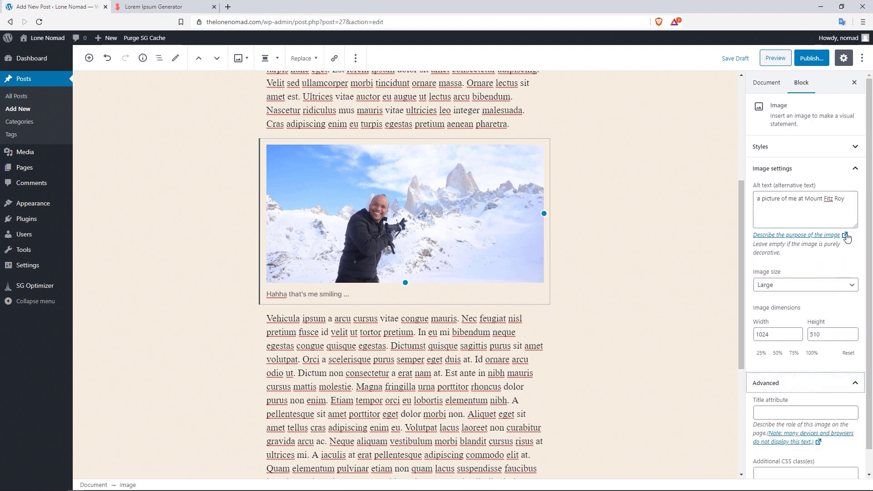
scroll(866, 248, "down", 1)
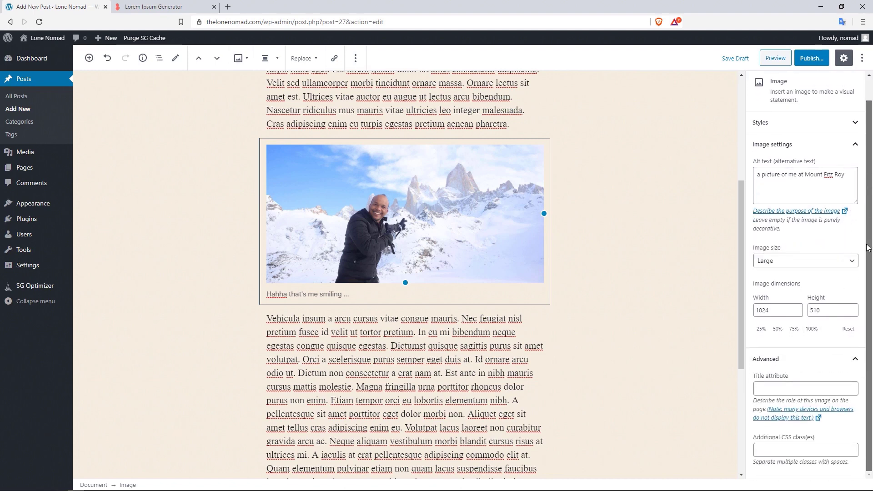
left_click(804, 367)
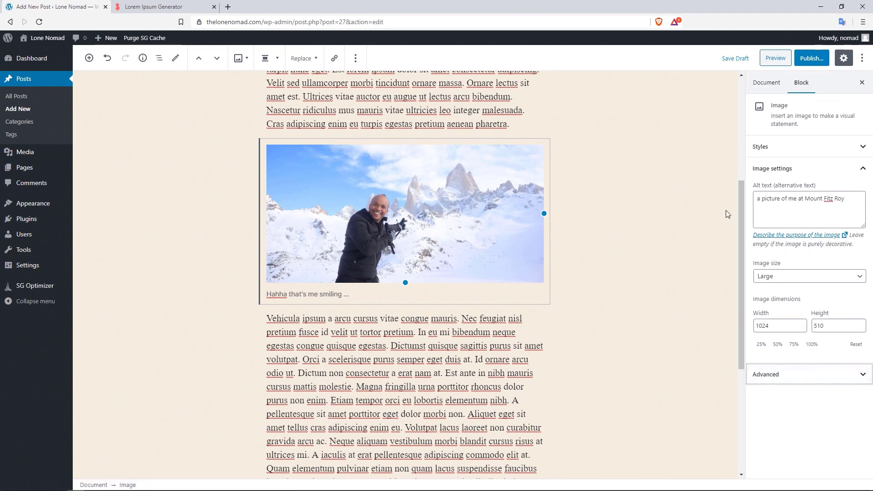
left_click_drag(740, 196, 735, 86)
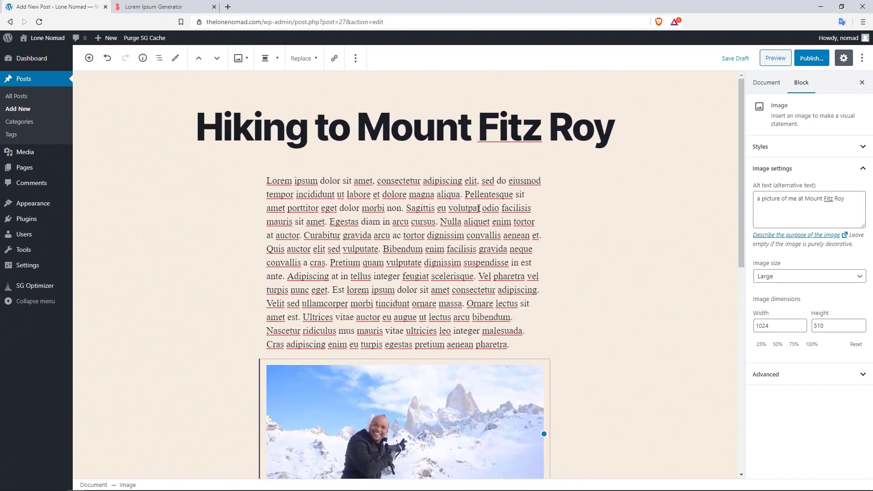
left_click_drag(744, 105, 733, 191)
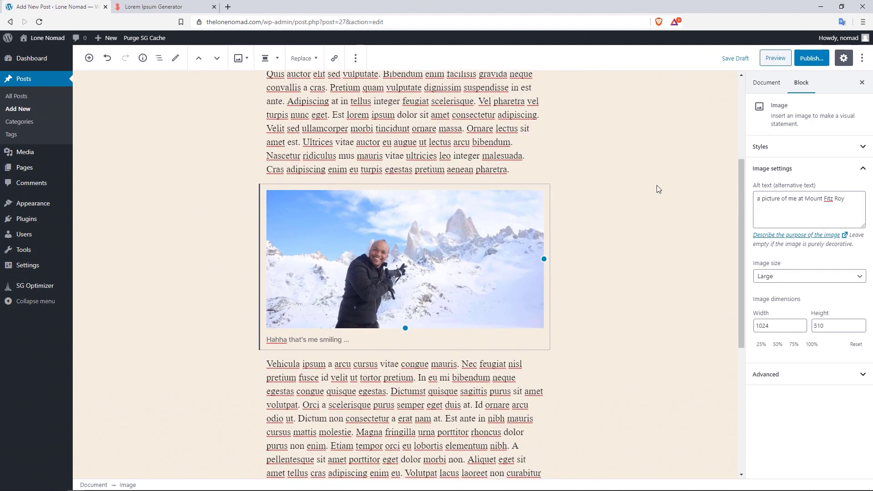
left_click_drag(741, 167, 744, 78)
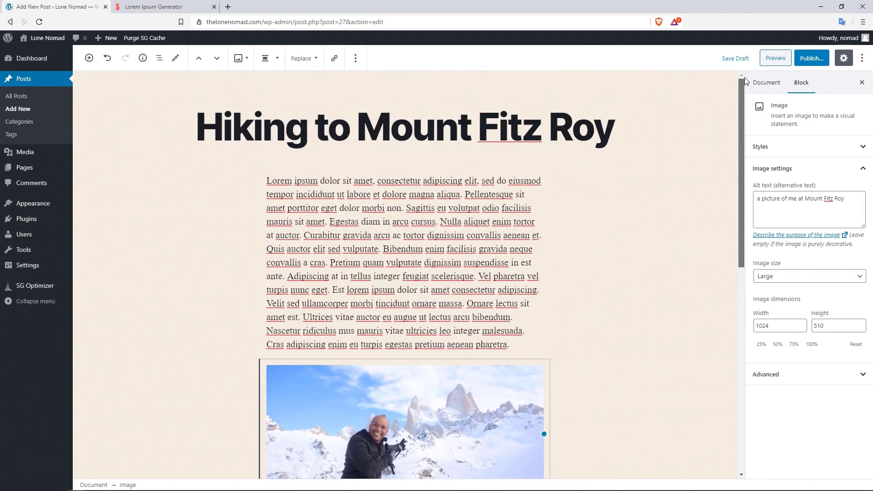
- Set mount-fitz.jpg as the post's featured image
left_click(772, 88)
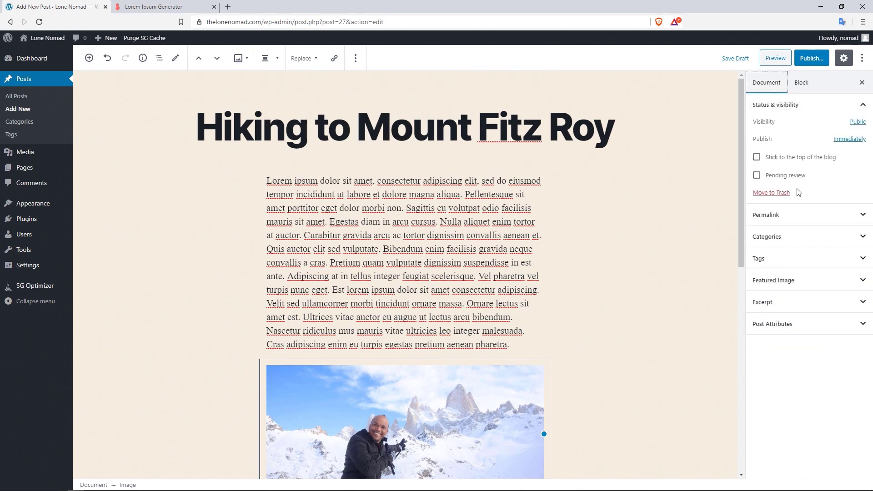
left_click(822, 286)
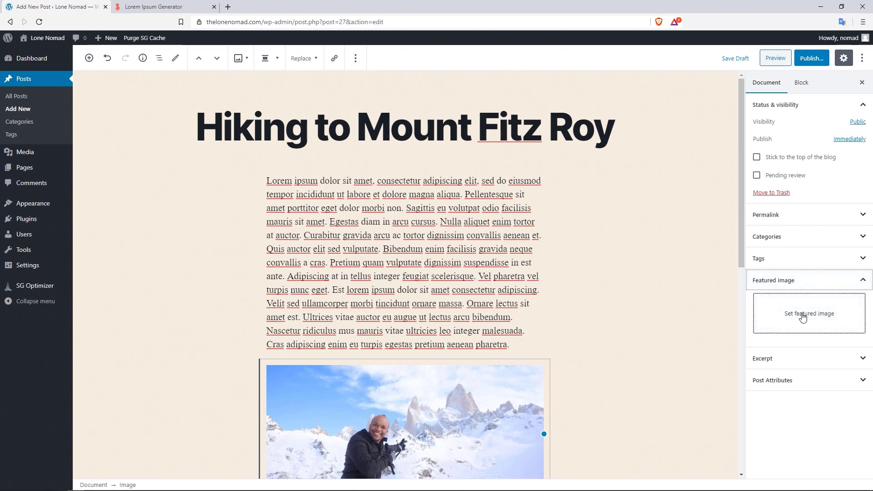
left_click(802, 317)
left_click(53, 170)
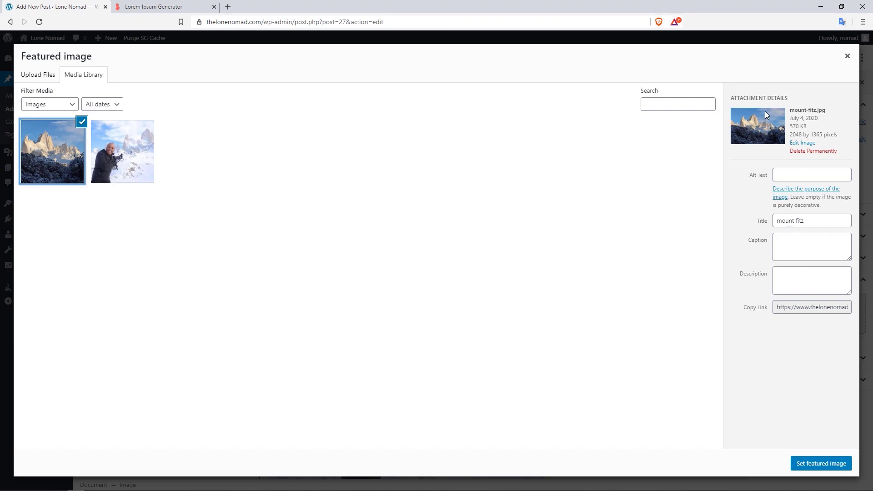
left_click(810, 464)
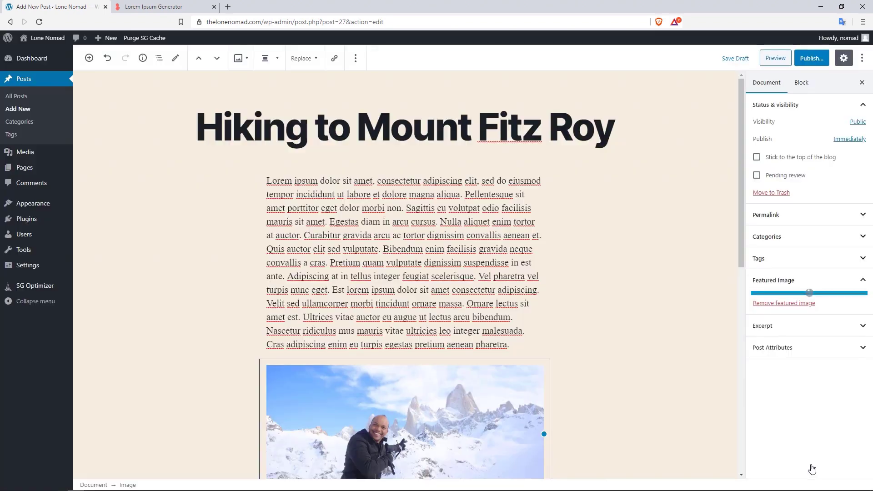
- Create category Argentina under South America, untick South America, and collapse Categories
left_click(819, 239)
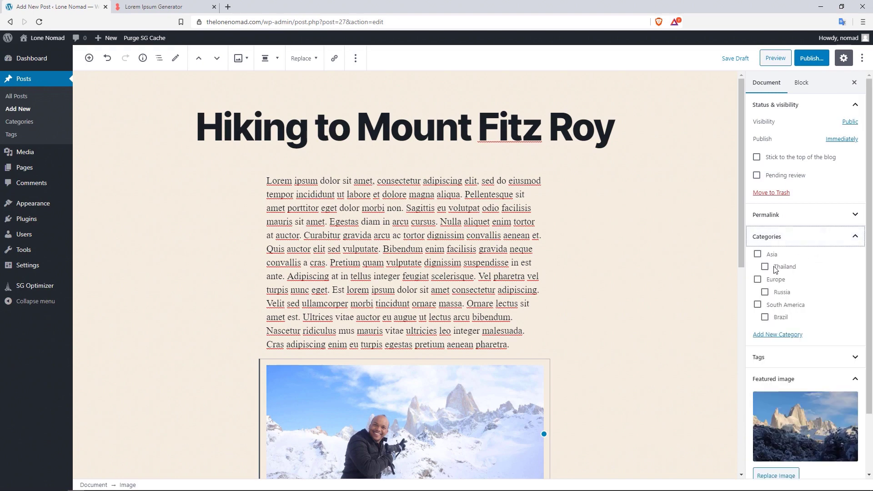
left_click(782, 305)
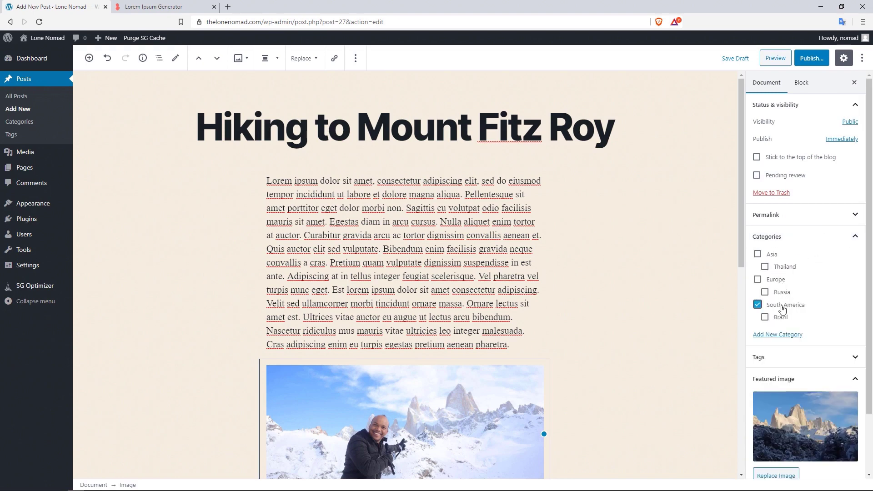
left_click(792, 336)
left_click(787, 361)
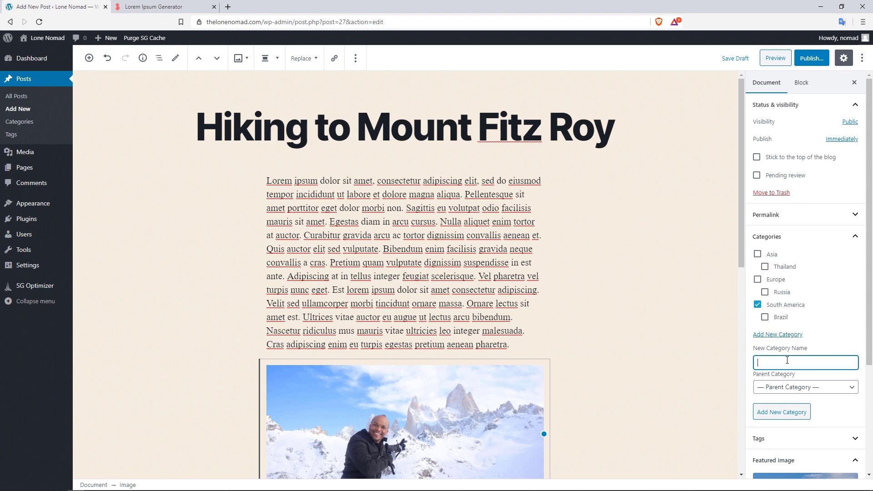
type("Argentina")
left_click(779, 387)
left_click(783, 444)
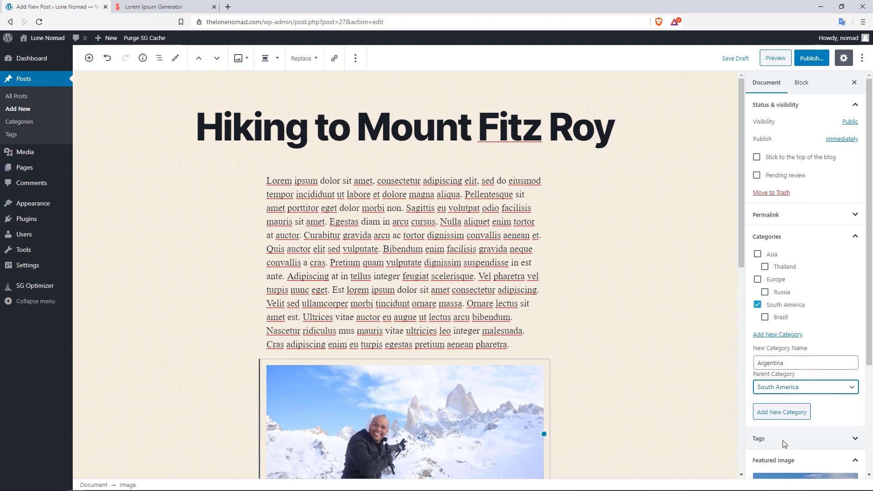
left_click(778, 308)
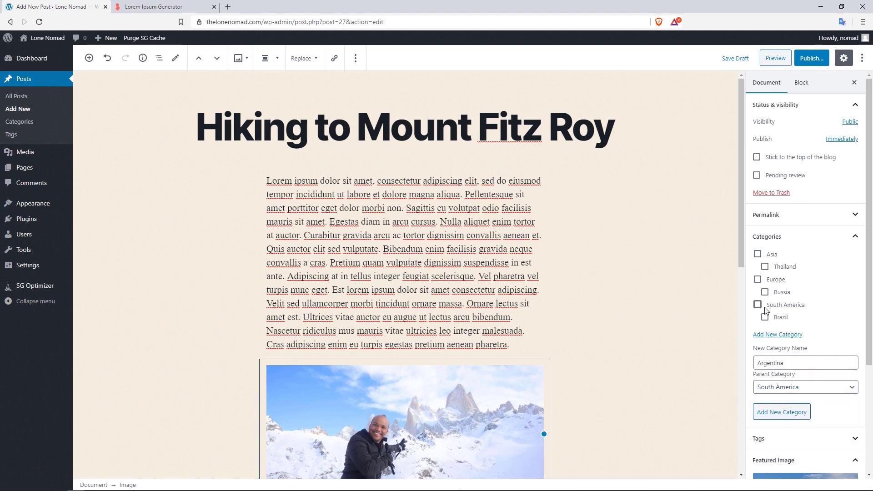
left_click_drag(864, 278, 864, 295)
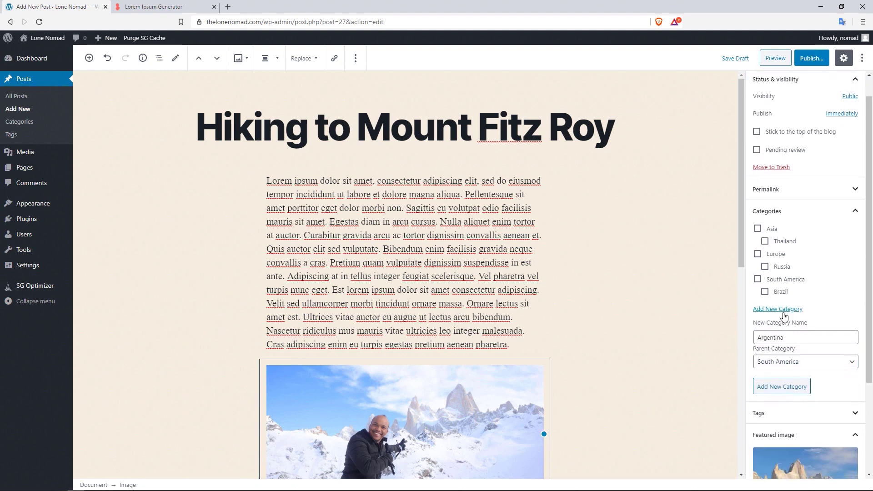
left_click(788, 386)
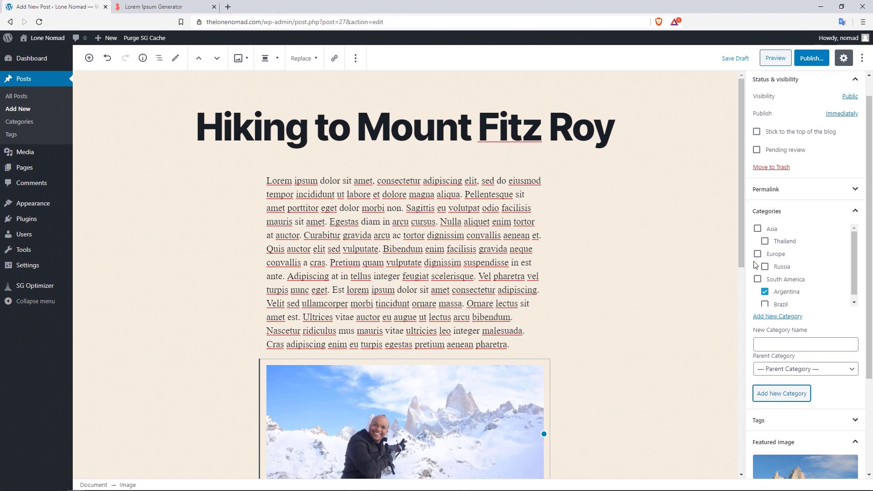
left_click(852, 211)
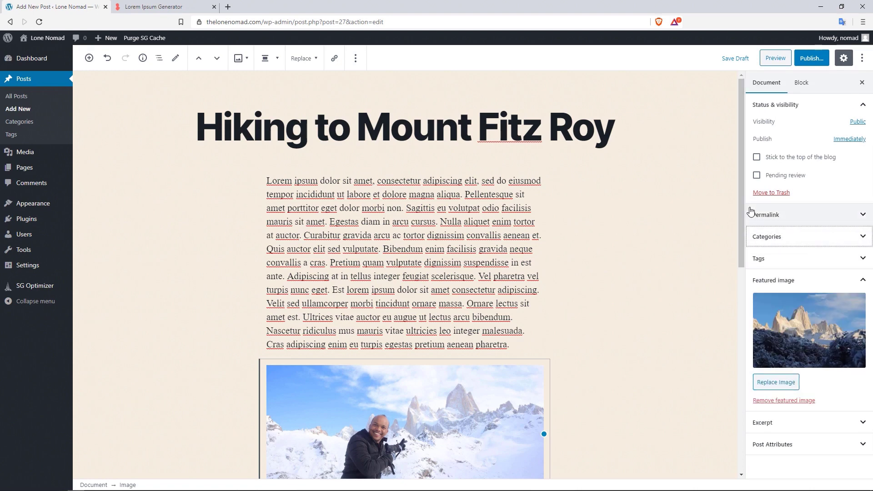
- Insert a Heading block after the first lorem ipsum paragraph, above the snow photo
left_click_drag(741, 211, 748, 236)
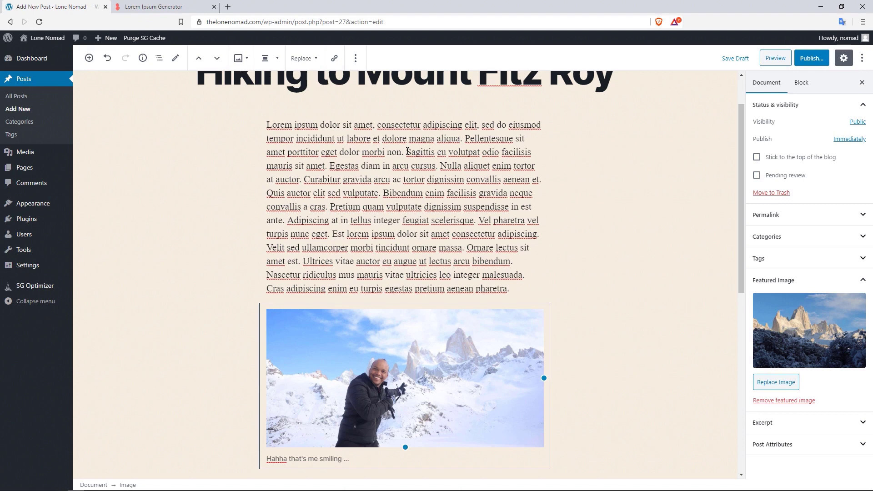
left_click_drag(739, 122, 738, 99)
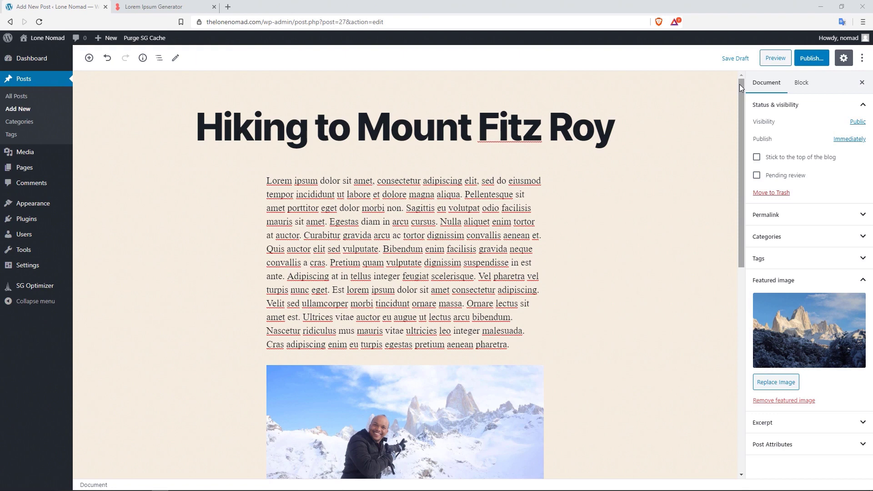
mouse_move(393, 361)
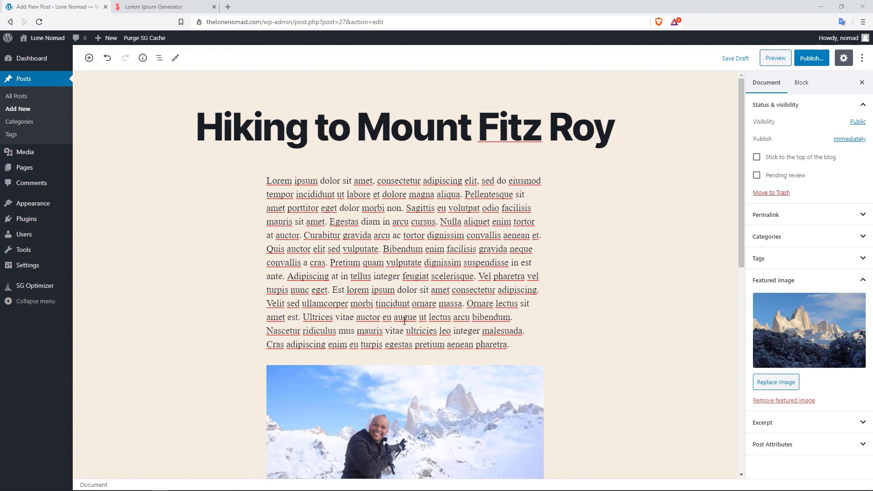
left_click(393, 359)
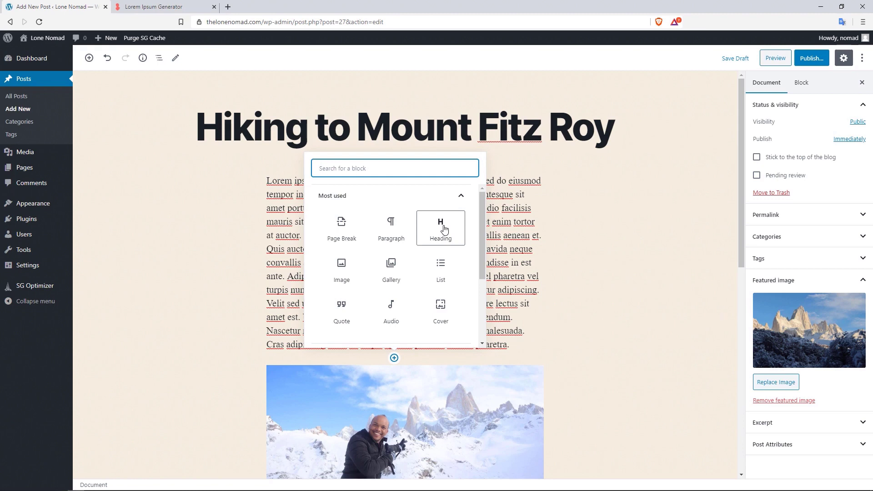
left_click(444, 228)
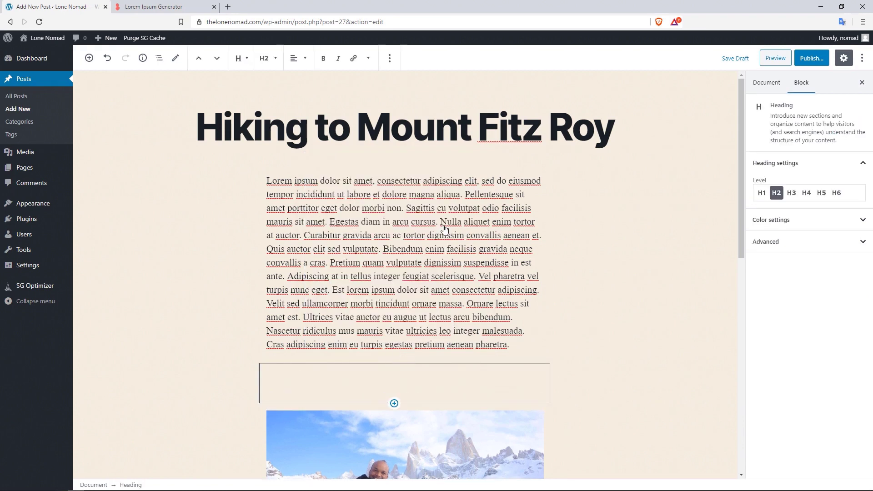
- Type the heading 'Getting to Mount Fitz Roy' and move it above the first paragraph
type("Gee")
key("BackSpace")
type("tting")
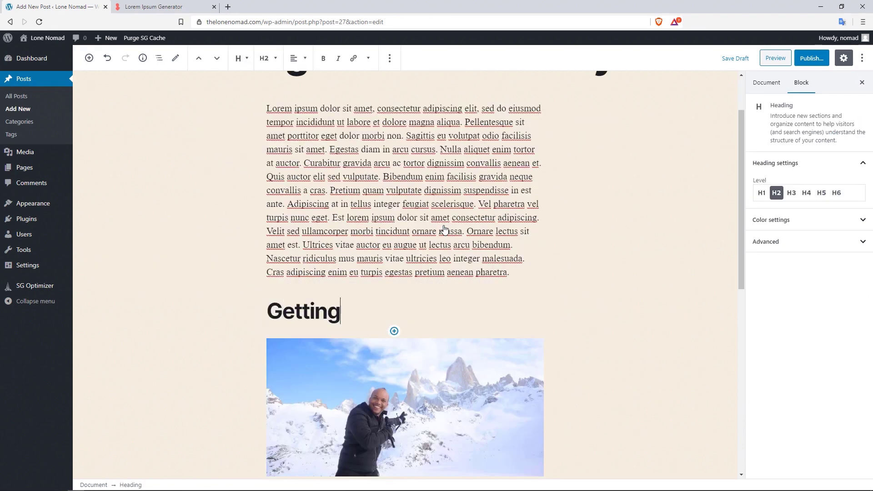
type(" to Mount Fit")
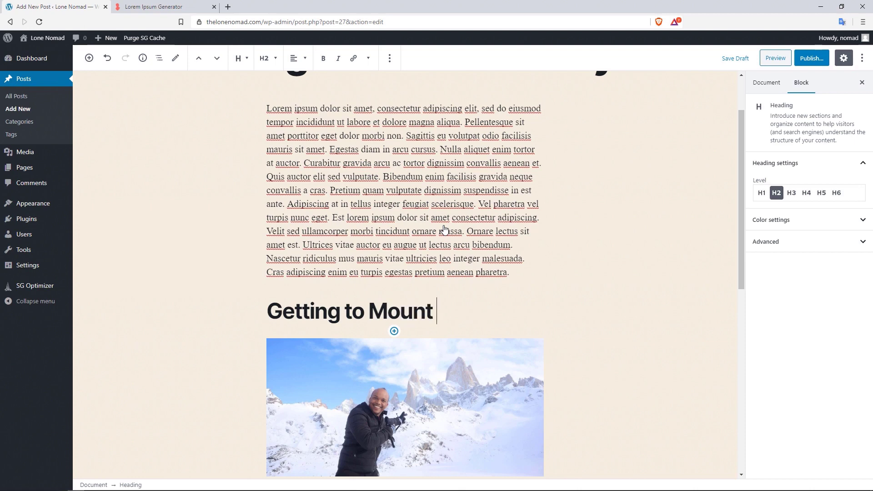
type("z Roy")
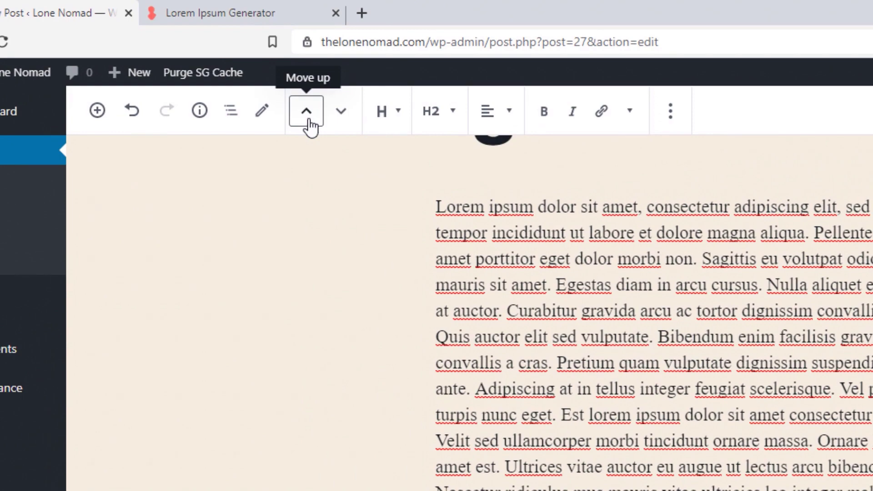
left_click(307, 114)
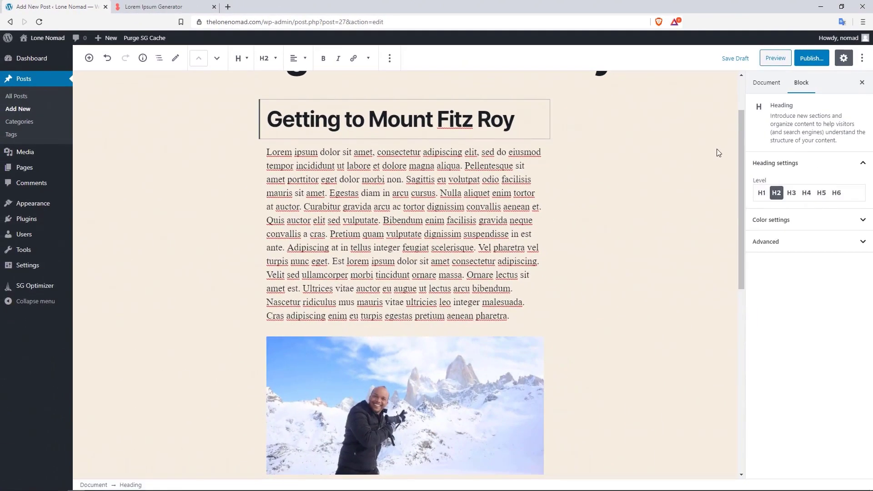
left_click_drag(740, 147, 743, 121)
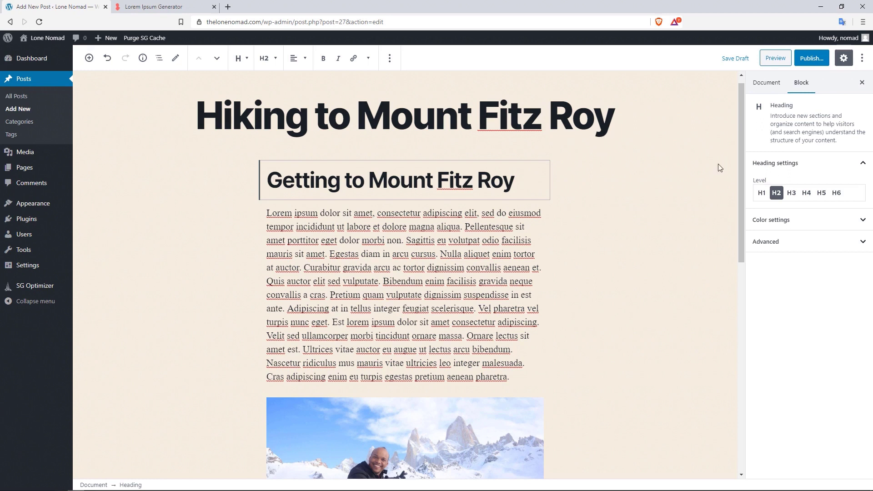
left_click(776, 193)
mouse_move(740, 122)
left_mouse_down()
mouse_move(740, 223)
mouse_move(733, 133)
mouse_move(727, 263)
mouse_move(739, 107)
left_mouse_up()
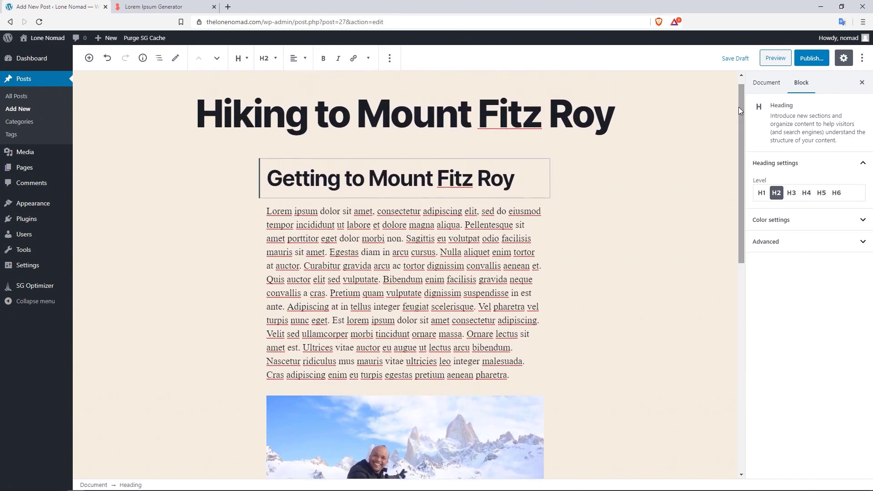
- Publish the Hiking to Mount Fitz Roy post and open it on the live site
left_click(812, 59)
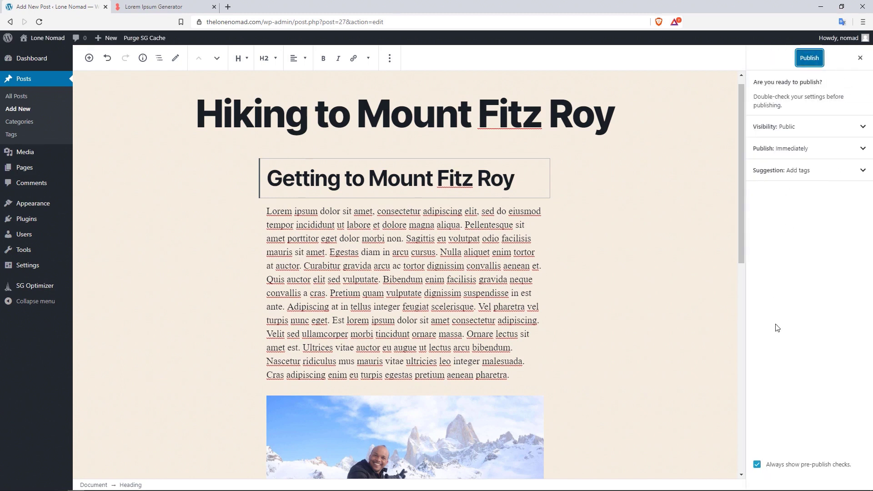
left_click(809, 59)
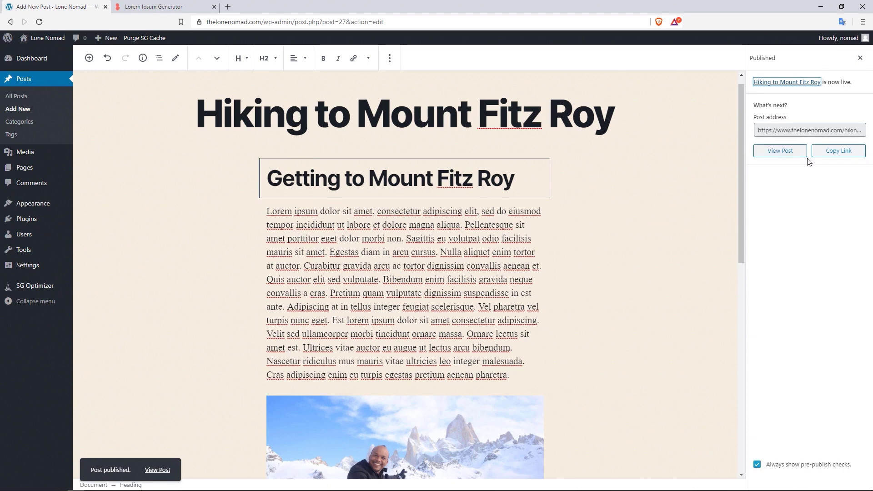
left_click(794, 154)
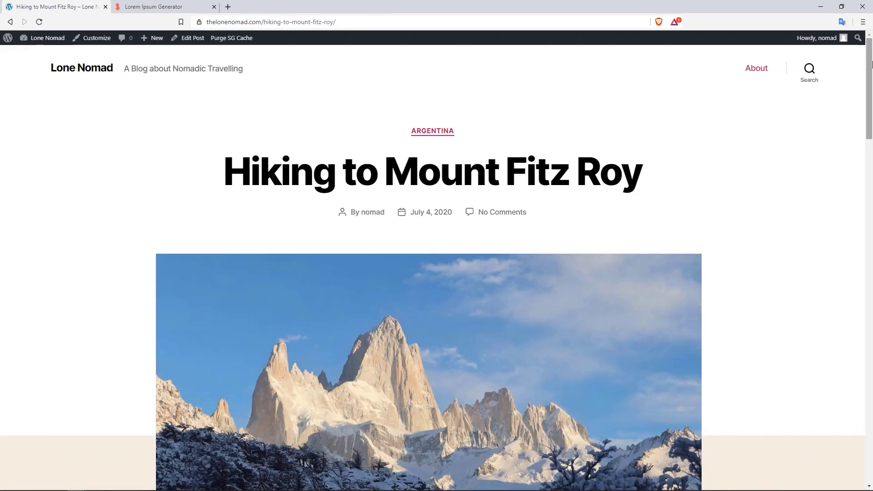
- Scroll through the live post, highlighting part of the Getting to Mount Fitz Roy heading
left_click_drag(872, 72, 872, 97)
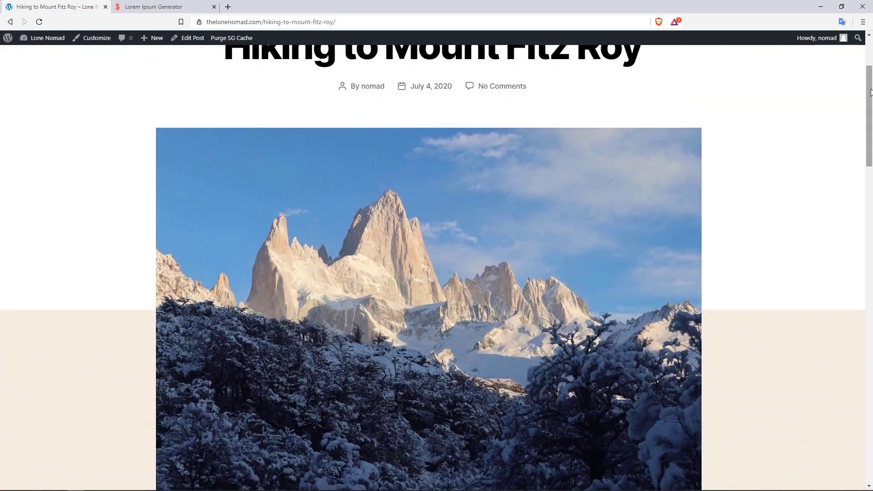
scroll(859, 152, "down", 10)
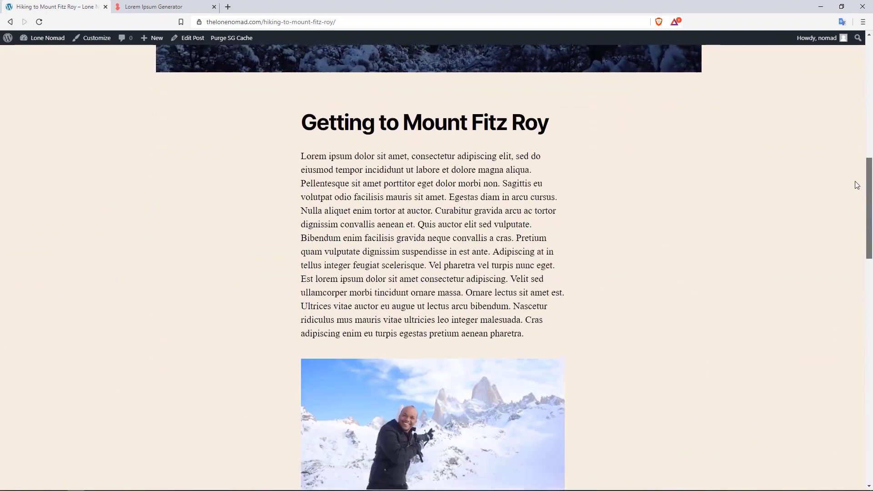
left_click_drag(537, 111, 378, 111)
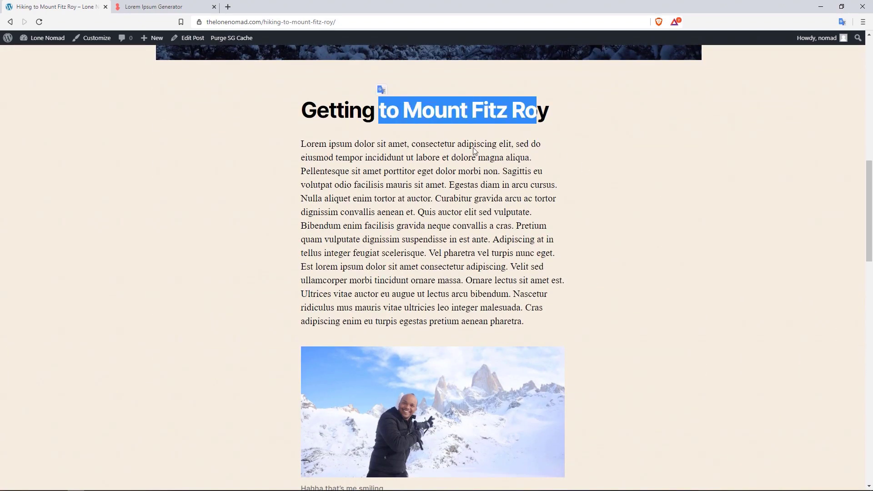
left_click_drag(394, 156, 462, 226)
left_click_drag(869, 178, 871, 89)
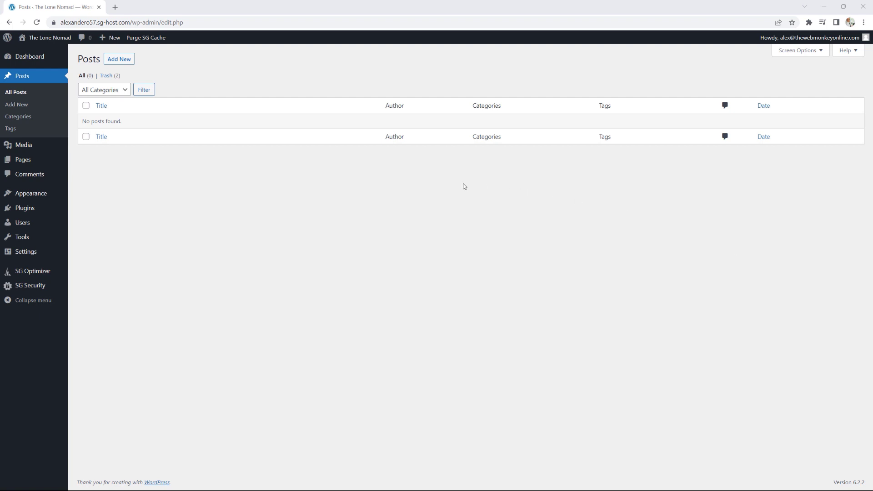
- Install and launch the WordPress importer from Tools > Import
mouse_move(30, 242)
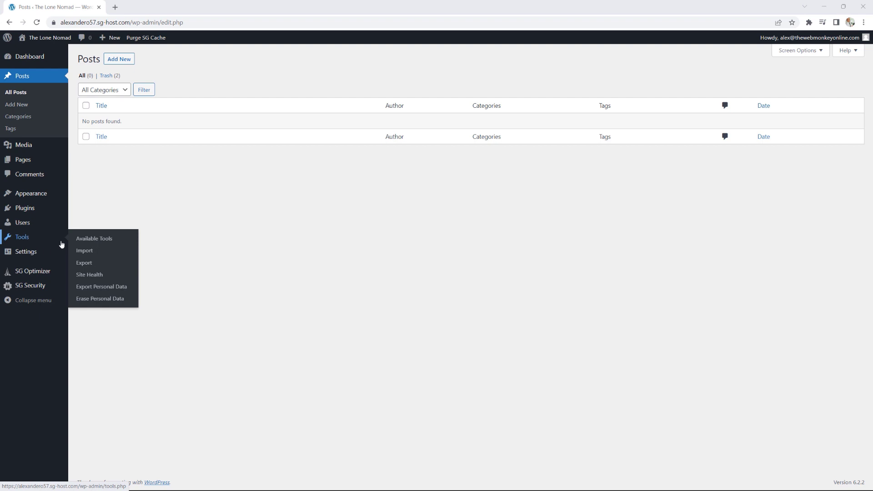
left_click(92, 256)
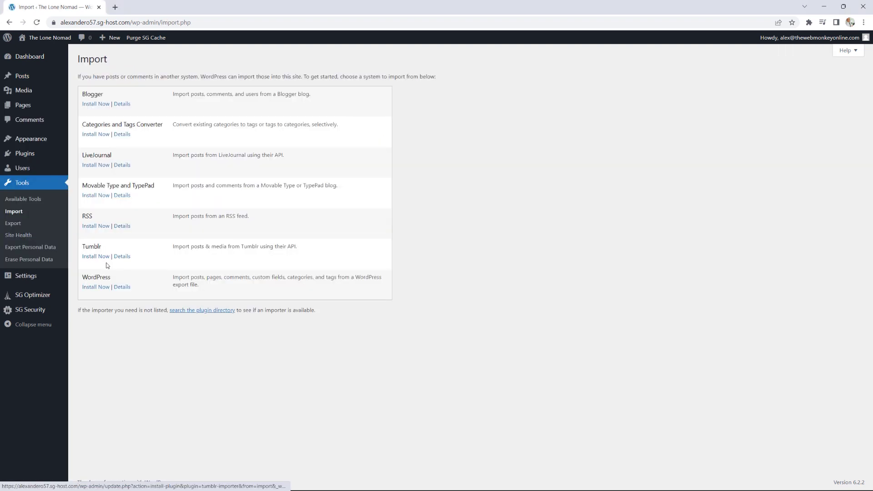
left_click(94, 287)
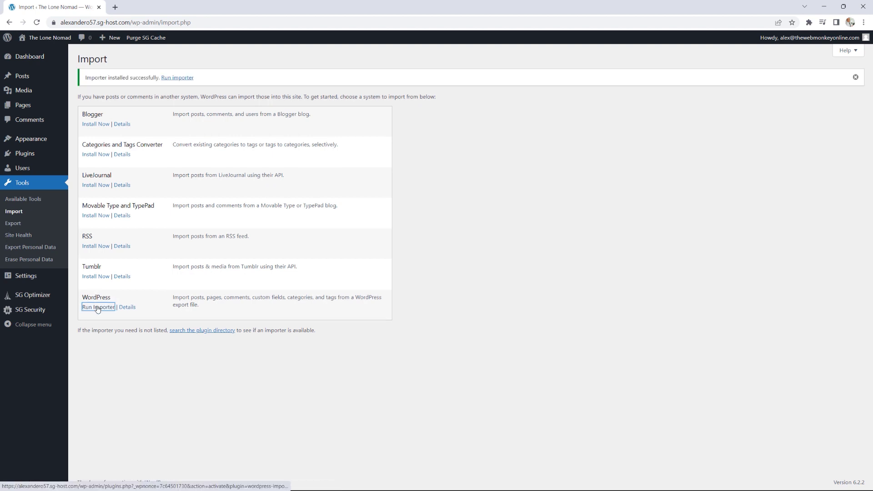
left_click(97, 308)
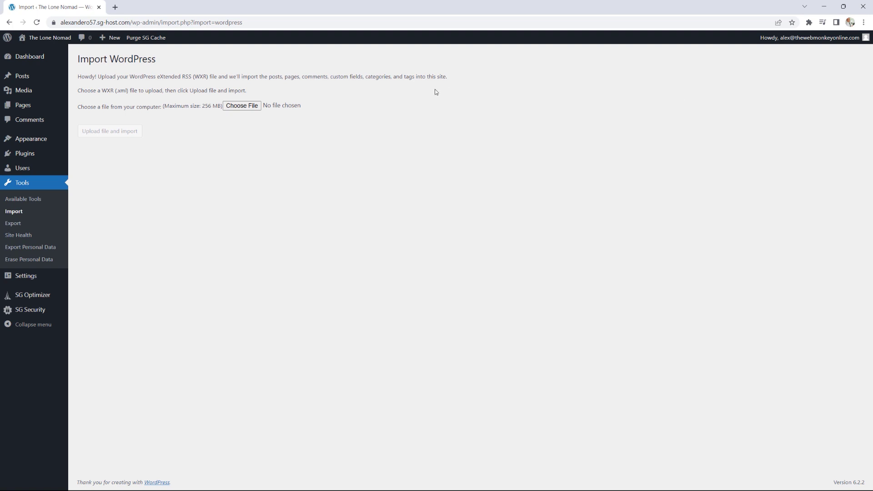
- Upload the exported XML file, assign the posts to the existing administrator, and submit
left_click_drag(851, 123, 232, 108)
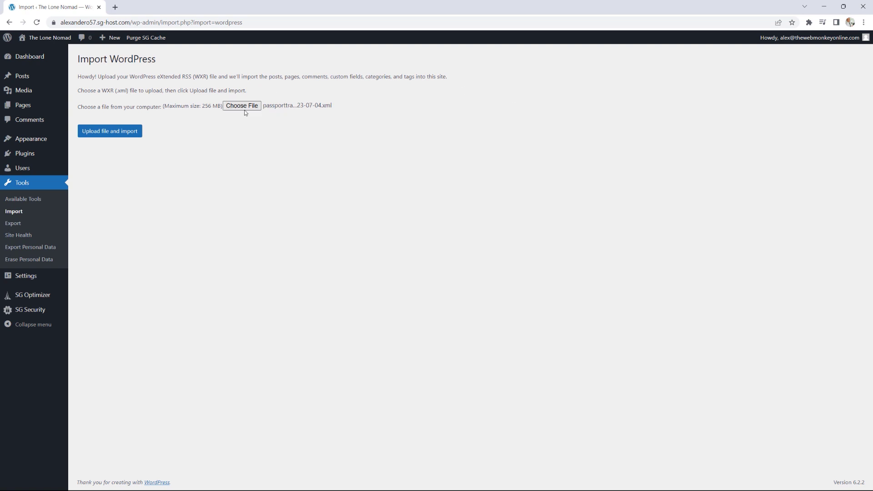
left_click(109, 133)
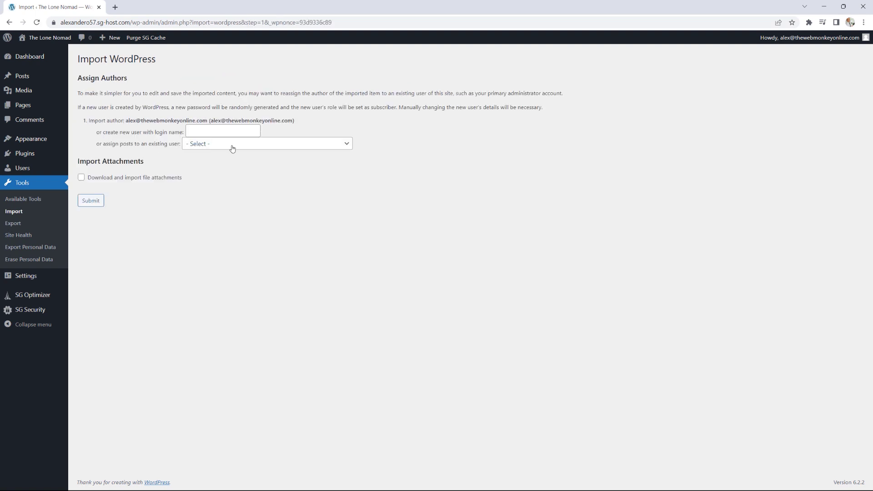
left_click(232, 148)
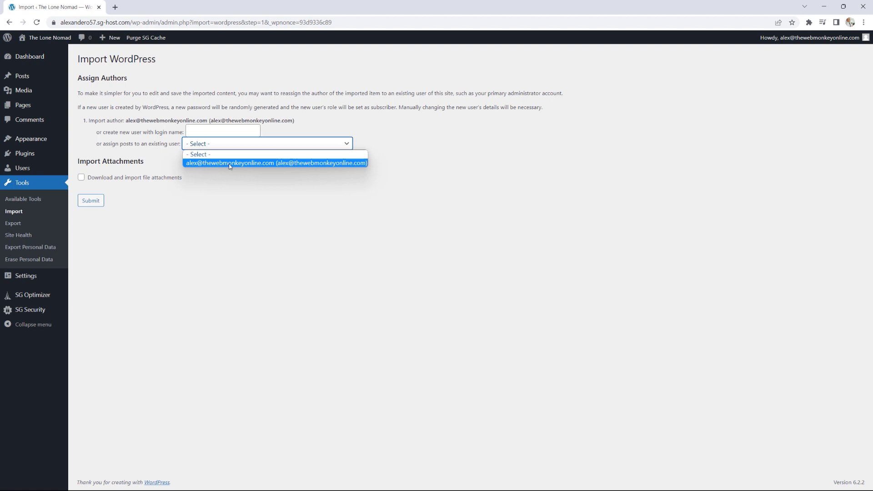
left_click(231, 164)
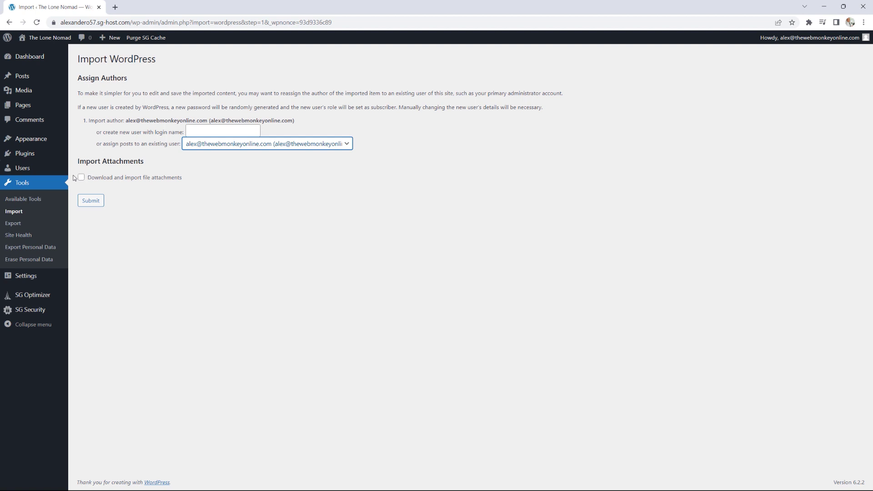
left_click(98, 205)
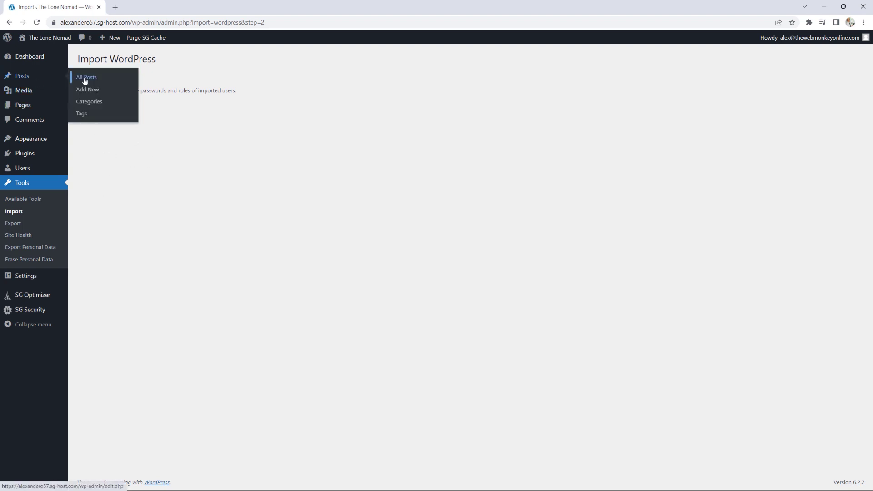
- Open All Posts to see the nine imported posts filed under Asia, Europe and South America
left_click(85, 78)
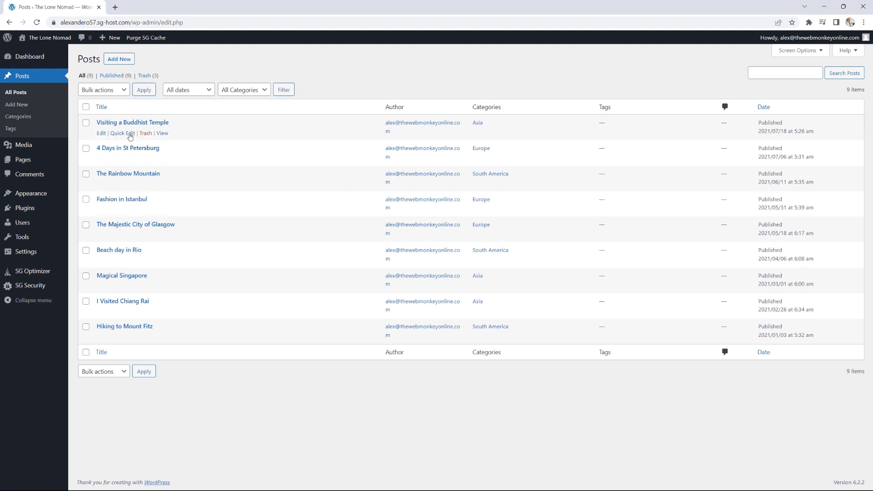
- Replace the Visiting a Buddhist Temple featured image with buddhist-temple.jpg and update the post
left_click(101, 134)
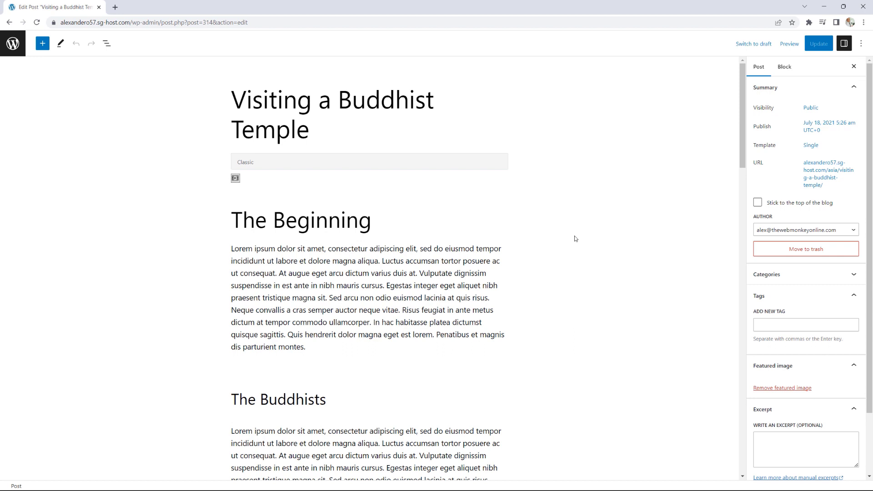
scroll(820, 245, "down", 2)
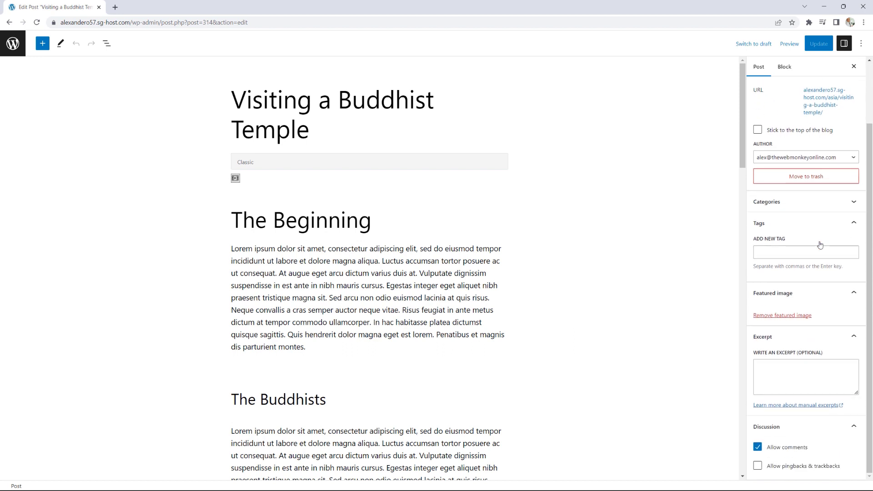
left_click(786, 316)
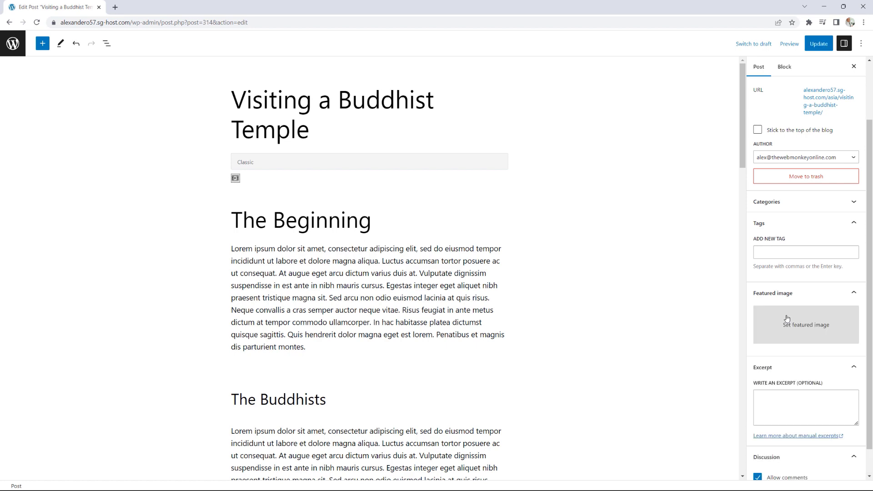
left_click(787, 319)
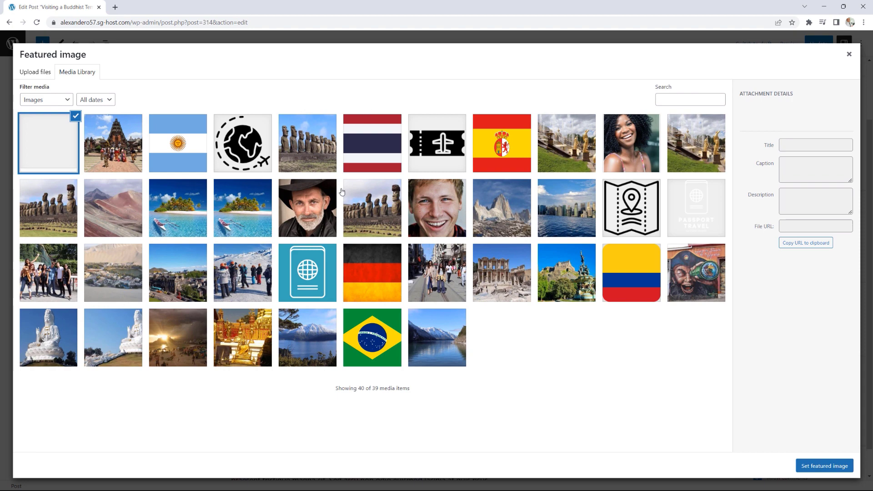
left_click(255, 346)
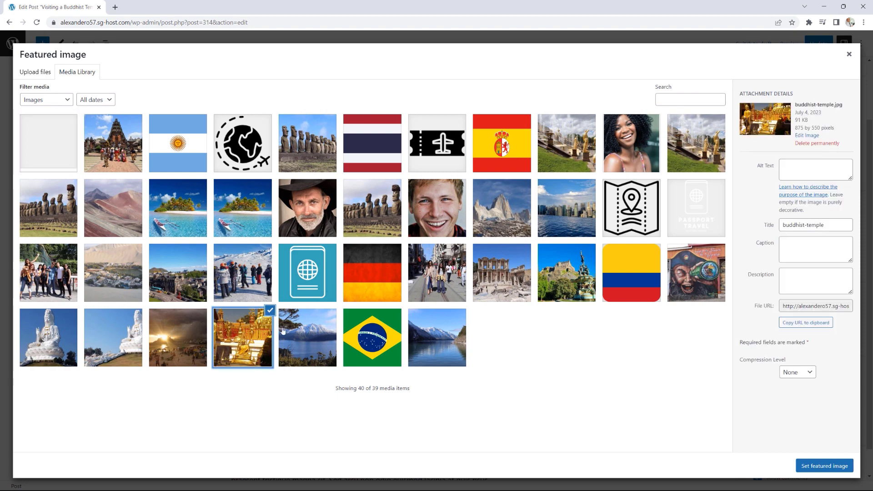
left_click(825, 468)
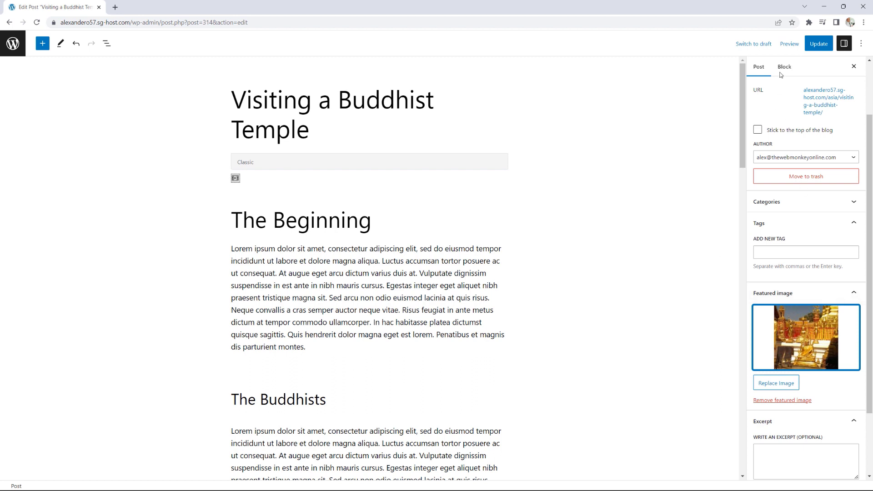
left_click(820, 45)
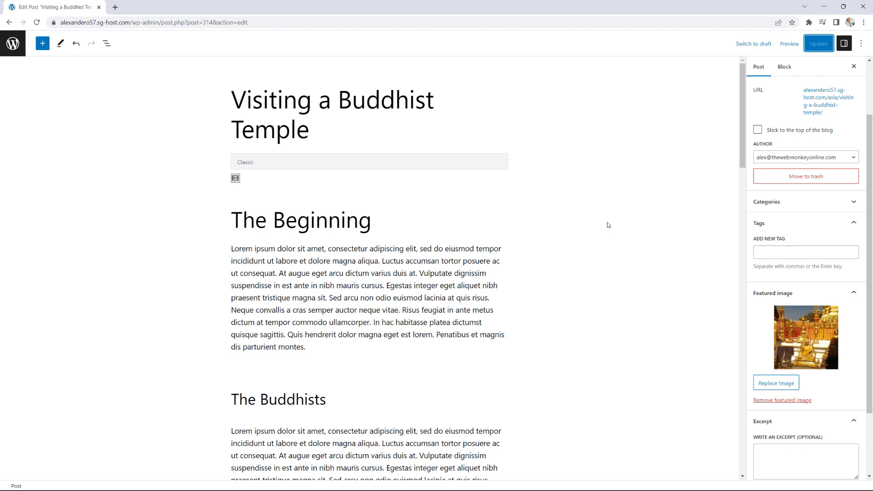
- Leave the editor and set Tools > Export to export only Posts, keeping all categories
left_click(12, 44)
mouse_move(33, 239)
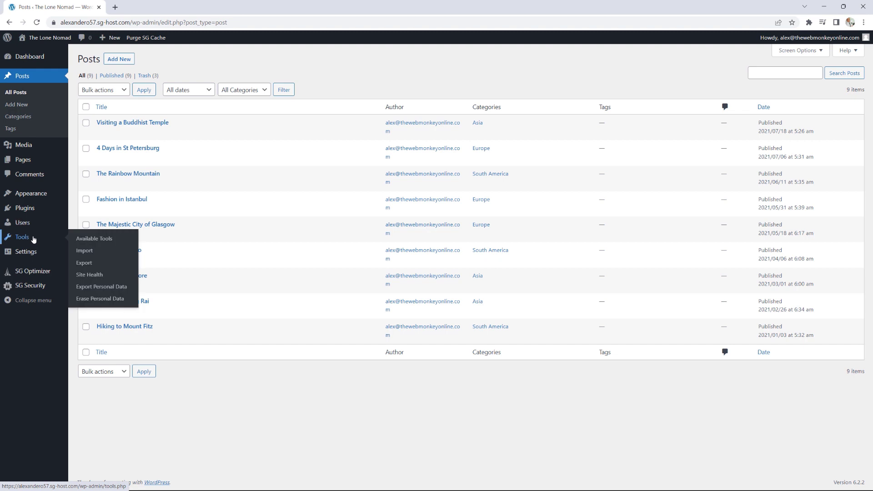
left_click(89, 267)
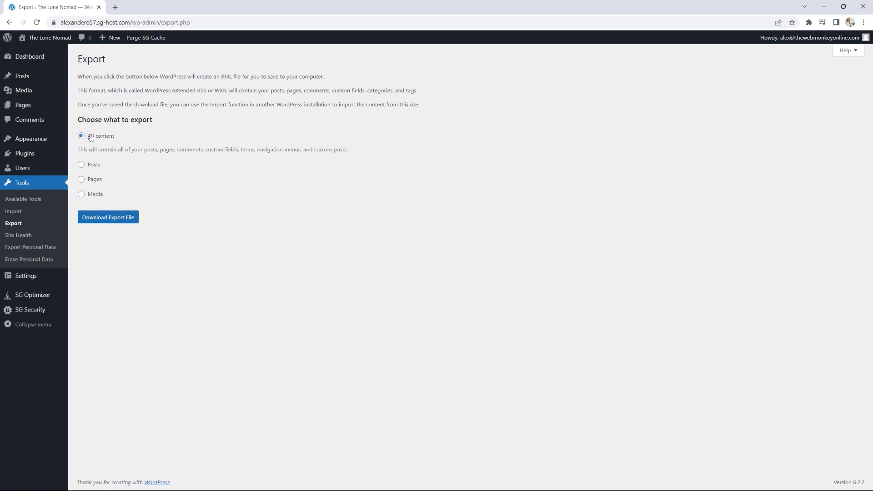
left_click(94, 168)
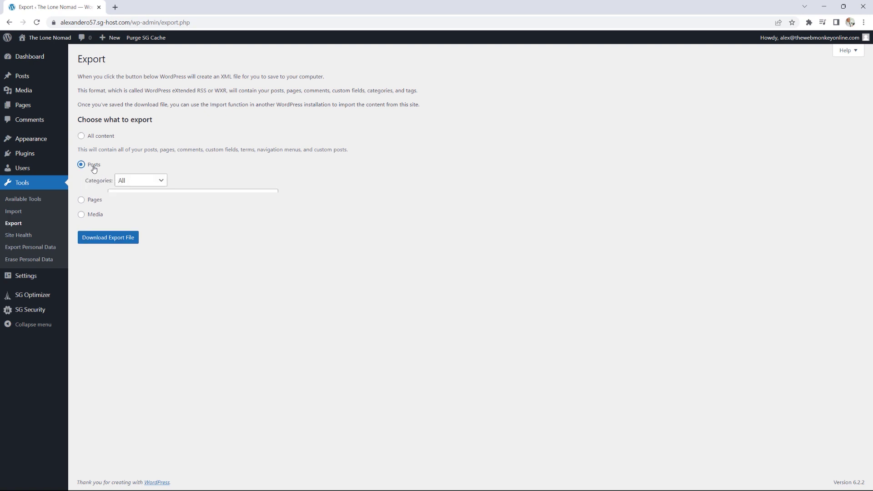
left_click(139, 181)
left_click(182, 267)
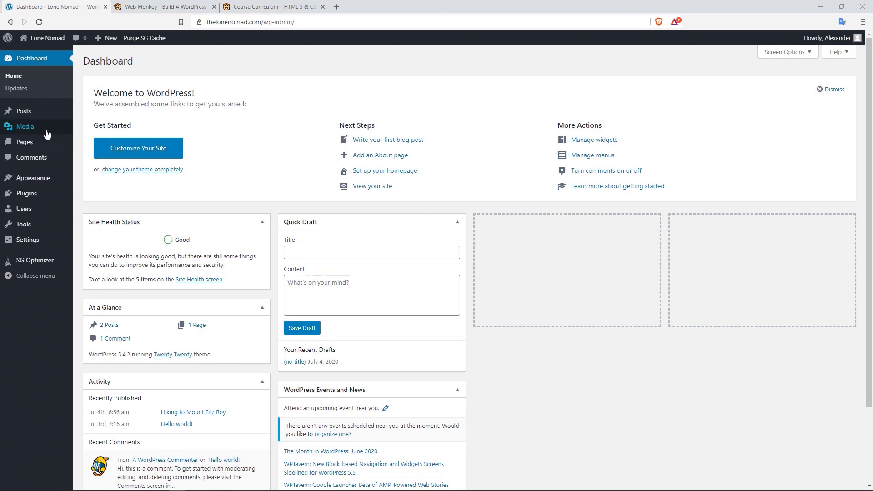
- Open mount-fitz.jpg's details in the Media Library and select 'jpeg' in its file type
mouse_move(25, 127)
left_click(102, 132)
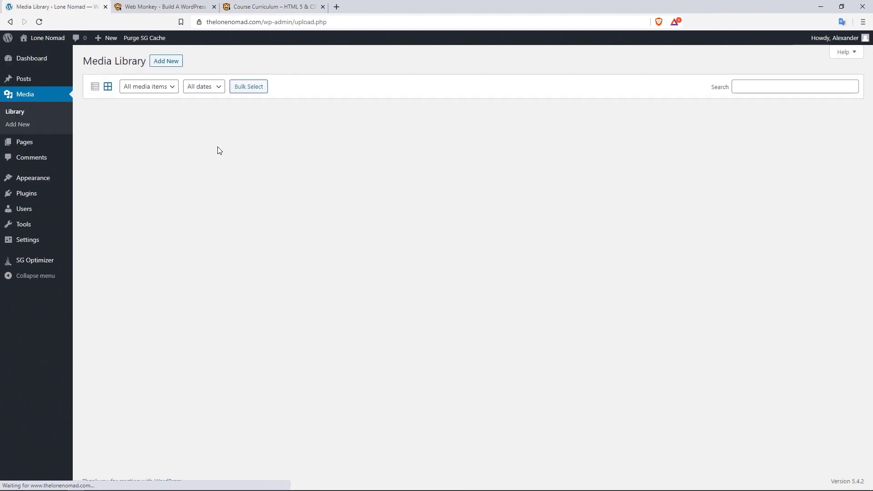
left_click(207, 155)
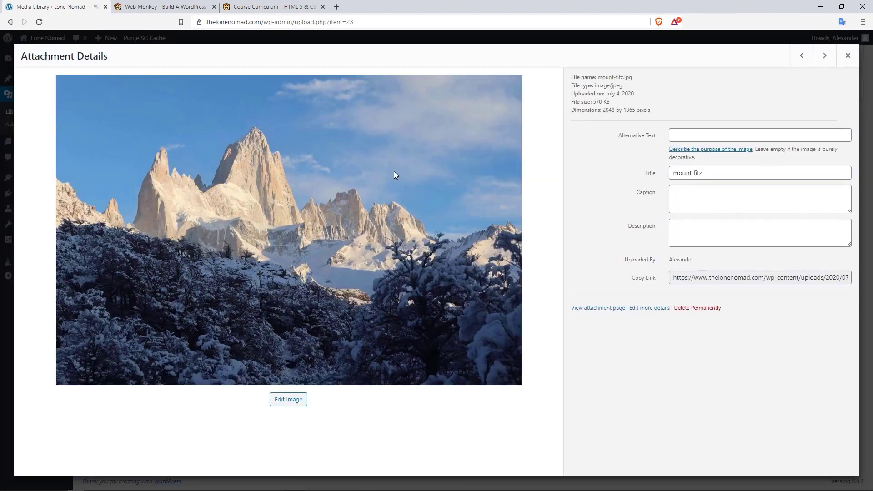
double_click(616, 86)
- Switch to the Web Monkey tab and scroll up to the homepage's top
left_click(176, 7)
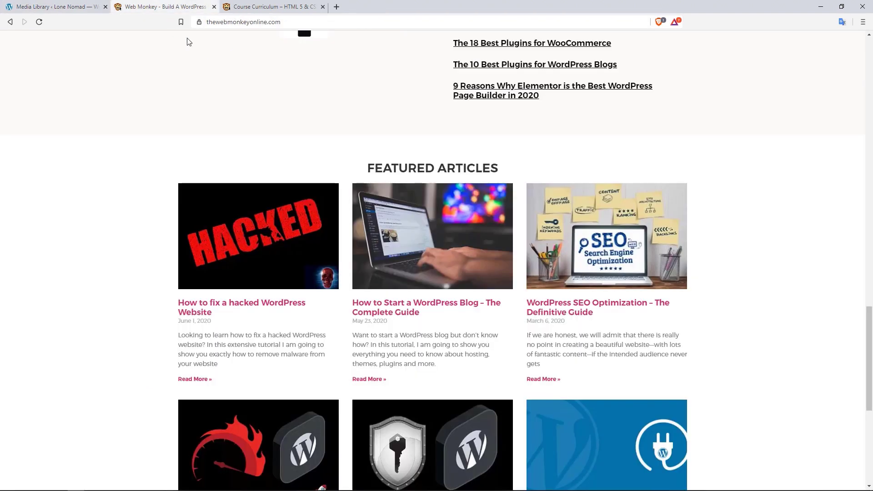
scroll(306, 129, "up", 20)
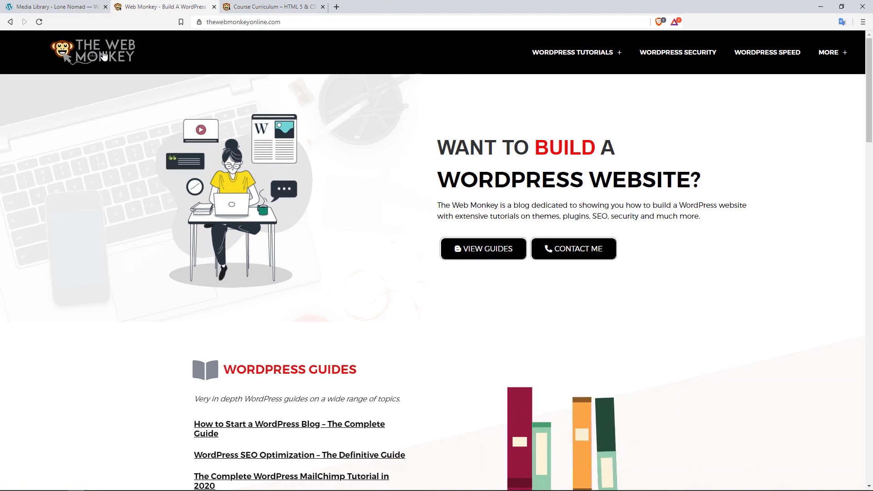
- Inspect the Web Monkey header and select its section element in DevTools
right_click(178, 51)
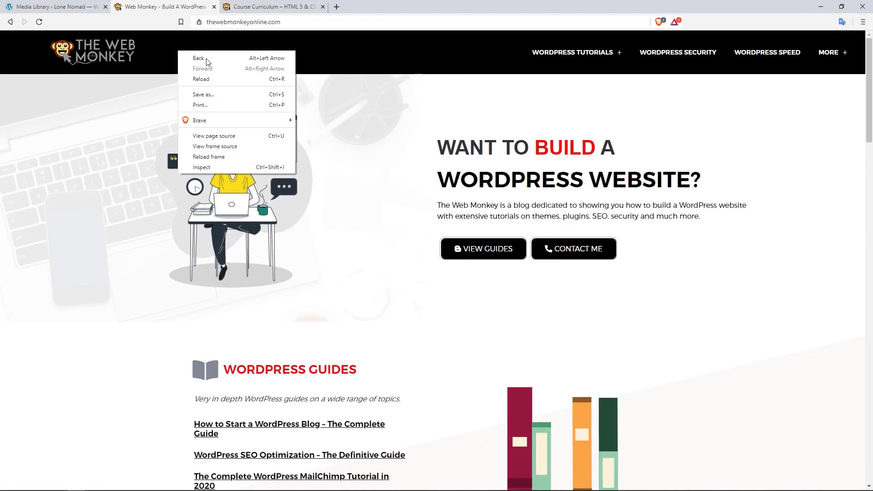
left_click(220, 167)
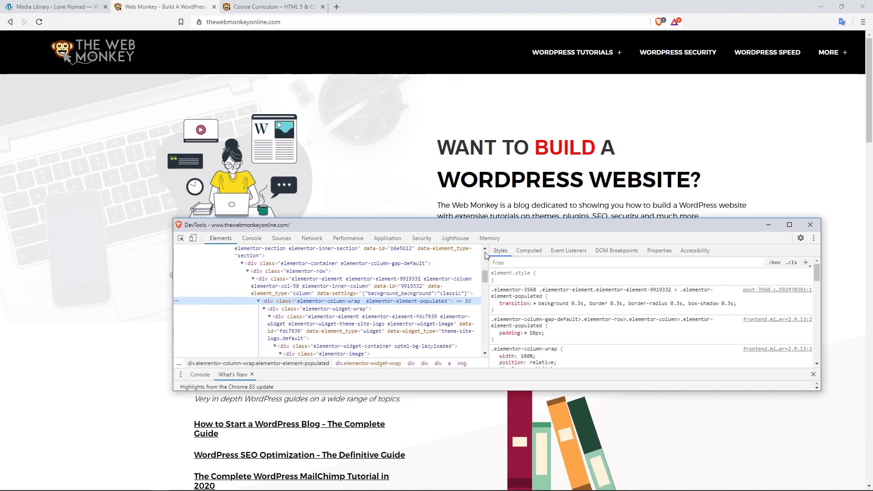
scroll(485, 250, "up", 5)
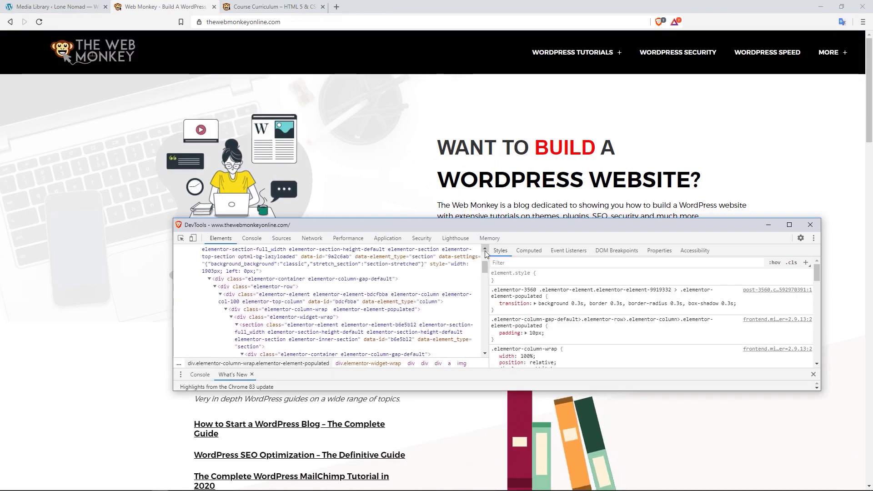
left_click(485, 250)
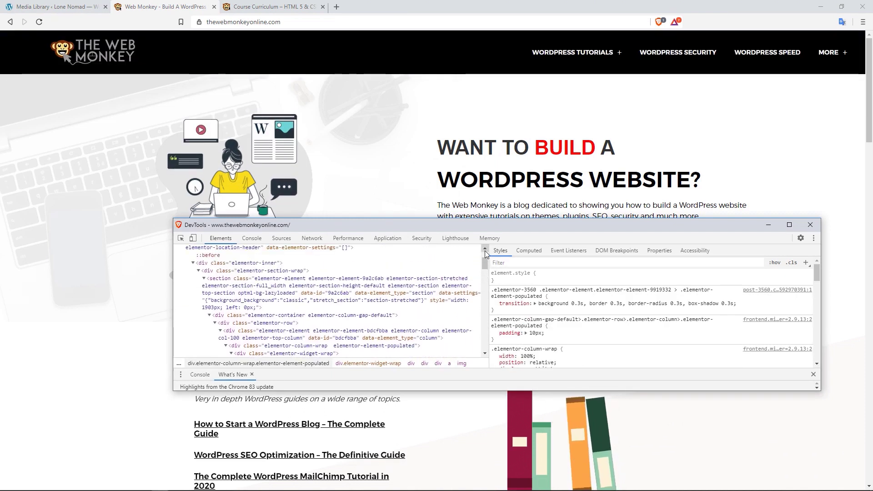
left_click(445, 293)
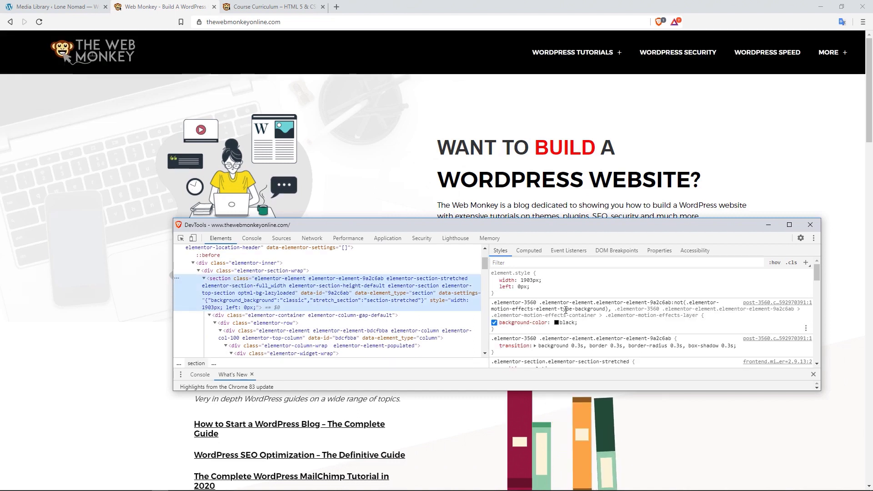
- Change the header background-color through red and grey to blue, then close DevTools
left_click(568, 323)
type("red")
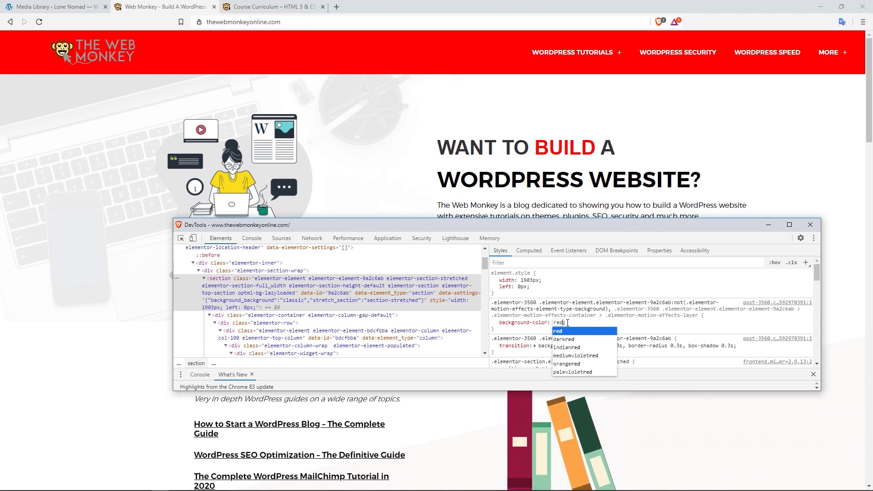
key("BackSpace")
key("BackSpace")
key("BackSpace")
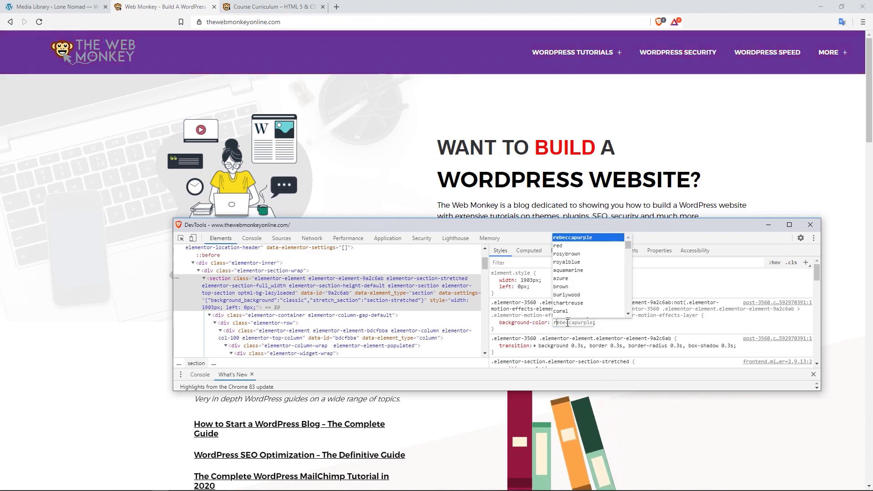
type("grey")
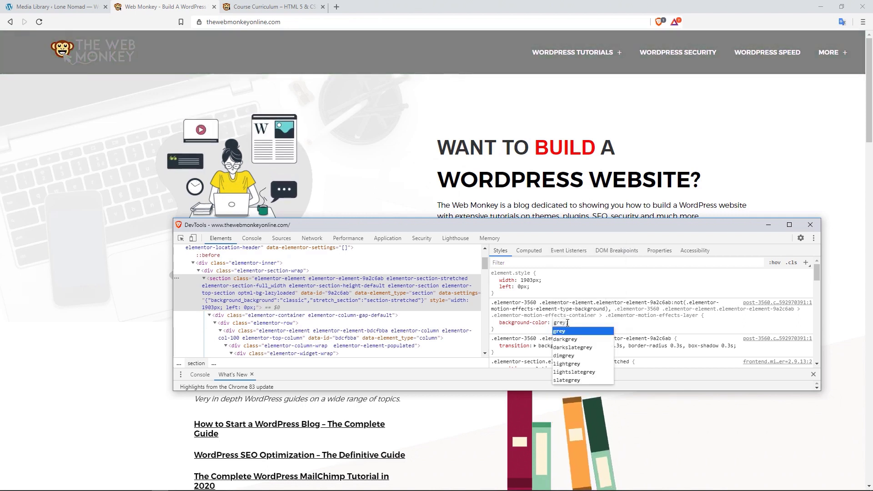
key("BackSpace")
key("BackSpace")
key("BackSpace")
key("BackSpace")
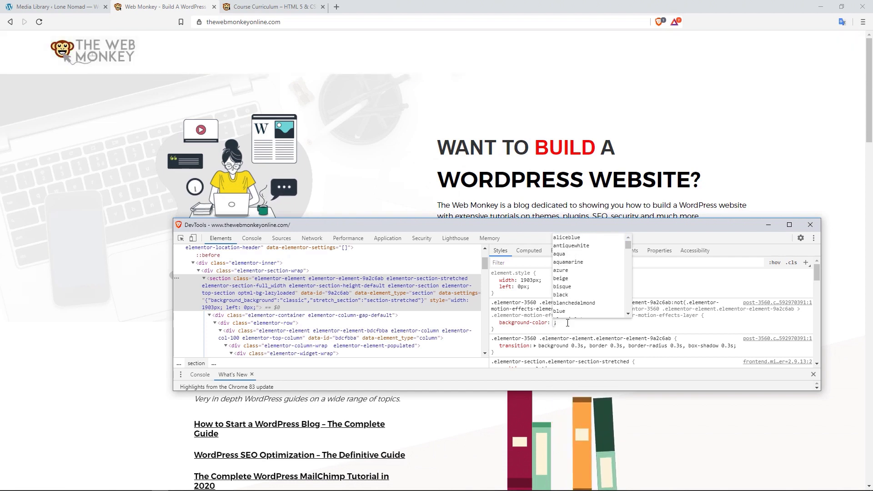
type("blue")
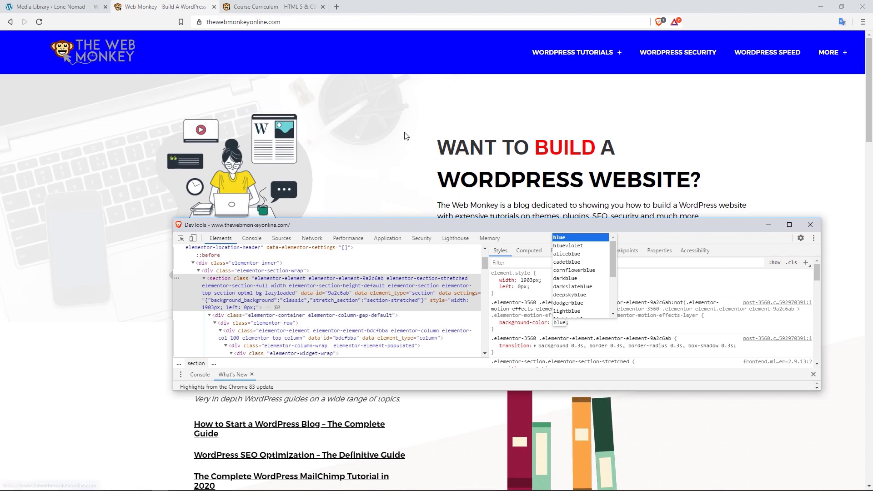
left_click(810, 224)
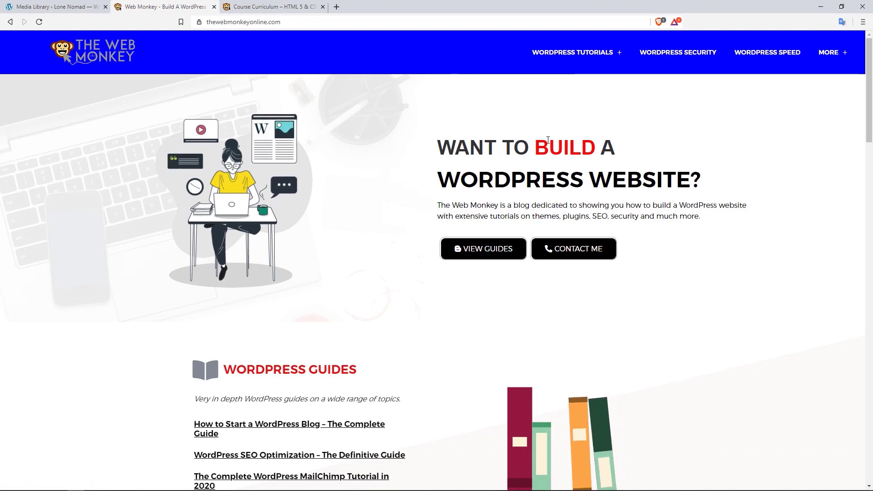
- Return to mount-fitz.jpg's details and highlight its 570 KB file size and 2048 × 1365 dimensions
left_click(53, 2)
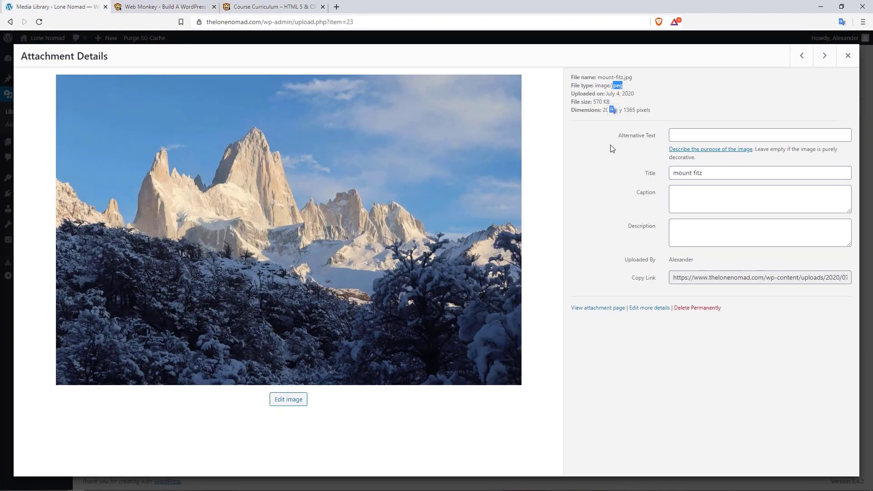
left_click(679, 112)
left_click_drag(593, 102, 611, 105)
left_click(663, 107)
left_click_drag(632, 111, 603, 111)
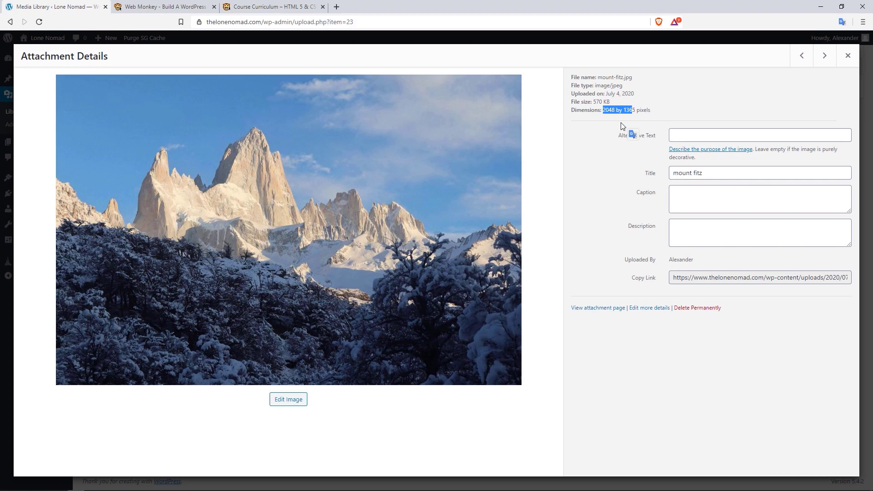
key("ctrl+Tab")
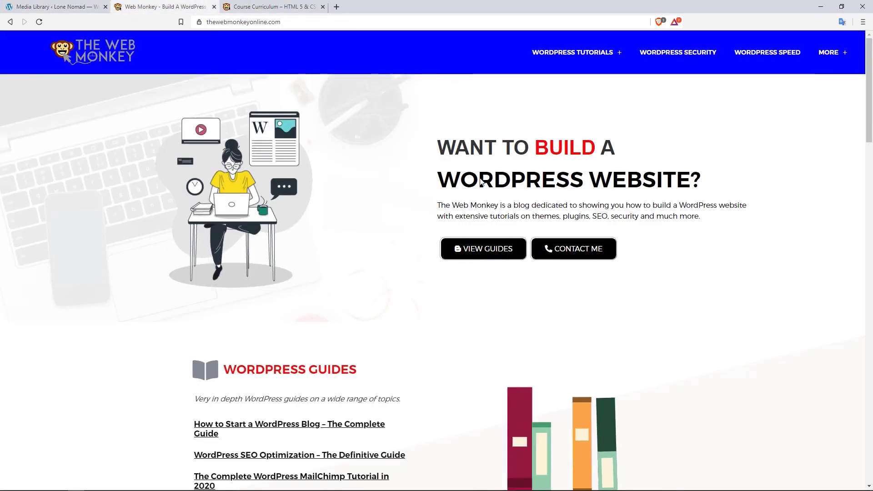
scroll(669, 190, "down", 15)
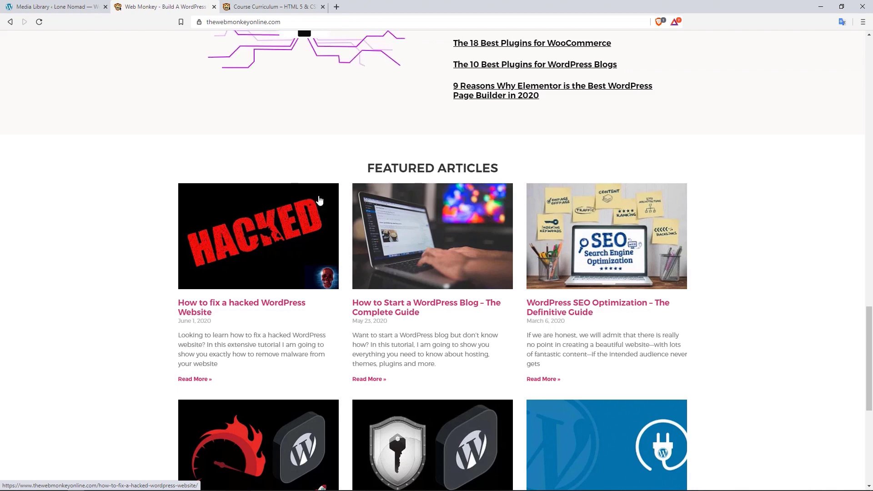
left_click(282, 7)
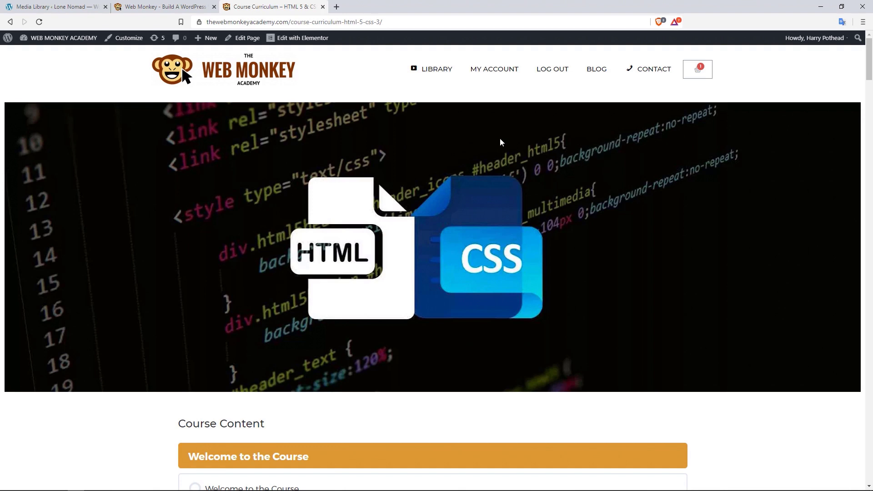
left_click(93, 5)
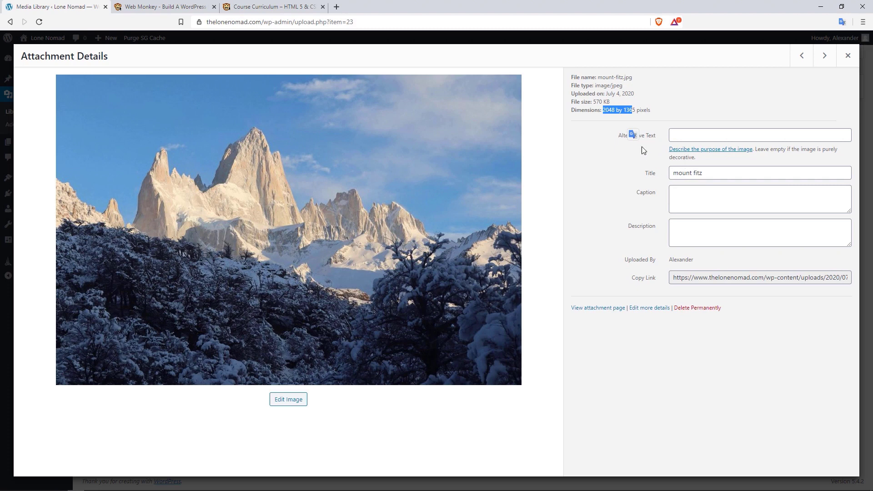
left_click(624, 148)
left_click(677, 135)
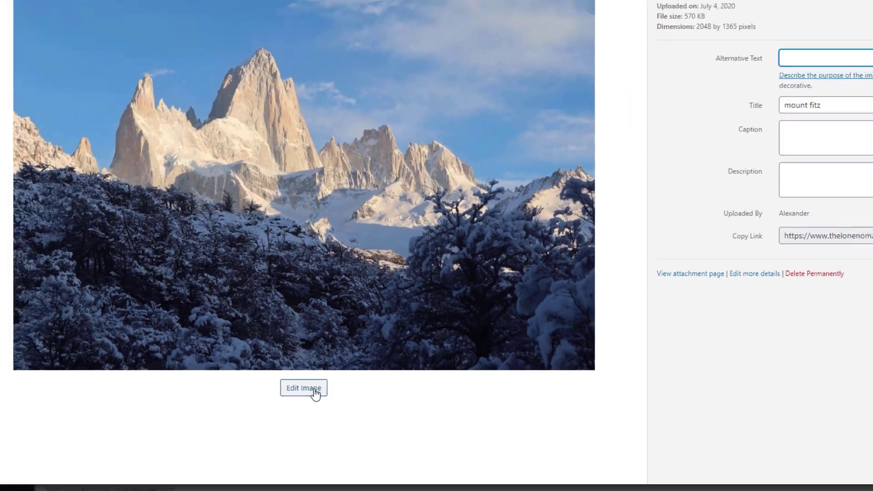
- Scale mount-fitz.jpg from 2048 wide down to 1920 by 1280 in the image editor
left_click(369, 358)
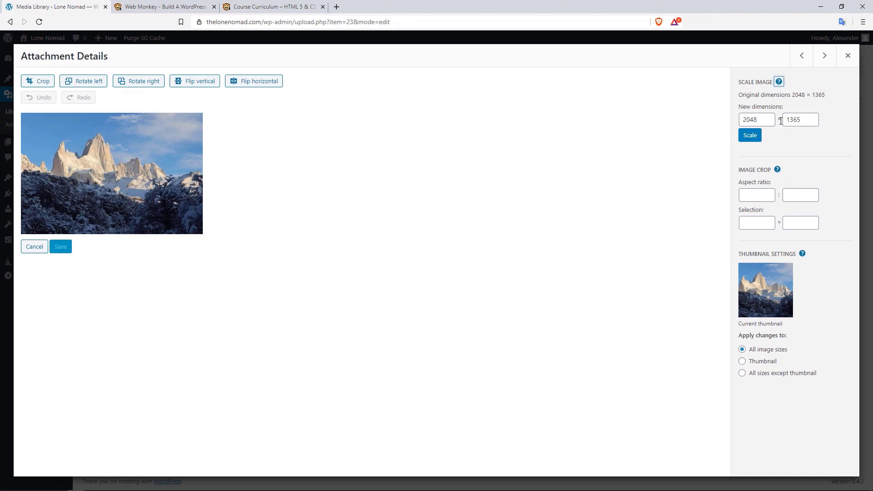
left_click(766, 122)
left_click_drag(766, 119, 740, 121)
type("1920")
left_click(750, 138)
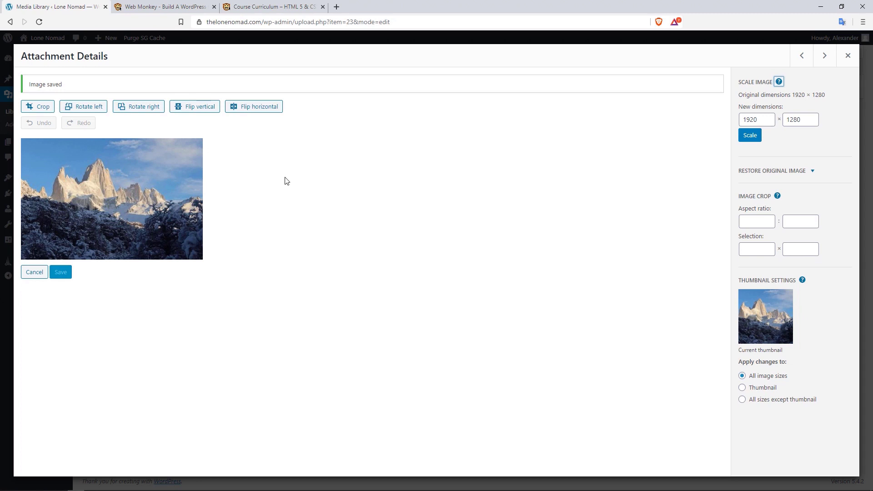
- Try cropping and rotating left then right, reveal Restore Original Image, and close the details
left_click(44, 112)
left_click_drag(30, 145, 53, 152)
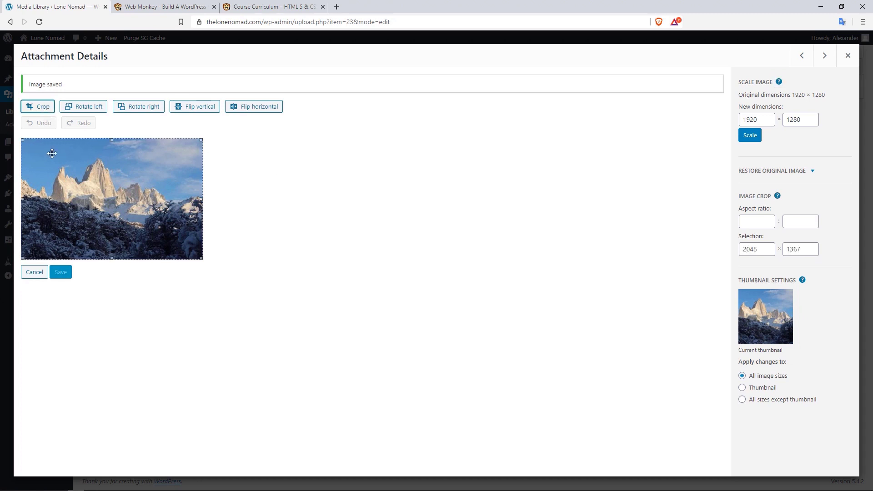
mouse_move(112, 141)
left_mouse_down()
mouse_move(114, 161)
mouse_move(116, 136)
left_mouse_up()
left_click(240, 169)
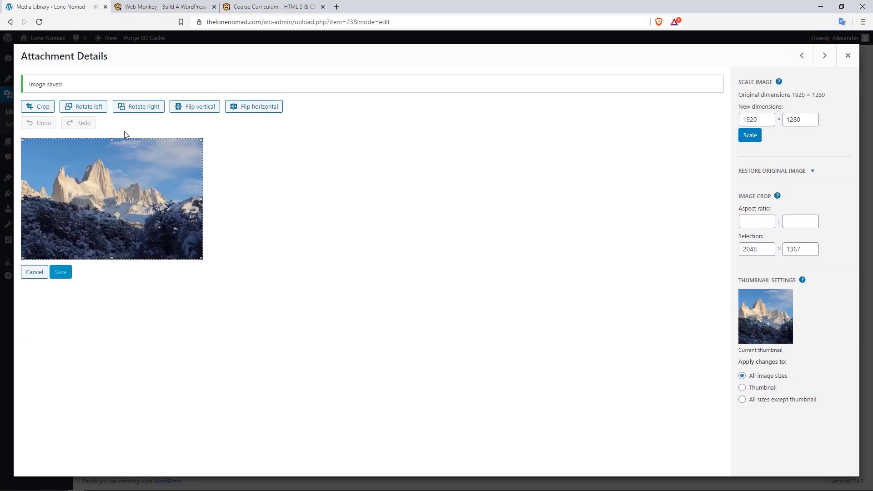
left_click(87, 109)
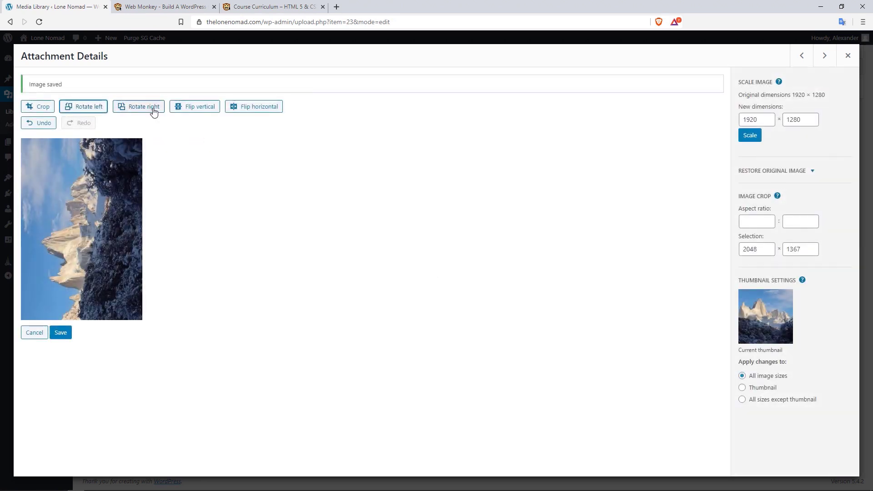
left_click(141, 109)
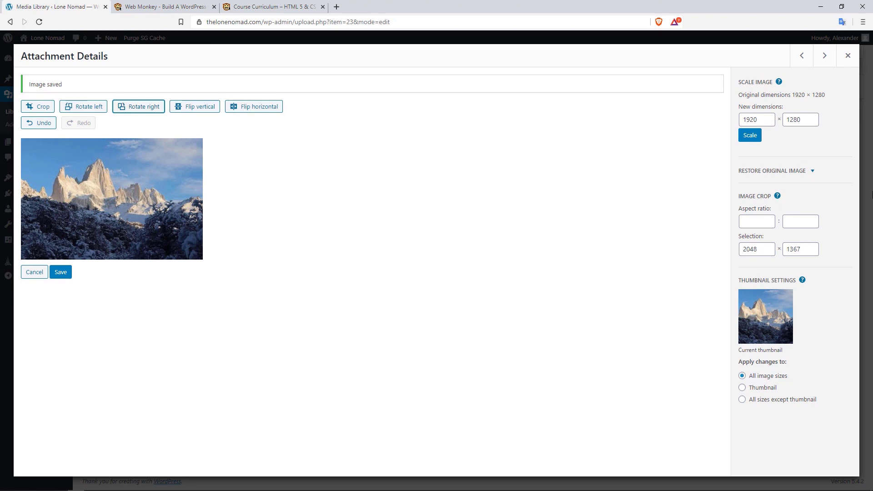
left_click(812, 172)
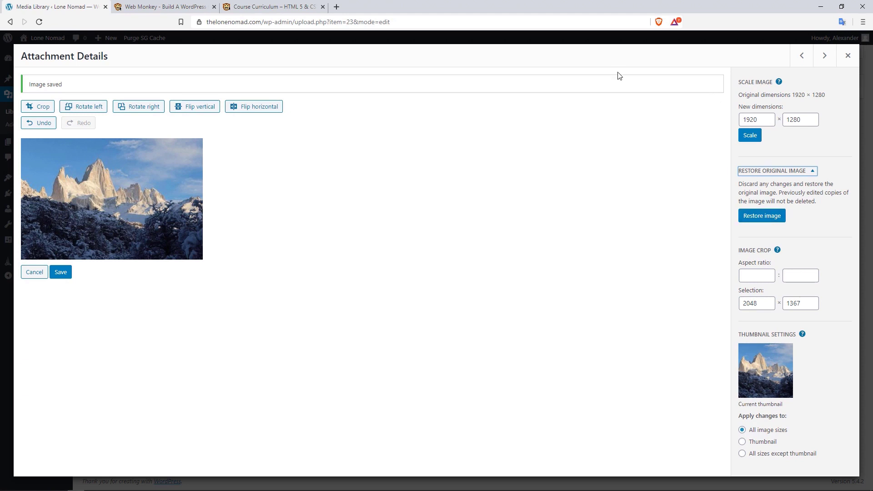
left_click(847, 56)
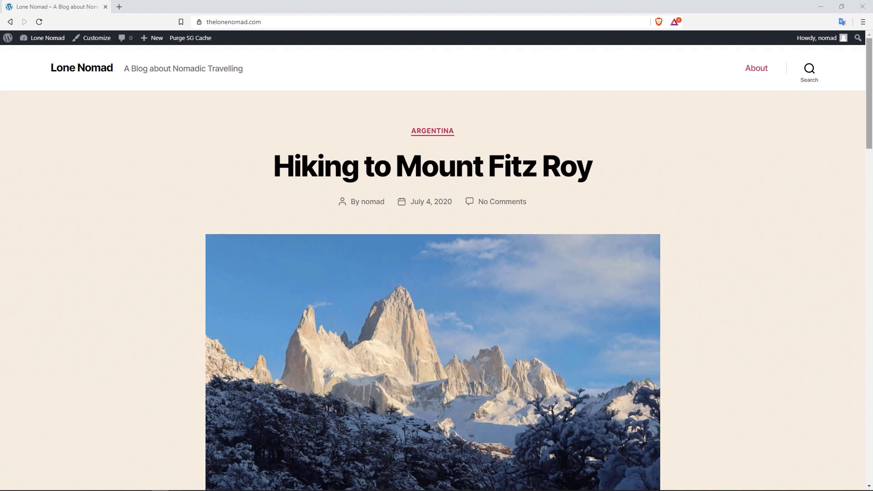
- Open the Hiking to Mount Fitz Roy post from the site, load it with Edit Post, and dismiss the backup notice
scroll(622, 202, "down", 3)
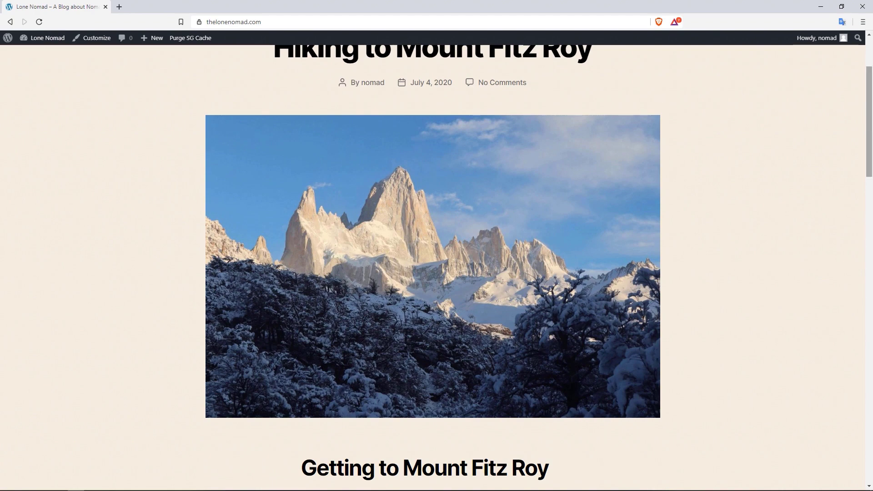
scroll(483, 164, "up", 3)
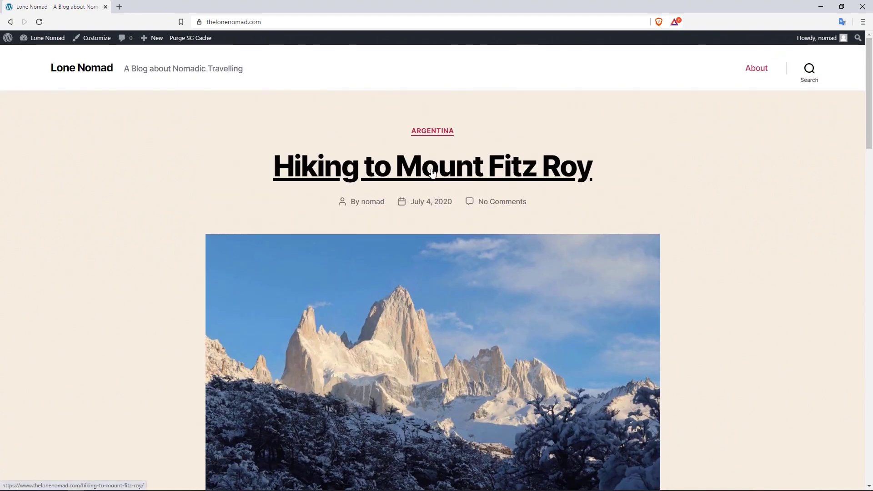
left_click(408, 170)
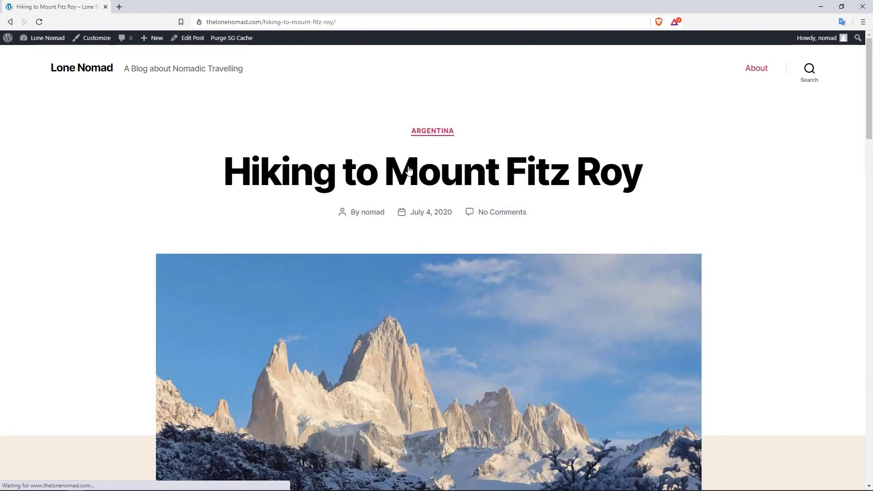
mouse_move(870, 74)
left_mouse_down()
mouse_move(870, 154)
mouse_move(870, 74)
left_mouse_up()
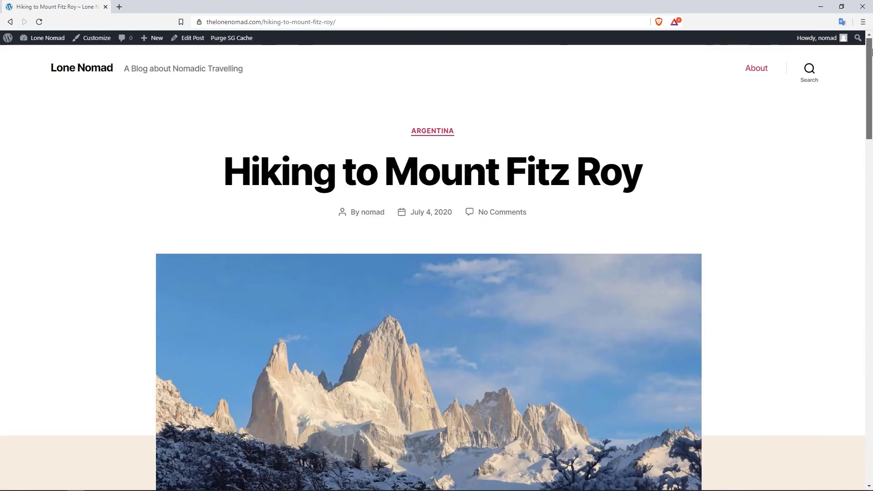
left_click(194, 41)
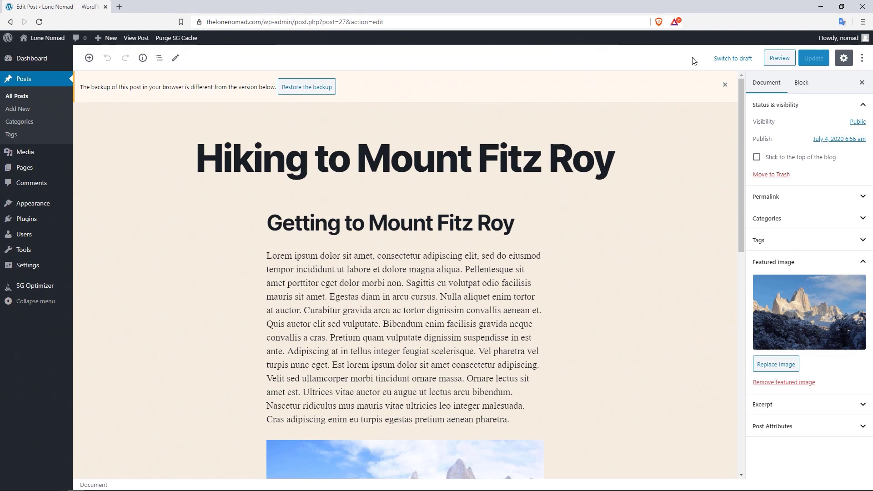
left_click(726, 86)
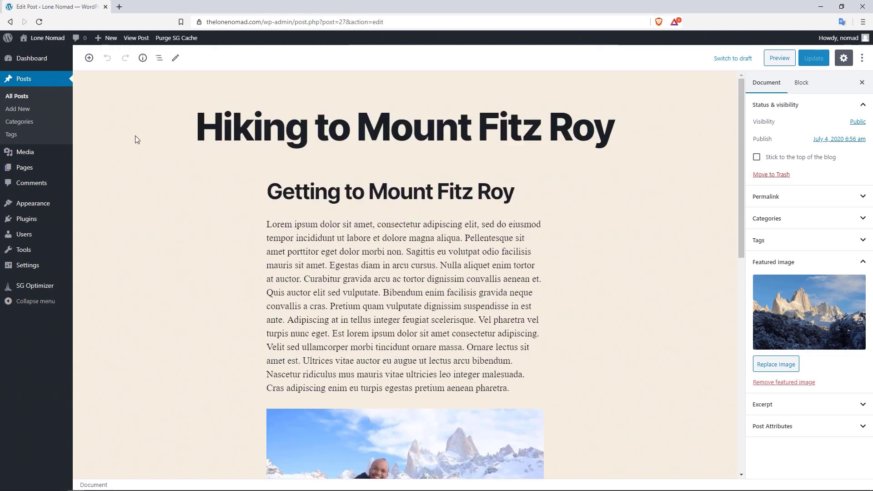
- Reopen the post via Posts > All Posts and its Edit link, dismissing the backup notice again
left_click(22, 98)
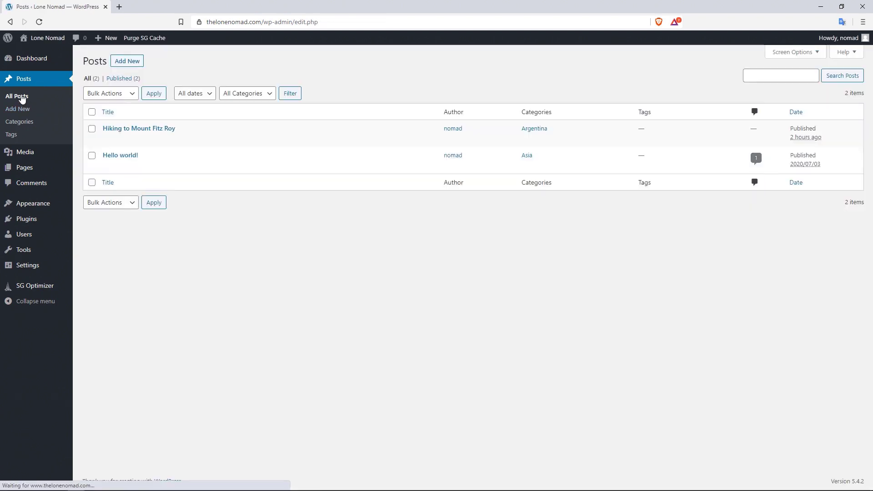
mouse_move(140, 126)
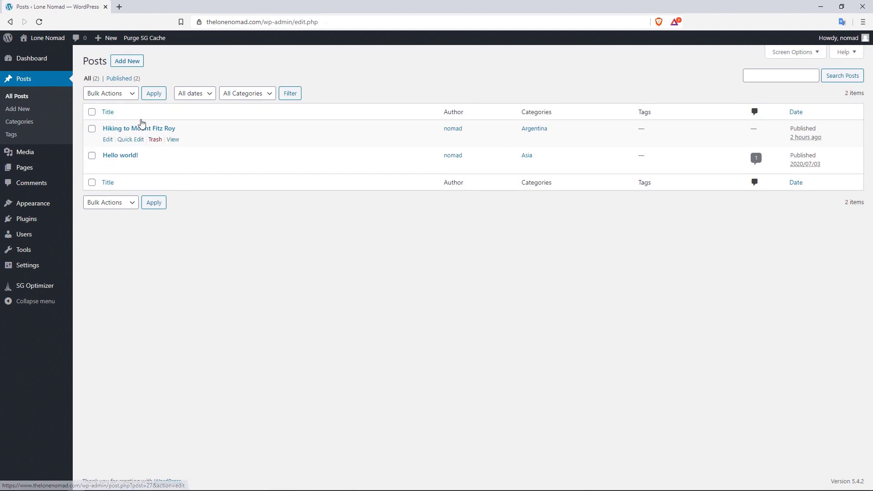
left_click(108, 141)
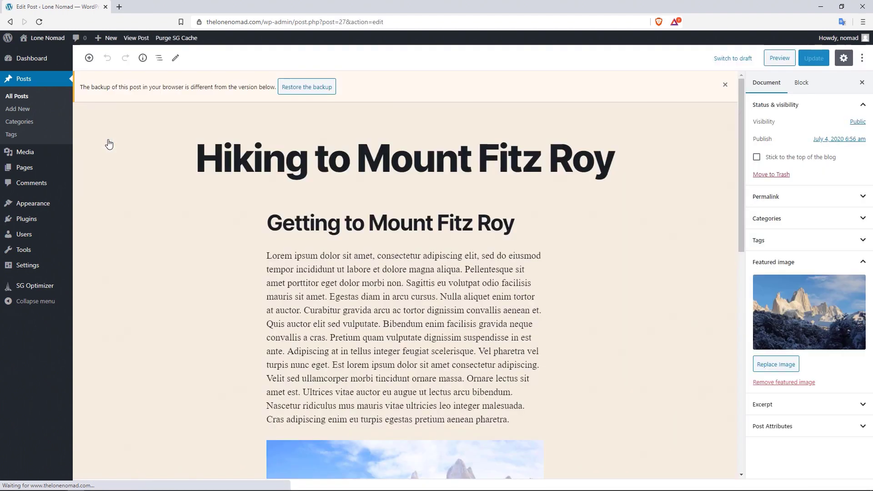
left_click(726, 85)
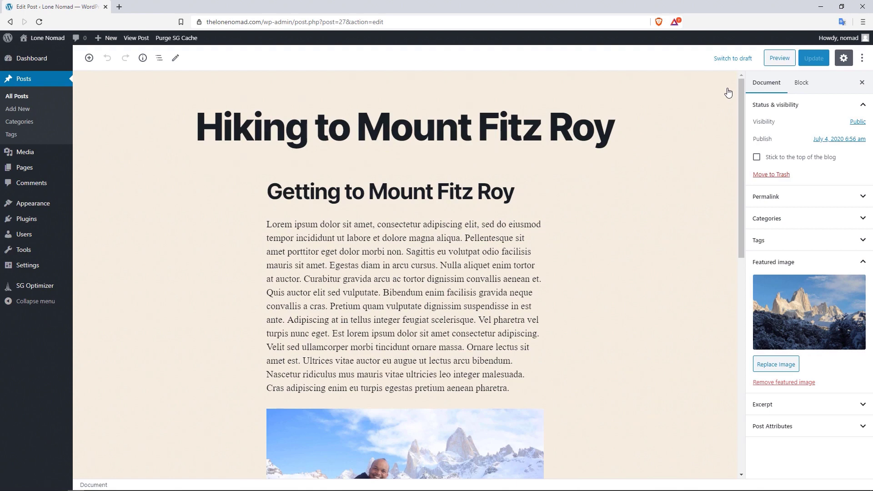
left_click(408, 182)
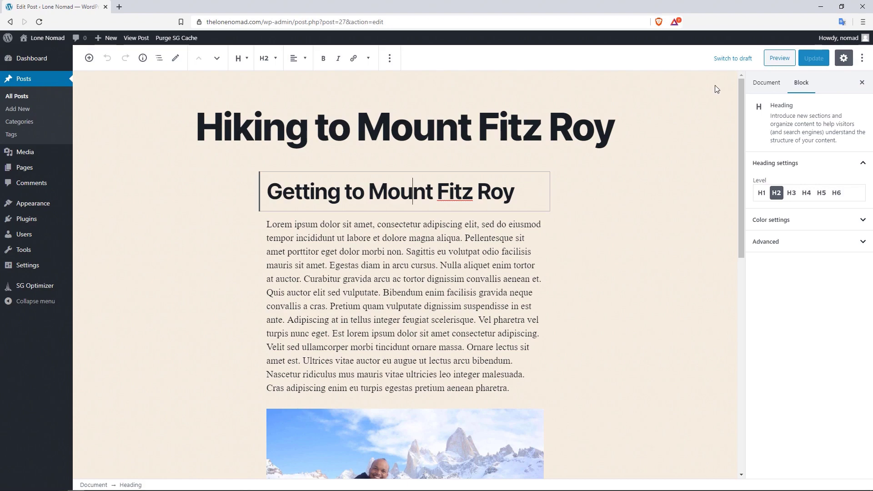
mouse_move(739, 88)
left_mouse_down()
mouse_move(732, 184)
mouse_move(743, 94)
left_mouse_up()
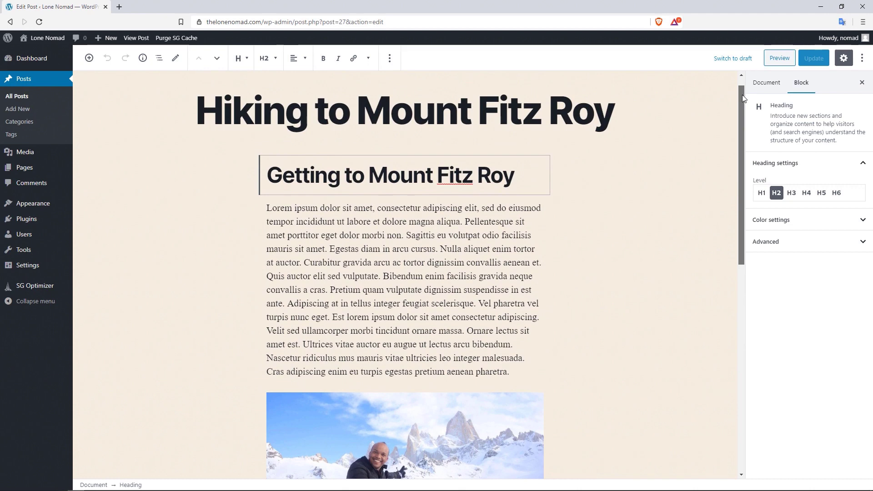
left_click_drag(742, 94, 743, 86)
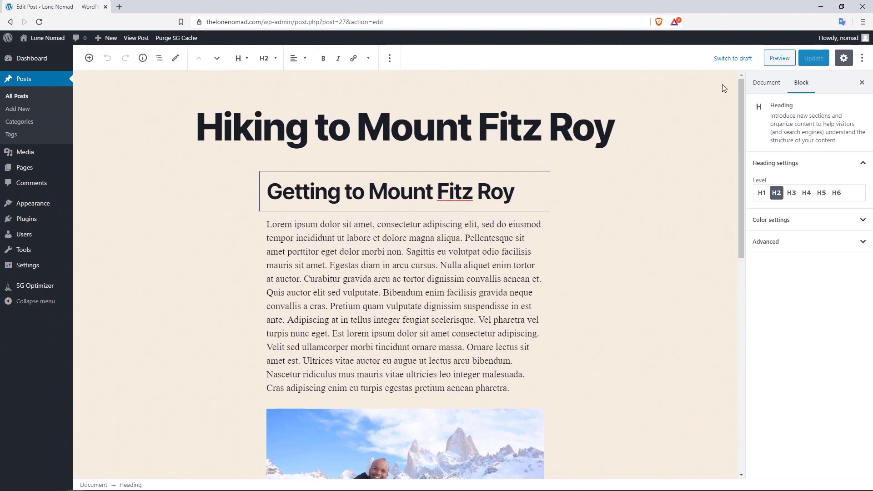
left_click_drag(741, 84, 730, 285)
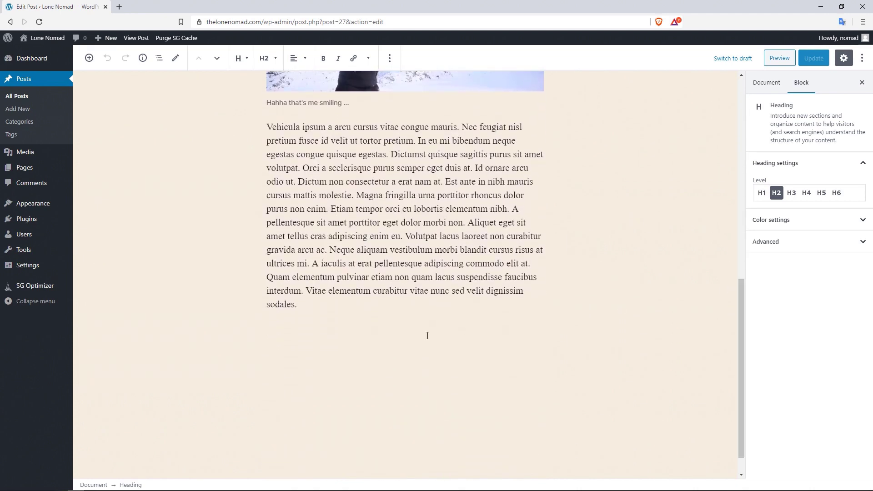
- Select the post's last paragraph and show its block settings in the sidebar
left_click(346, 344)
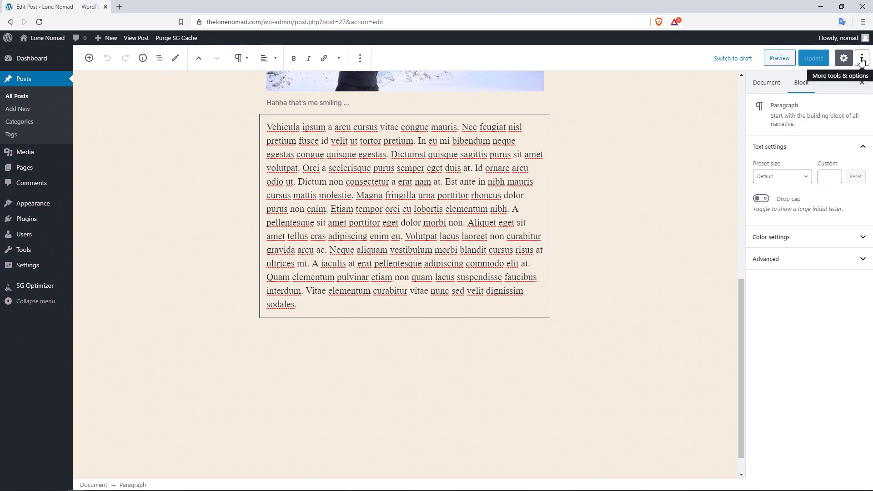
left_click(845, 62)
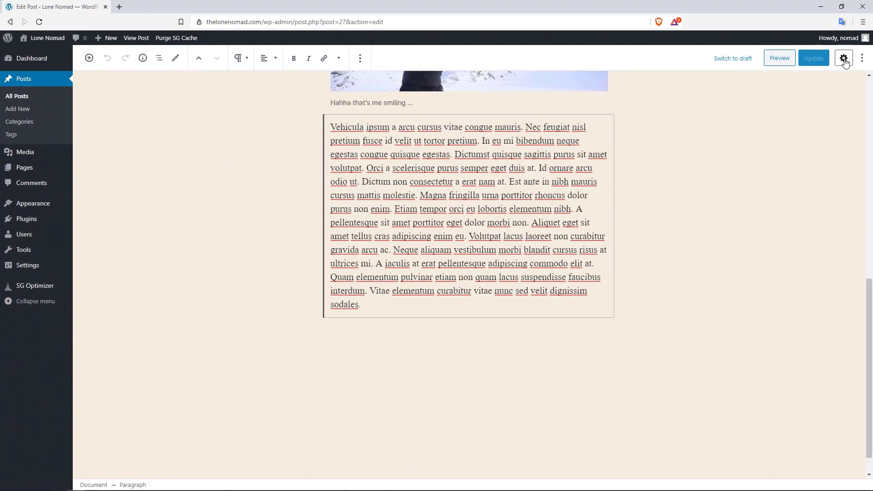
left_click(845, 62)
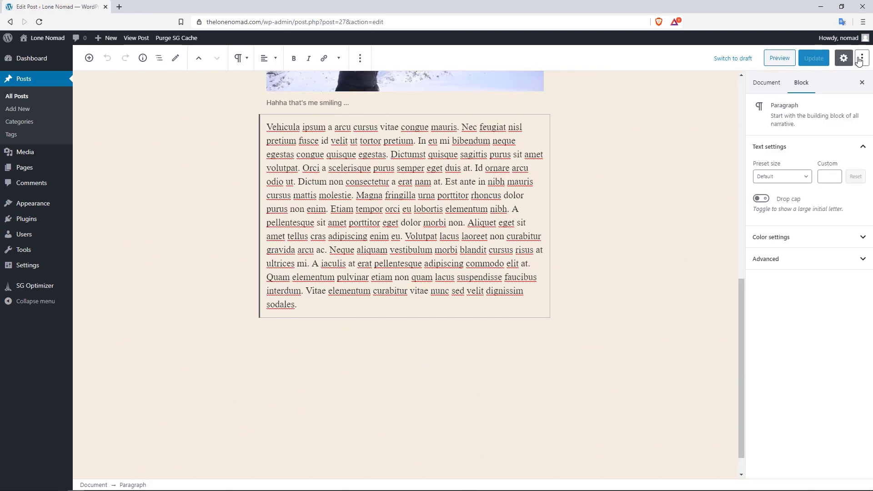
- Toggle Top toolbar and Fullscreen mode off and on, ending with fullscreen off and top toolbar on
left_click(860, 59)
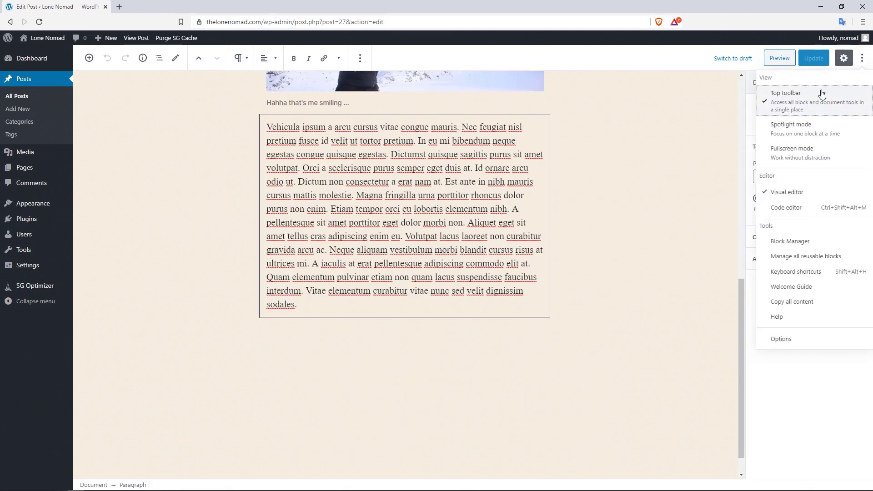
left_click(793, 110)
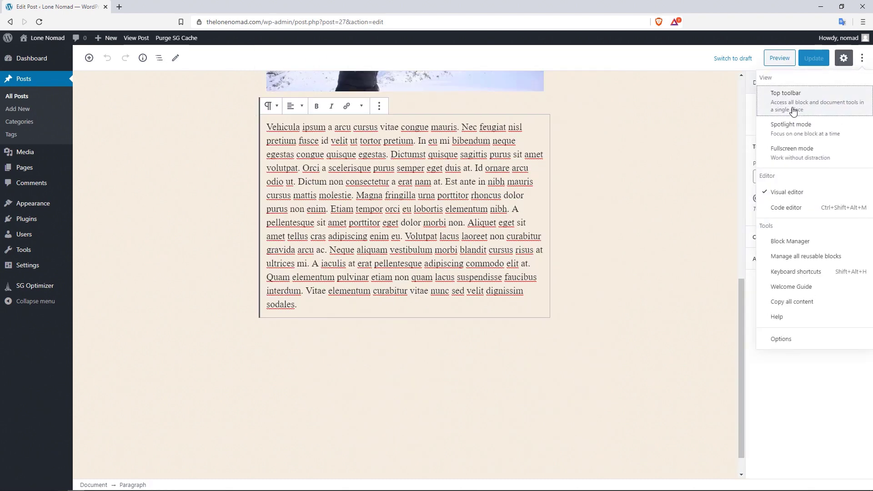
left_click(803, 151)
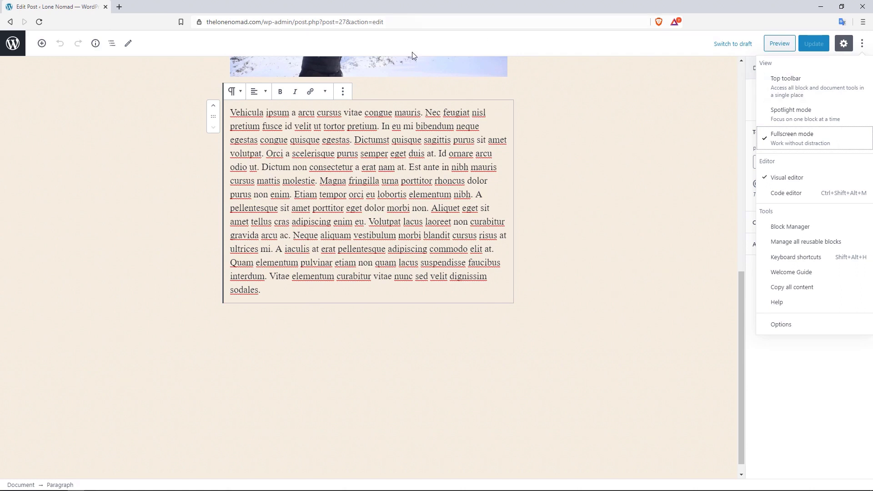
left_click(791, 135)
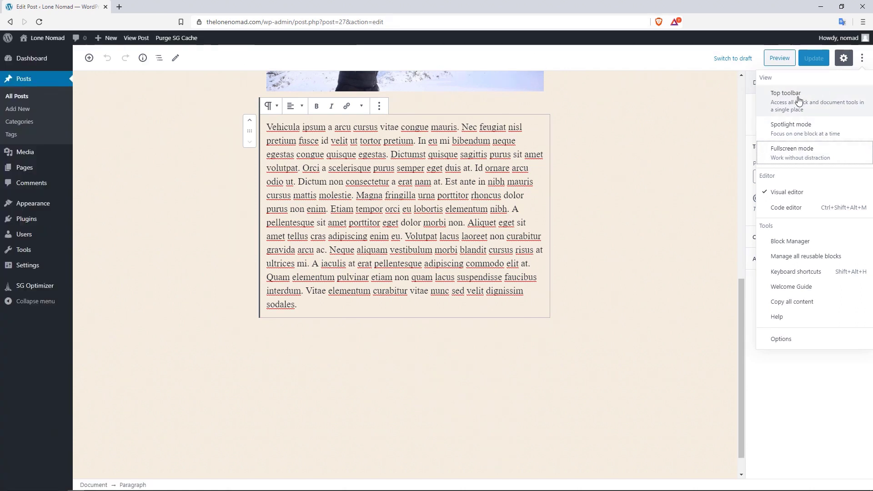
left_click(799, 100)
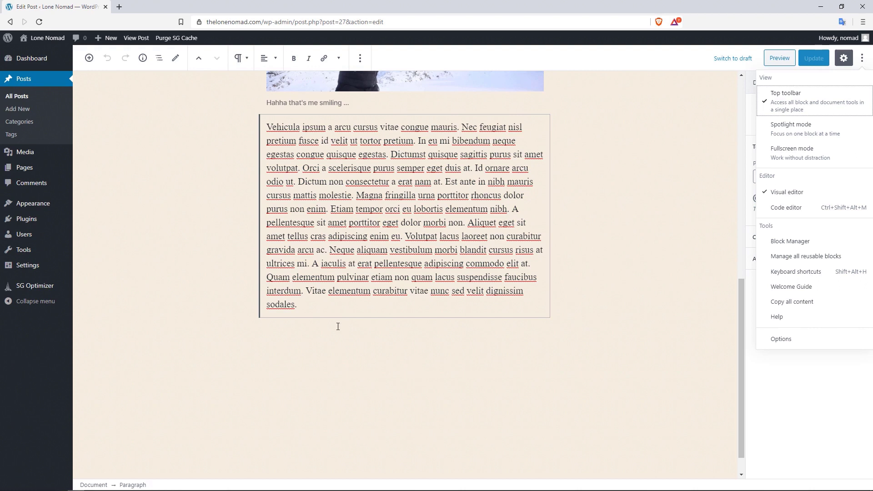
left_click(205, 172)
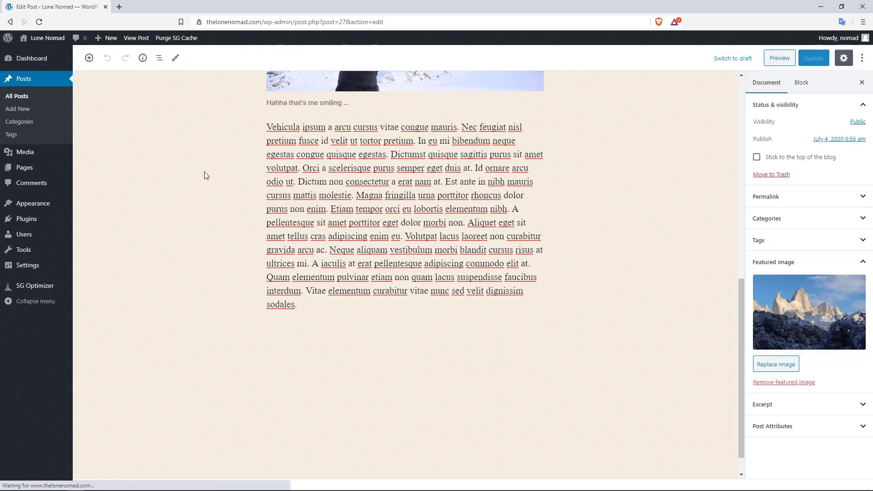
left_click(89, 58)
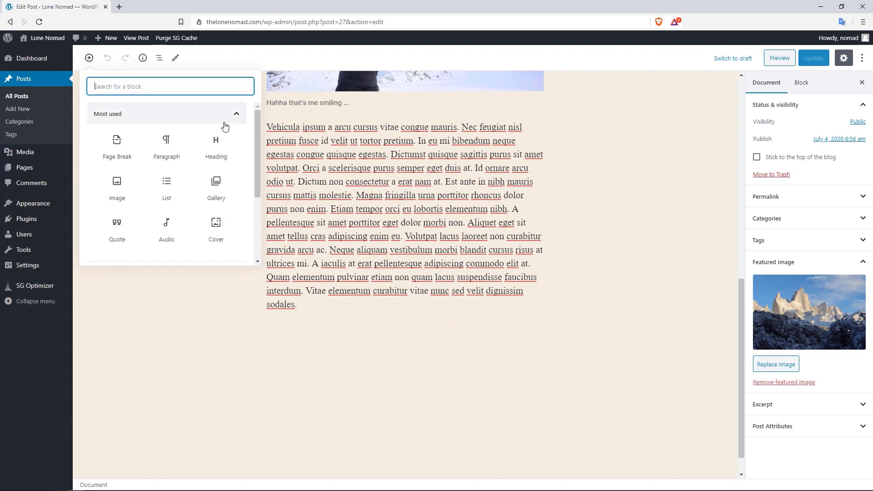
mouse_move(255, 121)
left_mouse_down()
mouse_move(260, 140)
mouse_move(263, 119)
left_mouse_up()
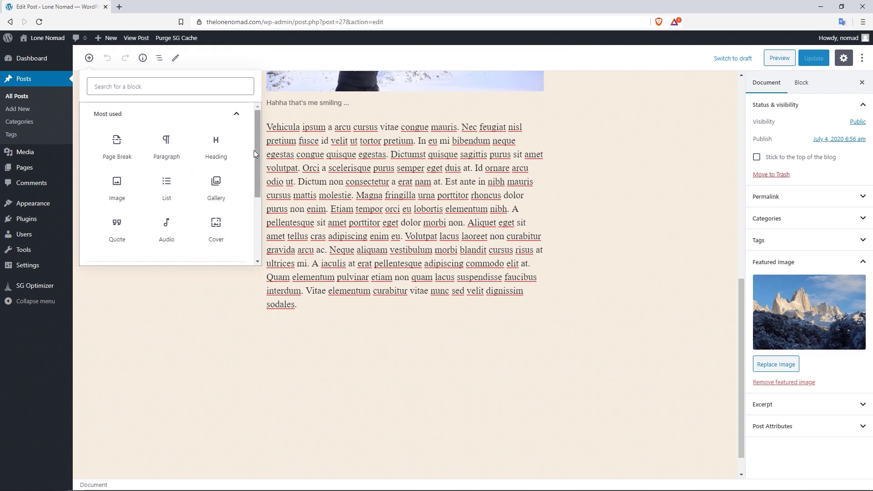
left_click(235, 119)
left_click(220, 144)
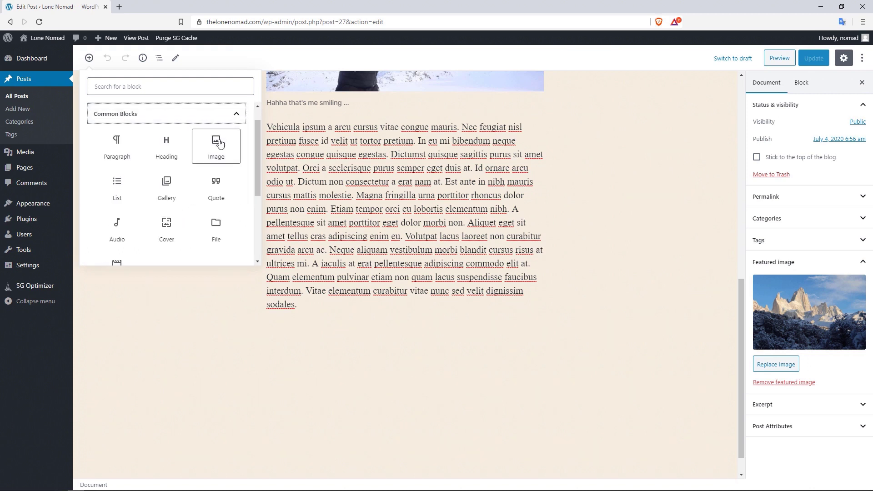
left_click_drag(259, 152, 256, 168)
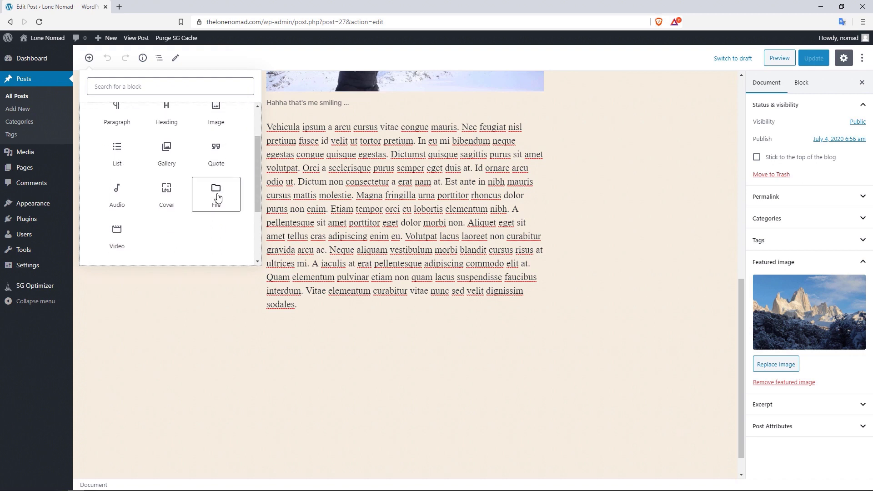
scroll(257, 156, "up", 2)
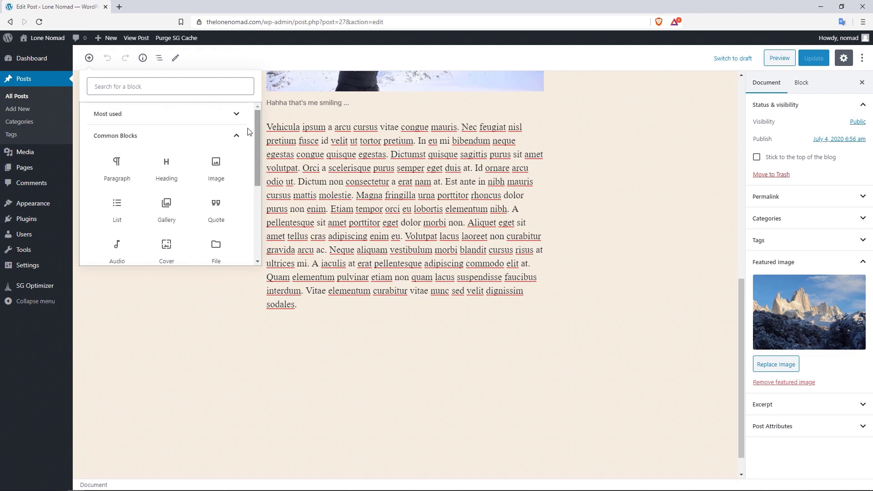
left_click(231, 136)
left_click(228, 157)
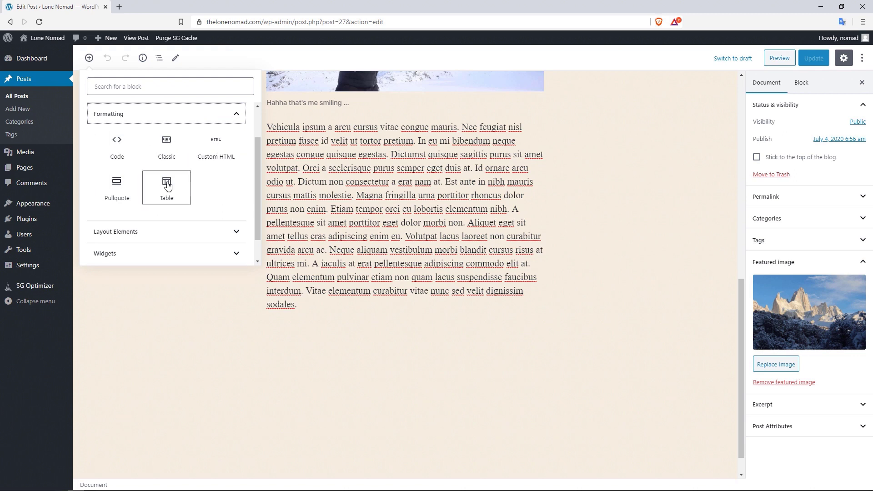
left_click(220, 115)
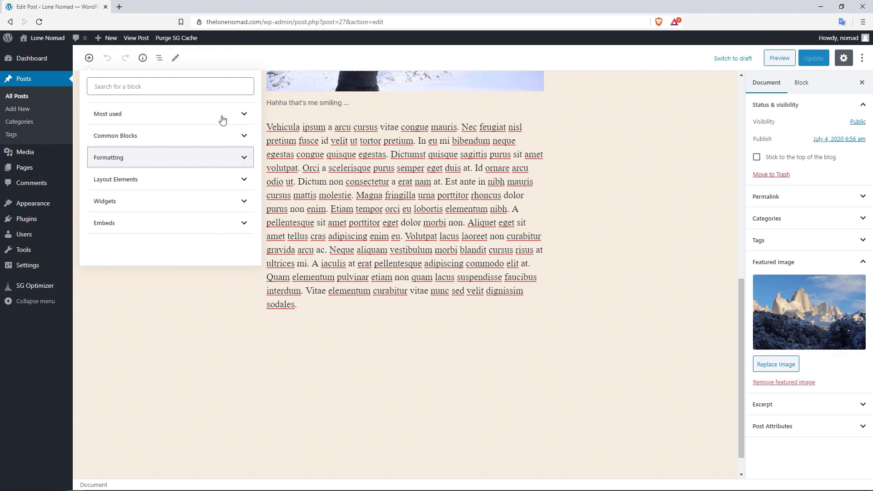
left_click(230, 179)
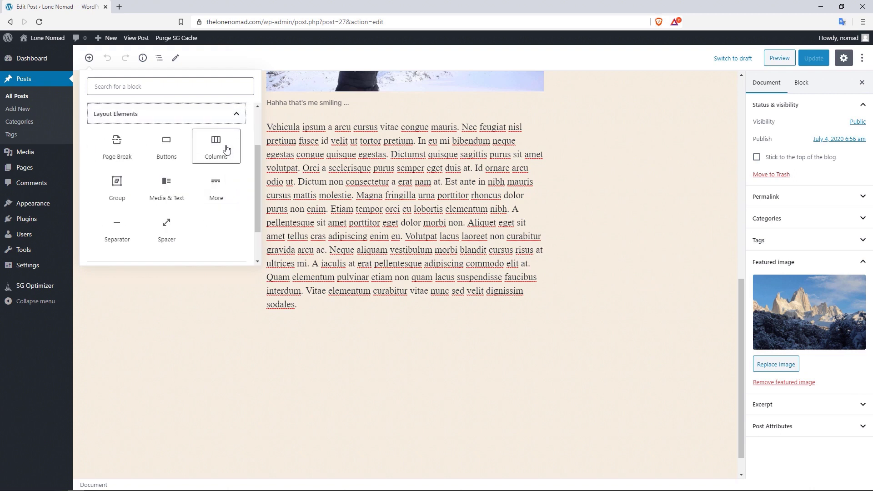
left_click(214, 119)
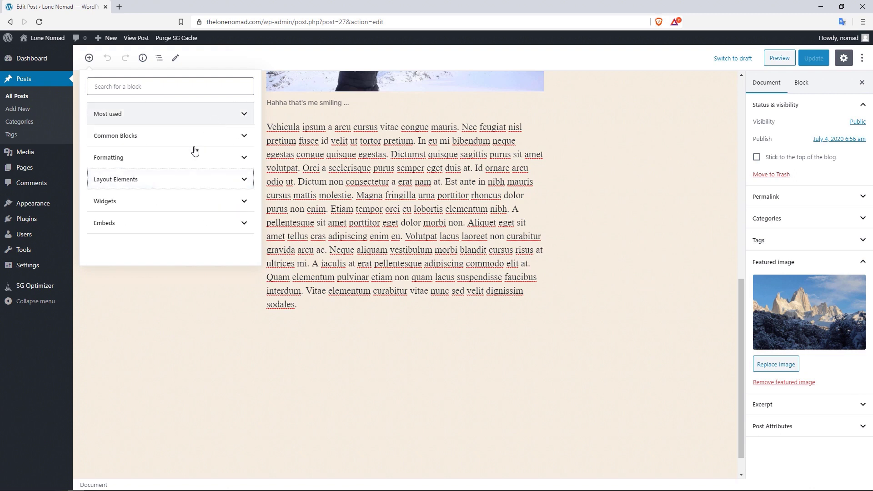
left_click(195, 201)
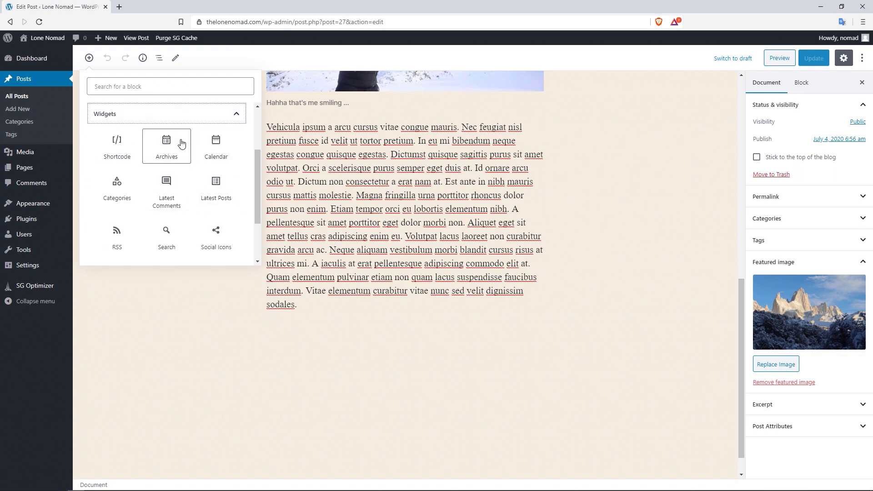
left_click(228, 119)
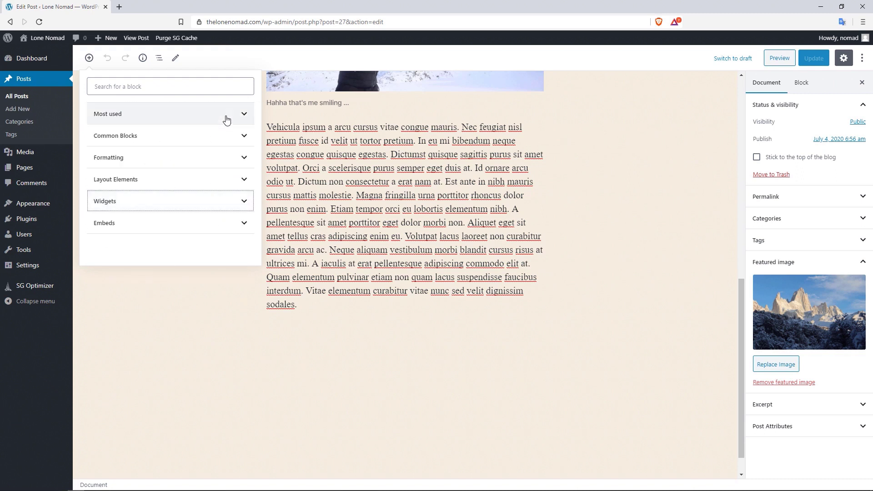
left_click(224, 223)
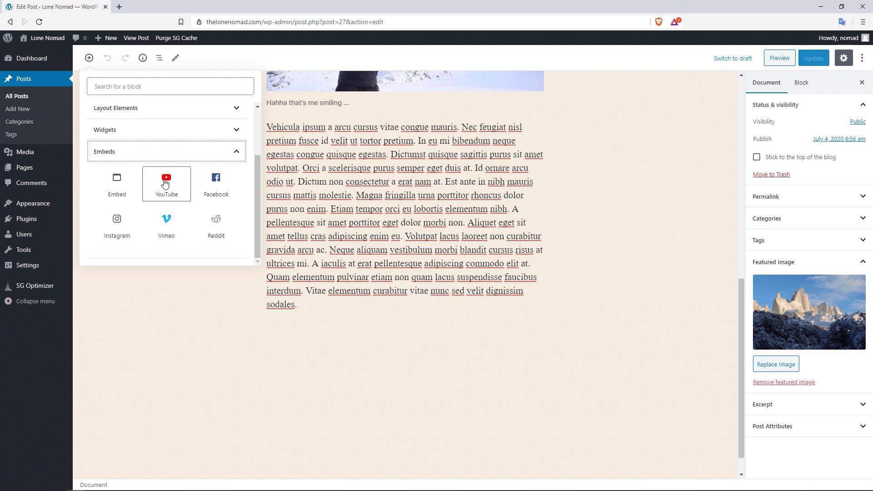
left_click(240, 153)
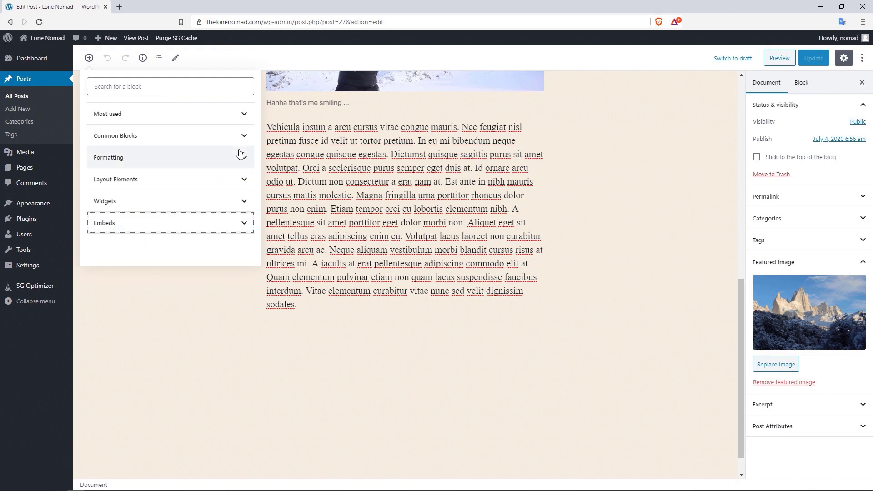
mouse_move(743, 303)
left_mouse_down()
mouse_move(741, 289)
mouse_move(740, 306)
left_mouse_up()
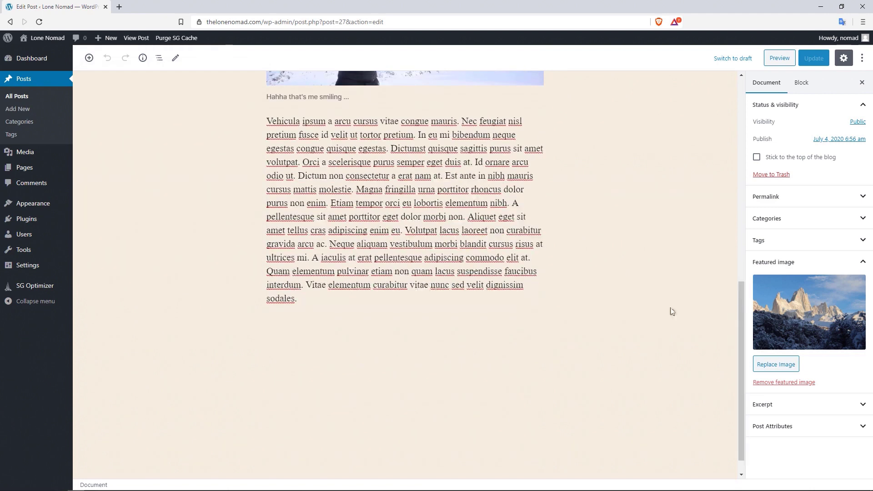
- Add a Gallery block below the last paragraph using the mountain photo and elchaleten.jpg from the Media Library
left_click(89, 58)
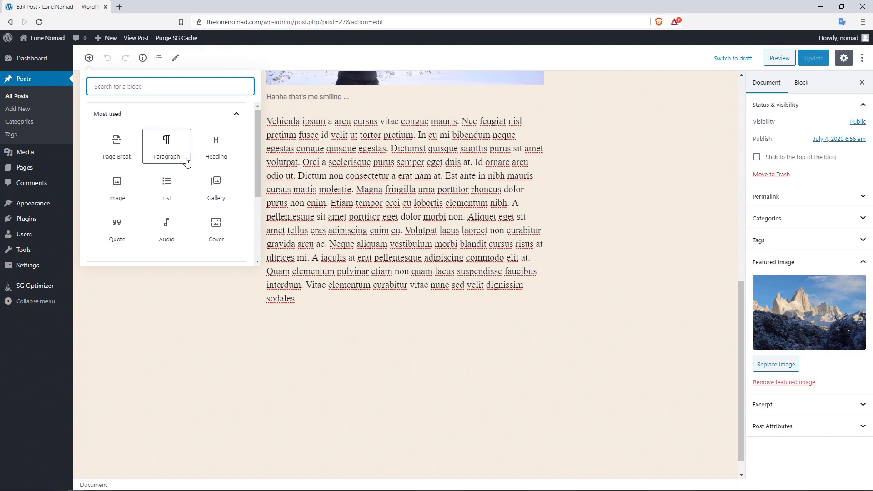
left_click(215, 186)
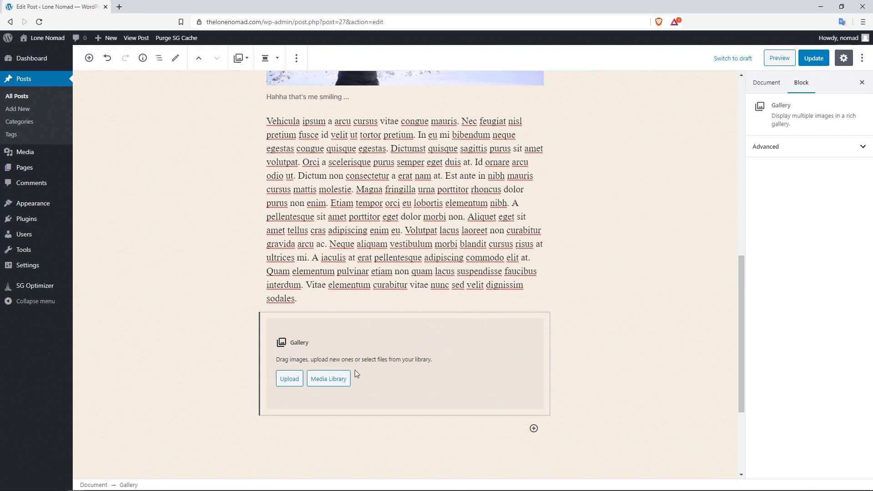
left_click(336, 379)
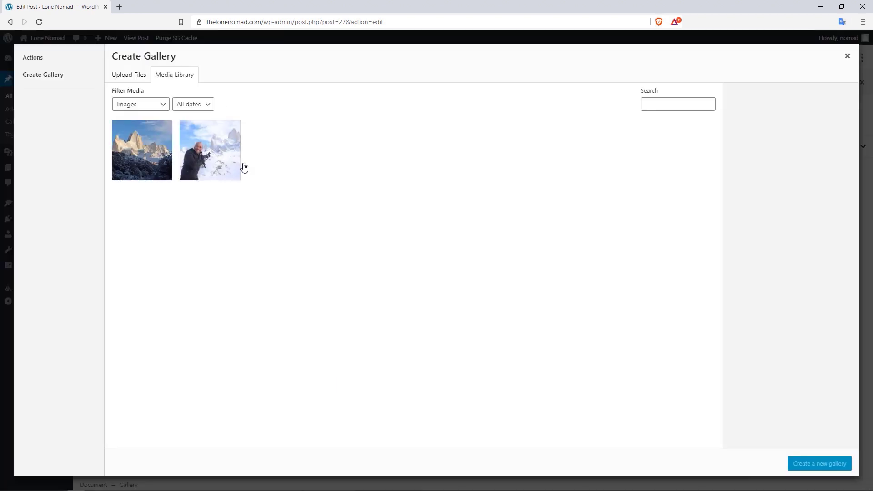
left_click(143, 154)
left_click(209, 160)
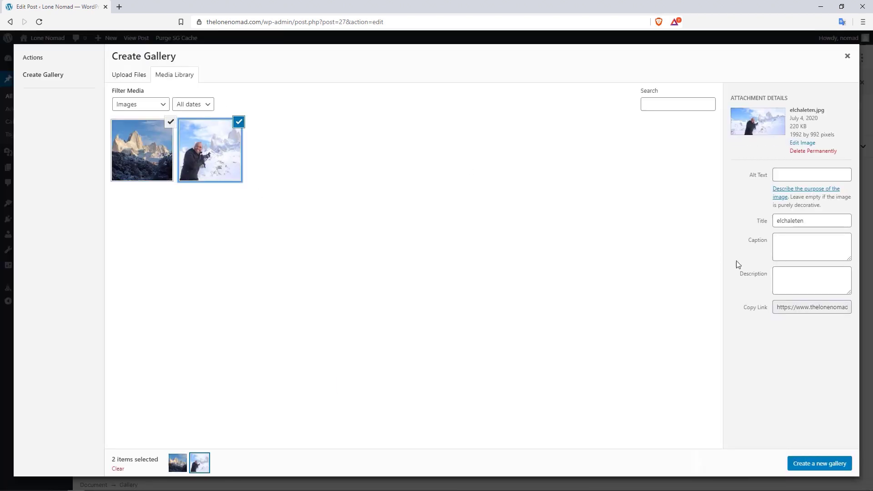
left_click(811, 466)
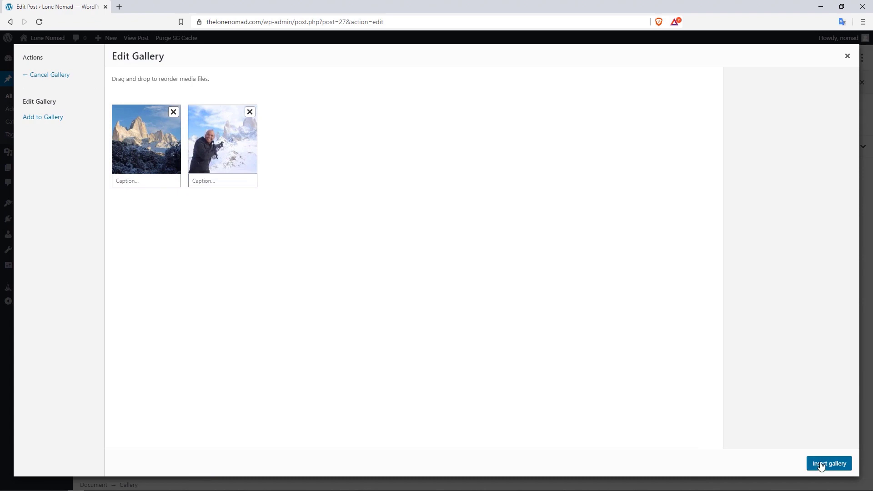
left_click(814, 465)
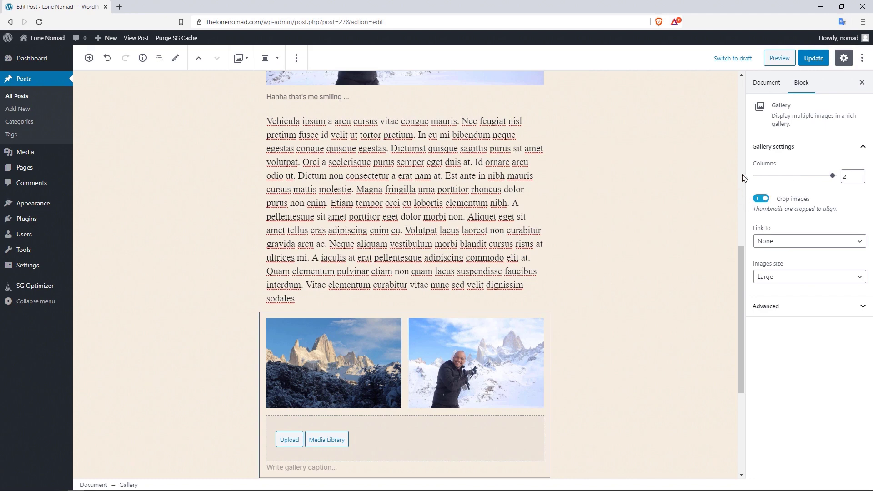
- Try the gallery at one column, return it to two, keeping link None and size Large
left_click(767, 176)
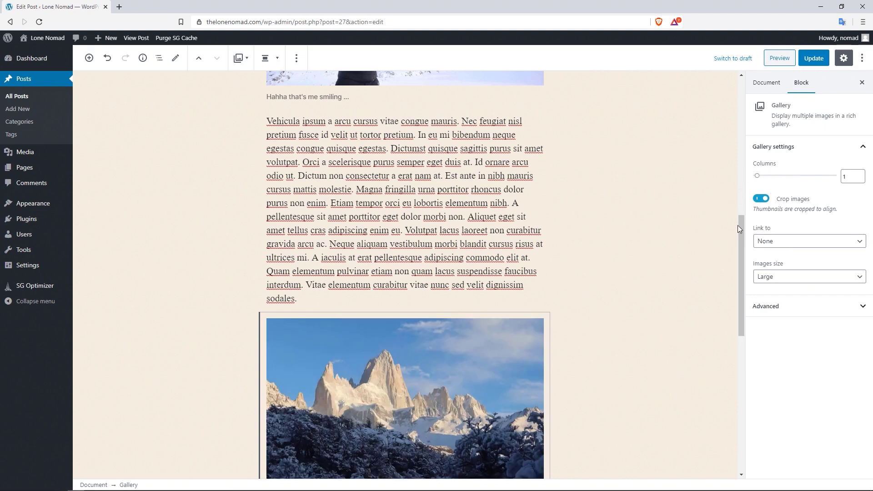
left_click_drag(740, 230, 739, 283)
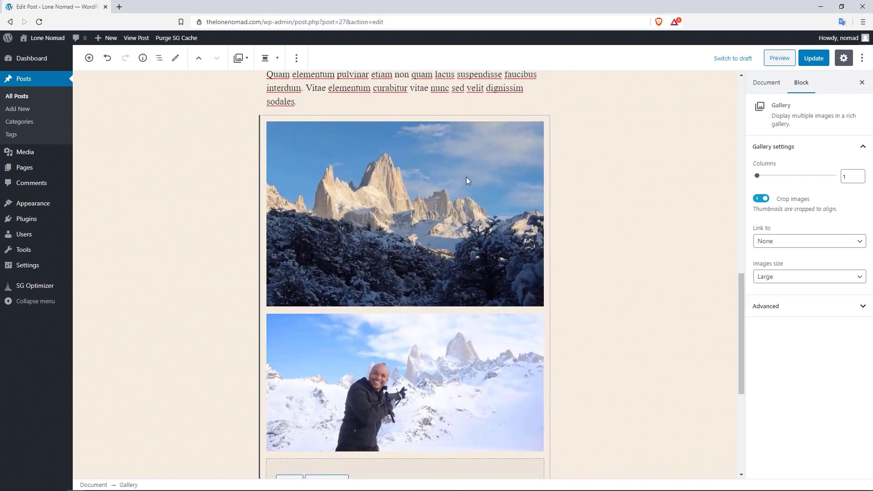
left_click(804, 176)
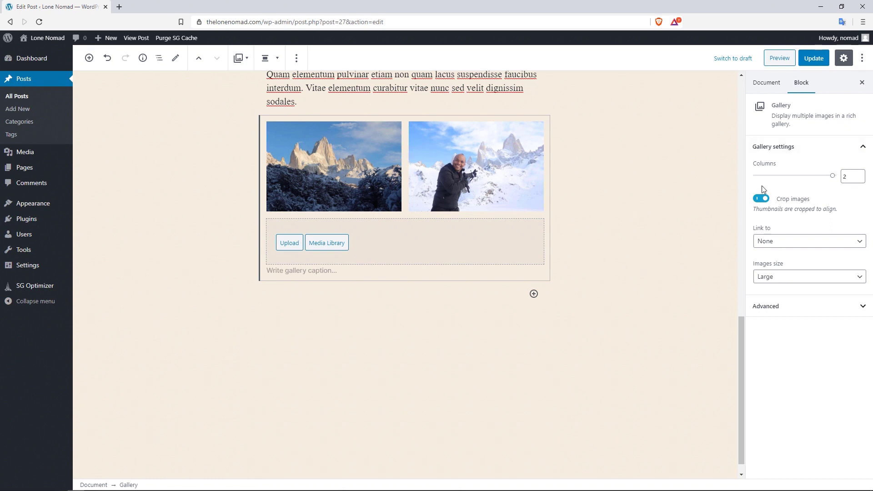
left_click(794, 245)
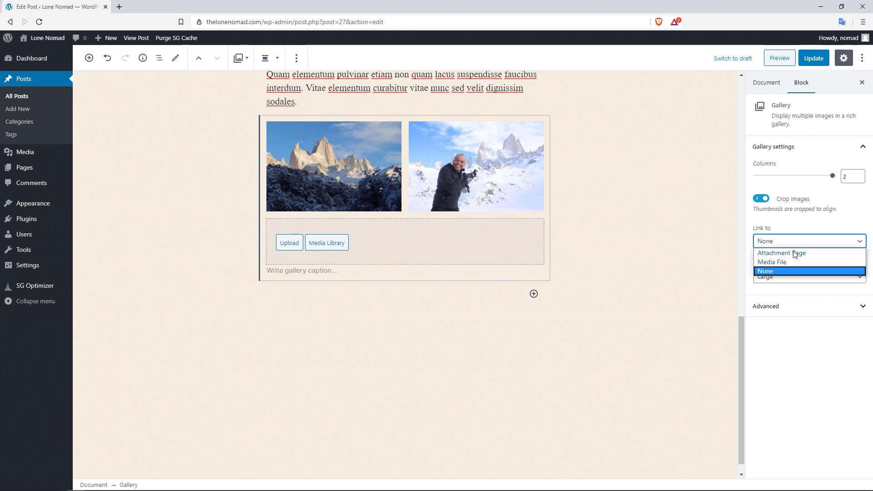
left_click(827, 219)
left_click(806, 278)
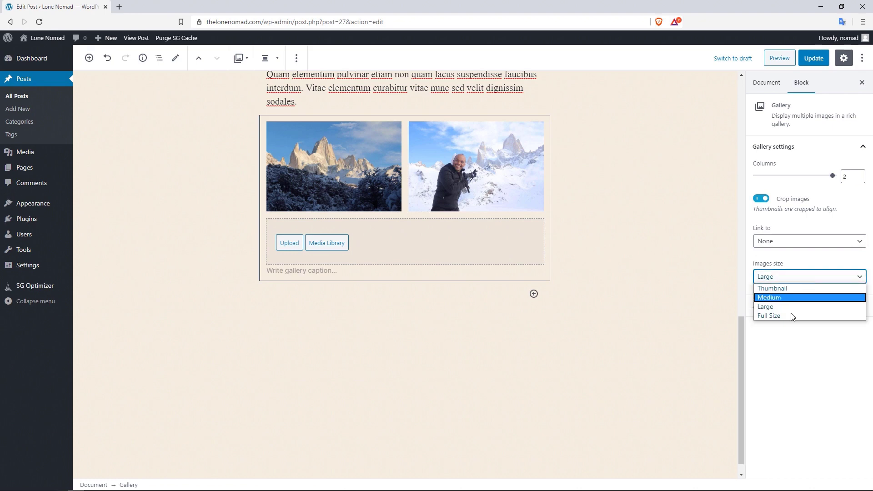
left_click(809, 258)
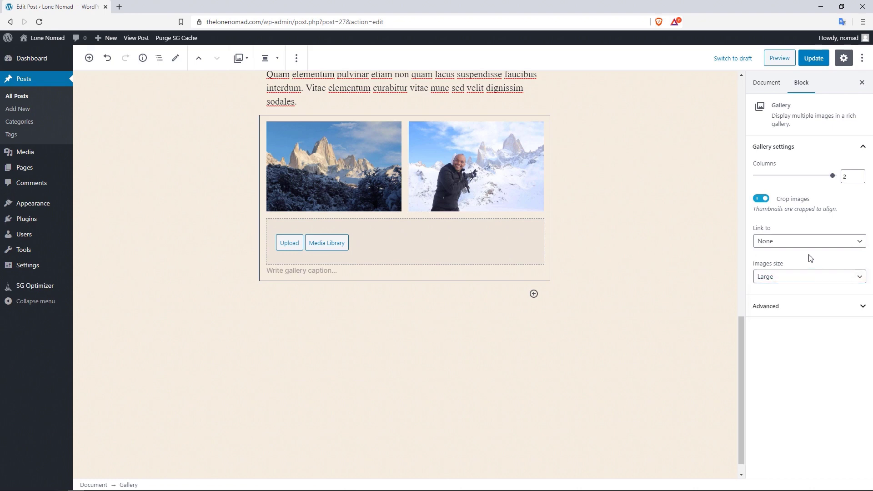
left_click_drag(743, 336, 737, 252)
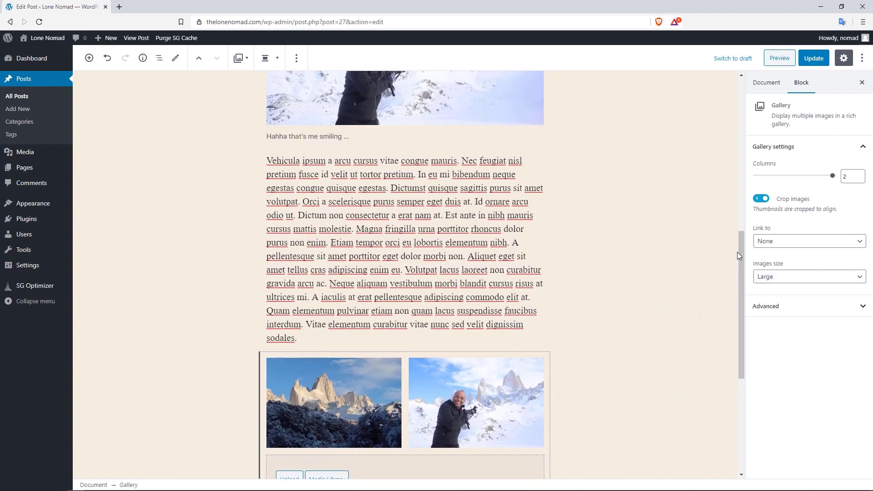
- Select the Vehicula ipsum paragraph and review the post's word counts and block list
left_click(461, 210)
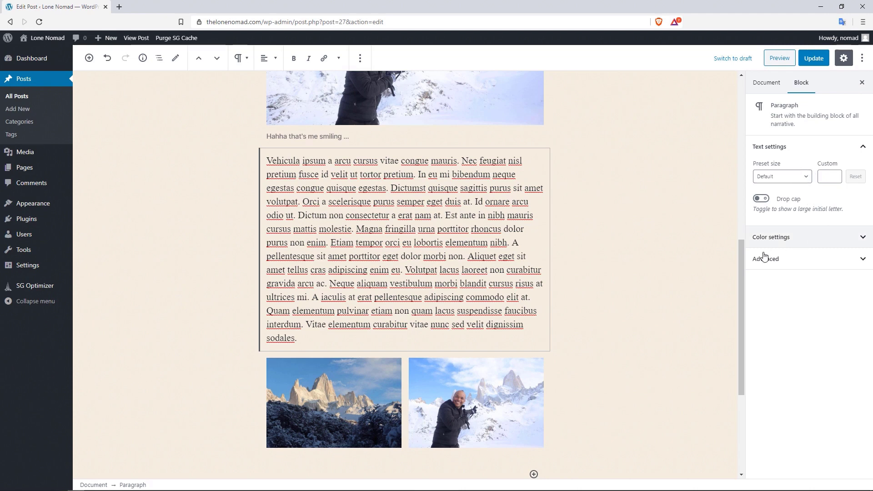
left_click_drag(741, 254, 738, 280)
left_click_drag(737, 307, 737, 311)
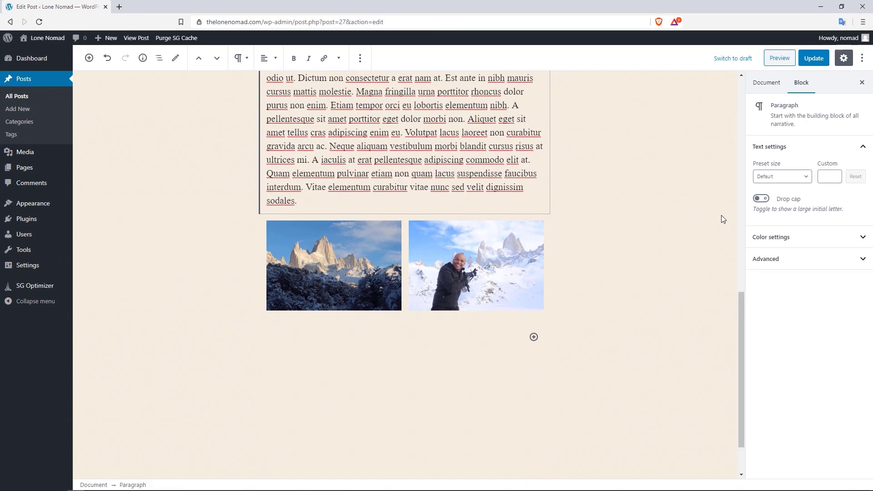
left_click_drag(743, 278, 749, 77)
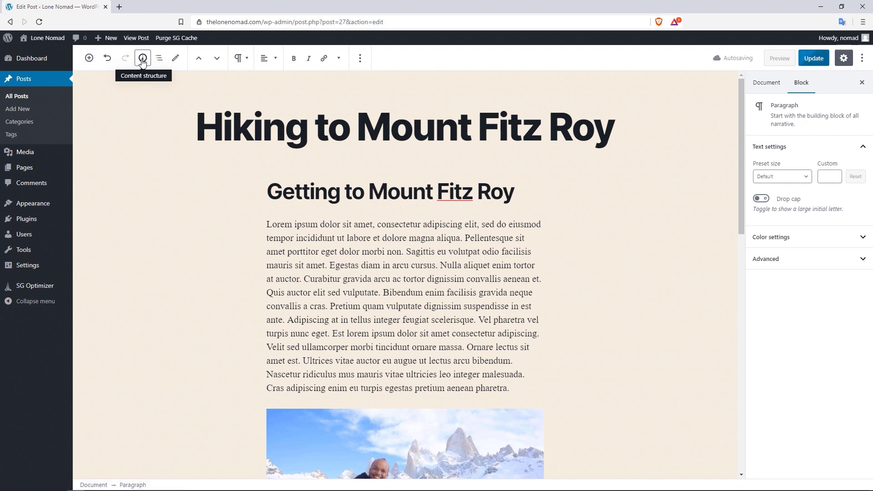
left_click(142, 59)
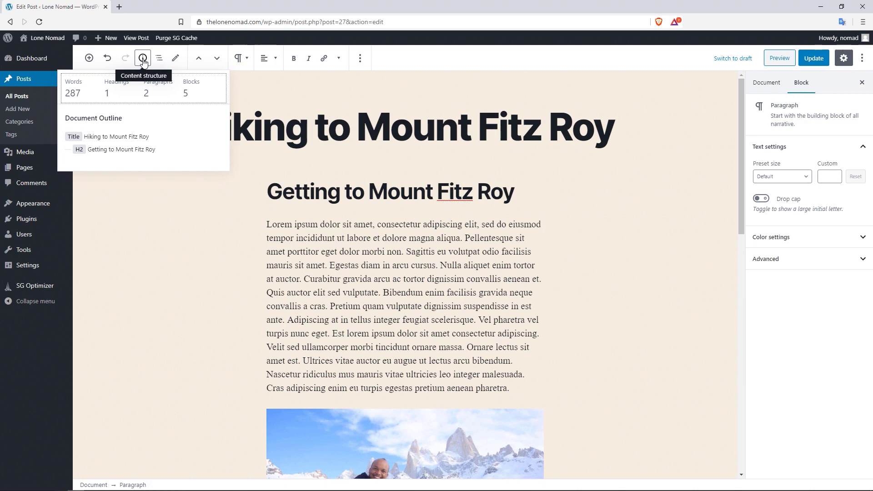
left_click(159, 57)
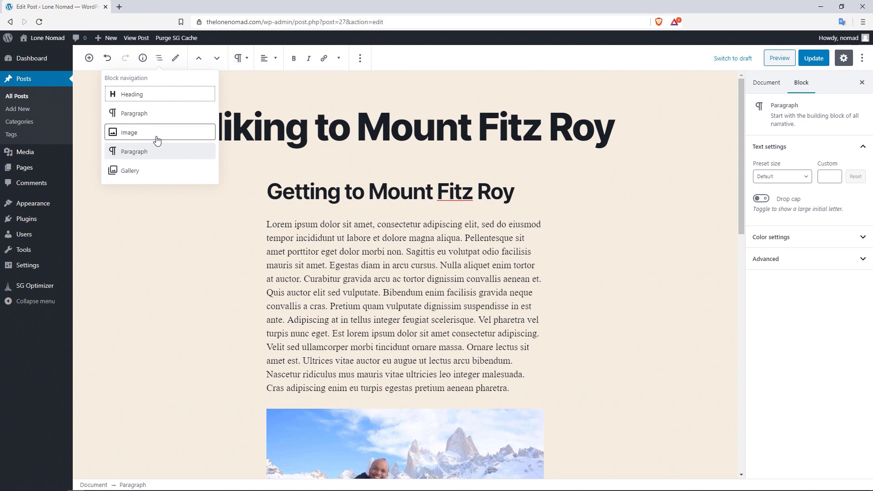
- In Select mode, pick the title, first Lorem paragraph and Fitz Roy heading, then return to Edit mode
left_click(177, 61)
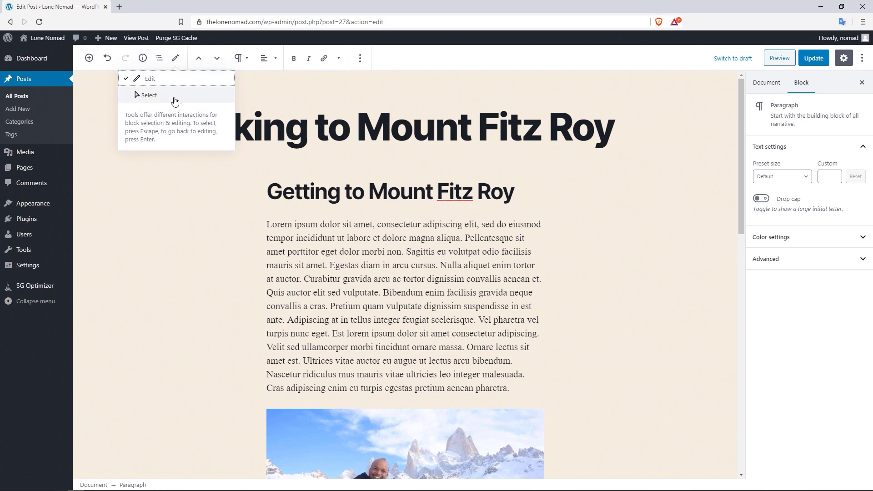
left_click(161, 96)
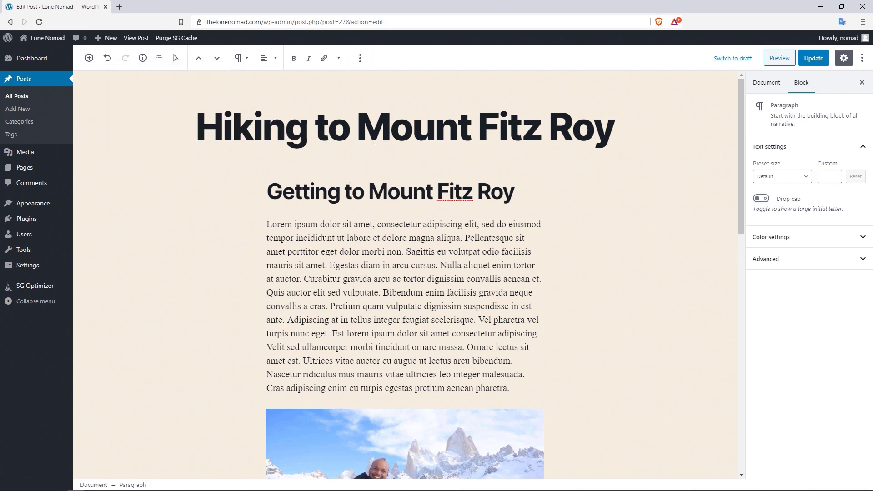
left_click(390, 130)
left_click(385, 253)
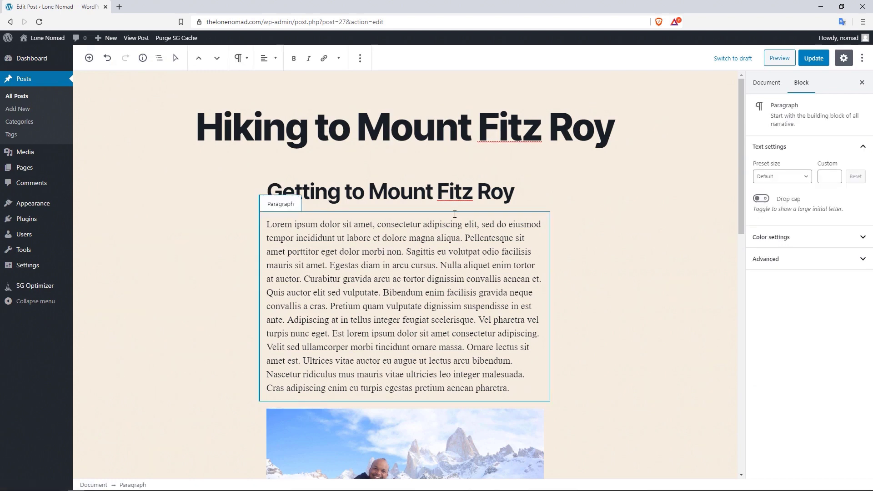
left_click(463, 190)
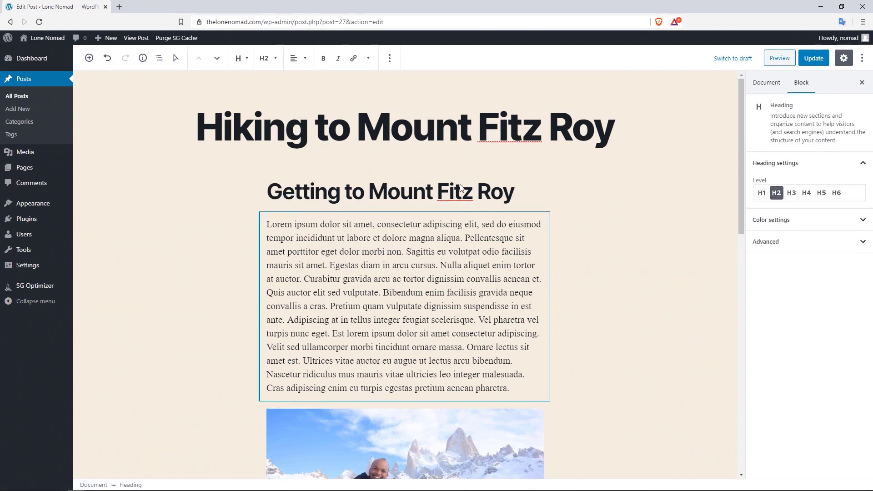
left_click(175, 58)
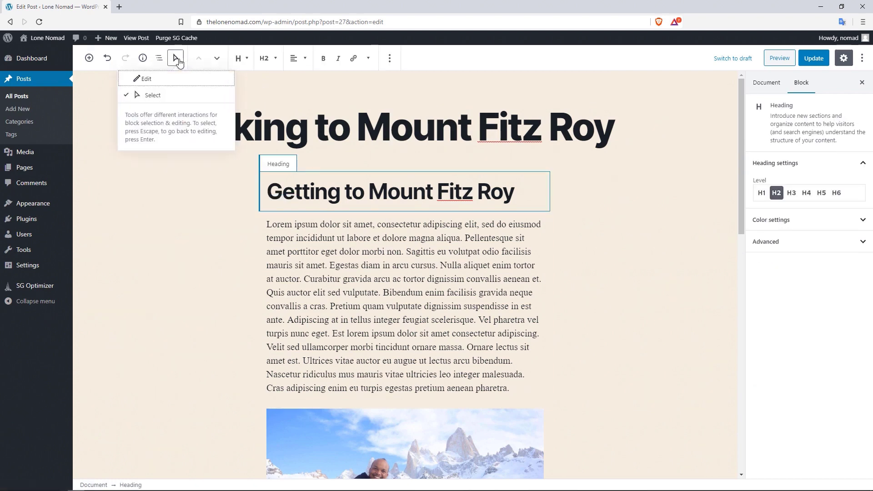
left_click(147, 81)
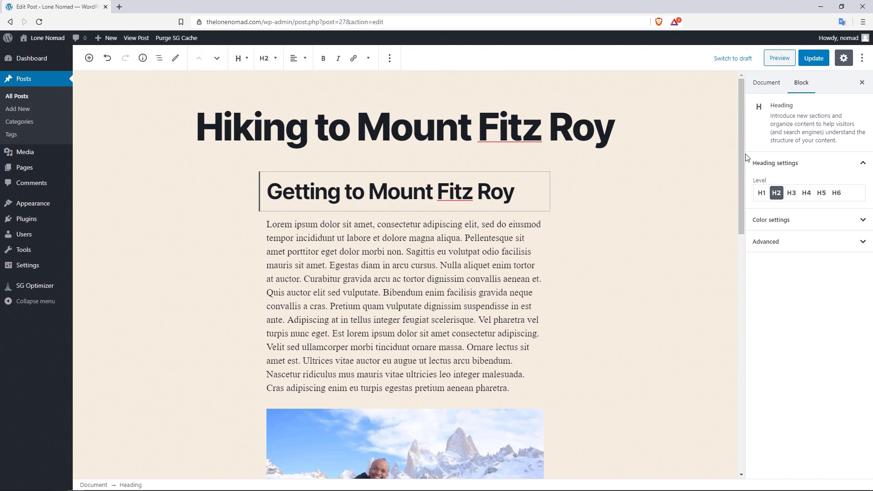
- Move the smiling Fitz Roy photo above the first paragraph, then back below it
left_click_drag(741, 157, 737, 253)
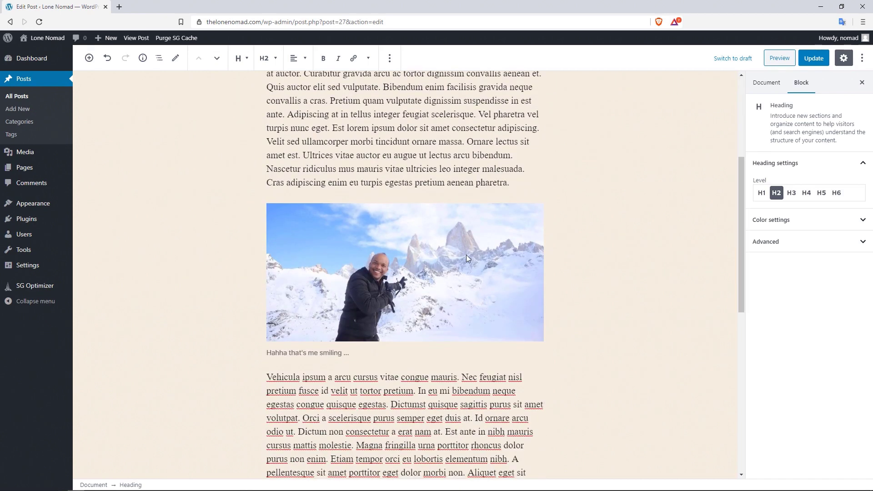
left_click(435, 255)
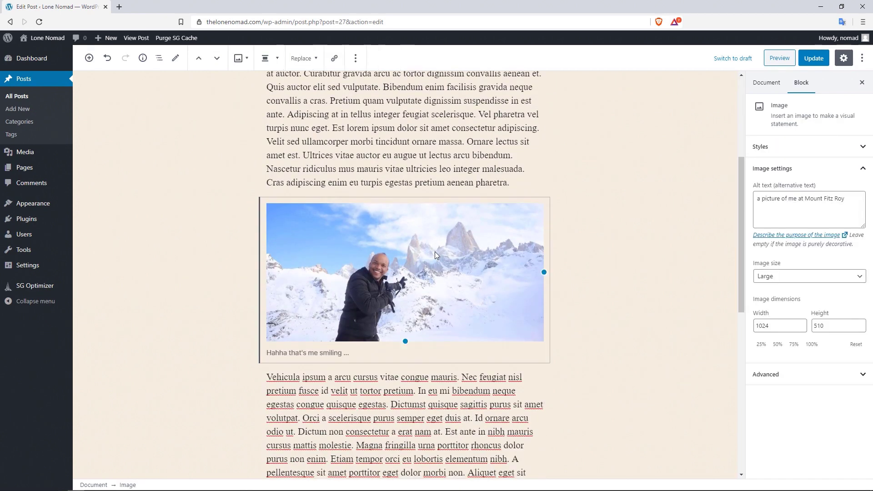
left_click(199, 58)
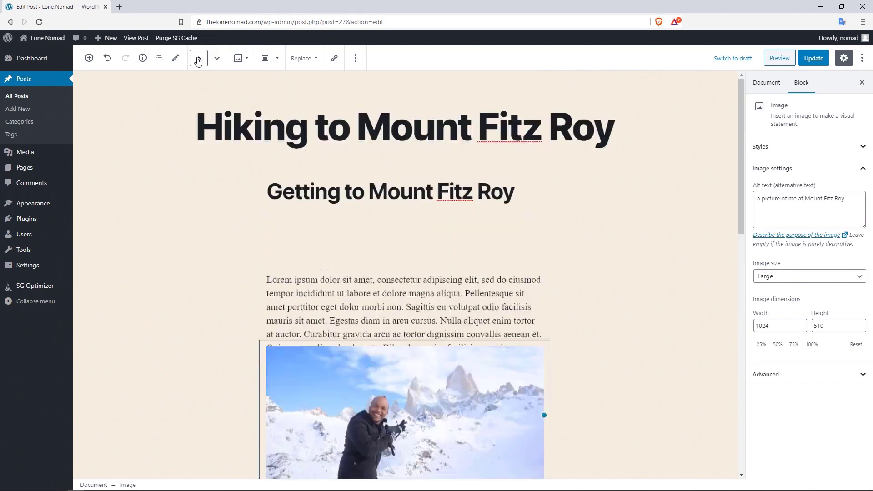
left_click(216, 58)
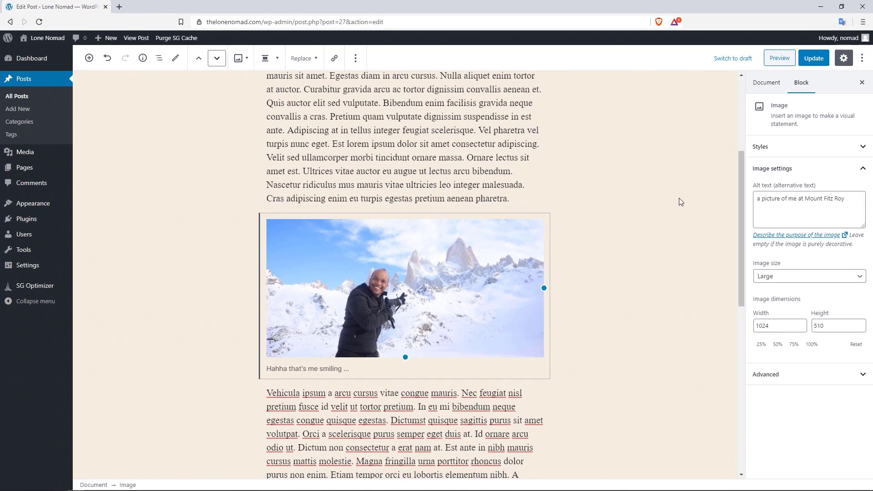
- Apply the Rounded block style to the Fitz Roy photo so it displays as an oval
left_click_drag(744, 193, 742, 134)
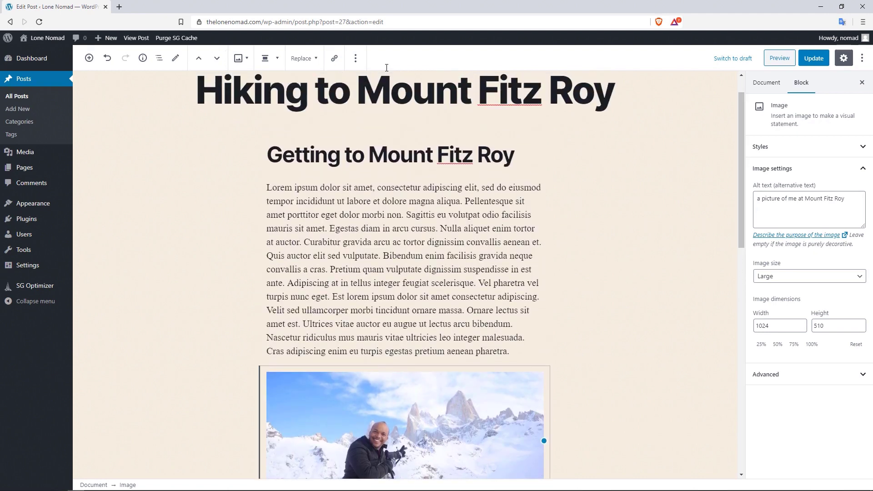
left_click(249, 59)
mouse_move(308, 111)
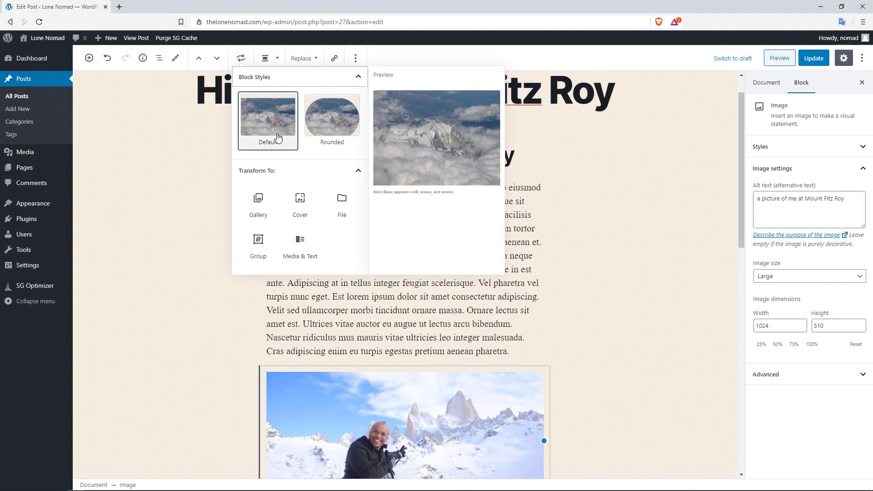
left_click(336, 121)
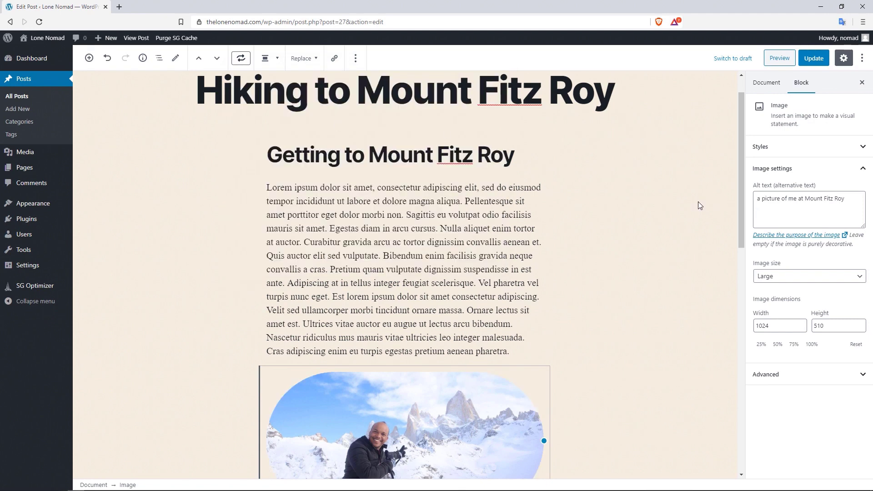
left_click_drag(739, 184, 738, 225)
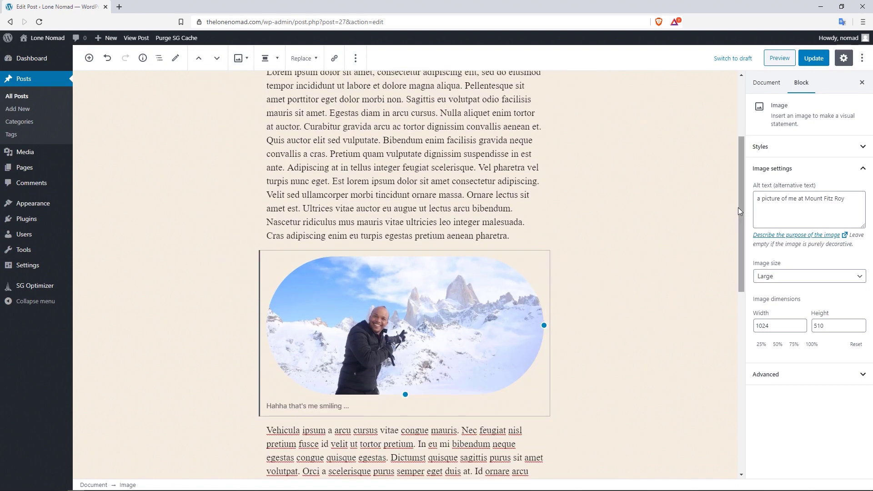
left_click_drag(738, 208, 743, 159)
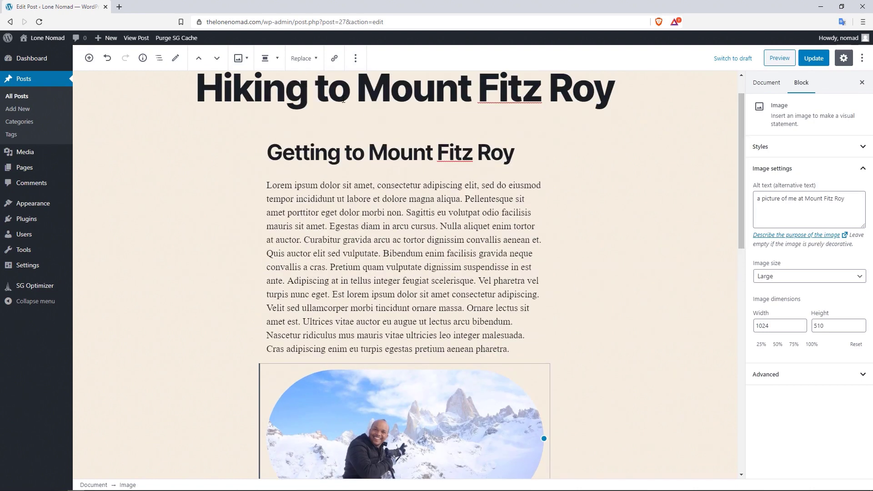
left_click(246, 64)
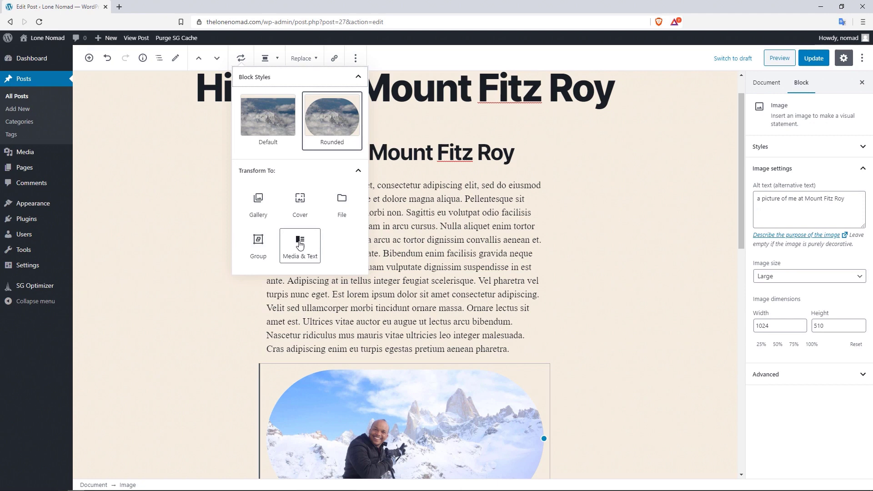
left_click(358, 78)
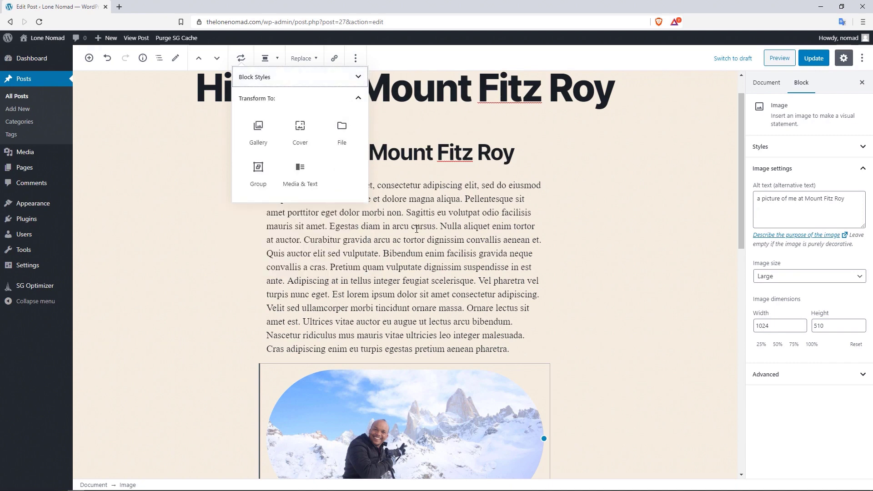
left_click(416, 214)
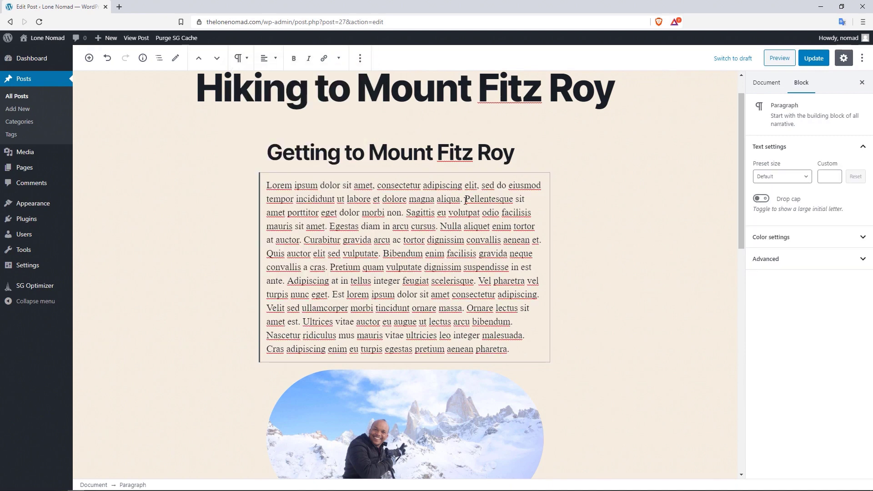
left_click(248, 62)
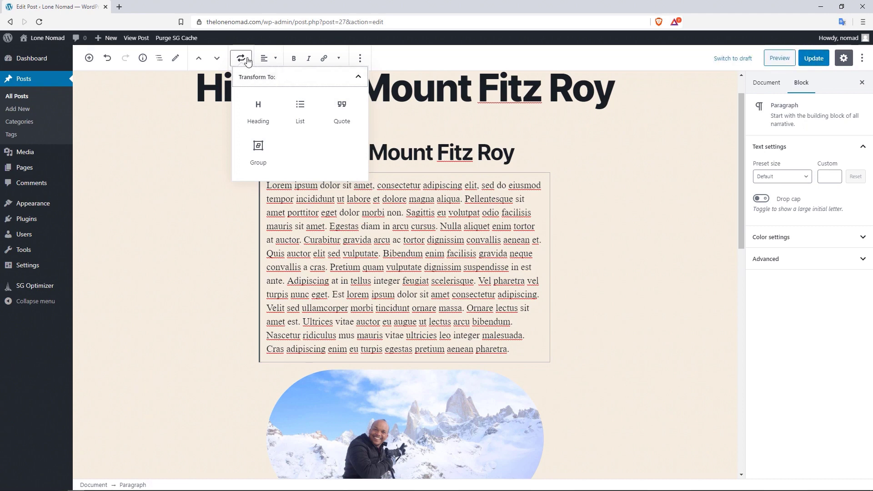
left_click(404, 243)
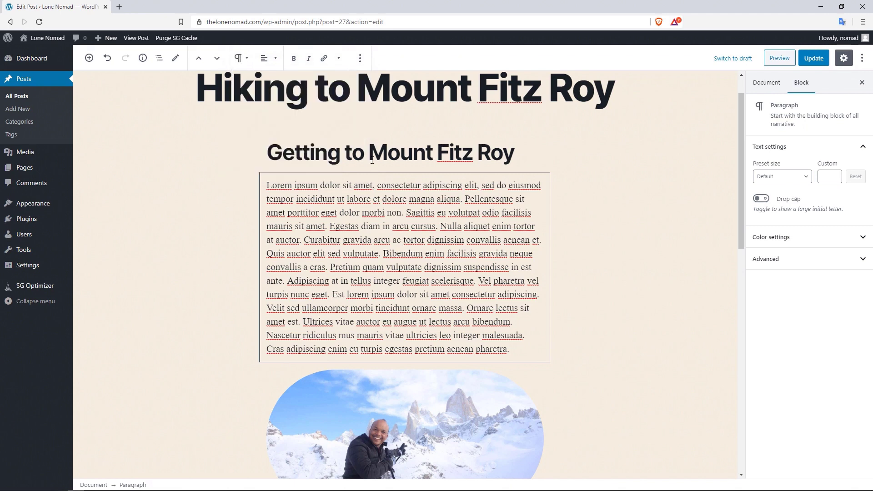
left_click(267, 58)
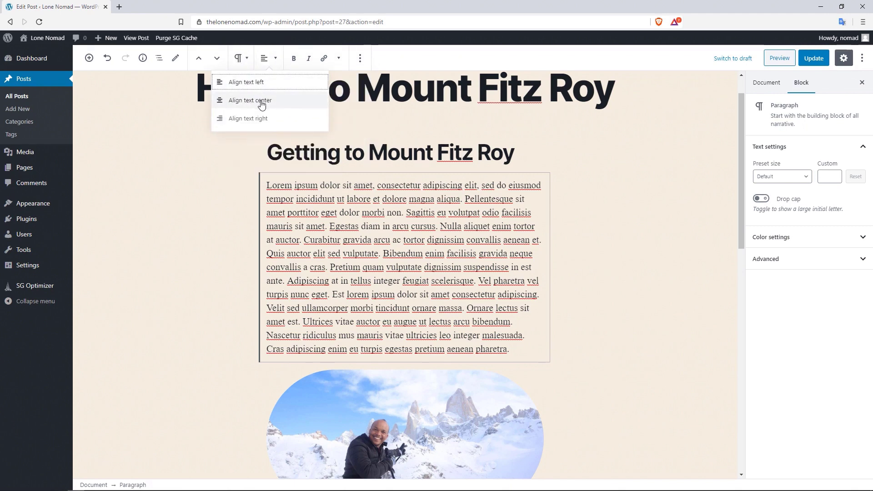
left_click(271, 101)
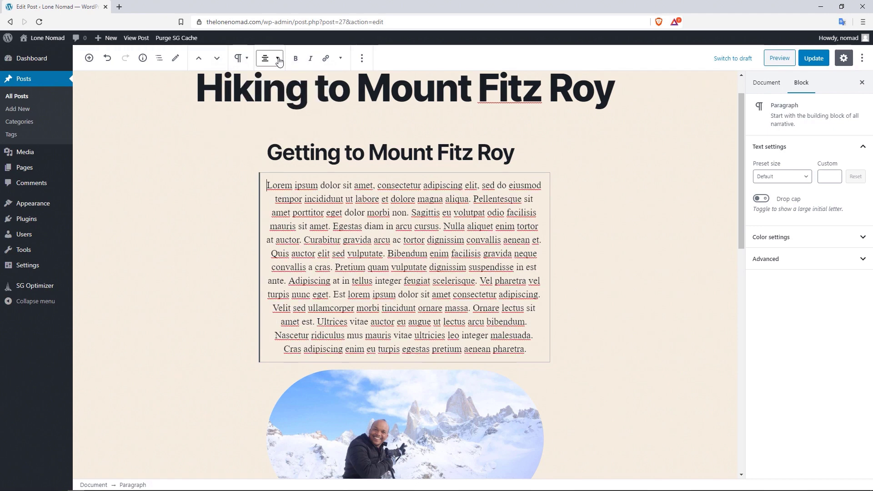
left_click(278, 61)
left_click(266, 83)
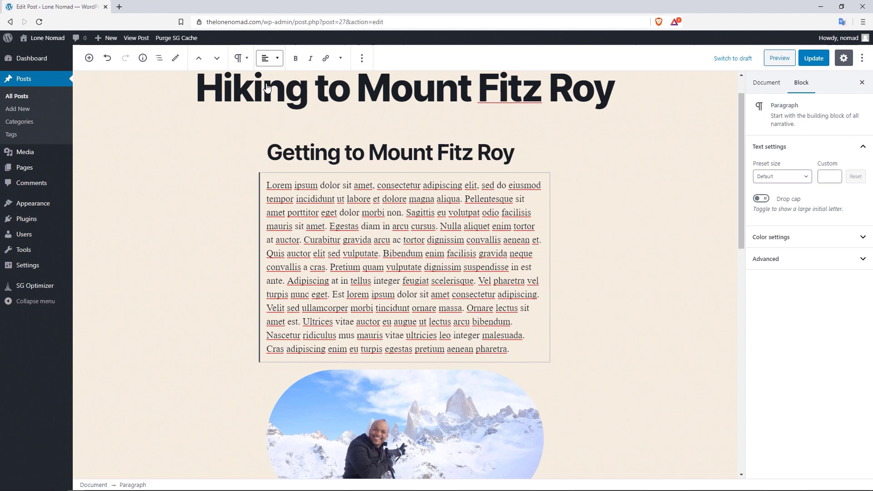
left_click(294, 62)
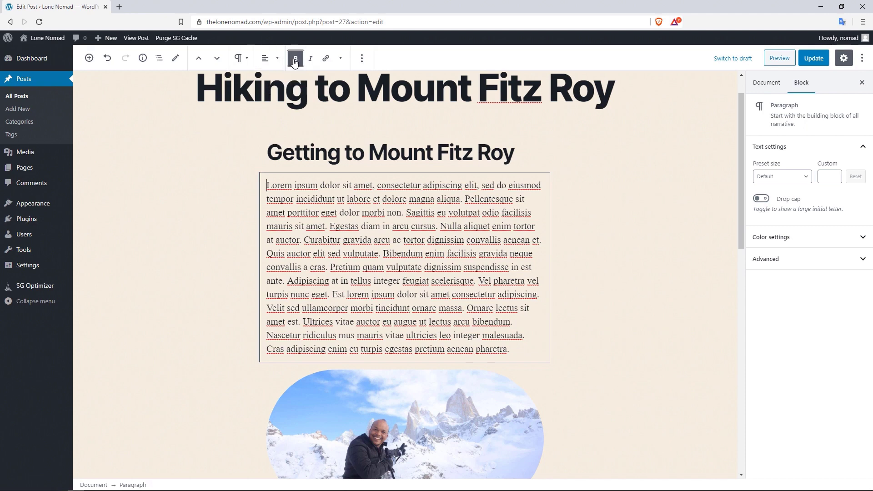
left_click(341, 63)
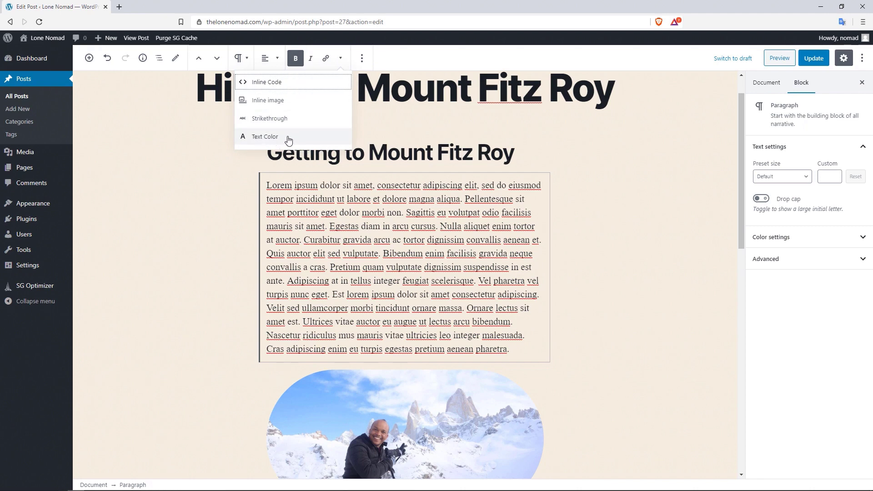
left_click(371, 153)
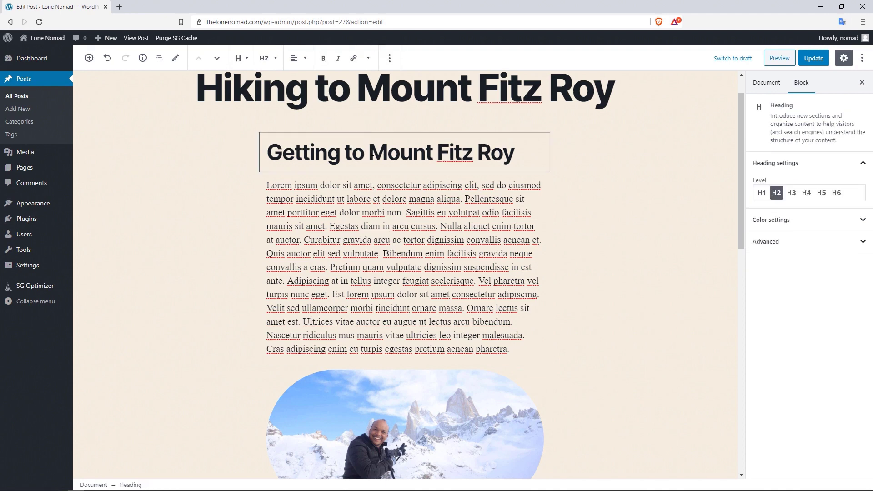
- Colour the words 'Mount Fitz' in the heading a custom blue
left_click_drag(372, 154, 468, 152)
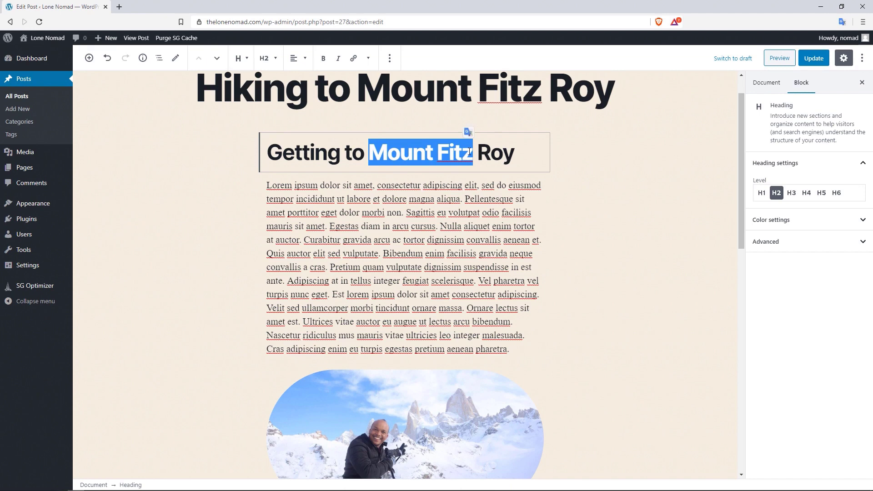
left_click(370, 61)
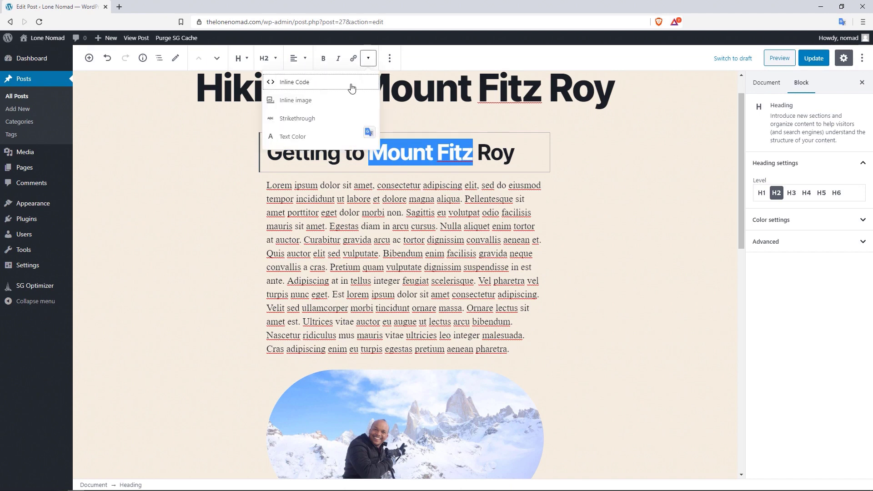
left_click(293, 135)
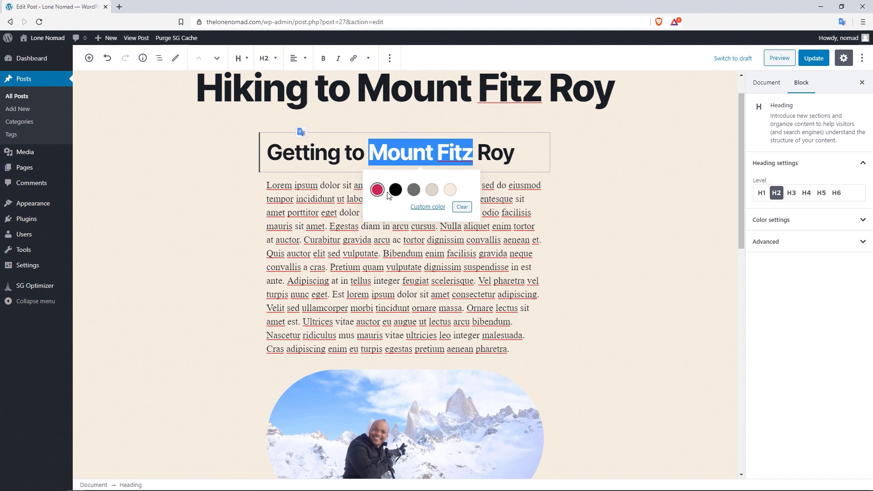
left_click(435, 208)
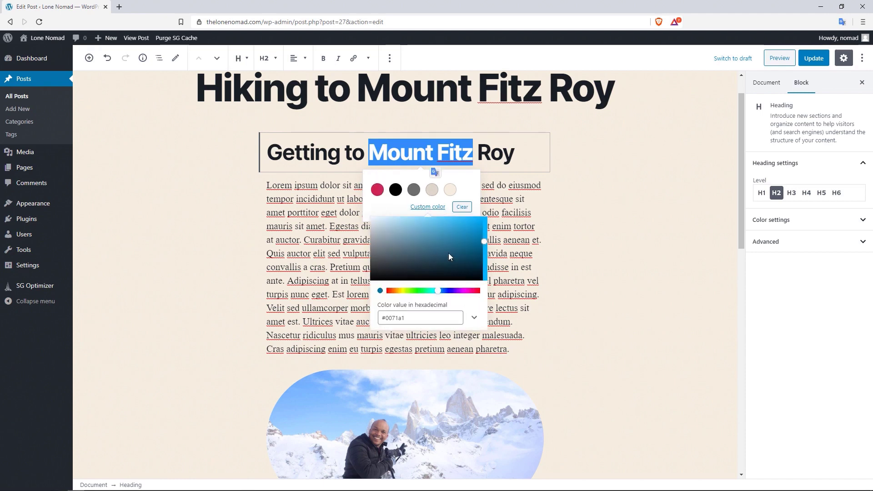
left_click_drag(439, 247, 464, 240)
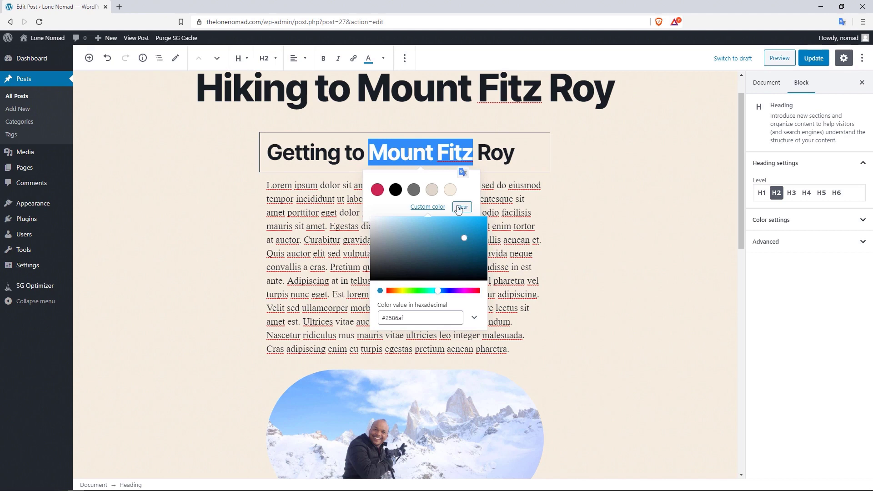
left_click(476, 188)
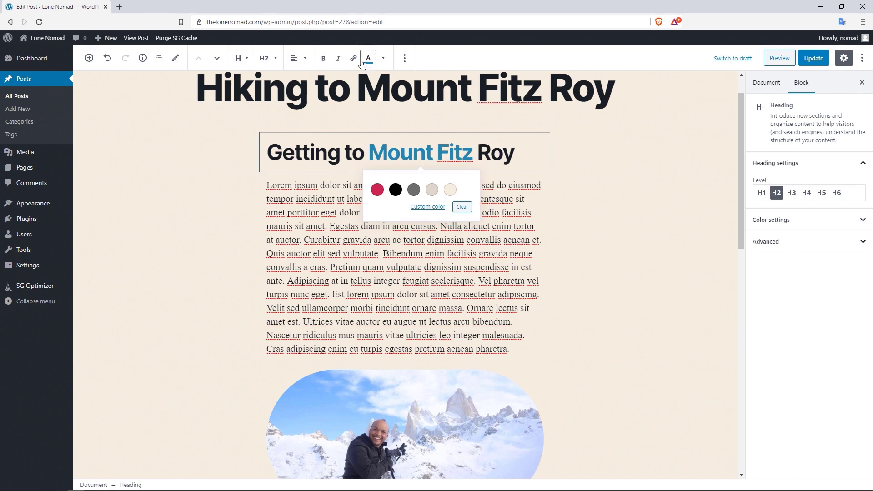
- Duplicate the 'Getting to Mount Fitz Roy' heading block
left_click(384, 60)
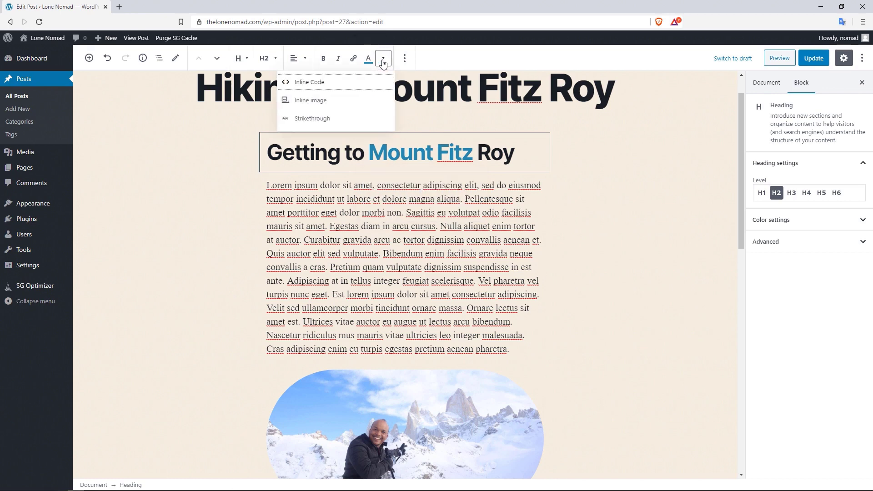
left_click(405, 59)
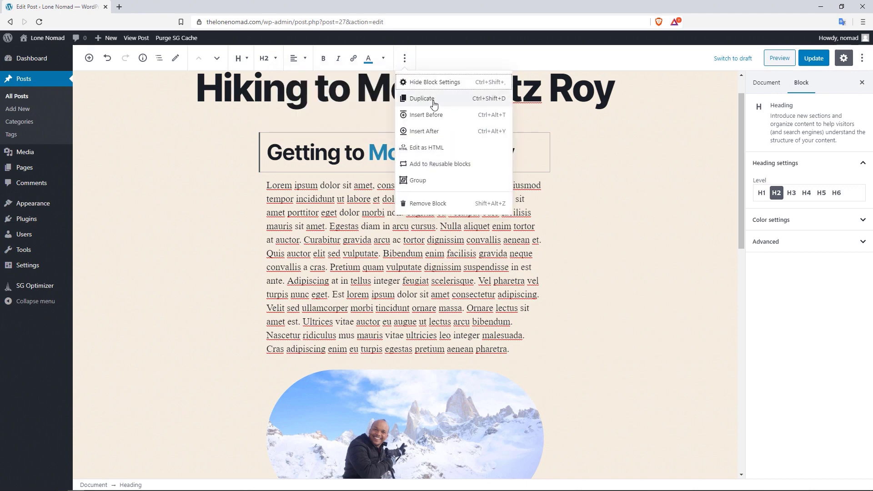
left_click(434, 104)
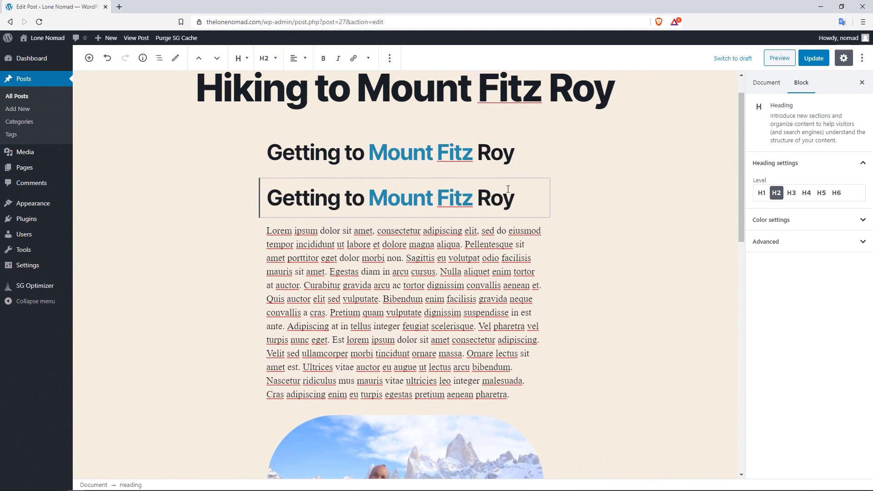
- Delete the duplicate heading, then inspect the remaining heading's HTML and switch back to visual editing
left_click(389, 59)
left_click(412, 204)
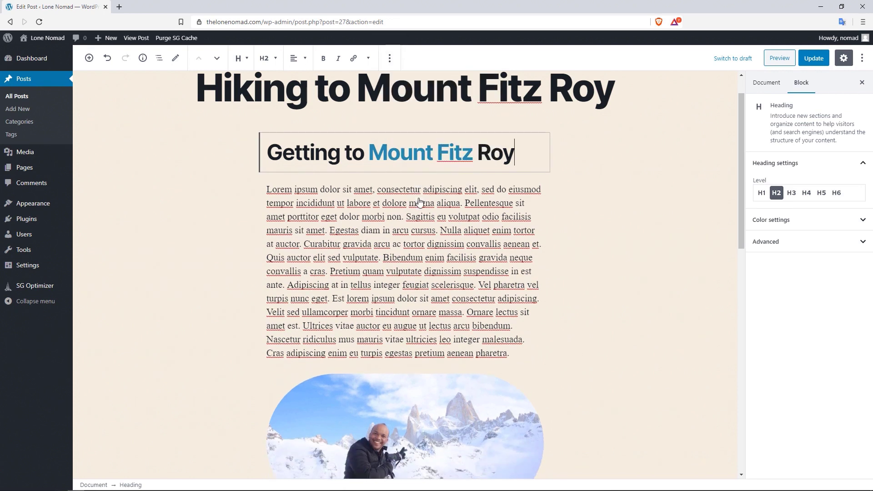
left_click(390, 58)
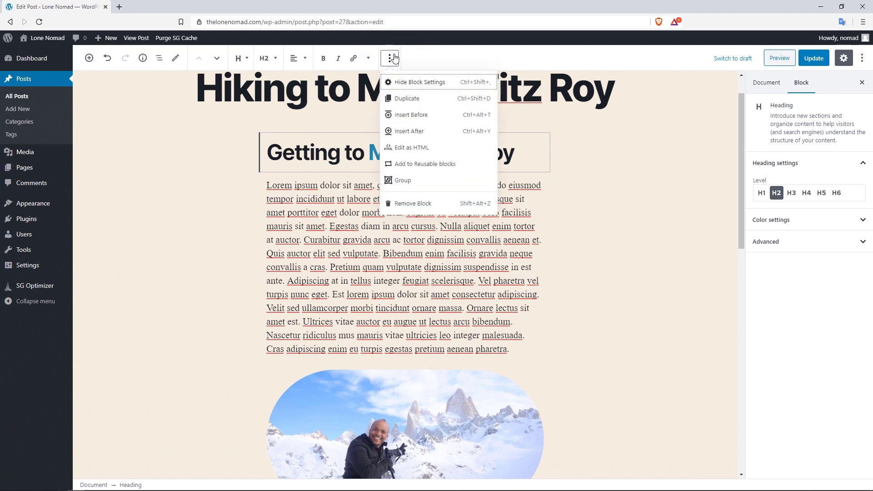
left_click(426, 150)
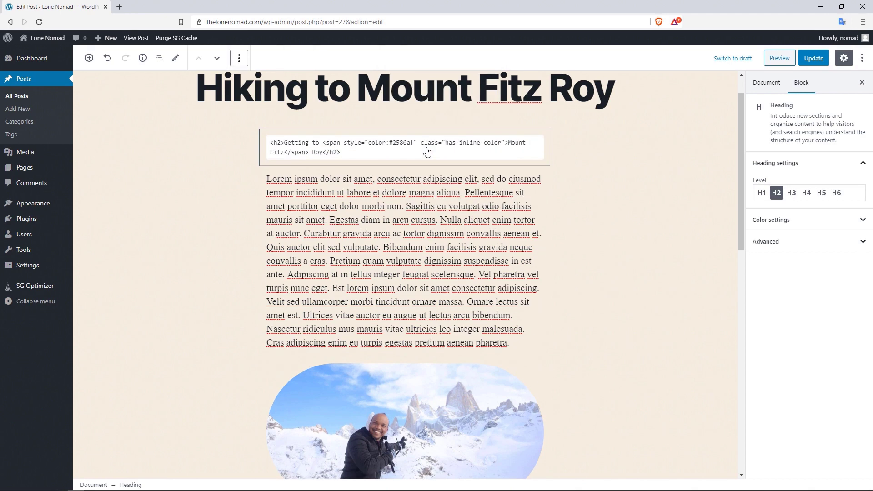
left_click_drag(383, 154, 293, 148)
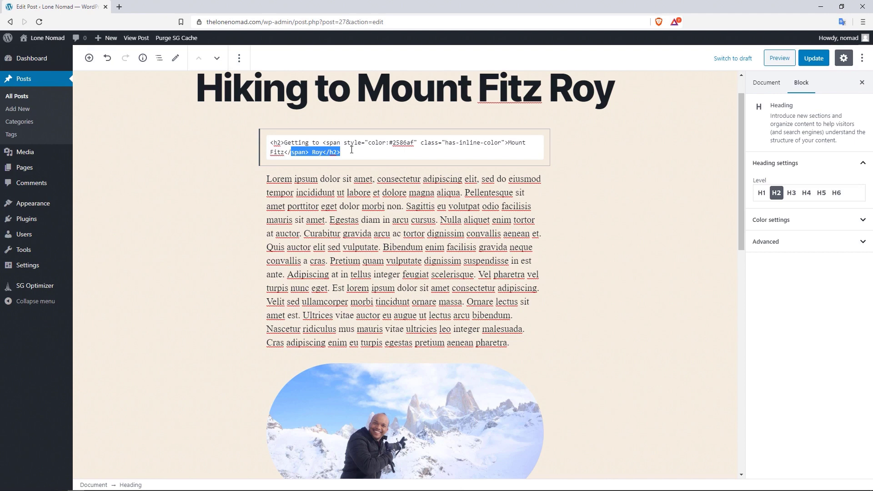
left_click(239, 58)
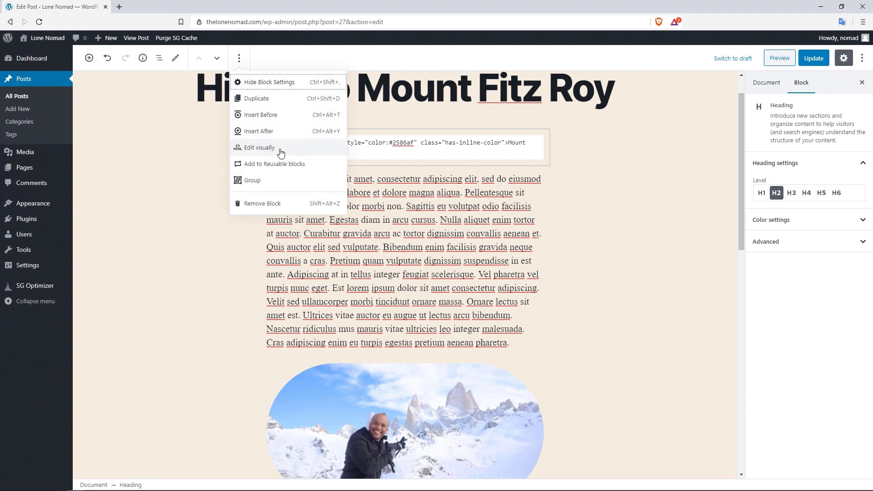
left_click(280, 150)
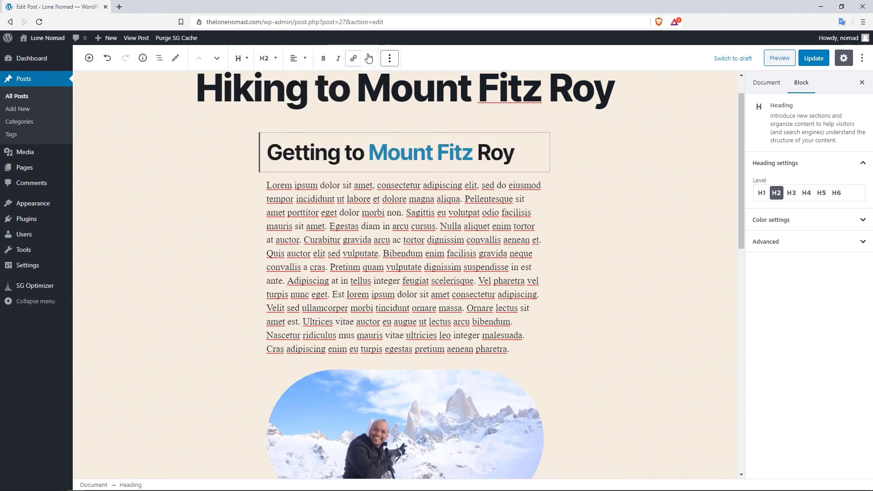
left_click(389, 58)
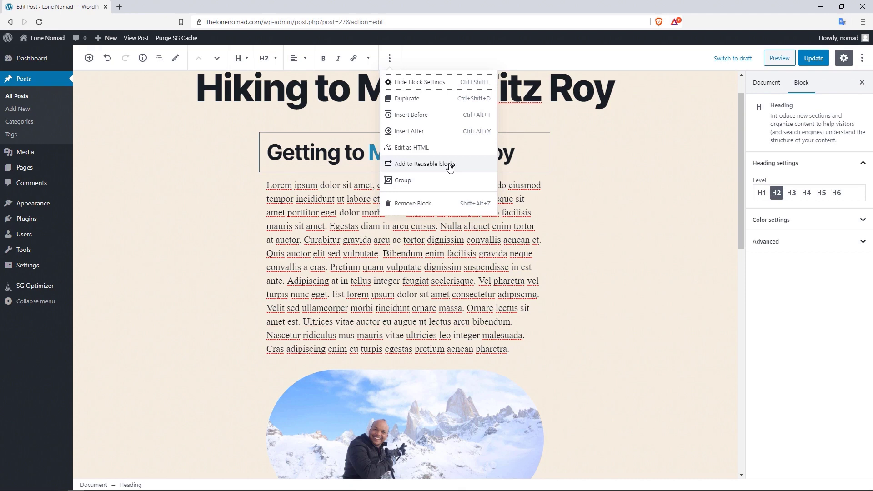
- Save the 'Getting to Mount Fitz Roy' heading as the reusable block 'Special Header Block'
left_click(449, 165)
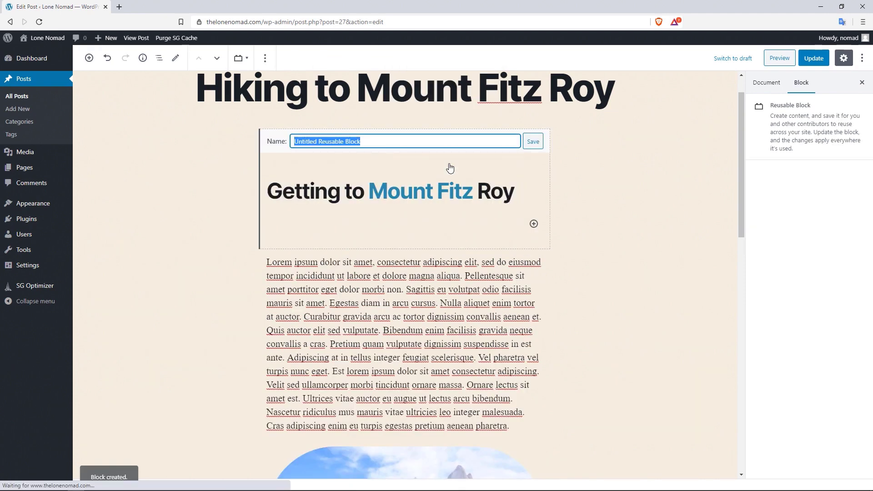
type("S")
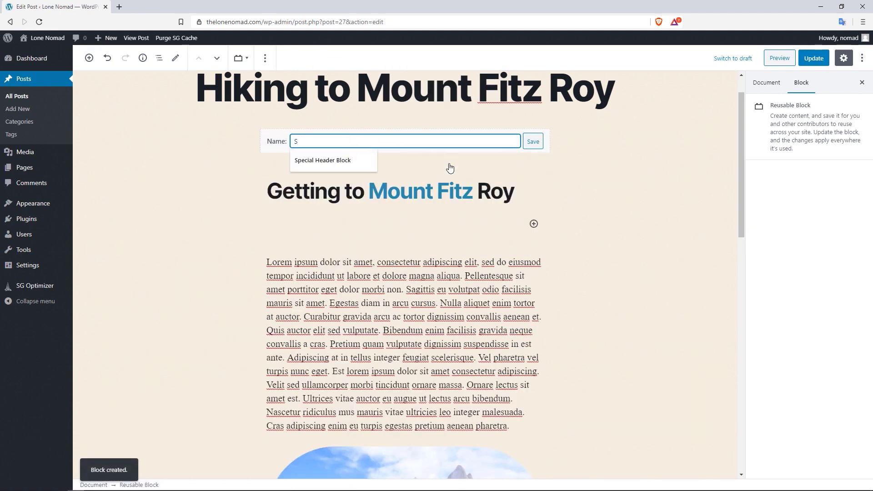
left_click(348, 160)
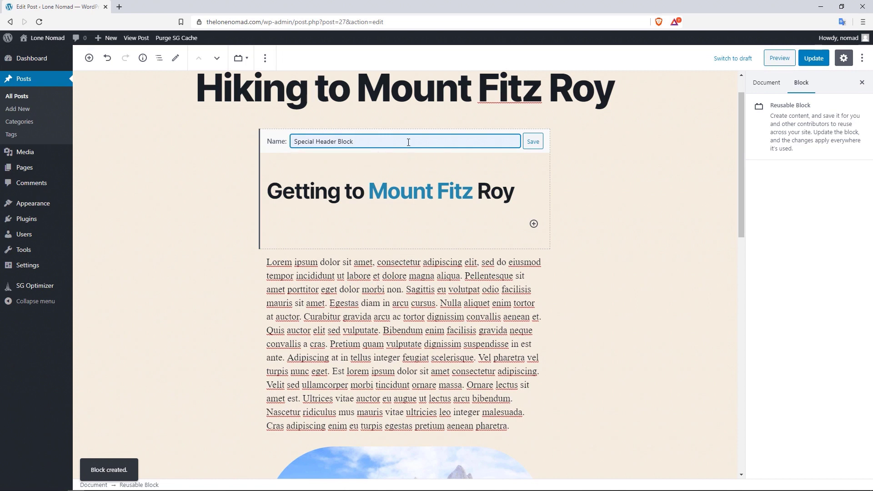
left_click(533, 142)
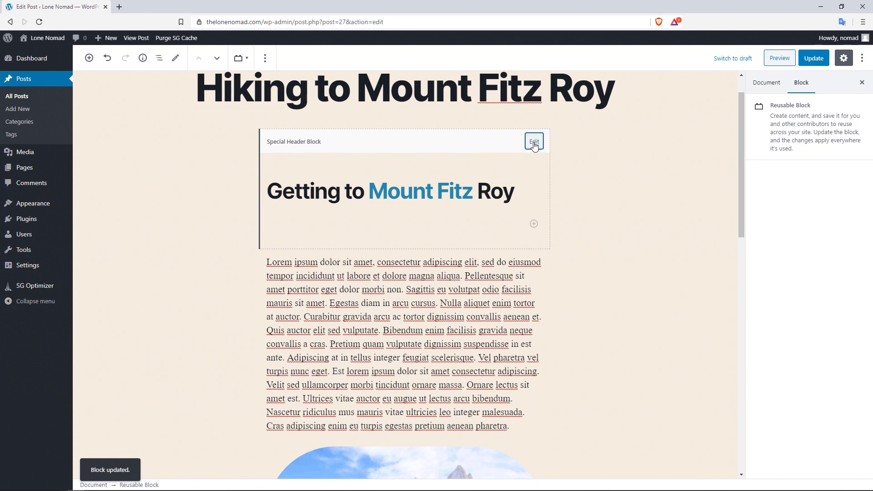
left_click(266, 59)
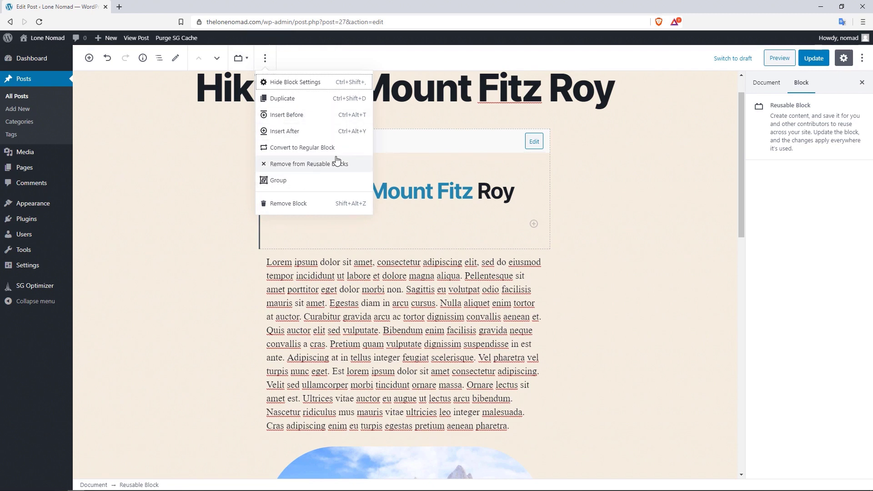
left_click(319, 205)
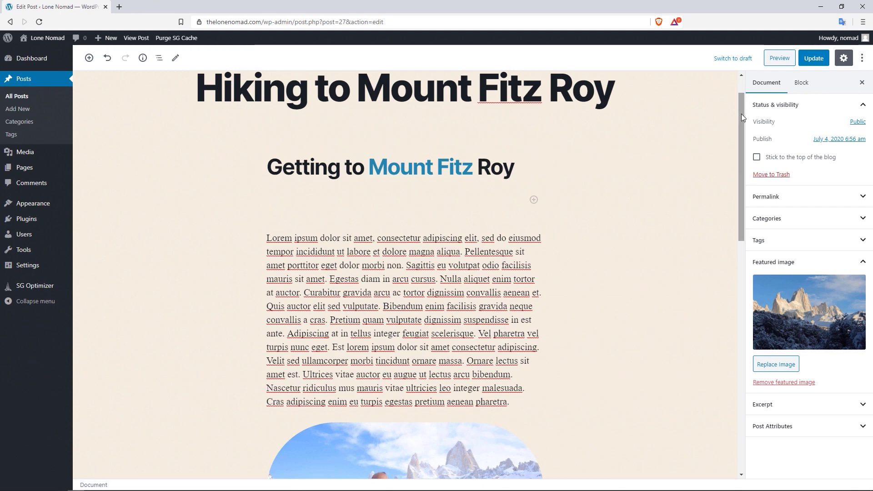
- Update the Fitz Roy post to save its latest changes, giving 3 revisions
left_click_drag(741, 114, 732, 307)
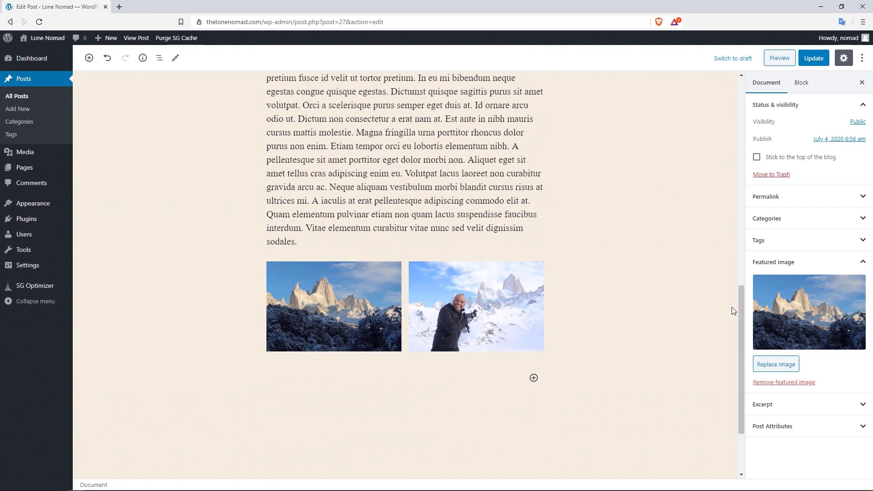
left_click(534, 378)
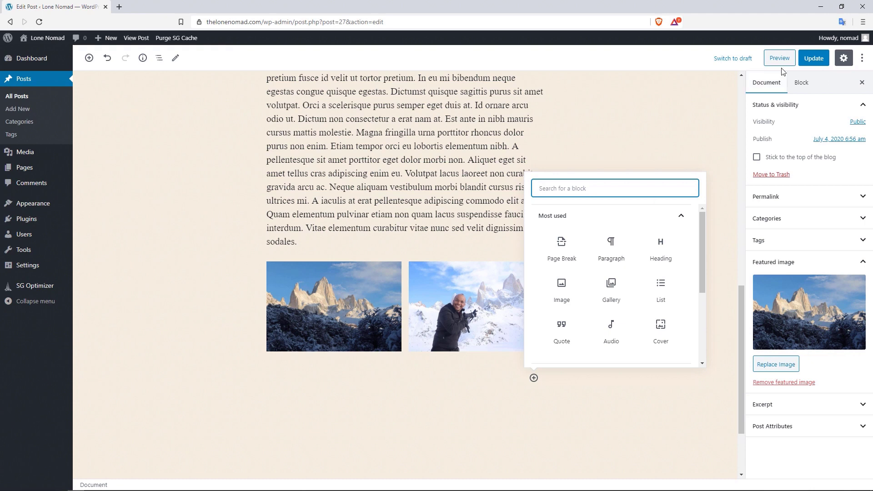
left_click(812, 59)
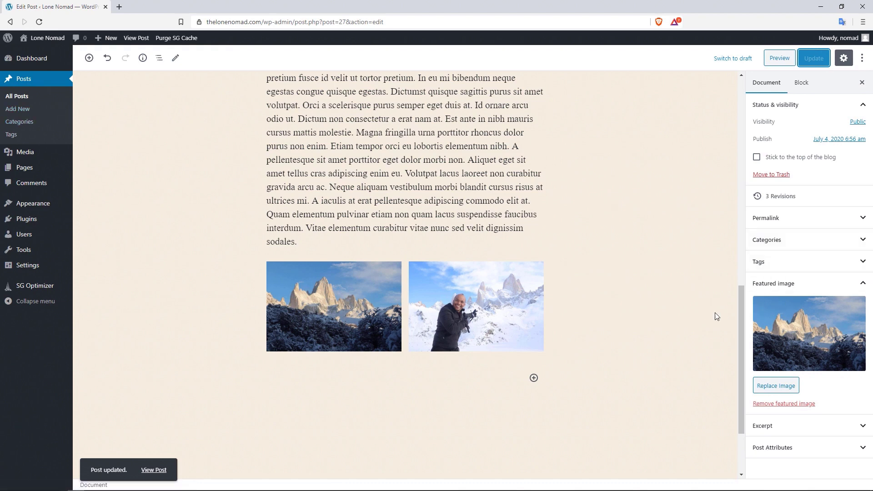
- Create a new post and insert the reusable 'Special Header Block' from the inserter's Reusable section
left_click(7, 97)
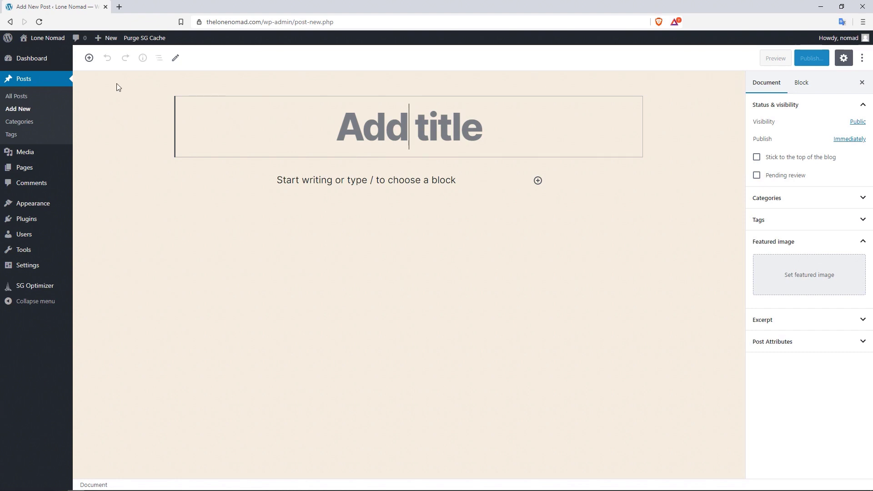
left_click(94, 65)
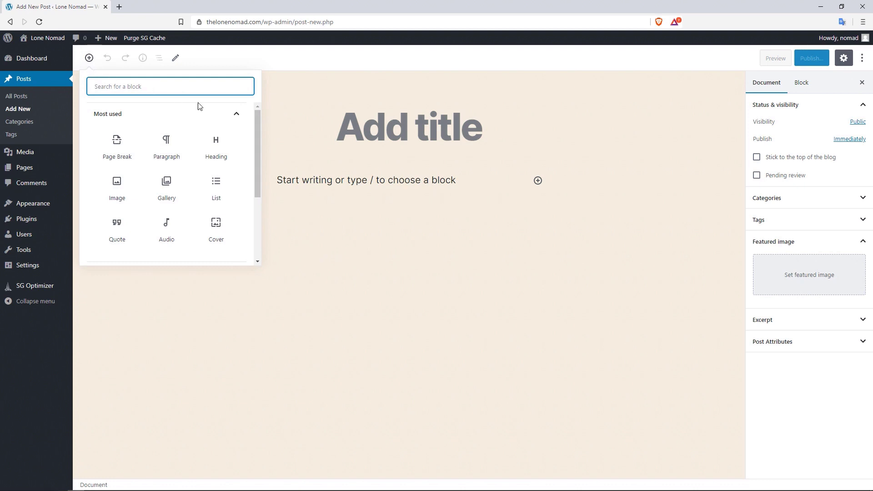
left_click(224, 115)
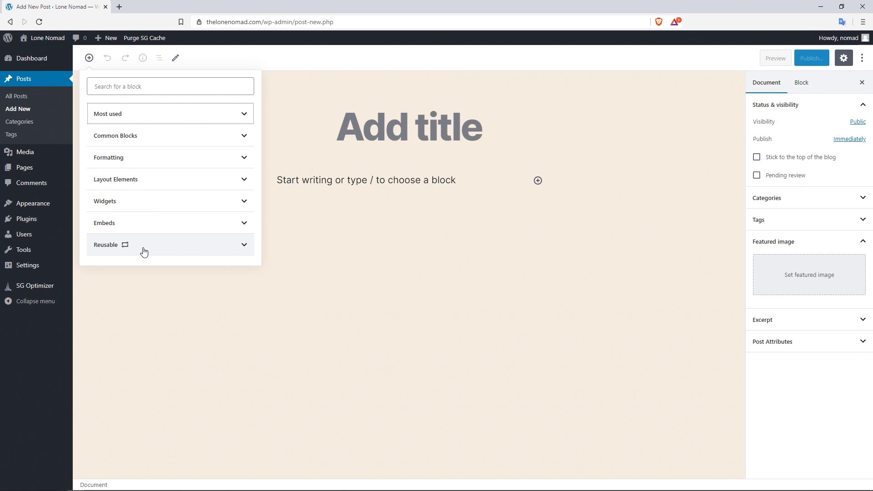
left_click(178, 250)
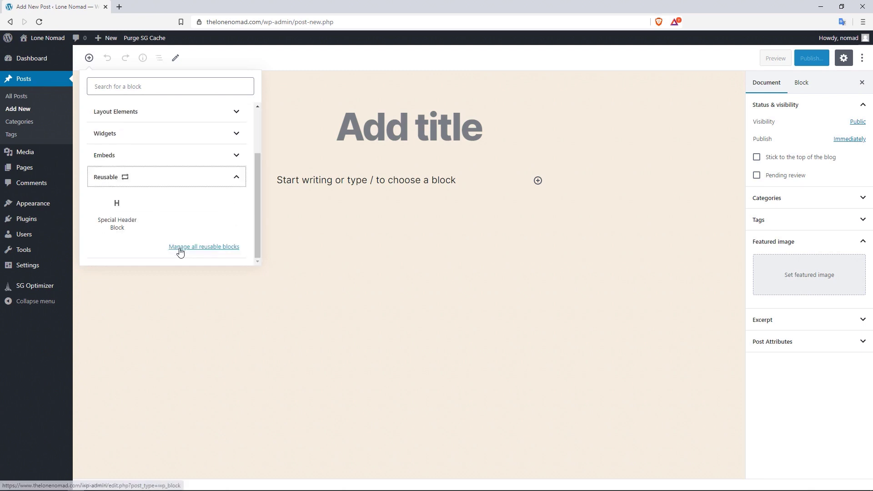
left_click(119, 218)
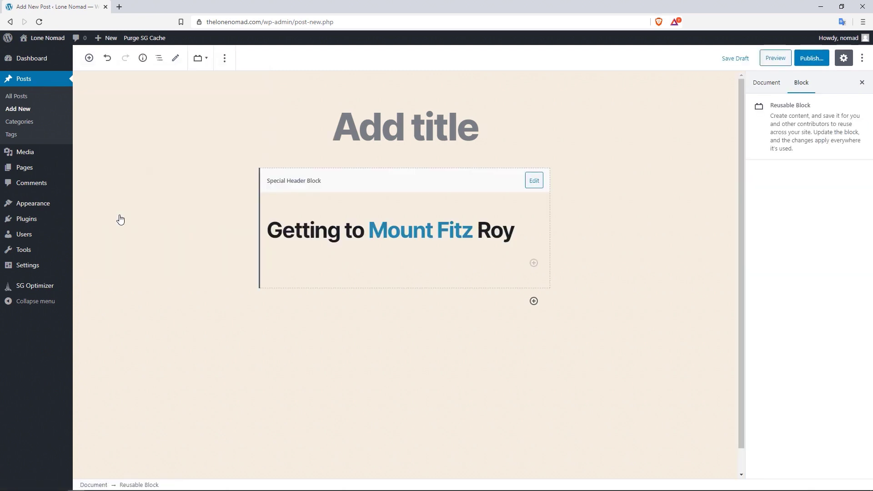
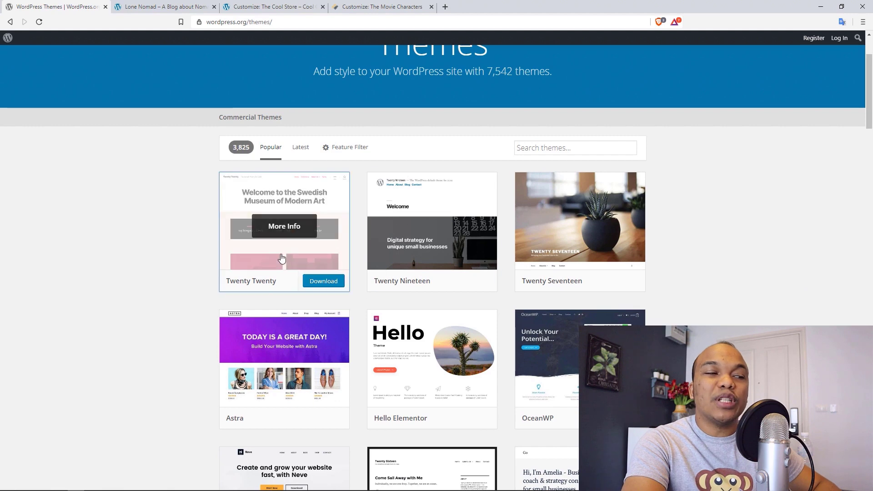
mouse_move(455, 291)
mouse_move(584, 282)
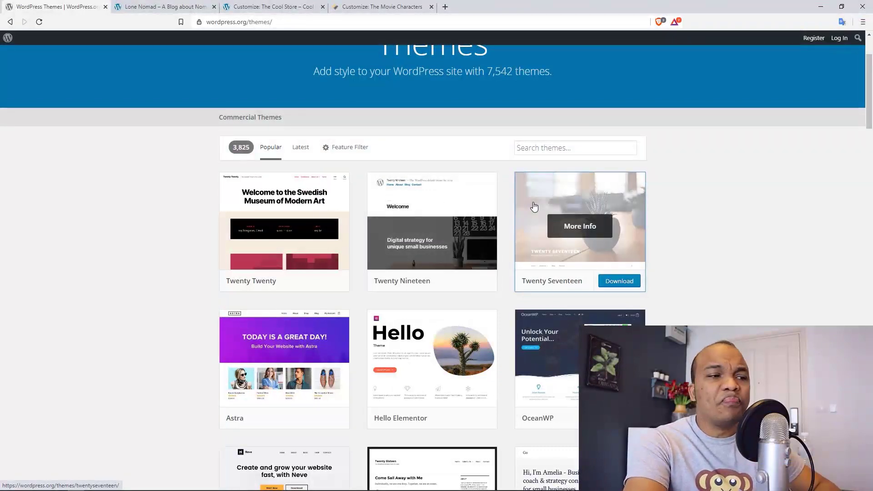
mouse_move(318, 280)
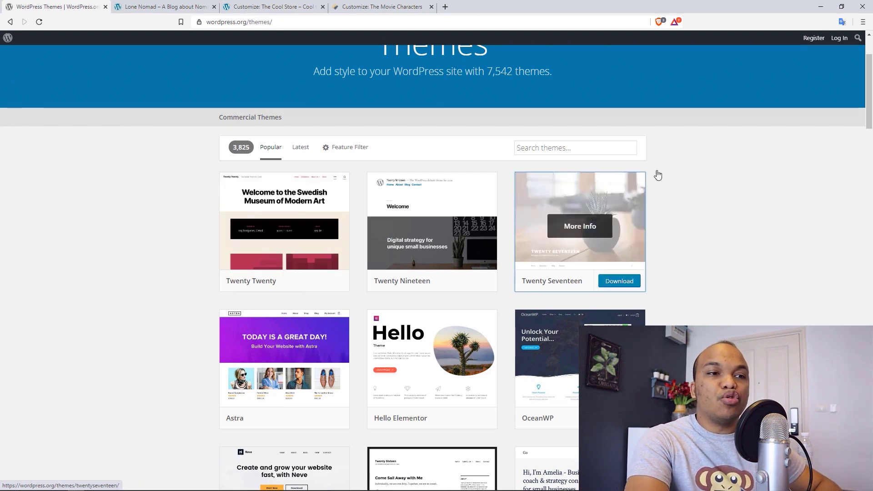
left_click_drag(865, 80, 866, 97)
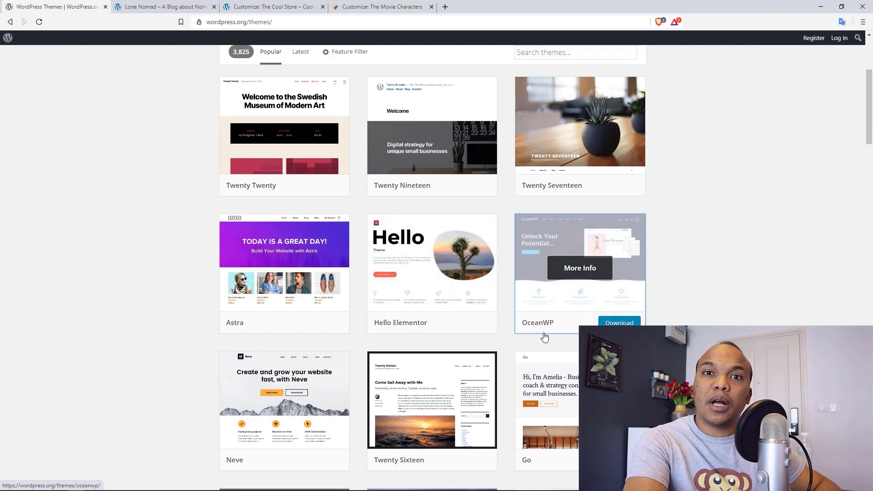
left_click_drag(868, 89, 871, 124)
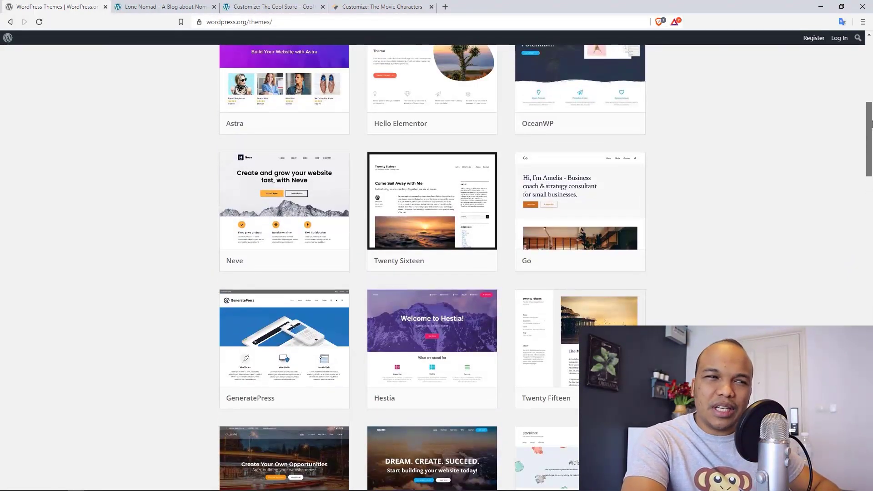
scroll(871, 124, "up", 2)
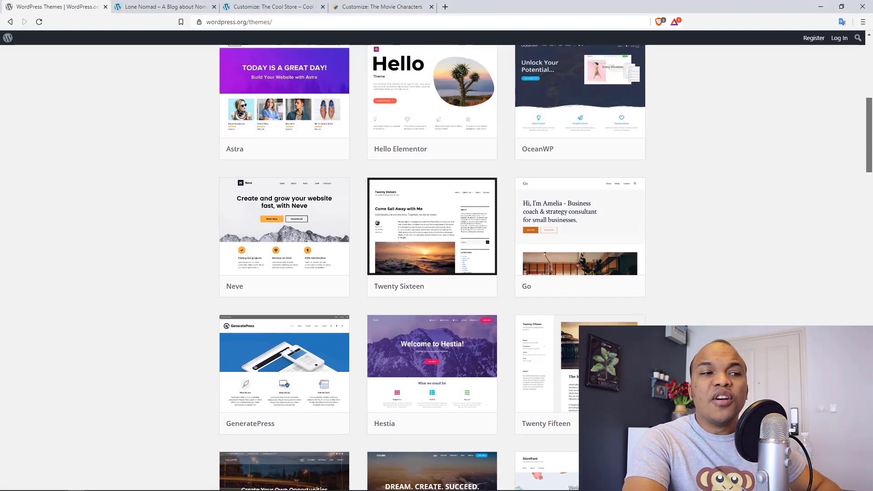
scroll(870, 113, "up", 1)
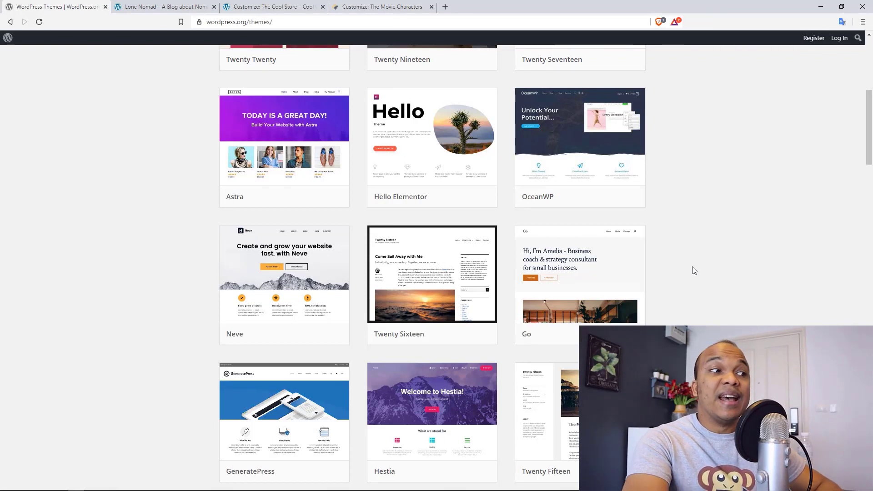
left_click_drag(870, 137, 870, 88)
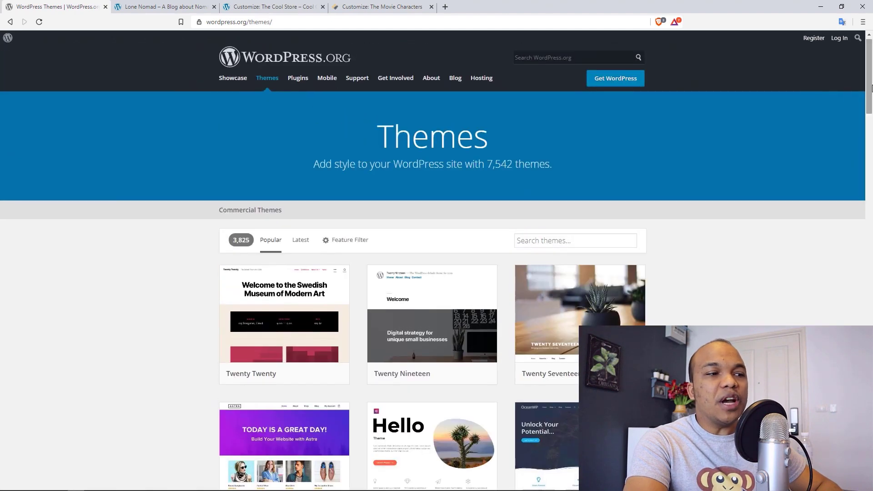
- Filter the WordPress.org themes directory by the Photography feature and browse the 398 results
left_click(348, 243)
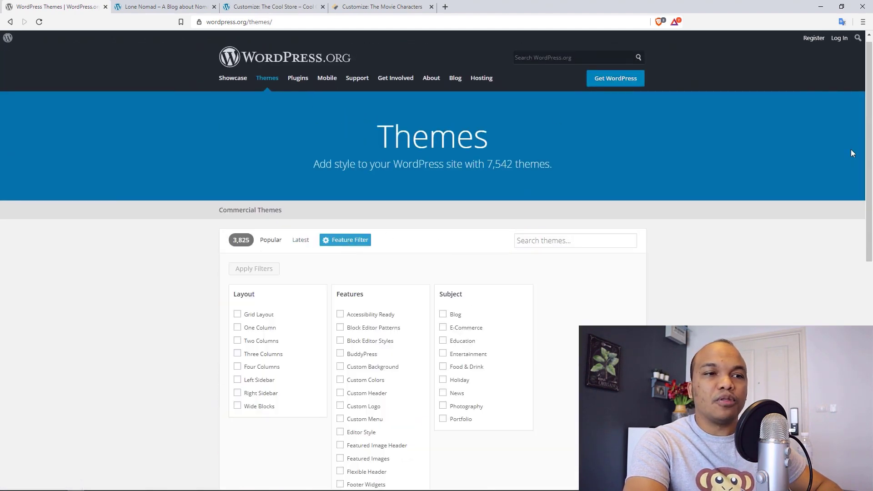
left_click_drag(870, 128, 870, 192)
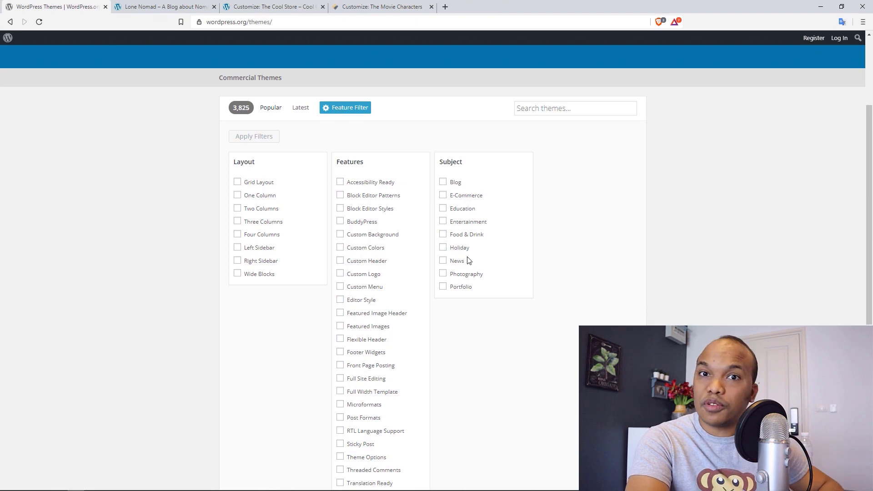
left_click(456, 276)
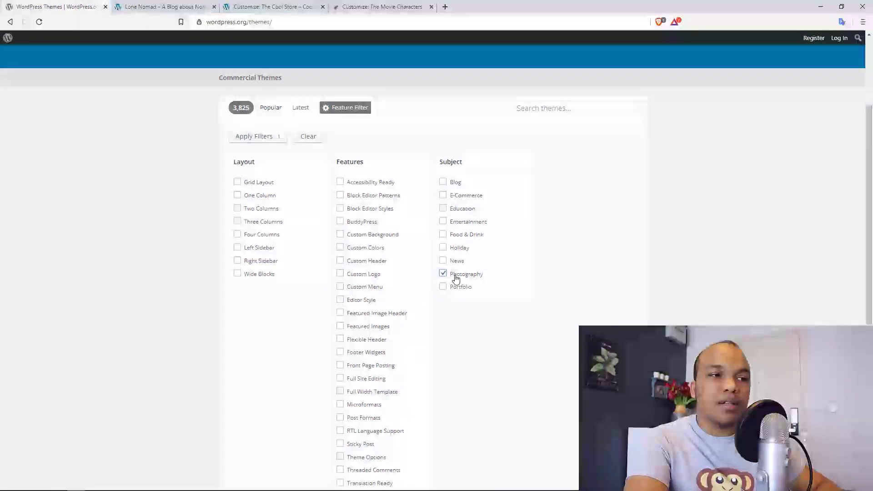
left_click(265, 139)
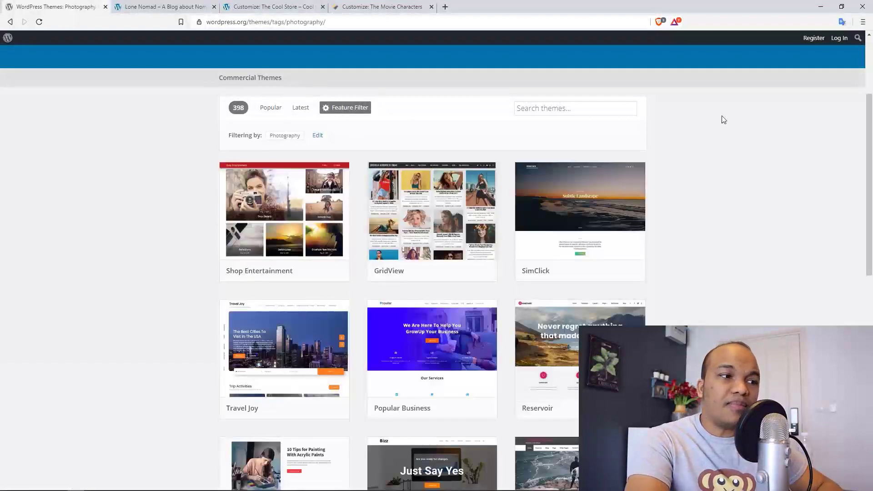
scroll(870, 133, "down", 4)
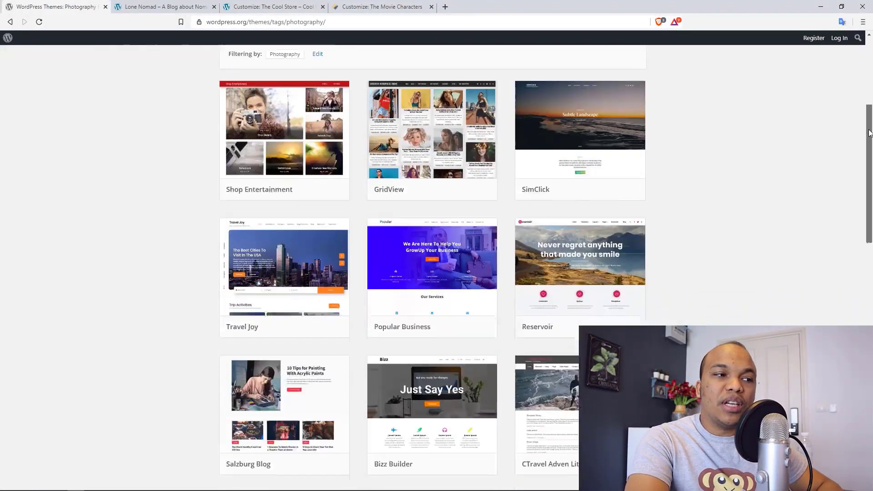
scroll(870, 133, "up", 4)
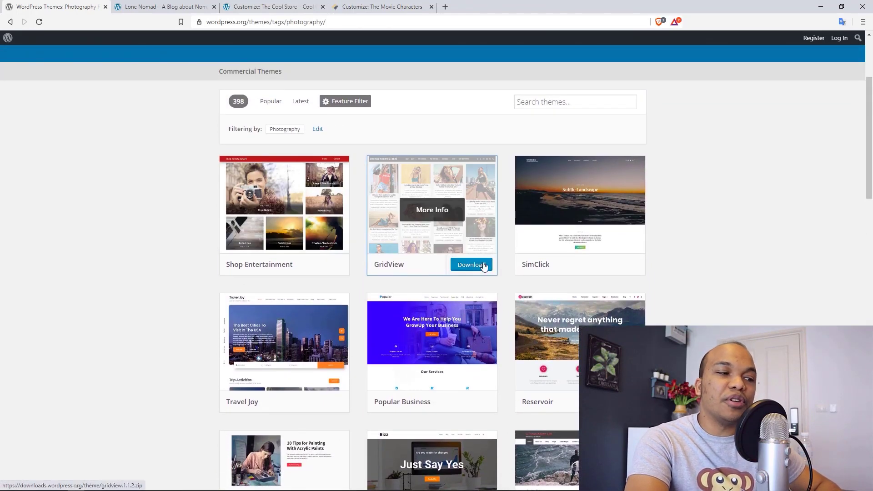
scroll(871, 196, "down", 1)
scroll(870, 197, "down", 8)
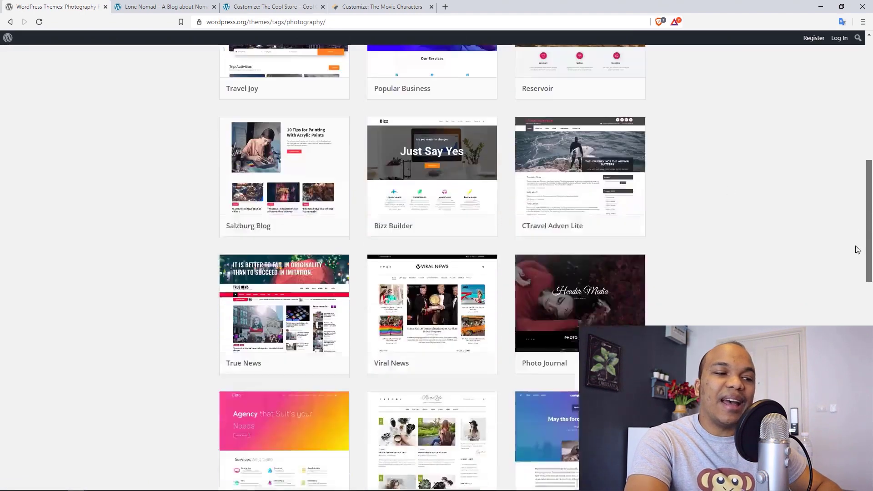
scroll(865, 220, "up", 10)
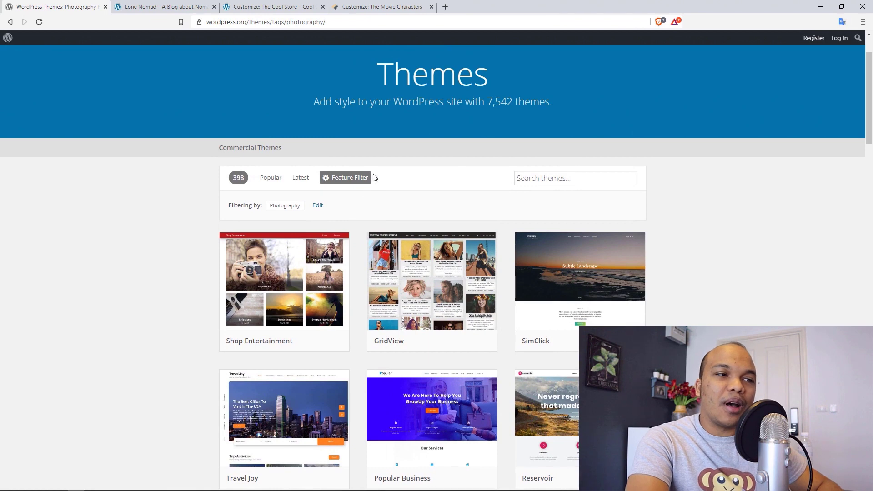
- Clear the Photography selection from the feature filter
left_click(347, 183)
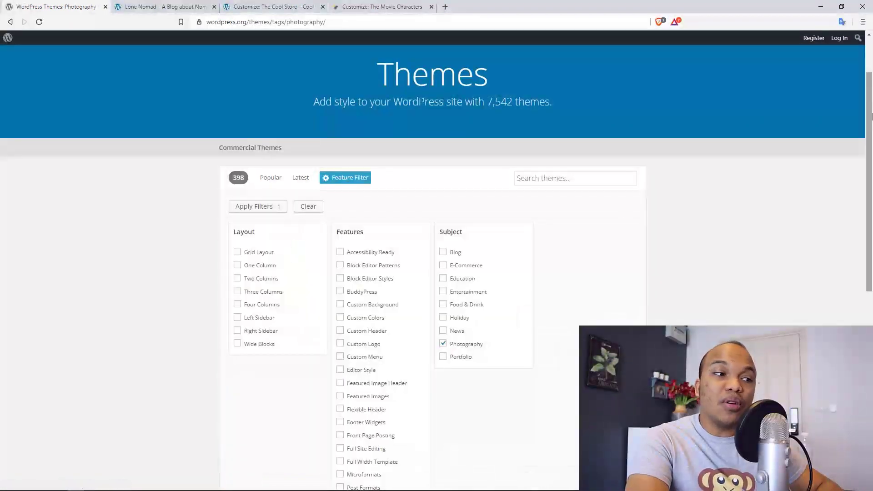
scroll(643, 216, "down", 2)
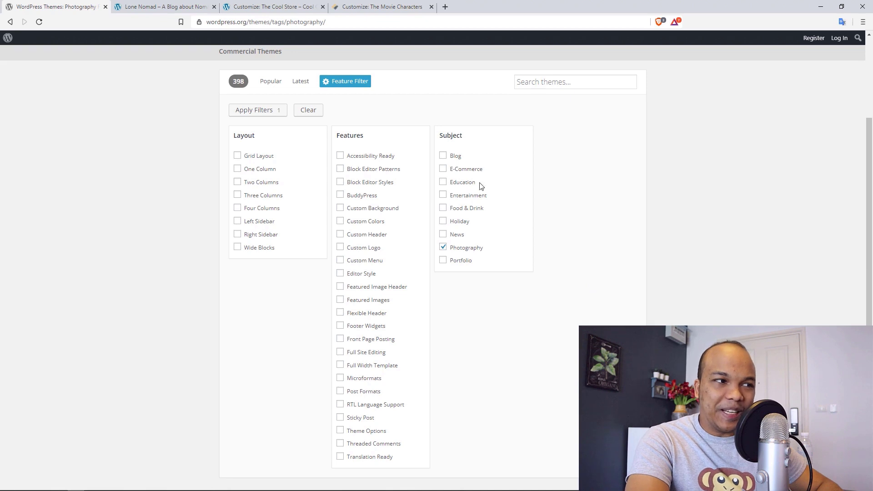
left_click(313, 111)
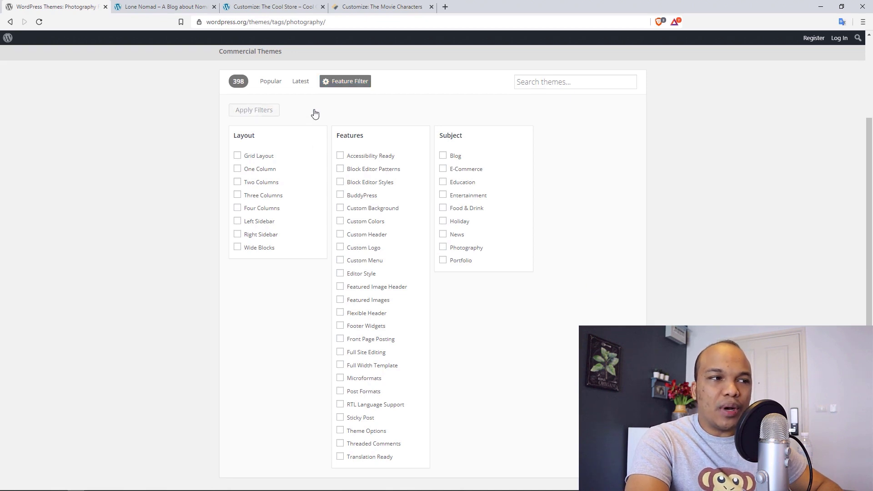
left_click_drag(871, 152, 870, 126)
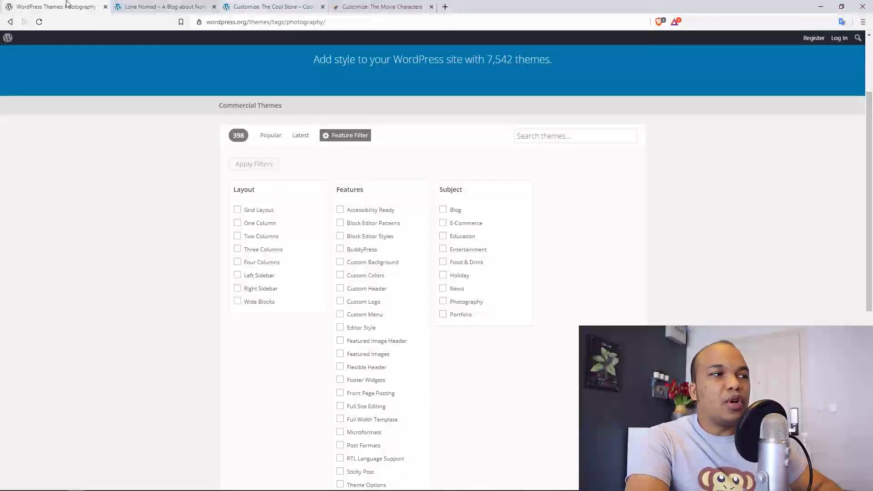
- Go to the Lone Nomad admin dashboard and show the installed themes
left_click(150, 5)
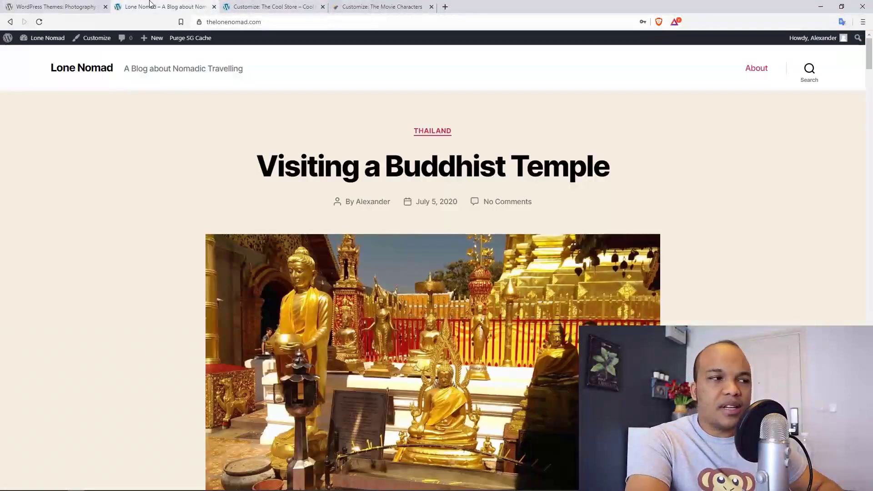
mouse_move(871, 58)
left_mouse_down()
mouse_move(871, 74)
mouse_move(872, 57)
left_mouse_up()
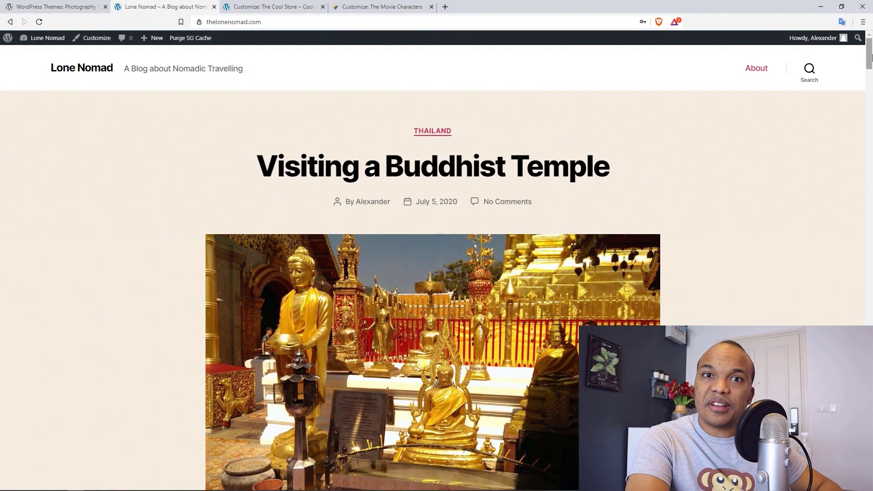
left_click(44, 40)
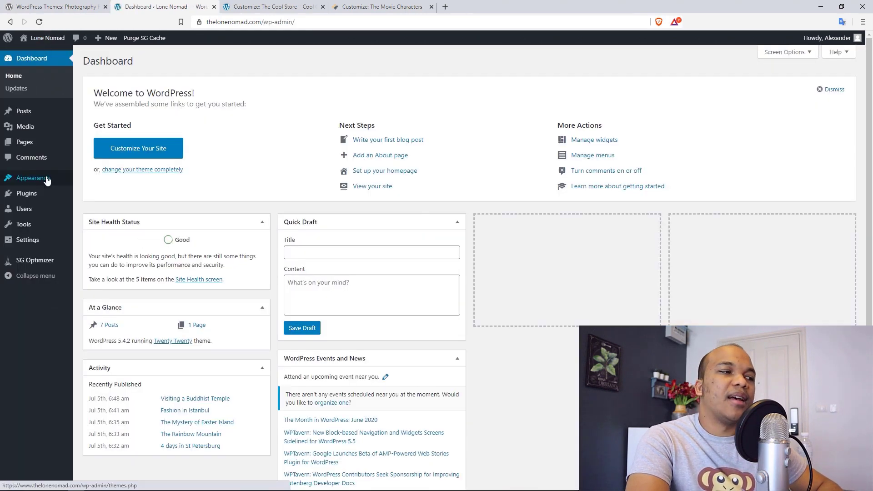
mouse_move(55, 183)
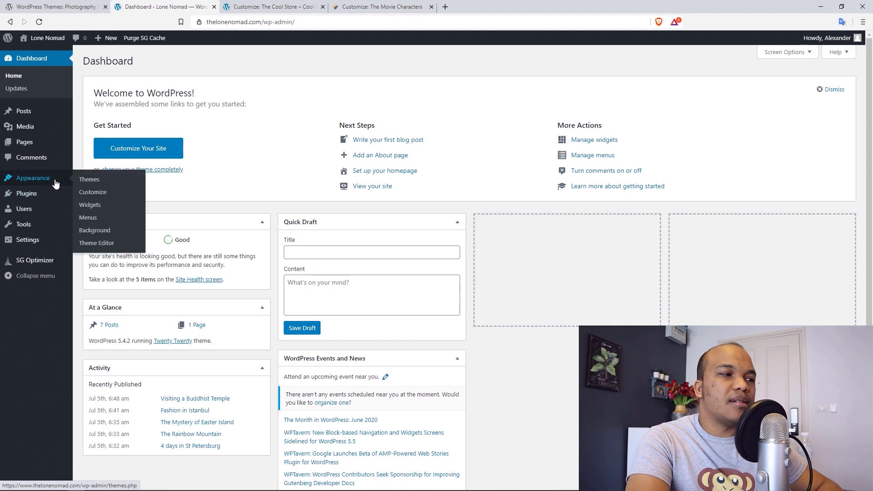
left_click(98, 185)
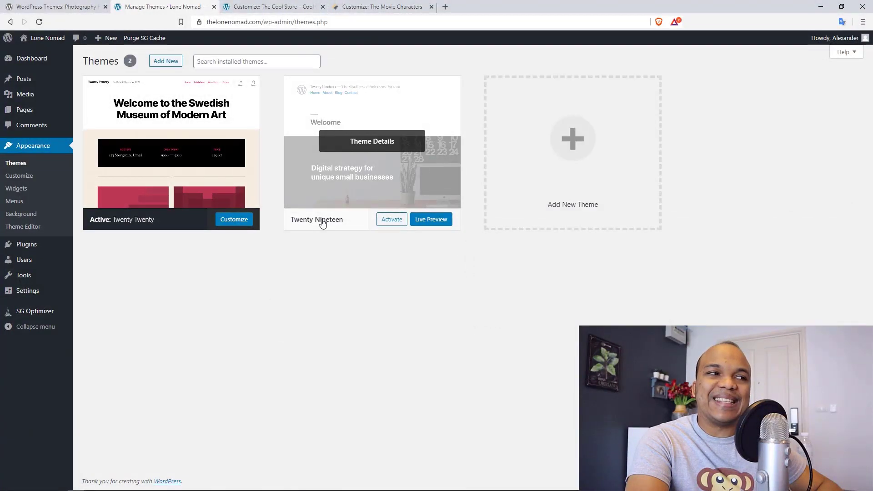
- View the live Lone Nomad site in a new tab, then return to Manage Themes
right_click(44, 39)
left_click(63, 48)
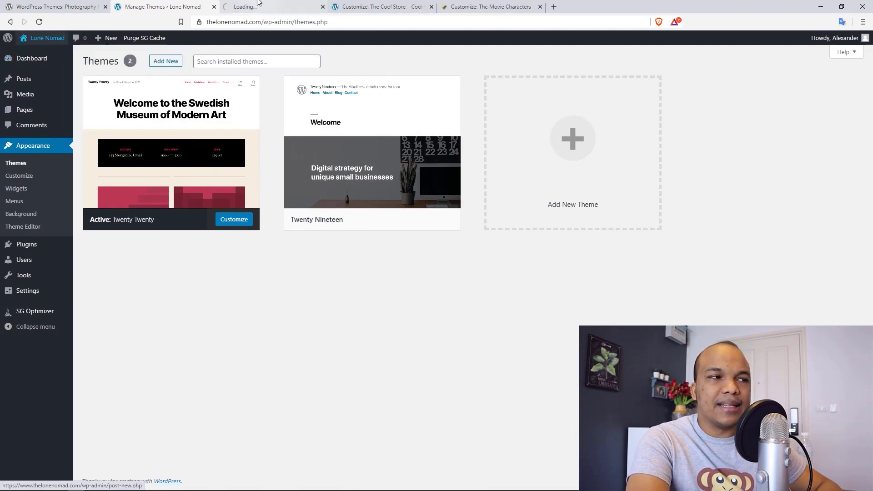
key("ctrl+Tab")
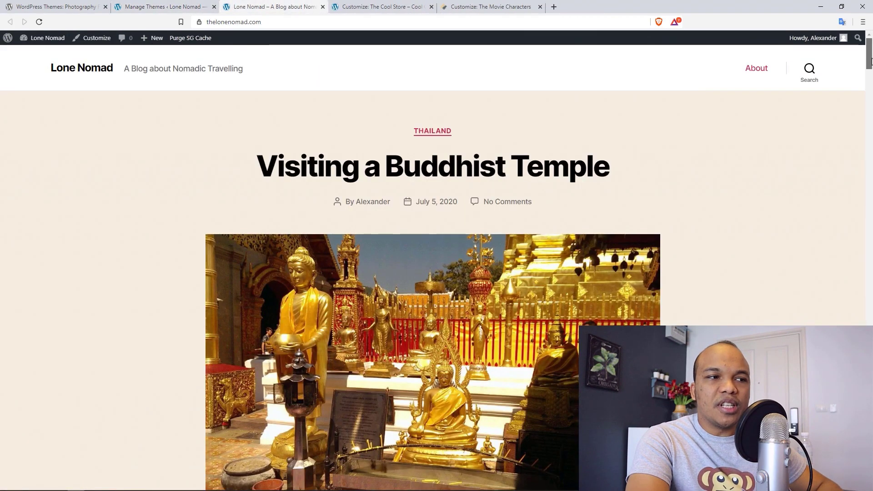
mouse_move(869, 62)
left_mouse_down()
mouse_move(870, 105)
mouse_move(870, 60)
left_mouse_up()
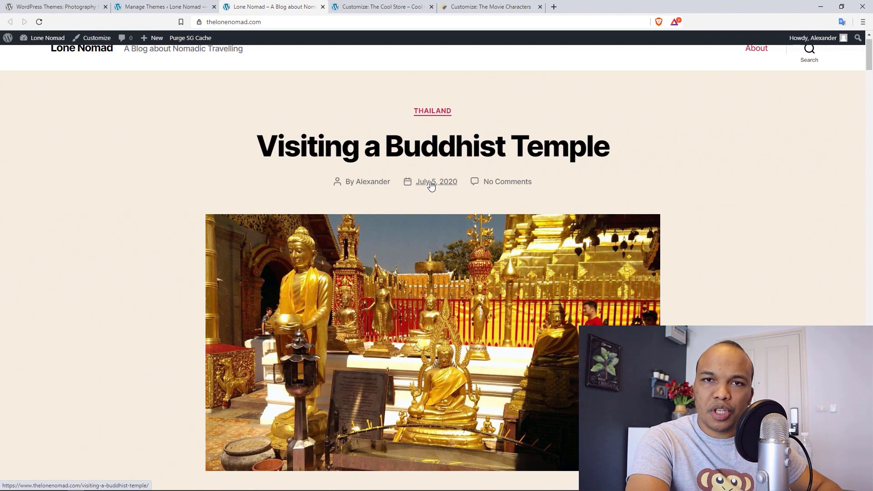
left_click_drag(870, 68, 864, 98)
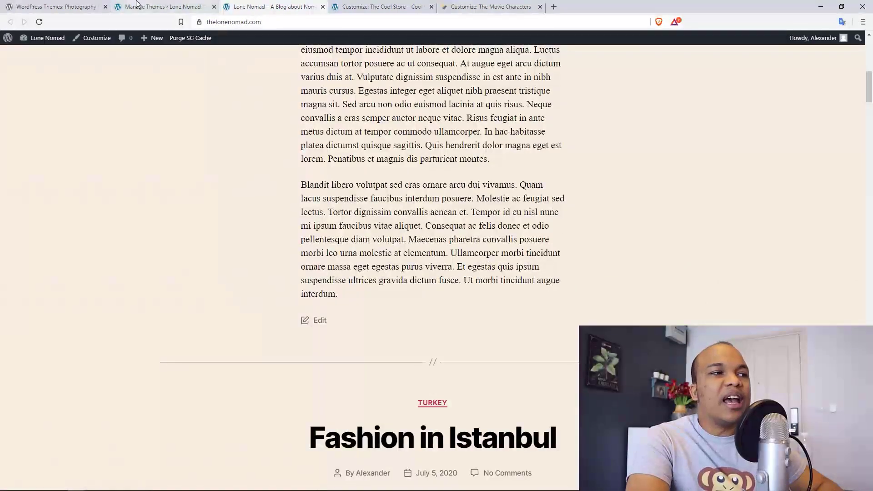
left_click(162, 5)
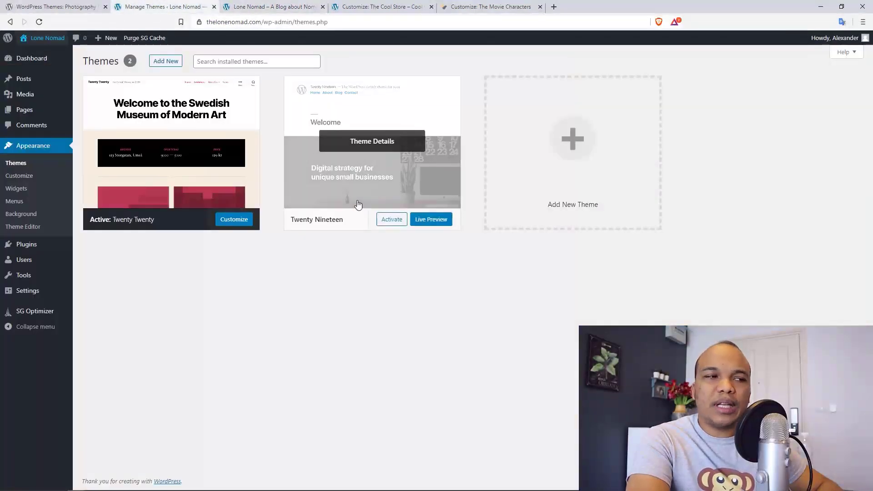
- Activate Twenty Nineteen, preview the blog's blue-tinted layout, then return to Manage Themes
left_click(392, 222)
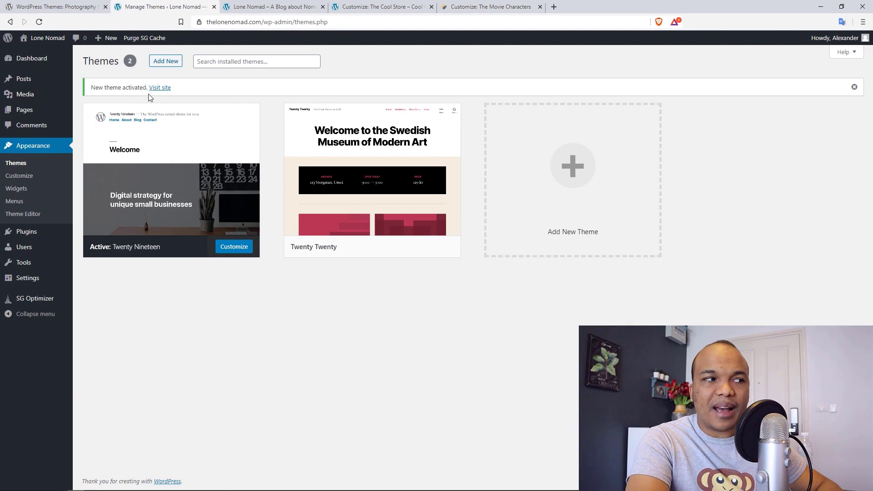
left_click(269, 6)
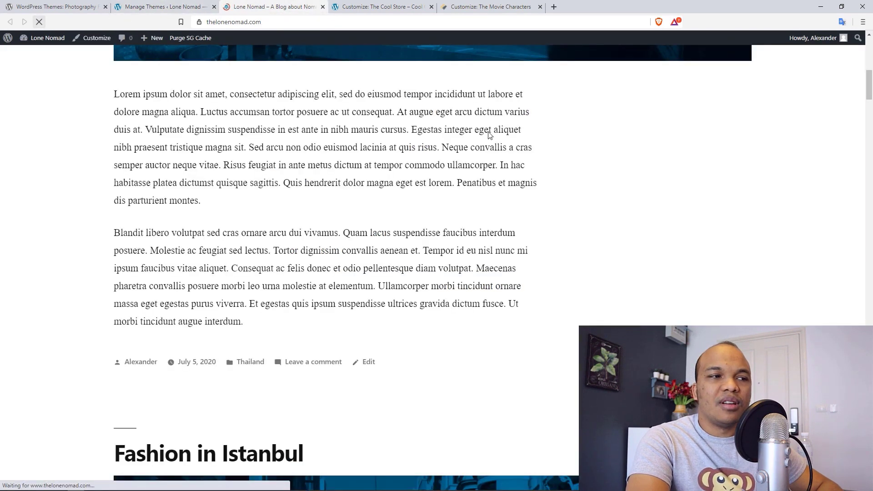
left_click_drag(870, 97, 871, 65)
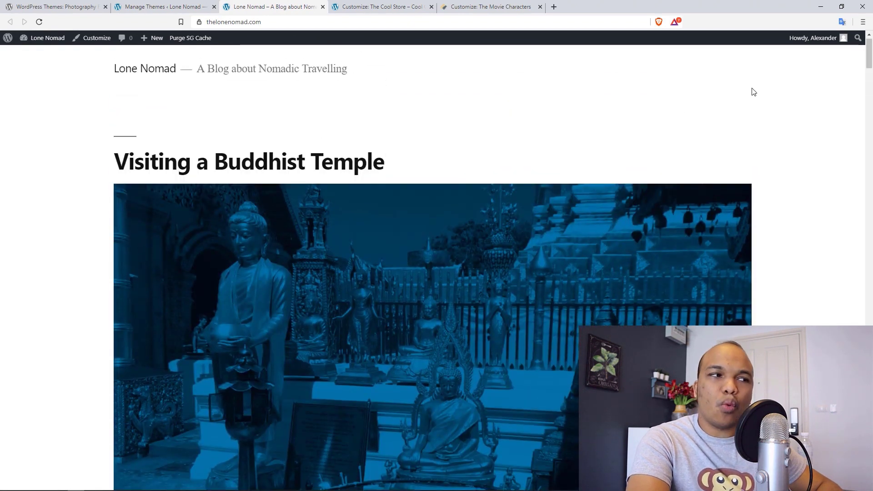
left_click_drag(868, 48, 867, 54)
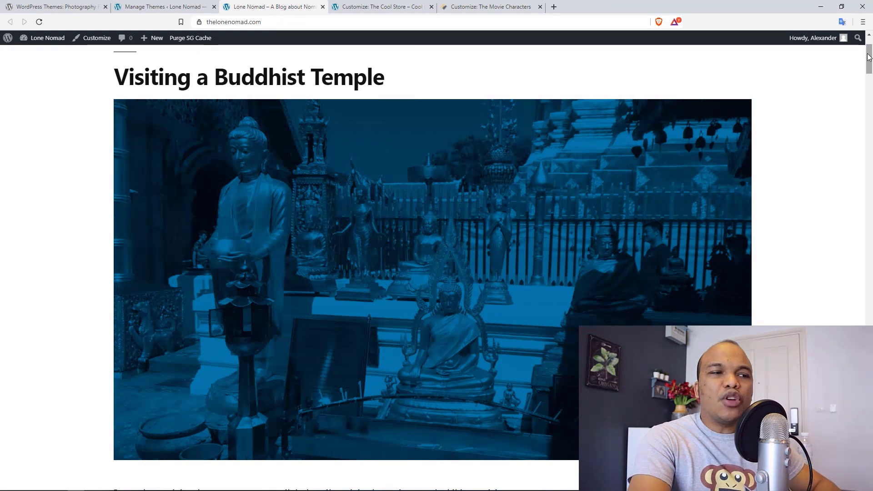
left_click_drag(867, 53, 867, 56)
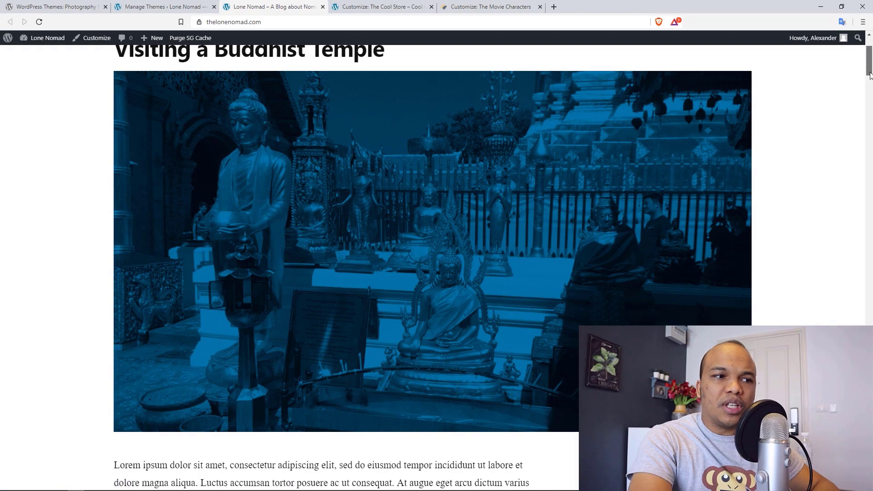
left_click_drag(869, 75, 863, 55)
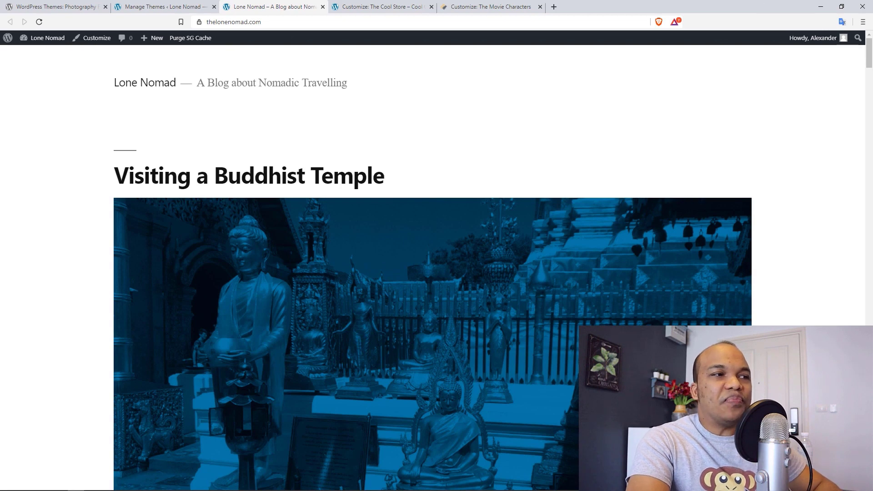
left_click(159, 4)
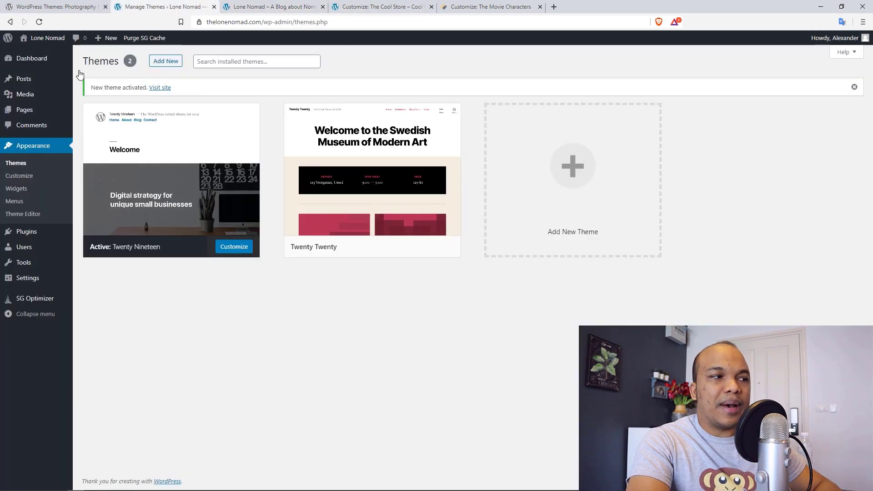
- In the Customizer, view the Site Identity settings showing title 'Lone Nomad' and its tagline
left_click(28, 181)
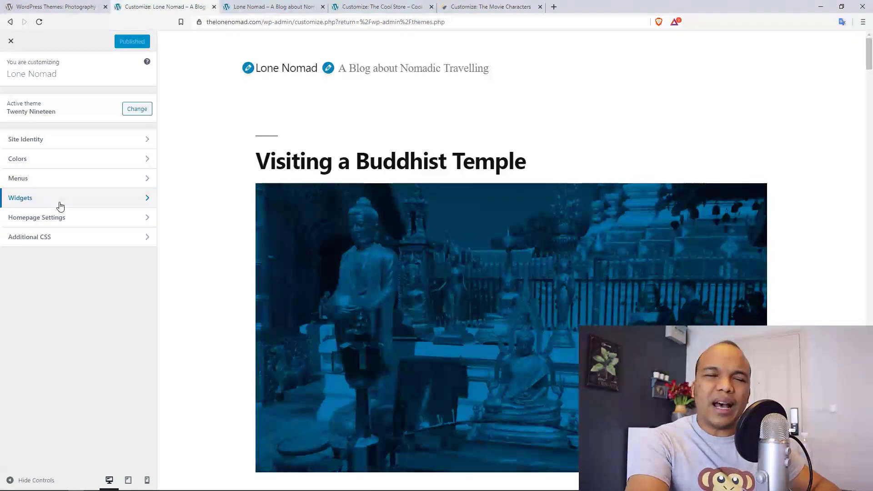
left_click(126, 141)
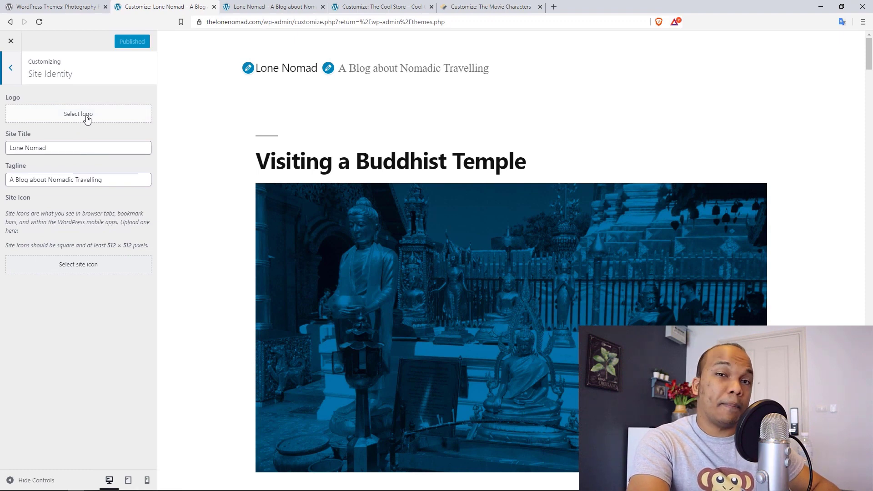
- Set a custom green primary colour, then try closing the Customizer without publishing
left_click(11, 70)
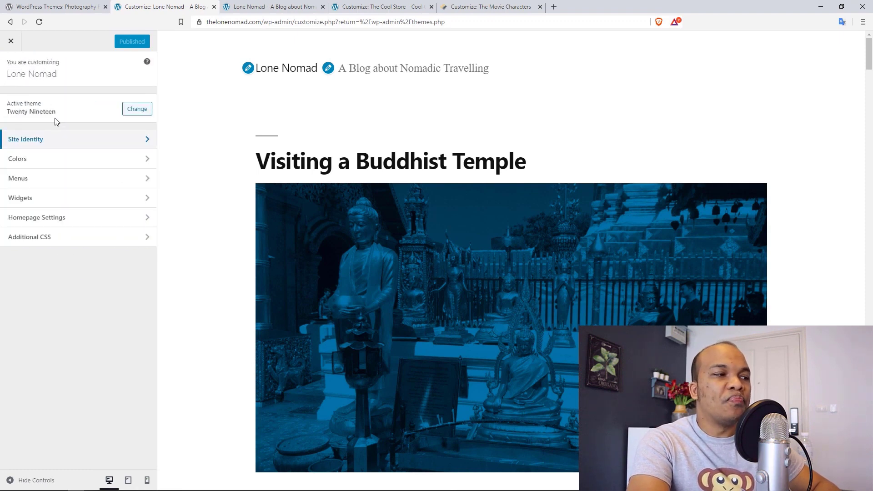
left_click(86, 160)
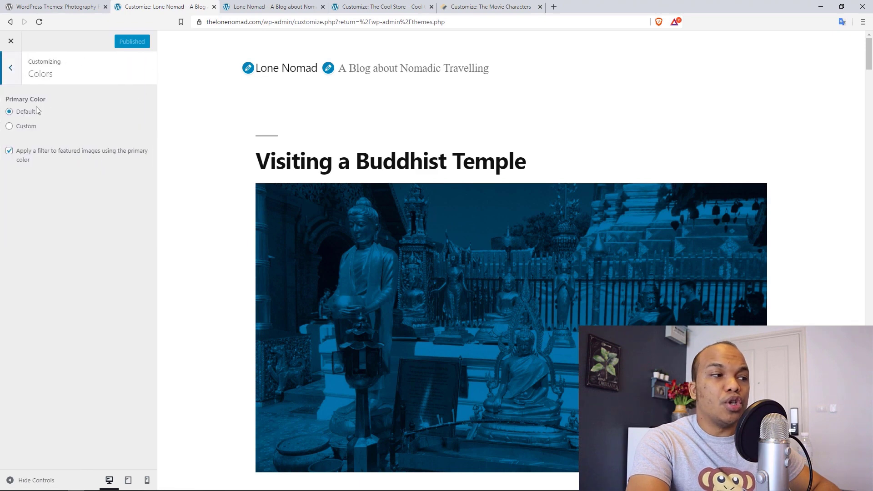
left_click(24, 131)
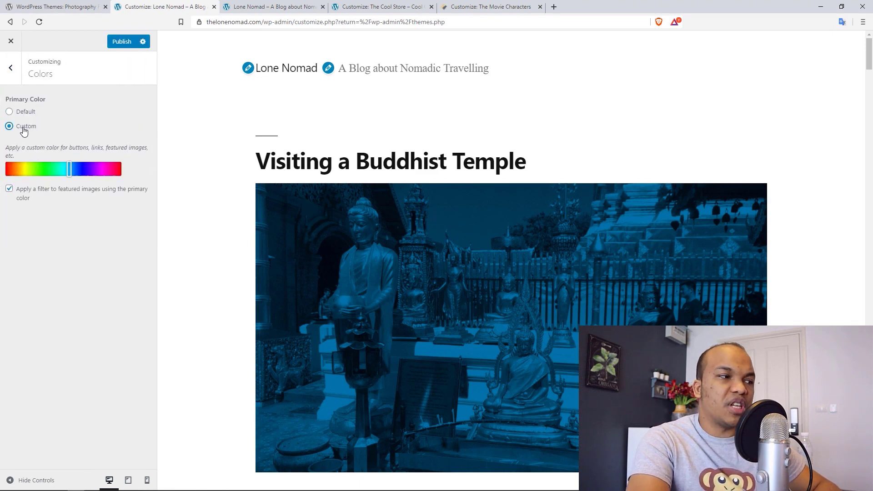
mouse_move(35, 172)
left_mouse_down()
mouse_move(59, 172)
mouse_move(34, 171)
left_mouse_up()
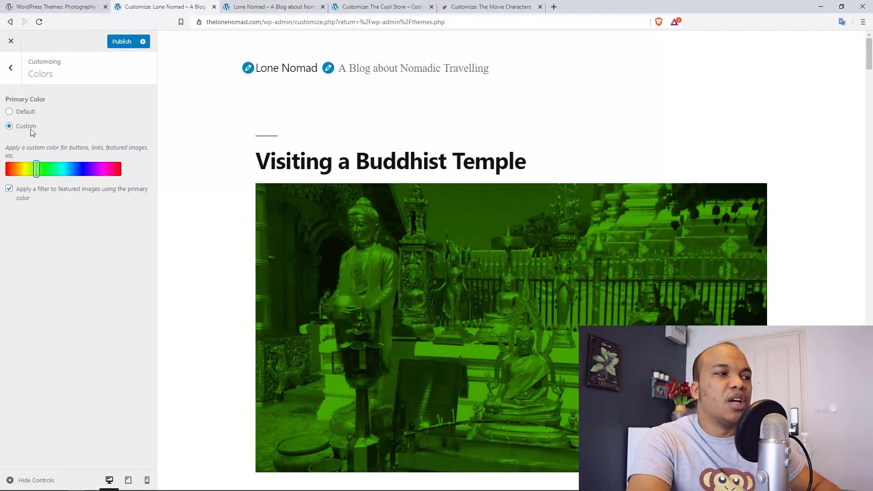
left_click(10, 68)
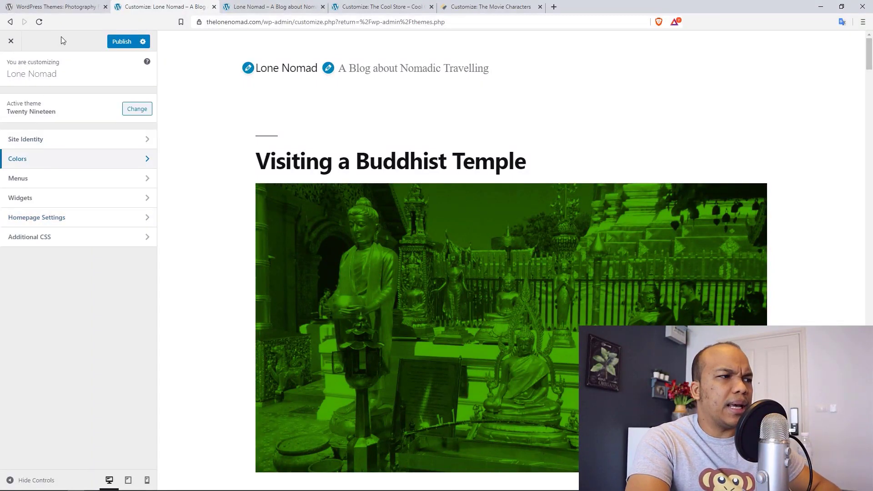
left_click(11, 41)
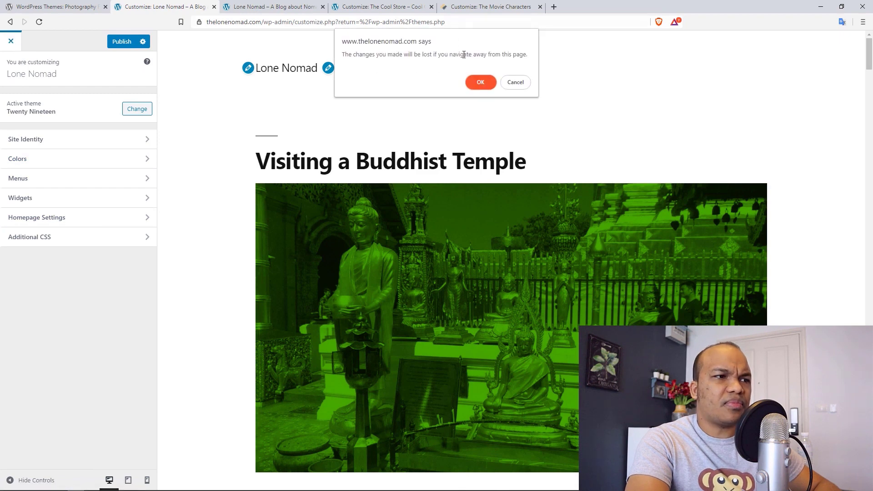
- Discard the green colour change, reactivate Twenty Twenty and open its Customizer
left_click(478, 82)
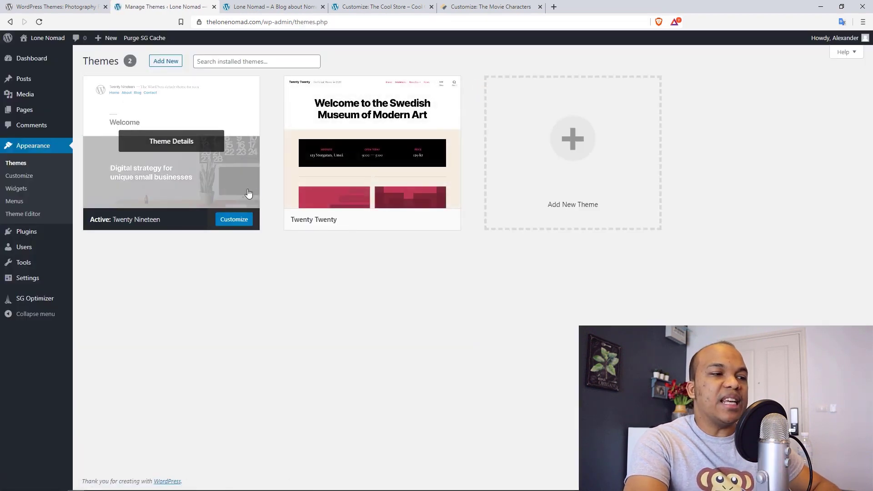
mouse_move(380, 234)
left_click(391, 220)
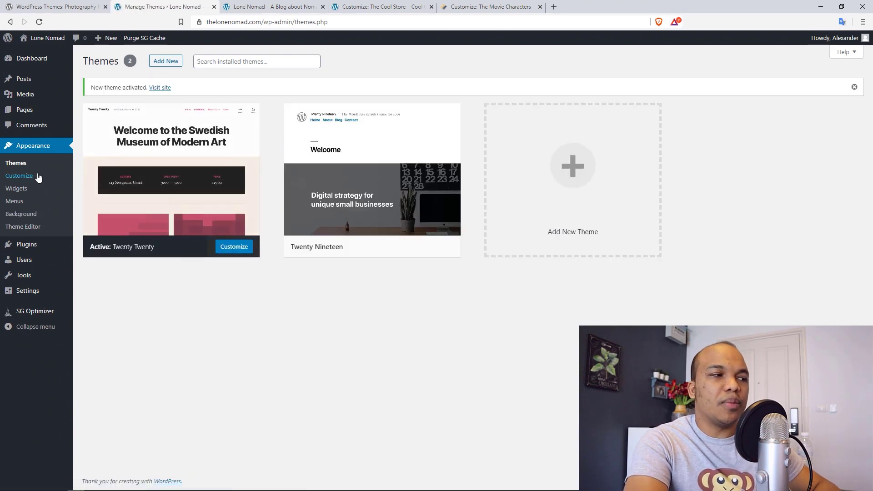
left_click(33, 176)
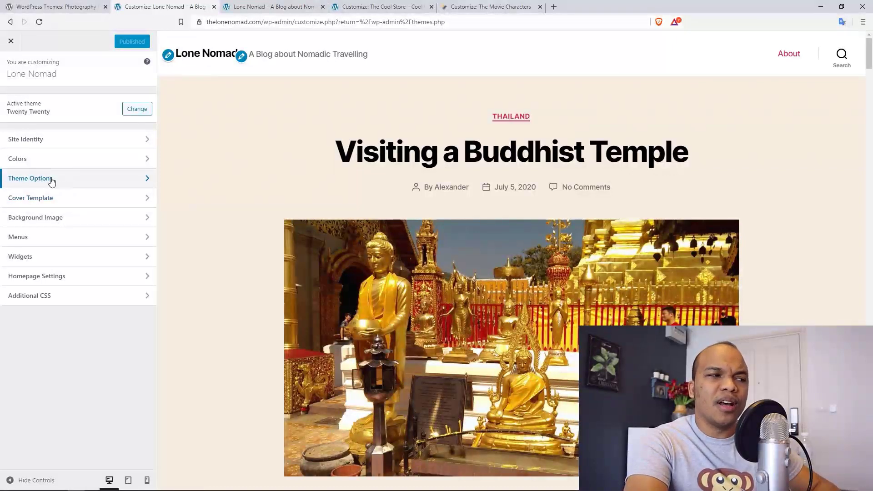
- In Theme Options, hide search in the header and show summaries on archive pages
left_click(75, 181)
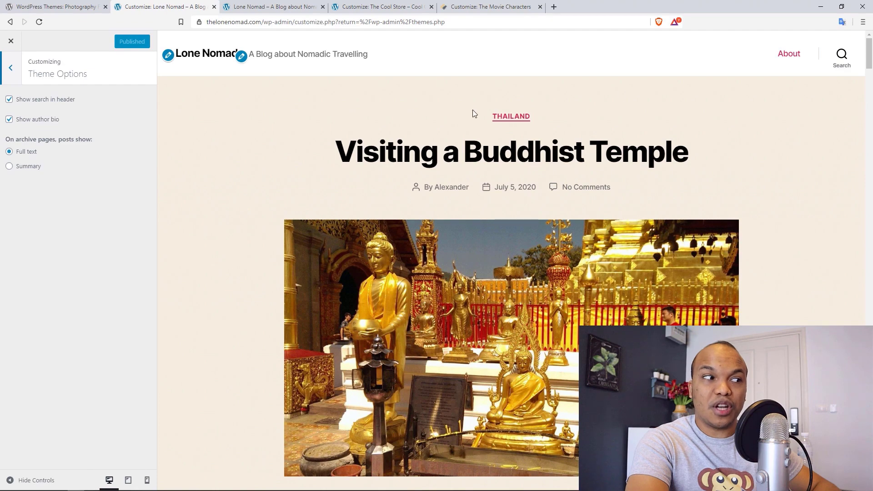
left_click(22, 104)
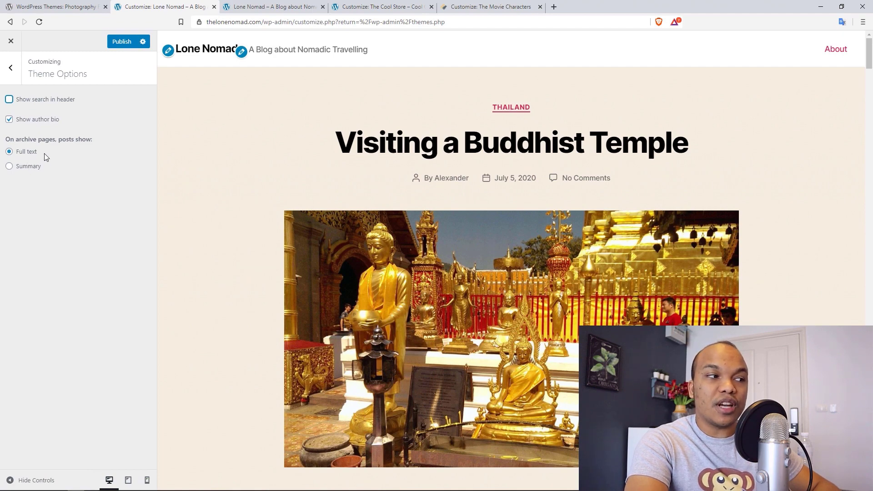
left_click(26, 168)
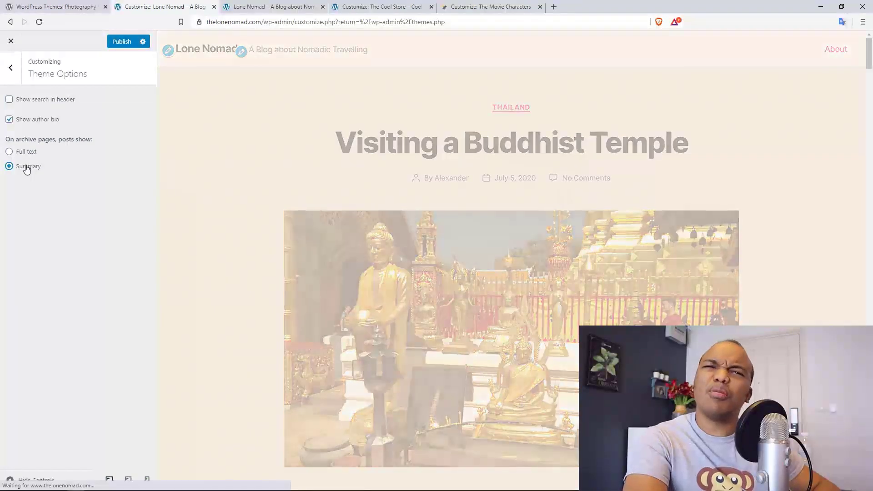
mouse_move(869, 62)
left_mouse_down()
mouse_move(869, 87)
mouse_move(871, 68)
left_mouse_up()
scroll(435, 308, "down", 4)
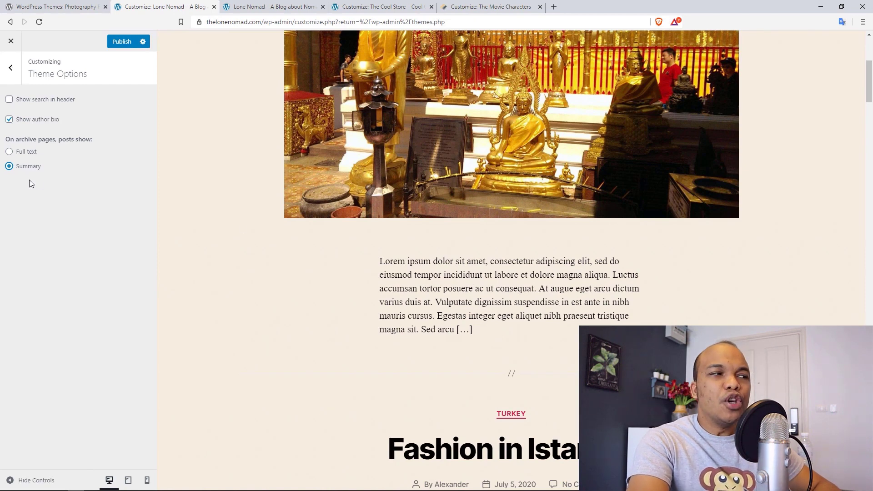
left_click(11, 72)
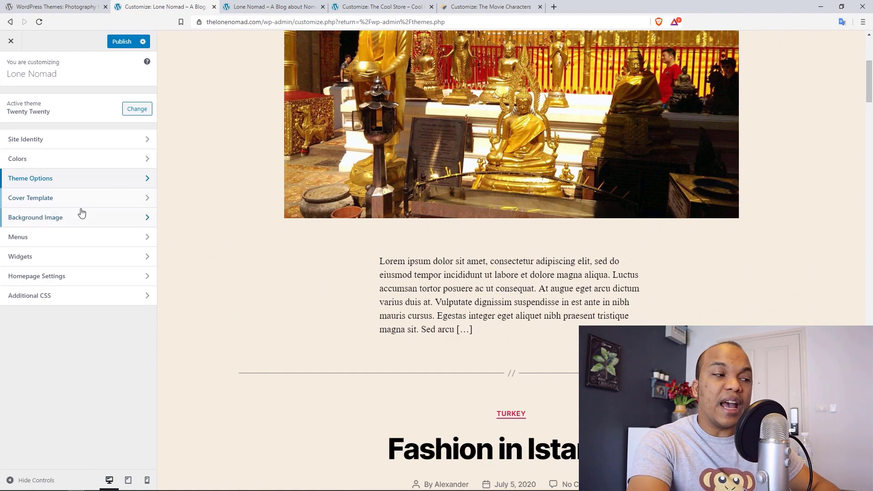
- Set the header and footer background colour to orange #dd9933, then switch to The Cool Store's Customizer
left_click(120, 217)
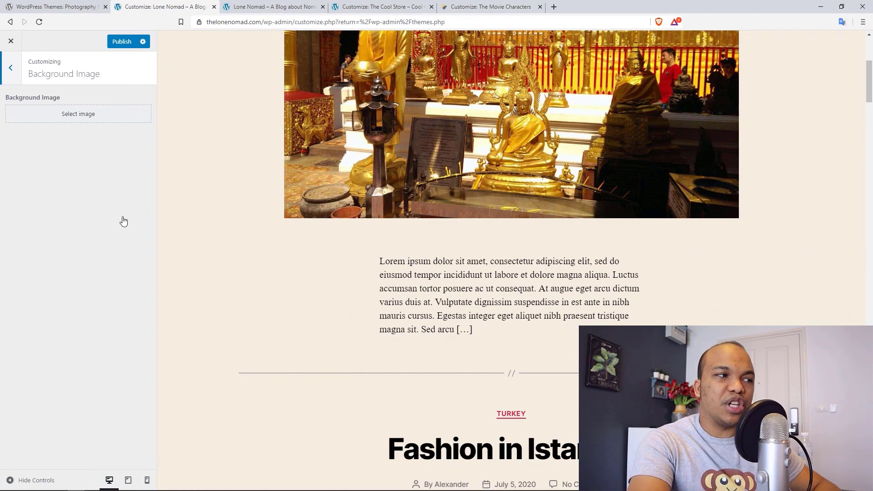
left_click(12, 75)
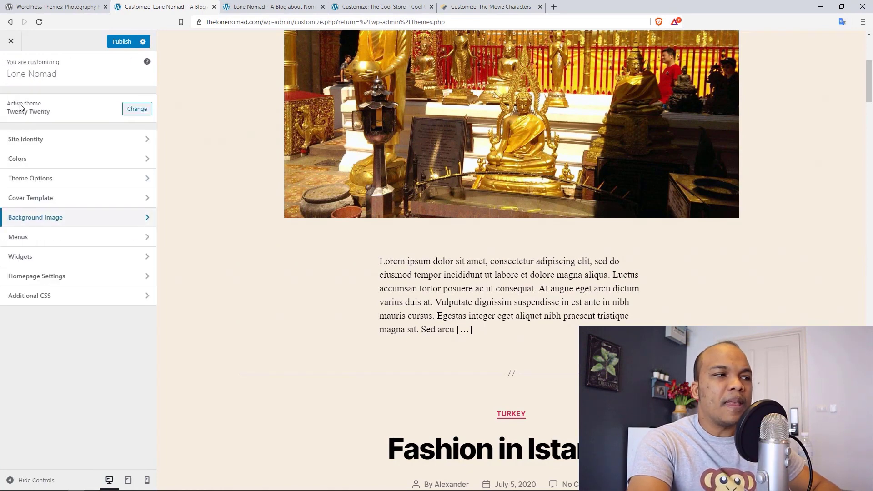
left_click(35, 161)
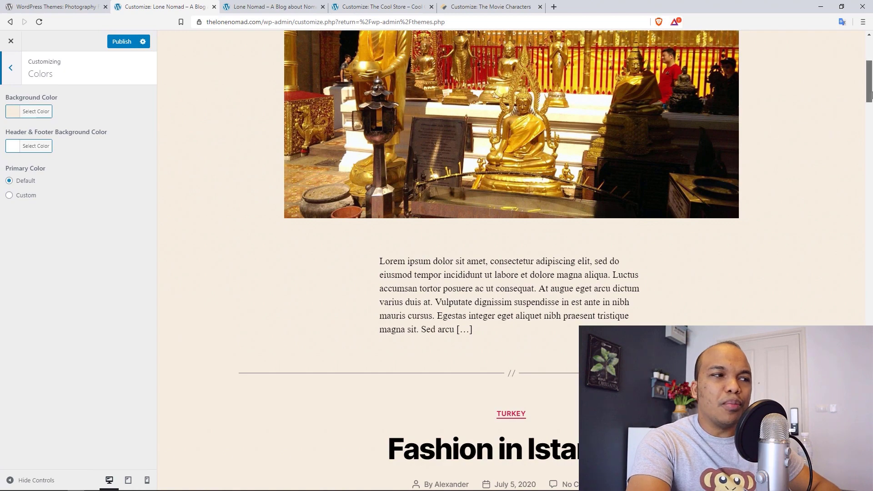
scroll(869, 95, "up", 5)
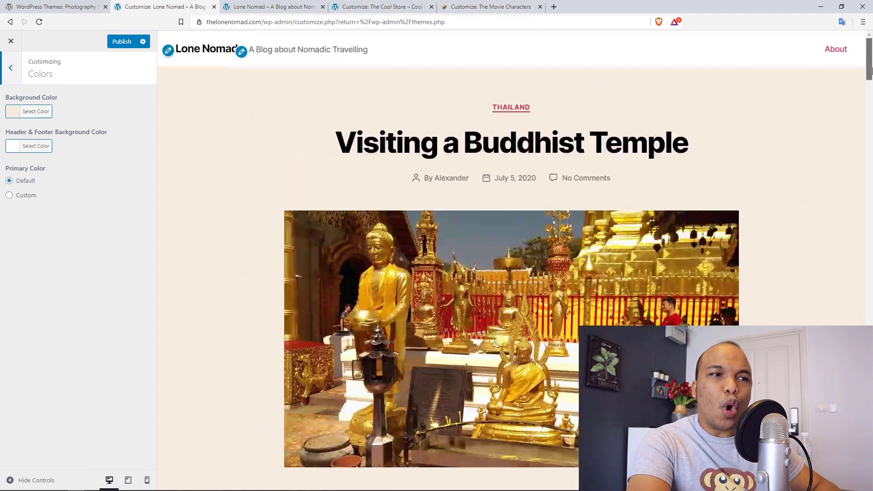
left_click(29, 150)
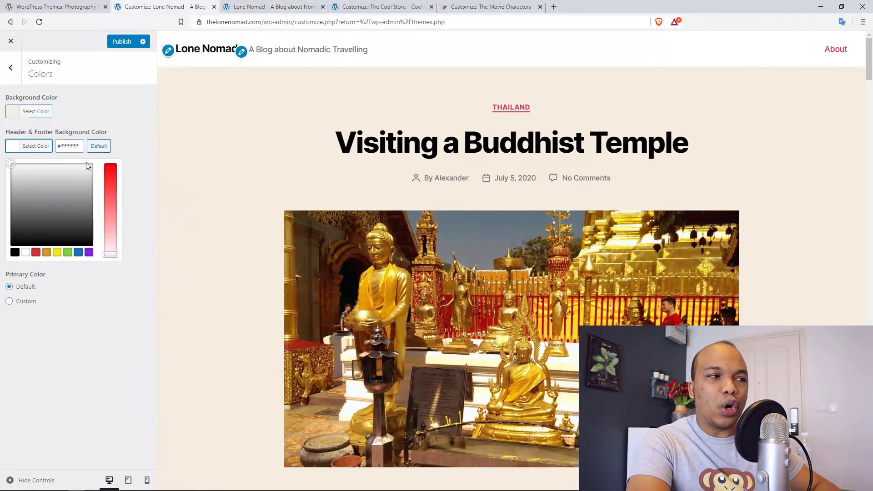
left_click(15, 252)
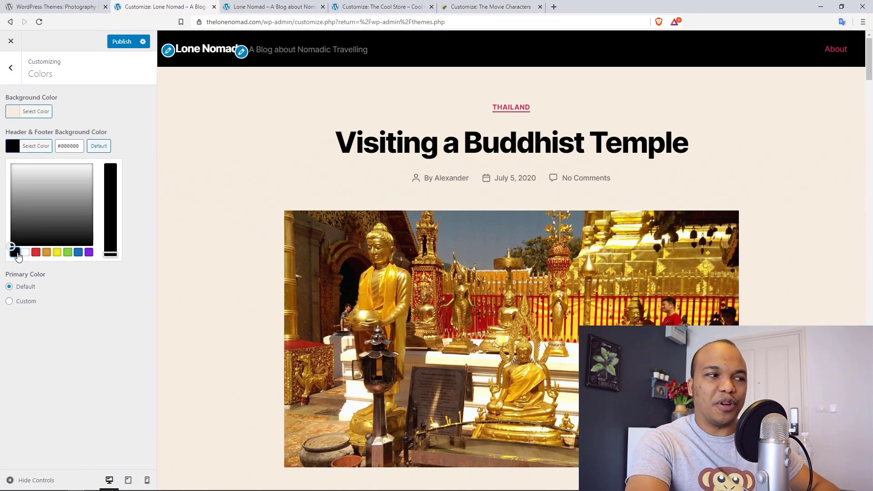
left_click(47, 252)
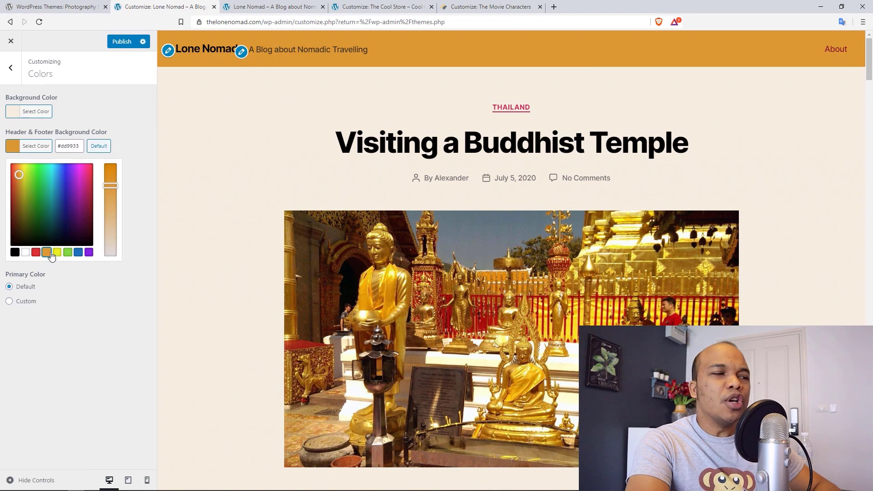
left_click(11, 68)
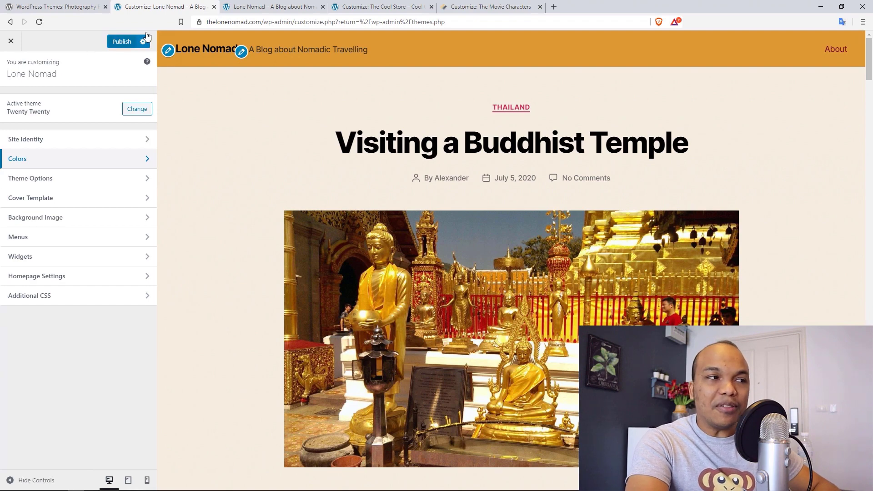
left_click(392, 7)
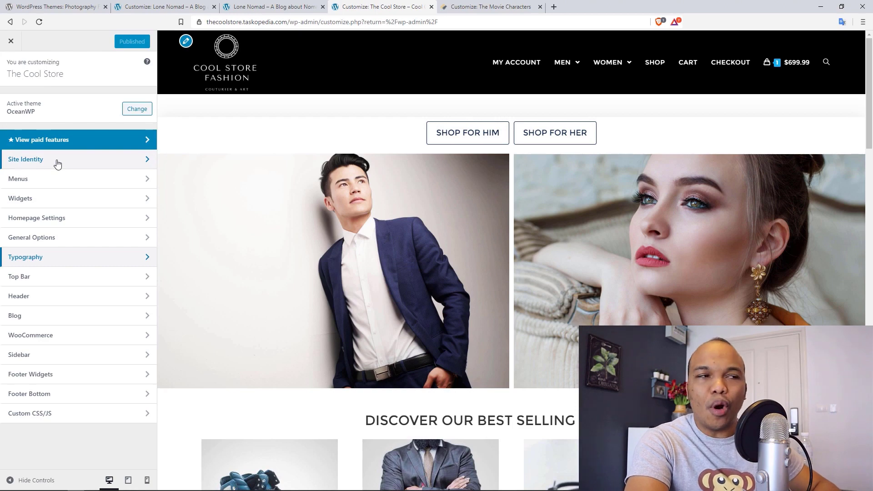
left_click(474, 4)
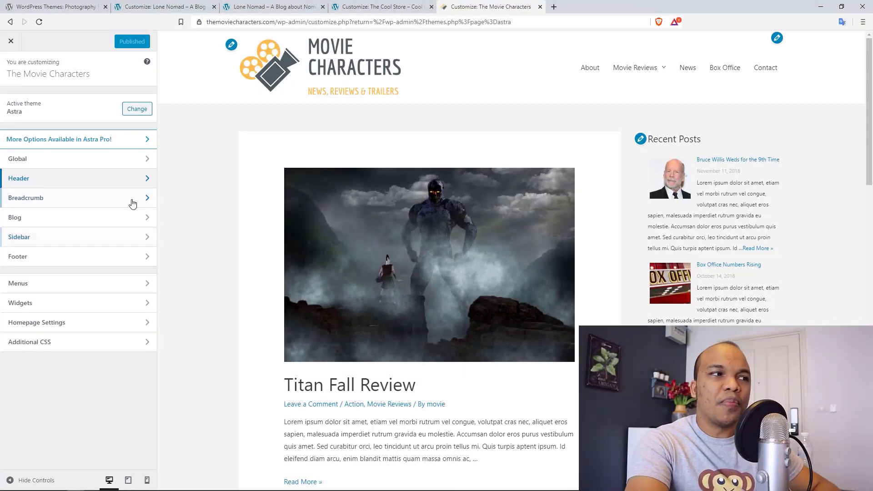
left_click(378, 5)
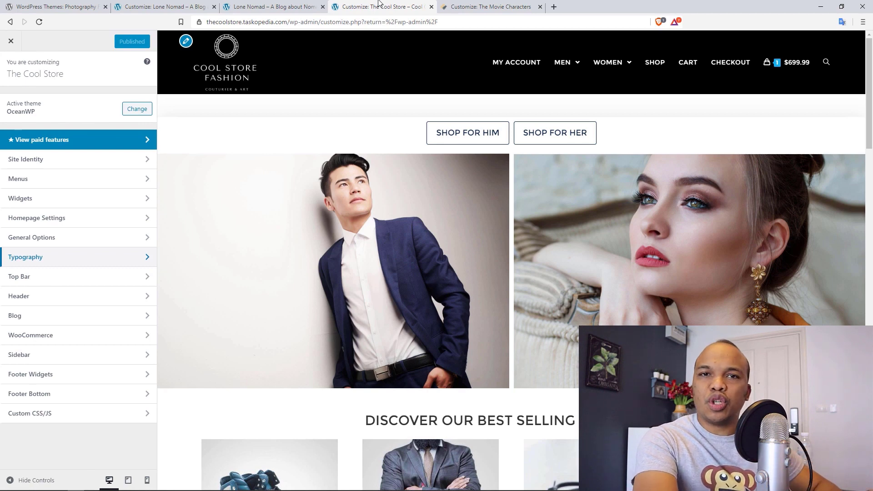
- Review The Cool Store's Heading 1 font settings (Montserrat, Medium 500, 34px) without changing them
left_click(77, 262)
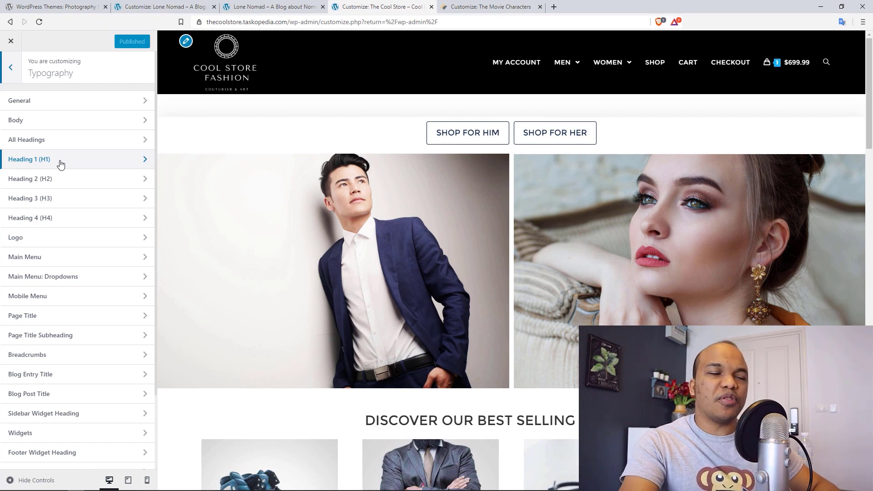
left_click(60, 163)
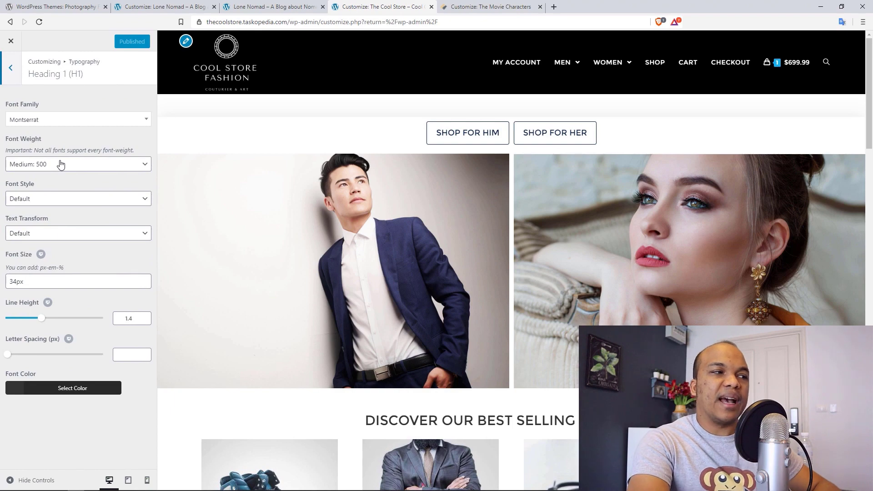
left_click(90, 124)
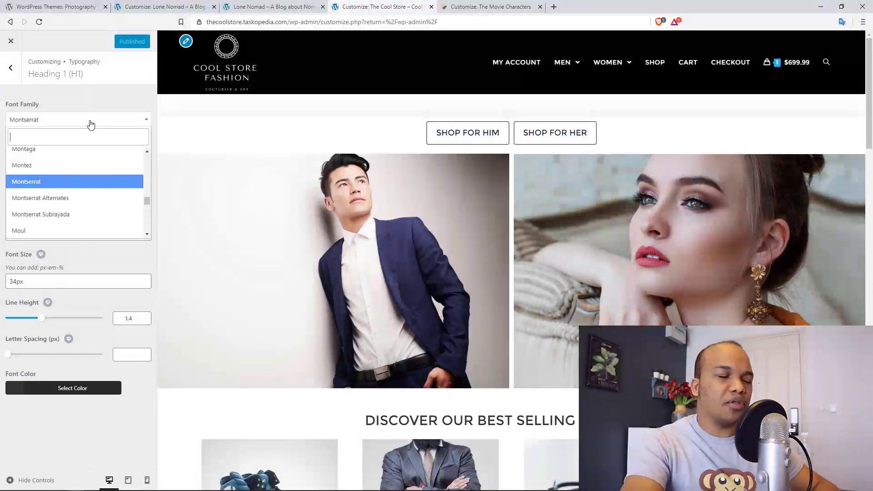
left_click(108, 253)
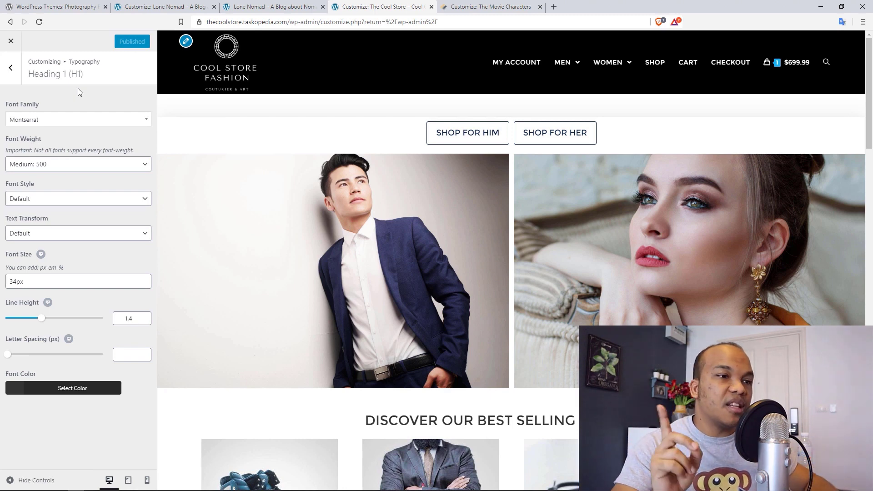
left_click(11, 71)
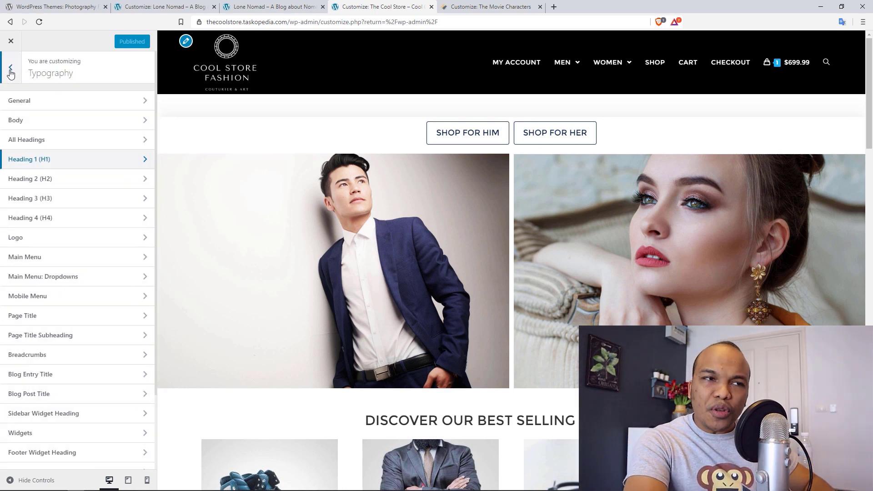
- Return to the WordPress.org tab and load the main Themes directory's popular listing
left_click(71, 8)
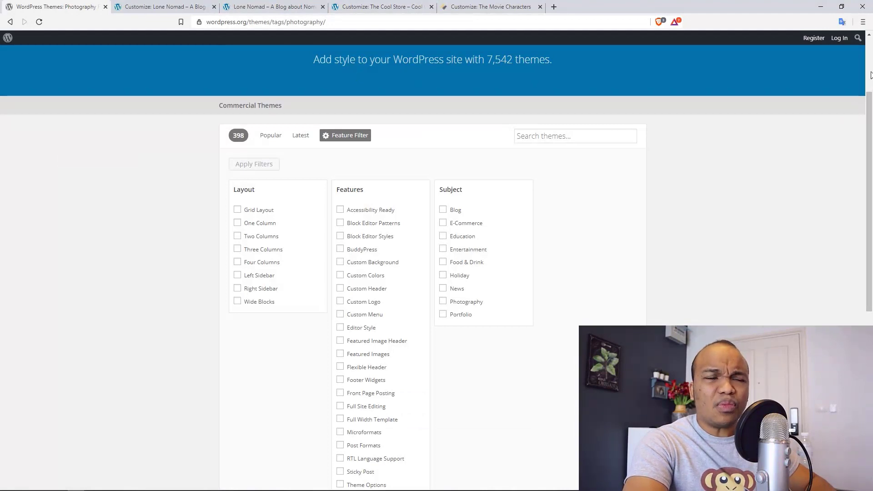
scroll(870, 75, "up", 3)
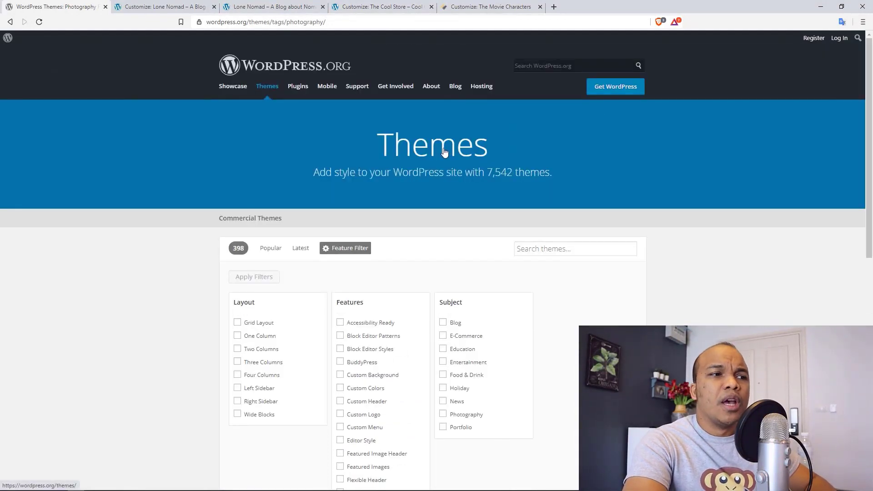
left_click(424, 151)
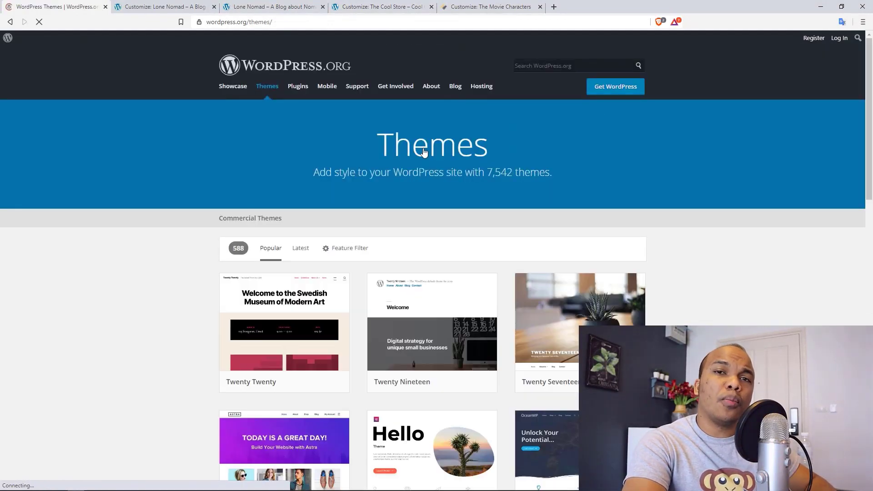
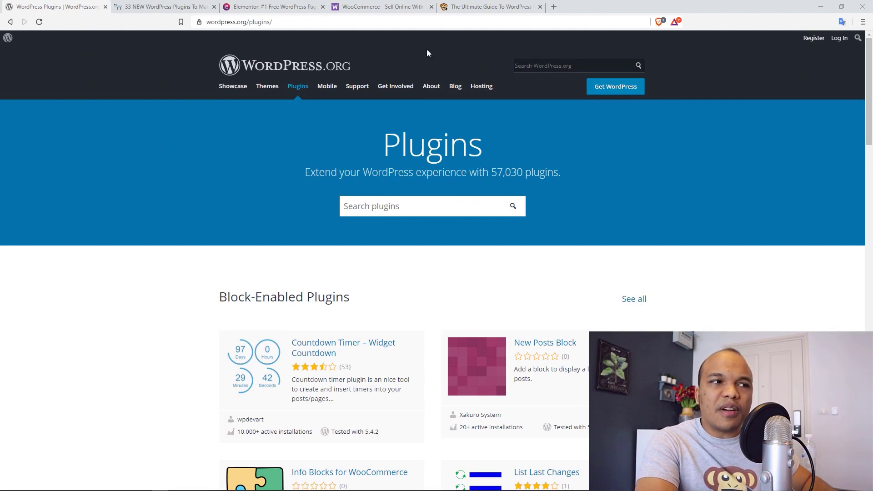
- Switch to the Elementor page builder homepage
left_click(272, 6)
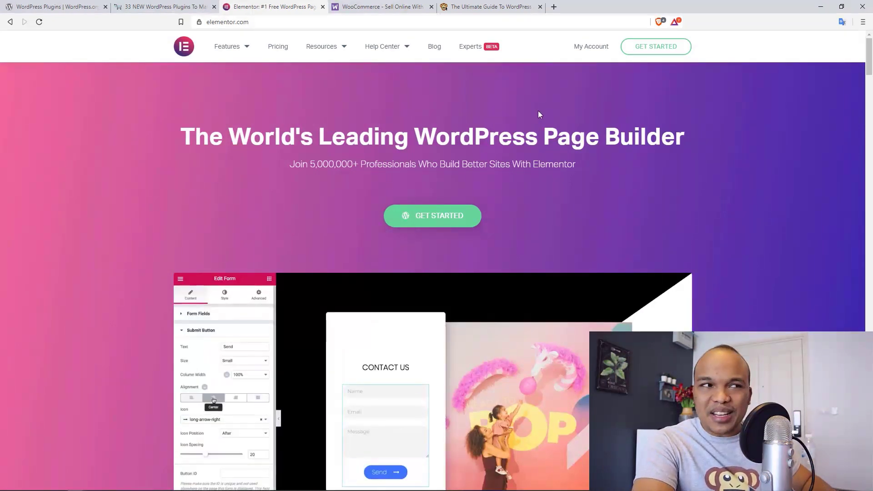
- Glance at the WooCommerce homepage, then open MyThemeShop's WordPress plugins catalogue
left_click(391, 5)
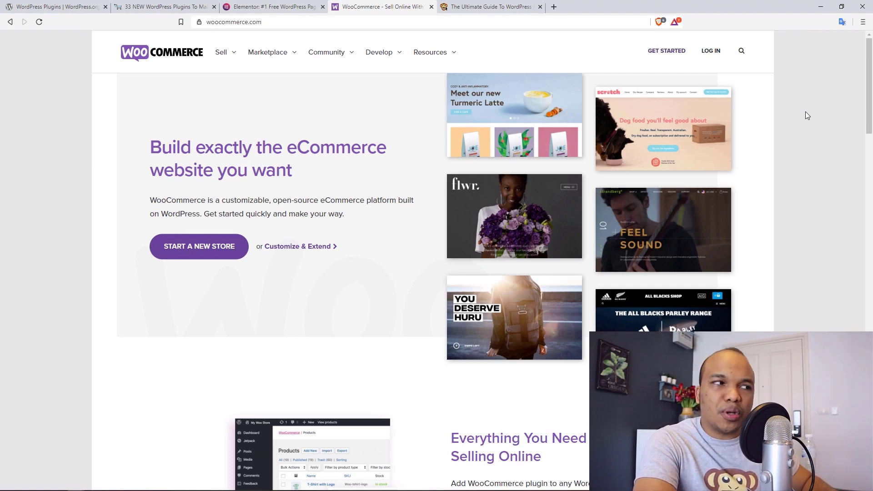
left_click(169, 3)
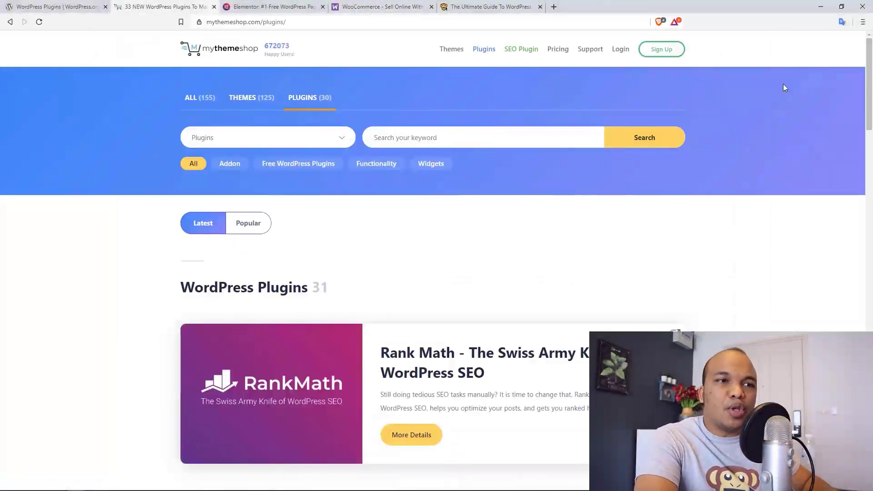
- Browse down MyThemeShop's plugin cards, then go back to the WordPress.org plugin directory
scroll(870, 68, "down", 3)
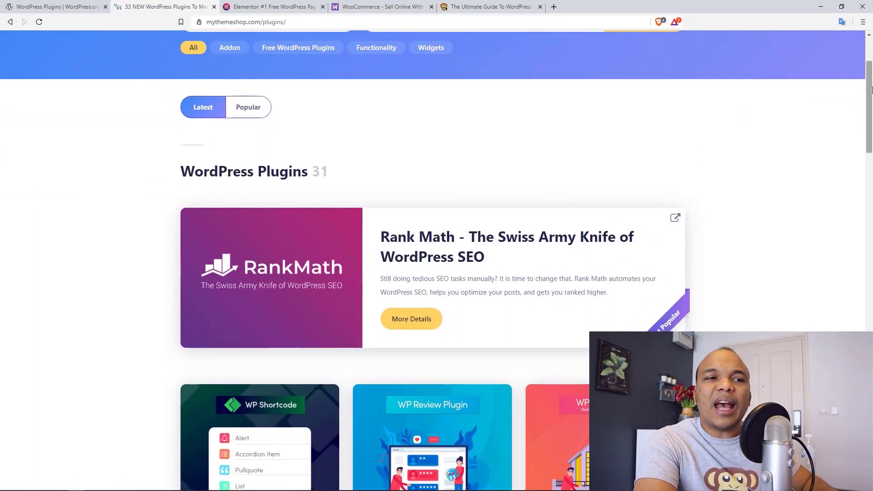
scroll(864, 130, "down", 4)
scroll(864, 130, "down", 2)
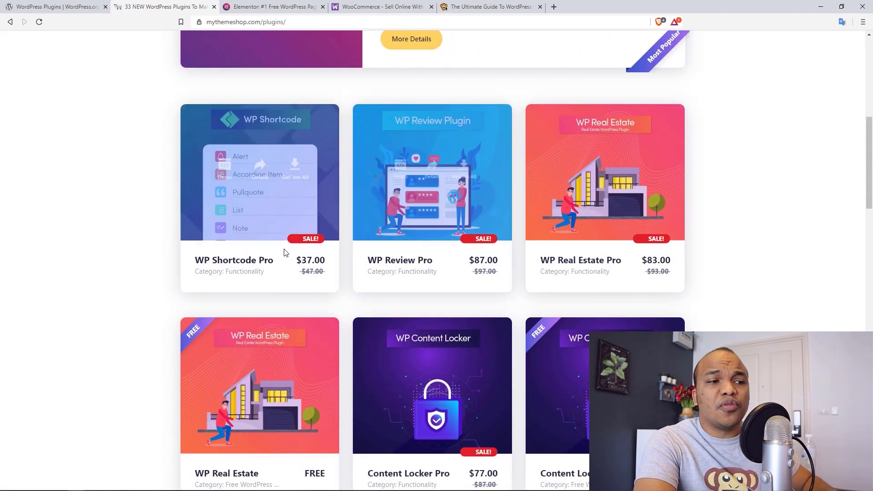
scroll(870, 169, "down", 4)
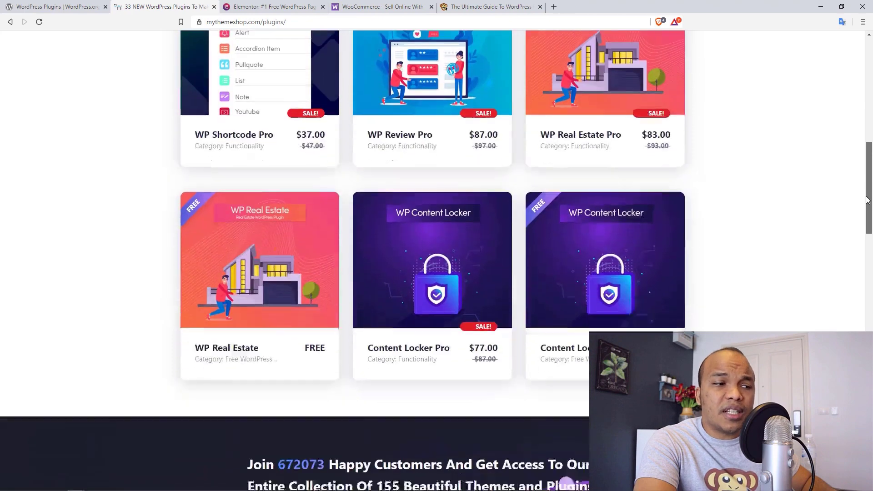
mouse_move(601, 306)
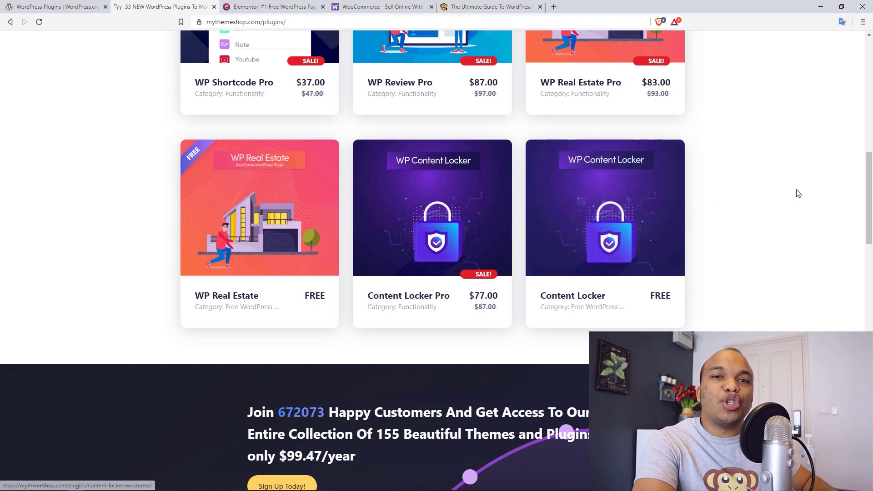
left_click_drag(871, 175, 849, 262)
scroll(849, 262, "down", 1)
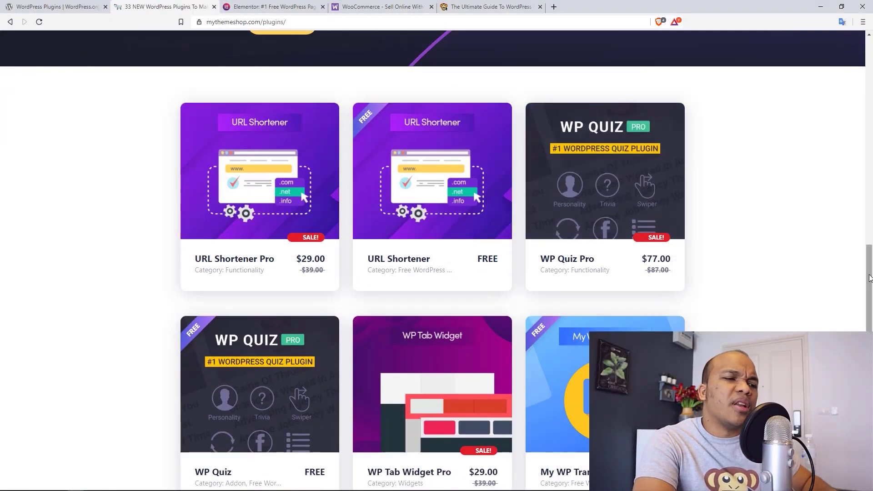
scroll(853, 302, "down", 8)
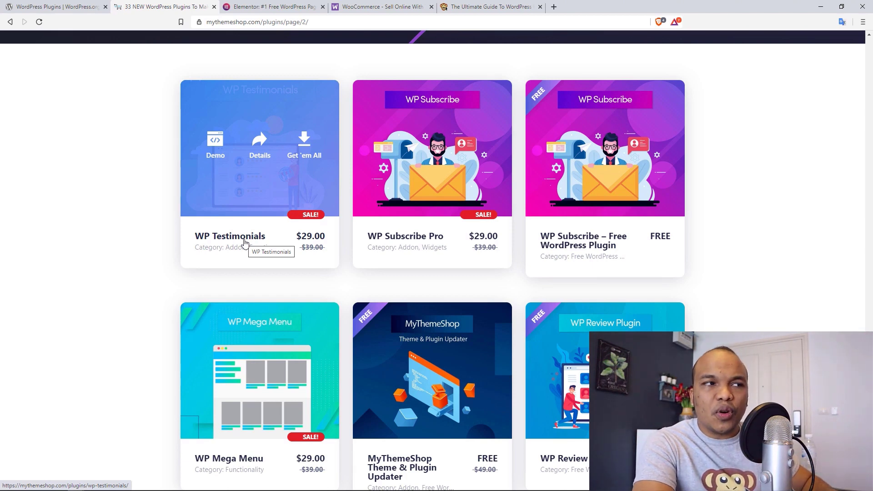
left_click(42, 4)
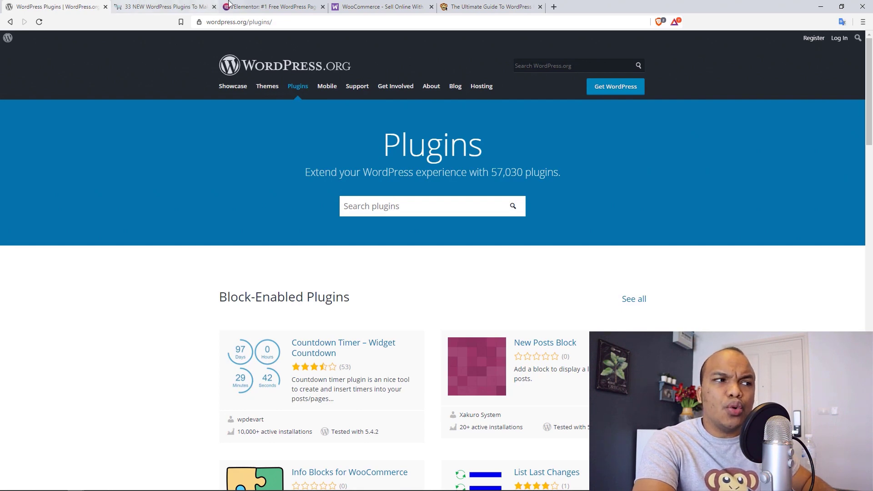
- Open The Web Monkey's Ultimate Guide to WordPress plugins and scroll to its table of contents
left_click(491, 6)
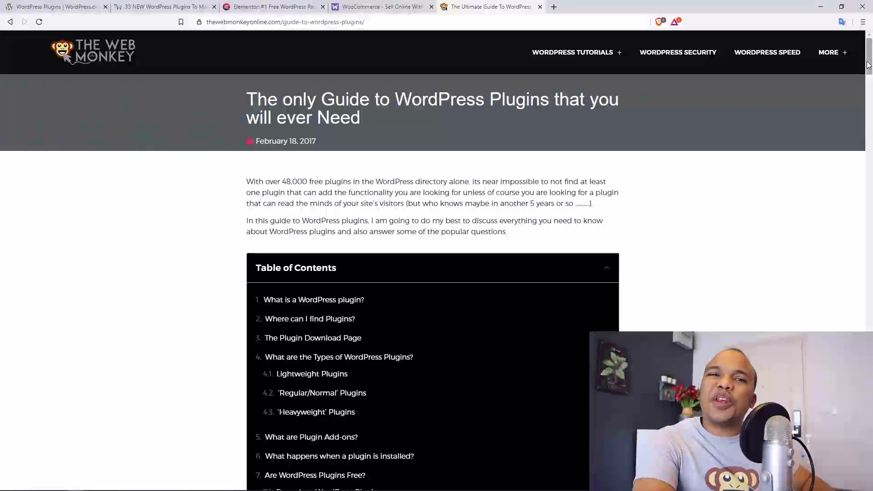
mouse_move(868, 65)
left_mouse_down()
mouse_move(869, 366)
mouse_move(871, 64)
left_mouse_up()
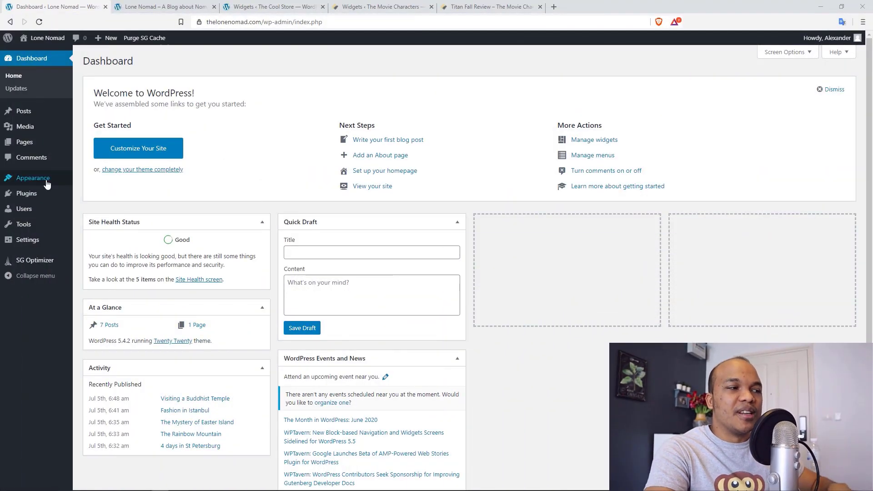
- Open Appearance > Widgets to see Footer #1's six default widgets
mouse_move(47, 184)
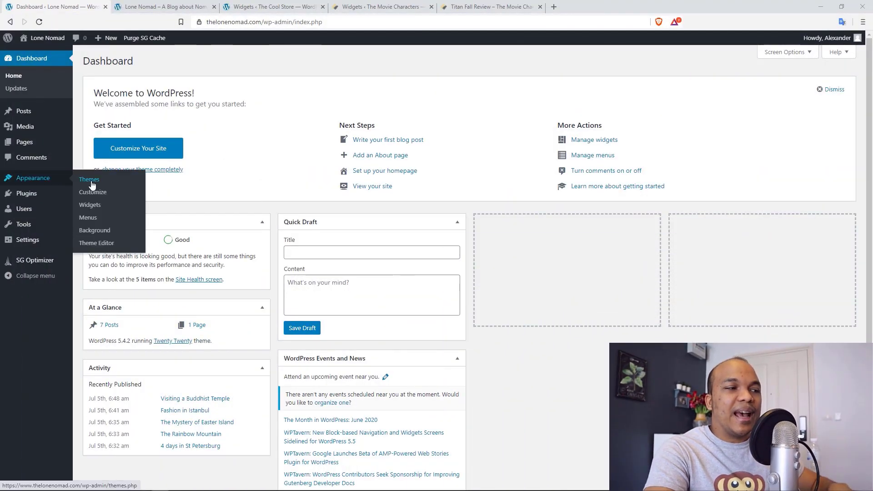
left_click(100, 207)
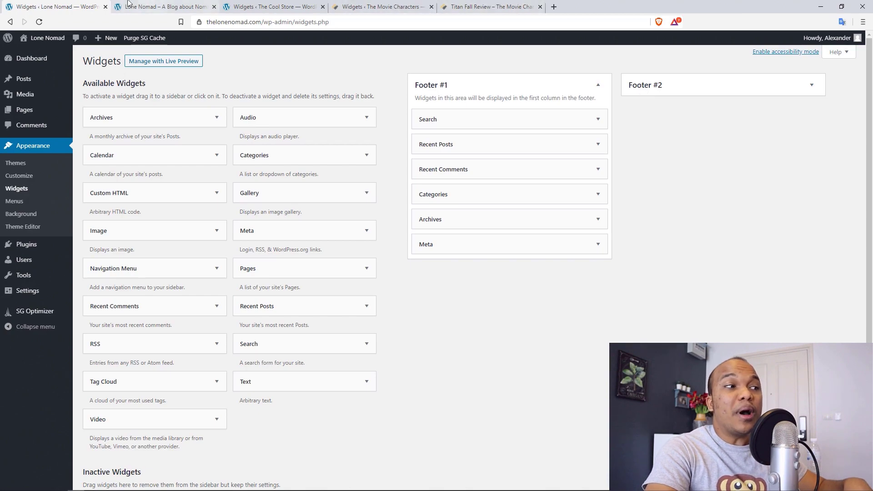
left_click(141, 7)
scroll(870, 105, "up", 15)
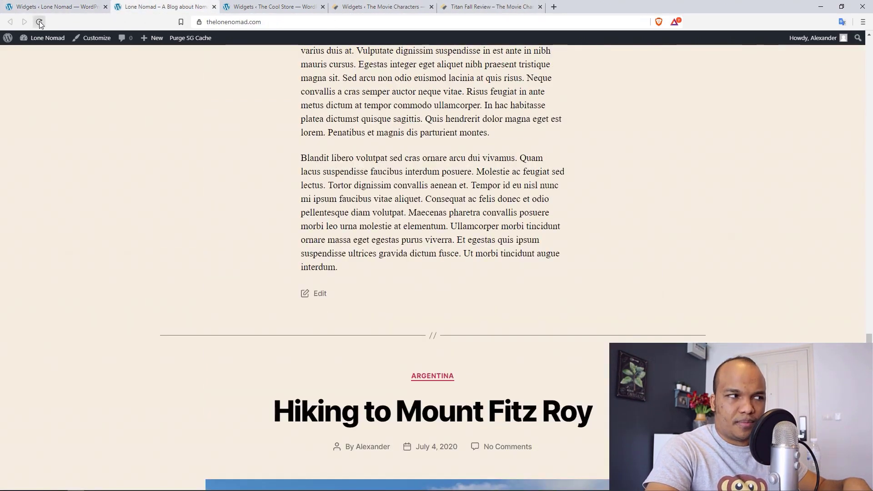
left_click(39, 21)
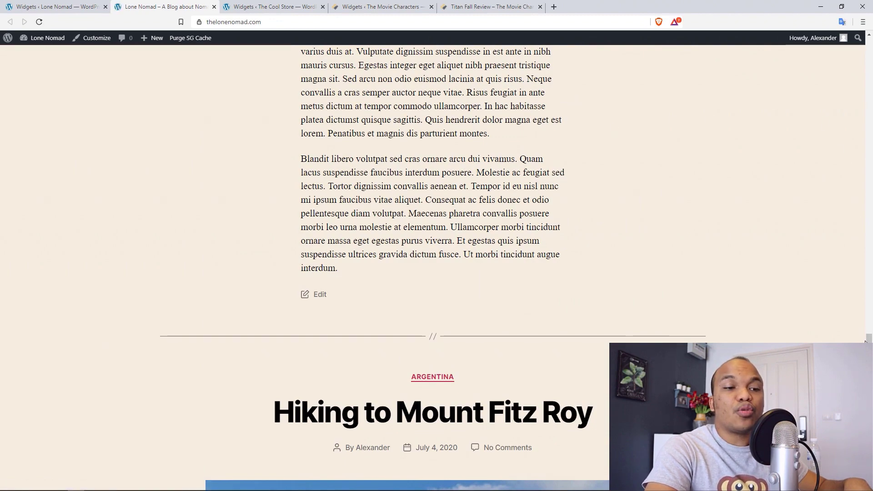
scroll(868, 338, "down", 20)
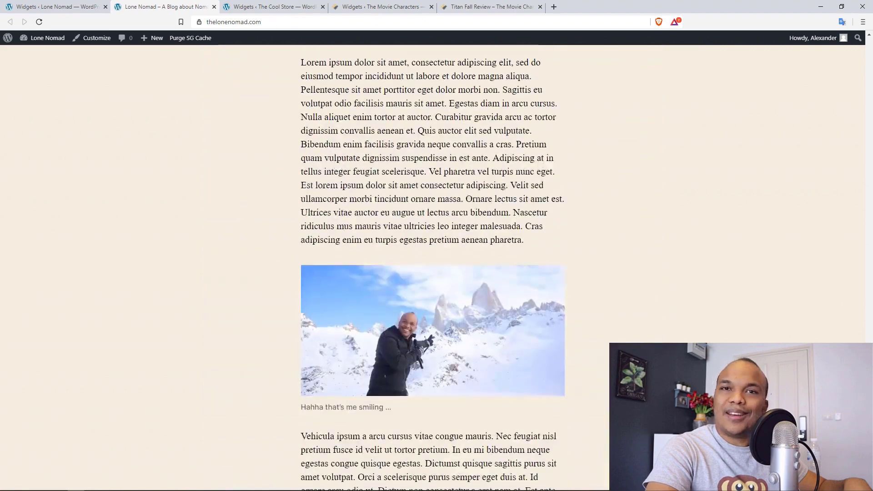
scroll(436, 264, "down", 9)
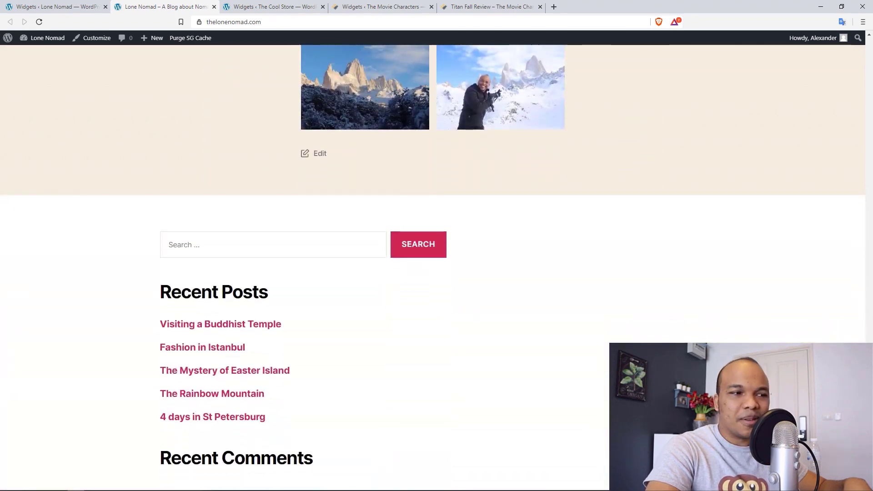
scroll(436, 264, "down", 1)
scroll(437, 263, "down", 1)
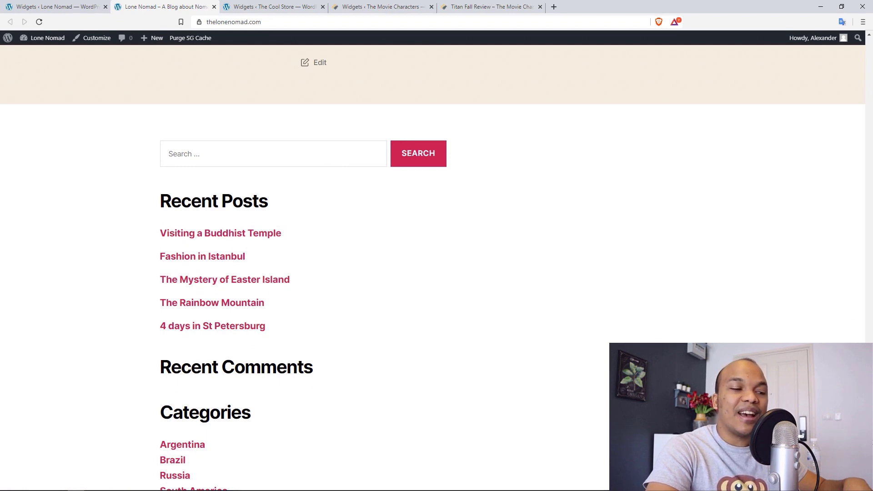
scroll(436, 264, "down", 6)
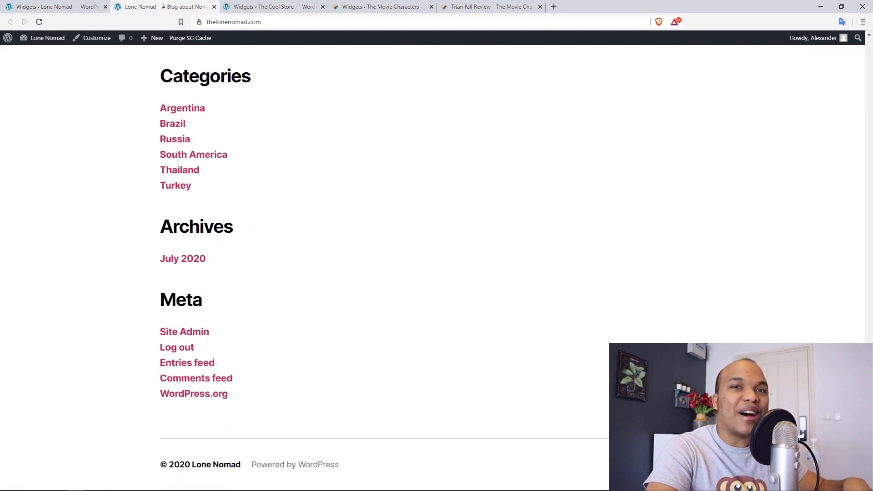
scroll(361, 176, "up", 8)
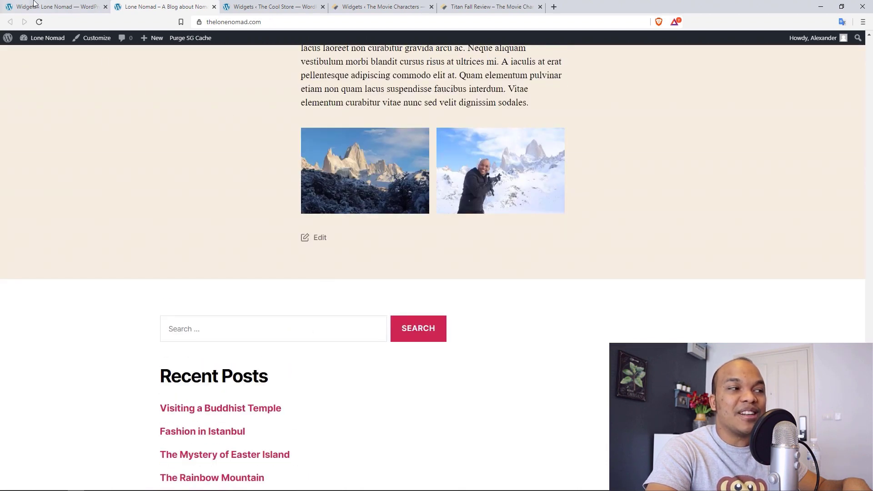
left_click(34, 4)
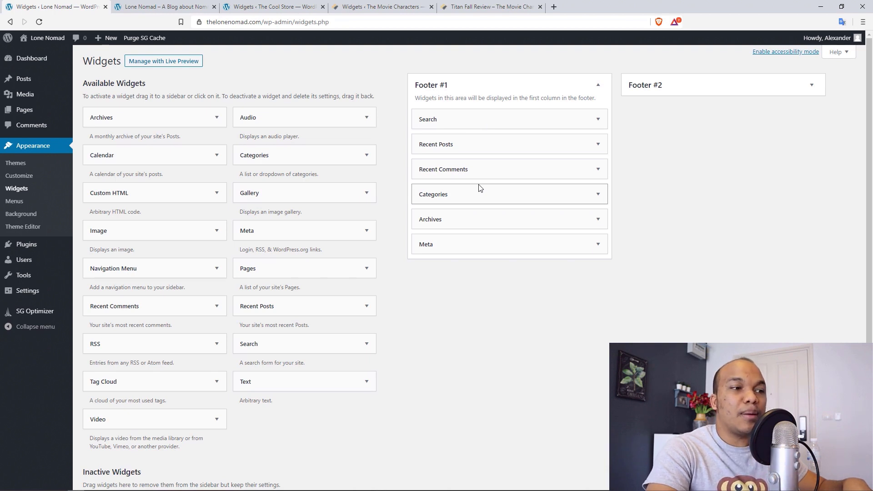
- Remove the Meta, Archives, Categories and Recent Comments widgets from Footer #1
left_click_drag(459, 246, 168, 238)
left_click_drag(430, 220, 150, 212)
left_click_drag(454, 197, 191, 200)
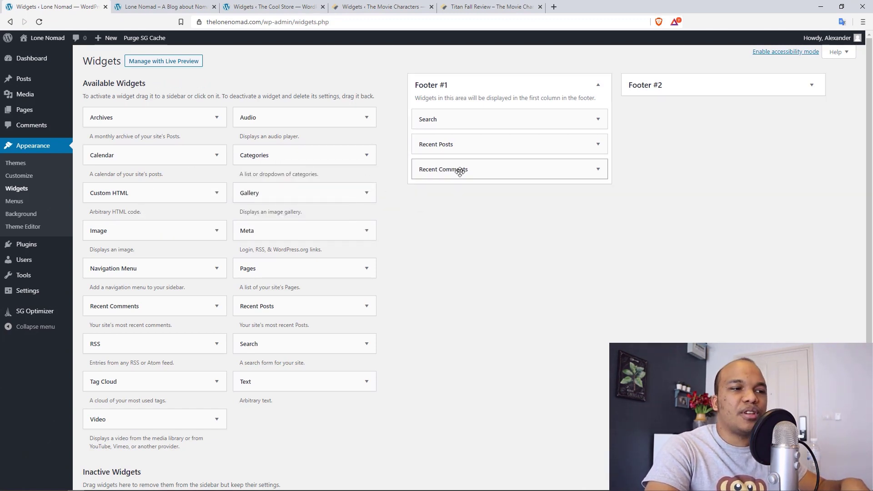
left_click_drag(465, 171, 191, 186)
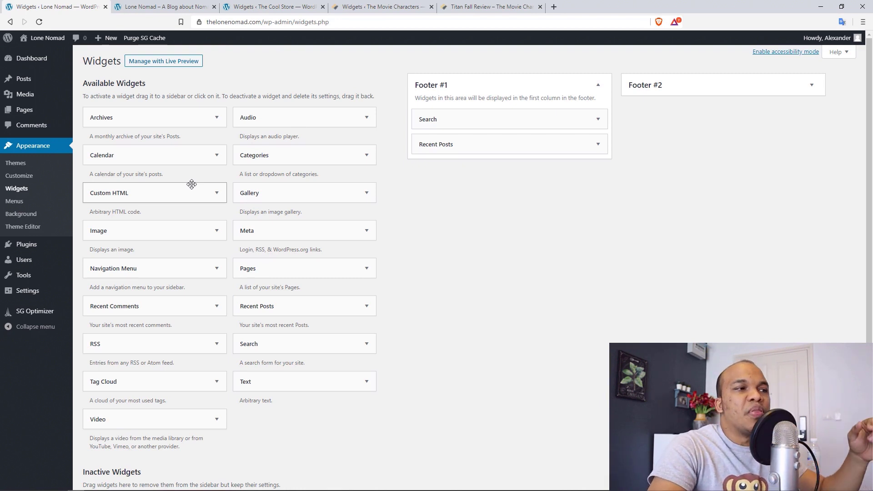
- Reload the live site and confirm the footer shows only Search and Recent Posts
left_click(159, 6)
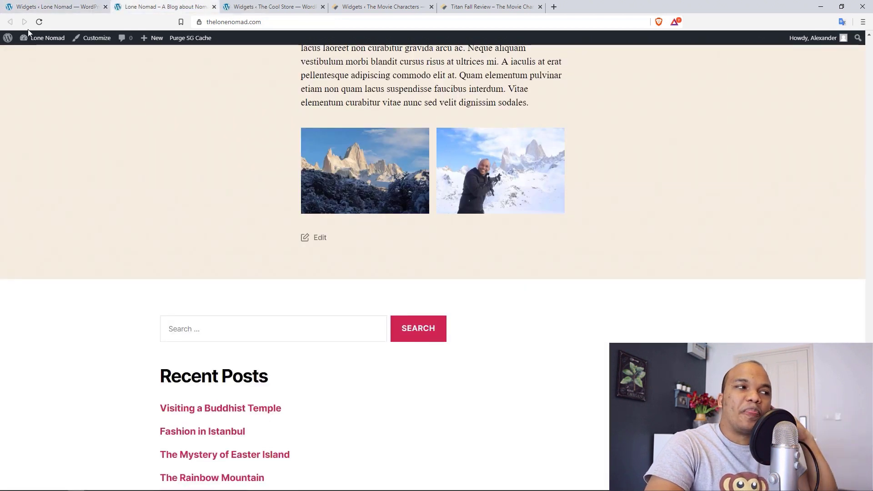
left_click(41, 22)
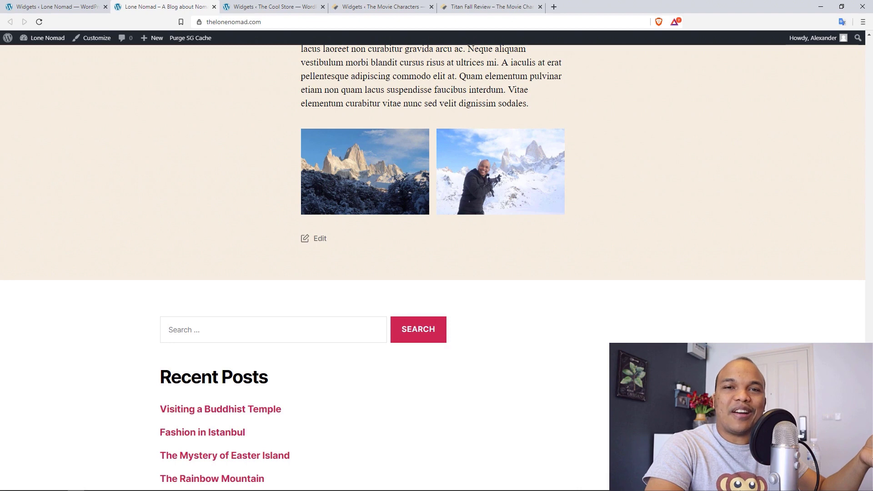
scroll(433, 264, "down", 1)
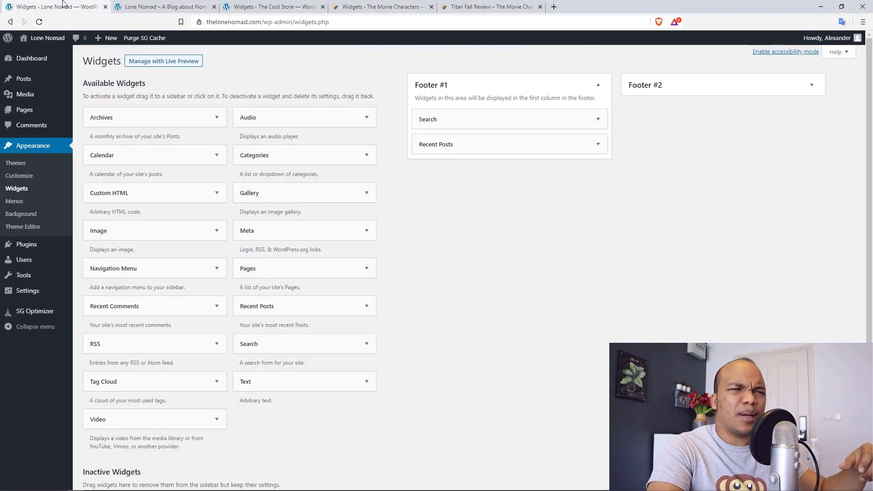
- Add a Text widget titled 'hello' with body 'hello its me' to Footer #2 and save it
left_click(54, 6)
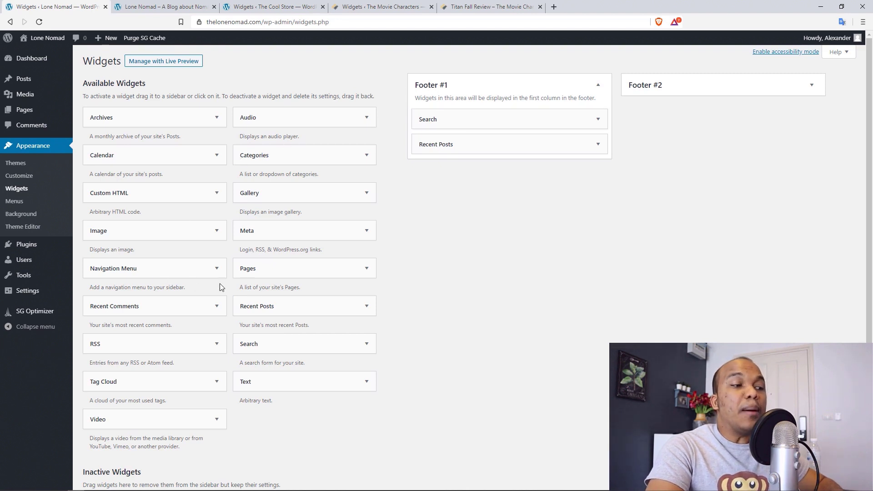
left_click_drag(246, 377, 674, 117)
left_click(668, 148)
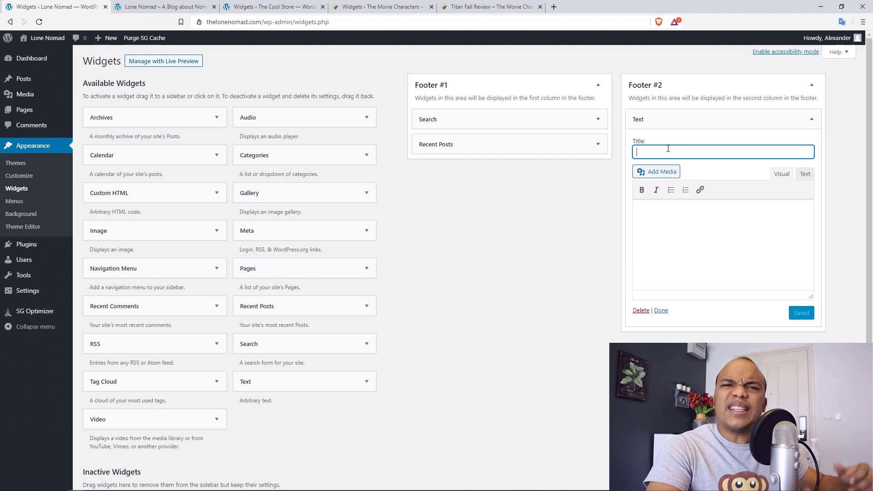
type("hello")
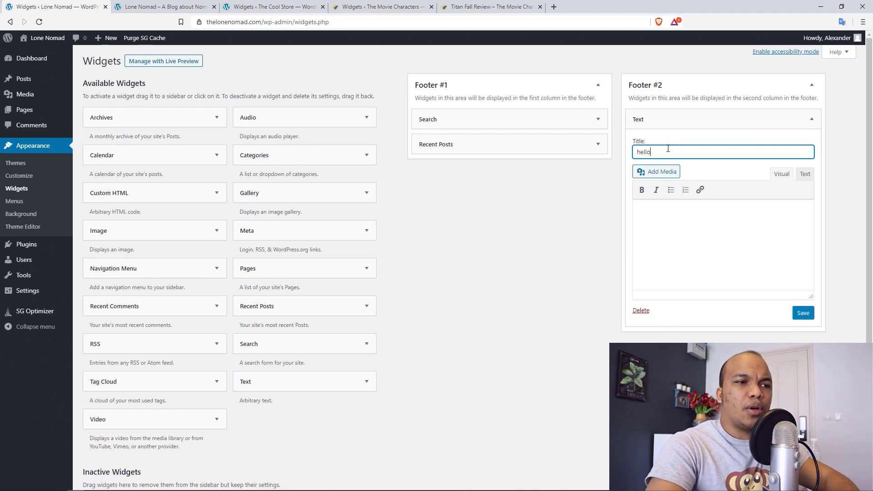
left_click(673, 232)
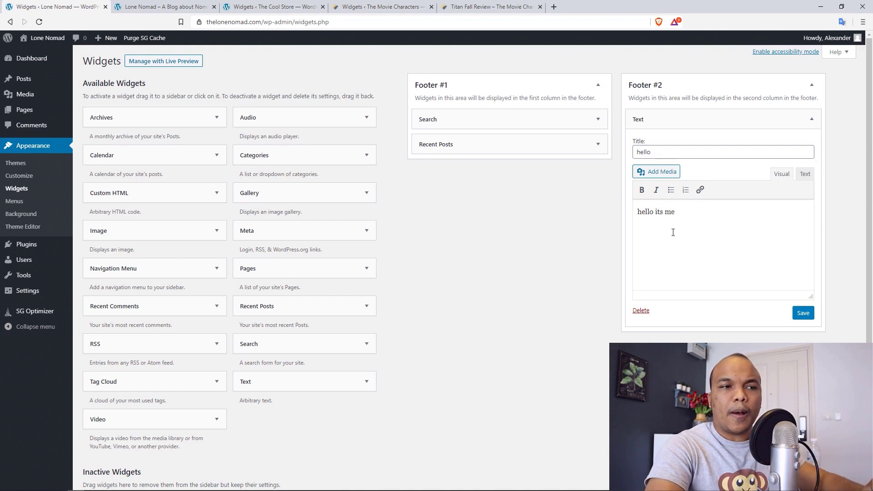
left_click(803, 316)
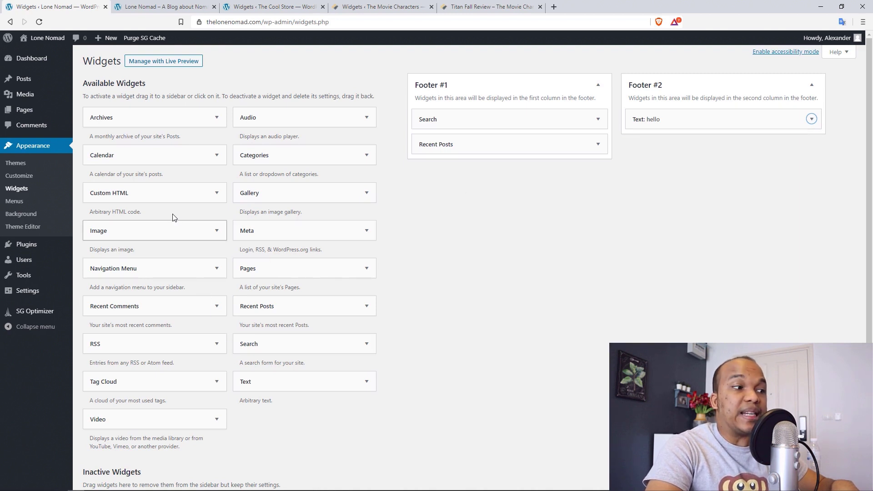
- Add an Image widget with rainbow-mountain.jpg to Footer #2, save it, and view the live site
left_click_drag(171, 231, 711, 140)
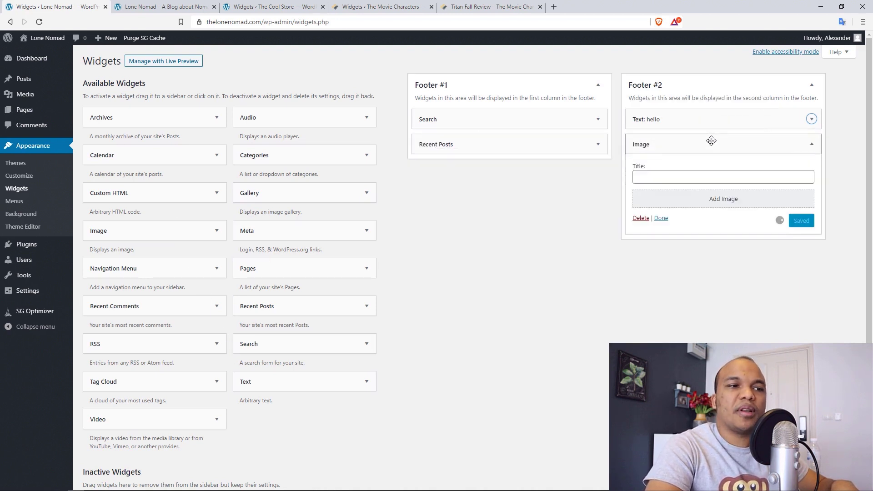
left_click(717, 200)
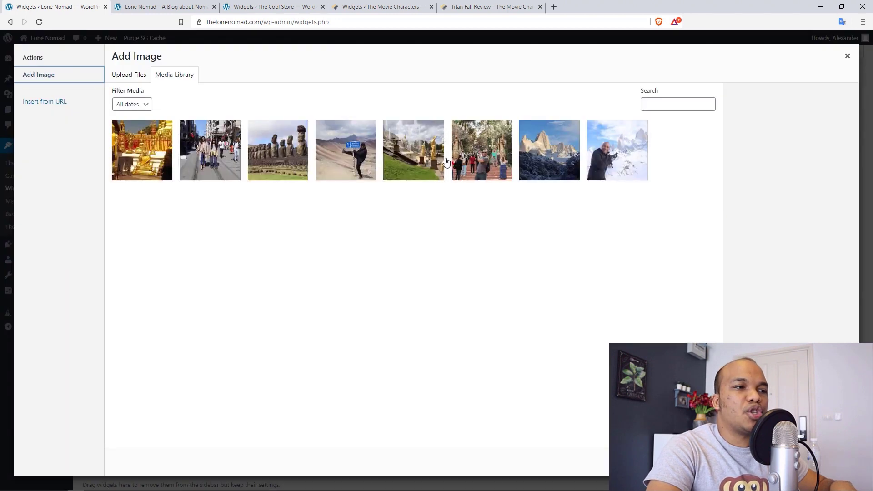
left_click(366, 157)
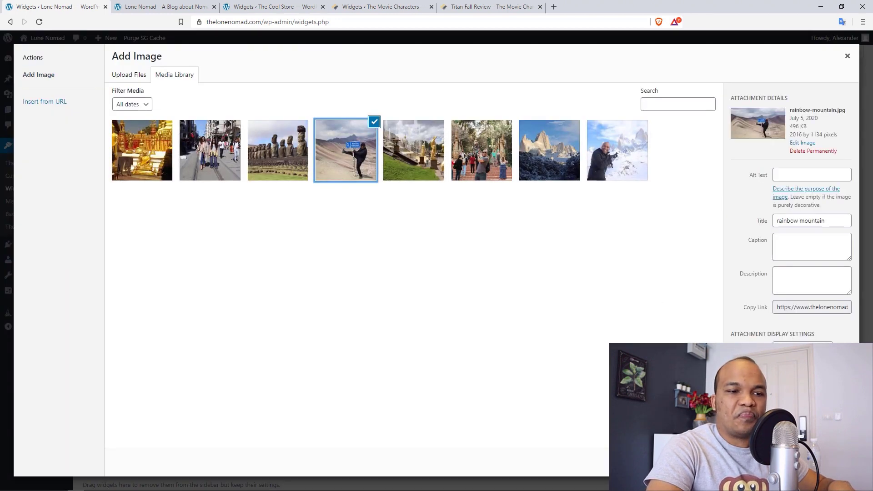
left_click(826, 463)
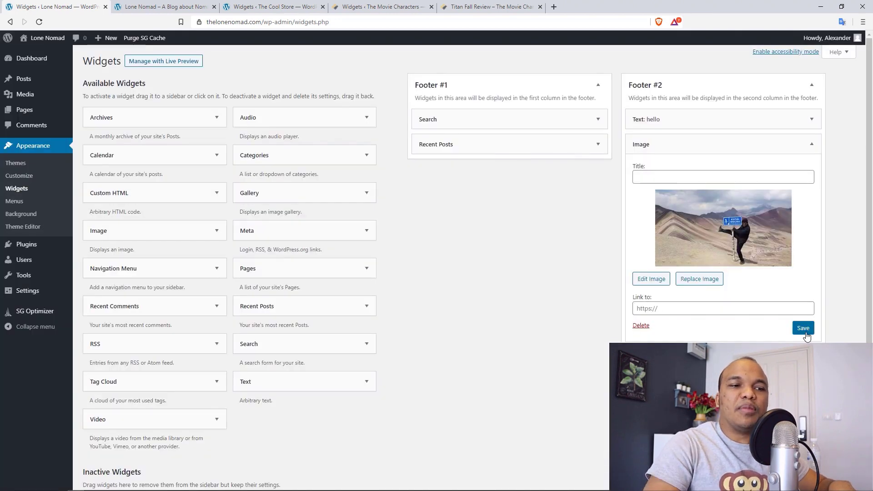
left_click(806, 333)
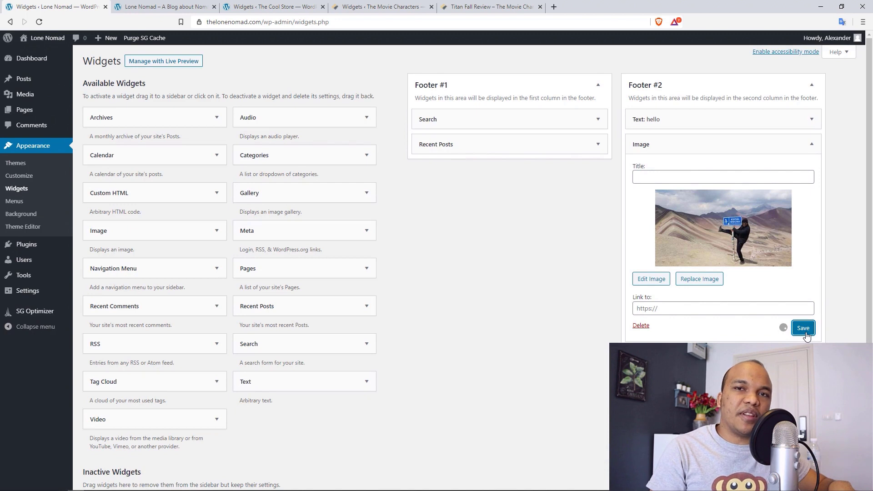
left_click(811, 144)
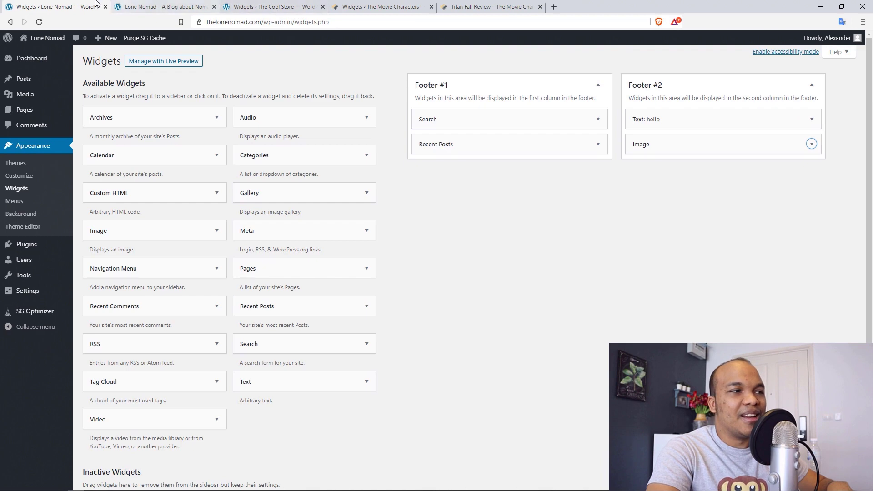
left_click(150, 6)
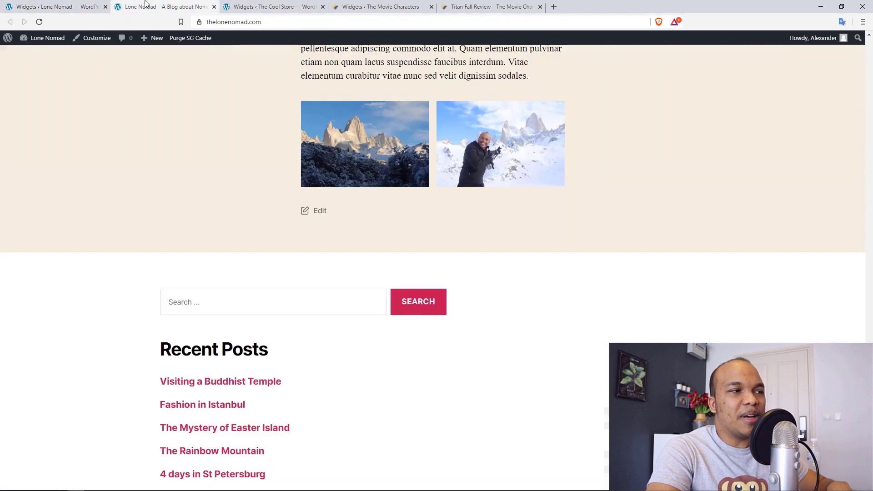
- Reload the blog to check the hello text and rainbow photo in the footer, then return to Widgets
left_click(39, 21)
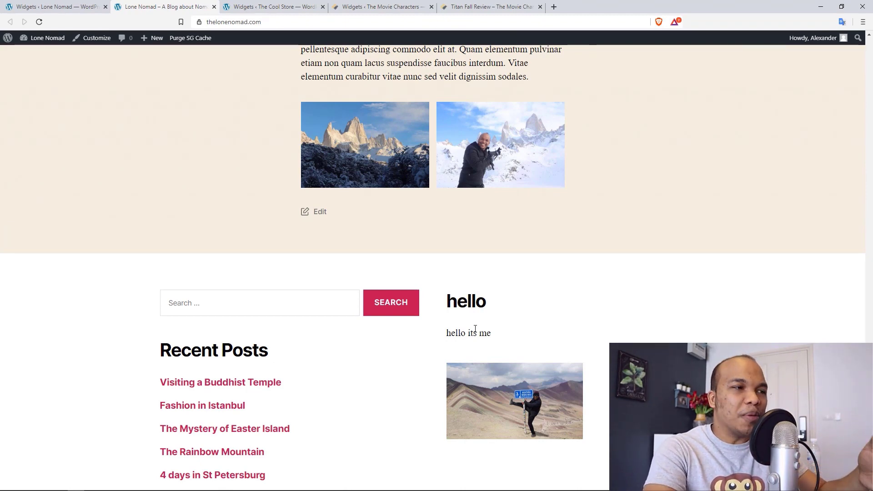
left_click(56, 5)
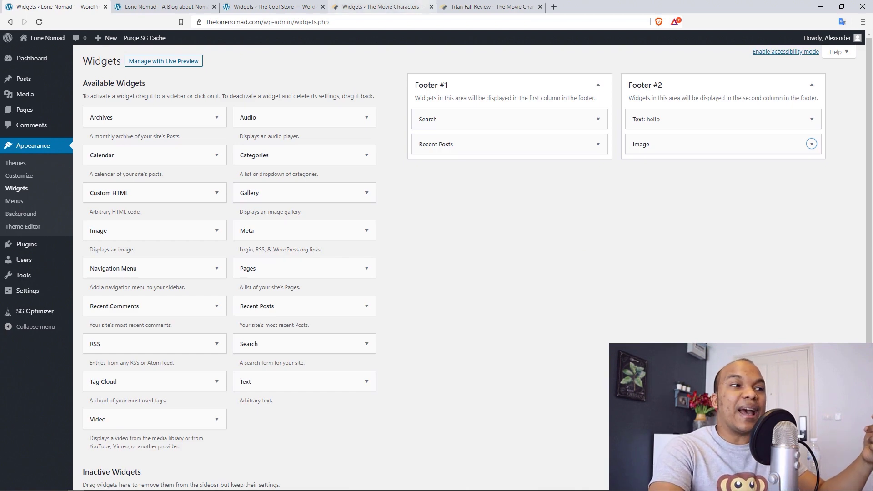
- Look over the Cool Store and Movie Characters widget areas, briefly expanding Footer Bar Section 1
left_click(260, 6)
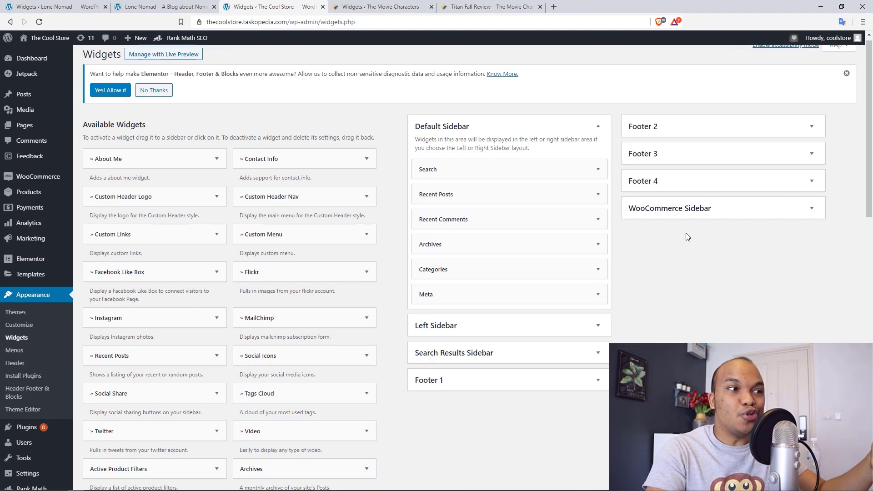
left_click(357, 5)
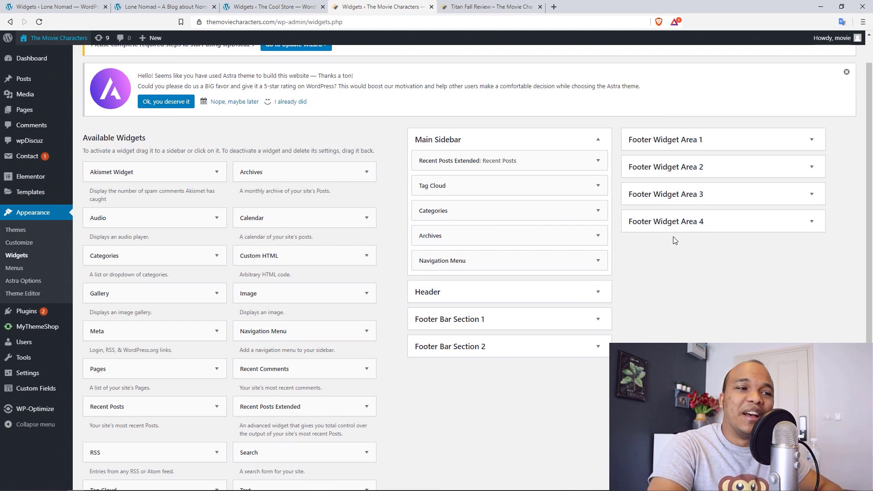
left_click(598, 320)
left_click(598, 320)
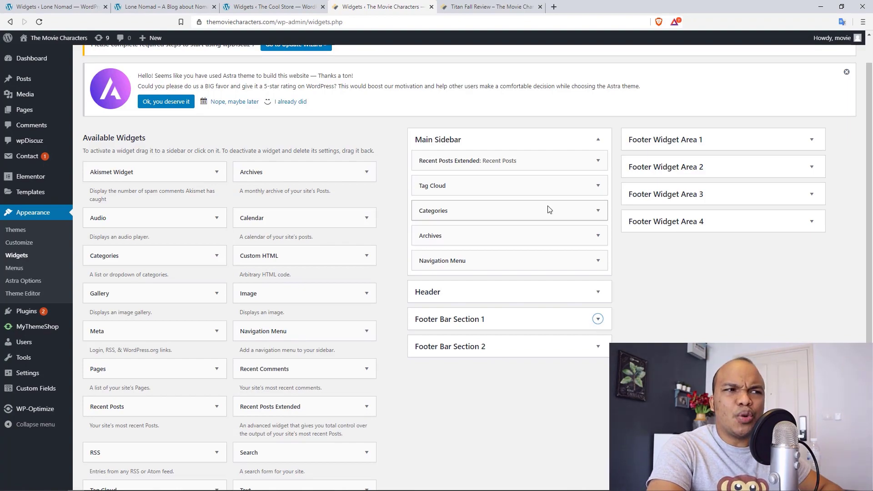
- Check the Titan Fall Review post's live sidebar, then go back to the Movie Characters widgets tab
left_click(488, 5)
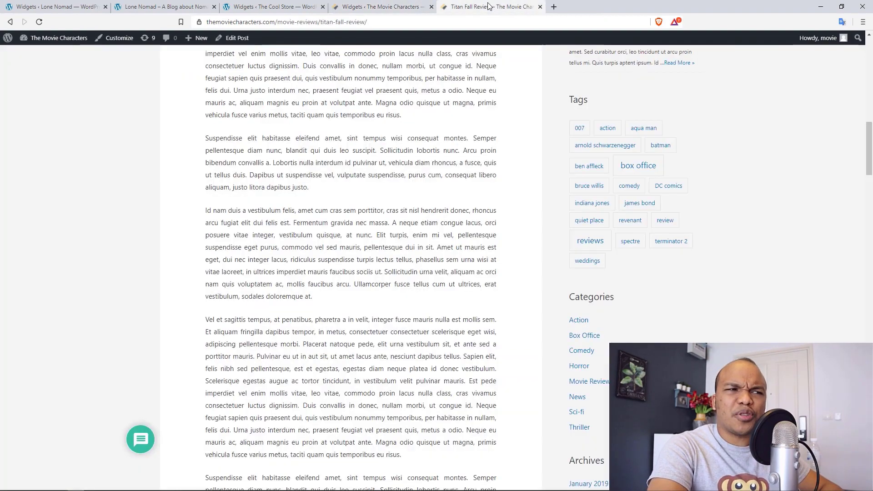
left_click_drag(870, 141, 869, 58)
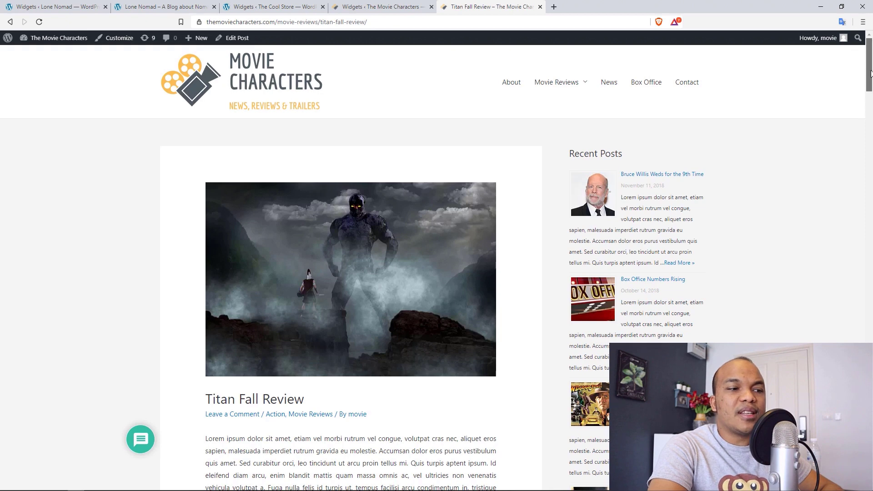
scroll(869, 84, "down", 3)
scroll(870, 88, "up", 3)
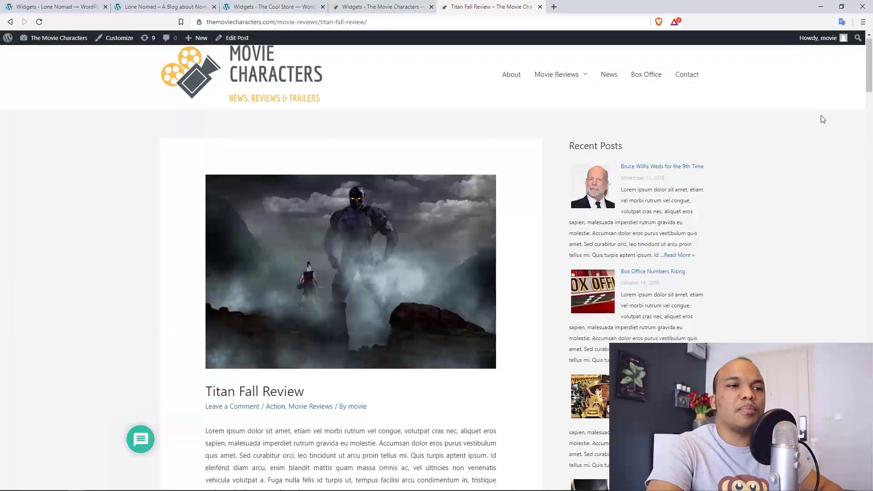
left_click_drag(871, 79, 854, 174)
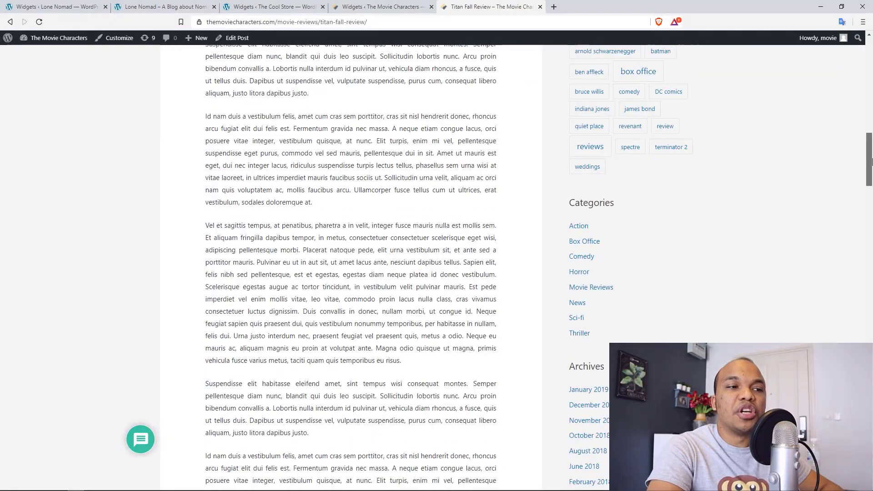
scroll(871, 187, "up", 3)
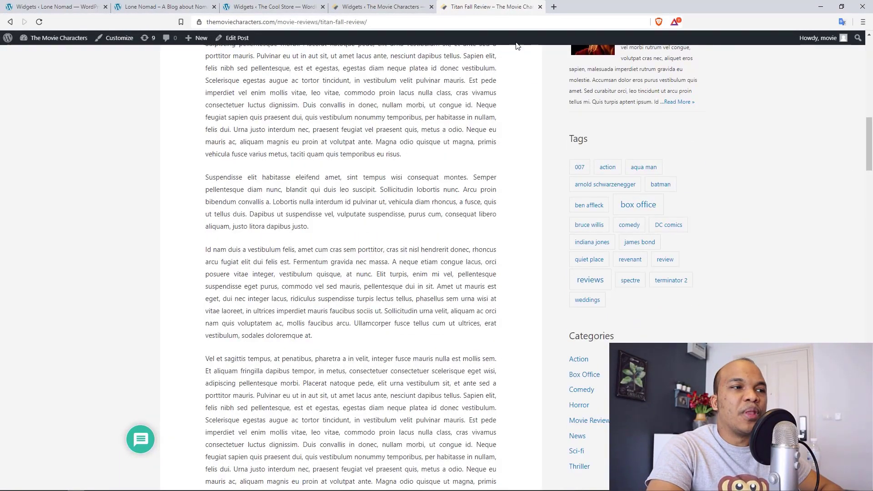
left_click(379, 7)
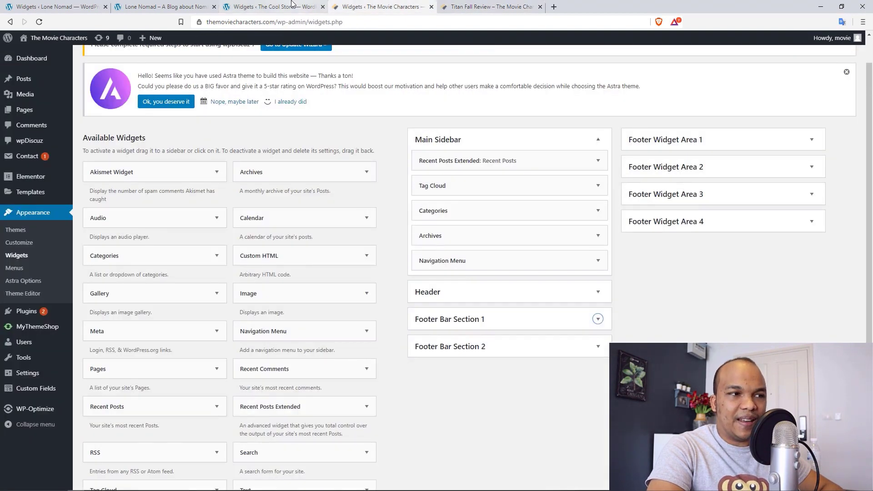
- Flip through the Cool Store, Titan Fall Review and Movie Characters tabs, ending on Lone Nomad's widgets
left_click(273, 6)
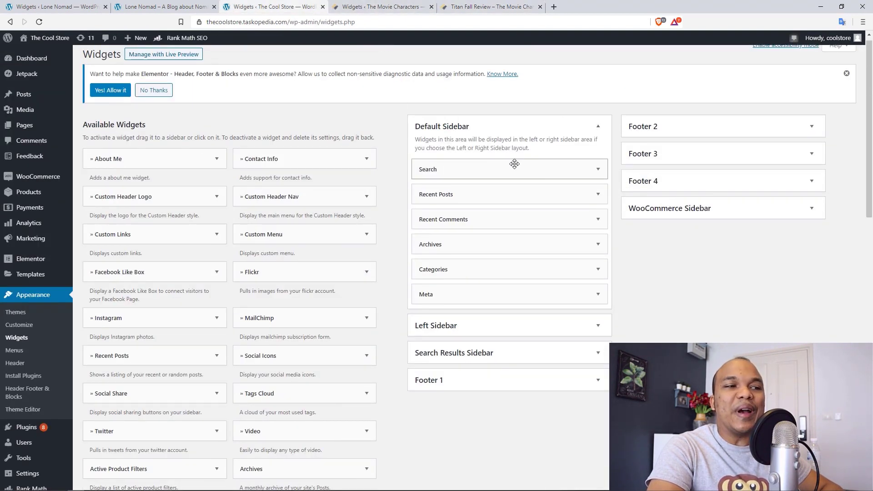
left_click(454, 7)
left_click(349, 2)
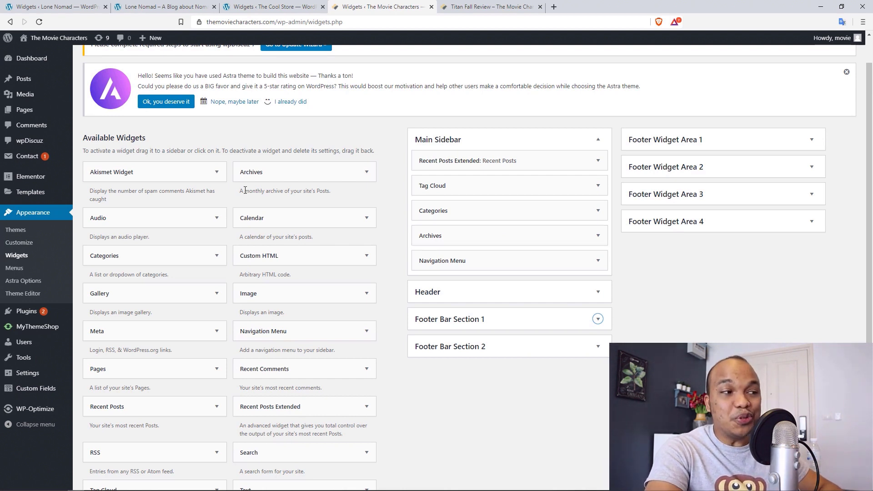
left_click(45, 5)
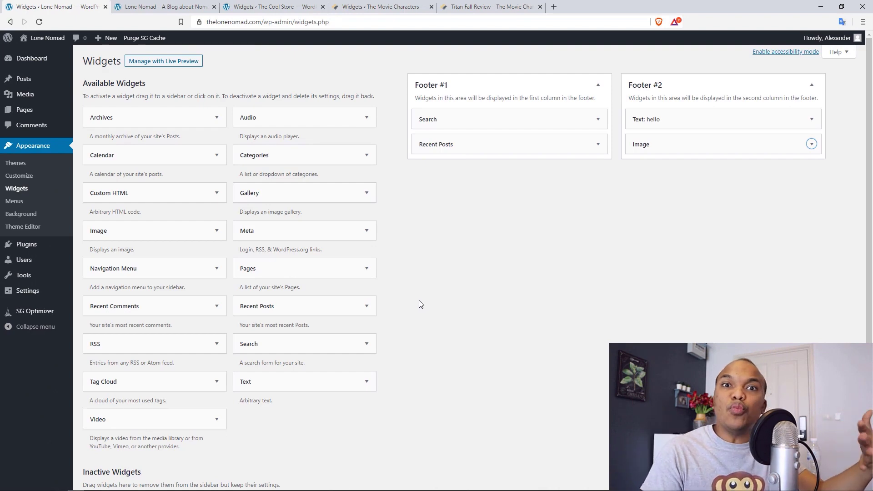
- Switch to the Widgets ‹ The Cool Store browser tab
left_click(265, 5)
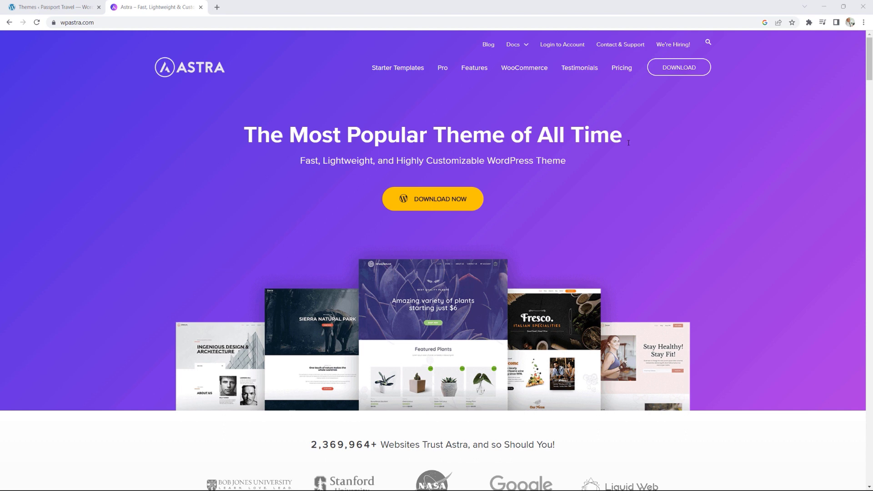
- Browse Astra's features on wpastra.com, then return to Passport Travel's Themes page
scroll(680, 149, "down", 5)
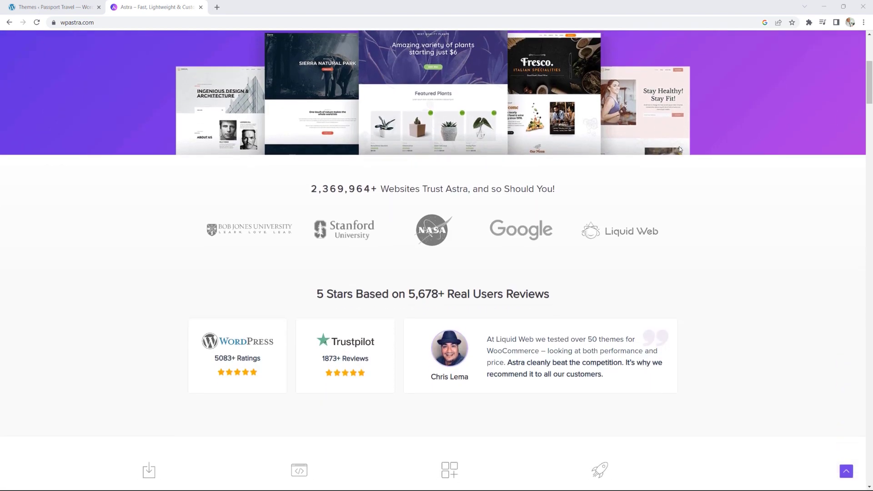
scroll(610, 214, "down", 6)
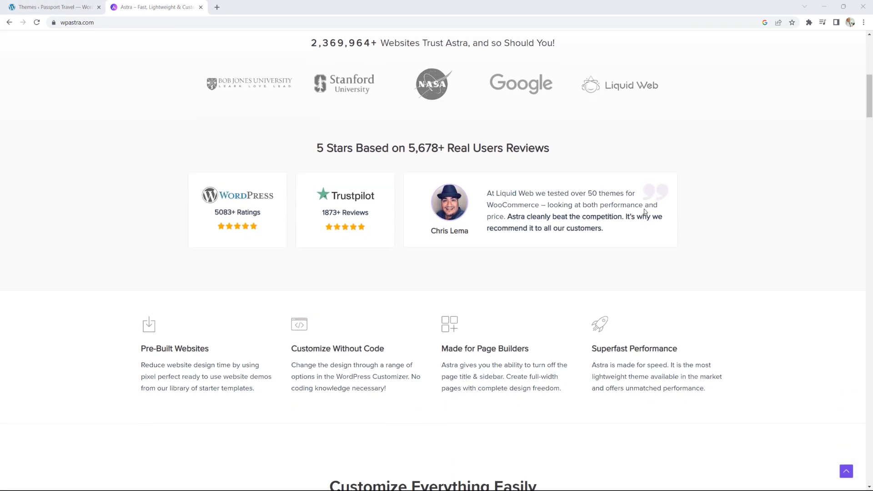
scroll(644, 212, "down", 8)
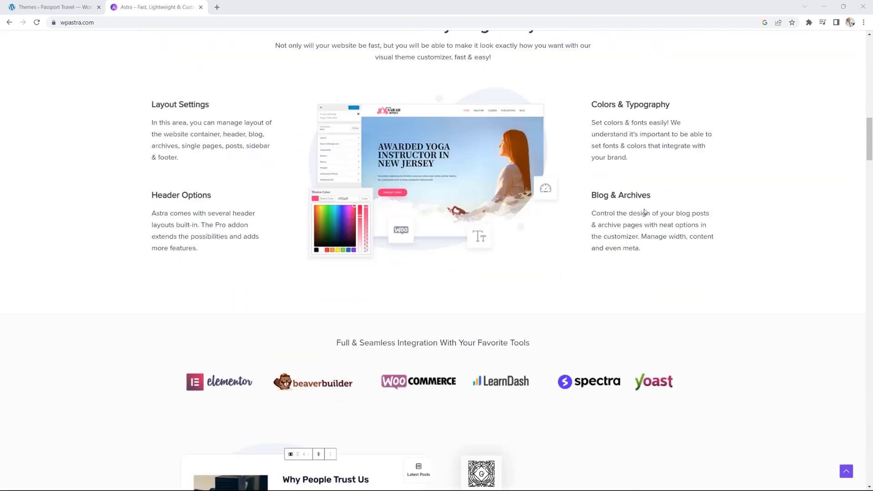
scroll(645, 212, "down", 7)
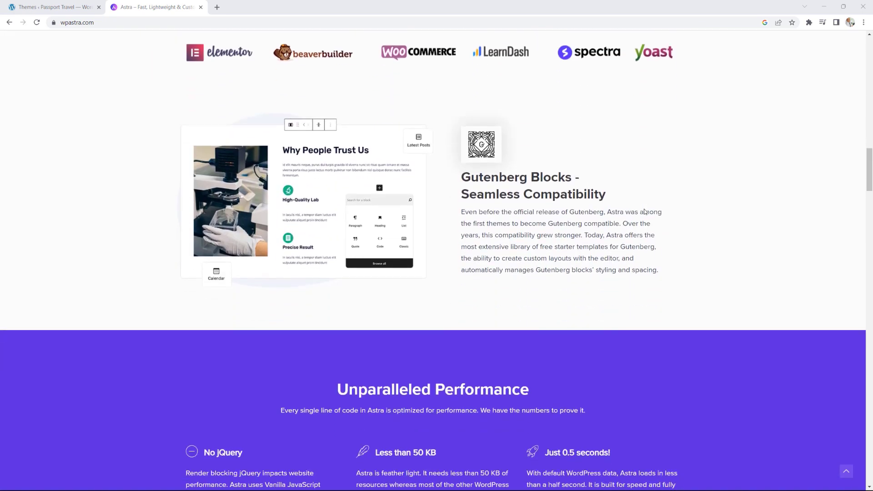
scroll(645, 211, "up", 16)
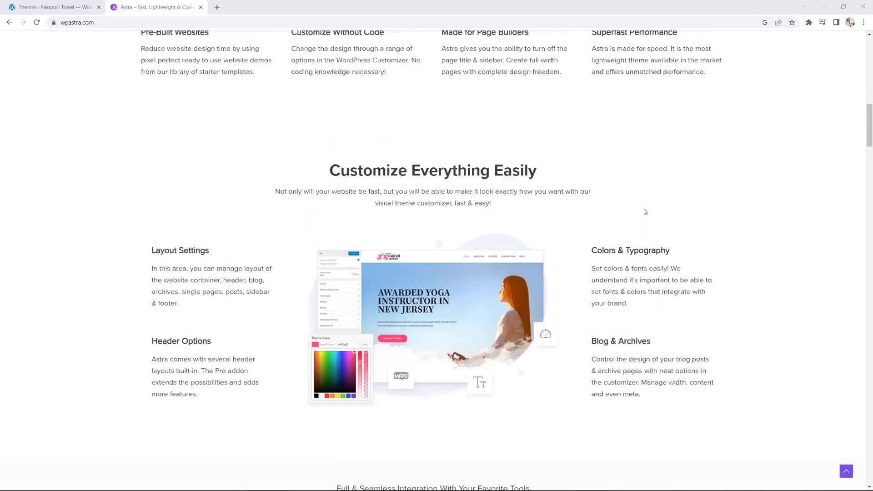
scroll(645, 211, "up", 11)
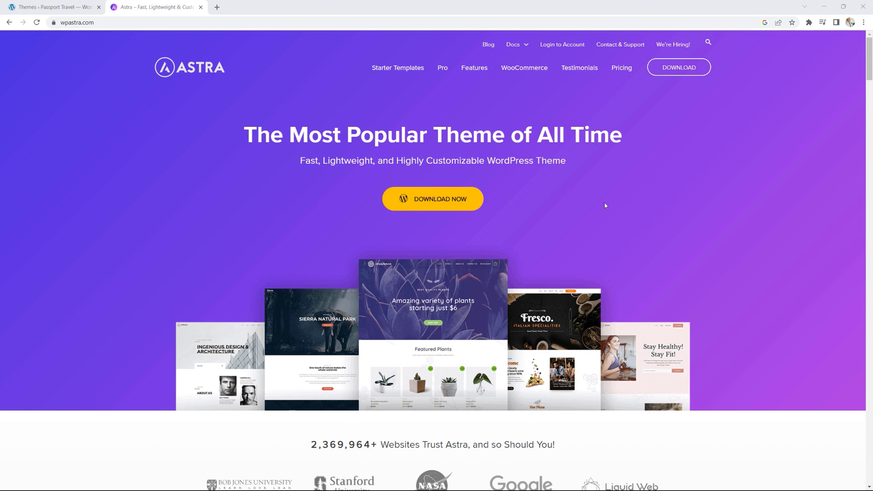
left_click(63, 7)
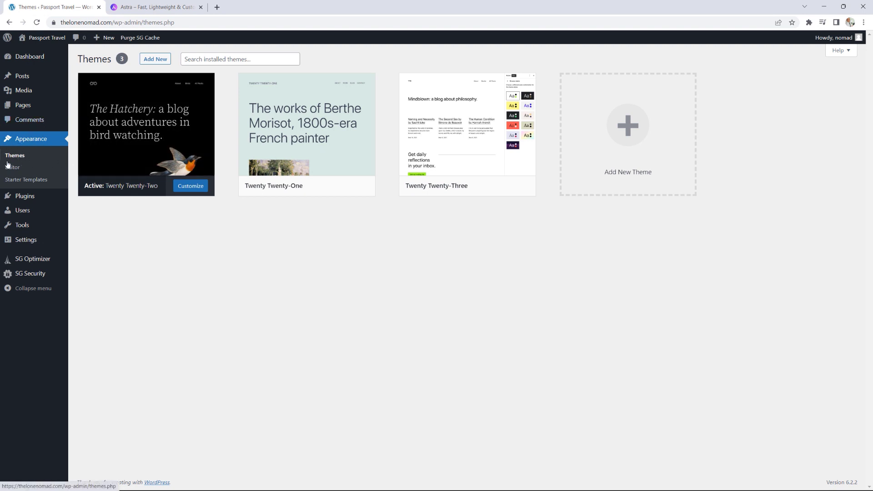
- Search the theme directory for 'astra', install the Astra theme and activate it
left_click(159, 64)
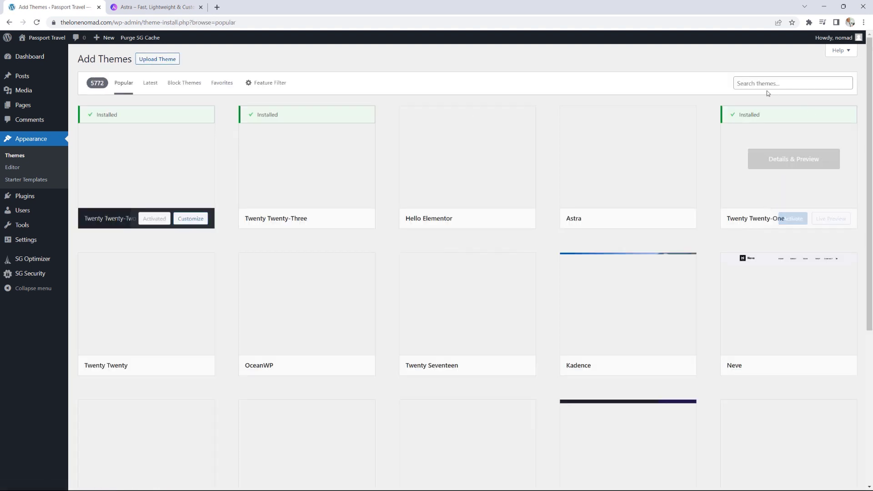
left_click(758, 84)
type("a")
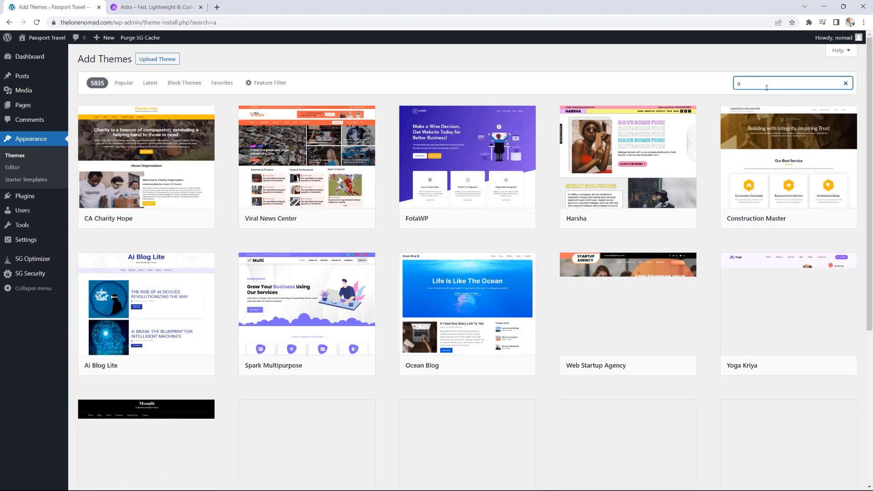
type("stra")
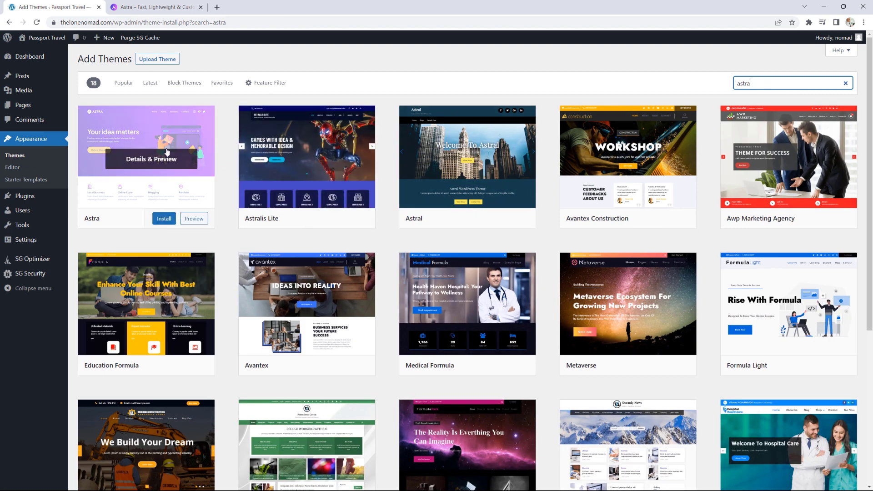
left_click(167, 220)
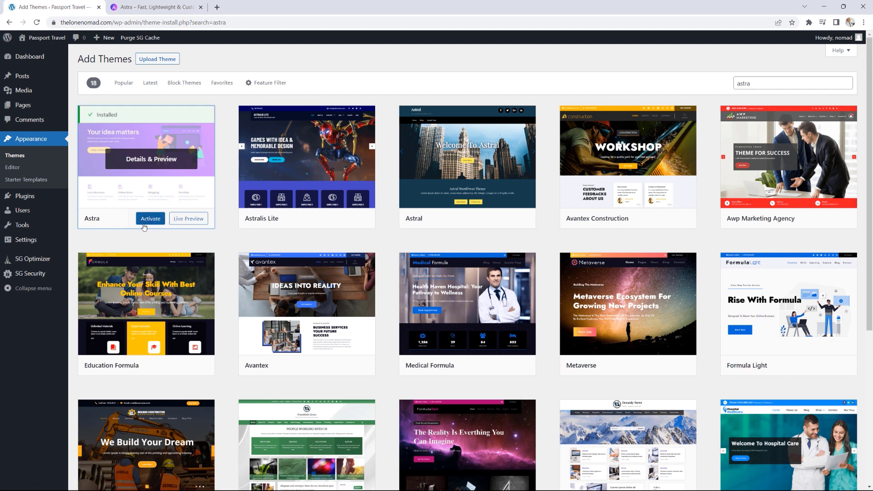
left_click(150, 218)
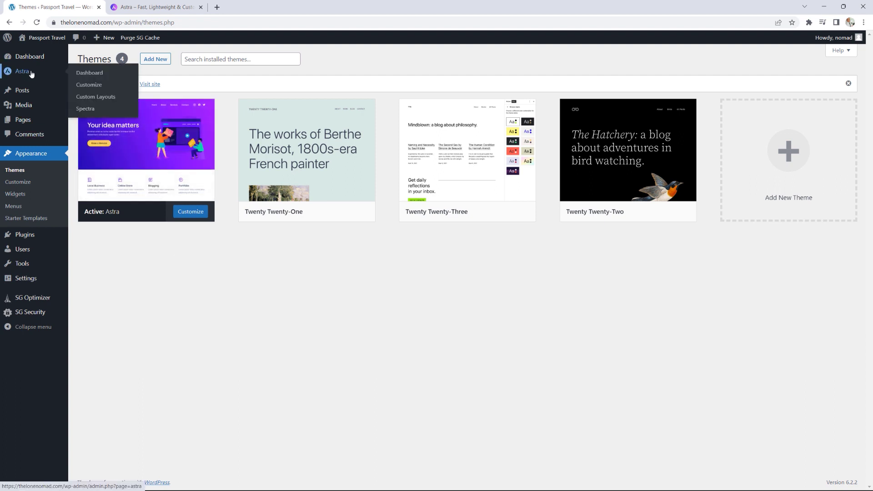
- Open Astra's welcome dashboard and pull the detached Spectra website tab into this window
mouse_move(35, 67)
left_click(90, 77)
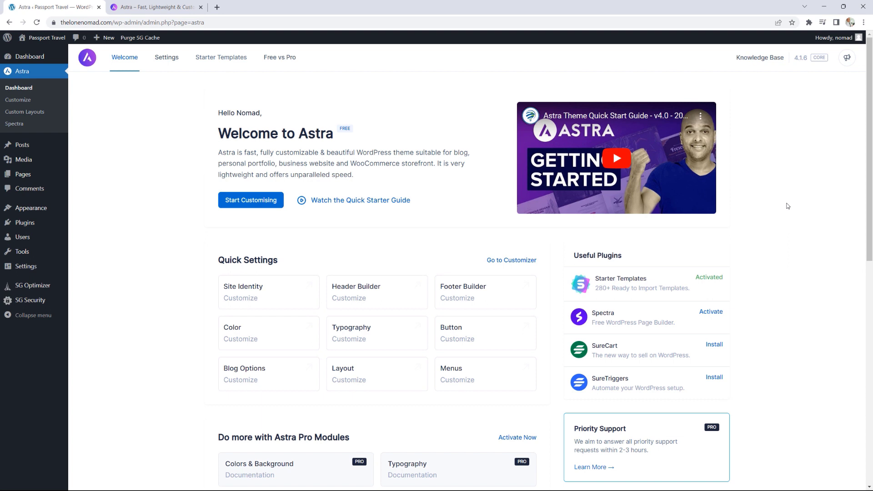
scroll(797, 200, "down", 1)
scroll(797, 200, "up", 1)
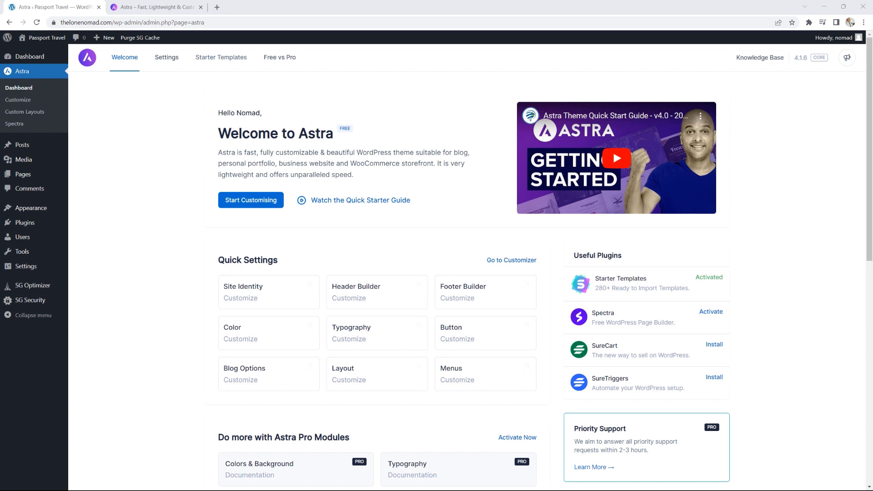
left_click_drag(872, 118, 282, 6)
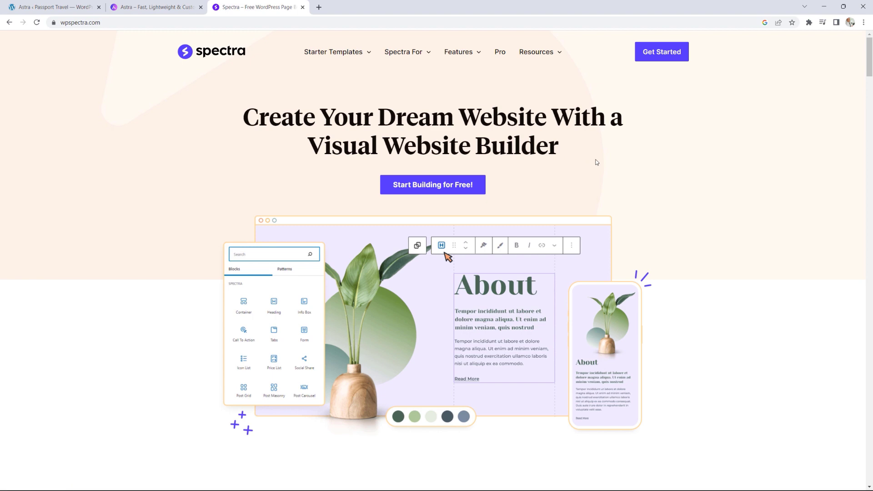
- Skim the Spectra builder page, then activate Spectra from Astra's Useful Plugins list
scroll(597, 162, "down", 1)
scroll(596, 163, "down", 5)
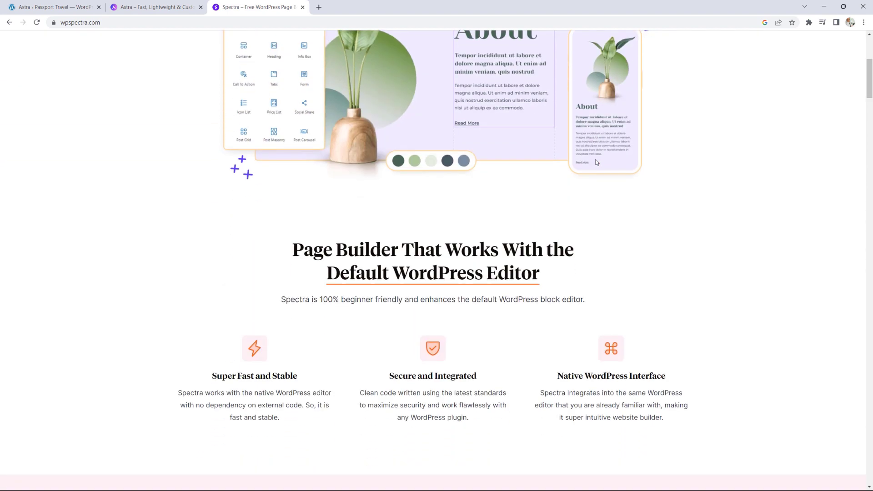
scroll(597, 162, "up", 6)
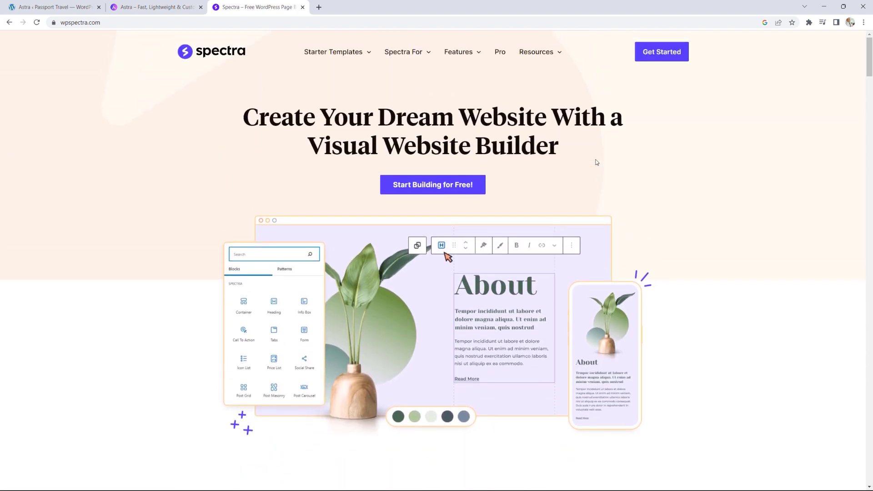
left_click(152, 7)
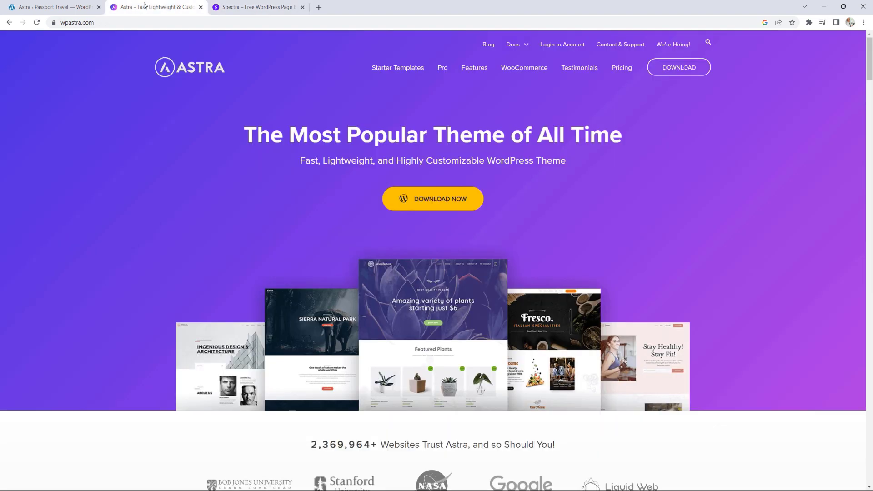
left_click(40, 8)
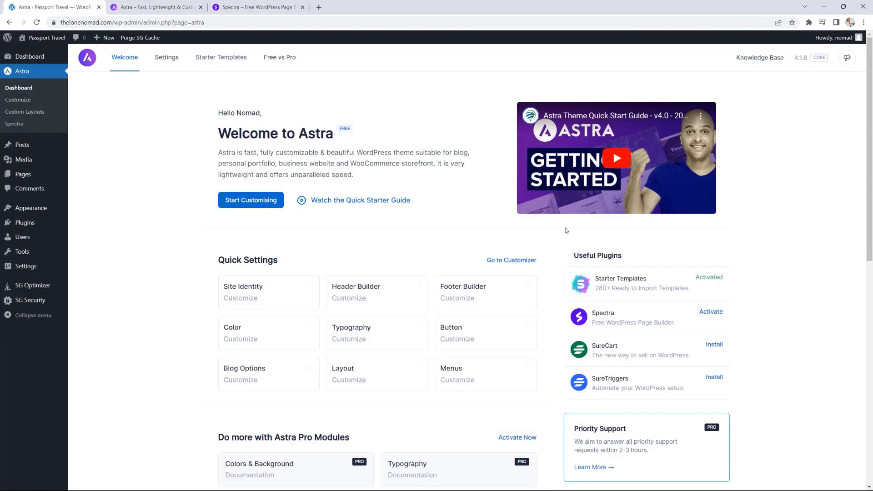
left_click(715, 316)
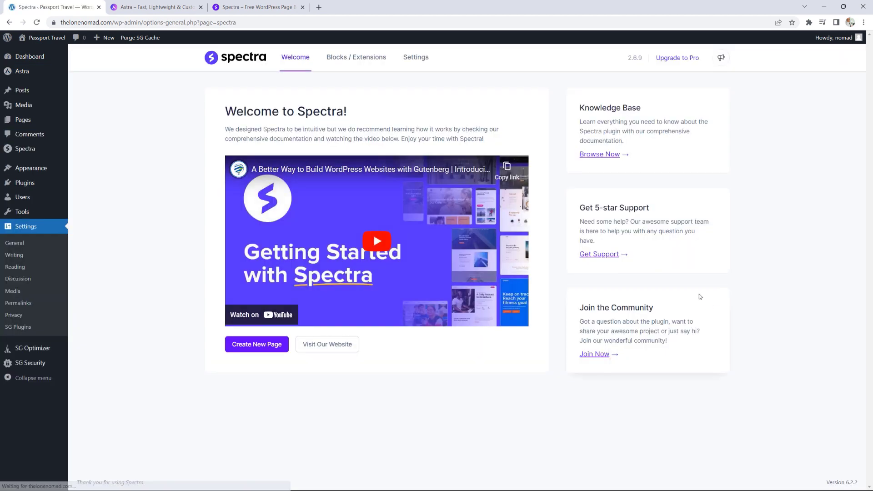
- Search the Add Plugins directory for 'spectra'
mouse_move(39, 185)
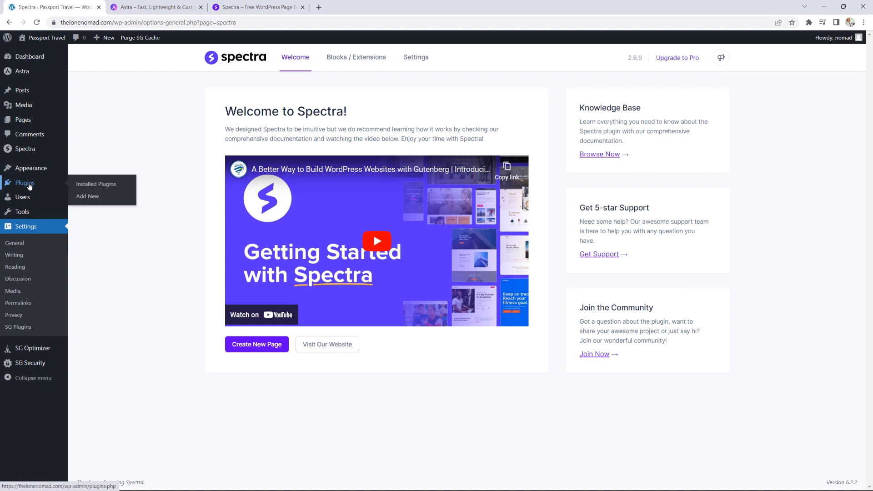
left_click(93, 202)
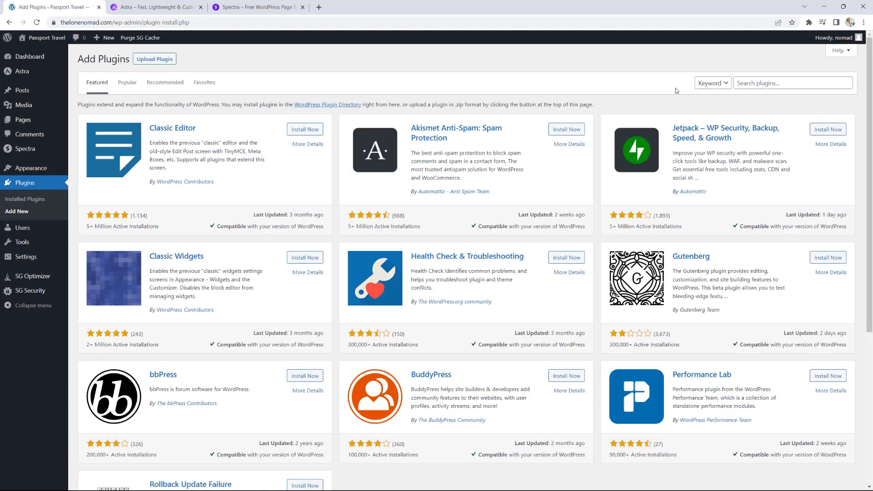
left_click(751, 83)
type("s")
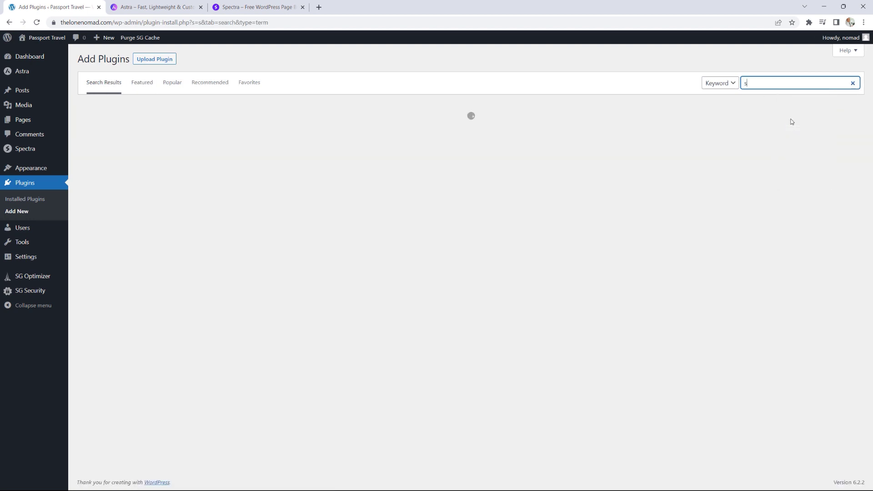
type("pectra")
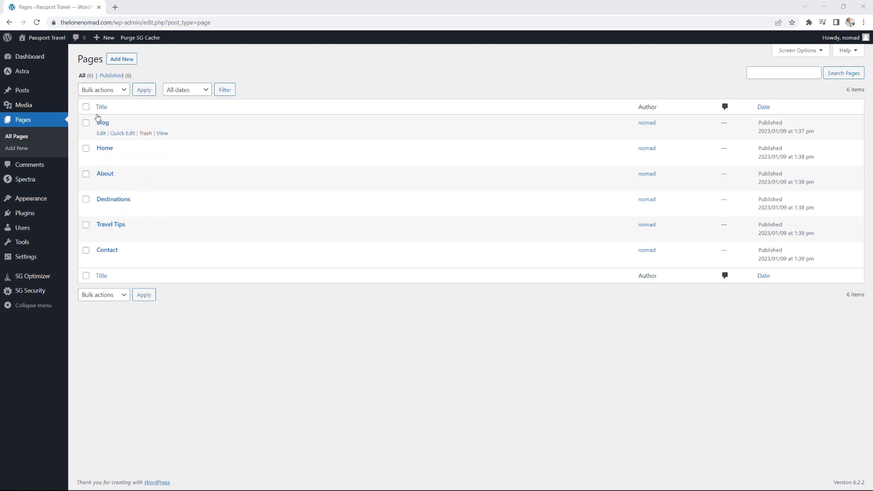
mouse_move(45, 202)
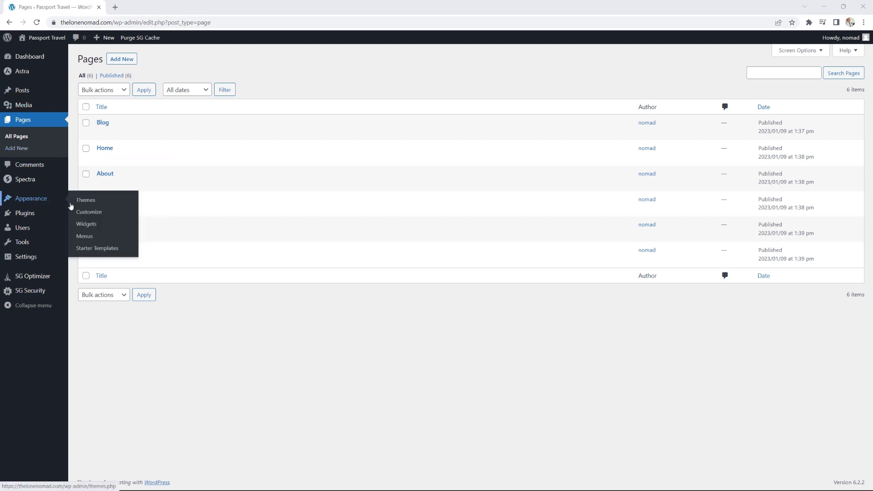
- In the menu editor, create 'Main Menu' with the Primary Menu display location ticked
left_click(91, 237)
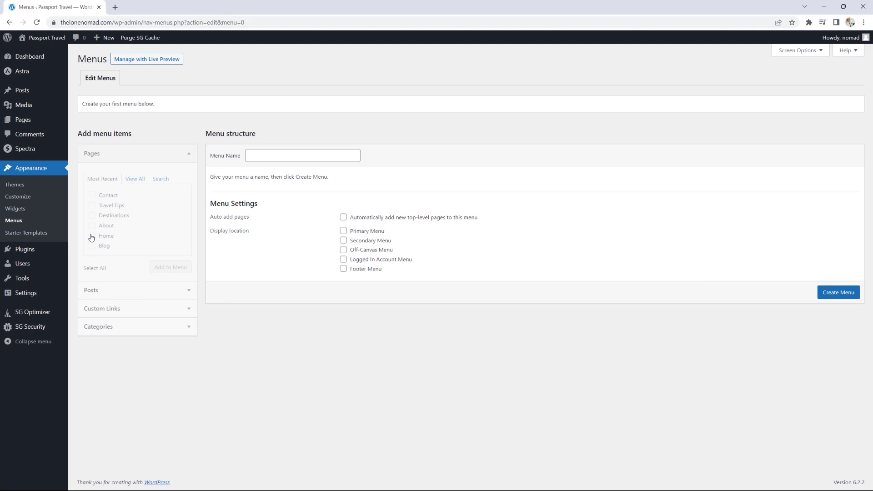
left_click(262, 156)
type("Main Menu")
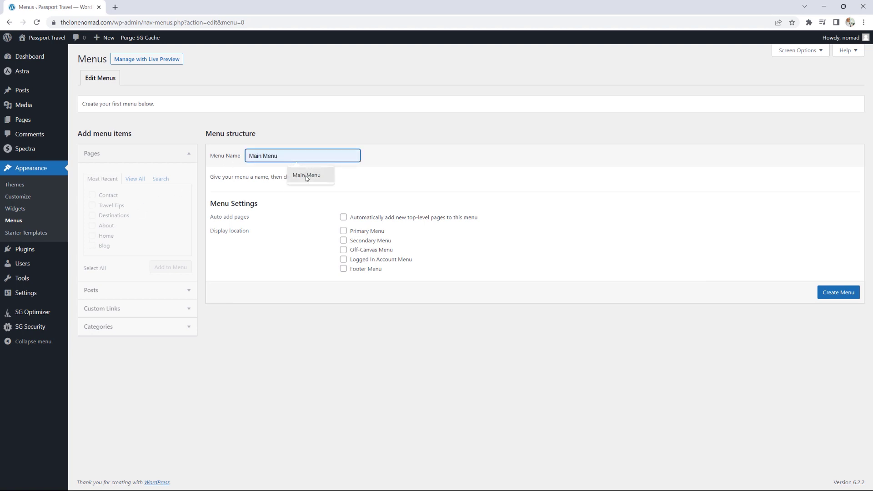
left_click(306, 175)
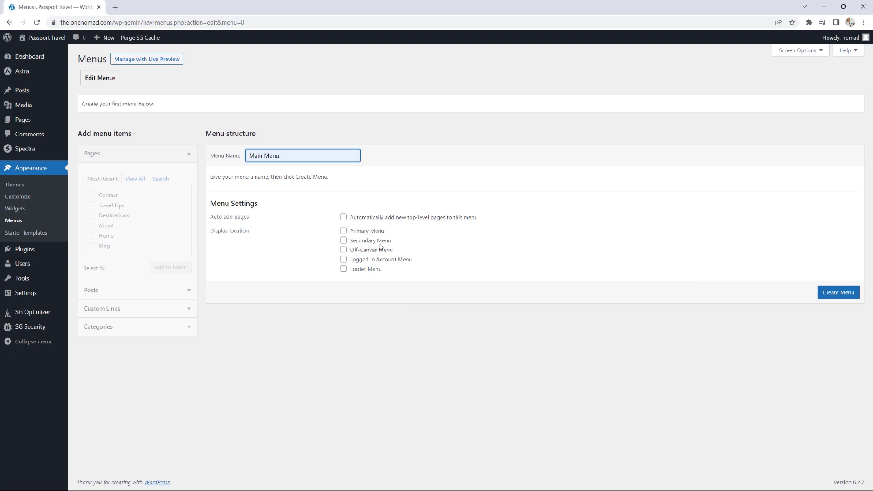
left_click(343, 231)
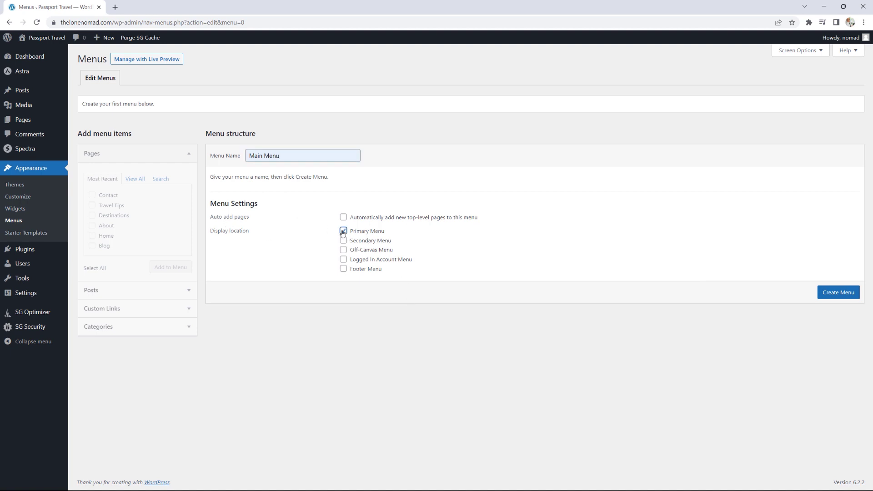
left_click(834, 297)
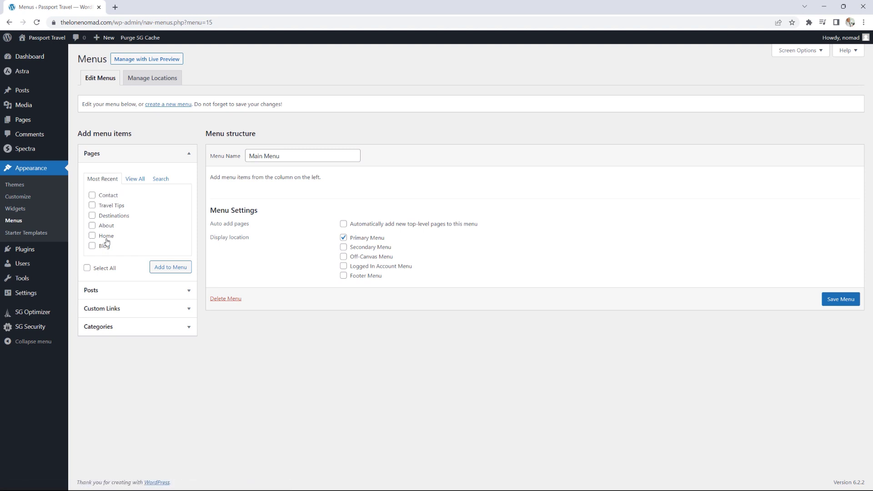
- Add all six pages to Main Menu, then remove Home, keeping Contact, Travel Tips, Destinations, About, Blog
left_click(136, 179)
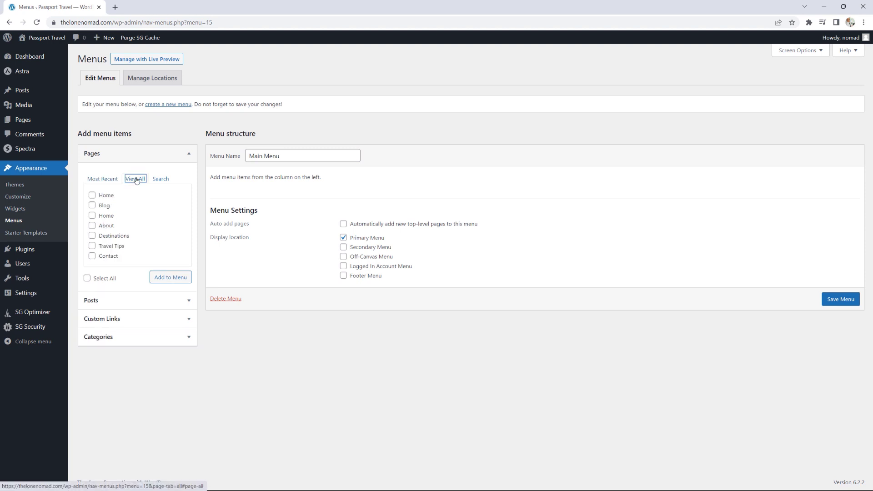
left_click(108, 179)
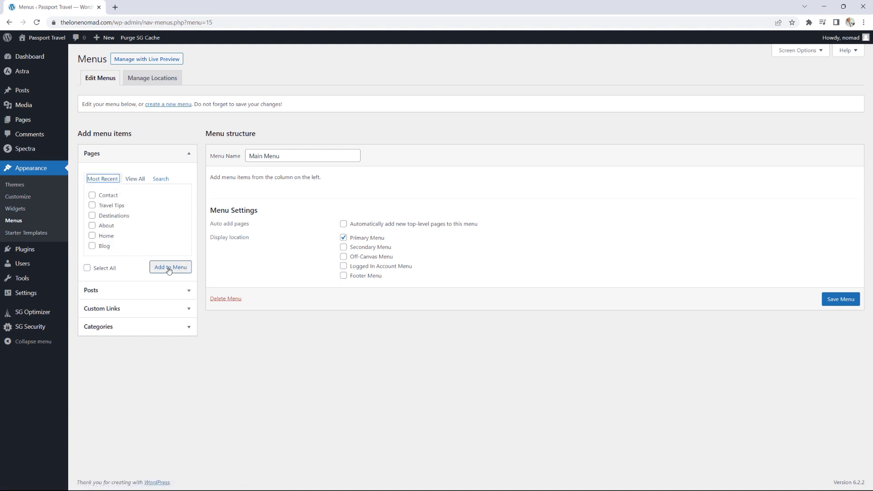
left_click(97, 269)
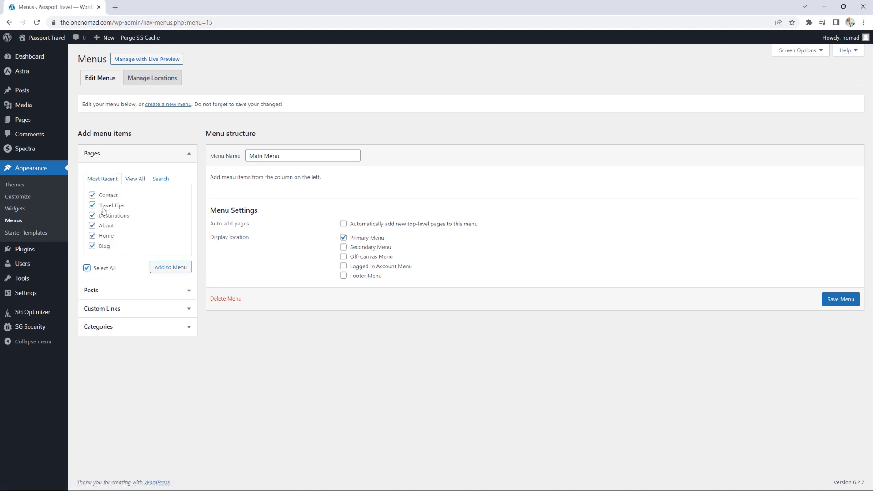
left_click(170, 268)
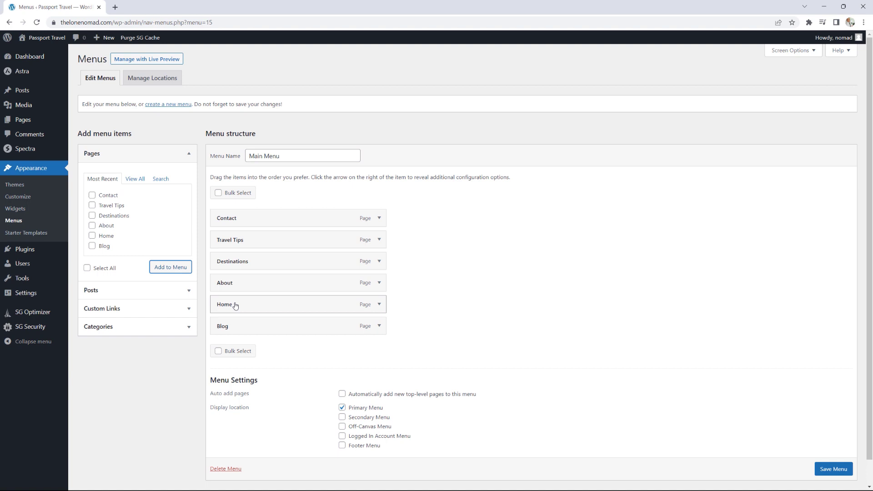
left_click(380, 305)
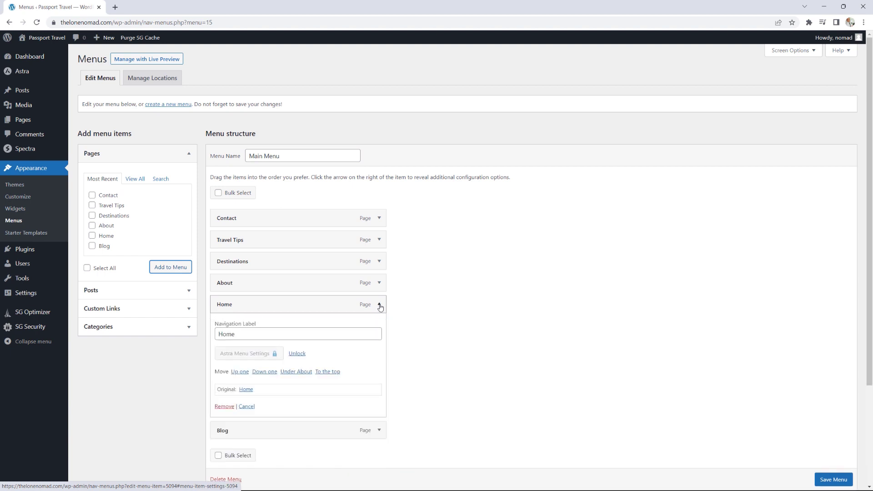
left_click(225, 406)
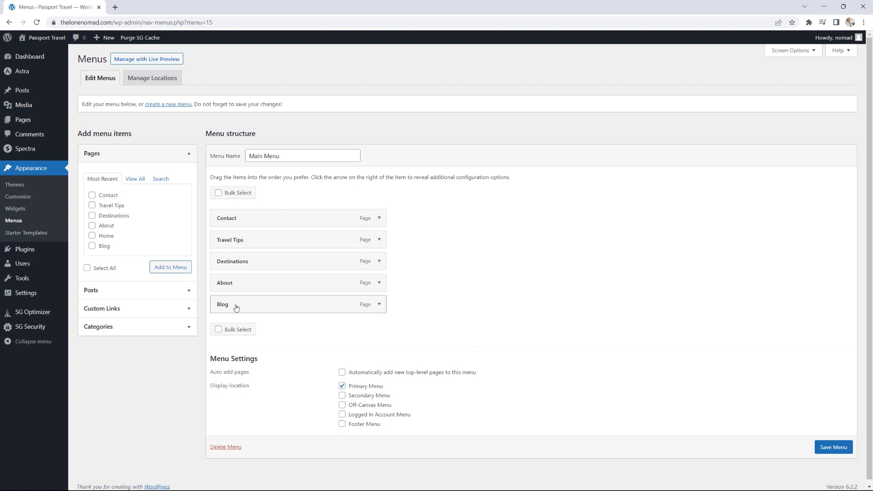
- Arrange the Main Menu as Blog, Destinations, Travel Tips, About, Contact, all top-level, and save it
left_click_drag(236, 308, 233, 216)
left_click_drag(235, 284, 229, 309)
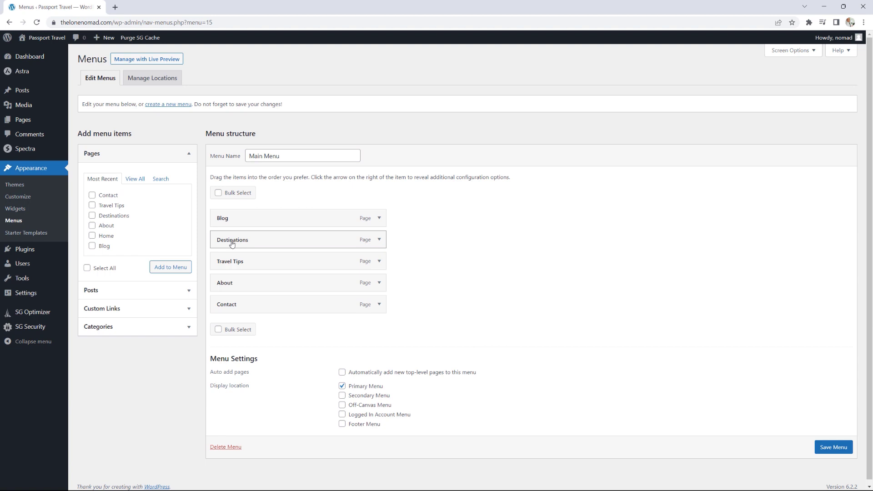
left_click_drag(234, 244, 234, 244)
left_click_drag(242, 243, 250, 243)
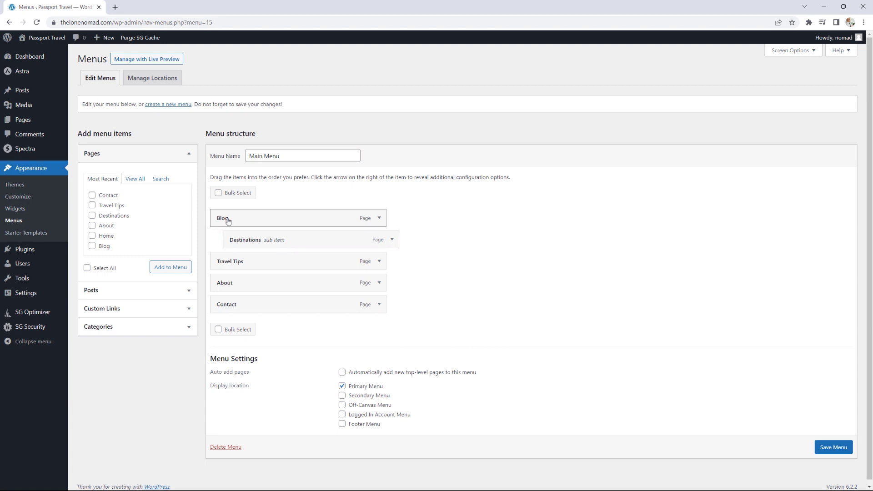
left_click_drag(241, 286, 330, 287)
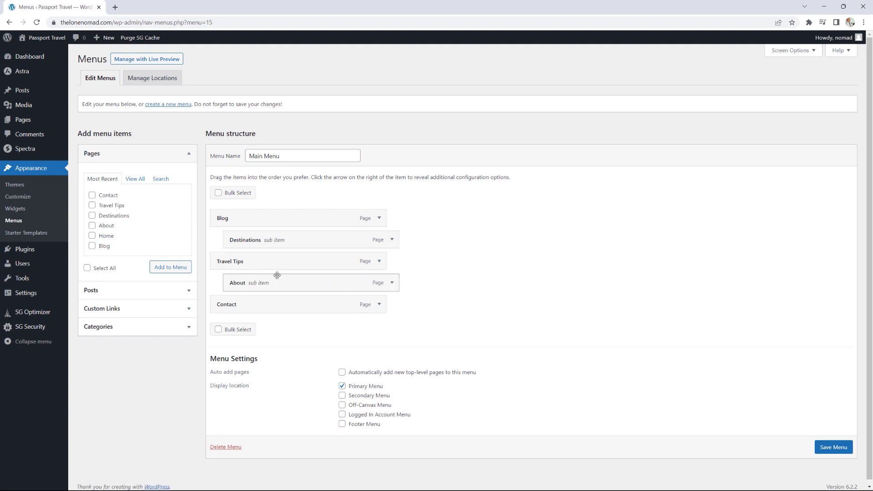
mouse_move(288, 285)
left_mouse_down()
mouse_move(265, 284)
mouse_move(277, 281)
left_mouse_up()
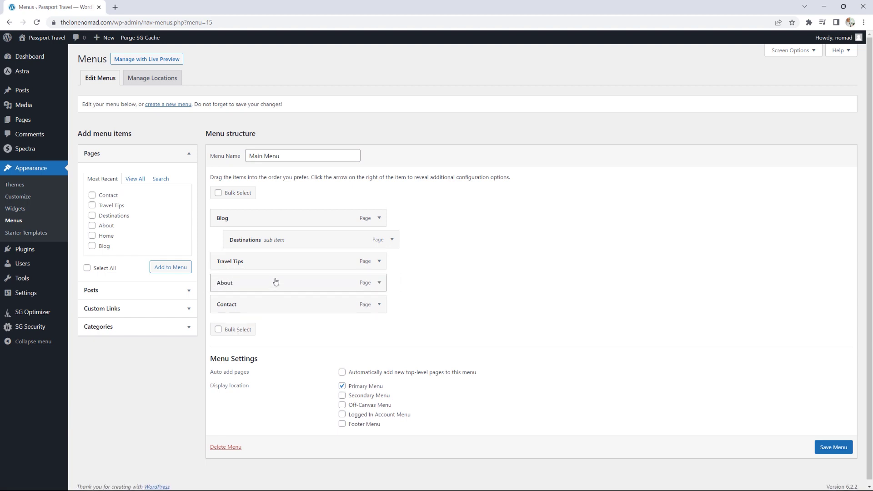
left_click_drag(286, 241, 265, 242)
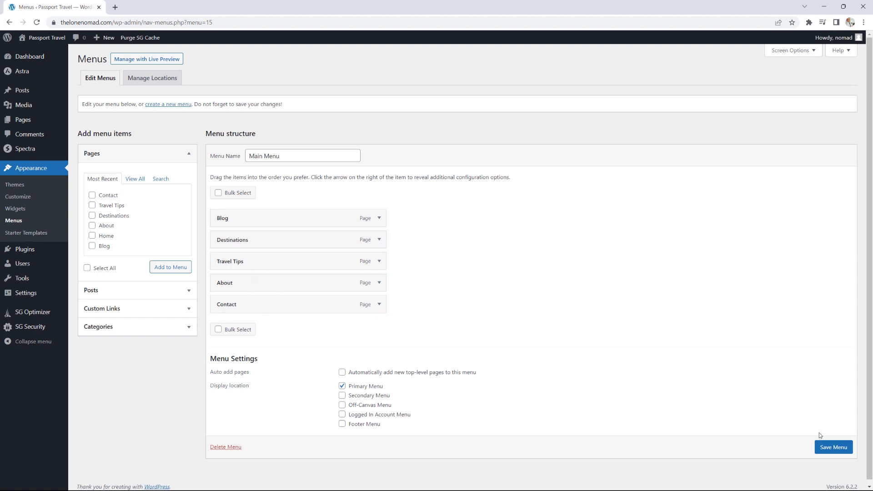
left_click(829, 450)
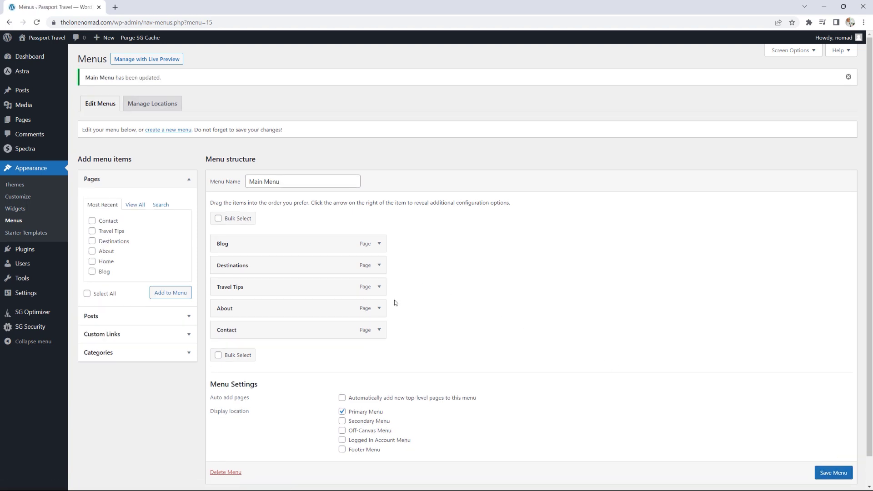
- Create a new menu named 'Footer Menu' and assign it to the Footer Menu location
left_click(163, 131)
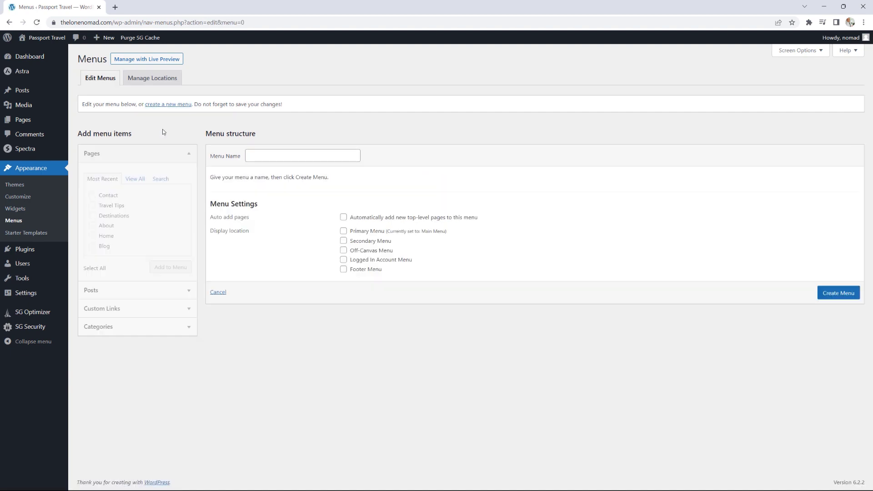
left_click(265, 158)
type("Footer Menu")
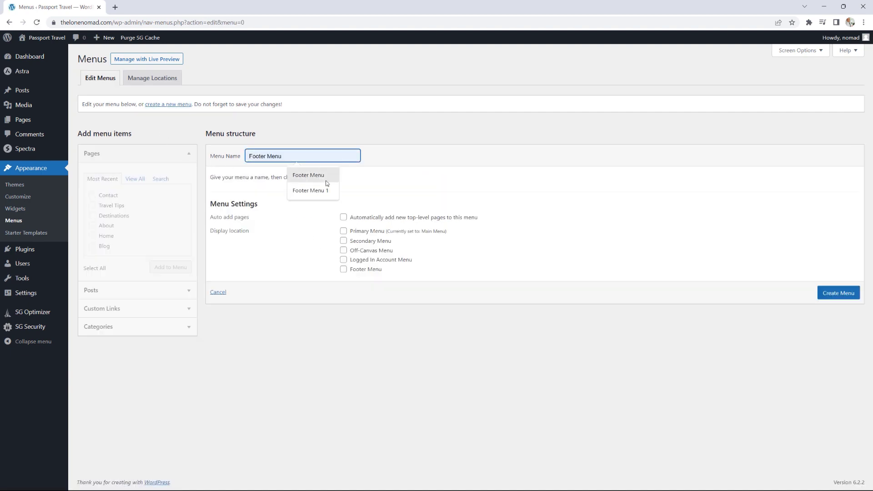
left_click(322, 177)
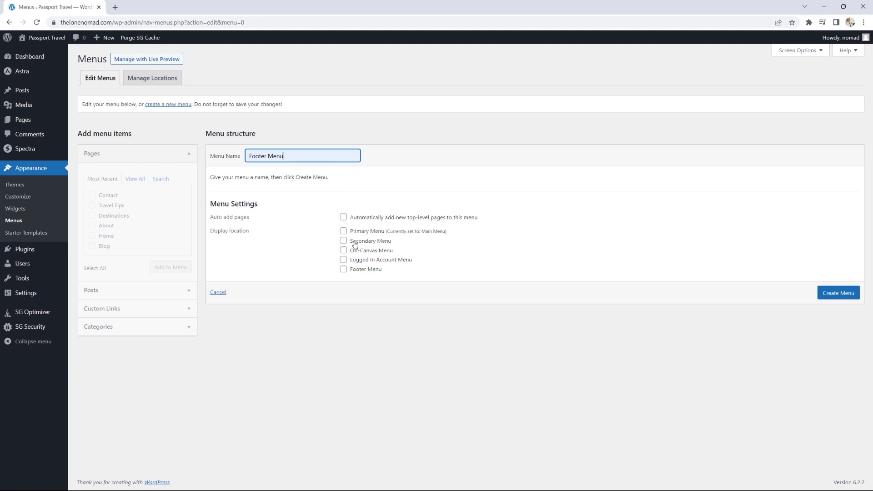
left_click(344, 270)
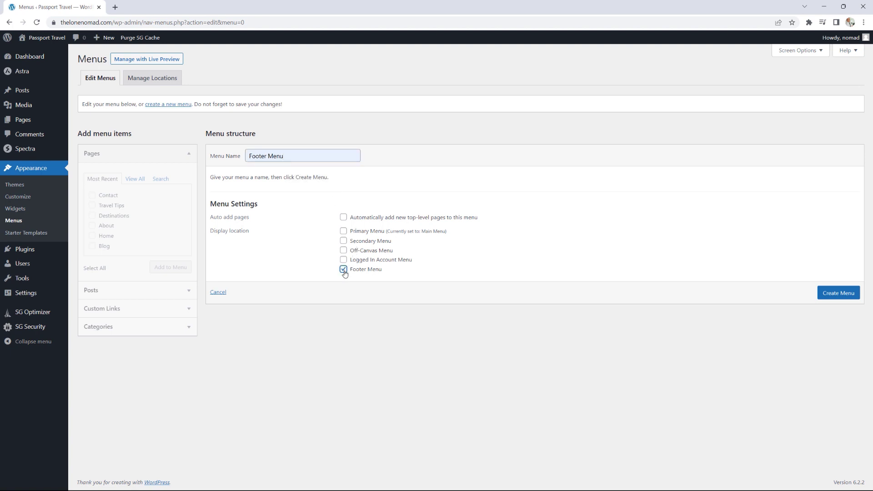
left_click(838, 293)
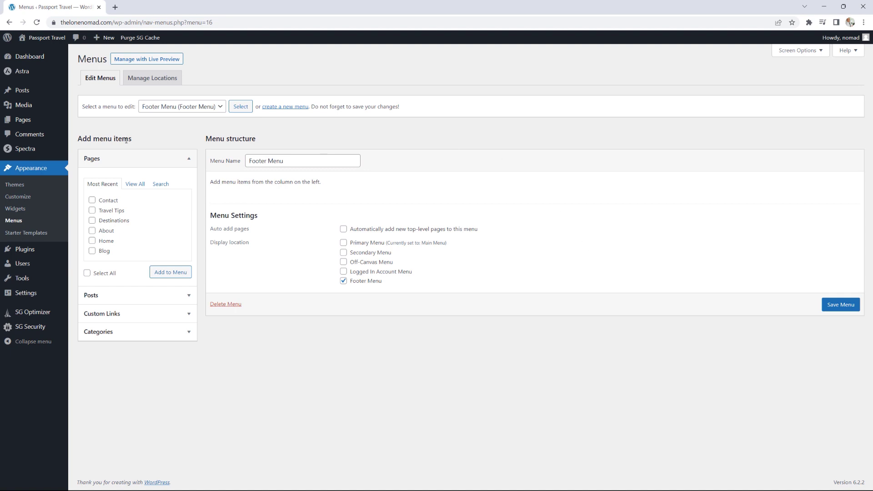
- Add a 'Virtual Events' custom link with URL # to the Footer Menu
left_click(163, 161)
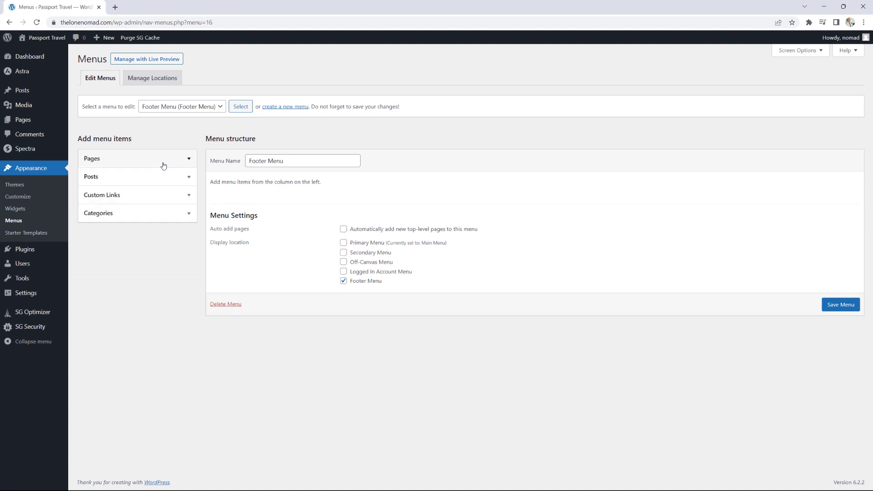
left_click(178, 178)
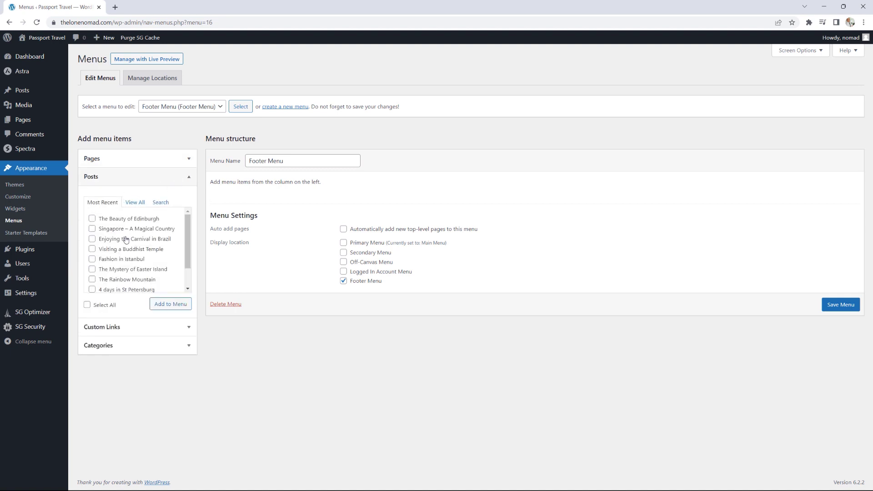
left_click(161, 181)
left_click(160, 198)
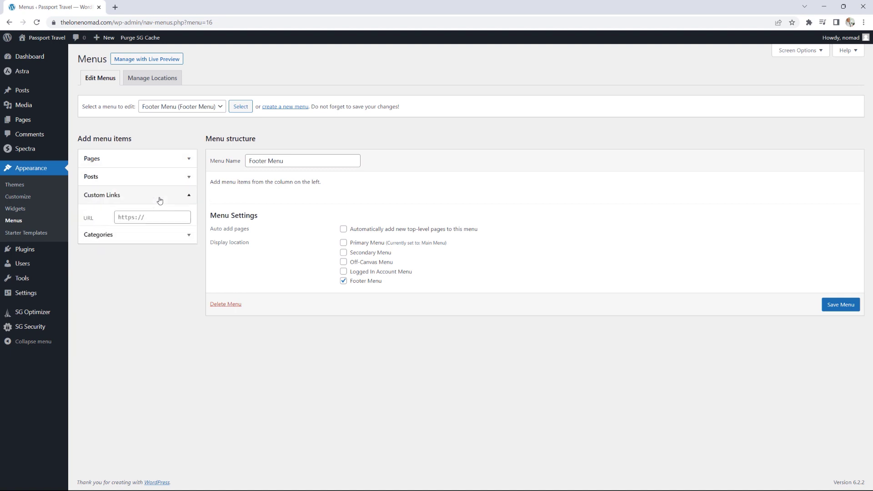
left_click(142, 224)
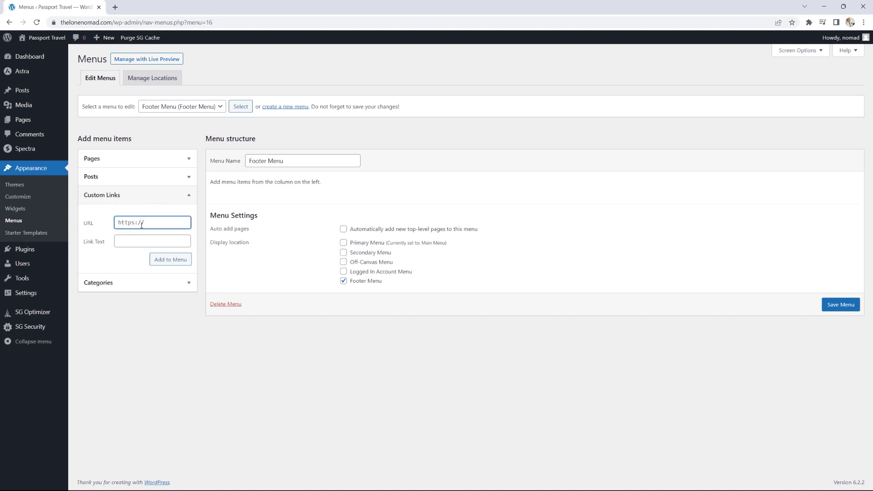
type("#")
left_click(133, 241)
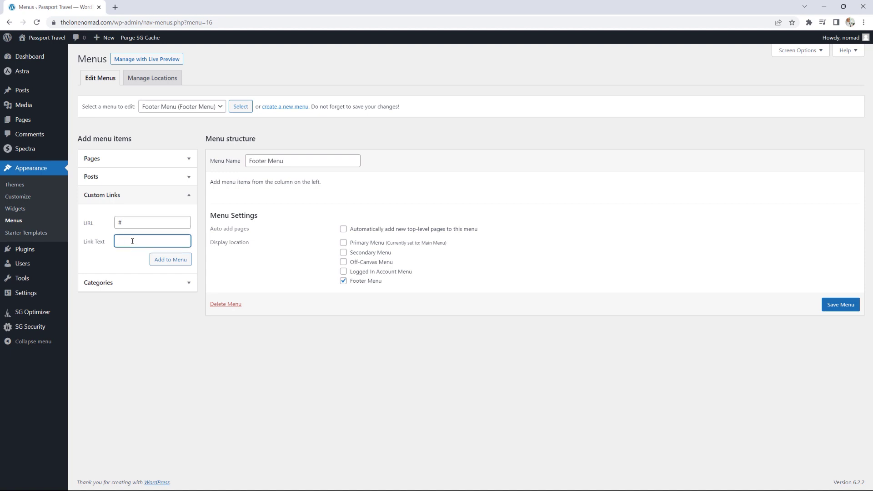
type("Virutal Events")
left_click(133, 241)
key("BackSpace")
key("BackSpace")
key("BackSpace")
type("tua")
left_click(165, 261)
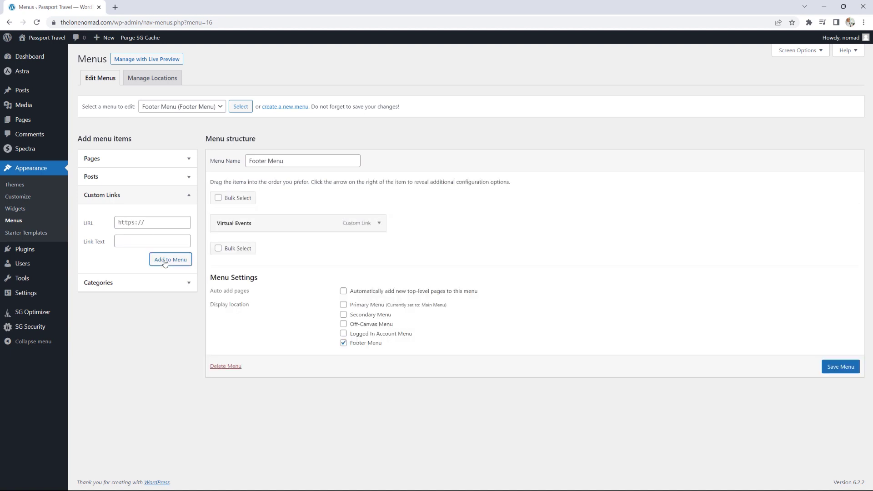
- Add a 'Travel Club' custom link with URL # to the Footer Menu
left_click(151, 223)
type("#")
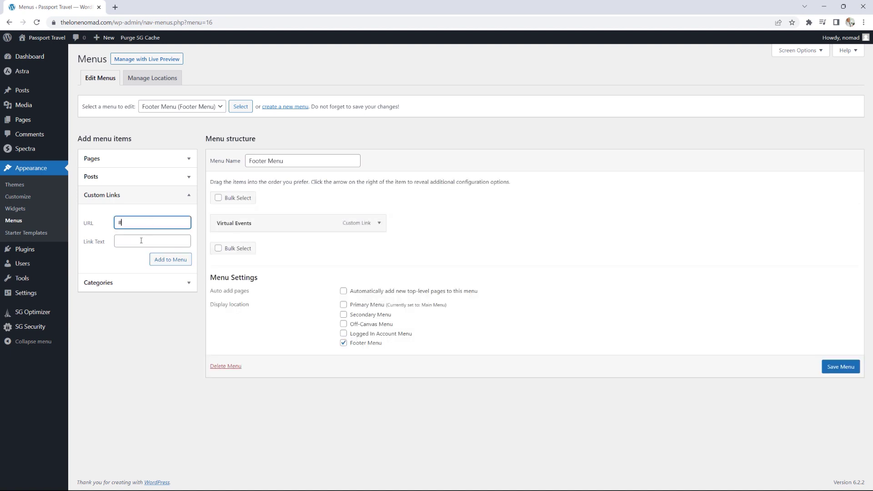
left_click(142, 241)
type("Travek")
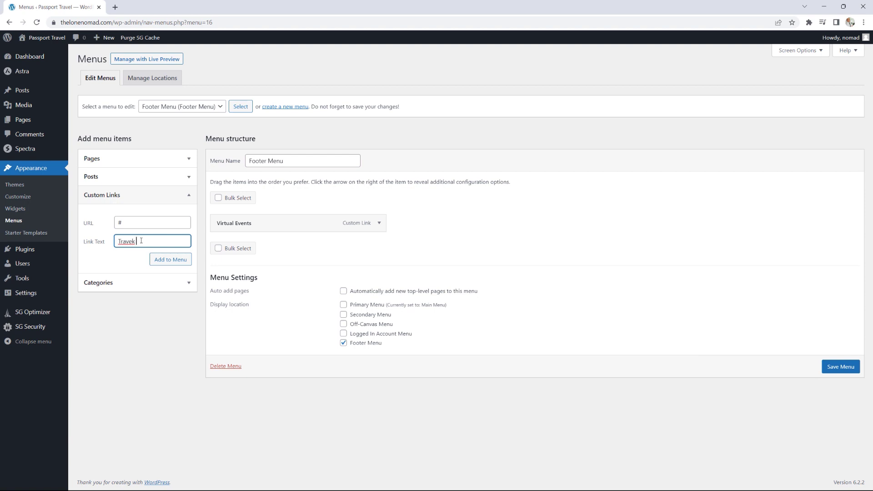
key("BackSpace")
type("l Cluv")
key("BackSpace")
type("b")
left_click(170, 259)
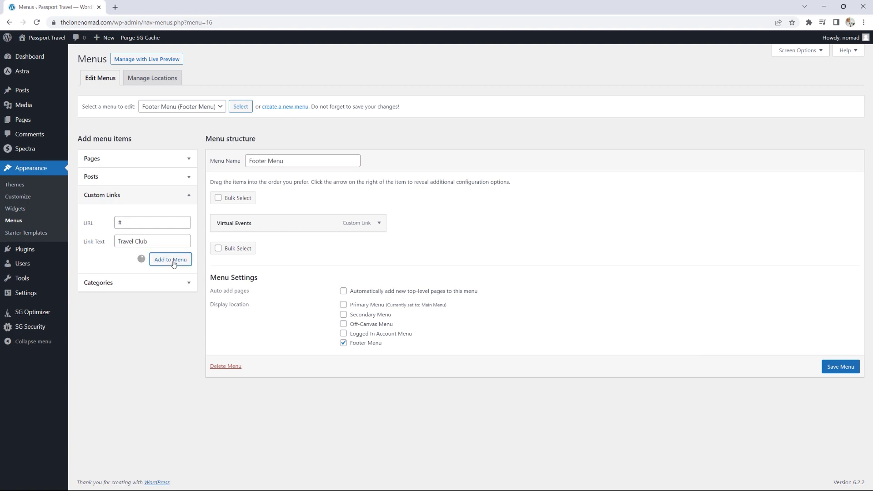
- Add 'Group Tours' and 'Network' custom links, both with URL #, to the Footer Menu
left_click(134, 223)
type("#")
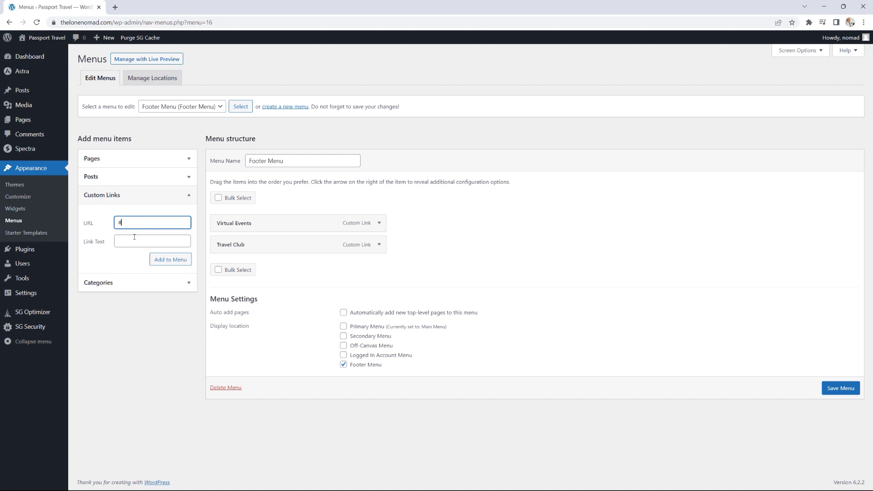
left_click(134, 240)
type("Group")
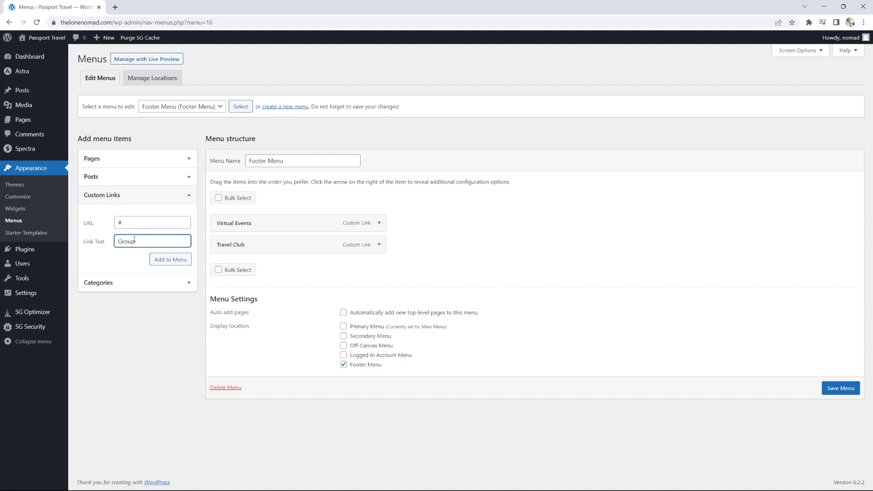
type(" Tours")
left_click(177, 258)
left_click(151, 224)
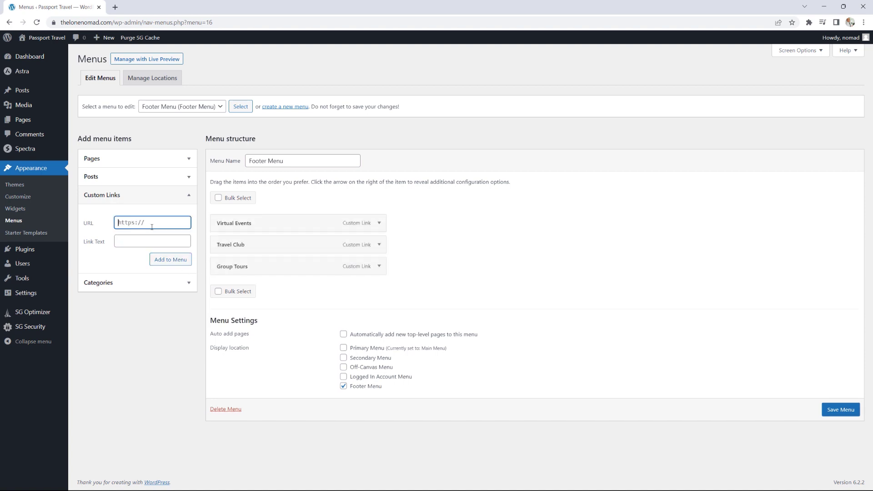
type("#")
left_click(141, 235)
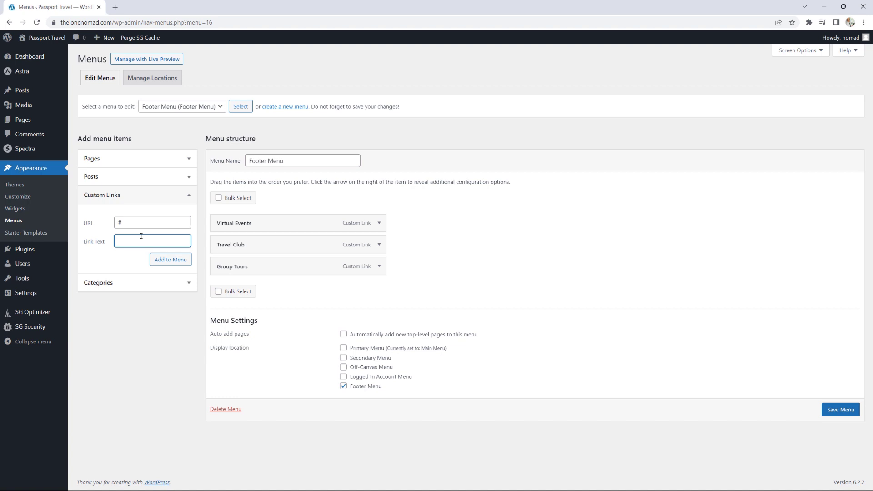
type("Network")
left_click(170, 259)
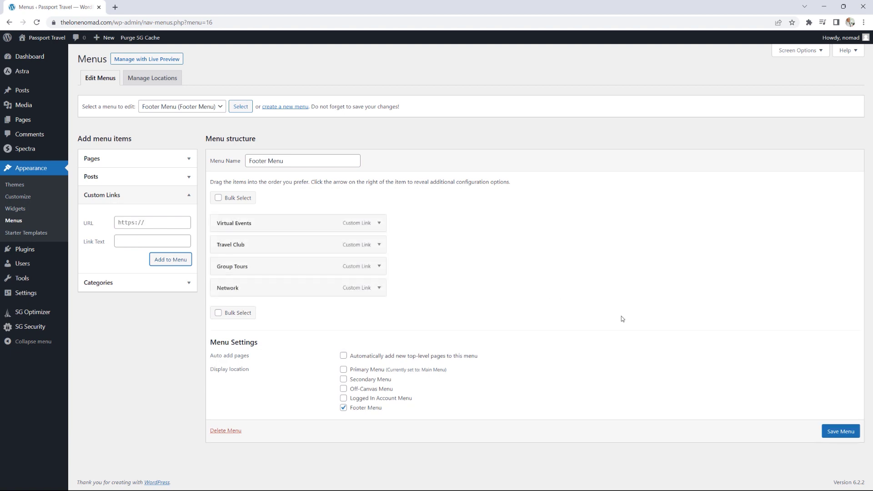
- Save the Footer Menu, then load the Main Menu for editing and glance at its Categories options
left_click(830, 435)
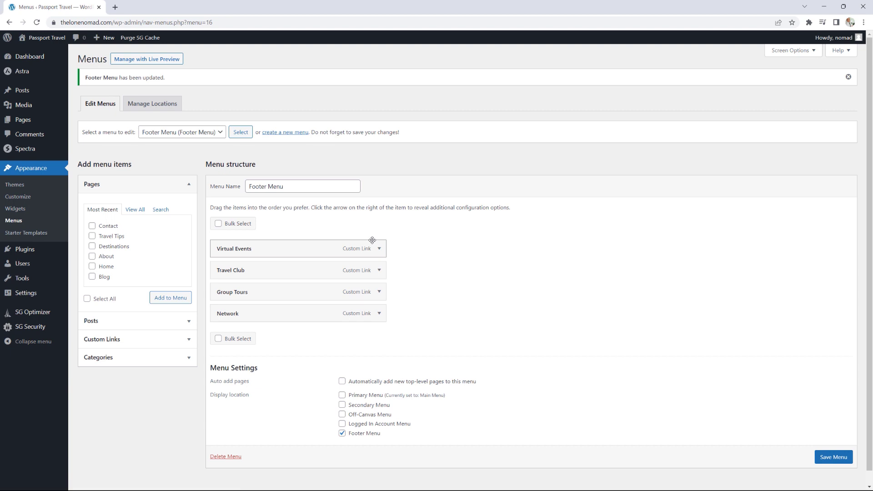
left_click(219, 133)
left_click(204, 151)
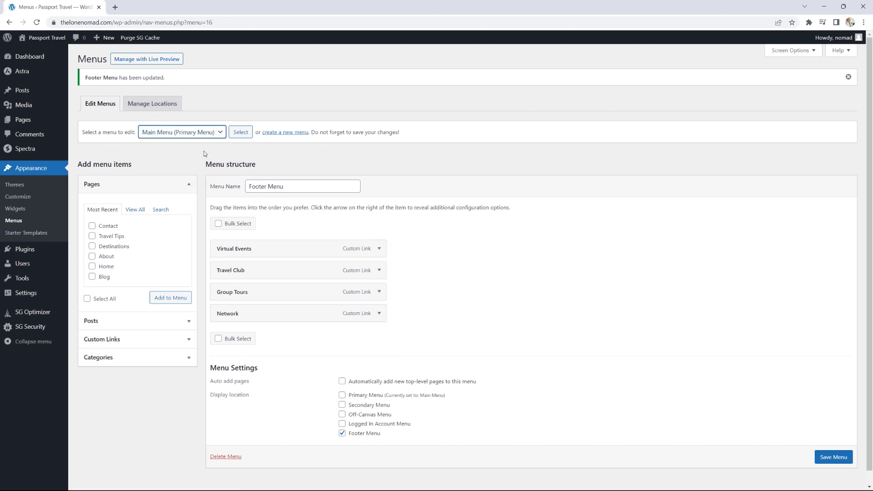
left_click(239, 134)
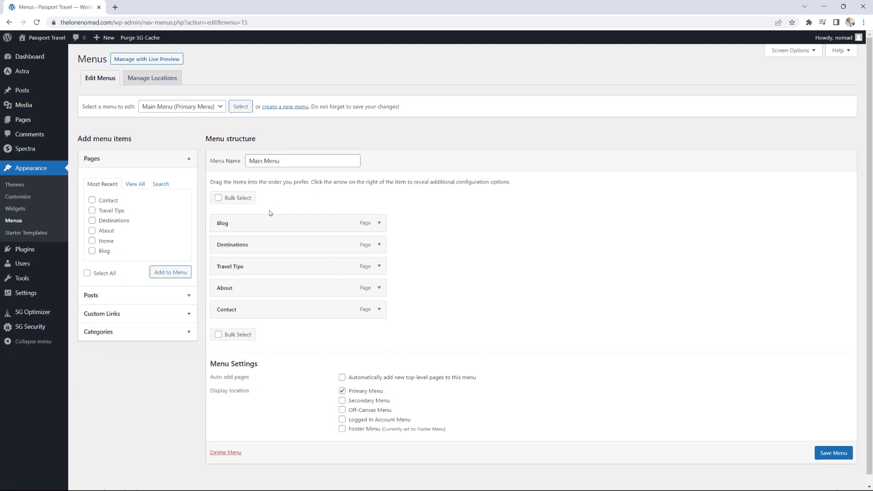
left_click(176, 336)
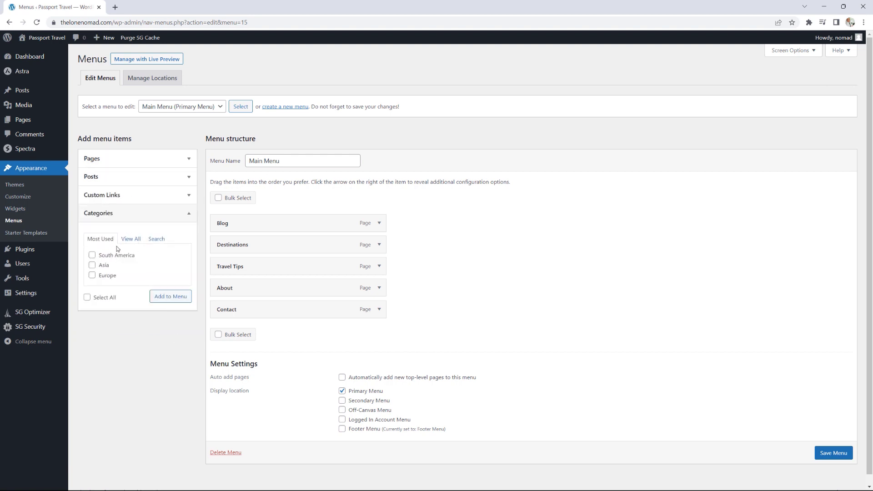
left_click(184, 216)
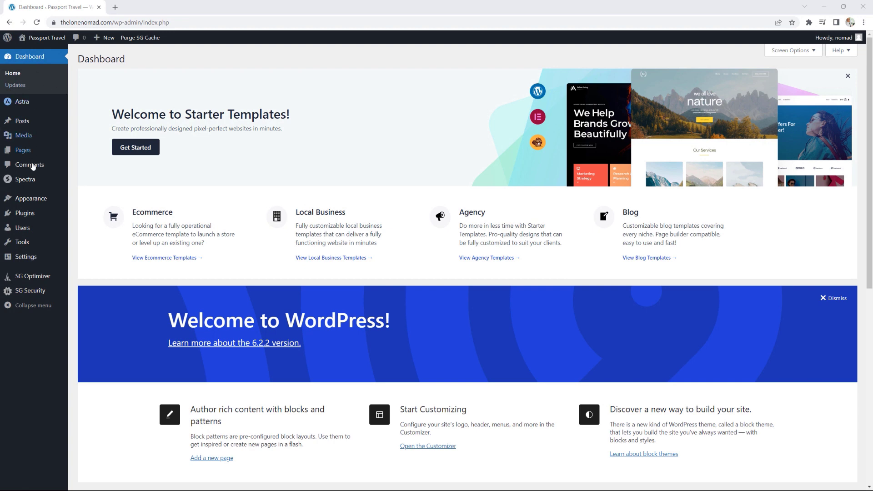
- Go to Settings > General, then on to the Reading settings page
mouse_move(31, 257)
left_click(86, 258)
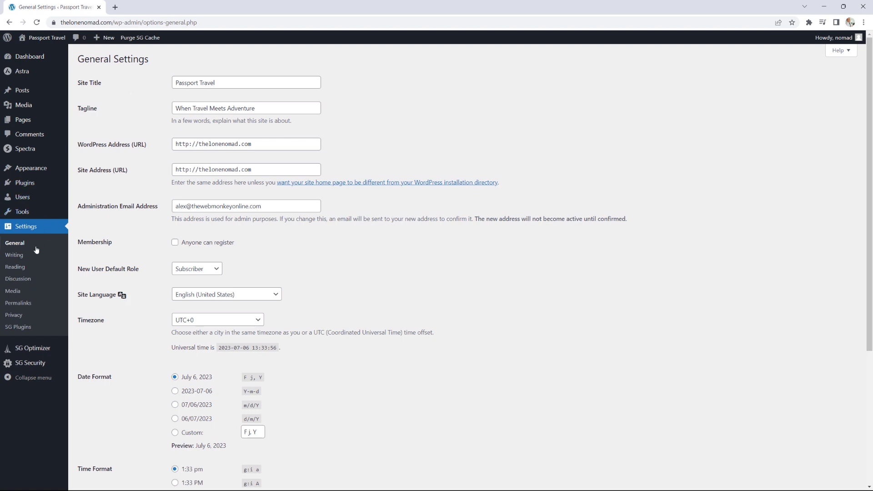
left_click(22, 269)
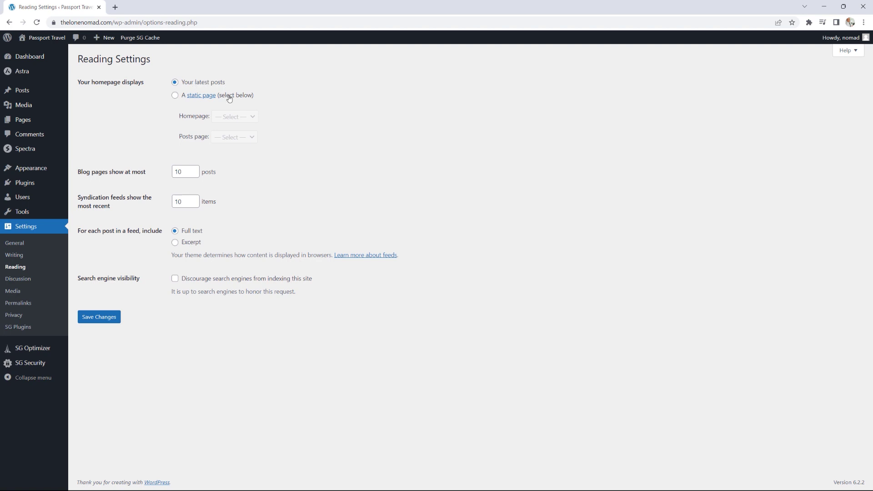
- Use a static front page with Home as homepage and Blog as posts page, and save
left_click(175, 95)
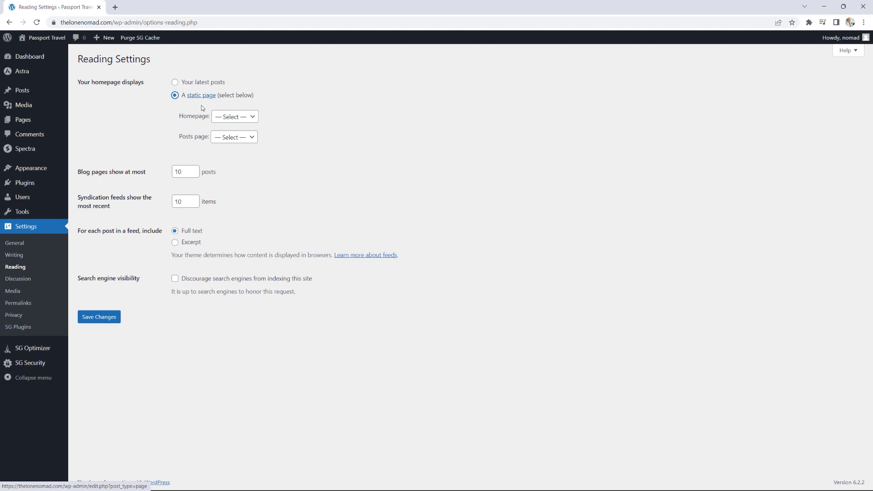
left_click(232, 117)
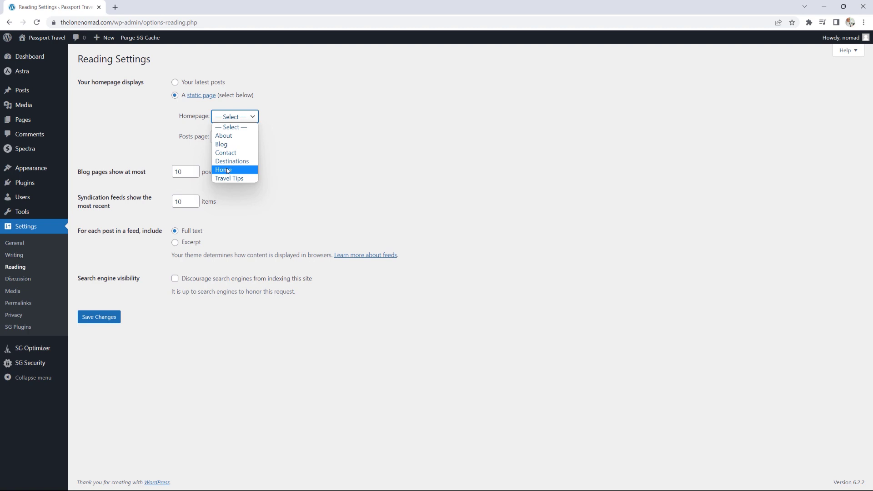
left_click(228, 171)
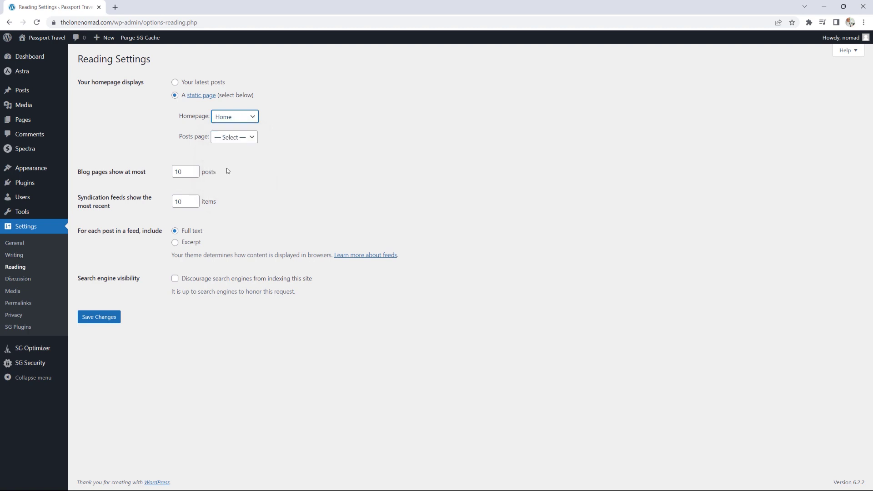
left_click(228, 138)
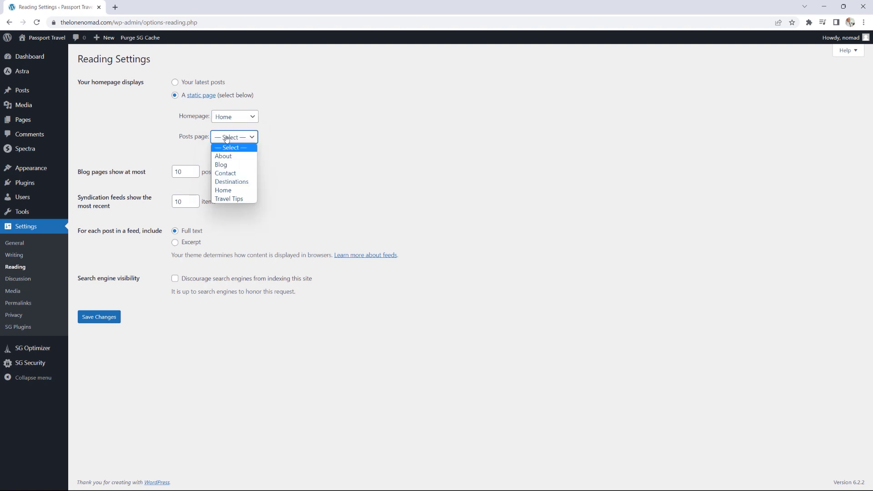
left_click(226, 165)
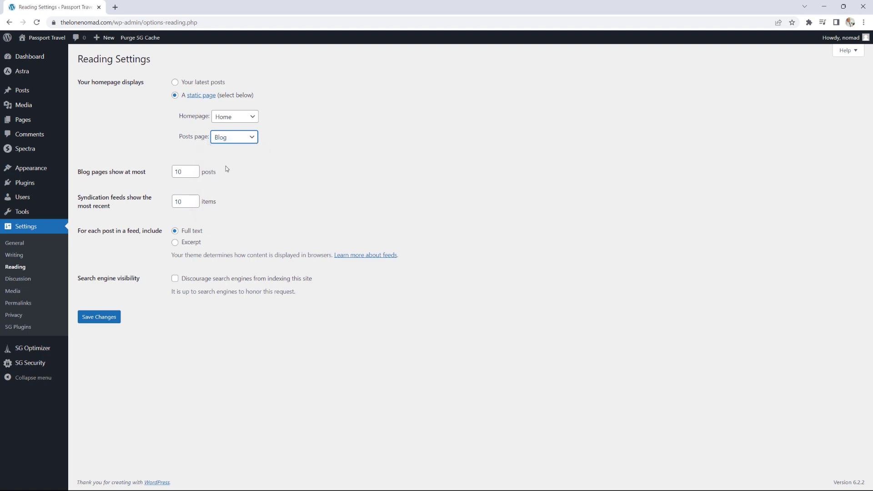
left_click(113, 320)
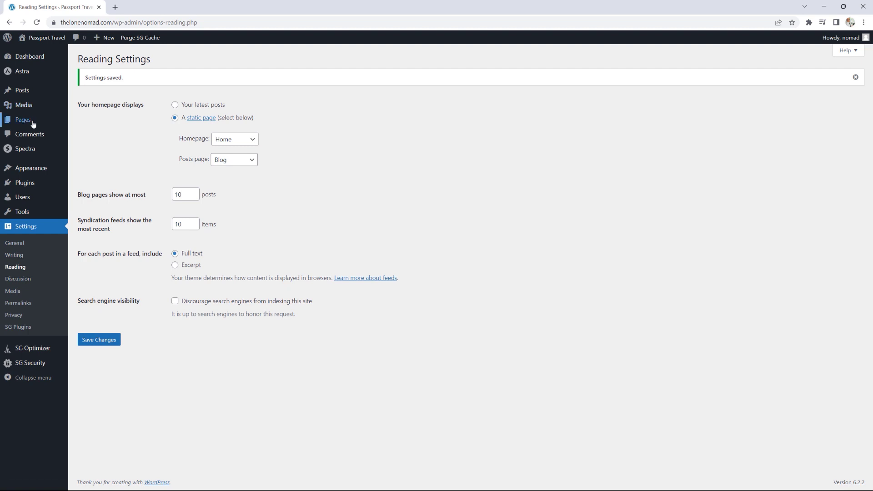
mouse_move(32, 123)
left_click(93, 123)
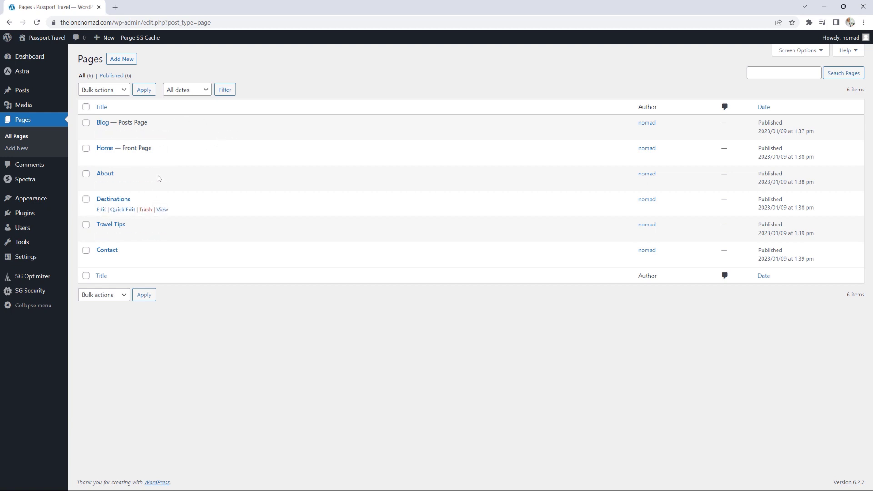
- Preview the live Passport Travel site, then return to the admin Dashboard
left_click(52, 39)
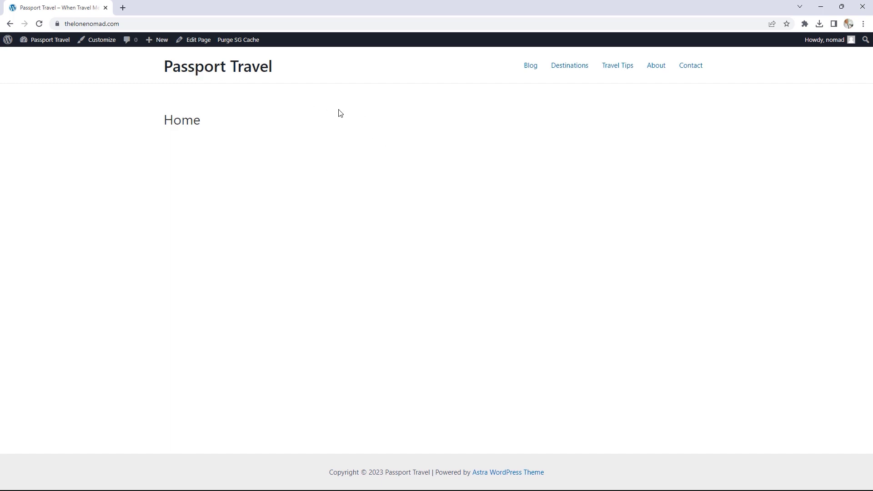
left_click(44, 41)
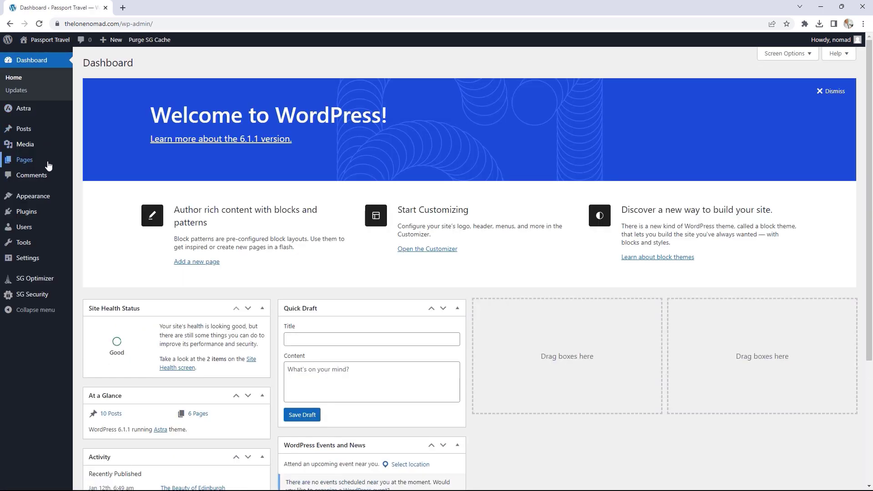
- Open the Customizer, dismiss the autosave notice, and go to Global > Typography
mouse_move(45, 200)
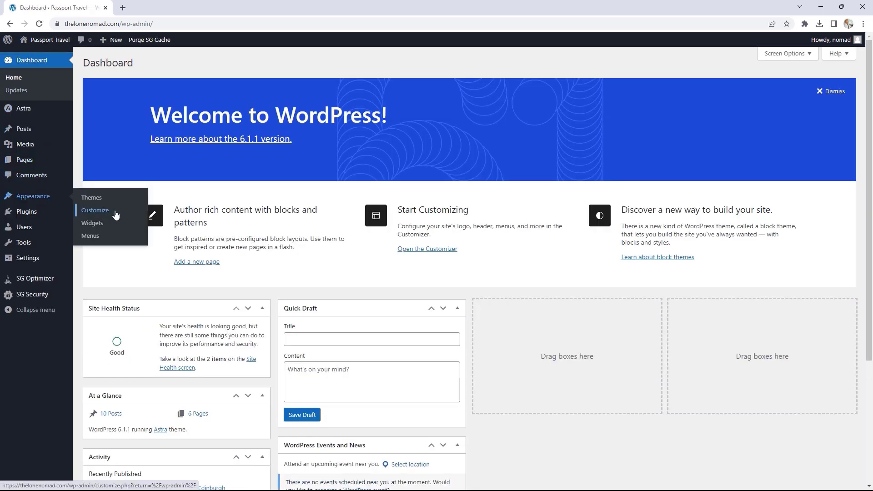
left_click(116, 215)
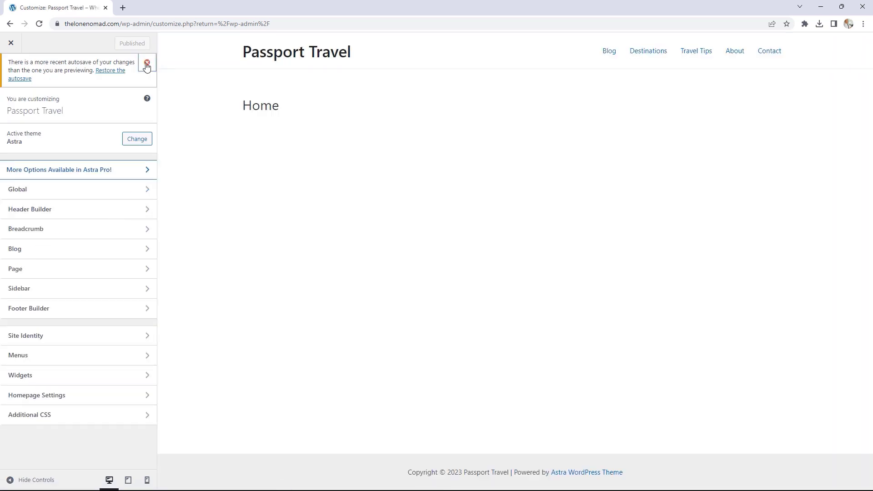
left_click(146, 62)
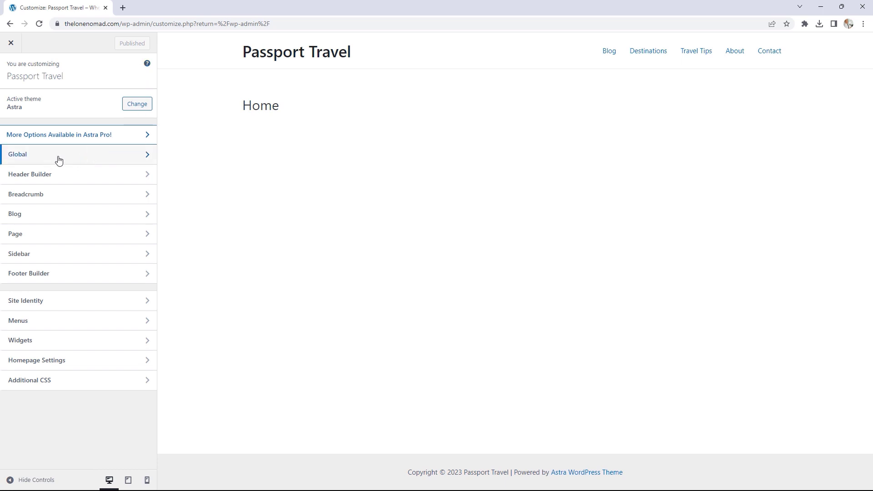
left_click(109, 162)
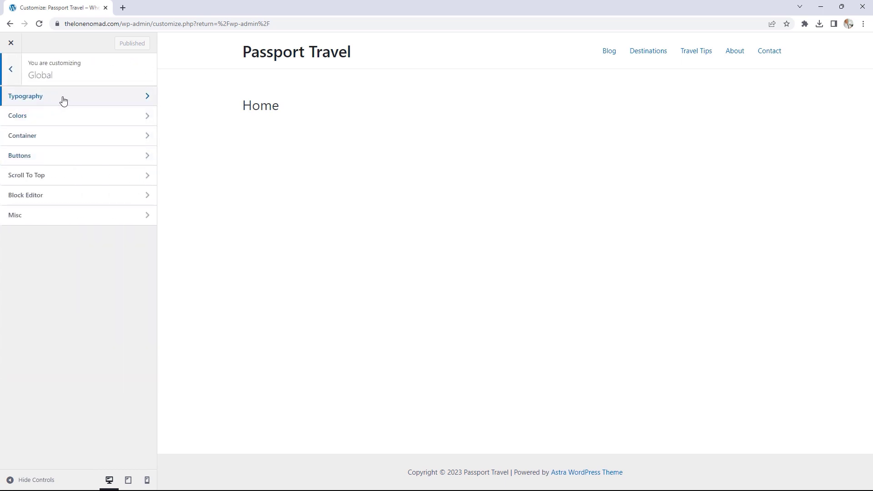
left_click(59, 98)
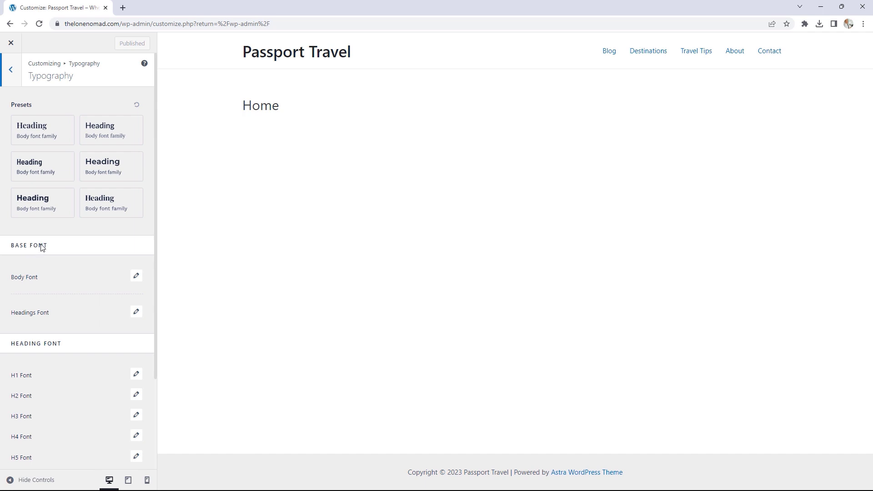
- After browsing body font options, apply the Montserrat / Source Sans Pro preset and publish
left_click(136, 276)
left_click(136, 276)
left_click(136, 276)
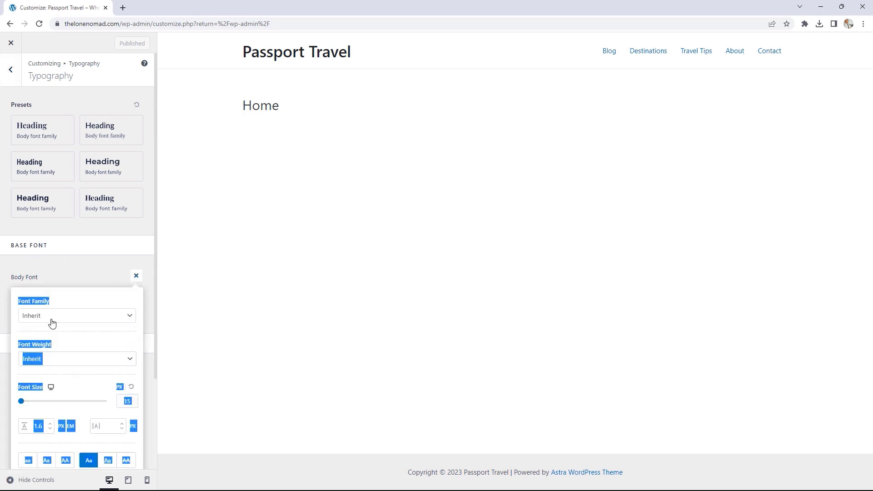
left_click(72, 321)
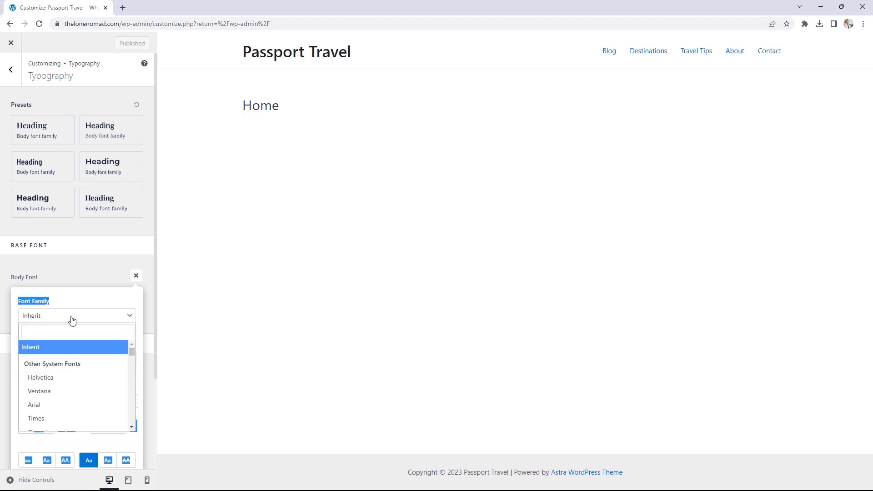
left_click(48, 331)
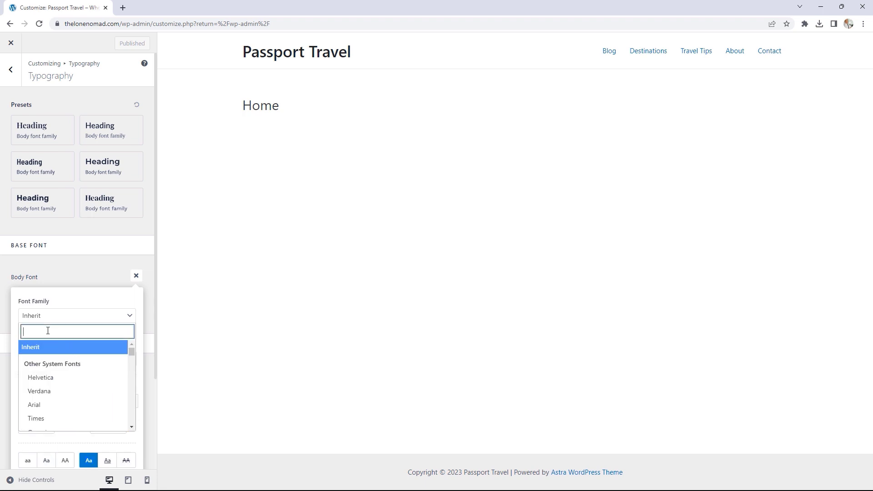
type("mo")
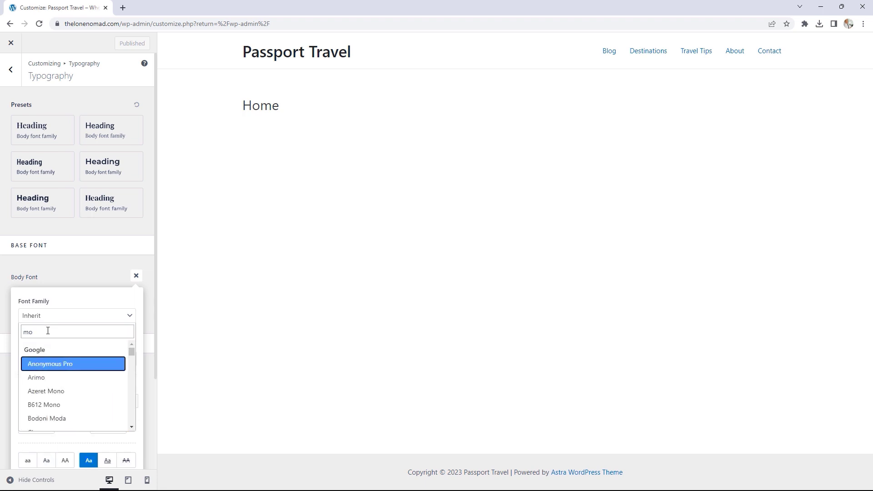
left_click(79, 255)
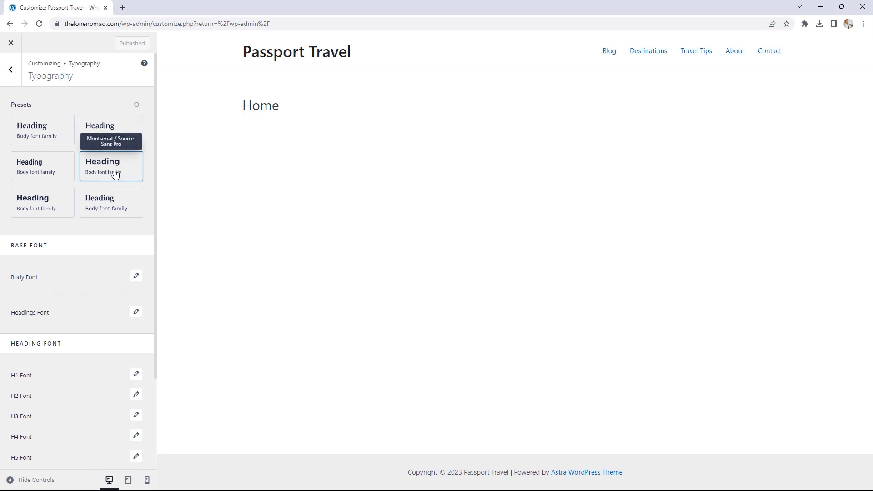
left_click(115, 173)
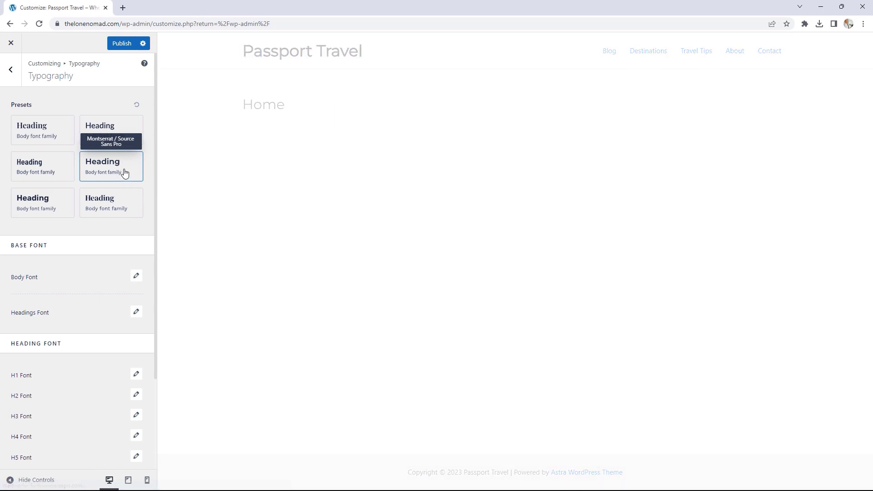
left_click(122, 44)
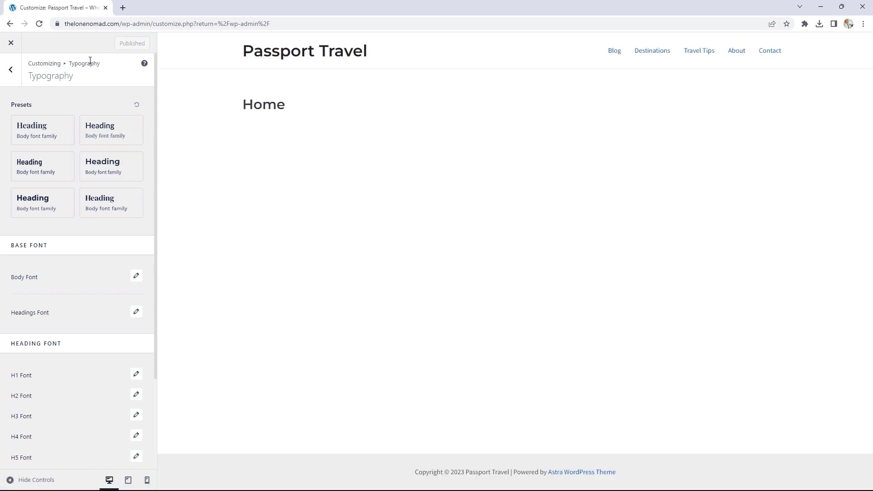
- Close the Customizer, view the live homepage, then reopen the Customizer from the admin bar
left_click(11, 44)
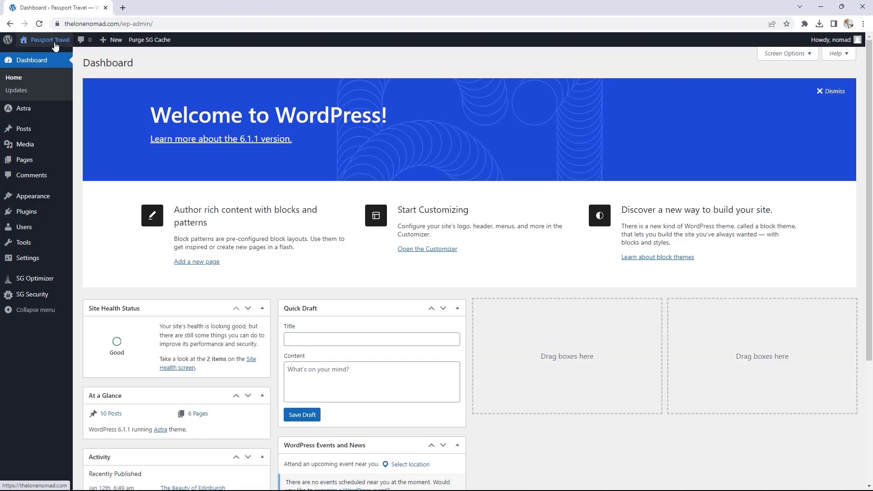
left_click(55, 46)
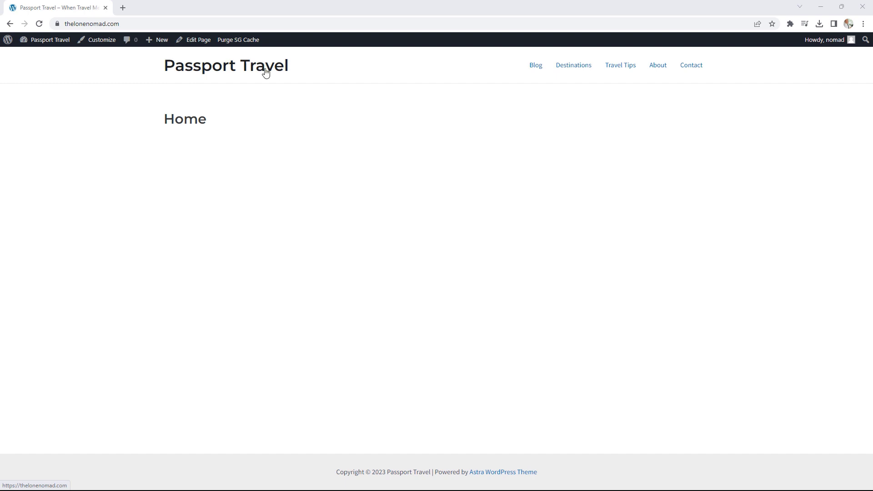
left_click(100, 42)
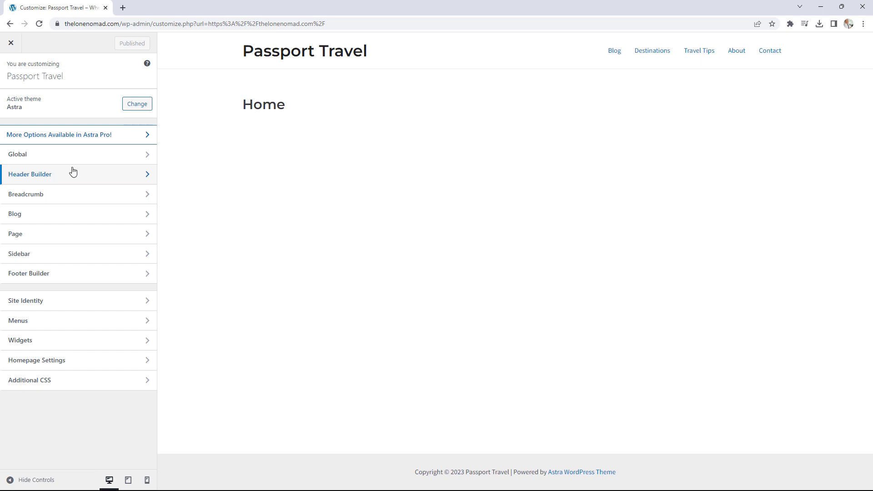
- In the Header Builder, put Primary Menu in the main row beside the site title, with Site Title & Logo back on the left
left_click(72, 172)
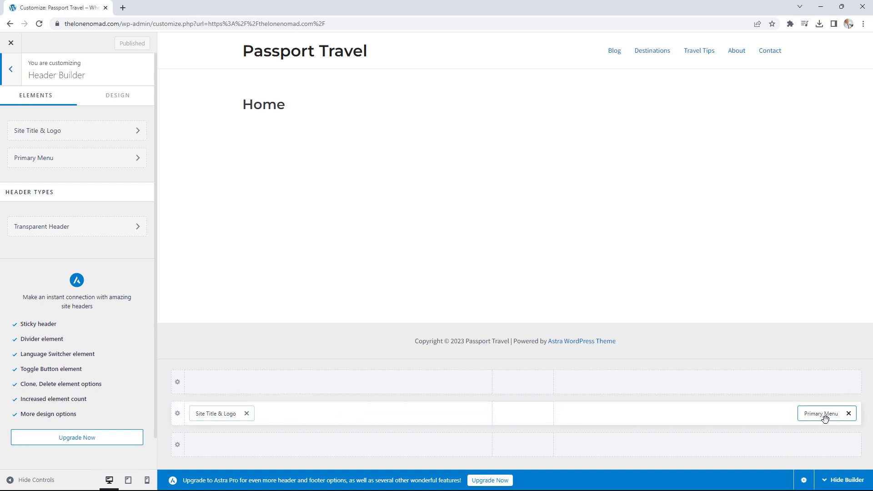
left_click_drag(825, 418, 445, 428)
left_click_drag(227, 413, 622, 423)
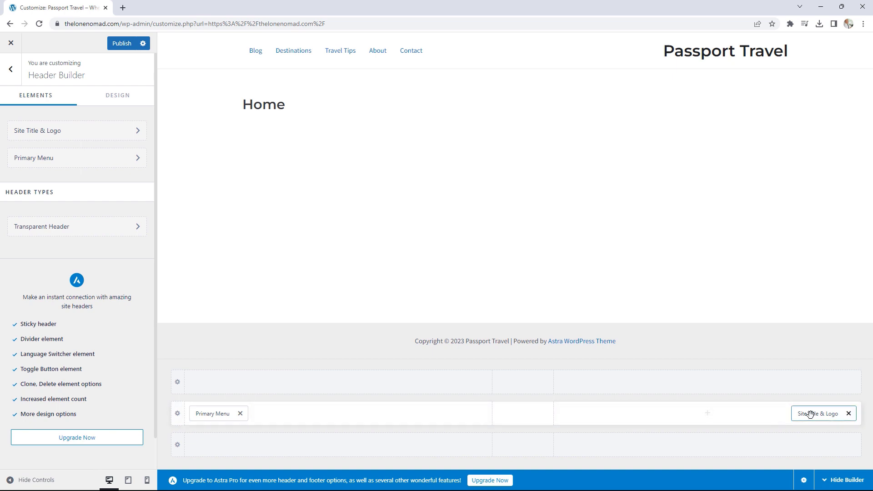
mouse_move(815, 414)
left_mouse_down()
mouse_move(243, 427)
mouse_move(301, 413)
mouse_move(824, 425)
mouse_move(817, 429)
mouse_move(820, 413)
left_mouse_up()
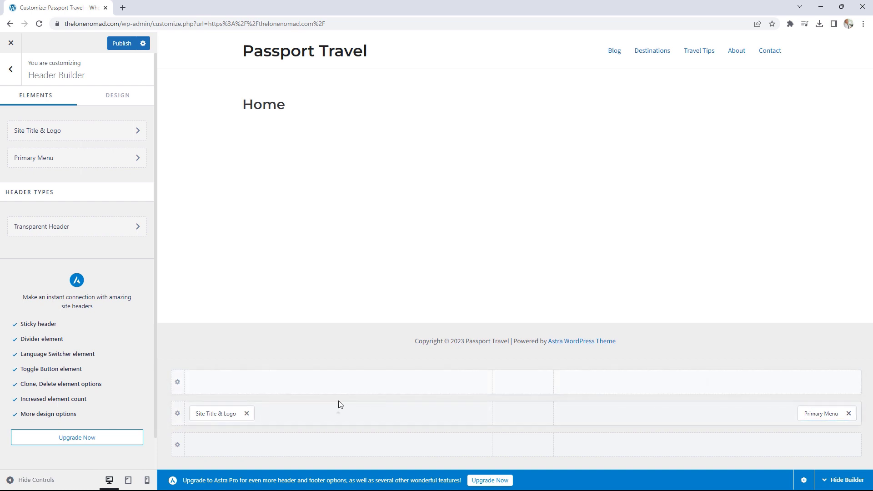
- Give the primary header row a black (#000000) background
left_click(177, 413)
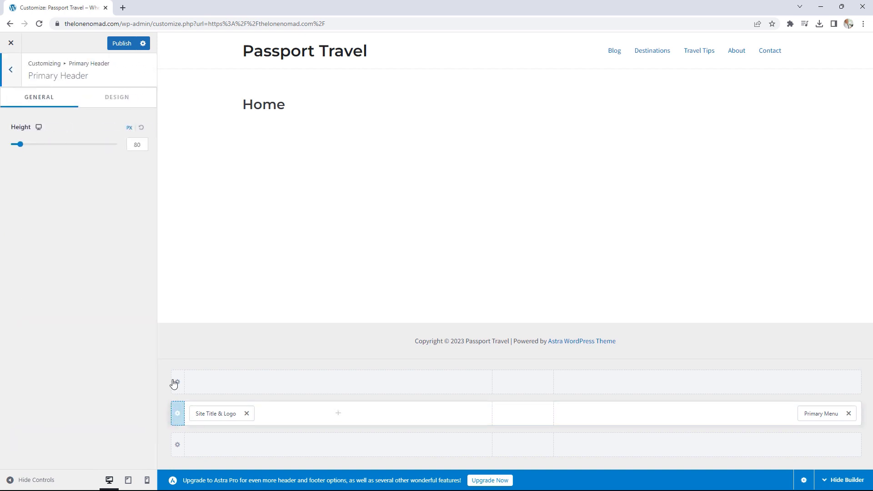
left_click(117, 98)
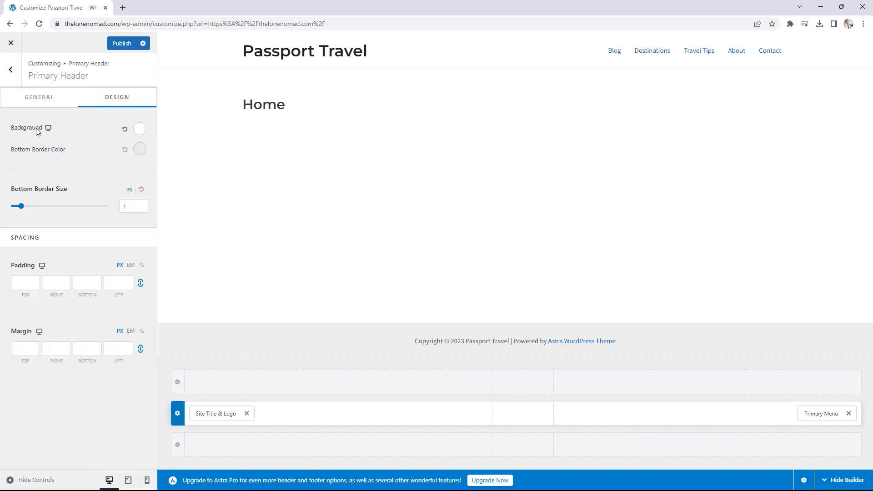
left_click(137, 131)
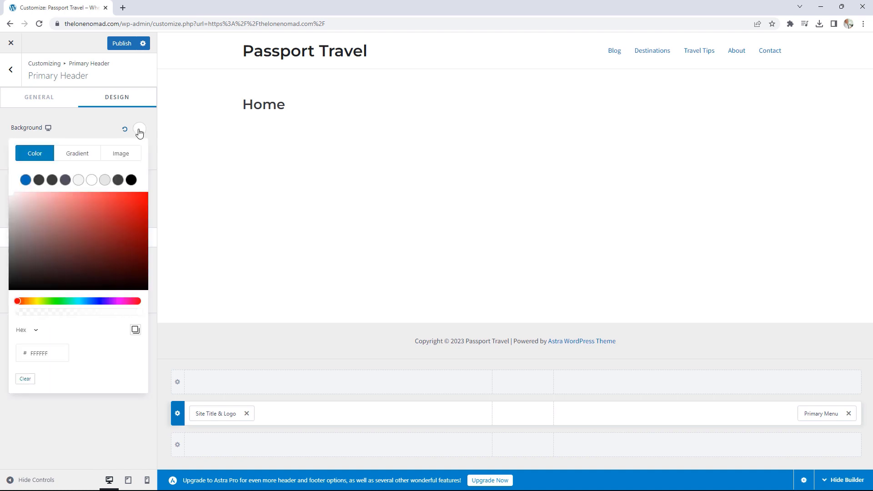
left_click(131, 181)
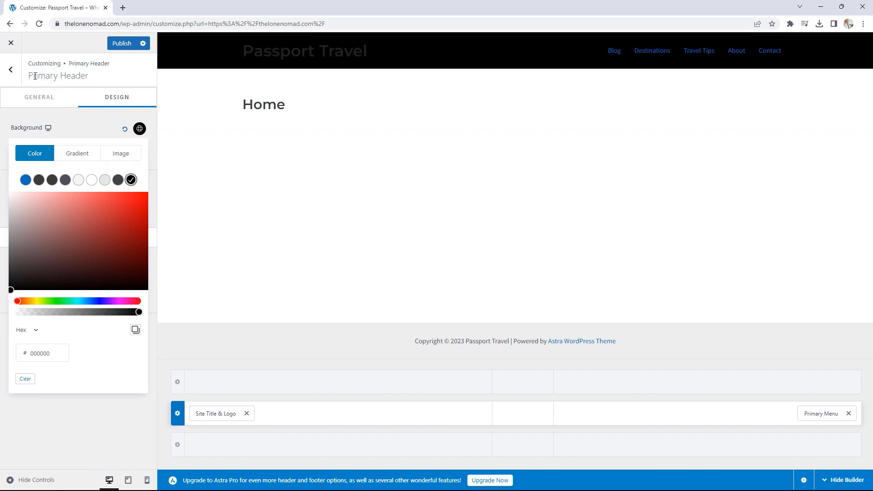
left_click(10, 70)
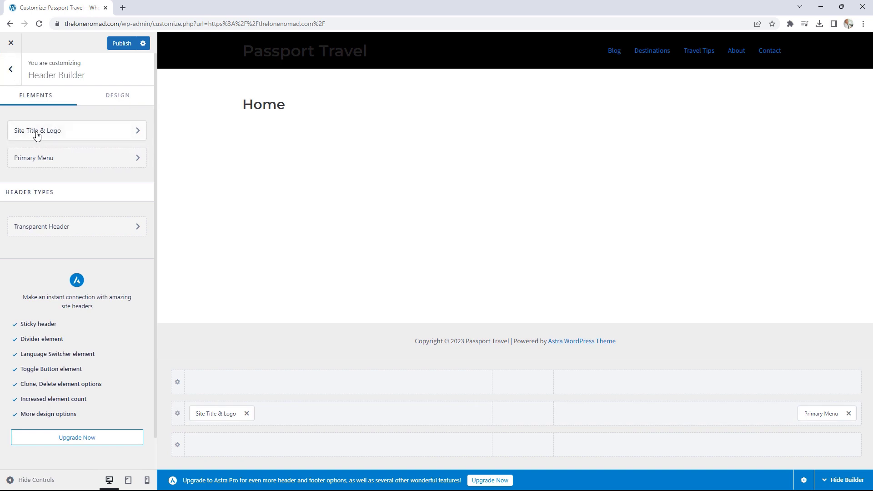
- Set Logo.png from the Media Library as the site logo, cropped to cover the whole image
left_click(60, 132)
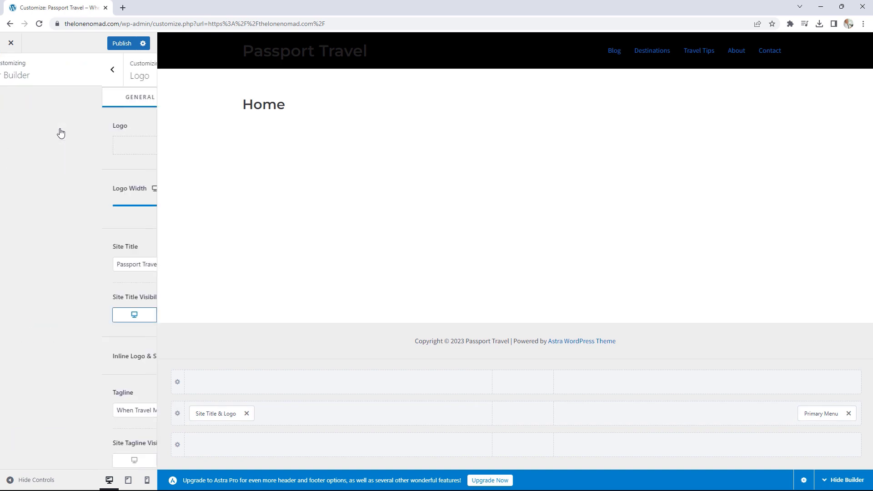
left_click(73, 145)
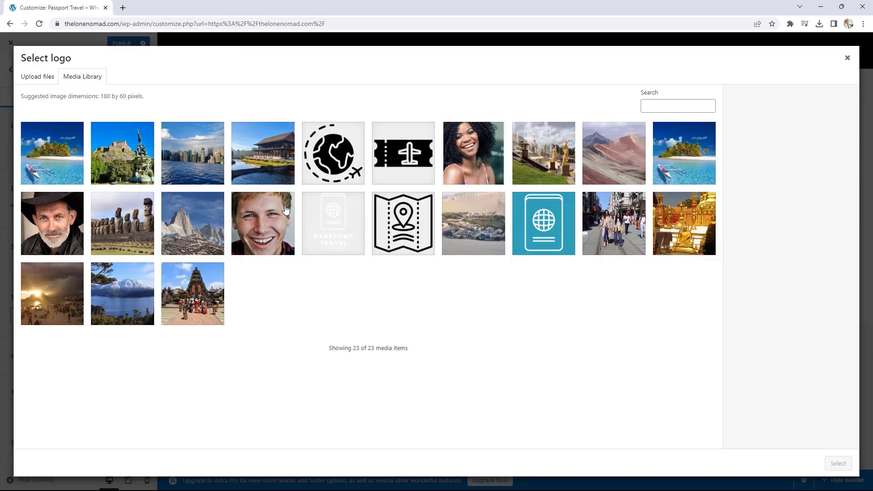
left_click(344, 229)
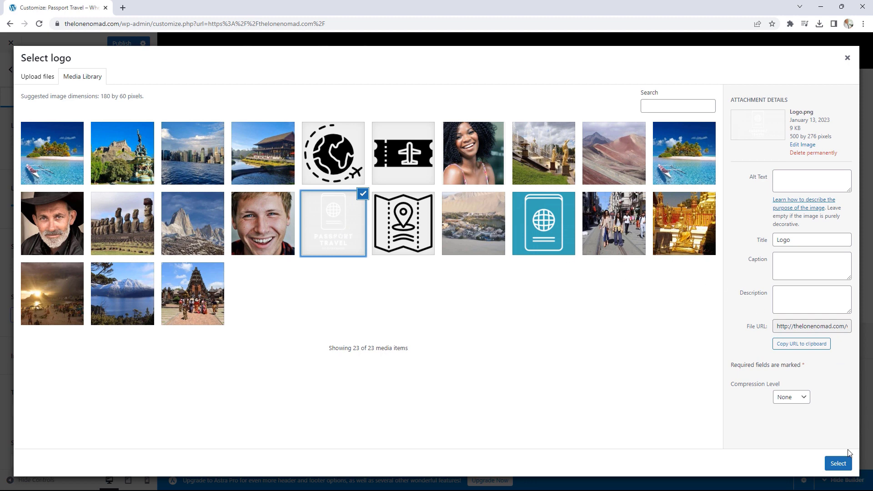
left_click(839, 464)
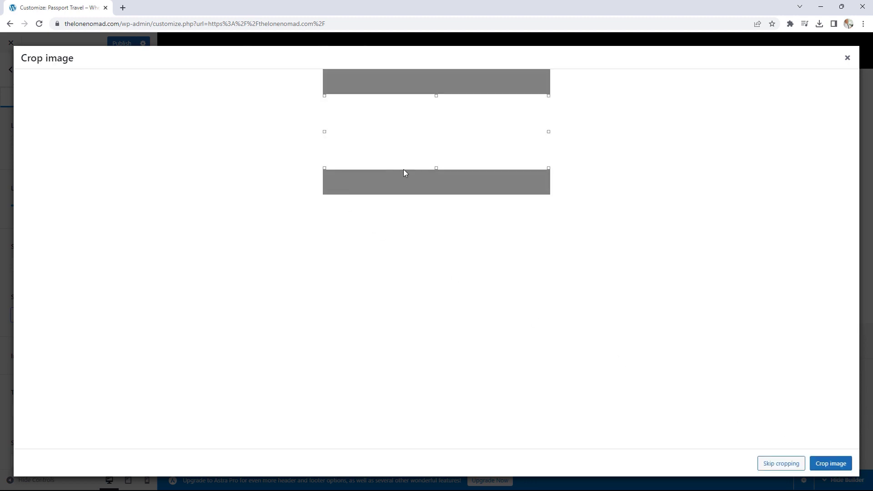
left_click_drag(435, 169, 437, 207)
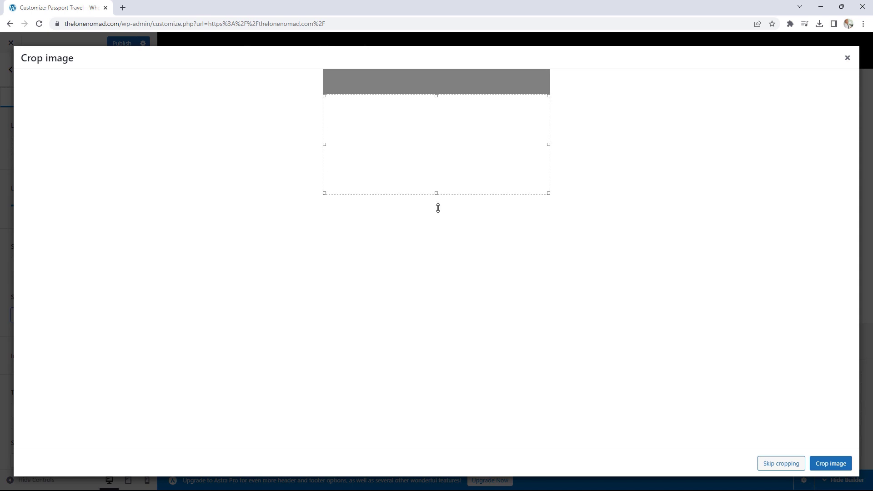
left_click_drag(436, 94, 436, 66)
left_click(826, 465)
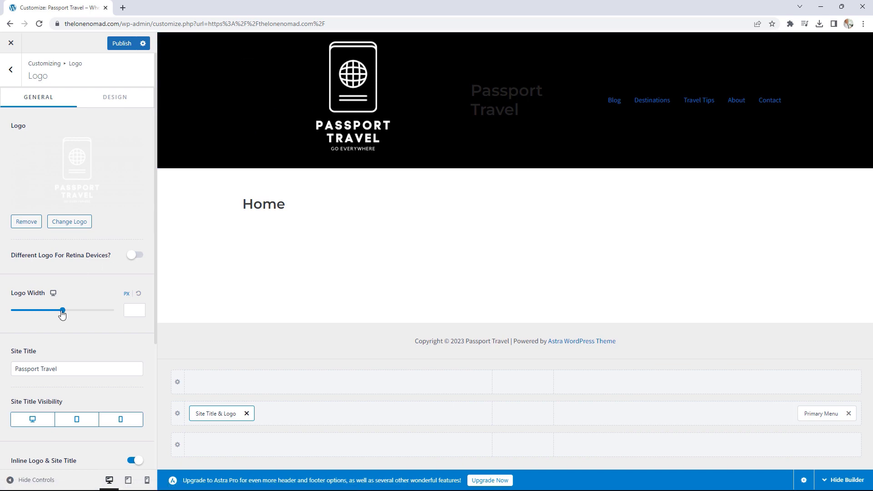
- Set the Logo Width to 250 px
left_click_drag(62, 310, 53, 311)
left_click(144, 309)
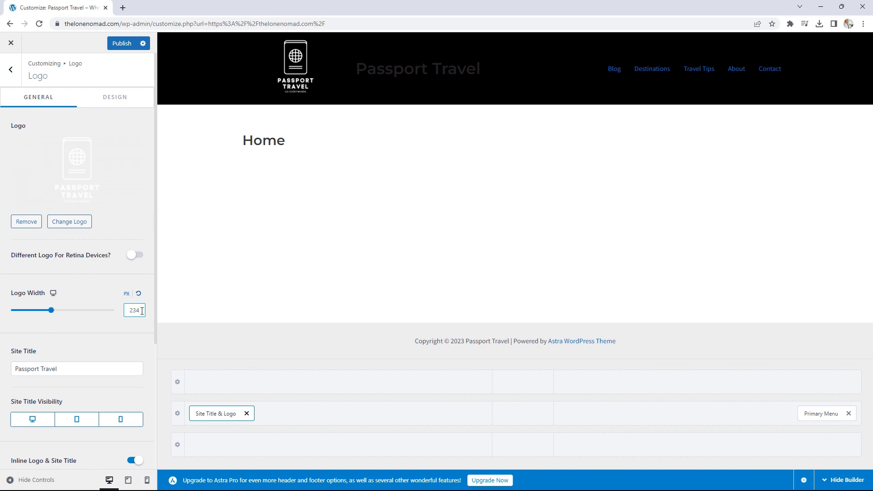
key("BackSpace")
key("BackSpace")
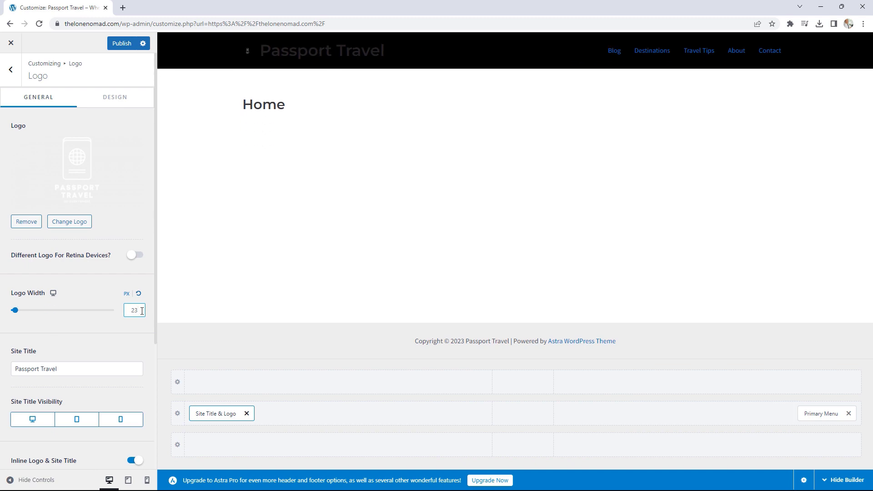
type("50")
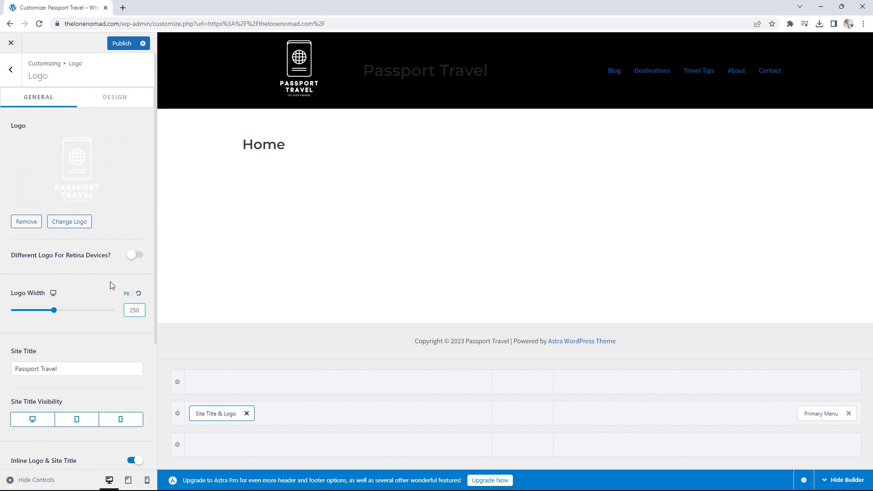
- Hide the site title text on desktop, tablet and mobile
scroll(110, 282, "down", 2)
scroll(113, 279, "down", 2)
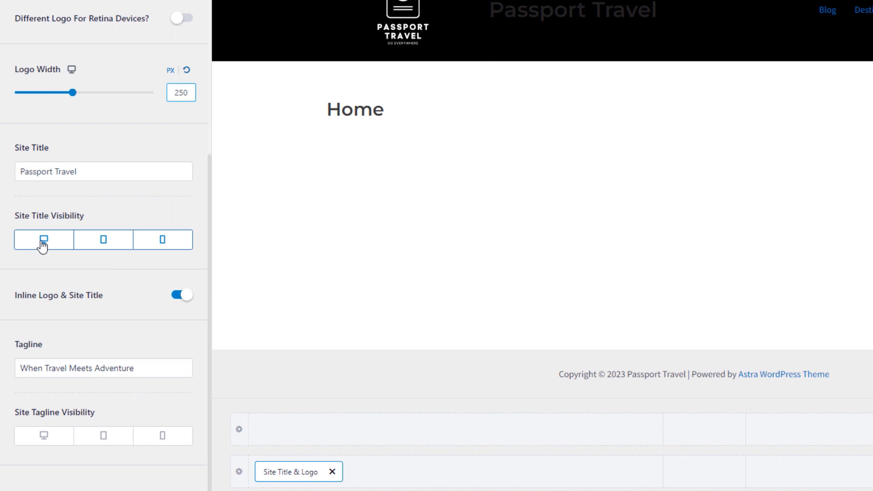
left_click(43, 246)
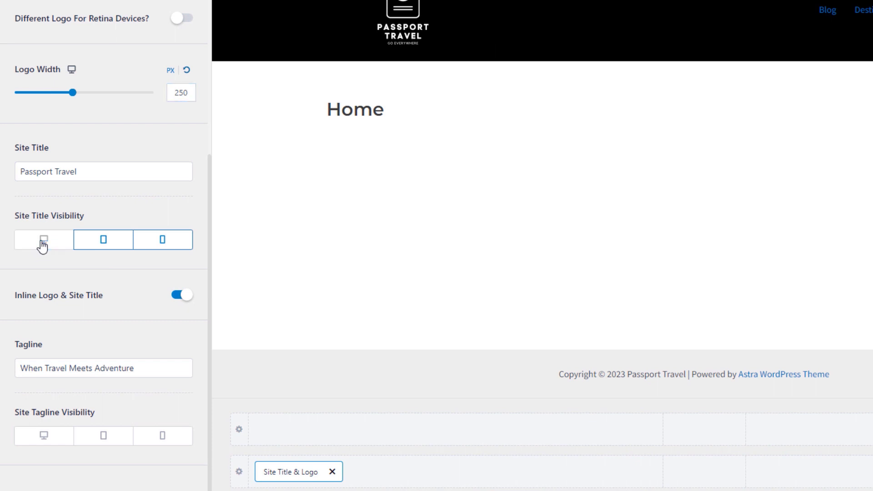
left_click(108, 245)
left_click(181, 244)
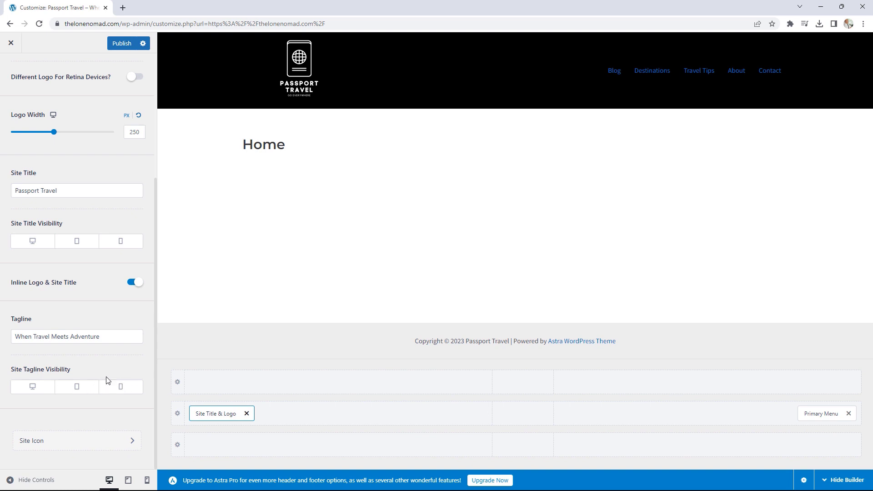
- Leave the logo's Top margin unchanged and return to the Header Builder element list
scroll(92, 359, "up", 4)
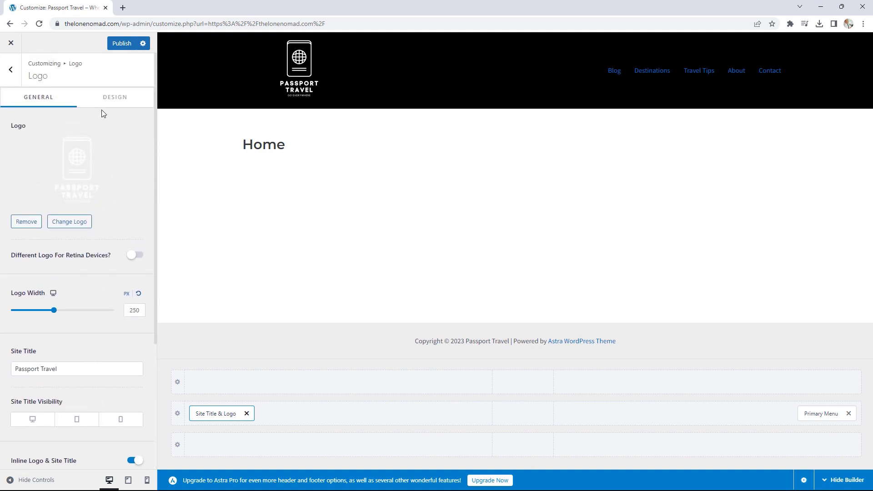
left_click(110, 100)
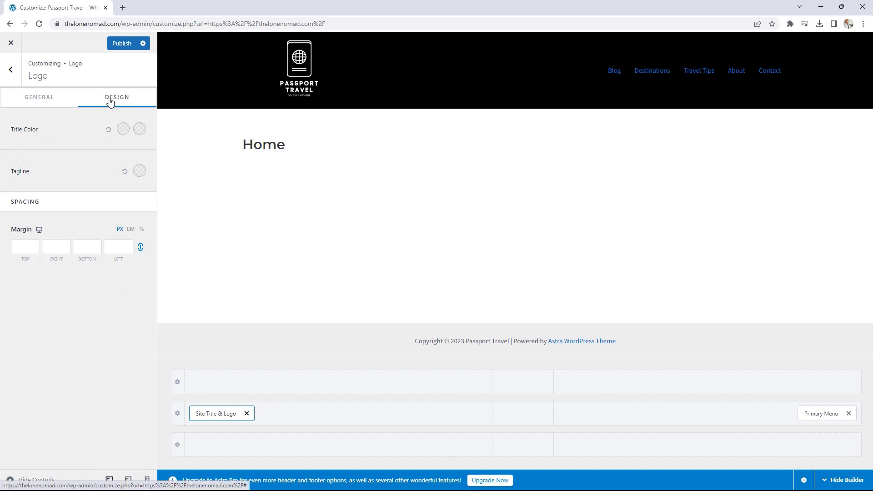
left_click(33, 250)
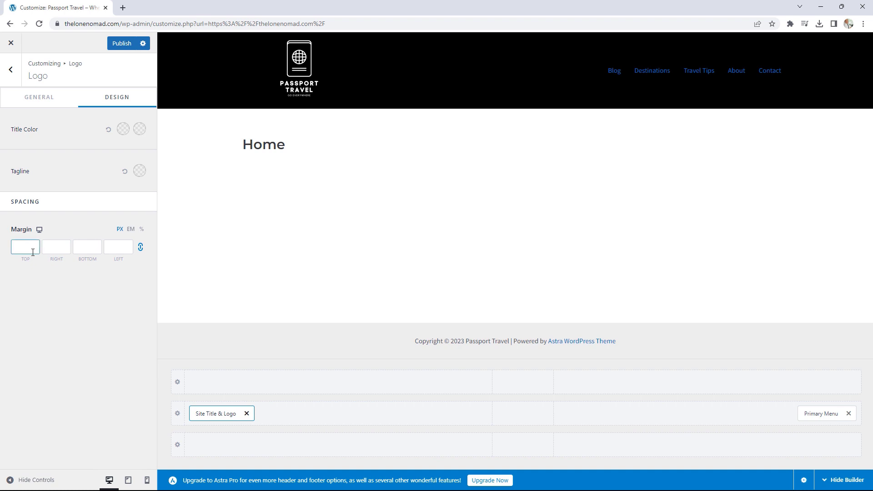
left_click(52, 207)
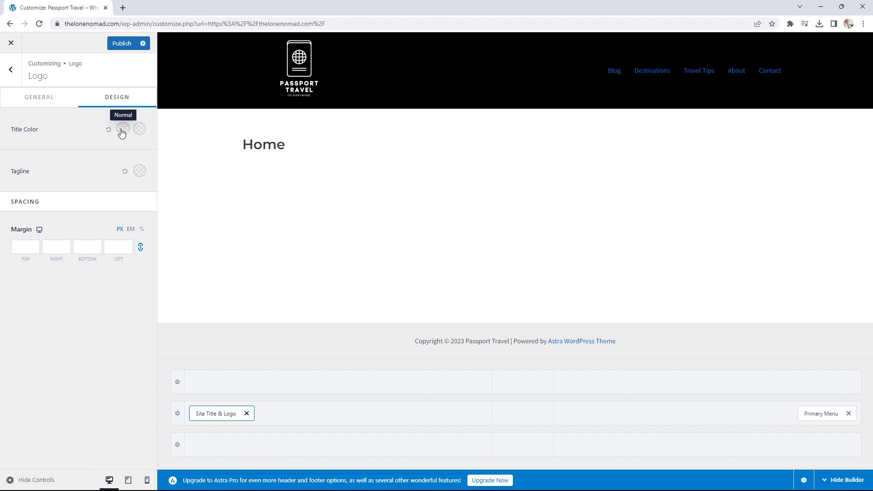
left_click(10, 70)
left_click(10, 71)
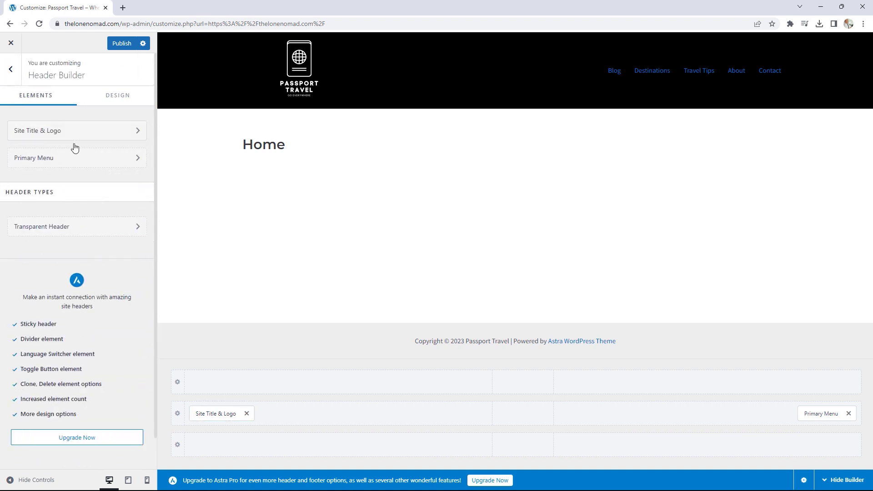
- Set the primary menu's normal Text / Link colour to white (#FFFFFF)
left_click(41, 158)
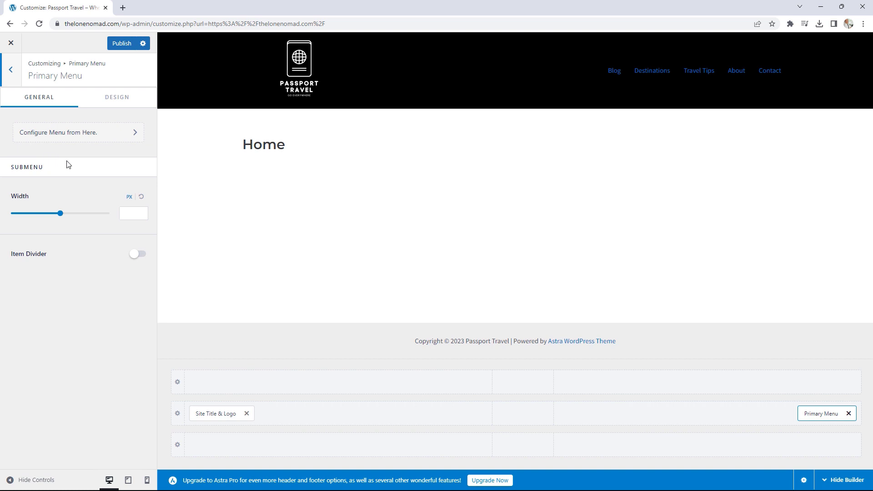
left_click(119, 100)
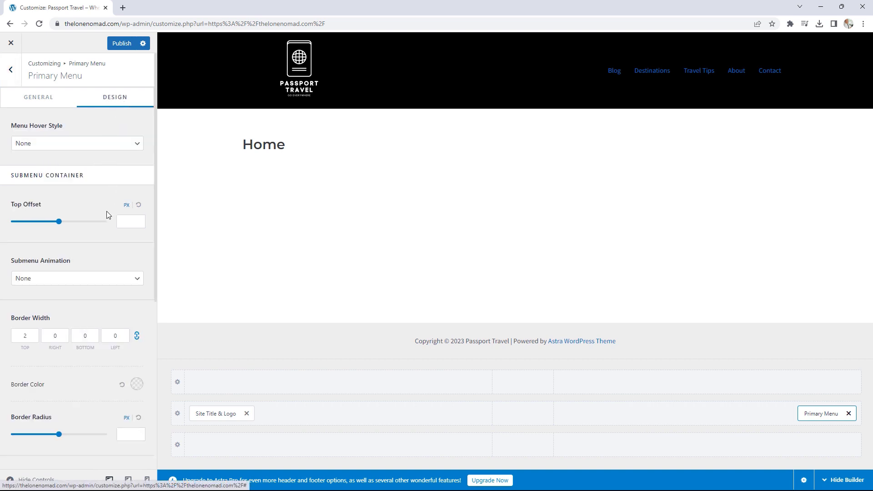
scroll(112, 223, "down", 5)
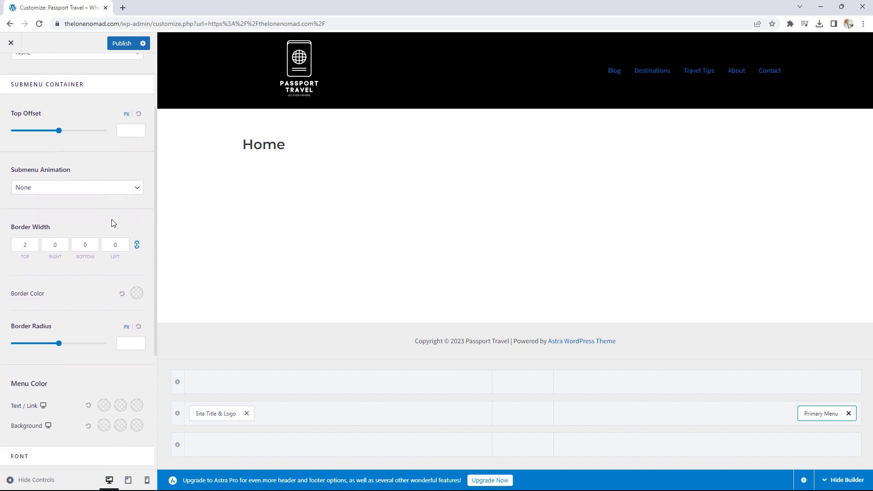
scroll(111, 220, "down", 1)
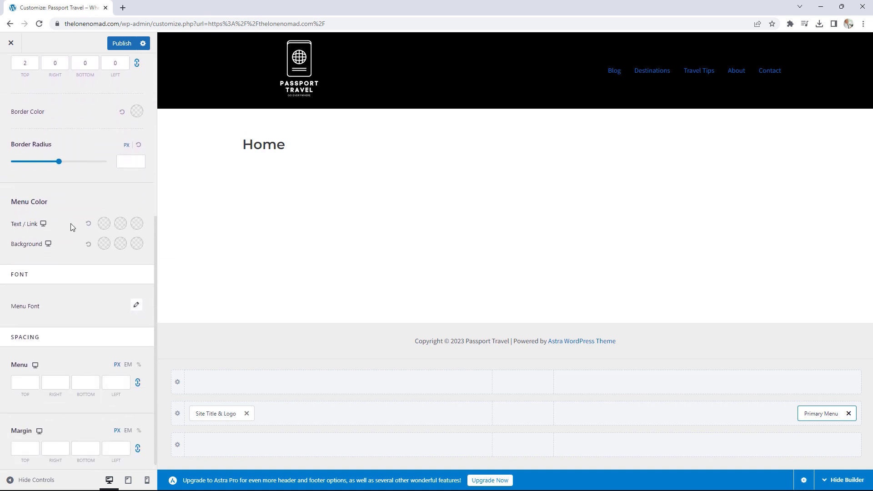
left_click(104, 224)
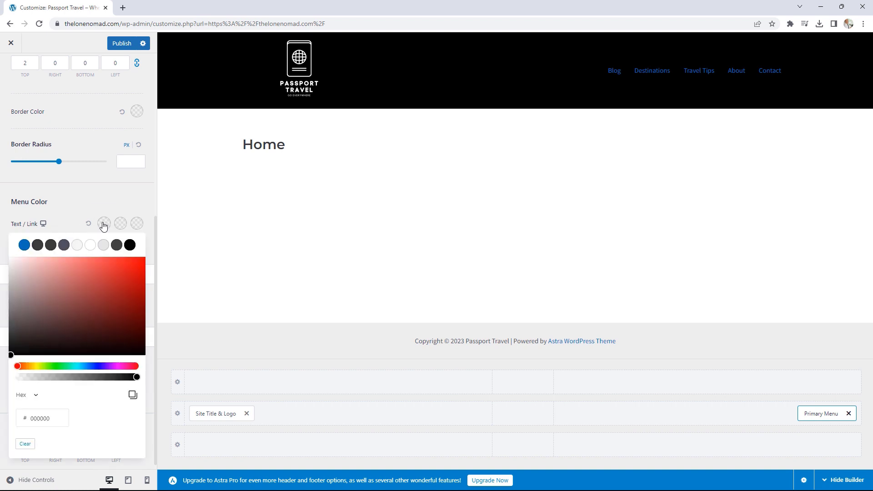
left_click(90, 245)
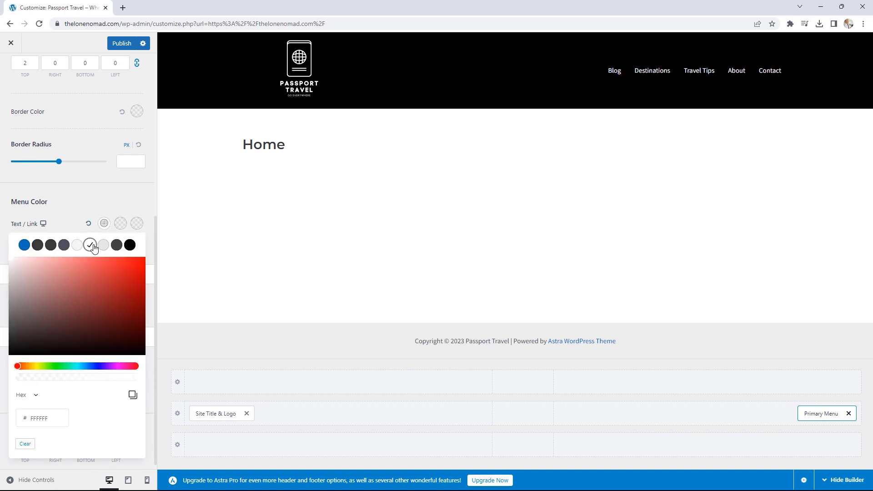
left_click(100, 205)
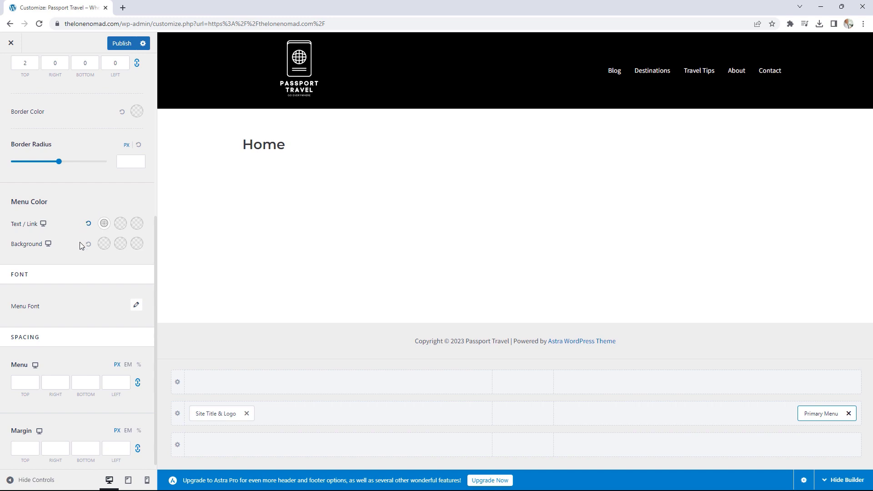
- Make the menu font uppercase, 18 px and Semi-Bold 600
left_click(135, 308)
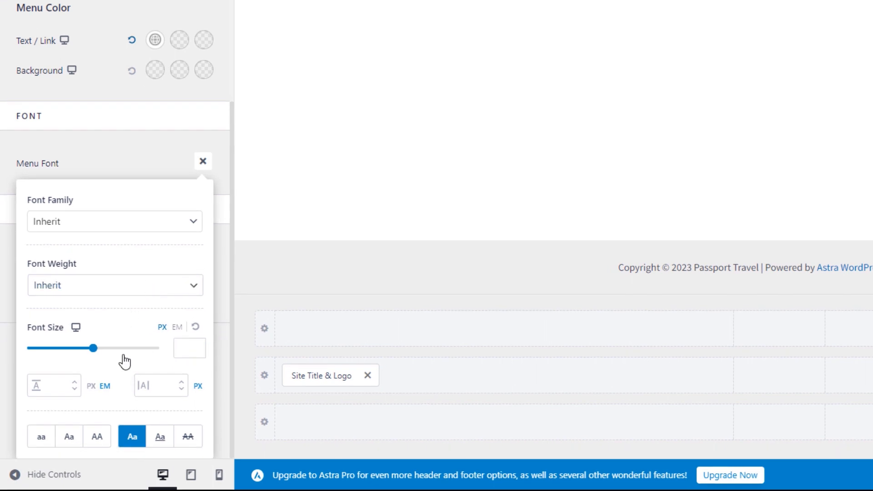
left_click(82, 438)
left_click(97, 438)
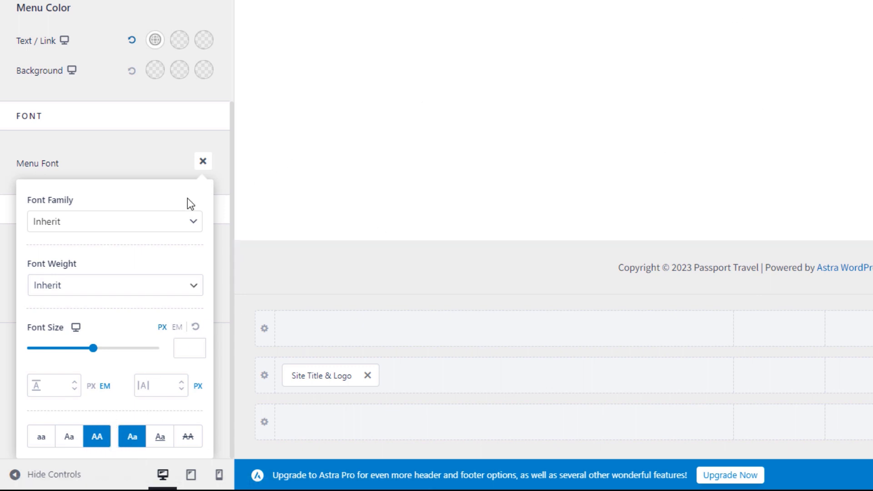
left_click(91, 349)
left_click_drag(91, 350, 54, 353)
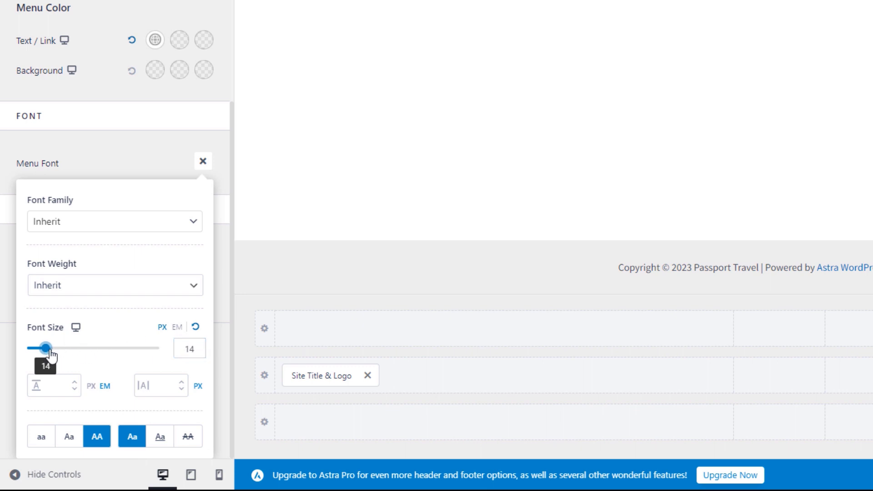
left_click_drag(53, 350, 55, 350)
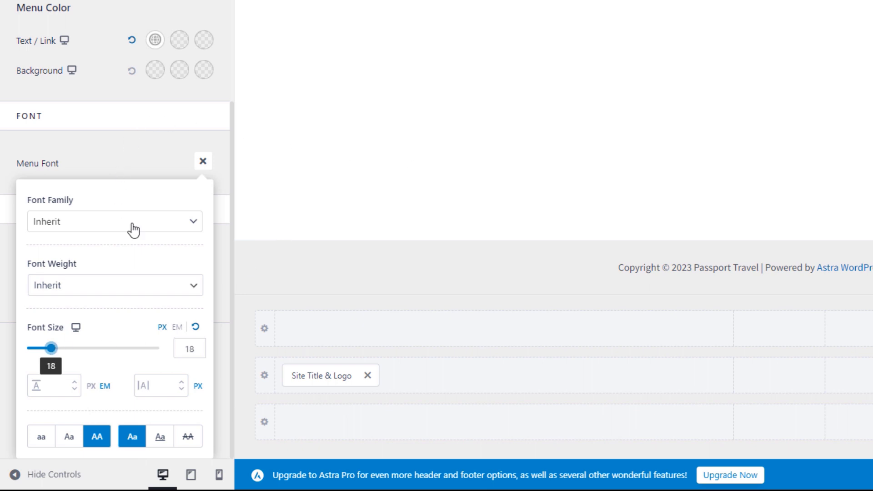
left_click(136, 291)
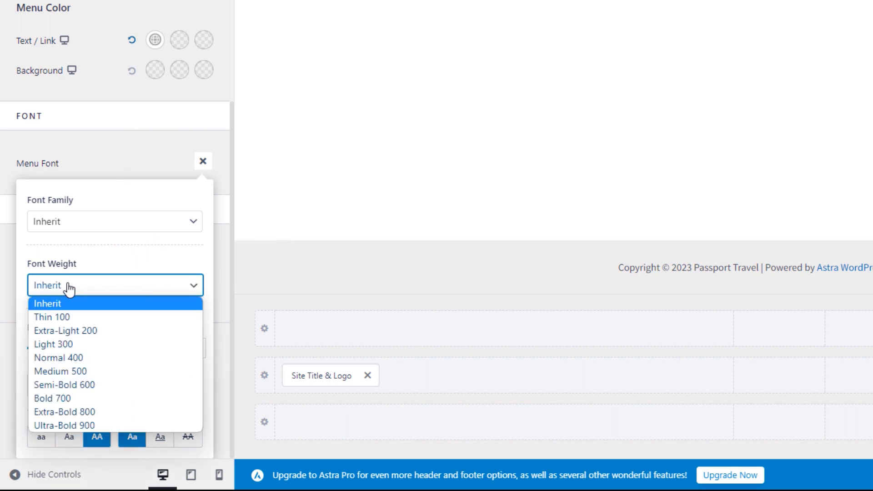
left_click(83, 384)
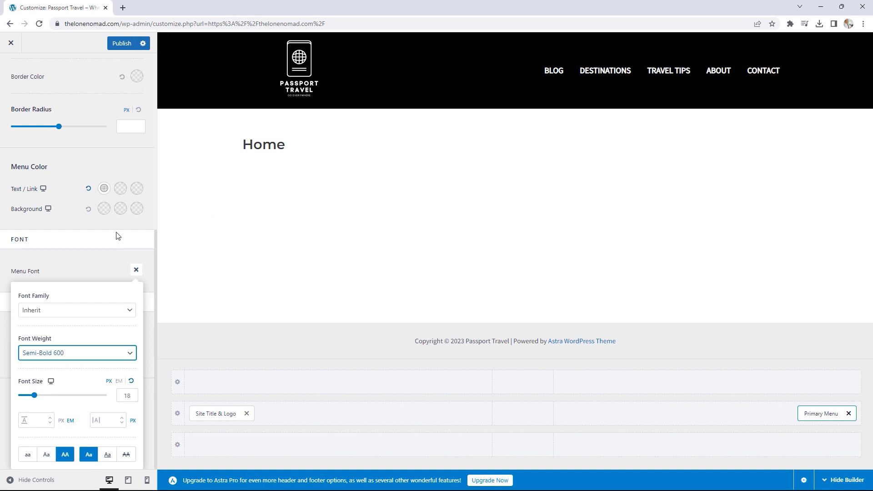
left_click(99, 151)
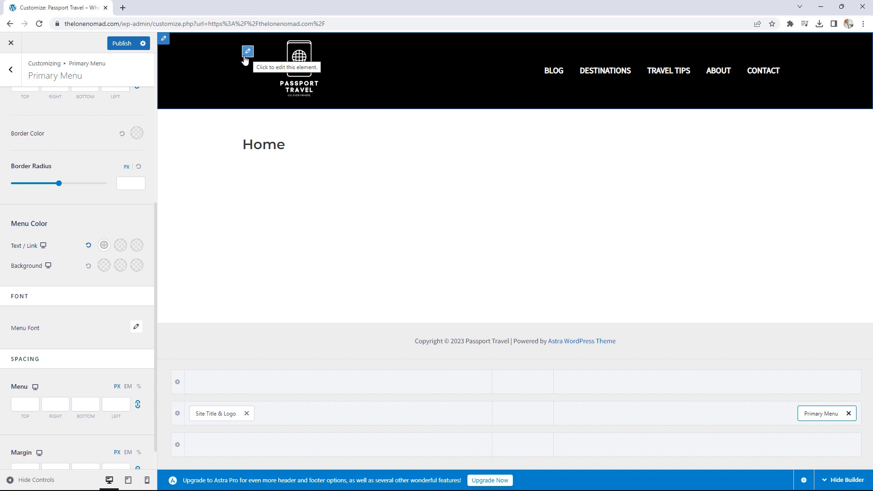
- Make the header Full Width, publish the changes, and view the live Passport Travel site
left_click(15, 77)
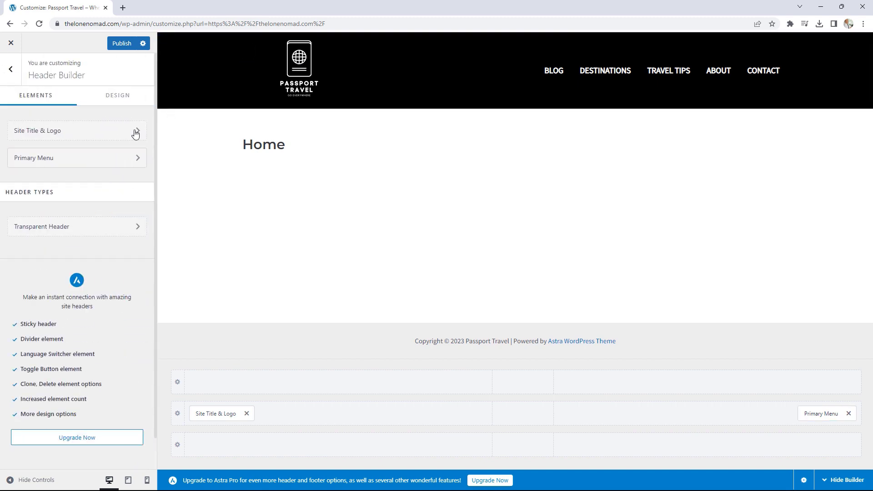
left_click(117, 97)
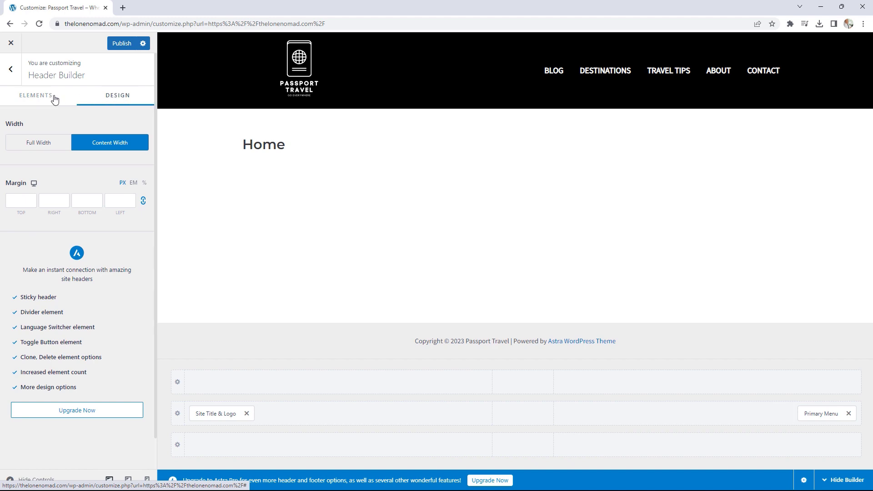
left_click(41, 145)
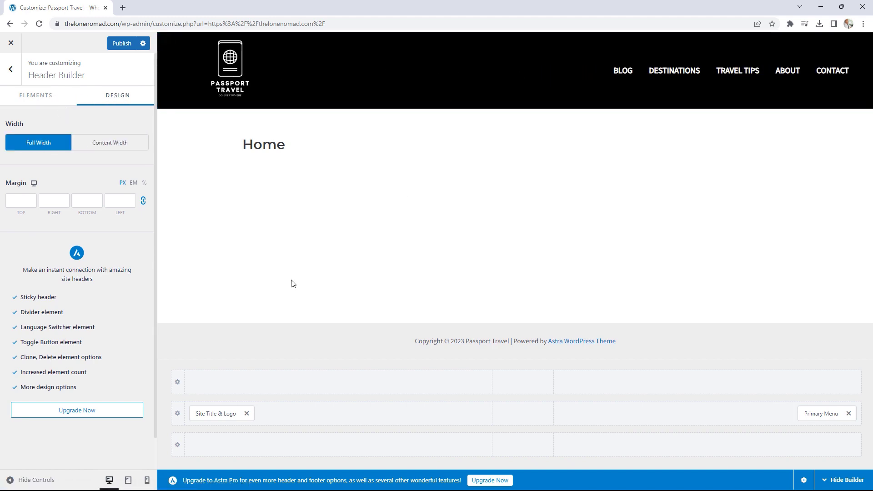
left_click(123, 44)
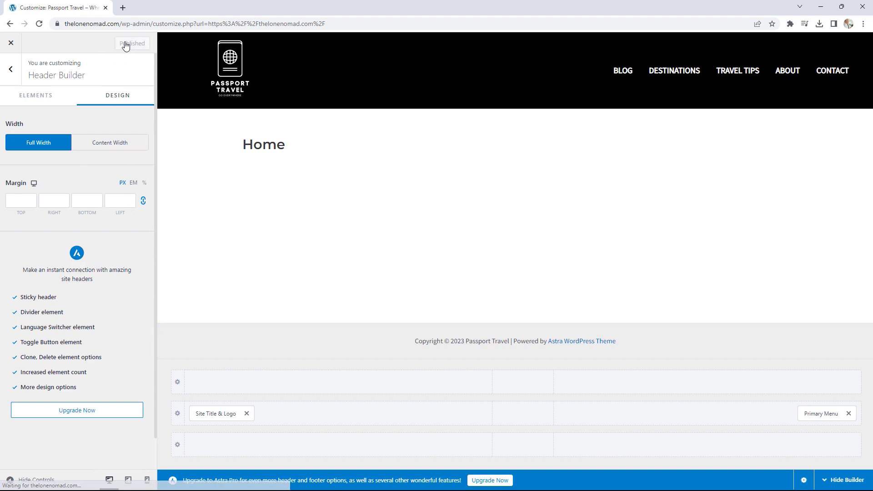
left_click(11, 44)
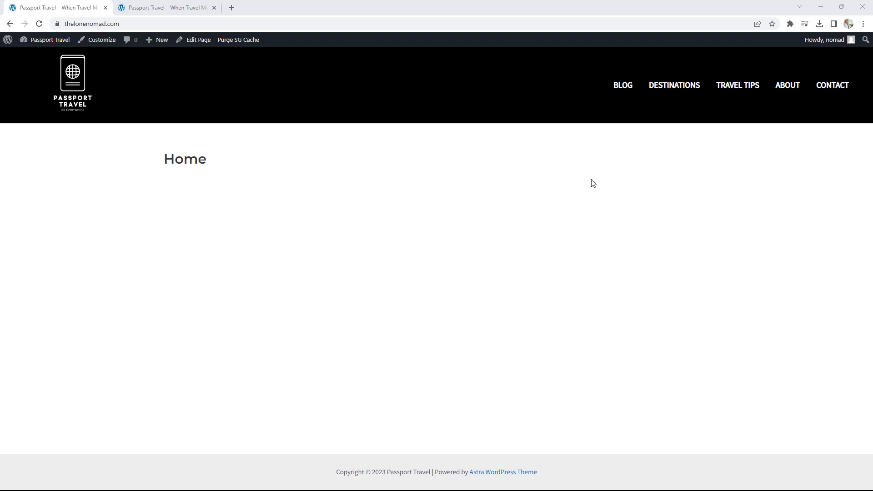
- Switch to the tab with the other Passport Travel site and its beach hero image
left_click(191, 6)
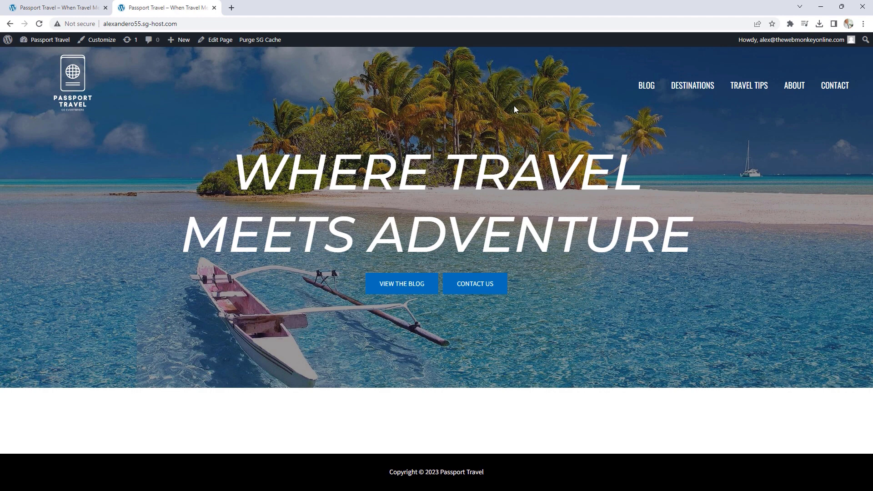
- Browse the reference site's Destinations and Travel Tips pages, then return to the homepage via the logo
left_click(691, 91)
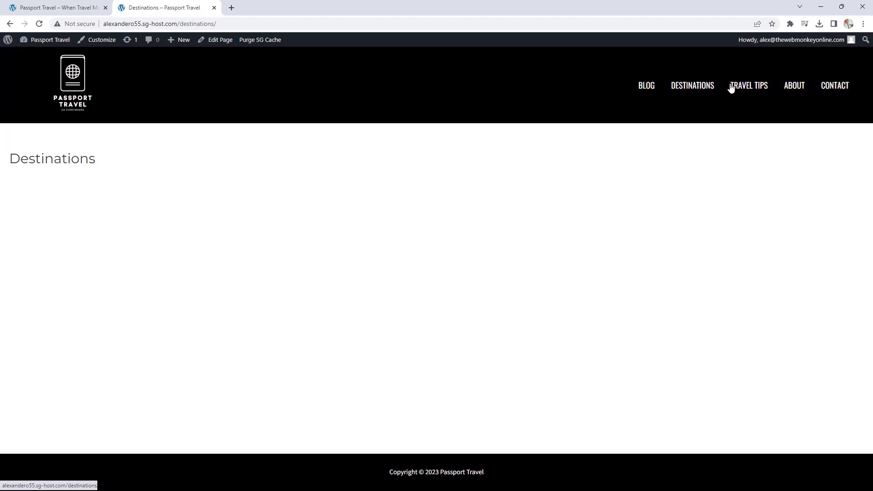
left_click(747, 86)
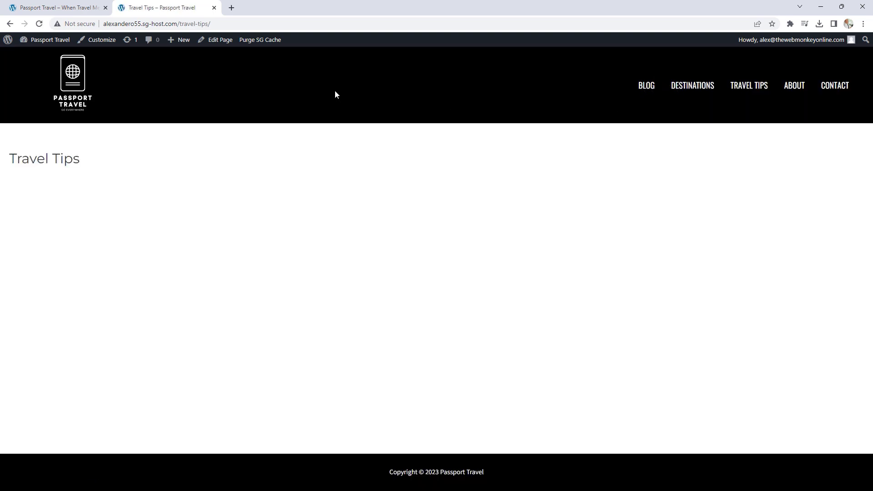
left_click(71, 80)
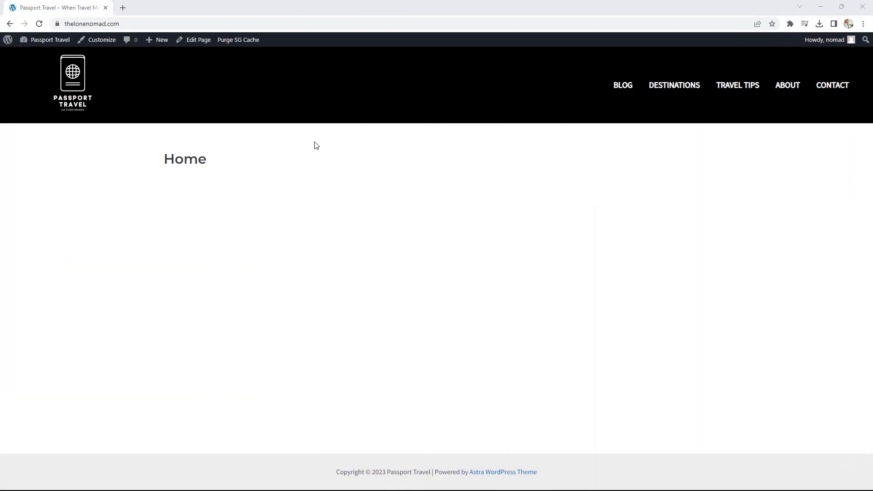
- Open the Home page in the editor and hide its title
left_click(205, 45)
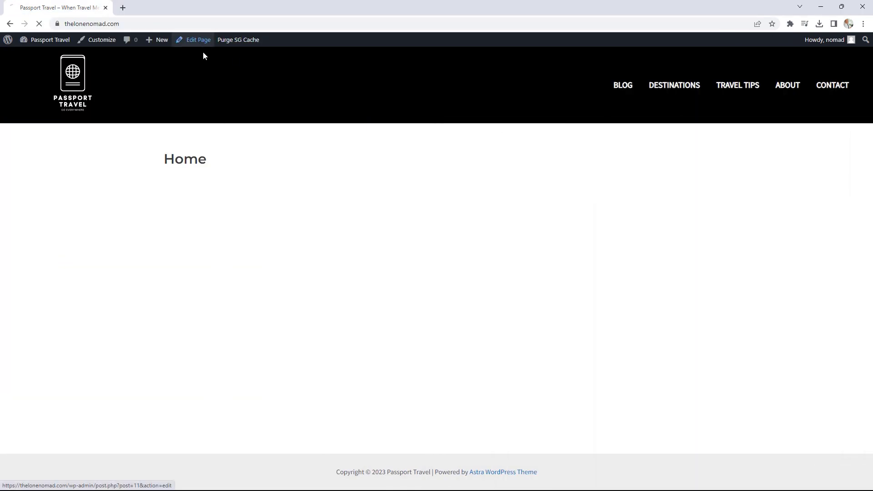
mouse_move(198, 160)
left_mouse_down()
mouse_move(167, 160)
mouse_move(187, 159)
left_mouse_up()
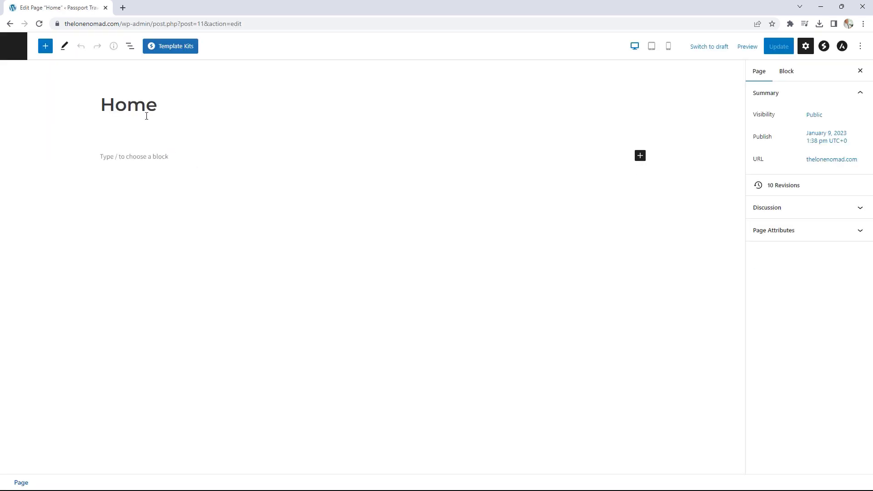
left_click(131, 105)
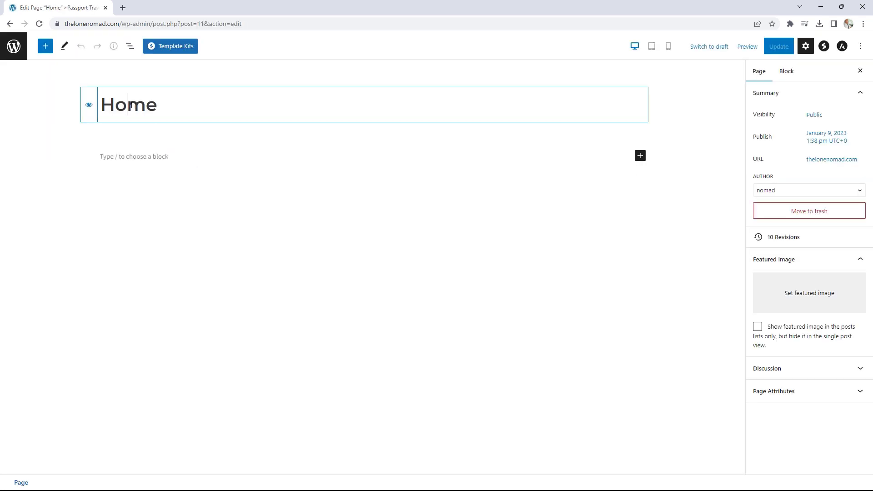
left_click(88, 105)
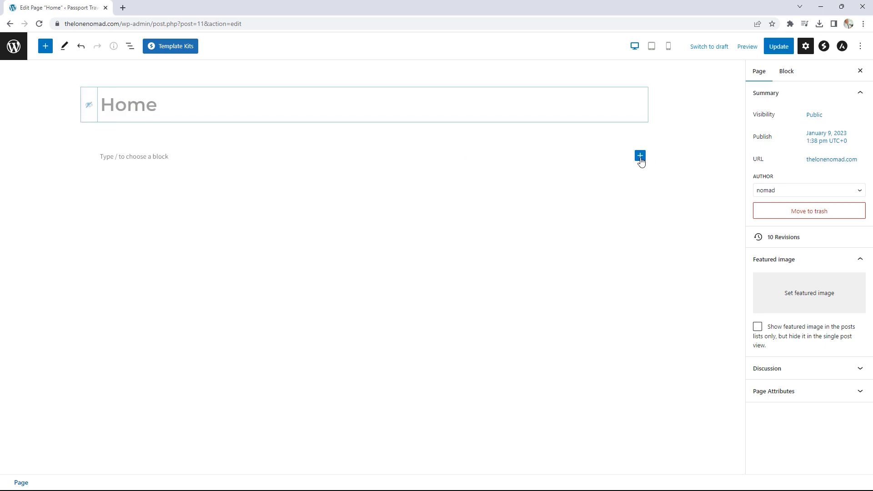
- Insert a Spectra Container block from the full block library
left_click(640, 155)
left_click(707, 305)
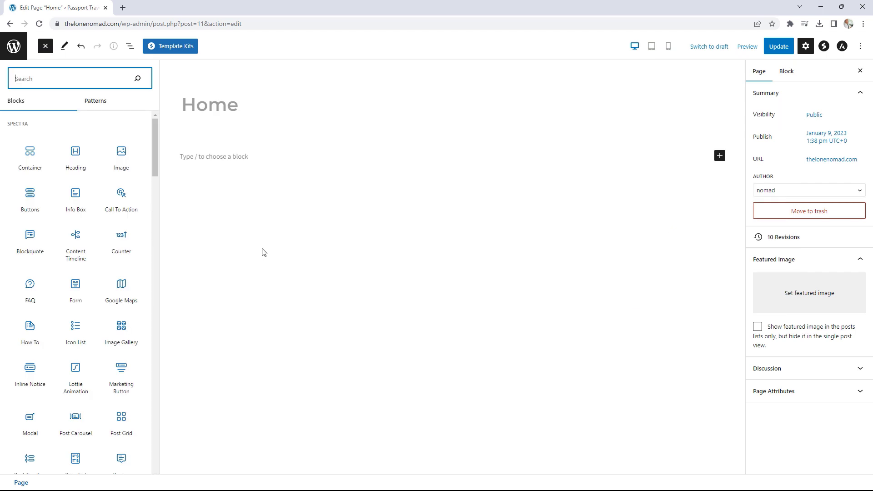
left_click(30, 153)
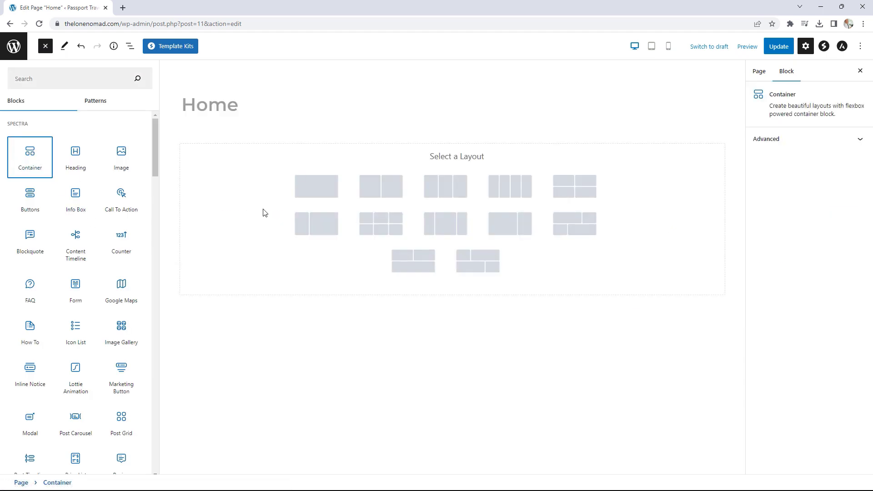
left_click(309, 192)
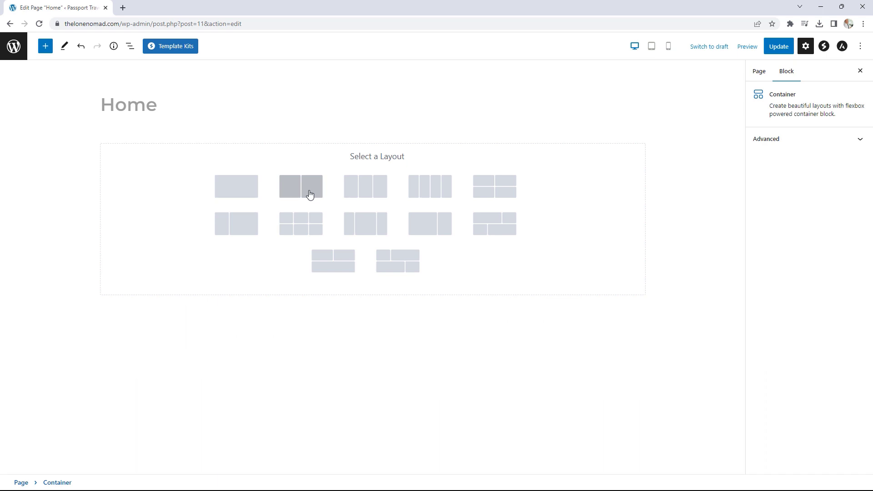
- Choose the single-column container layout and set its Minimum Height to 750 px
left_click(230, 196)
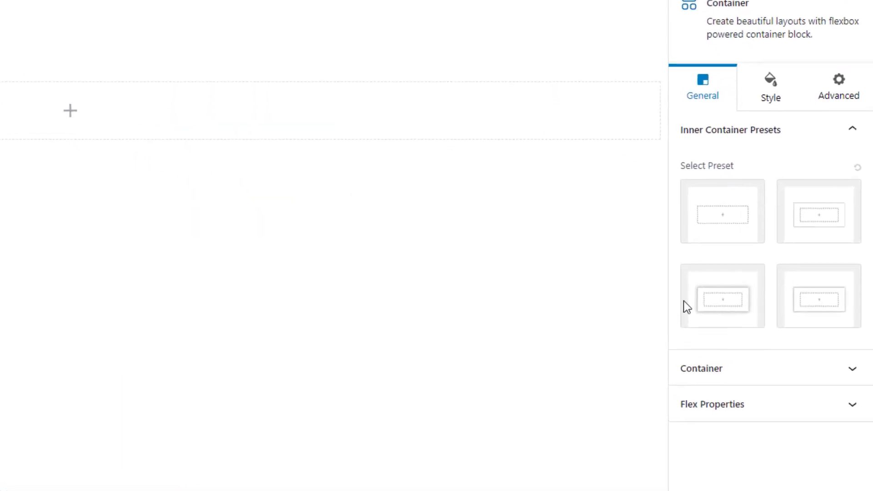
left_click(761, 369)
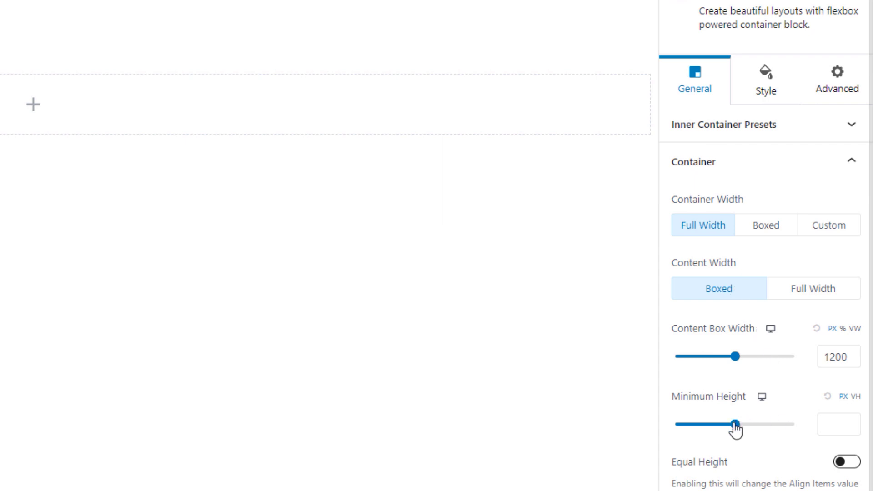
left_click_drag(736, 425, 766, 426)
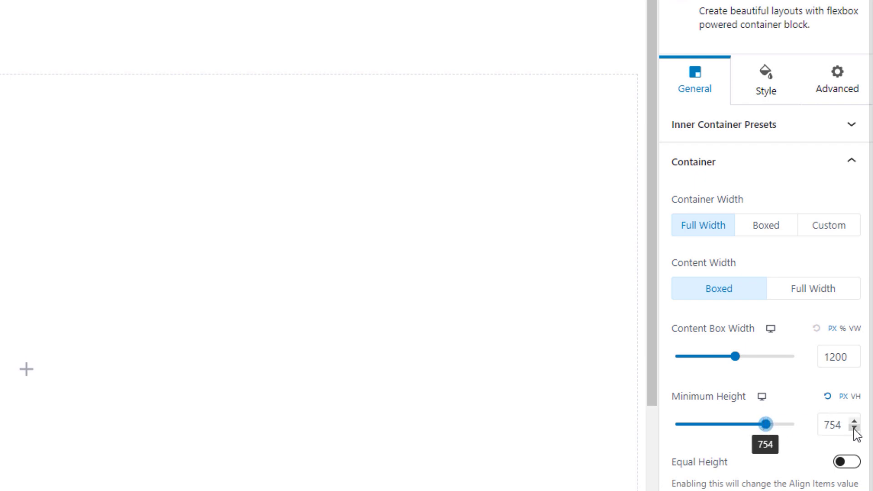
left_click(853, 428)
left_click(854, 428)
left_click(854, 428)
left_click(854, 427)
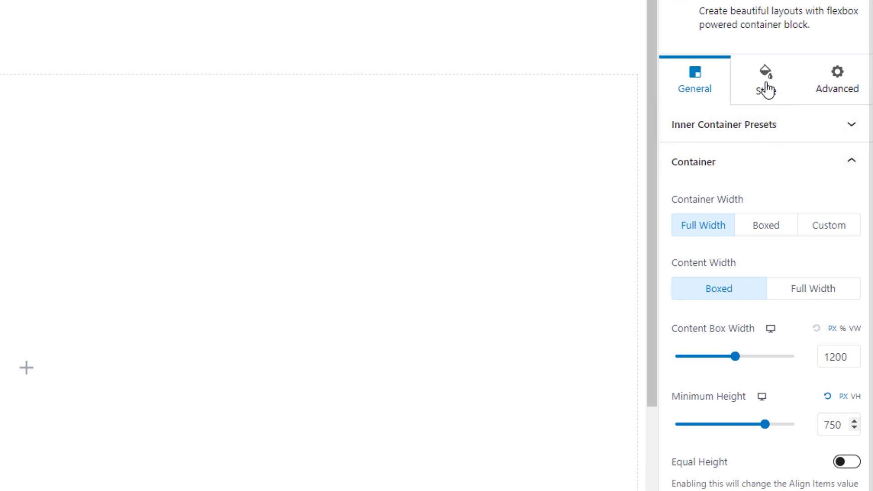
left_click(768, 88)
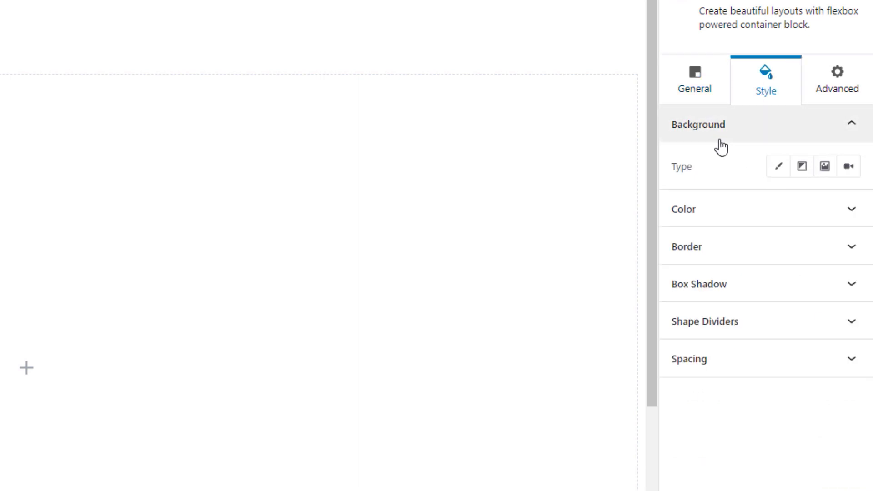
- Set the container's background type to Image using the polynesia beach photo
left_click(827, 167)
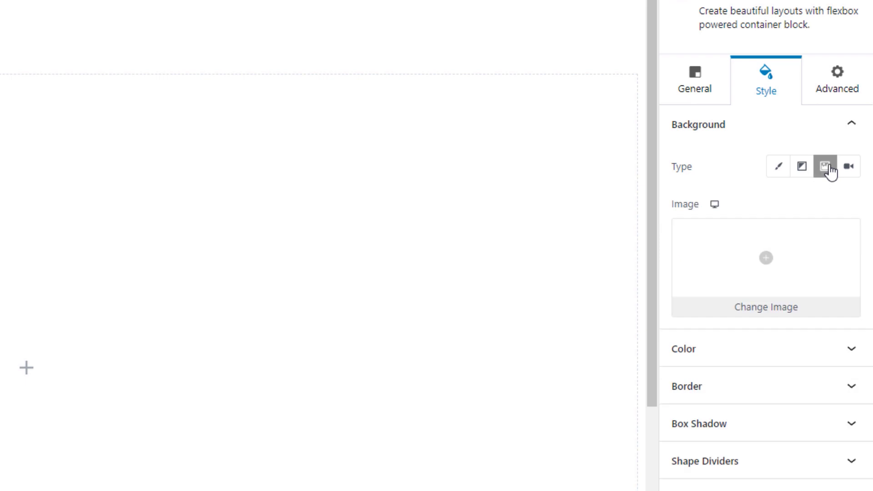
left_click(780, 261)
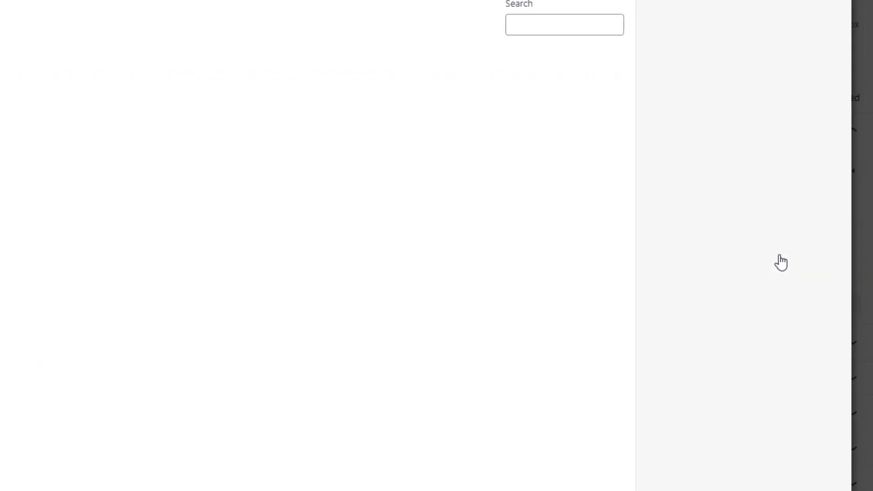
left_click(141, 174)
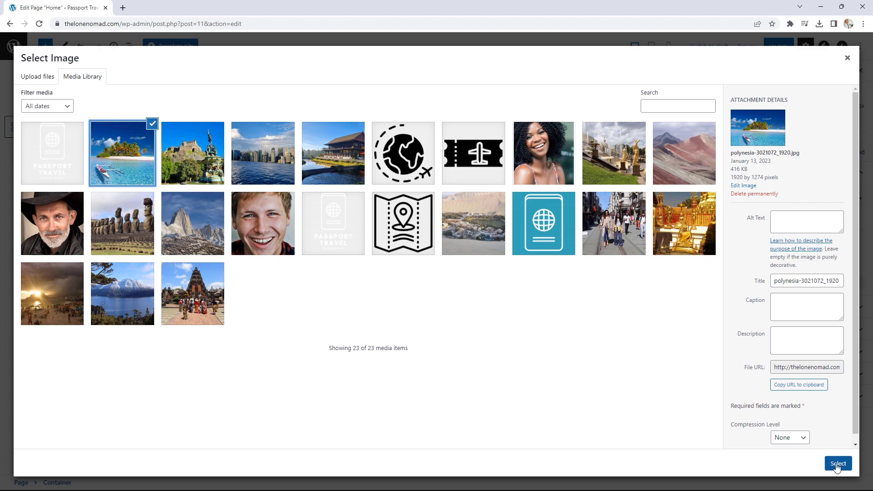
left_click(837, 464)
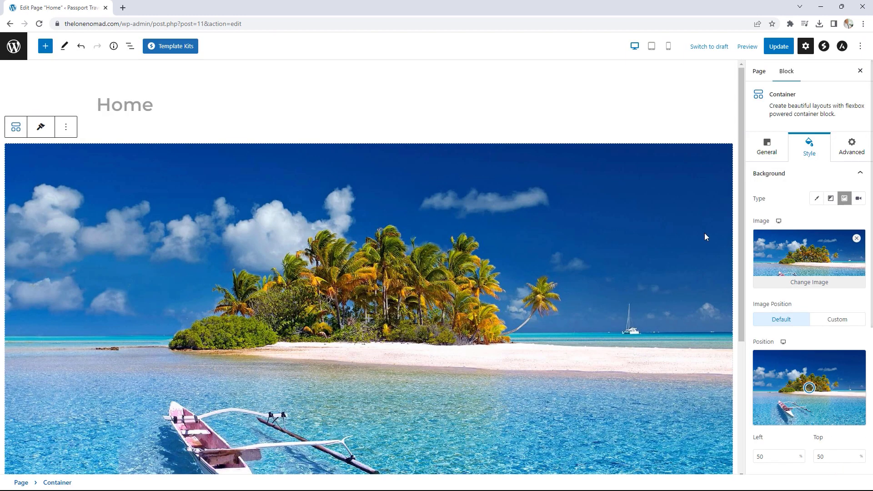
- Update the Home page, preview it live, and return to the editor
left_click(779, 48)
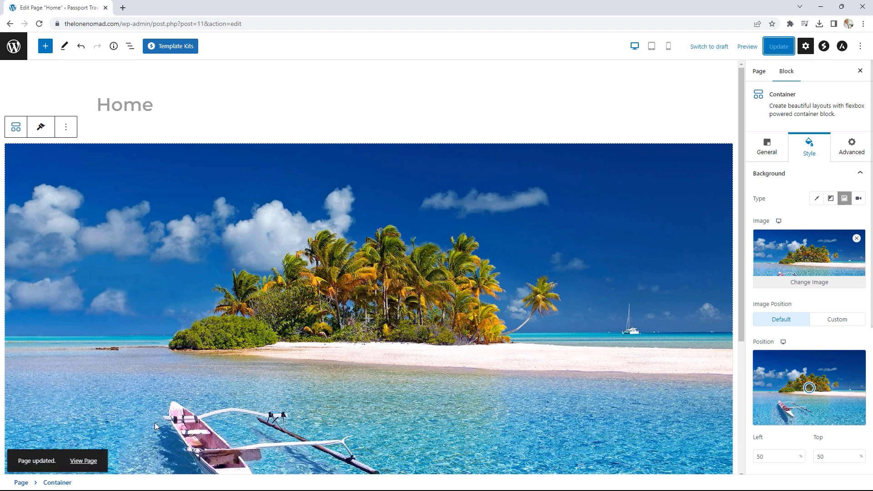
left_click(92, 461)
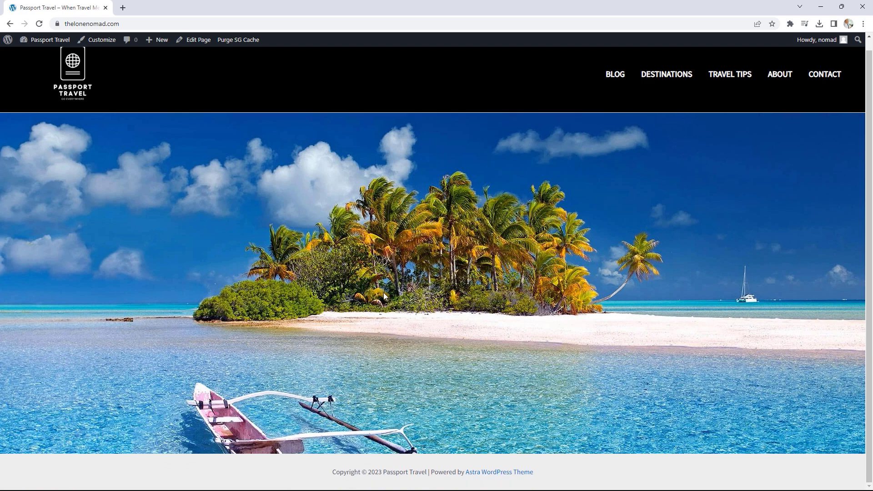
left_click(198, 41)
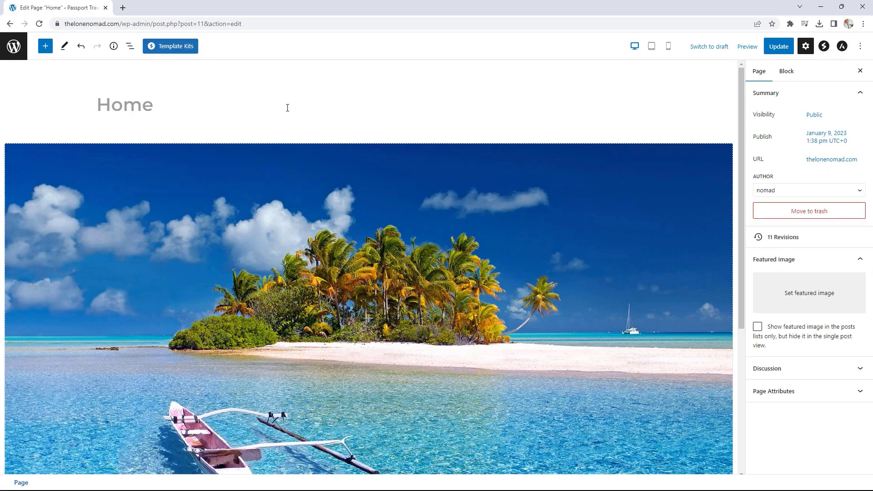
- Insert a Spectra Heading in the hero container and replace its placeholder with 'WHERE TRAVEL MEETS ADVEN'
scroll(519, 291, "down", 1)
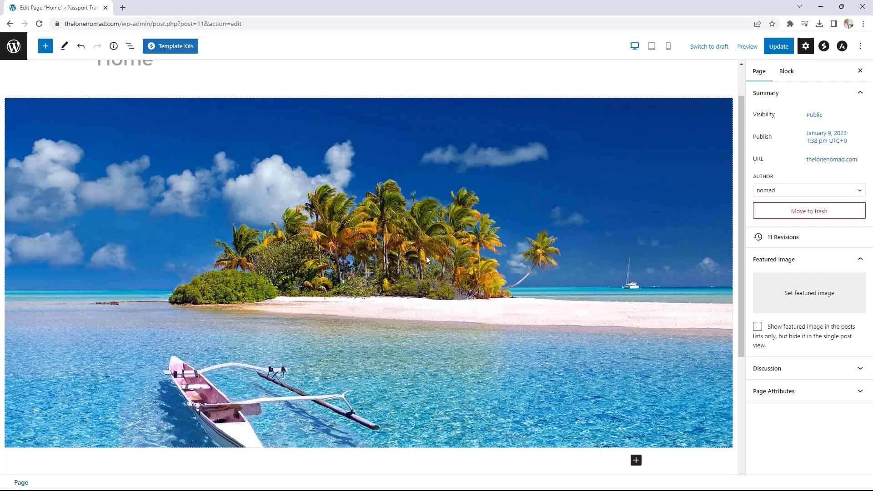
left_click(371, 277)
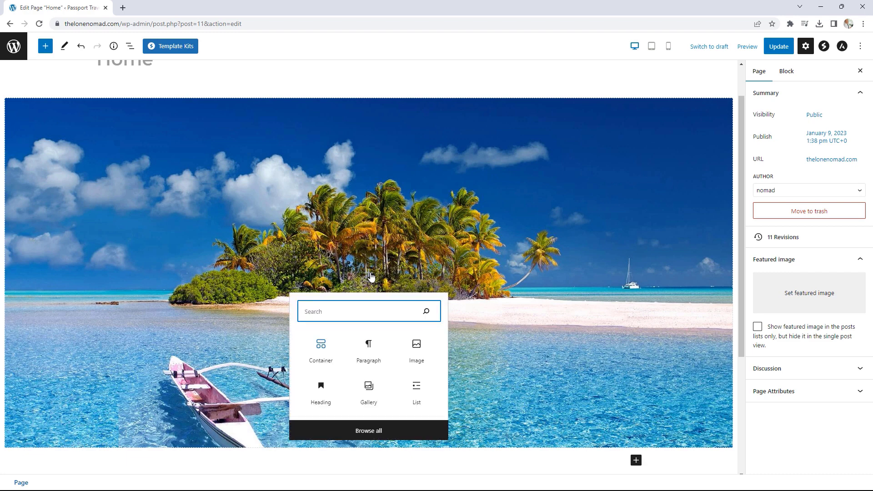
left_click(377, 431)
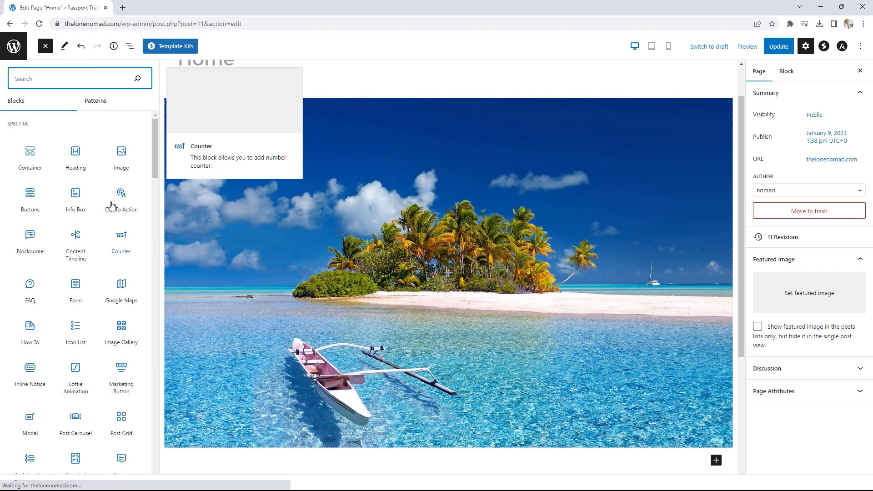
left_click(75, 154)
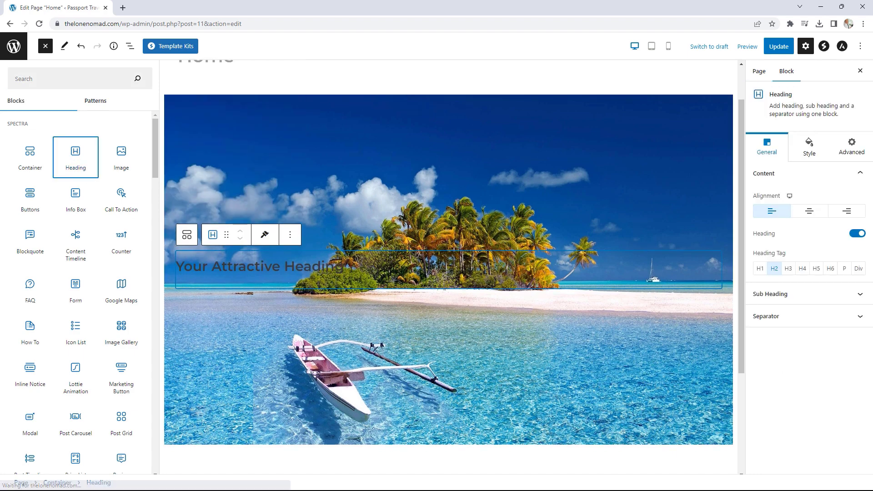
left_click(351, 267)
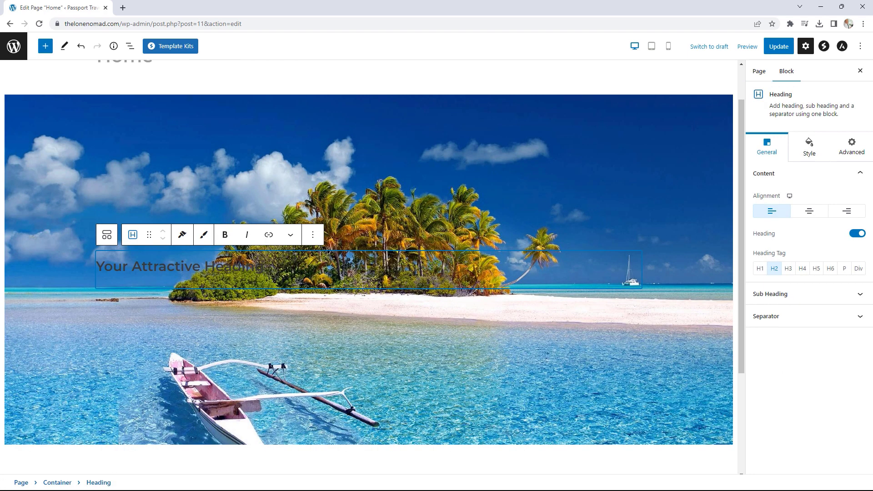
triple_click(258, 265)
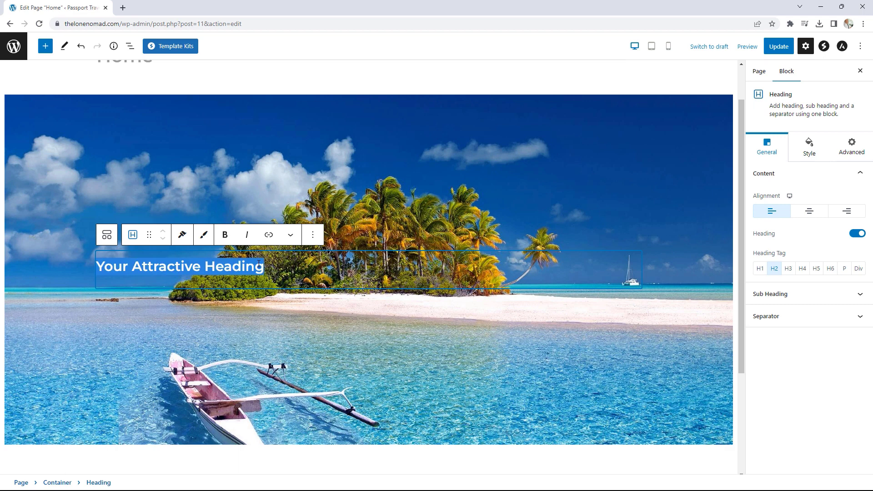
type("WHE")
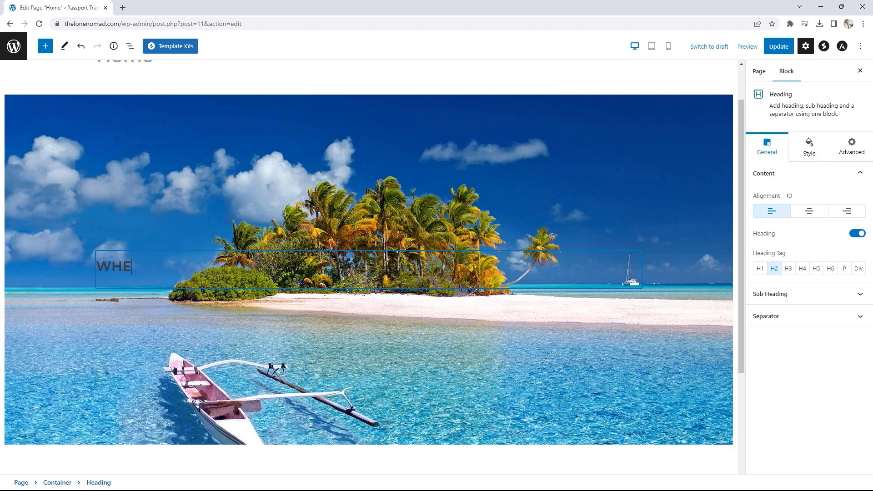
type("RE TRAVEL MEET")
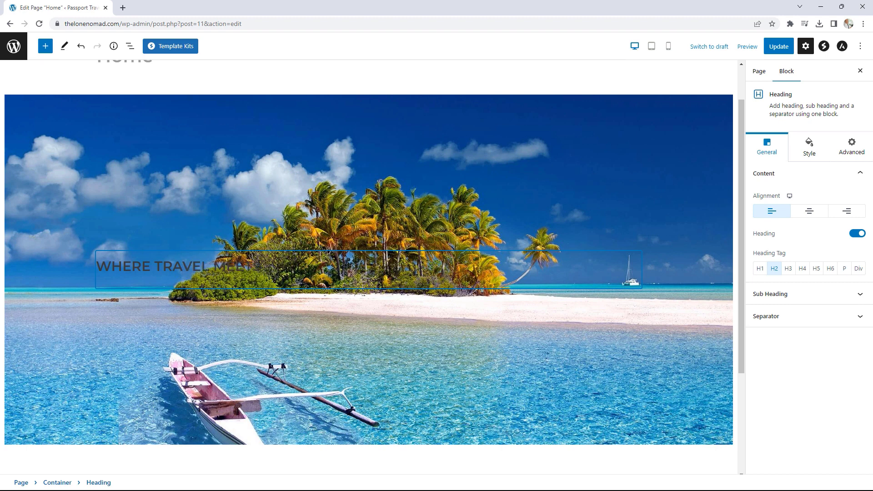
type("S ADVENTURE")
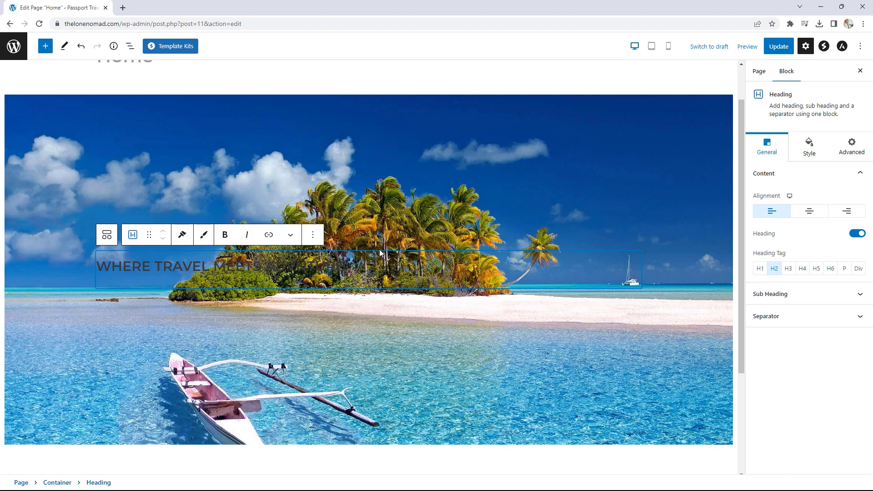
- Make the hero heading text colour white
left_click(812, 150)
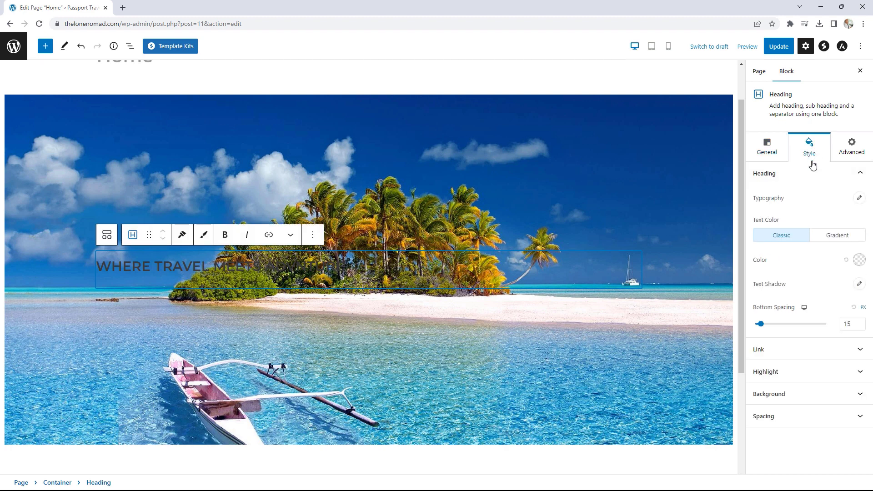
left_click(858, 260)
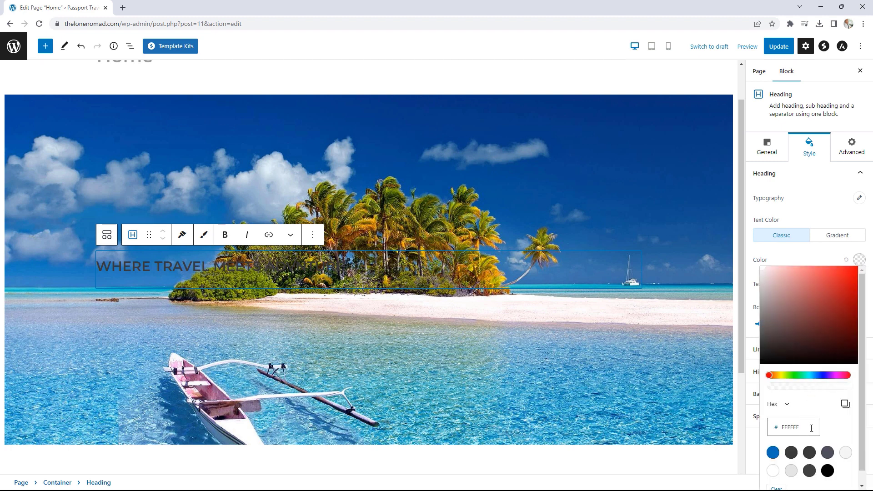
left_click(773, 471)
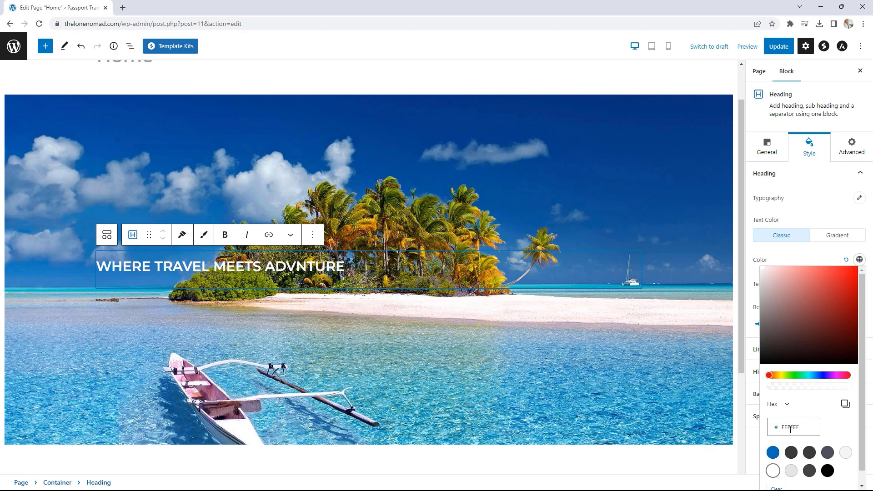
left_click(820, 262)
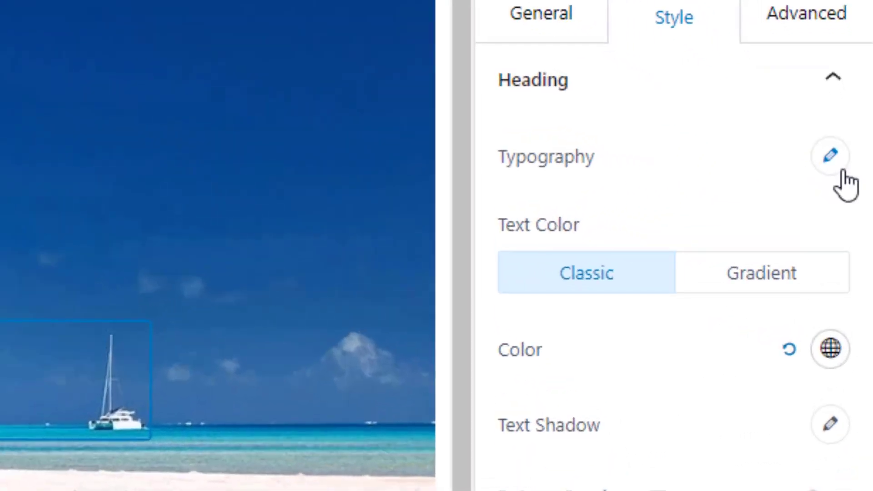
- Set the heading typography to 100 px font size, weight 500, italic style
left_click(826, 159)
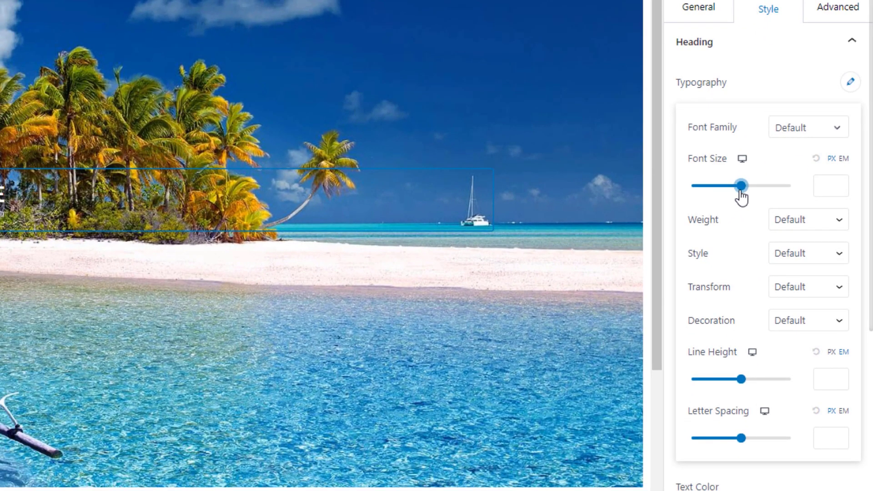
left_click_drag(741, 196, 752, 198)
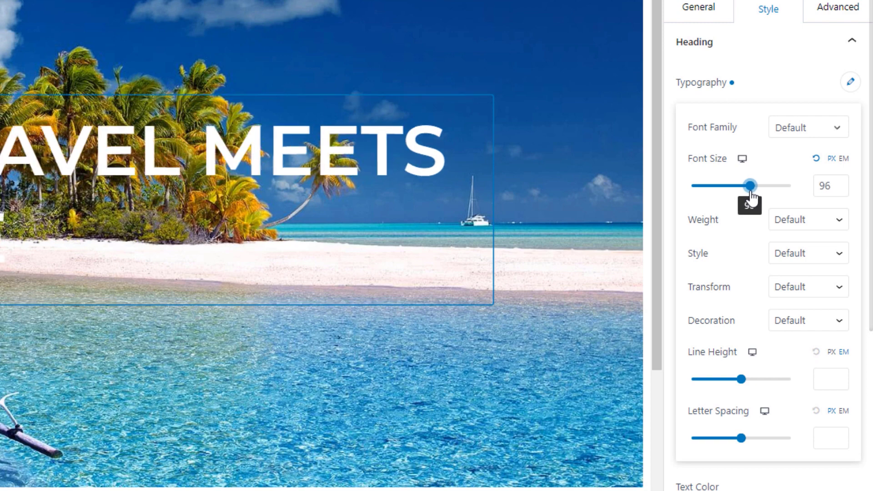
left_click(843, 182)
left_click(843, 181)
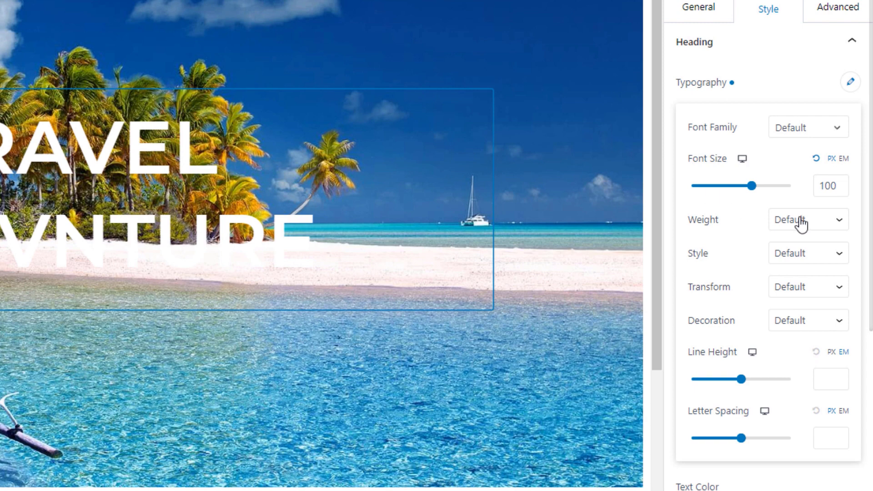
left_click(789, 226)
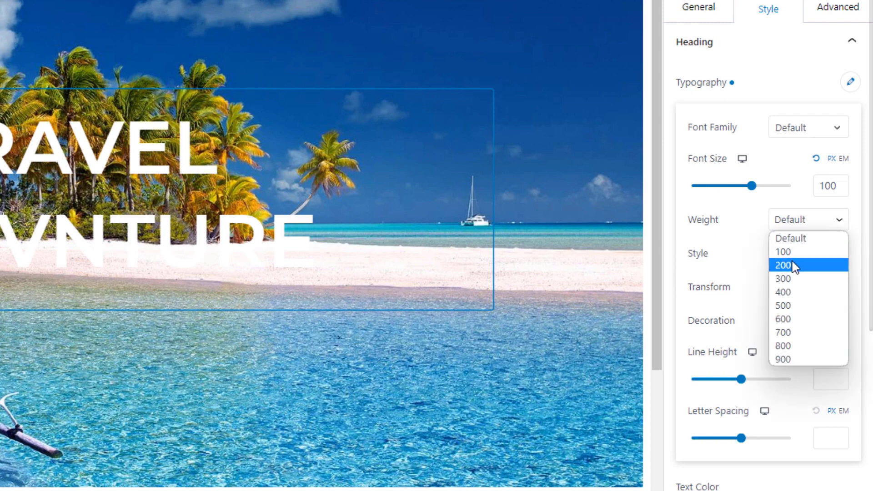
left_click(791, 305)
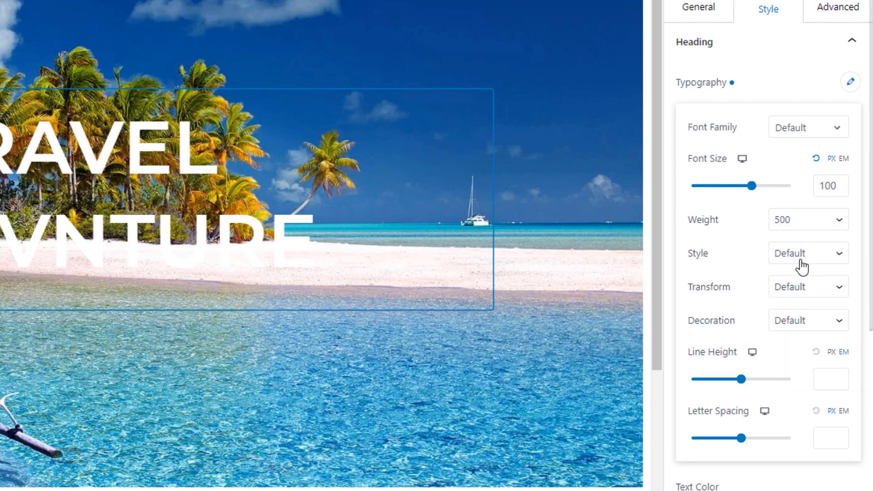
left_click(802, 268)
left_click(791, 284)
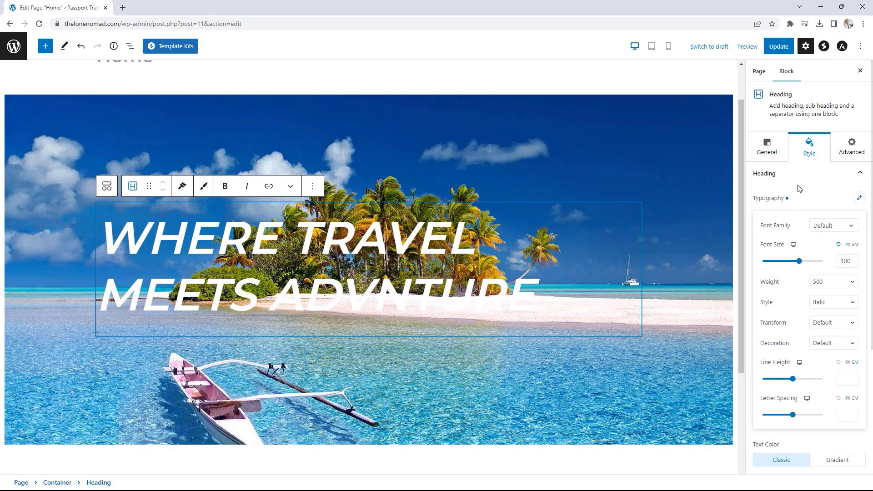
- Centre-align the hero heading and insert the missing E in ADVENTURE
left_click(776, 154)
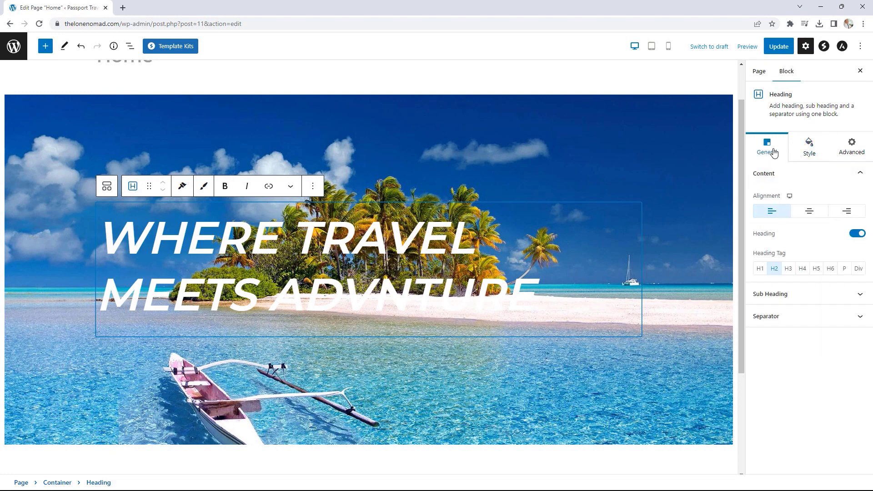
left_click(808, 216)
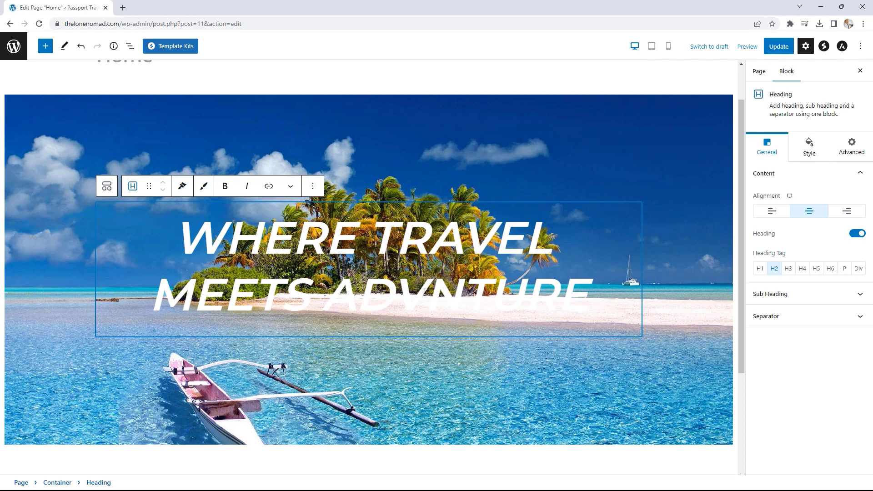
type("E")
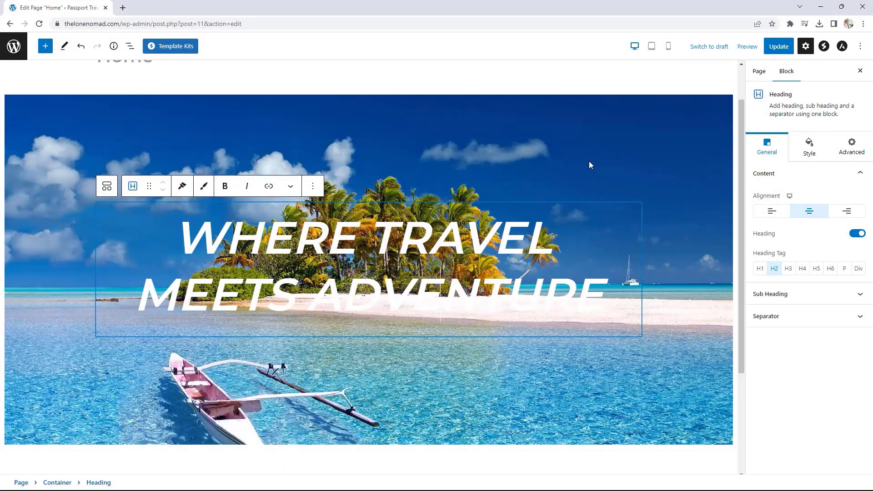
left_click(443, 102)
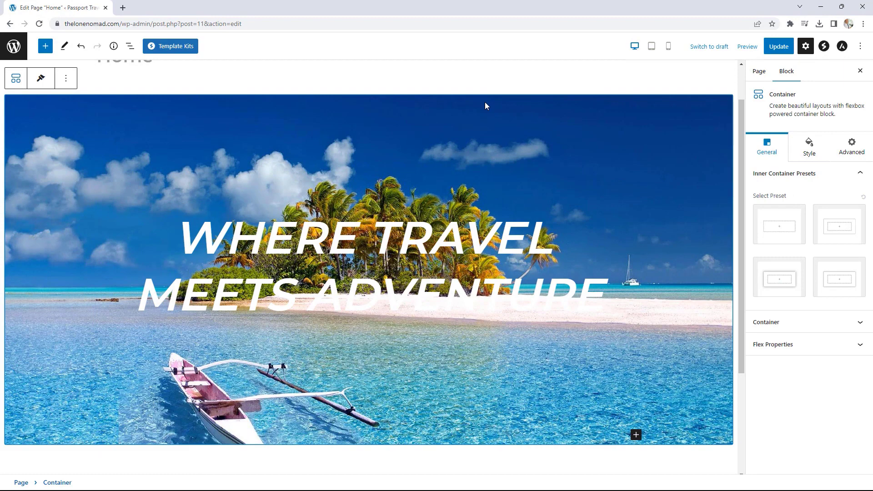
- Add a Classic overlay with colour 26202075 over the container's beach background
left_click(808, 146)
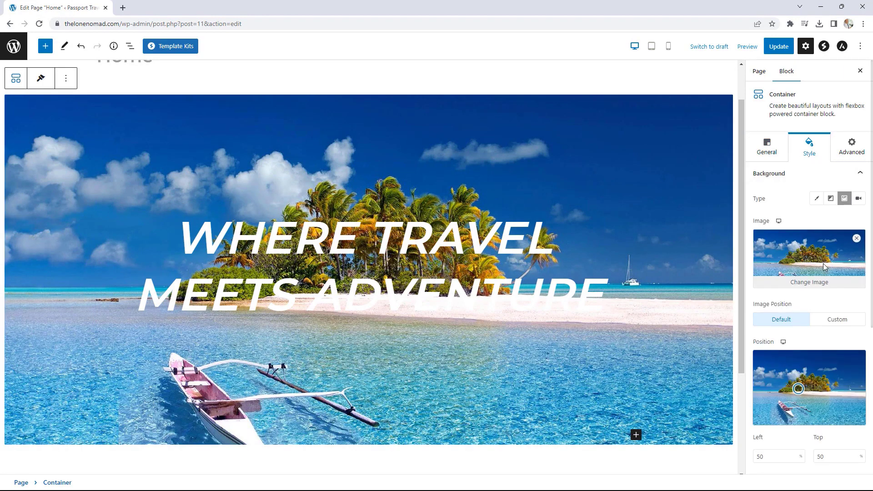
scroll(825, 266, "down", 5)
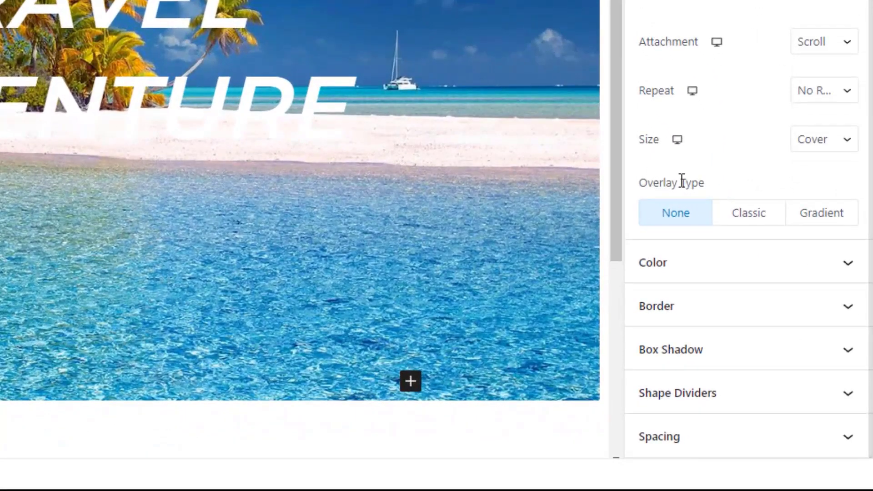
left_click(759, 213)
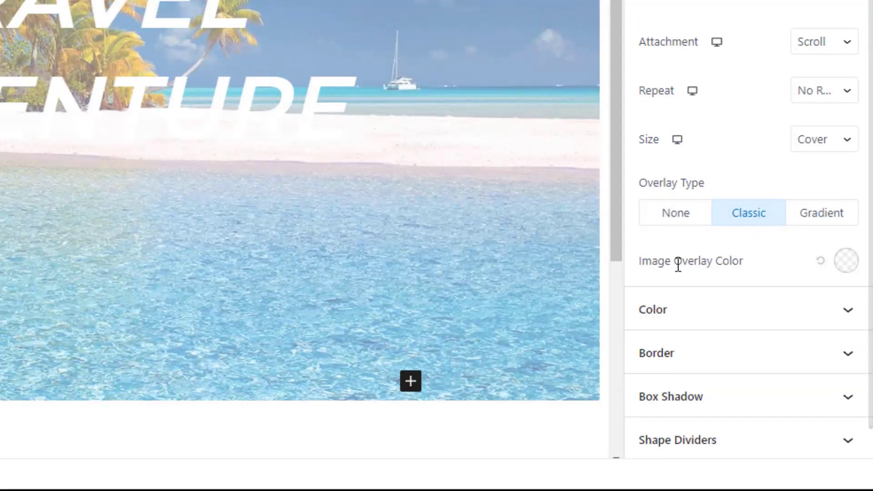
left_click(847, 265)
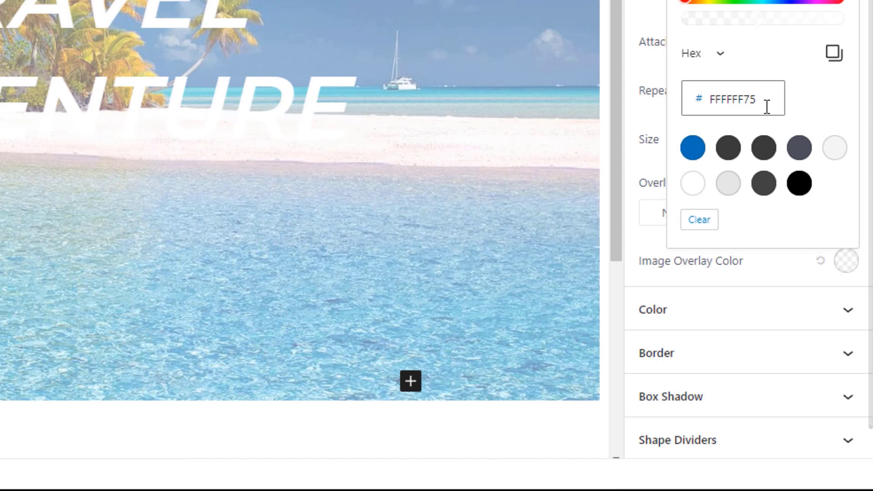
left_click_drag(766, 107, 711, 101)
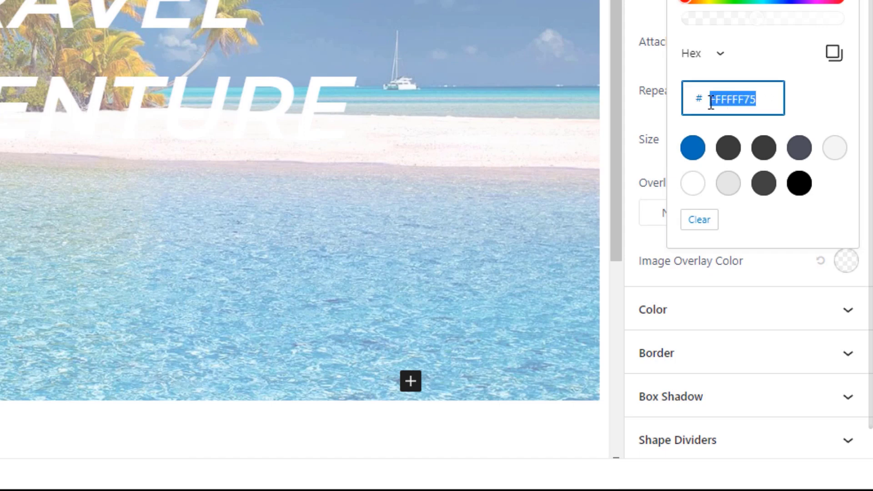
type("2")
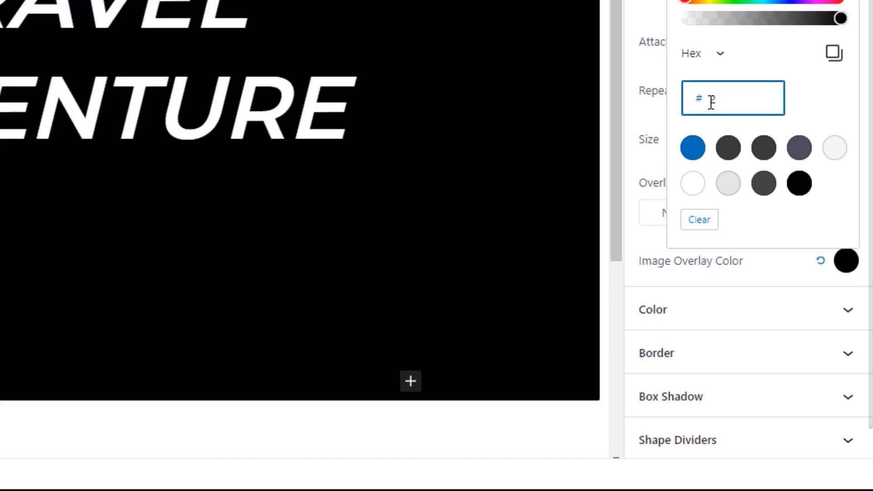
type("62020")
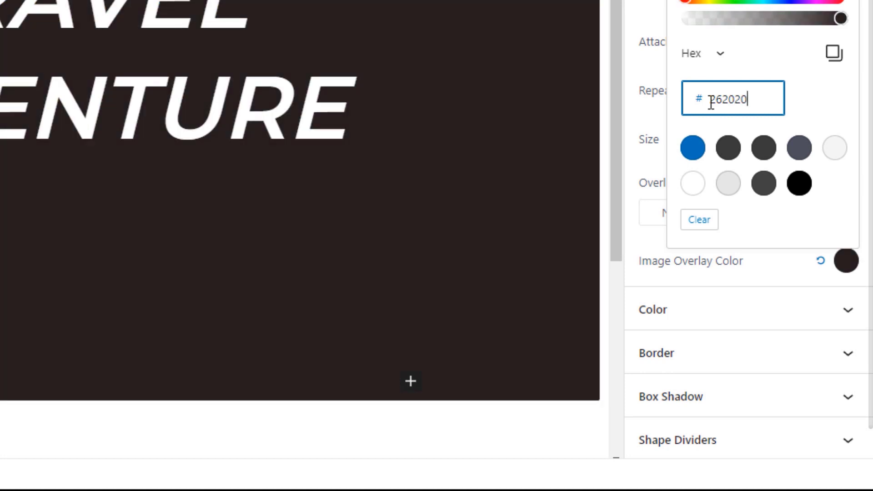
type("75")
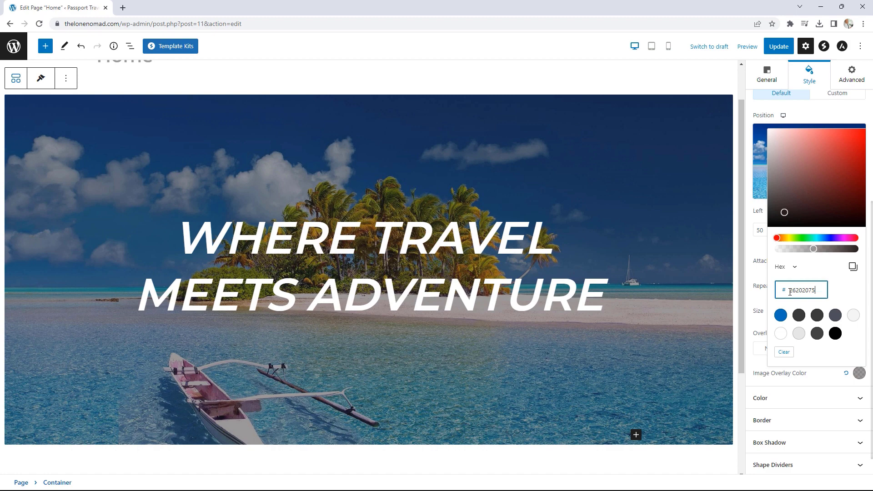
left_click(760, 276)
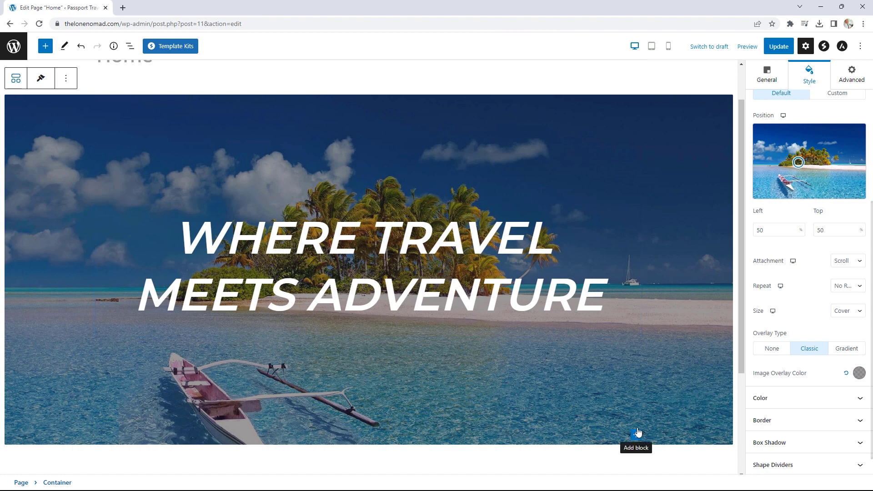
- Insert a Buttons block in the hero and label the first button VIEW THE BLOG
left_click(637, 432)
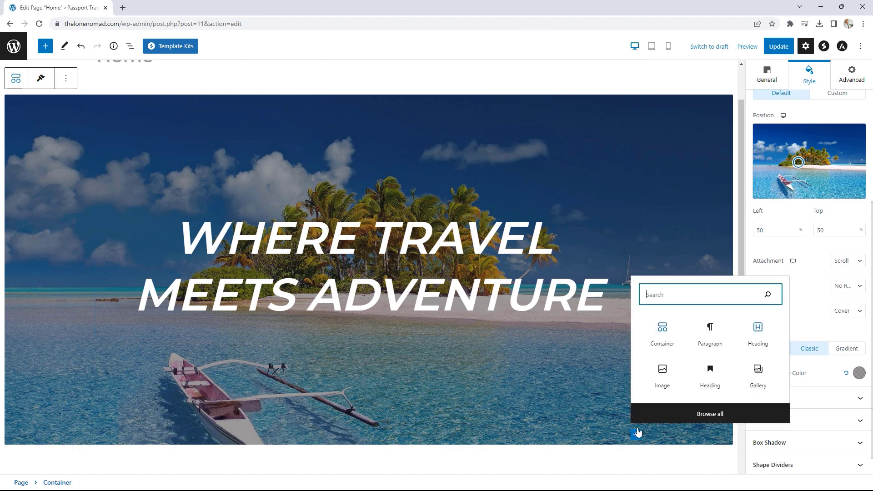
left_click(714, 413)
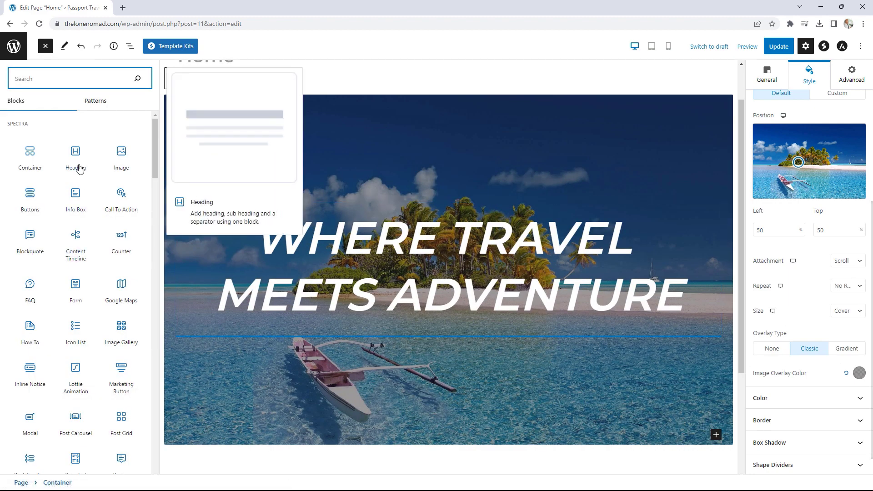
left_click(31, 197)
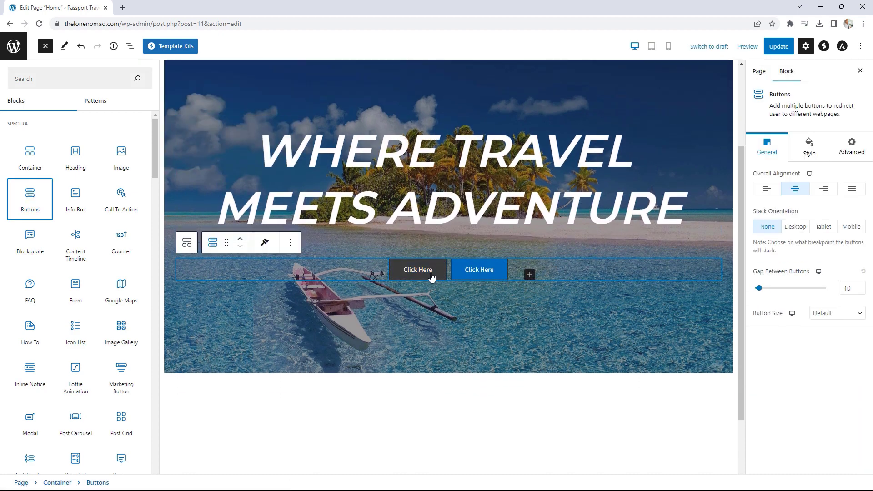
left_click(423, 273)
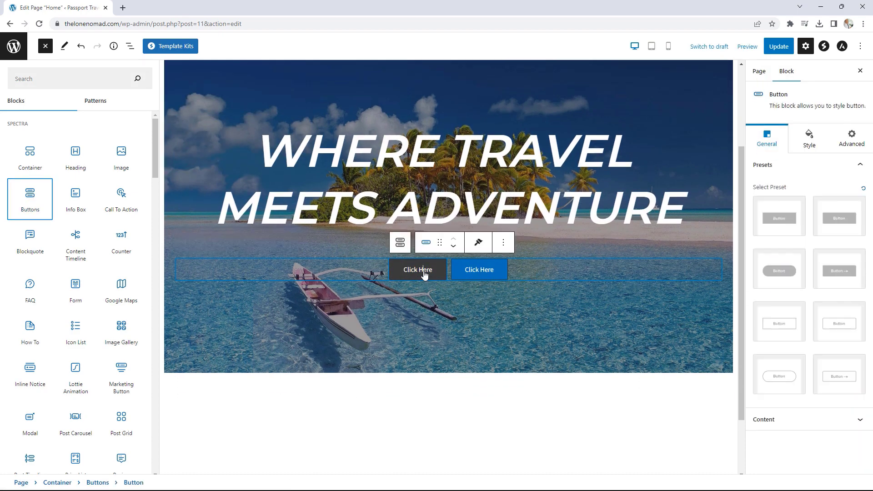
left_click_drag(349, 271, 326, 273)
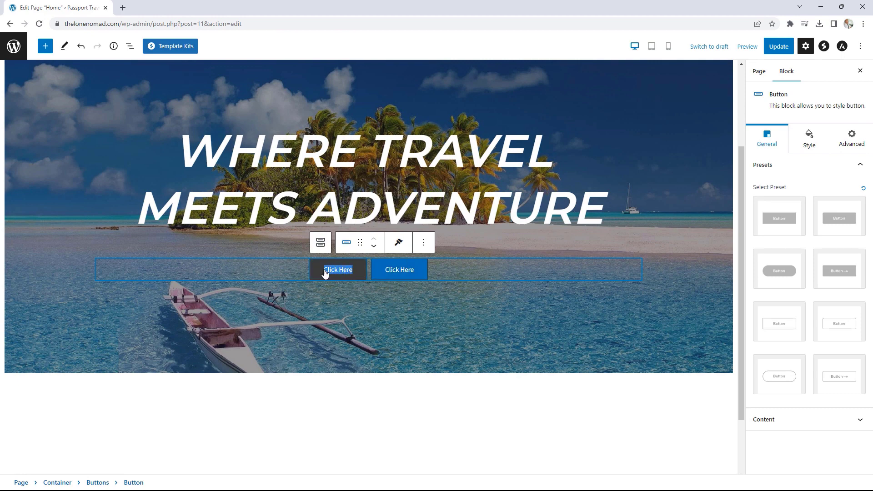
type("view")
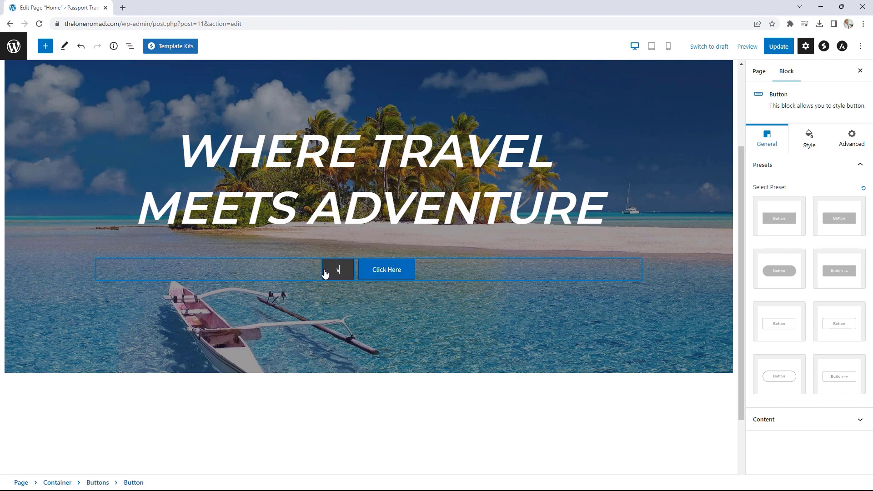
key("BackSpace")
key("BackSpace")
key("BackSpace")
key("BackSpace")
type("VIEW")
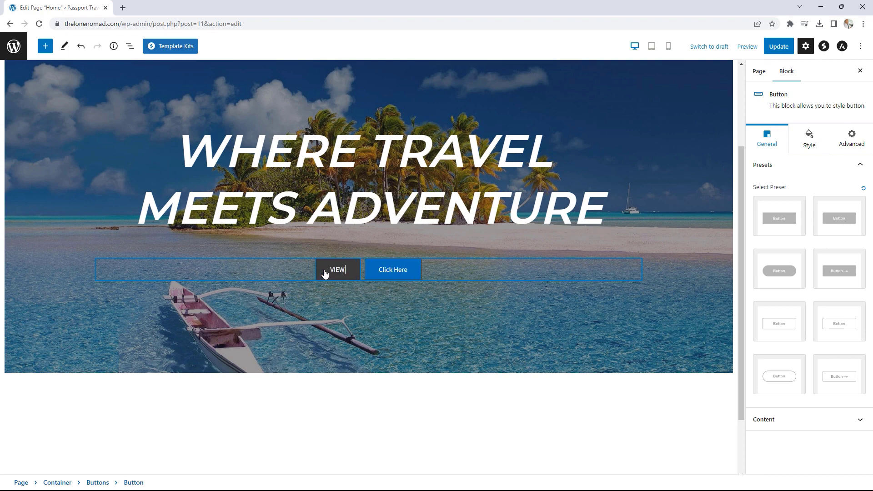
type(" THE BLOG")
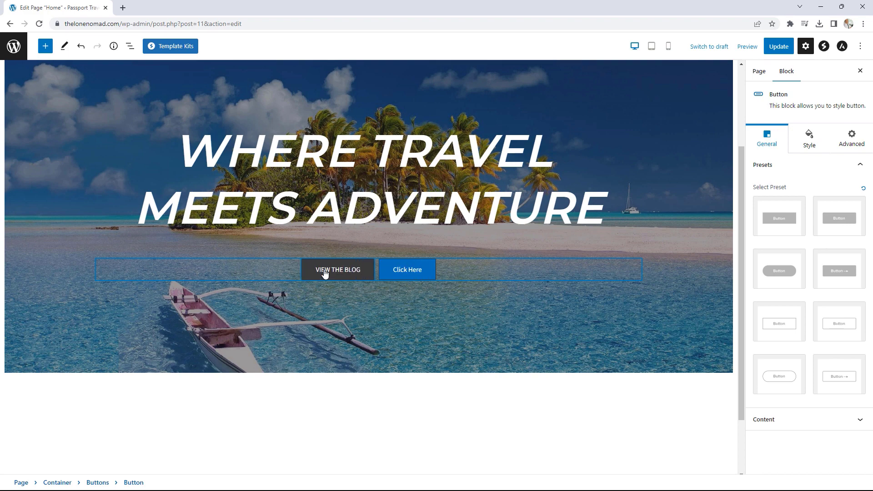
- Relabel the second button from 'Click Here' to CONTACT US
left_click(404, 271)
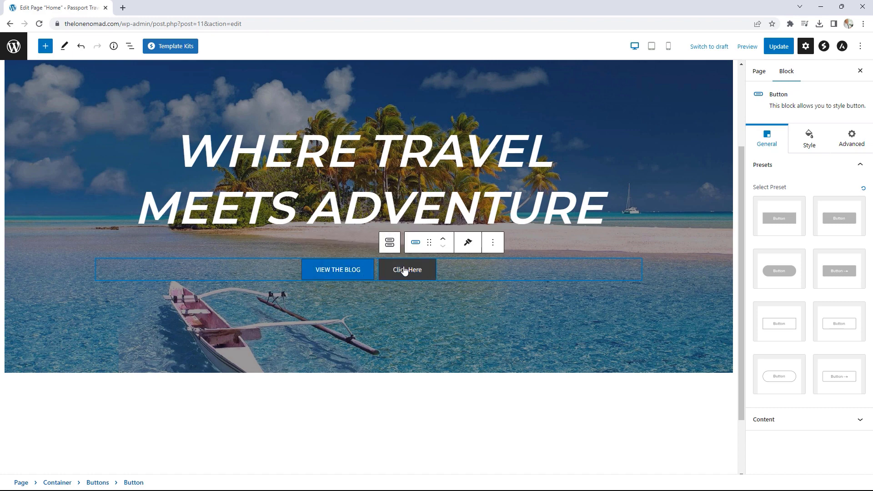
key("ctrl+a")
type("CONTA")
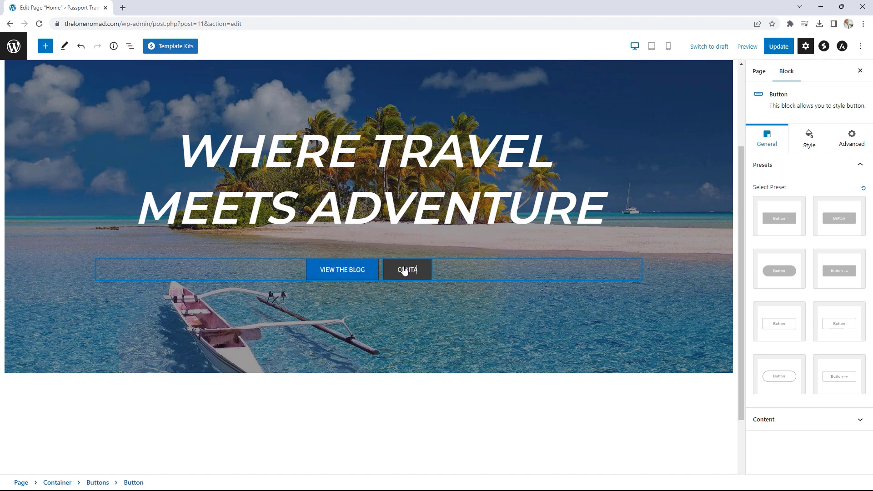
type("CT US")
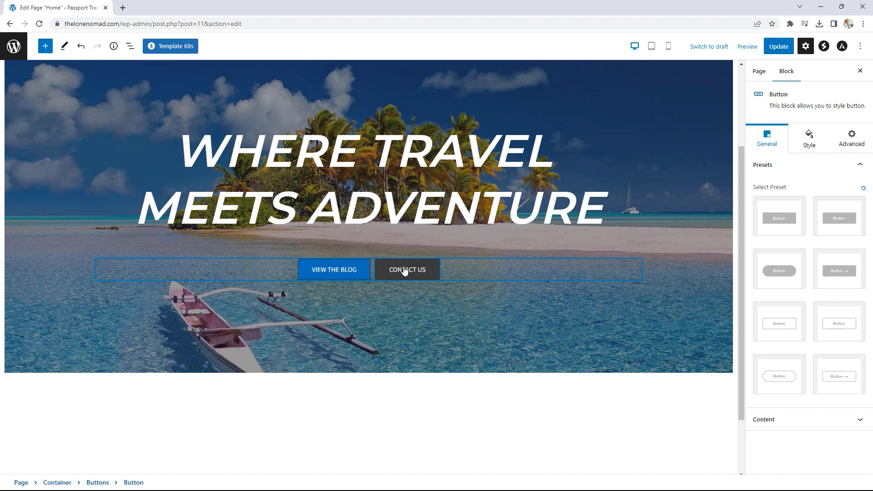
left_click(342, 270)
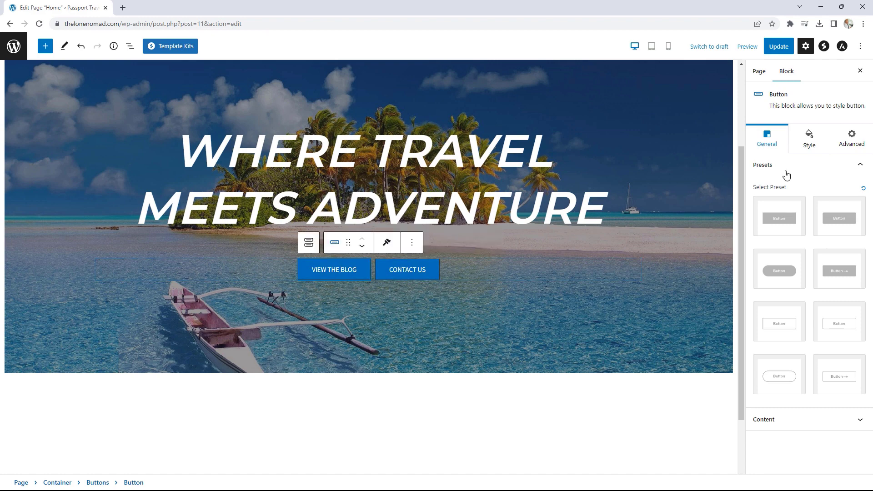
- Set the VIEW THE BLOG button's typography font size to 18
left_click(812, 146)
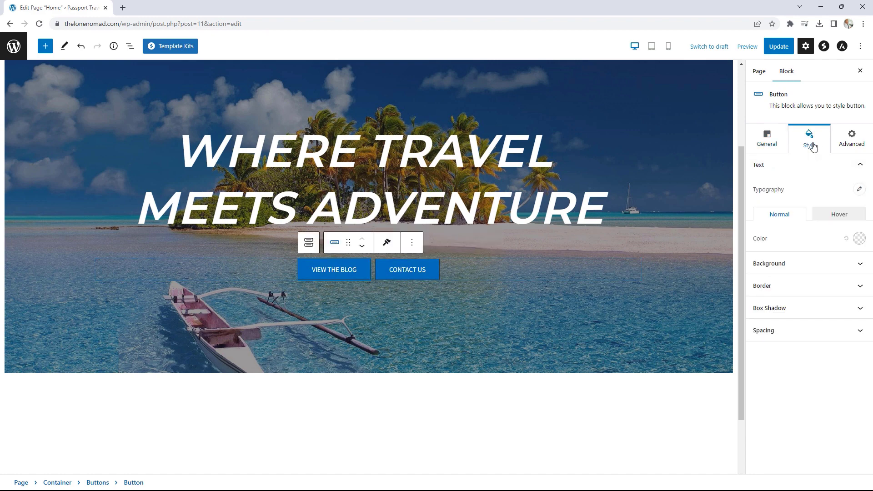
left_click(859, 190)
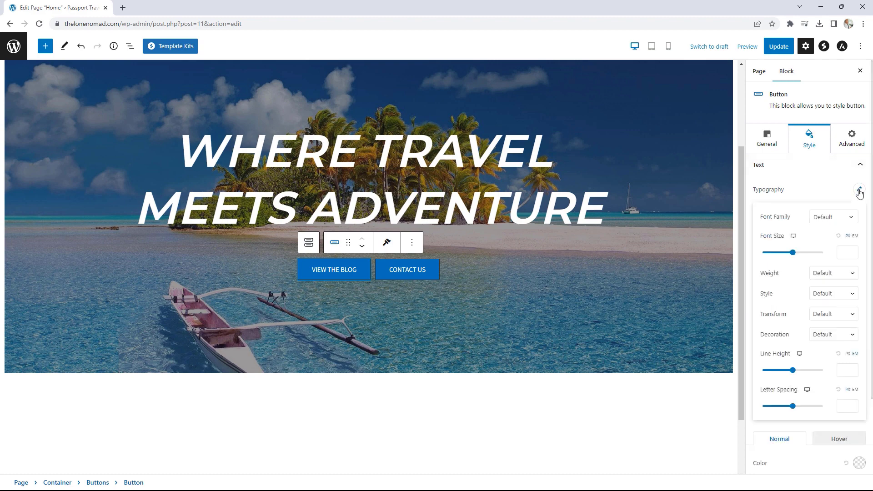
left_click(854, 255)
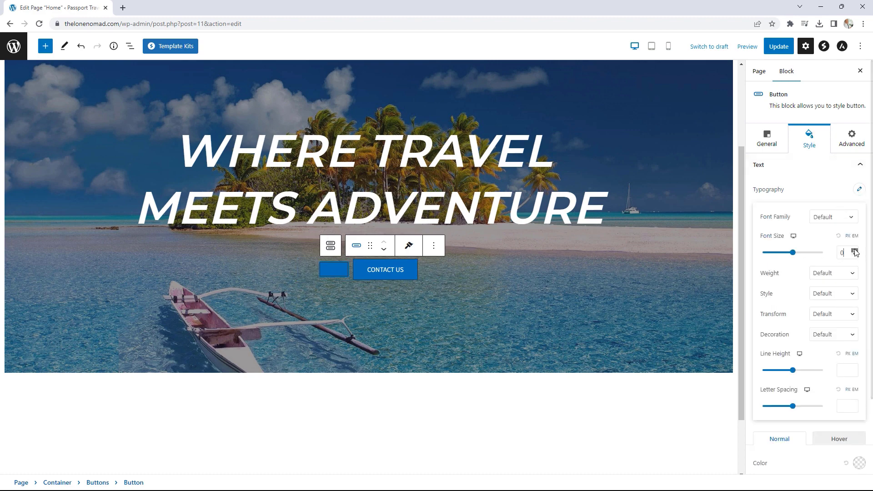
left_click(854, 250)
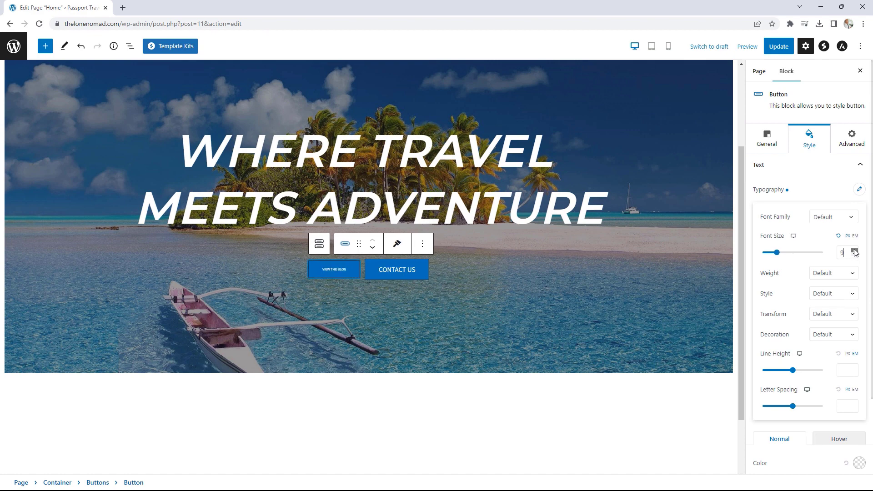
left_click(854, 250)
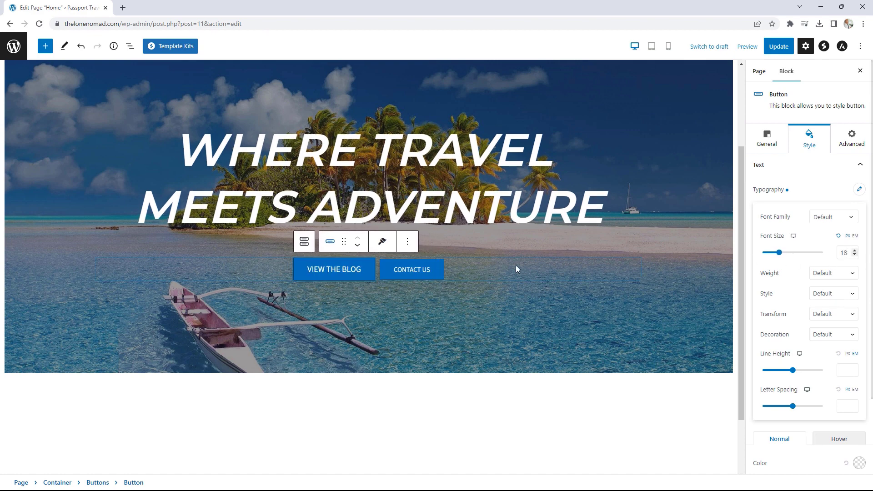
- Set the CONTACT US button's font size to 18 as well
left_click(422, 273)
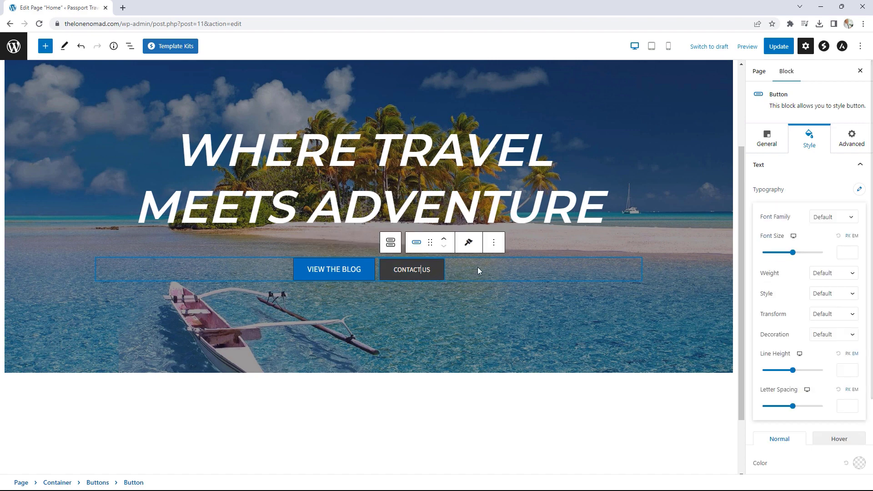
left_click(840, 251)
type("18")
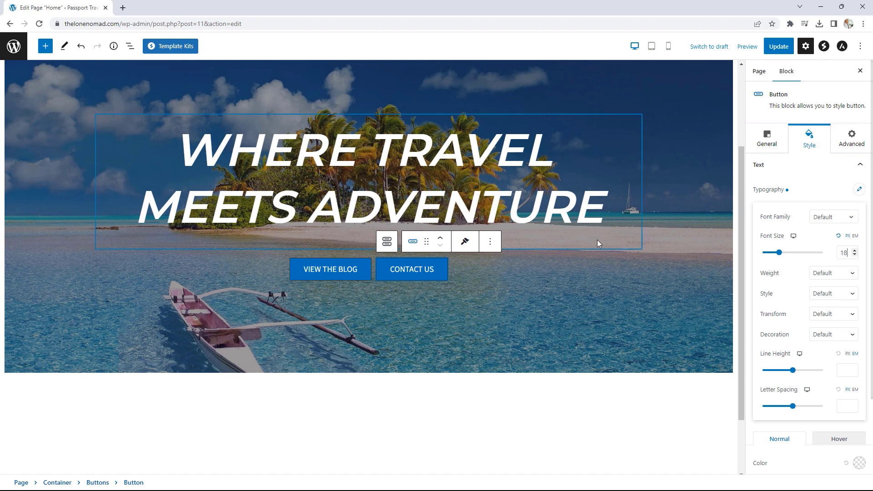
left_click(346, 270)
left_click(767, 142)
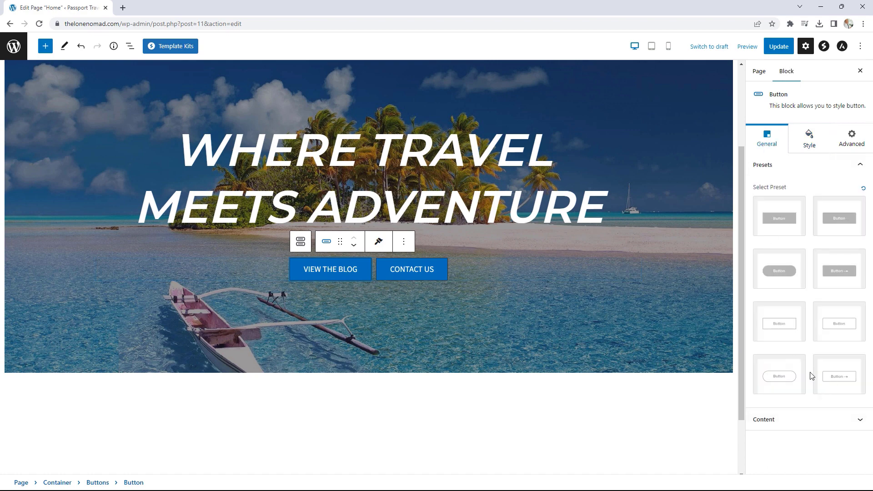
- Set the VIEW THE BLOG button's link to /blog, leaving it without an icon
left_click(812, 425)
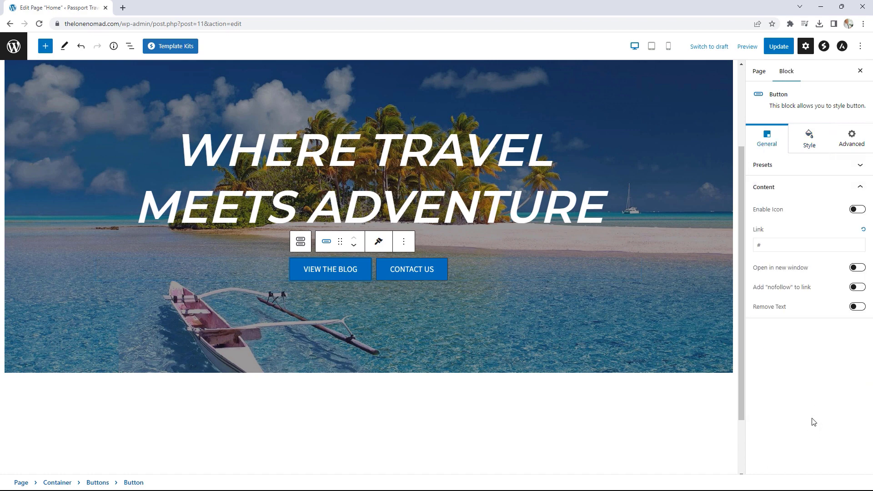
double_click(755, 245)
type("/blog")
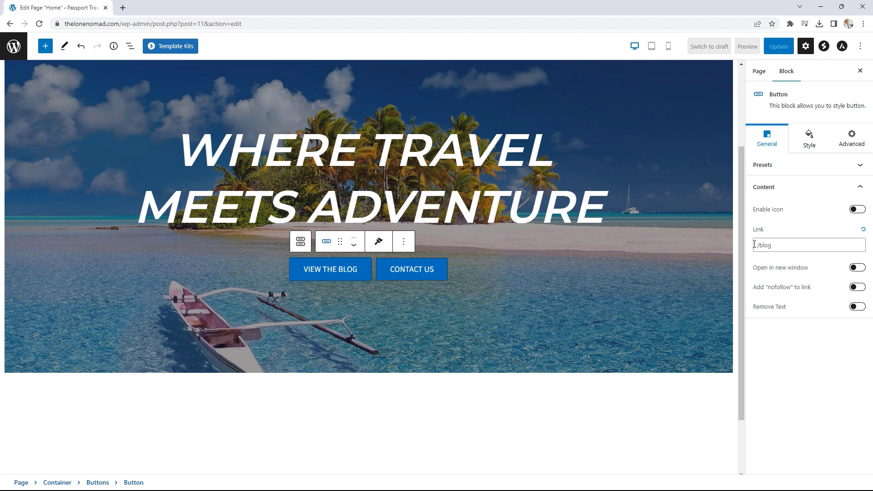
left_click(857, 210)
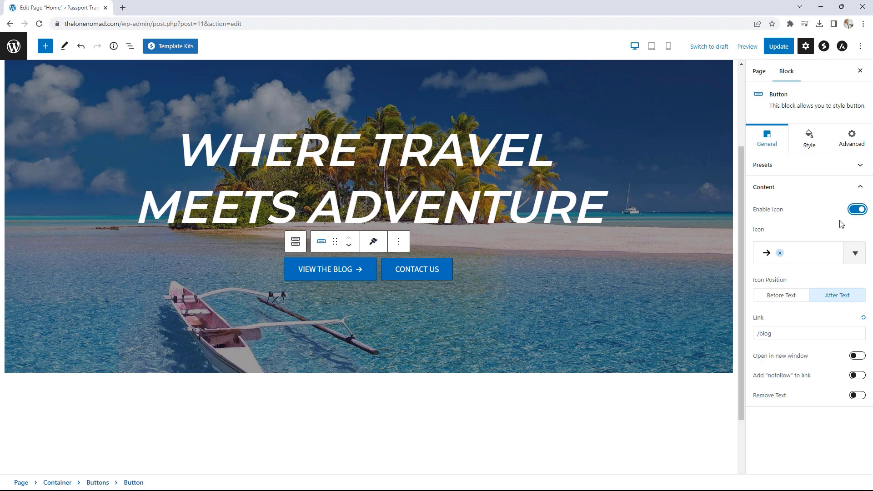
left_click(797, 256)
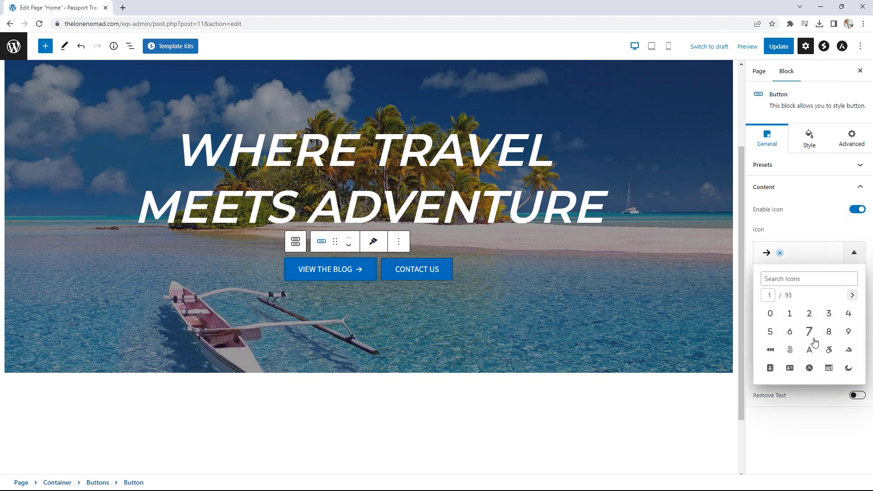
left_click(818, 223)
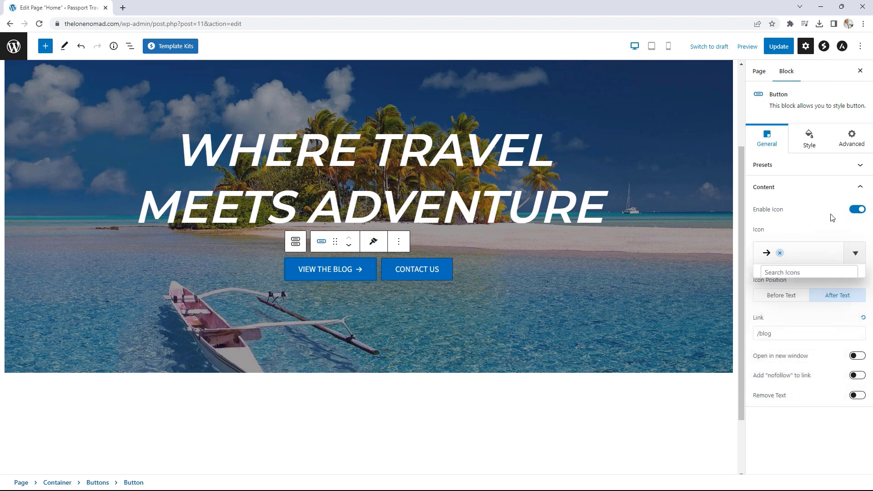
left_click(856, 210)
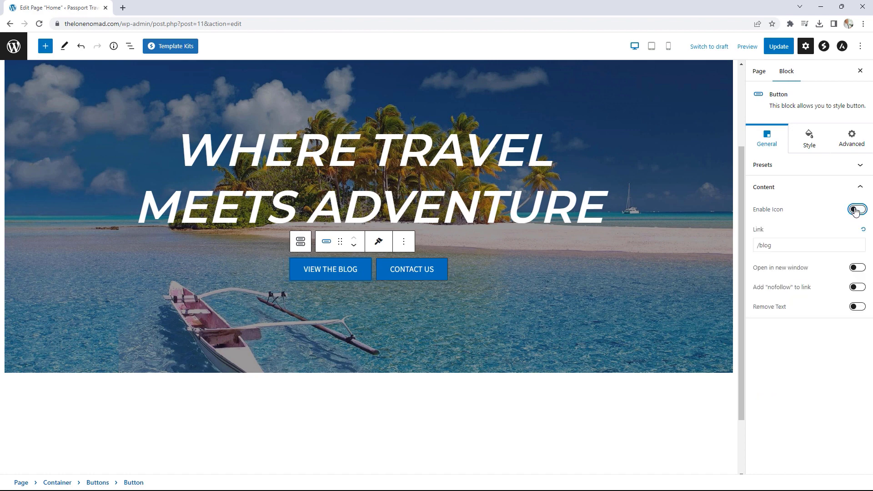
- Link the CONTACT US button to /contact-us and update the Home page
left_click(408, 272)
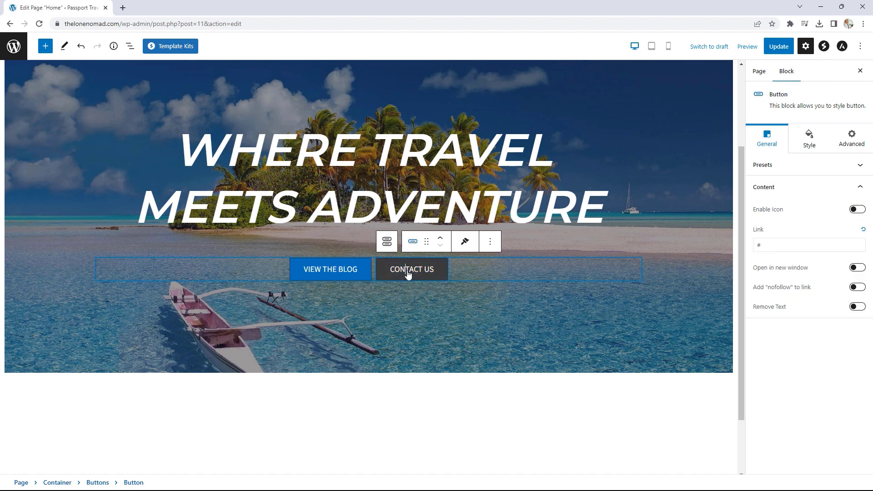
double_click(757, 245)
type("/co")
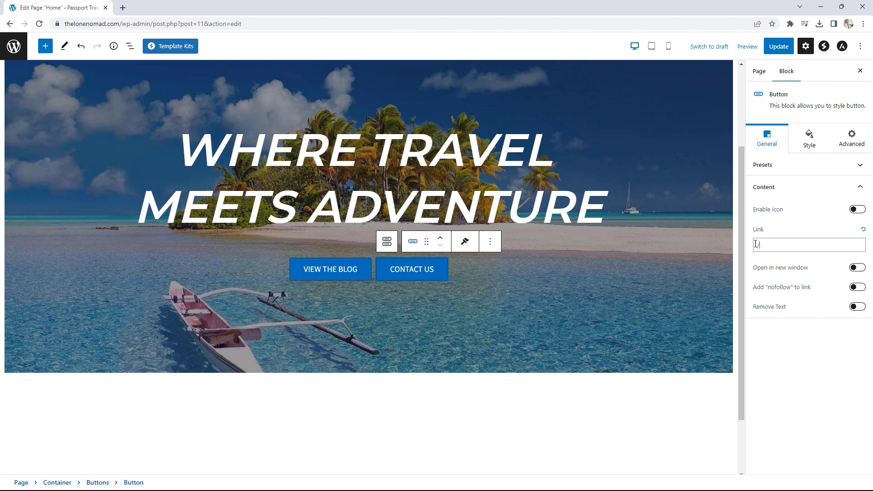
type("ntact-us")
left_click(771, 54)
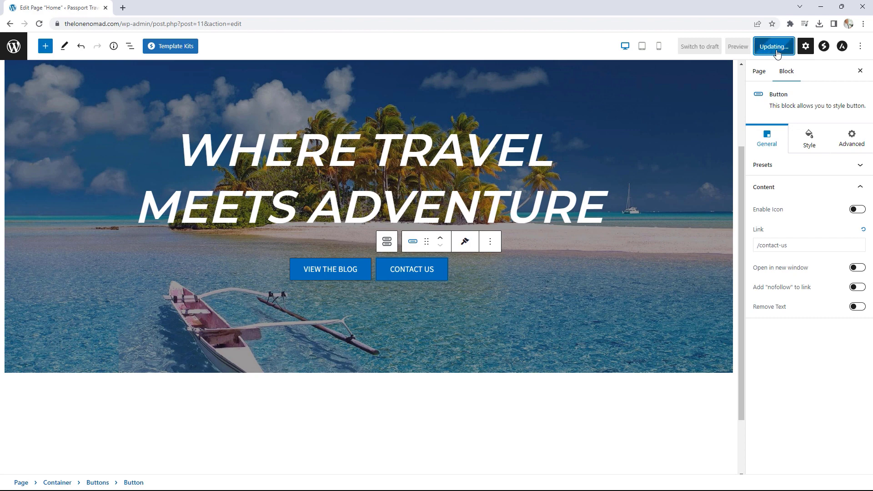
left_click(88, 462)
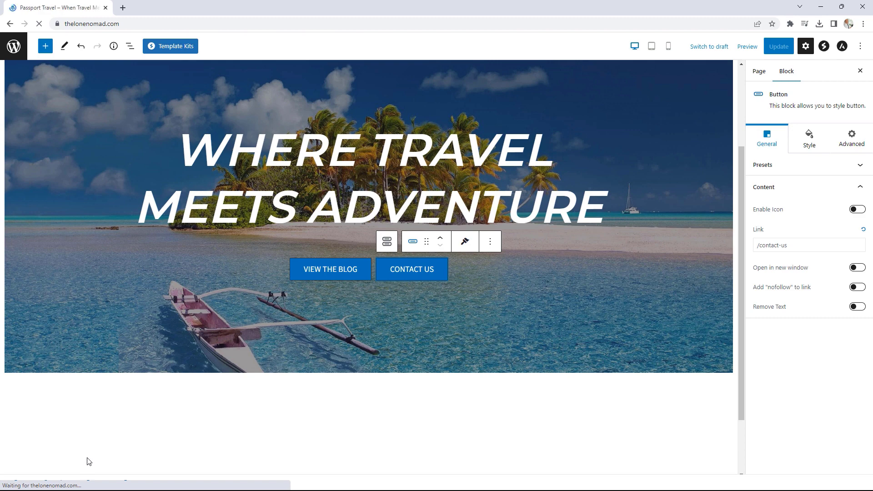
scroll(632, 332, "down", 2)
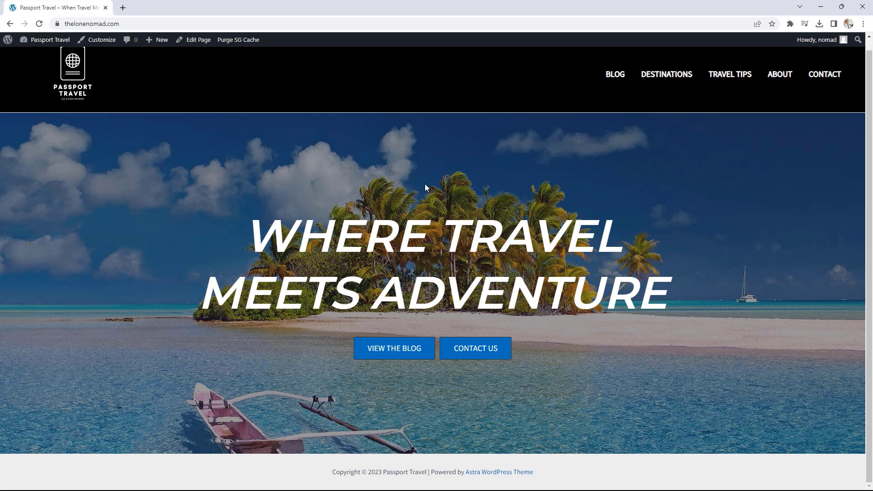
scroll(424, 184, "up", 1)
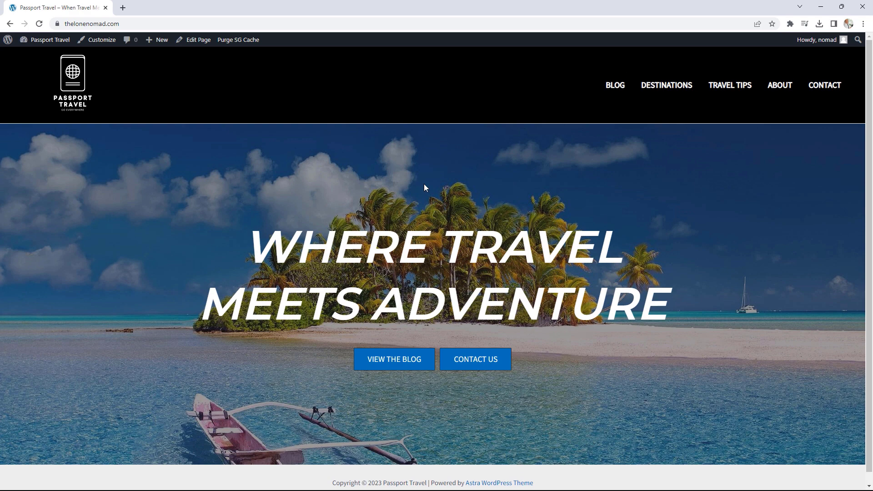
left_click(200, 46)
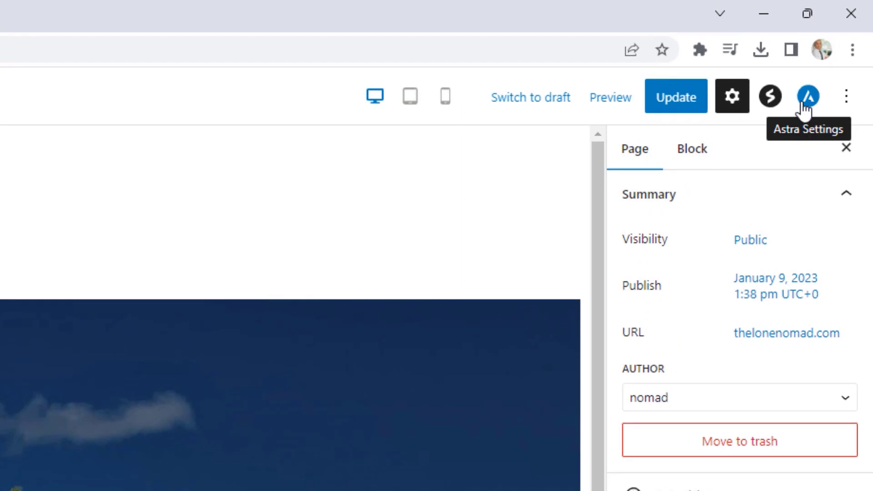
- Enable the Astra Transparent Header for the Home page and update the page
left_click(805, 106)
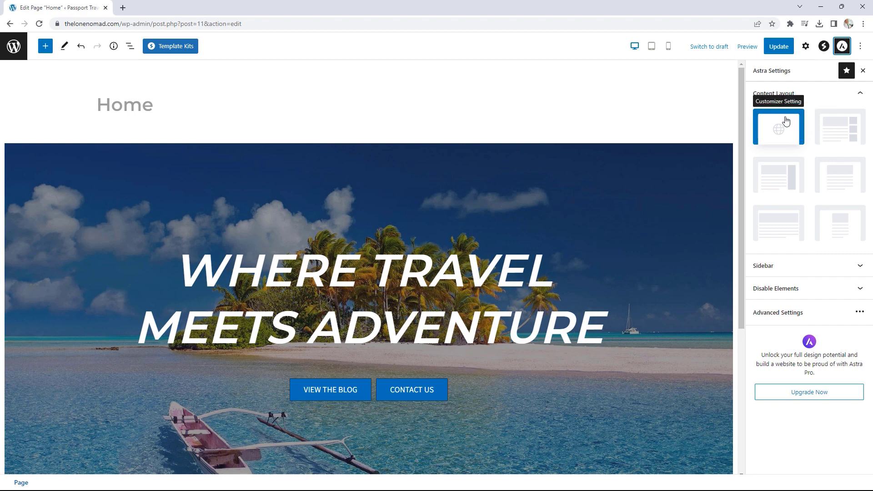
left_click(810, 291)
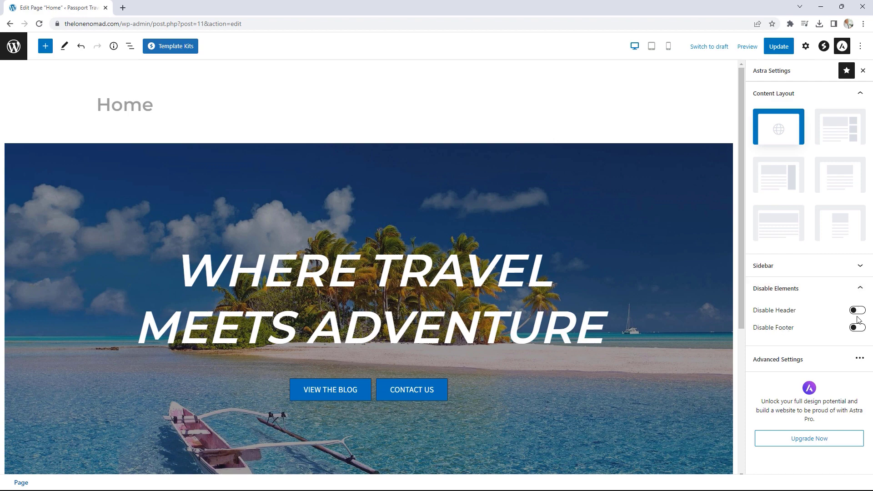
left_click(832, 291)
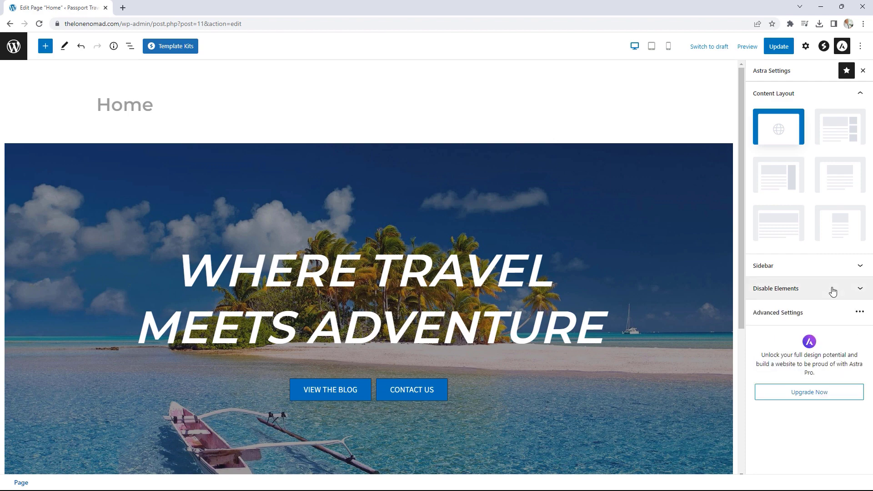
left_click(816, 321)
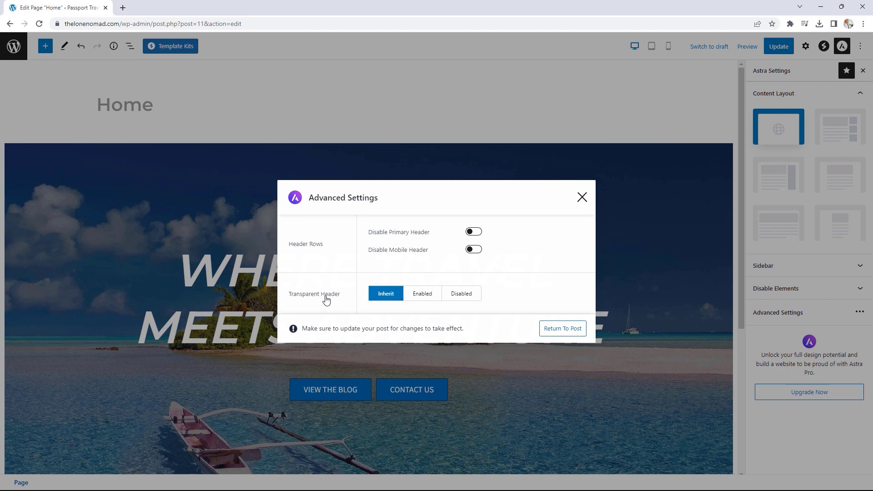
left_click(419, 297)
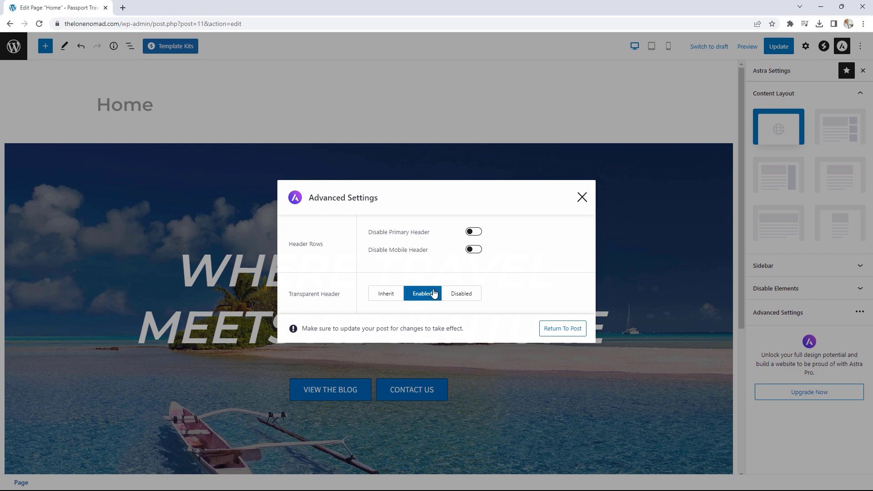
left_click(582, 197)
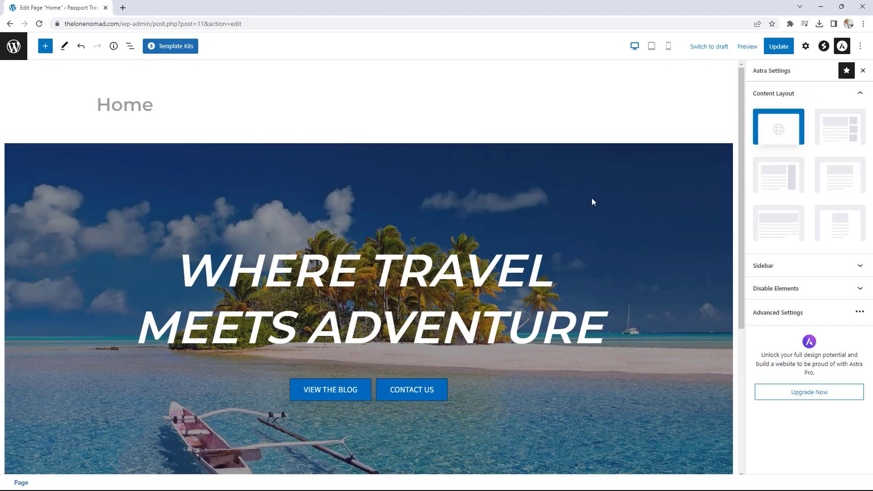
left_click(778, 46)
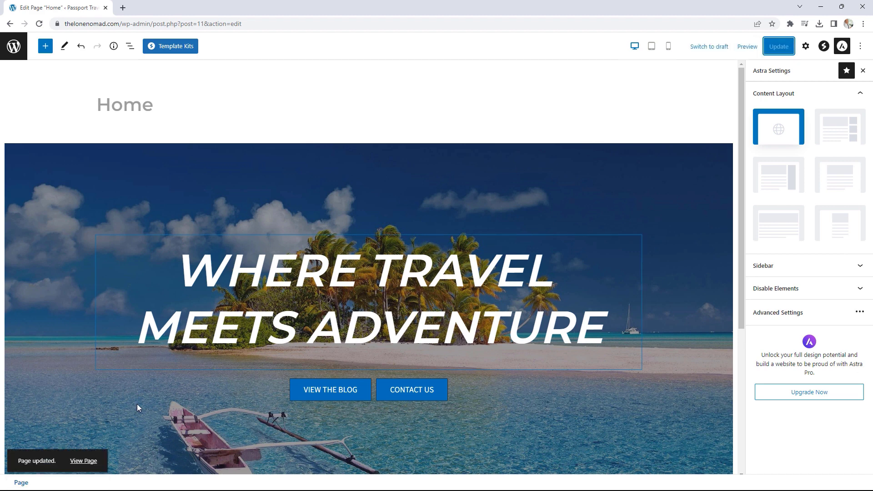
left_click(82, 460)
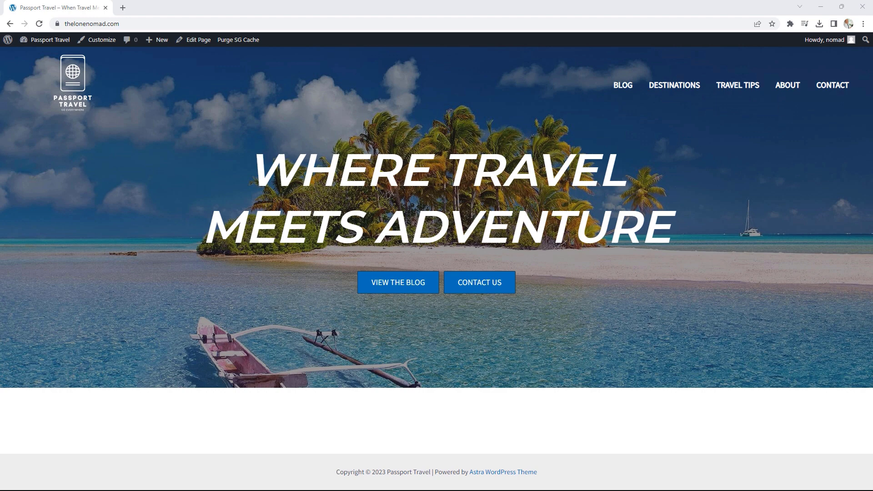
left_click_drag(872, 31, 243, 15)
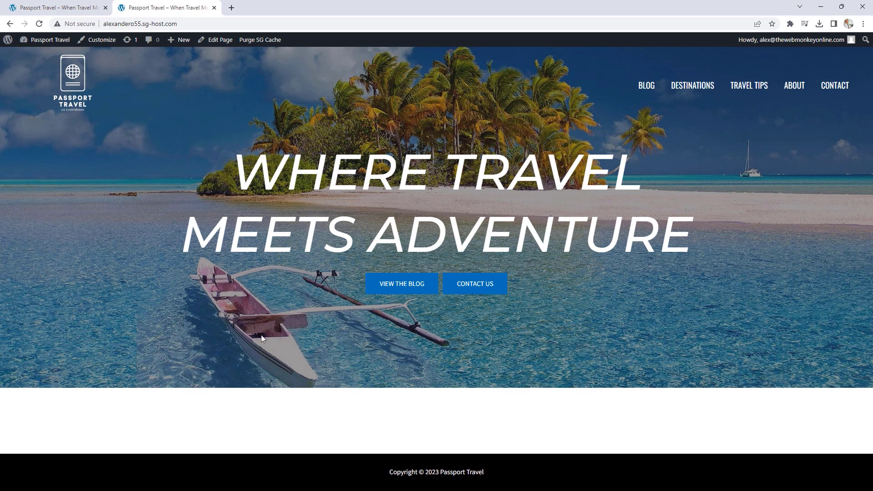
left_click(57, 7)
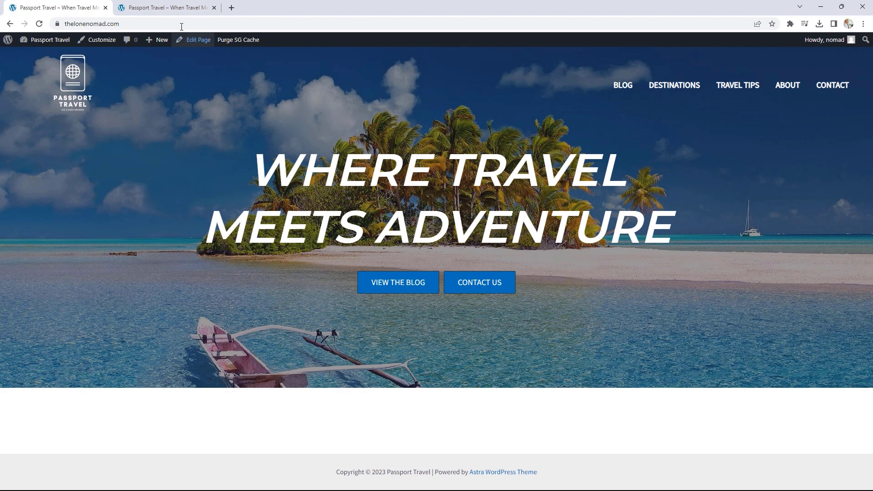
left_click(168, 8)
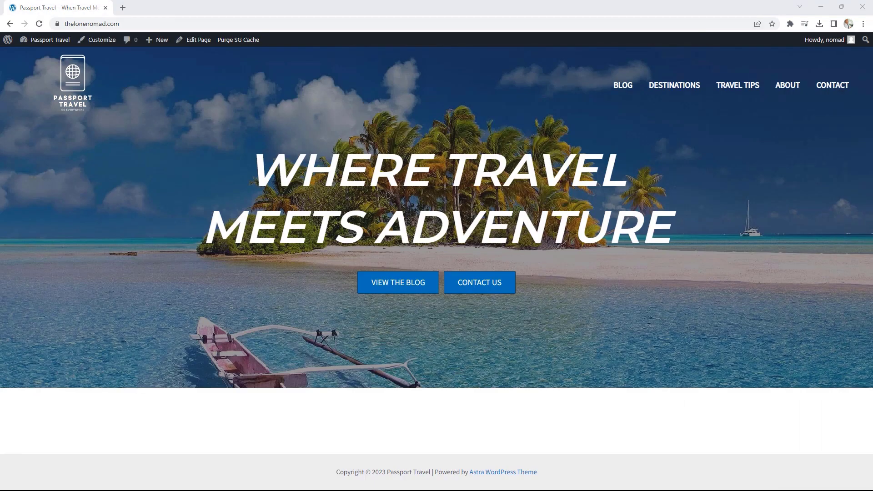
left_click(202, 41)
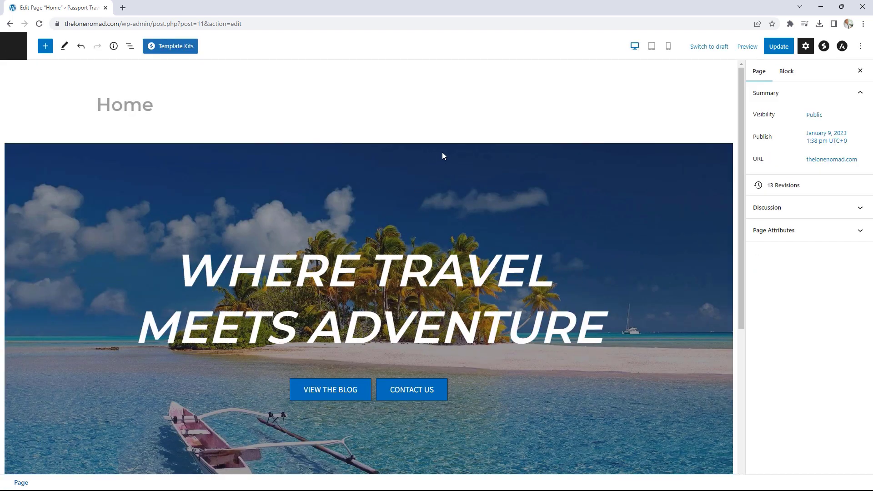
- Select the hero Container and bring up its background style settings
left_click(443, 152)
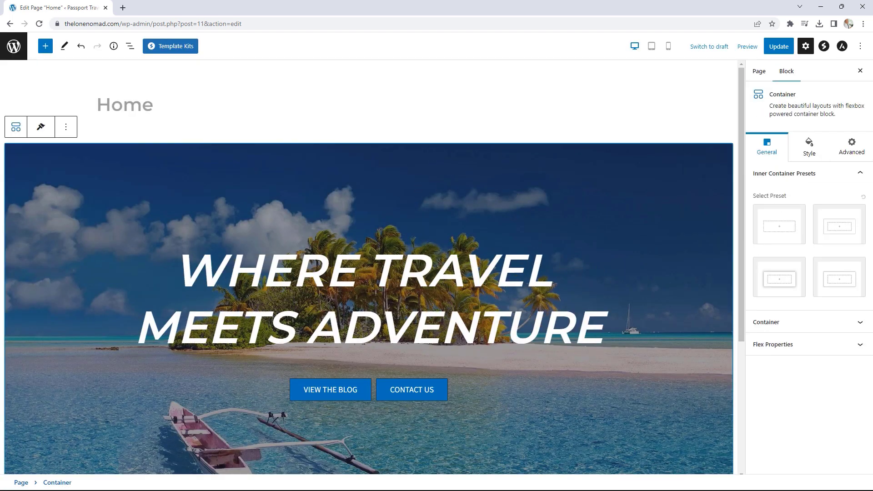
left_click(807, 323)
scroll(825, 306, "down", 1)
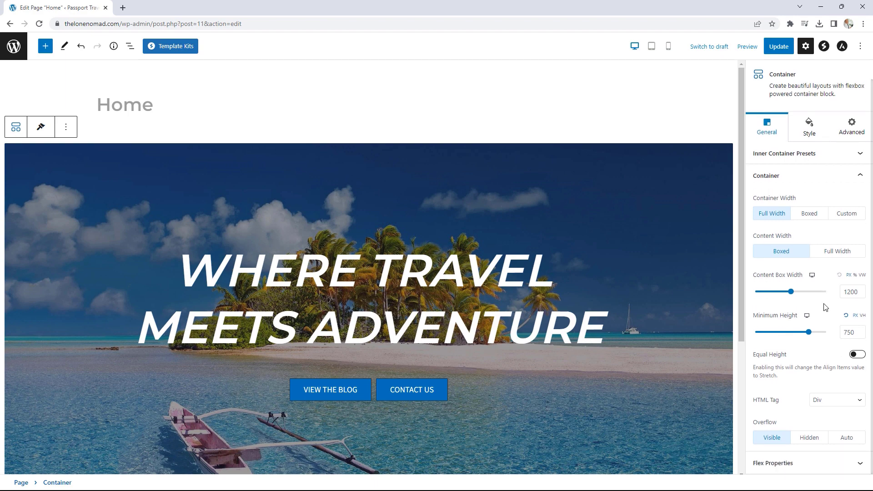
left_click(809, 129)
scroll(832, 279, "down", 3)
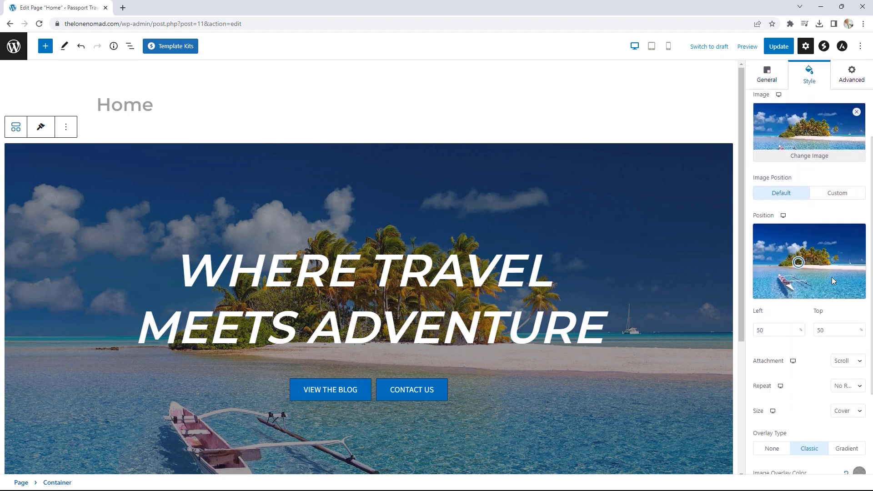
scroll(834, 280, "down", 1)
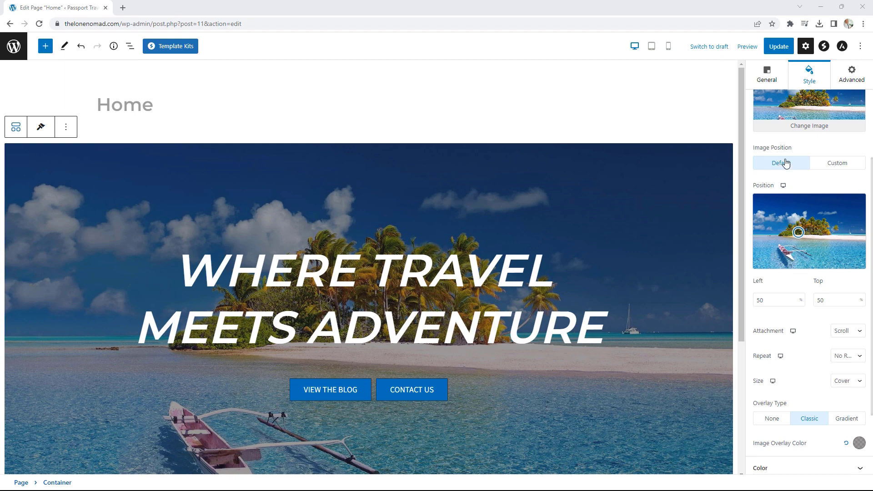
- Set the hero background position to 63% left, 75% top, update, and view the page
double_click(763, 296)
key("Down")
key("Down")
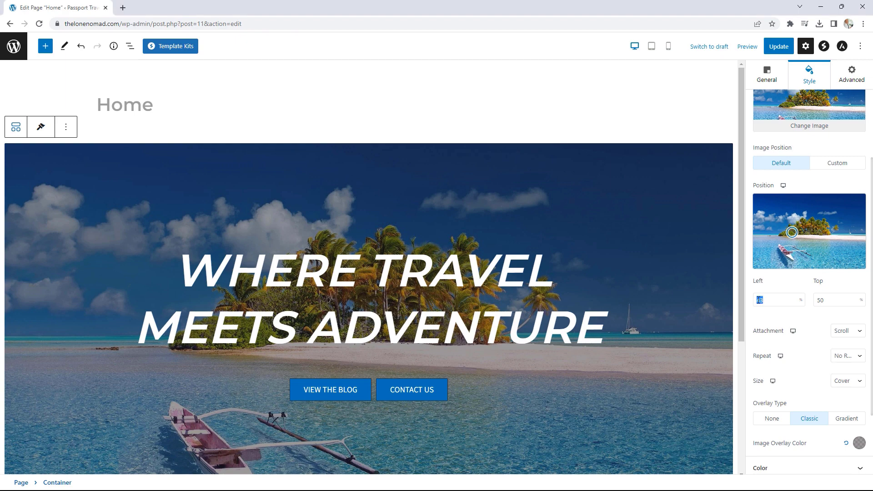
type("63")
left_click_drag(824, 300, 816, 299)
type("75")
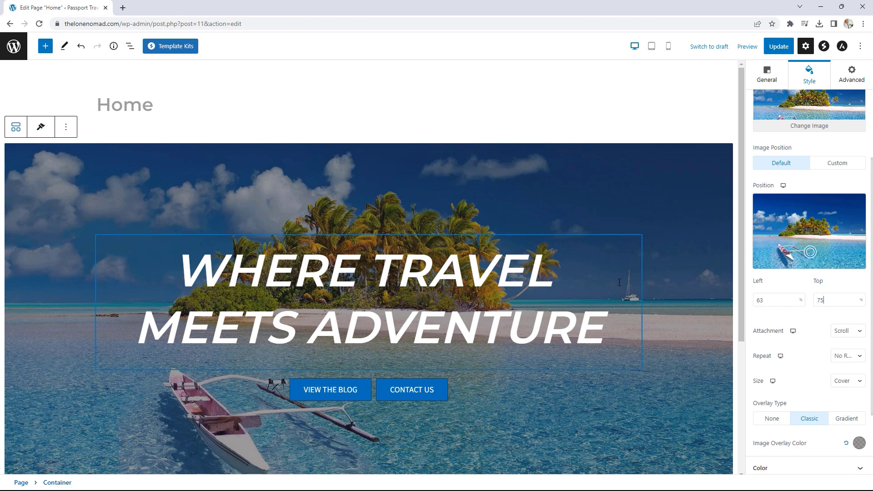
left_click(778, 47)
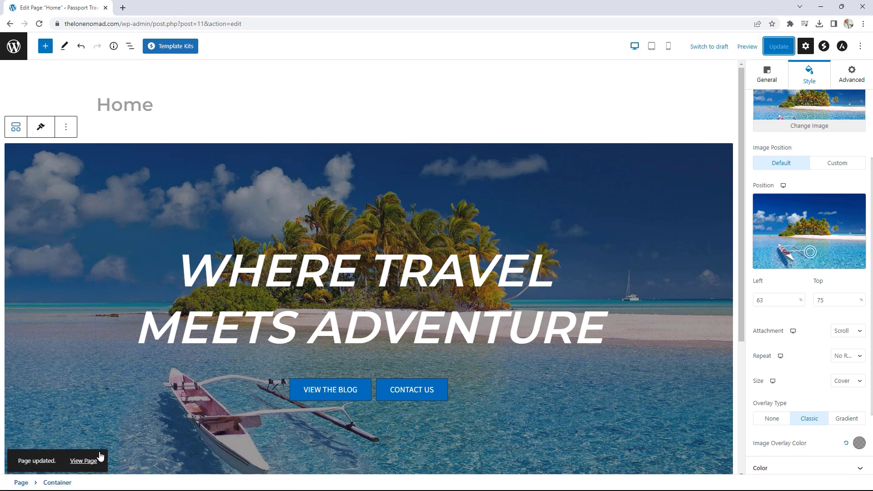
left_click(92, 460)
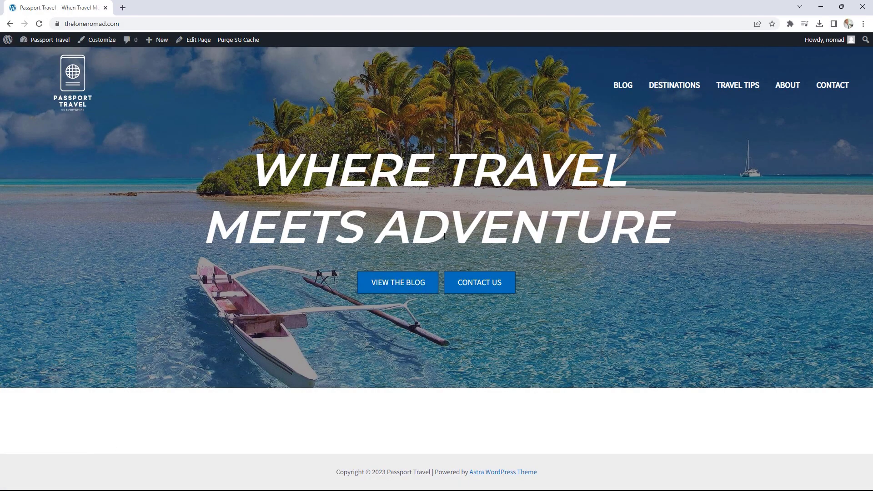
- In the Customizer's header builder, set the primary menu font family to Oswald
left_click(113, 45)
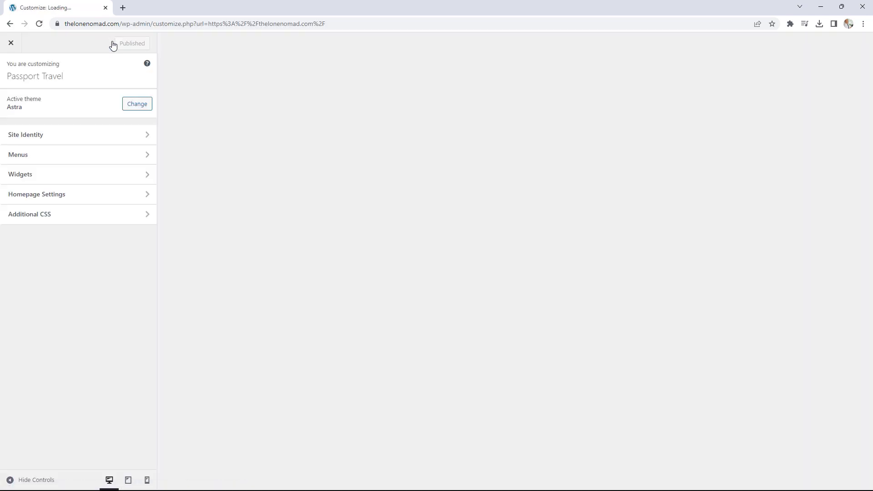
left_click(115, 175)
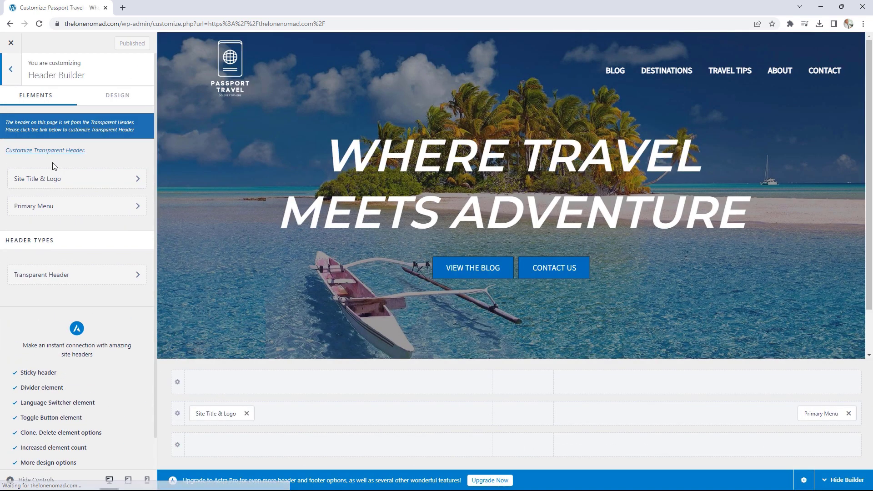
left_click(53, 209)
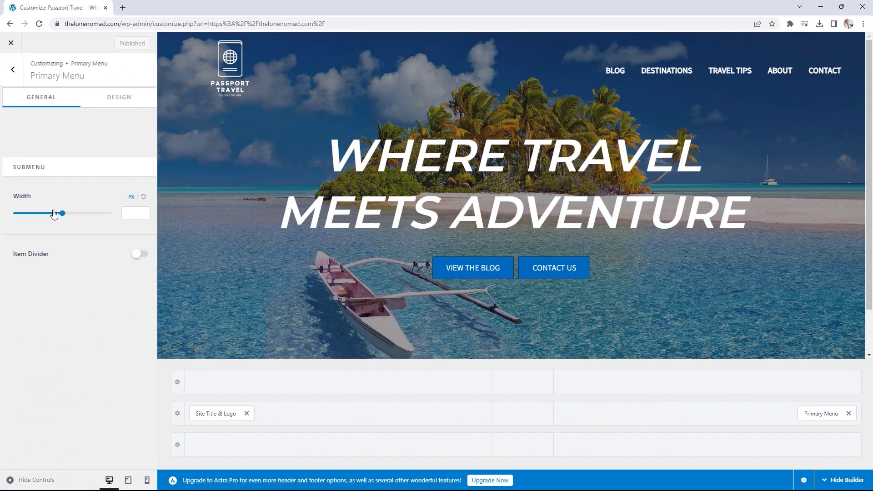
left_click(122, 100)
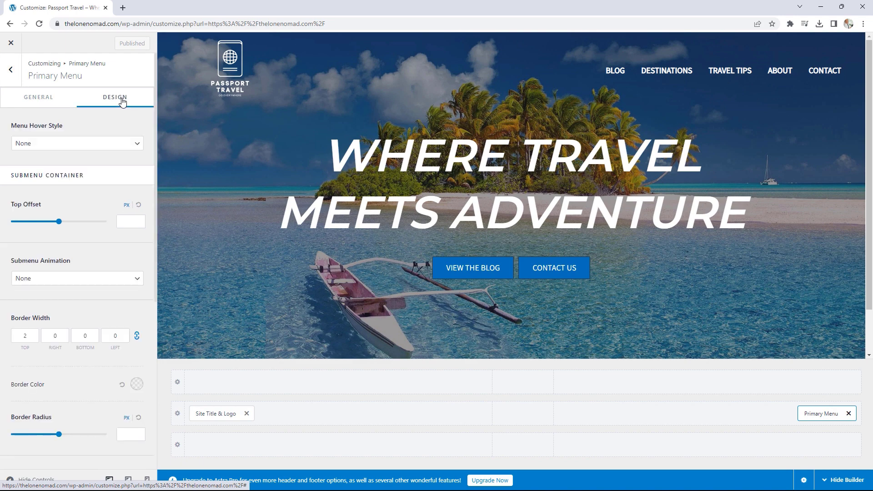
scroll(99, 214, "down", 5)
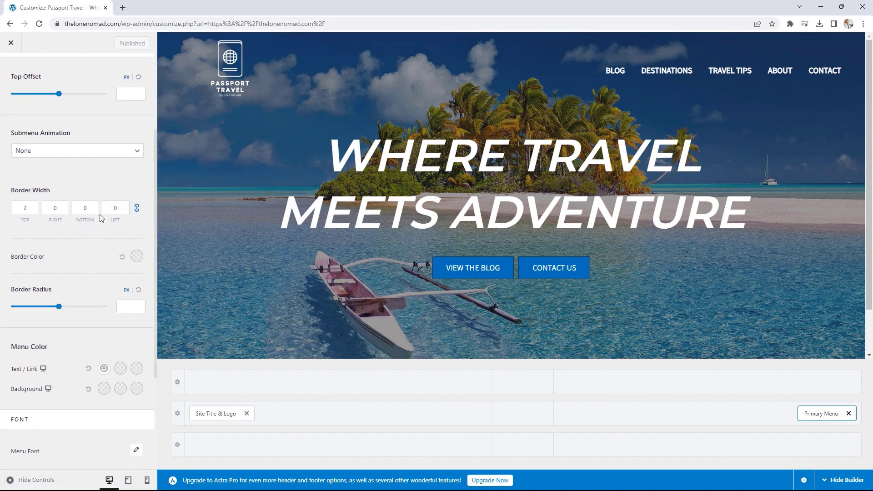
scroll(100, 218, "down", 1)
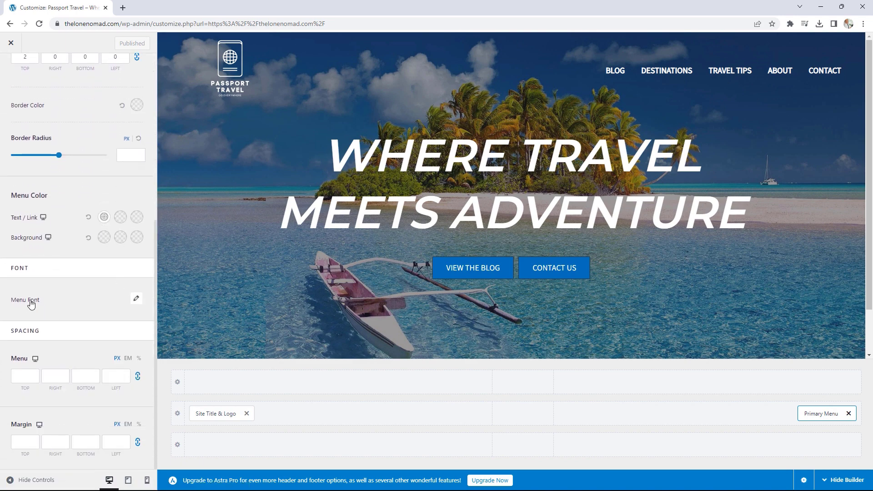
left_click(136, 300)
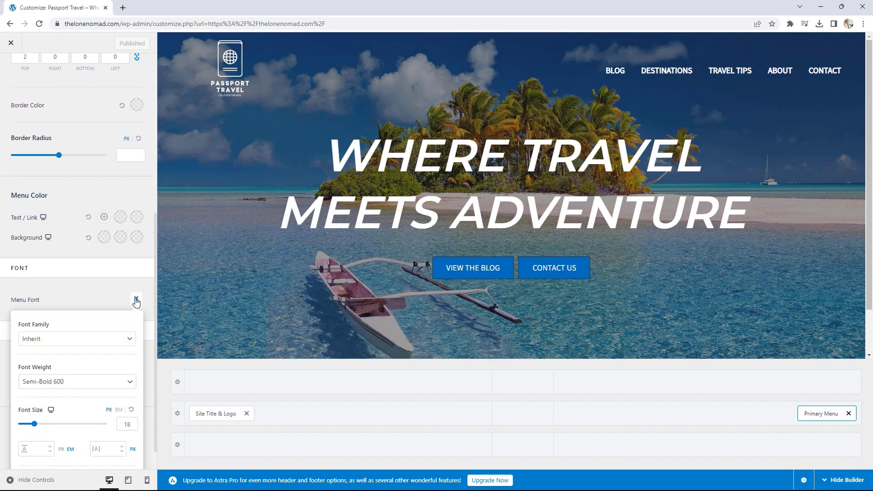
left_click(79, 341)
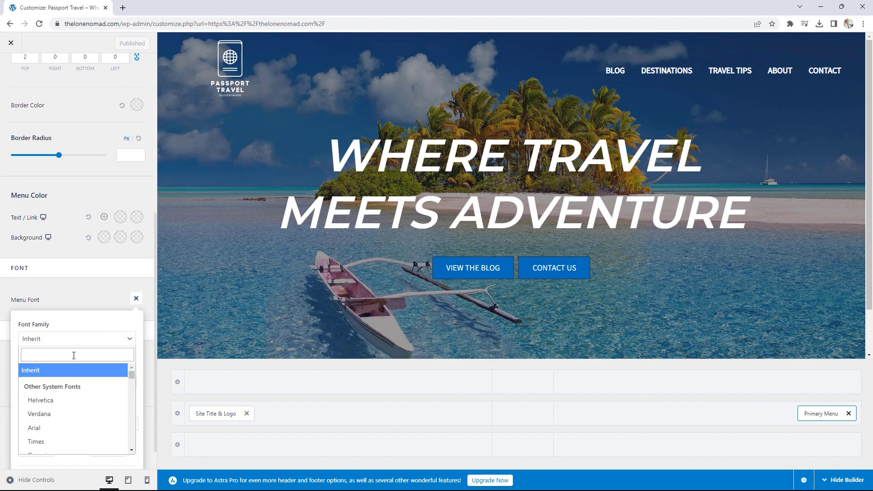
left_click(73, 351)
type("oswa")
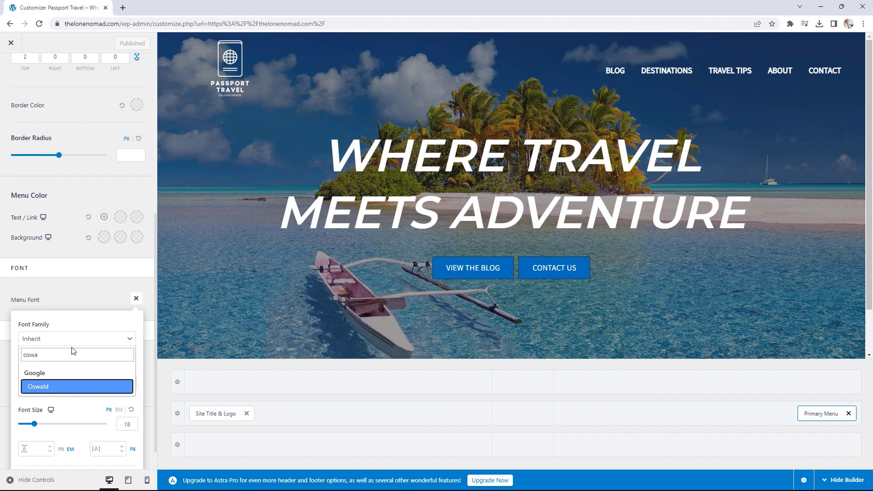
left_click(40, 389)
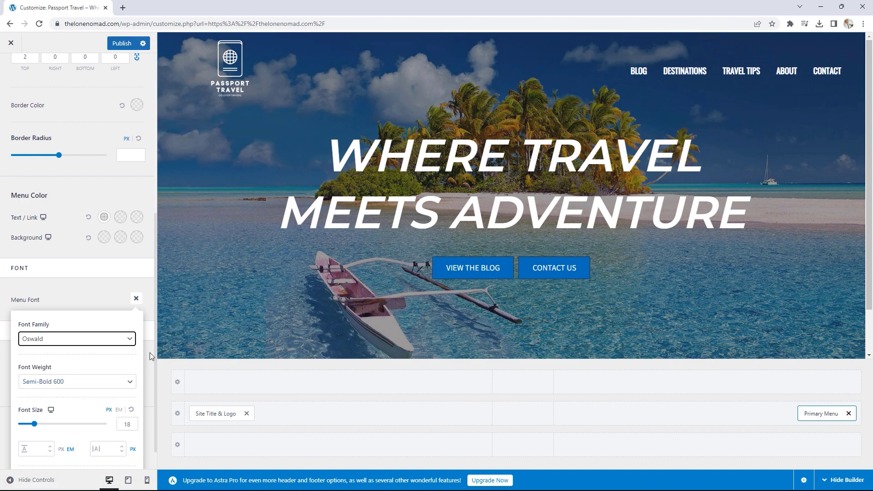
- Set the menu font weight to Normal 400, publish, and close the Customizer
left_click(130, 422)
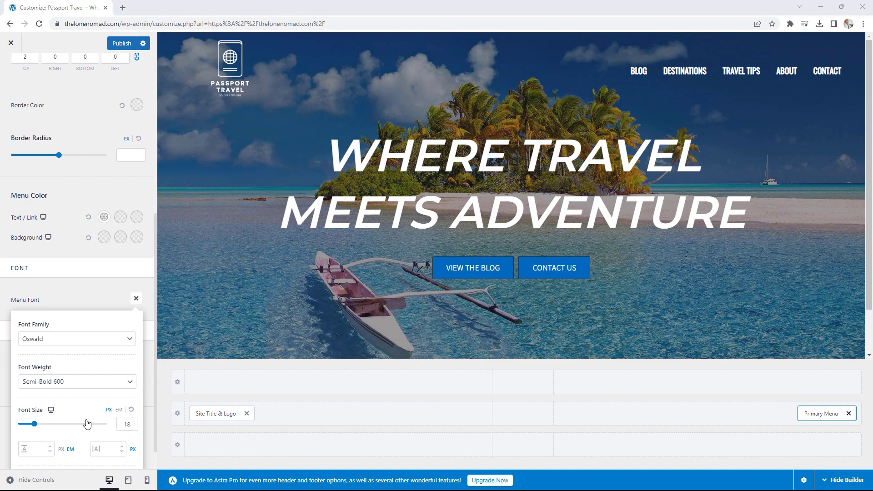
left_click(69, 386)
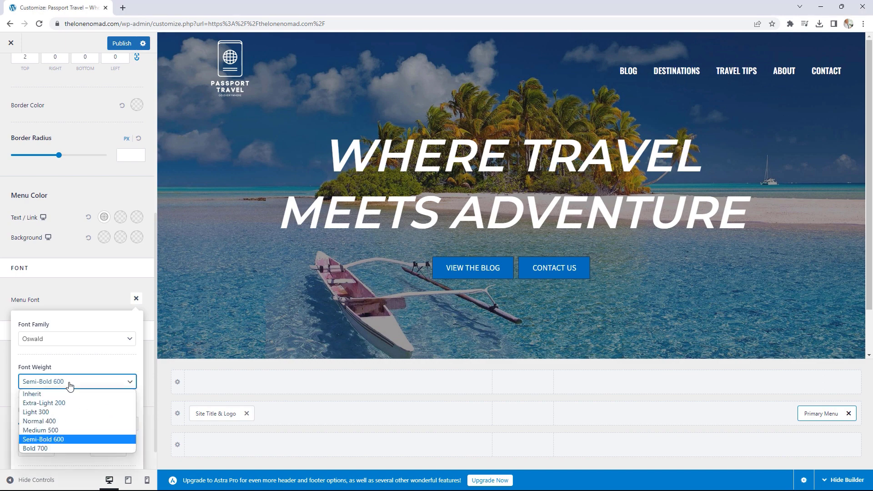
left_click(56, 430)
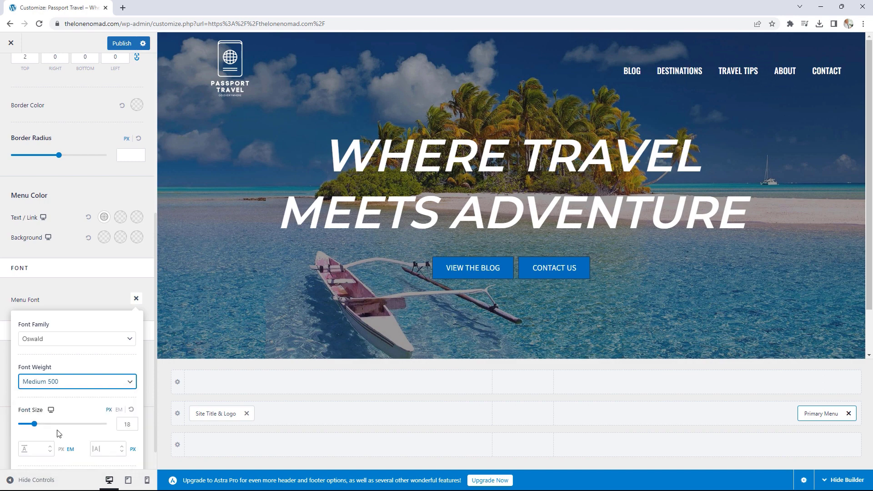
left_click(77, 388)
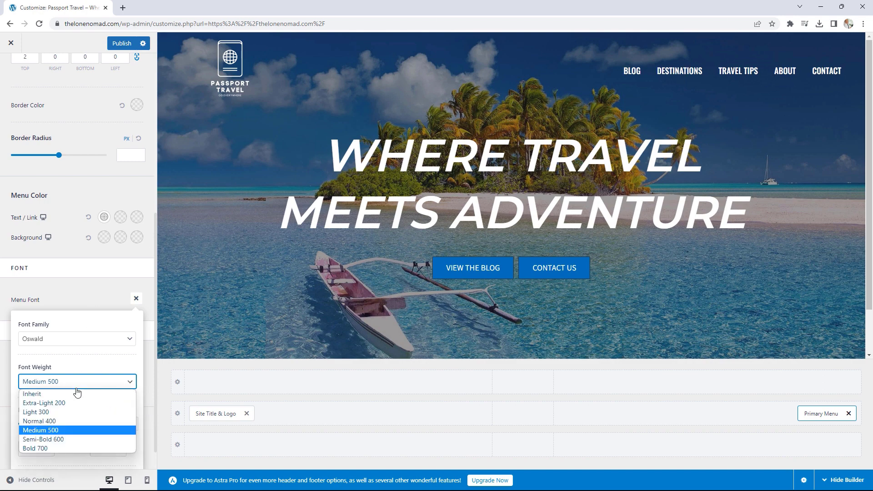
left_click(61, 421)
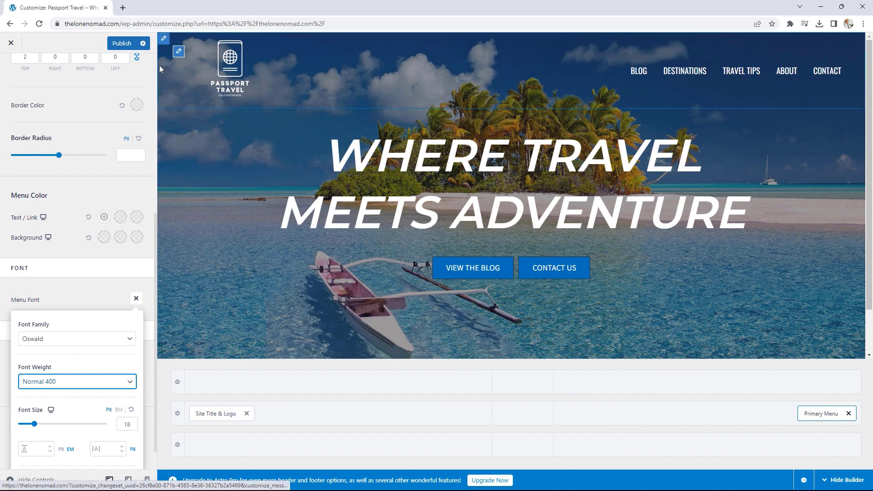
left_click(122, 44)
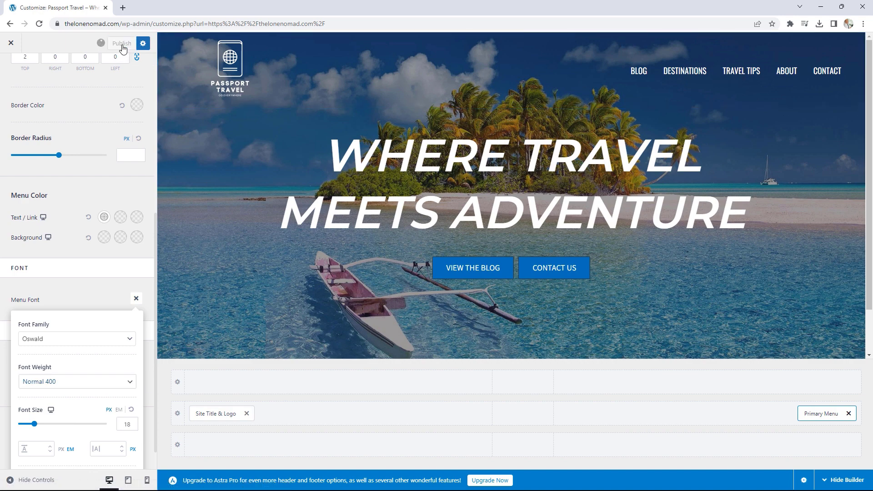
left_click(11, 44)
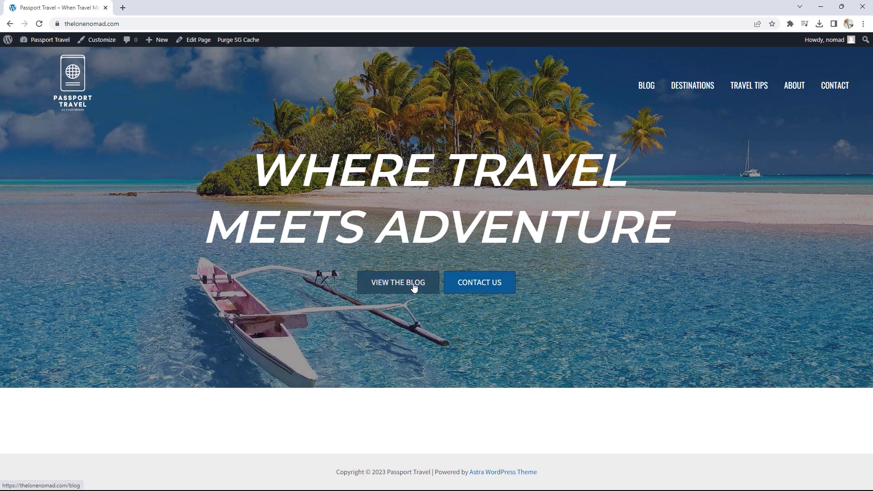
- Visit the Blog page, return home, and detach the reference site tab into its own window
left_click(653, 88)
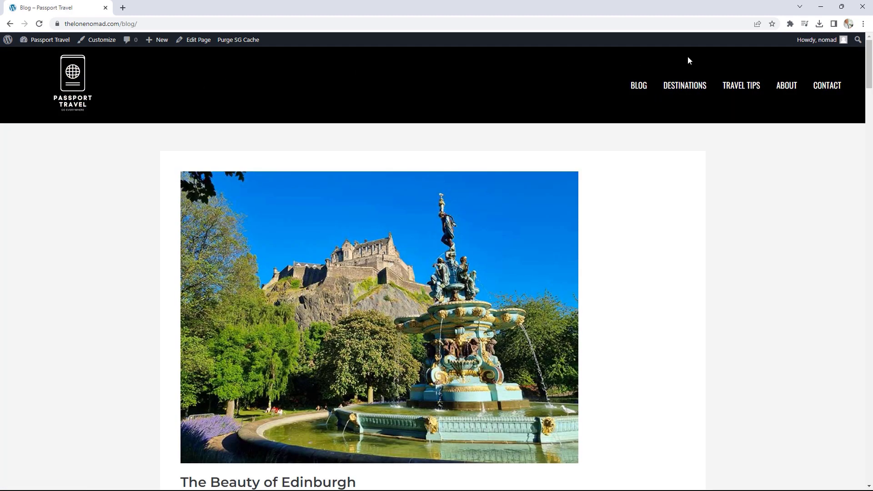
left_click(74, 93)
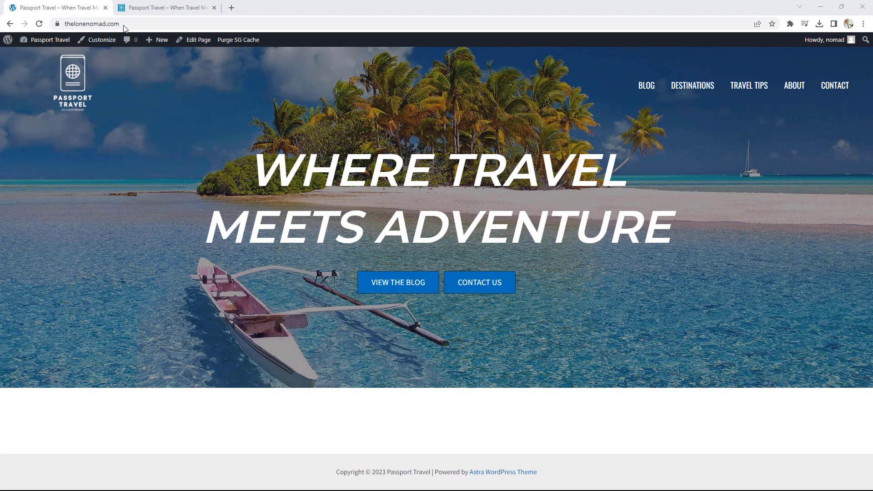
left_click(168, 4)
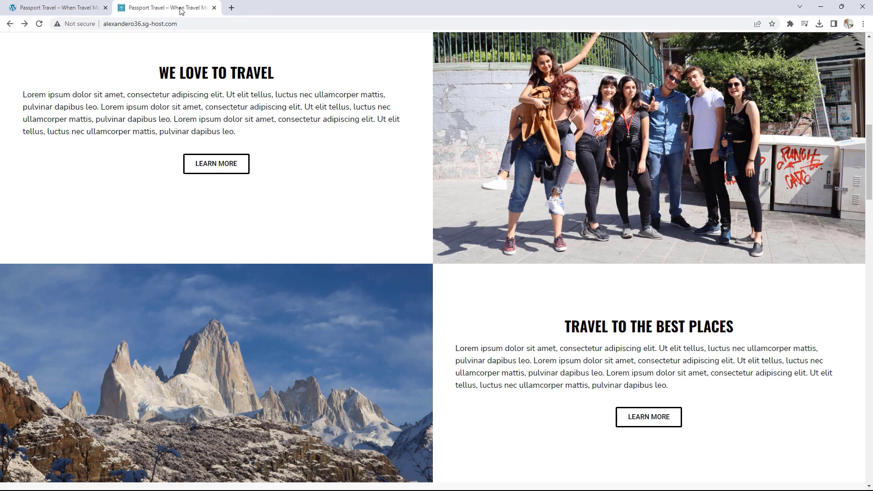
left_click_drag(180, 8, 872, 67)
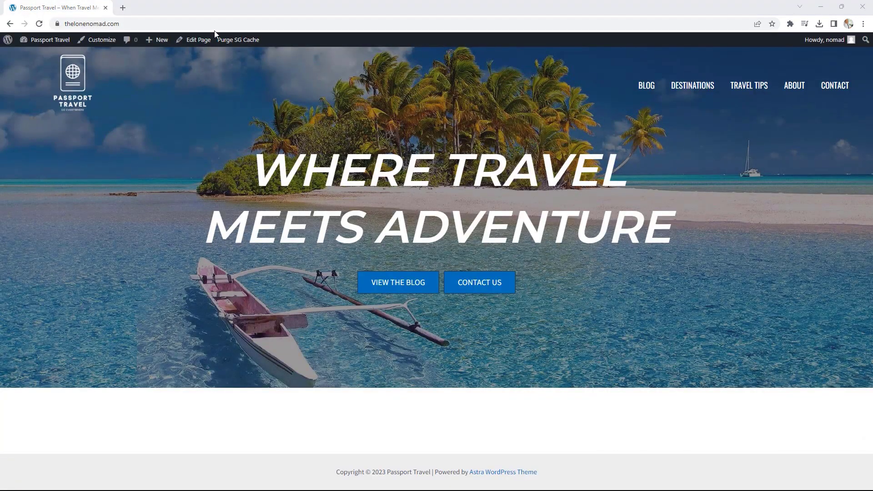
- Add a Container block with a 2×2 grid layout below the Home page hero
left_click(201, 41)
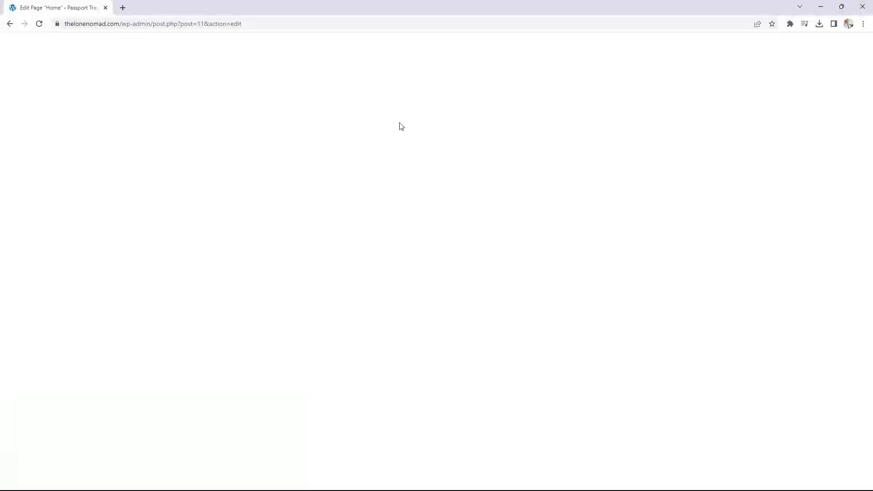
scroll(508, 160, "down", 5)
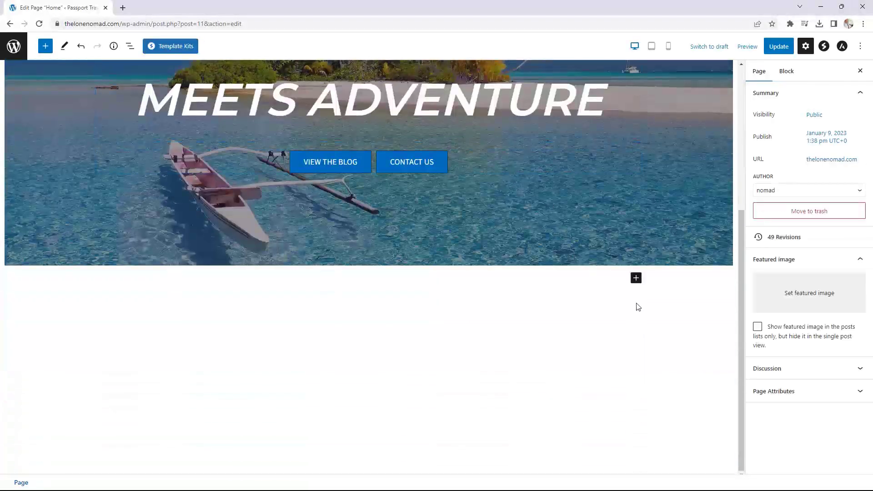
left_click(636, 279)
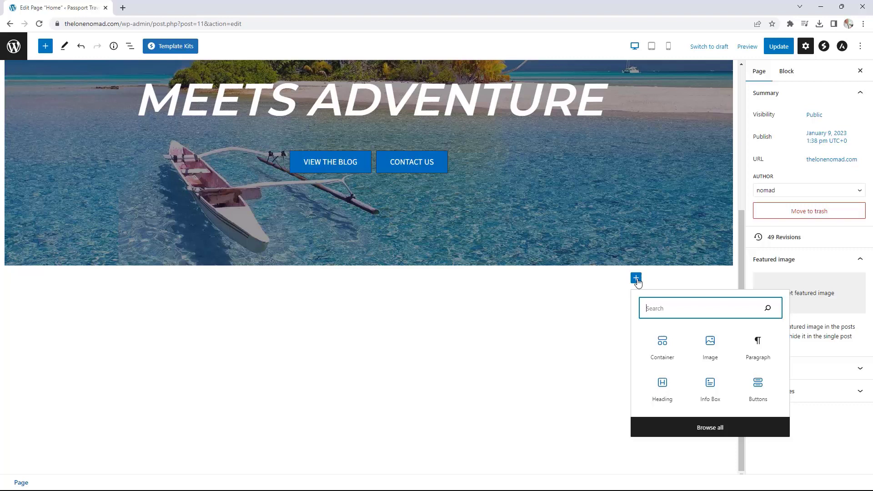
left_click(666, 348)
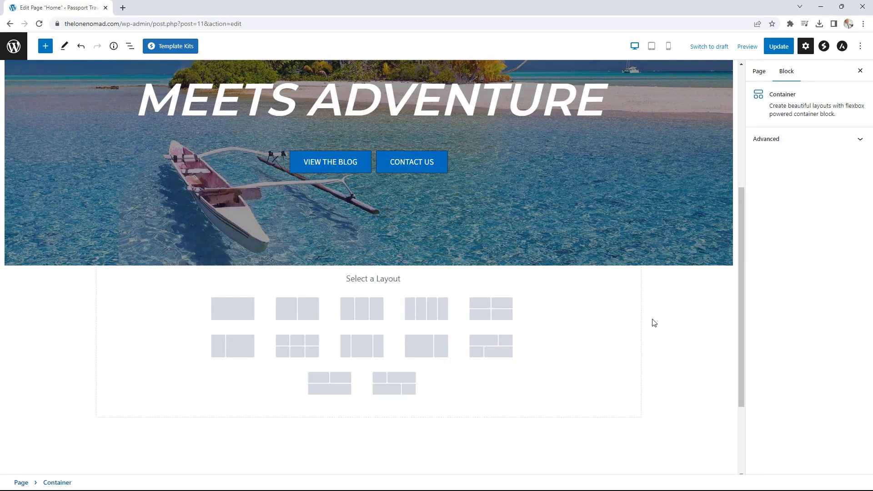
left_click(495, 311)
scroll(497, 310, "down", 1)
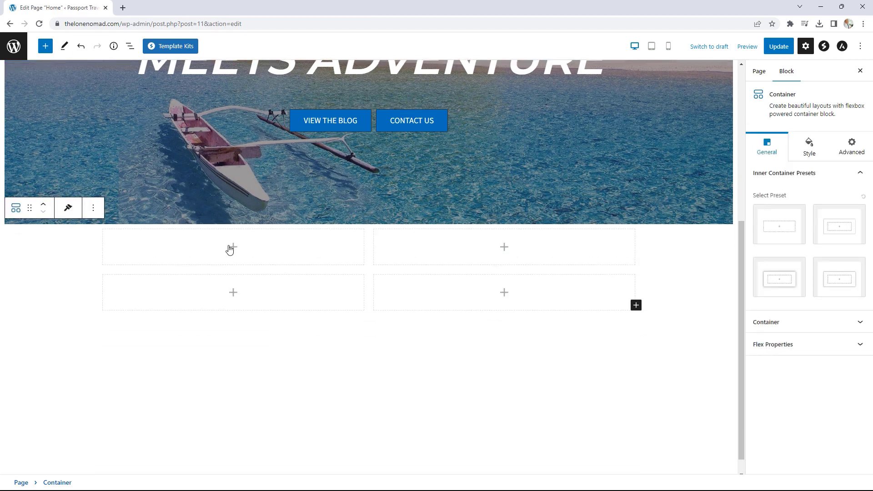
left_click(231, 249)
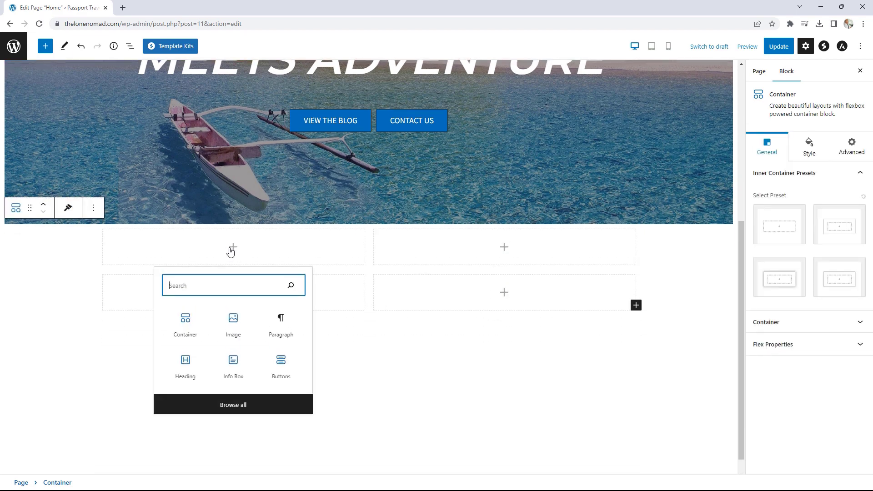
- Insert a heading in the first grid cell reading WE LOVE TO TRAVEL
left_click(187, 367)
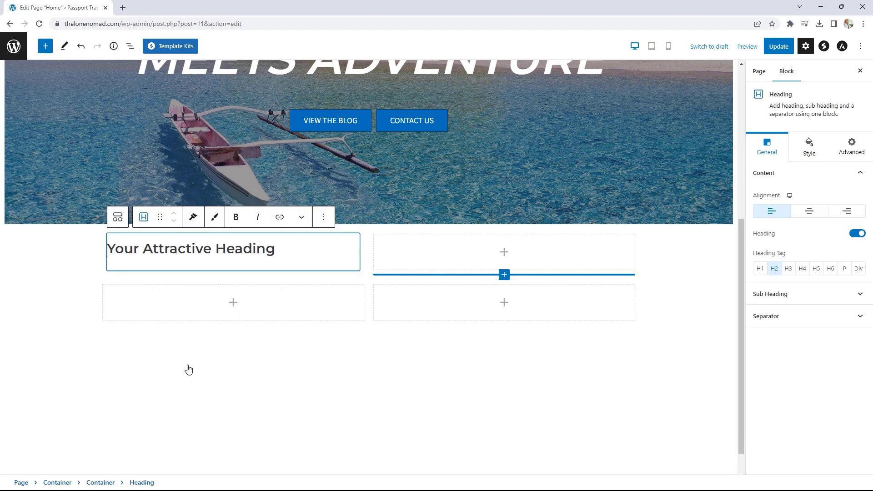
left_click_drag(278, 266, 110, 265)
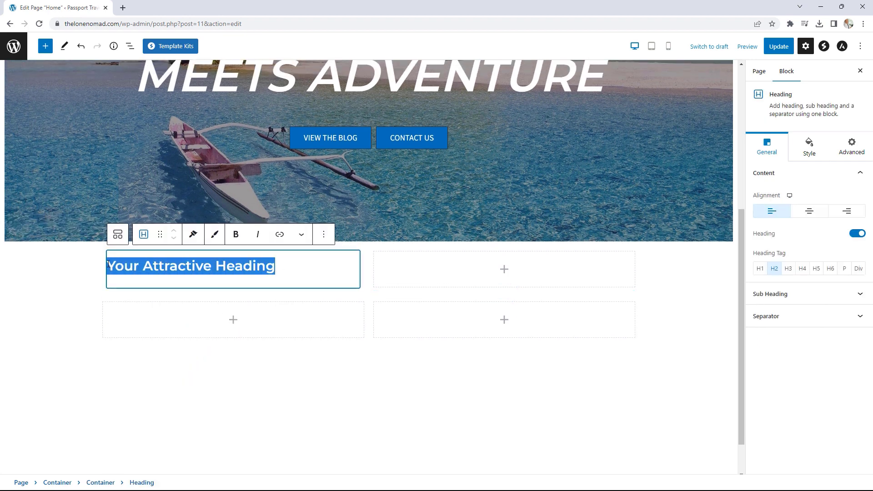
type("WE L")
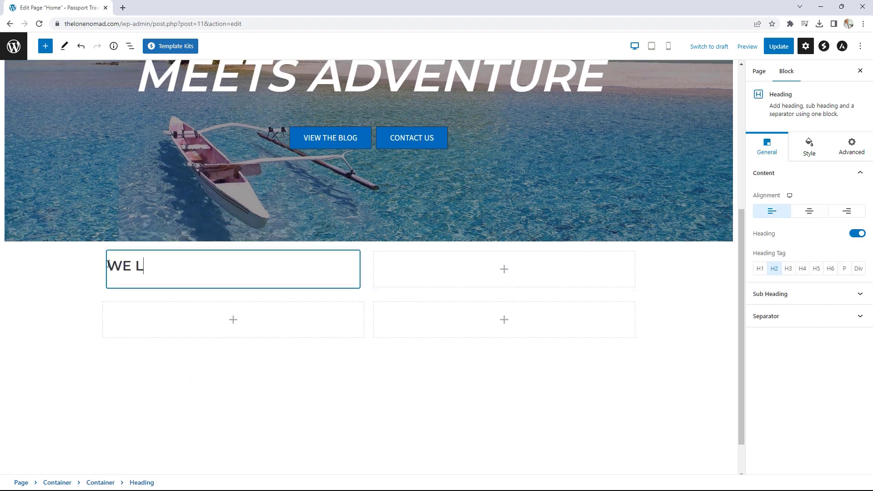
type("OVE TO TRAVEL")
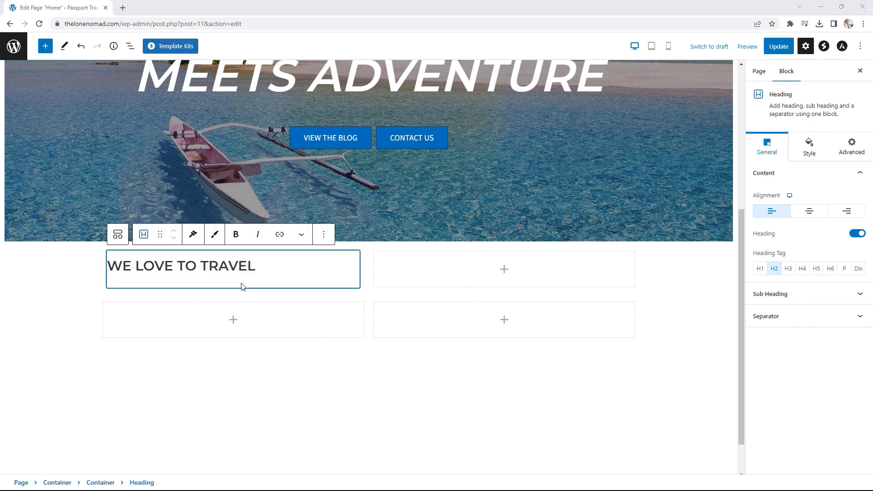
- Select the first cell's container and browse the full block list for a Paragraph
left_click(286, 283)
left_click(331, 284)
left_click(332, 285)
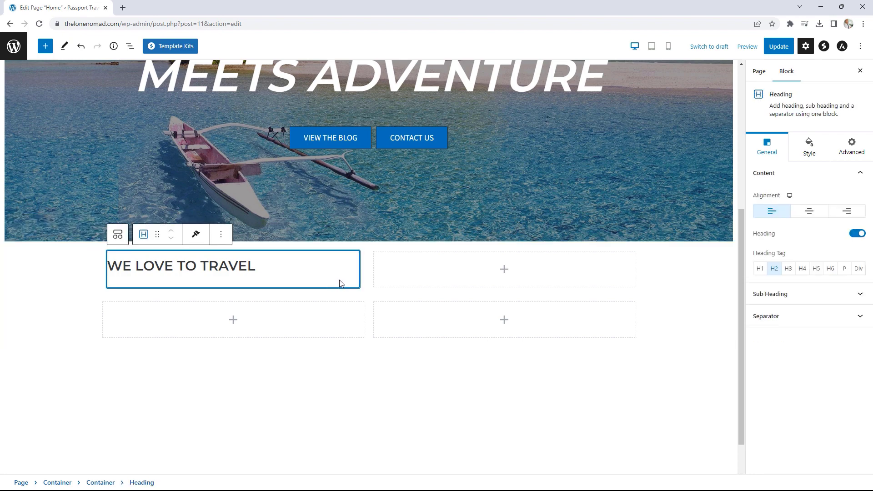
left_click(361, 279)
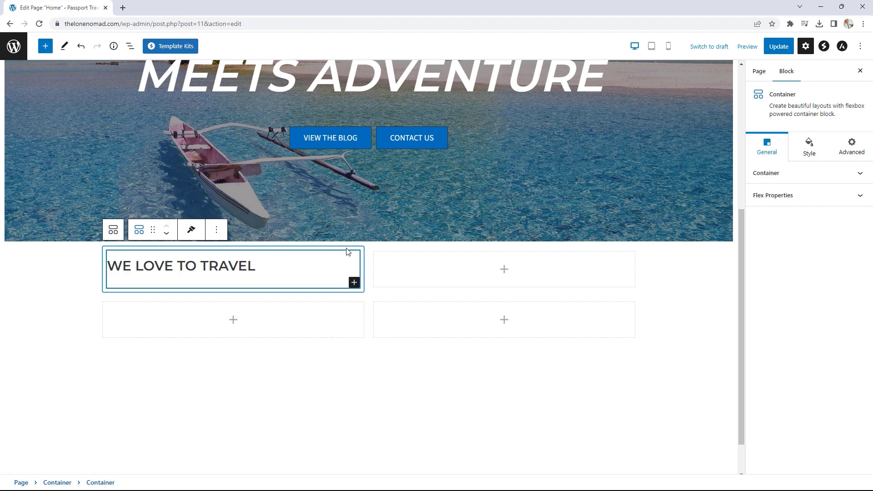
left_click(355, 283)
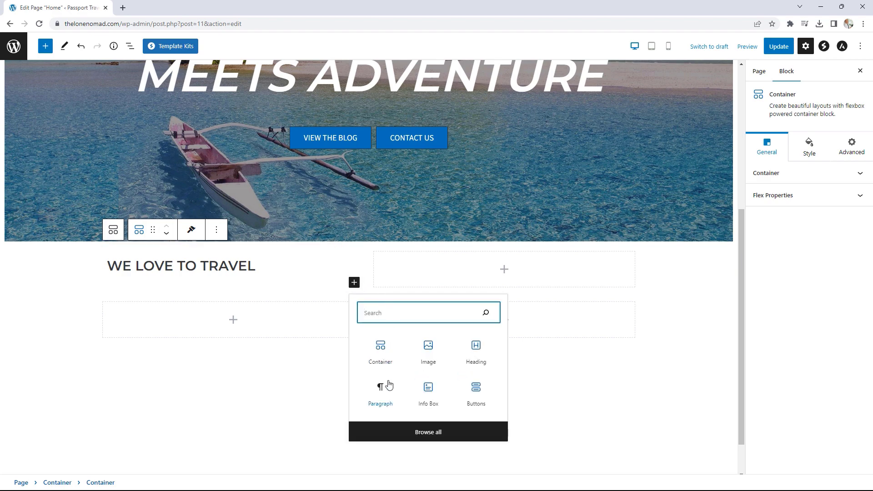
left_click(427, 432)
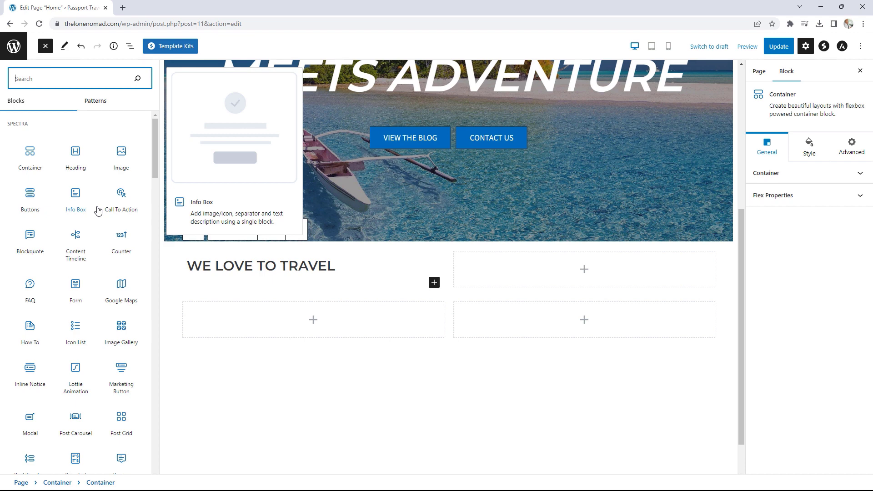
scroll(96, 208, "down", 4)
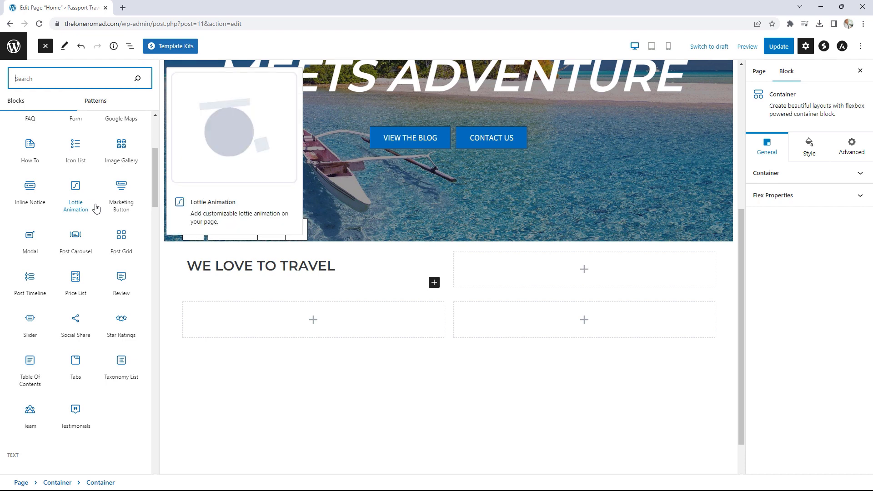
scroll(93, 205, "down", 6)
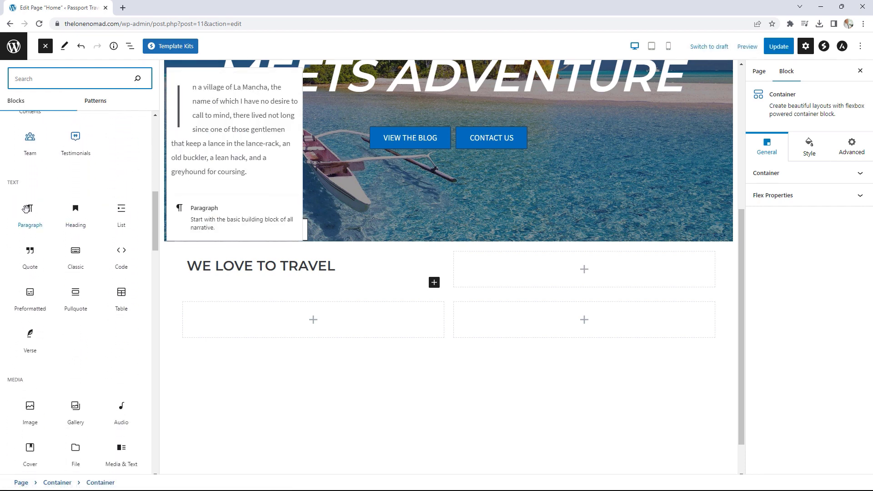
- Add a paragraph under the heading filled with pasted lorem ipsum text
left_click(30, 207)
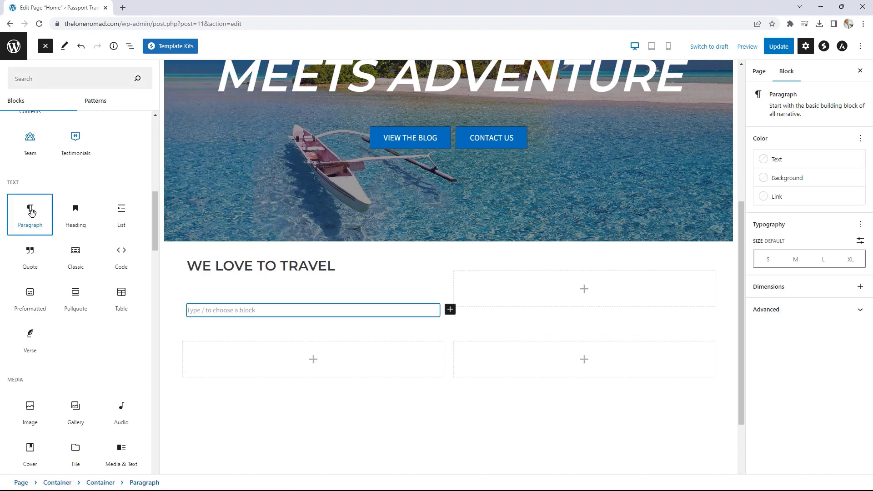
left_click(230, 311)
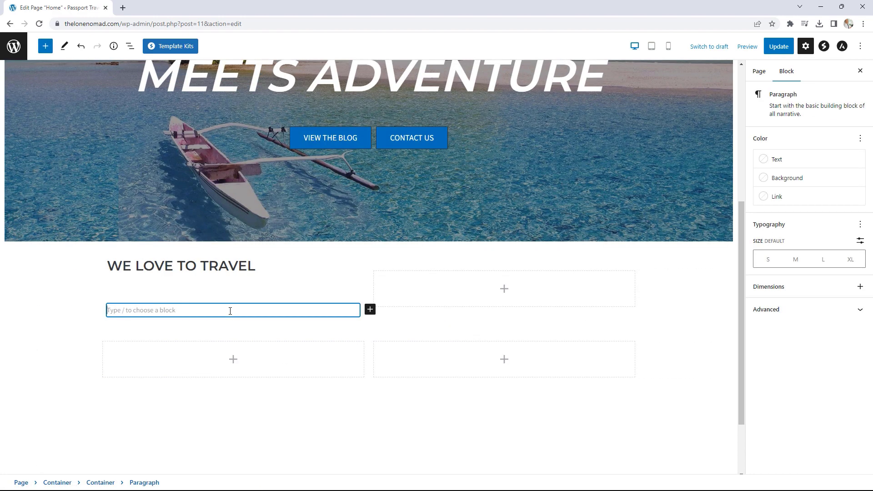
type("Lorem ipsum dolor sit amet, consectetur adipiscing elit. Ut elit tellus, luctus nec ullamcorper mattis, pulvinar dapibus leo. Lorem ipsum dolor sit amet, consectetur adipiscing elit. Ut elit tellus, luctus nec ullamcorper mattis, pulvinar dapibus leo. Lorem ipsum dolor sit amet, consectetur adipiscing elit. Ut elit tellus, luctus nec ullamcorper mattis, pulvinar dapibus leo.")
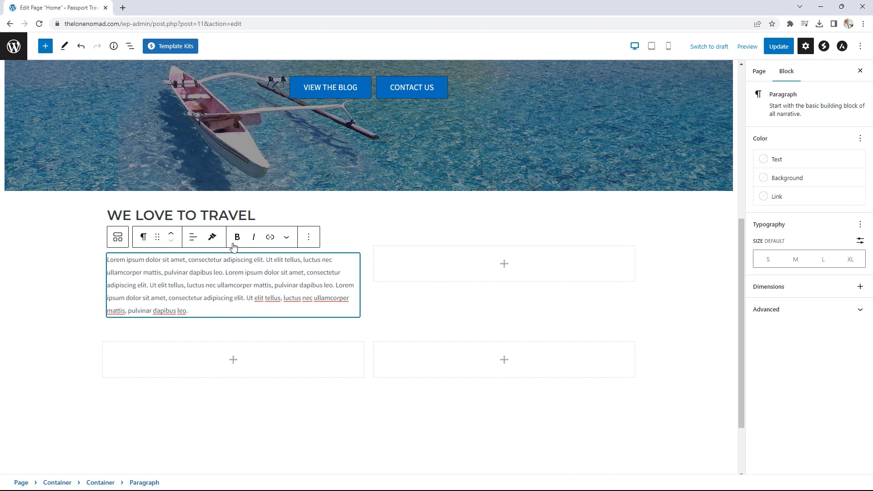
- Centre-align the WE LOVE TO TRAVEL heading and select the first cell's container
left_click(201, 215)
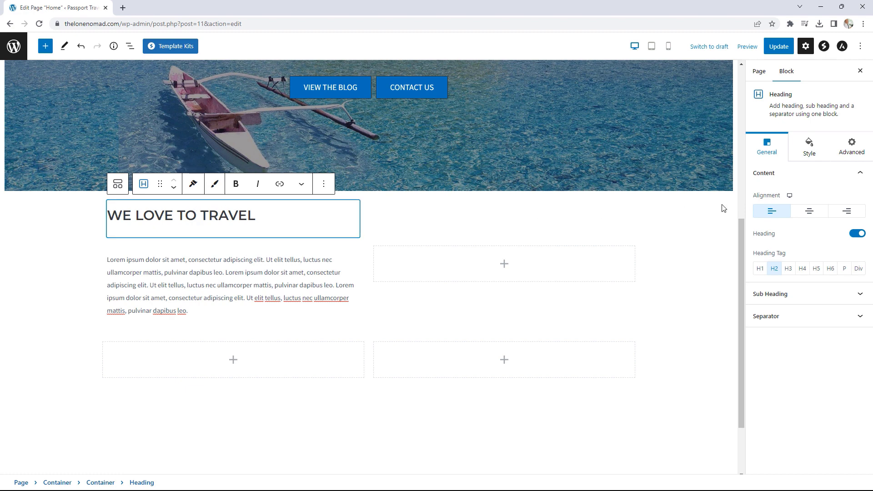
left_click(809, 211)
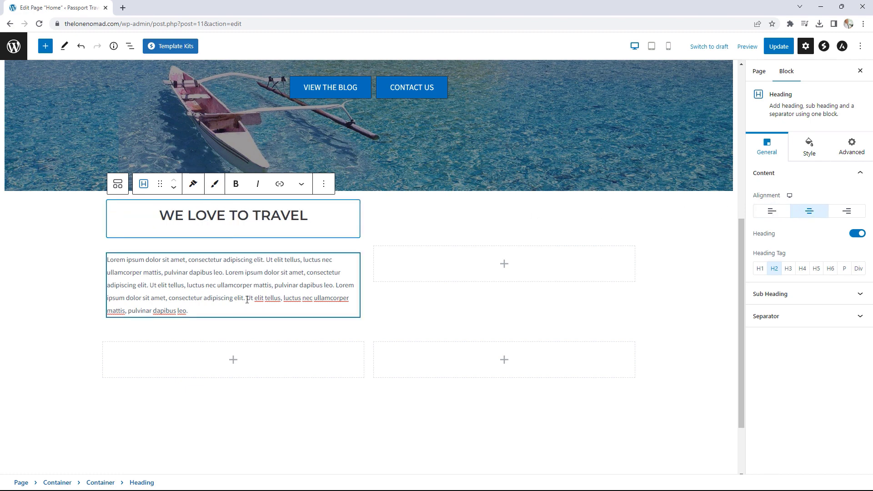
left_click(357, 314)
left_click(362, 322)
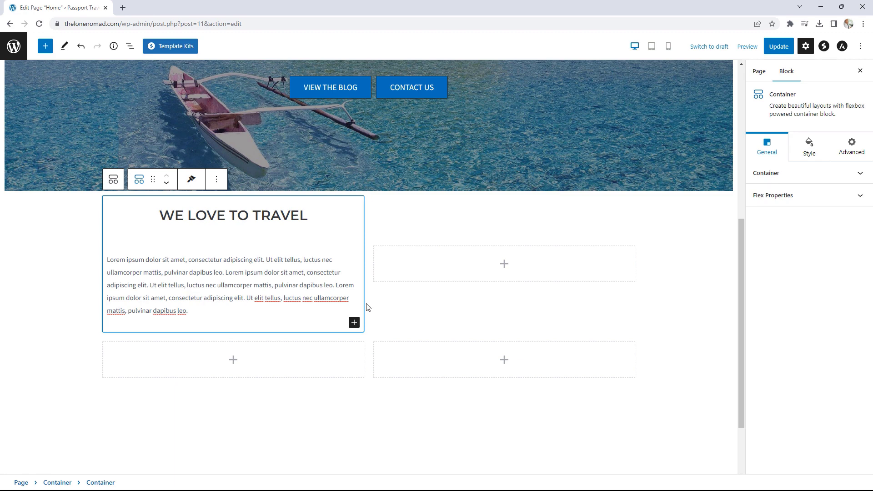
- Add a Buttons block under the paragraph and delete its second button
left_click(355, 323)
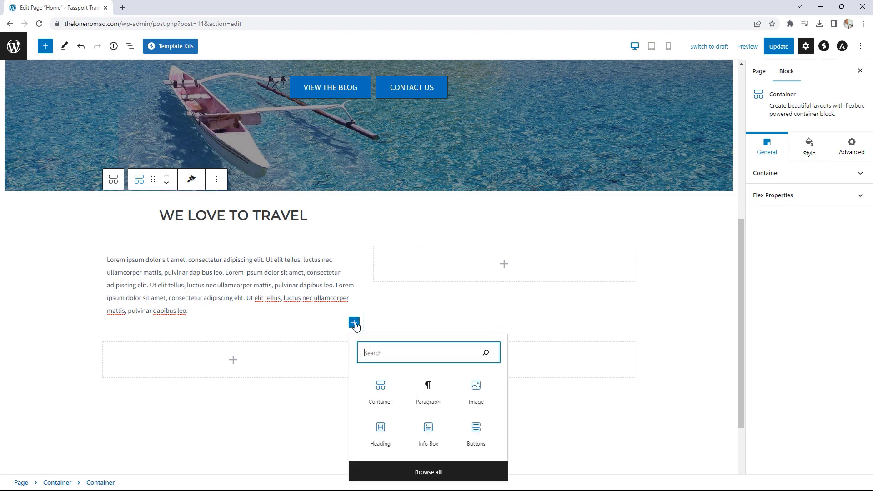
left_click(477, 431)
left_click(288, 270)
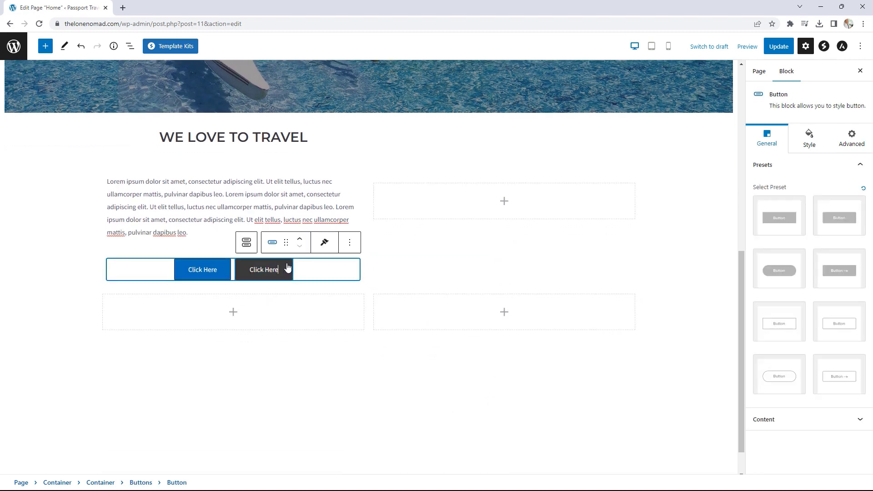
left_click(349, 242)
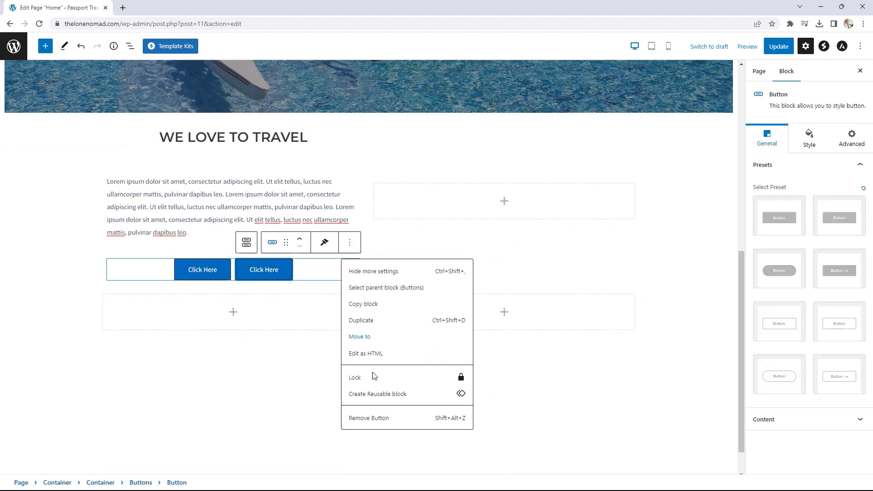
left_click(368, 422)
- Change the remaining button's label from Click Here to LEARN MORE
left_click_drag(248, 271, 209, 271)
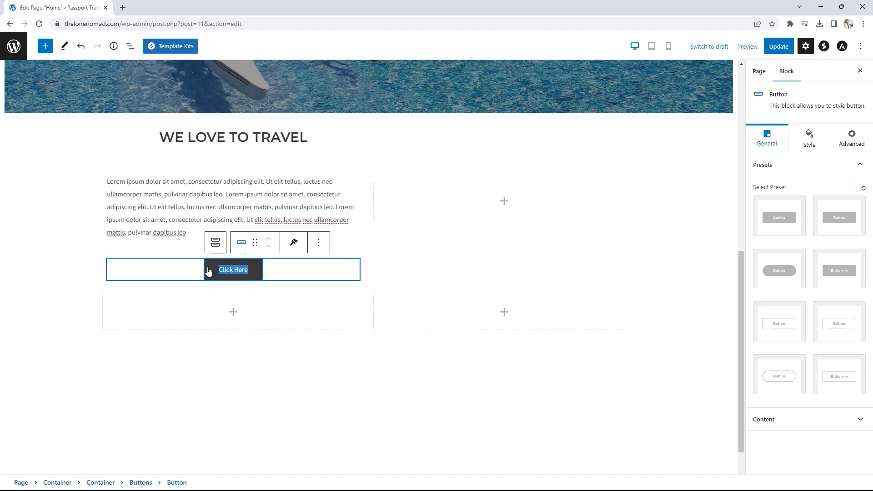
type("learn m")
key("BackSpace")
key("BackSpace")
key("BackSpace")
key("BackSpace")
key("BackSpace")
key("BackSpace")
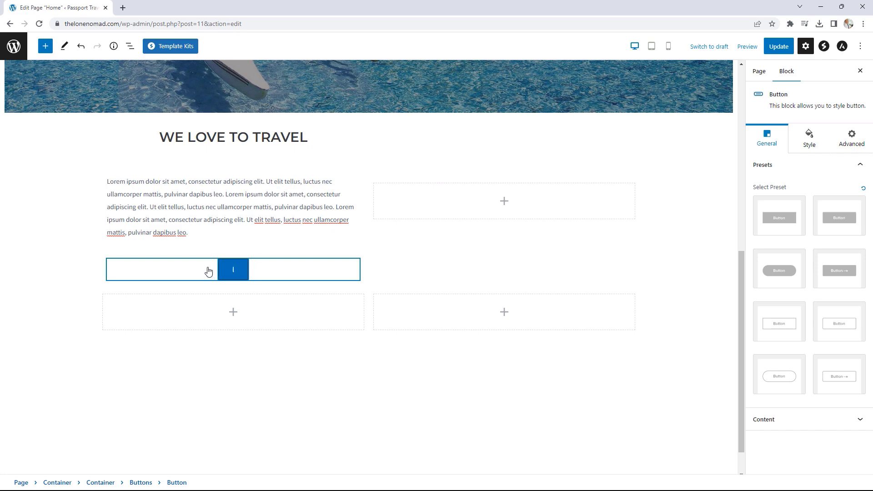
type("earn")
key("BackSpace")
key("BackSpace")
key("BackSpace")
key("BackSpace")
key("BackSpace")
type("learn")
key("BackSpace")
type("n")
key("BackSpace")
type("more")
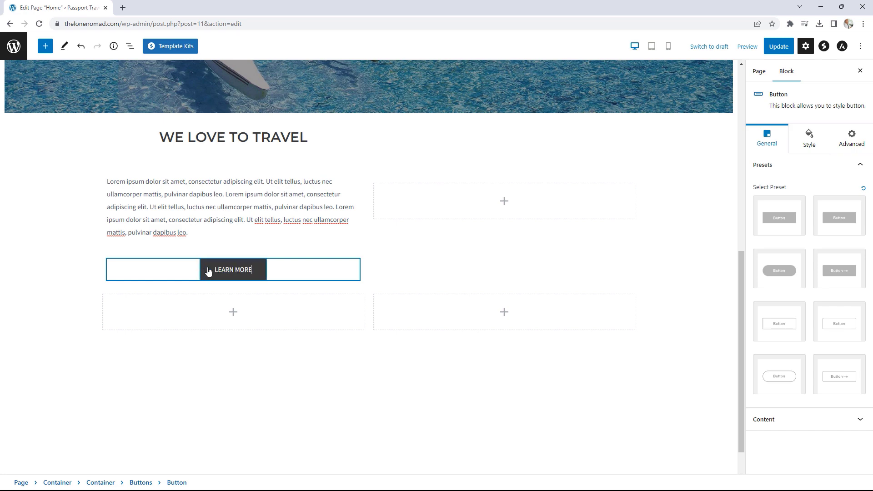
- Add an Image block to the top-right cell with the group photo from the Media Library
left_click(505, 200)
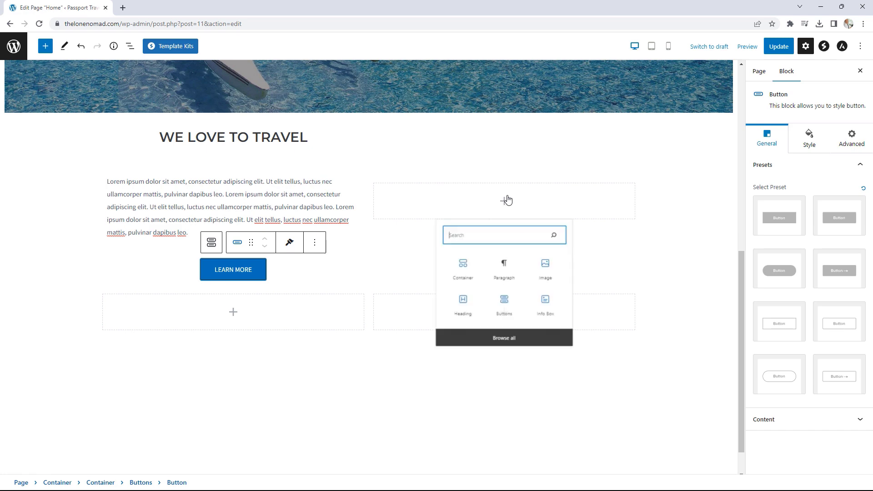
left_click(554, 277)
scroll(554, 277, "up", 2)
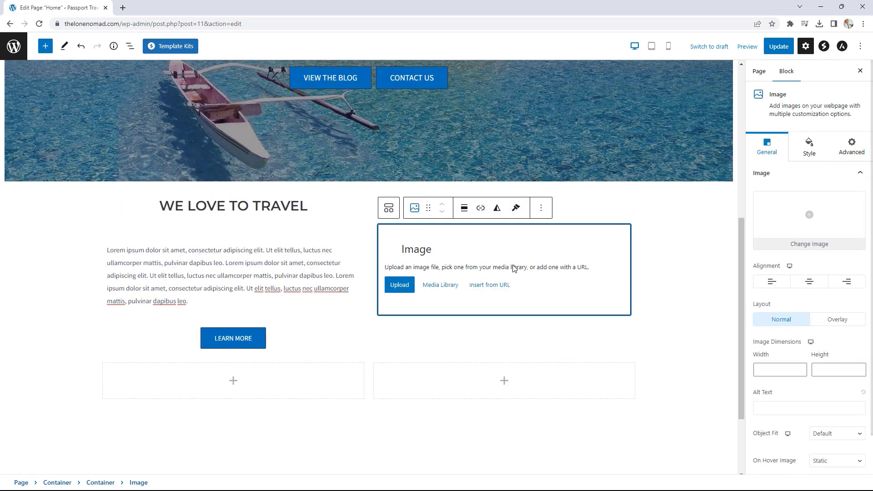
left_click(441, 284)
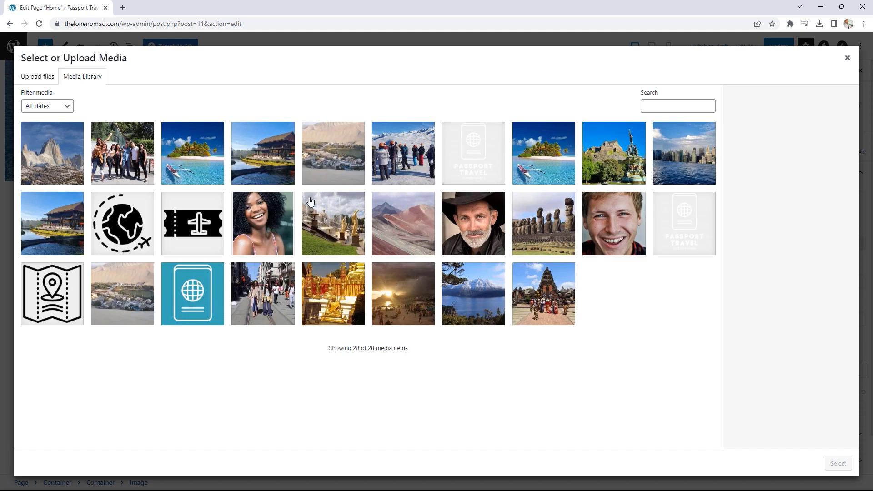
left_click(118, 155)
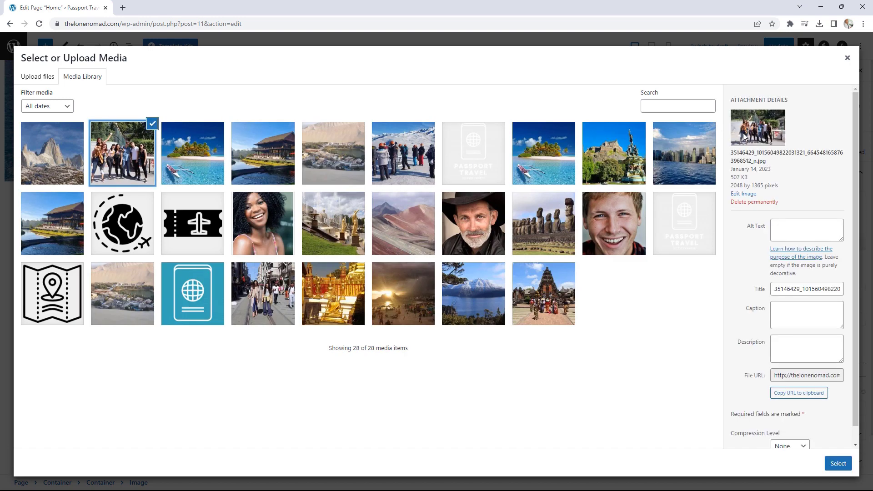
left_click(838, 464)
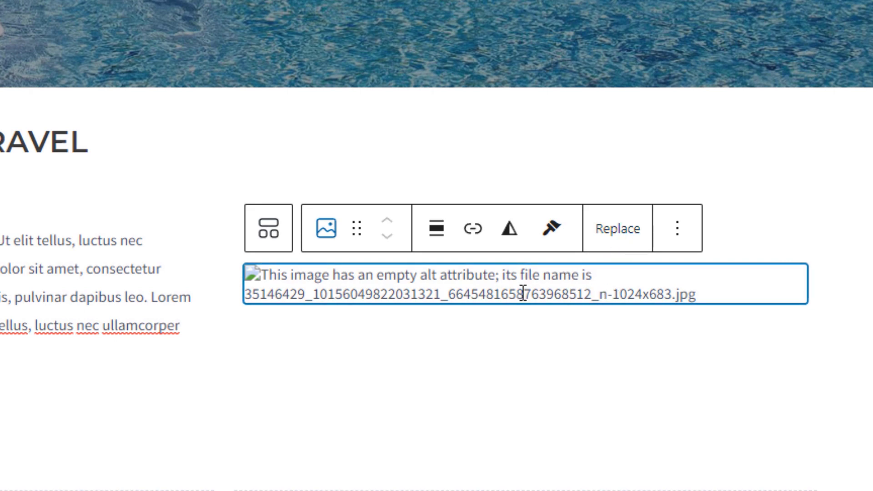
- Replace the image with the uploaded group photo file and set it to Full Size
left_click(603, 239)
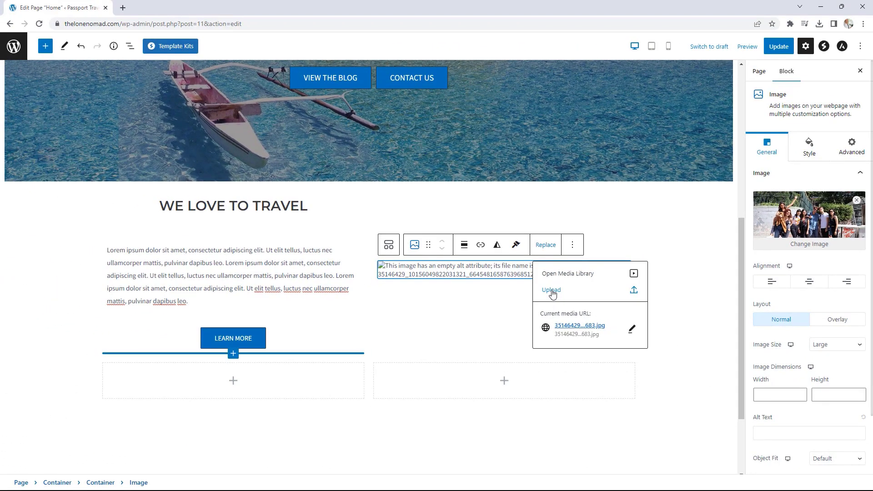
left_click(551, 291)
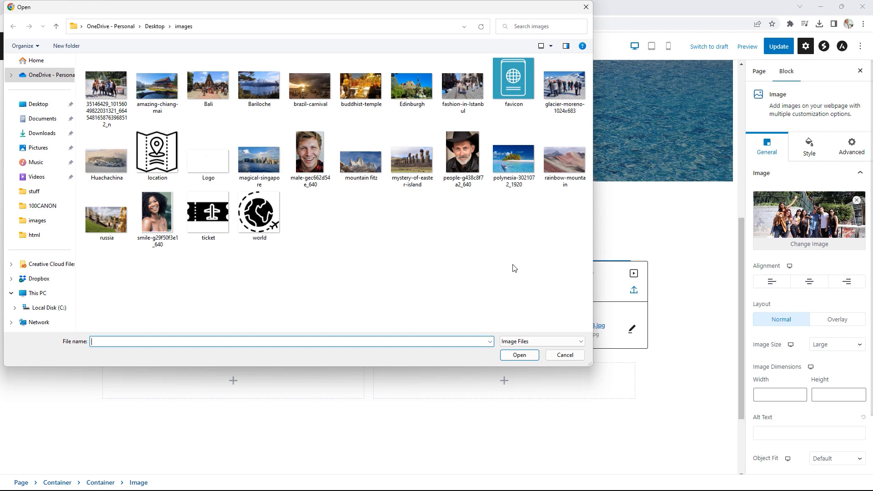
left_click(108, 94)
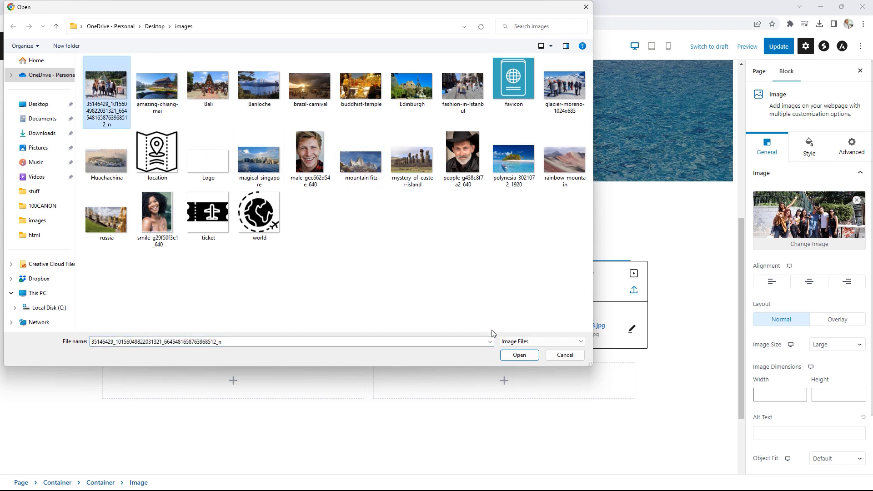
left_click(519, 355)
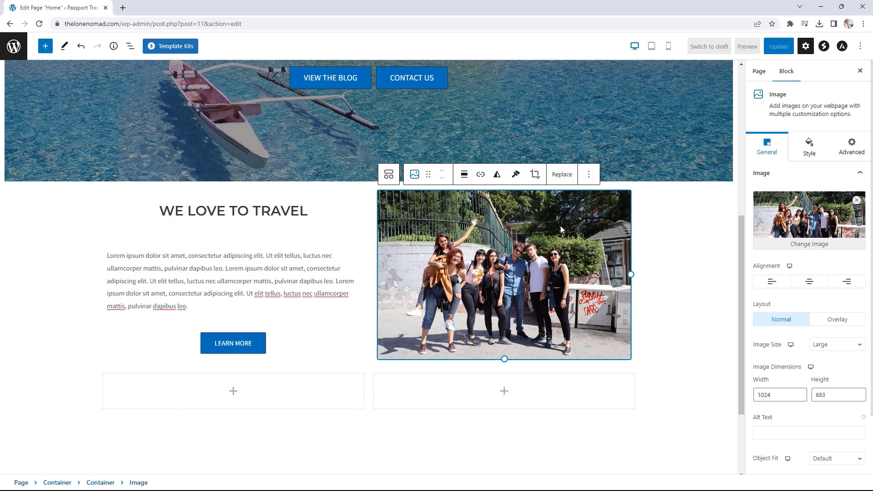
left_click(823, 349)
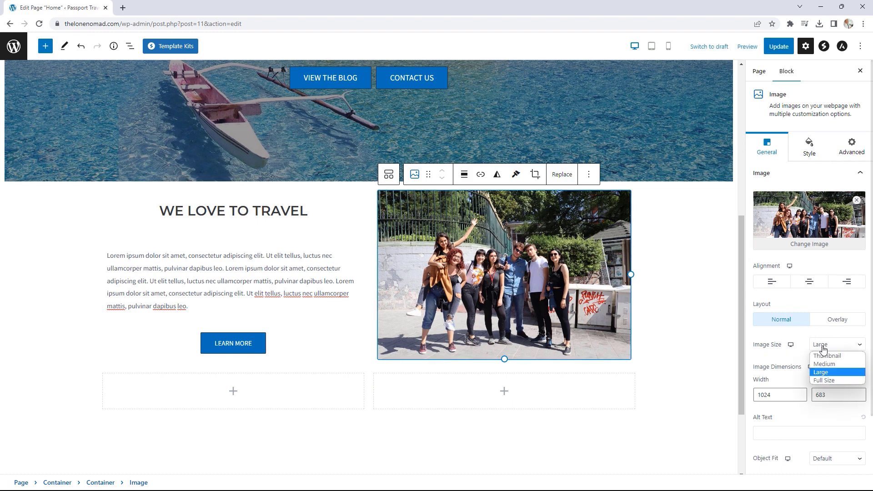
left_click(828, 379)
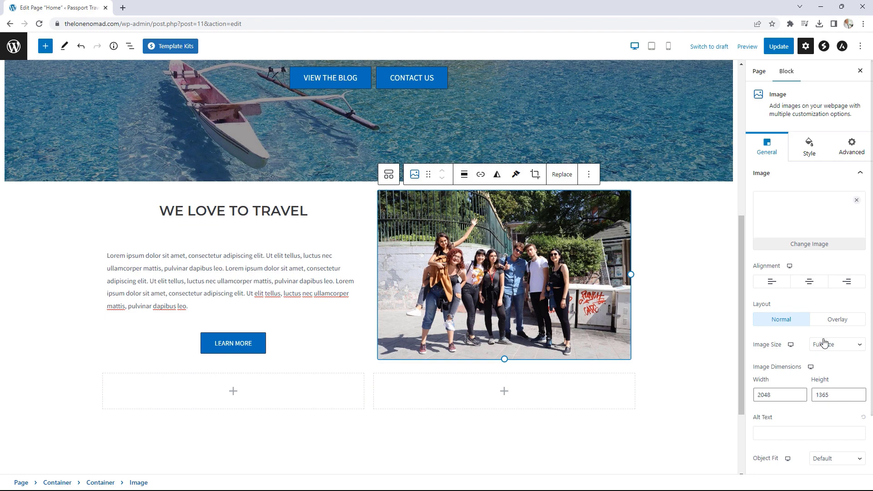
left_click(811, 151)
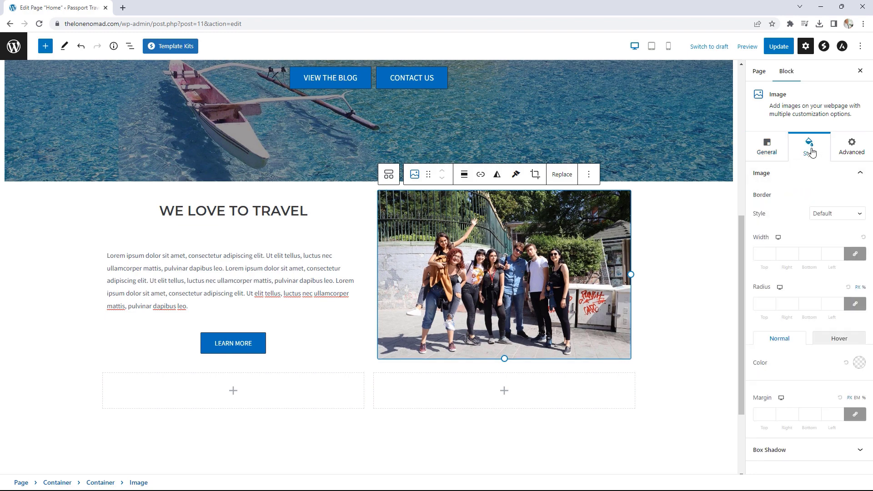
- Set the grid container's Content Width to Full Width
left_click(149, 201)
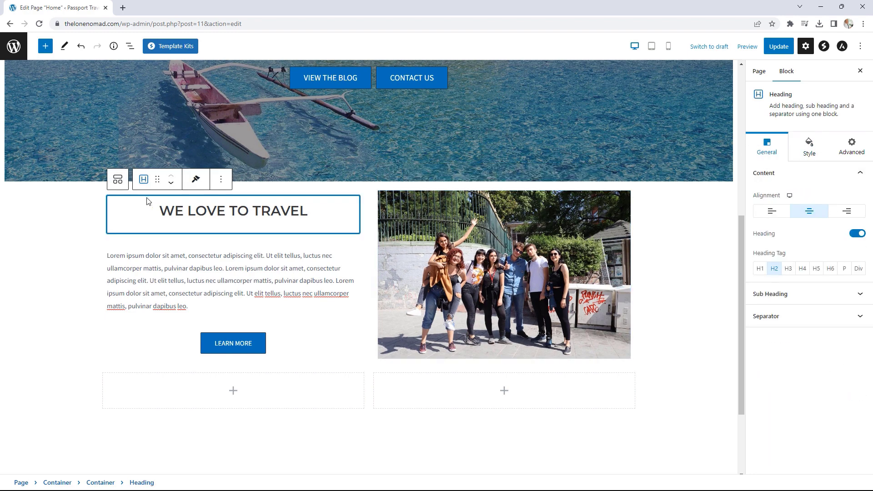
left_click(95, 200)
left_click(766, 322)
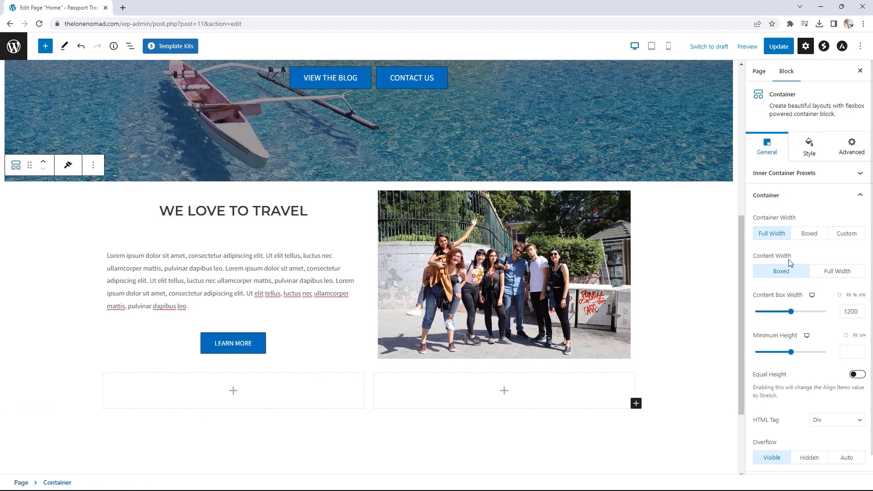
left_click(838, 273)
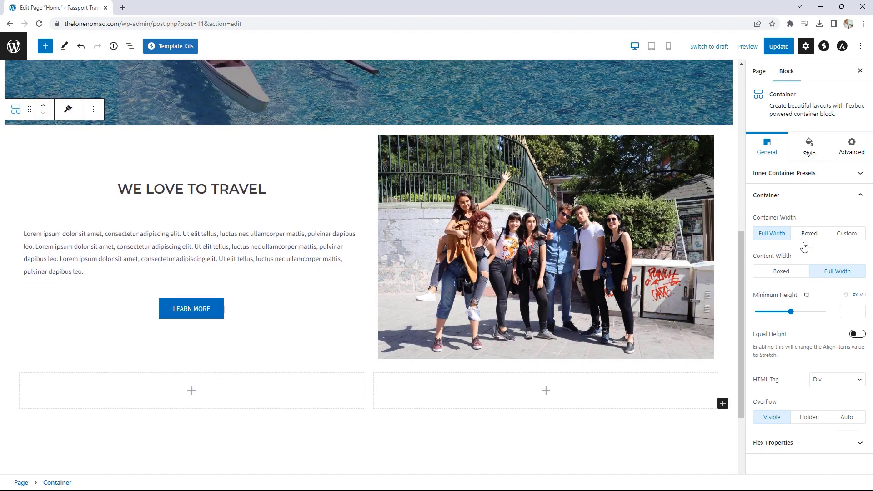
- Lower the grid container's padding to 0 on all sides
left_click(812, 152)
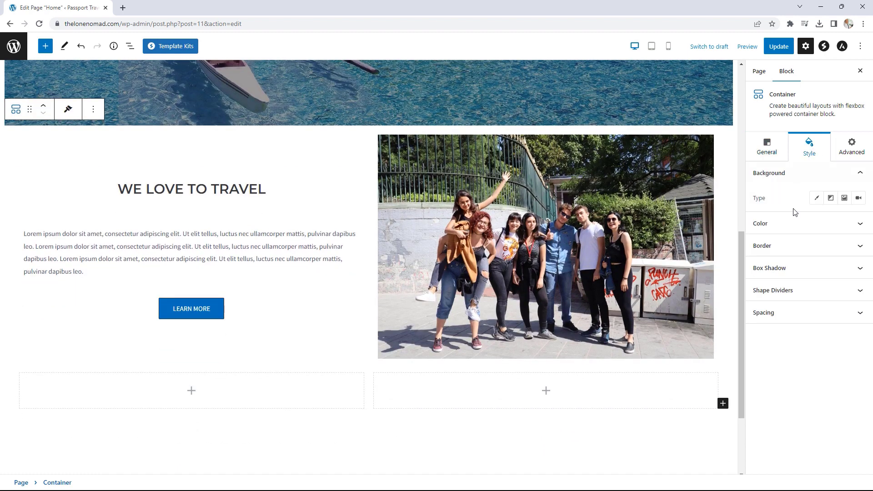
left_click(785, 314)
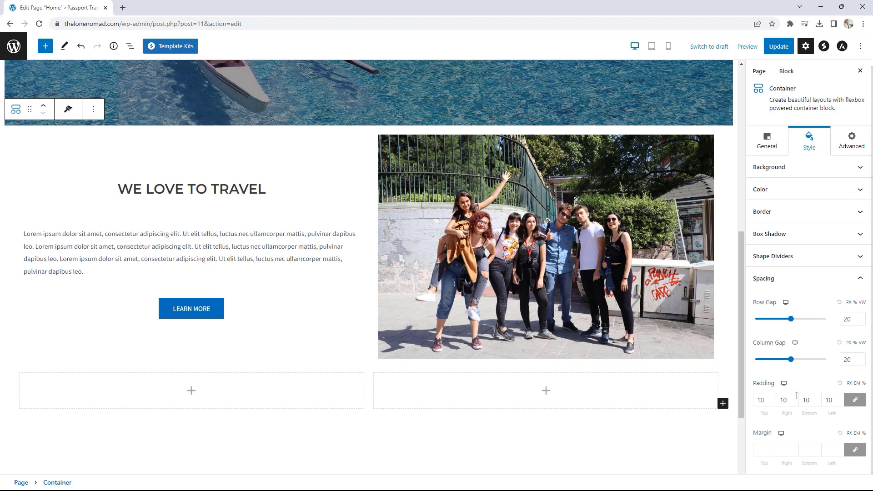
left_click(773, 402)
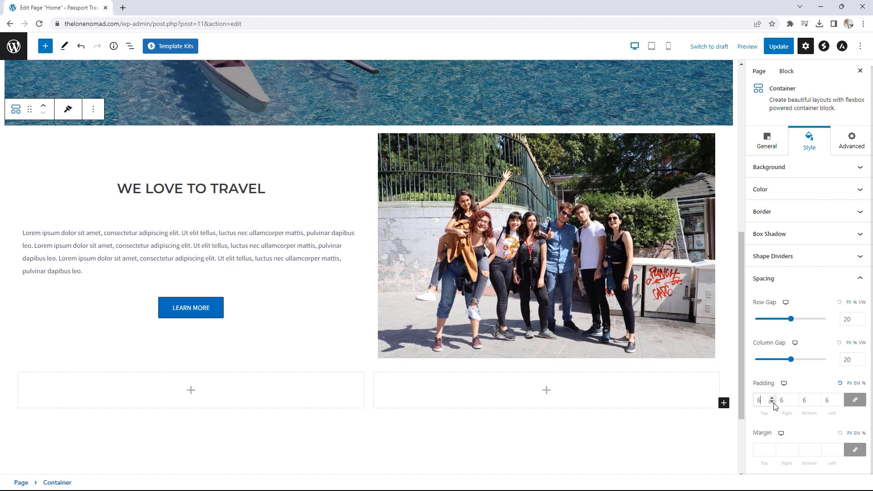
left_click(773, 403)
left_click(772, 403)
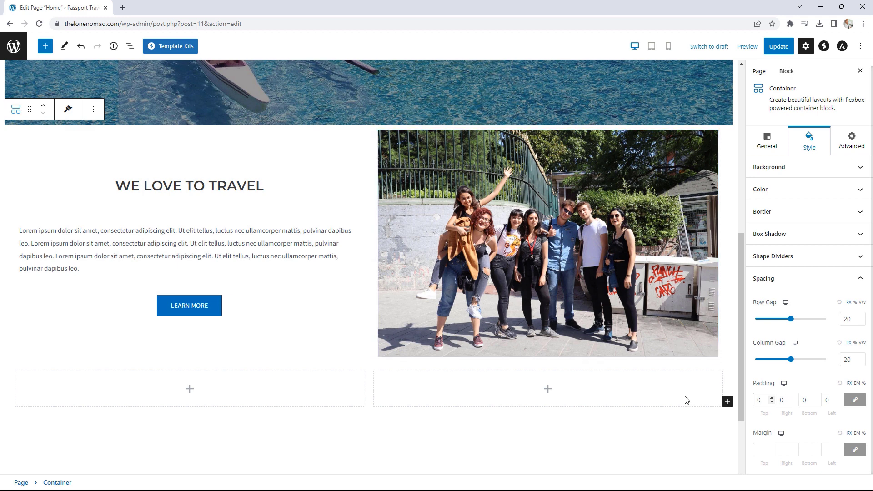
scroll(678, 396, "down", 2)
scroll(637, 363, "up", 1)
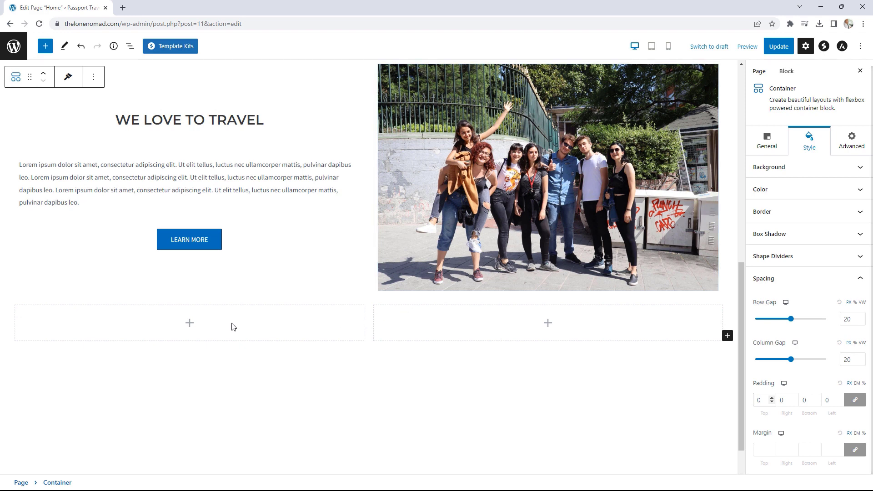
- Add an image block to the bottom-left cell and upload the mountain fitz photo
left_click(190, 323)
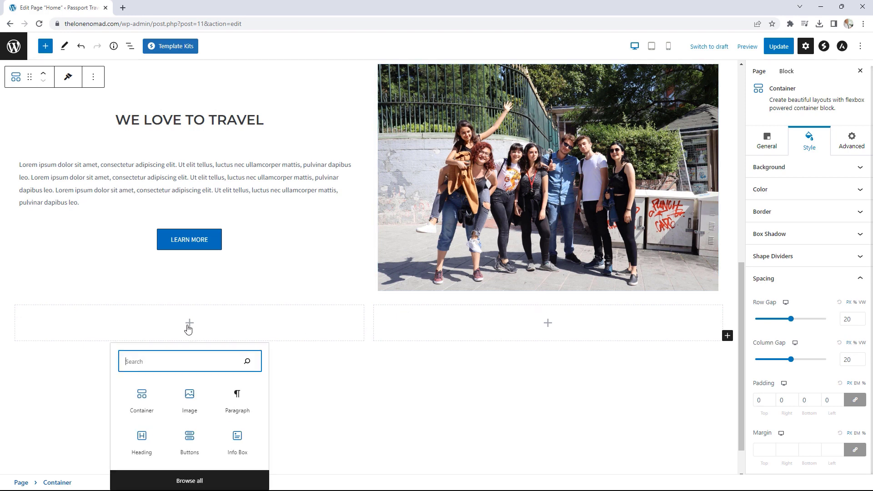
left_click(189, 399)
scroll(213, 391, "down", 2)
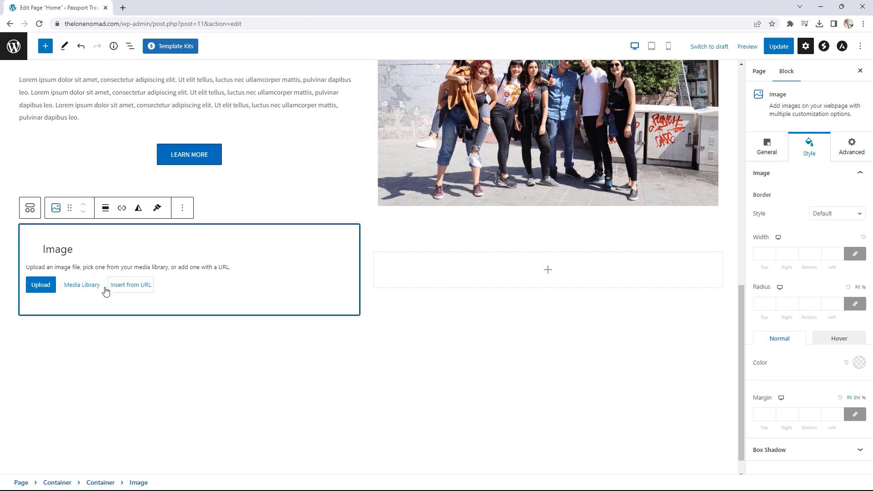
left_click(41, 285)
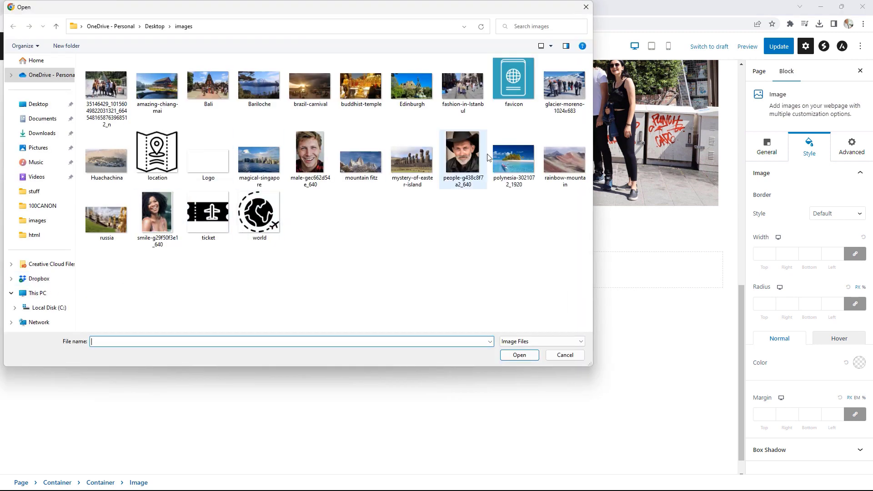
left_click(361, 161)
left_click(519, 355)
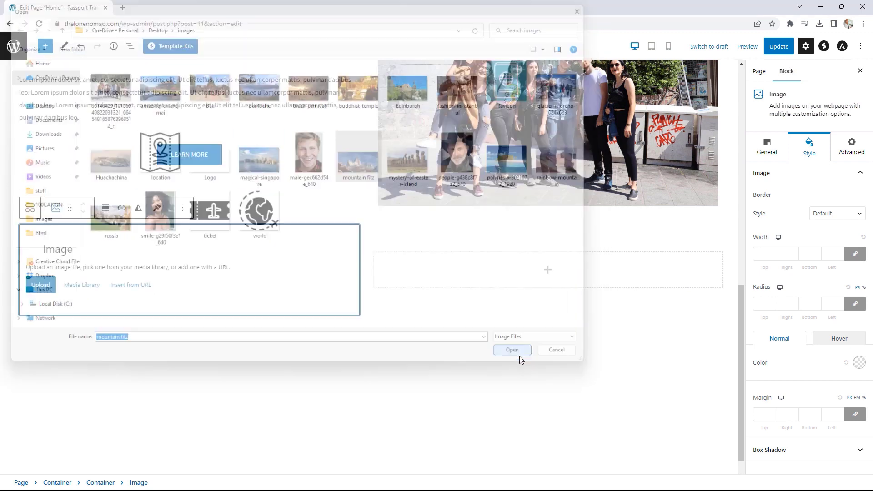
scroll(477, 317, "down", 2)
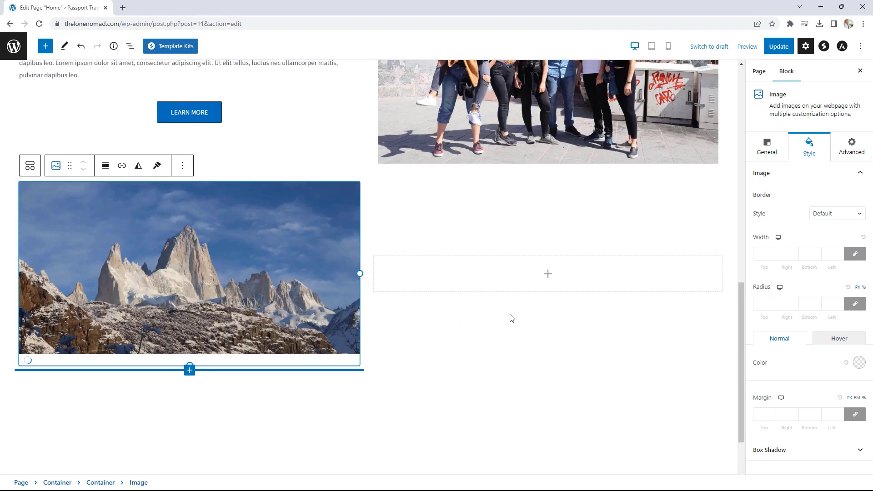
scroll(510, 314, "up", 1)
left_click(549, 310)
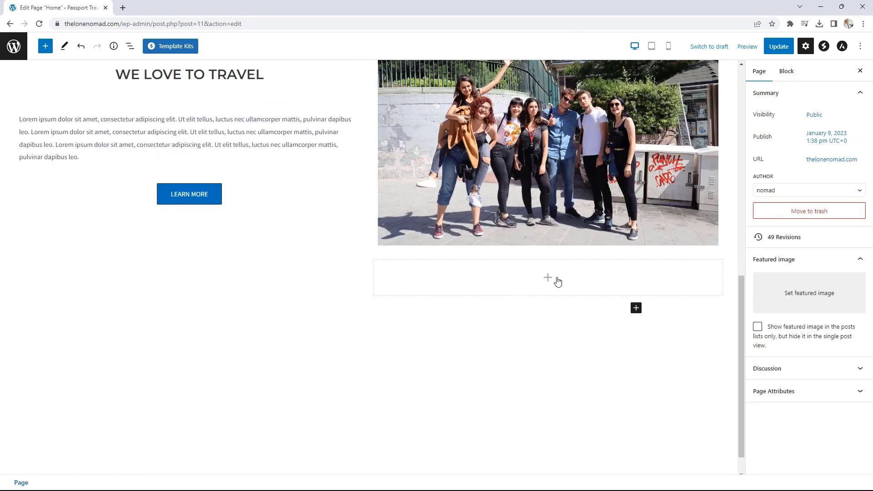
- Add a centred heading reading 'TRAVEL TO THE BEST PLACES' to the bottom-right cell
left_click(548, 350)
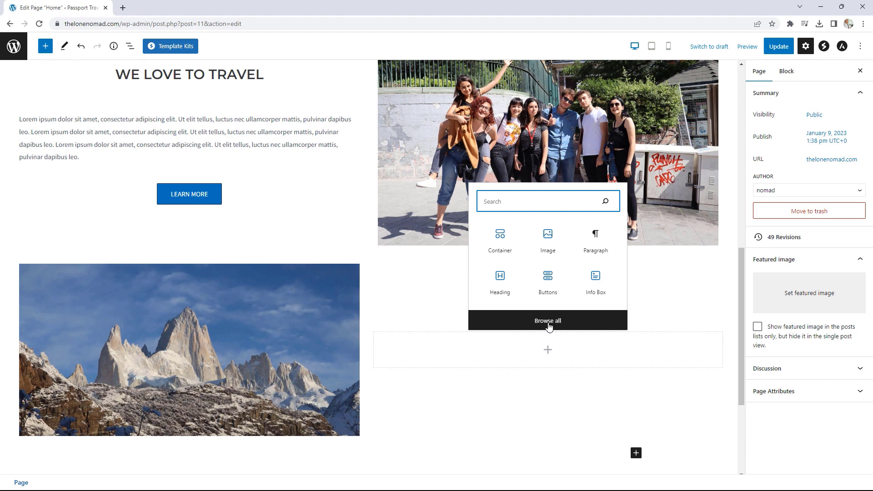
left_click(502, 289)
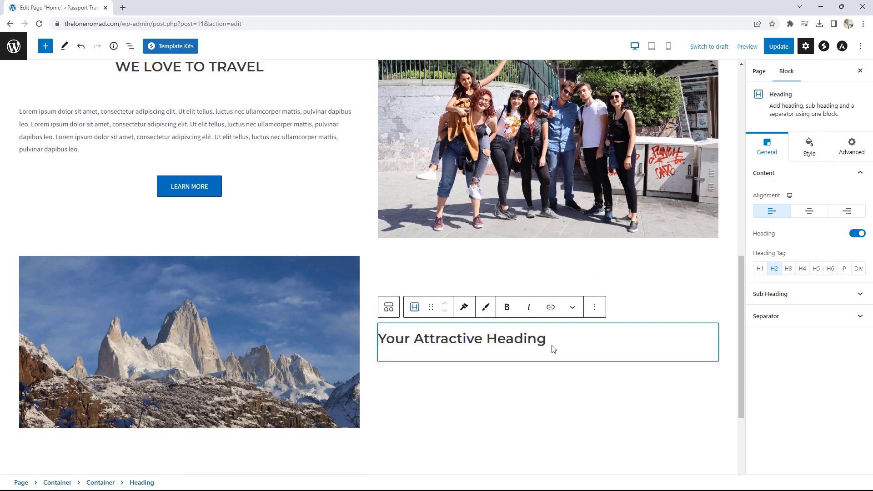
scroll(553, 349, "down", 2)
left_click(809, 211)
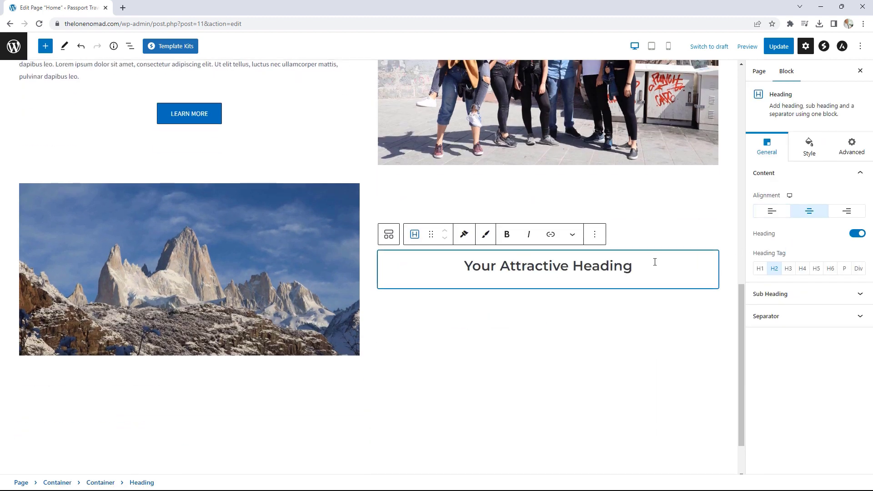
left_click_drag(654, 262, 463, 265)
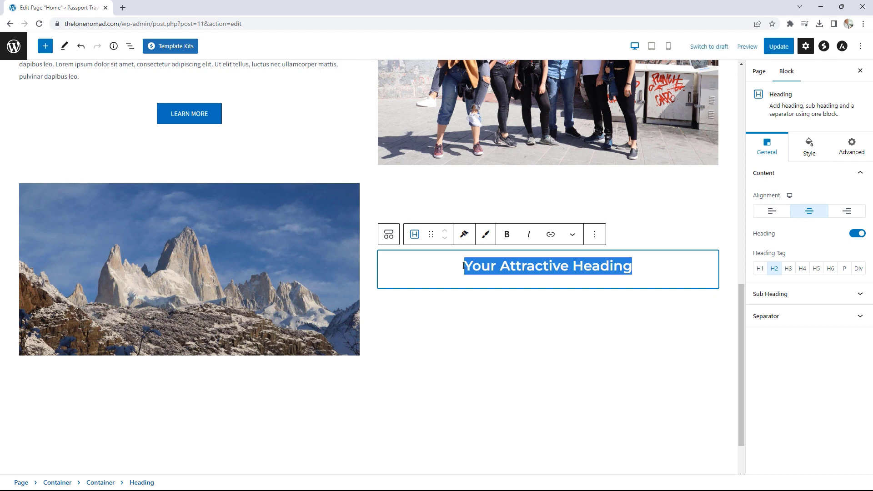
type("trae")
key("BackSpace")
key("BackSpace")
key("BackSpace")
key("BackSpace")
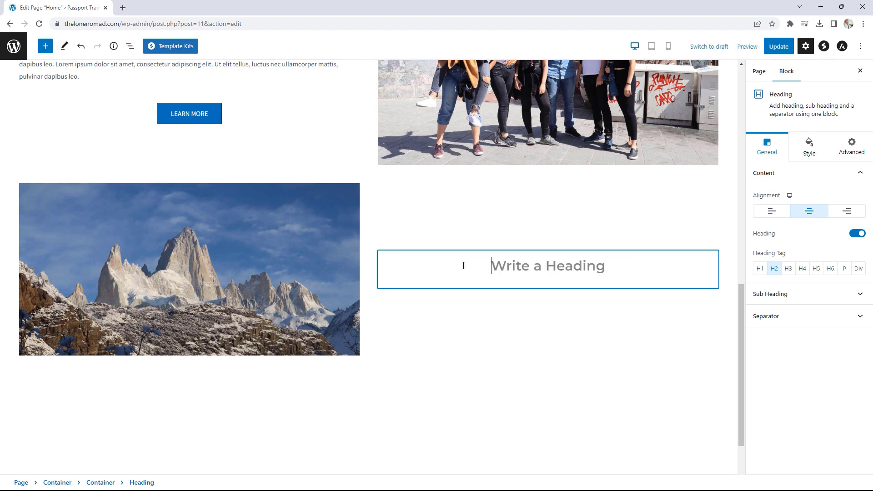
type("TRAVEL TO THE BEST PLACES")
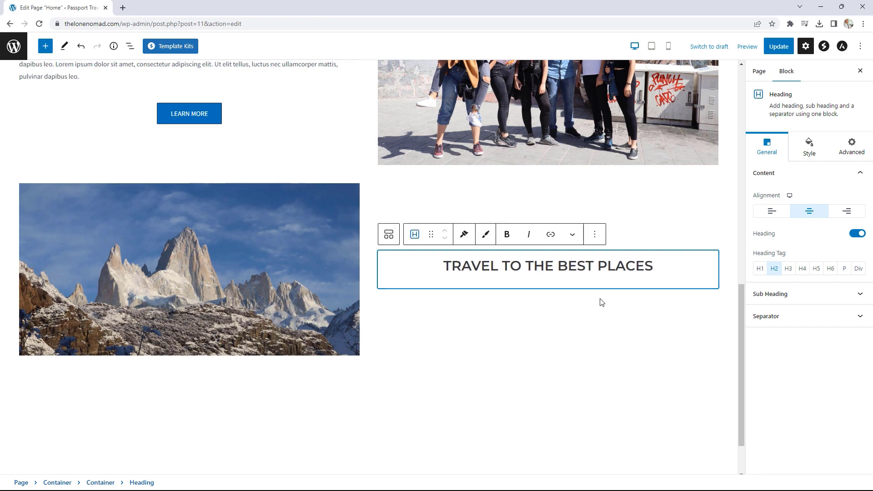
left_click(690, 249)
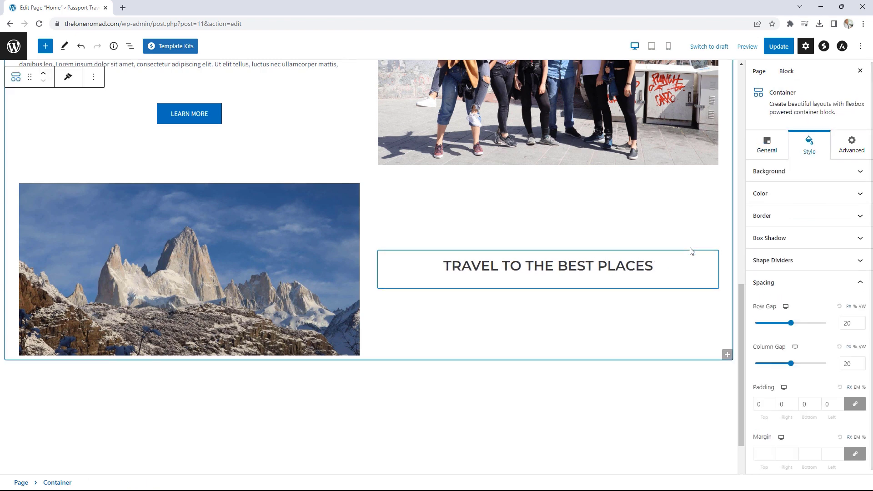
- Insert a paragraph under the heading and paste Lorem ipsum text into it
left_click(699, 286)
left_click(702, 291)
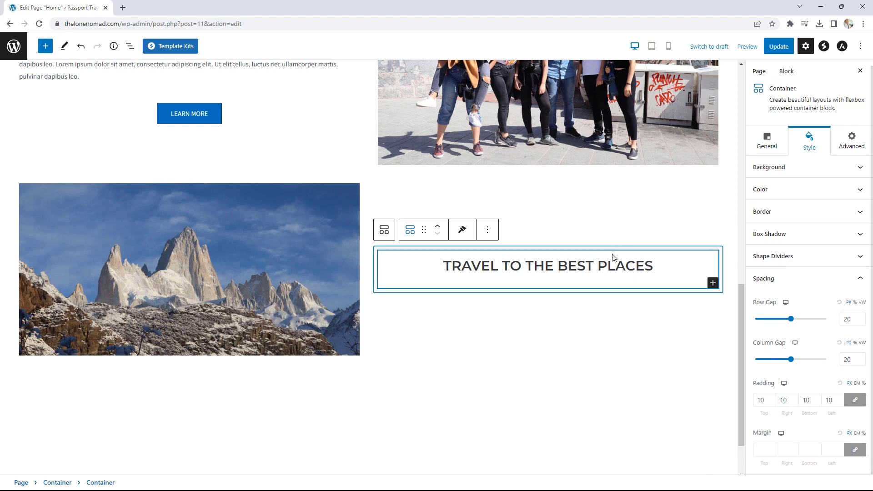
left_click(713, 284)
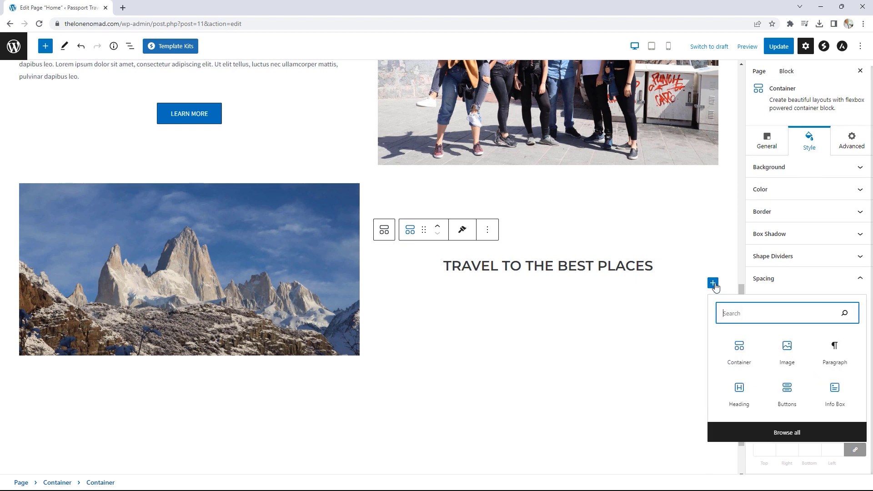
left_click(834, 349)
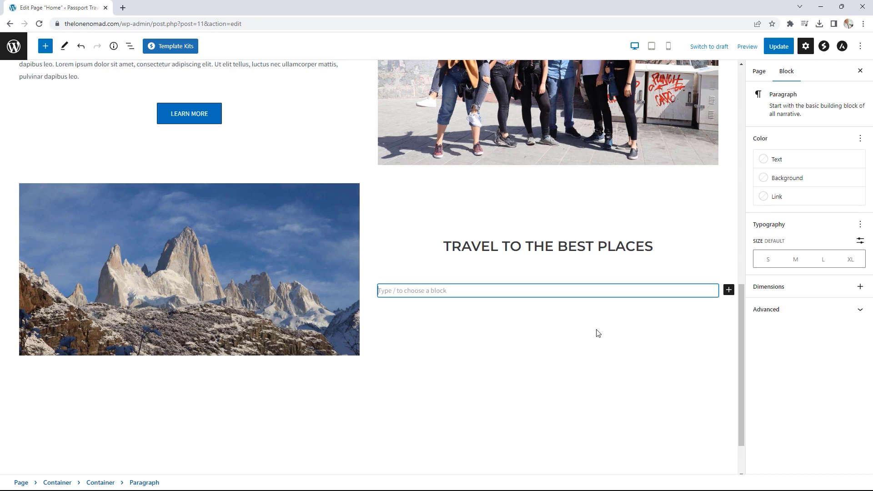
type("Lorem ipsum dolor sit amet, consectetur adipiscing elit. Ut elit tellus, luctus nec ullamcorper mattis, pulvinar dapibus leo. Lorem ipsum dolor sit amet, consectetur adipiscing elit. Ut elit tellus, luctus nec ullamcorper mattis, pulvinar dapibus leo. Lorem ipsum dolor sit amet, consectetur adipiscing elit. Ut elit tellus, luctus nec ullamcorper mattis, pulvinar dapibus leo.")
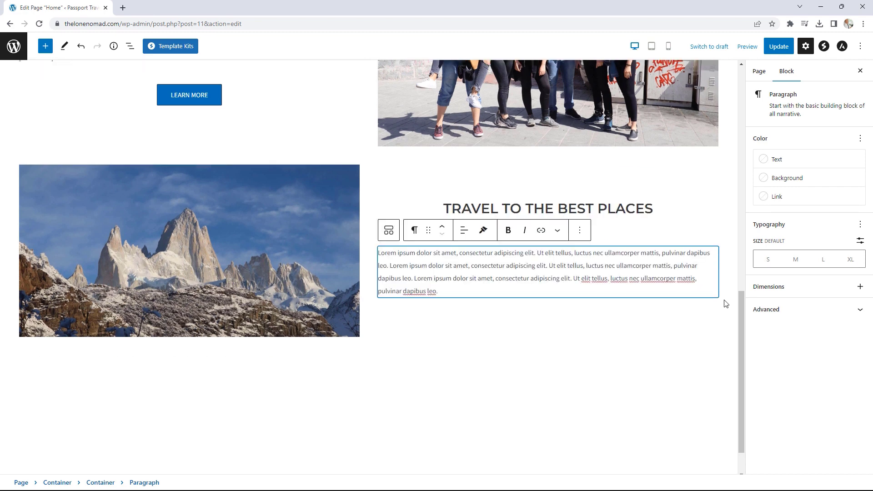
- Select the container holding the heading and paragraph
left_click(726, 304)
left_click(710, 292)
left_click(726, 298)
left_click(714, 291)
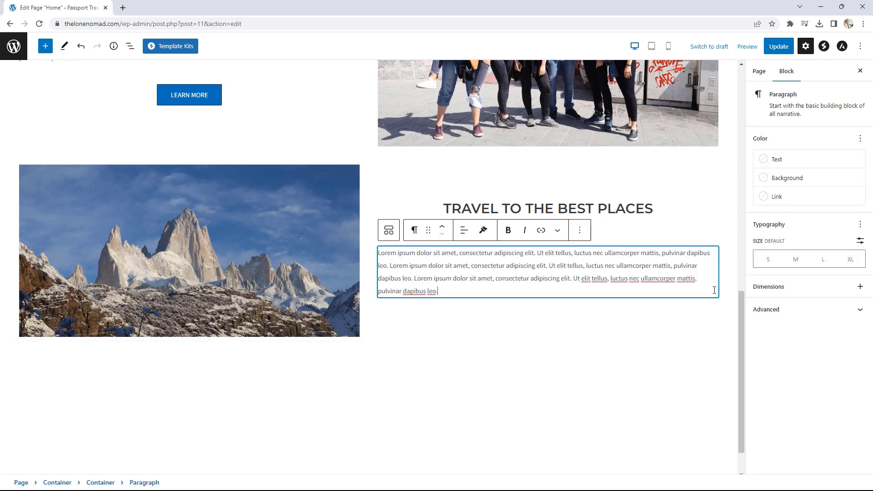
left_click(727, 302)
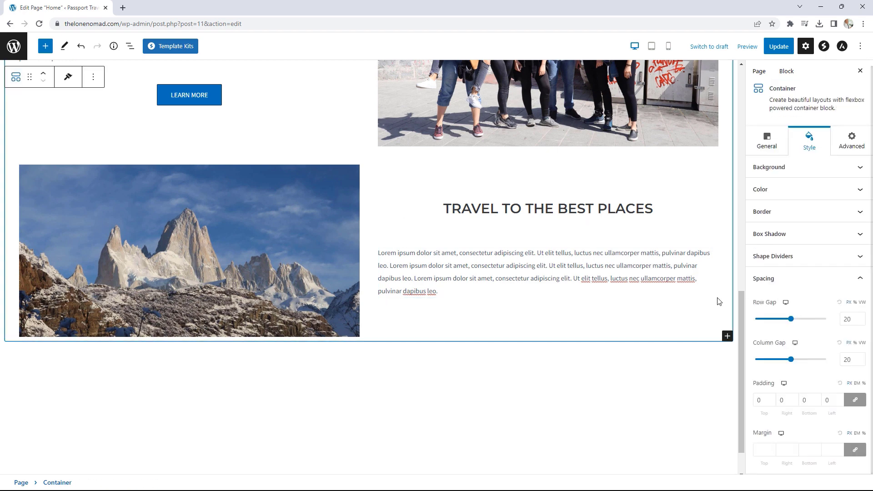
left_click(710, 263)
left_click(707, 230)
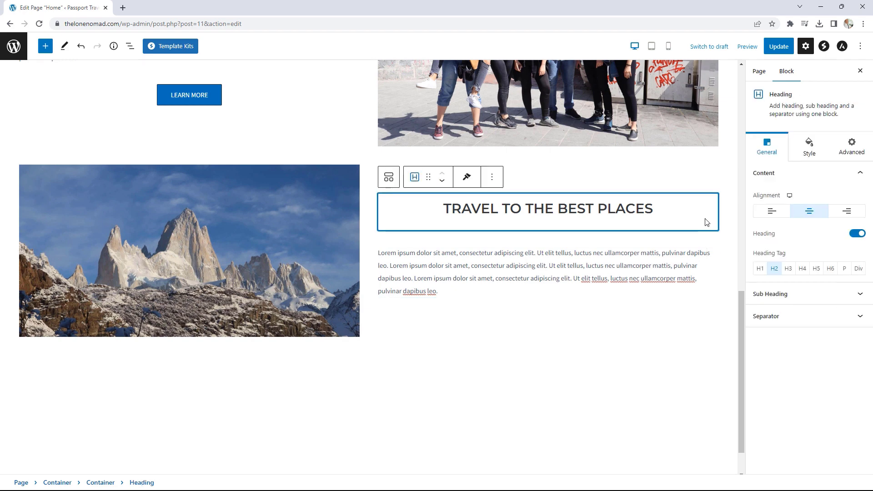
left_click(715, 294)
left_click(720, 302)
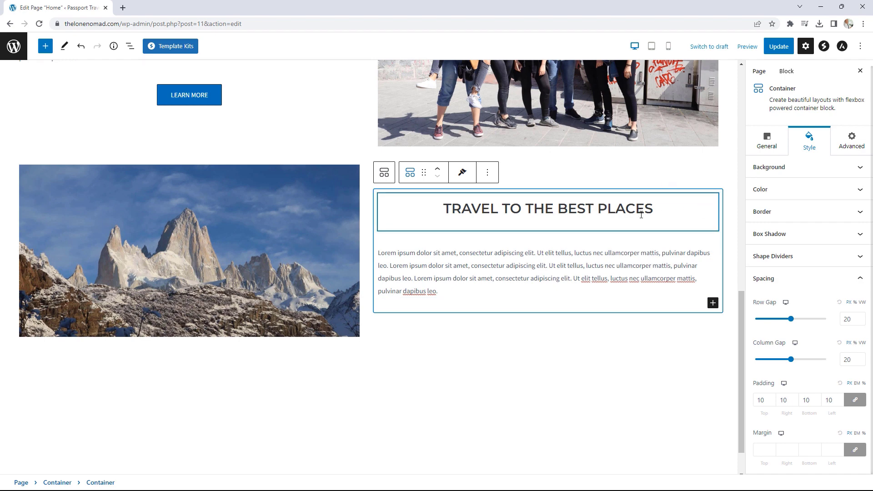
- Add a Buttons block below the paragraph, keeping one button labelled 'LEARN MORE'
left_click(713, 303)
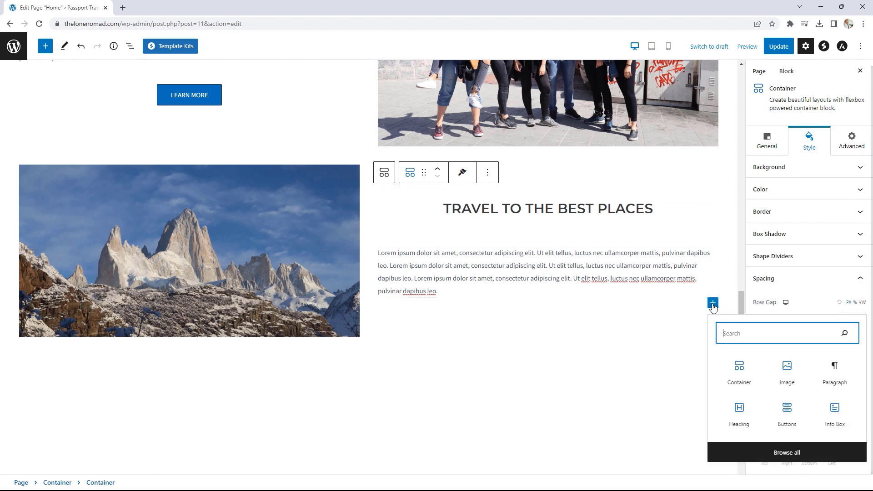
left_click(789, 409)
left_click(591, 270)
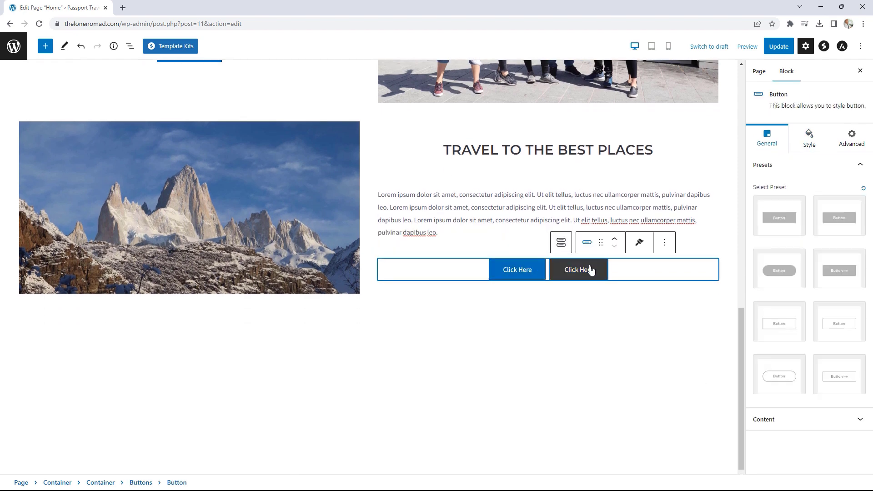
left_click(664, 242)
left_click(679, 419)
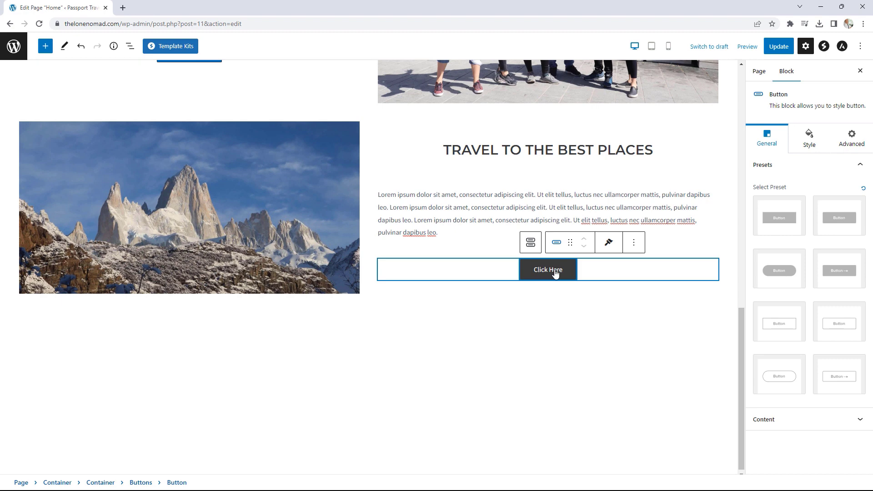
left_click_drag(568, 272, 529, 274)
type("LEARN")
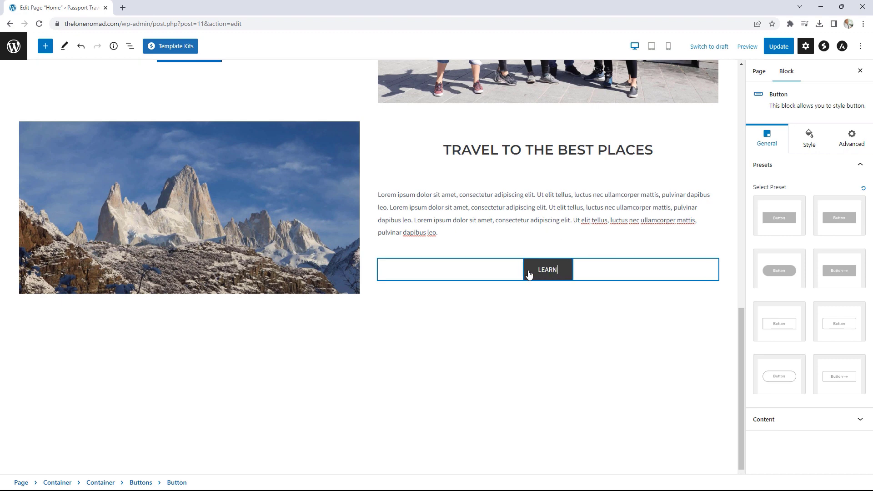
type(" MORE")
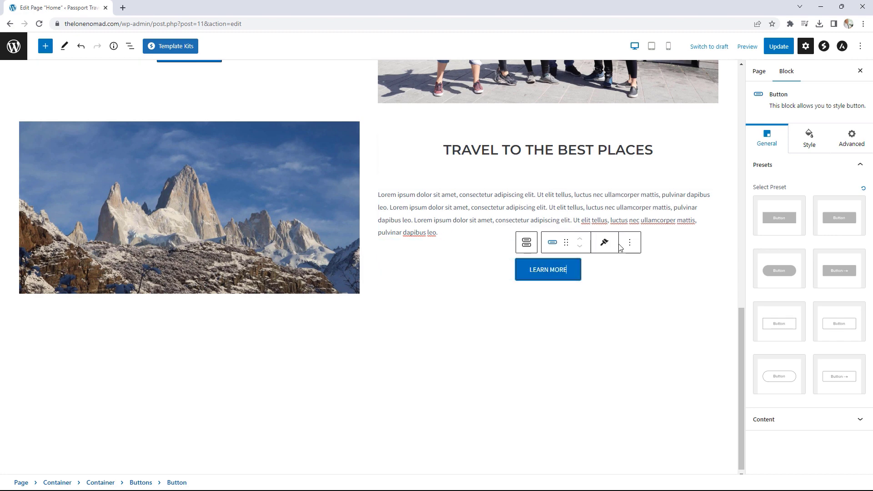
- Update the page and review the live homepage grid
scroll(620, 247, "up", 4)
left_click(789, 46)
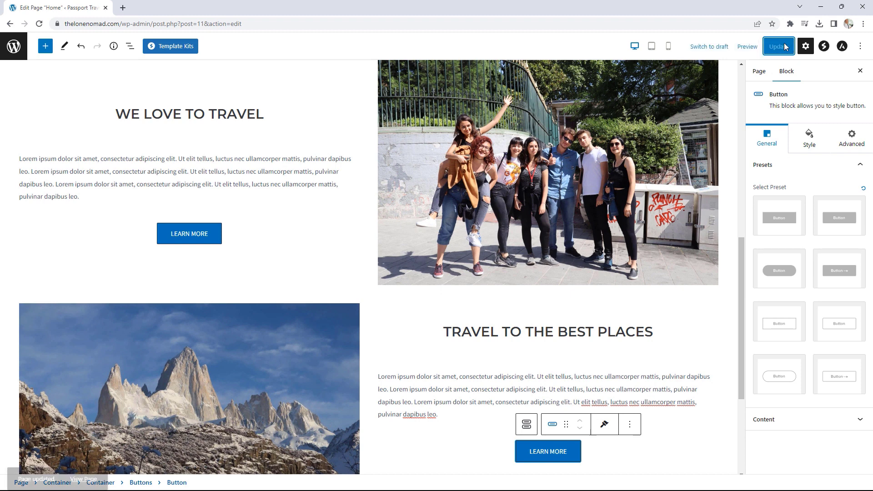
left_click(89, 461)
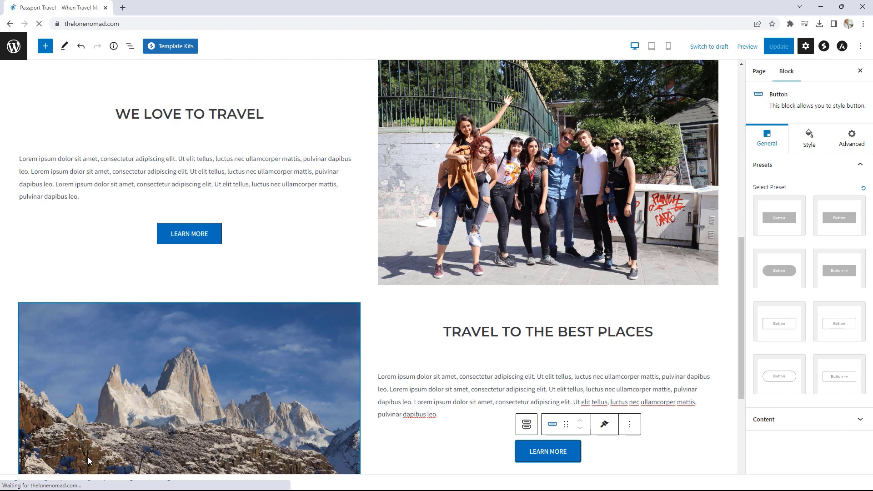
scroll(397, 311, "down", 5)
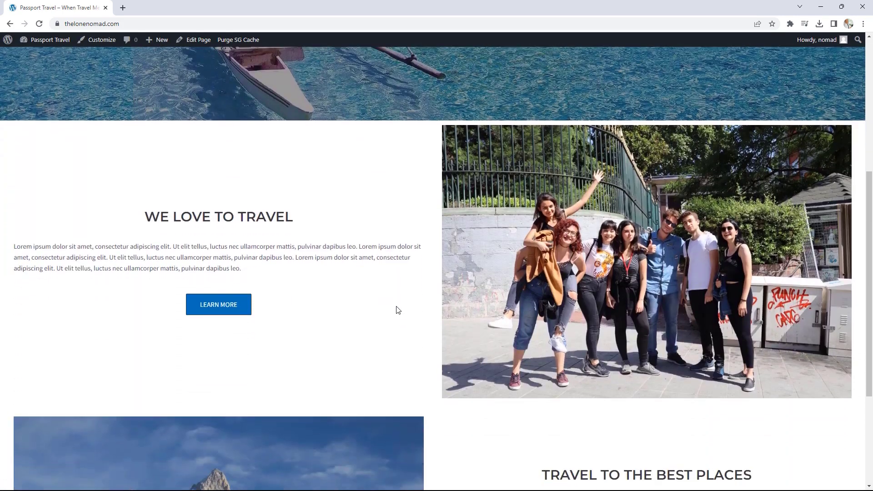
scroll(398, 310, "down", 4)
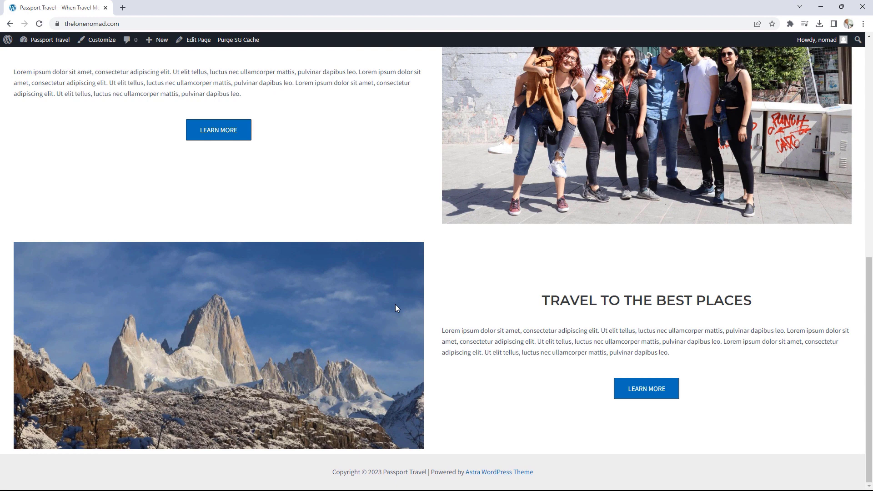
scroll(396, 309, "up", 2)
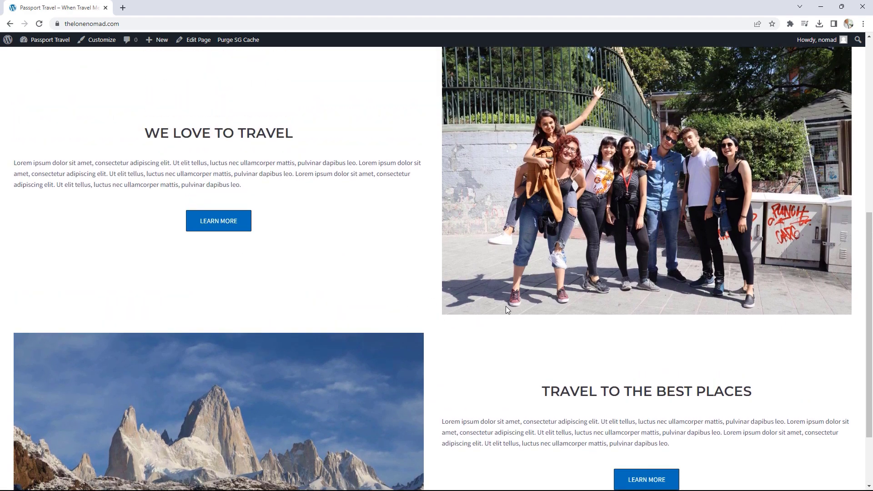
scroll(547, 216, "up", 1)
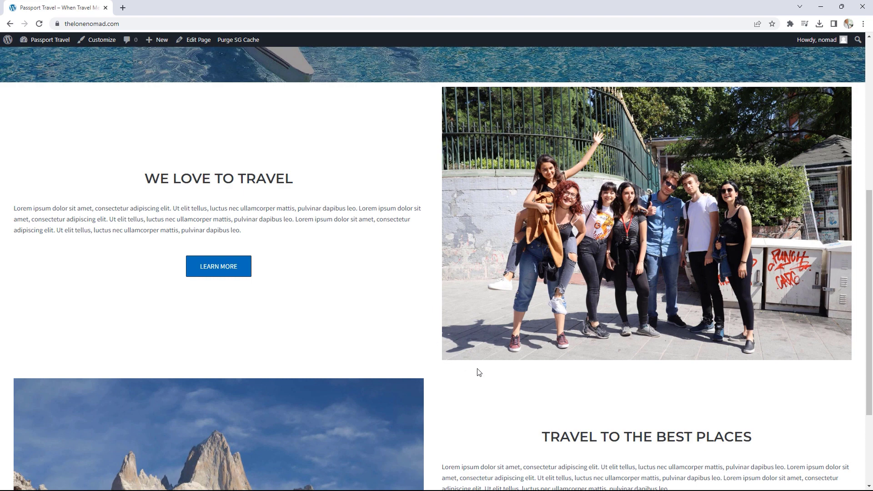
scroll(454, 346, "down", 1)
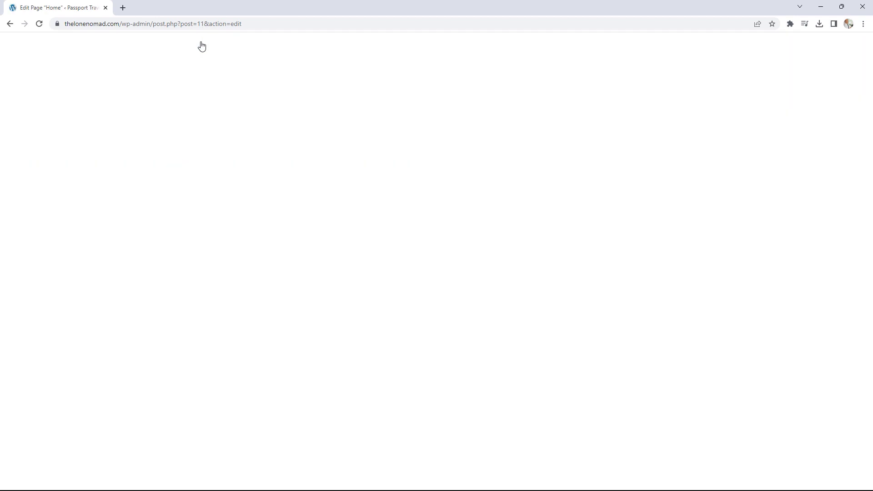
- Drag the 2×2 grid container's Row Gap slider down to 0
scroll(557, 203, "down", 5)
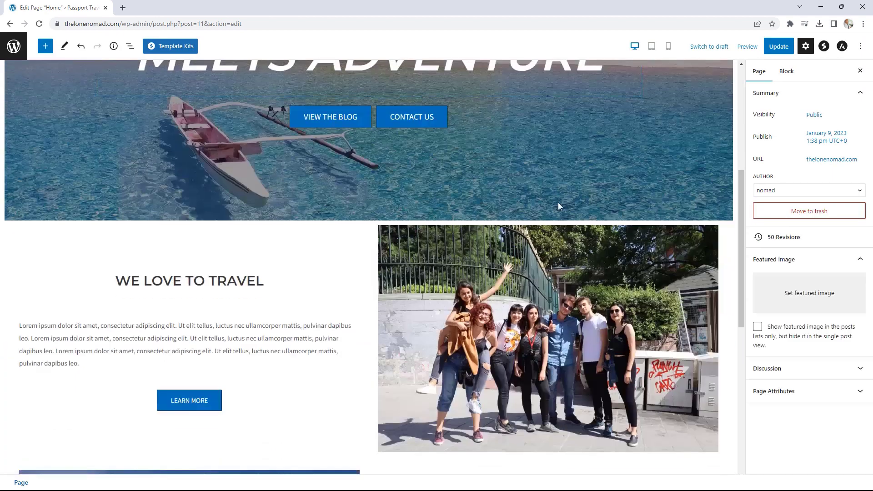
scroll(558, 204, "down", 1)
left_click(41, 199)
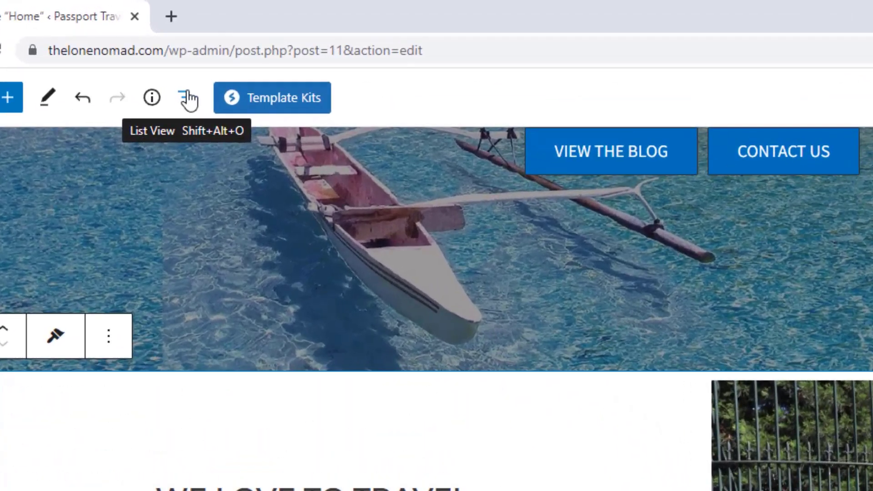
left_click(187, 99)
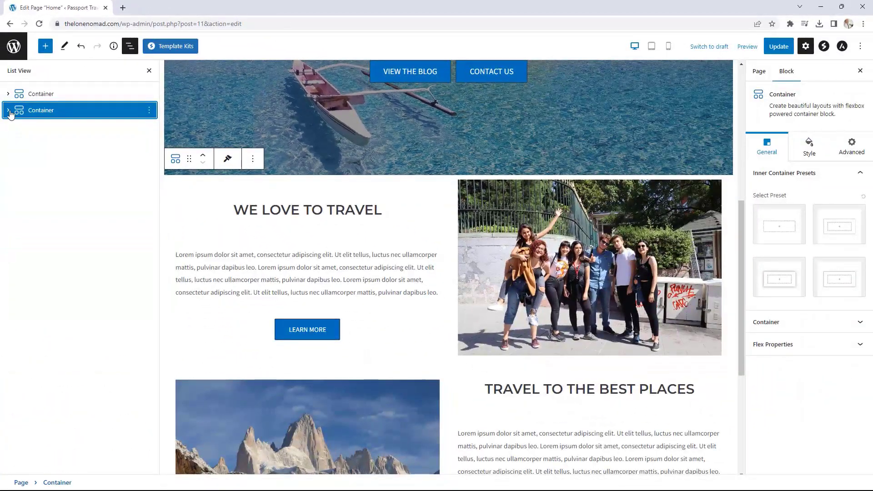
left_click(8, 110)
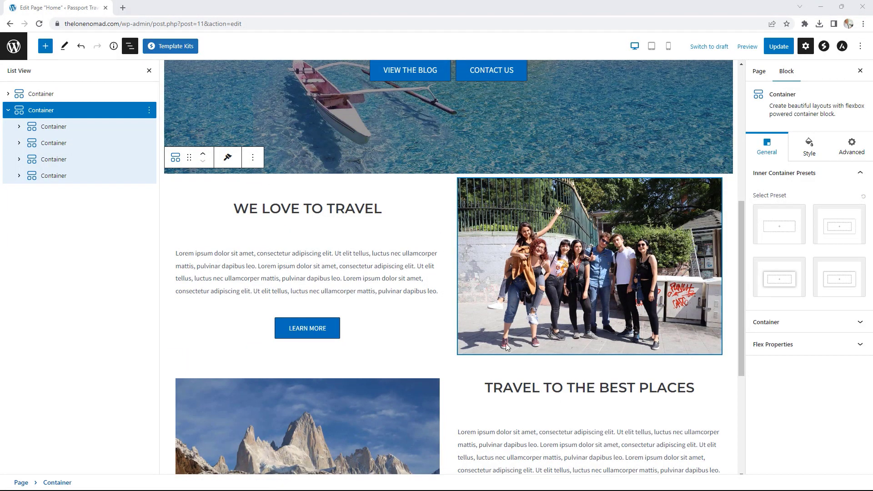
left_click(809, 149)
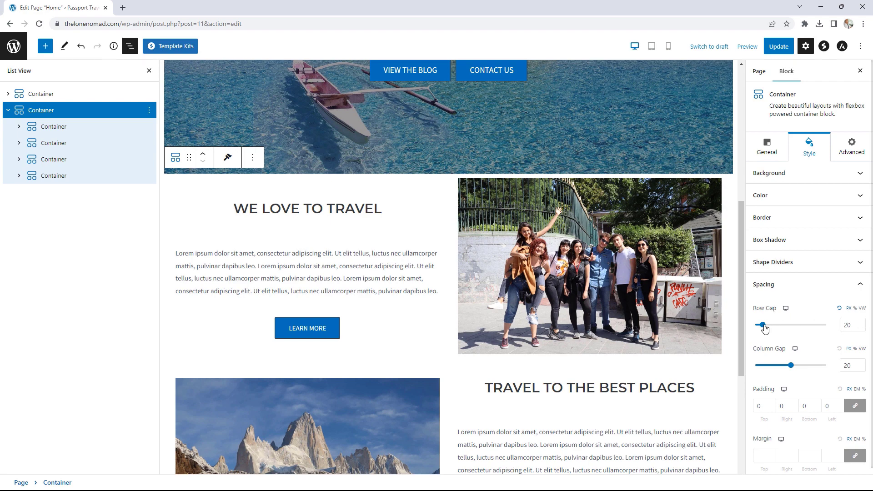
left_click_drag(762, 325, 755, 324)
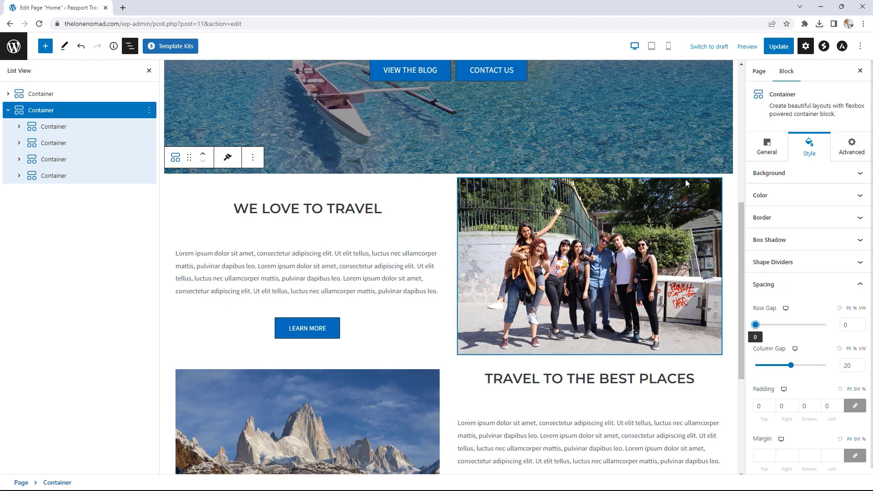
- Step the group photo section's padding down to 0 on all sides
left_click(44, 144)
left_click(786, 313)
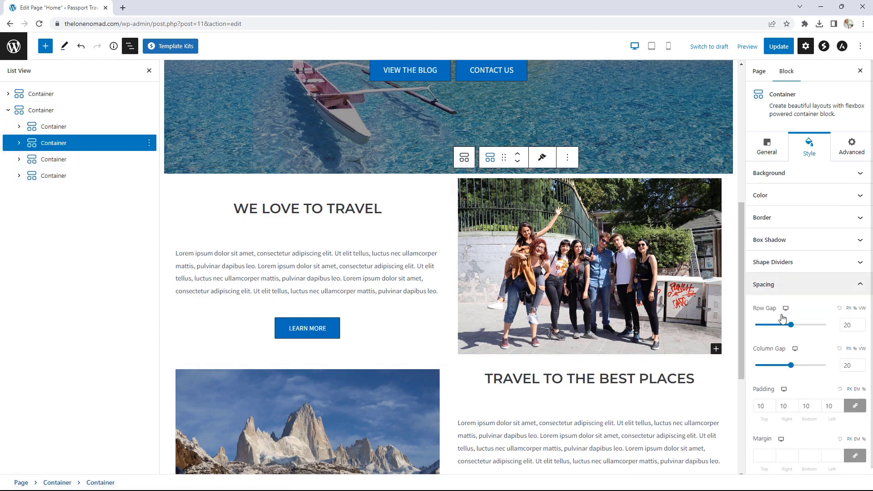
left_click(773, 403)
left_click(774, 403)
left_click(774, 403)
left_click(774, 403)
left_click(773, 403)
left_click(774, 403)
left_click(774, 403)
left_click(774, 403)
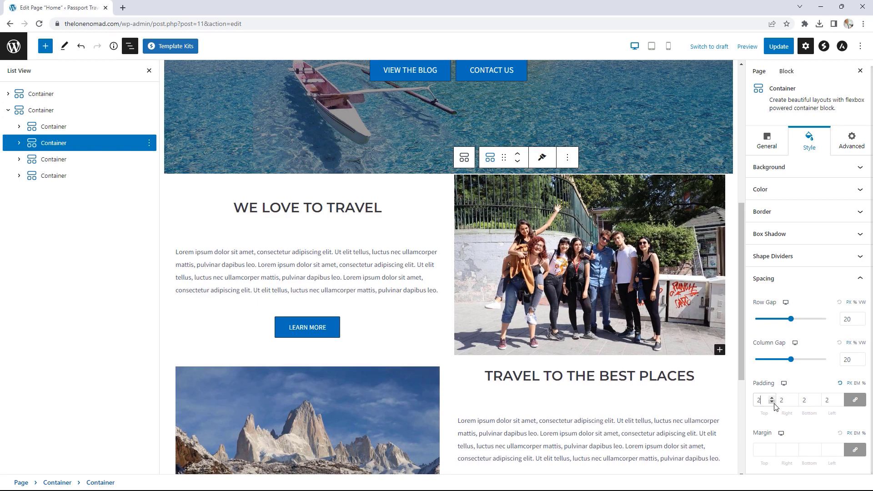
left_click(774, 403)
left_click(774, 403)
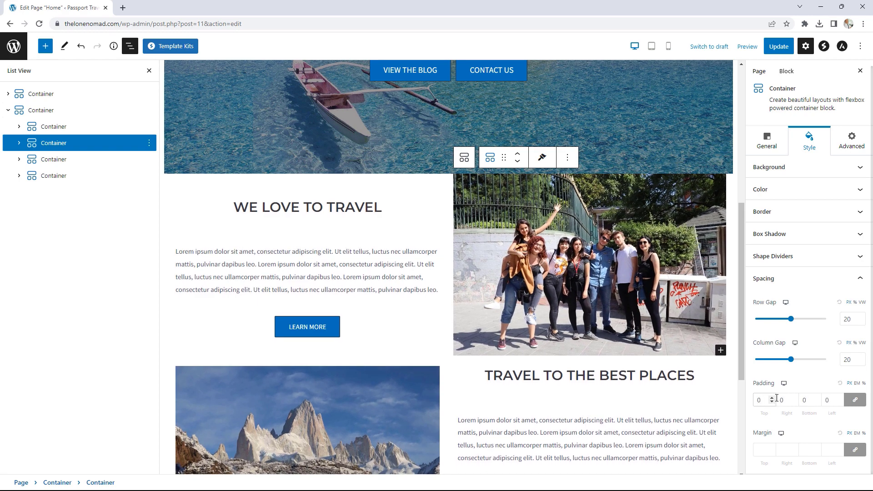
- Bring the mountain photo block's padding to 0, update, and view the live page
scroll(671, 336, "down", 3)
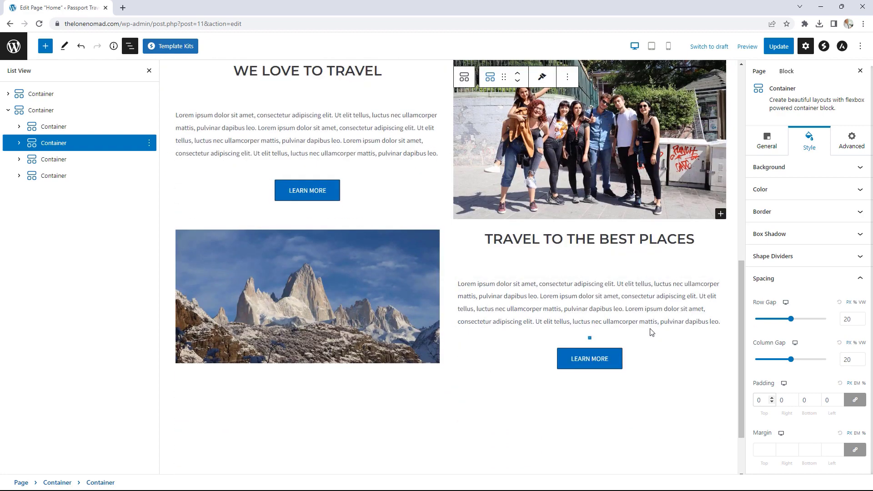
left_click(57, 160)
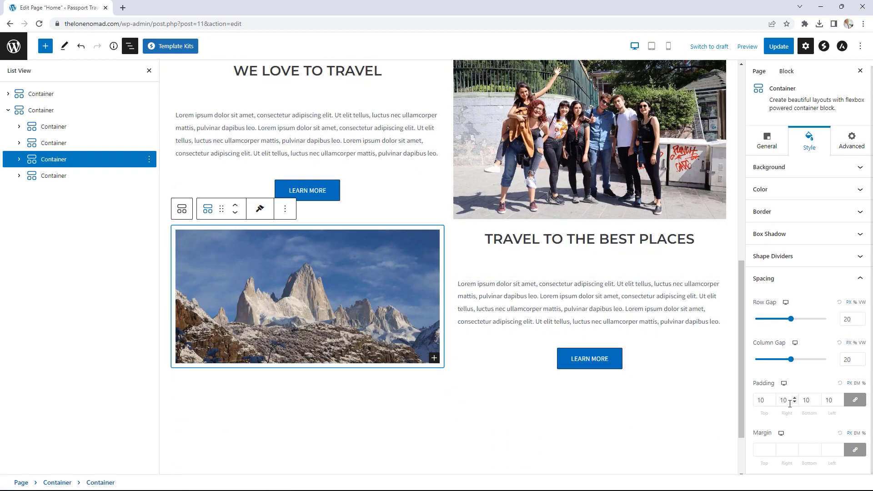
left_click(771, 402)
left_click(771, 402)
left_click(771, 402)
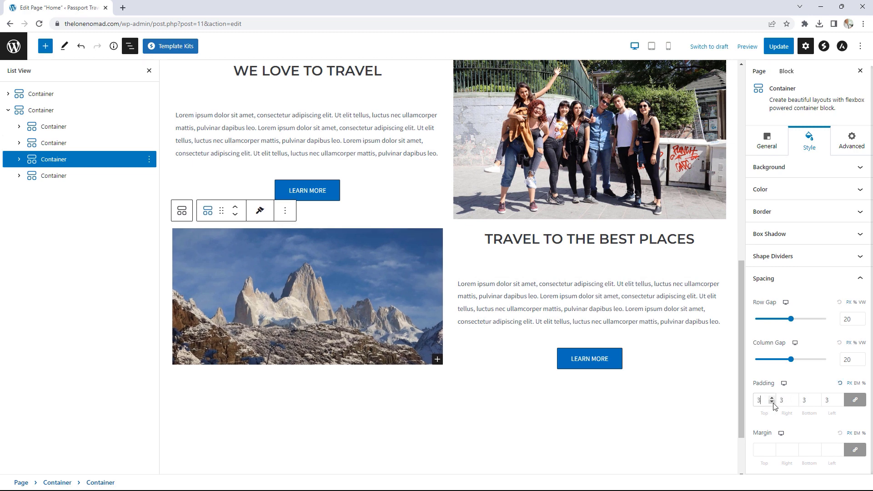
left_click(772, 402)
left_click(772, 402)
left_click(771, 402)
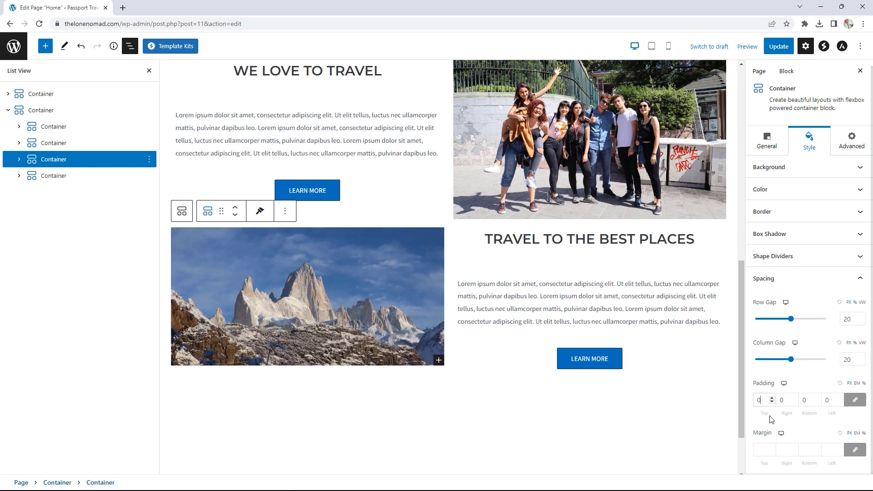
left_click(778, 47)
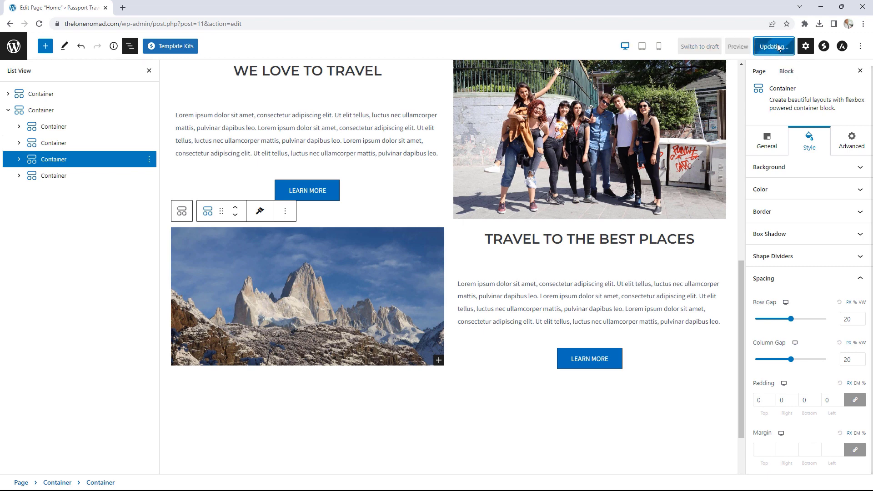
left_click(88, 461)
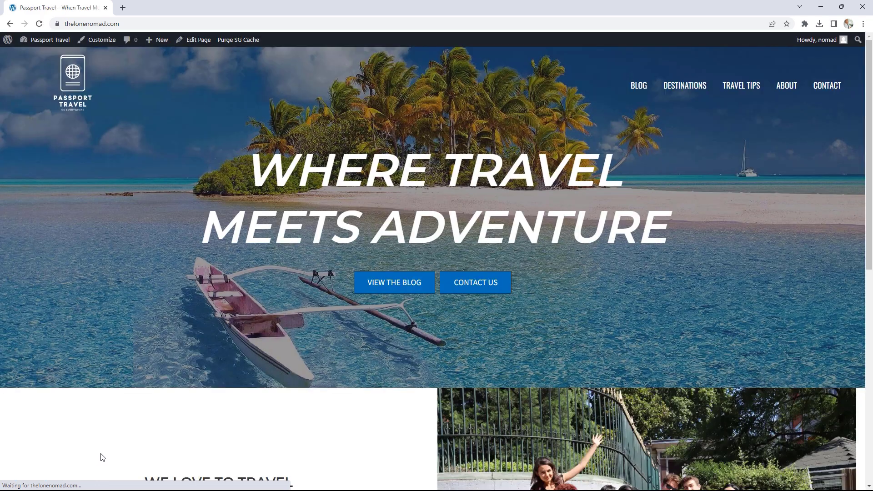
- Open Edit Page in a new tab and move it before the live site tab
left_click_drag(865, 126, 865, 332)
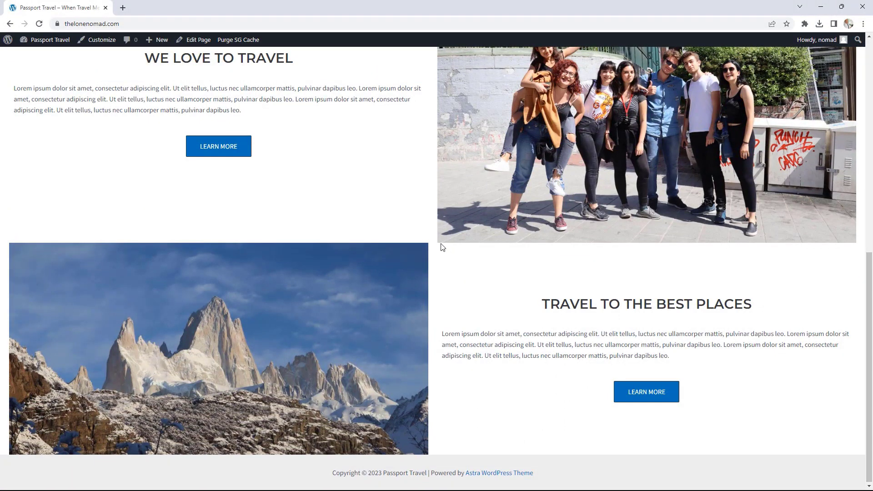
scroll(441, 244, "up", 2)
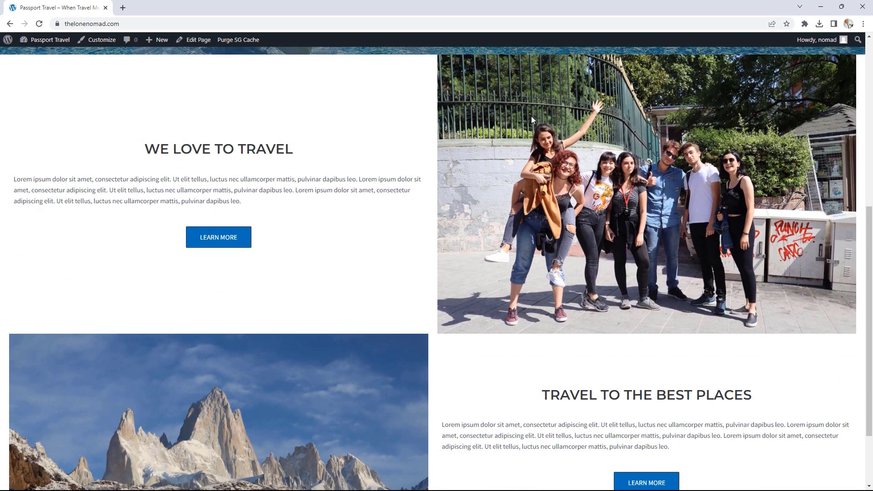
right_click(201, 40)
left_click(228, 50)
left_click(115, 5)
left_click_drag(115, 5, 56, 6)
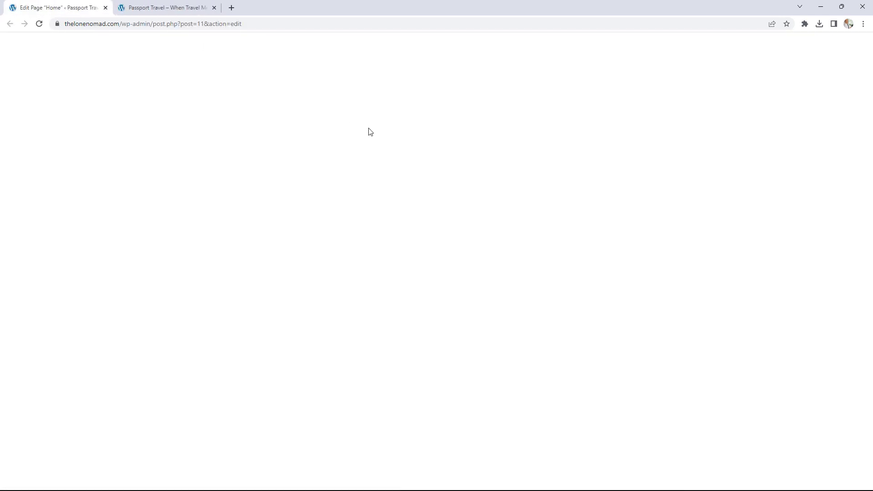
- Inspect the We Love to Travel block's width and height settings in List View
scroll(732, 196, "down", 9)
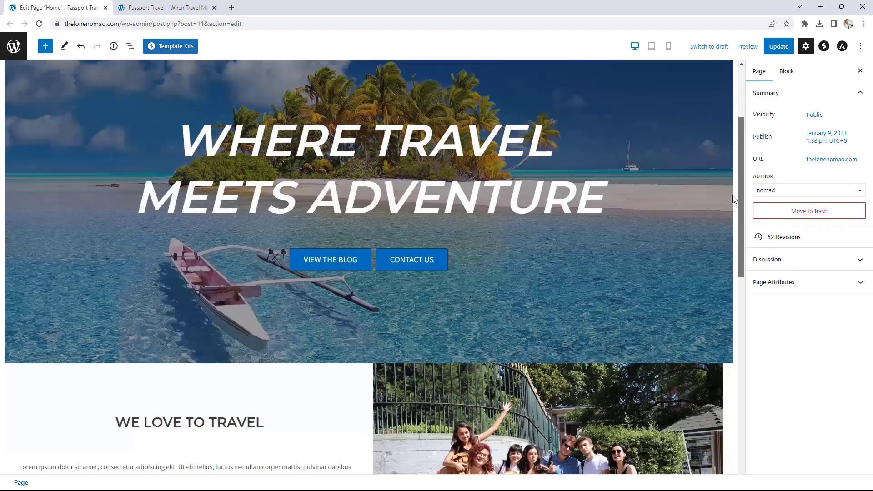
left_click(235, 98)
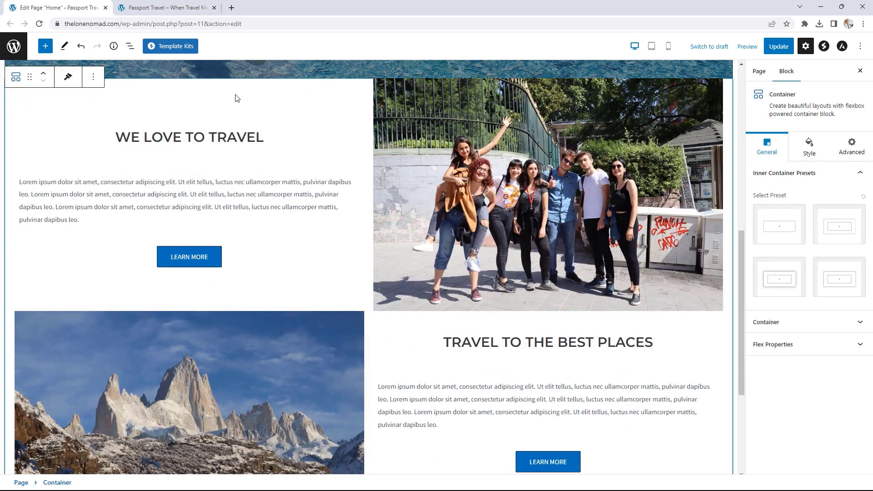
left_click(129, 49)
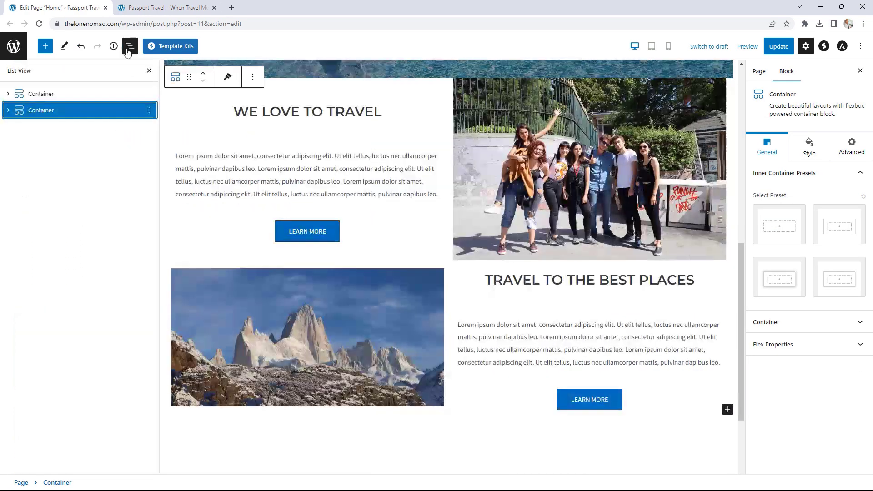
left_click(8, 110)
left_click(57, 131)
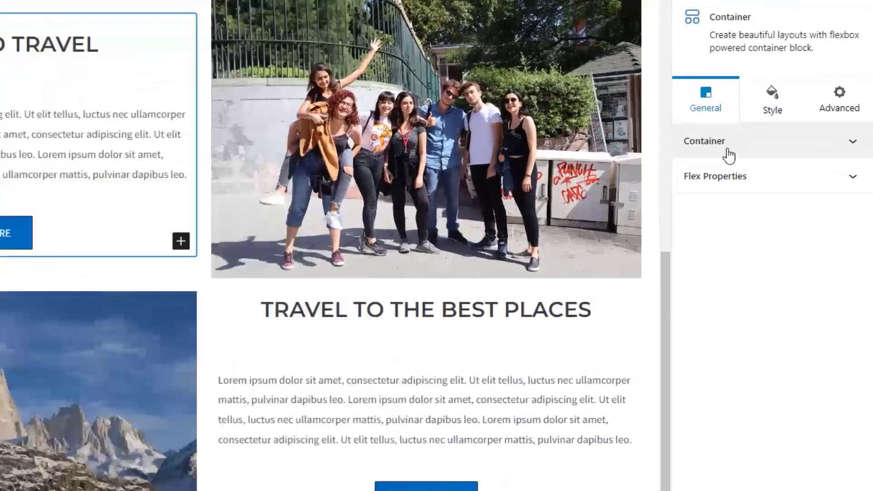
left_click(778, 175)
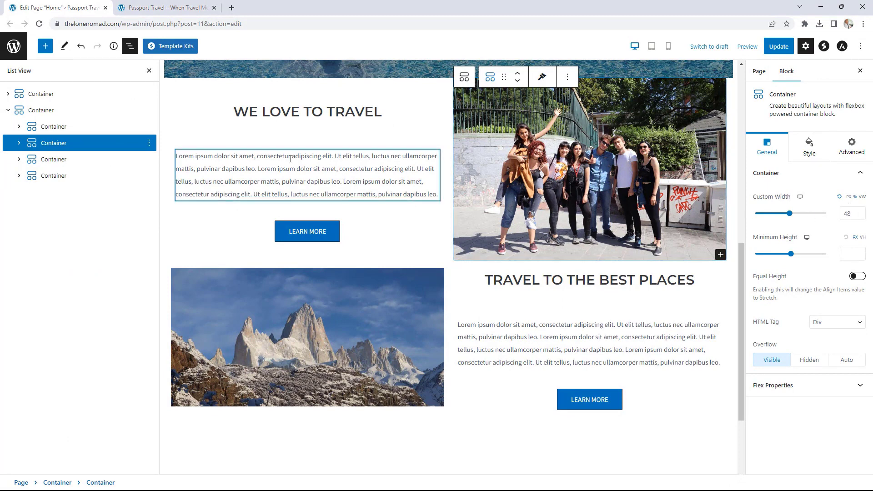
- Return to the live Passport Travel homepage tab
scroll(586, 191, "up", 2)
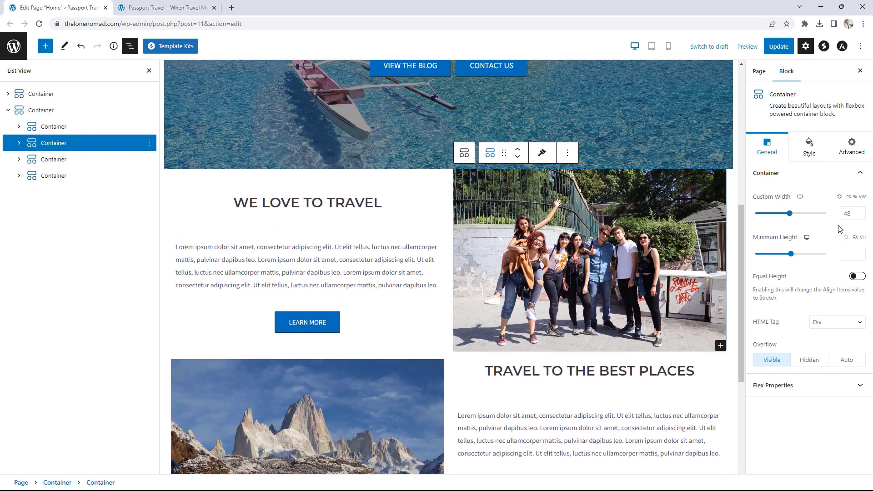
left_click(181, 4)
scroll(609, 239, "up", 7)
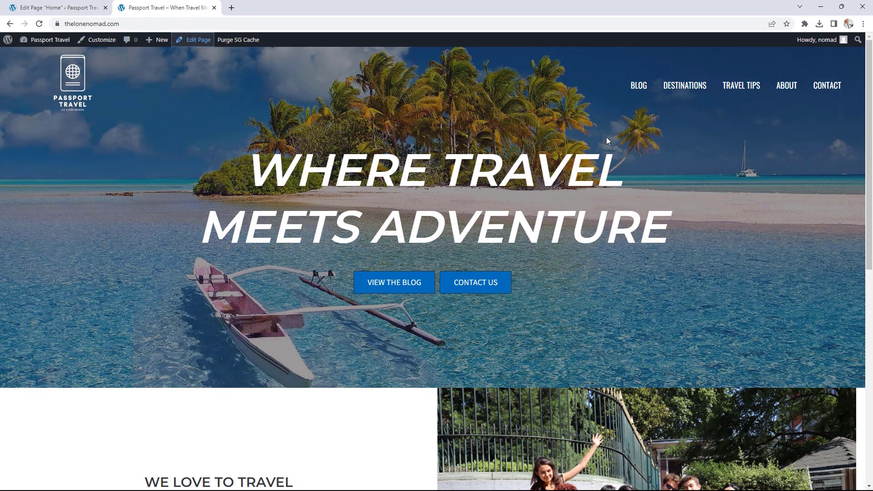
- Switch back to the Edit Page Home tab and scroll up to the beach hero
scroll(631, 269, "down", 3)
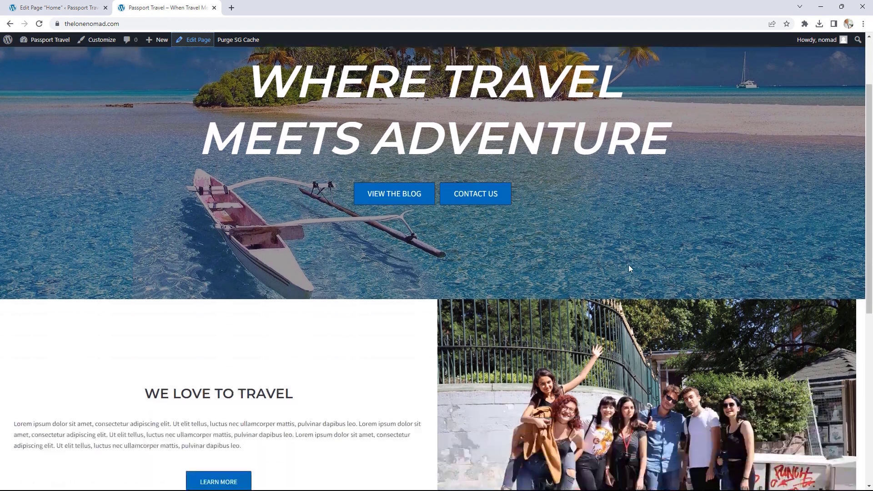
scroll(628, 263, "up", 3)
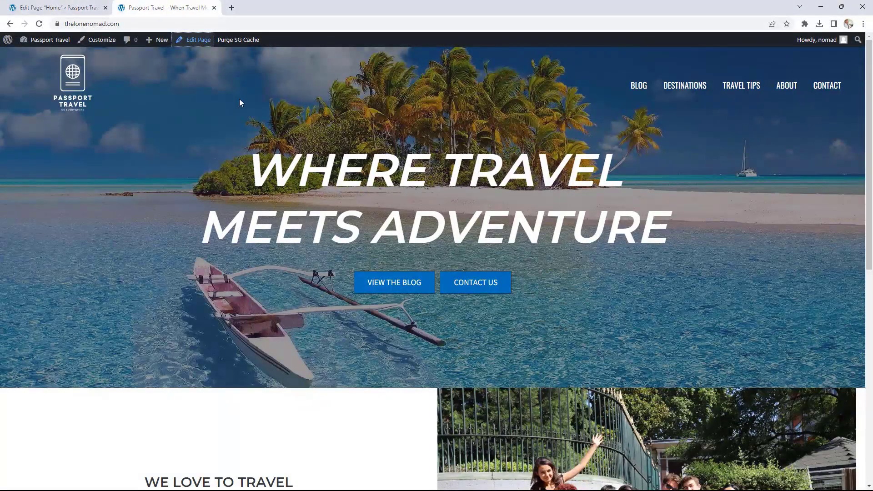
left_click(59, 8)
scroll(546, 318, "up", 5)
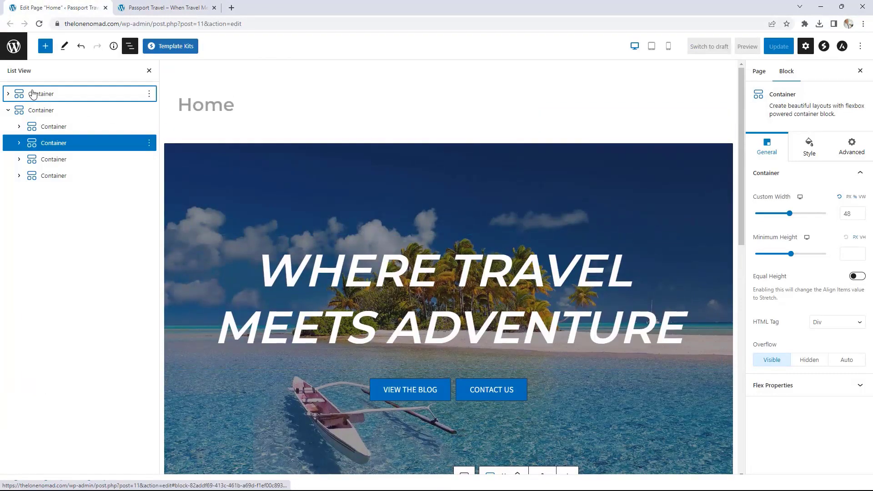
- Change the hero container's Minimum Height from 750 to 900
left_click(36, 94)
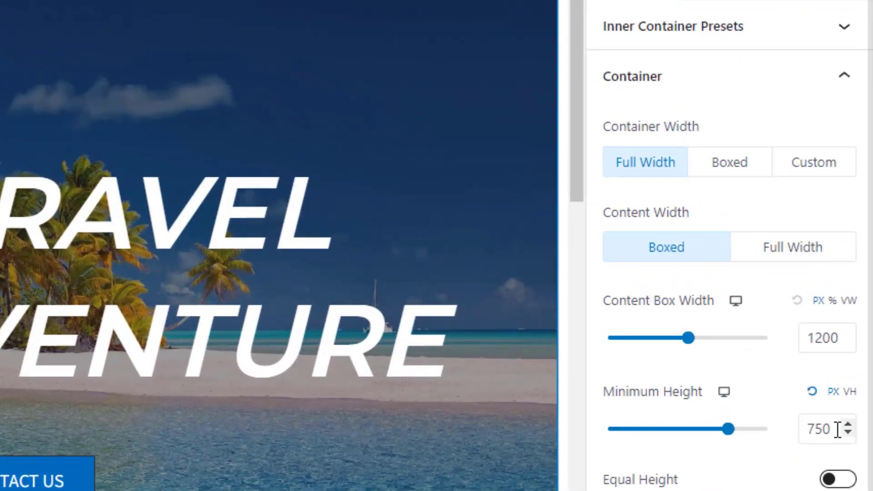
left_click_drag(845, 376, 825, 376)
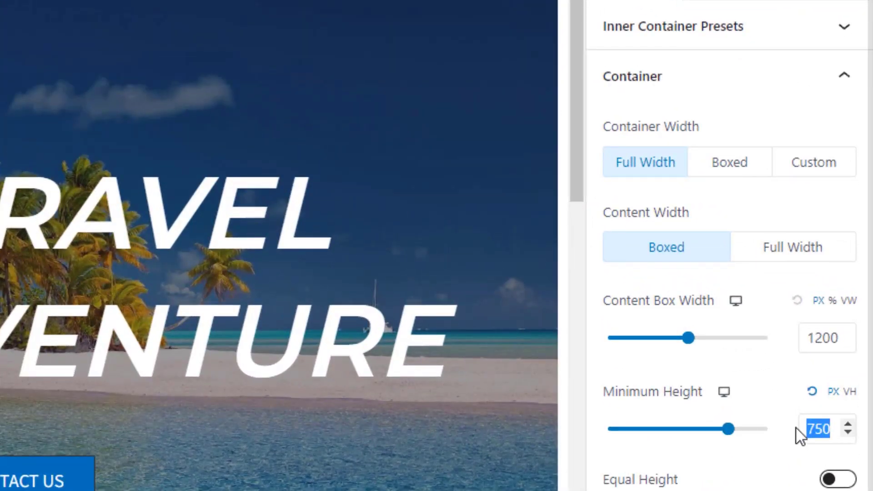
type("900")
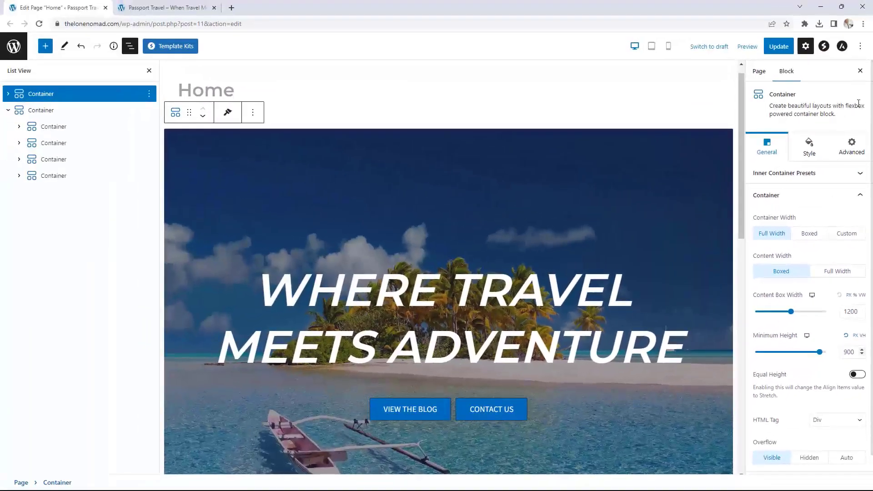
- Update the page and reload the live homepage
left_click(785, 45)
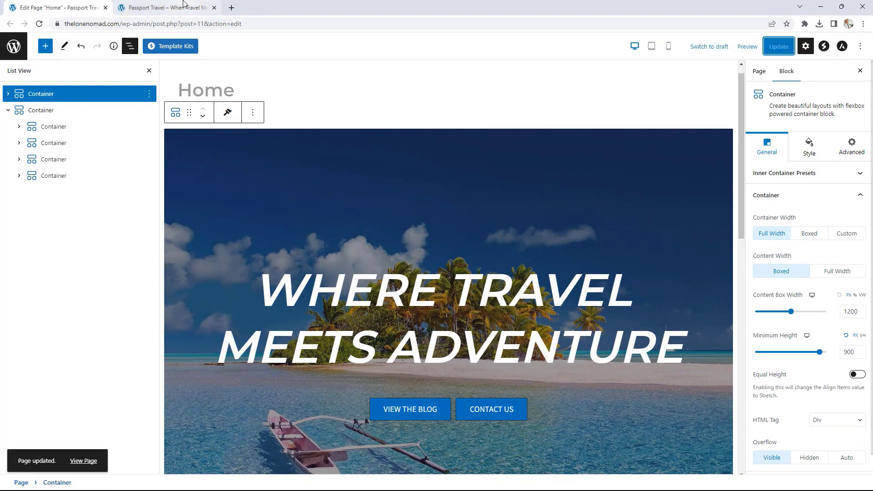
left_click(166, 8)
left_click(39, 24)
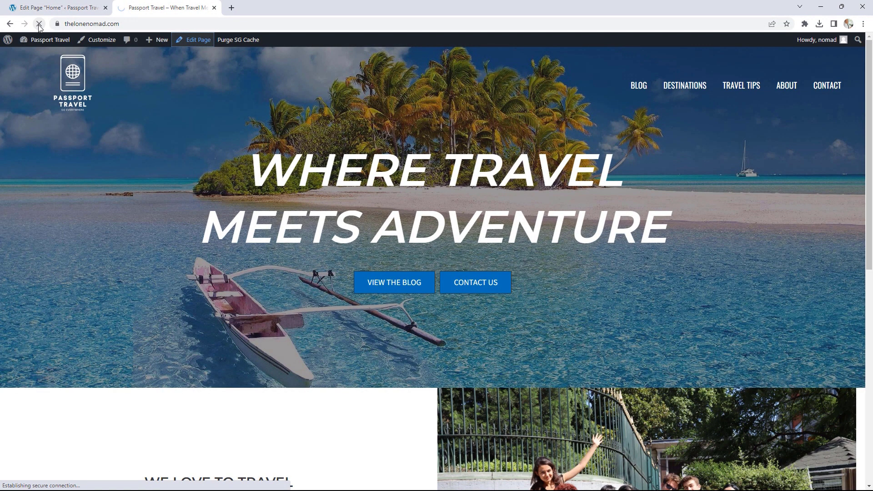
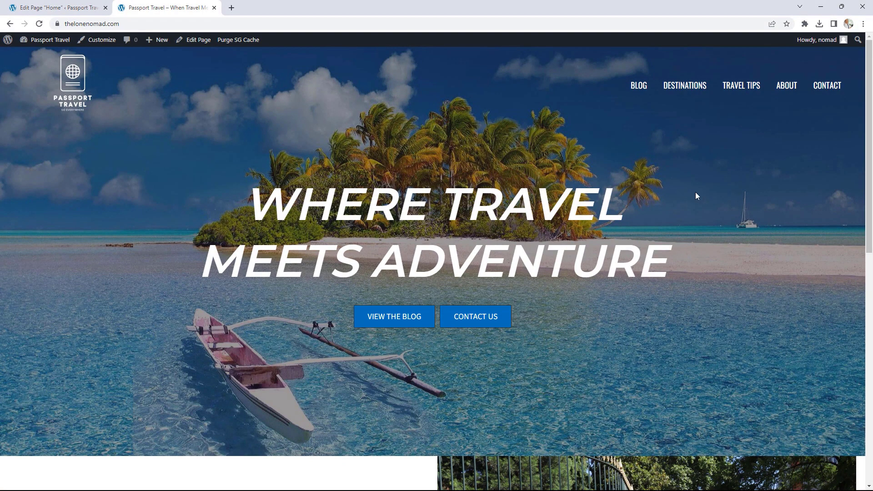
- Scroll through the live homepage to review the hero, travel sections and footer
scroll(695, 191, "down", 5)
scroll(694, 190, "down", 3)
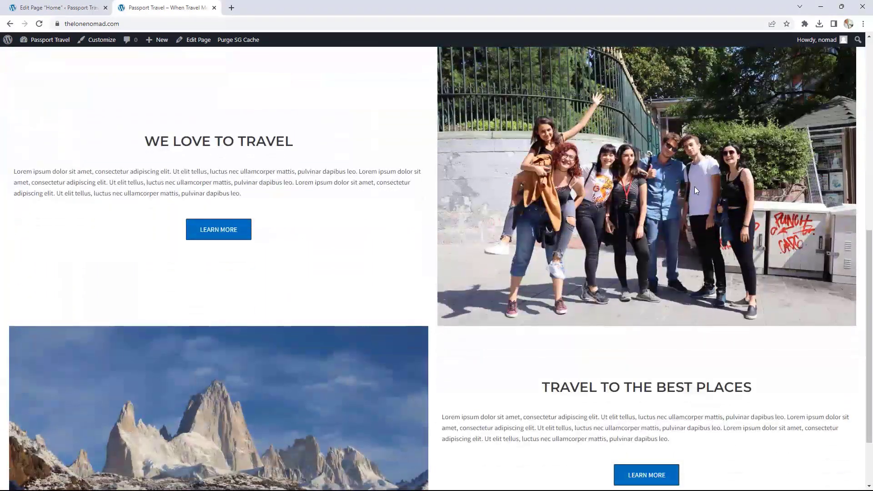
scroll(694, 190, "down", 2)
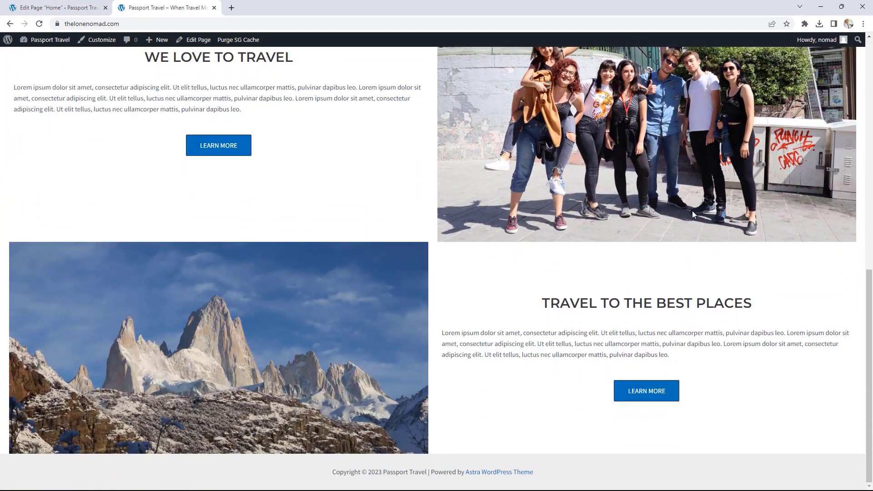
scroll(692, 214, "up", 1)
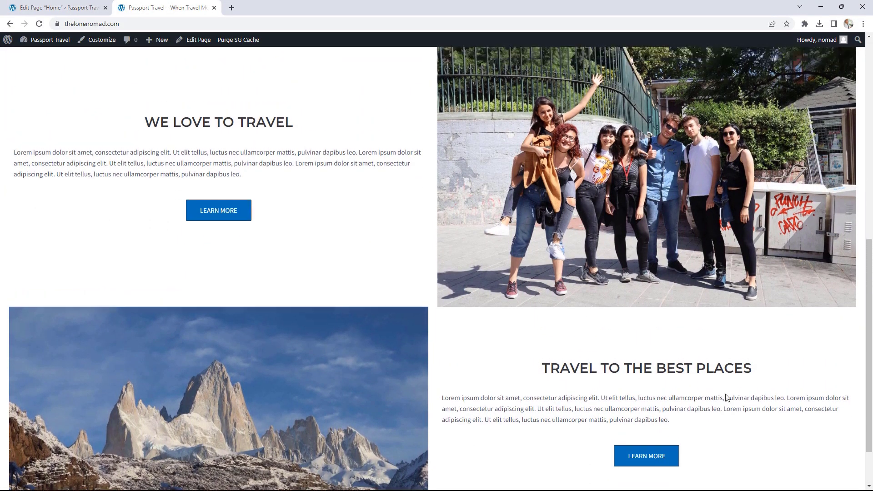
scroll(725, 397, "up", 1)
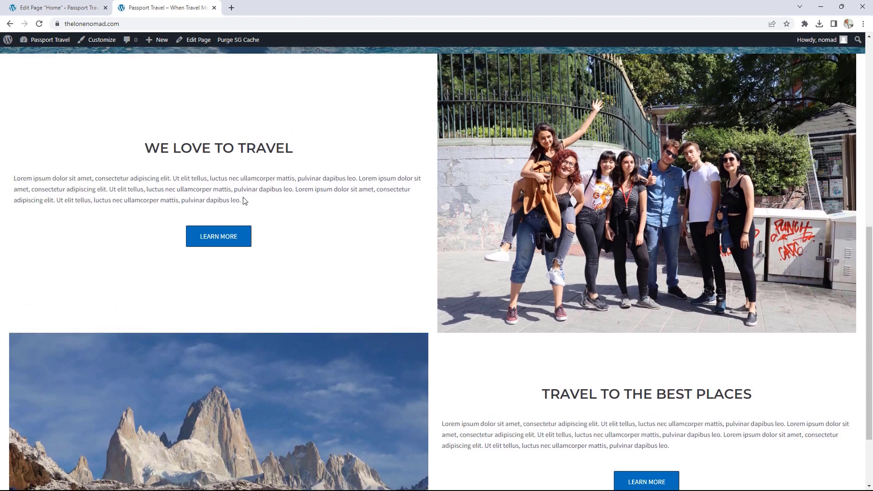
- Give the We Love to Travel text container unlinked 30 px right and left padding
left_click(55, 7)
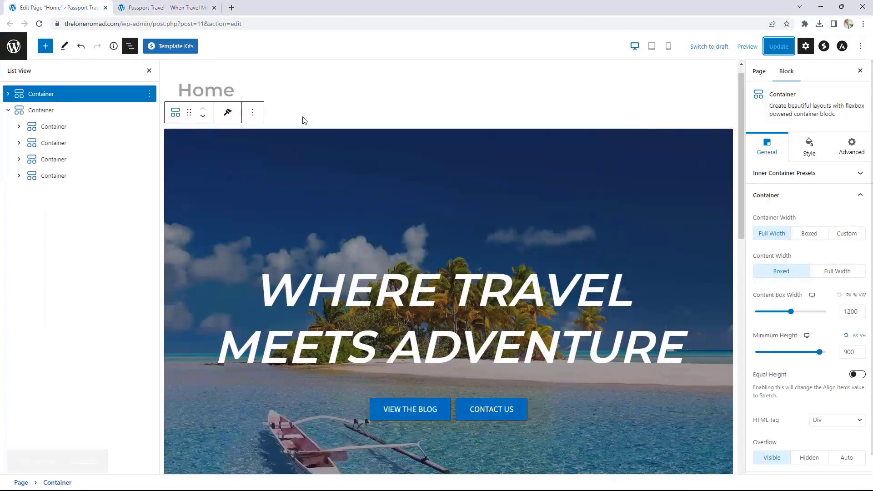
scroll(394, 180, "down", 6)
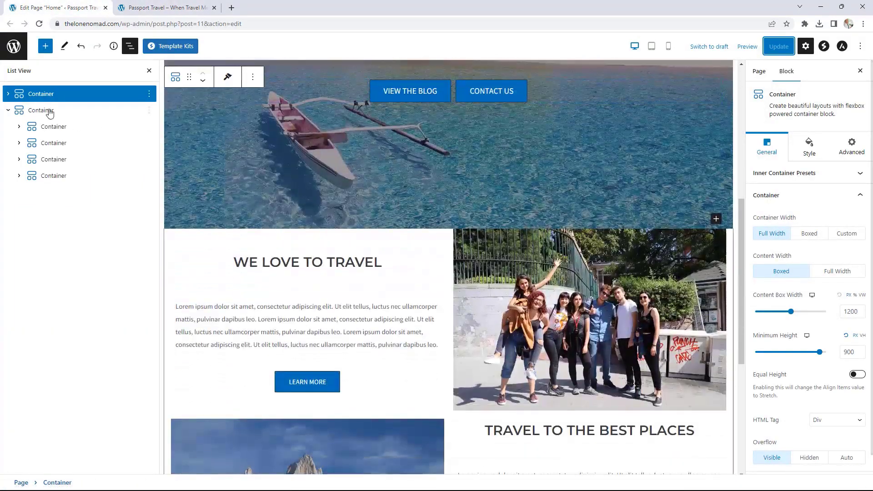
left_click(46, 127)
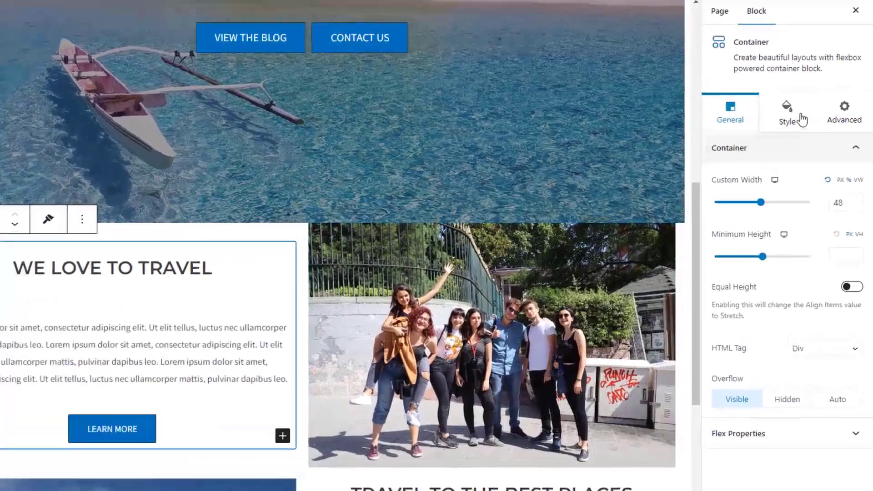
left_click(801, 120)
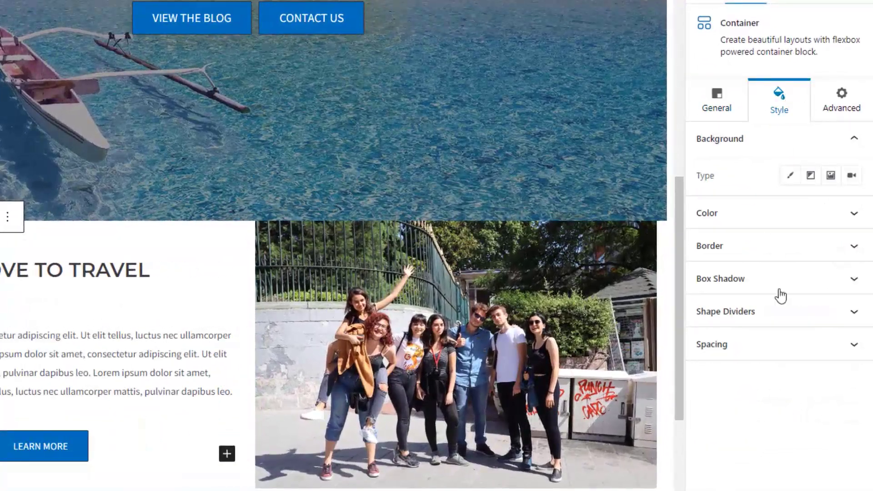
left_click(773, 340)
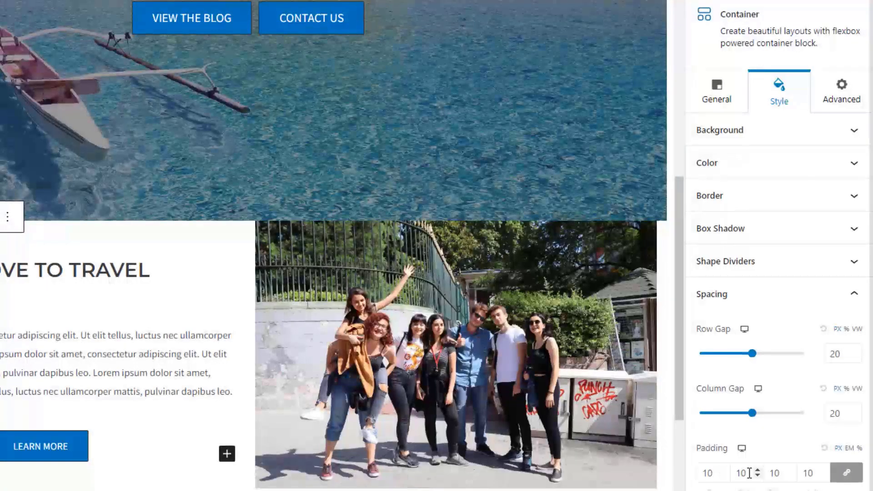
left_click(847, 477)
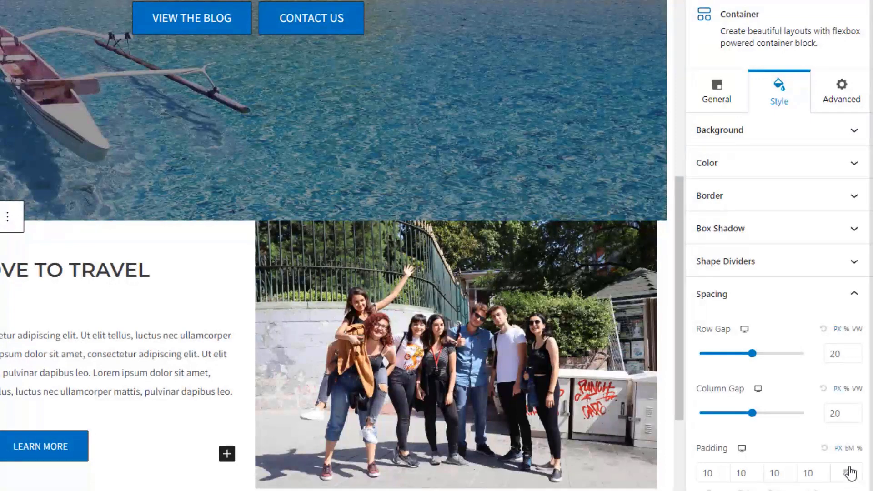
triple_click(757, 471)
triple_click(757, 470)
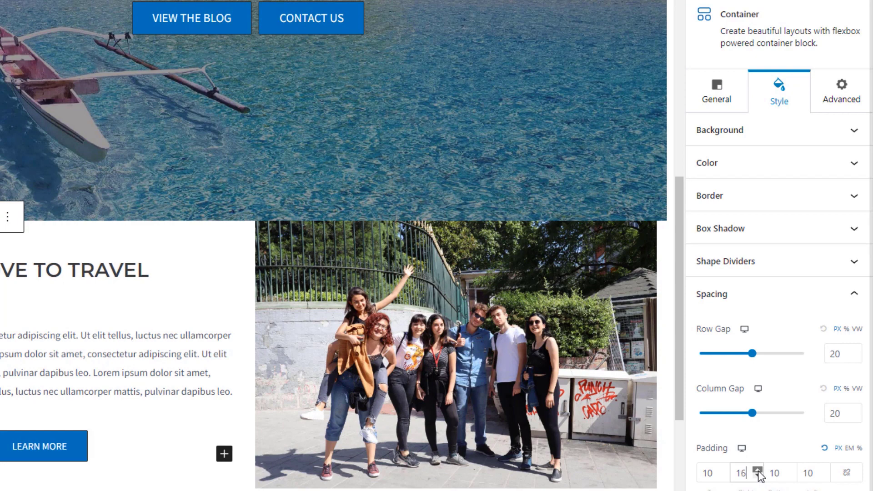
triple_click(757, 470)
triple_click(758, 470)
triple_click(758, 471)
triple_click(758, 471)
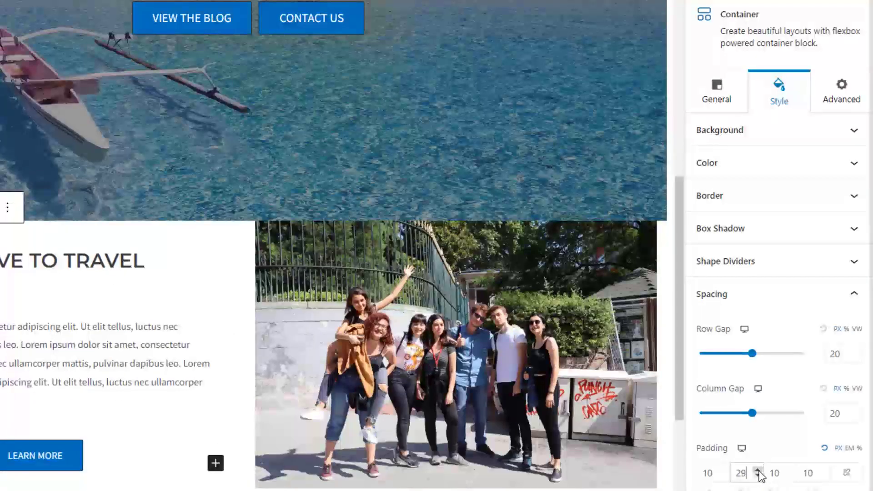
double_click(758, 471)
left_click(824, 470)
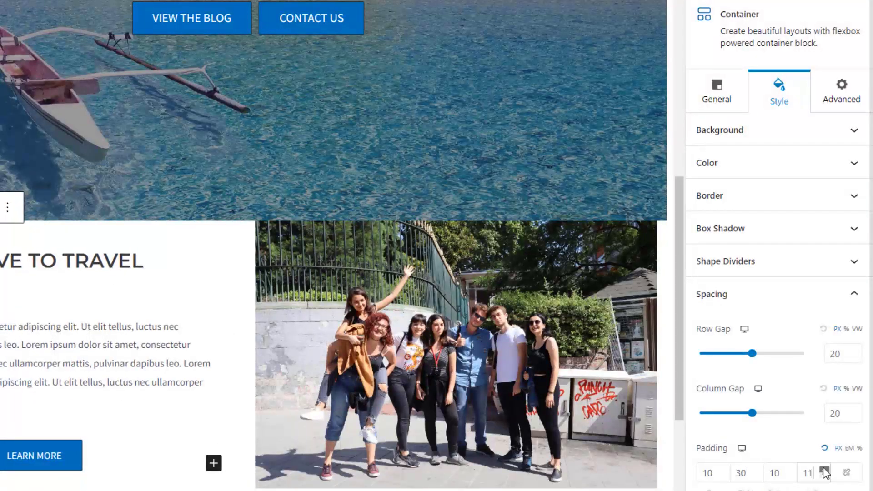
triple_click(824, 469)
double_click(825, 470)
triple_click(824, 470)
left_click(824, 469)
double_click(824, 469)
double_click(824, 469)
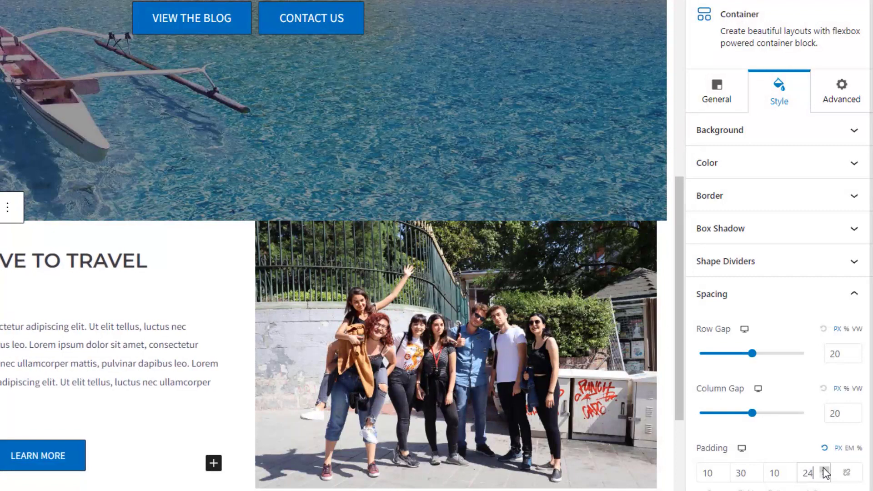
double_click(824, 469)
triple_click(824, 469)
left_click(824, 469)
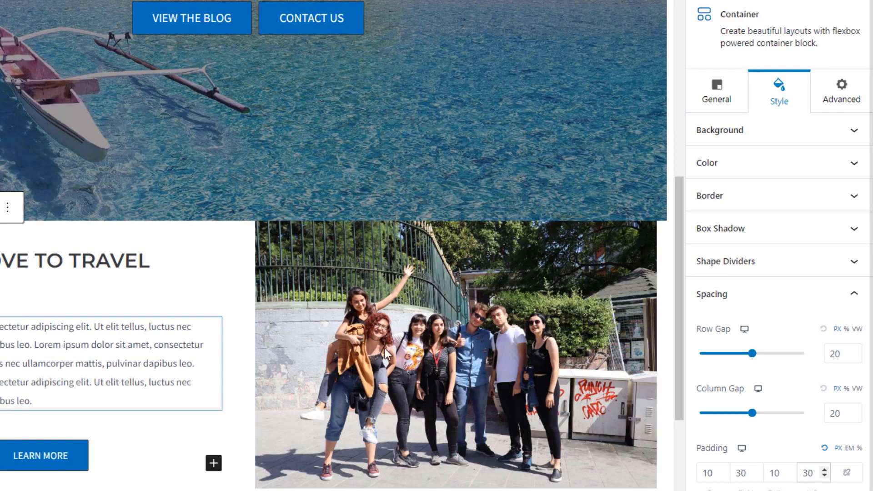
- Set the Travel to the Best Places container's right and left padding to 30, then update
scroll(432, 362, "down", 7)
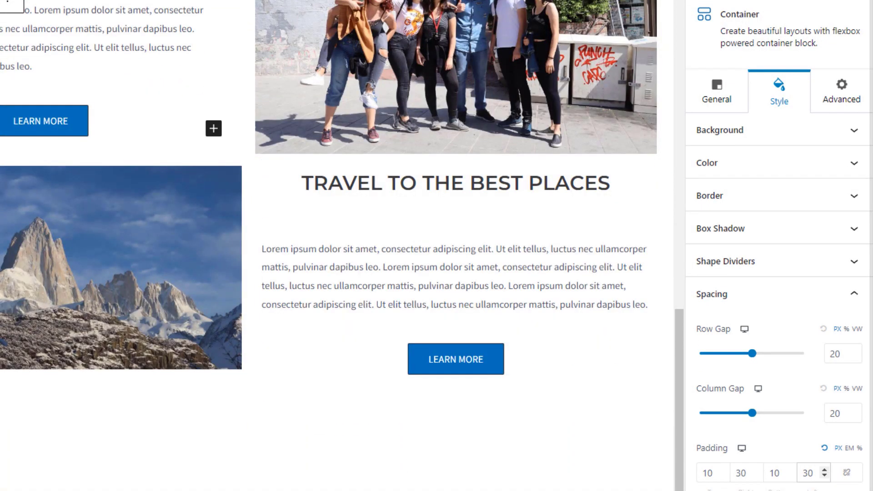
left_click(259, 183)
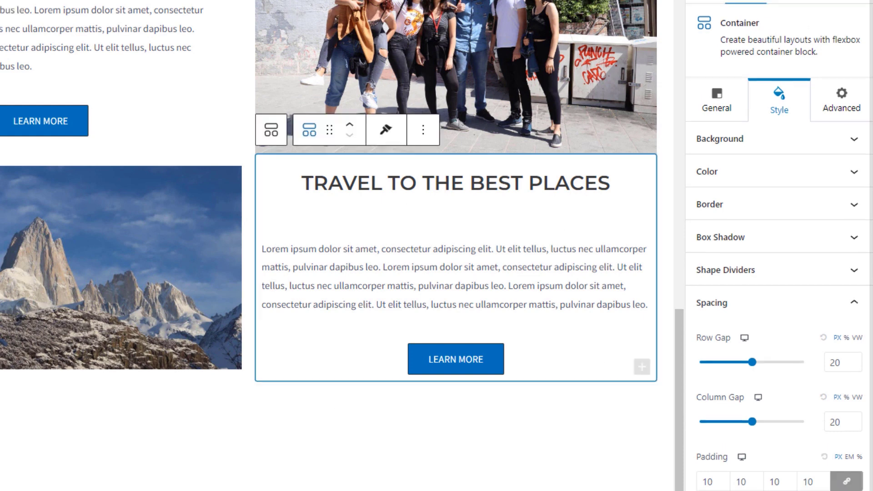
left_click(846, 473)
left_click(756, 471)
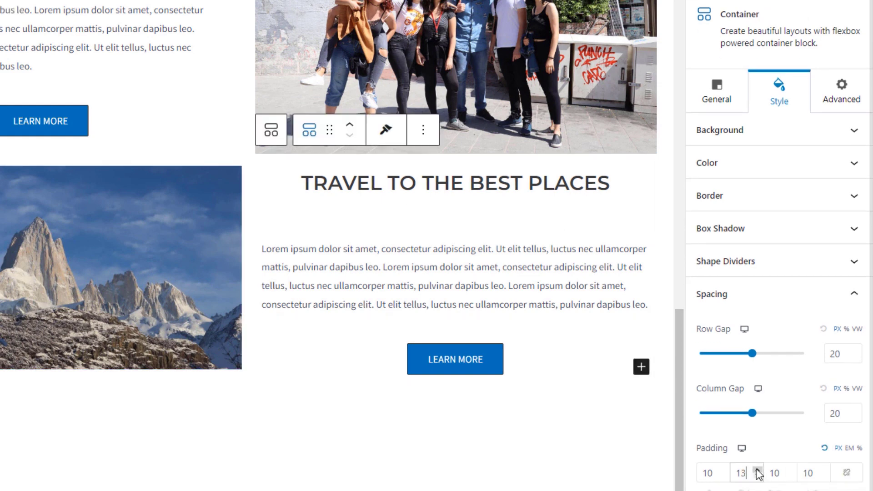
left_click(757, 471)
left_click(757, 471)
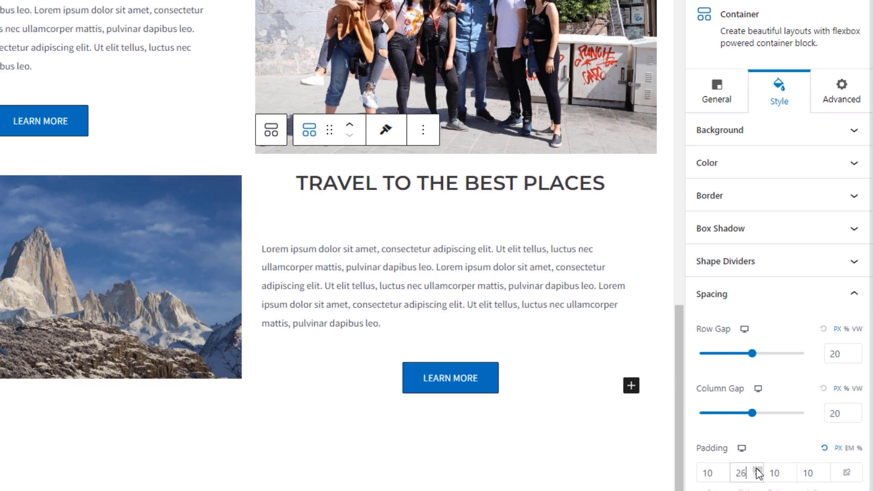
left_click(757, 470)
left_click(757, 471)
left_click(757, 471)
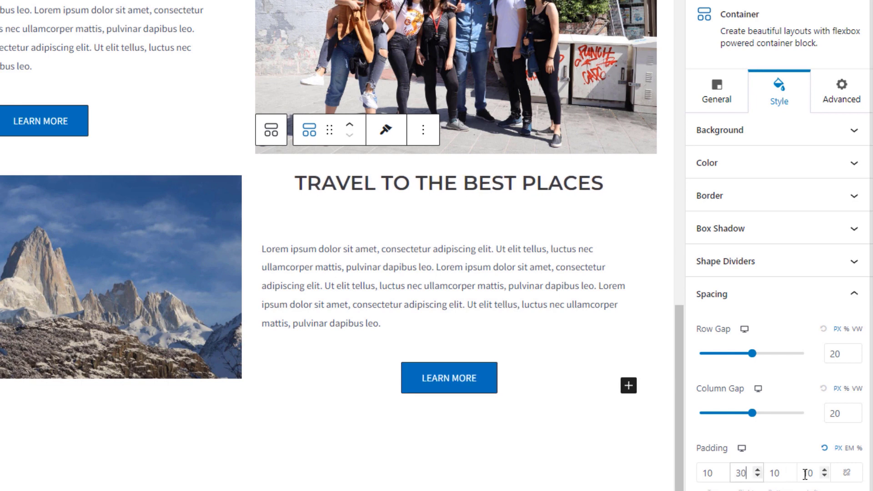
double_click(819, 473)
type("30")
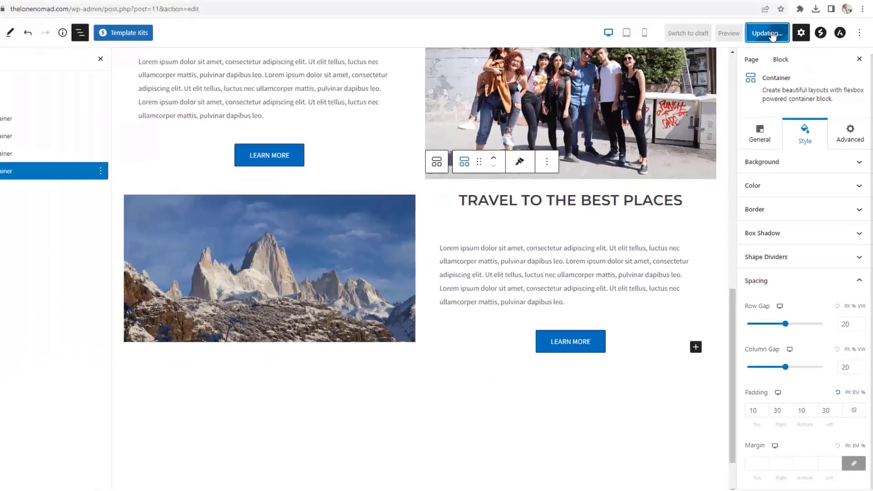
left_click(778, 46)
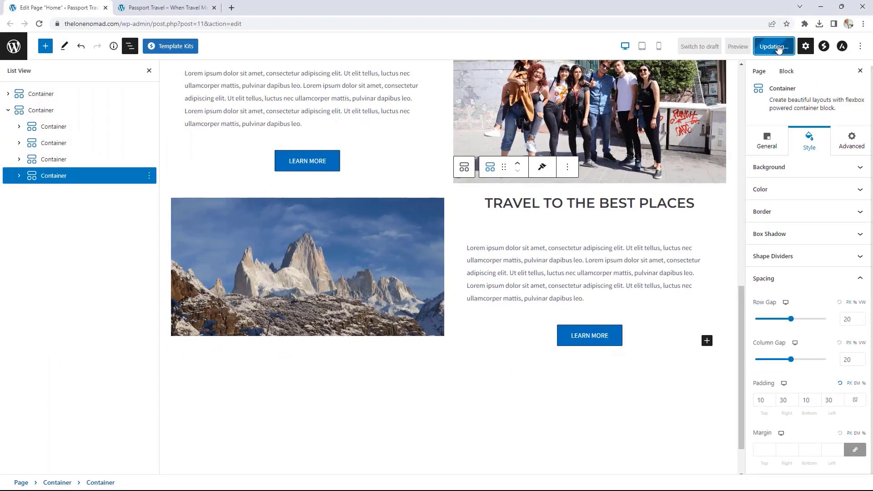
- Reload the live homepage and scroll through the travel sections to check the new padding
left_click(191, 5)
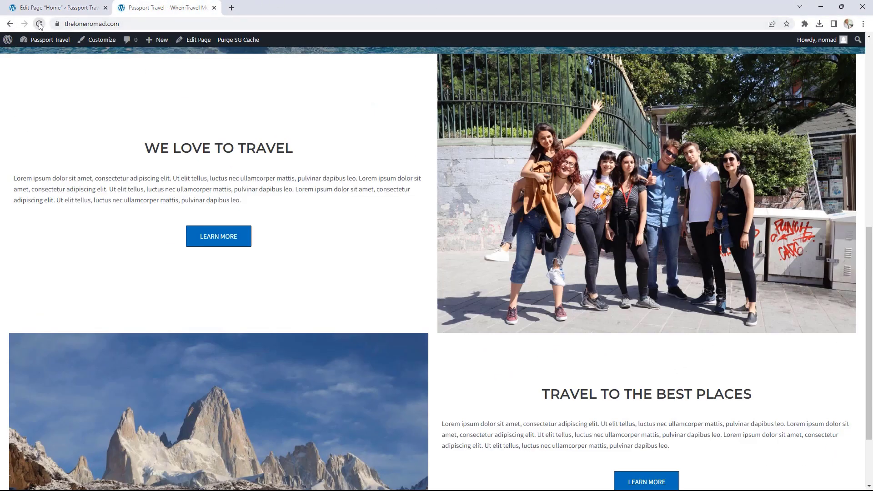
left_click(39, 24)
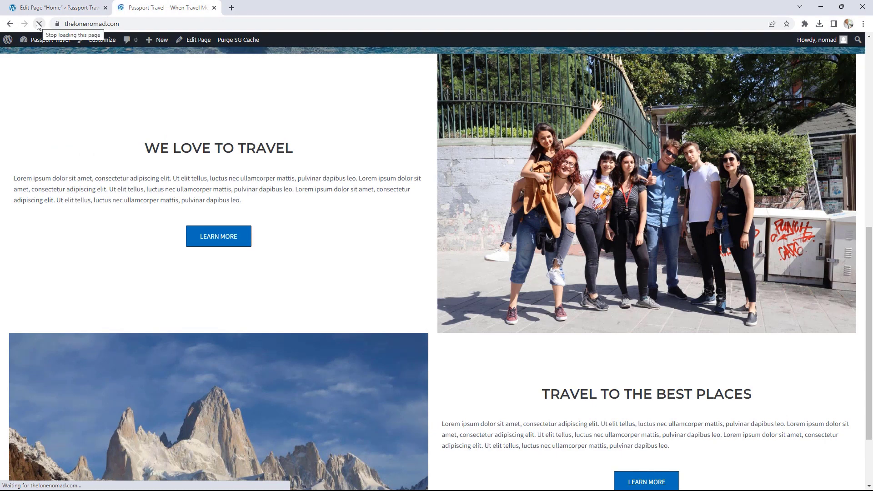
scroll(398, 224, "down", 1)
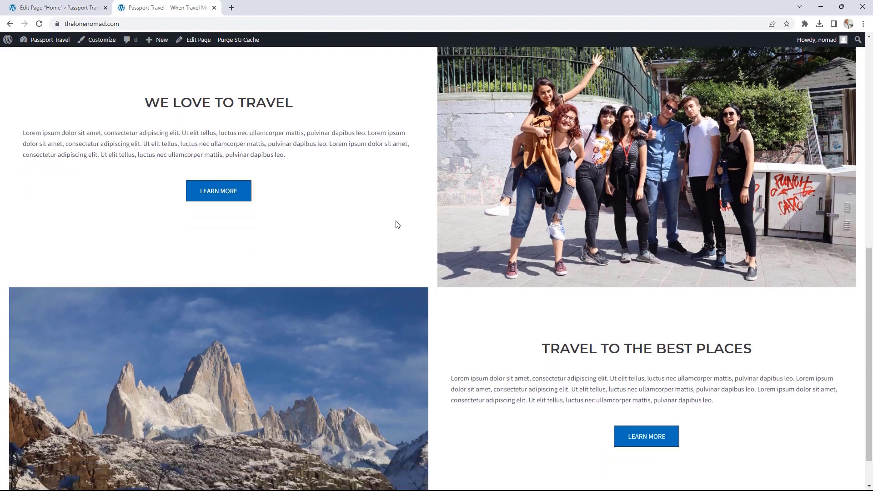
scroll(402, 223, "up", 1)
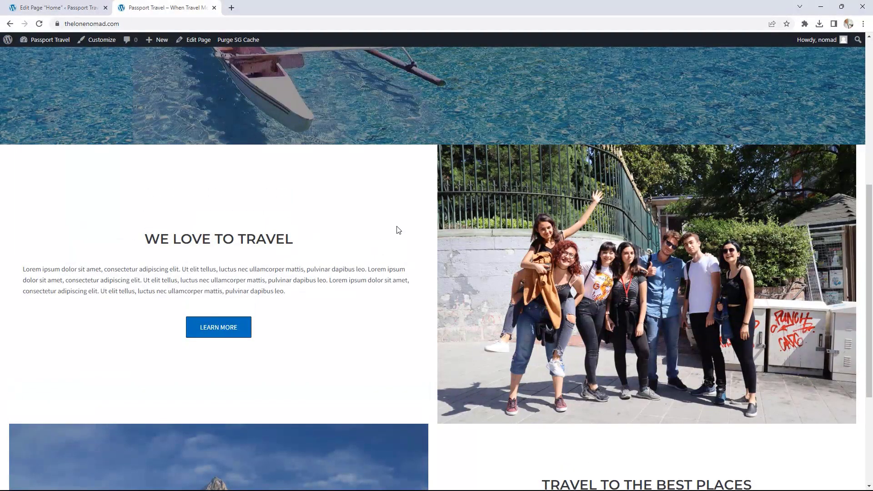
scroll(352, 254, "down", 2)
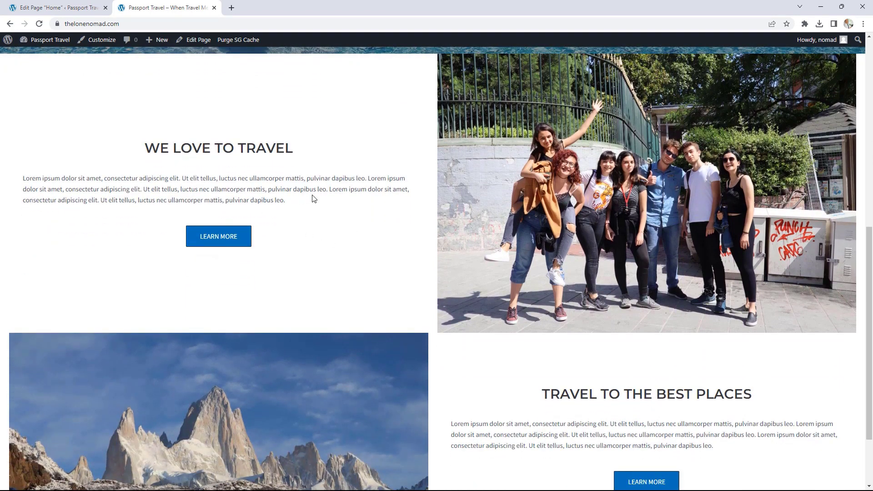
scroll(312, 198, "down", 1)
scroll(312, 198, "down", 1)
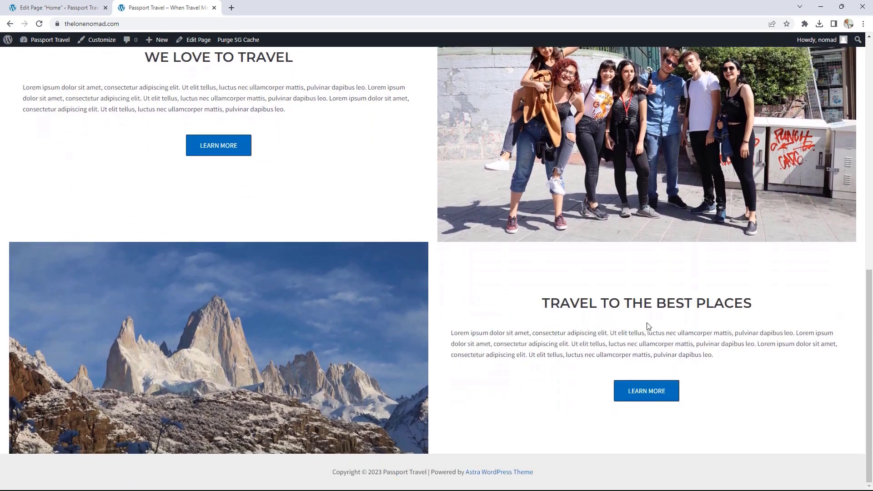
scroll(648, 329, "up", 11)
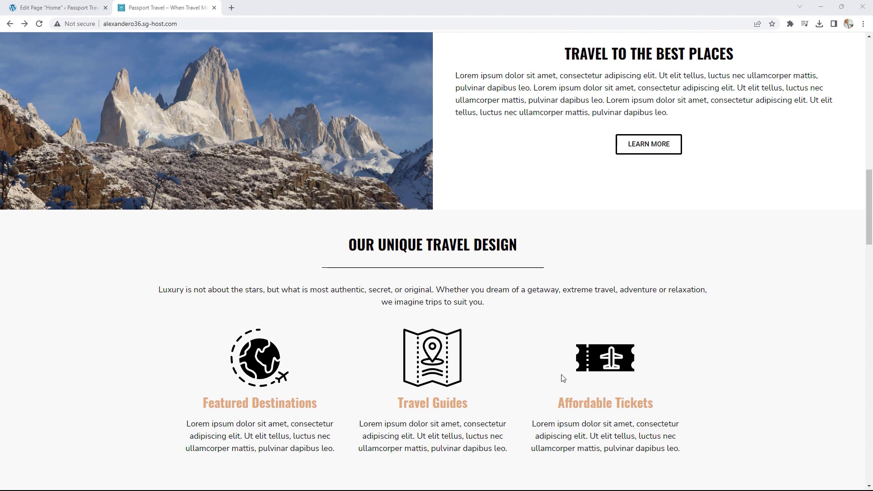
- Highlight the Featured Destinations, Travel Guides and Affordable Tickets headings on the live site
left_click_drag(225, 404, 302, 404)
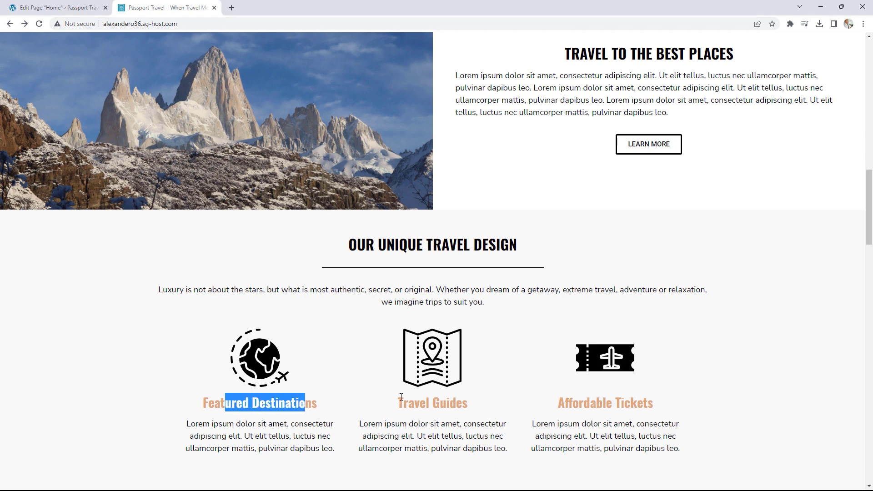
left_click_drag(398, 403, 463, 404)
left_click_drag(572, 403, 637, 396)
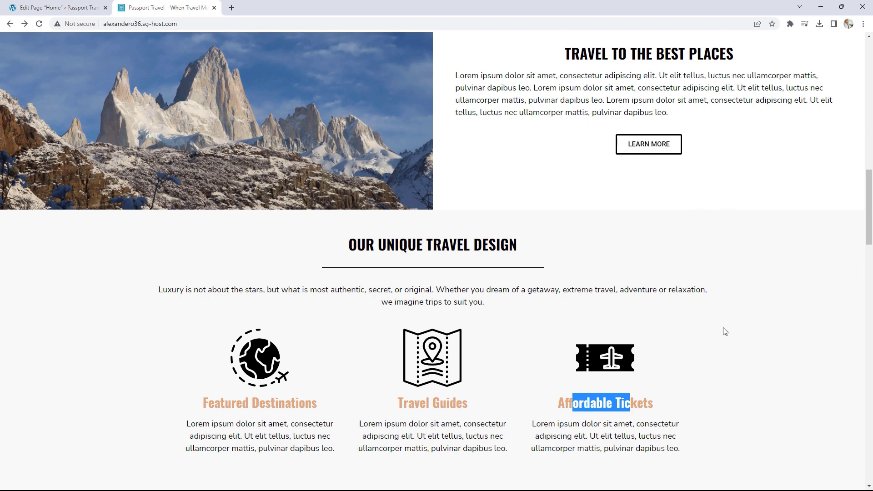
- Insert a three-block container at the page end with Column direction, then select the OUR UNIQUE TRAVEL DESIGN heading
left_click(80, 6)
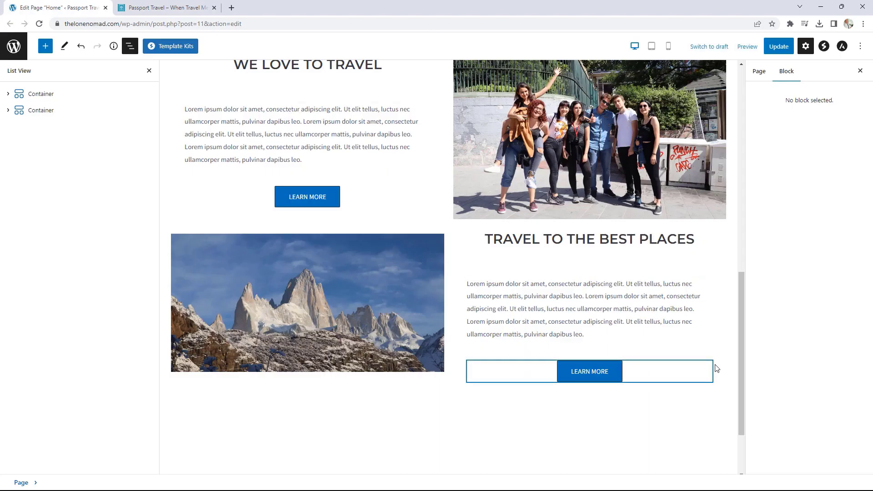
scroll(704, 378, "down", 2)
left_click(690, 378)
left_click(716, 310)
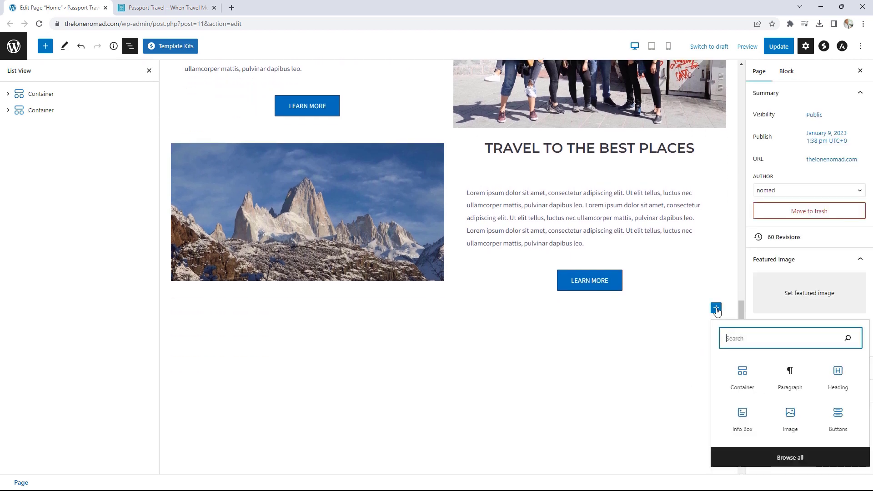
left_click(744, 375)
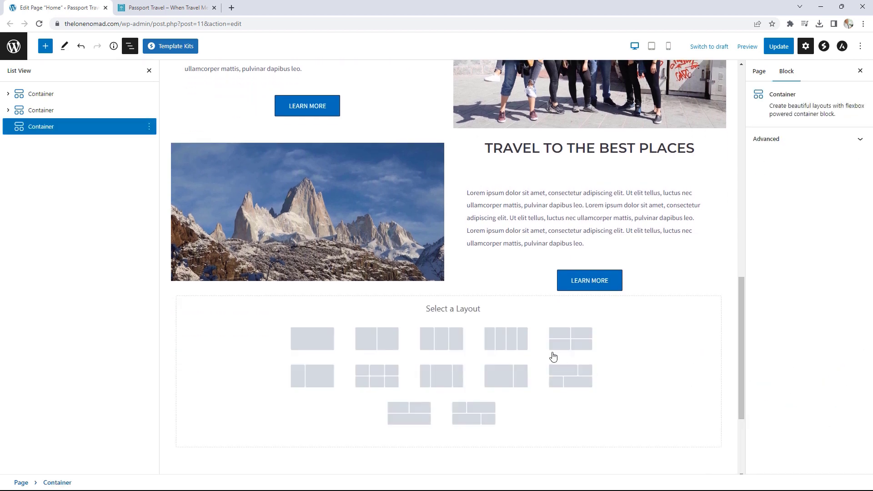
left_click(449, 340)
scroll(500, 336, "down", 1)
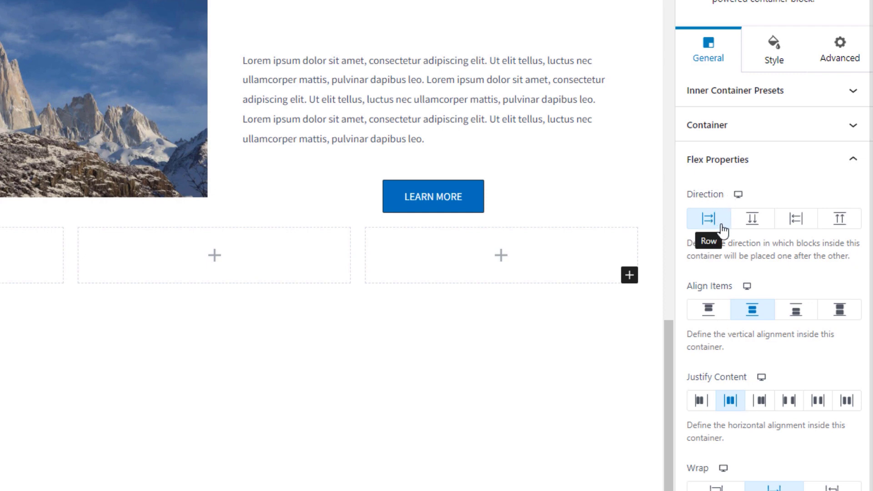
left_click(753, 223)
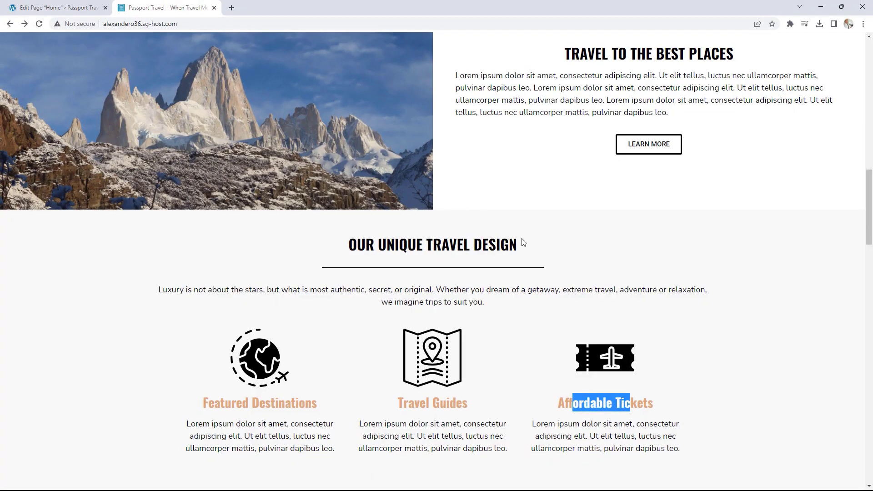
left_click_drag(523, 242, 346, 245)
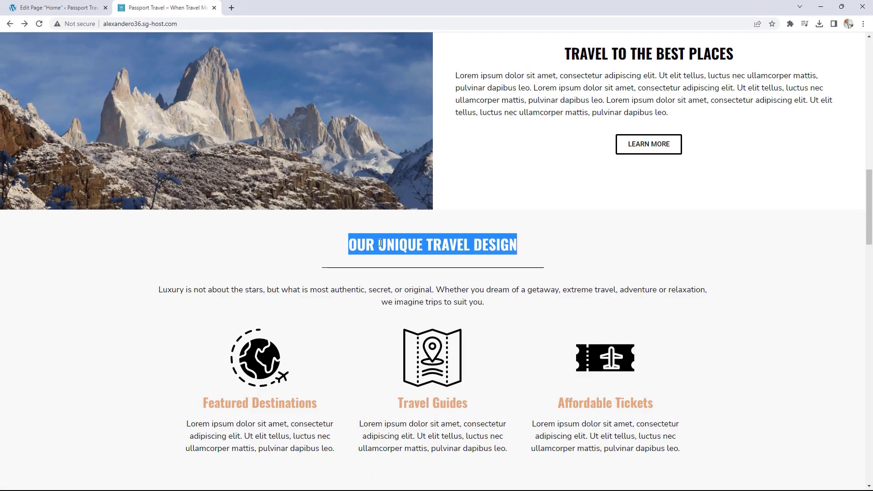
- Paste the copied OUR UNIQUE TRAVEL DESIGN text into a new centred Heading block
right_click(380, 247)
left_click(425, 248)
left_click(59, 8)
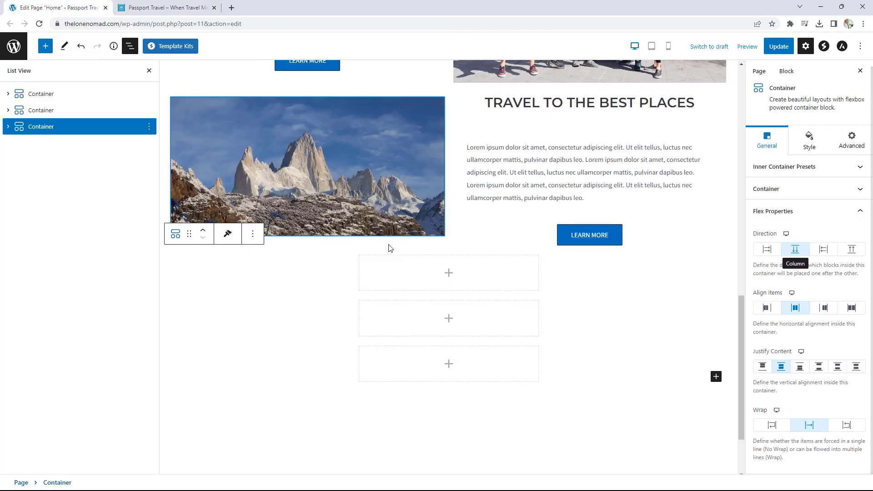
left_click(456, 274)
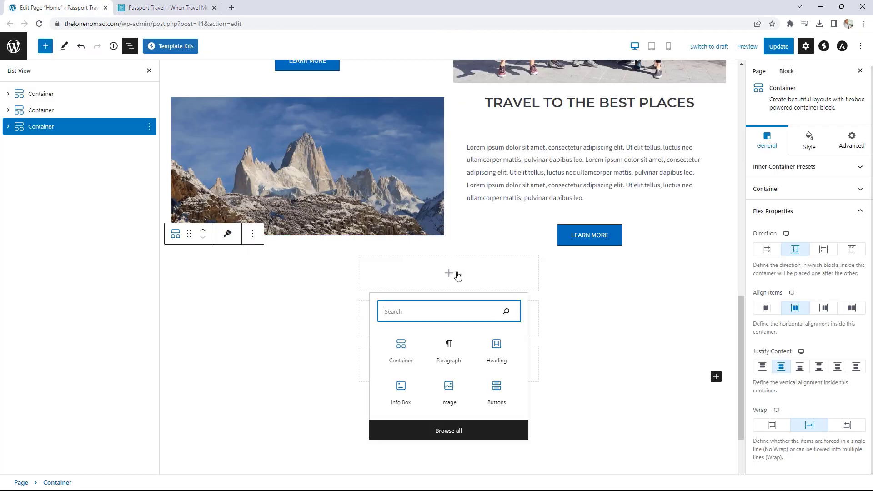
left_click(497, 349)
key("ctrl+a")
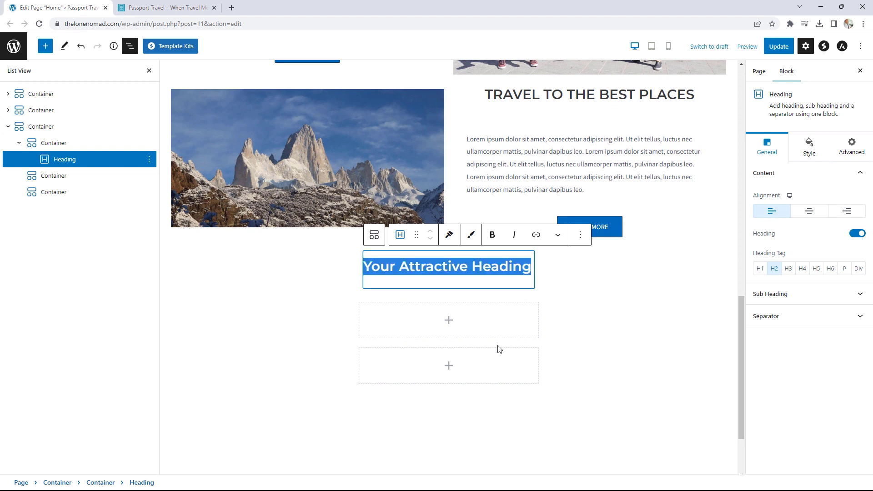
key("ctrl+v")
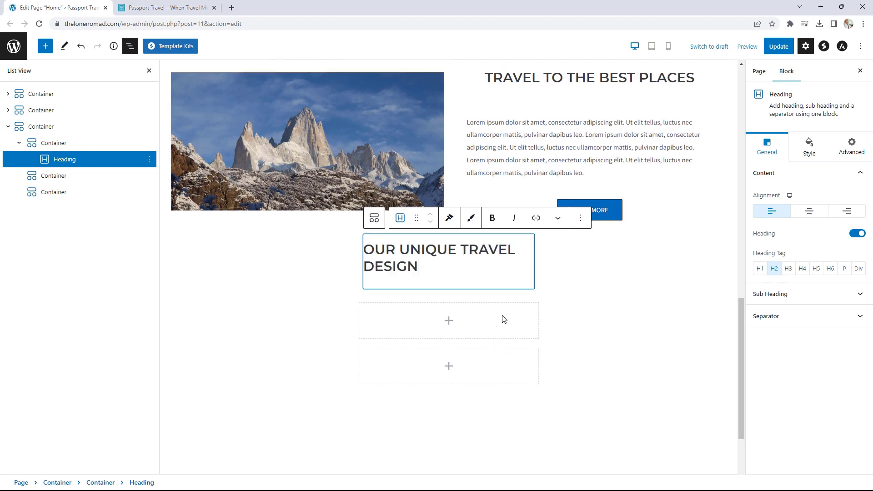
left_click(810, 214)
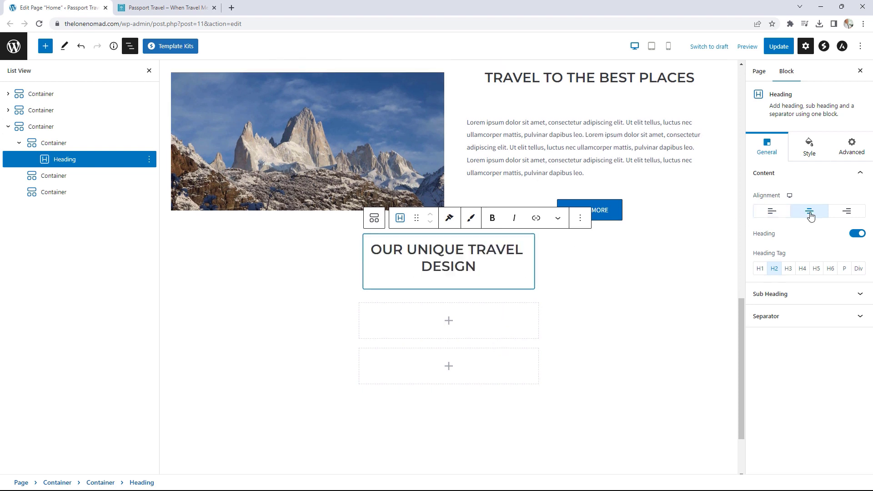
- Copy the Luxury paragraph from the live site into a Paragraph block below the heading
left_click(157, 7)
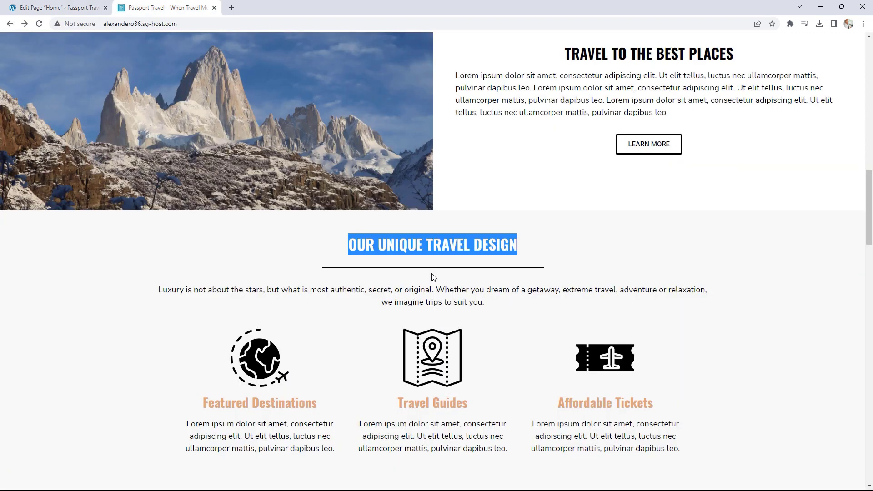
left_click(473, 303)
left_click_drag(483, 303, 157, 290)
right_click(195, 293)
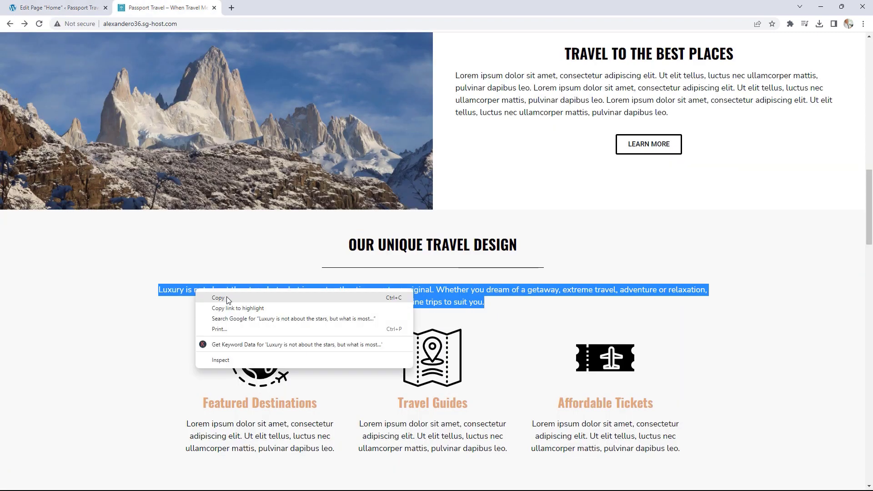
left_click(231, 301)
left_click(76, 6)
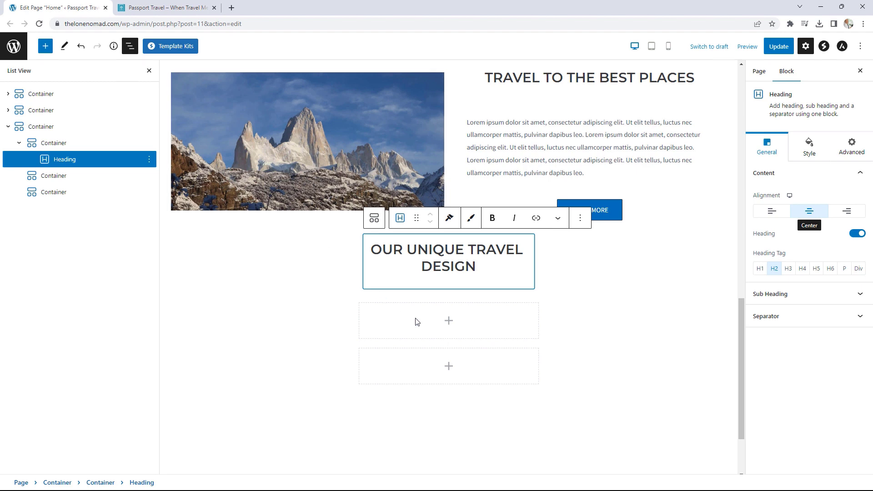
left_click(442, 322)
left_click(455, 403)
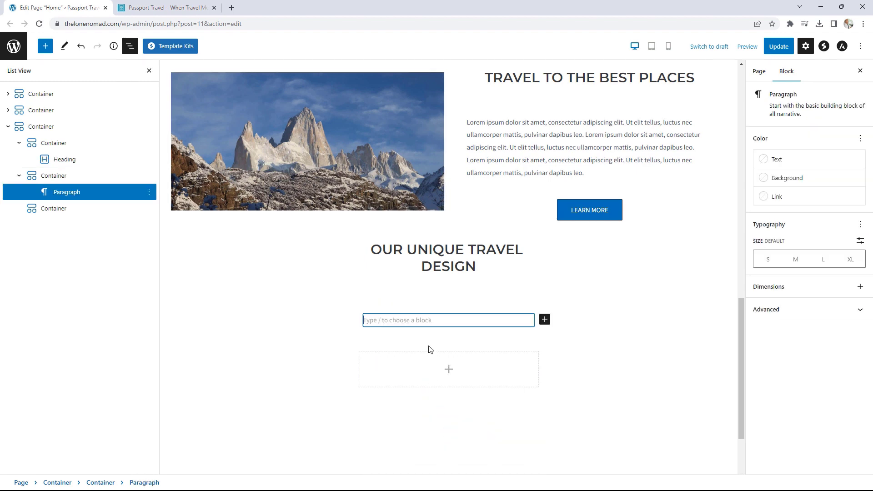
scroll(430, 335, "down", 2)
key("ctrl+v")
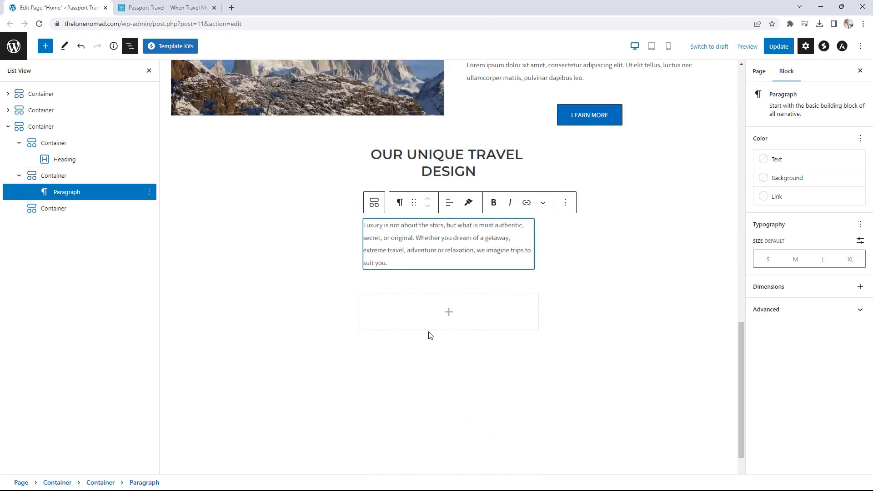
left_click(564, 285)
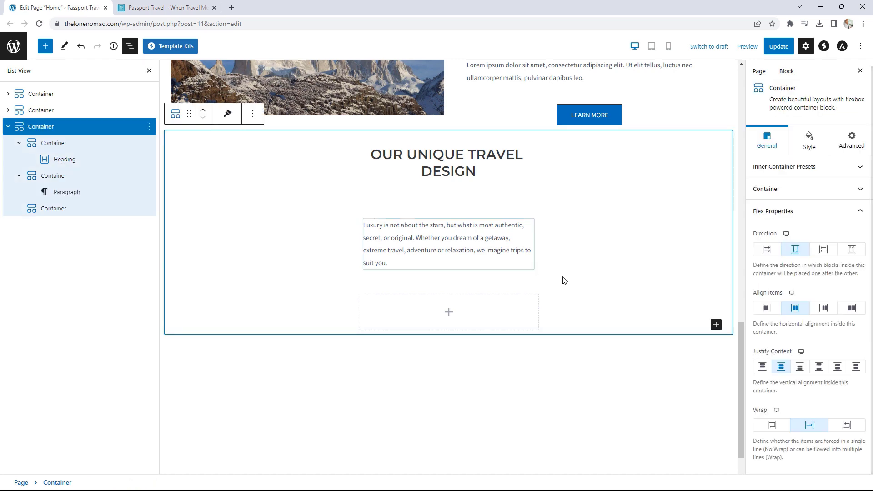
left_click(163, 8)
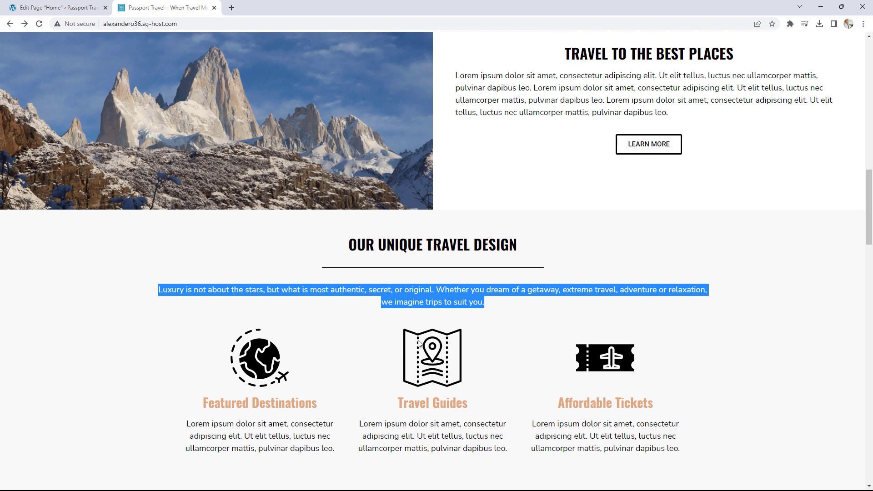
- Insert a Spectra Info Box block into the last empty slot via Browse all
left_click(64, 4)
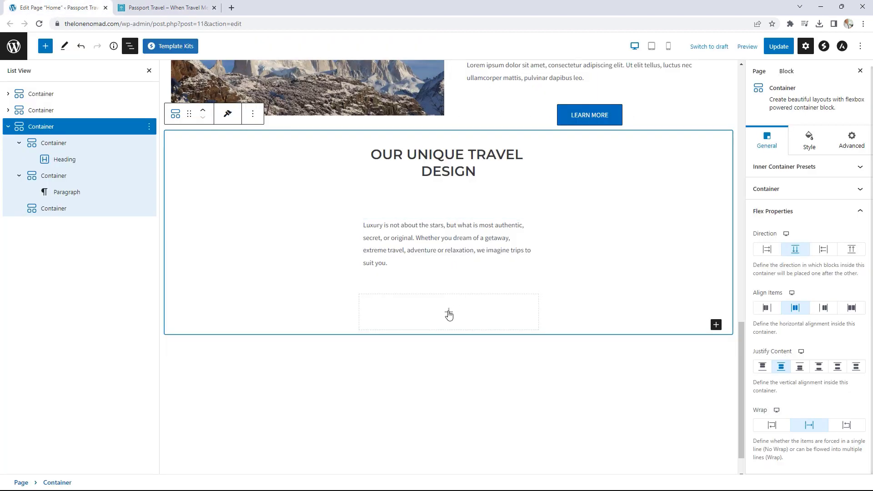
left_click(449, 313)
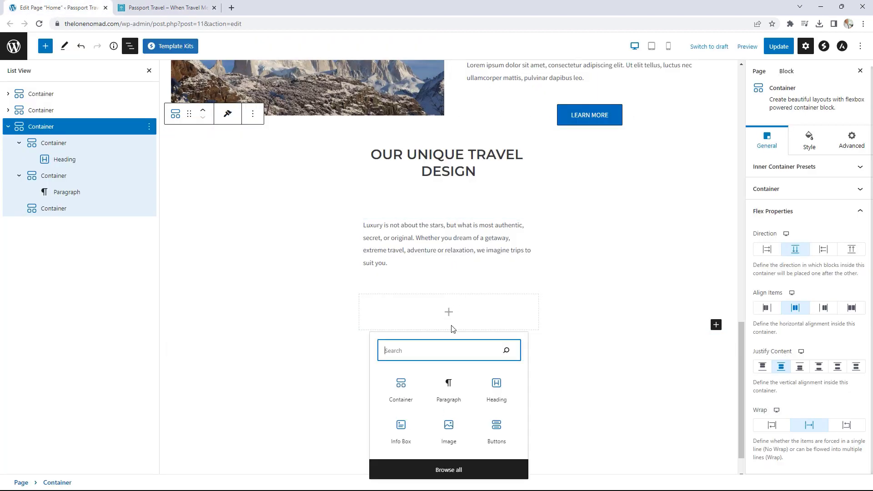
left_click(466, 471)
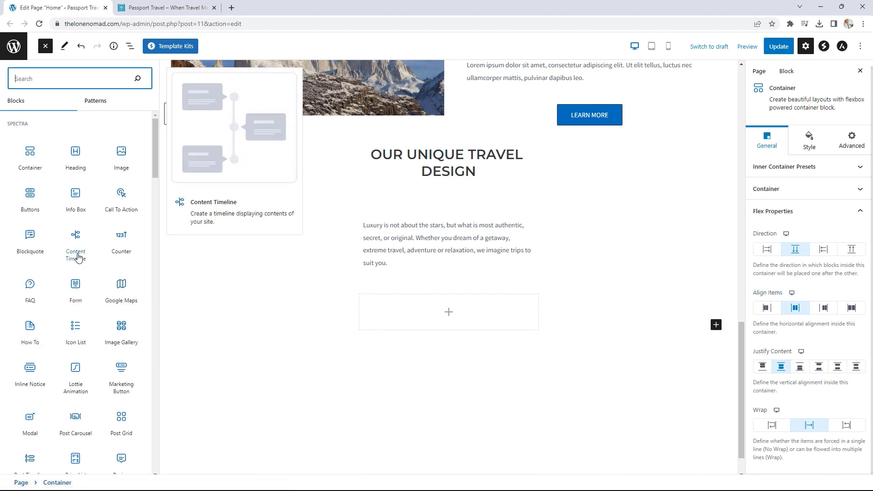
left_click(76, 197)
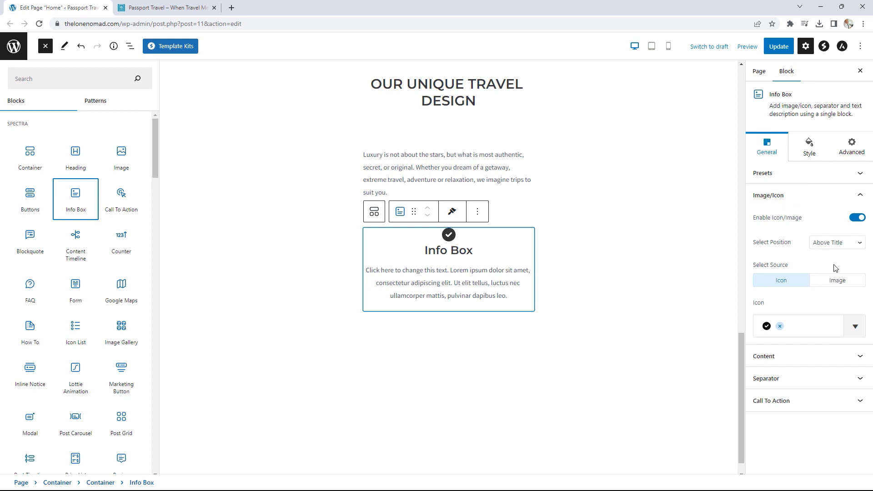
- Replace the Info Box icon with the world globe image from the media library
left_click(834, 281)
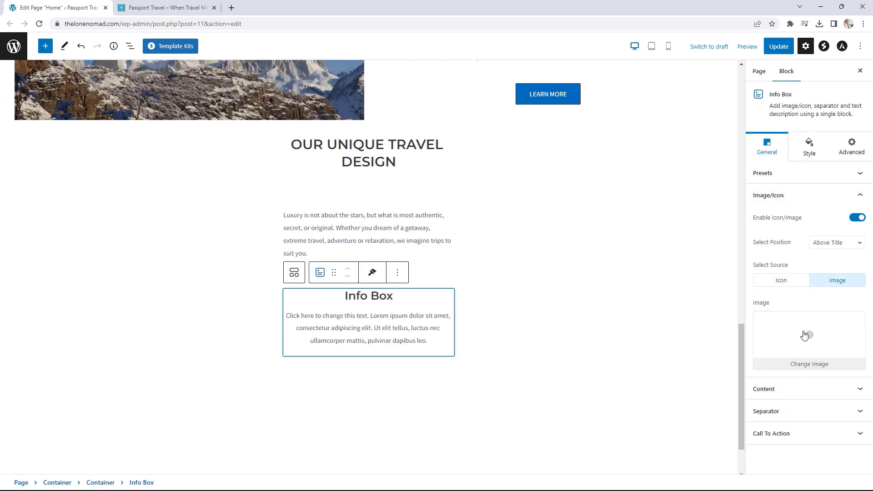
left_click(802, 336)
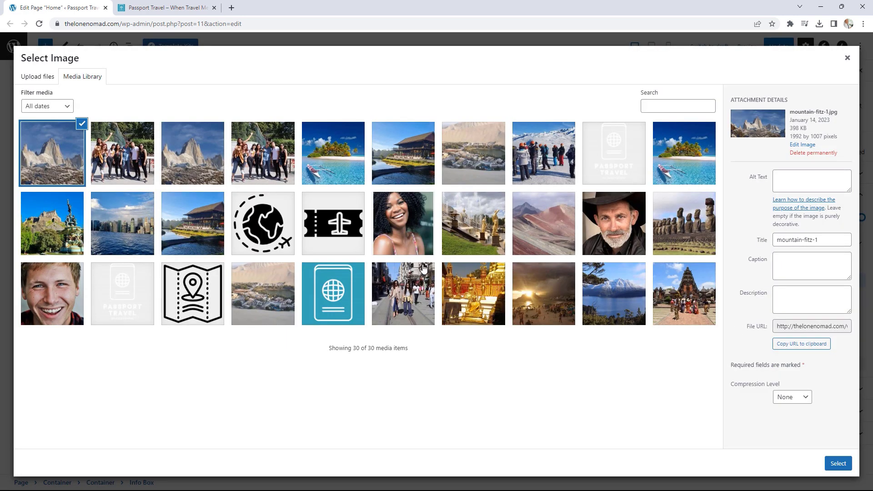
left_click(265, 233)
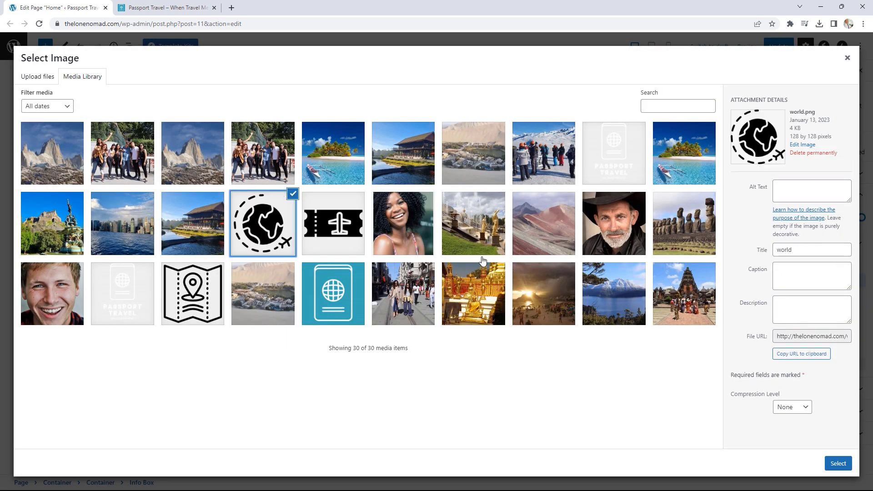
left_click(842, 462)
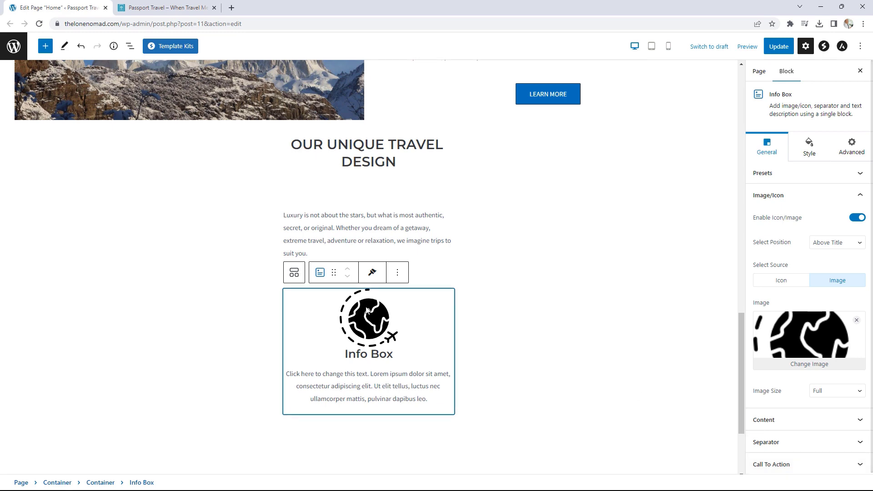
- Copy 'Featured Destinations' from the live site into the Info Box title
left_click(166, 8)
left_click_drag(316, 403, 219, 401)
right_click(218, 400)
left_click(243, 330)
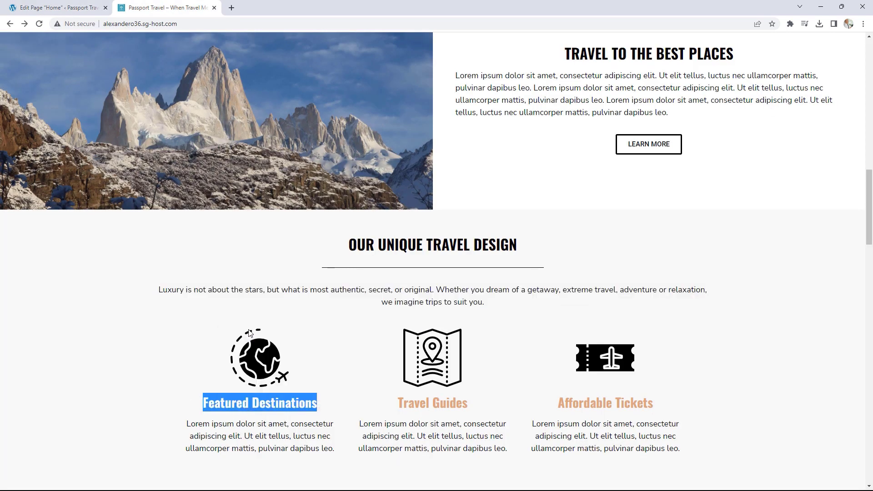
left_click(59, 8)
left_click_drag(394, 354, 338, 355)
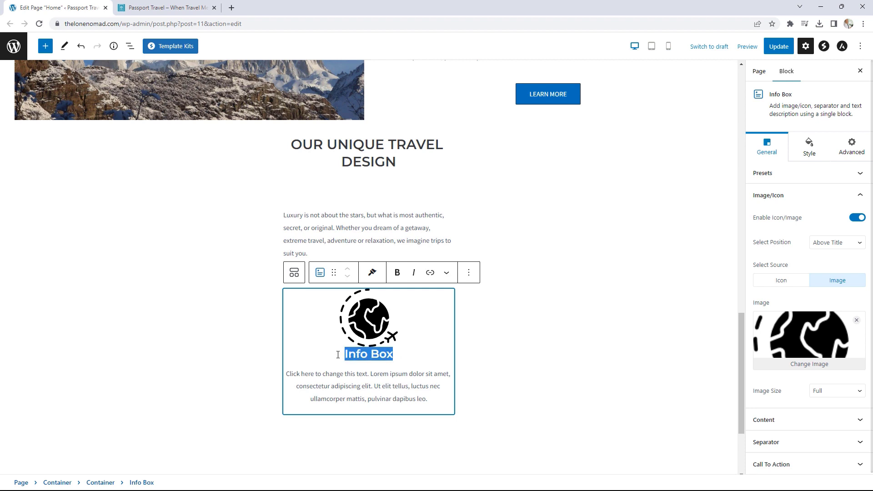
key("ctrl+v")
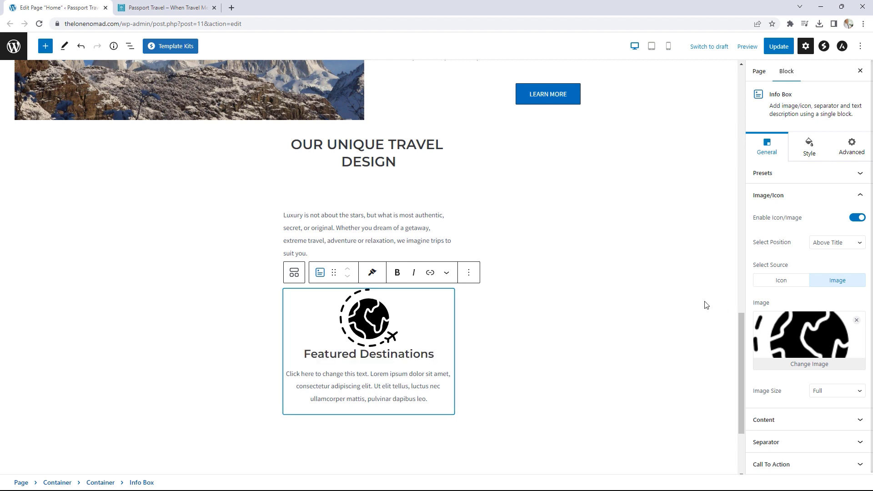
left_click(200, 7)
left_click(342, 381)
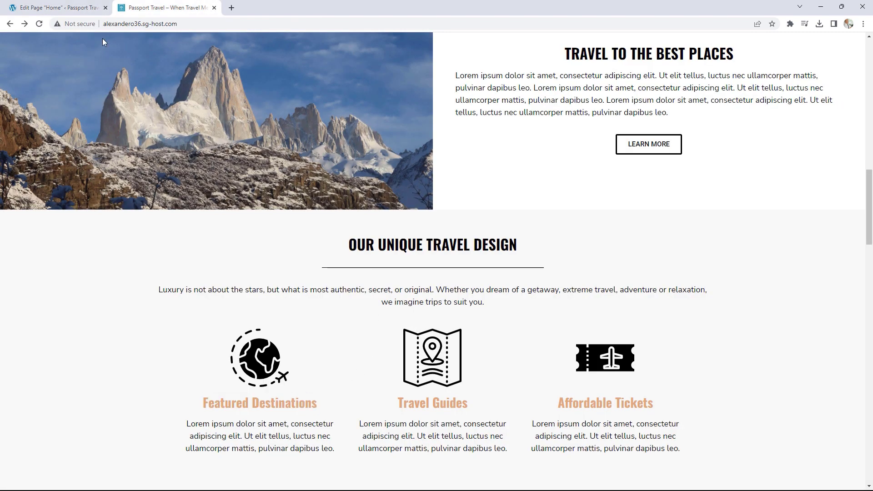
left_click(68, 7)
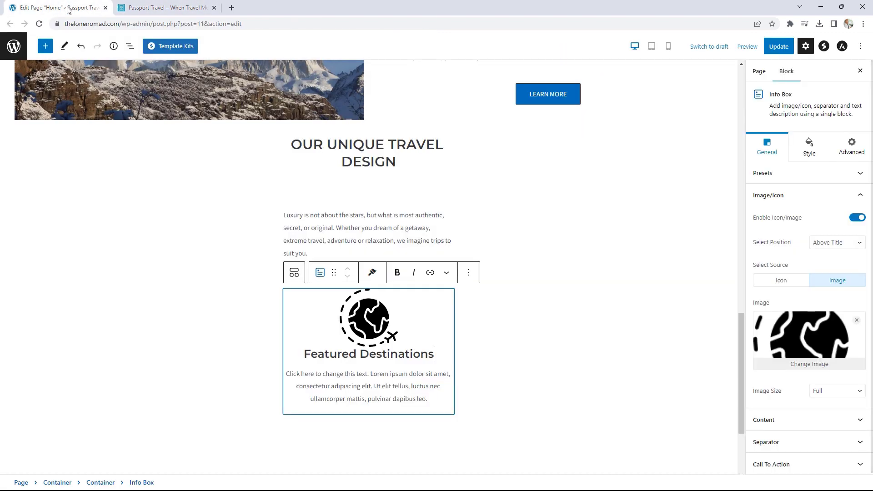
- Set the Info Box title colour to #dca57d
left_click(811, 147)
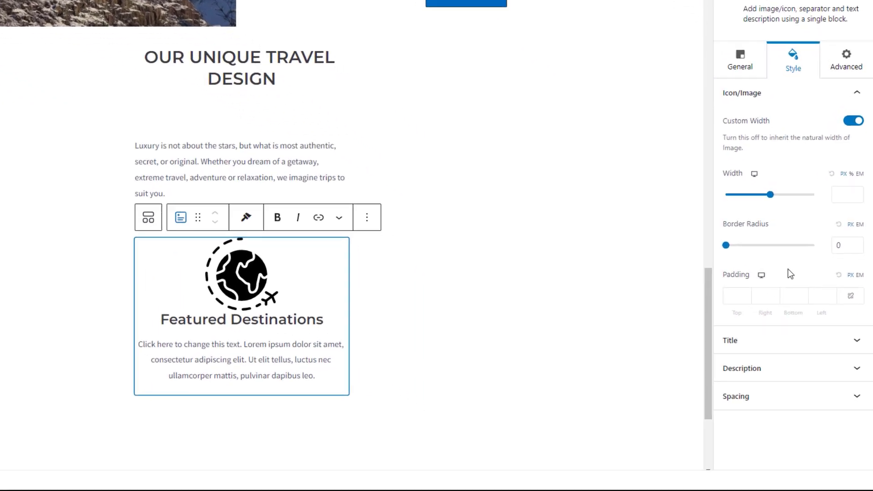
left_click(774, 339)
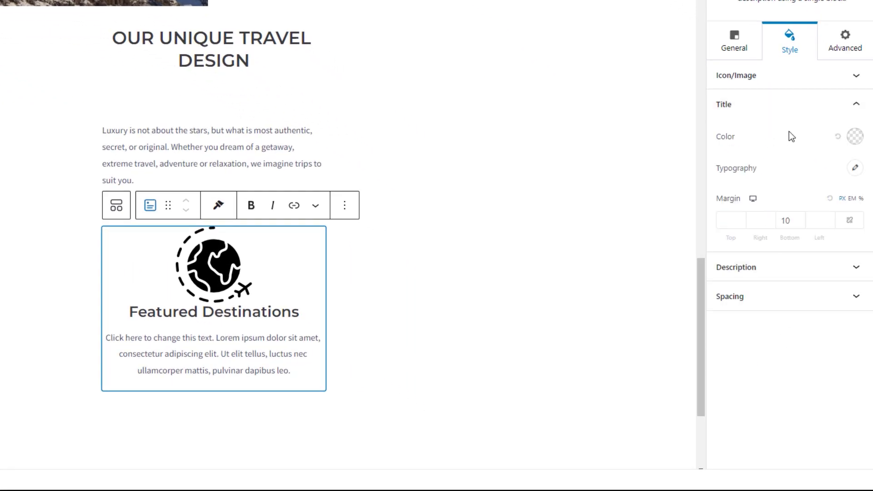
left_click(856, 139)
double_click(710, 353)
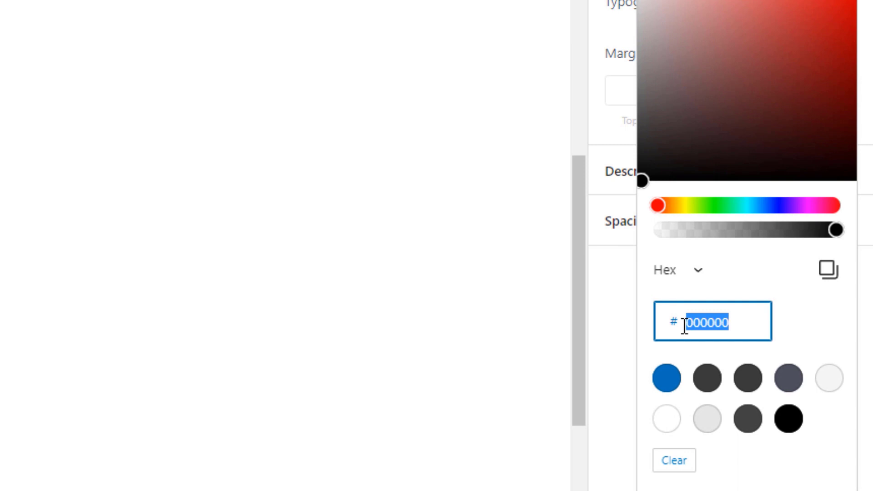
type("dca")
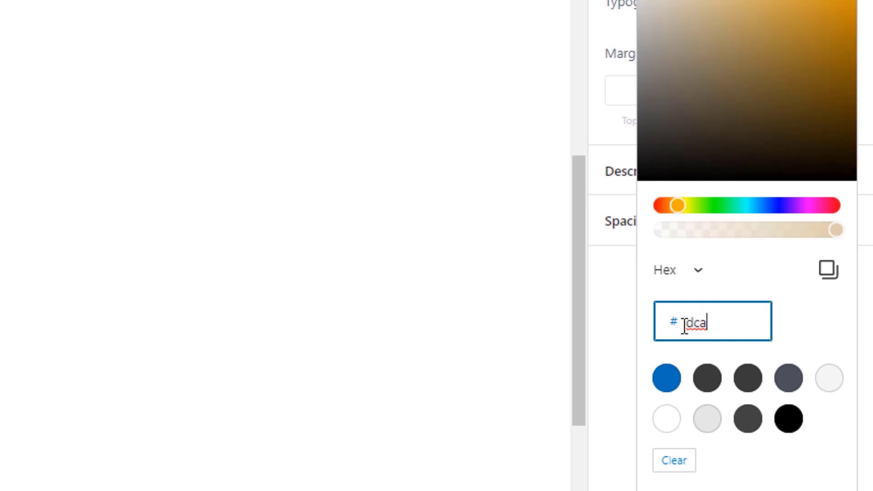
type("57d")
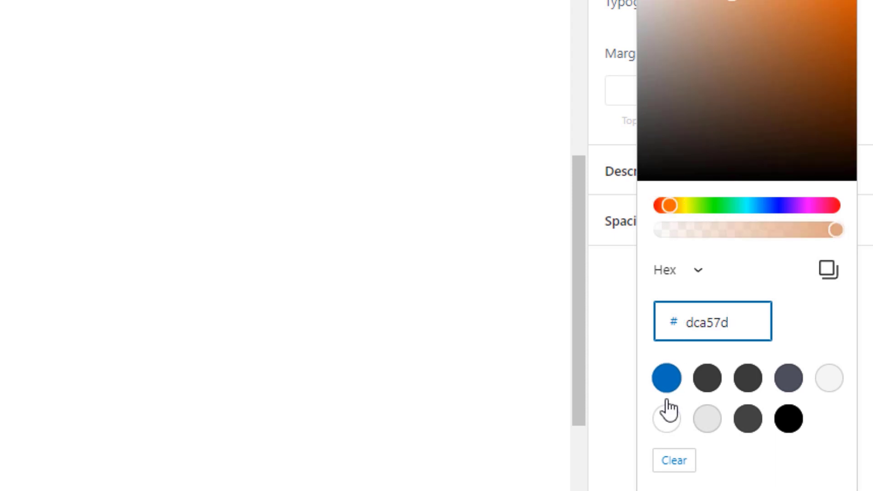
left_click(605, 309)
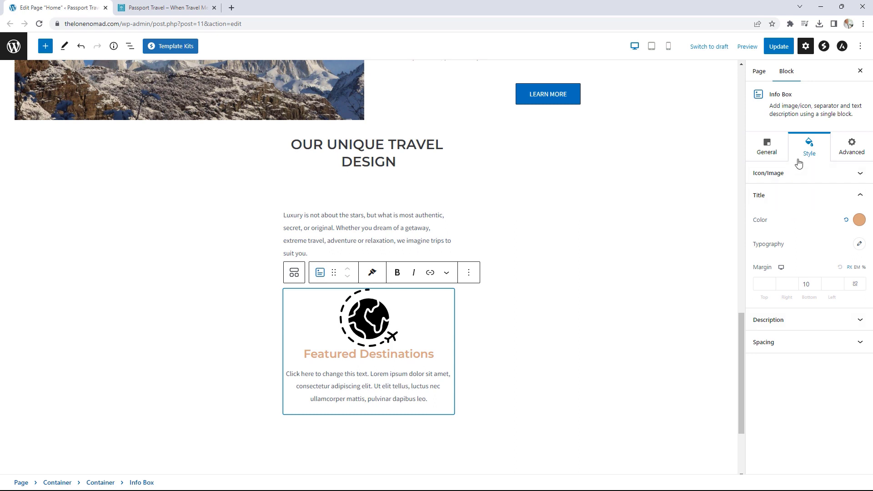
- Add 5 px of bottom padding under the Info Box image
left_click(799, 177)
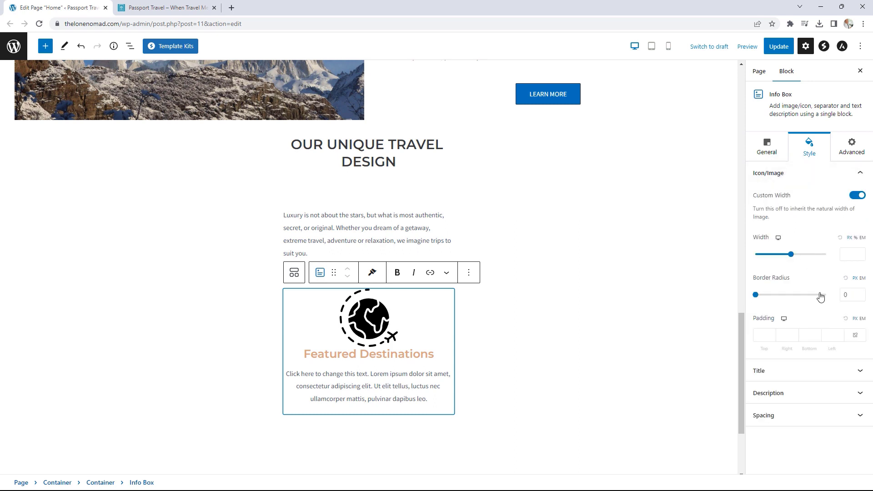
left_click(817, 333)
left_click(817, 333)
left_click(817, 333)
left_click(817, 333)
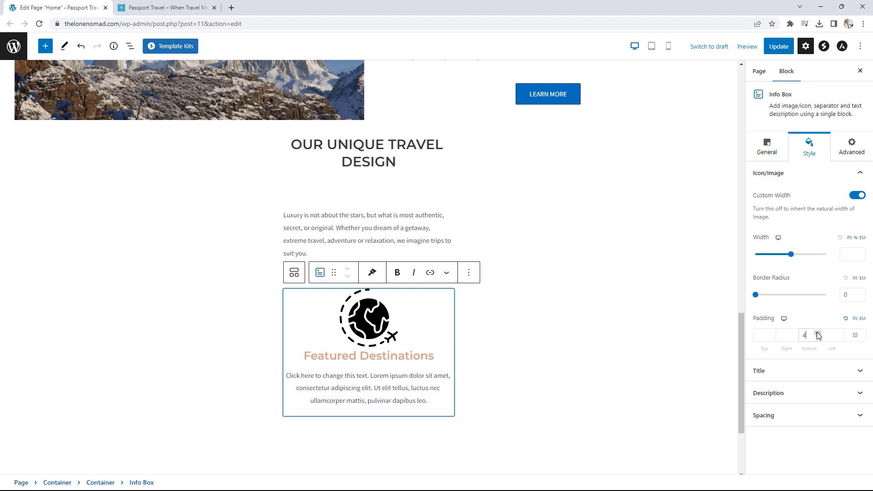
left_click(817, 333)
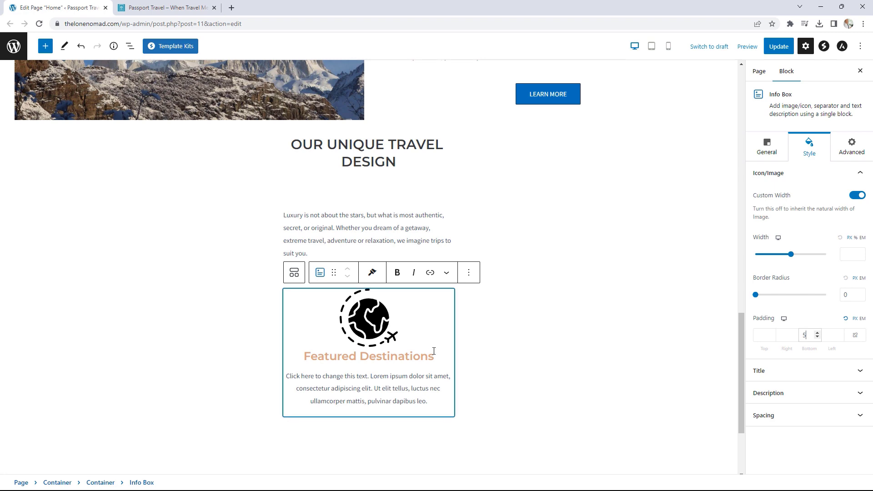
- Duplicate the Featured Destinations Info Box twice to make three boxes
left_click(469, 273)
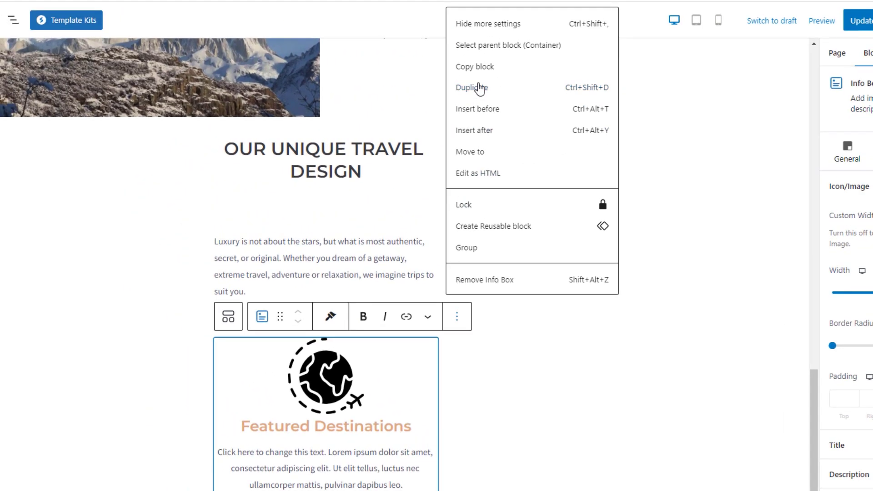
left_click(477, 87)
scroll(430, 309, "down", 5)
left_click(457, 208)
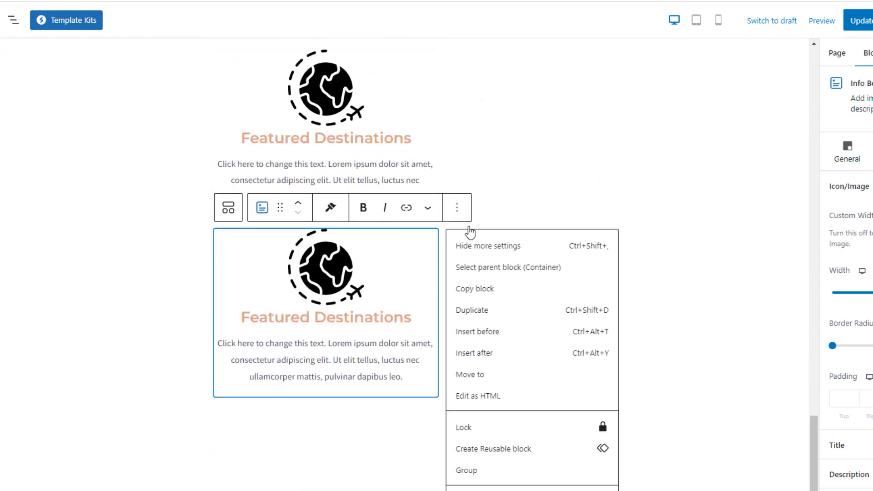
left_click(485, 311)
scroll(587, 337, "down", 3)
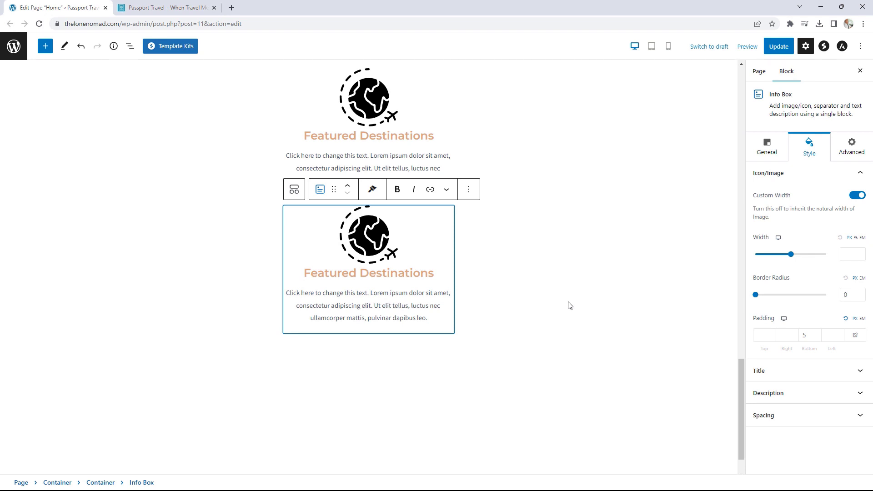
scroll(570, 305, "up", 3)
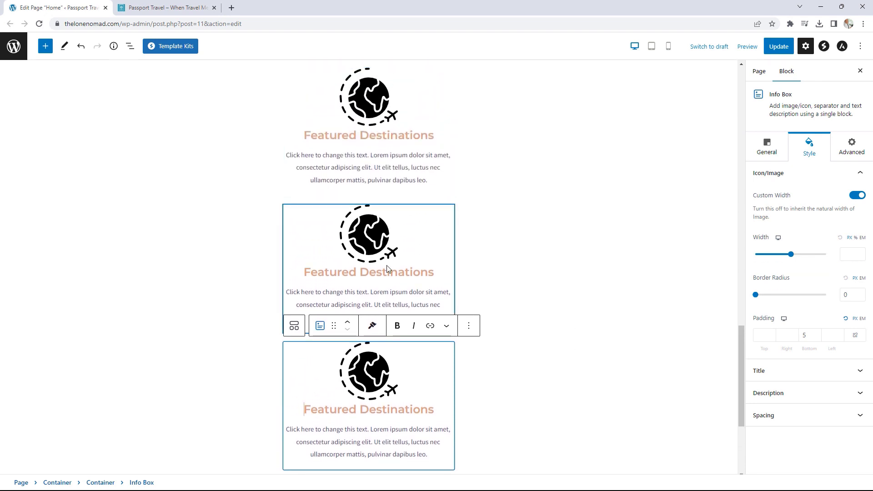
scroll(388, 268, "up", 2)
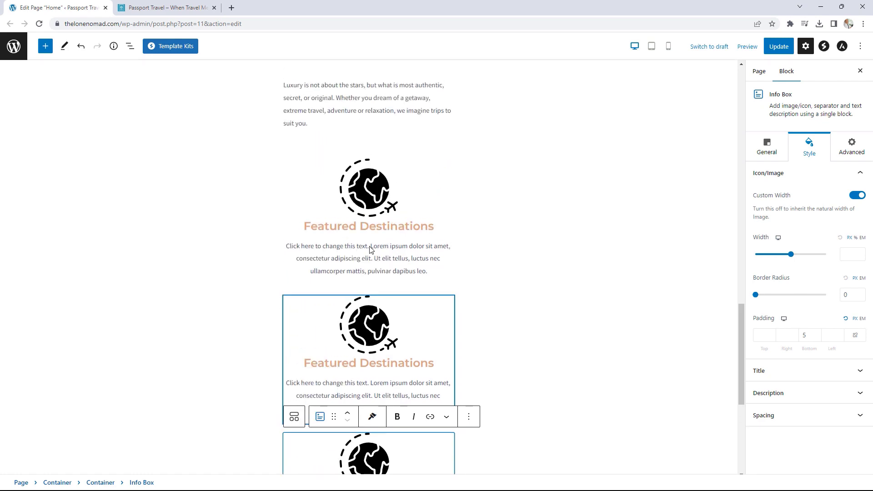
- Set the boxes' parent container to Row direction with 100 custom width
left_click(130, 46)
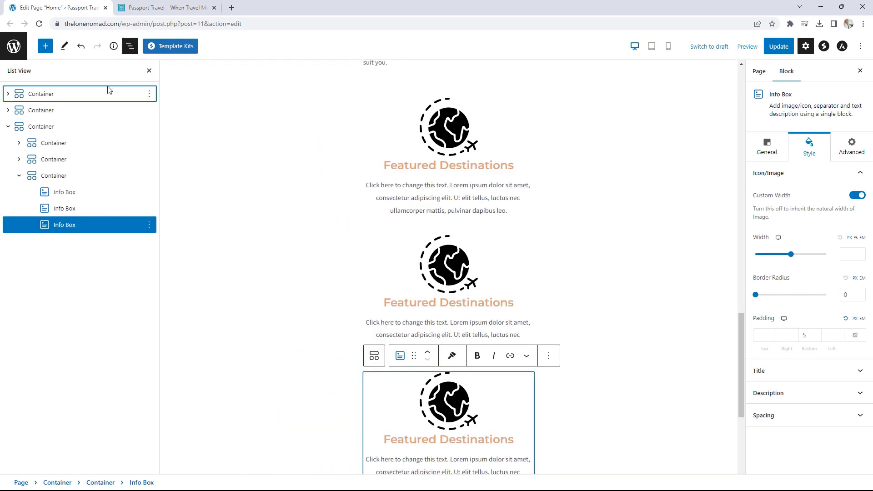
left_click(45, 175)
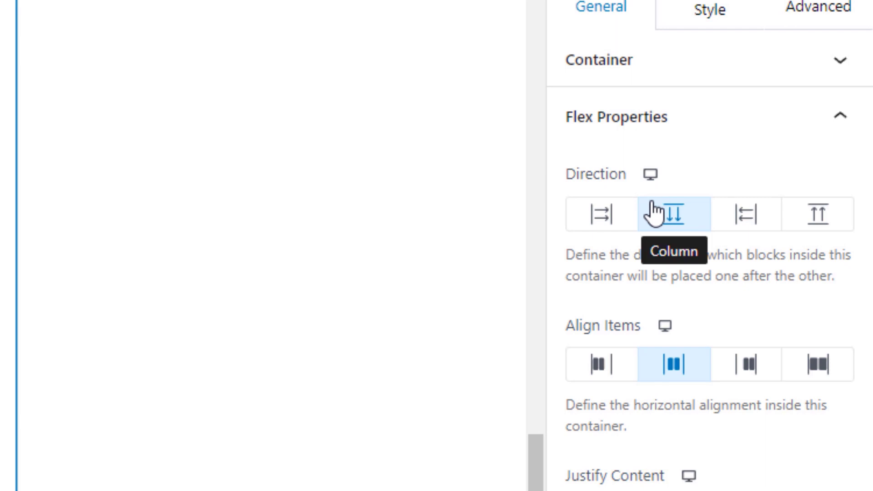
left_click(608, 219)
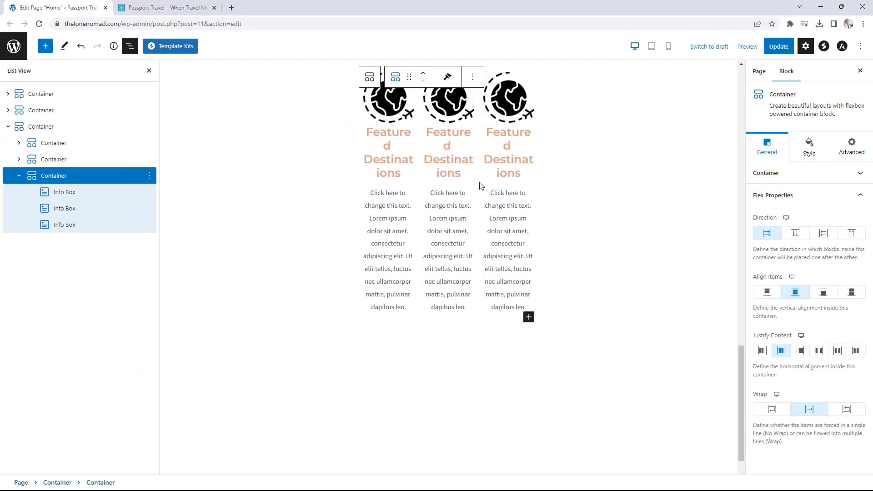
left_click(785, 177)
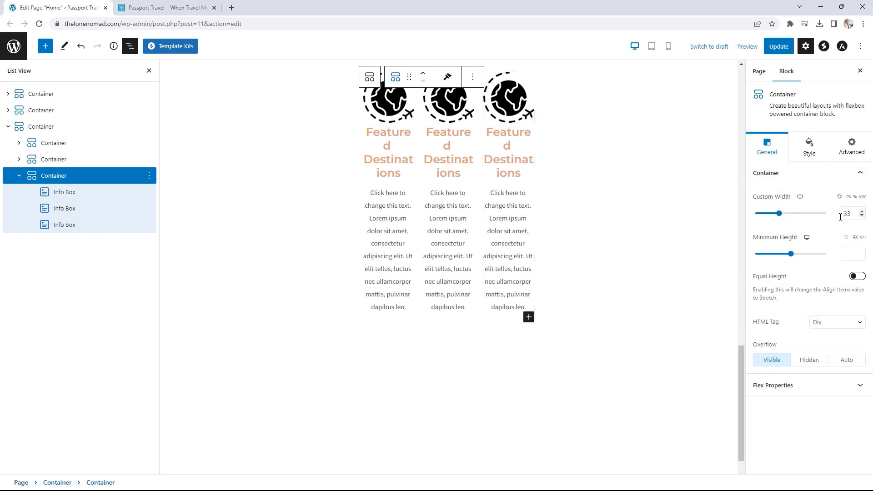
left_click_drag(784, 219, 840, 220)
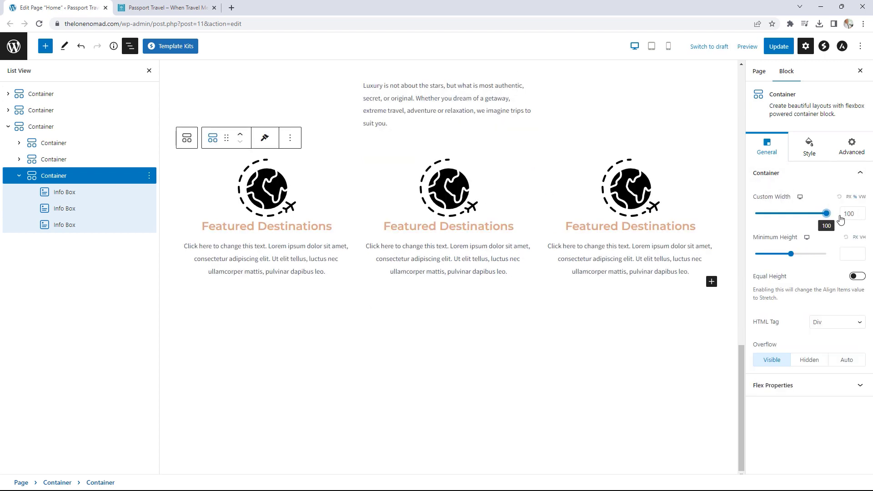
- Widen the Luxury paragraph and section heading containers to 100% width
scroll(549, 322, "up", 3)
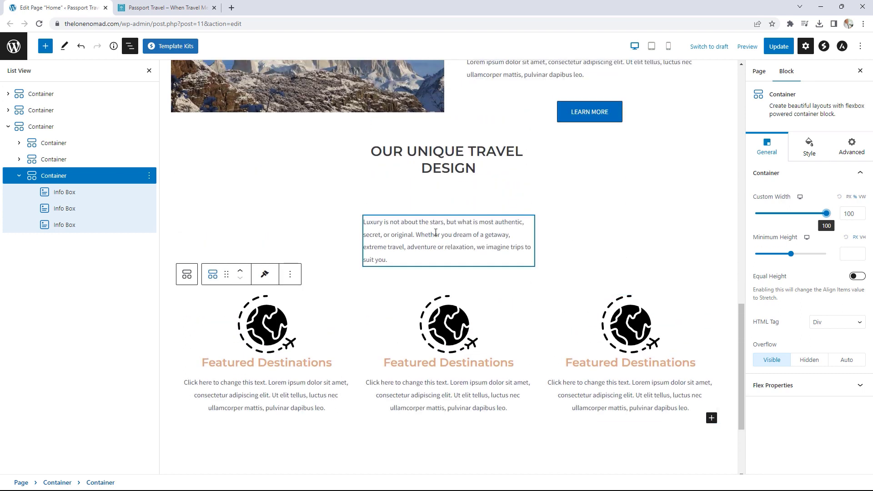
left_click(434, 234)
left_click(53, 159)
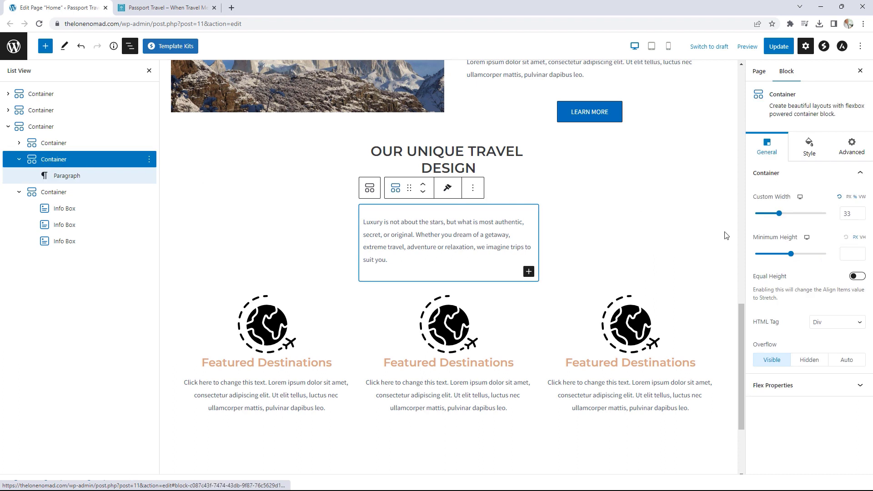
left_click_drag(786, 218, 827, 215)
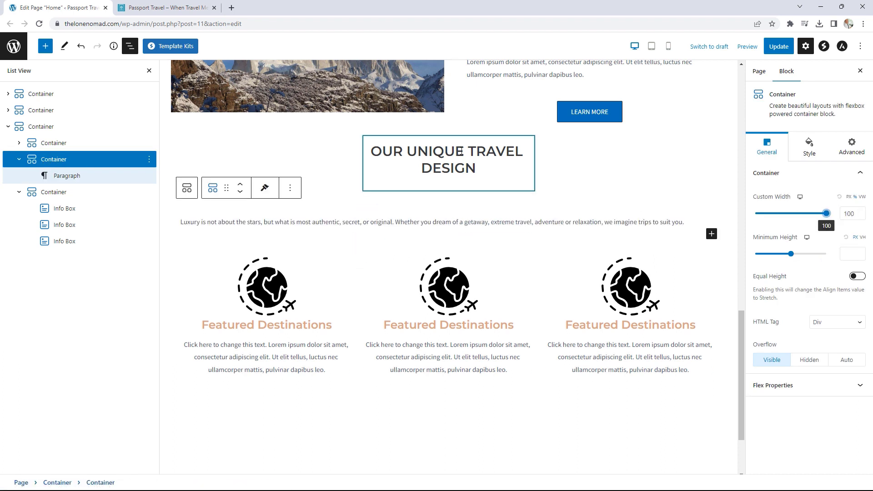
left_click(44, 144)
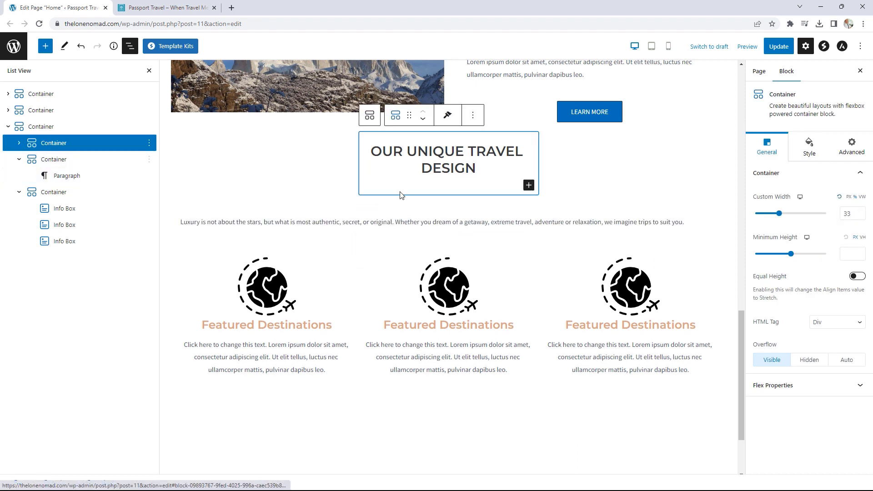
left_click_drag(775, 220, 827, 214)
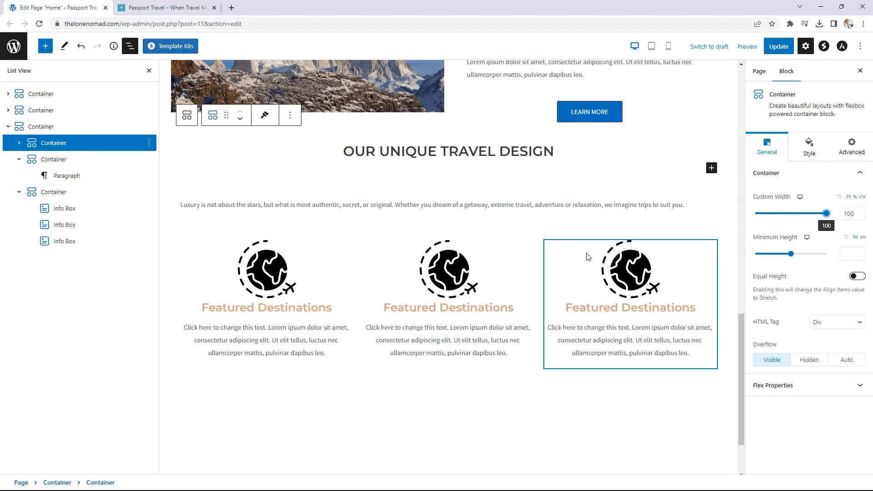
left_click(167, 8)
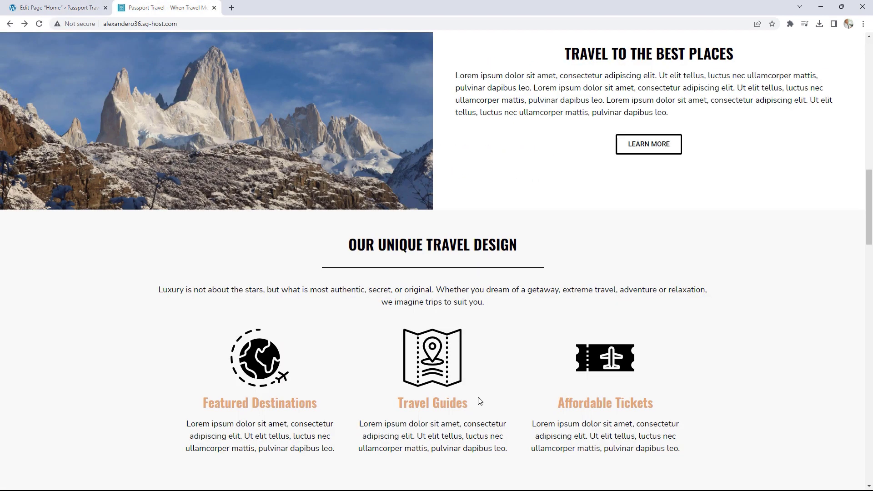
- Copy the 'Travel Guides' heading text from the demo site
left_click_drag(480, 401, 397, 405)
right_click(415, 325)
left_click(451, 330)
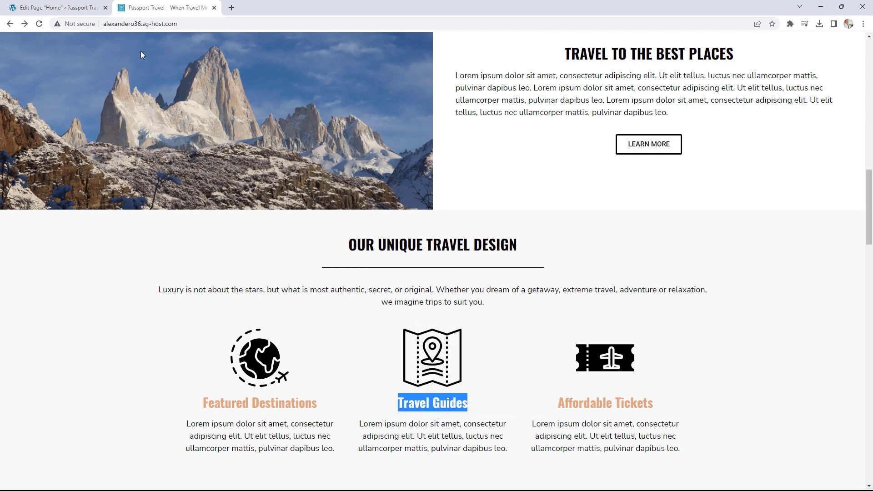
left_click(68, 7)
- Give the middle info box the location.png map icon and retitle it 'Travel Guides'
left_click(450, 297)
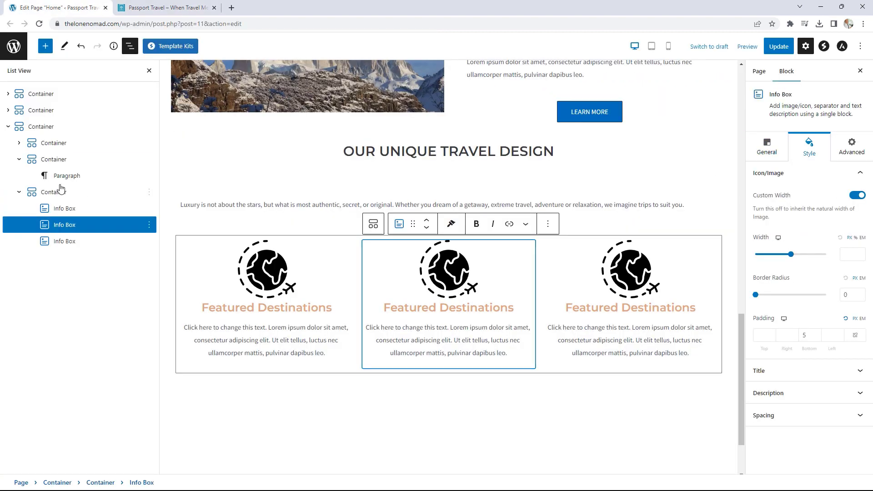
left_click(764, 151)
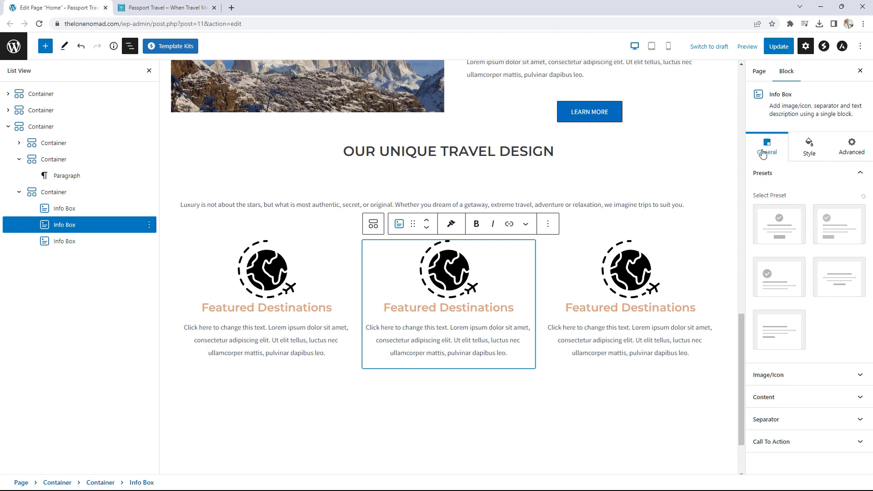
left_click(808, 377)
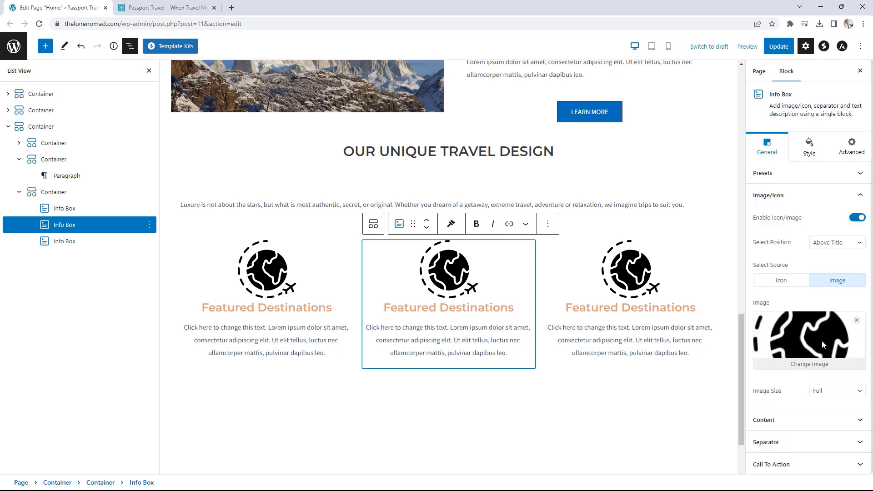
left_click(813, 366)
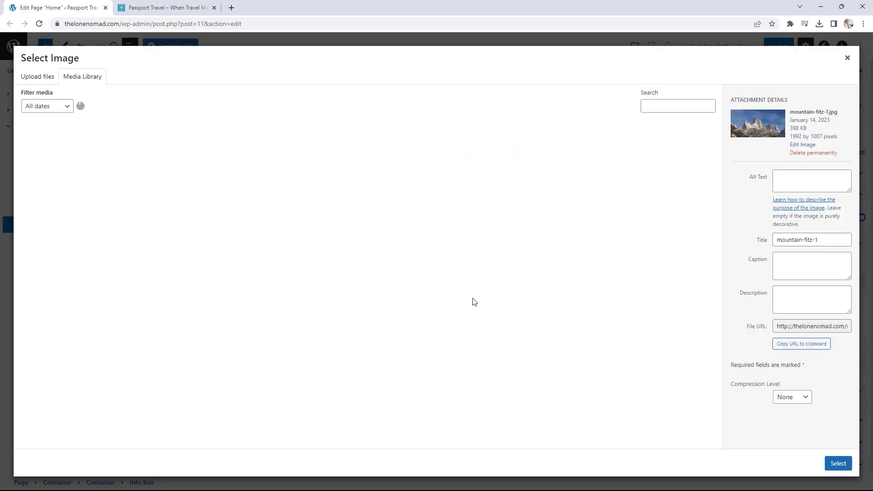
left_click(198, 294)
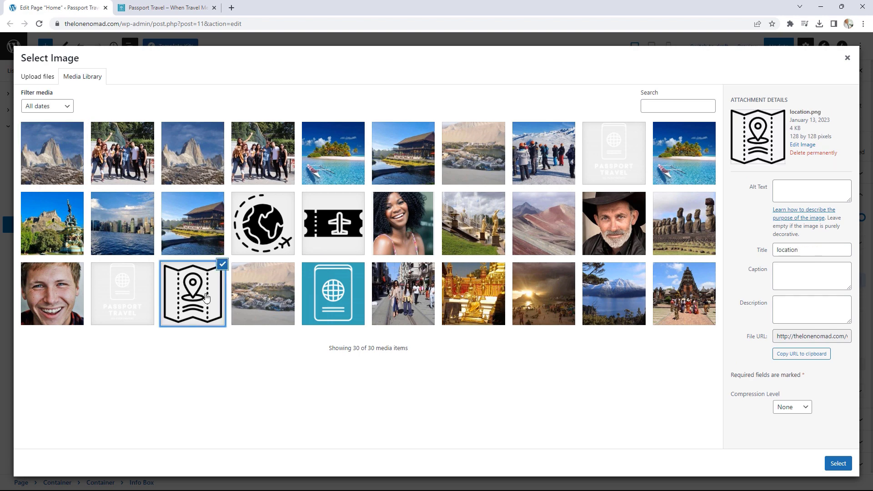
left_click(838, 463)
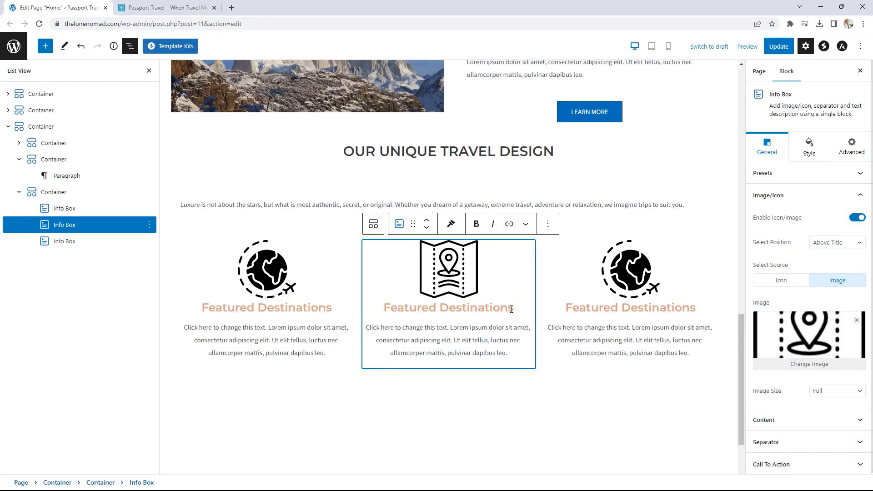
left_click_drag(512, 309, 381, 307)
type("Travel Guides")
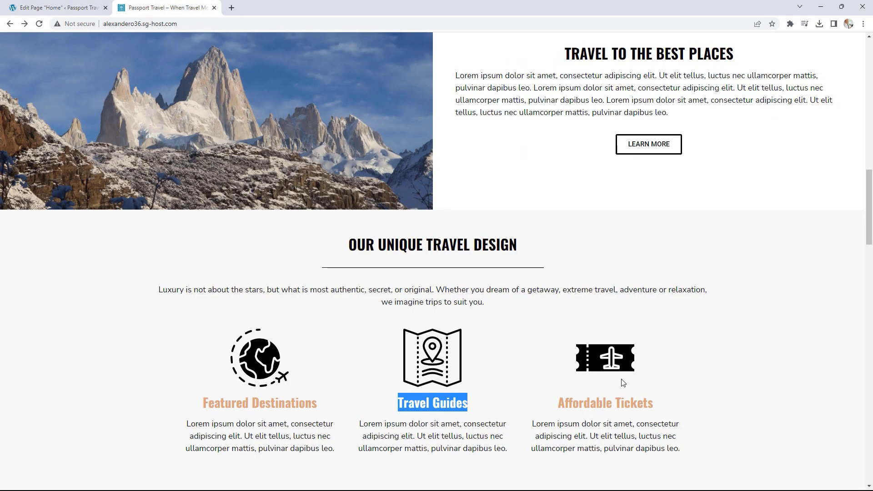
- Copy the 'Affordable Tickets' heading from the demo and select the third info box
left_click_drag(674, 408, 551, 401)
right_click(579, 405)
left_click(605, 331)
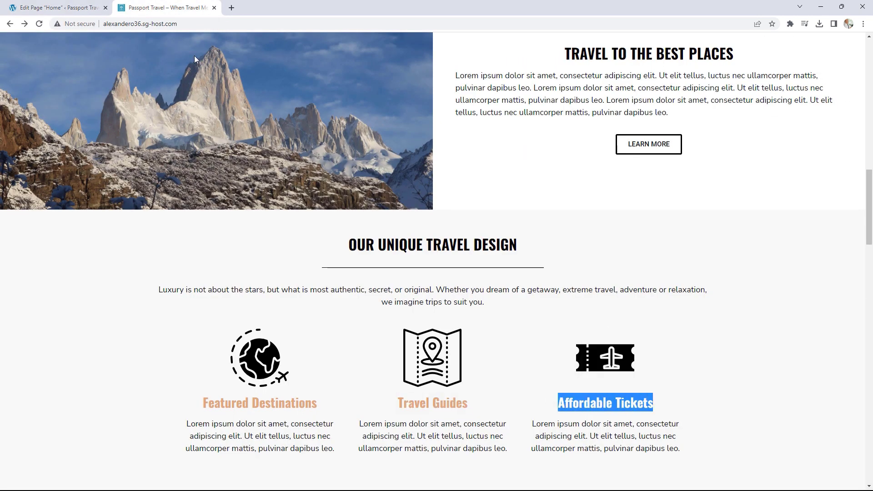
left_click(91, 8)
left_click(698, 307)
- Paste 'Affordable Tickets' over the third info box's heading
left_click_drag(698, 308, 560, 307)
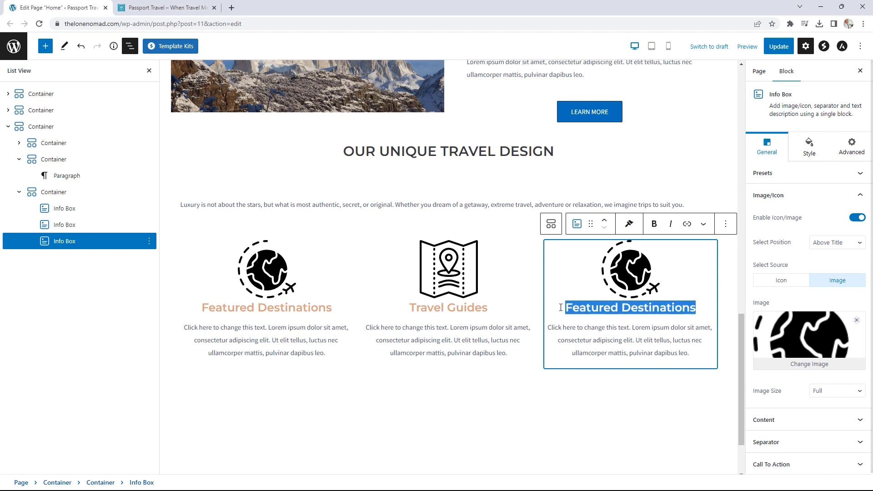
key("ctrl+v")
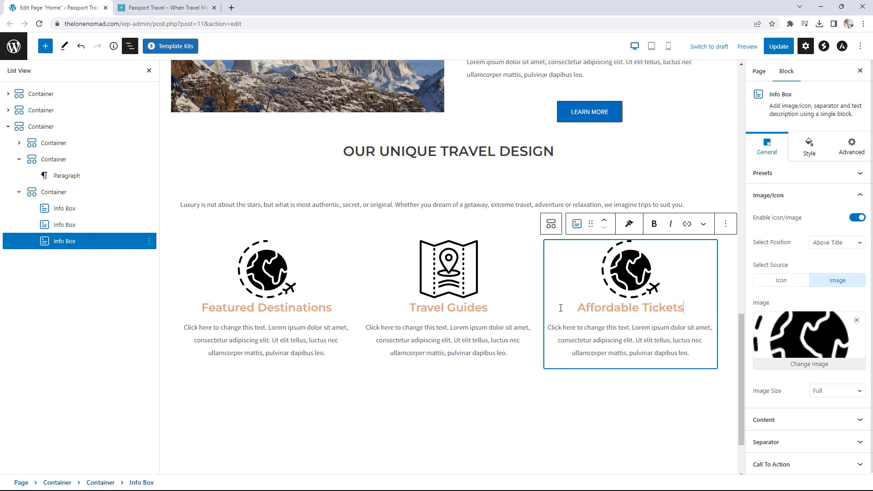
left_click(681, 276)
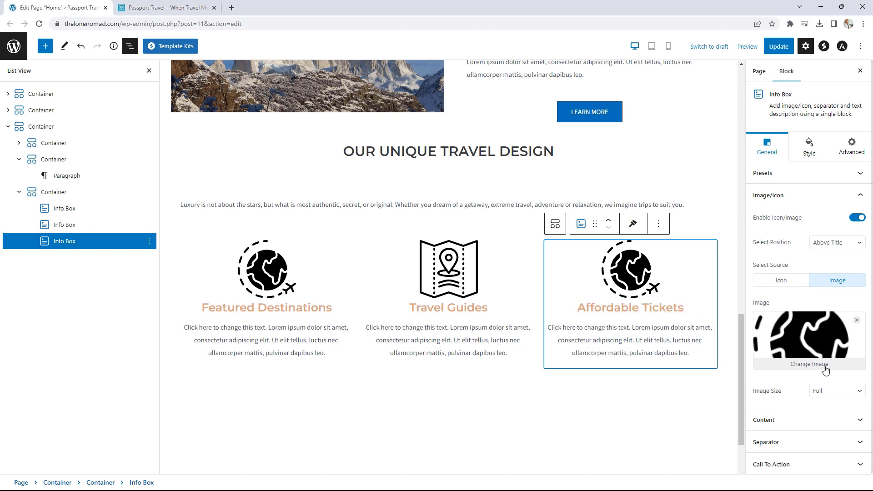
- Replace the third box's globe image with the ticket.png icon
left_click(808, 364)
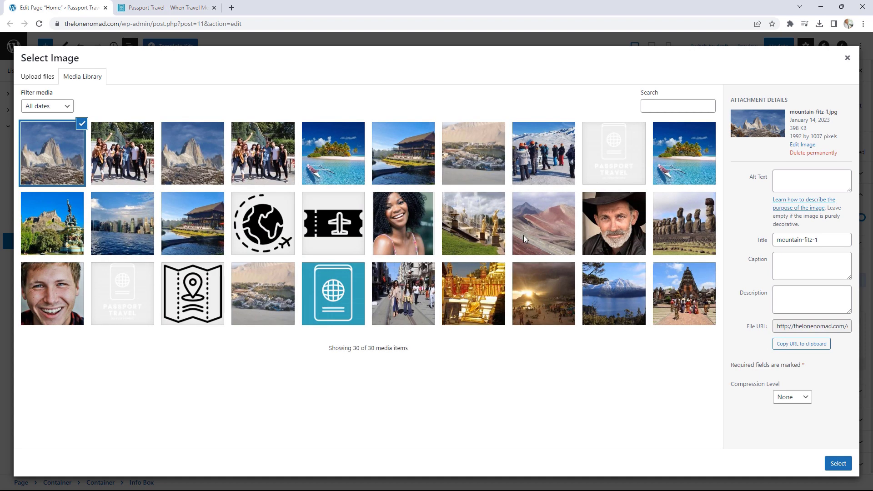
left_click(354, 218)
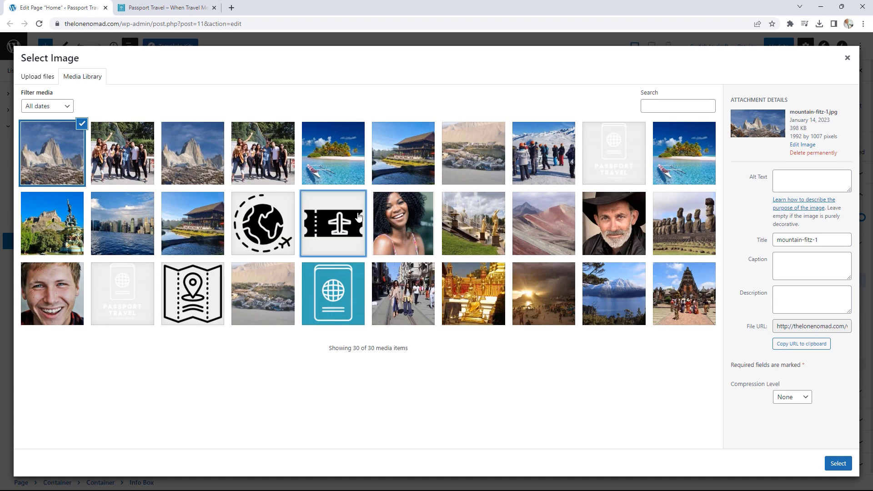
left_click(838, 463)
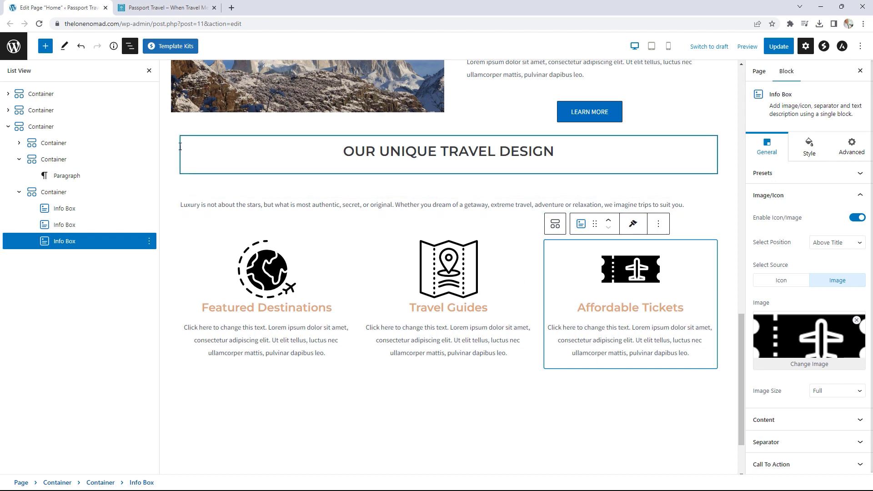
left_click(36, 132)
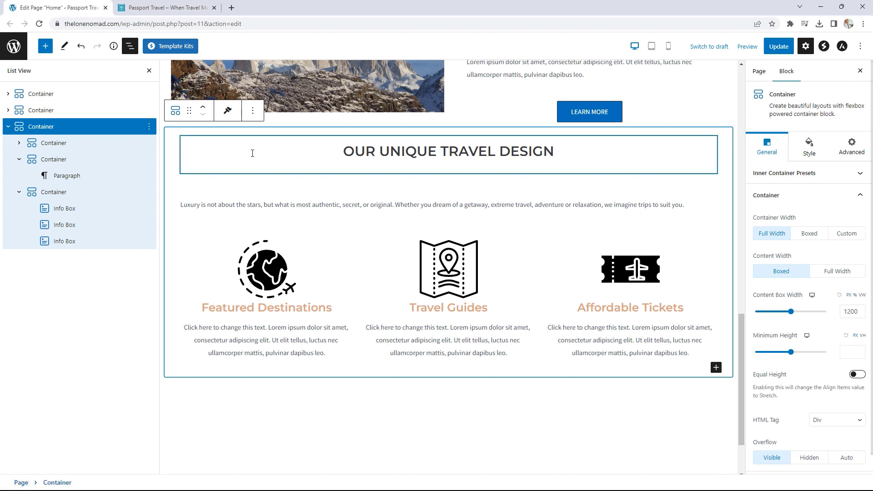
- Give the travel design section a solid f8f8f8 light grey background
left_click(809, 148)
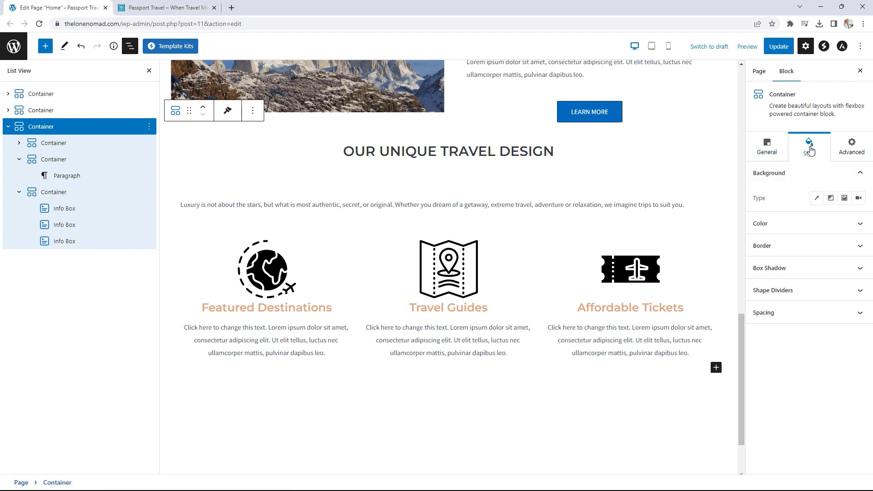
left_click(818, 200)
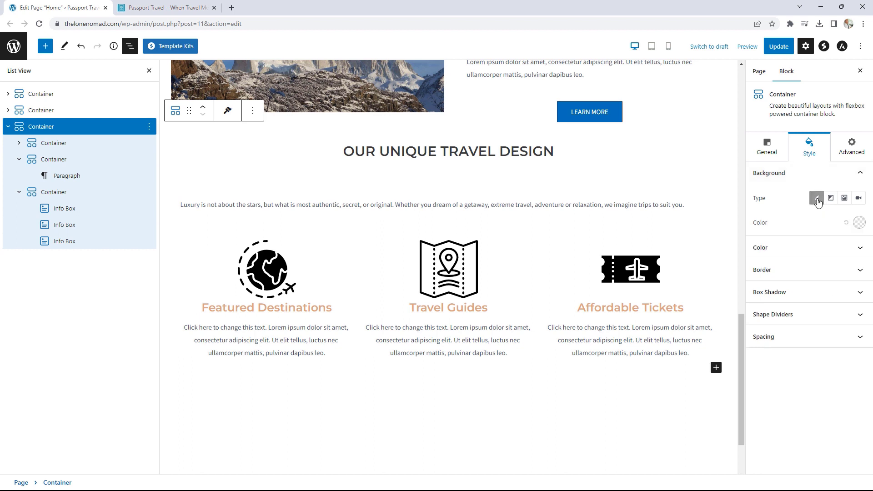
left_click(858, 223)
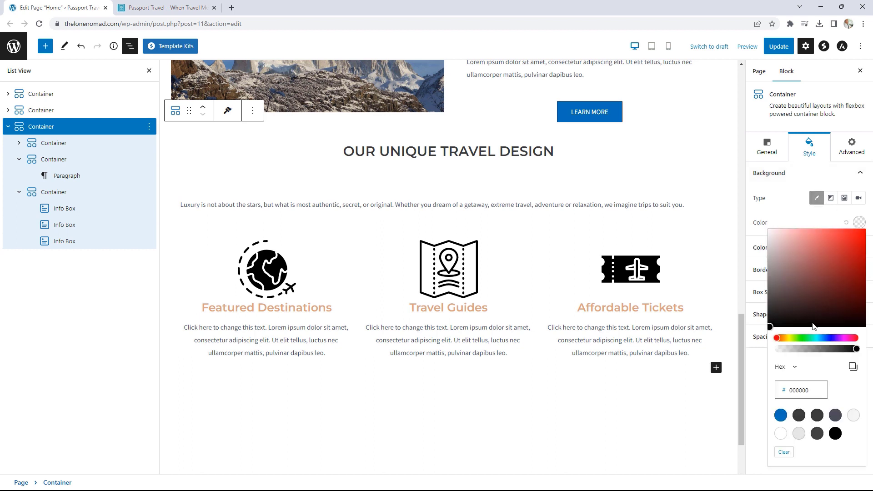
left_click(811, 390)
left_click_drag(811, 390, 788, 390)
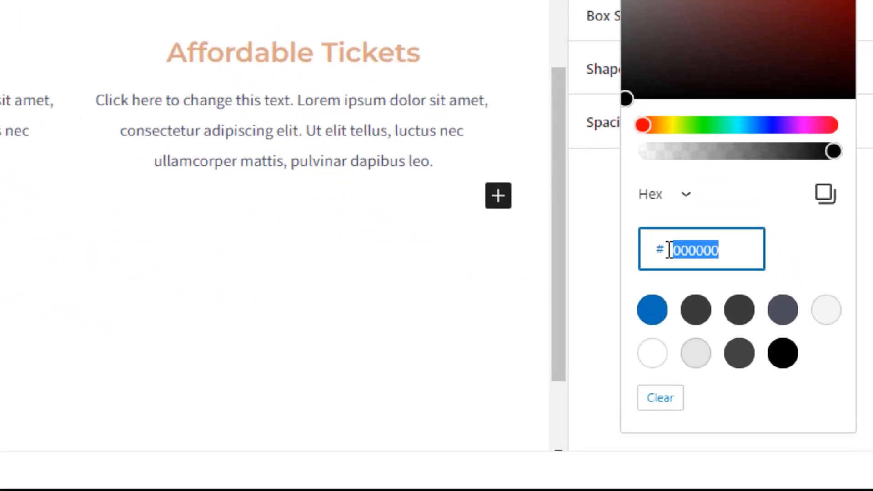
type("f8f8f8")
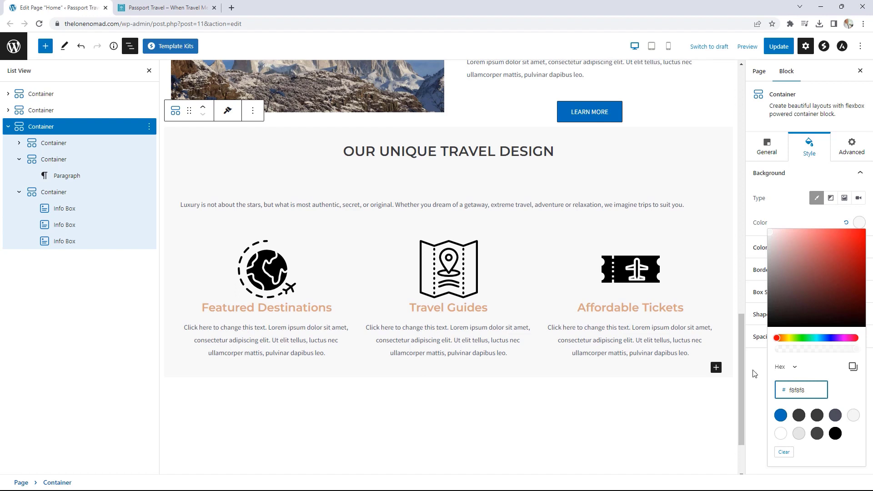
left_click(756, 368)
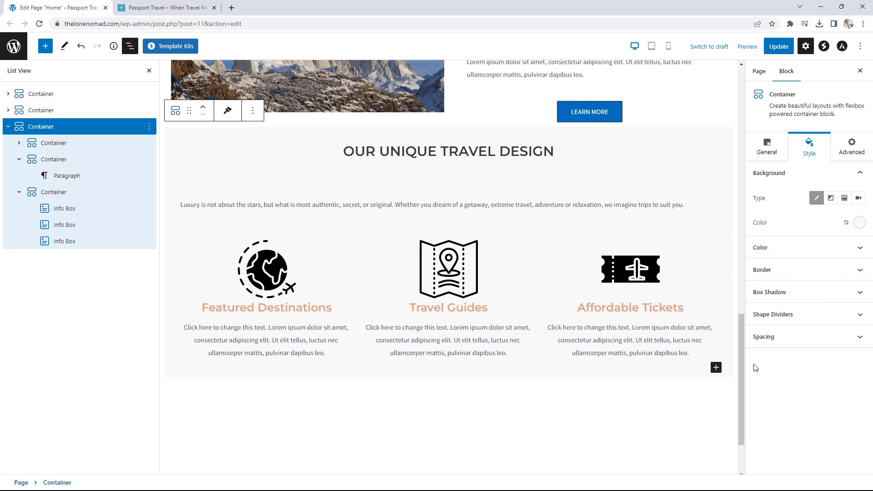
- Set unlinked top and bottom padding to 50 and update the page
left_click(788, 337)
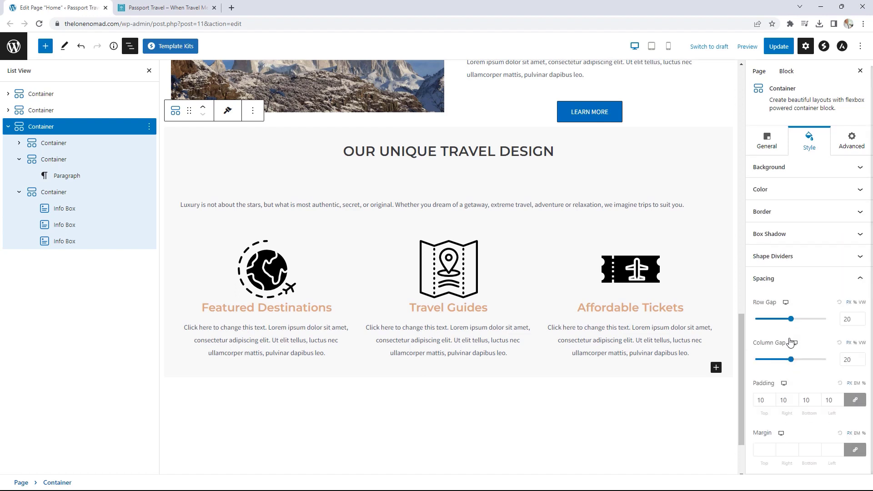
left_click(863, 403)
double_click(757, 402)
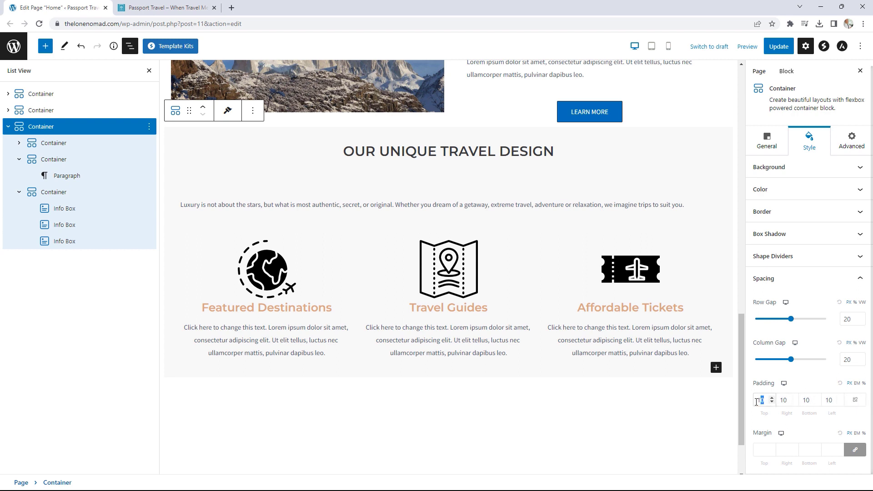
type("50")
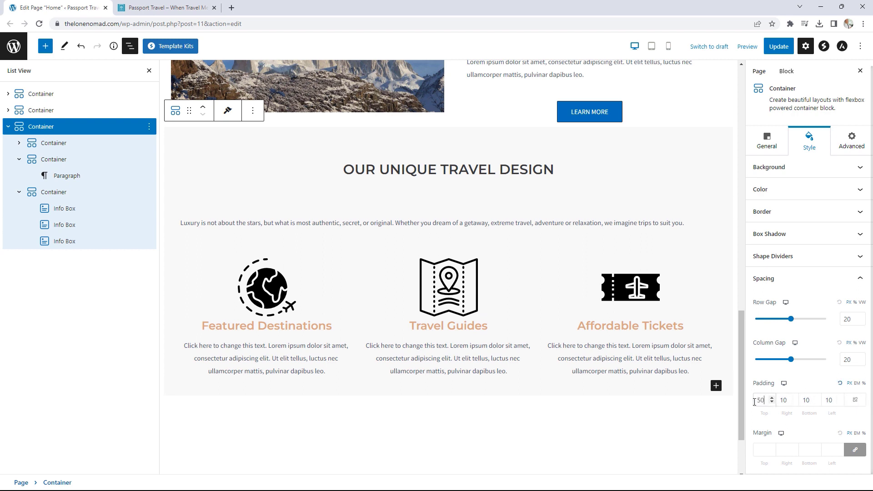
double_click(811, 401)
type("50")
left_click(782, 46)
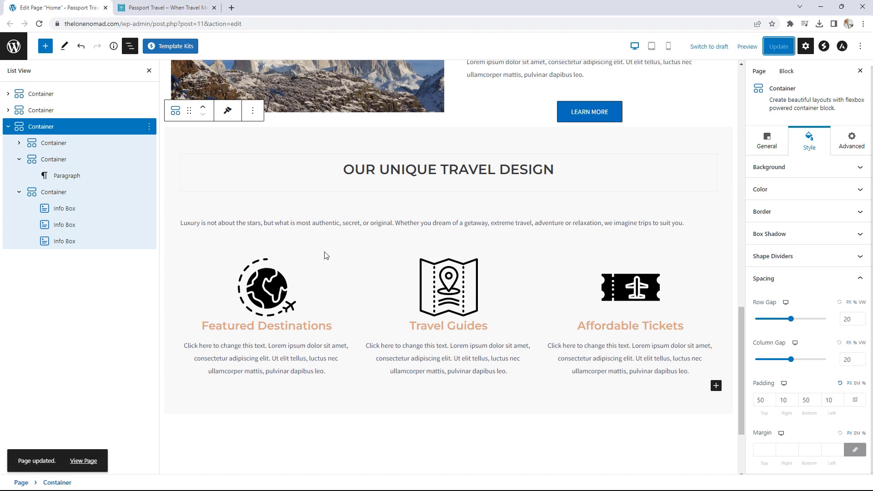
right_click(86, 461)
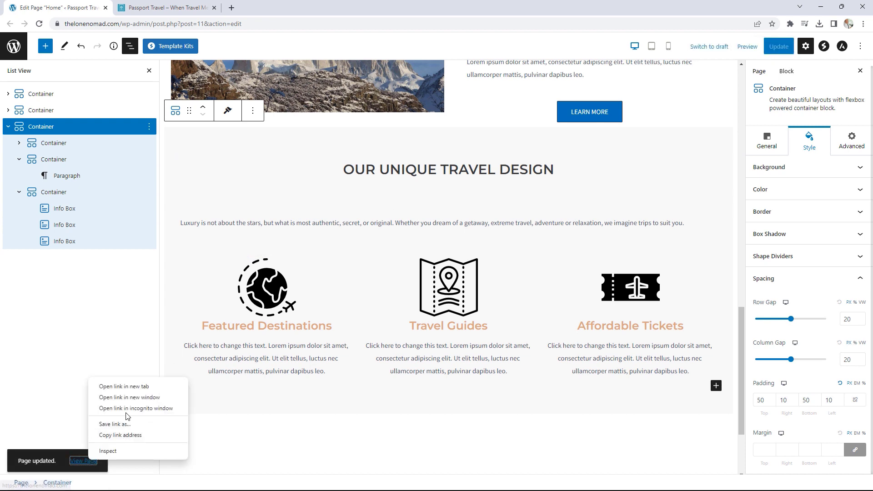
- Open the updated live homepage in a new tab and scroll through it
left_click(125, 386)
left_click(179, 6)
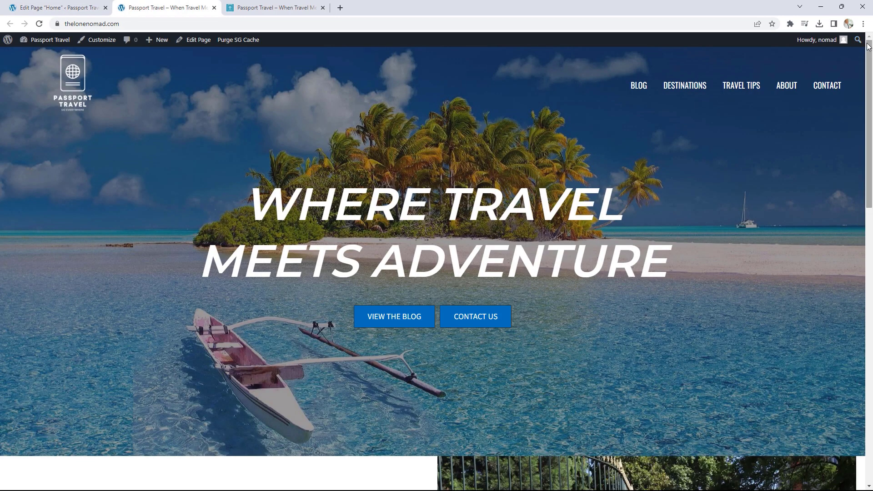
scroll(852, 174, "down", 6)
scroll(850, 182, "down", 8)
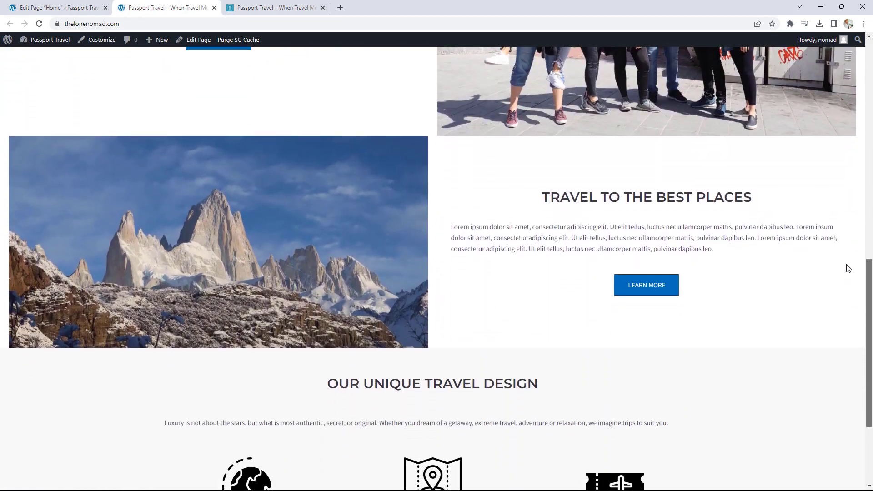
scroll(847, 316, "down", 1)
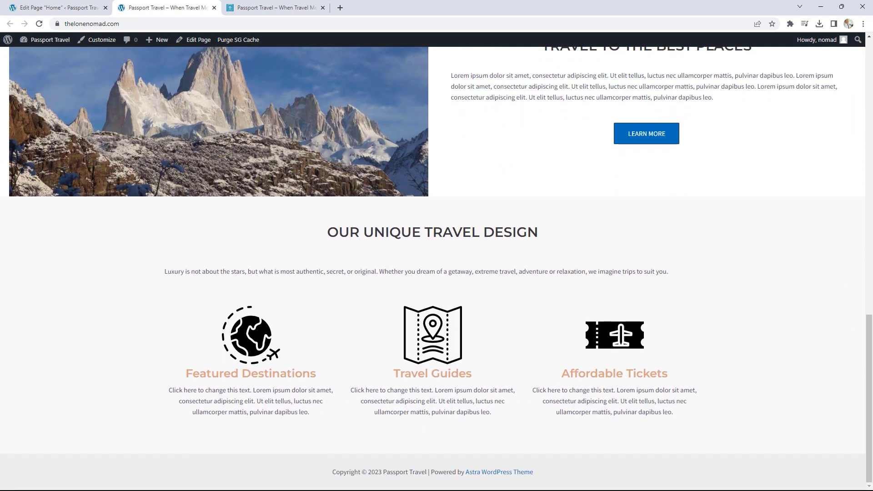
- Compare the travel design section against the demo site, then return to the editor
left_click(270, 6)
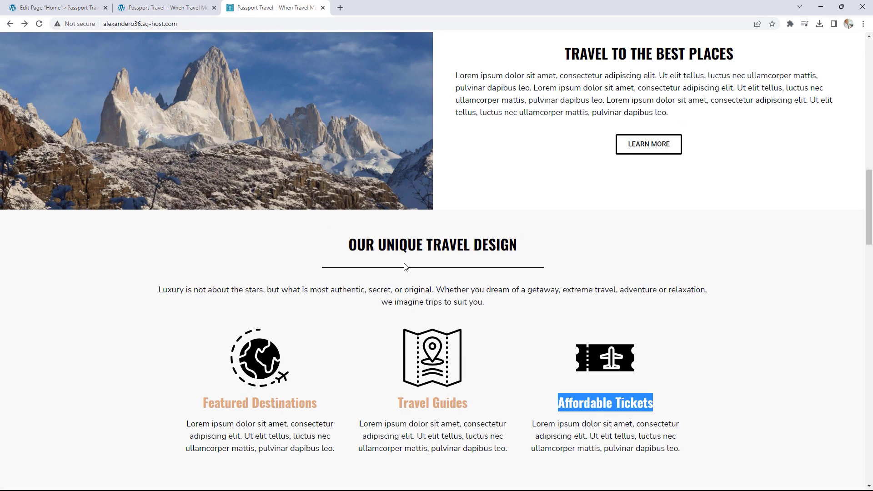
left_click_drag(375, 245, 482, 249)
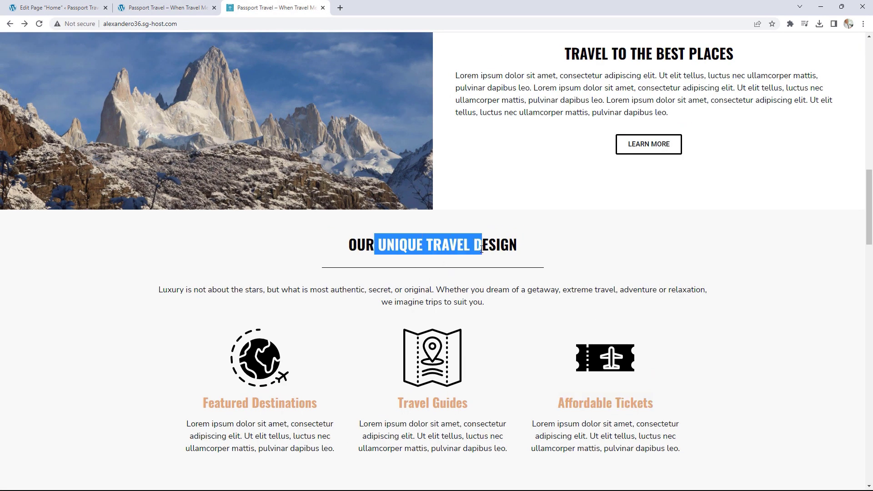
left_click(549, 271)
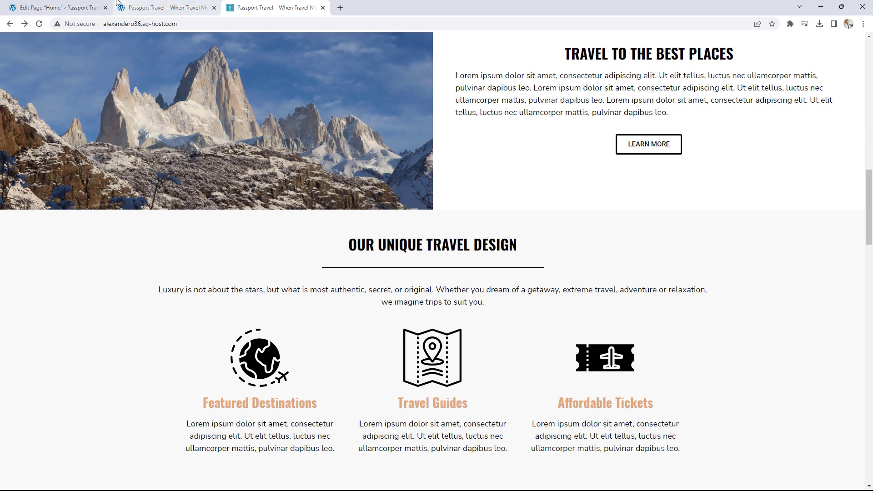
left_click(37, 6)
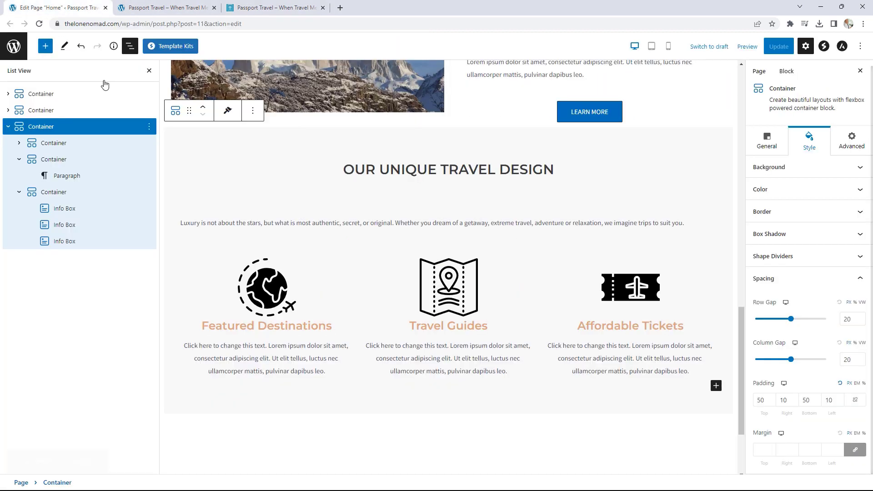
- Give the OUR UNIQUE TRAVEL DESIGN heading a Solid separator style
left_click(444, 171)
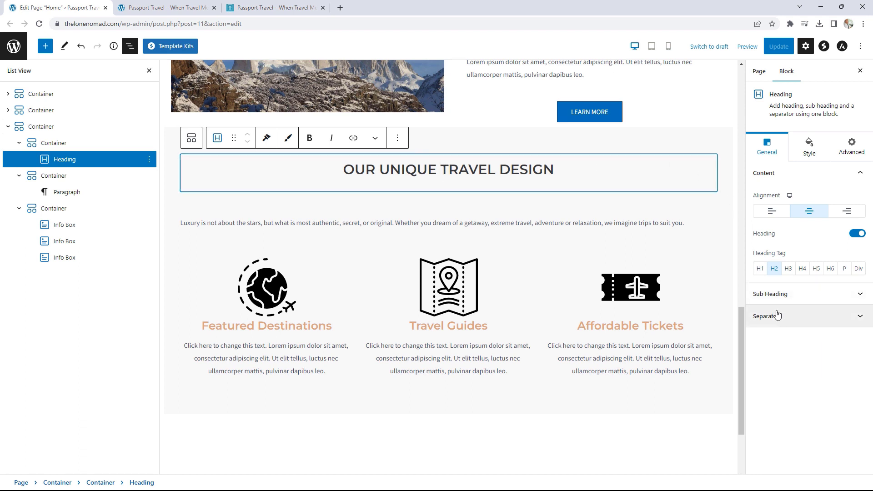
left_click(784, 322)
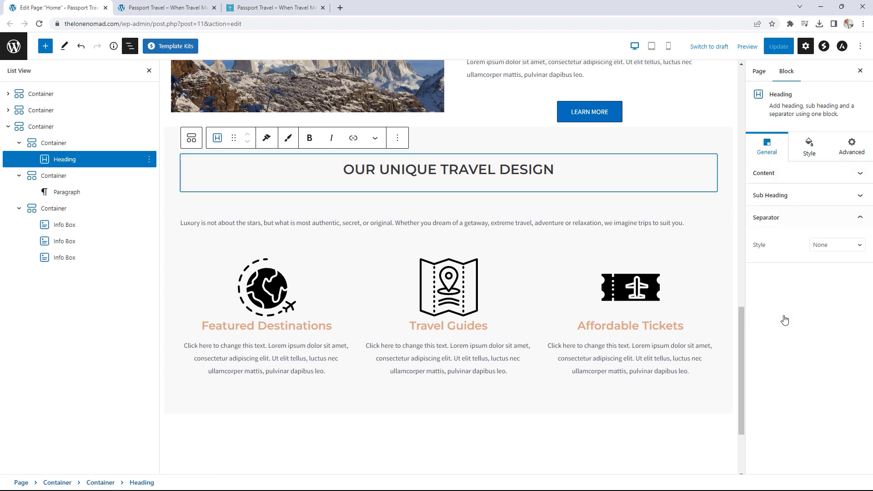
left_click(824, 248)
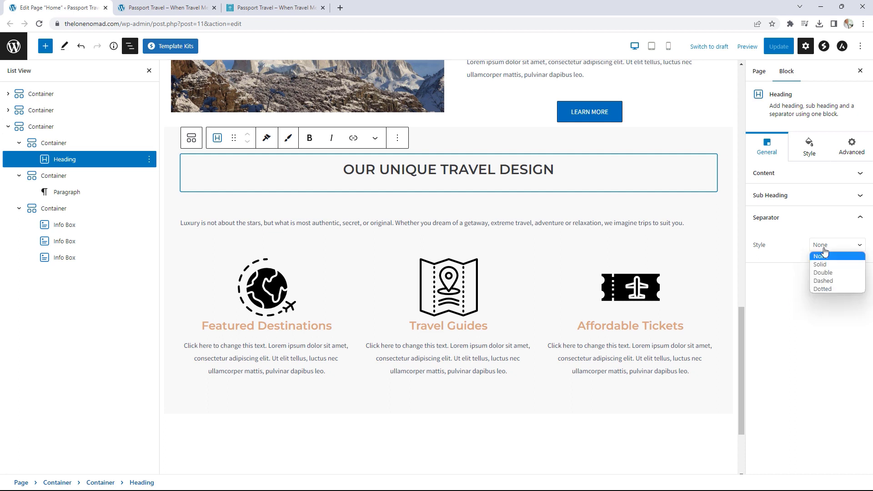
left_click(823, 264)
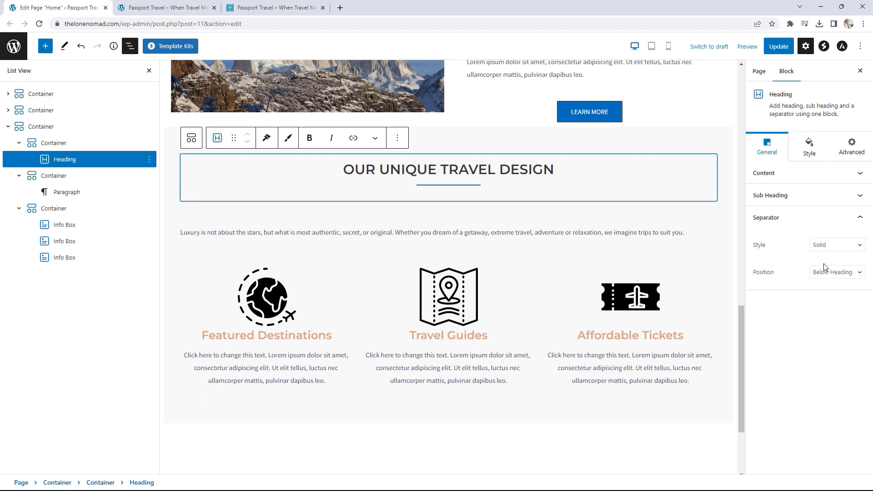
- Make the separator 43 wide and black, with no spacing below it
left_click(809, 154)
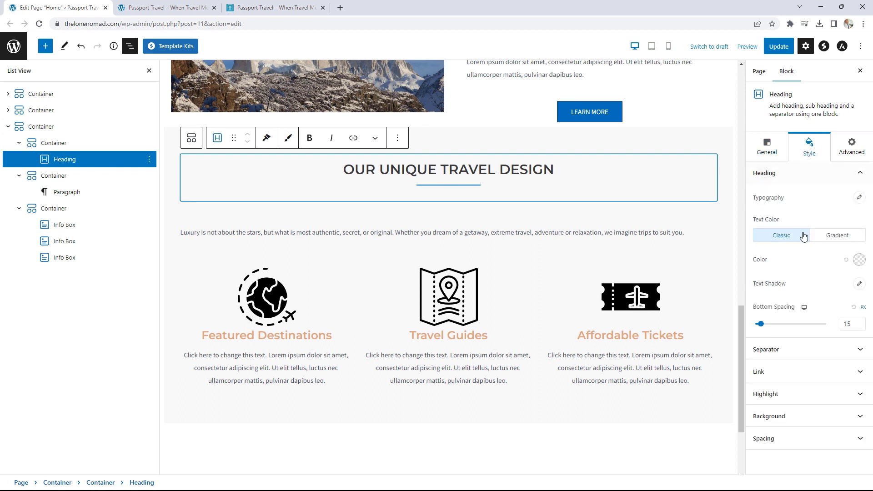
left_click(803, 355)
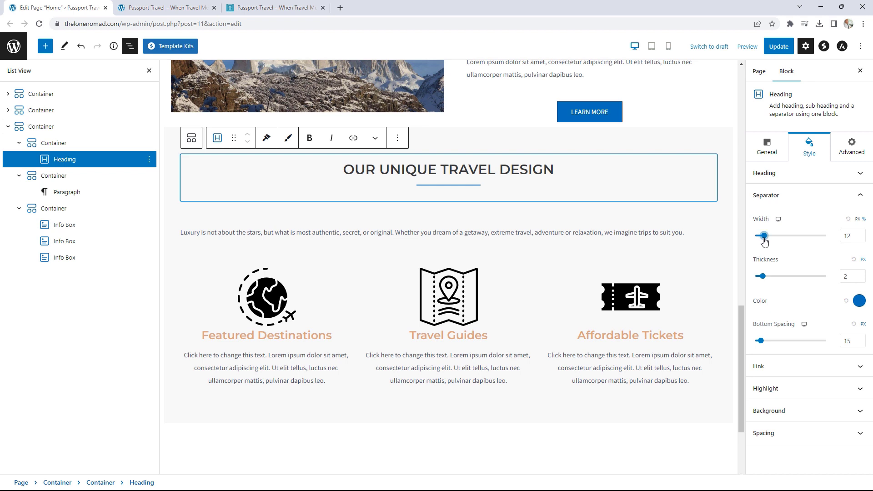
left_click_drag(764, 239, 787, 241)
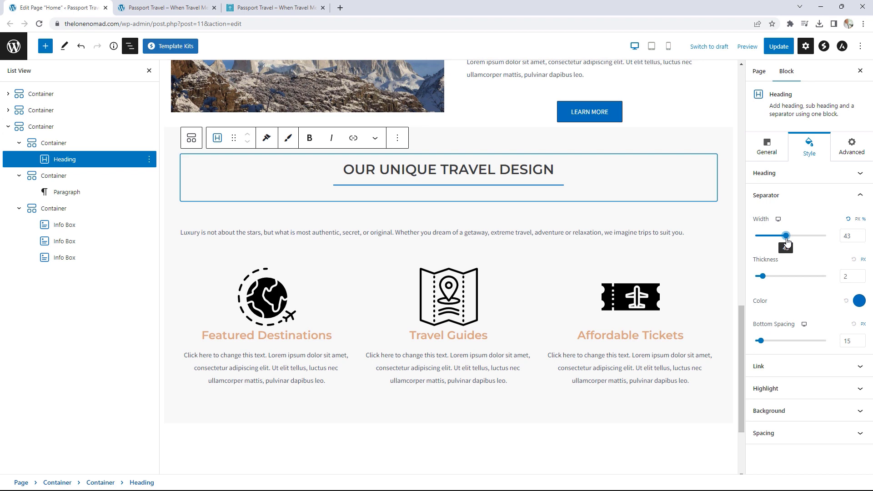
left_click(859, 301)
left_click(835, 262)
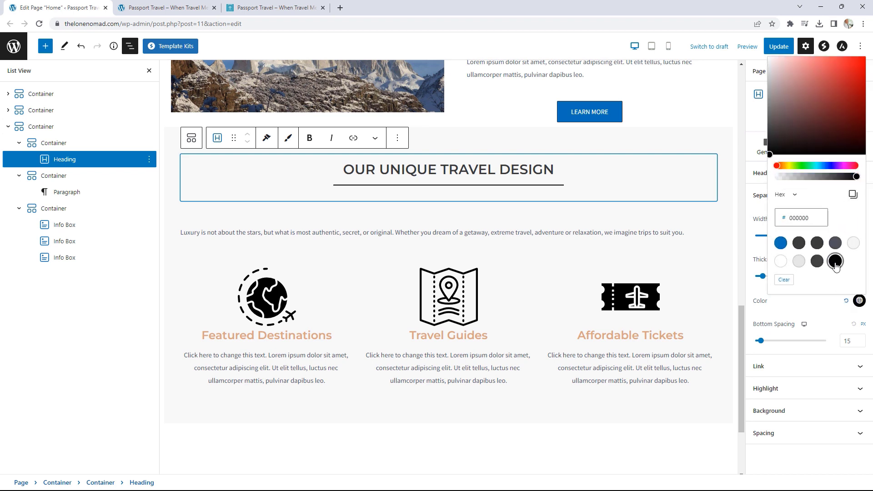
left_click(790, 306)
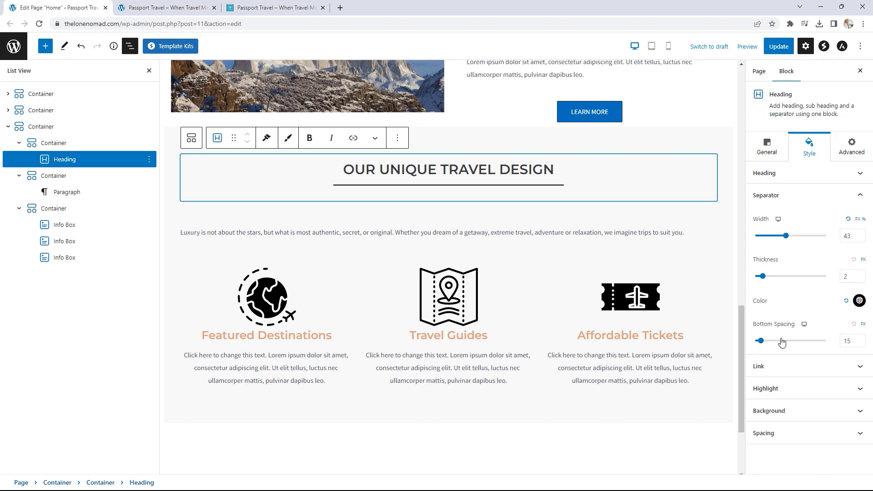
left_click_drag(760, 341, 753, 342)
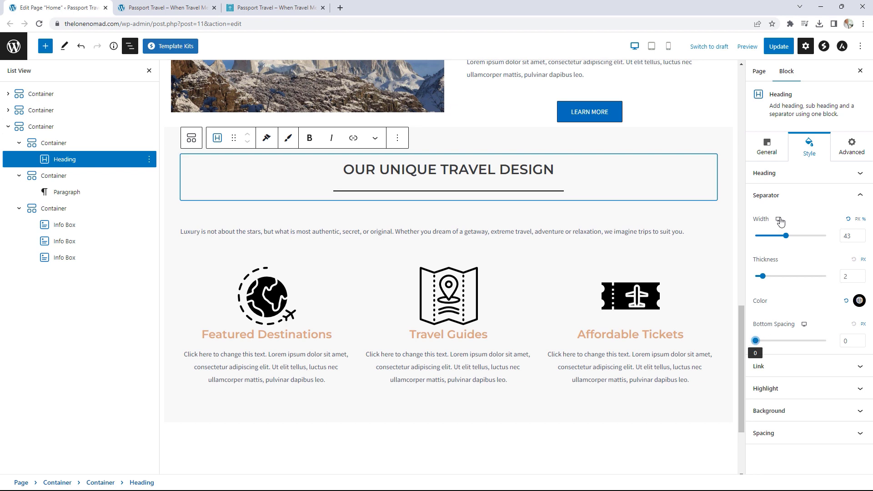
- Set the heading text's bottom spacing to 5
left_click(791, 174)
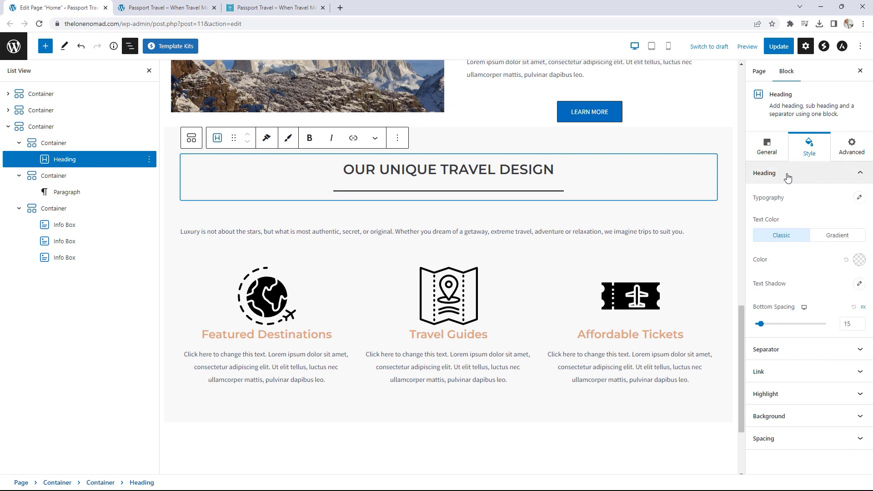
left_click_drag(760, 325, 752, 324)
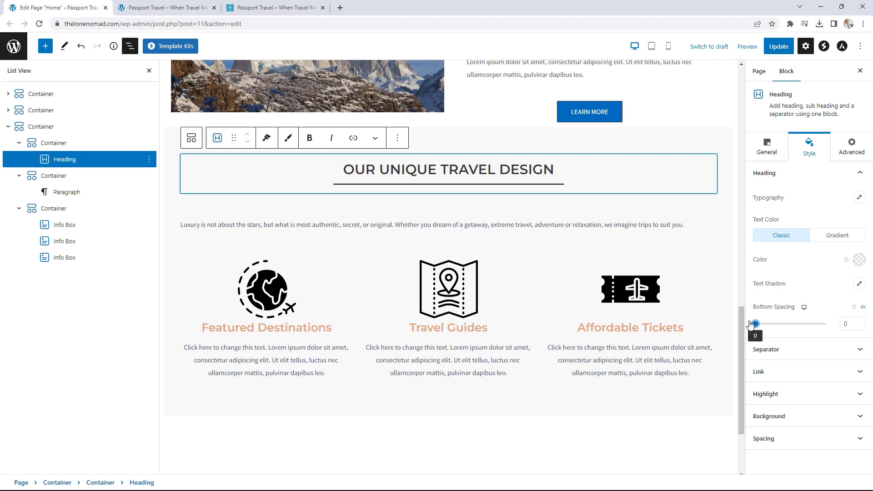
left_click(862, 322)
left_click(862, 322)
left_click(862, 321)
left_click(862, 321)
left_click(862, 322)
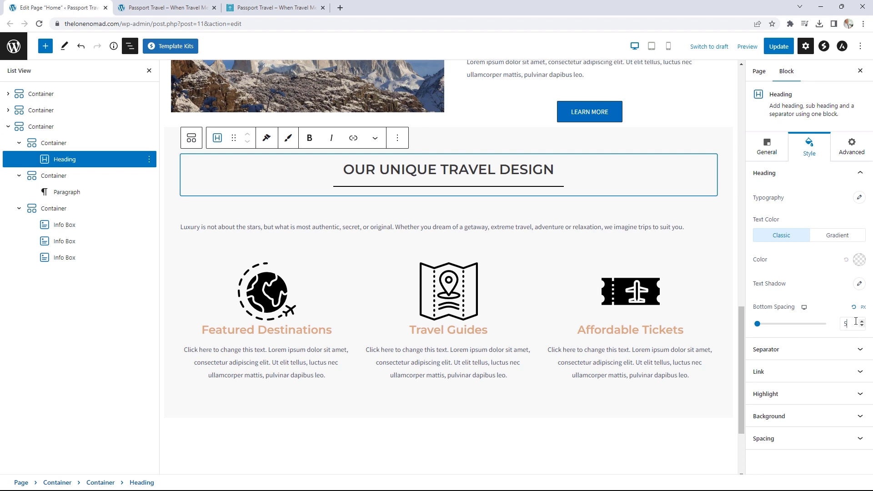
- Set separator thickness to 1 and update the page
left_click(804, 354)
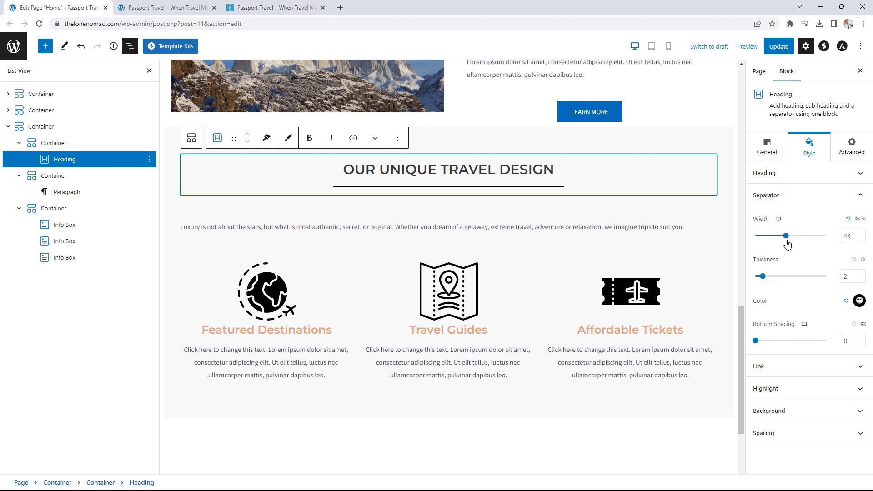
left_click(860, 279)
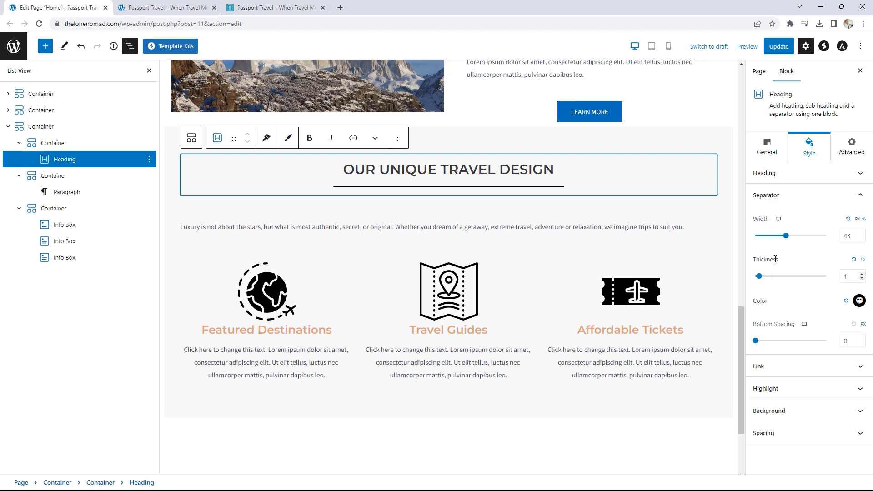
left_click(779, 47)
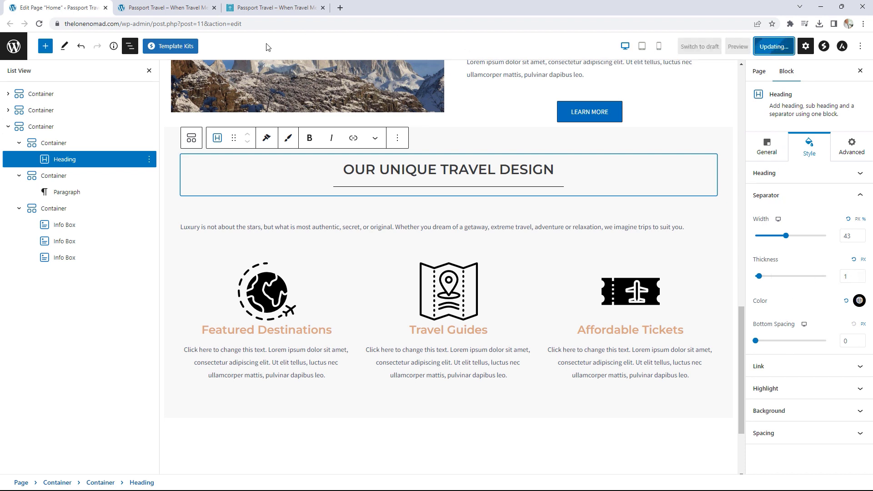
left_click(150, 6)
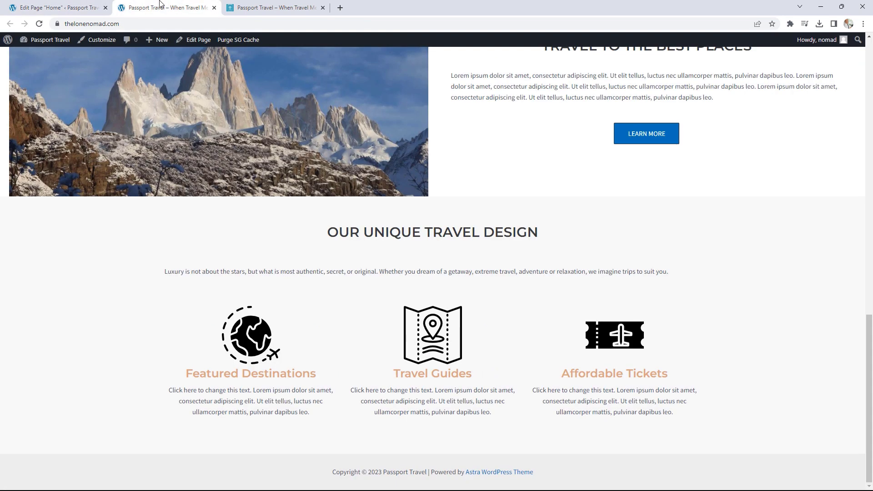
left_click(39, 24)
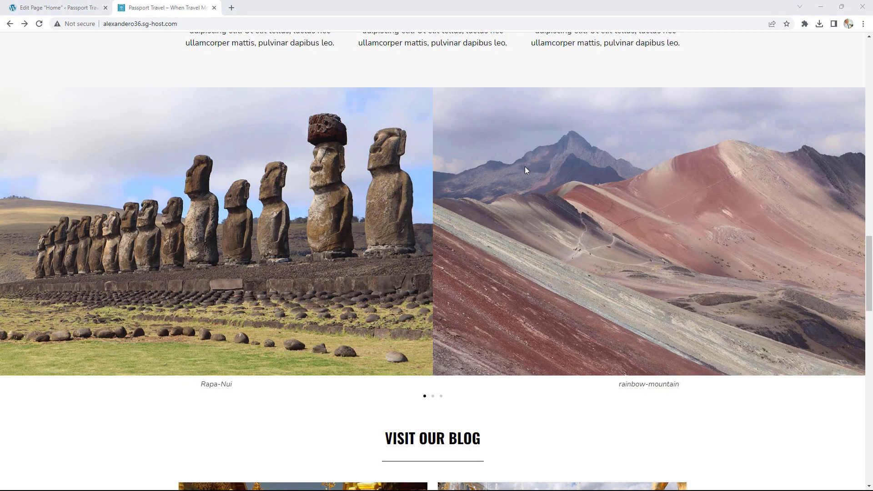
left_click(432, 396)
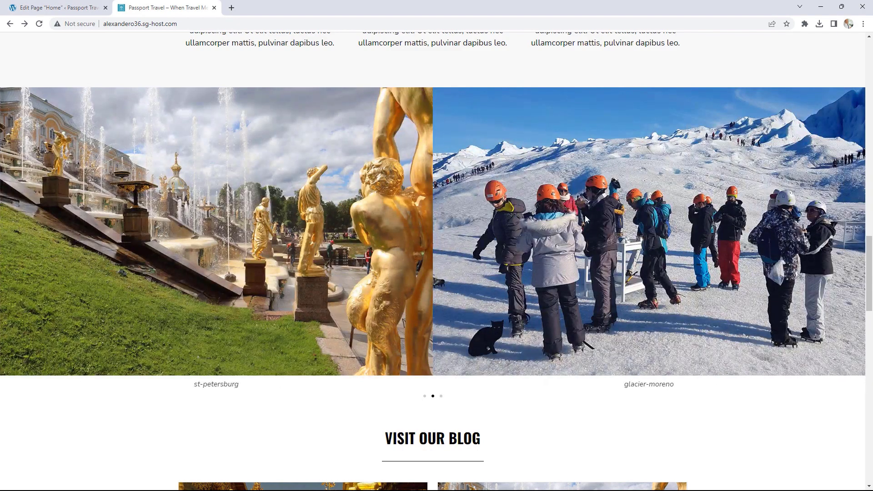
left_click(52, 5)
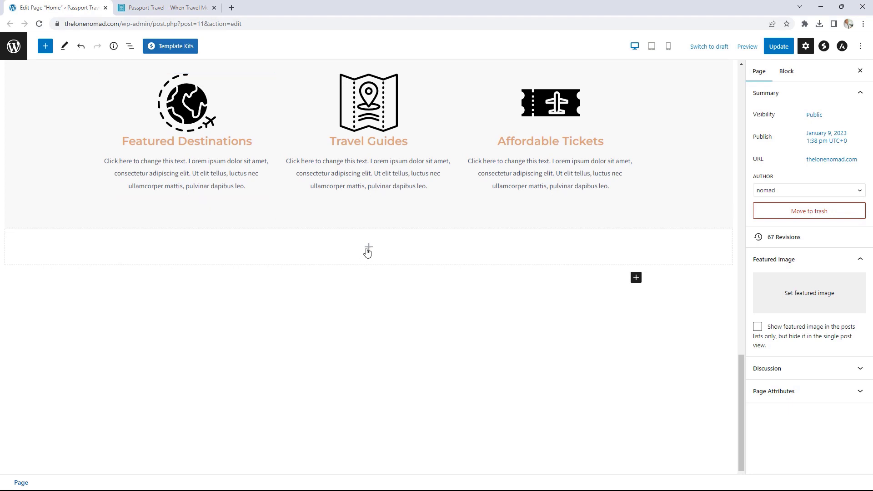
- Add a new empty Container block below the three info boxes
left_click(368, 249)
left_click(319, 321)
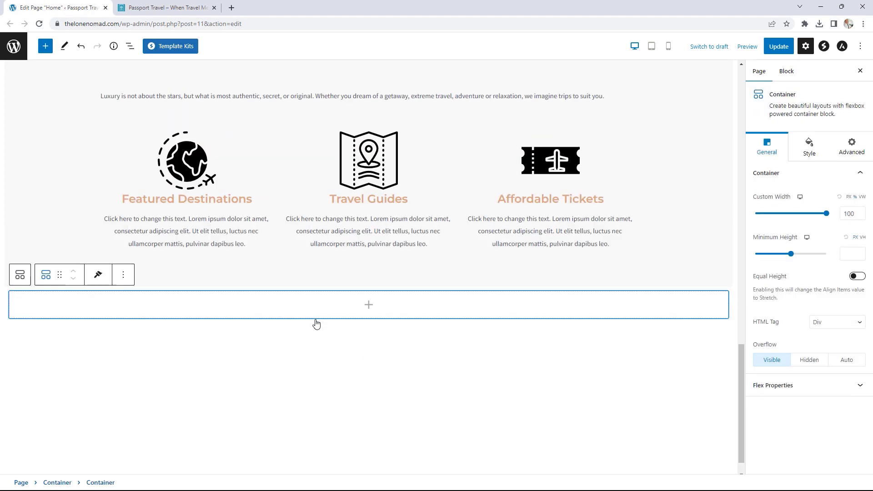
scroll(360, 308, "down", 1)
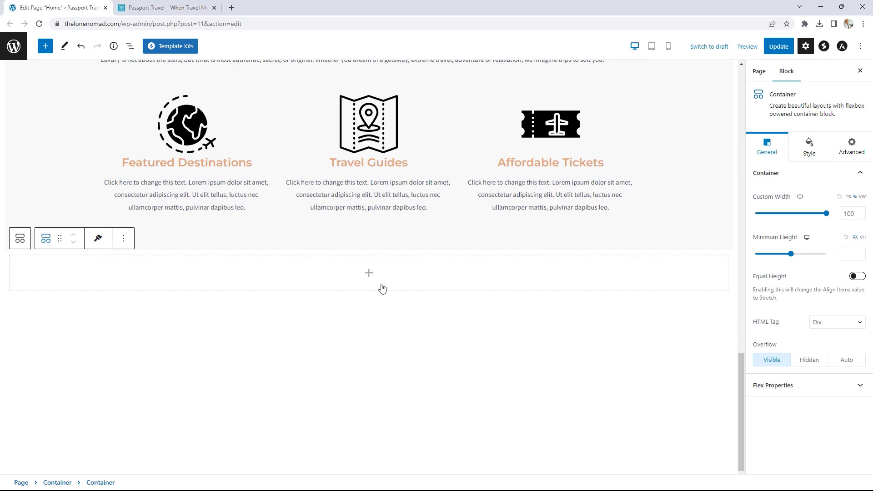
- Insert a Spectra Image Gallery block into the container and start selecting images
left_click(369, 273)
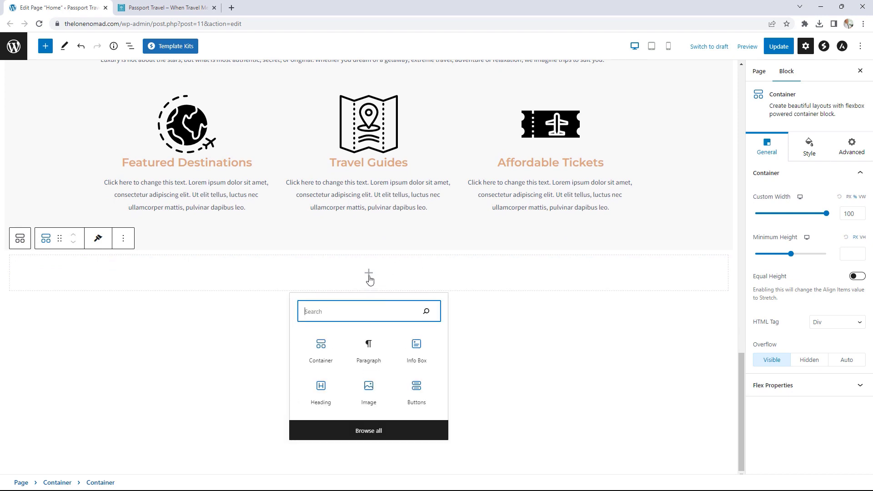
left_click(368, 429)
mouse_move(90, 228)
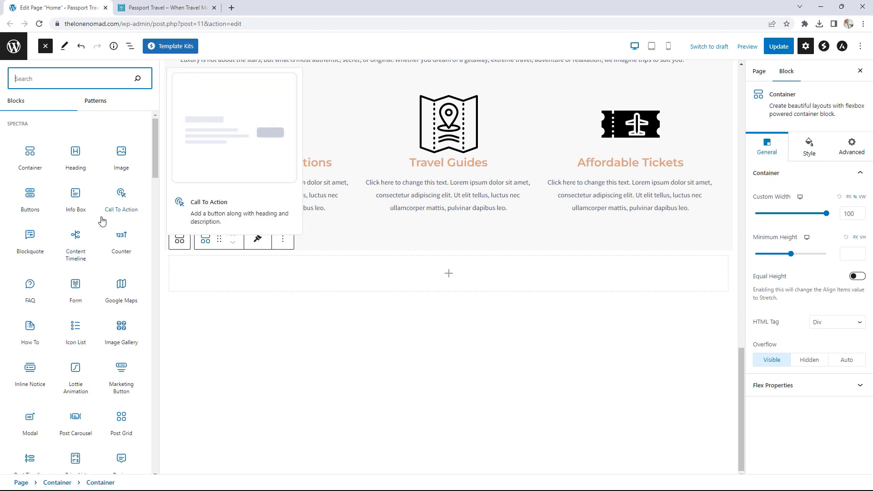
mouse_move(134, 329)
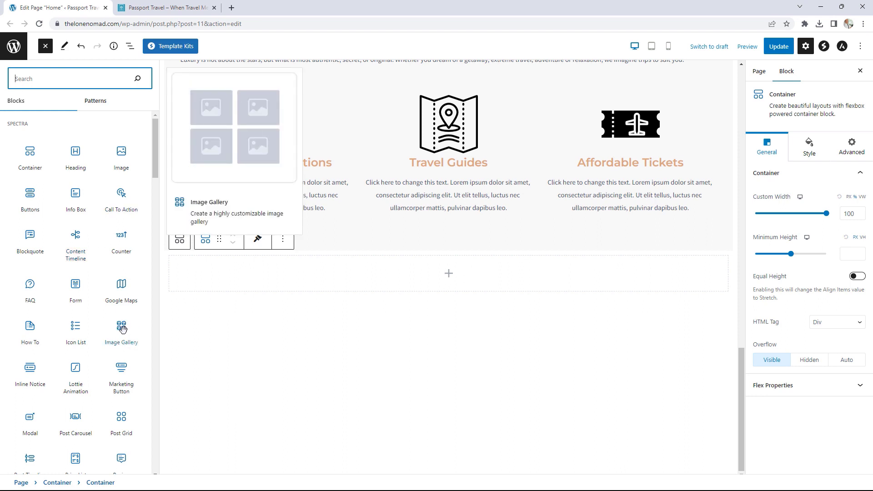
left_click(122, 329)
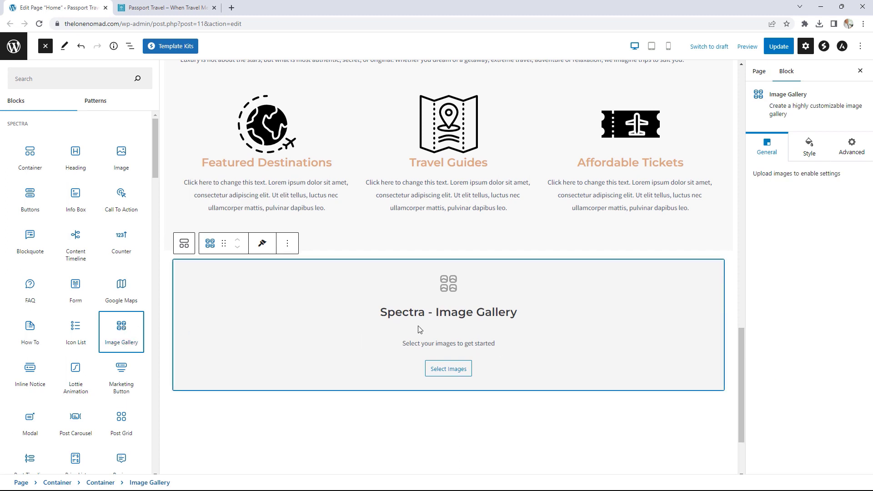
left_click(452, 370)
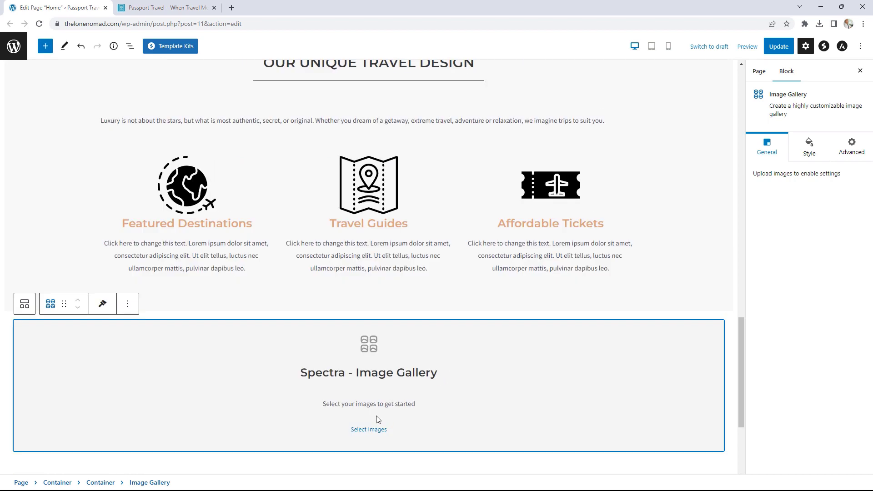
- Insert a gallery of mural, Moai, Buddha, glacier, lake and Bali temple photos
left_click(371, 430)
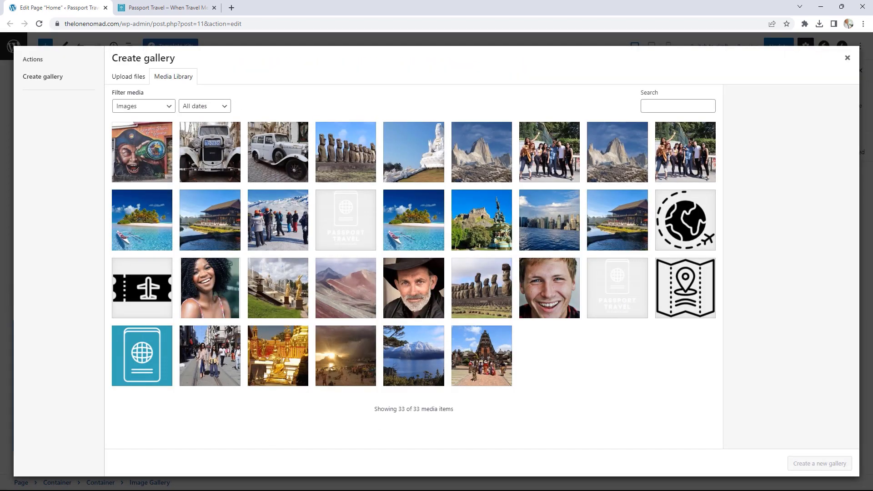
left_click(151, 172)
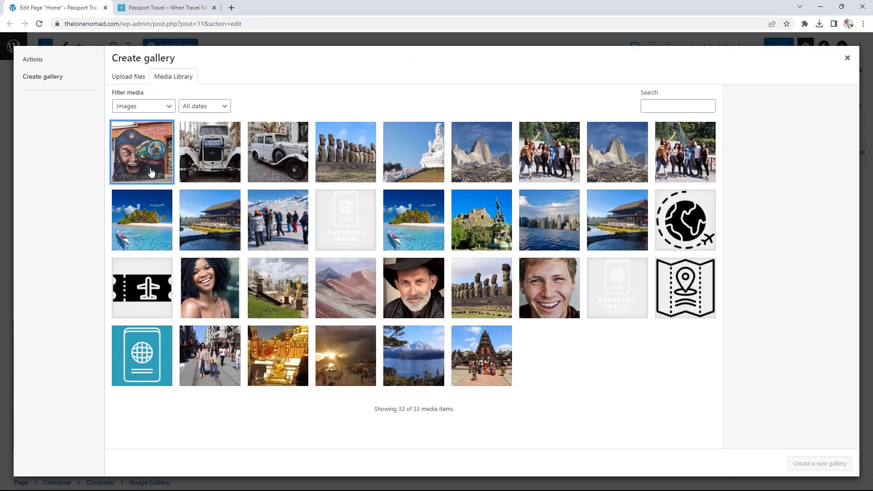
left_click(357, 173)
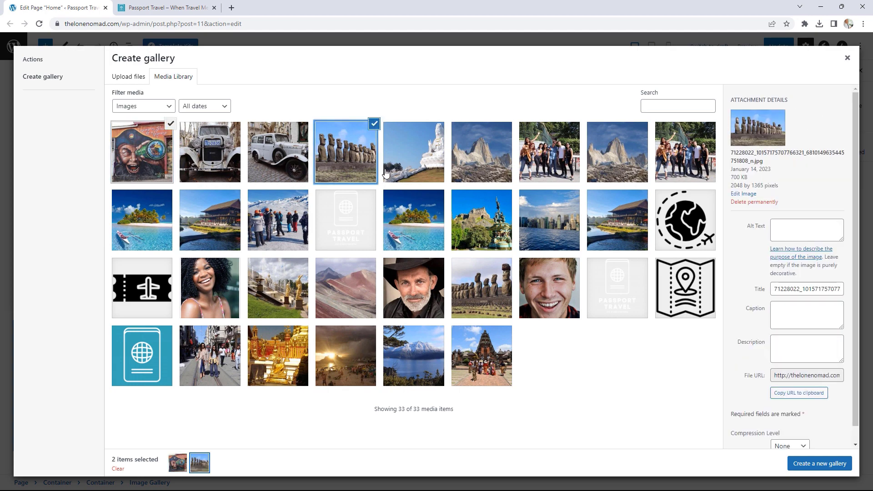
left_click(418, 171)
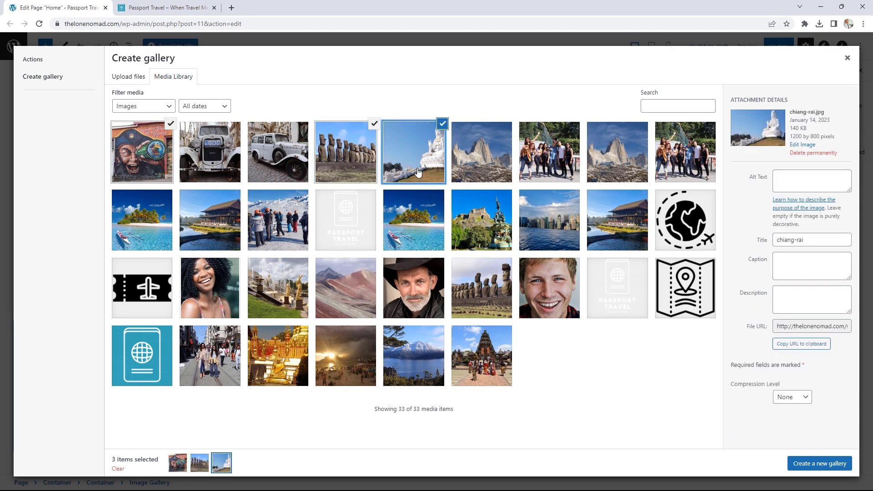
left_click(278, 240)
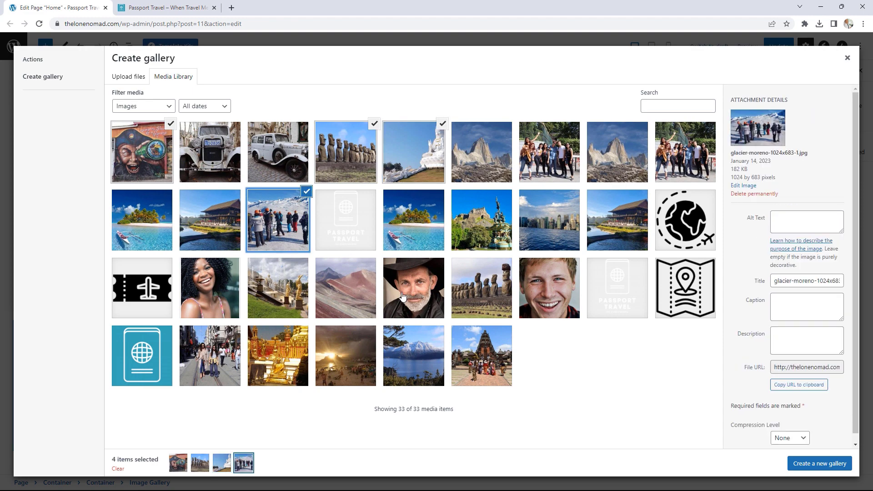
left_click(430, 366)
left_click(489, 365)
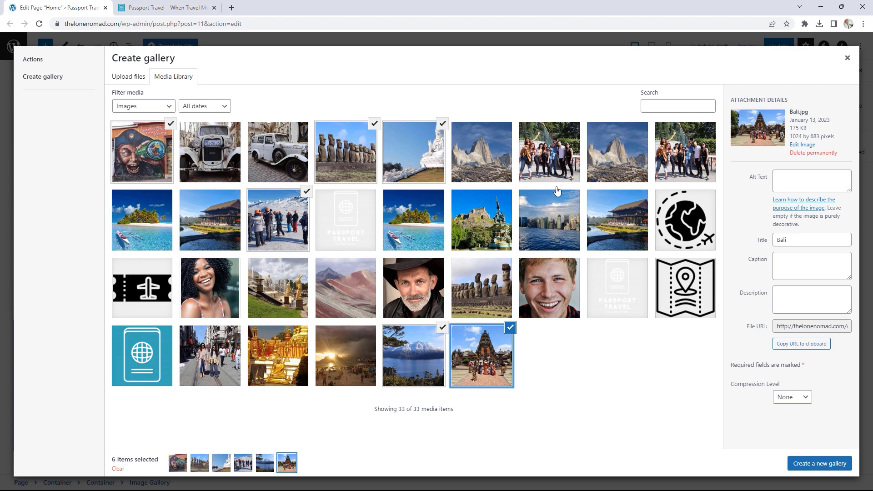
left_click(826, 467)
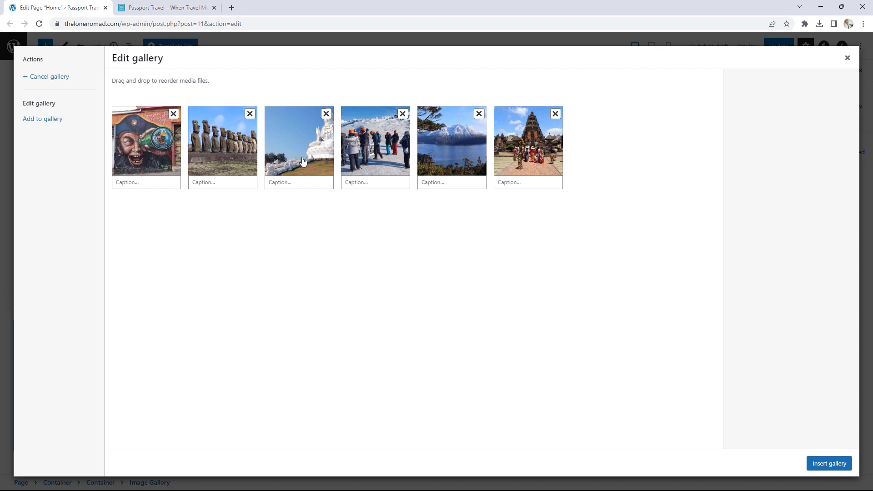
left_click(827, 464)
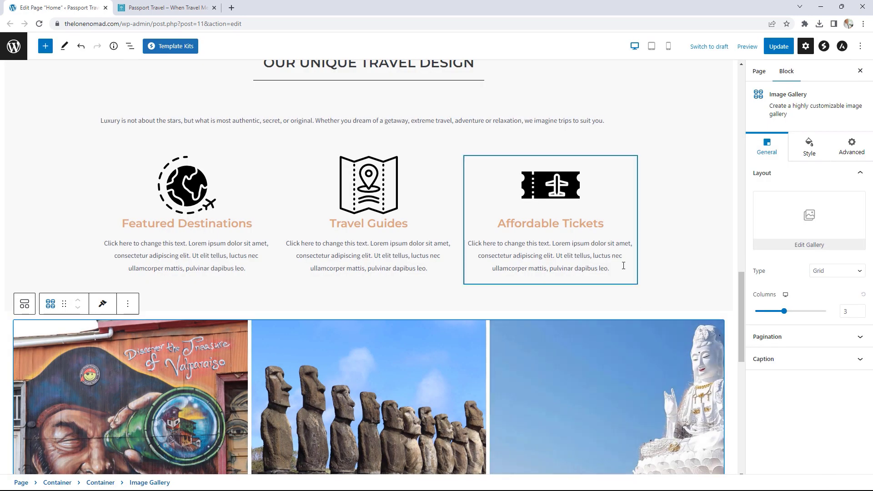
- Change the gallery type to Carousel with 2 columns
scroll(696, 273, "down", 2)
scroll(698, 275, "down", 3)
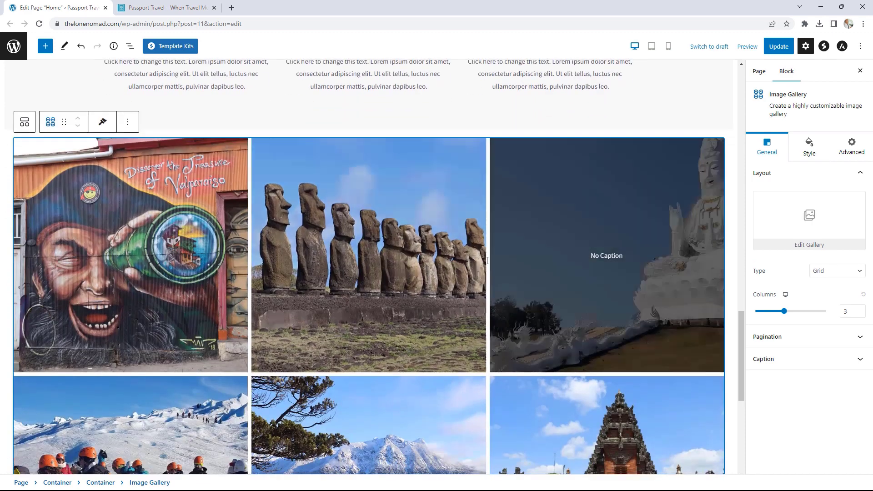
scroll(697, 266, "up", 1)
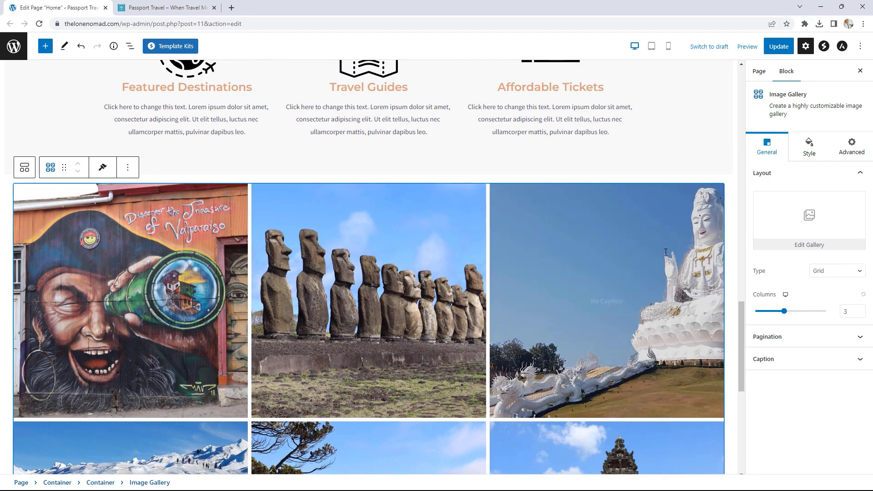
scroll(559, 324, "down", 1)
scroll(560, 324, "down", 3)
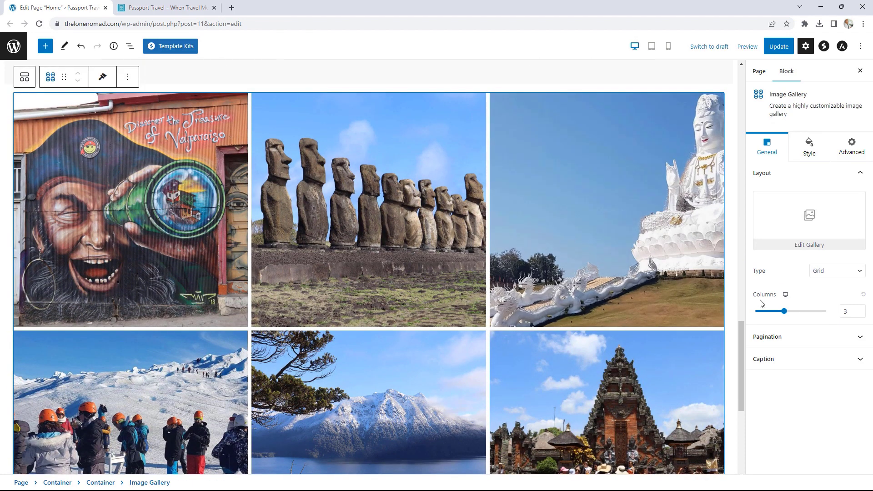
left_click(819, 271)
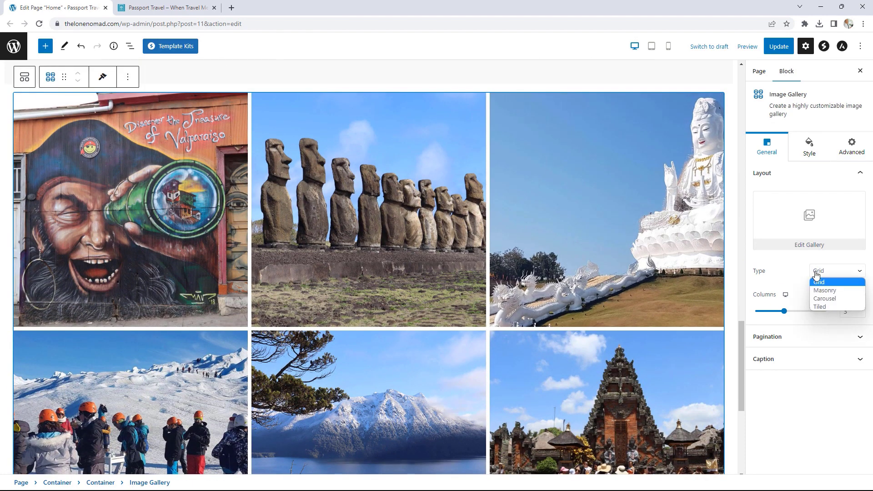
left_click(828, 300)
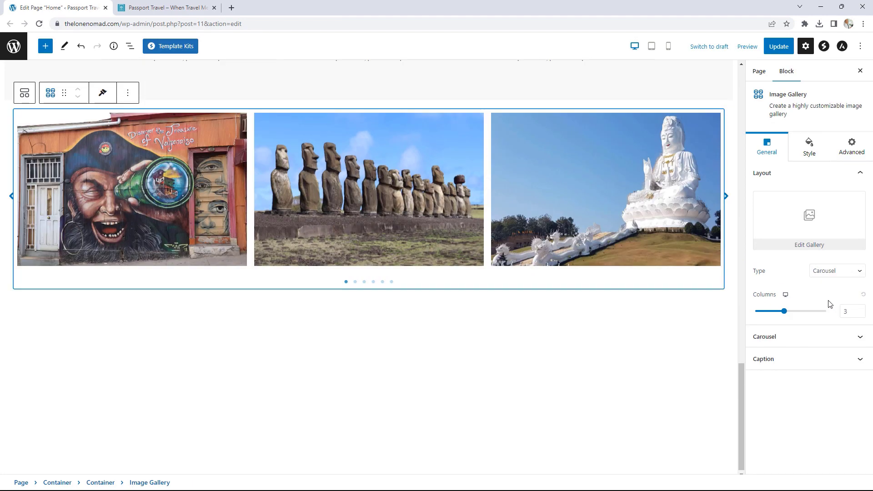
left_click(862, 314)
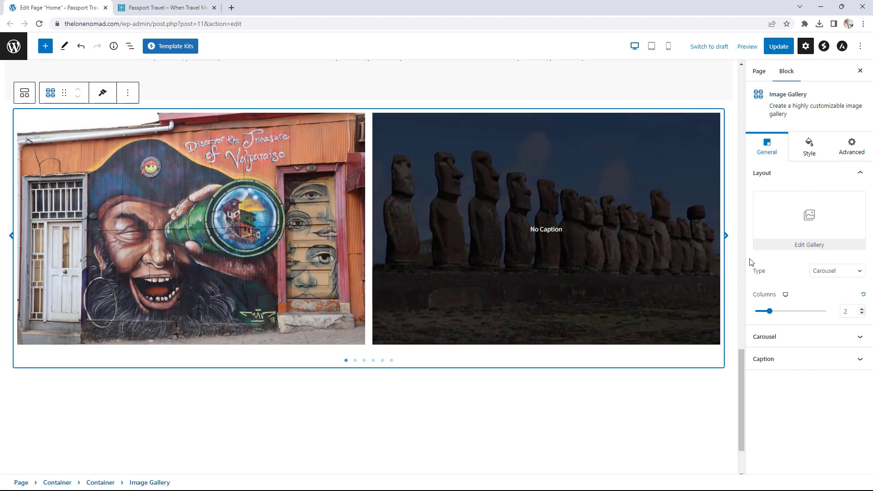
- Set Starting Image to 2, disable Display Arrows and turn off captions
left_click(787, 337)
left_click_drag(759, 235, 770, 236)
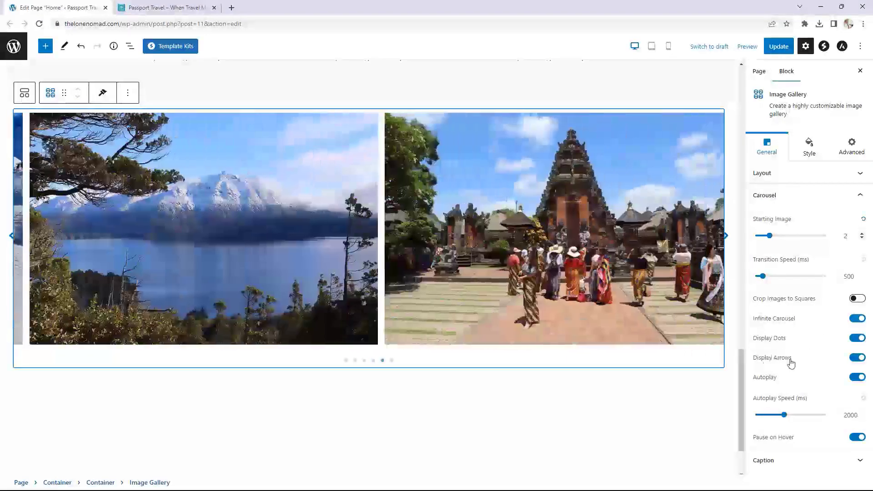
left_click(853, 360)
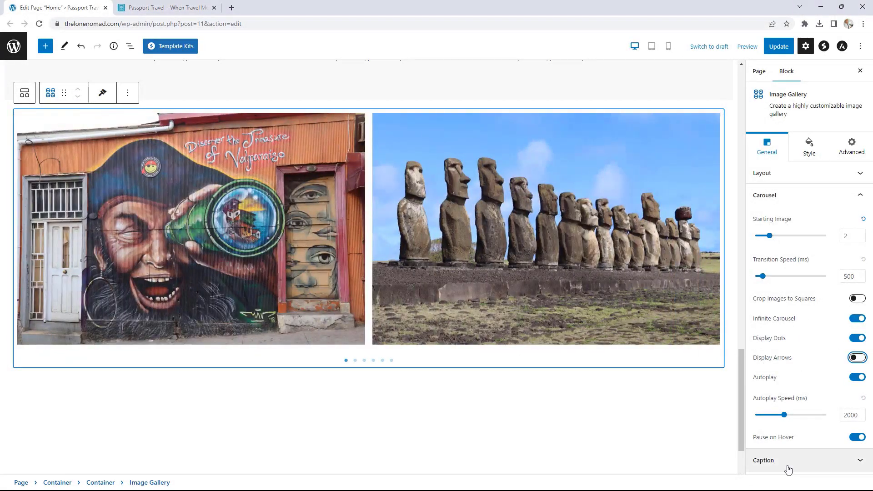
left_click(788, 468)
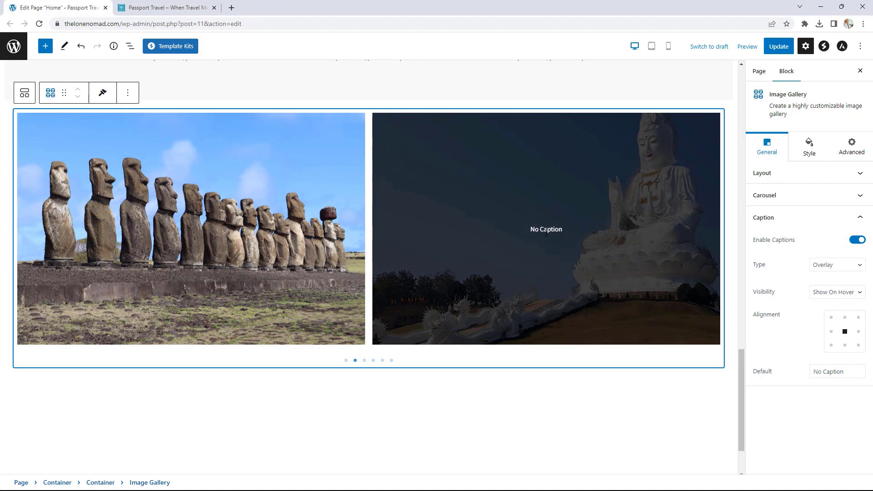
left_click(857, 241)
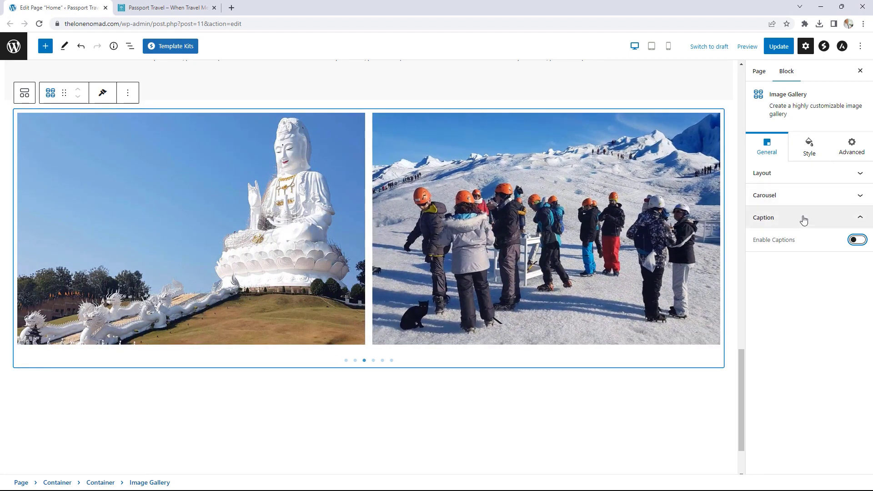
left_click(803, 220)
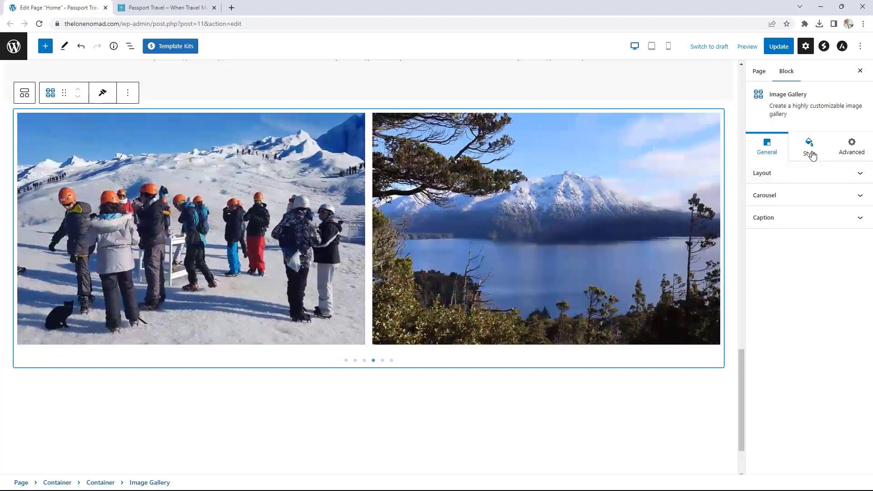
- Set Zoom Type to Zoom Out, trying blur, Grayscale and Sepia before leaving Effect at None
left_click(811, 154)
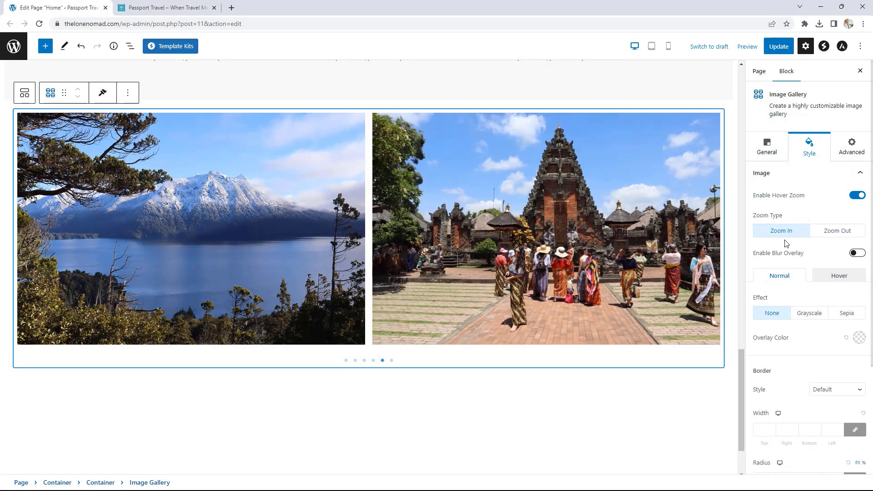
left_click(832, 234)
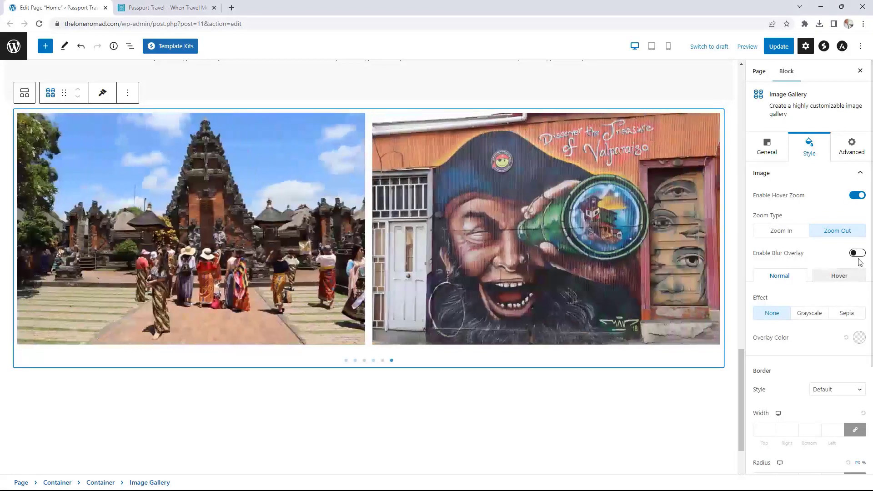
left_click(857, 252)
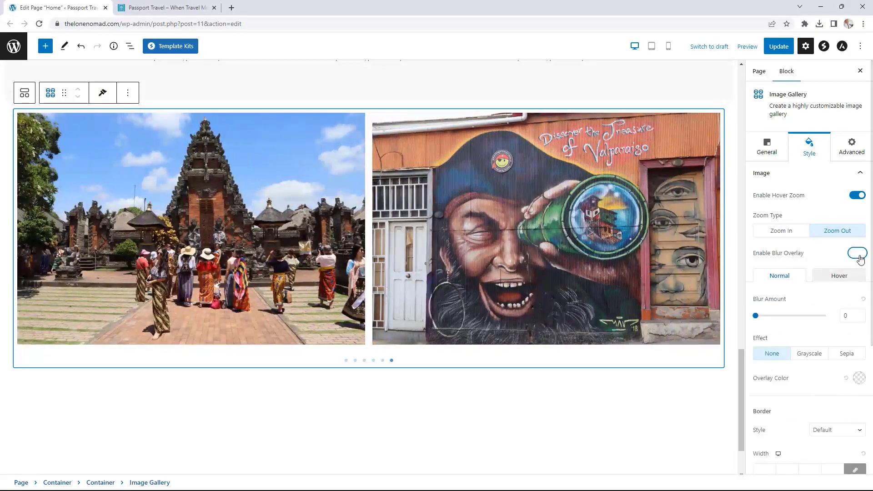
left_click_drag(756, 316, 769, 315)
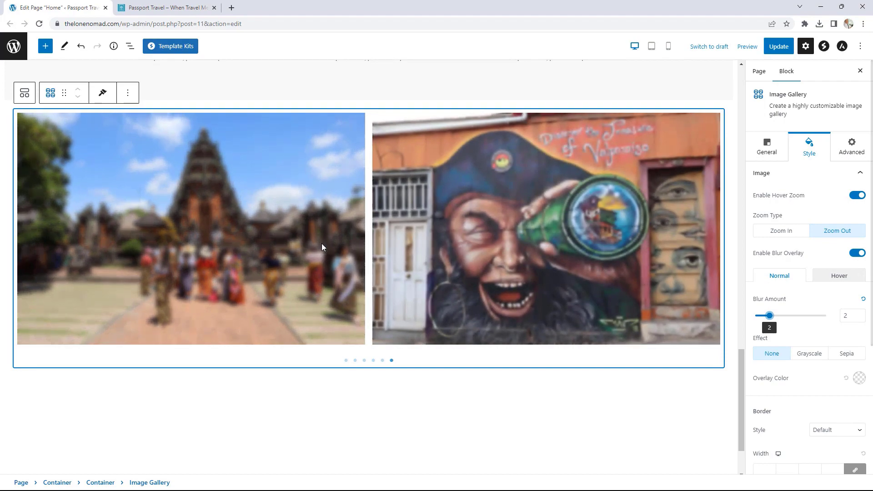
left_click(856, 254)
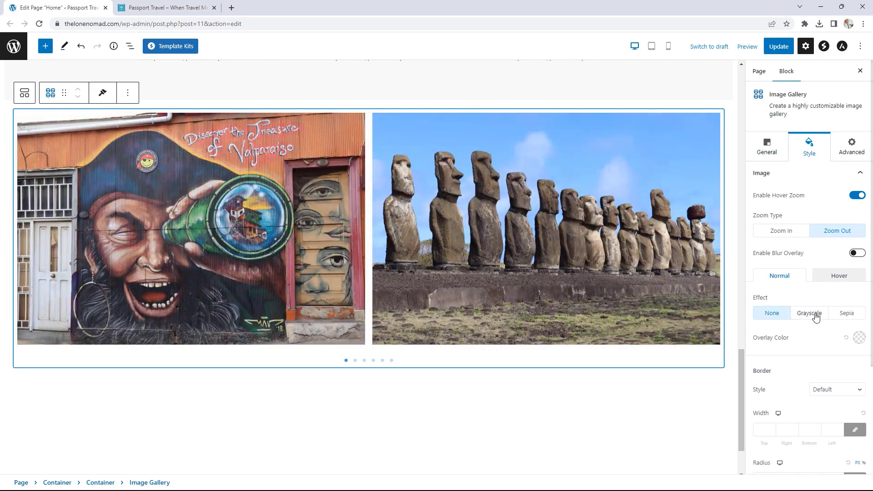
left_click(816, 314)
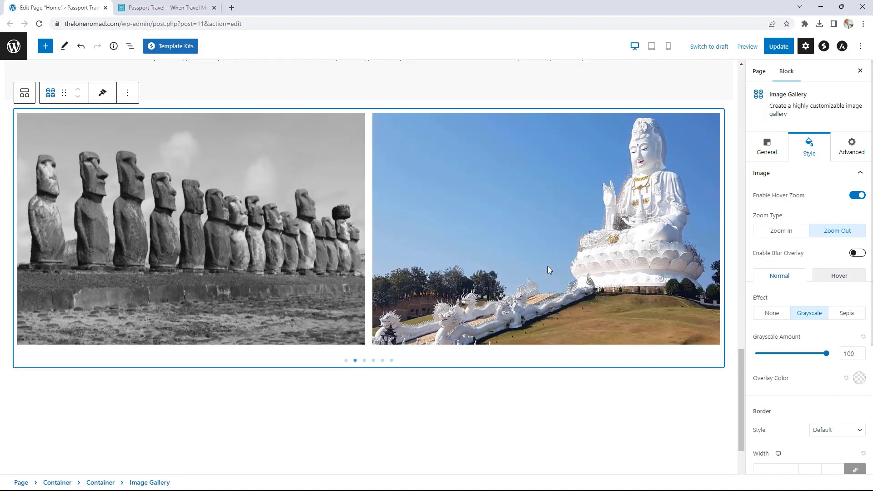
left_click(857, 317)
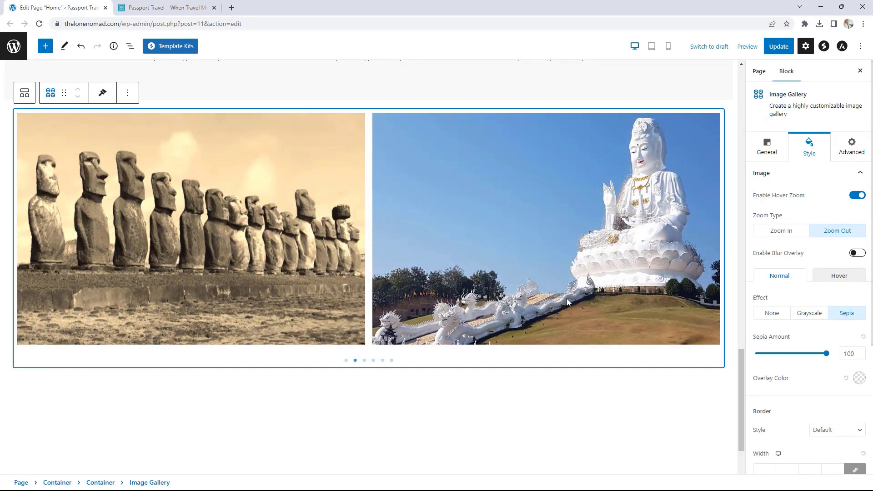
left_click(776, 313)
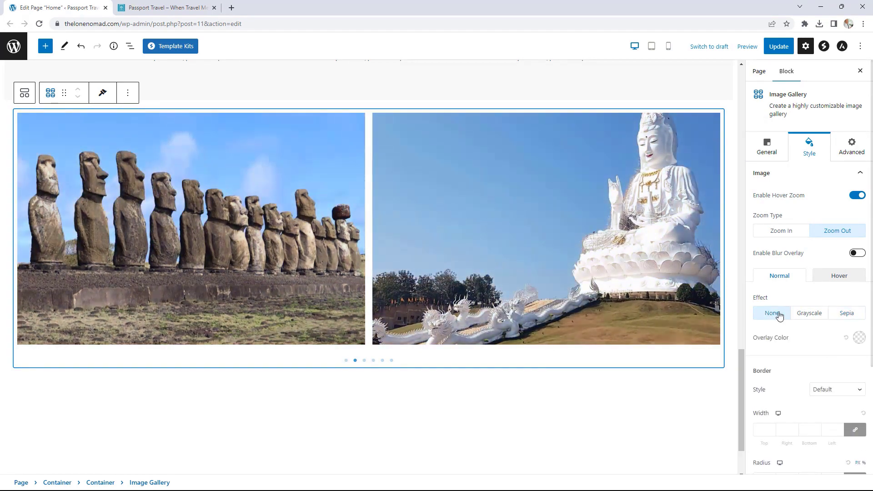
- Set Gap Between Images to 0 and select the gallery's parent Container
scroll(835, 310, "down", 3)
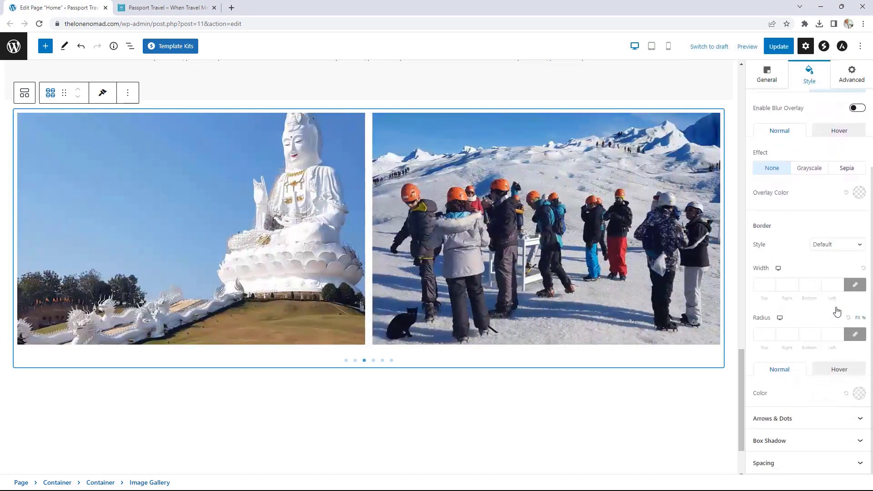
left_click(794, 466)
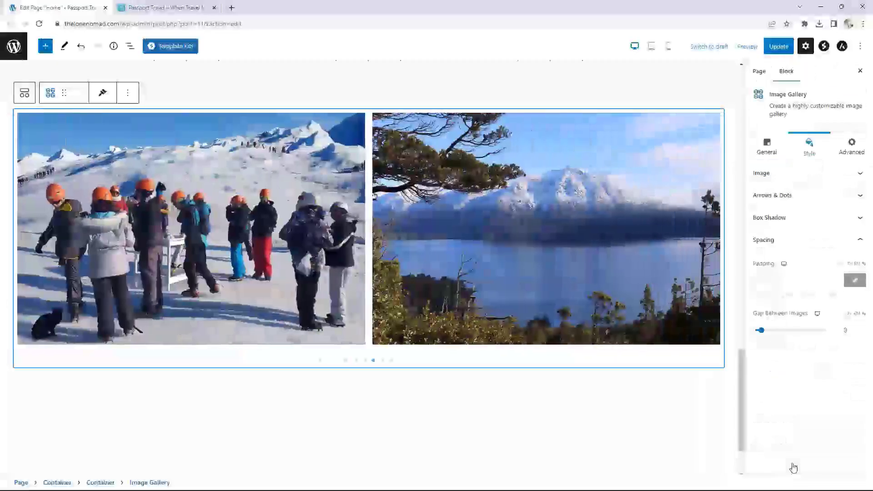
left_click_drag(760, 331, 755, 334)
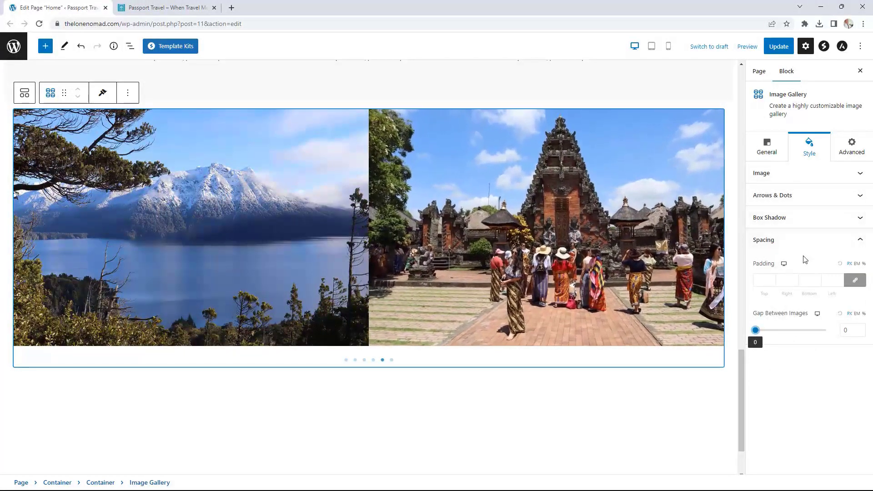
left_click(9, 119)
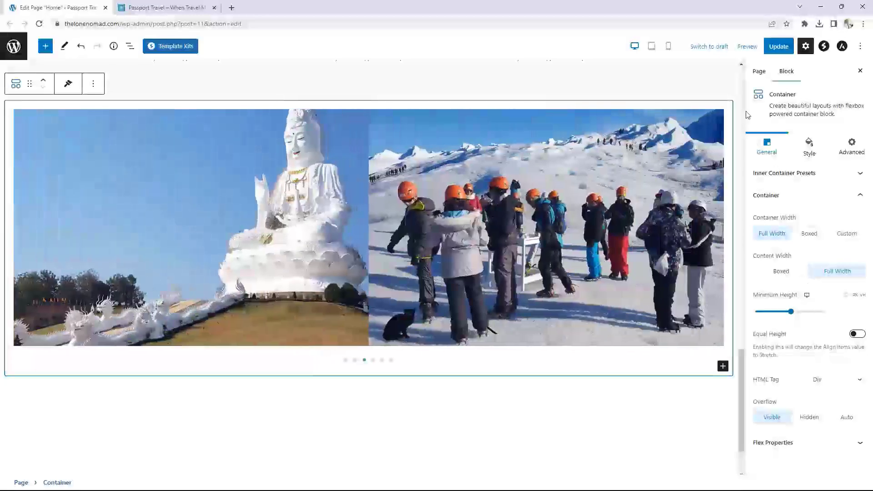
- Update the Home page and view it live, scrolling down to the carousel
left_click(778, 47)
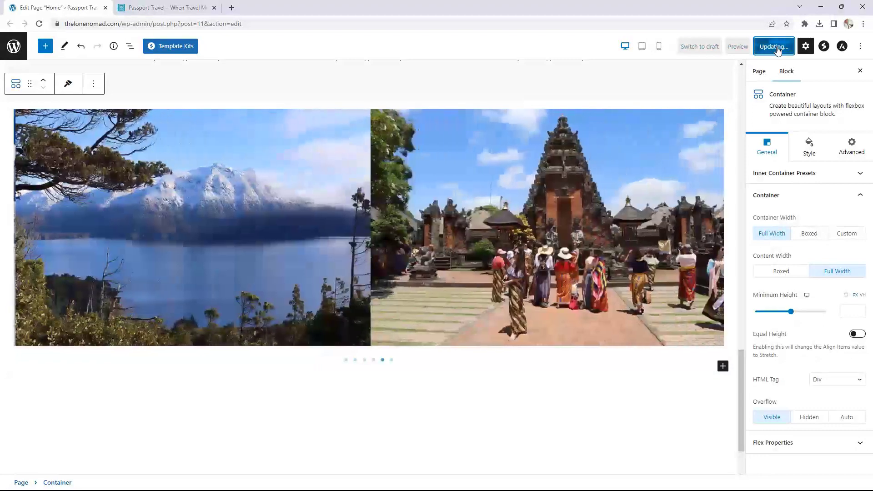
left_click(89, 462)
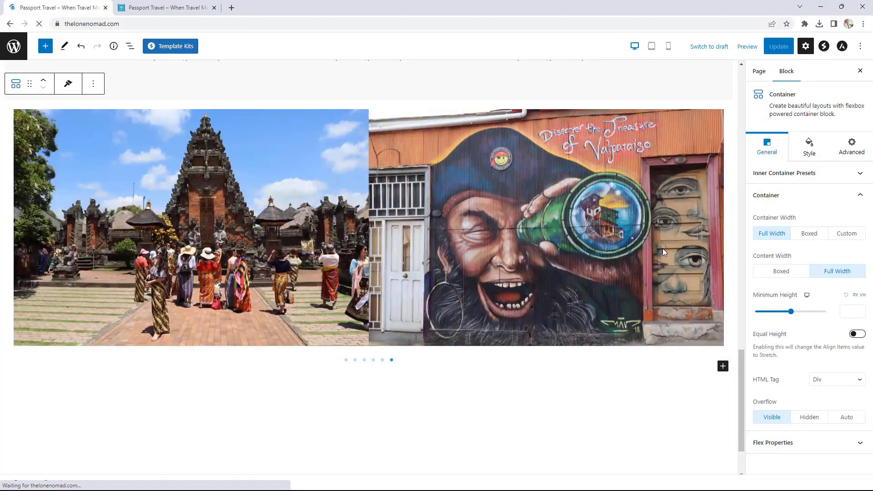
scroll(663, 237, "down", 18)
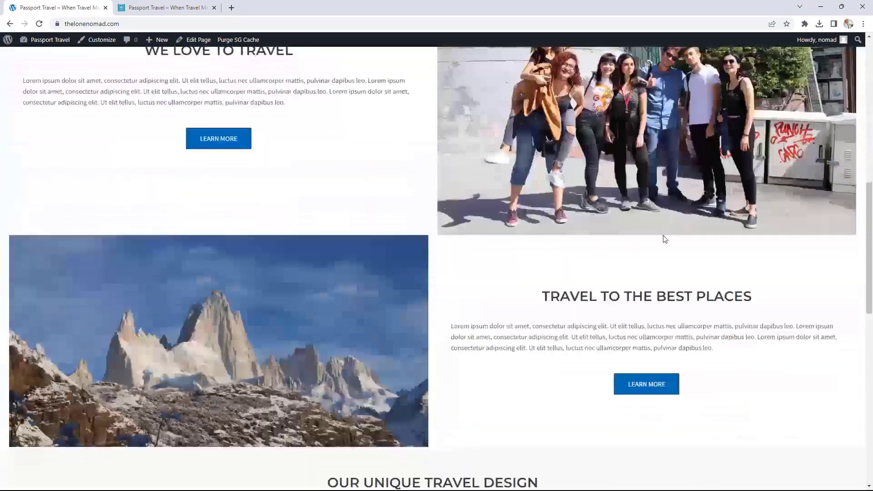
scroll(662, 236, "down", 5)
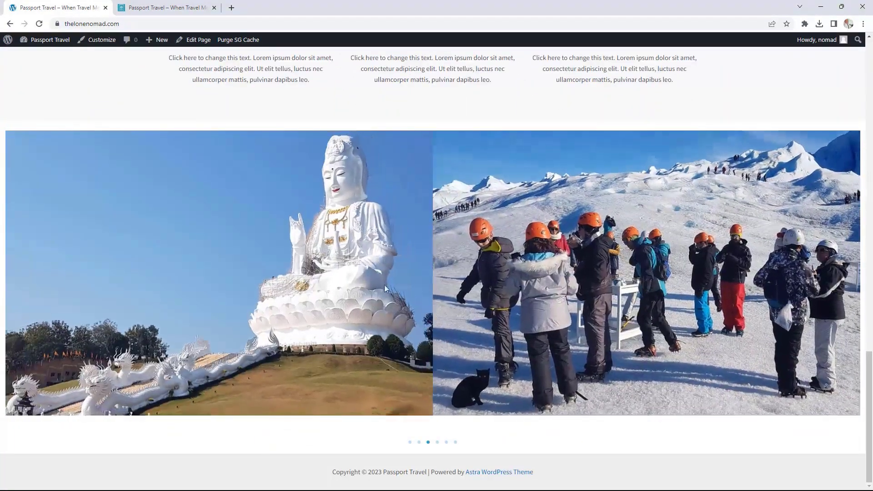
- Cycle through the carousel slides, then reopen the Home page in the editor
left_click(437, 442)
left_click(446, 443)
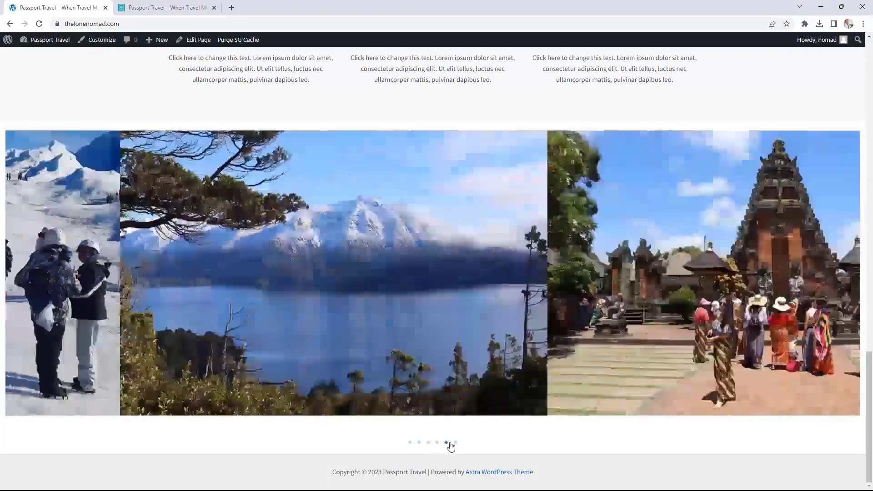
left_click(455, 442)
left_click(410, 442)
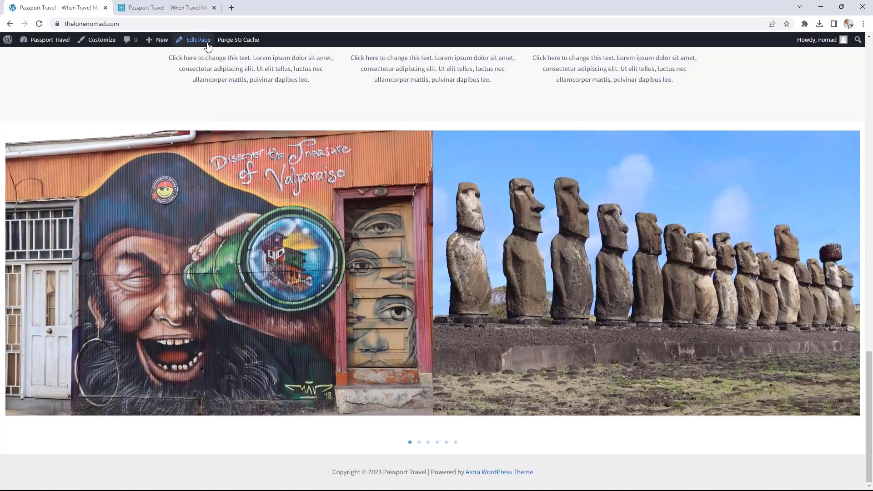
left_click(207, 42)
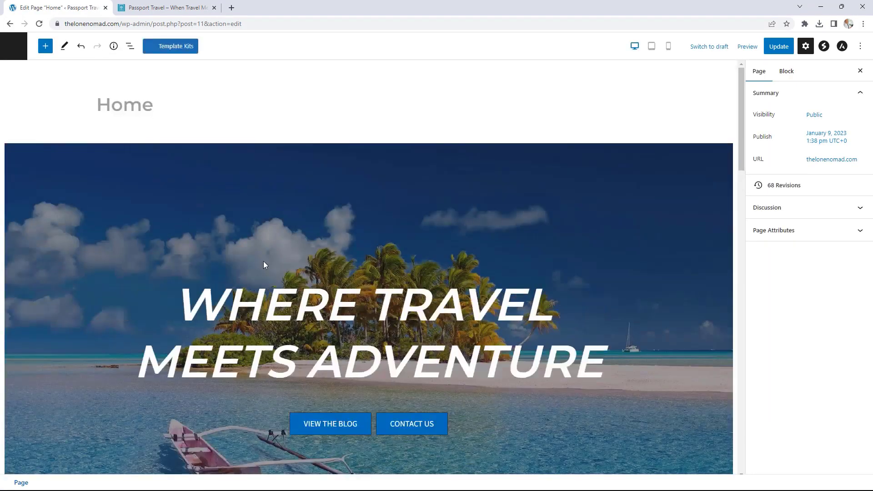
- Select the Image Gallery block and review its layout Type options
scroll(730, 254, "down", 15)
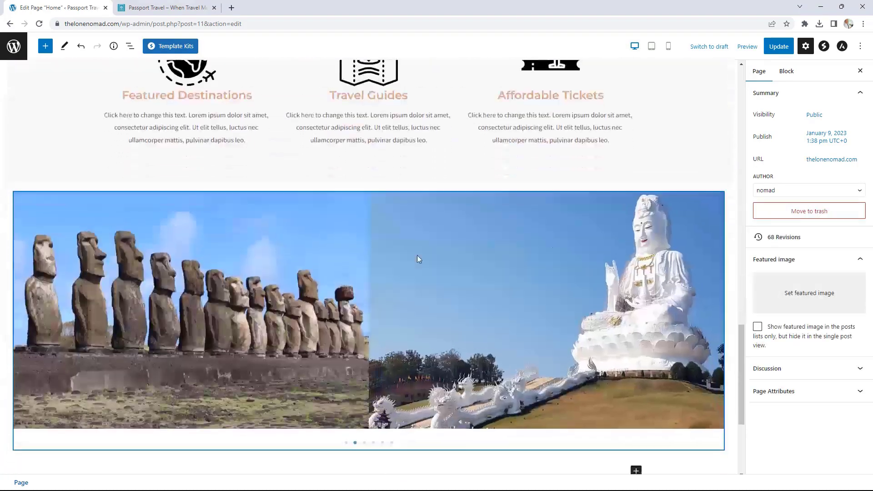
left_click(51, 192)
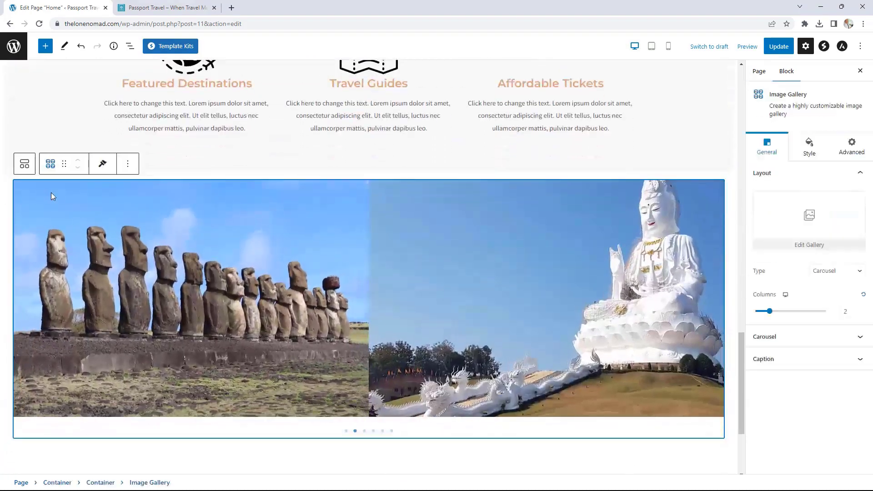
left_click(837, 271)
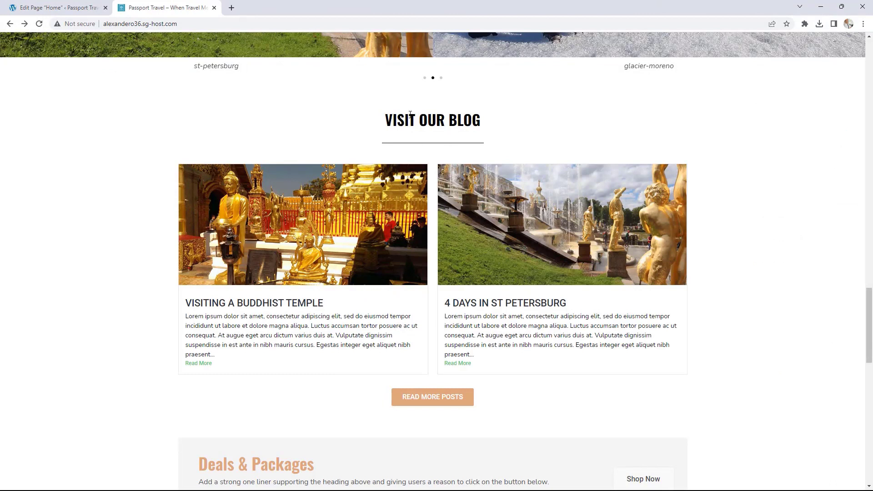
- Insert a Container block with the single-column layout beneath the image carousel
scroll(460, 176, "up", 1)
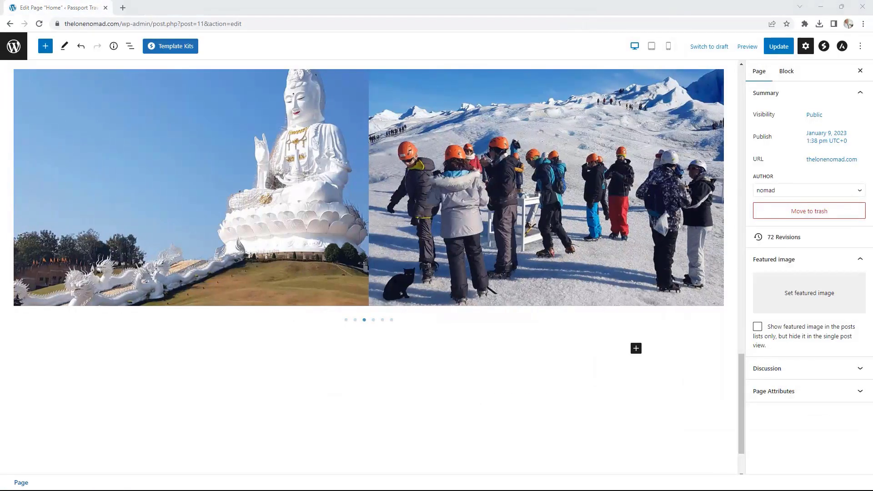
left_click(635, 348)
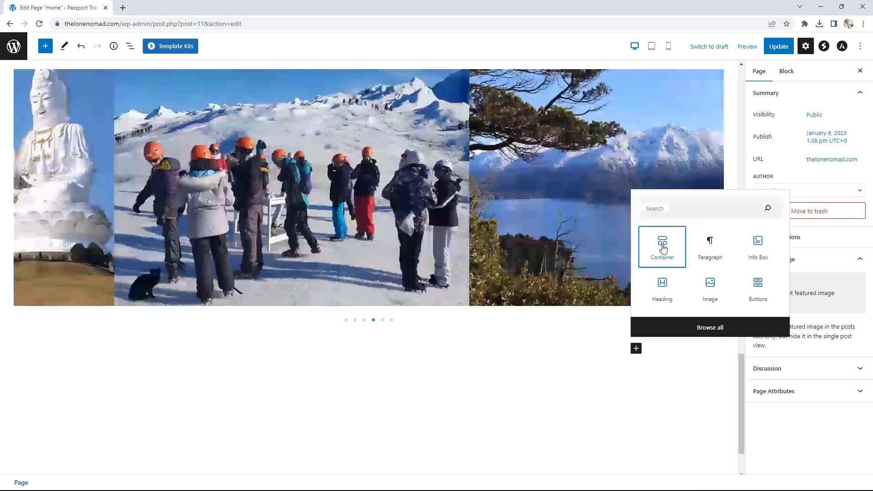
left_click(662, 248)
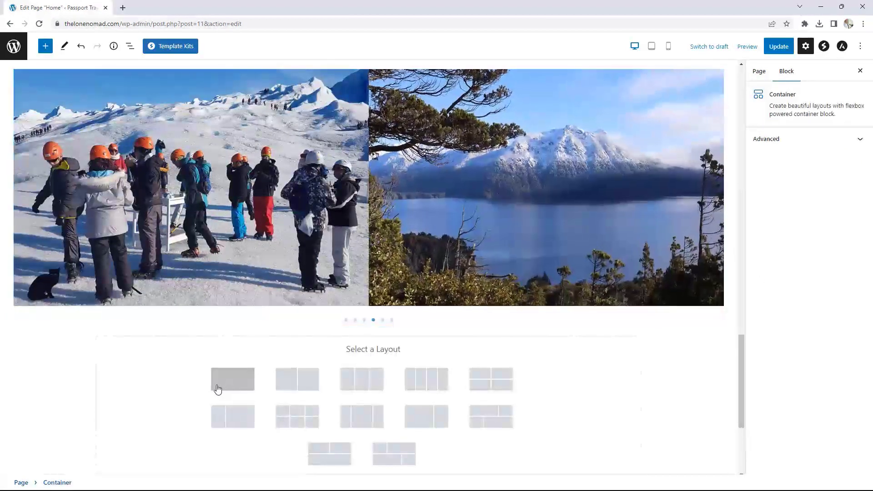
left_click(229, 385)
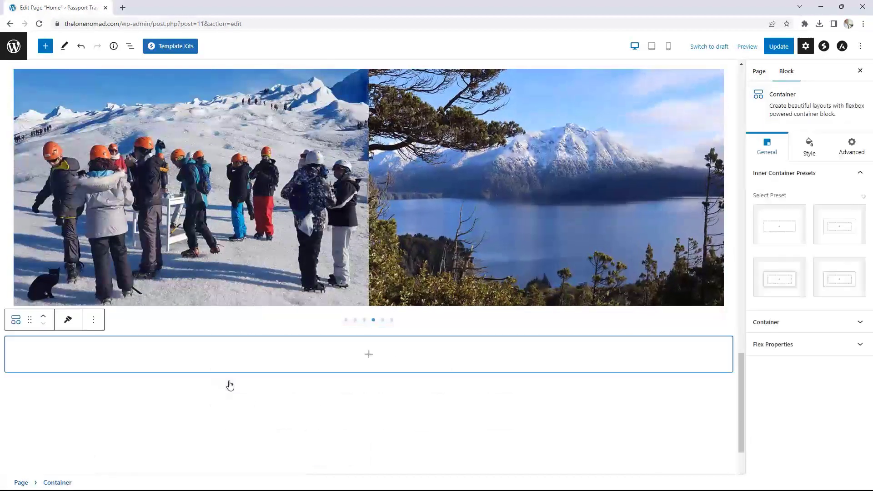
- Add a Heading reading 'VISIT OUR BLOG' inside the container and center it
left_click(366, 359)
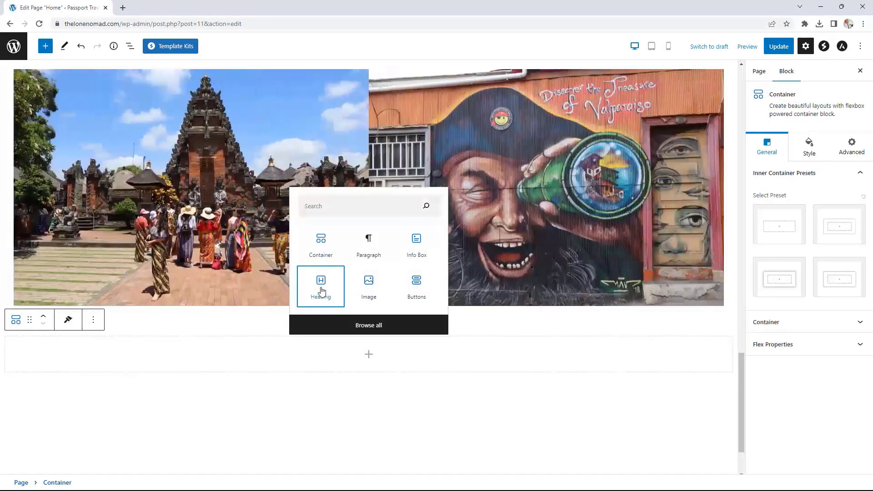
left_click(321, 285)
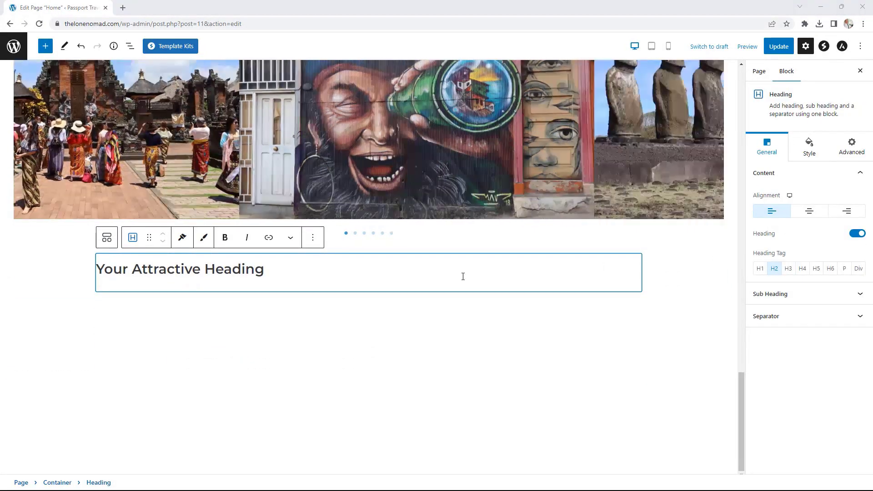
left_click_drag(265, 269, 94, 269)
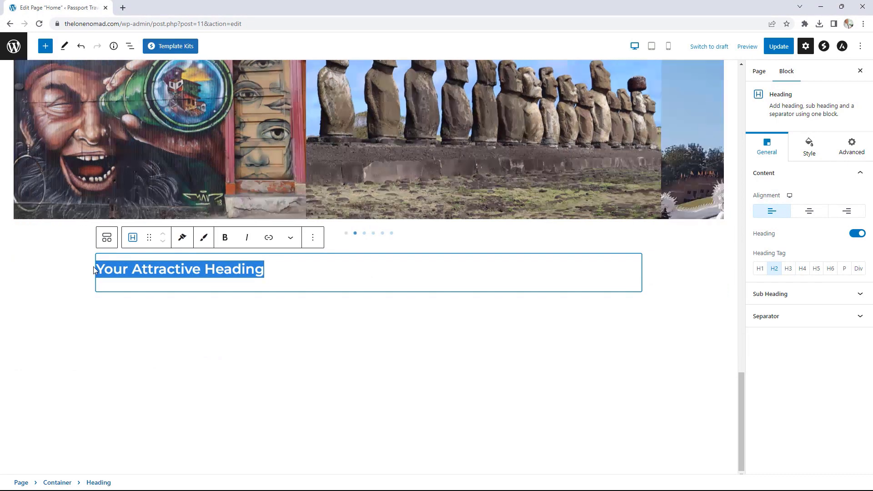
type("VISIT OUR BLOG")
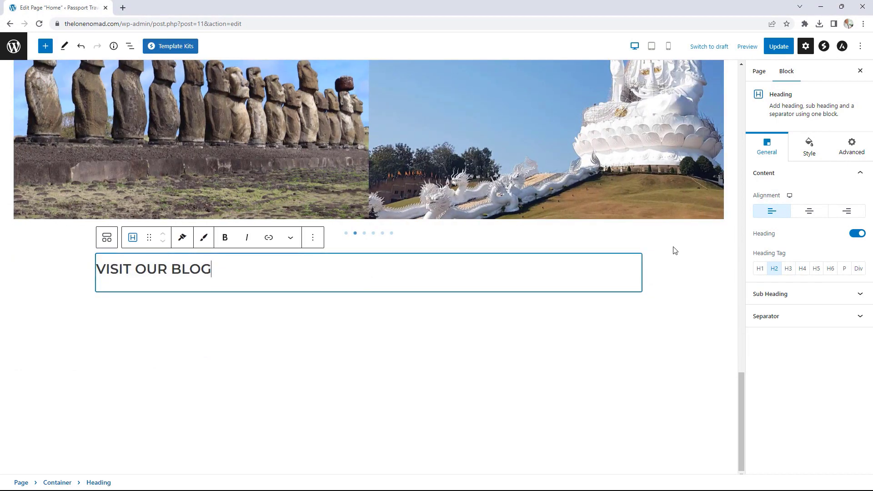
left_click(809, 211)
- Give the heading a solid black separator line, wider and thinner, with reduced bottom spacing
left_click(795, 317)
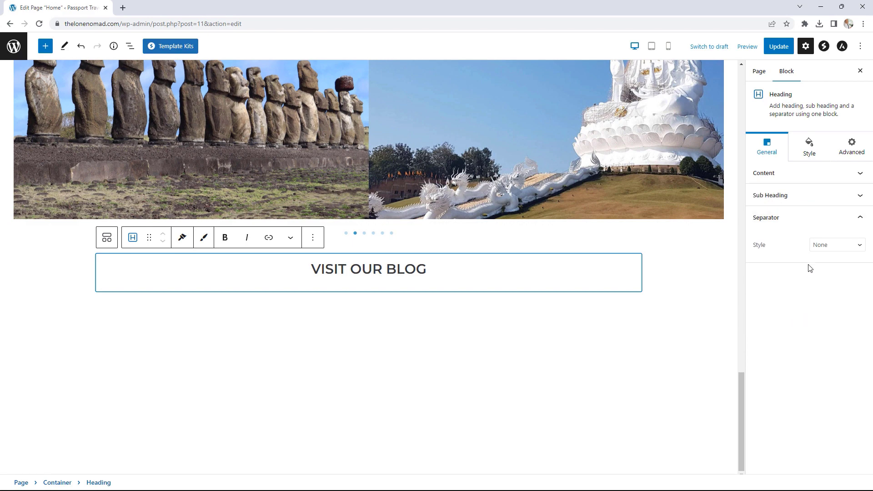
left_click(823, 246)
left_click(825, 268)
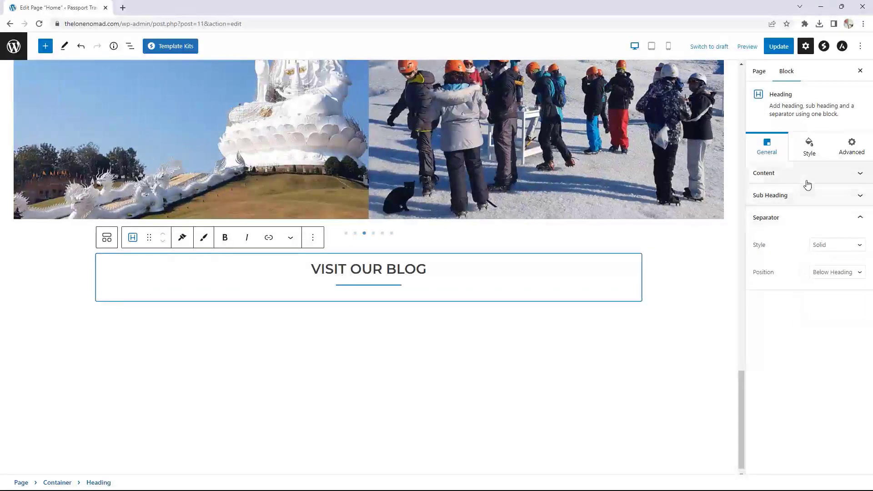
left_click(812, 155)
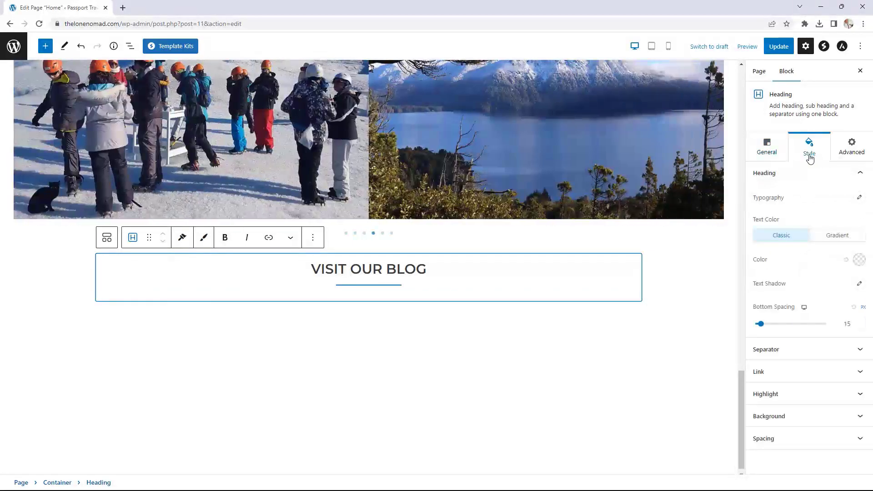
left_click(786, 349)
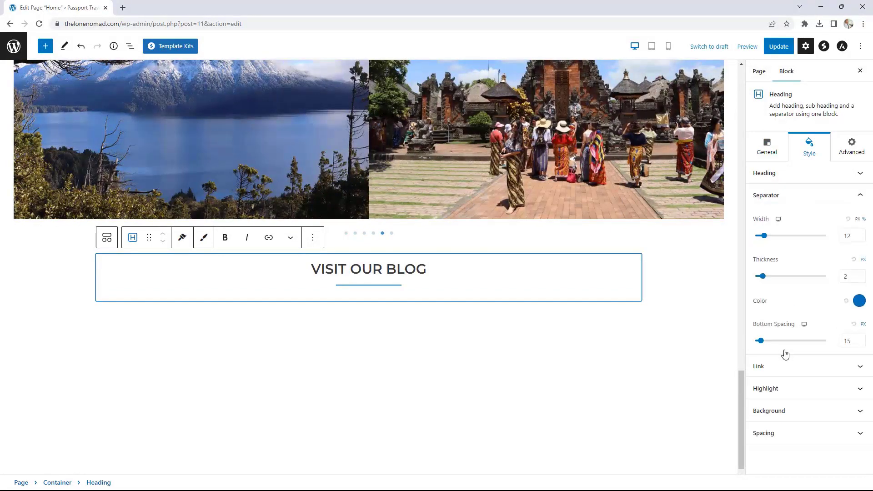
left_click_drag(764, 236, 770, 238)
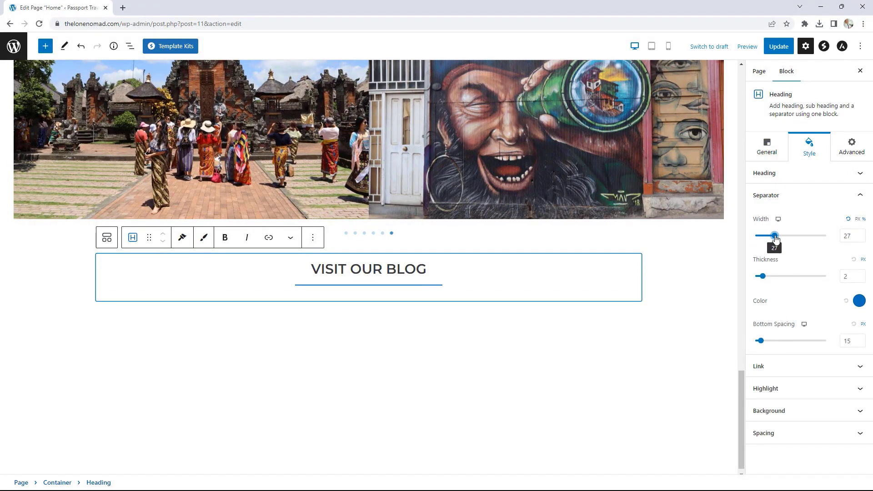
left_click(862, 279)
left_click(857, 301)
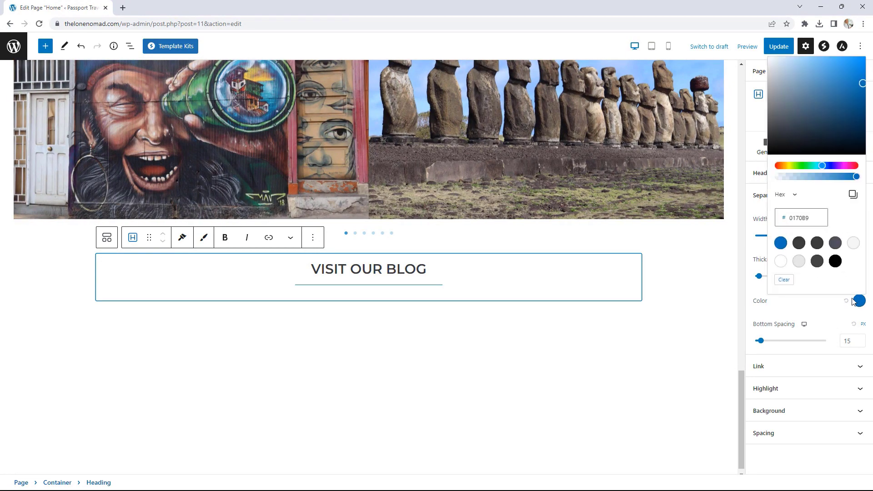
left_click(834, 262)
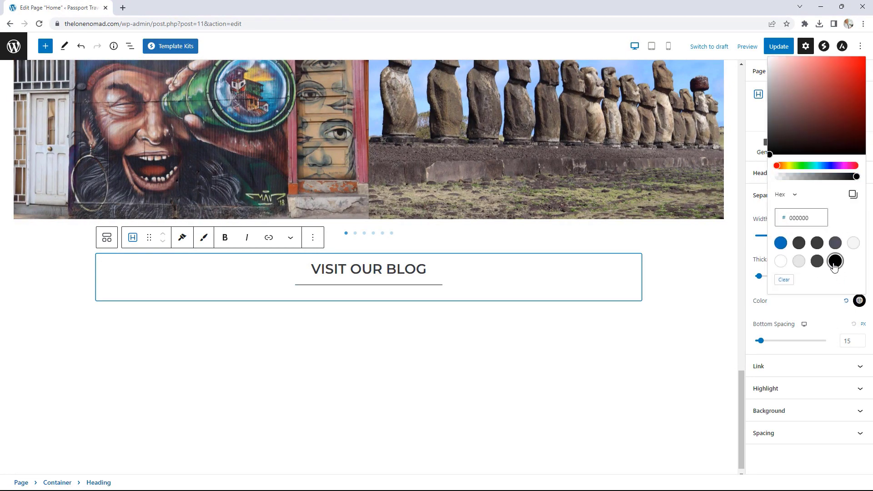
left_click(862, 343)
left_click(862, 343)
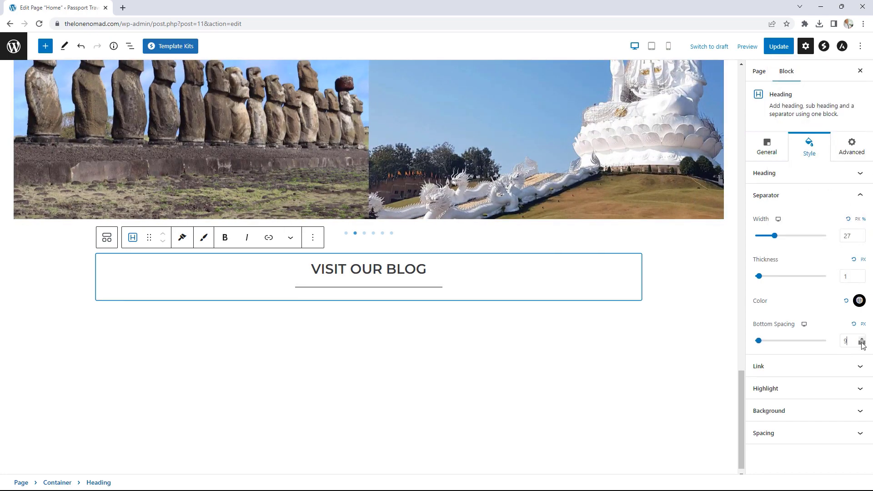
left_click(862, 344)
left_click(862, 344)
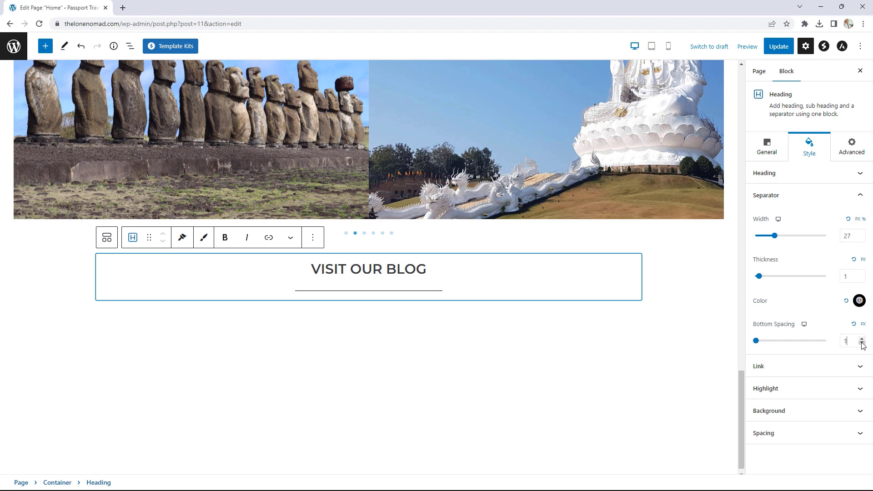
- Reduce the spacing below the heading text, then select its container
left_click(781, 173)
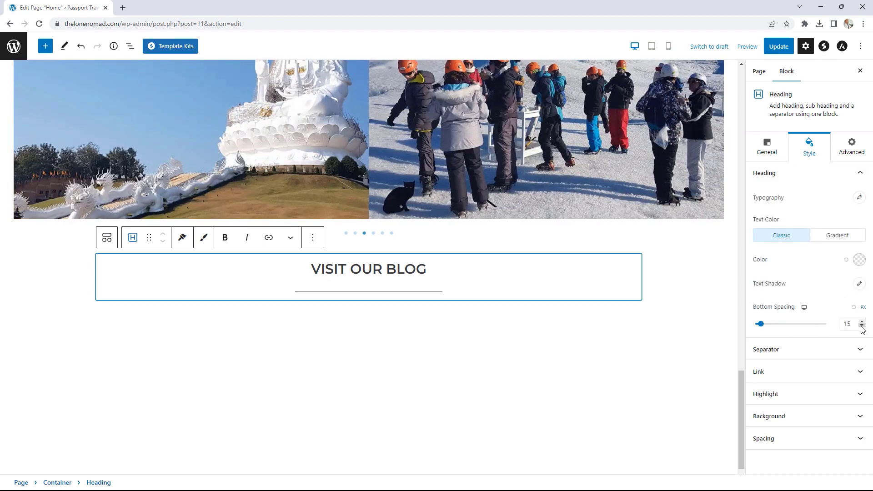
left_click(861, 327)
left_click(862, 327)
left_click(861, 327)
left_click(861, 327)
left_click(861, 326)
left_click(861, 327)
left_click(861, 327)
left_click(861, 326)
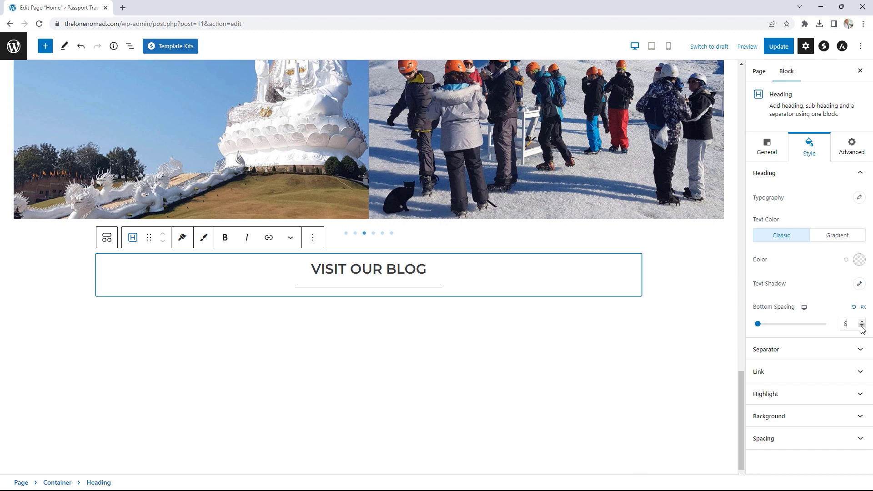
left_click(861, 327)
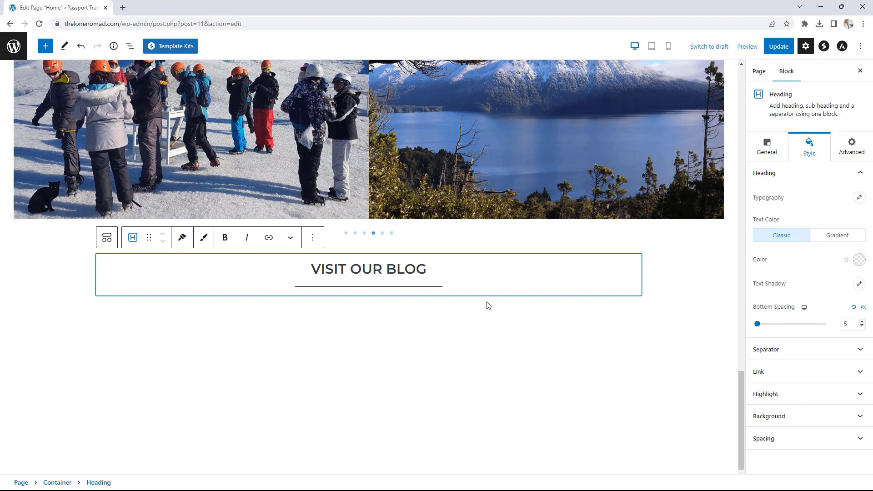
left_click(496, 292)
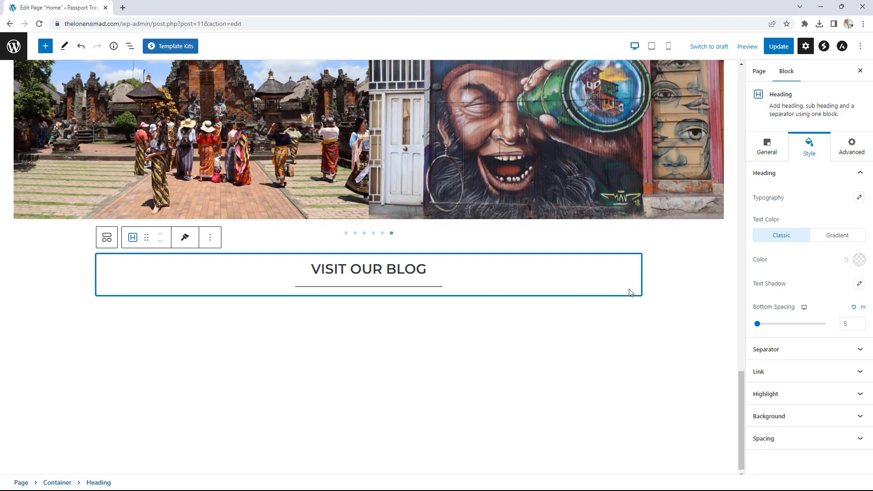
left_click(650, 295)
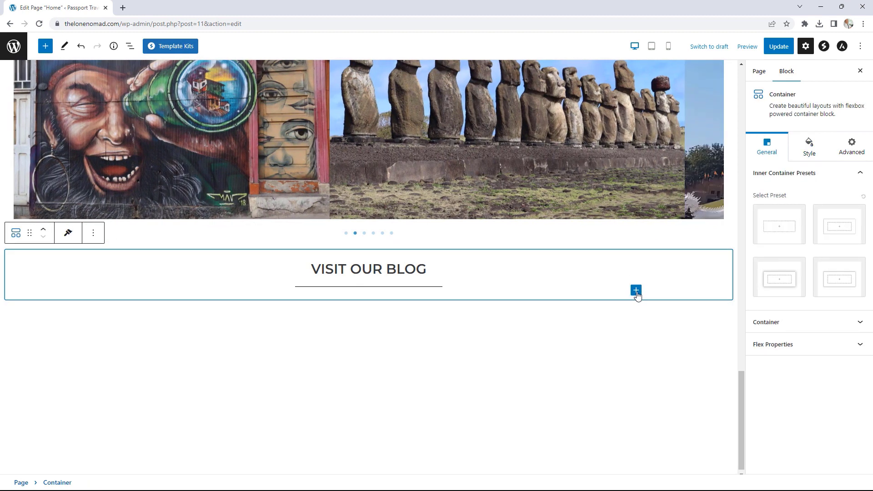
- Insert a Post Grid block beneath the VISIT OUR BLOG heading
left_click(635, 291)
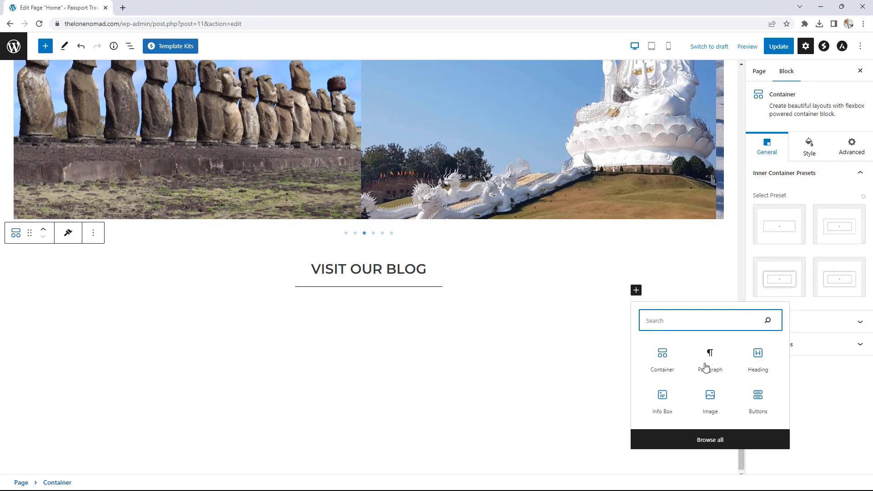
left_click(706, 439)
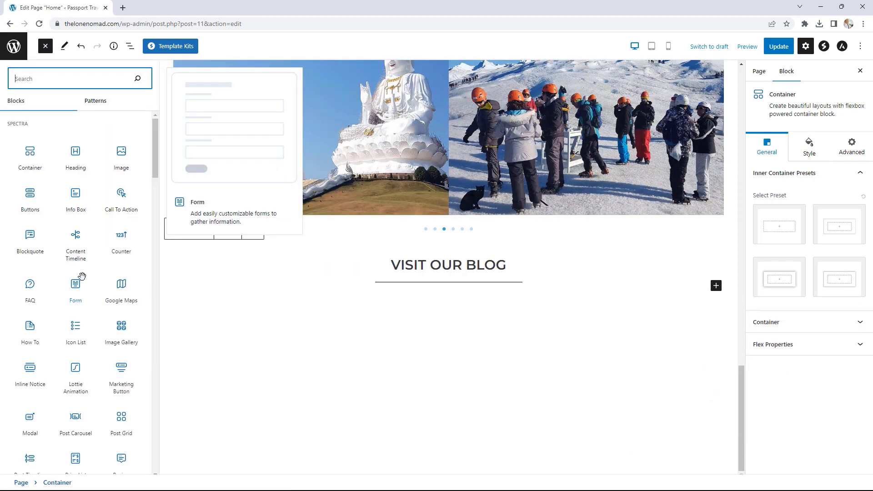
scroll(85, 273, "down", 4)
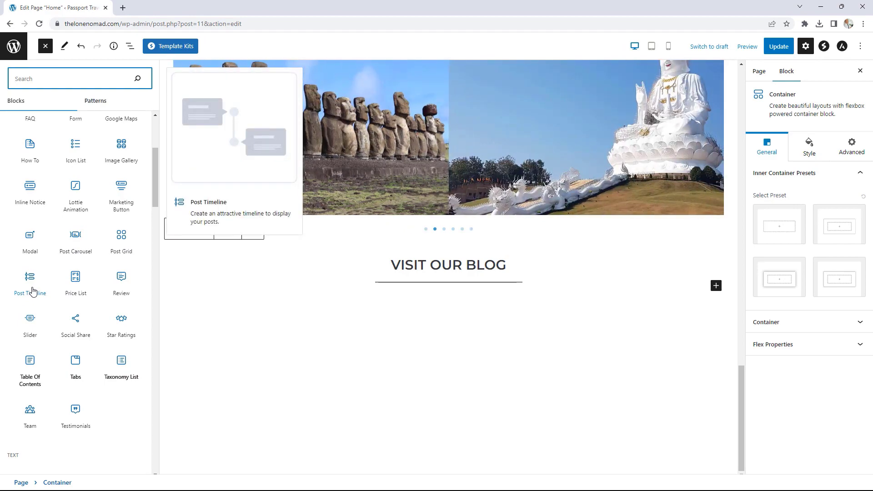
left_click(120, 241)
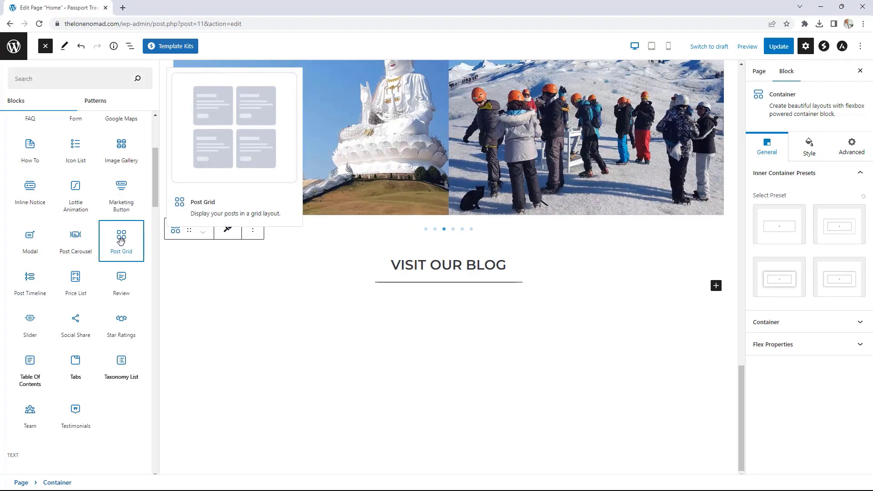
scroll(617, 247, "down", 5)
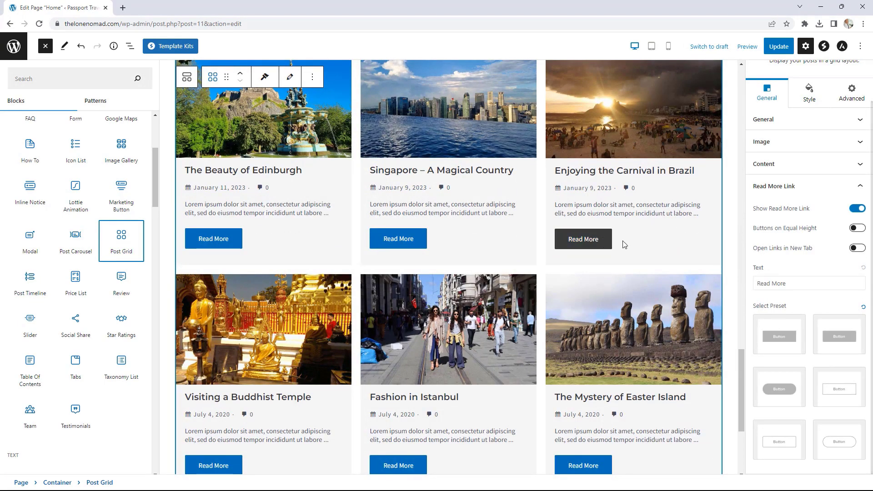
scroll(780, 192, "up", 1)
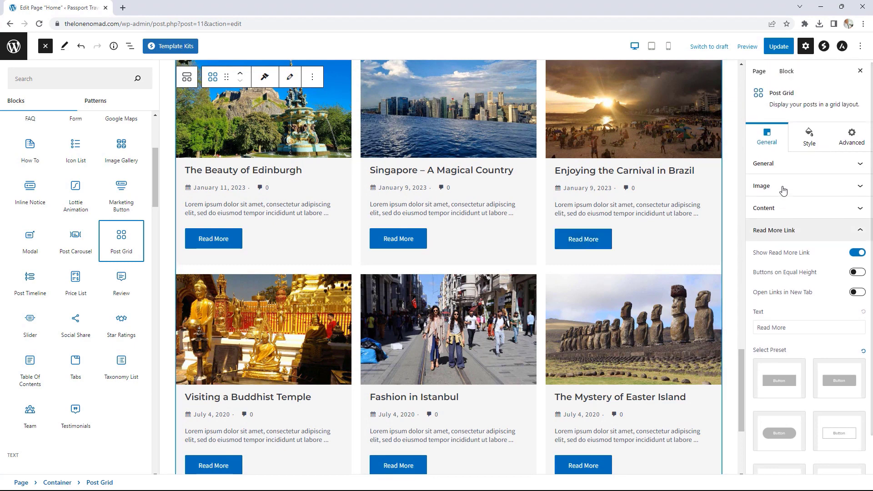
- Set the Post Grid's posts per page to 3
left_click(783, 168)
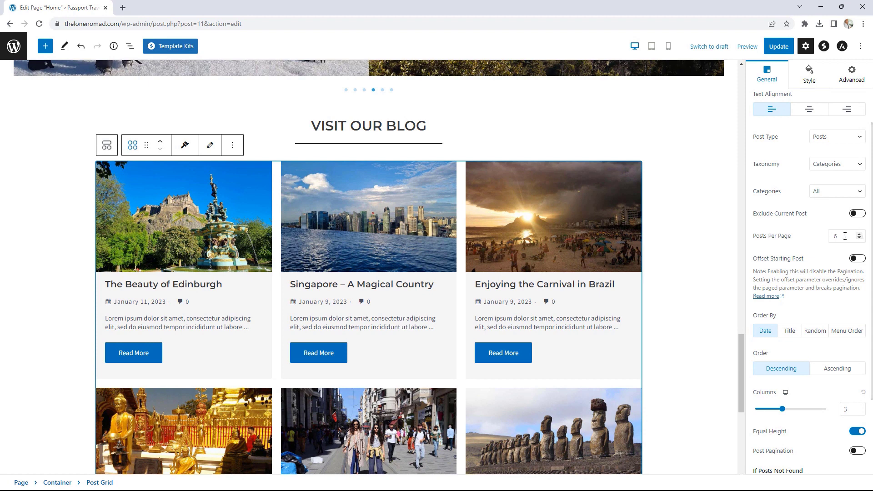
left_click(859, 238)
left_click(859, 239)
left_click(859, 239)
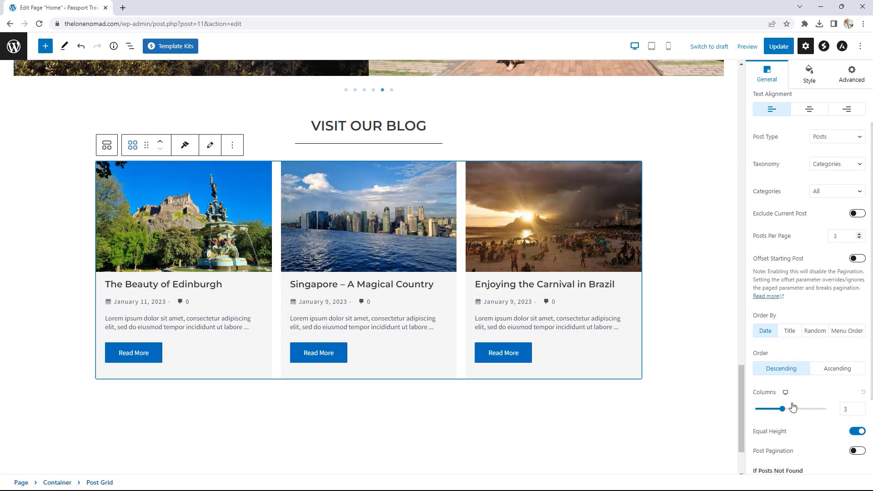
scroll(814, 404, "down", 2)
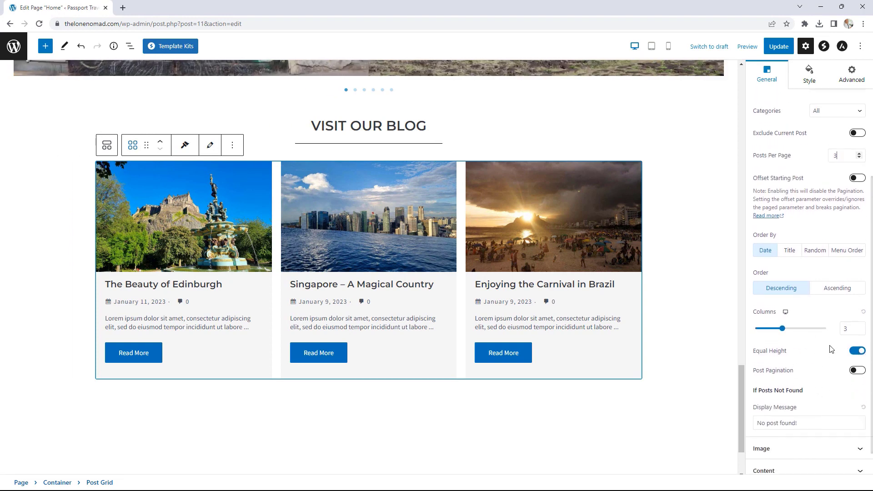
scroll(819, 273, "up", 3)
left_click(784, 120)
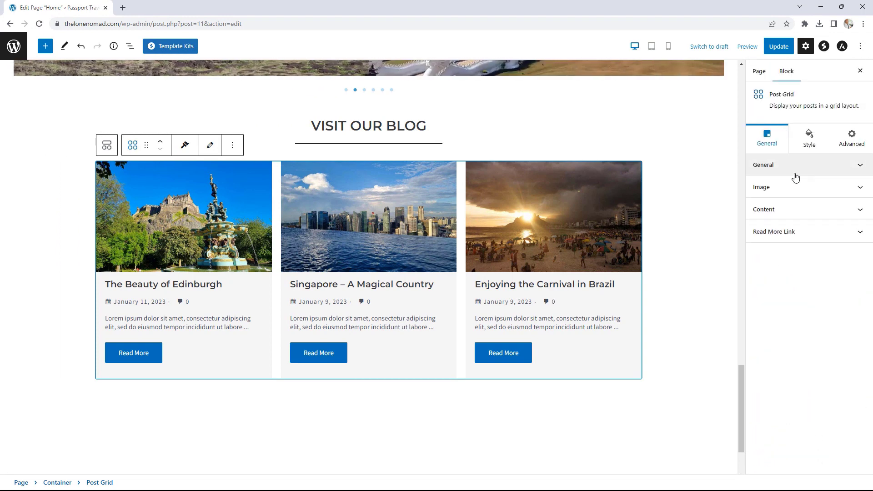
- Hide the Read More links and raise the excerpt length to 30 words
left_click(792, 231)
scroll(792, 234, "down", 1)
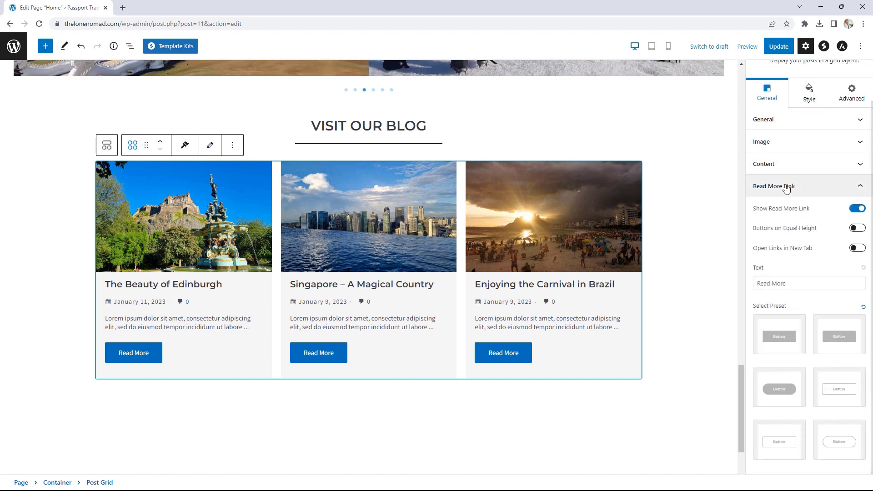
left_click(856, 209)
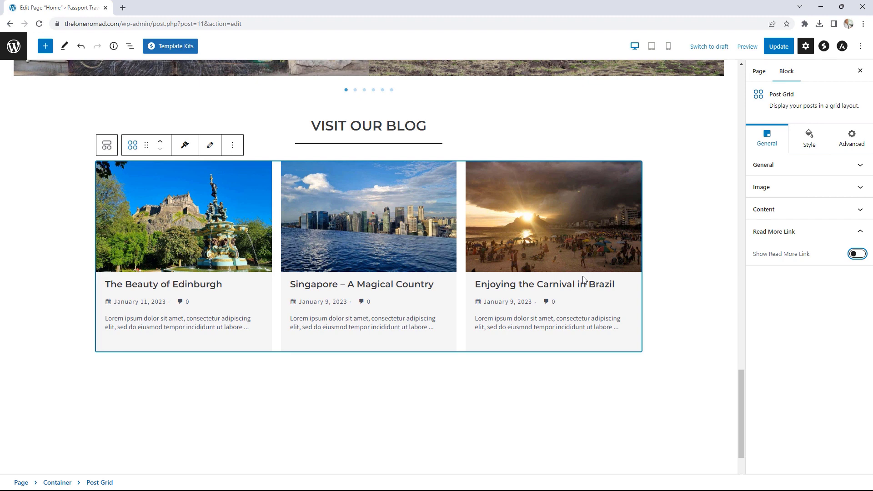
left_click(783, 209)
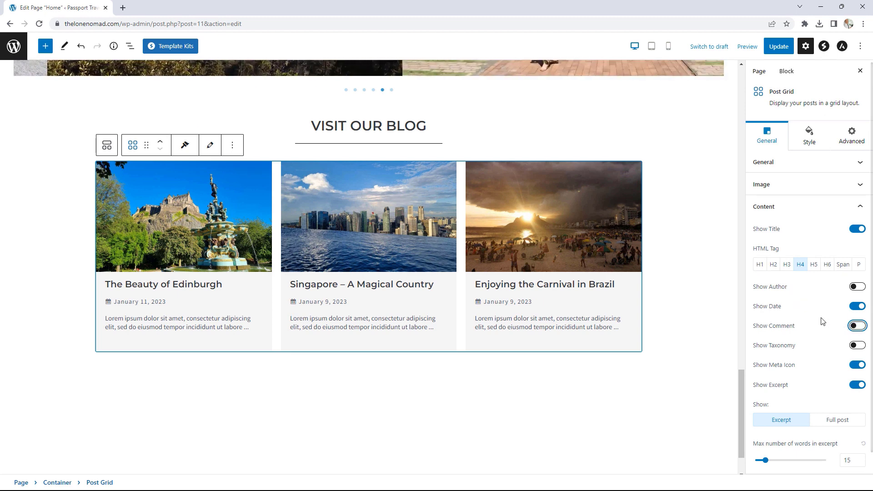
scroll(800, 400, "down", 1)
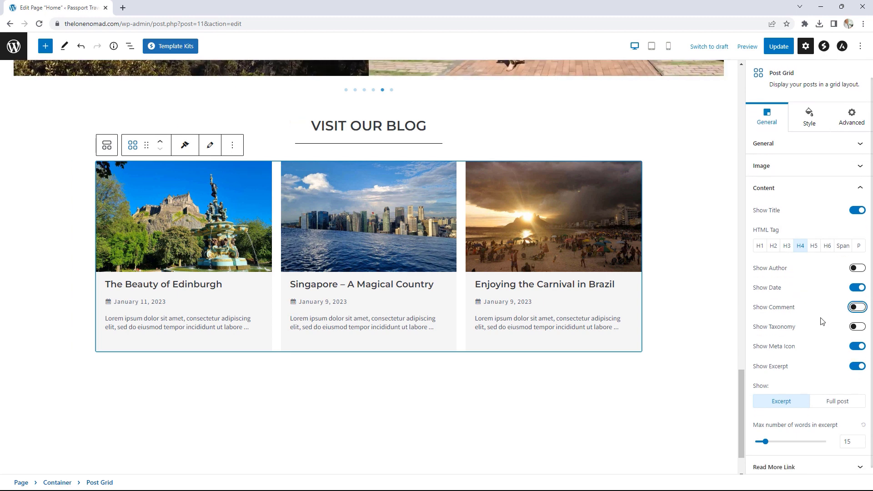
left_click(862, 435)
left_click(862, 435)
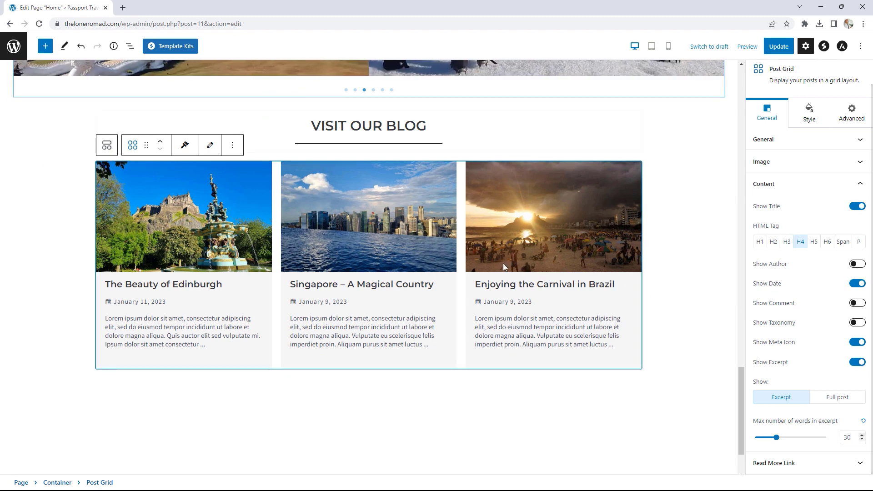
left_click(667, 372)
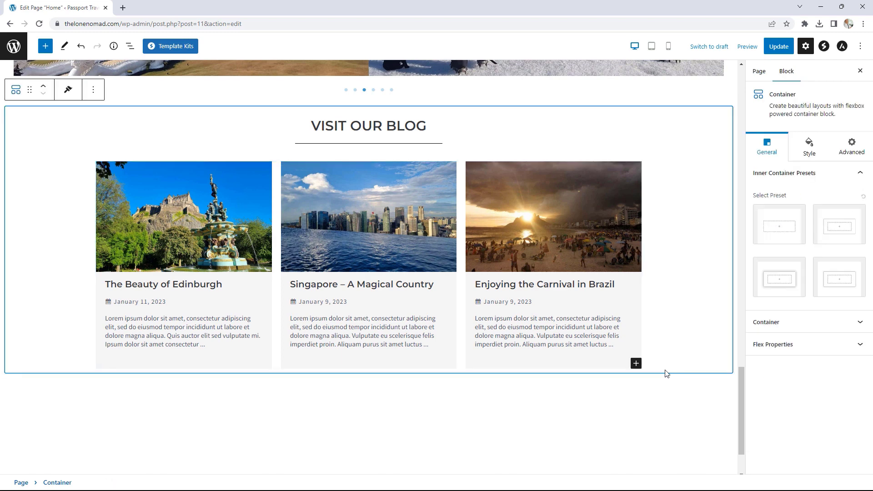
- Add a Buttons block below the post grid and delete its second button
left_click(636, 364)
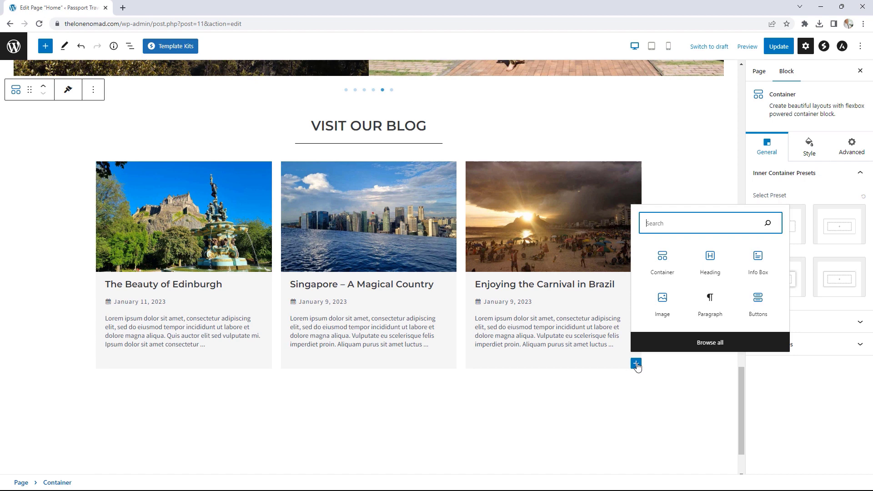
left_click(757, 305)
left_click(412, 279)
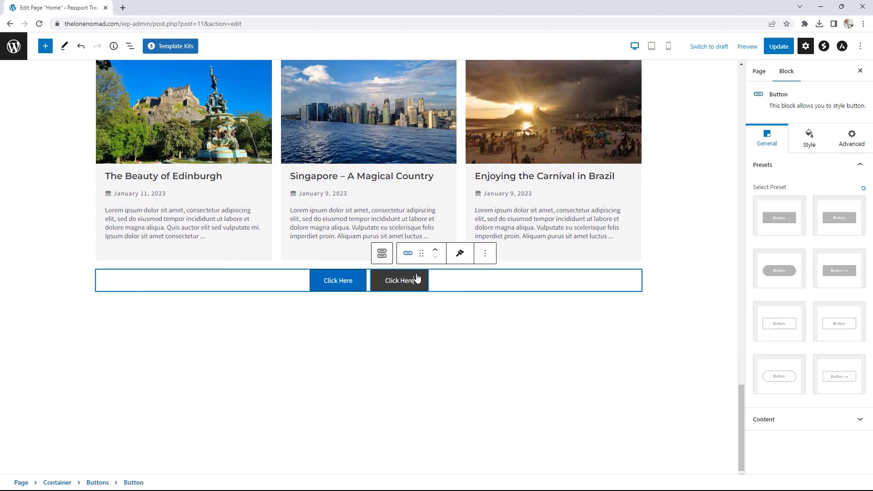
left_click(486, 255)
left_click(511, 431)
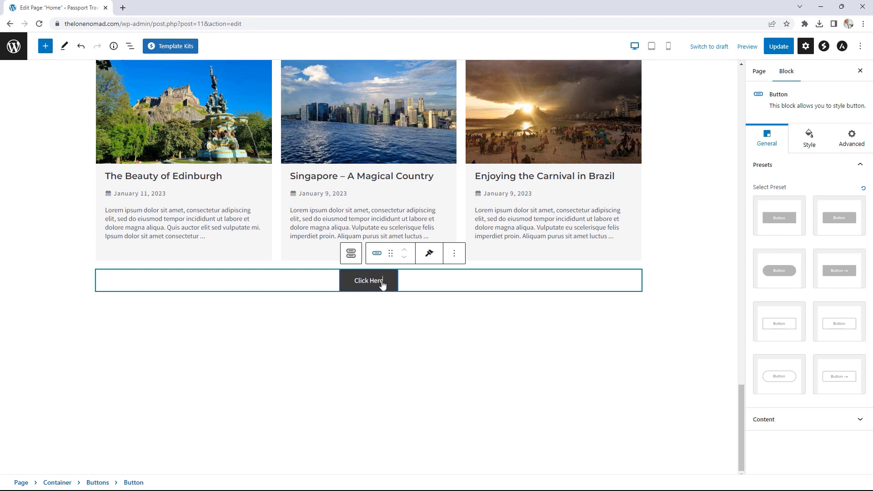
- Label the button 'VISIT THE BLOG', link it to /blog, and update the page
left_click_drag(384, 284, 351, 284)
type("VISIT TEH")
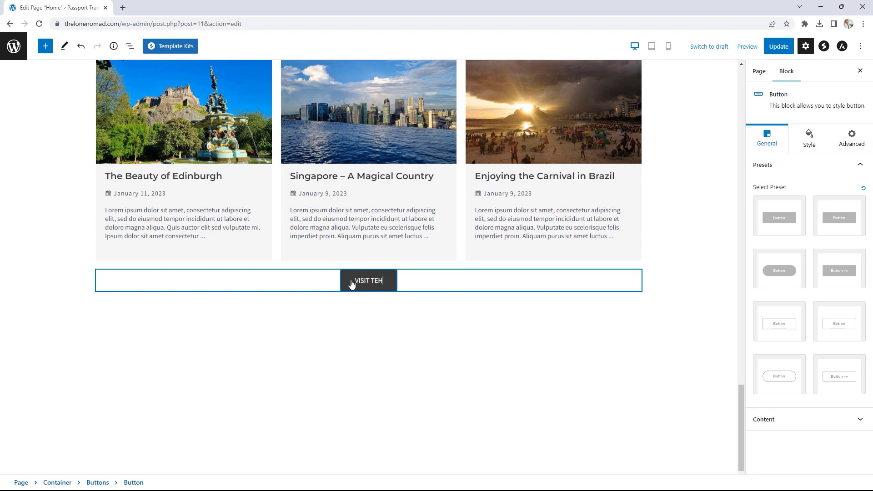
key("BackSpace")
key("BackSpace")
type("HE BLOG")
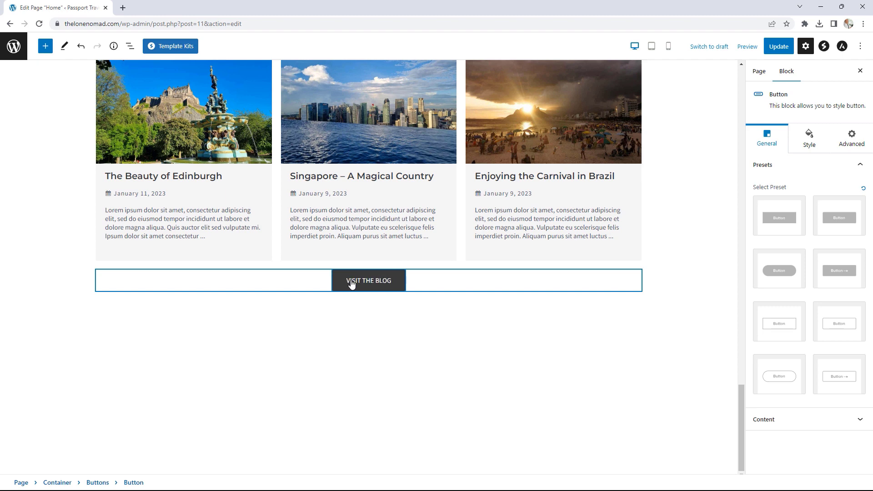
left_click(791, 419)
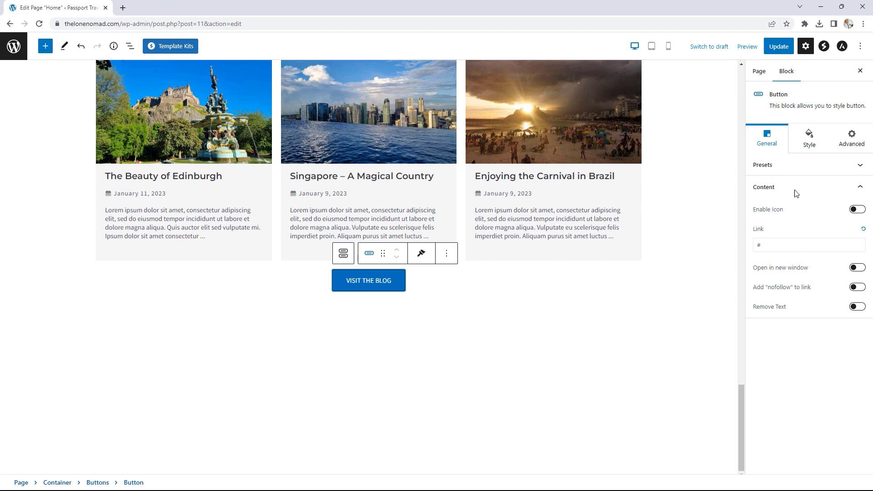
double_click(758, 245)
type("/blog")
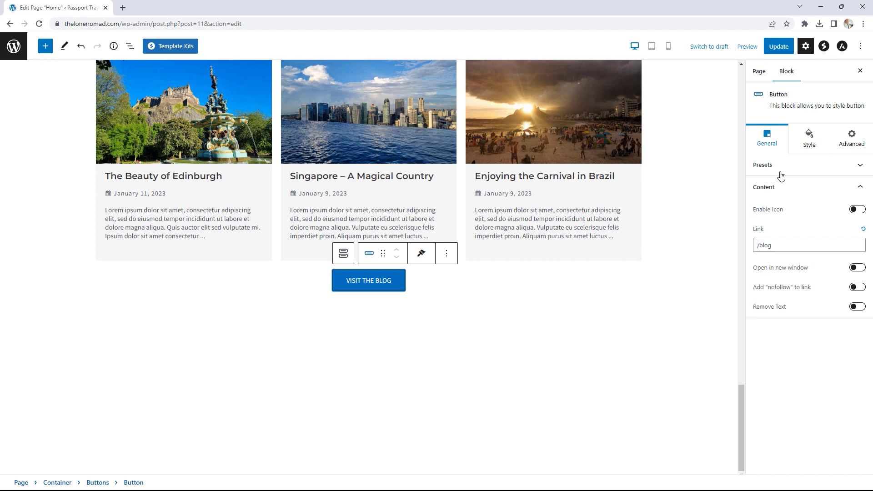
left_click(779, 51)
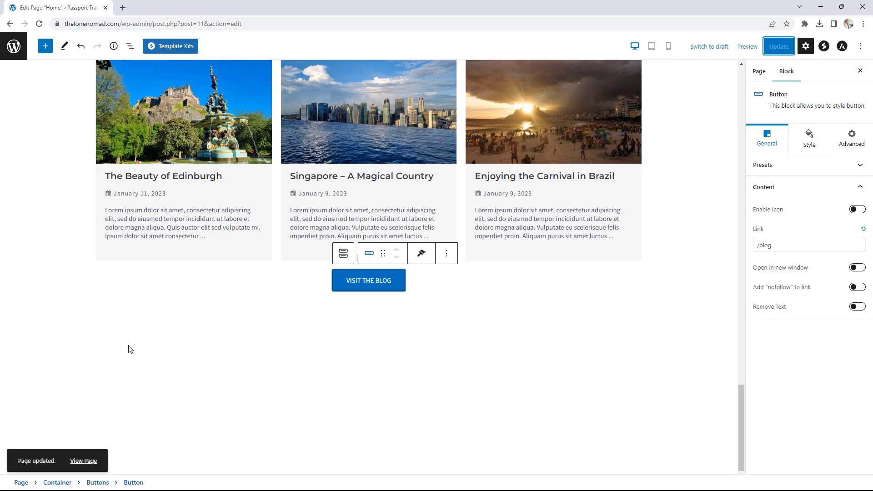
- View the live homepage and scroll to the new blog section with three posts
left_click(89, 461)
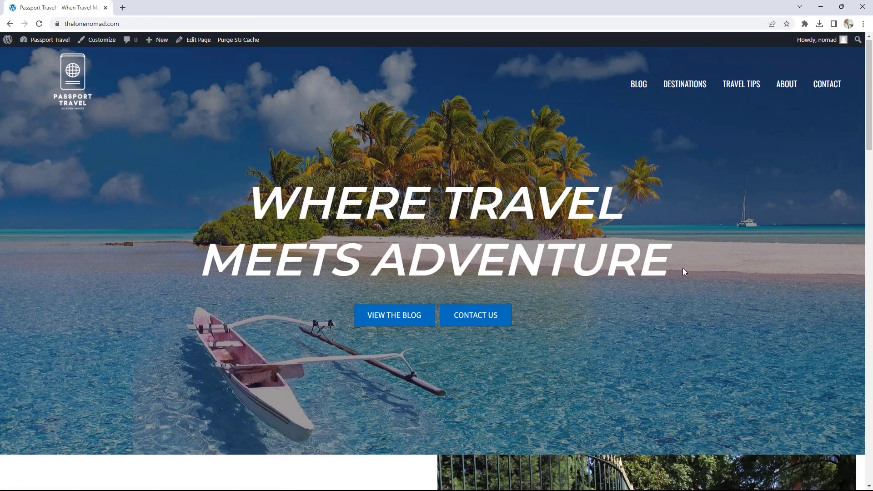
scroll(677, 261, "down", 20)
scroll(678, 262, "down", 9)
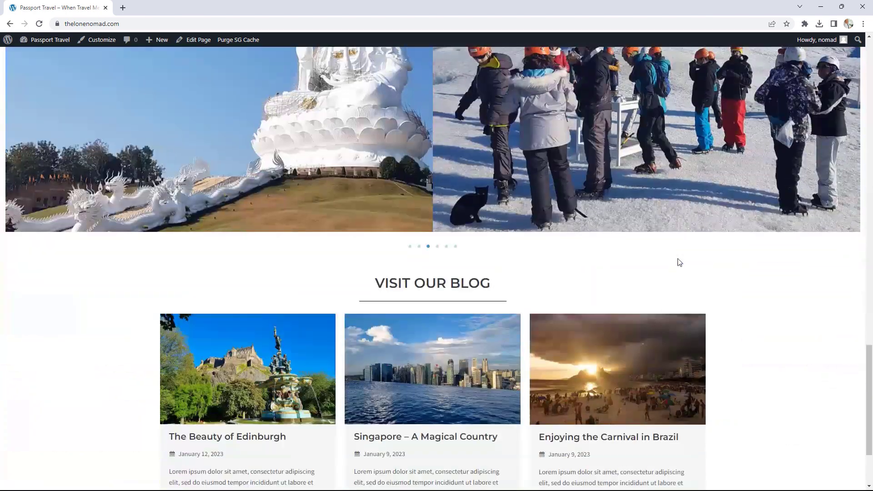
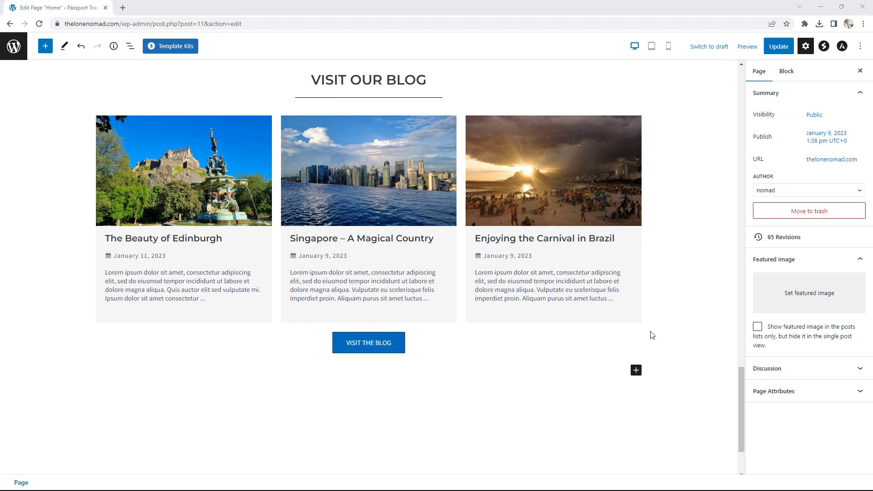
- Insert a two-column Container below the blog cards and add a Heading in its left column
left_click(636, 370)
left_click(668, 275)
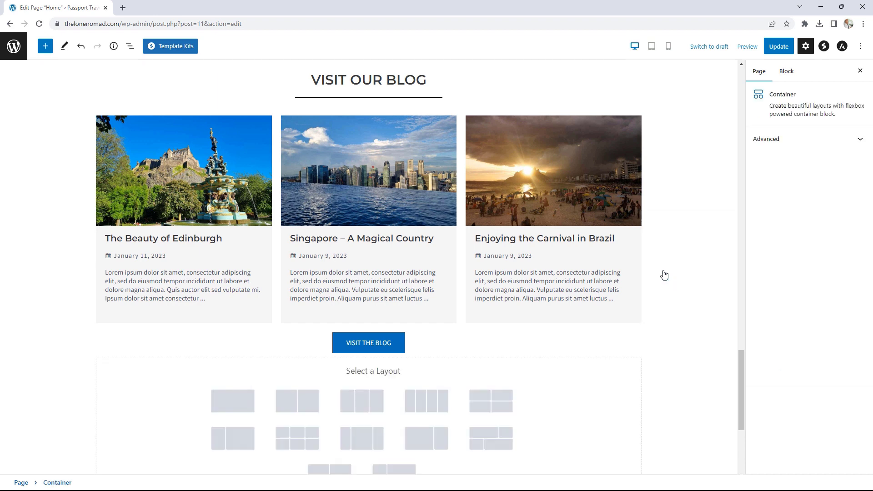
left_click(307, 405)
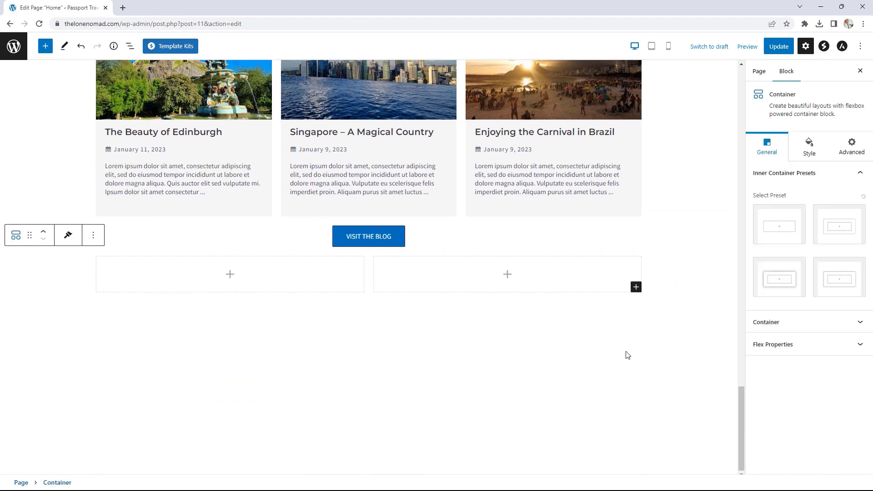
left_click(231, 274)
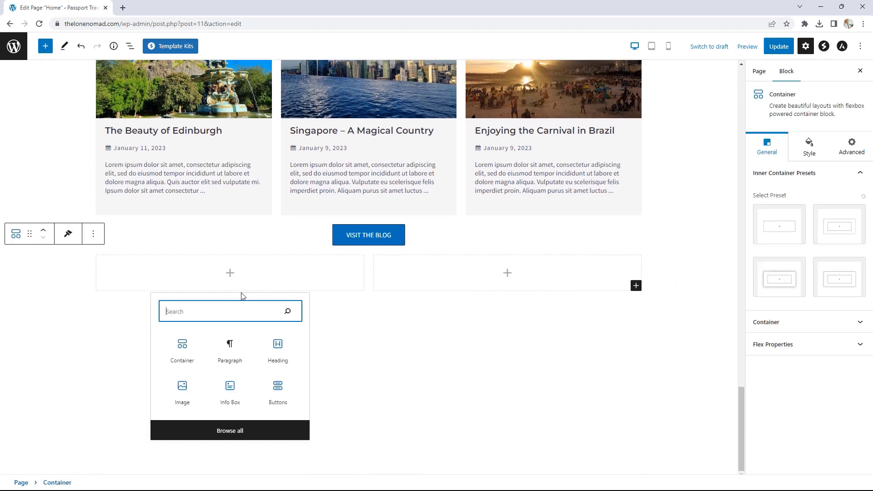
left_click(278, 350)
- Replace the placeholder heading text with 'Sign up for our Newsletter'
left_click_drag(270, 266, 106, 265)
key("BackSpace")
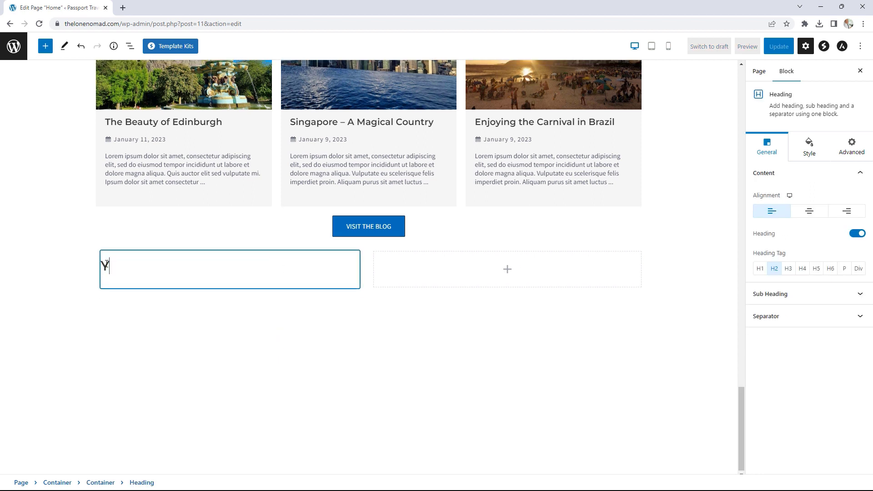
key("BackSpace")
type("Sign up for u")
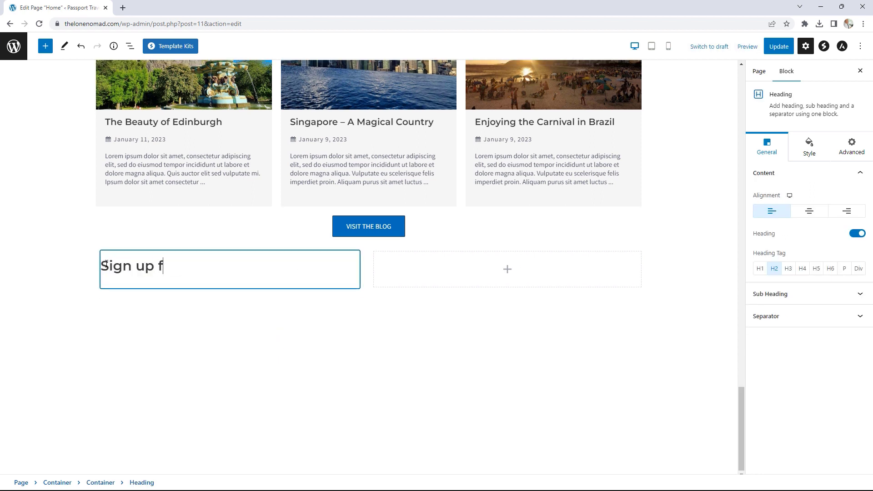
key("BackSpace")
type("or")
key("BackSpace")
type("ur Newsle")
key("BackSpace")
key("BackSpace")
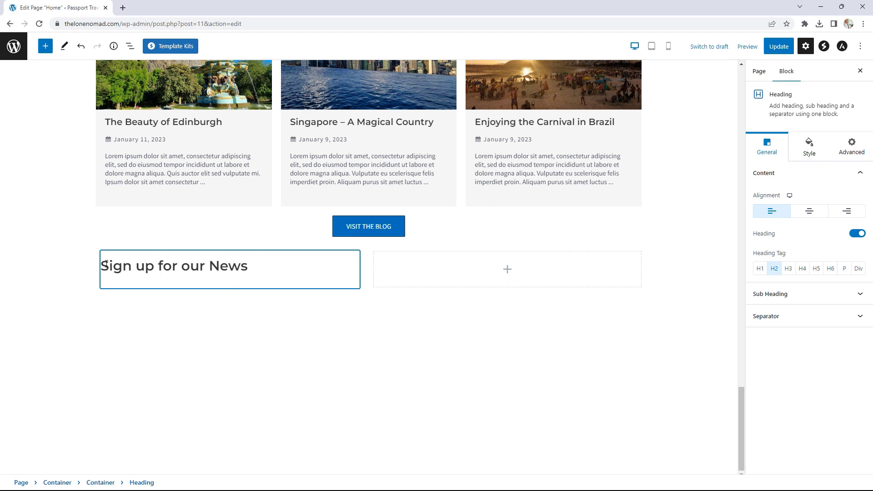
type("letter")
left_click(340, 318)
left_click(353, 288)
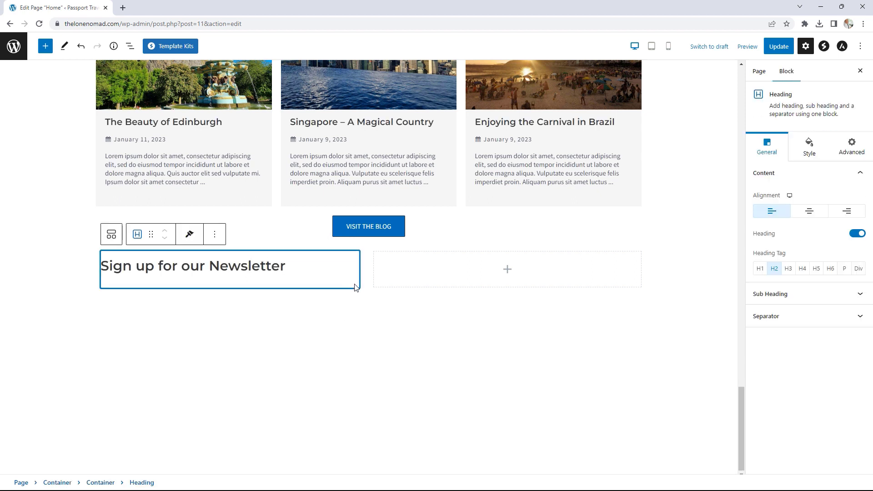
left_click(129, 45)
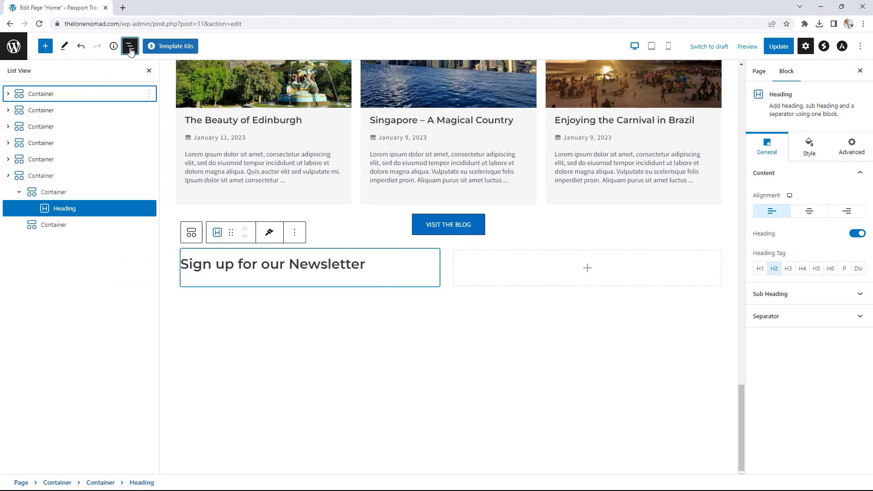
left_click(59, 195)
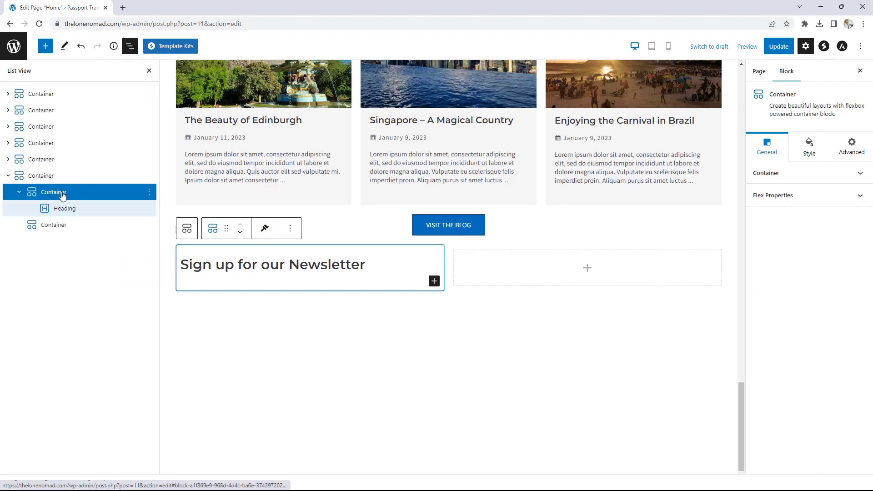
- Add a Paragraph of pasted Lorem ipsum text under the newsletter heading
left_click(434, 282)
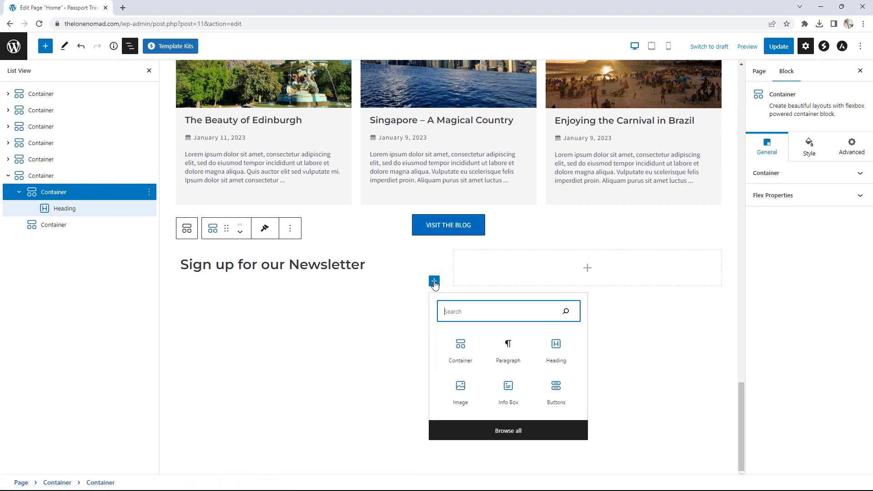
left_click(506, 348)
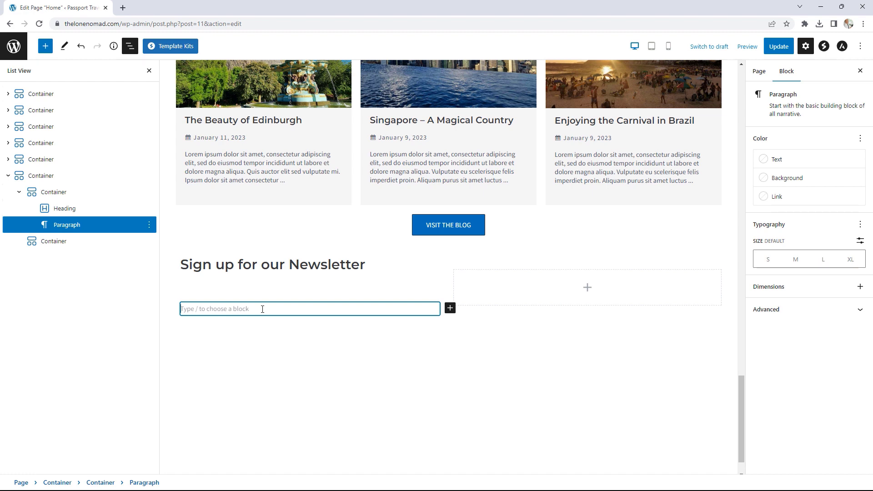
type("Lorem ipsum dolor sit amet, consectetur adipiscing elit, sed do eiusmod tempor incididunt ut labore et dolore magna aliqua. Ut enim ad minim veniam, quis nostrud exercitation ullamco laboris nisi ut aliquip ex ea commodo consequat. Duis aute irure dolor in reprehenderit in voluptate velit esse cillum dolore eu fugiat nulla pariatur. Excepteur sint occaecat cupidatat non proident, sunt in culpa qui officia deserunt mollit anim id est laborum.")
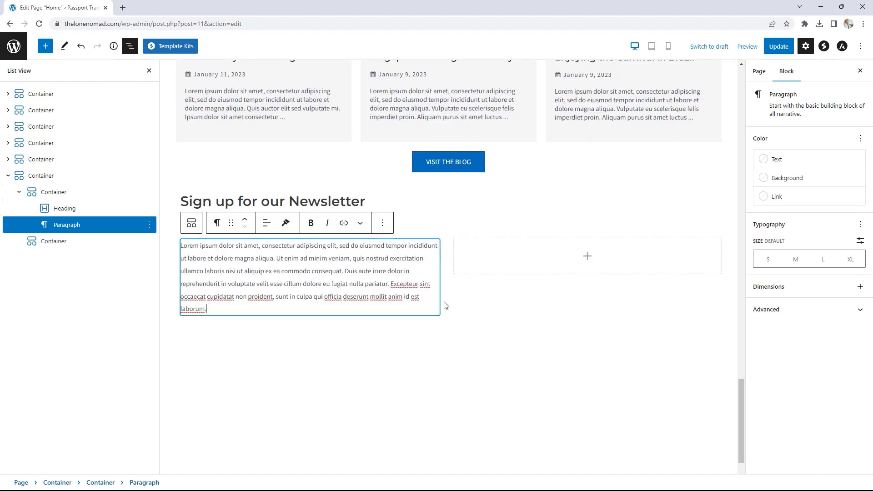
left_click(418, 221)
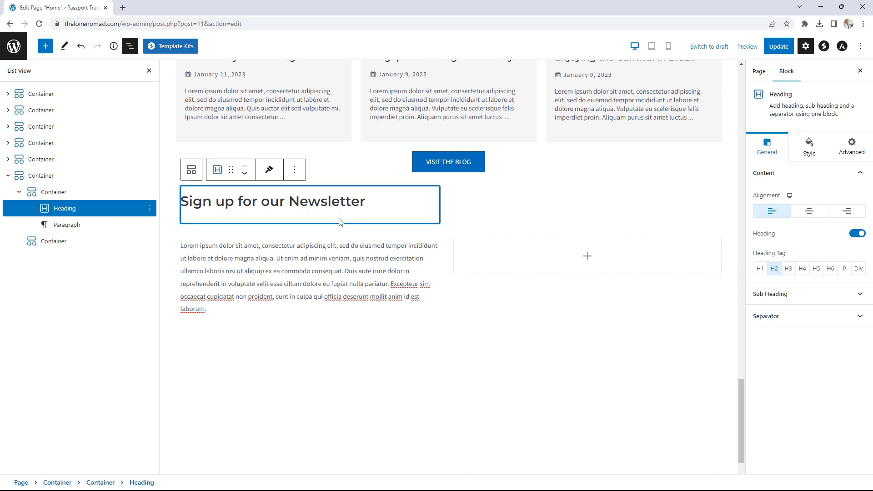
left_click(312, 308)
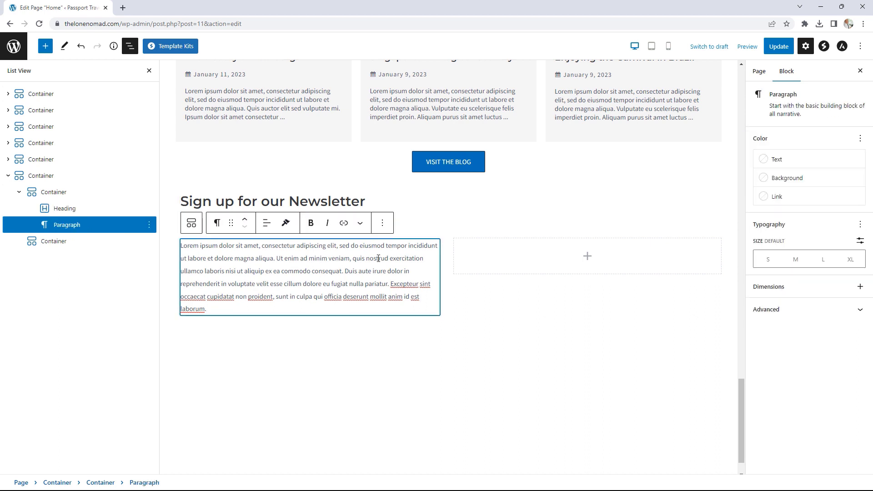
- Insert a Form block into the right-hand column from the full block library
left_click(587, 256)
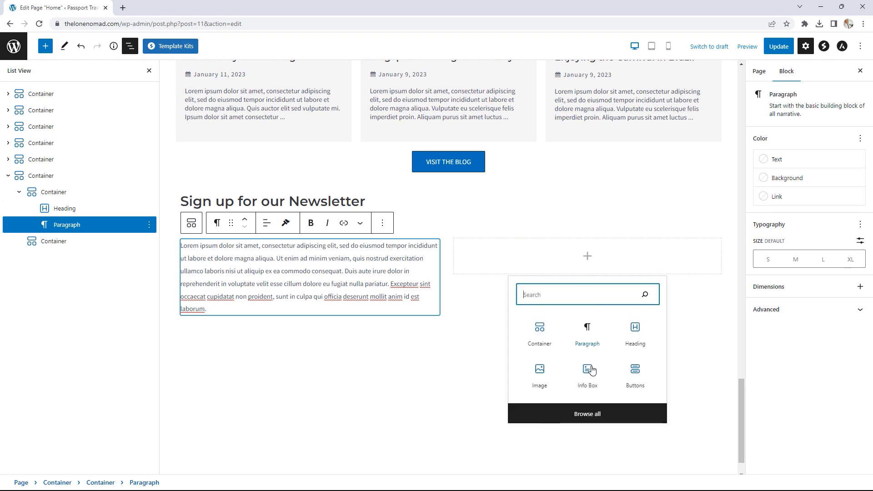
left_click(588, 414)
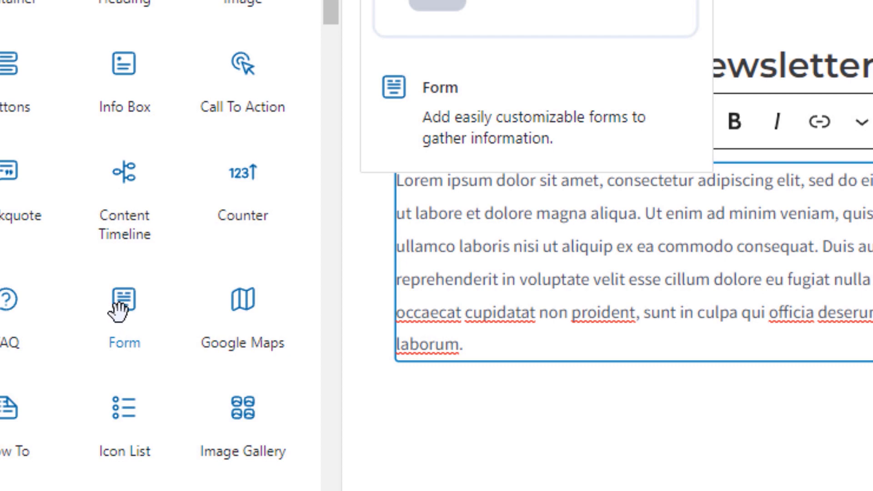
left_click(120, 302)
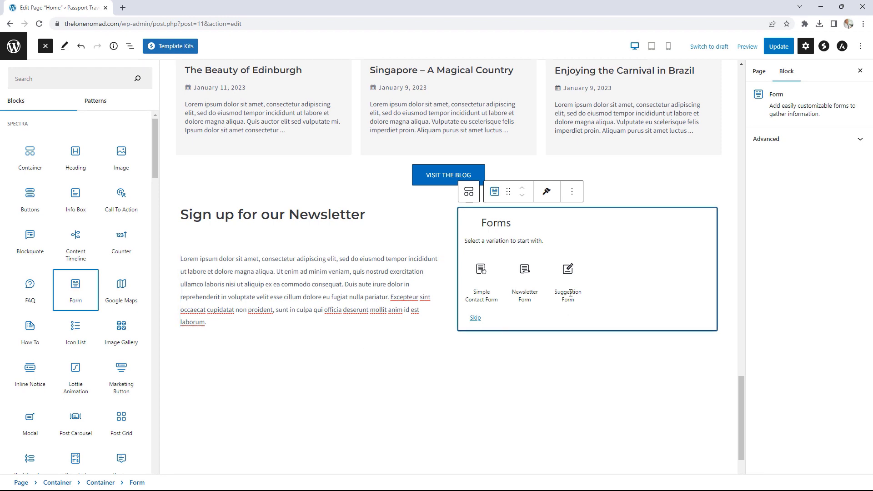
- Start the form from the Newsletter Form variation and give its fields the Underlined style
left_click(524, 290)
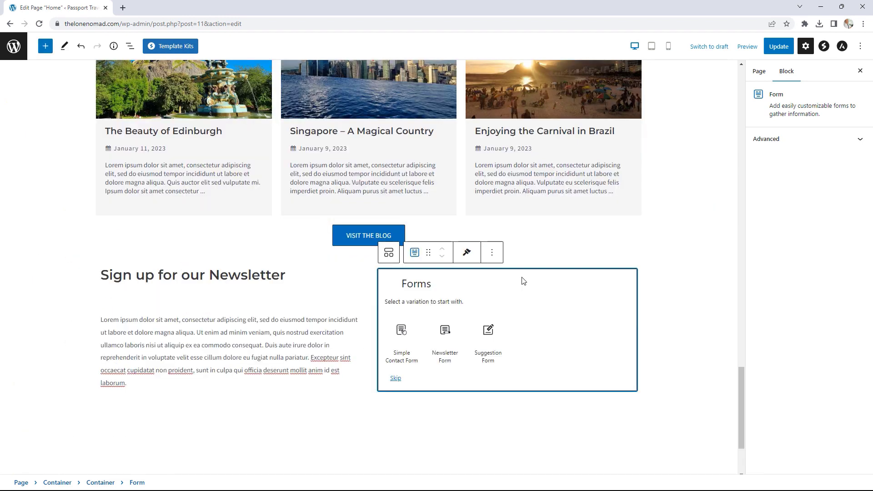
scroll(684, 356, "down", 2)
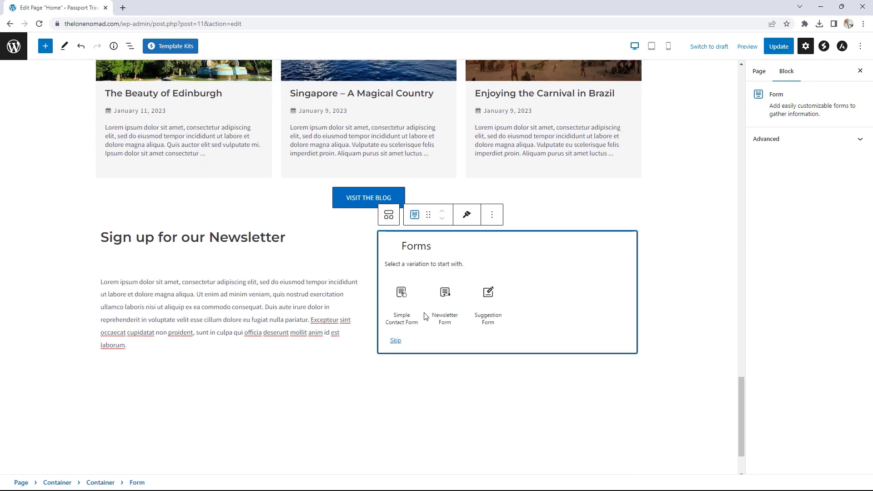
left_click(445, 316)
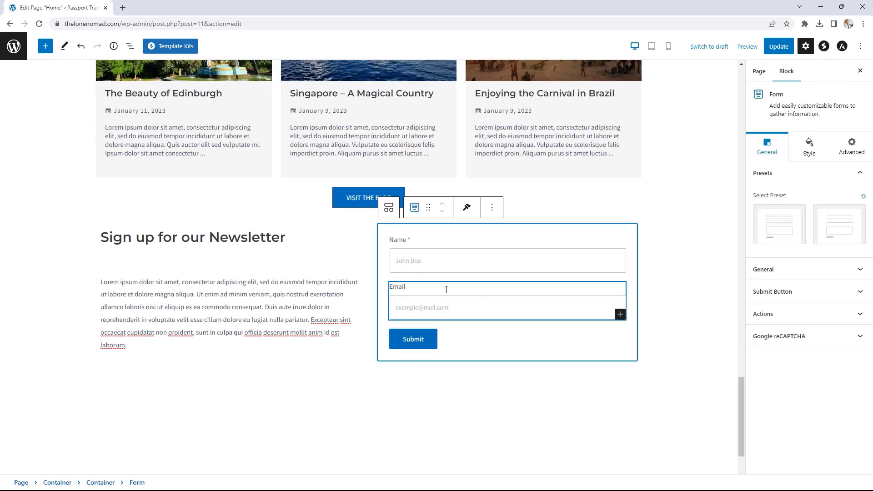
left_click(483, 314)
left_click(502, 339)
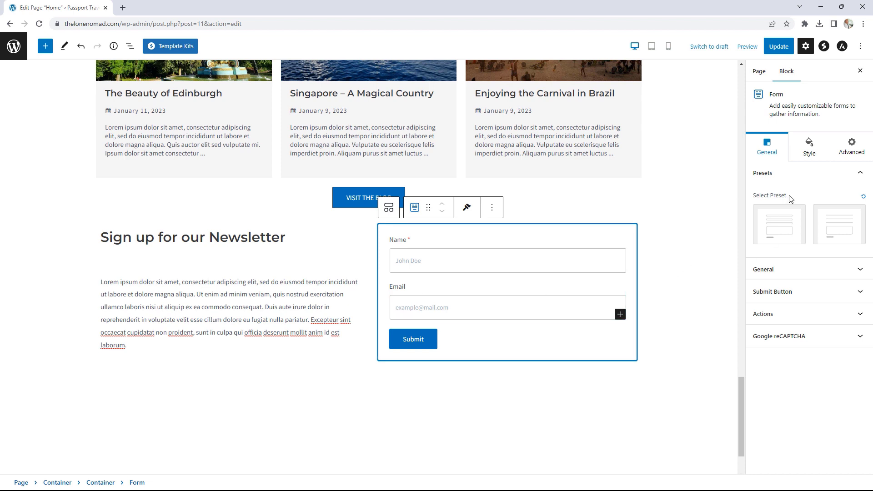
left_click(780, 233)
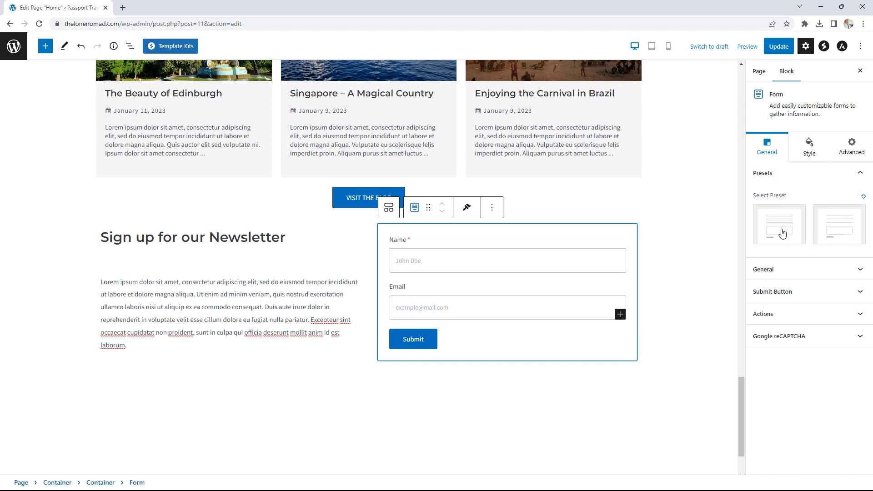
left_click(830, 226)
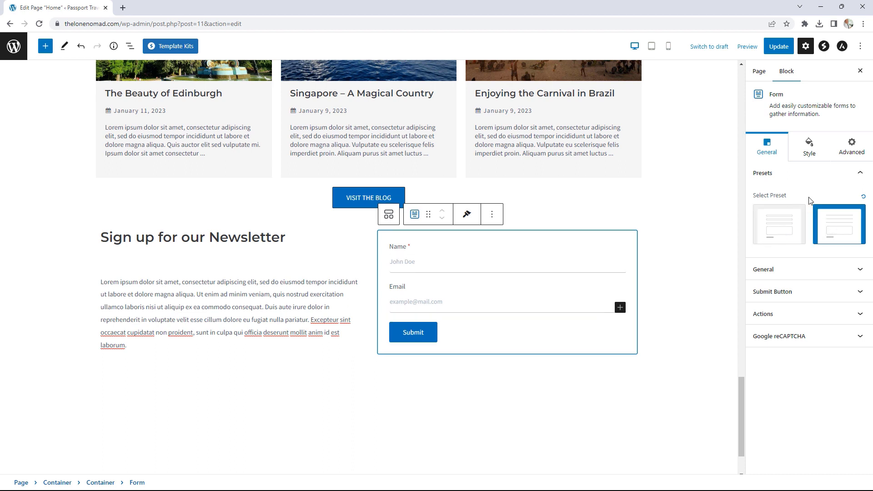
left_click(810, 271)
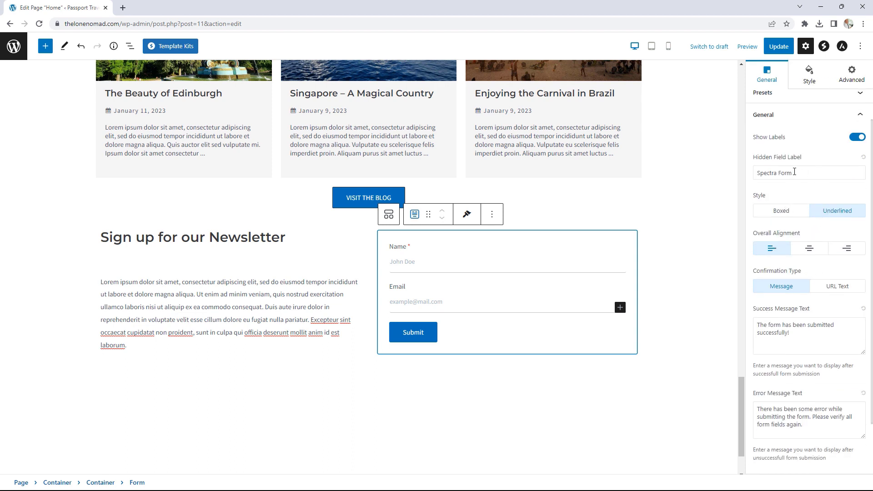
left_click(789, 213)
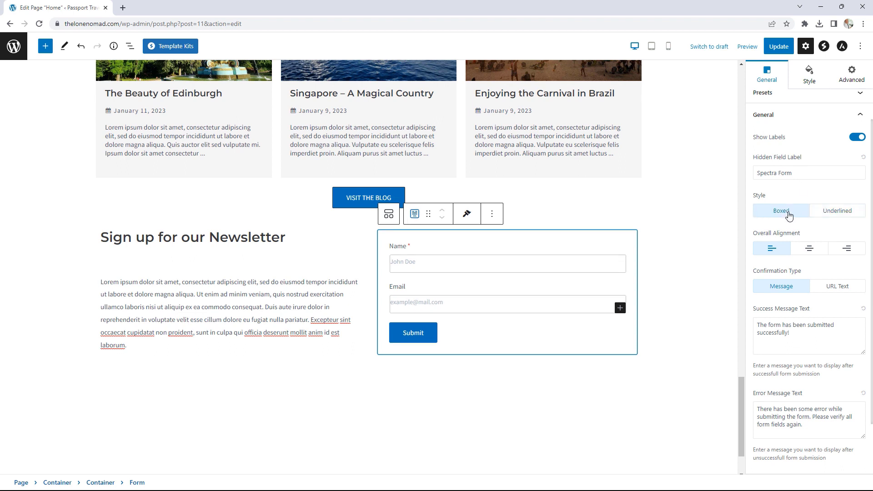
left_click(831, 213)
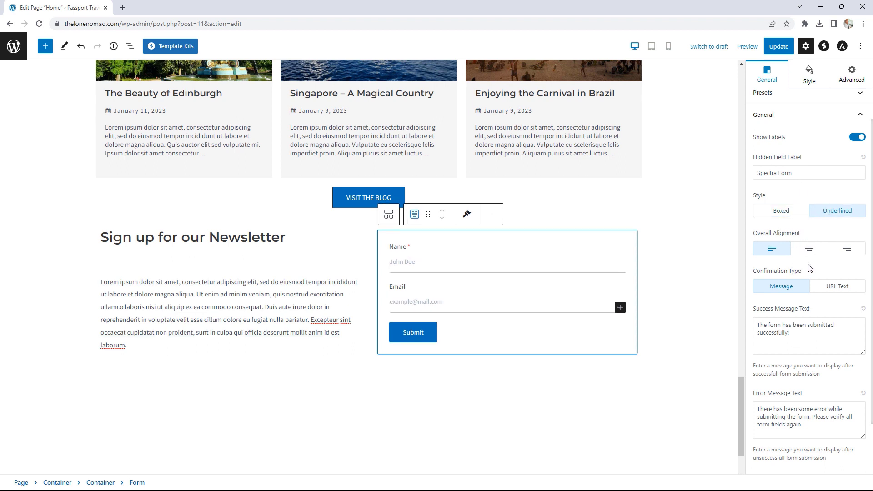
- Give the Submit button the rounded pill-shaped preset
scroll(809, 268, "down", 2)
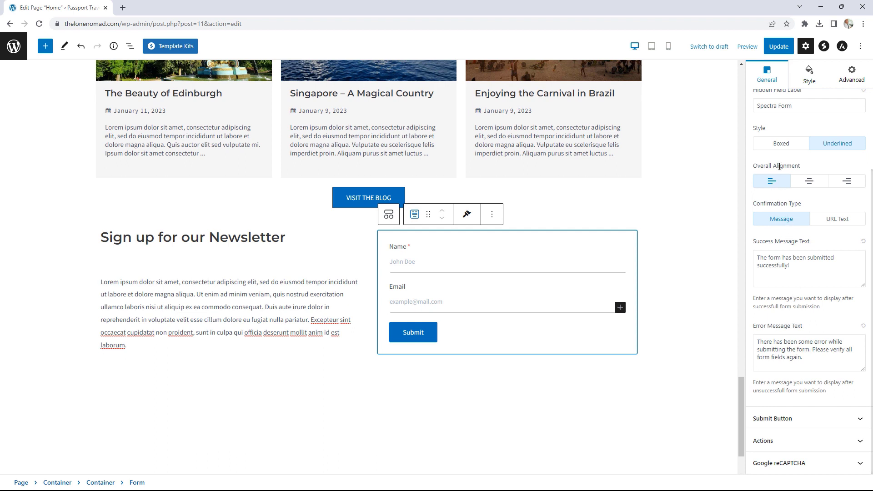
scroll(804, 218, "up", 1)
scroll(787, 245, "down", 3)
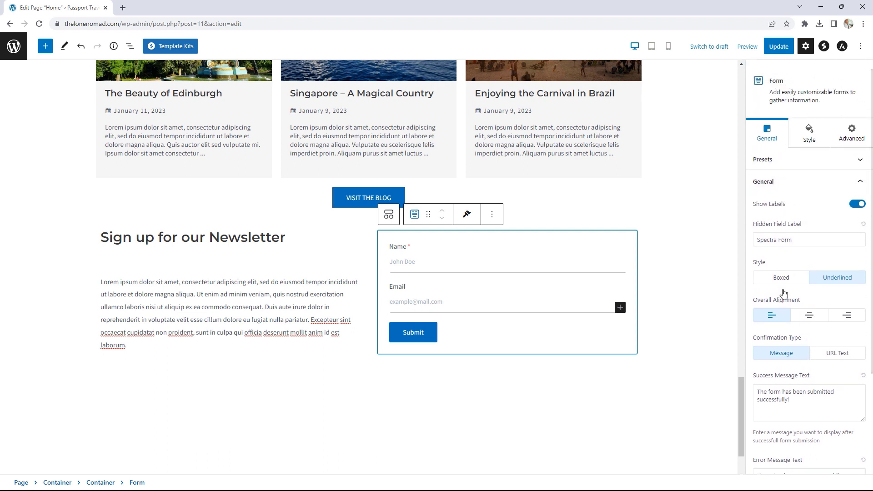
left_click(789, 421)
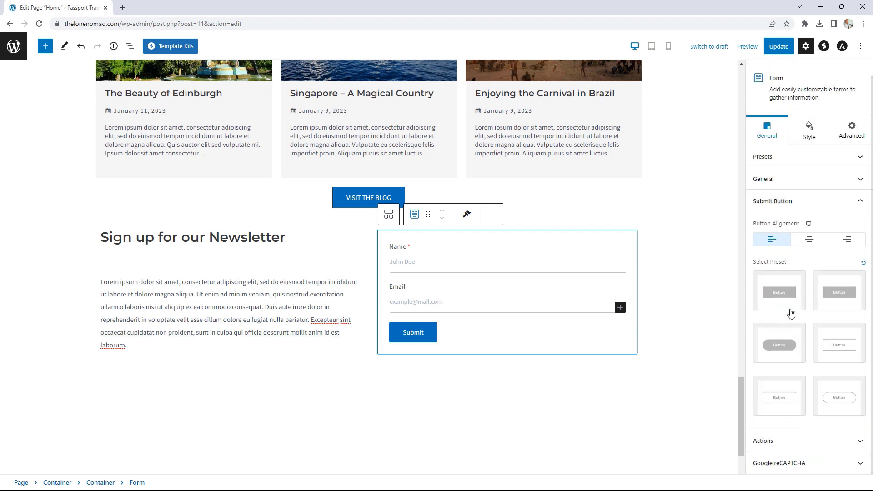
left_click(799, 346)
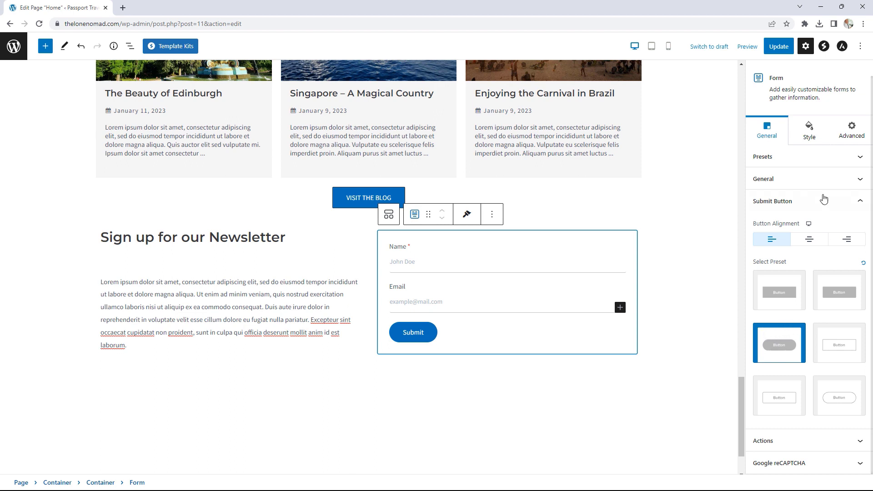
left_click(810, 184)
scroll(808, 268, "down", 3)
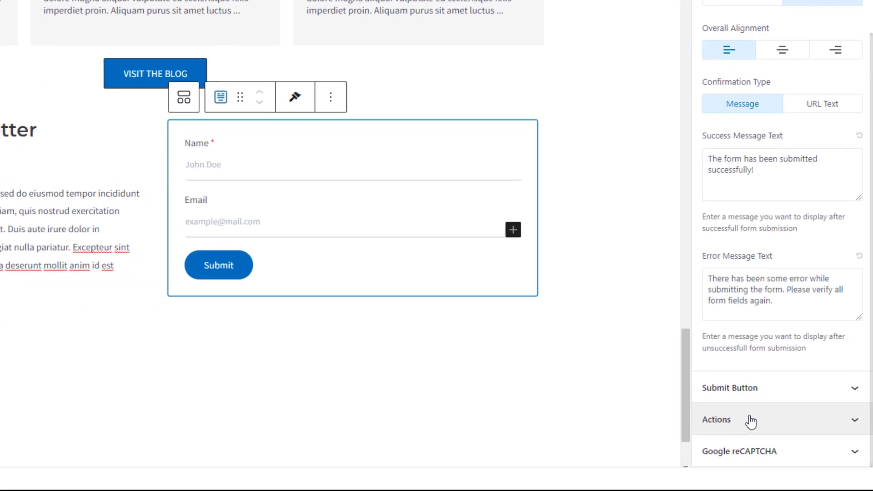
- Enter the site owner's e-mail address as the form's submission recipient
left_click(750, 420)
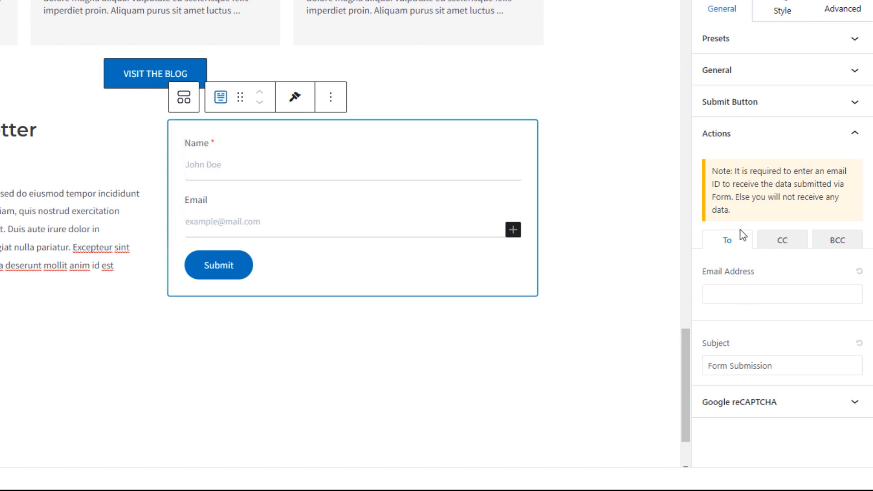
left_click(727, 296)
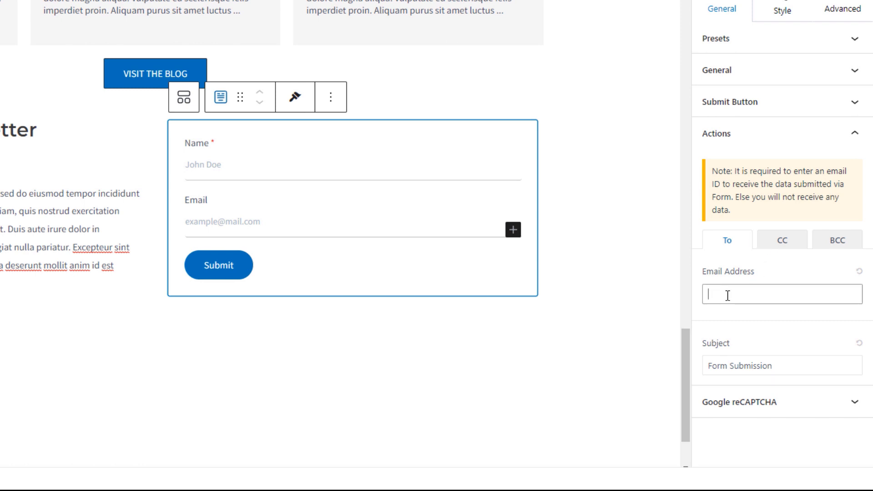
left_click(795, 319)
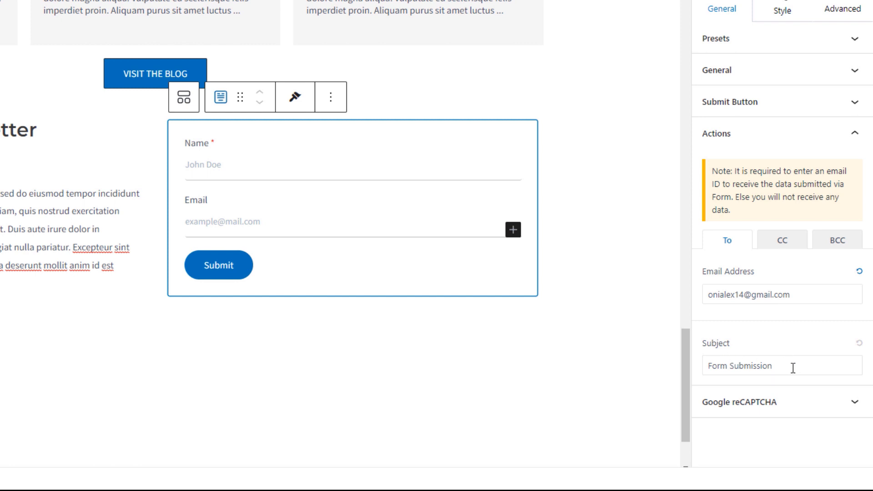
left_click(768, 408)
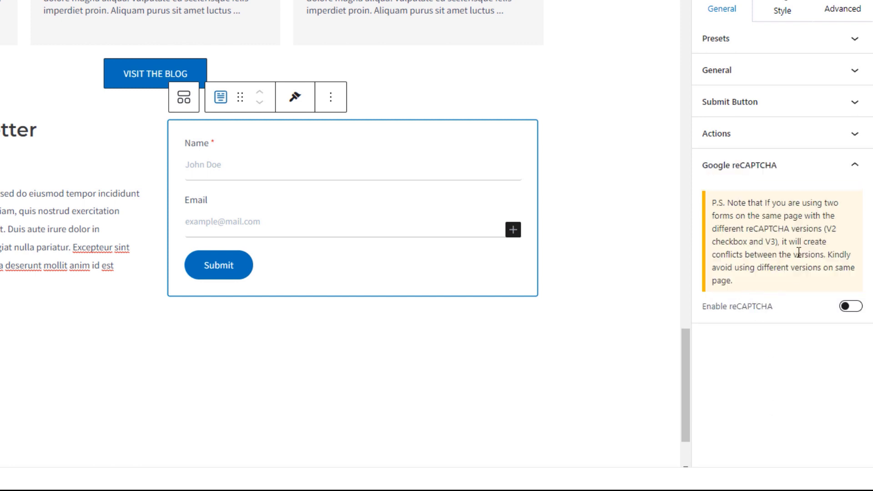
left_click(787, 173)
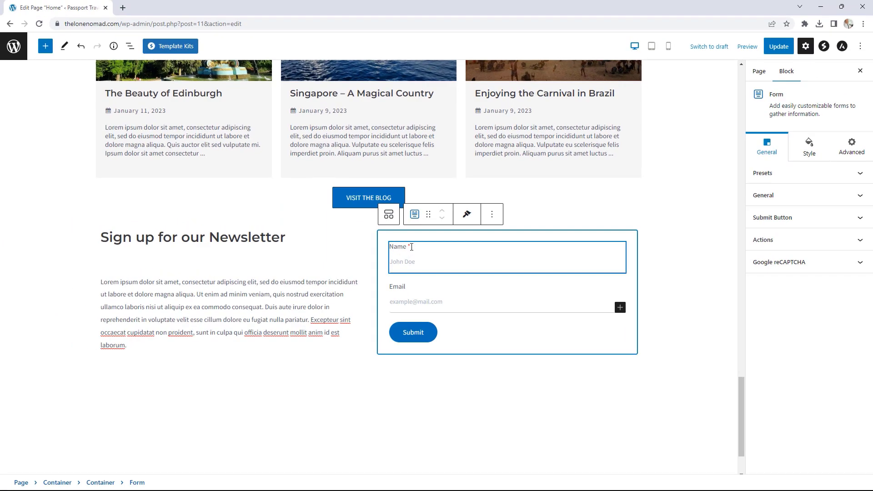
- Mark the form's Email field as required
left_click(411, 247)
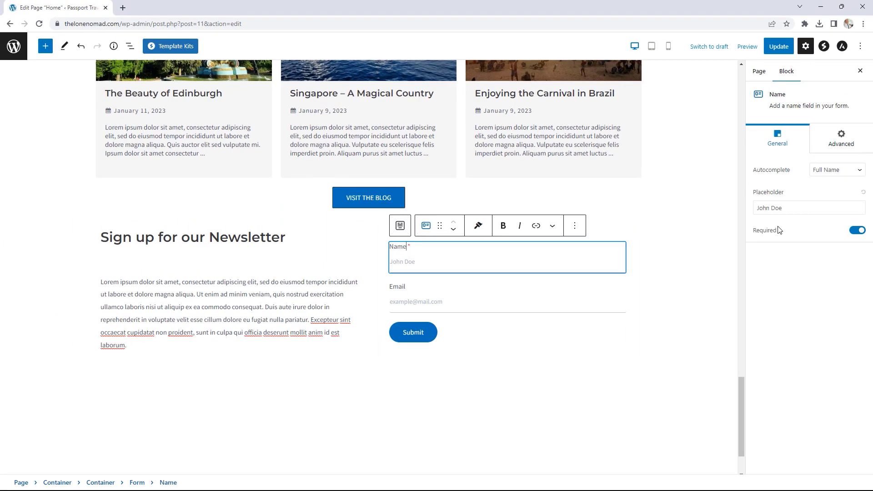
left_click(405, 296)
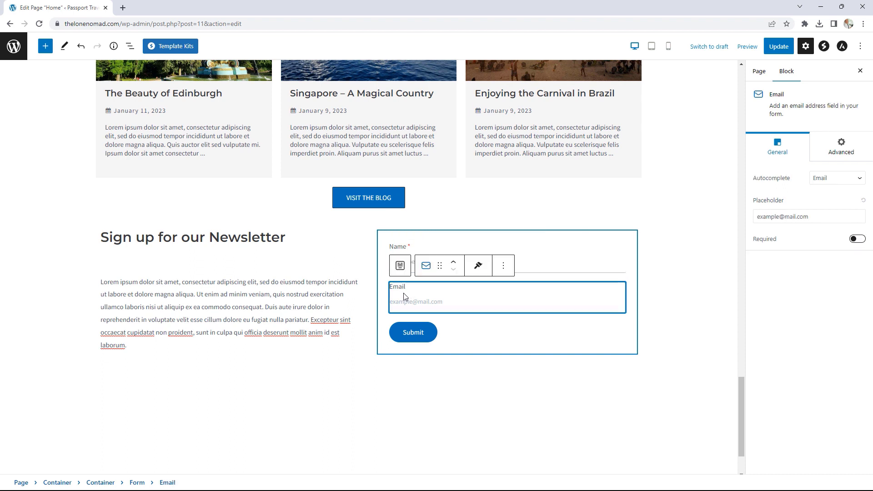
left_click(857, 240)
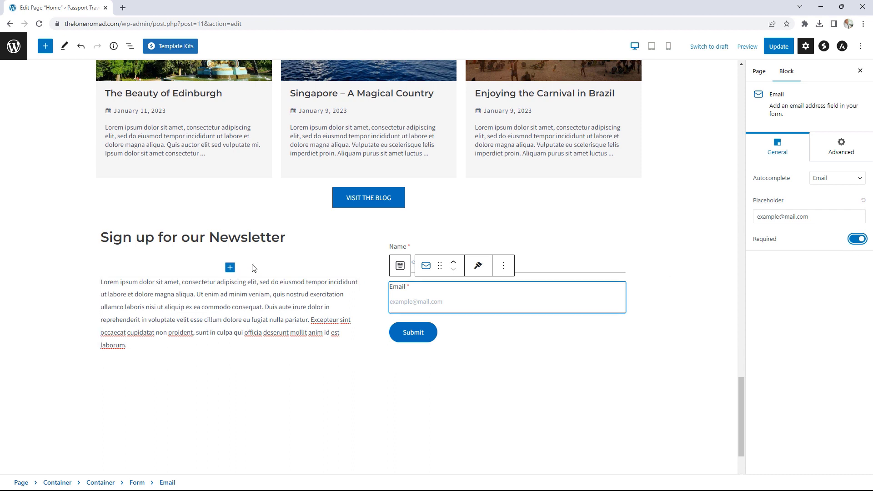
- Set the newsletter heading's bottom spacing to 0 and add a Solid separator line
left_click(220, 238)
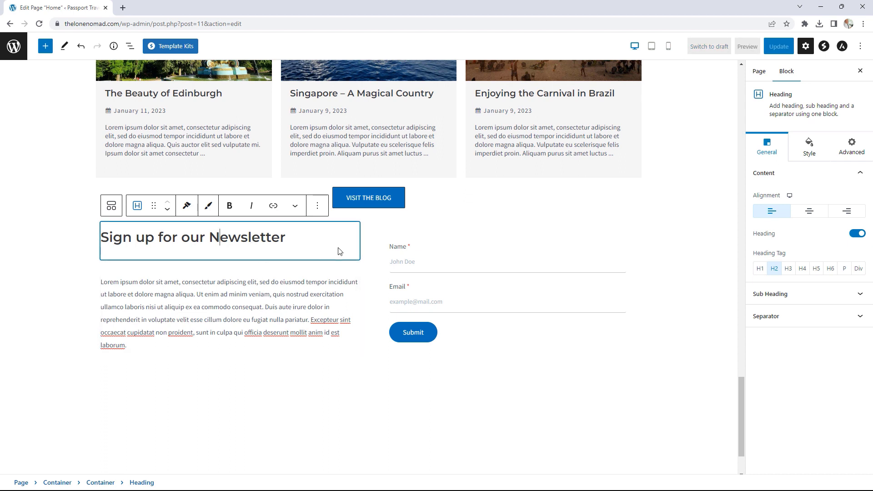
left_click(809, 150)
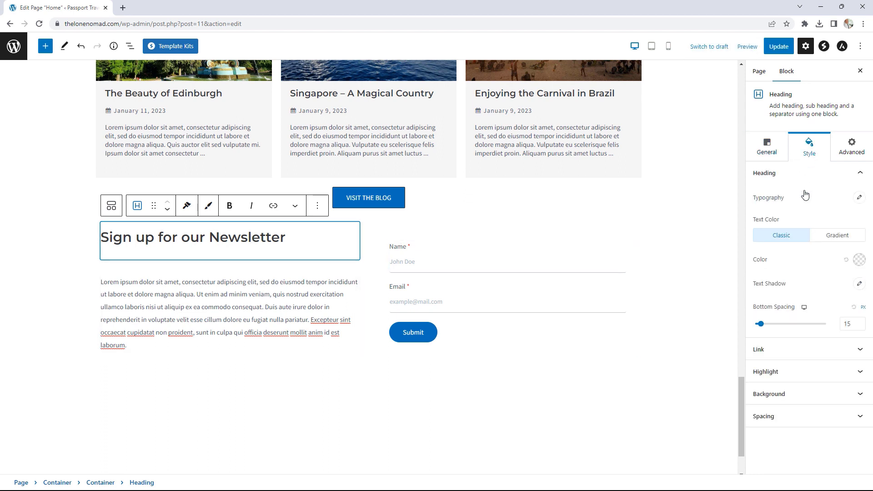
left_click_drag(758, 328, 755, 328)
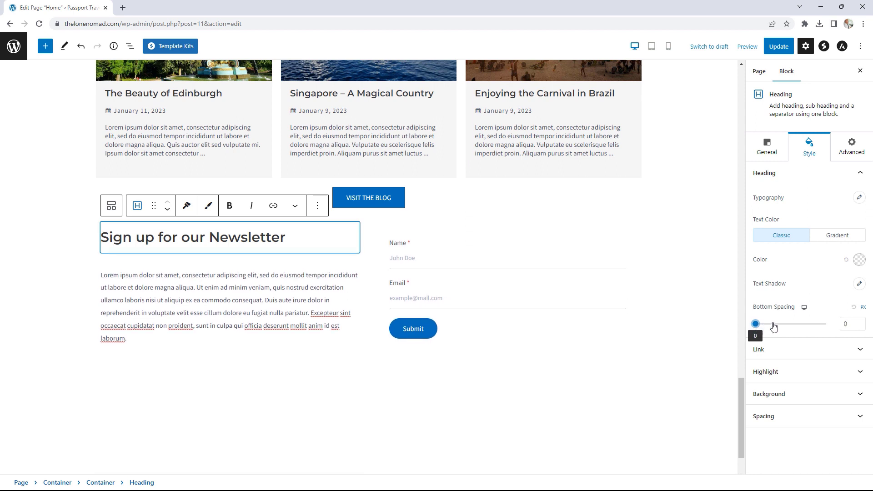
left_click(767, 149)
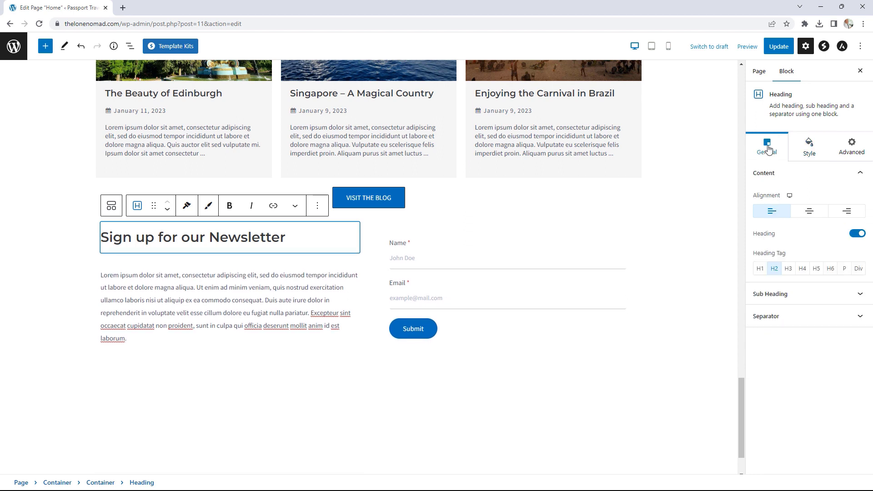
left_click(781, 316)
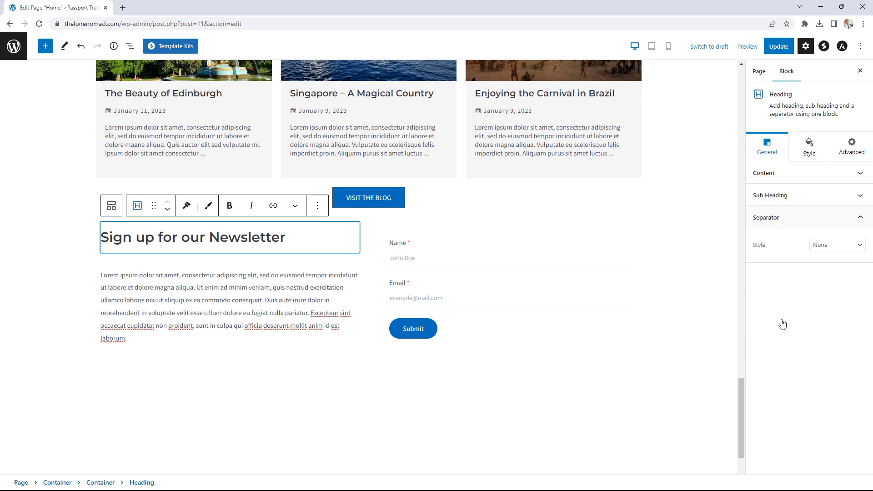
left_click(823, 247)
left_click(824, 261)
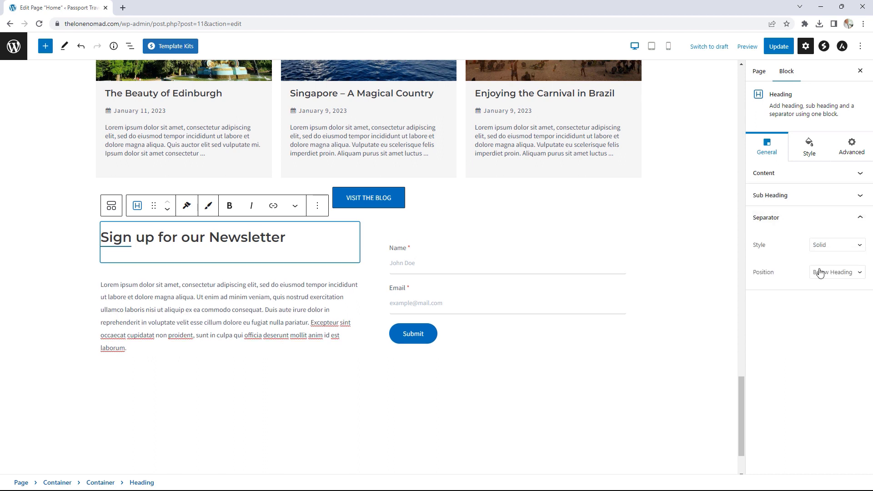
- Style the separator with width 73, thickness 1, bottom spacing 5 and black colour
left_click(809, 148)
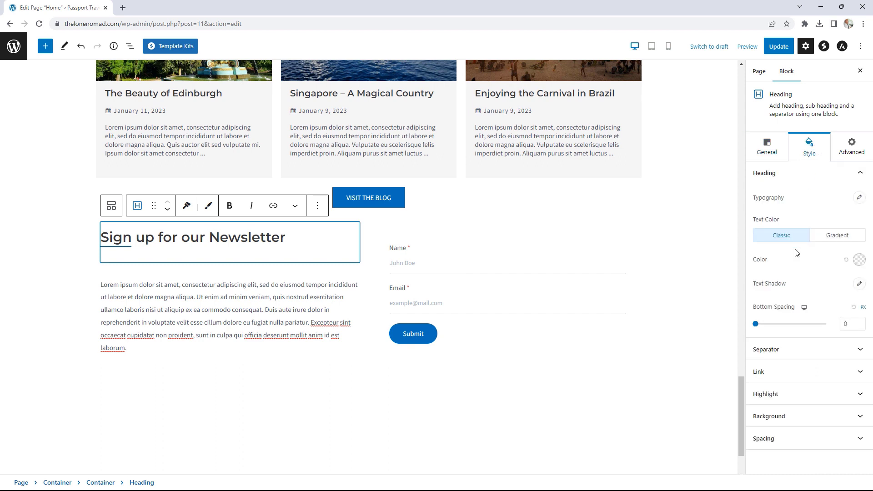
left_click(792, 178)
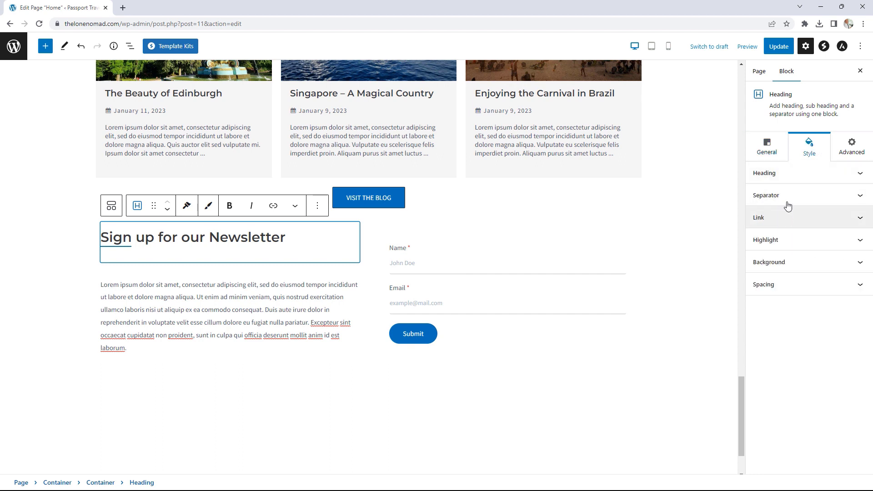
left_click(788, 197)
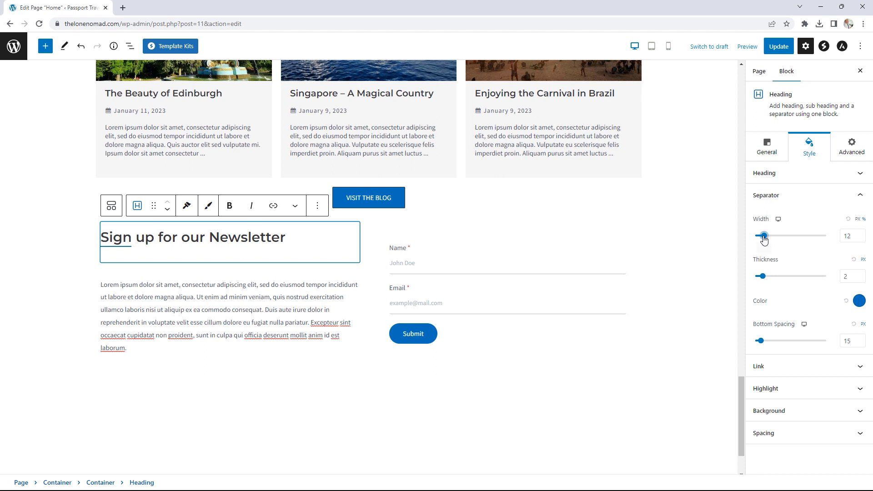
left_click_drag(764, 236, 807, 240)
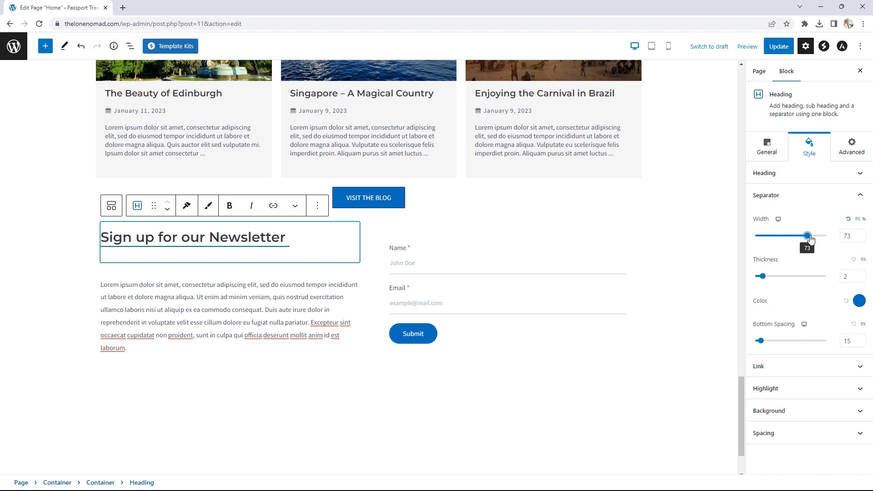
left_click(861, 280)
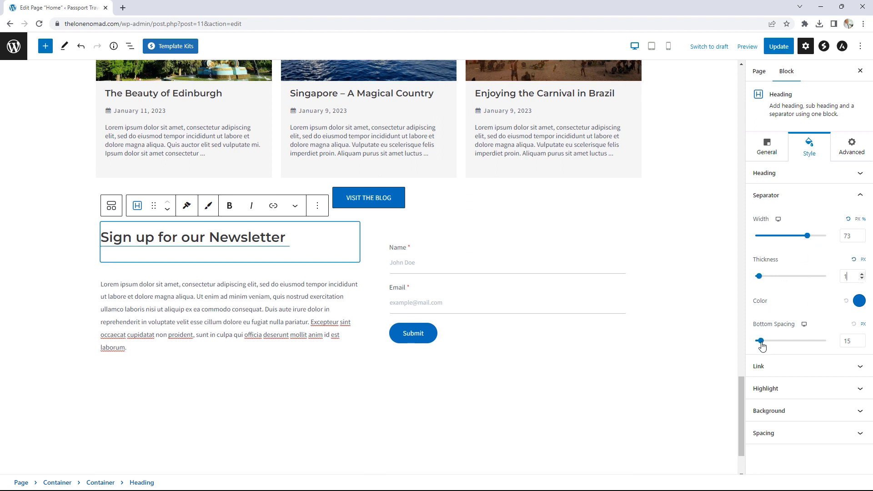
left_click_drag(760, 341, 756, 340)
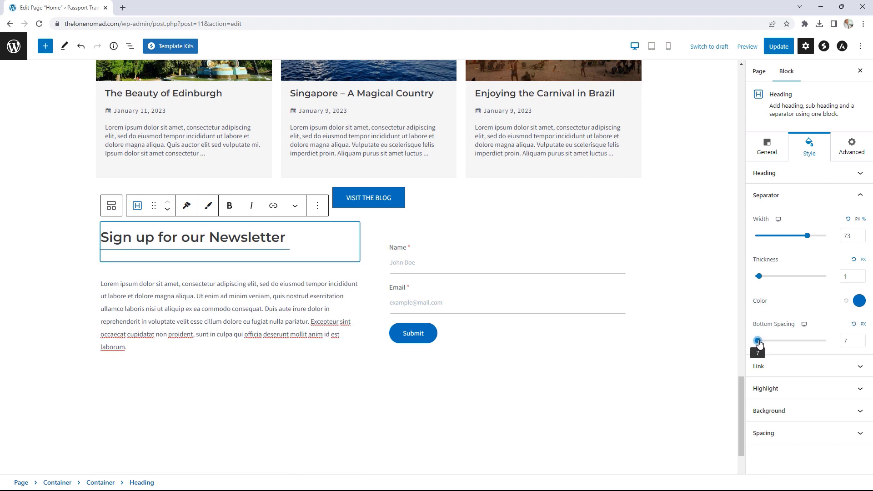
left_click(861, 341)
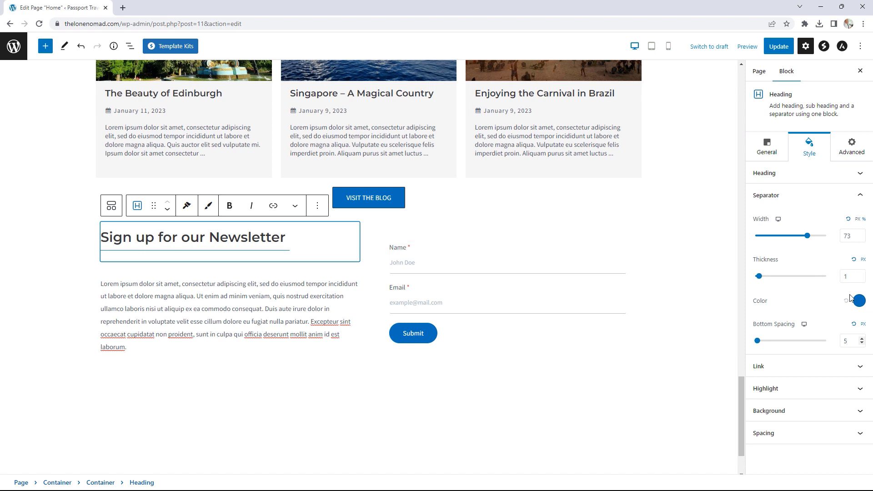
left_click(863, 305)
left_click(835, 261)
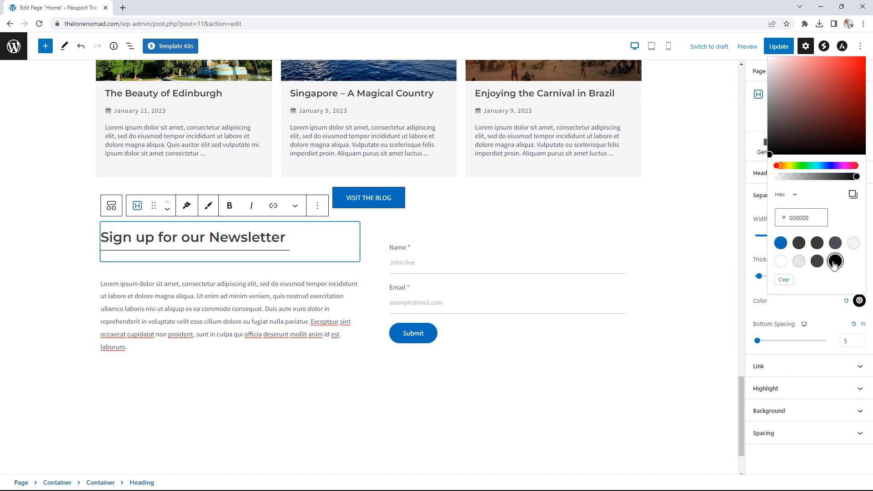
left_click(735, 355)
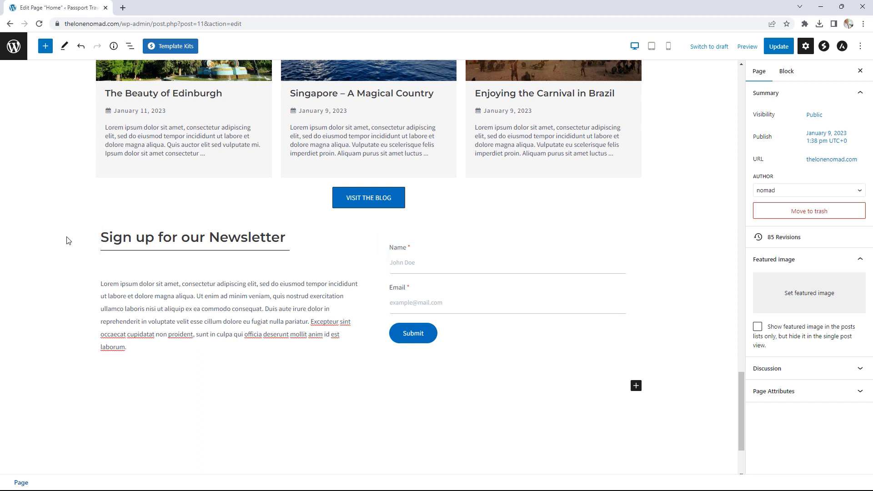
- Set the container's unlinked top and bottom padding to 50 each and update the page
left_click(91, 242)
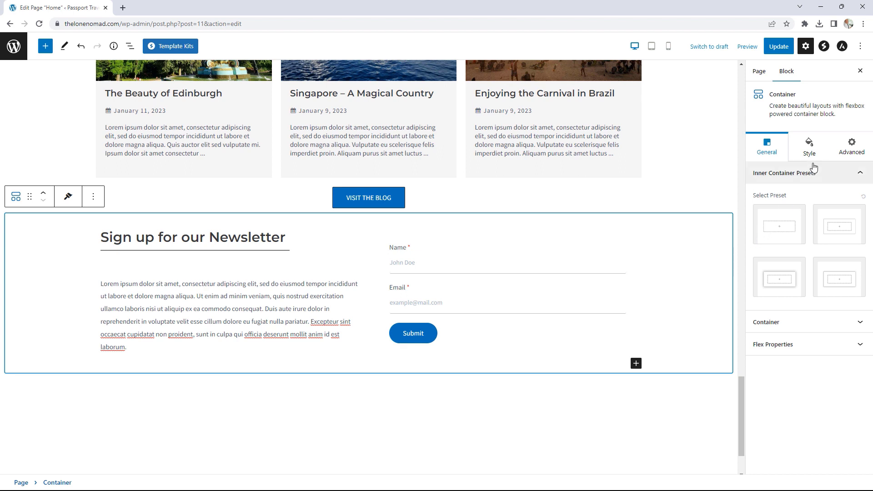
left_click(801, 323)
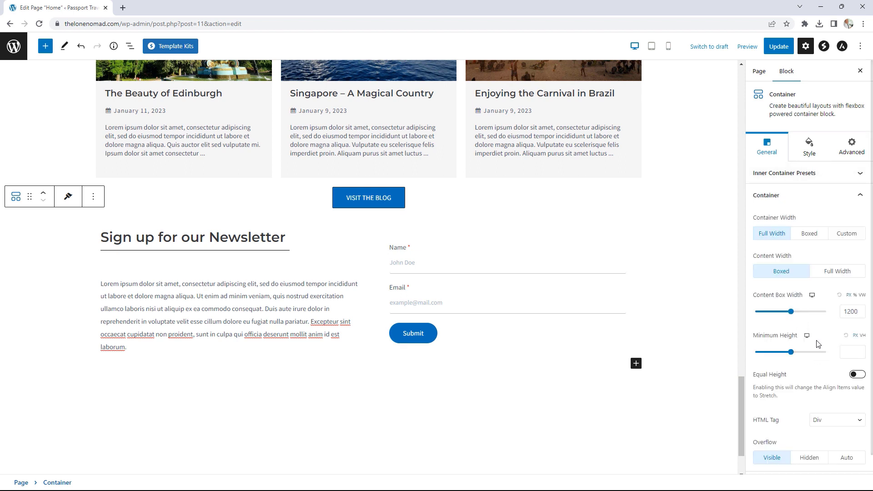
scroll(816, 339, "down", 1)
scroll(817, 339, "up", 1)
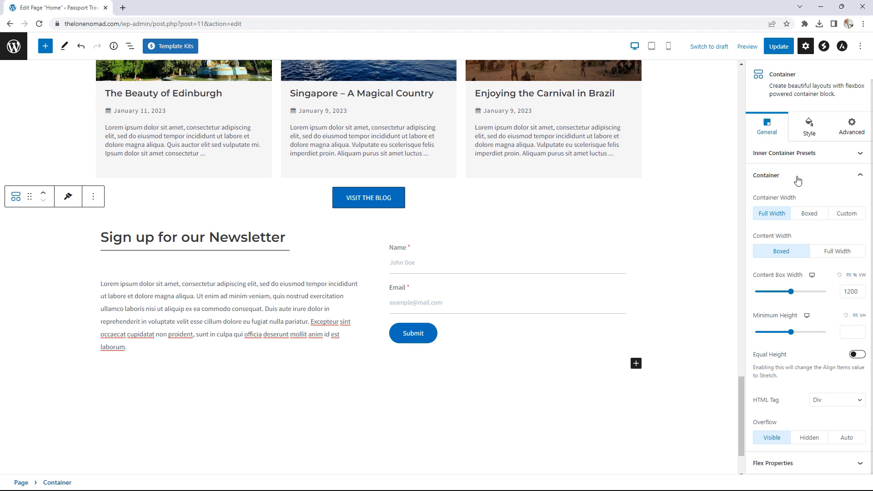
left_click(809, 133)
left_click(805, 312)
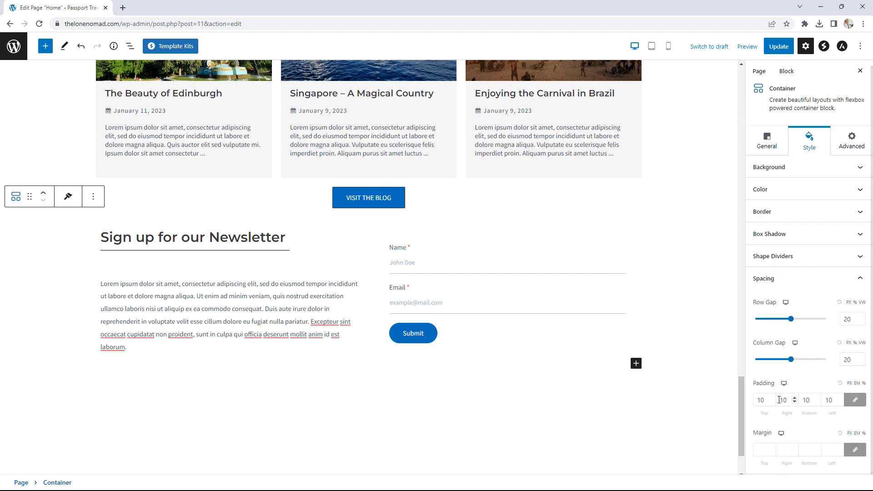
left_click(855, 402)
left_click_drag(768, 401, 752, 403)
type("50")
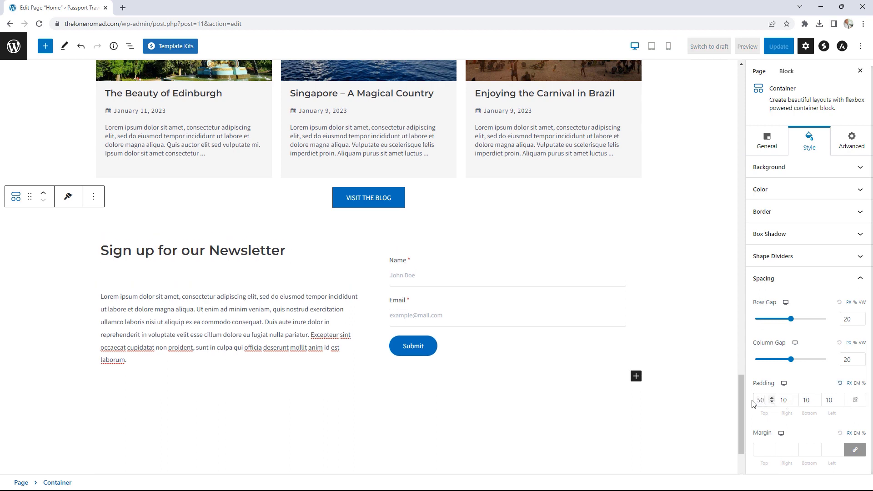
left_click_drag(809, 400, 794, 402)
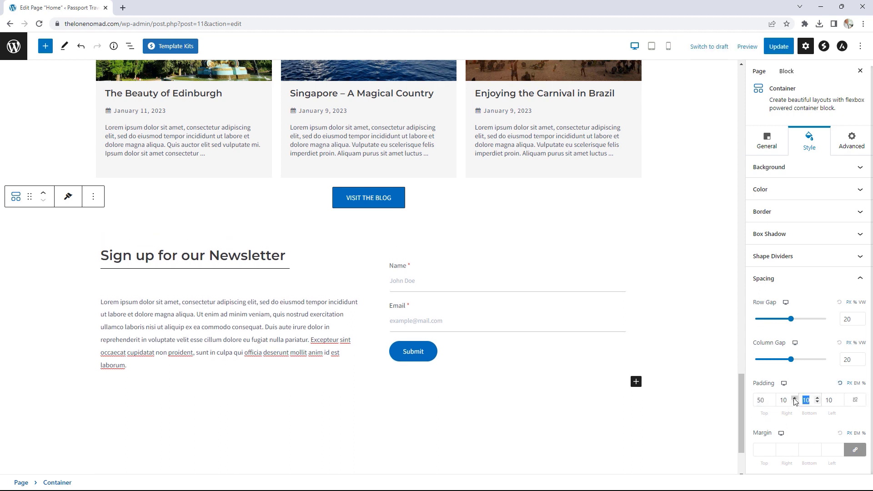
type("50")
left_click(783, 48)
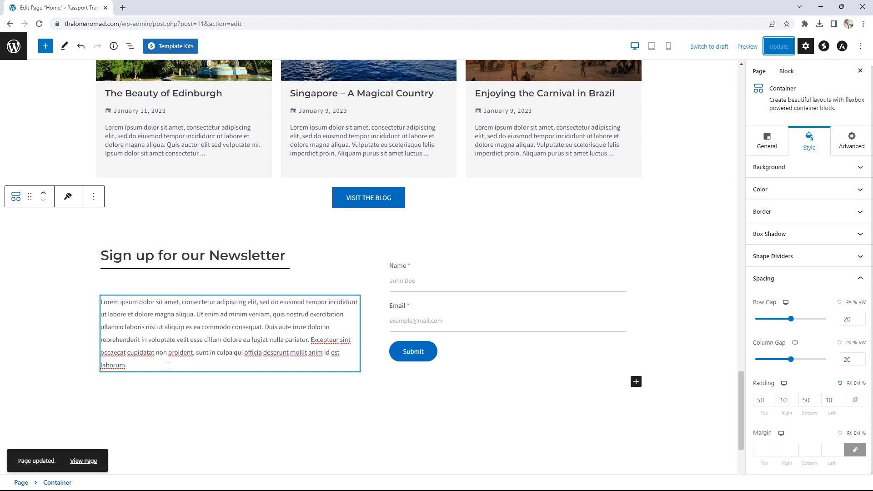
- On the live page, fill the newsletter Name and Email via autofill and submit the form
left_click(83, 462)
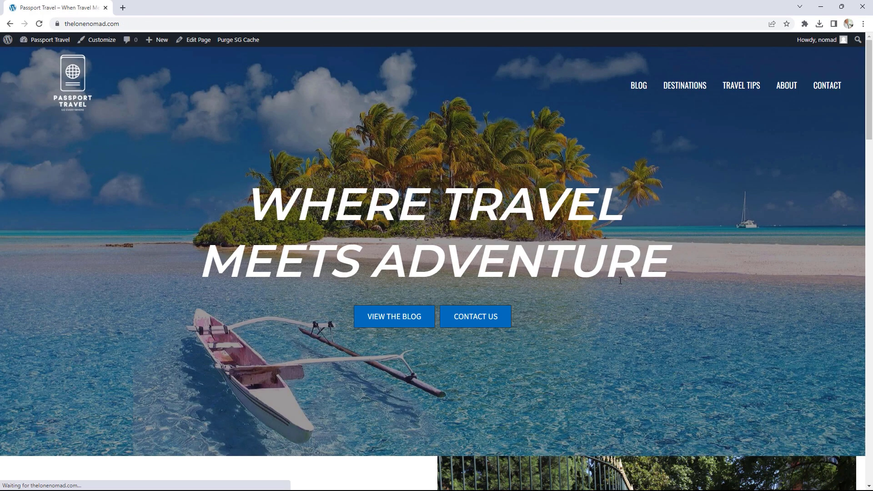
scroll(685, 253, "down", 5)
scroll(685, 251, "down", 20)
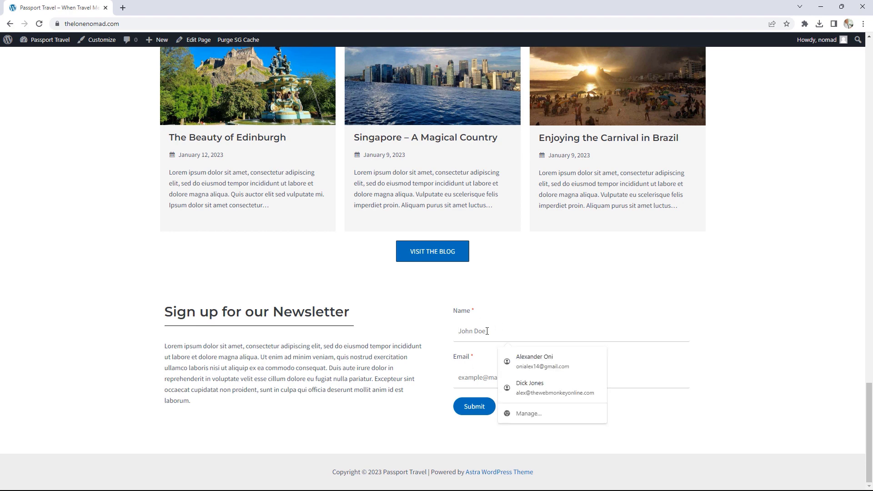
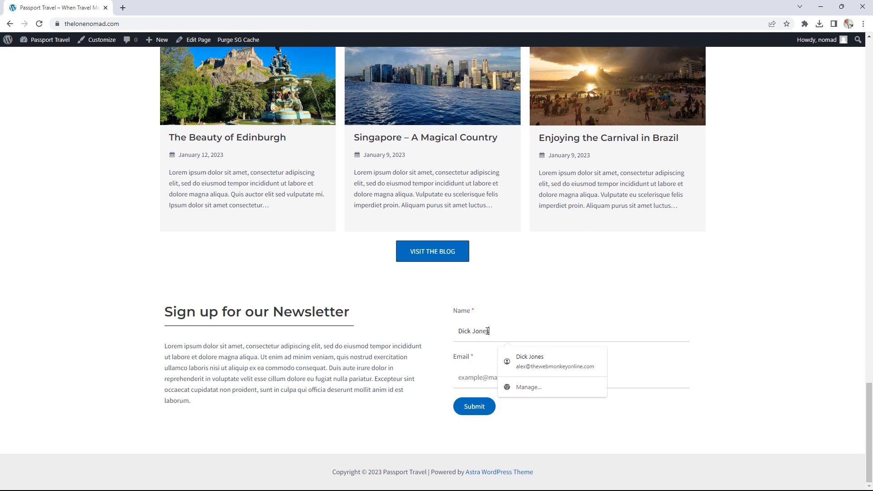
key("Tab")
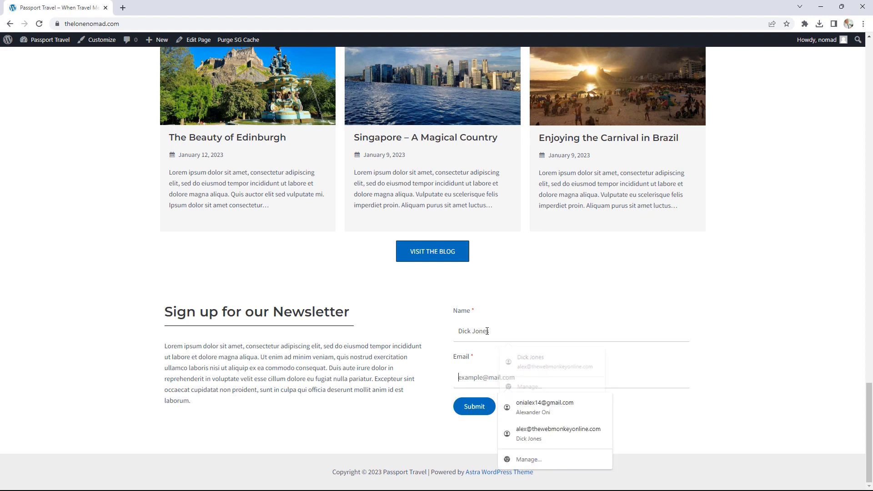
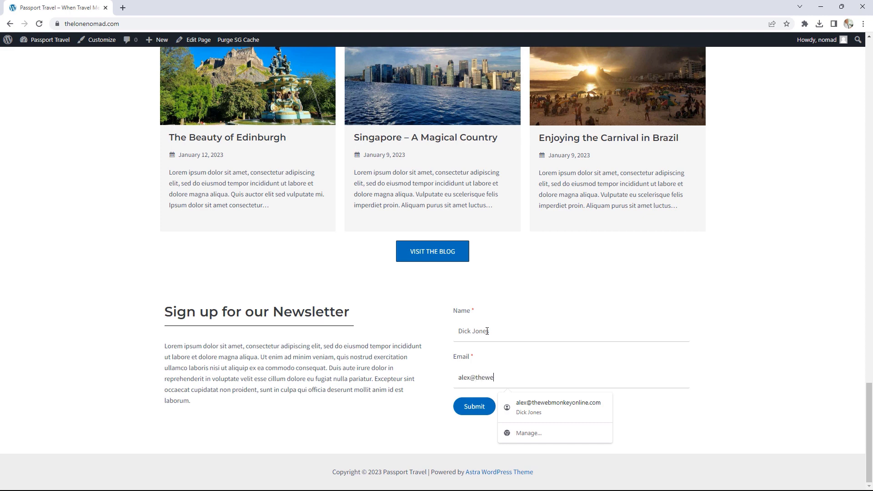
left_click(534, 410)
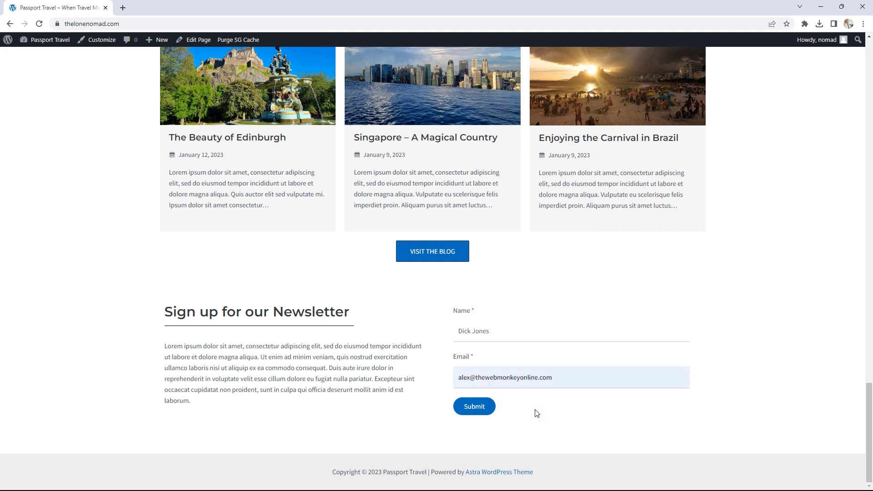
left_click(475, 407)
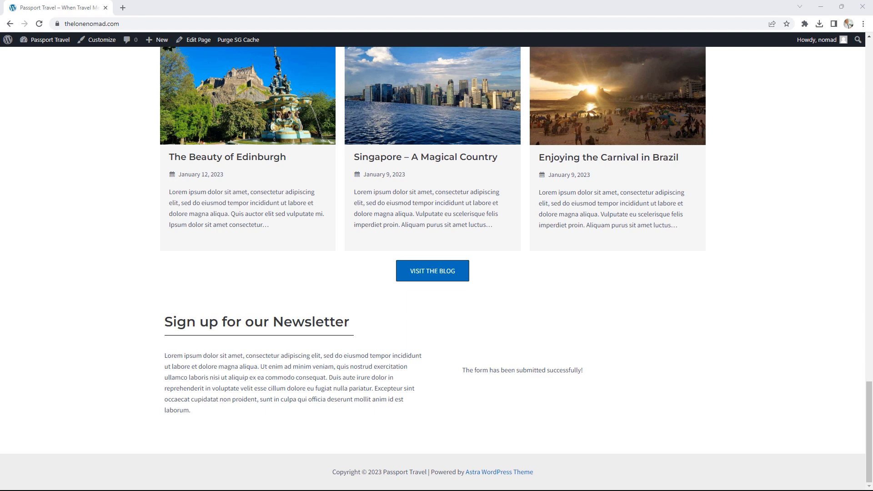
- Dock Gmail beside the site, highlight the submitted name and email in the Form Submission email, then detach it
left_click_drag(863, 8, 249, 11)
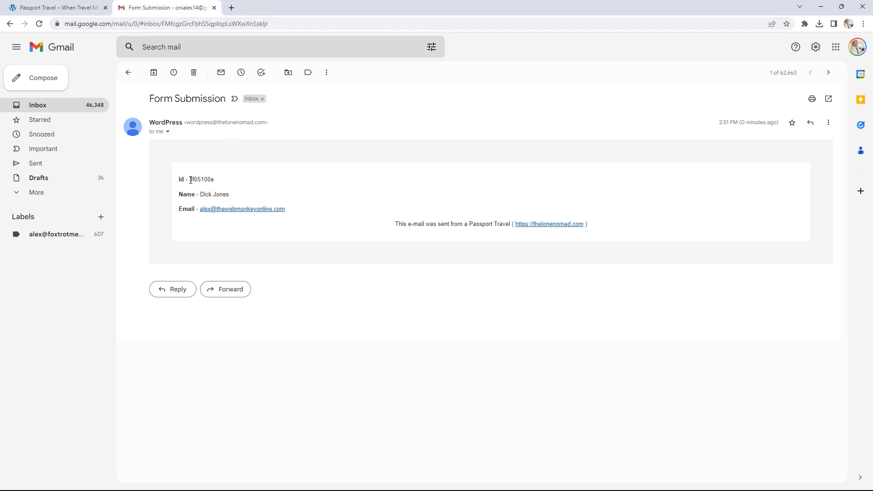
left_click_drag(188, 179, 198, 195)
left_click_drag(287, 210, 218, 211)
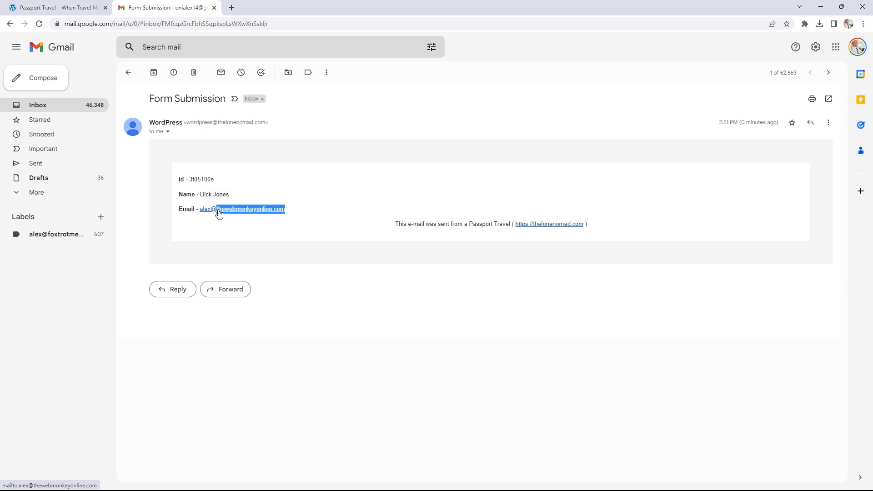
left_click_drag(176, 4, 872, 105)
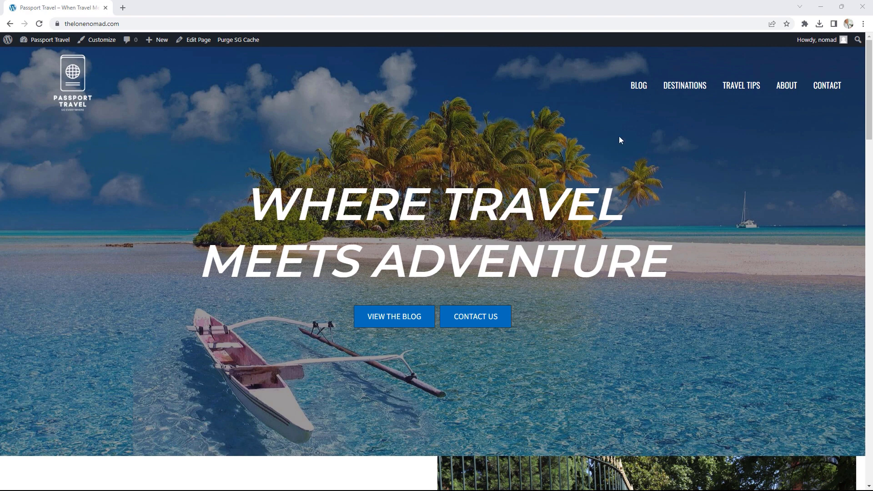
- Go to the live site's BLOG page and scroll through posts like 'The Beauty of Edinburgh'
left_click(635, 89)
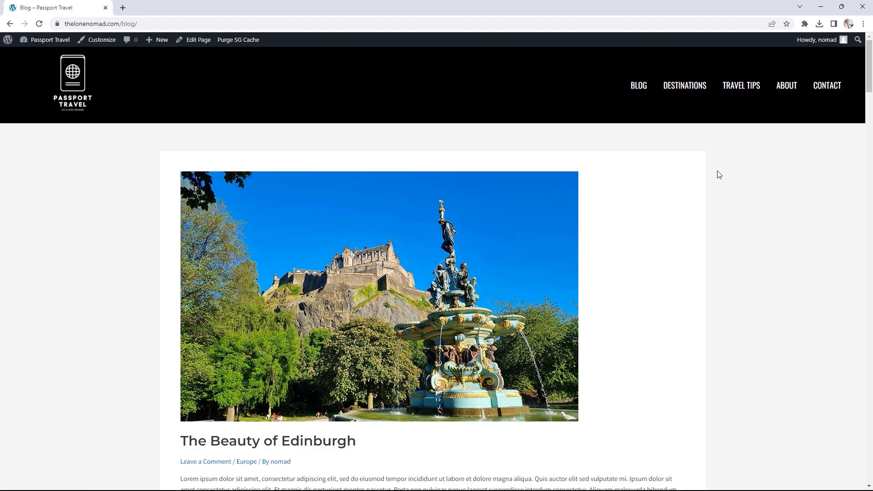
scroll(718, 175, "down", 2)
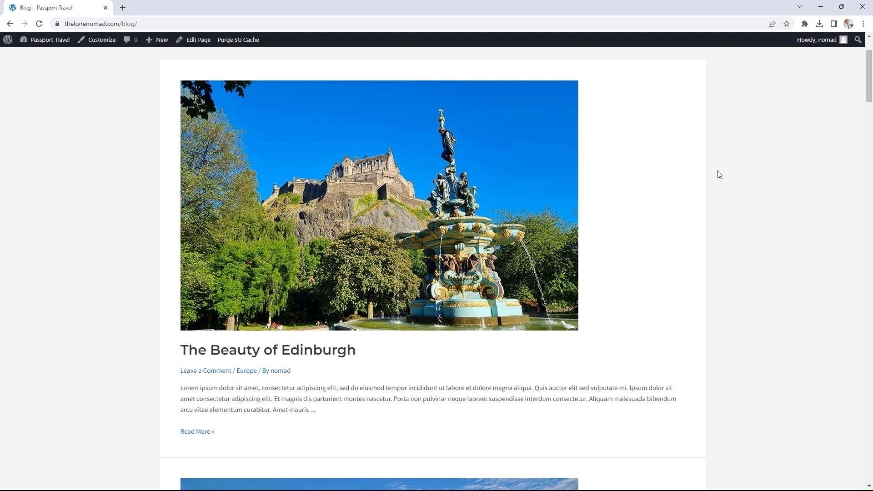
scroll(719, 175, "down", 4)
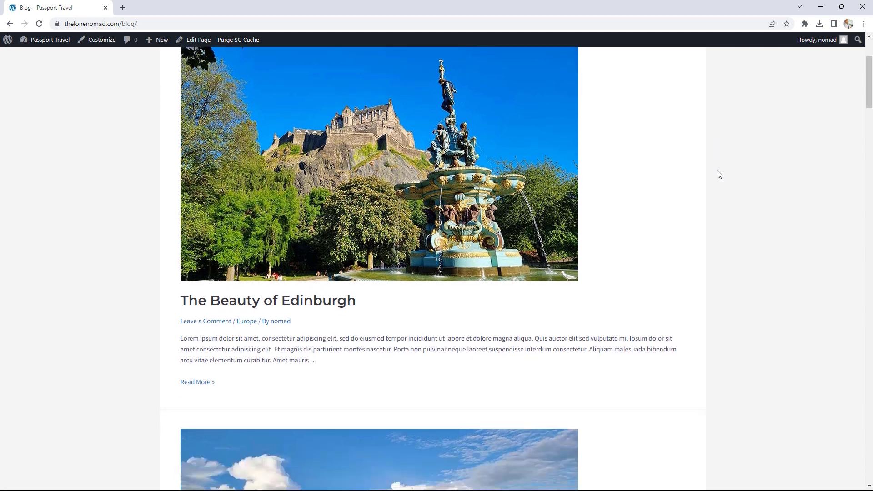
scroll(718, 175, "down", 4)
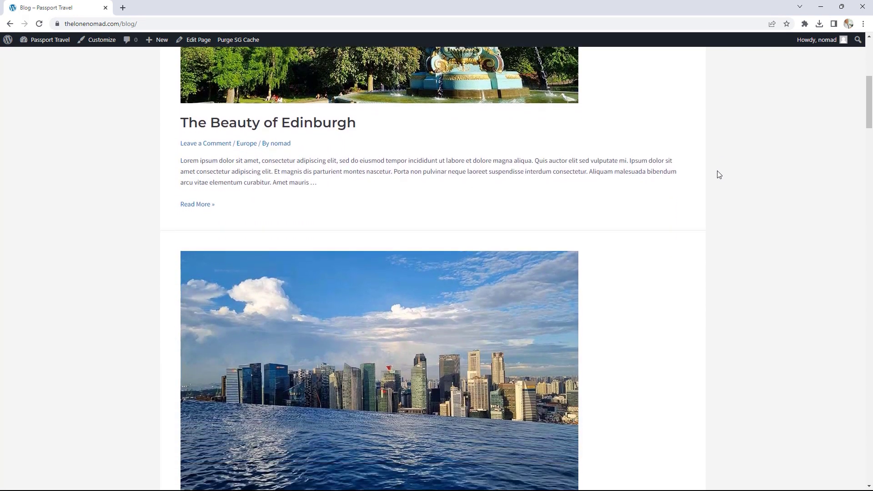
scroll(718, 175, "up", 7)
scroll(719, 174, "up", 3)
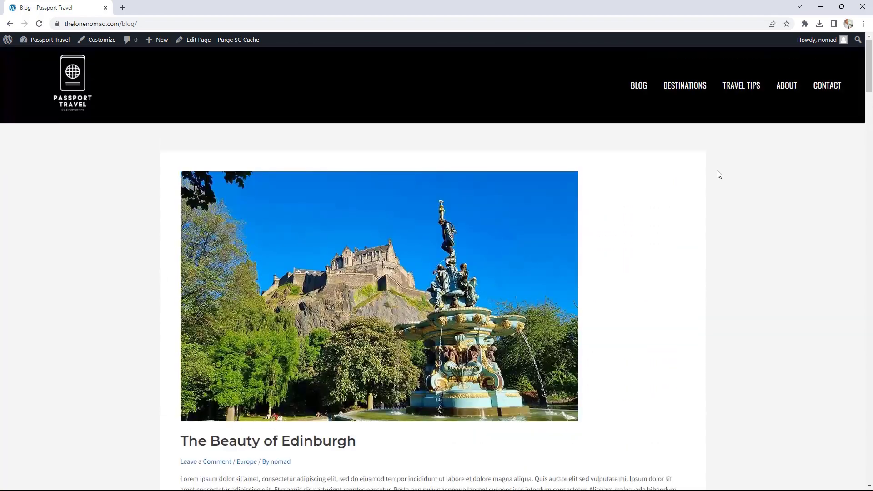
scroll(718, 174, "down", 1)
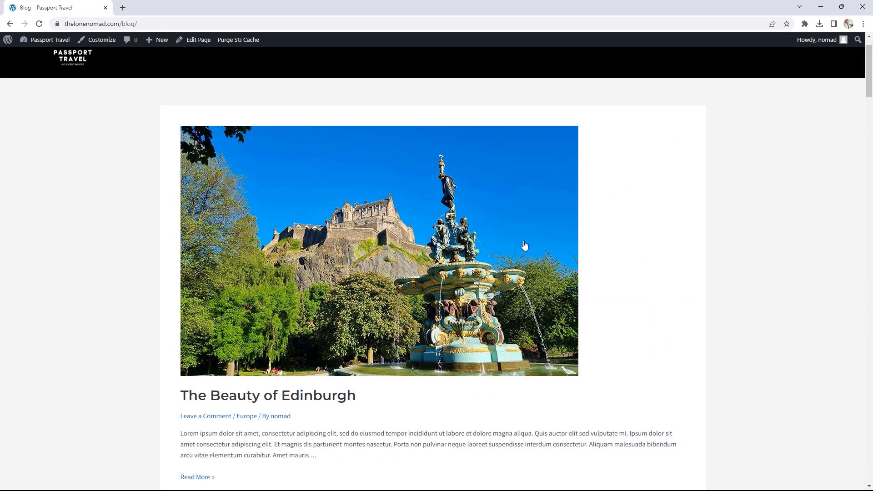
scroll(670, 254, "down", 4)
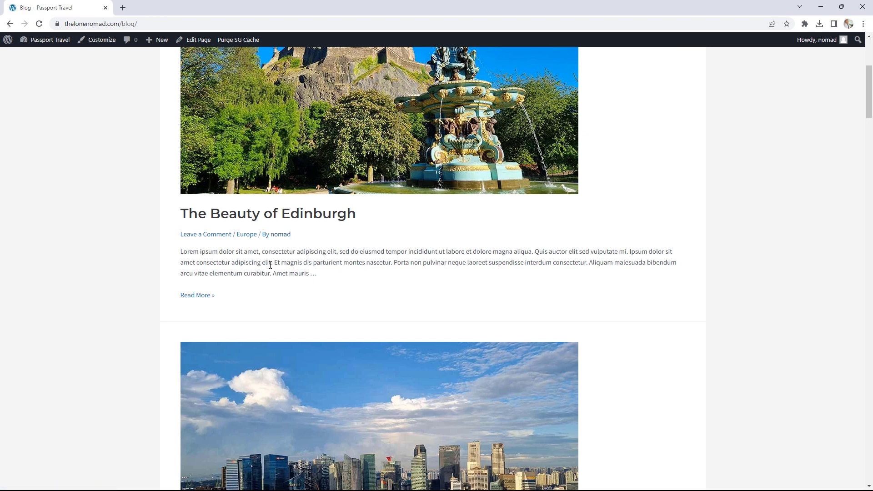
left_click_drag(865, 91, 863, 51)
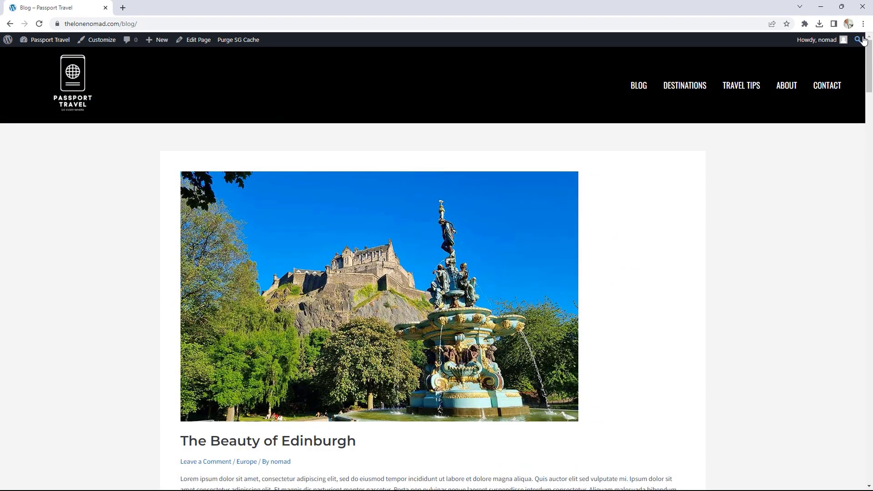
- In the Customizer under Blog > Blog / Archive, set Container Layout to Narrow Width
left_click(101, 41)
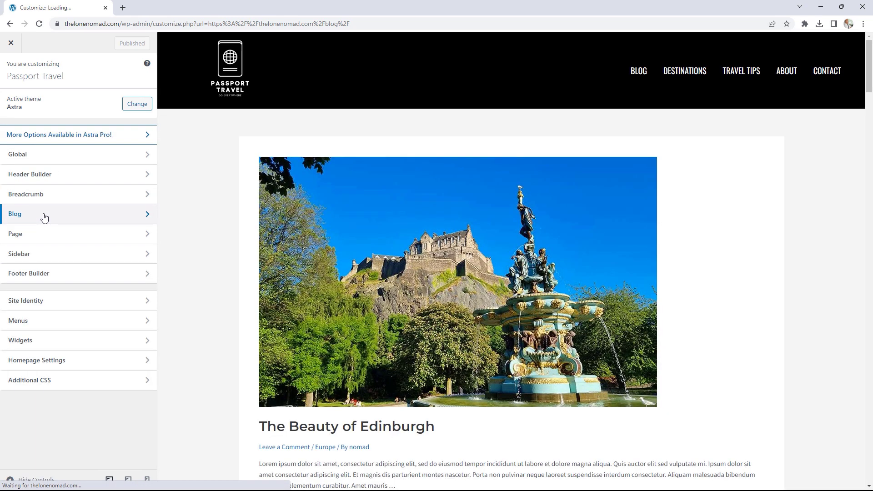
left_click(42, 217)
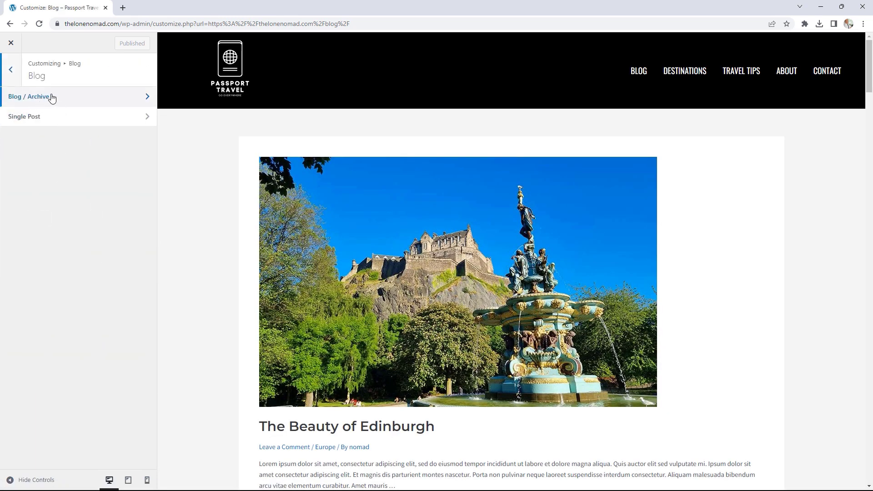
left_click(84, 101)
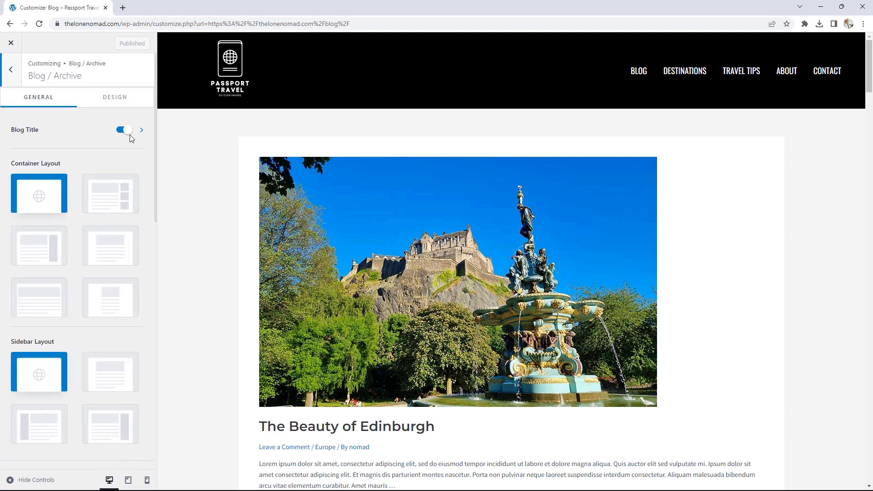
scroll(132, 139, "down", 2)
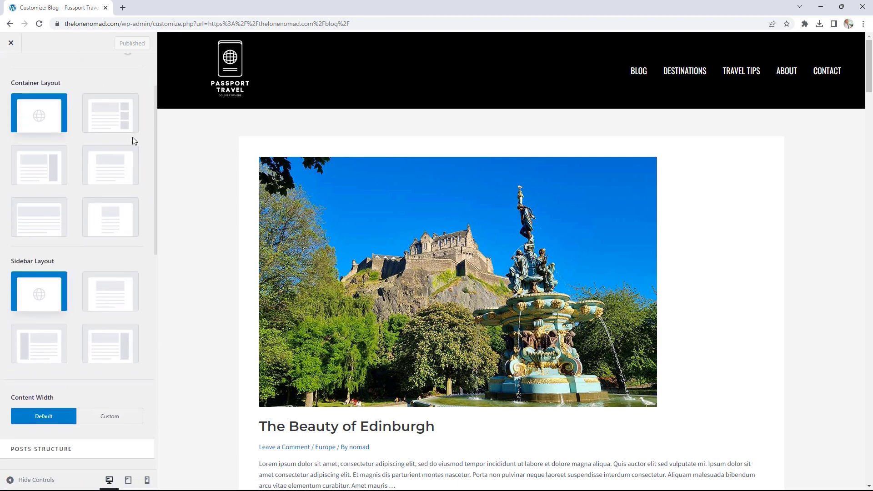
left_click(113, 167)
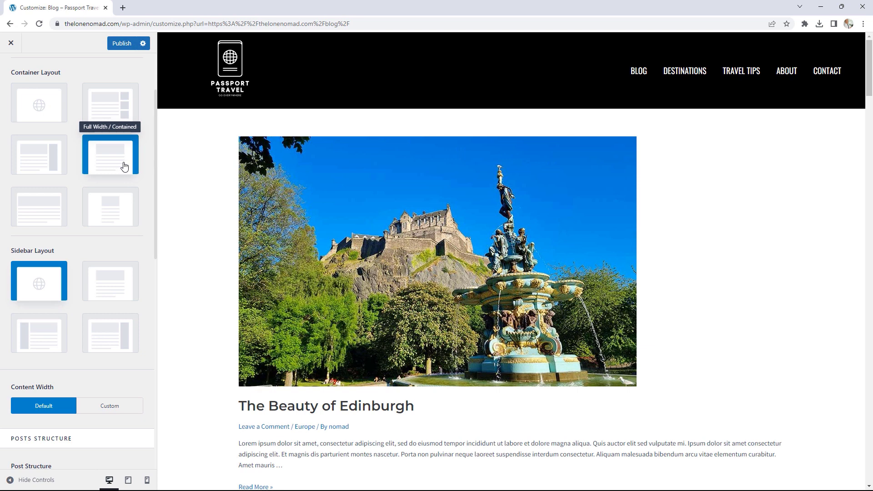
left_click(52, 205)
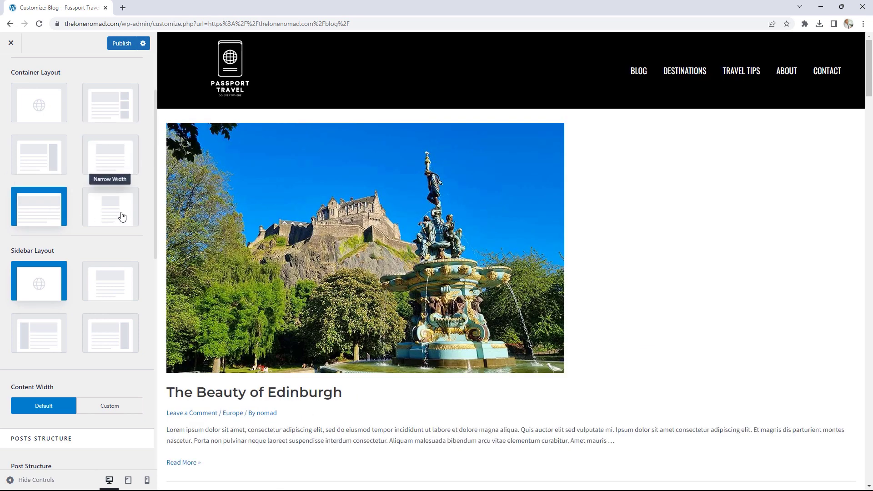
left_click(121, 215)
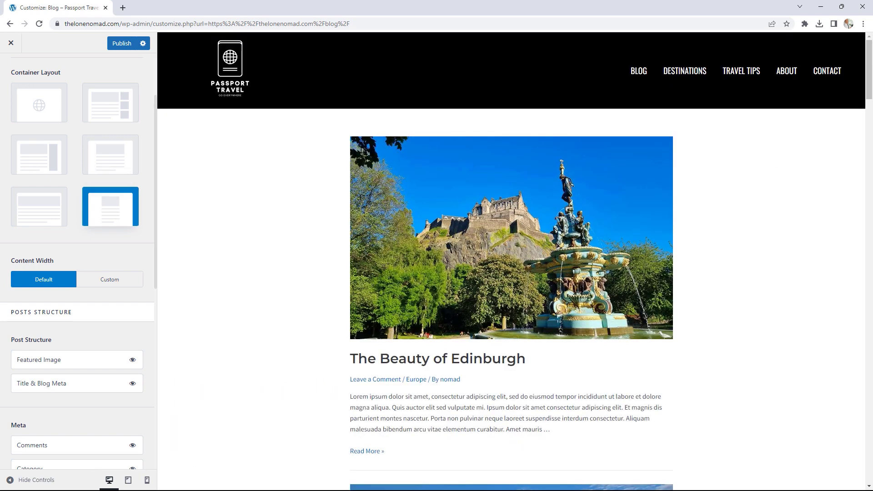
- Move Title & Blog Meta above Featured Image, publish the changes, and exit the customizer
mouse_move(866, 51)
left_mouse_down()
mouse_move(867, 187)
mouse_move(866, 61)
left_mouse_up()
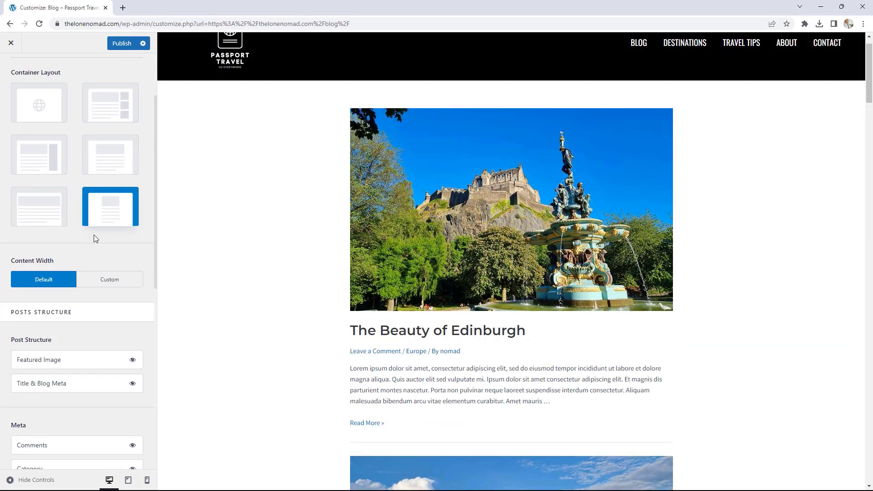
scroll(118, 274, "down", 2)
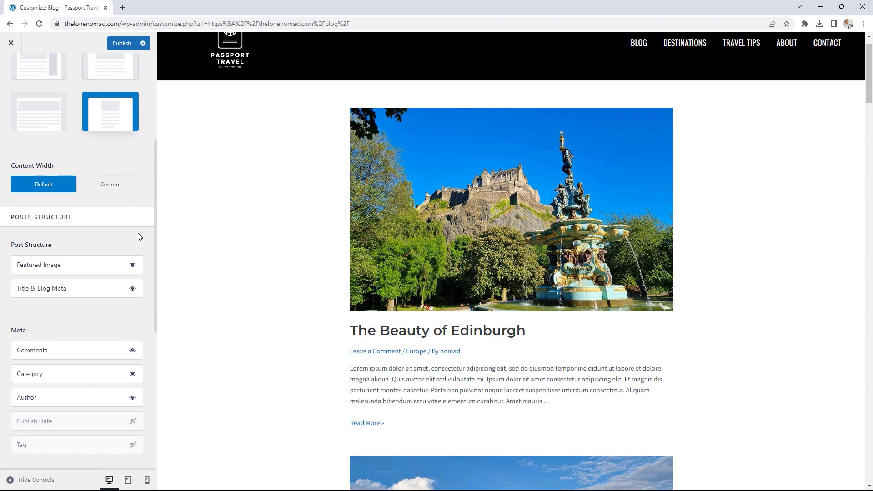
scroll(137, 236, "down", 2)
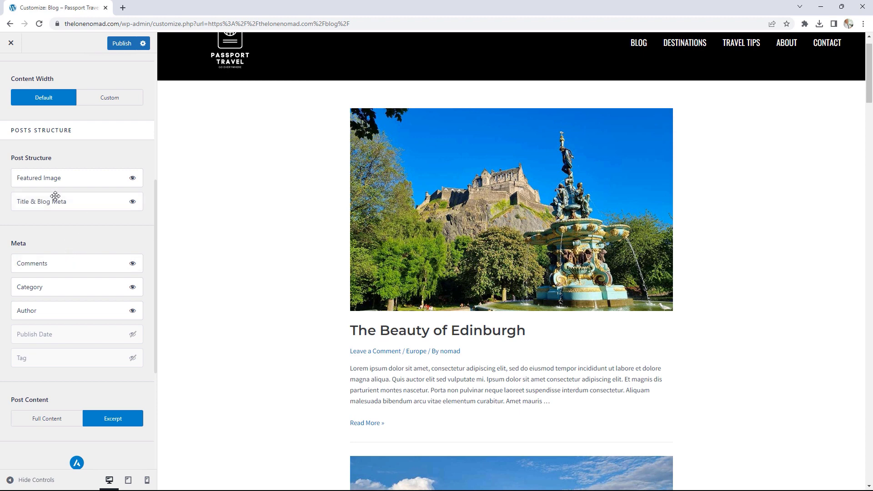
left_click_drag(53, 201, 50, 178)
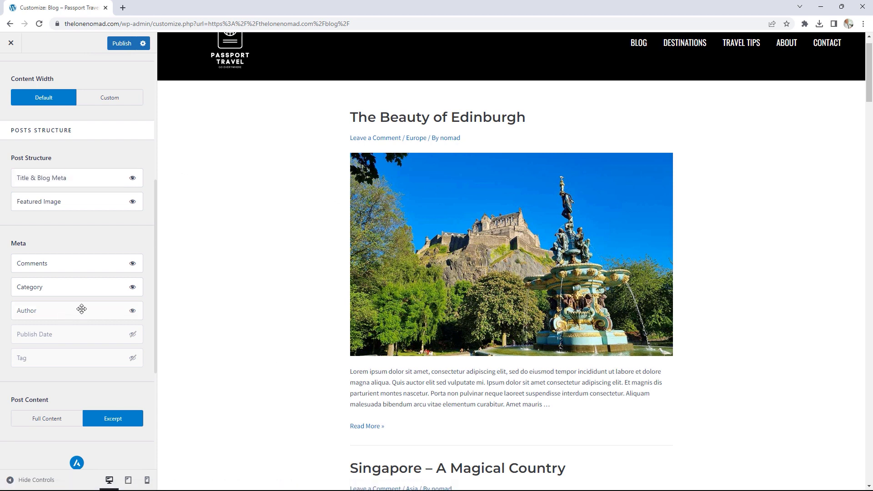
scroll(88, 304, "down", 2)
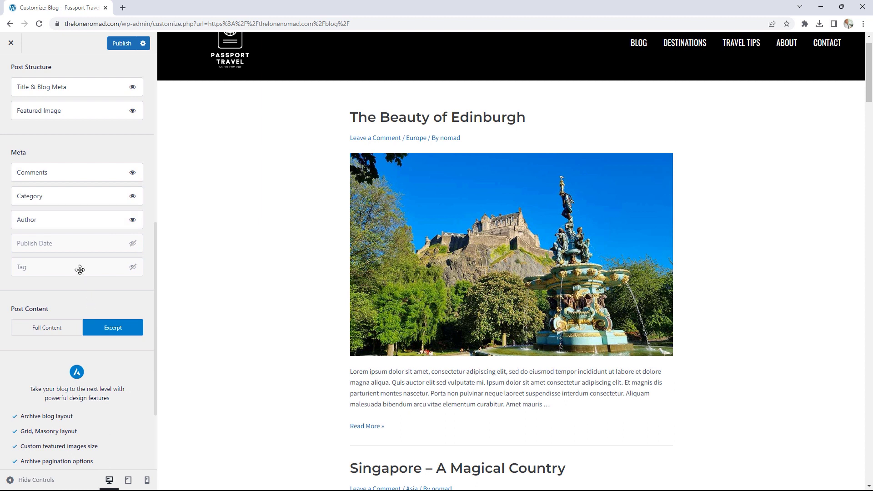
scroll(80, 270, "down", 3)
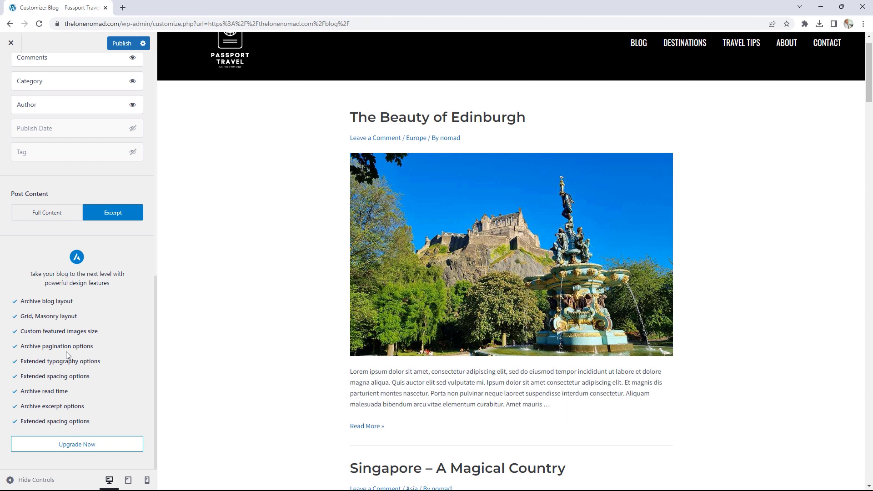
left_click(122, 49)
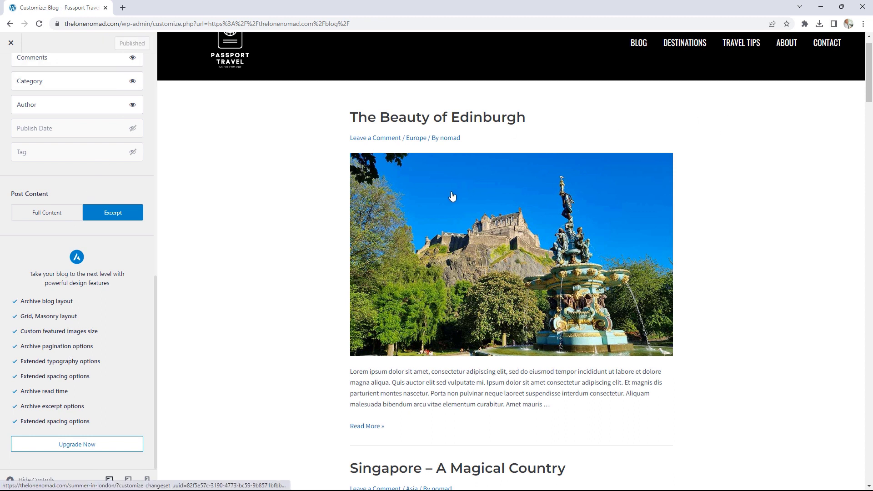
left_click(11, 44)
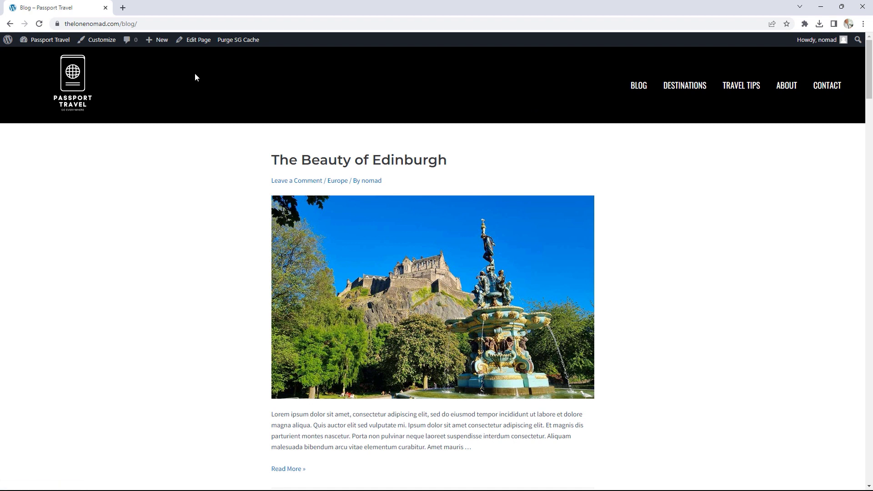
- Open the empty Articles page in the block editor from the All Pages list
left_click(199, 42)
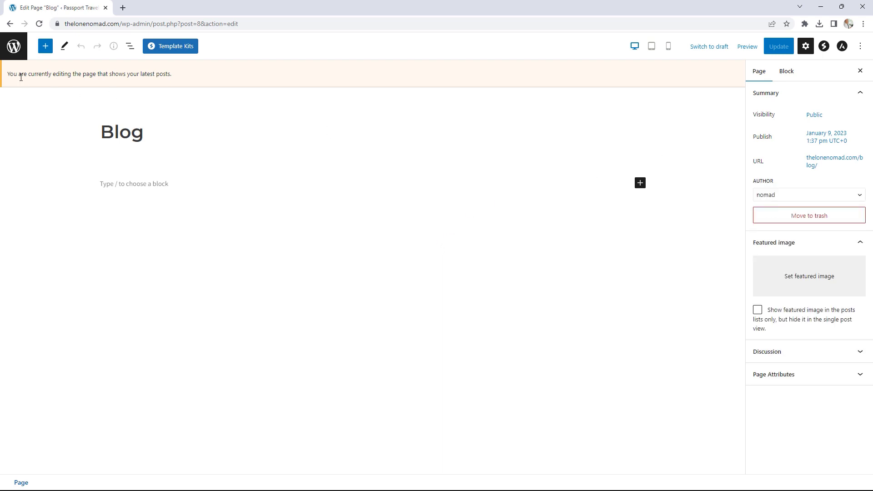
left_click_drag(23, 76, 131, 84)
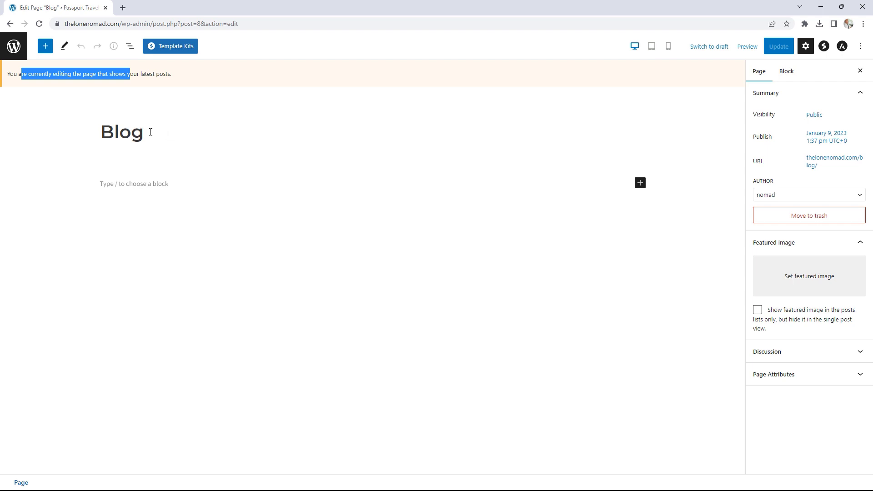
left_click(16, 48)
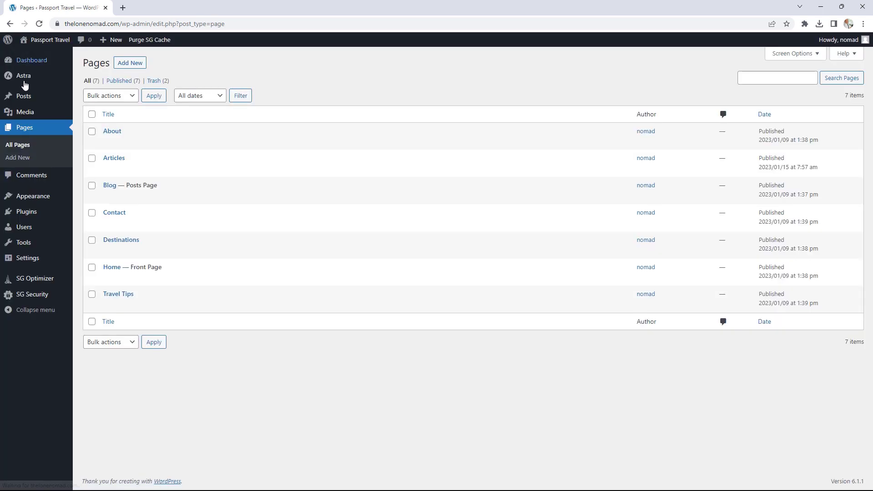
mouse_move(201, 186)
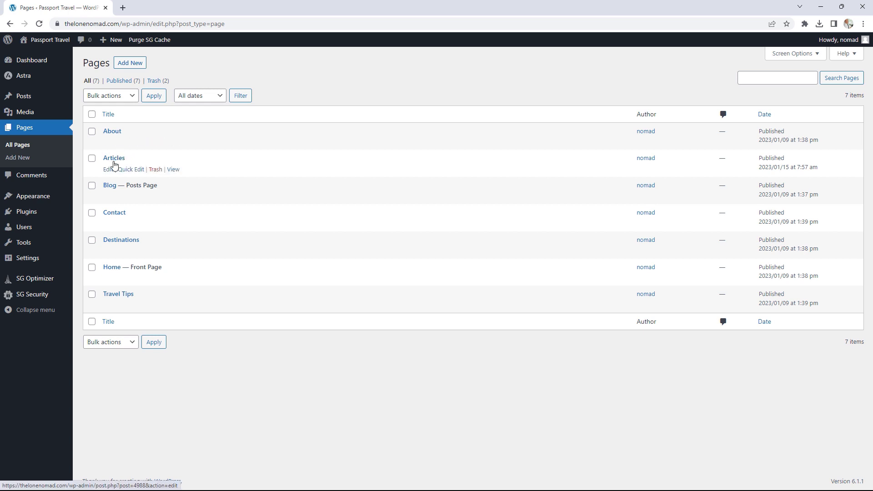
left_click(109, 171)
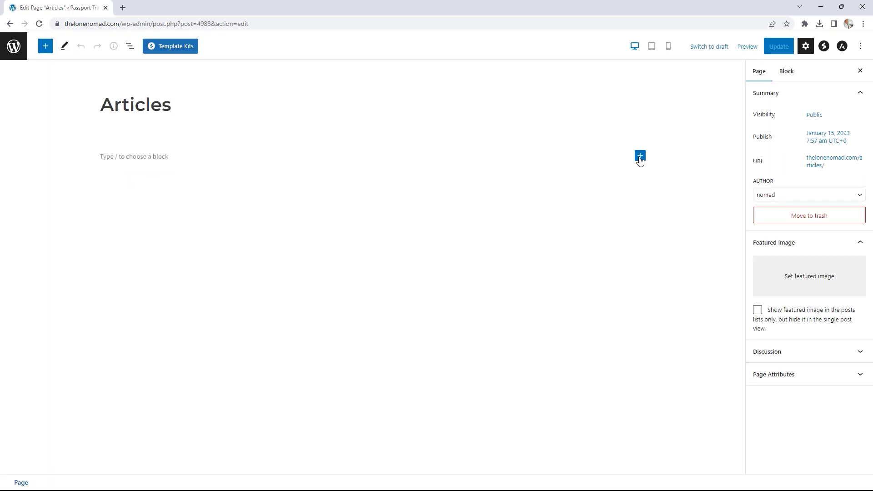
- Insert a Post Grid block into the Articles page from the full block library
left_click(640, 156)
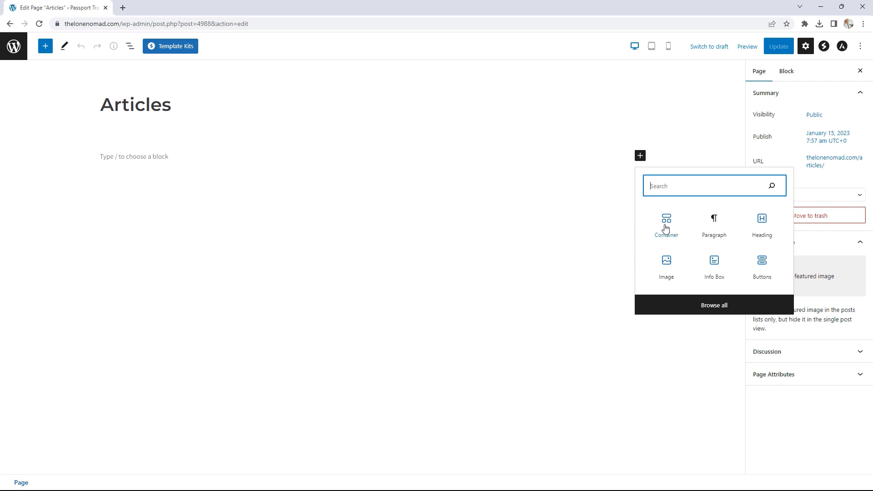
left_click(711, 308)
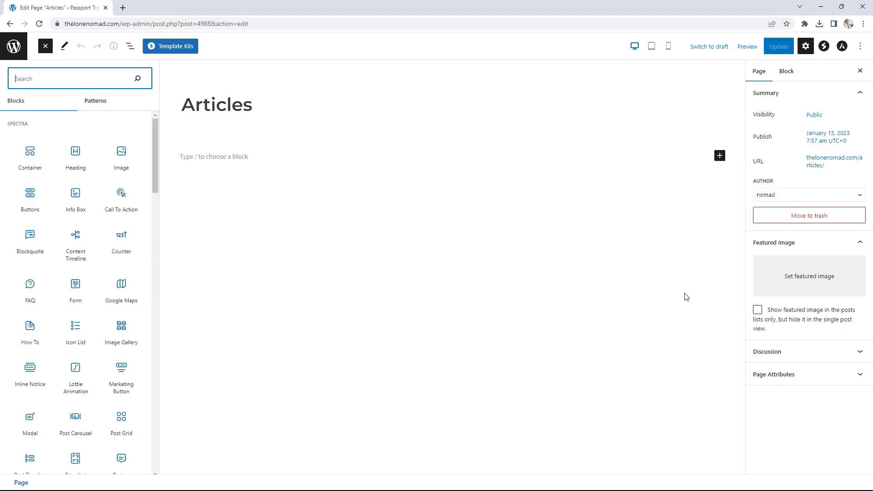
scroll(102, 181, "down", 4)
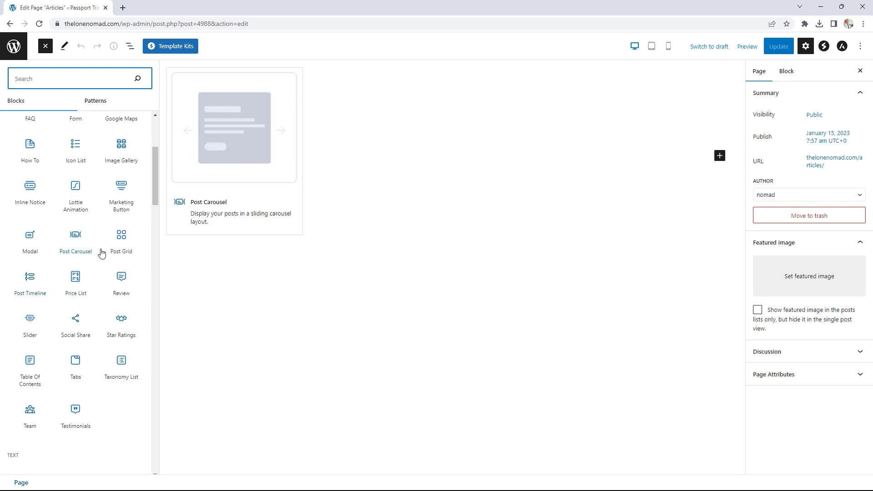
left_click(122, 236)
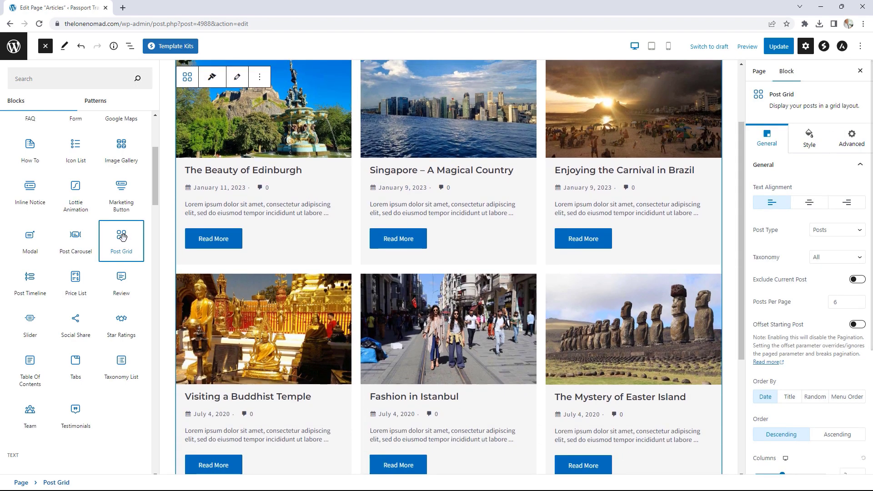
- Set the Post Grid's Posts Per Page to 100 and update the Articles page
scroll(494, 278, "up", 3)
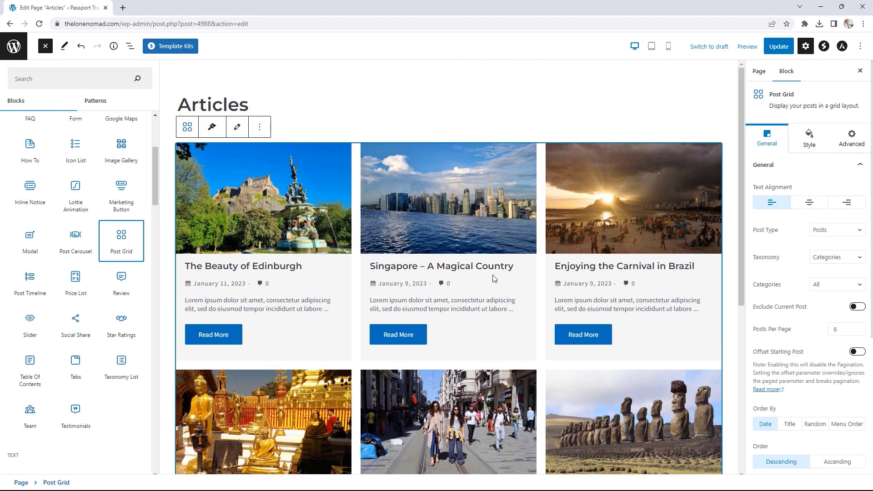
scroll(495, 279, "down", 3)
scroll(493, 279, "down", 1)
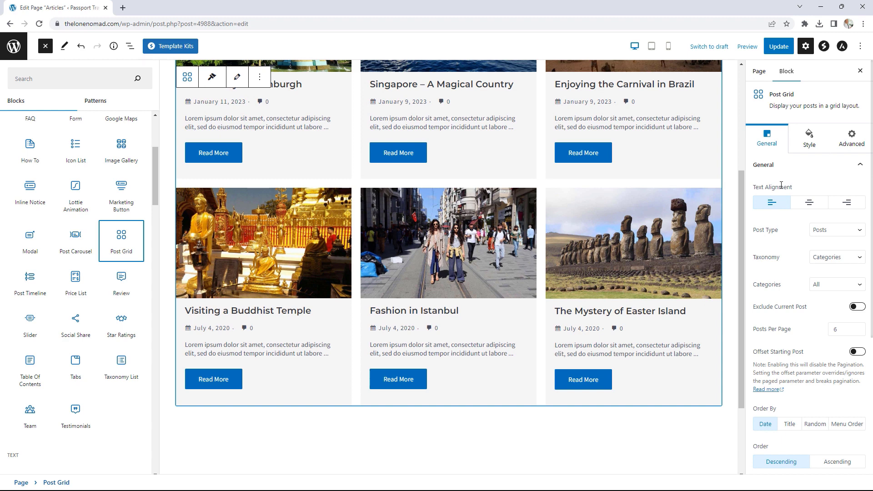
scroll(813, 255, "down", 1)
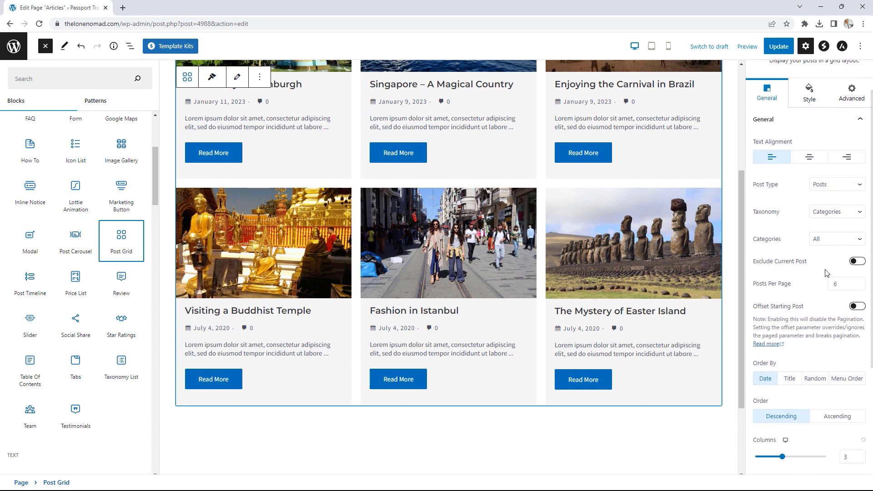
left_click(859, 282)
left_click(859, 282)
left_click(859, 283)
left_click(858, 283)
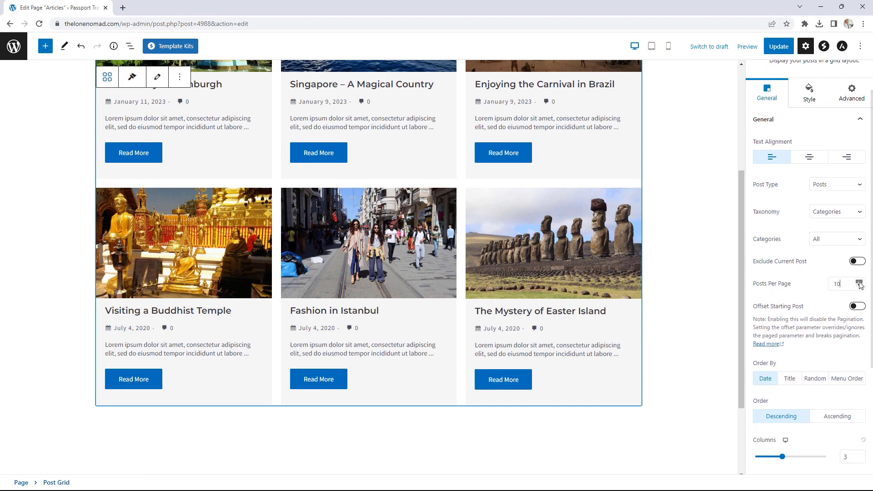
left_click_drag(846, 284, 827, 288)
type("100")
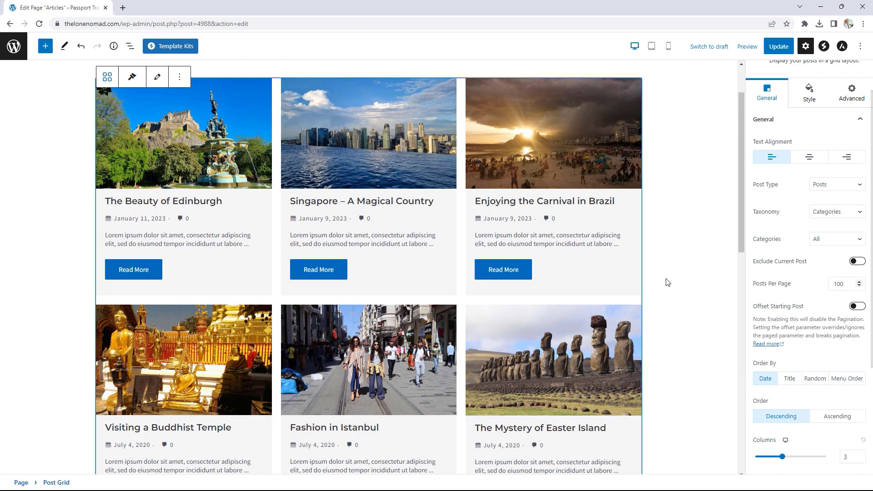
scroll(666, 282, "down", 10)
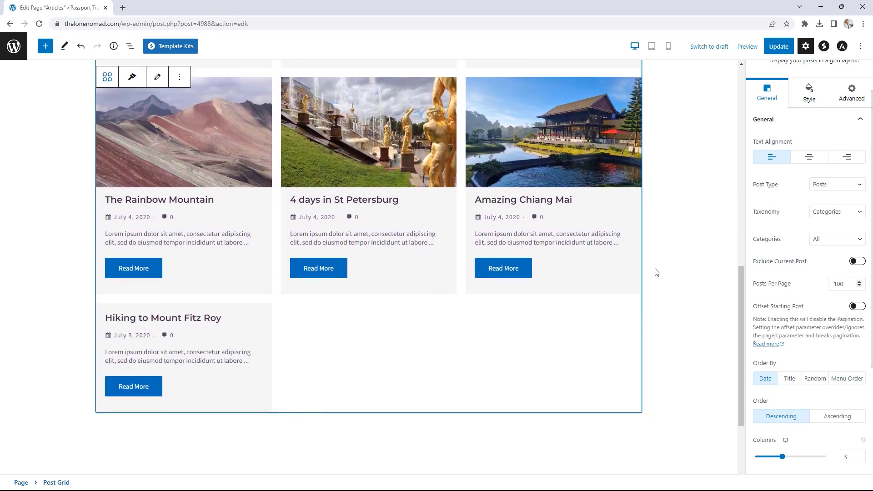
scroll(531, 266, "up", 4)
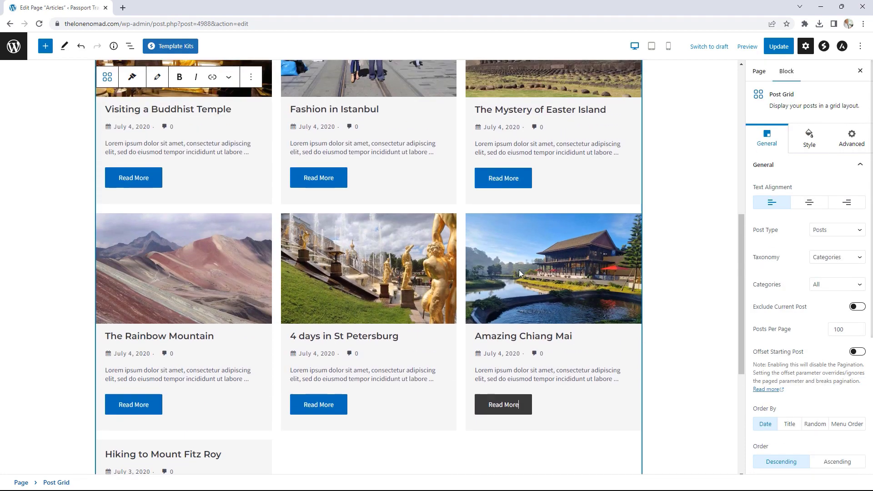
scroll(523, 268, "up", 6)
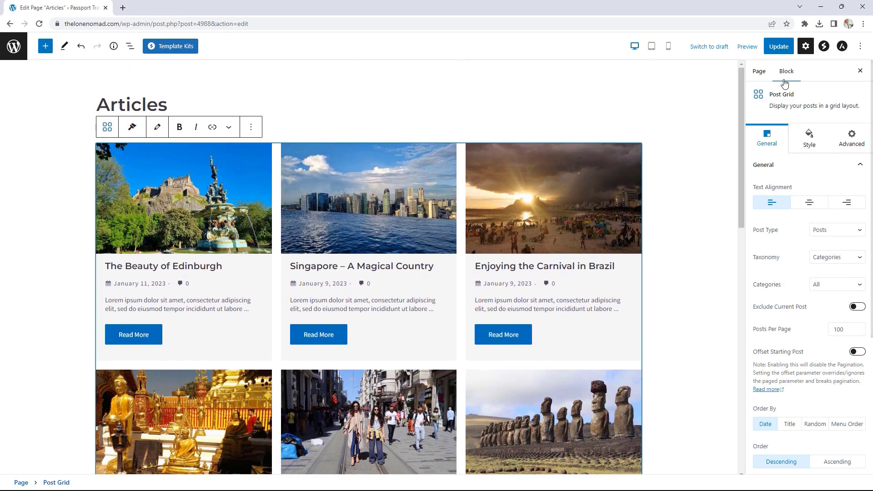
left_click(779, 47)
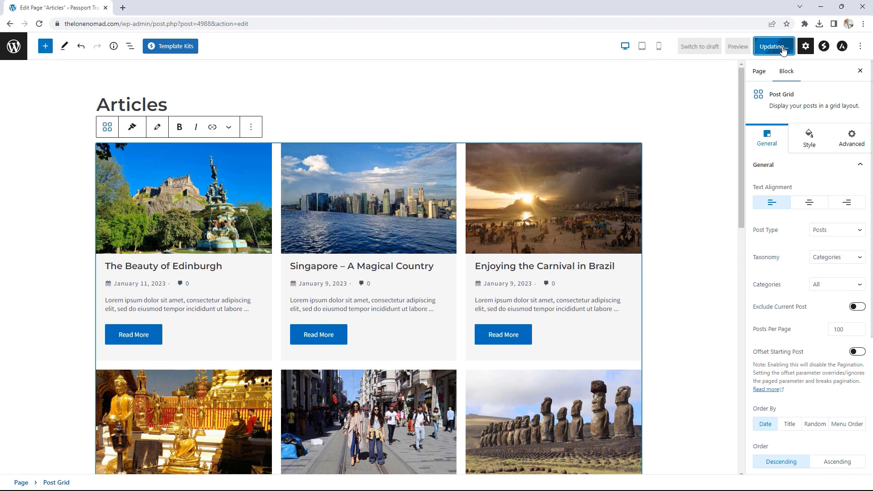
- View the published Articles page and browse the Blog page opened in a new tab
left_click(84, 460)
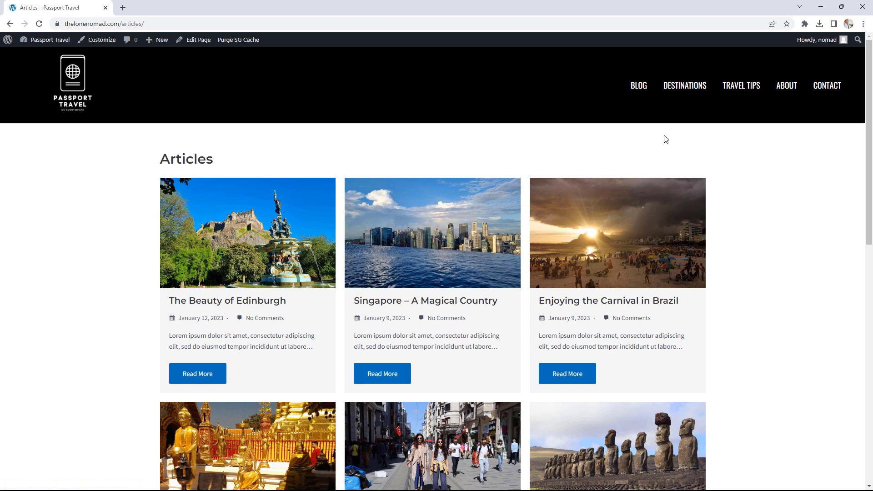
right_click(642, 86)
left_click(655, 89)
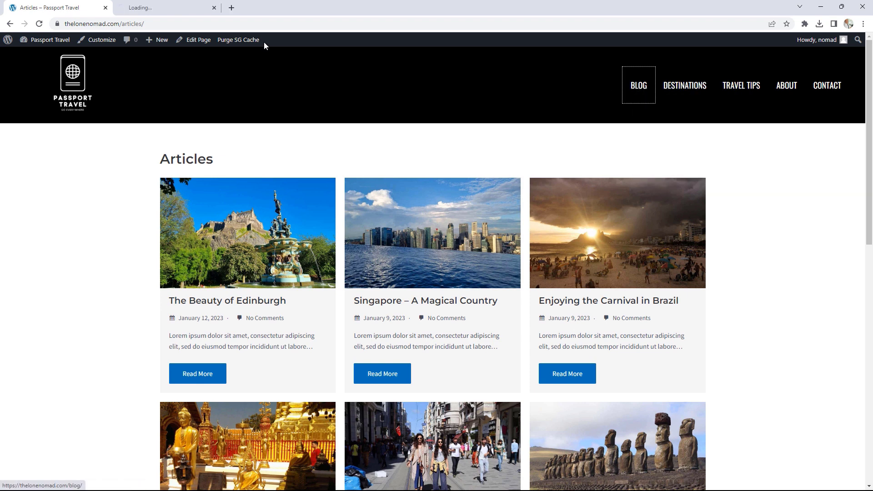
left_click(178, 6)
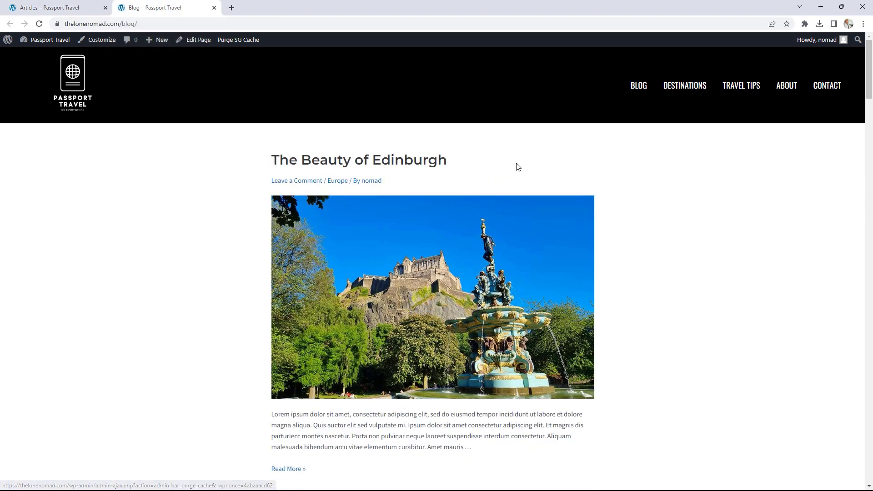
scroll(623, 261, "down", 1)
scroll(623, 261, "down", 2)
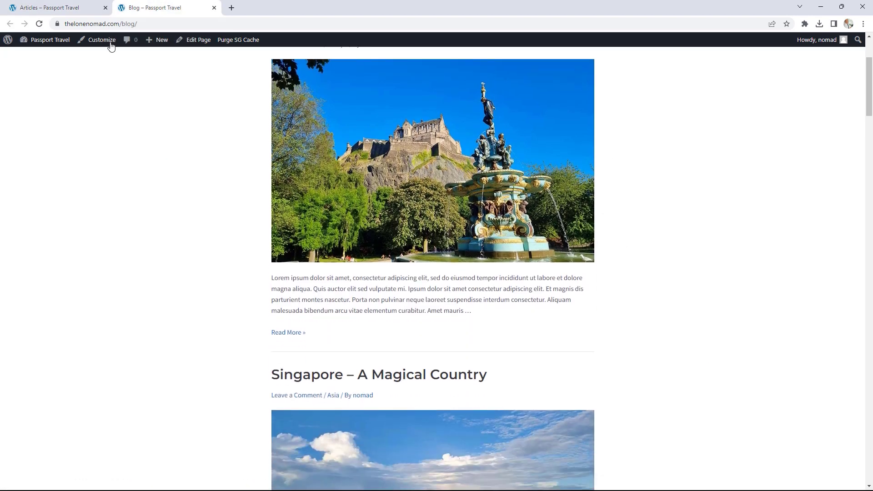
- Scroll through the Articles page to compare its post grid against the Blog page
left_click(66, 6)
scroll(693, 221, "down", 9)
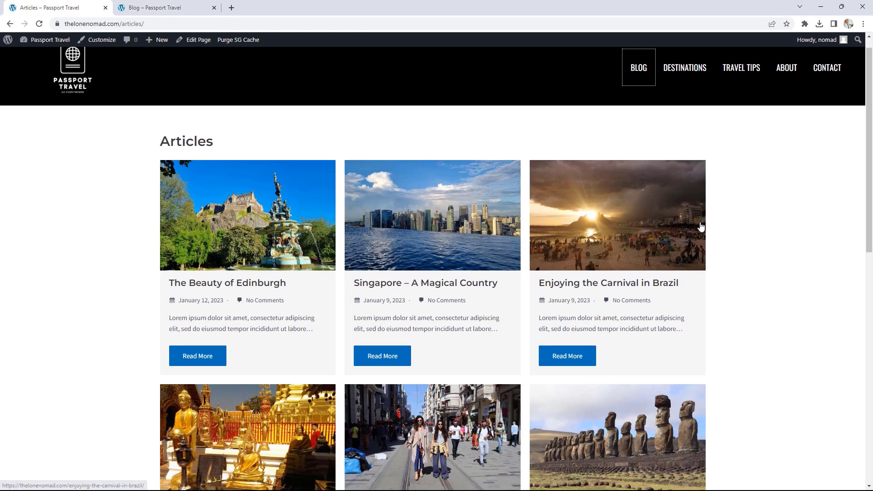
scroll(693, 222, "down", 3)
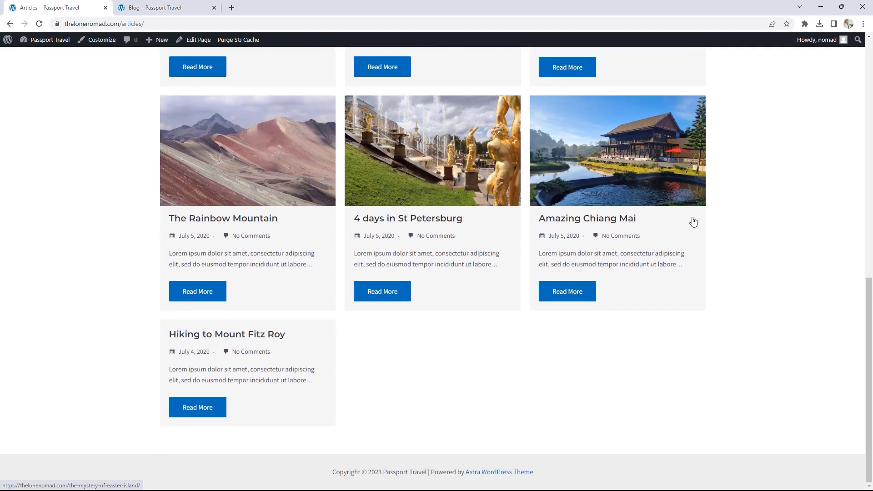
scroll(687, 258, "up", 1)
scroll(687, 256, "down", 1)
scroll(447, 358, "up", 10)
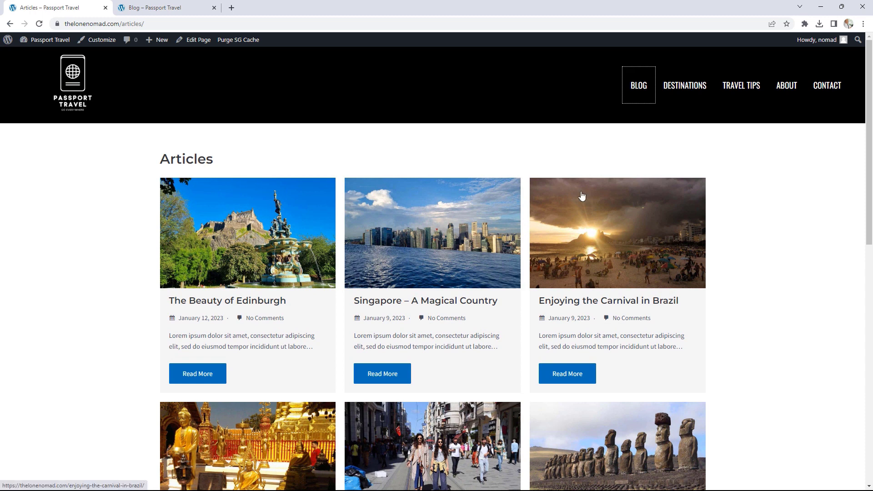
scroll(667, 209, "down", 4)
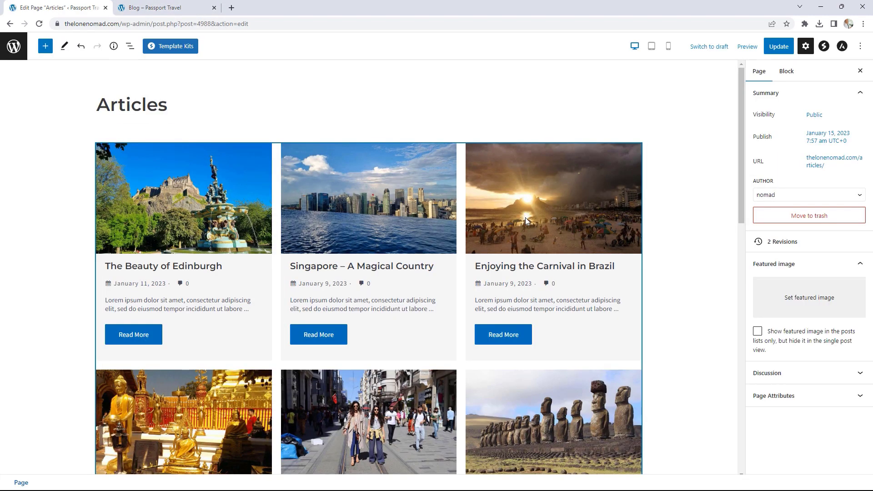
- Insert a Post Timeline block below the Post Grid on Articles and update the page
scroll(614, 260, "down", 3)
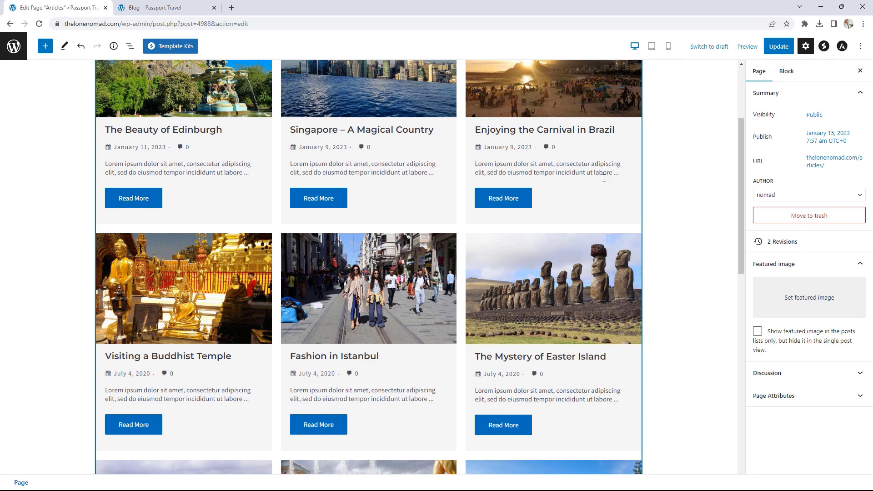
scroll(604, 177, "down", 10)
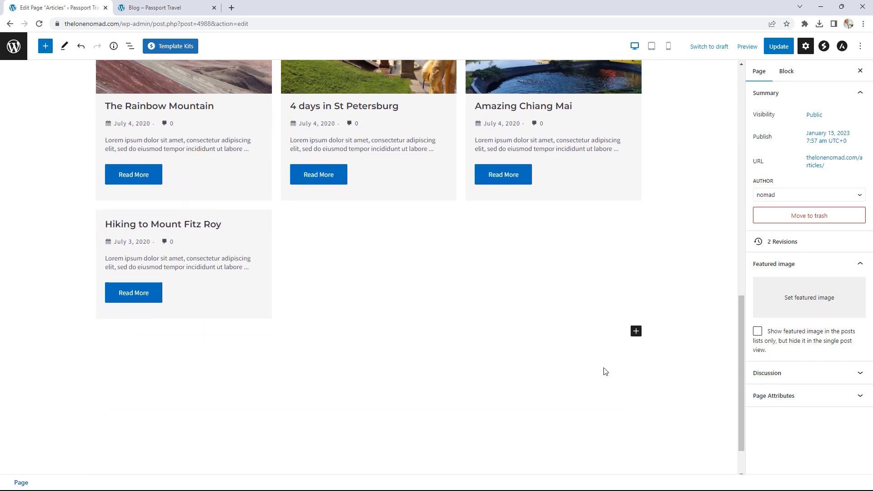
scroll(605, 372, "down", 1)
left_click(636, 278)
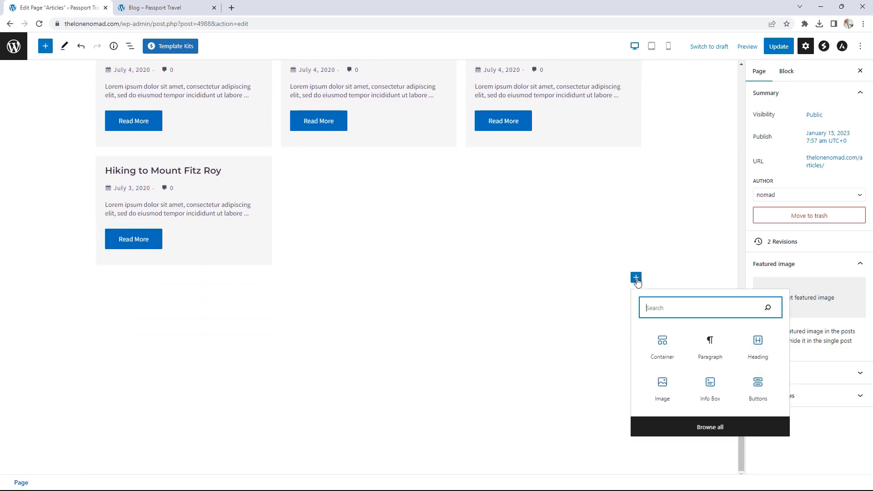
left_click(710, 429)
scroll(106, 314, "down", 1)
scroll(106, 314, "down", 3)
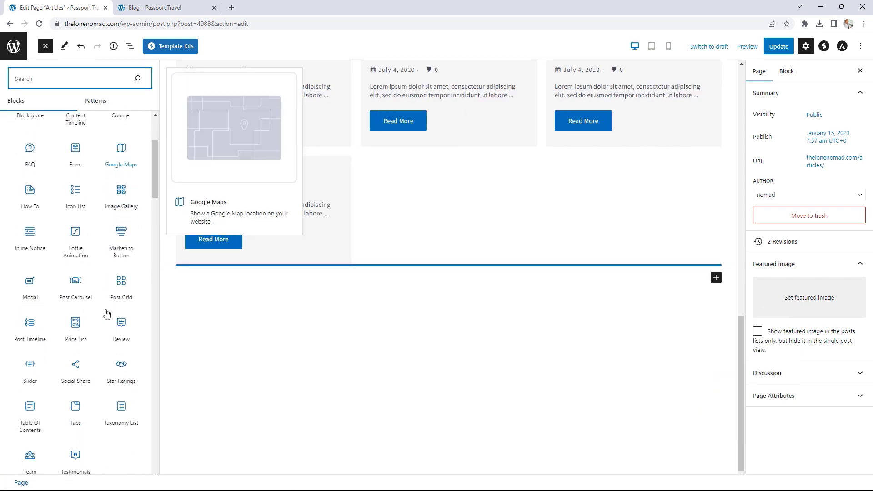
left_click(31, 323)
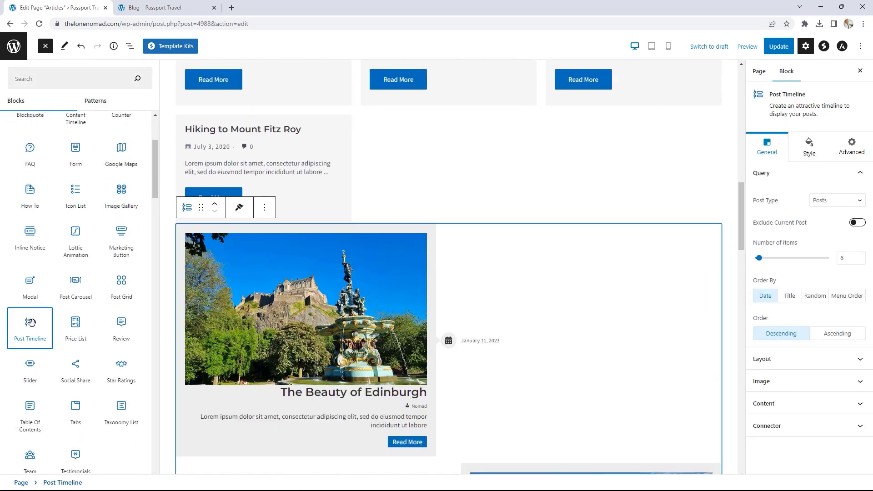
scroll(560, 291, "down", 14)
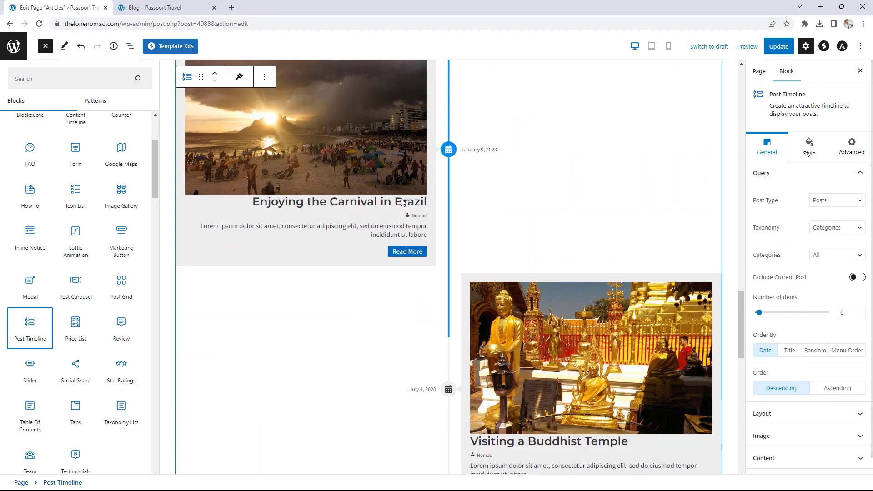
scroll(464, 234, "down", 3)
scroll(678, 287, "up", 2)
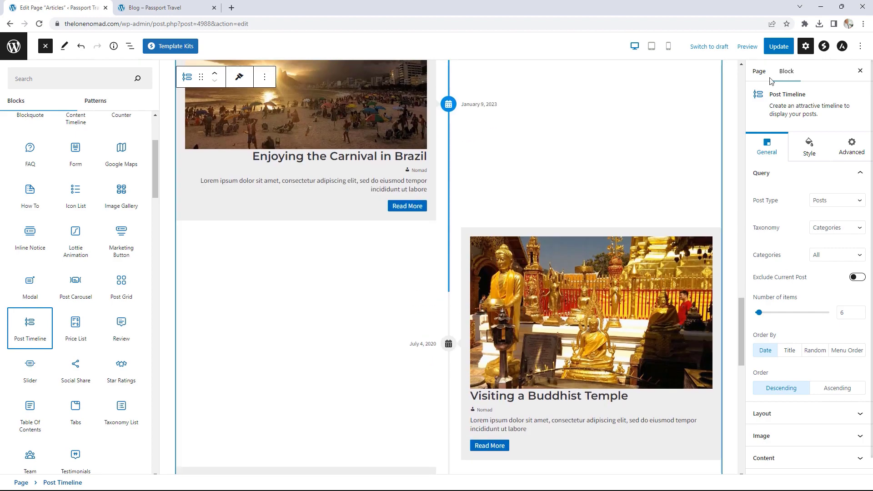
left_click(774, 45)
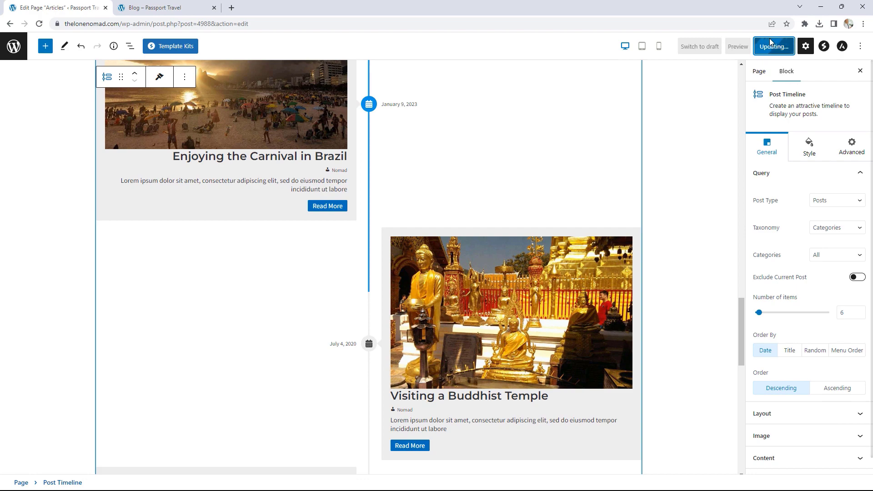
left_click(89, 461)
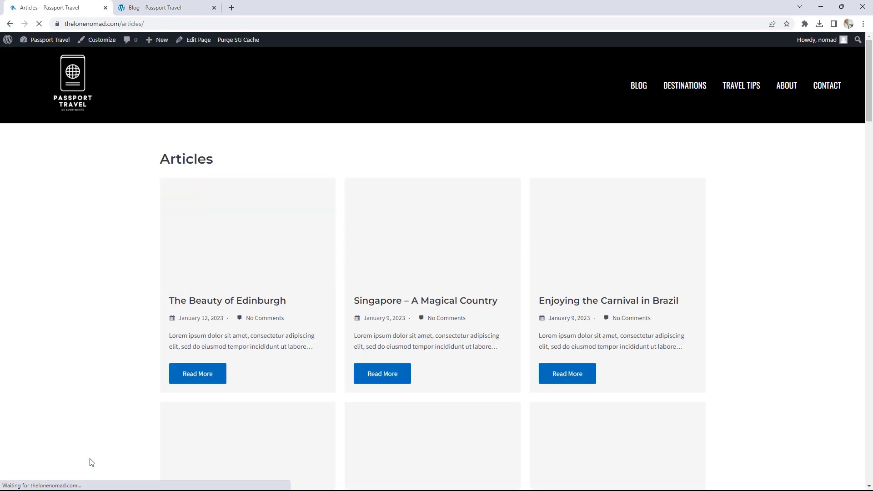
scroll(519, 351, "down", 18)
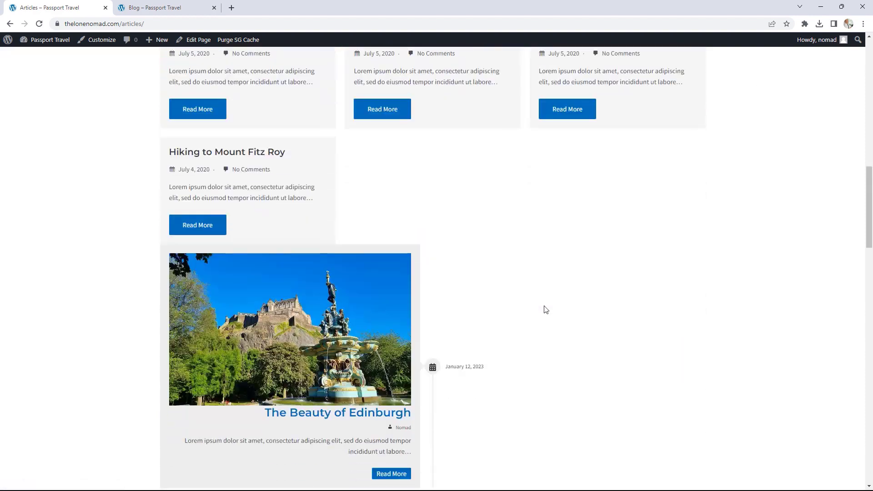
scroll(546, 309, "down", 13)
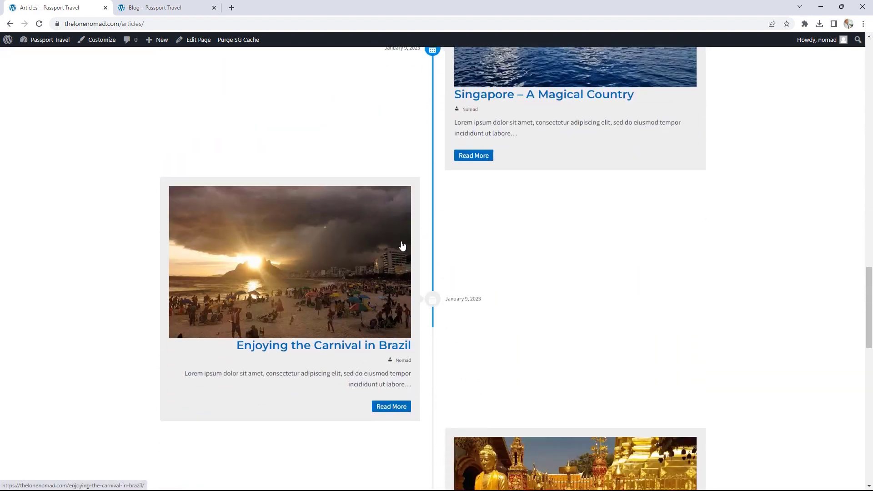
scroll(403, 245, "down", 10)
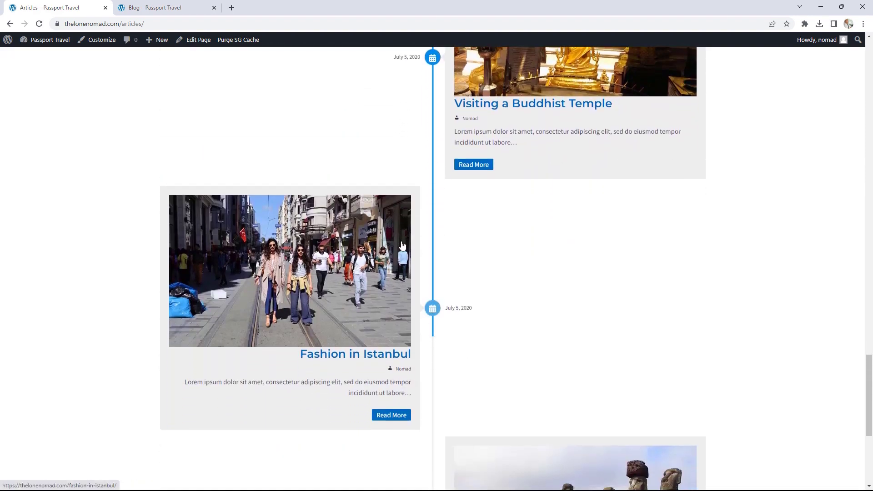
scroll(402, 245, "down", 3)
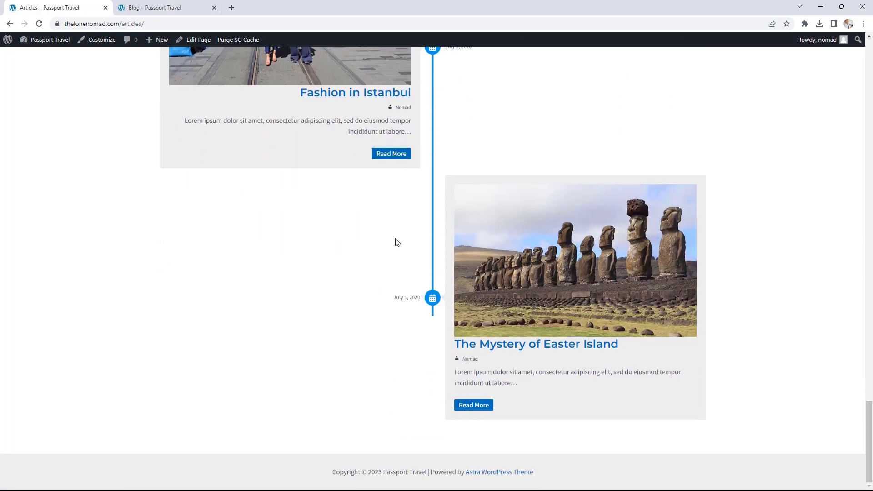
scroll(396, 241, "up", 20)
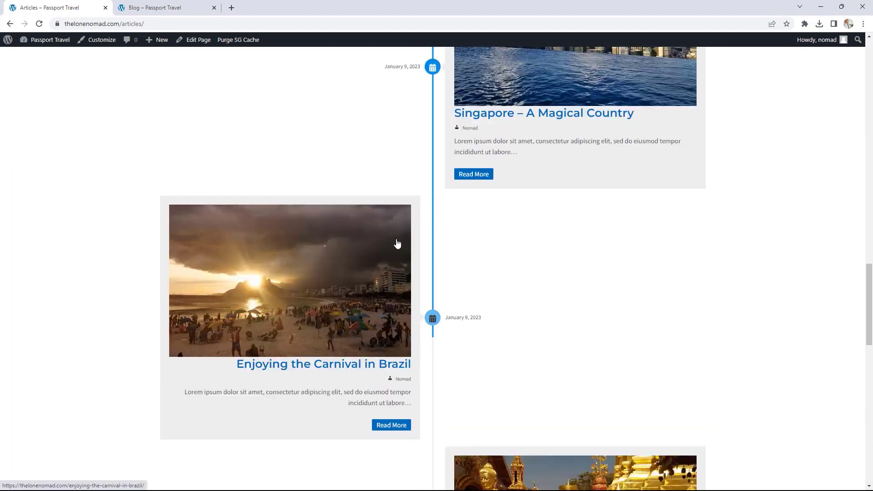
scroll(397, 243, "up", 3)
scroll(397, 243, "up", 12)
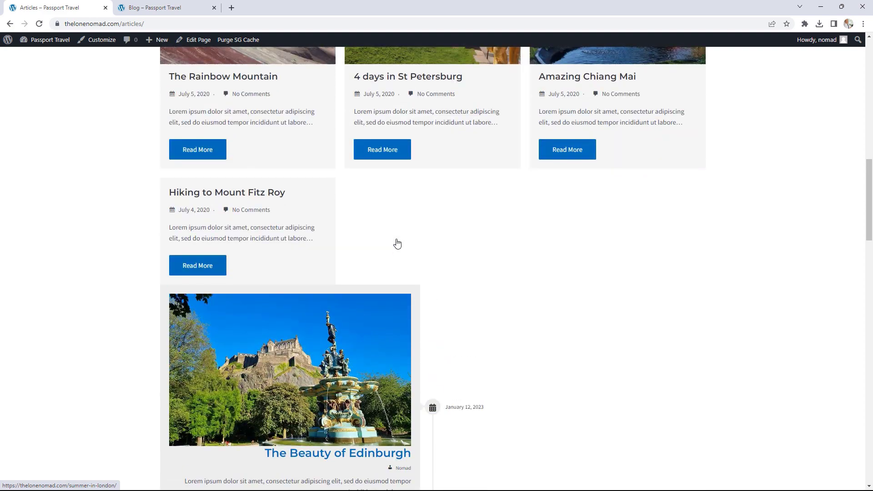
scroll(396, 241, "up", 7)
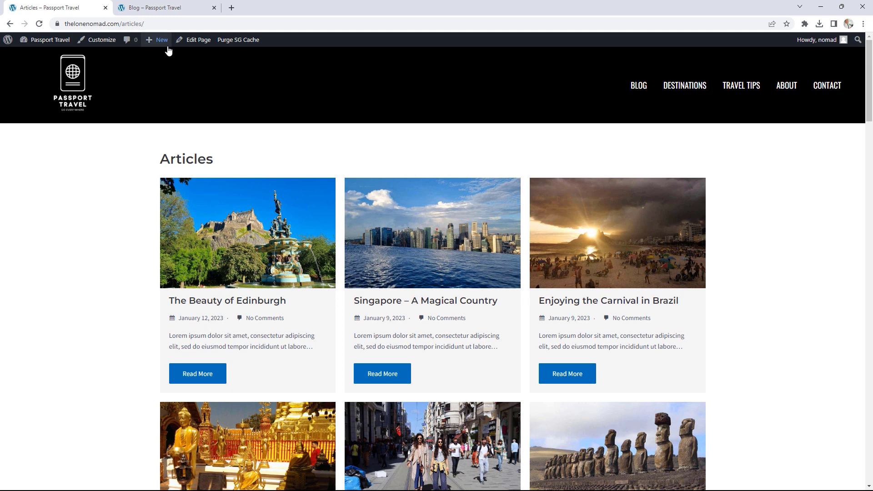
left_click(199, 41)
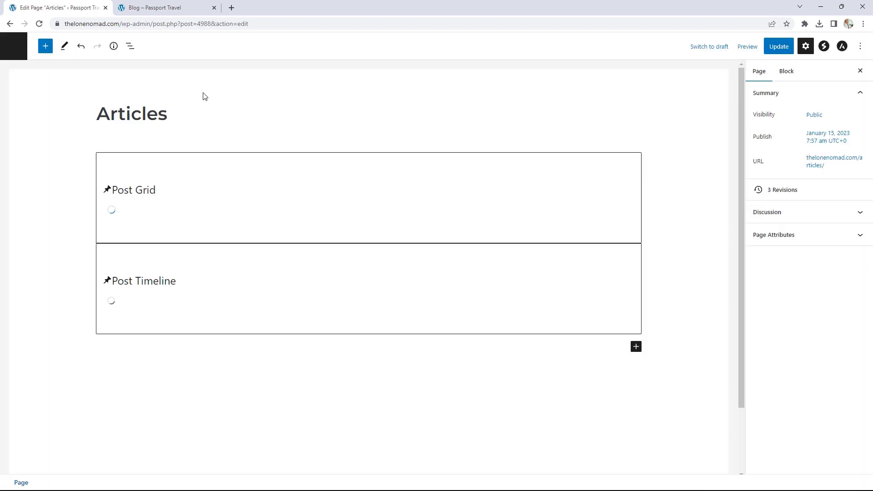
- Remove the Post Timeline block from the Articles page and update it
scroll(623, 278, "down", 15)
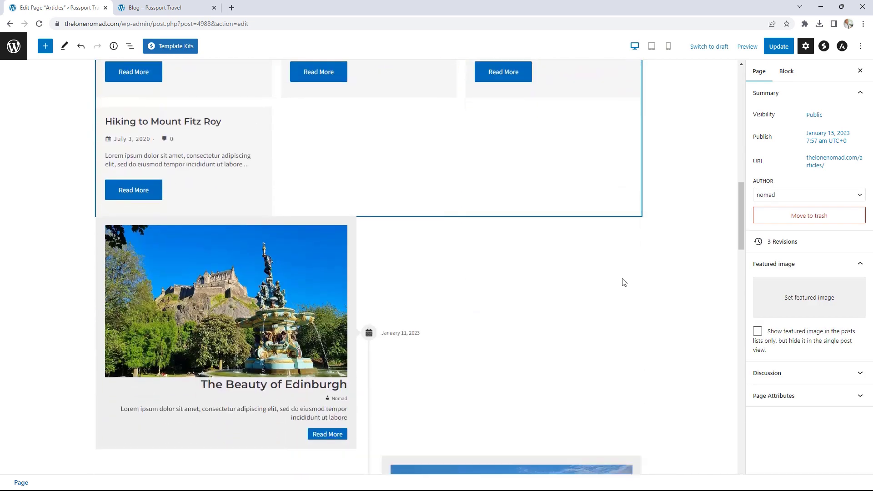
left_click(596, 278)
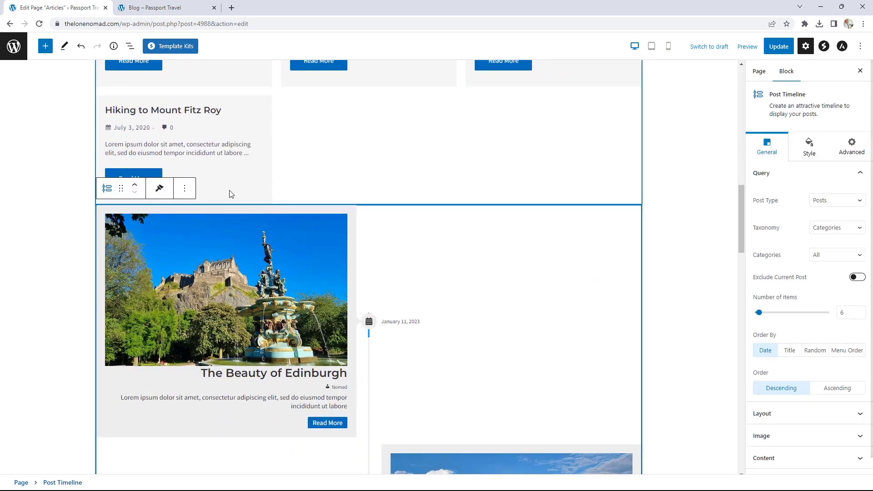
left_click(184, 189)
left_click(213, 397)
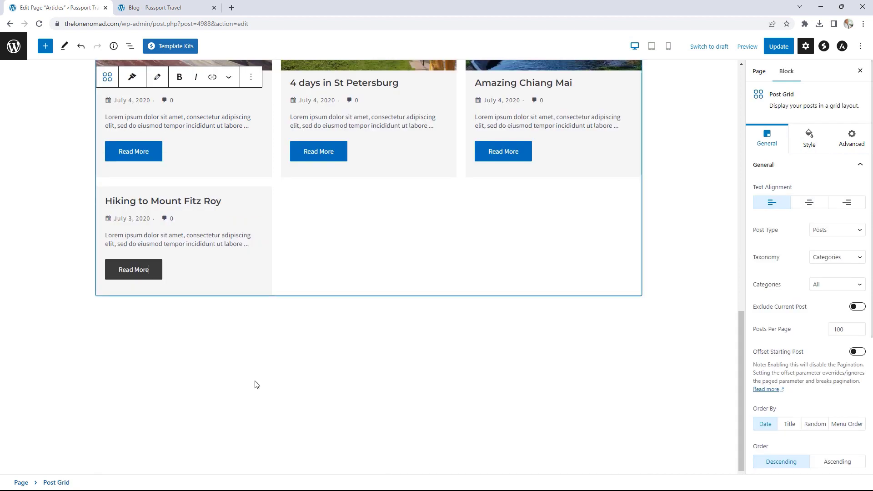
left_click(788, 50)
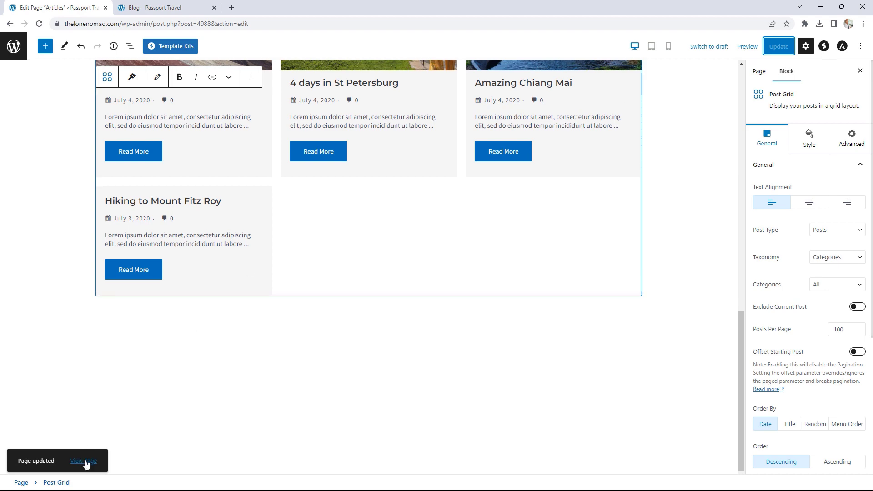
- View the live Articles page with only the post grid, then go to the Dashboard
left_click(84, 462)
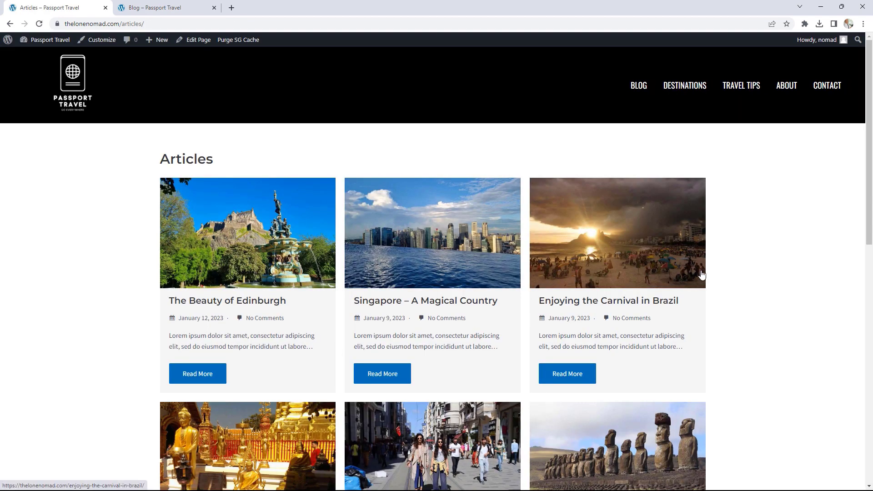
scroll(737, 247, "down", 3)
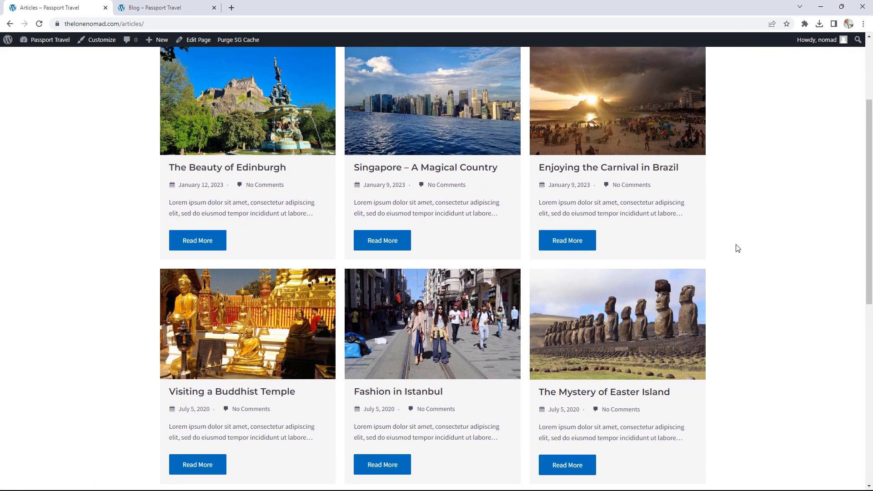
scroll(736, 248, "up", 3)
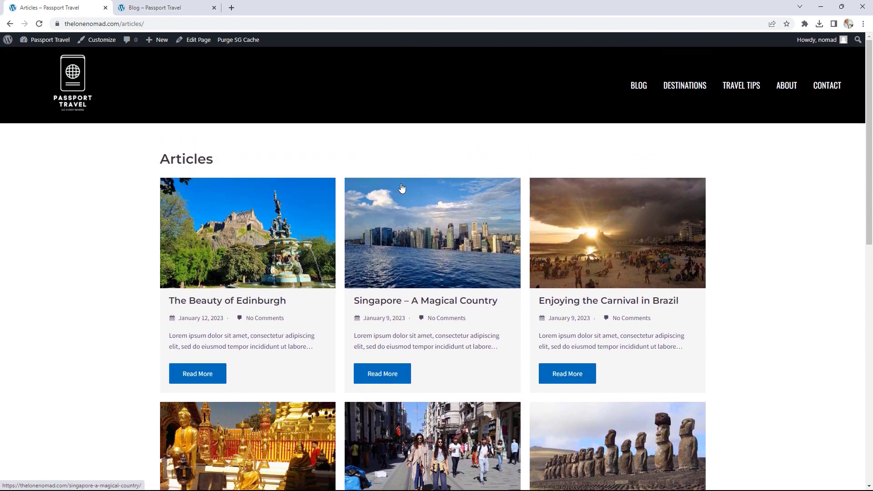
left_click(54, 41)
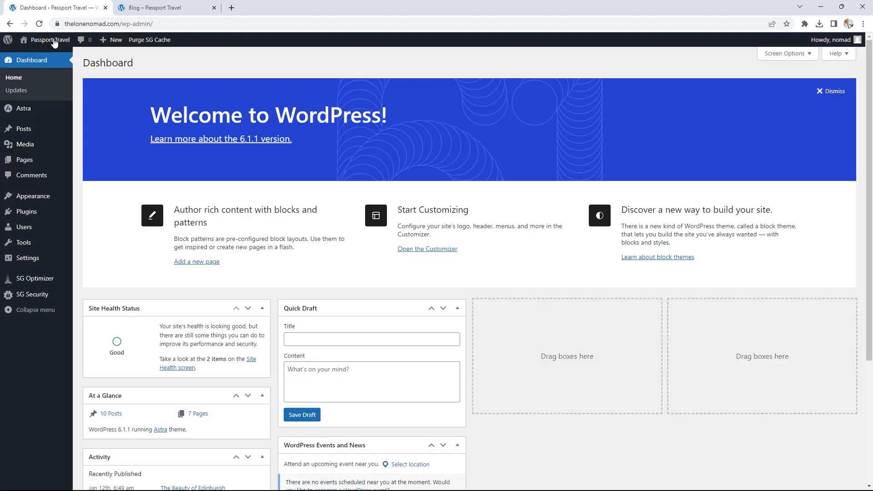
- Remove the Blog item from the Main Menu in Appearance > Menus
mouse_move(43, 195)
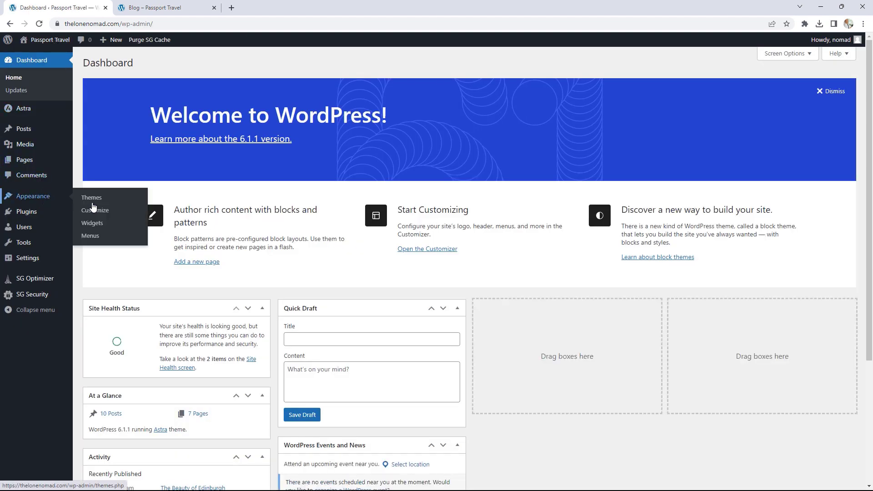
left_click(100, 234)
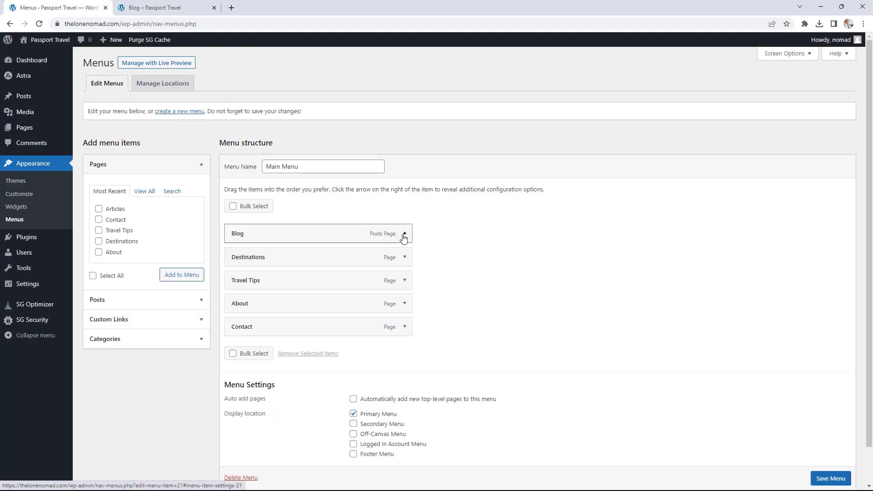
left_click(404, 234)
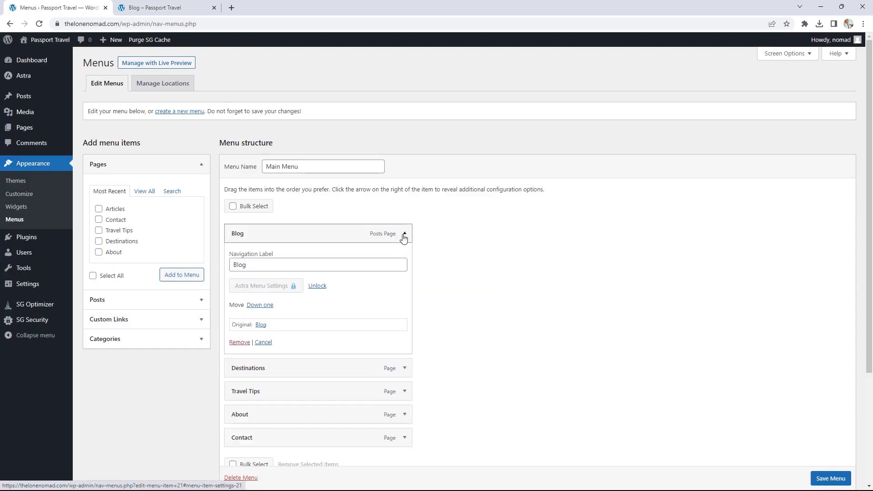
left_click(239, 342)
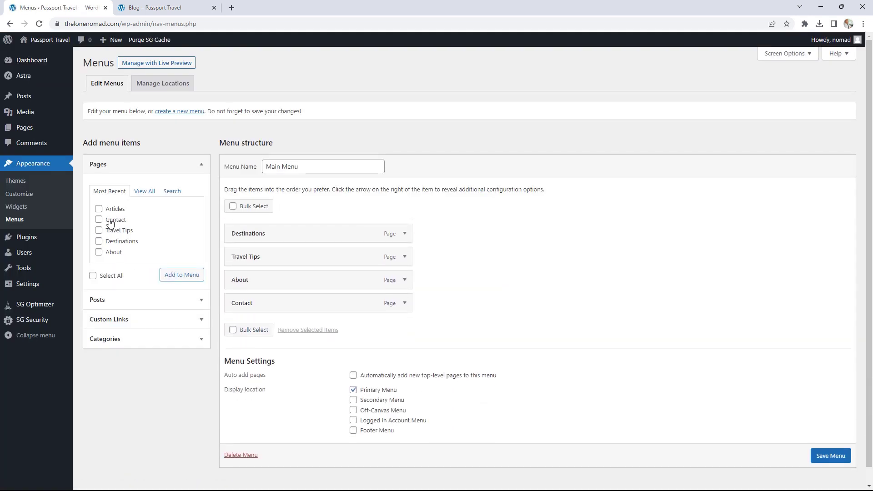
- Add the Articles page to the Main Menu, move it to the top, and save
left_click(144, 191)
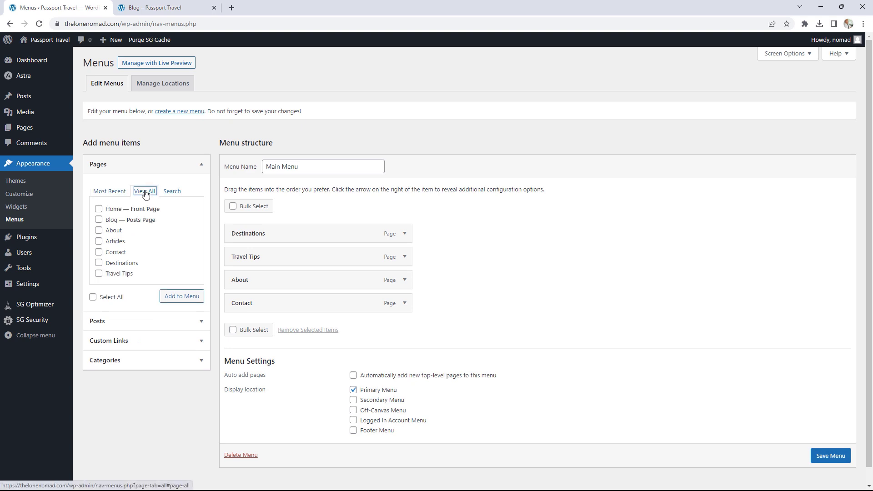
left_click(98, 242)
left_click(180, 298)
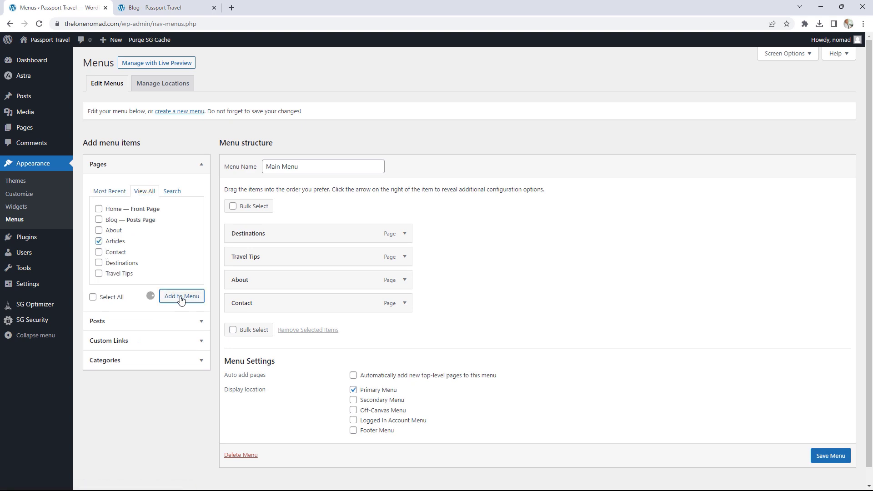
left_click_drag(271, 328, 259, 233)
scroll(836, 478, "down", 1)
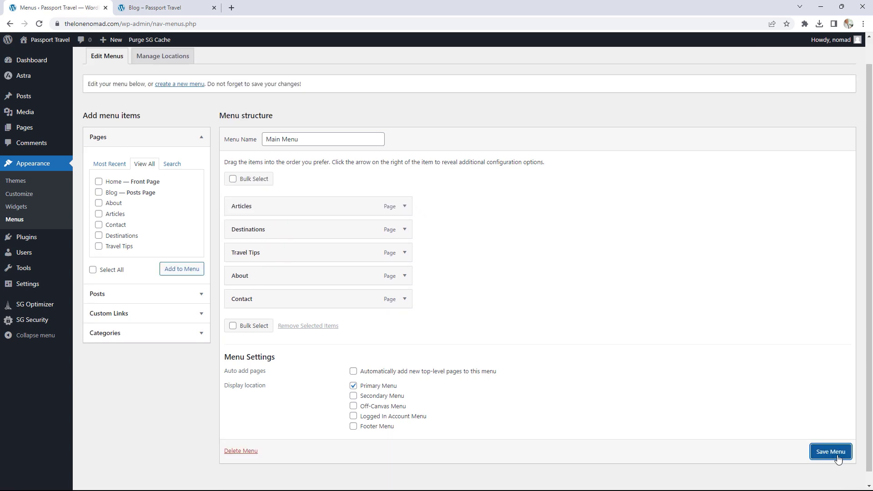
left_click(836, 455)
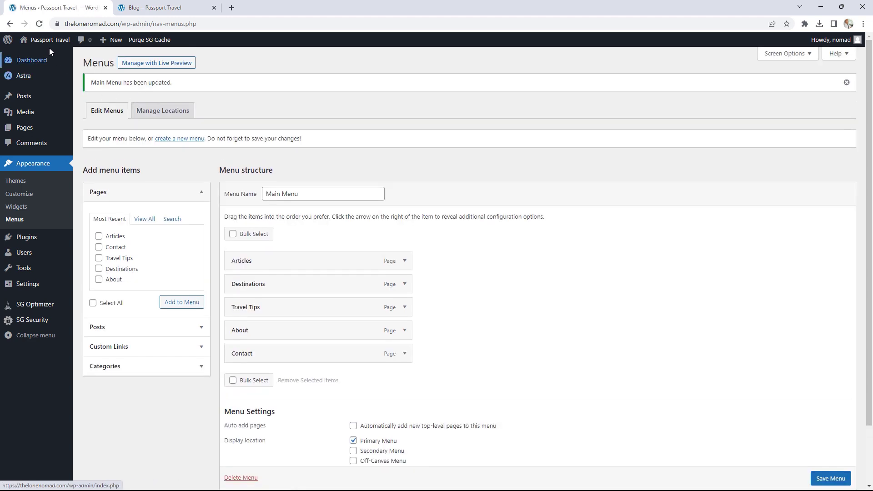
mouse_move(46, 45)
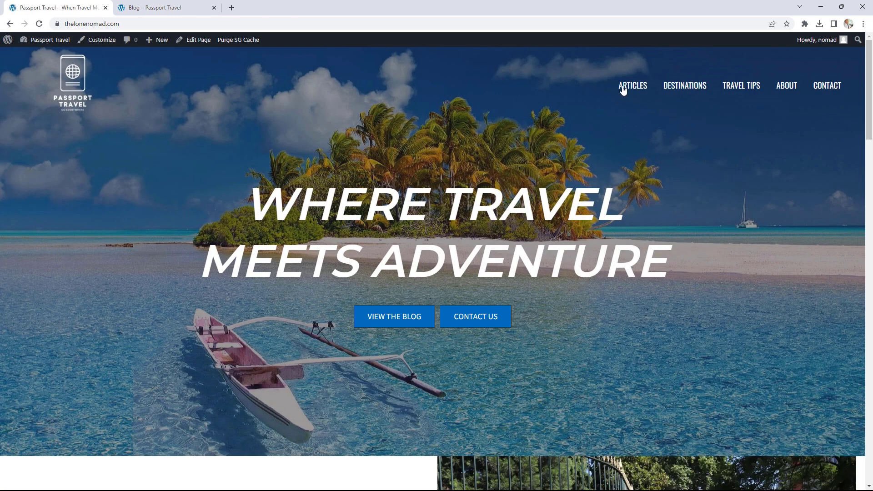
- Open the live Articles page and read through The Beauty of Edinburgh post
left_click(645, 89)
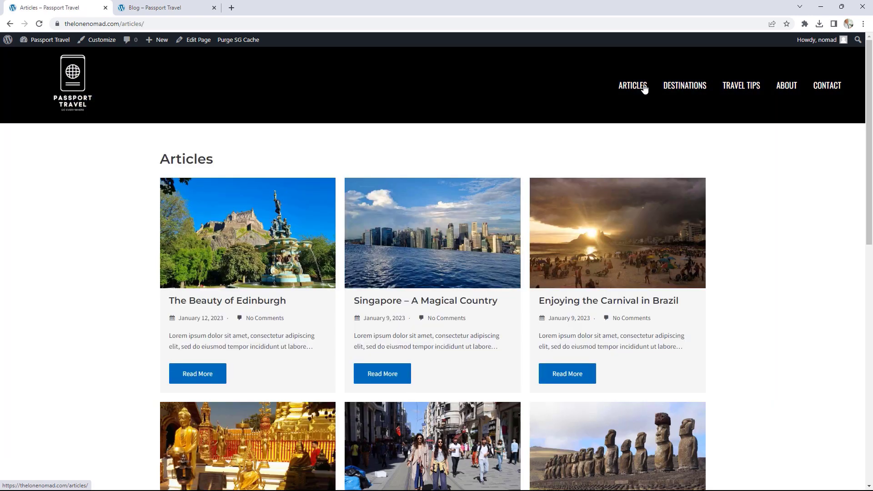
scroll(794, 247, "down", 2)
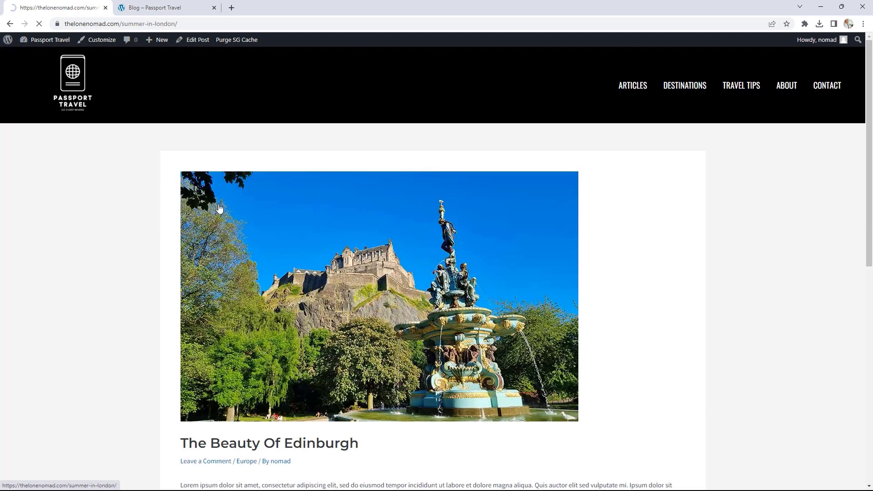
scroll(659, 203, "down", 3)
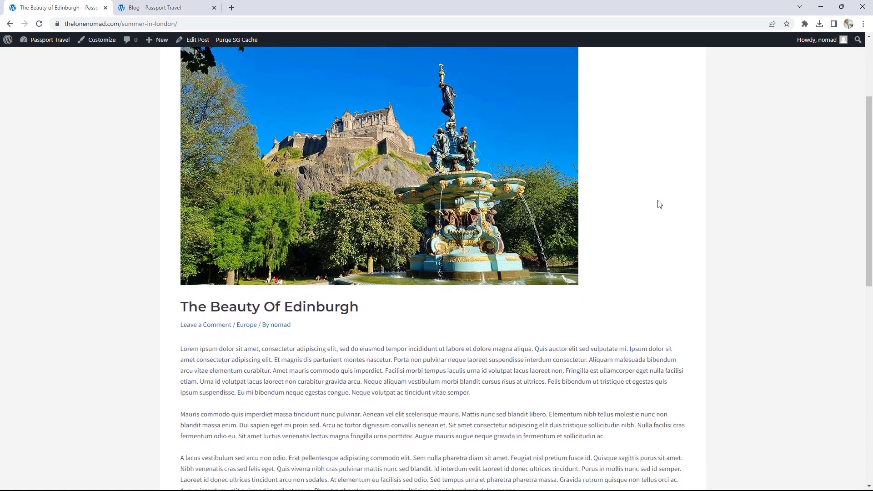
scroll(653, 203, "up", 2)
scroll(495, 136, "down", 4)
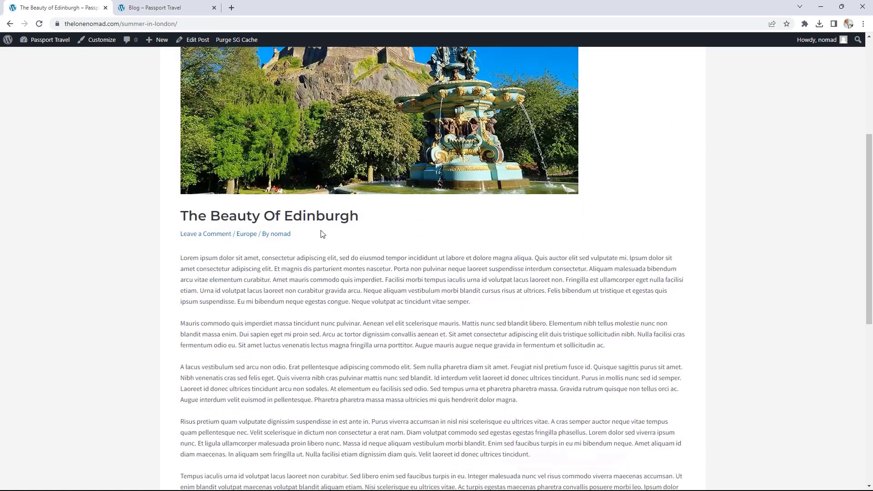
scroll(419, 227, "down", 4)
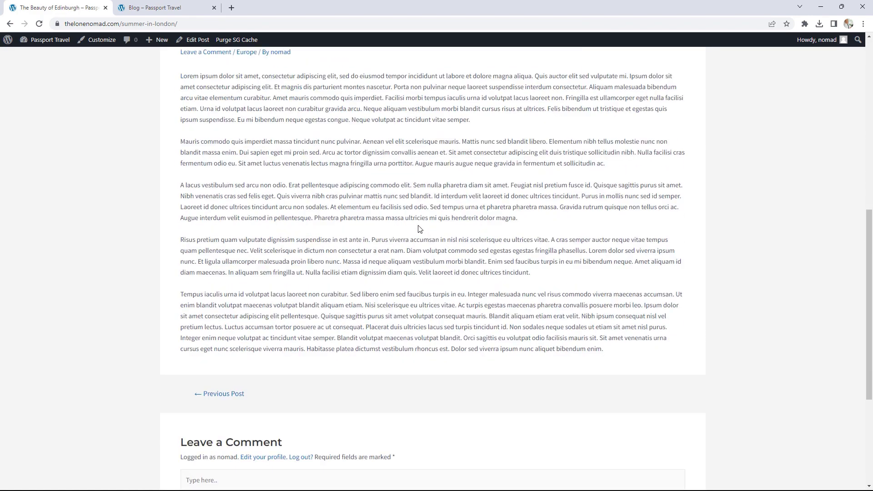
scroll(406, 218, "up", 3)
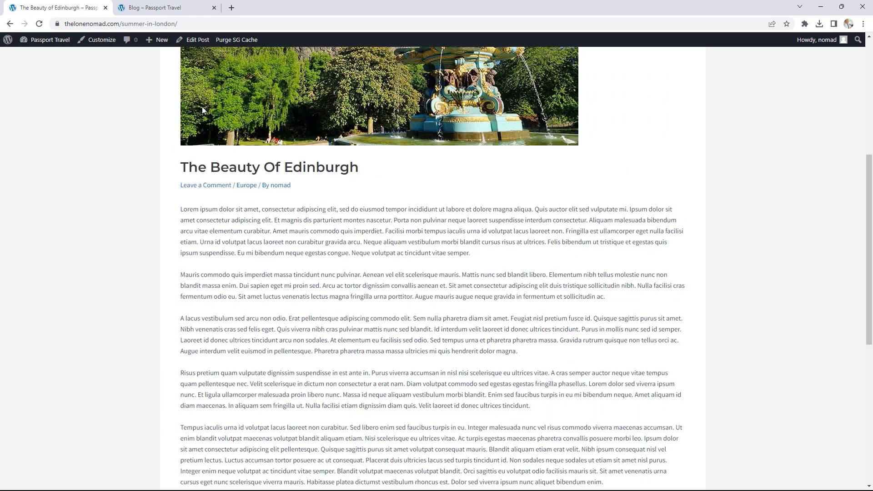
left_click(101, 41)
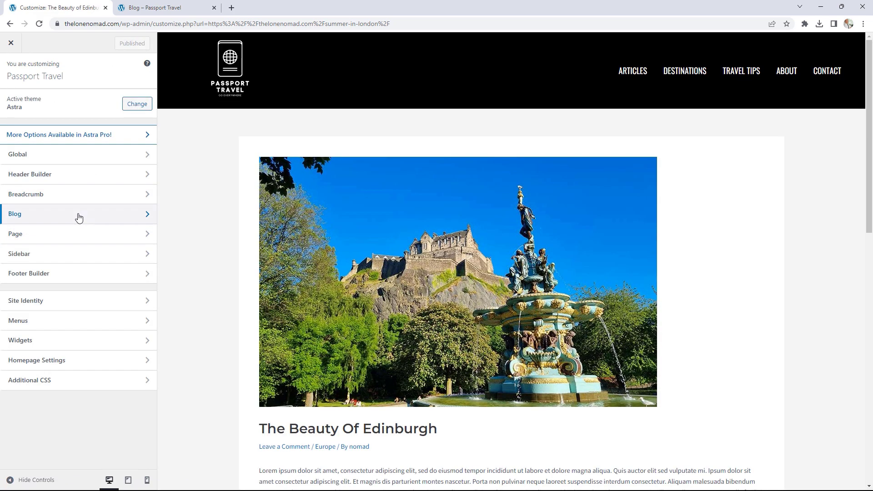
- Under Blog > Single Post, choose a Boxed container layout with a right sidebar
left_click(78, 216)
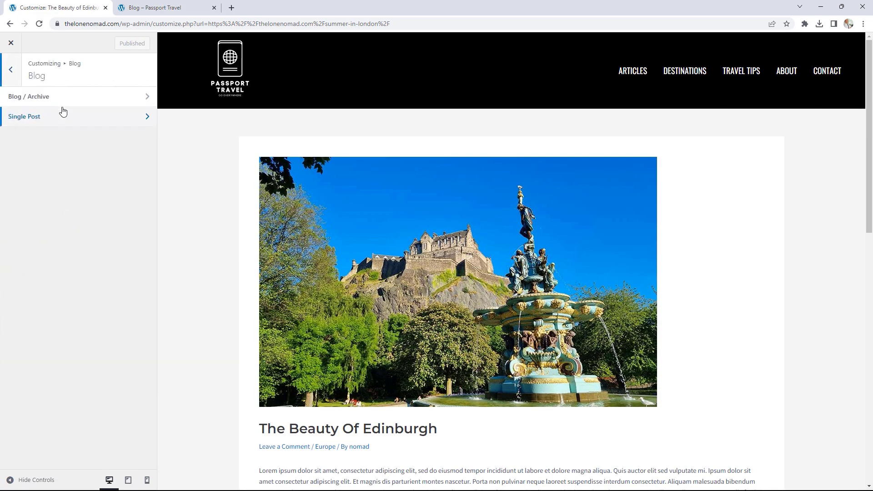
left_click(39, 119)
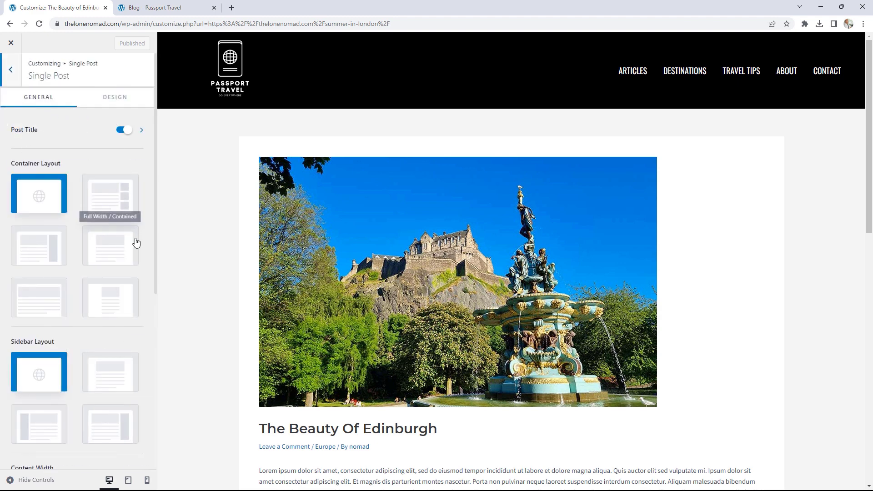
left_click(116, 203)
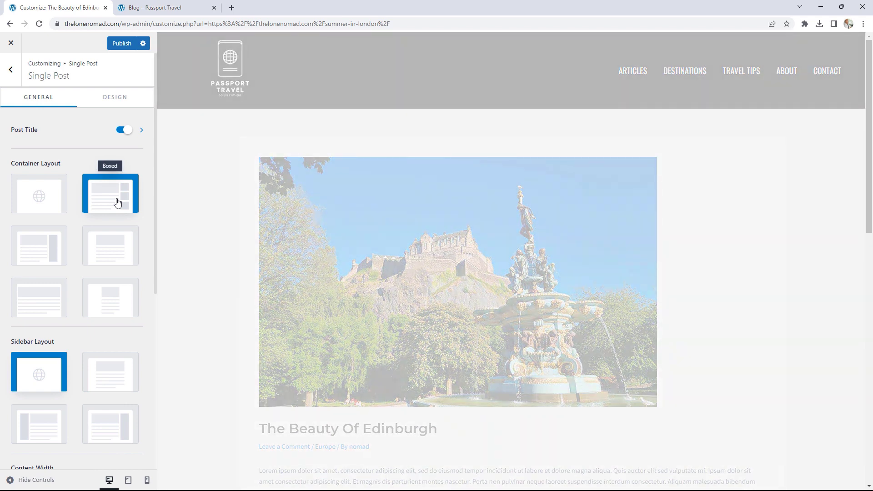
scroll(137, 273, "down", 2)
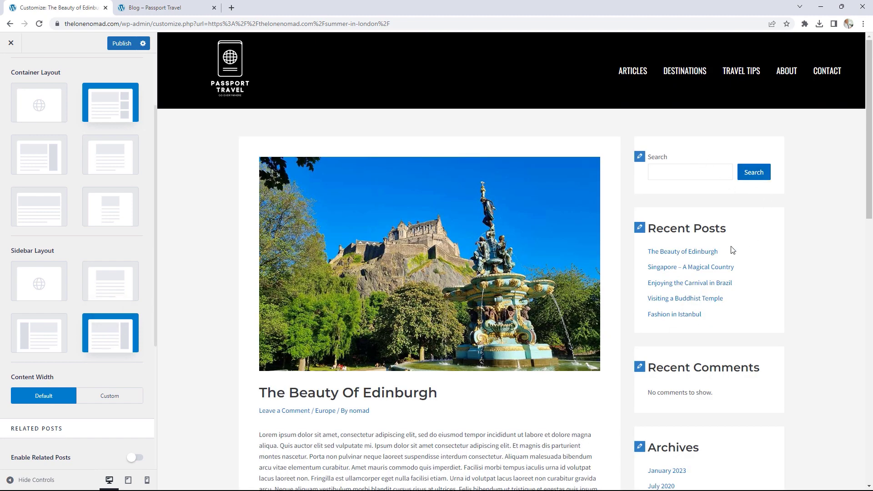
scroll(732, 250, "down", 6)
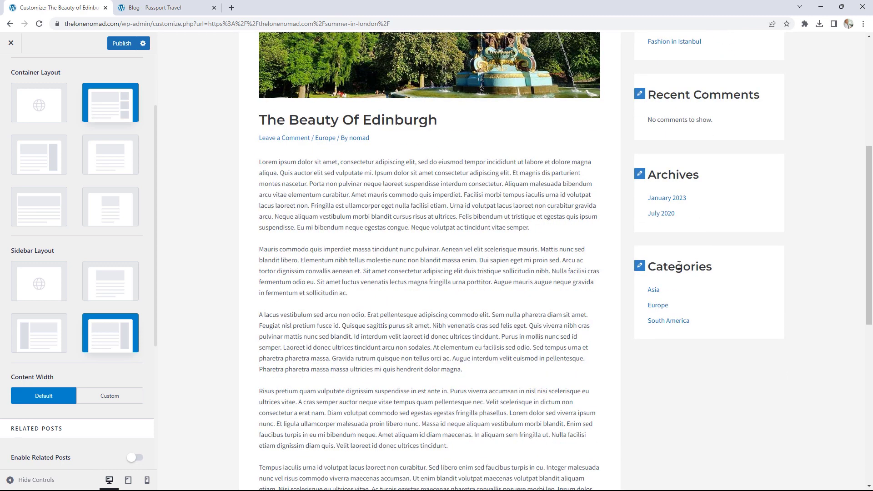
scroll(123, 270, "down", 4)
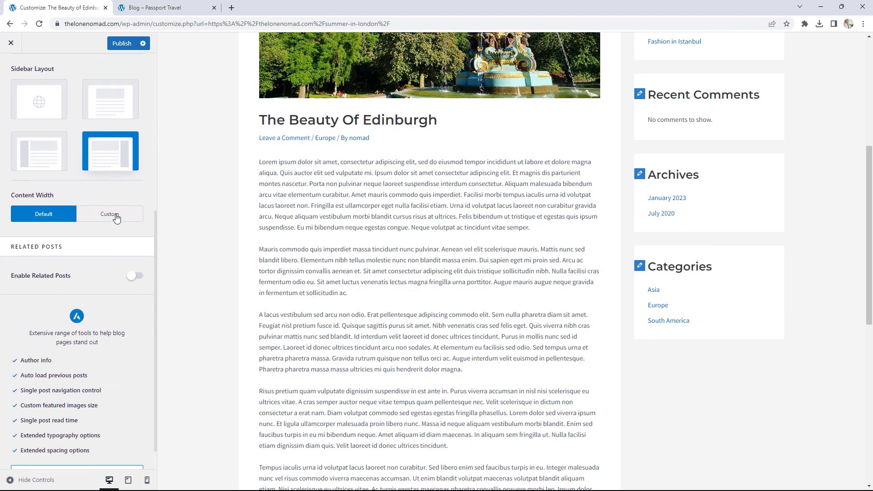
- Enable Related Posts and set the total number of related posts to 3
left_click(135, 276)
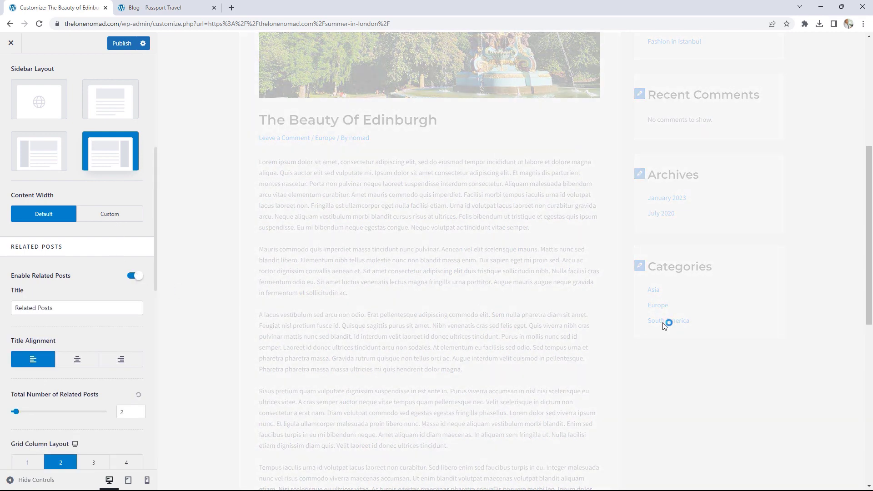
scroll(494, 319, "down", 5)
scroll(495, 318, "down", 6)
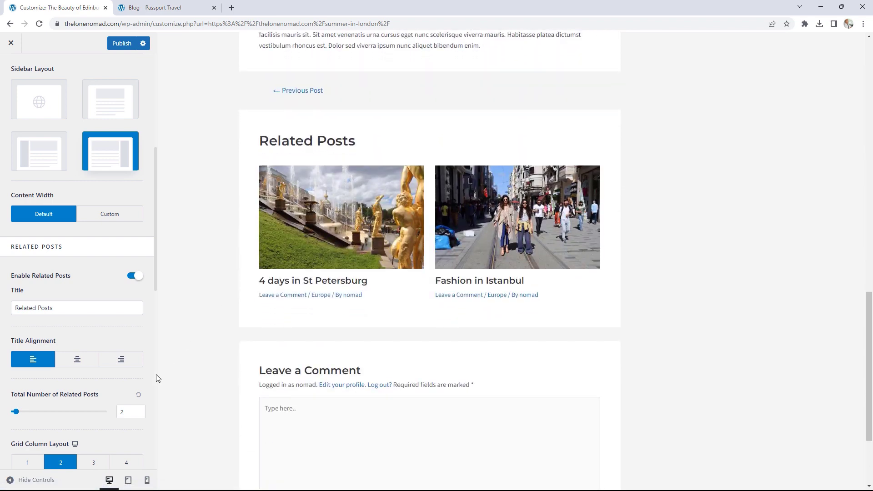
left_click(142, 413)
type("3")
left_click(98, 468)
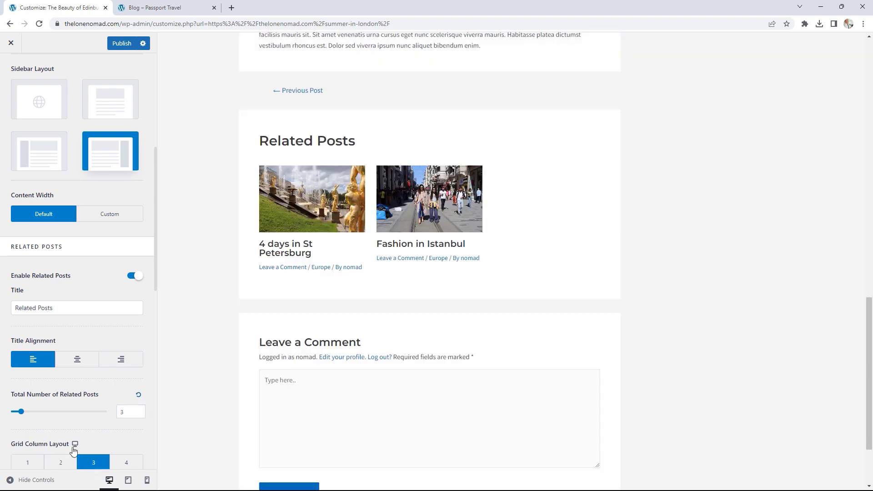
- Review the single post preview, publish the customizer changes, and close the customizer
scroll(384, 286, "down", 2)
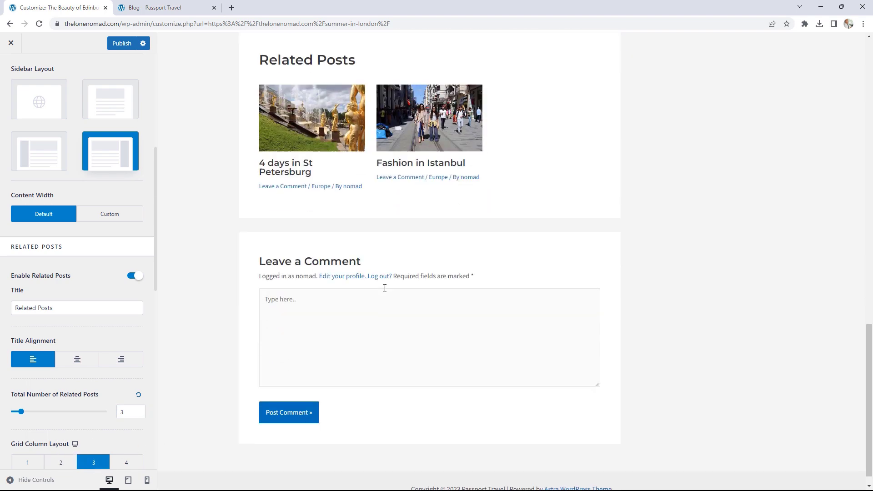
scroll(539, 160, "up", 1)
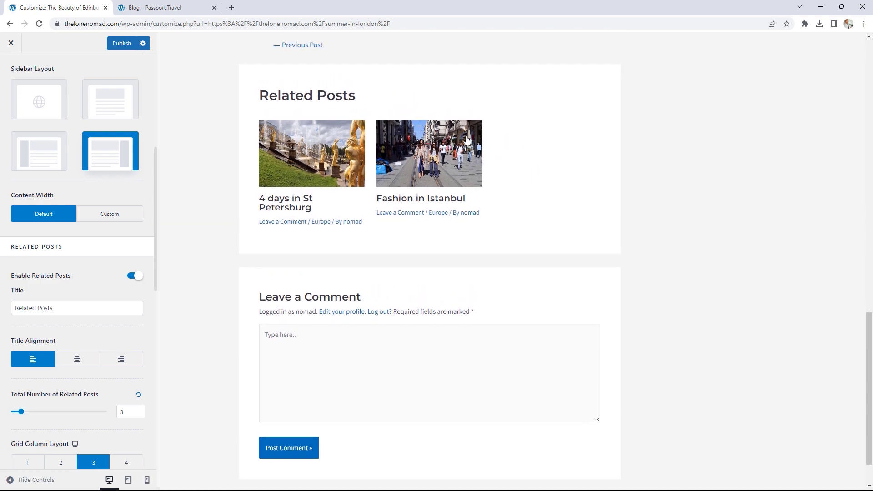
scroll(551, 251, "up", 10)
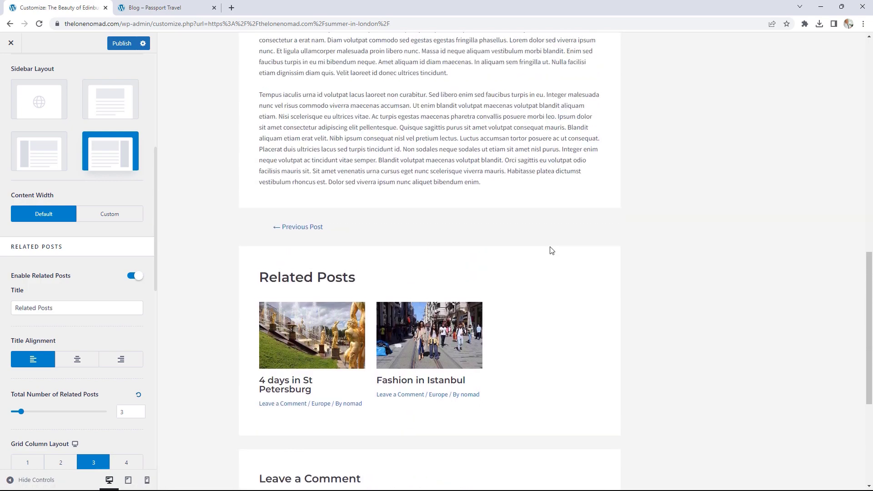
scroll(550, 252, "up", 2)
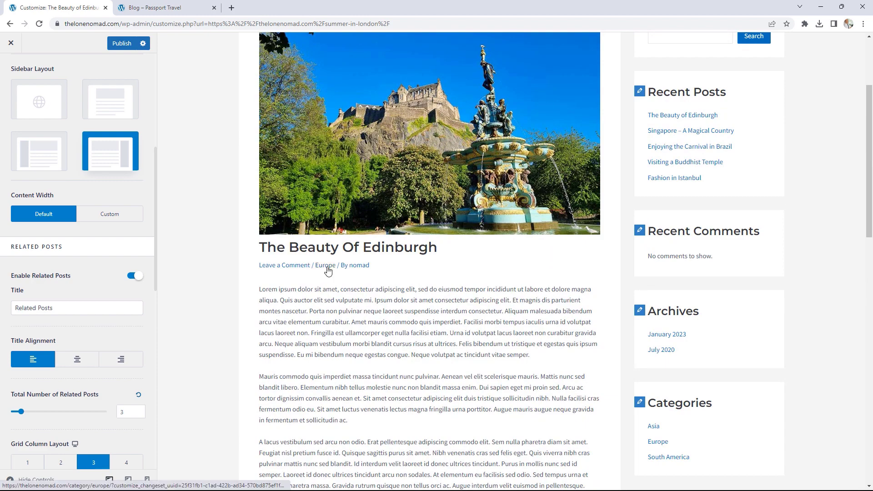
scroll(481, 304, "down", 7)
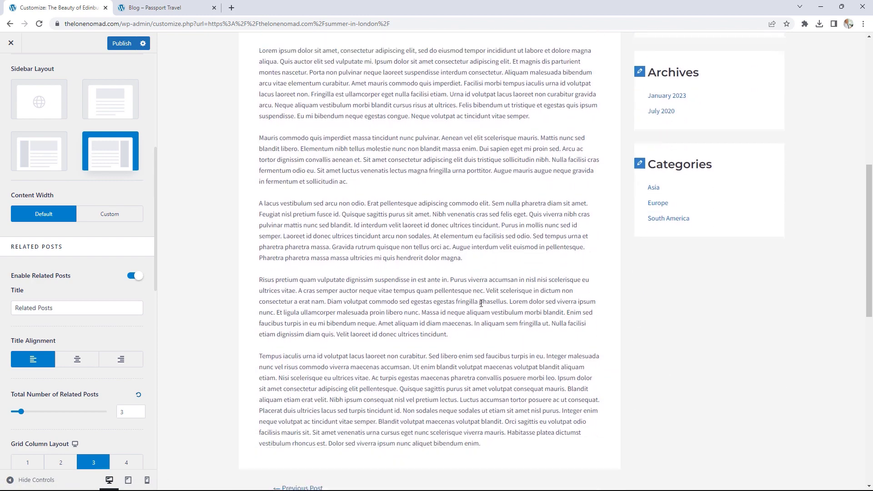
scroll(481, 303, "down", 7)
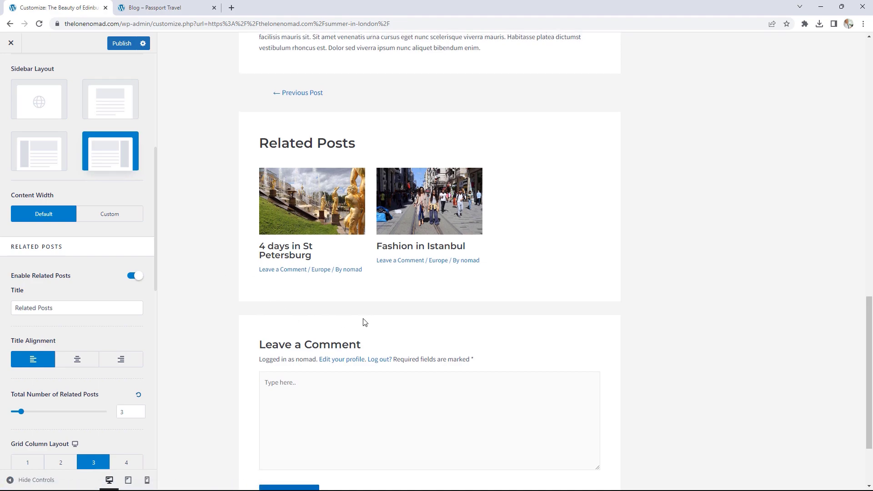
scroll(413, 332, "up", 12)
scroll(432, 335, "up", 6)
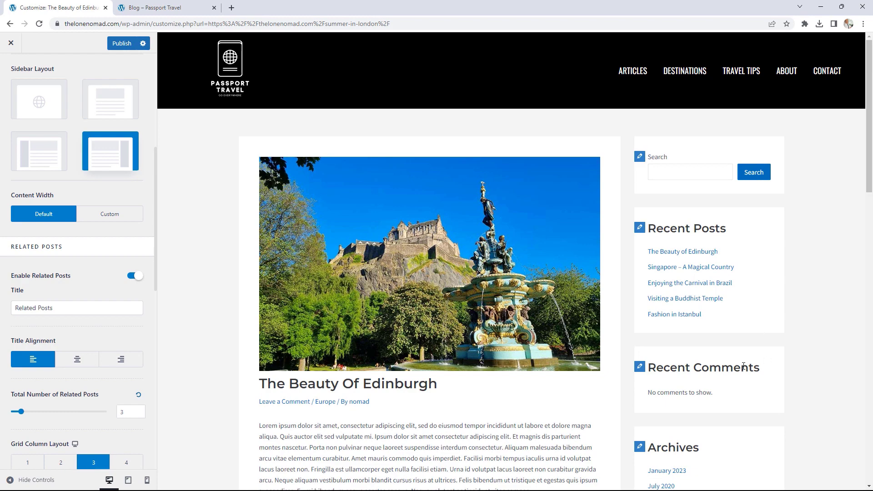
scroll(722, 339, "down", 2)
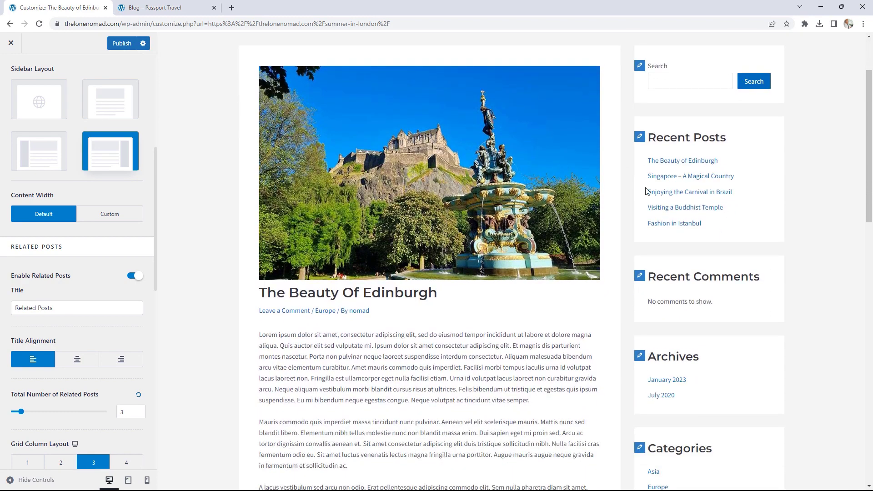
left_click(143, 44)
left_click(127, 45)
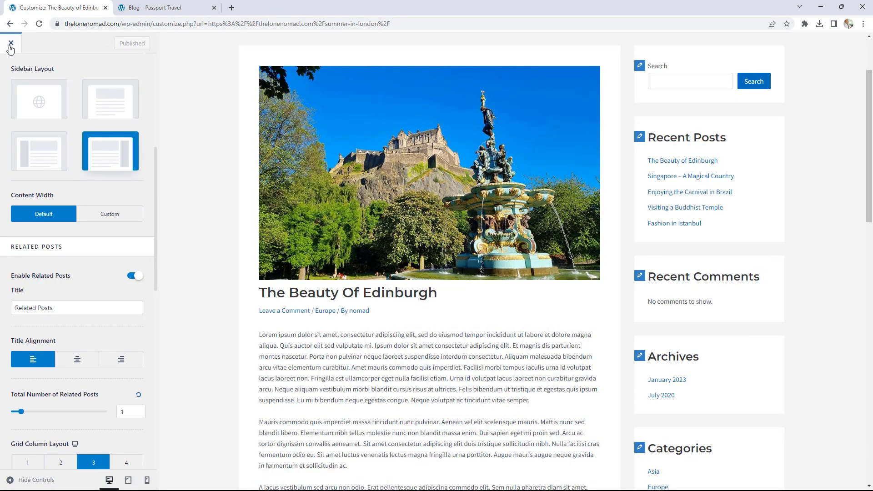
left_click(11, 44)
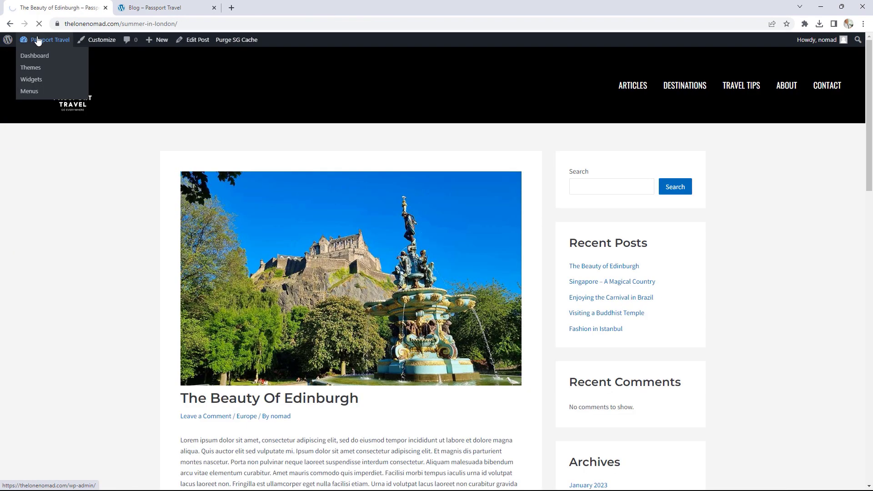
- Open the block Widgets screen, dismiss the welcome message, and add a block below Categories in Main Sidebar
left_click(38, 41)
mouse_move(41, 200)
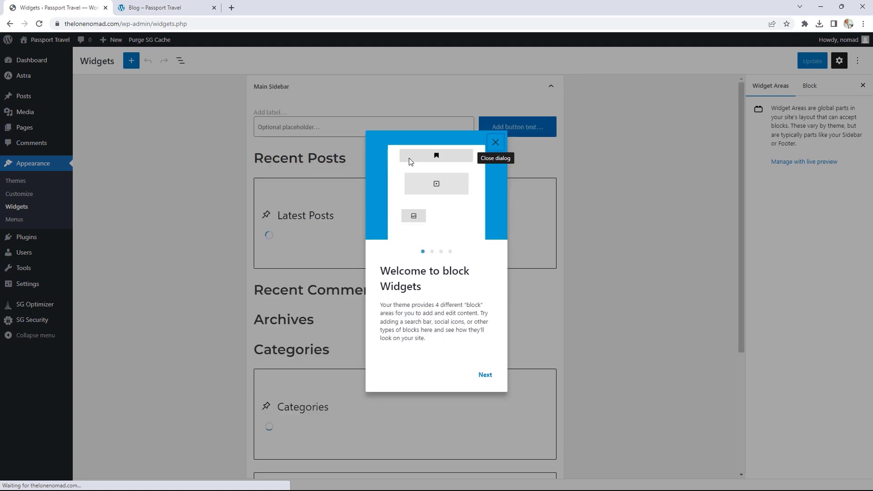
left_click(495, 142)
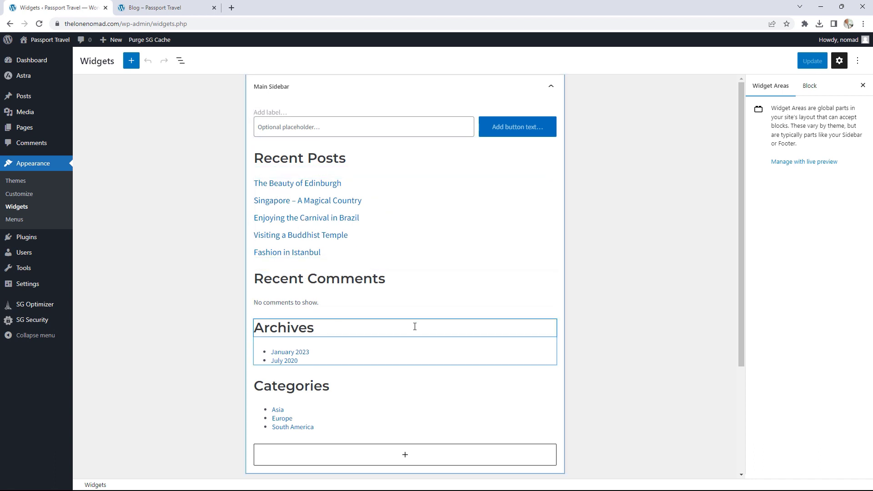
scroll(520, 322, "down", 3)
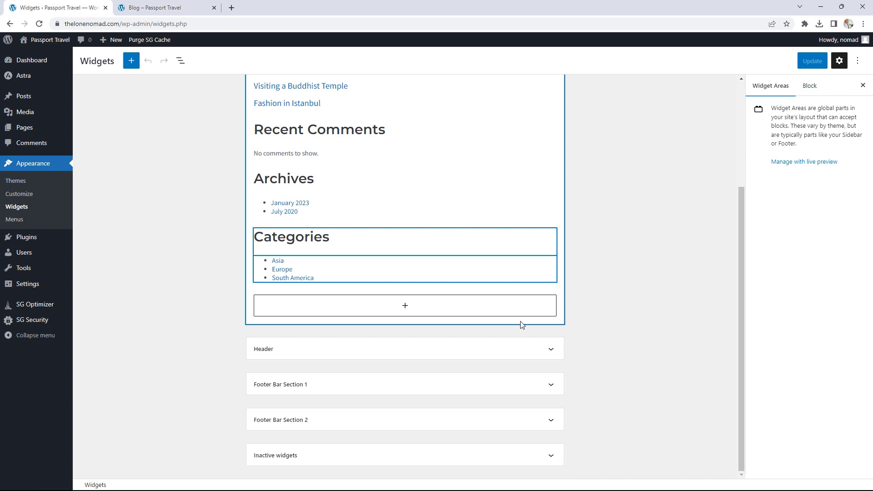
left_click(403, 306)
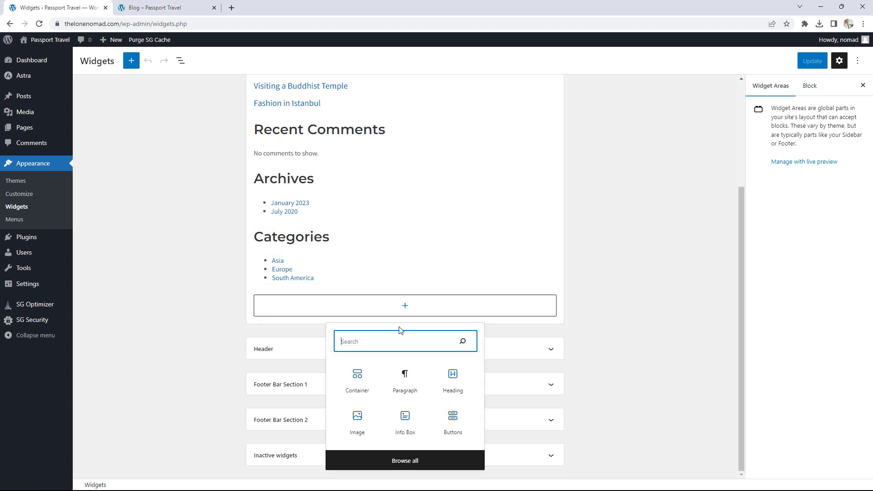
- Insert a Social Share block and give its icons the round preset
type("soci")
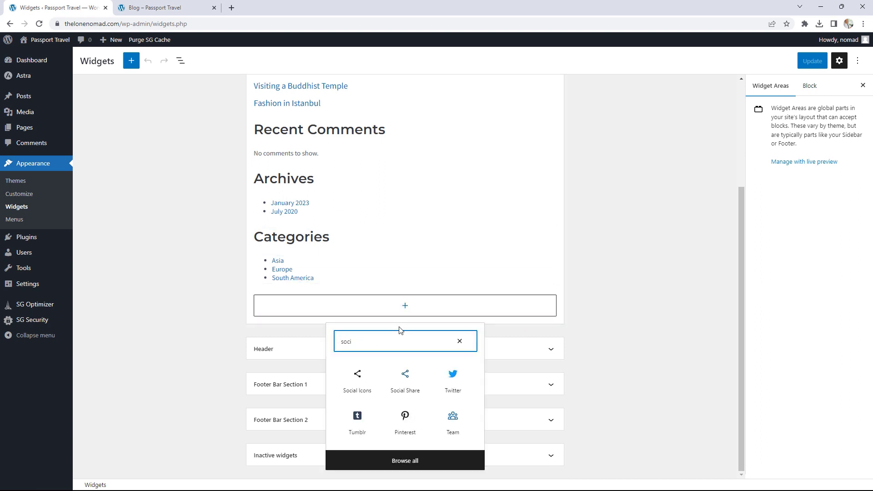
left_click(404, 380)
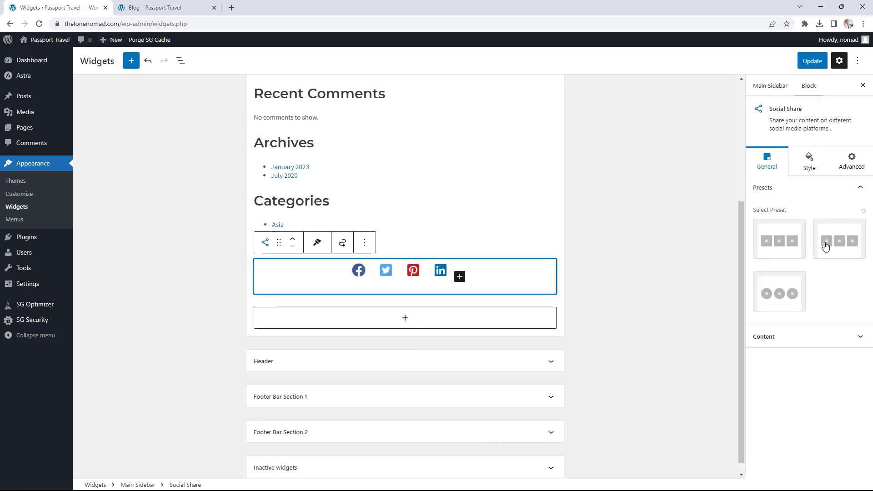
left_click(791, 248)
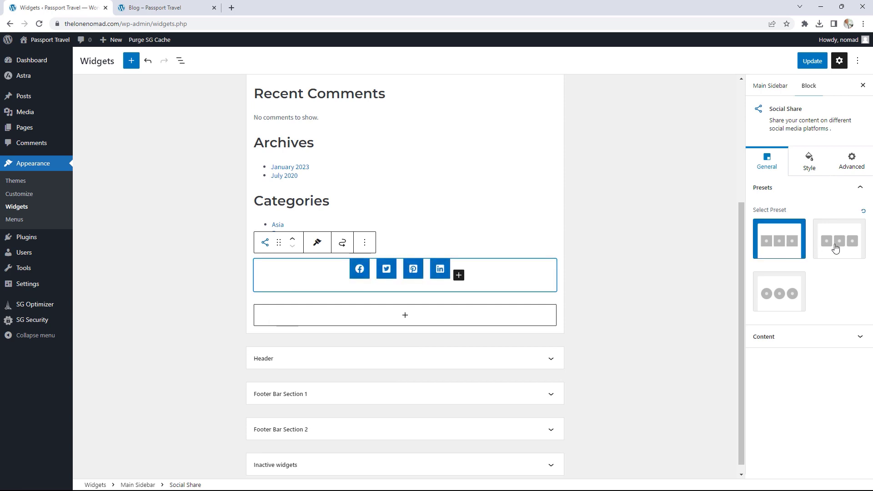
left_click(836, 248)
left_click(774, 289)
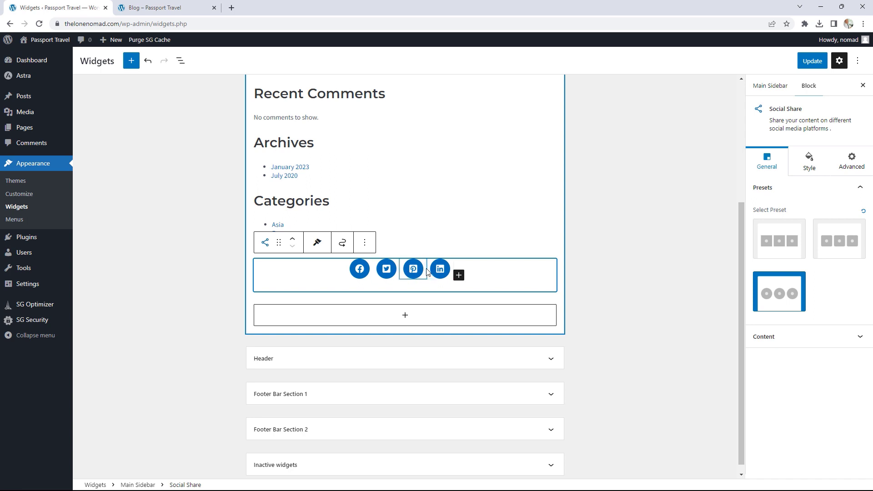
- Switch the icon layout to Vertical, then back to Horizontal
left_click(780, 336)
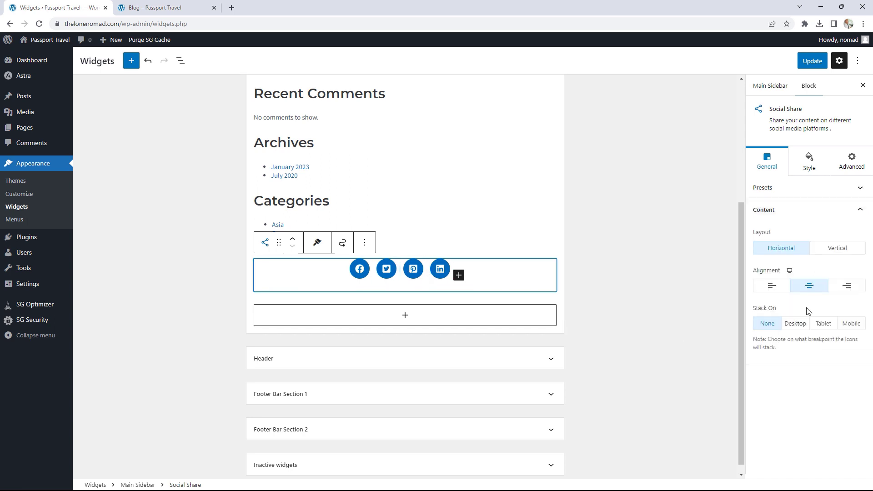
left_click(830, 249)
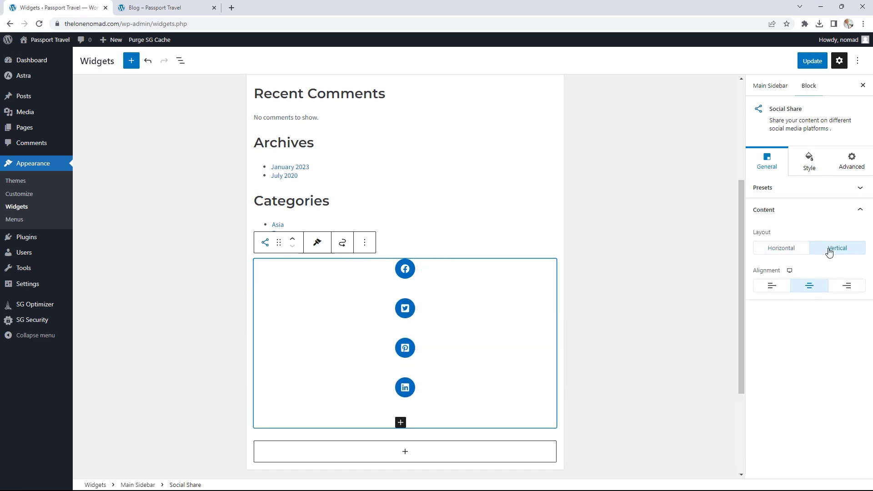
left_click(790, 248)
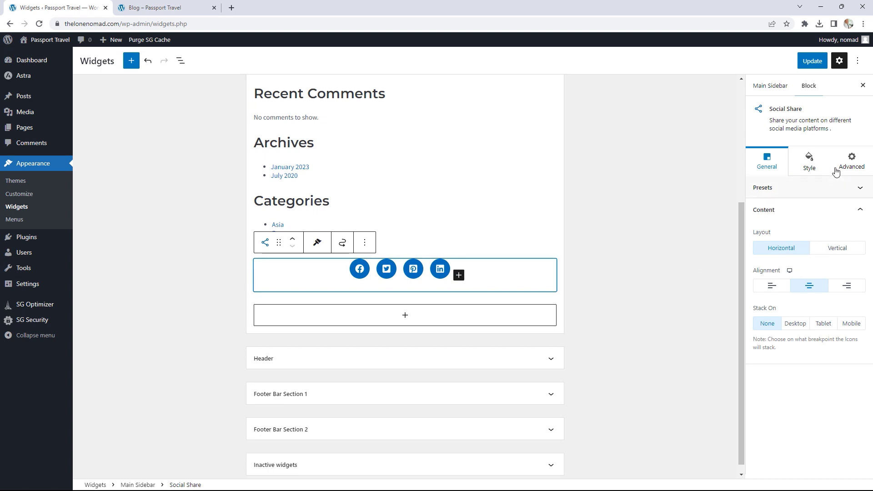
- Add a fifth share icon set to Tumblr
left_click(816, 159)
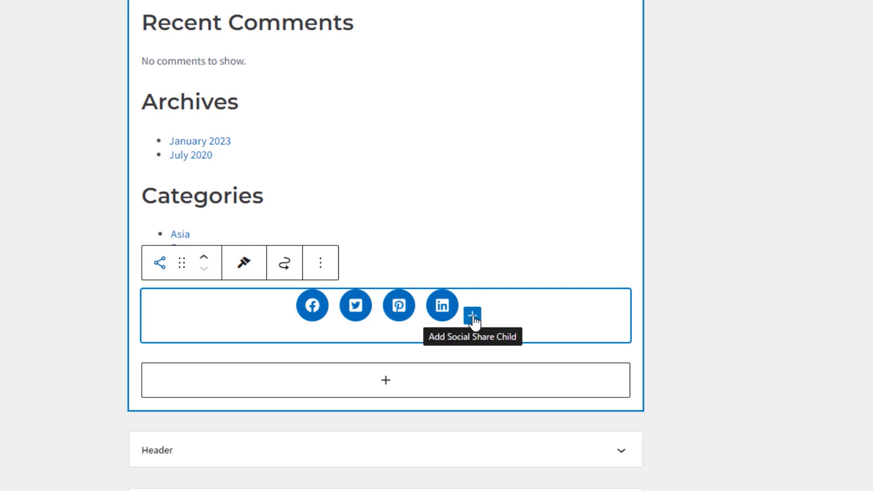
left_click(472, 316)
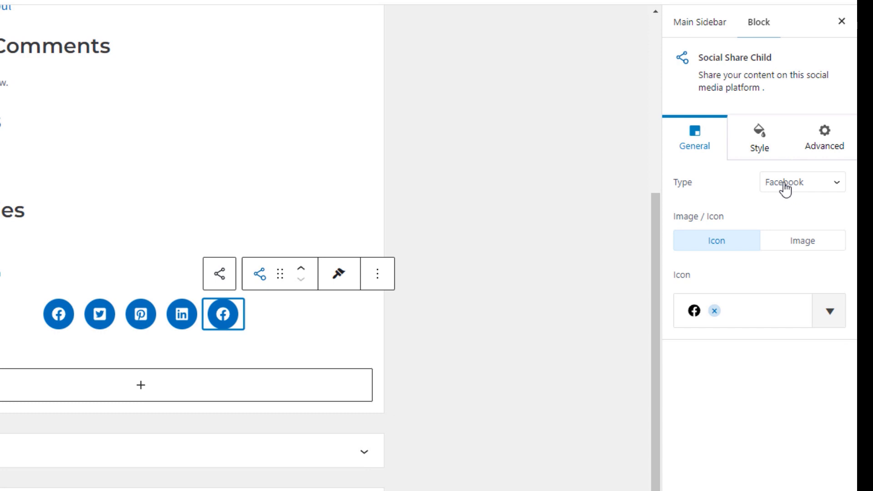
left_click(792, 186)
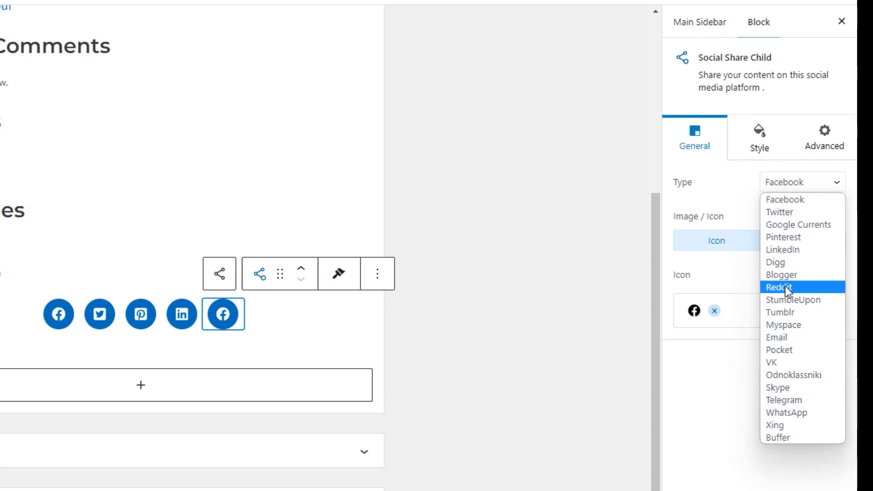
left_click(787, 313)
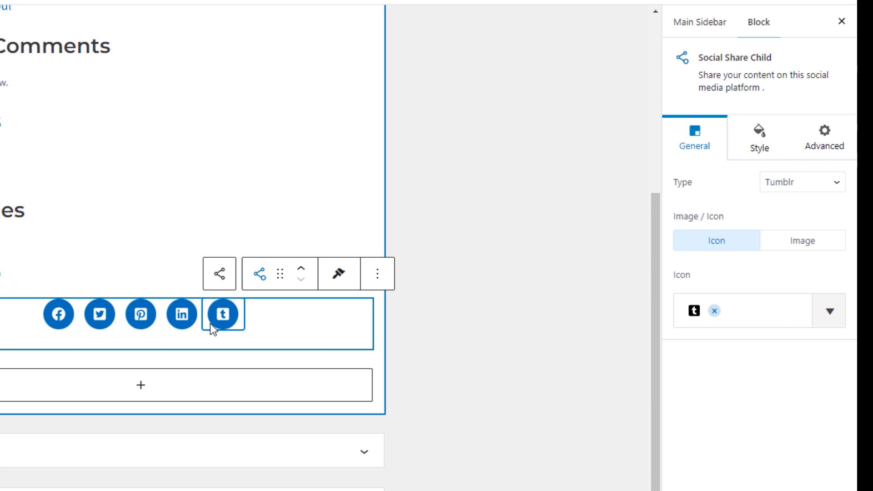
- Remove the Pinterest and Twitter share icons
left_click(141, 315)
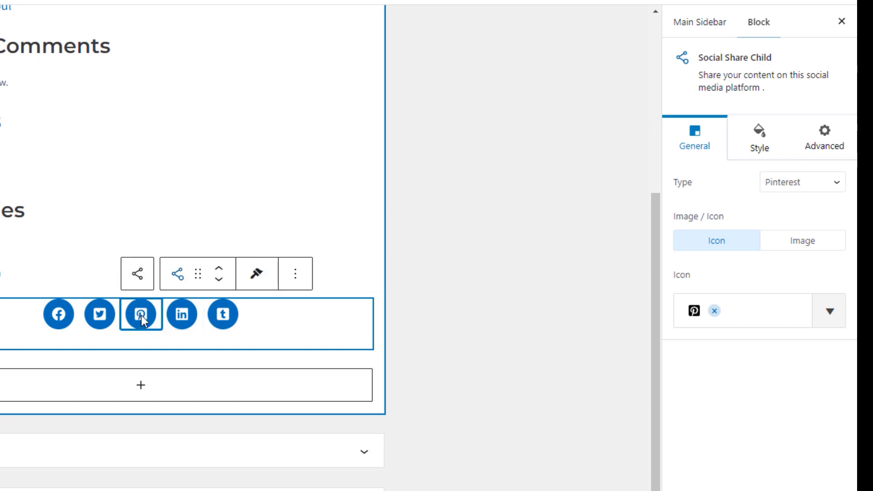
left_click(715, 312)
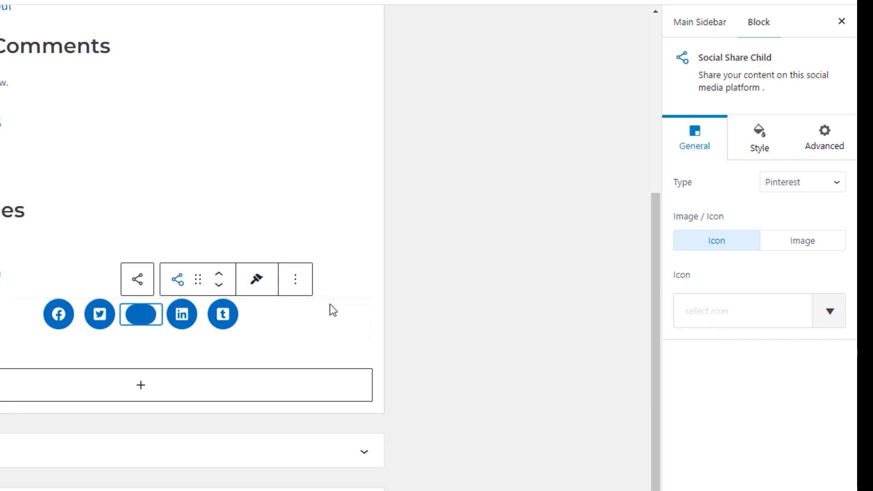
left_click(299, 284)
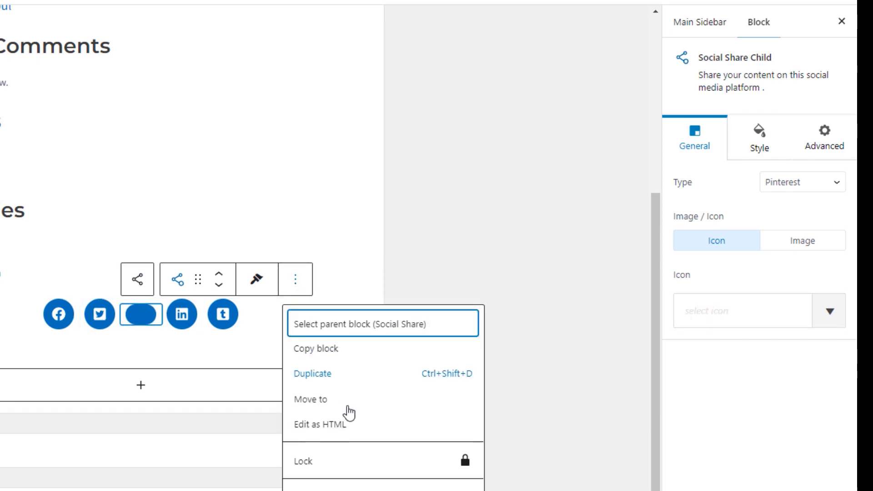
left_click(328, 489)
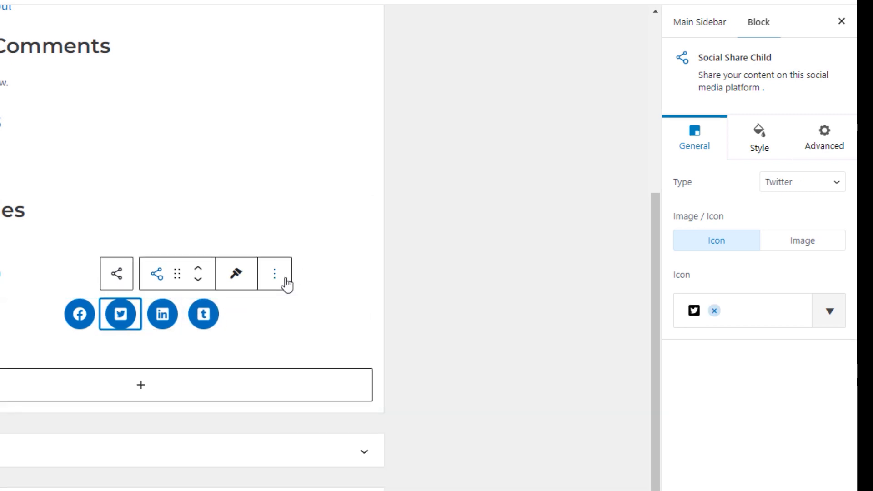
left_click(284, 282)
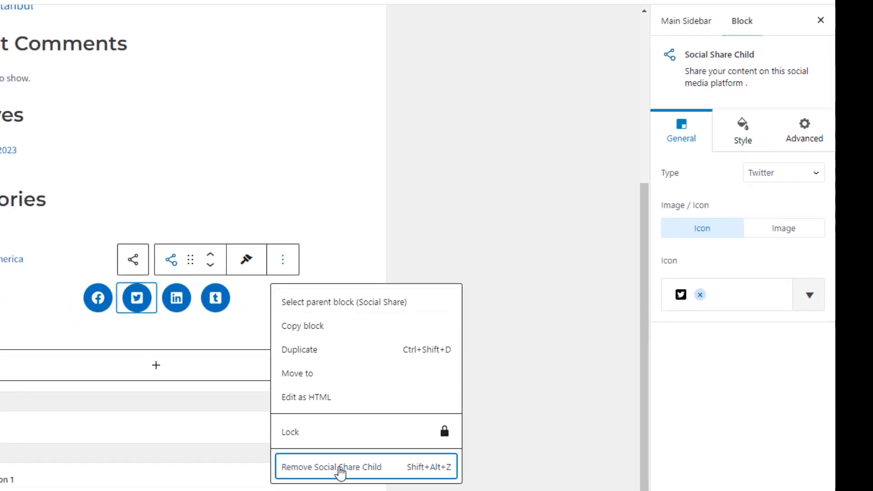
left_click(353, 469)
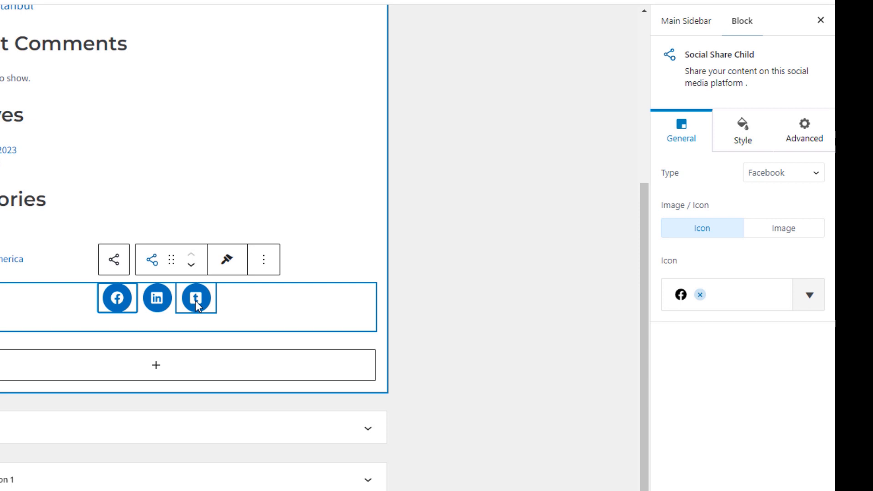
- Left-align the Social Share icons and update the widgets
left_click(58, 304)
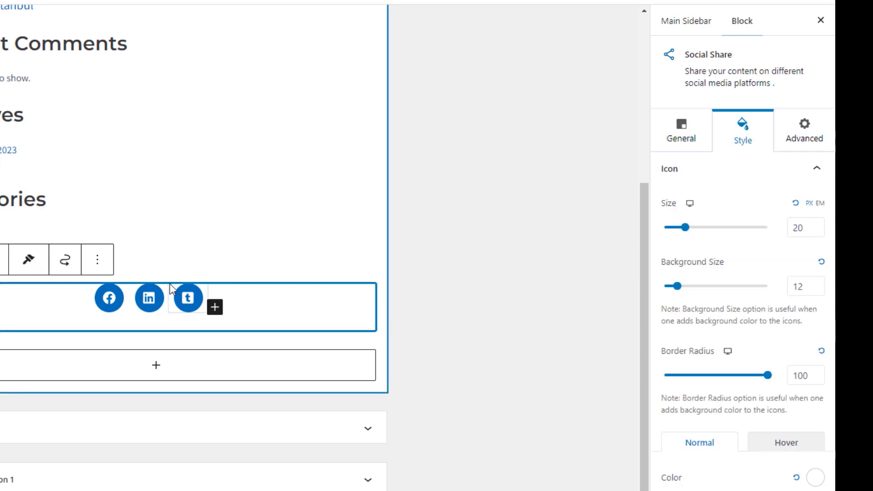
left_click(680, 135)
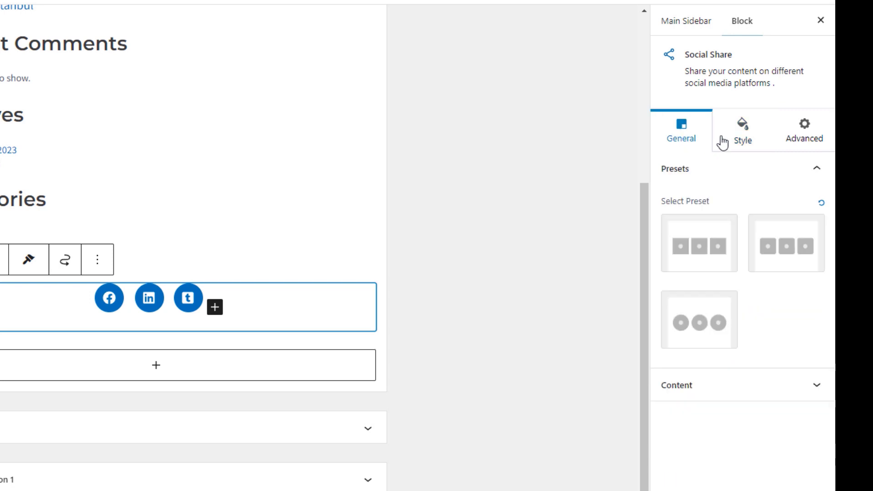
left_click(740, 138)
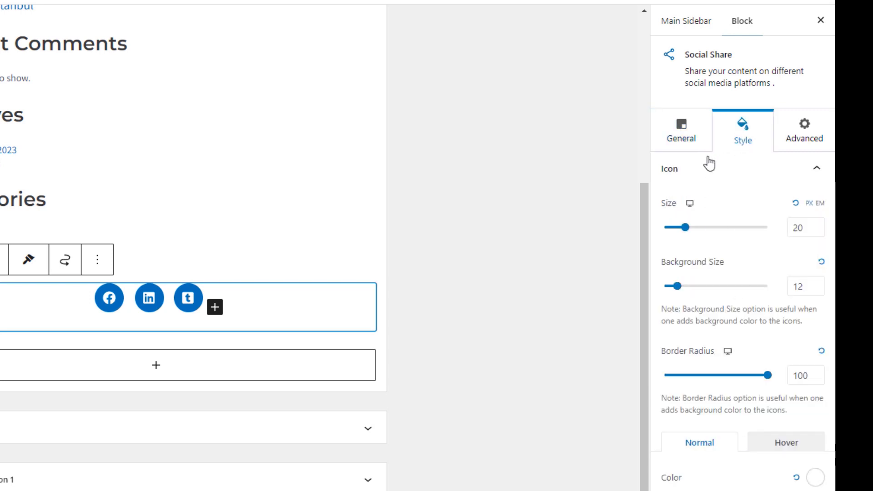
left_click(702, 140)
left_click(715, 384)
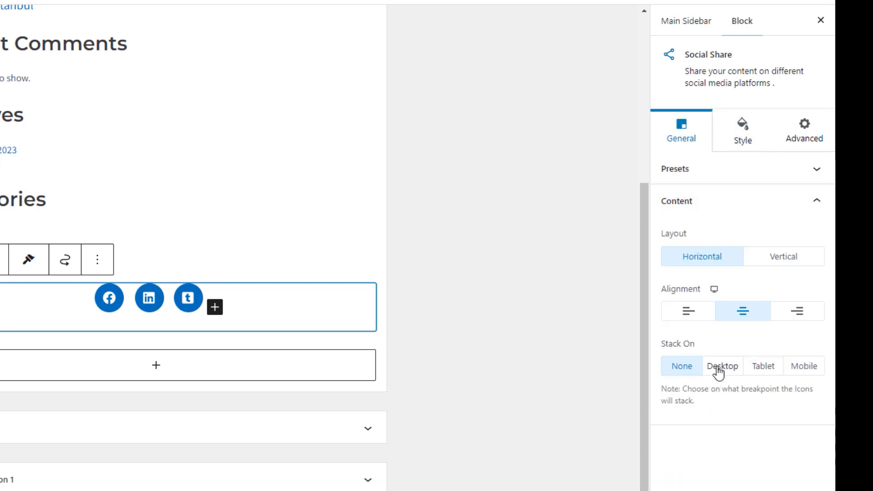
left_click(689, 313)
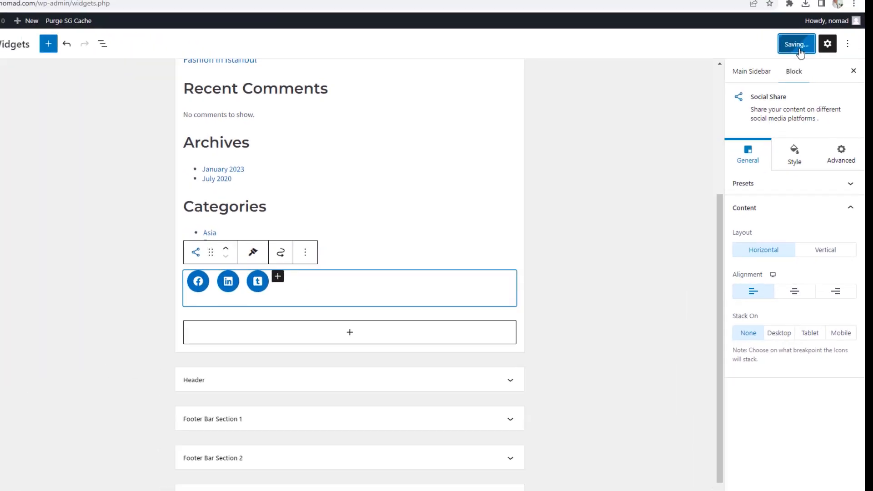
left_click(812, 61)
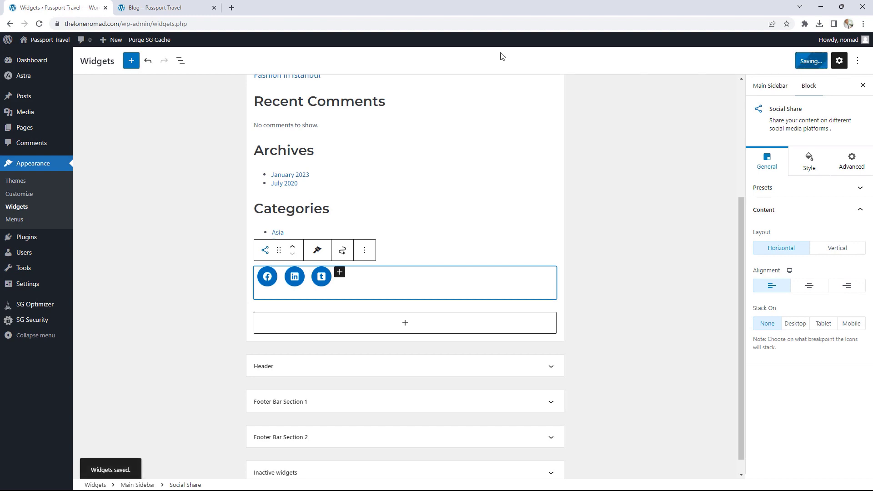
left_click(175, 8)
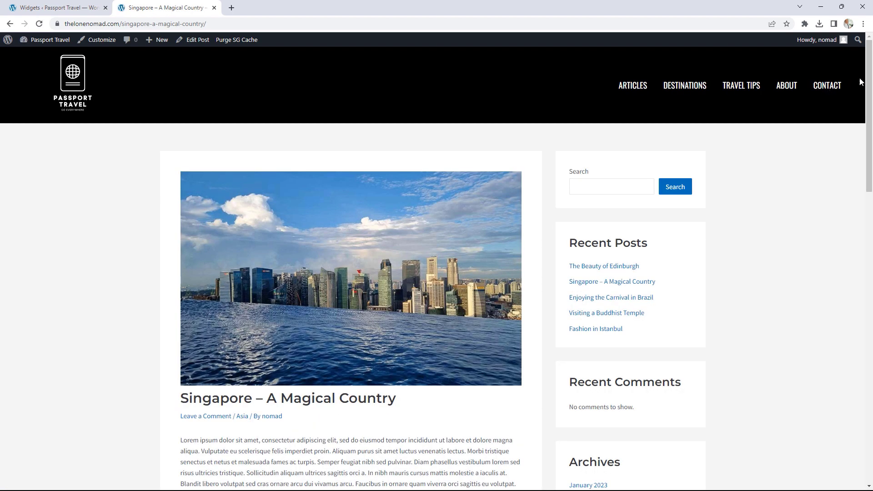
left_click_drag(869, 81, 868, 238)
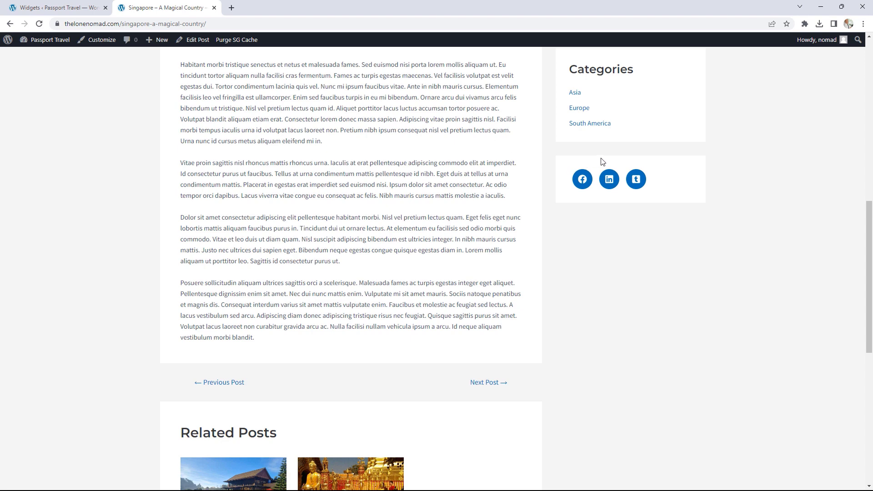
left_click(56, 8)
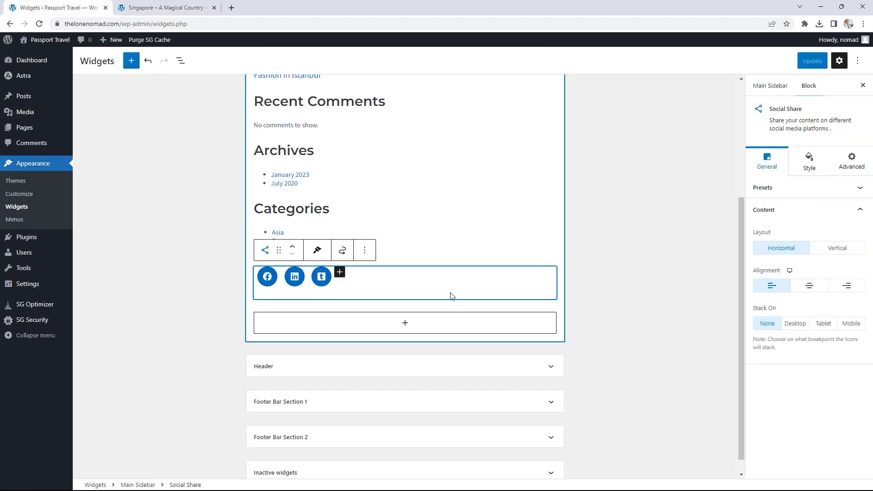
left_click(596, 301)
left_click(395, 269)
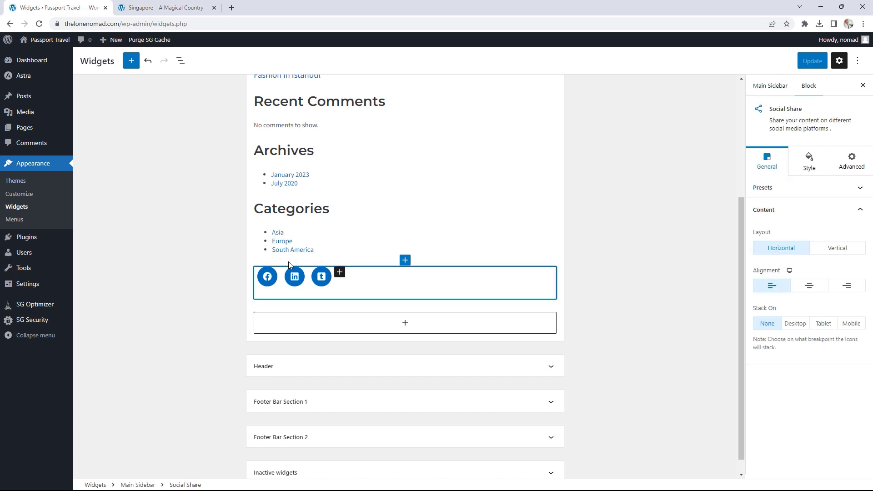
- Insert a Heading block above the sidebar share icons
left_click(402, 272)
left_click(591, 264)
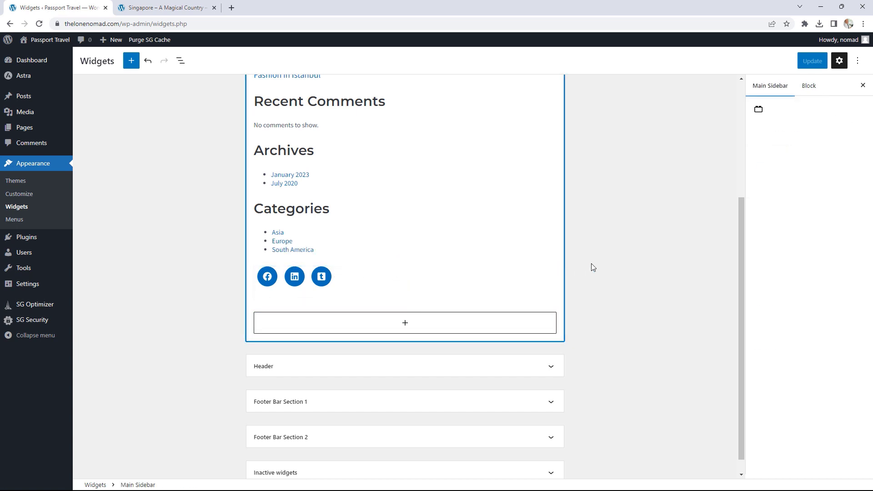
left_click(433, 275)
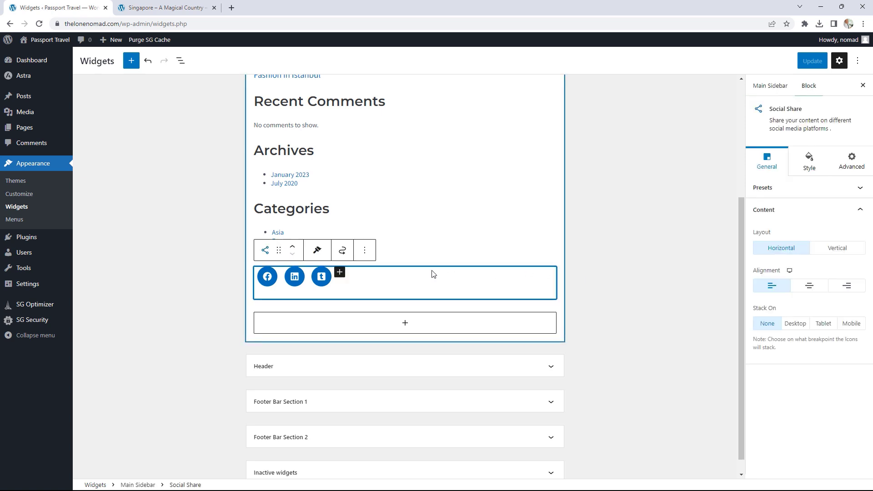
left_click(410, 258)
left_click(405, 260)
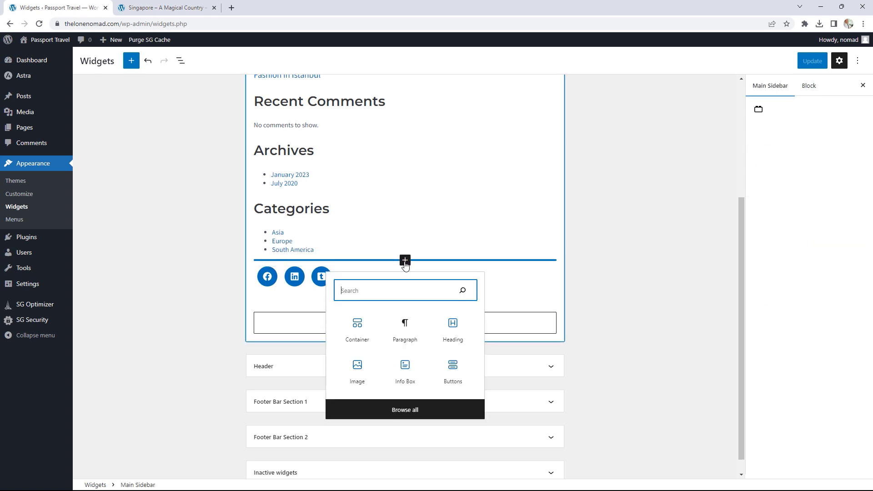
left_click(451, 327)
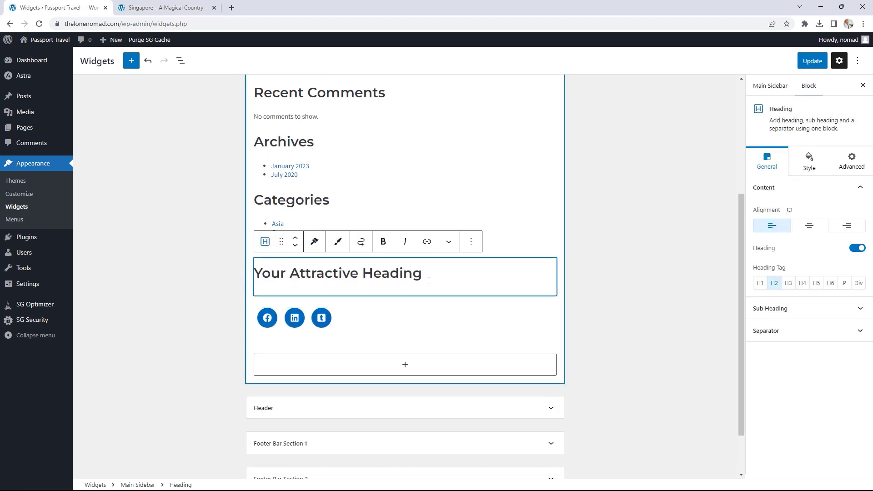
- Title the heading 'Share on Social Media' and save the widgets
left_click_drag(429, 280, 257, 273)
type("Sh")
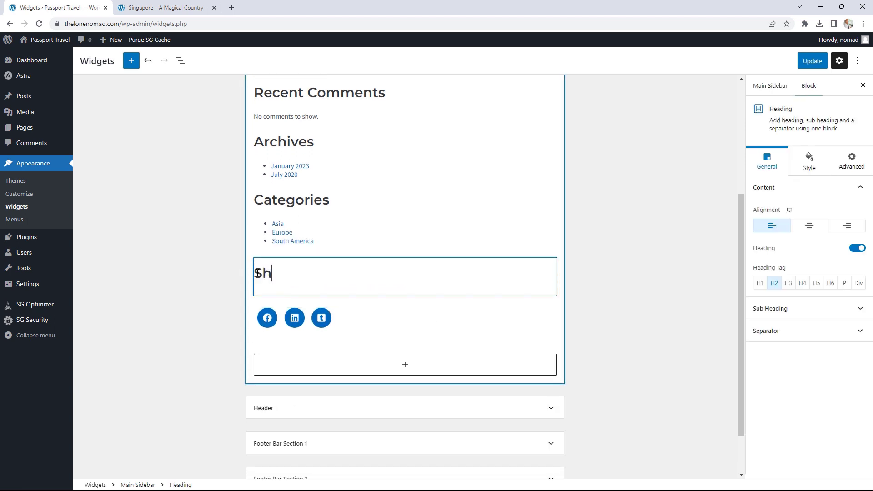
type("are on Social Media")
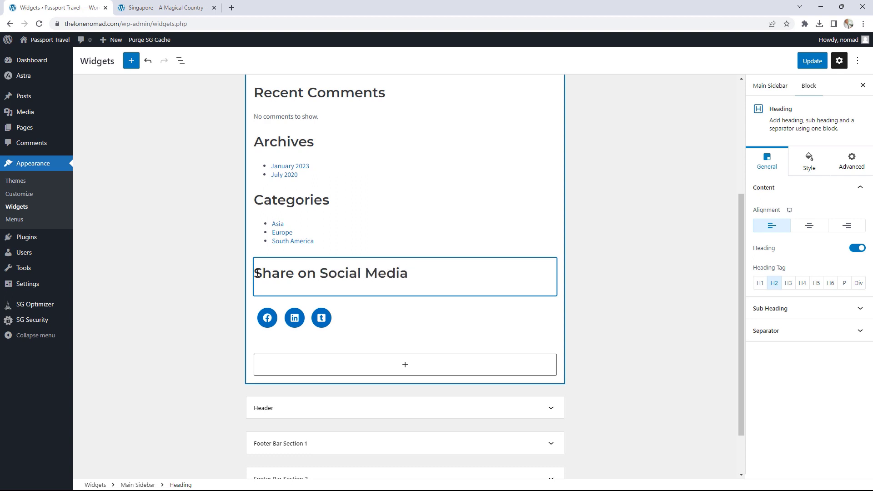
left_click(813, 63)
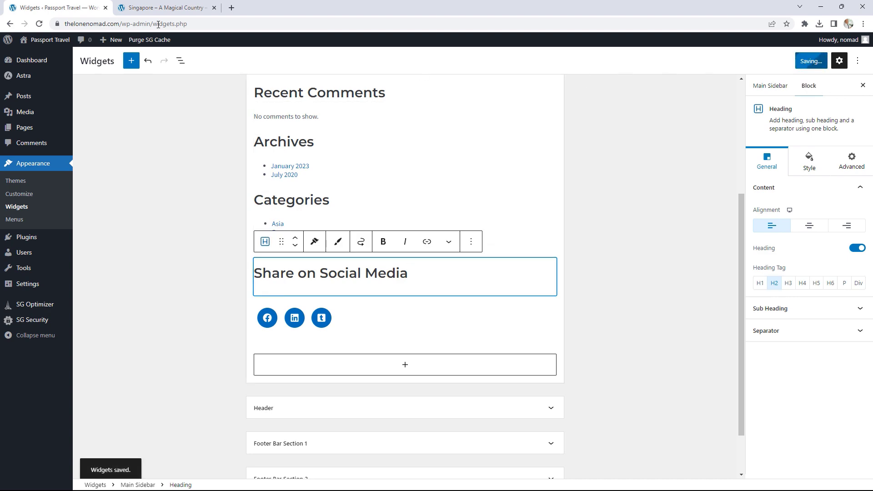
left_click(163, 7)
- Reload the Singapore article, test the sidebar Facebook share icon, then close the share tab
left_click(40, 25)
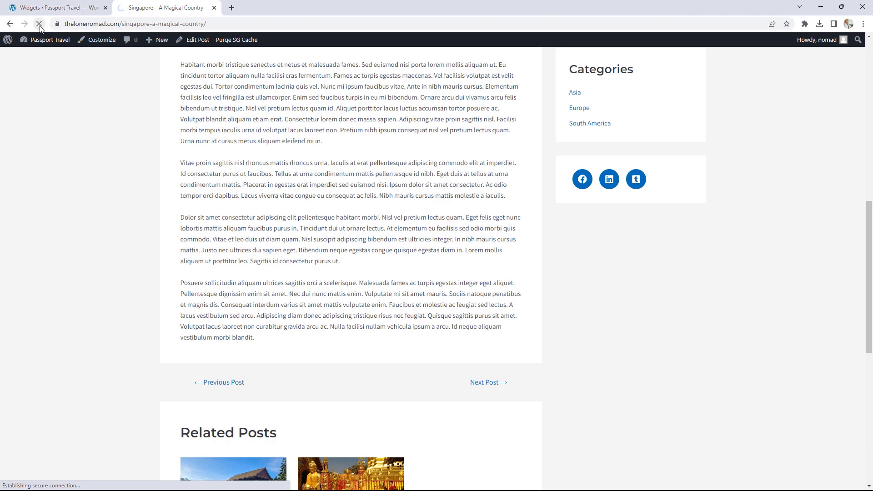
scroll(817, 123, "down", 11)
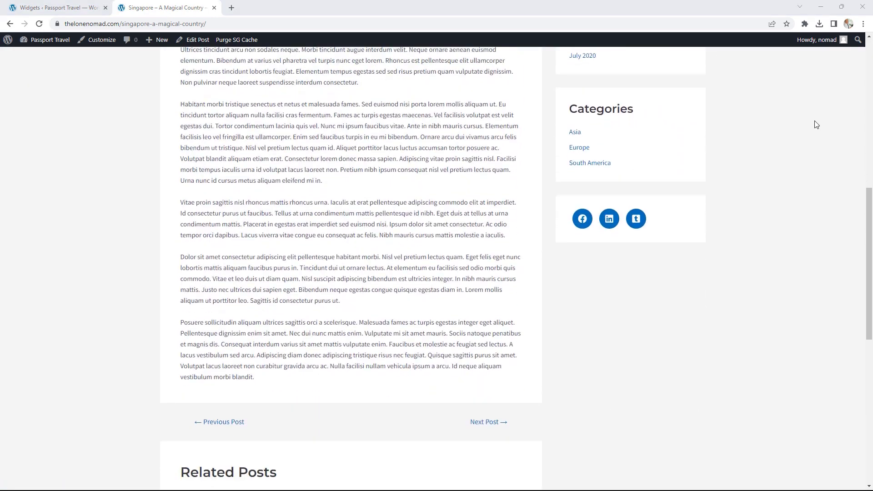
scroll(736, 200, "up", 3)
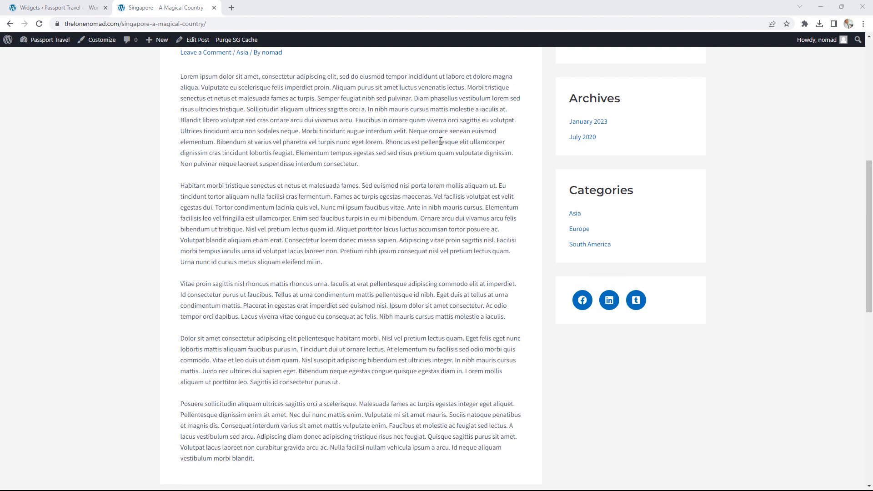
left_click(583, 300)
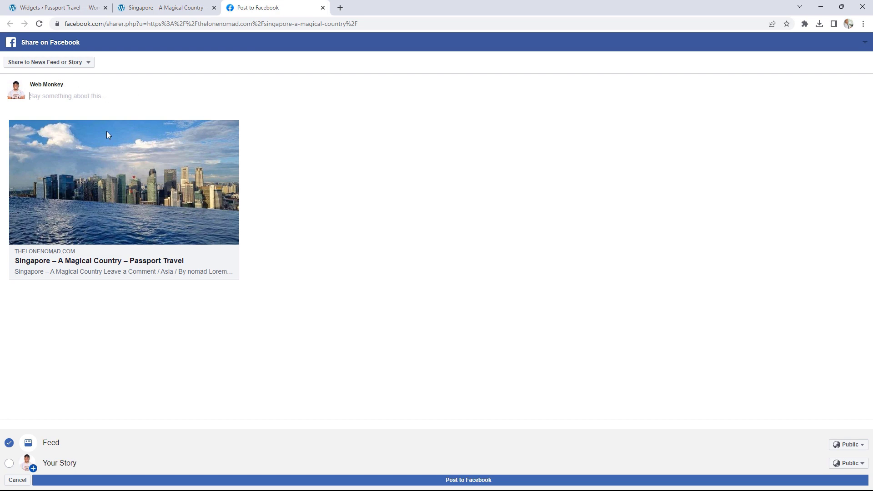
left_click(323, 8)
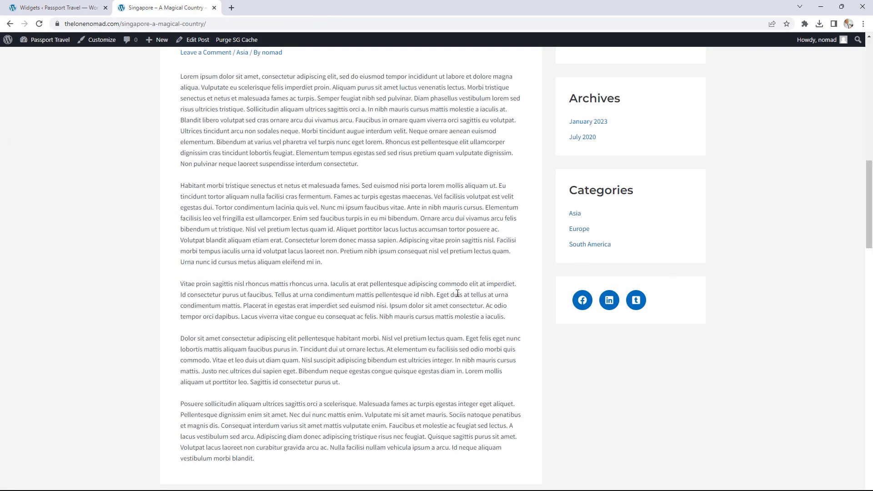
scroll(458, 293, "up", 8)
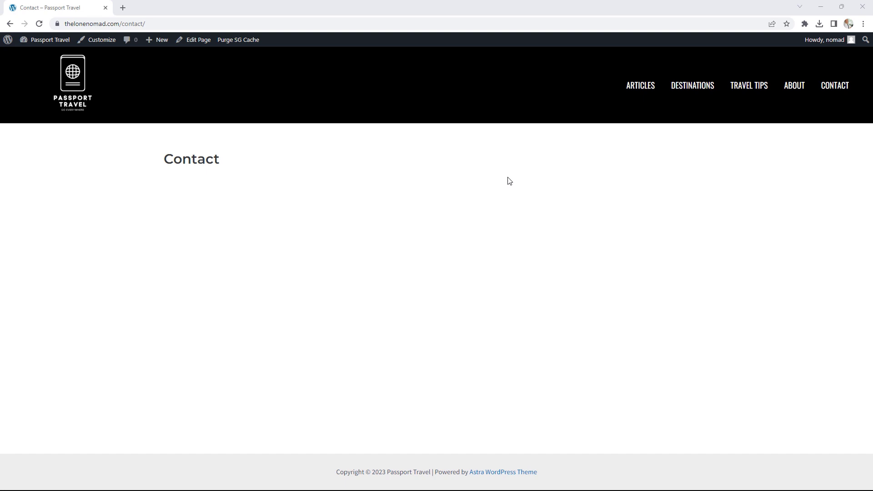
- Add a Form block with the Simple Contact Form layout to the Contact page, update, and view it
left_click(200, 47)
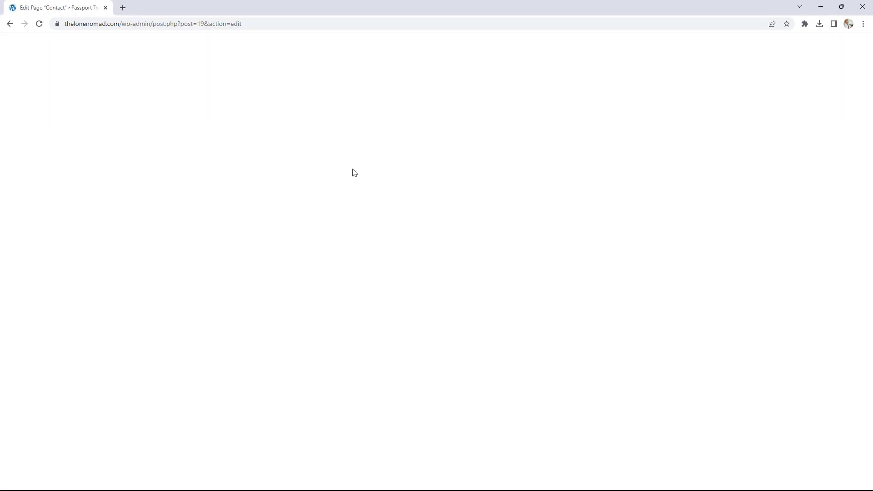
left_click(638, 158)
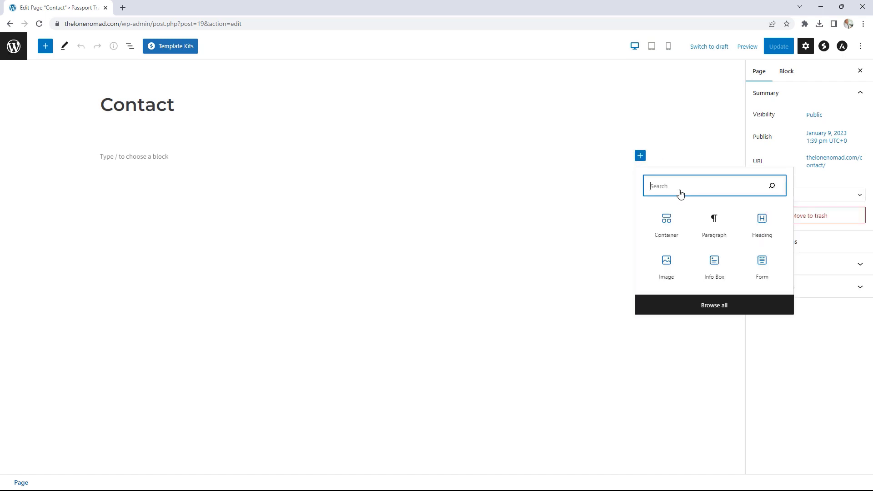
type("form")
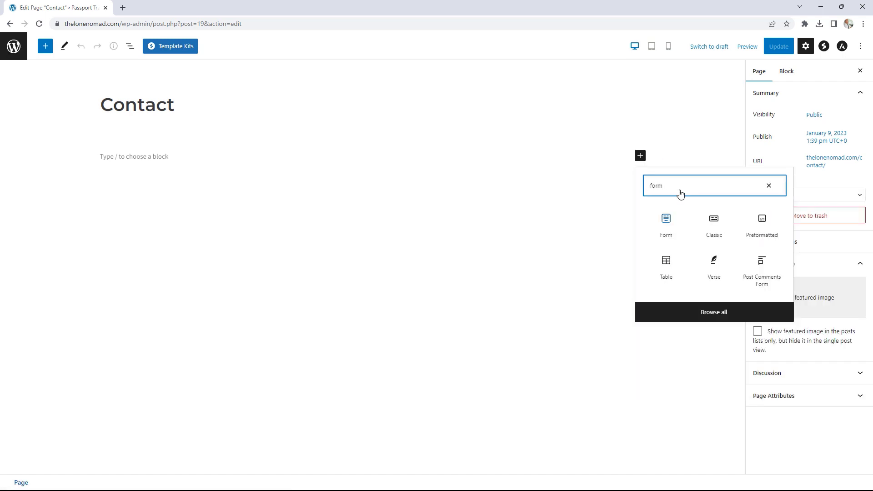
left_click(665, 225)
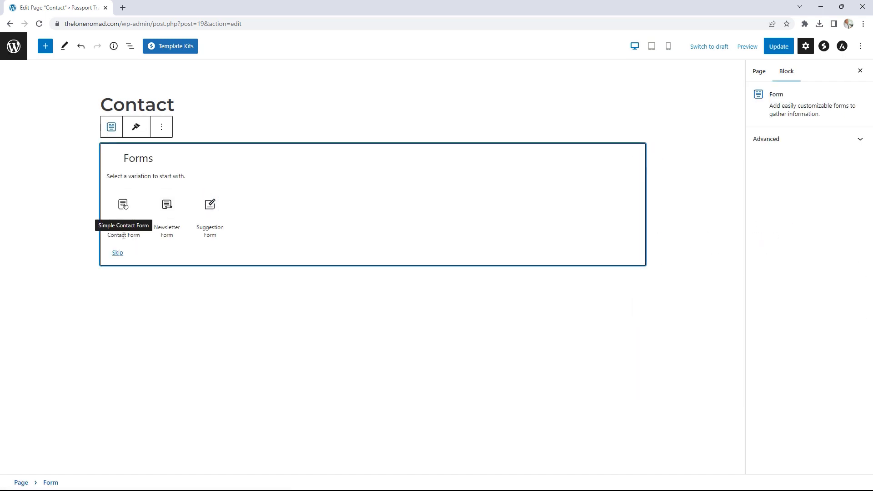
left_click(122, 214)
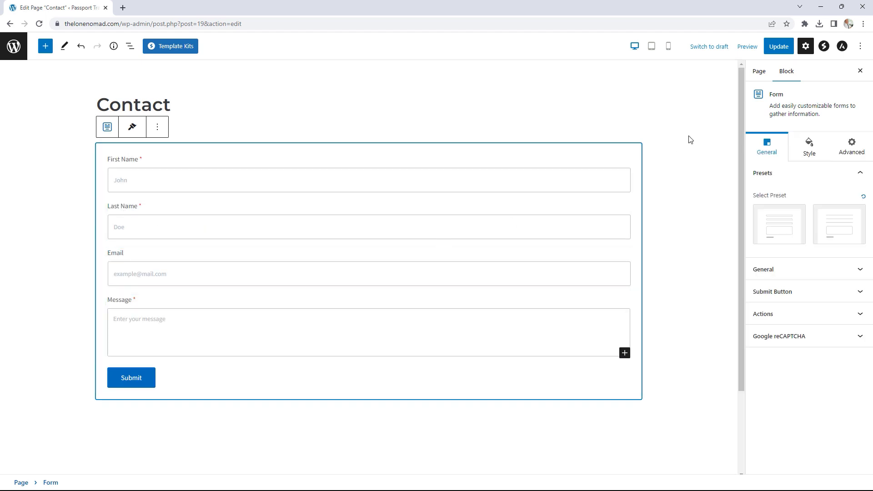
left_click(785, 51)
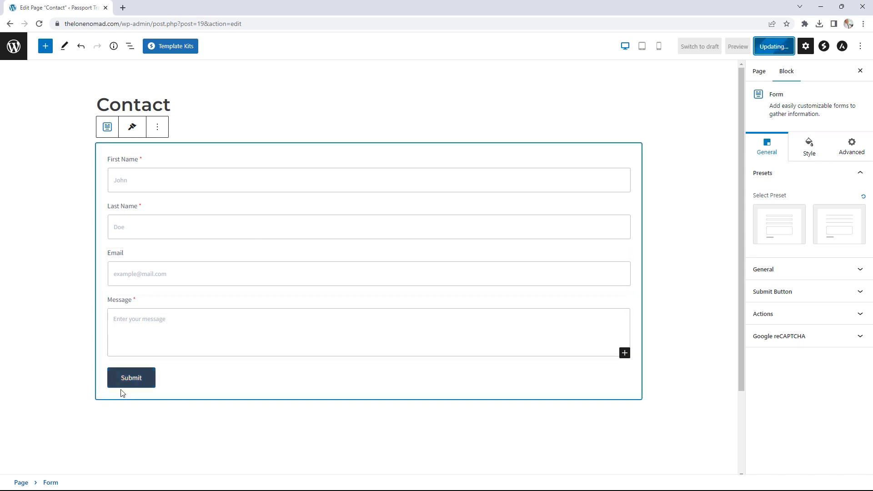
left_click(90, 464)
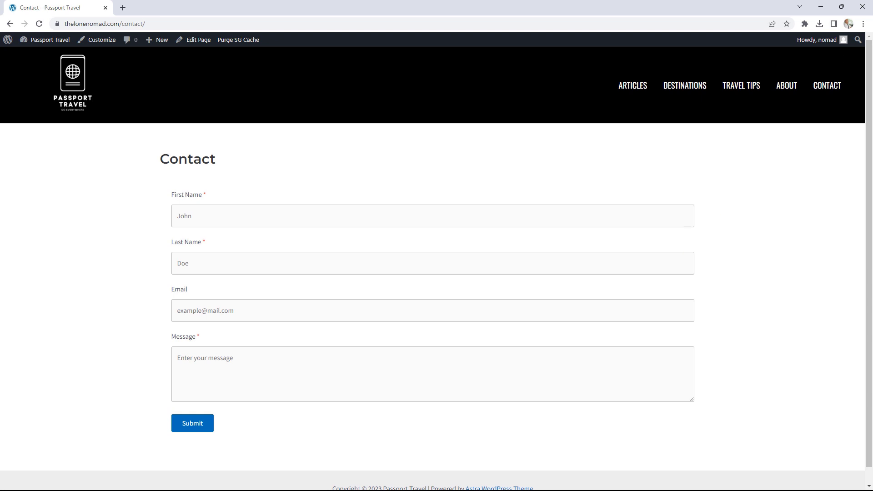
- Search LottieFiles for 'contact' animations and filter the results to Free
left_click_drag(872, 43, 223, 18)
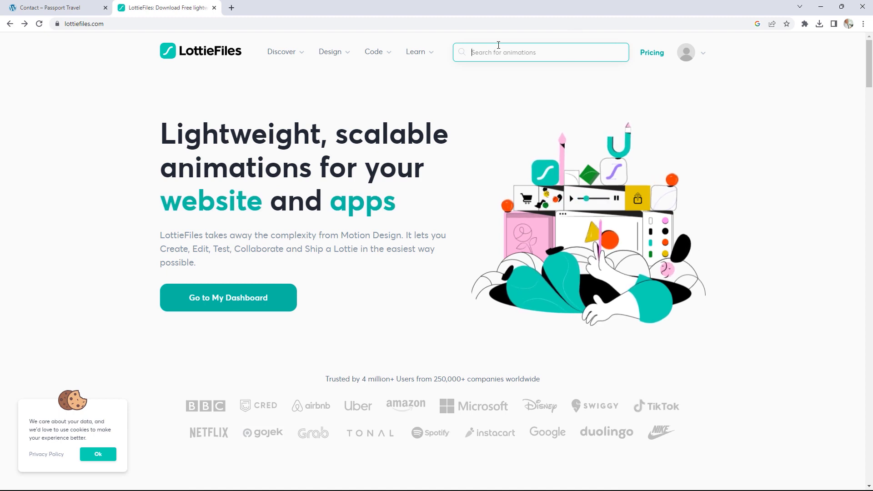
type("contac")
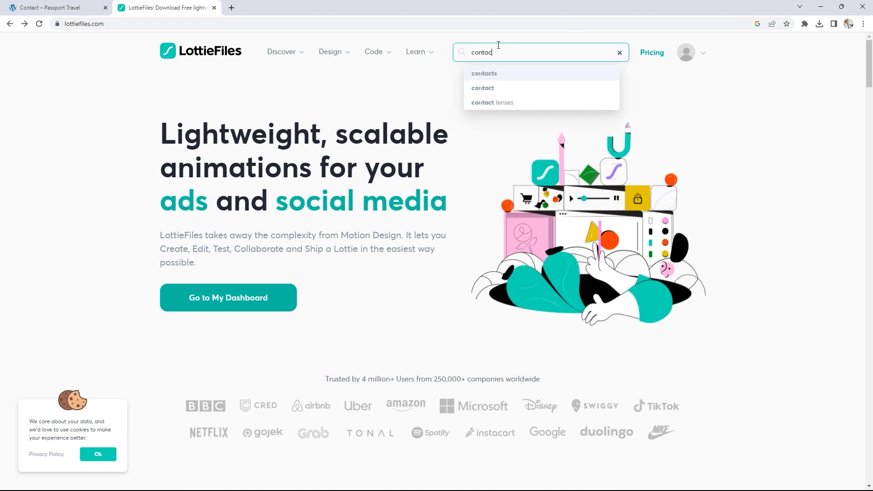
type("t")
key("Return")
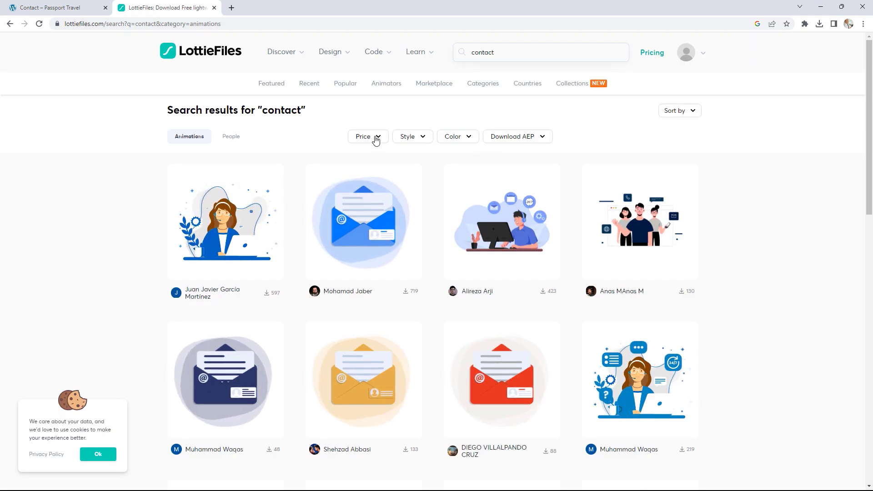
left_click(375, 137)
left_click(359, 172)
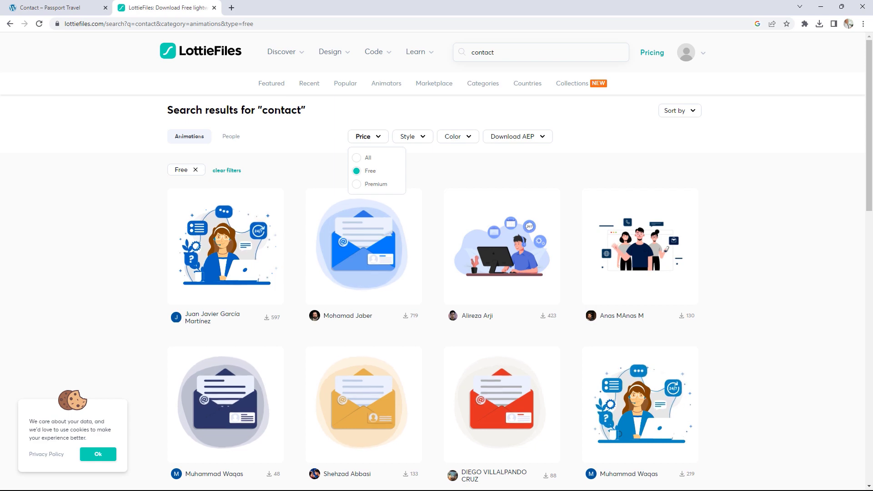
scroll(758, 229, "down", 2)
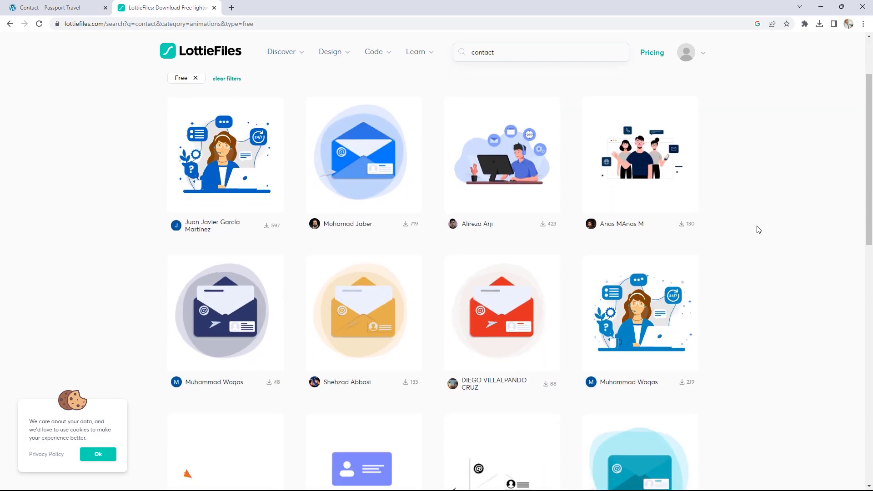
scroll(758, 230, "down", 2)
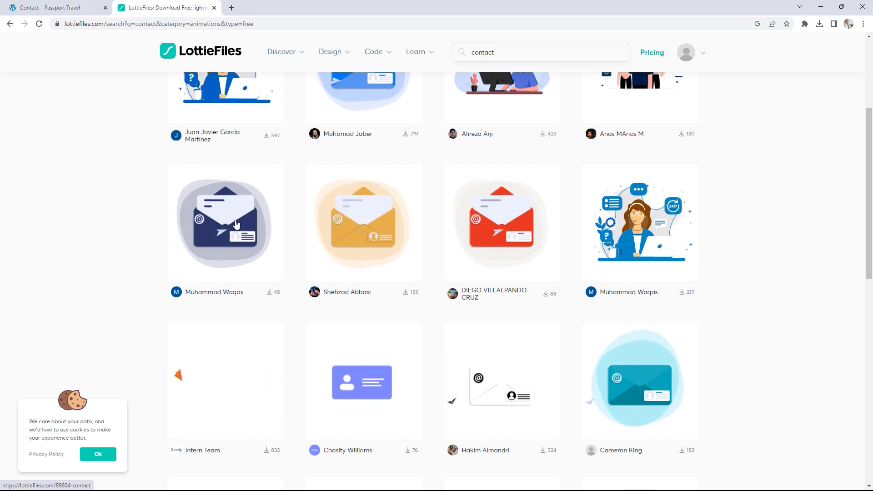
- Open the navy envelope Contact animation and copy its Lottie Animation URL
left_click(249, 222)
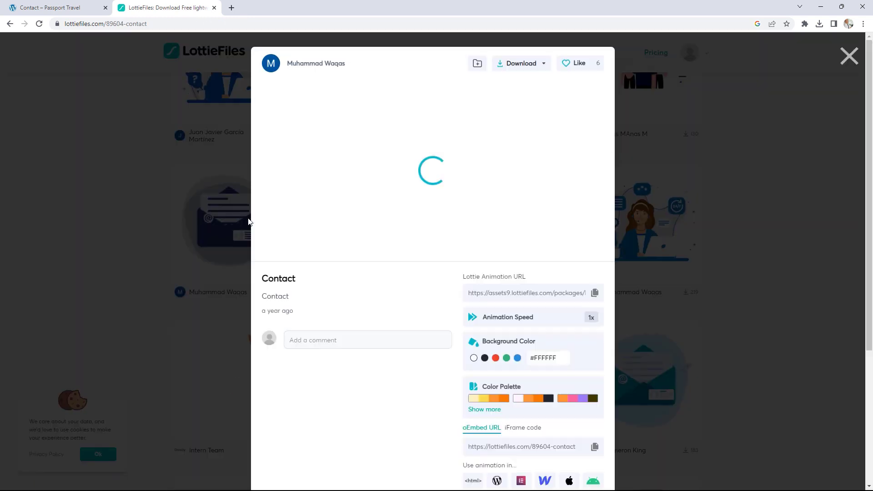
scroll(535, 312, "down", 1)
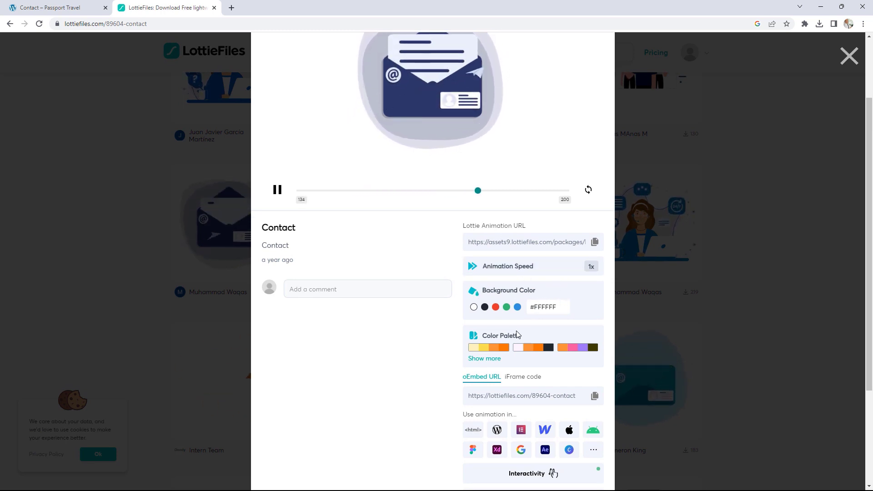
scroll(538, 328, "up", 2)
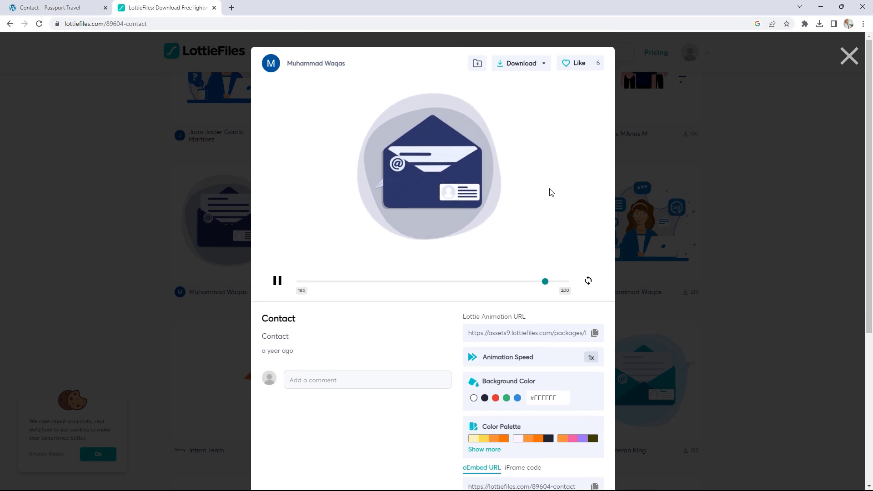
left_click(543, 63)
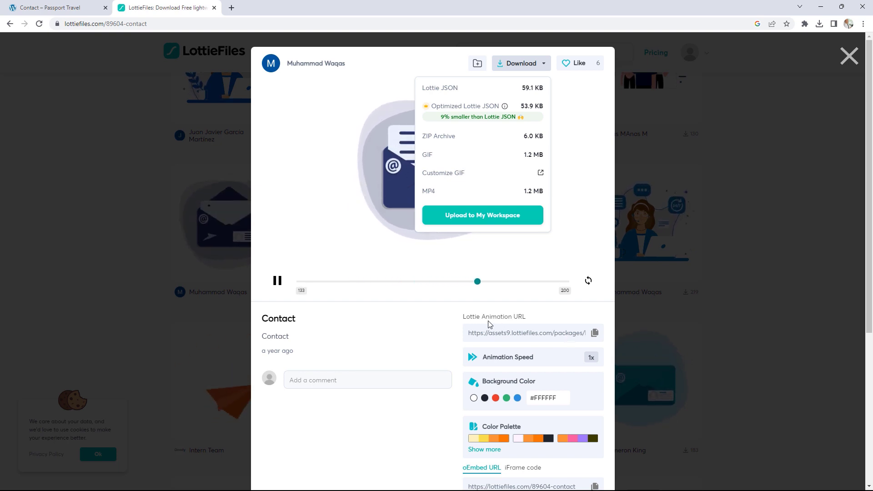
left_click_drag(462, 317, 520, 319)
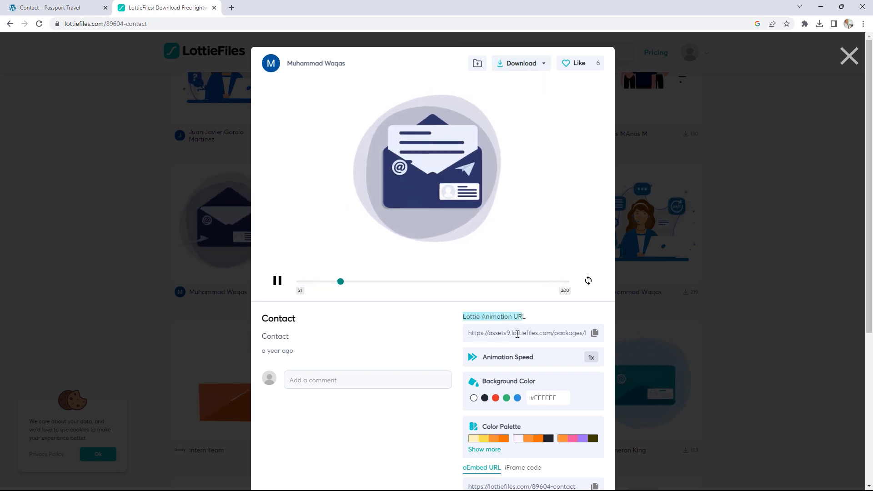
left_click(594, 333)
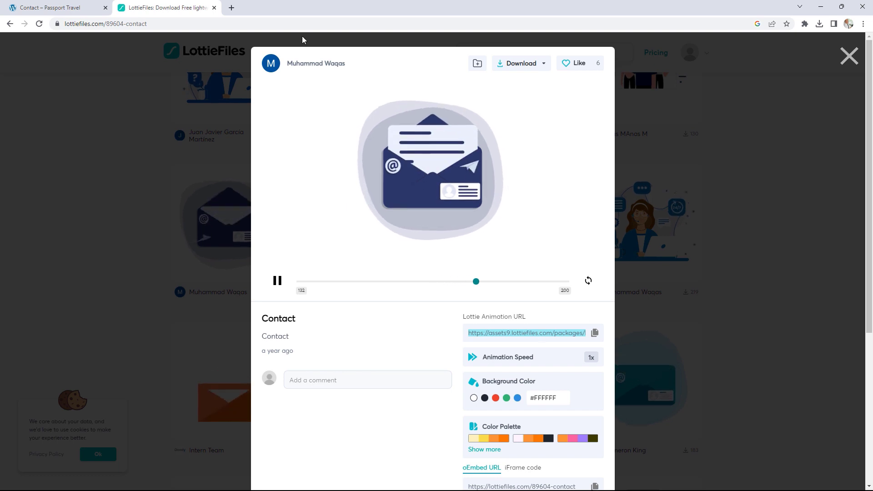
left_click(30, 5)
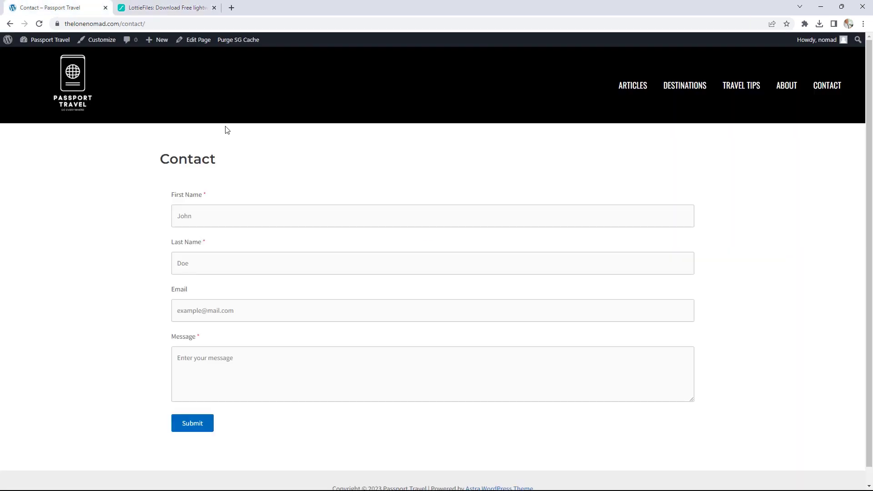
- Remove the existing contact form from the Contact page in the editor
left_click(195, 41)
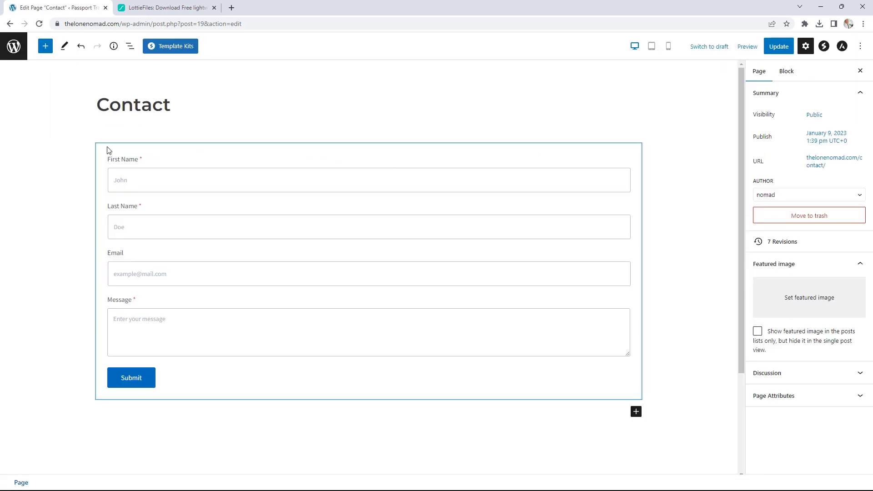
left_click(108, 150)
left_click(157, 126)
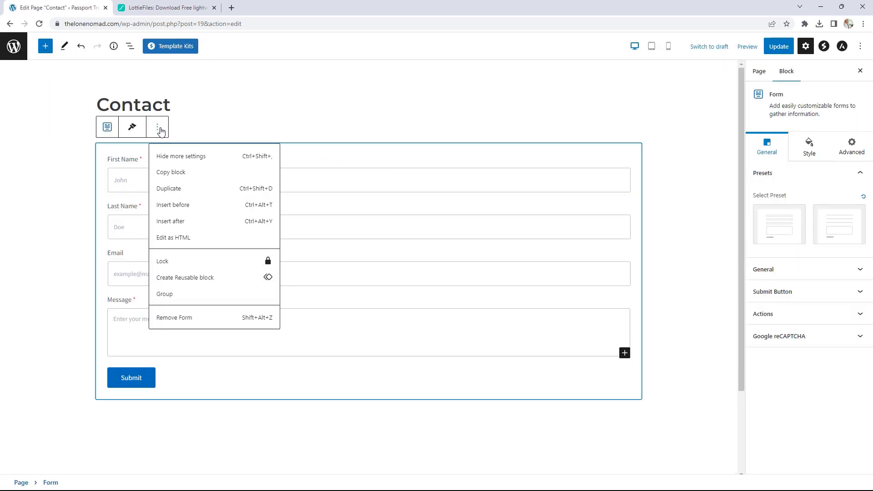
left_click(177, 321)
- Add a two-column container with an underlined Simple Contact Form in the left column
left_click(640, 149)
left_click(662, 228)
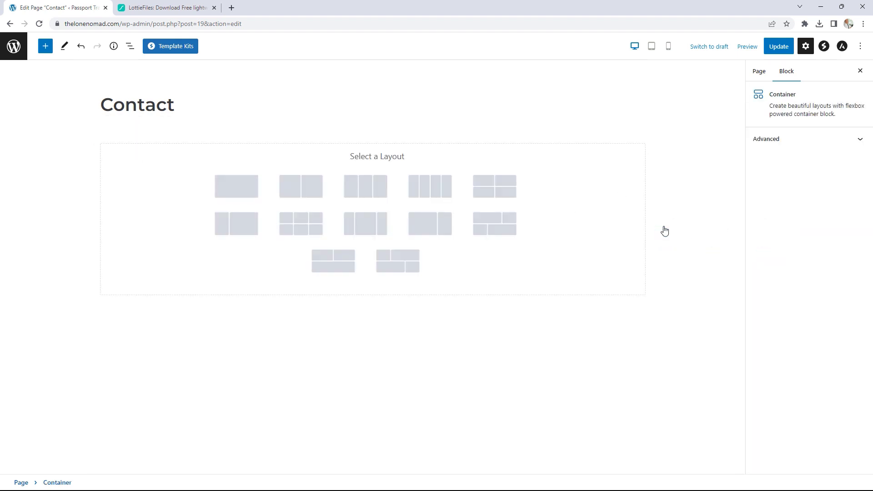
left_click(300, 188)
left_click(235, 166)
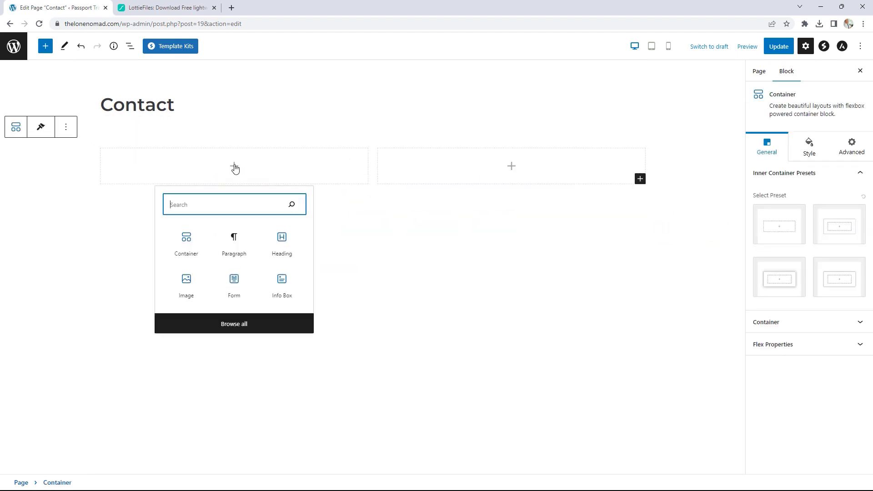
left_click(233, 281)
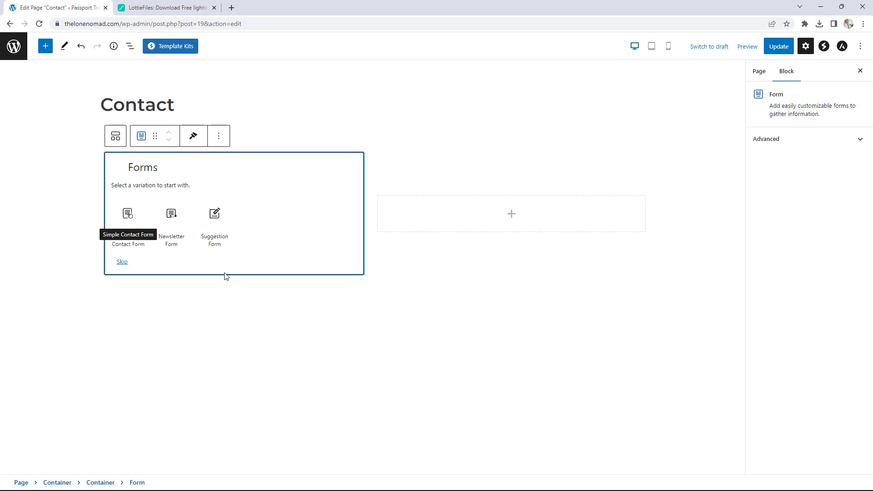
left_click(128, 214)
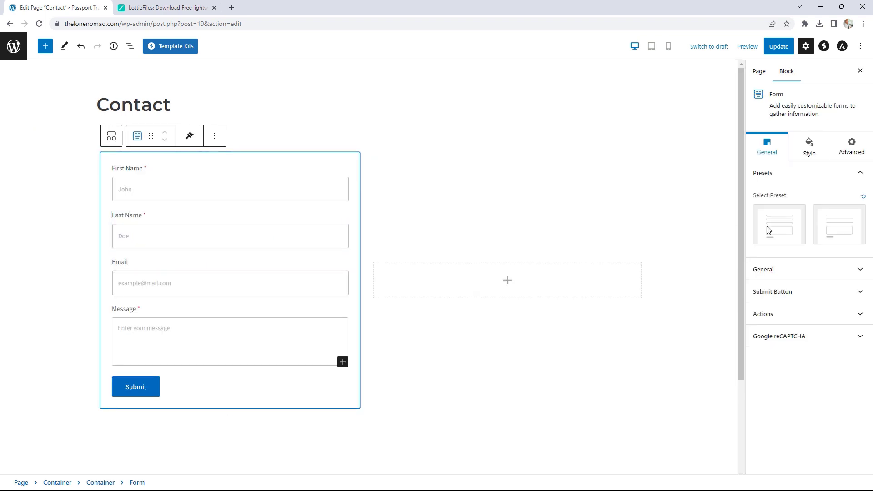
left_click(837, 228)
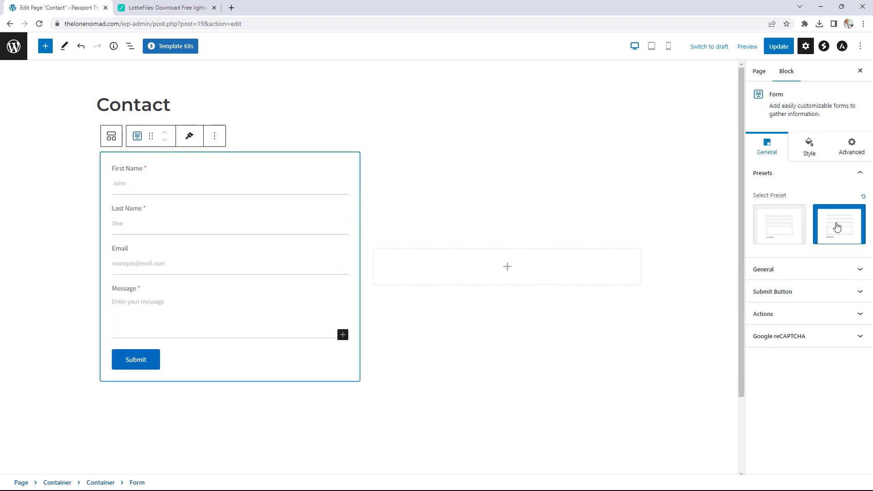
- Make the Submit button rounded and check the form's email notification recipient
left_click(799, 273)
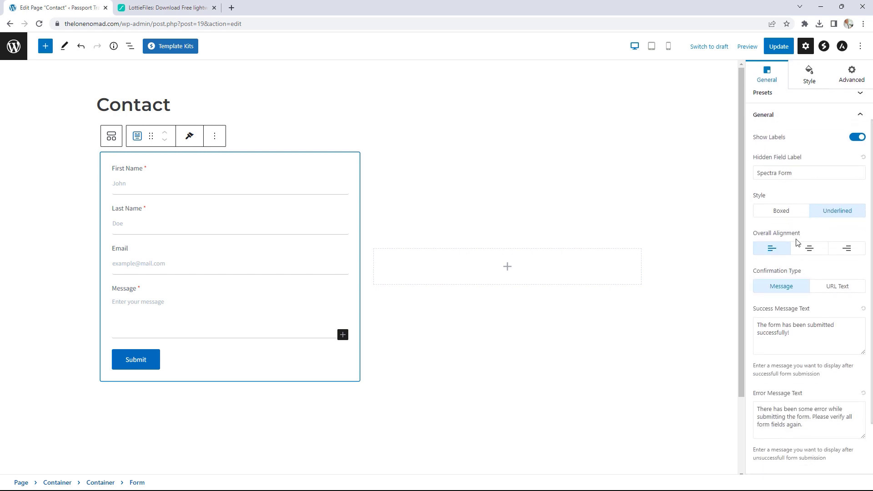
scroll(796, 242, "down", 3)
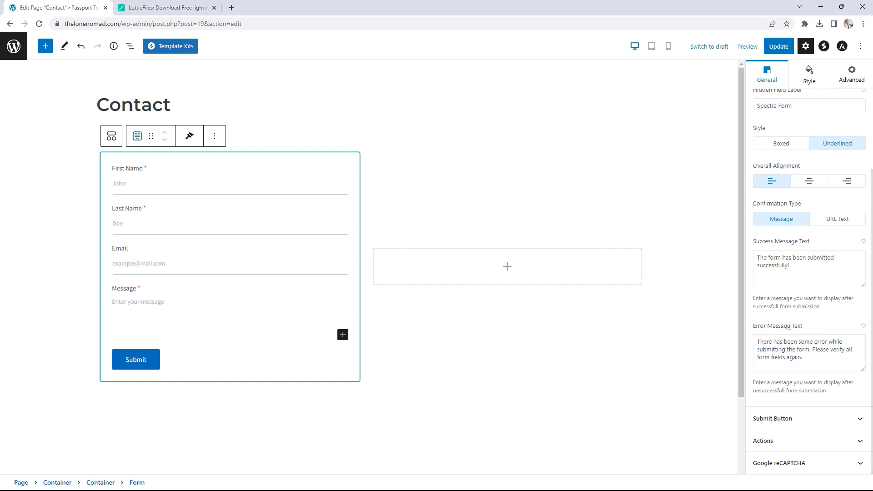
left_click(795, 418)
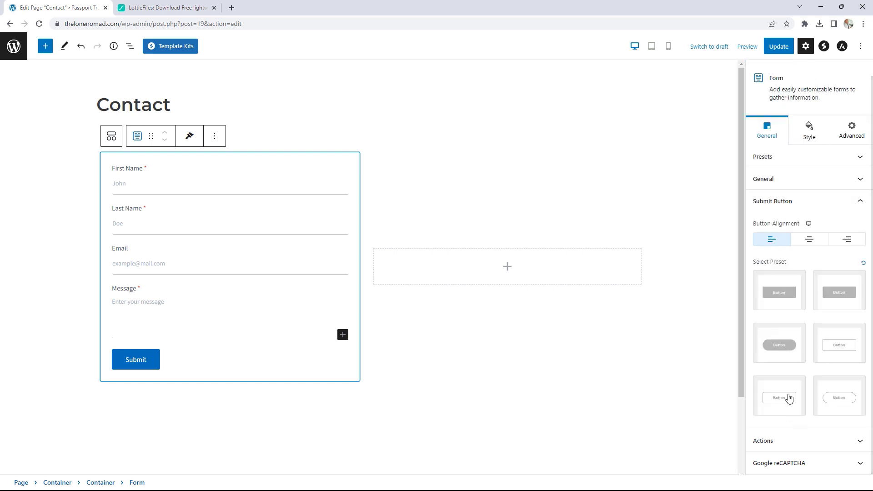
left_click(776, 349)
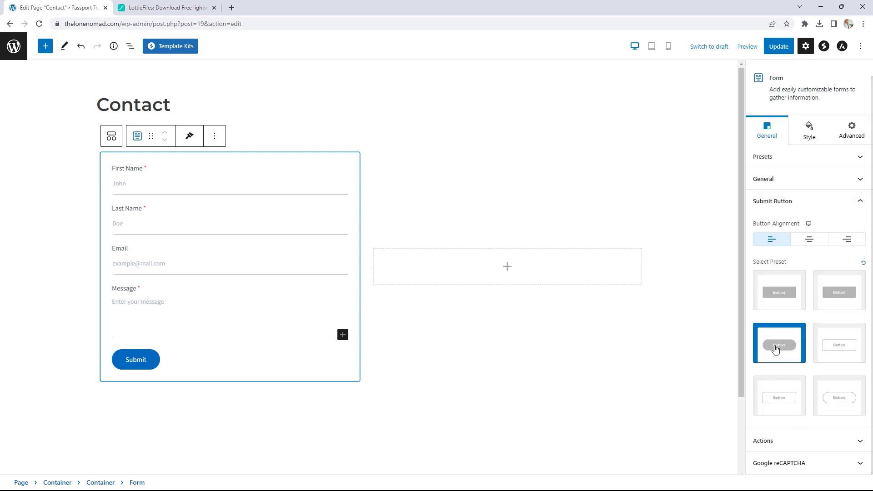
left_click(803, 439)
left_click(779, 351)
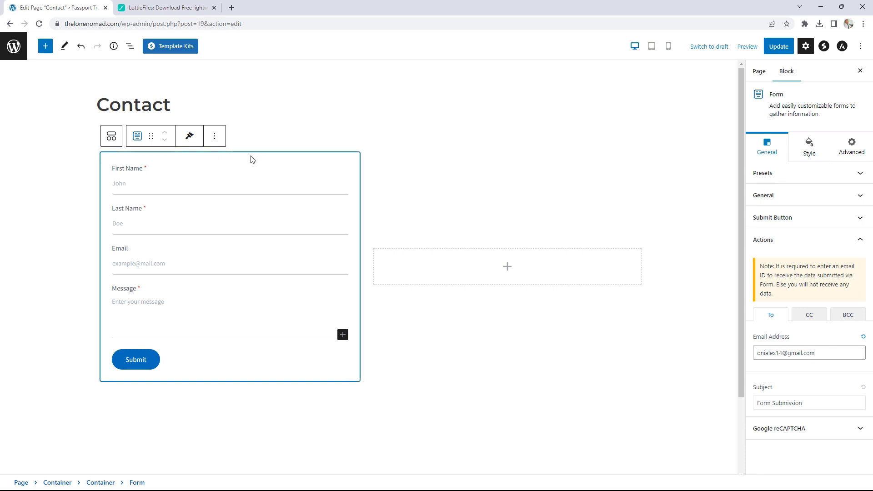
left_click(829, 356)
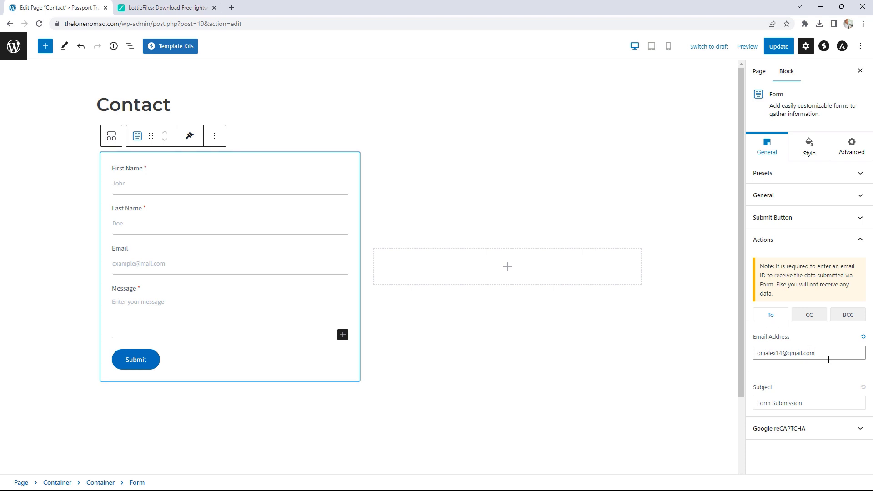
left_click(811, 148)
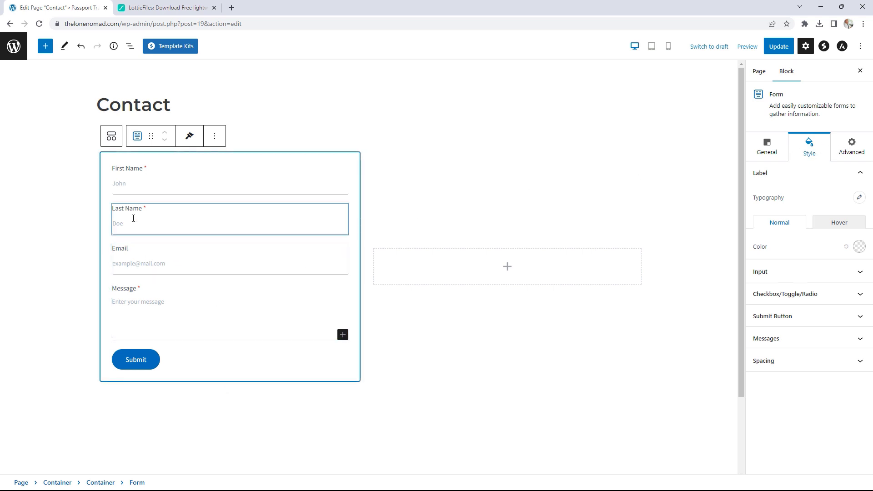
- Make the form's Email field required
left_click(121, 259)
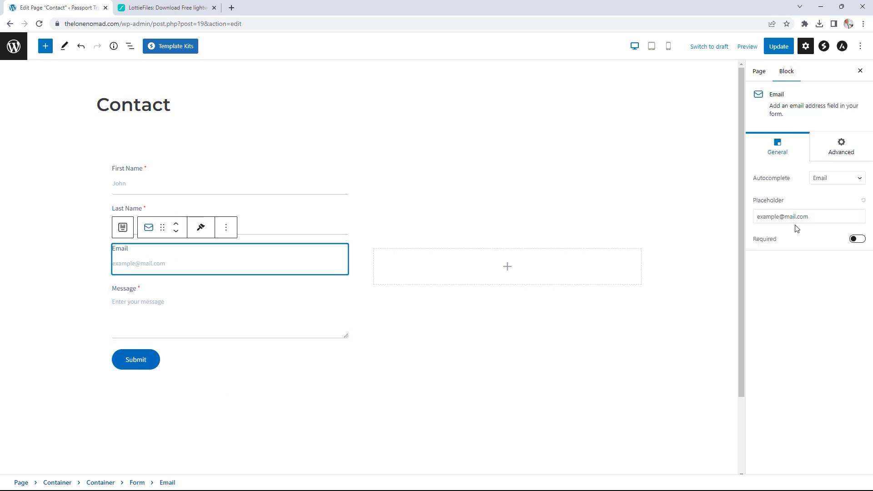
left_click(857, 239)
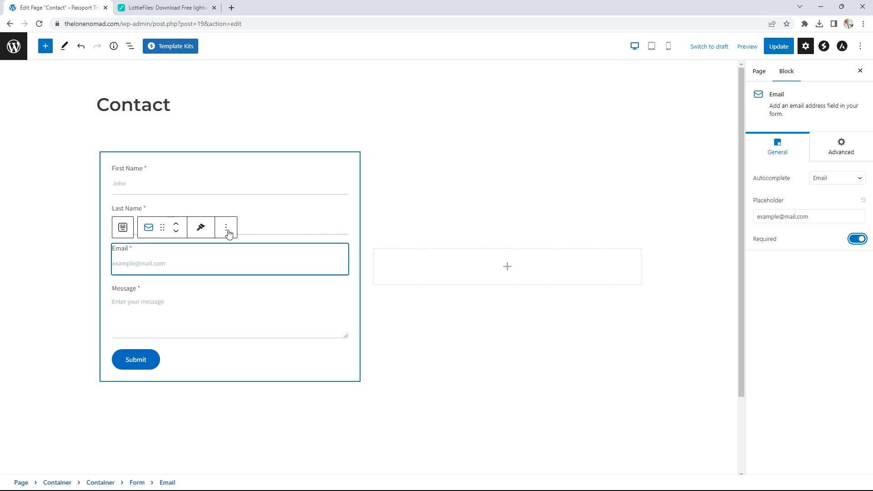
left_click(540, 314)
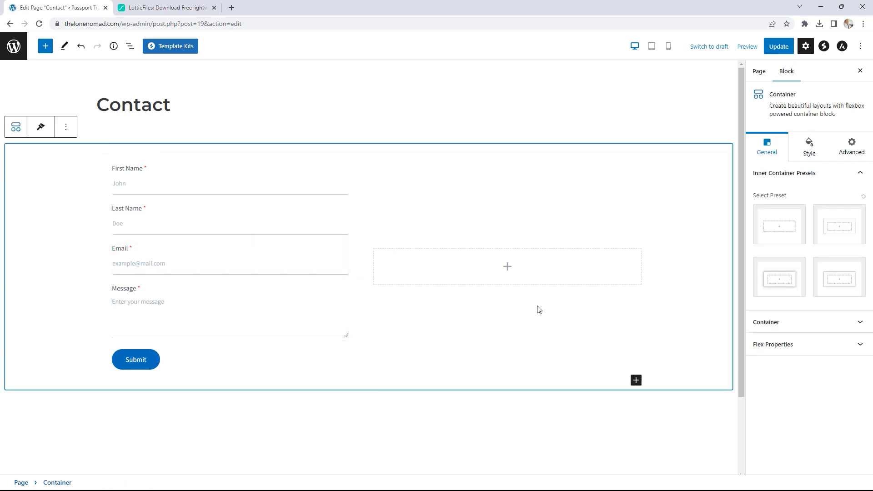
- Add a Lottie Animation block to the right column from the envelope's LottieFiles URL, then update the page
left_click(507, 267)
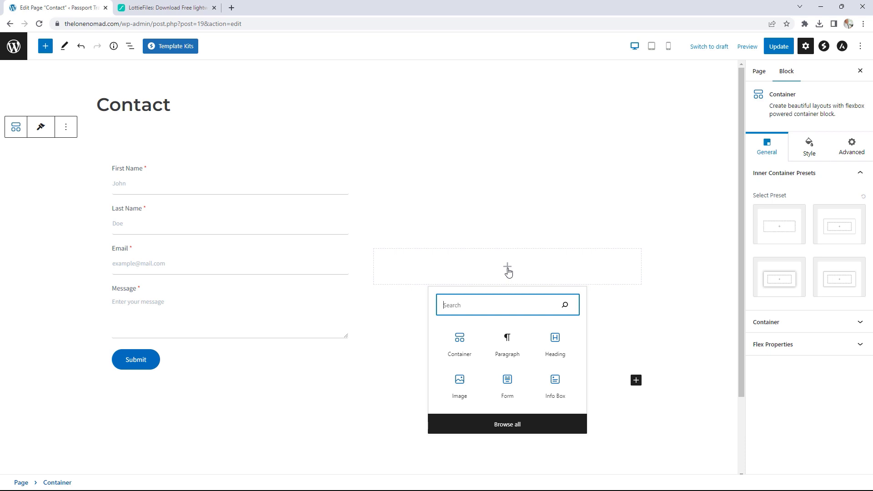
type("lottie")
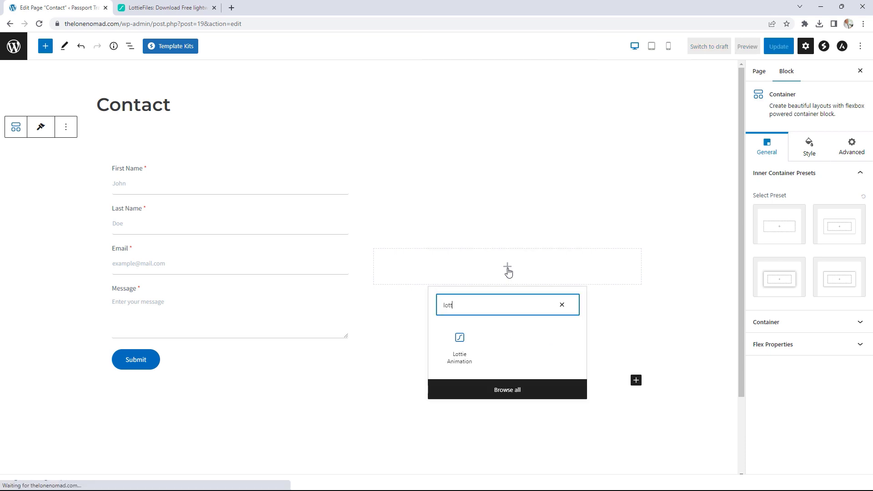
left_click(460, 346)
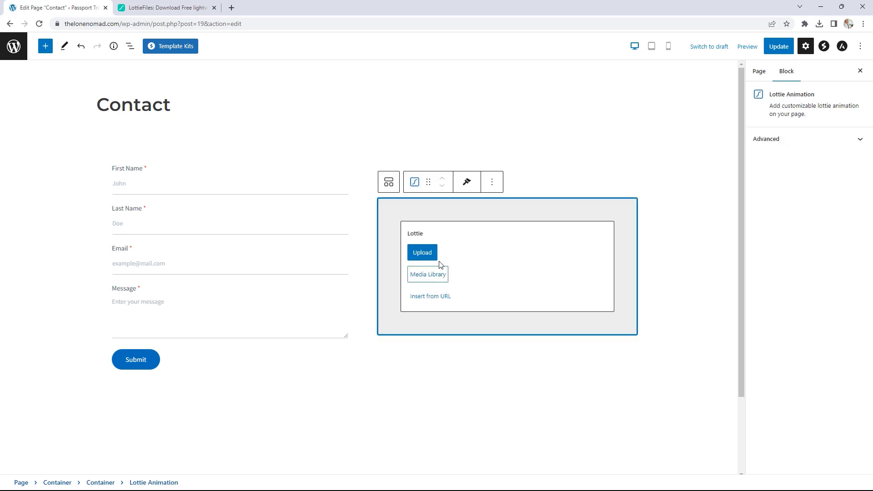
left_click(432, 299)
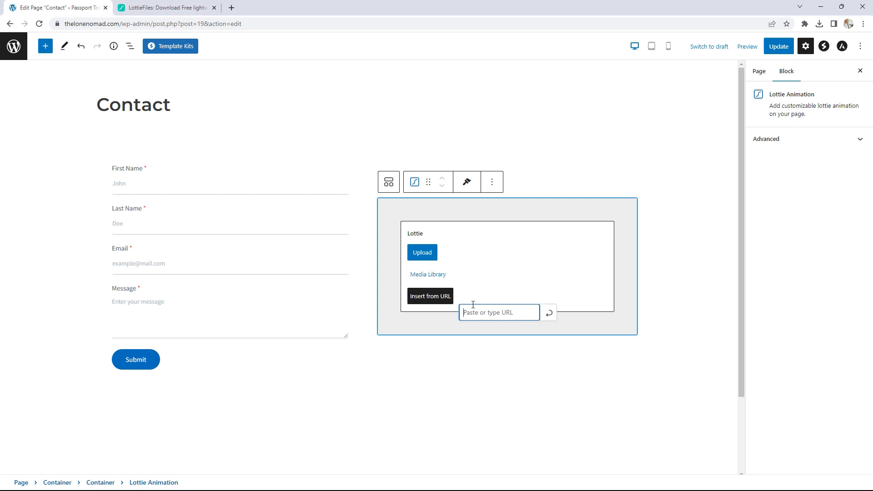
key("ctrl+v")
left_click(548, 318)
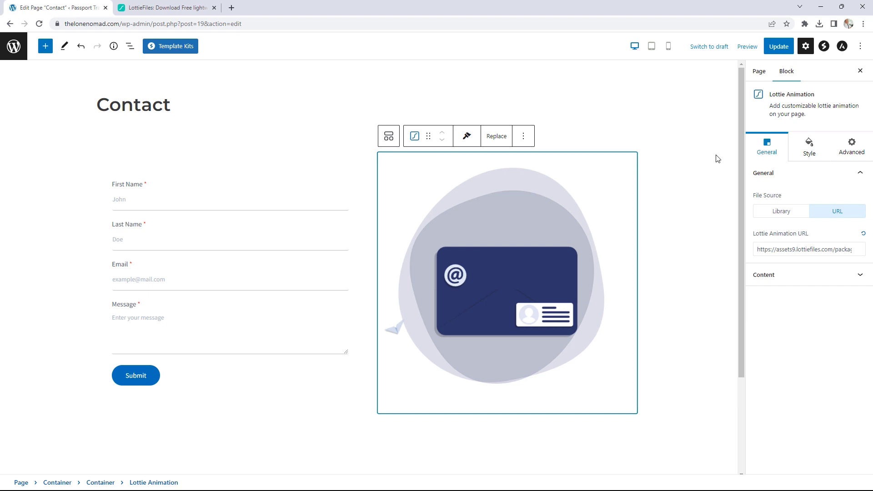
left_click(773, 51)
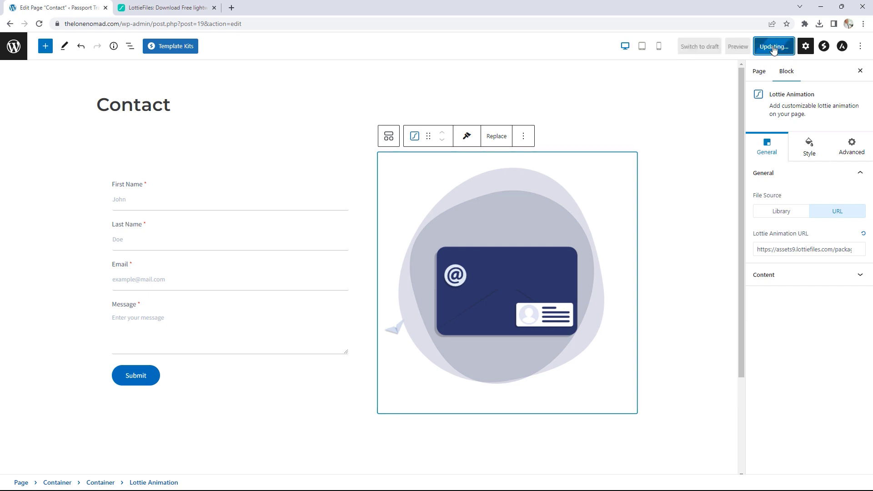
- View the live Contact page and scroll through to check the form beside the envelope animation
left_click(90, 461)
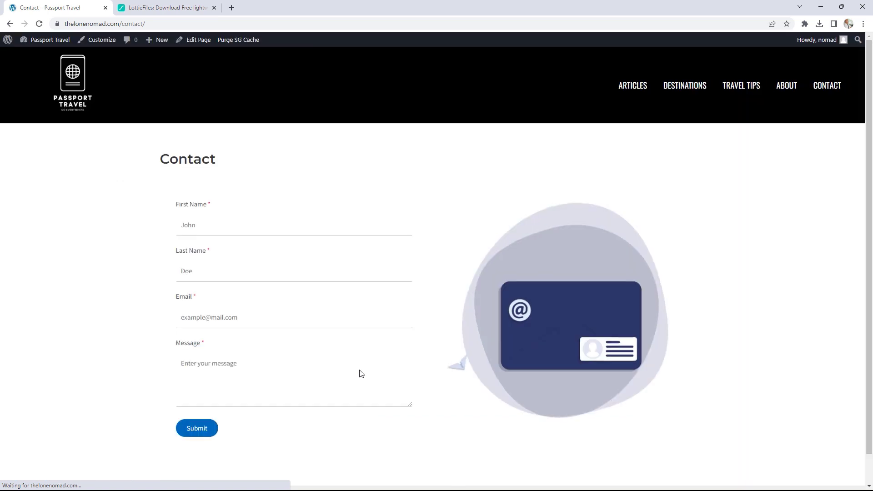
scroll(759, 253, "down", 1)
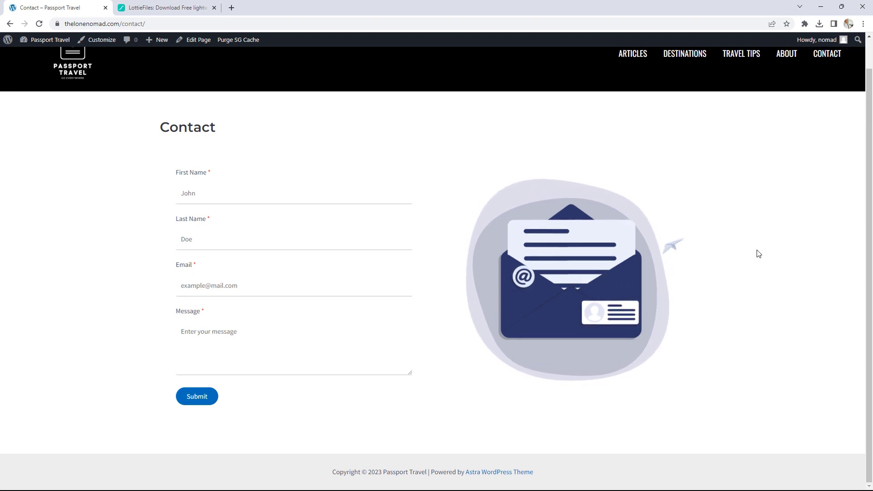
scroll(759, 253, "up", 1)
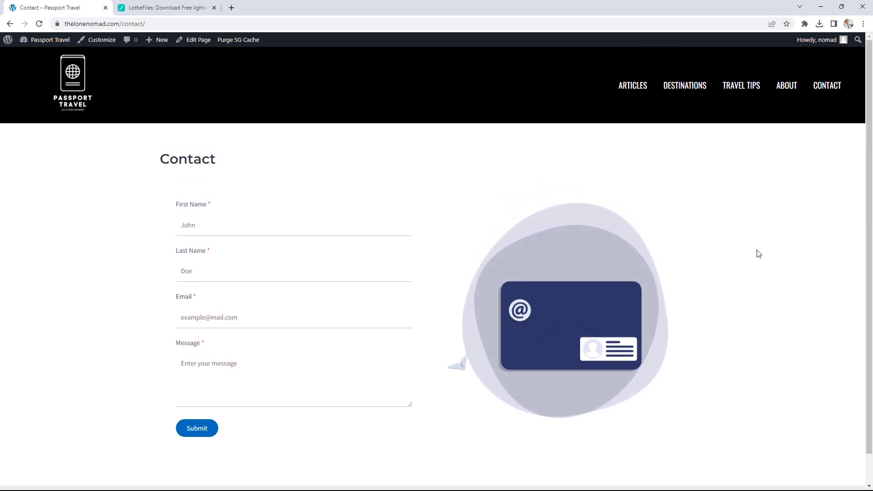
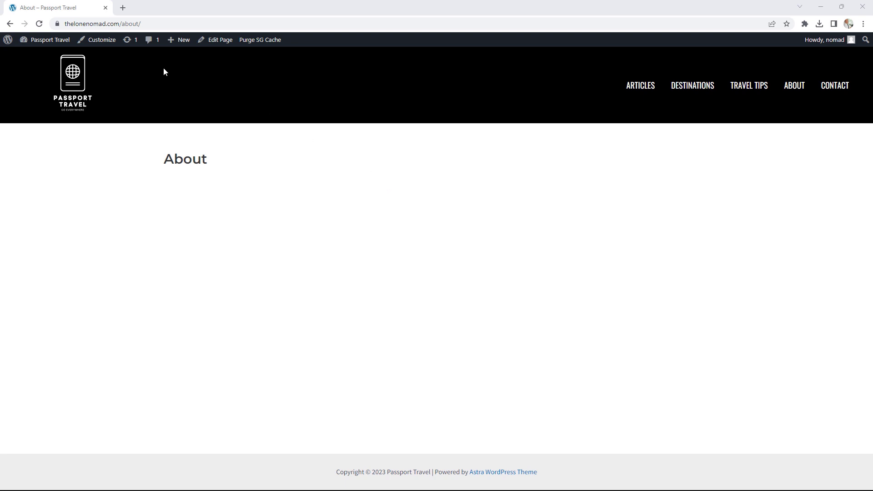
- Install Starter Templates from the Astra dashboard, close the extra tab and return to the admin Dashboard
left_click(57, 41)
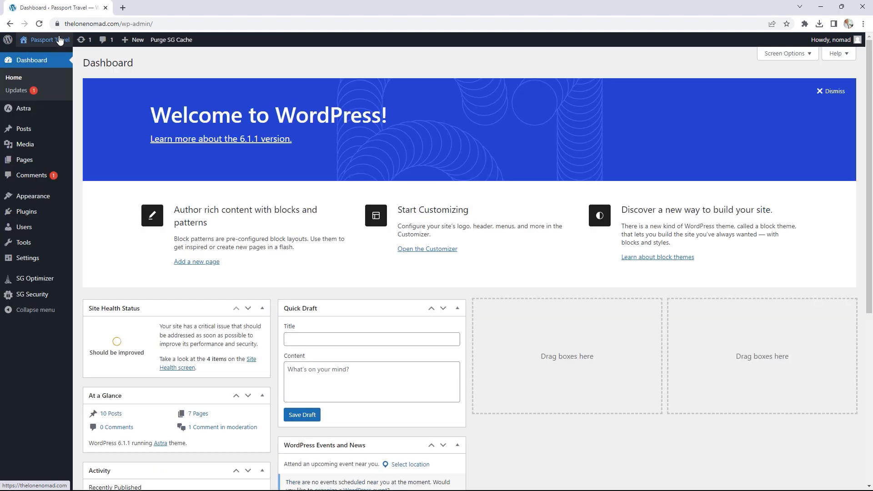
mouse_move(23, 108)
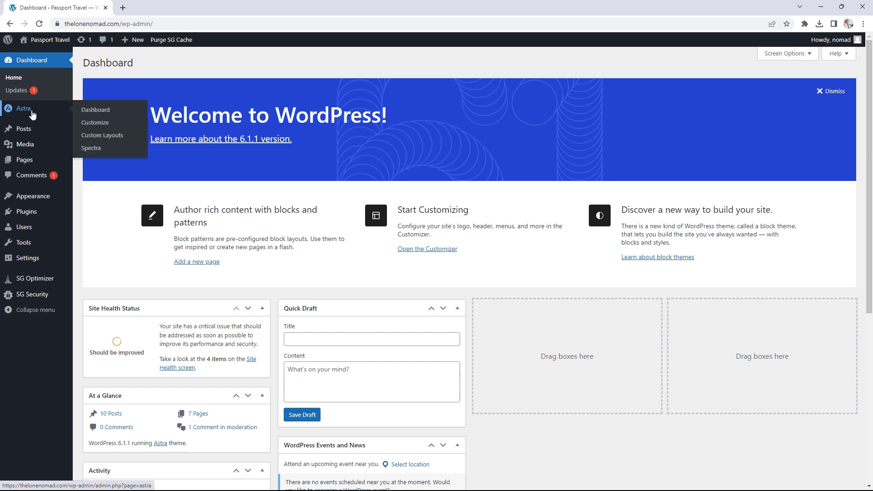
left_click(89, 113)
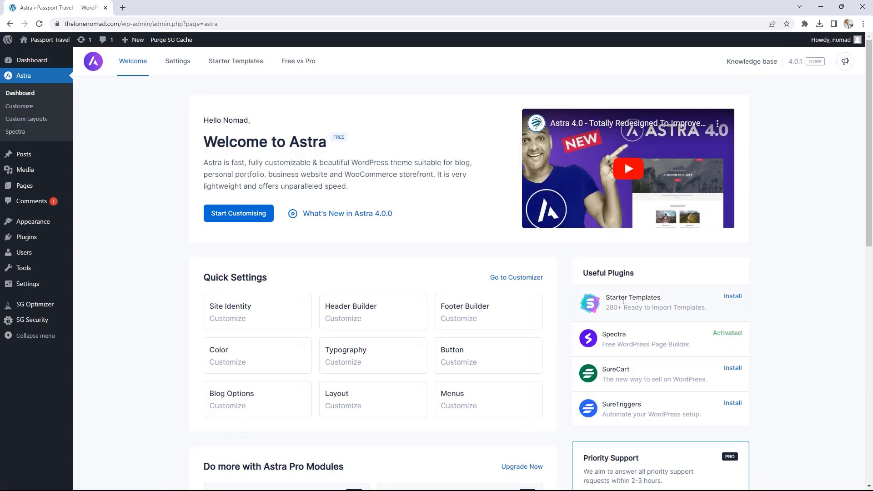
left_click(732, 299)
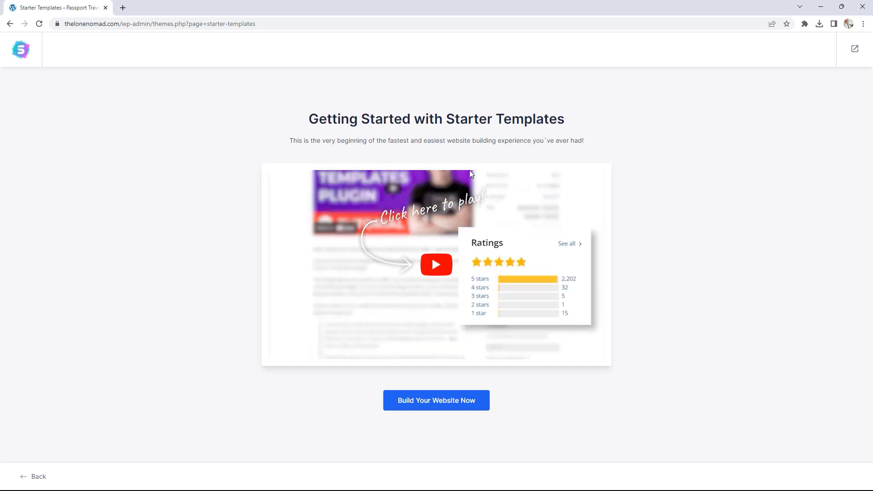
left_click(16, 54)
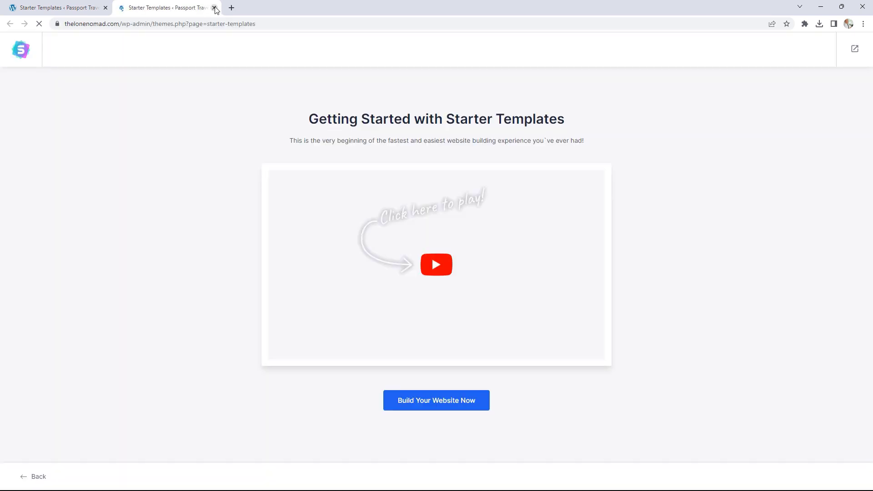
left_click(214, 8)
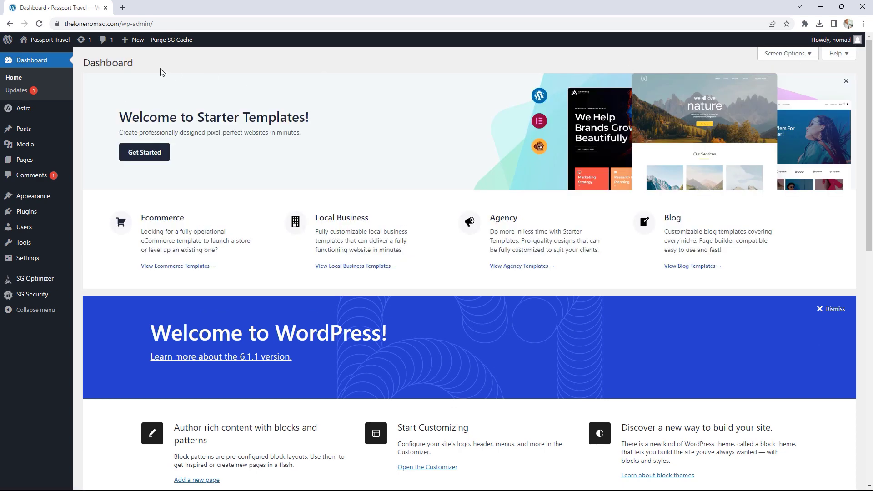
- Go from the live site's About page into the block editor for the empty About page
left_click(58, 41)
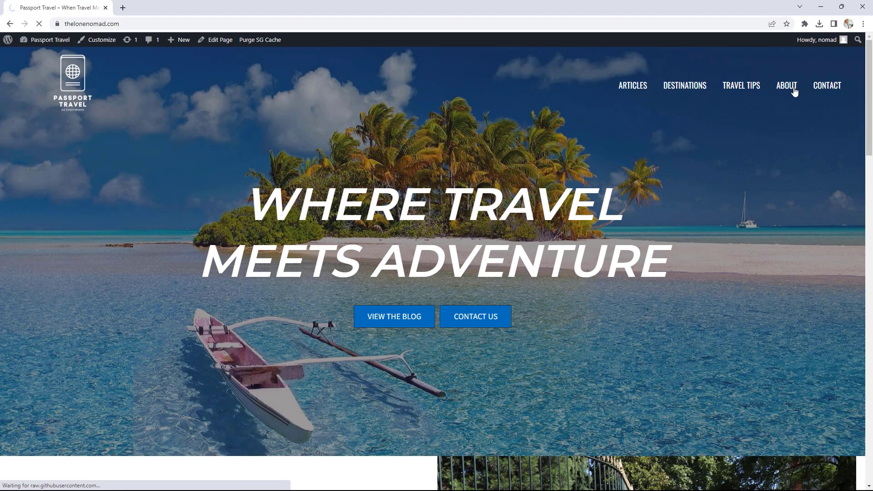
left_click(786, 87)
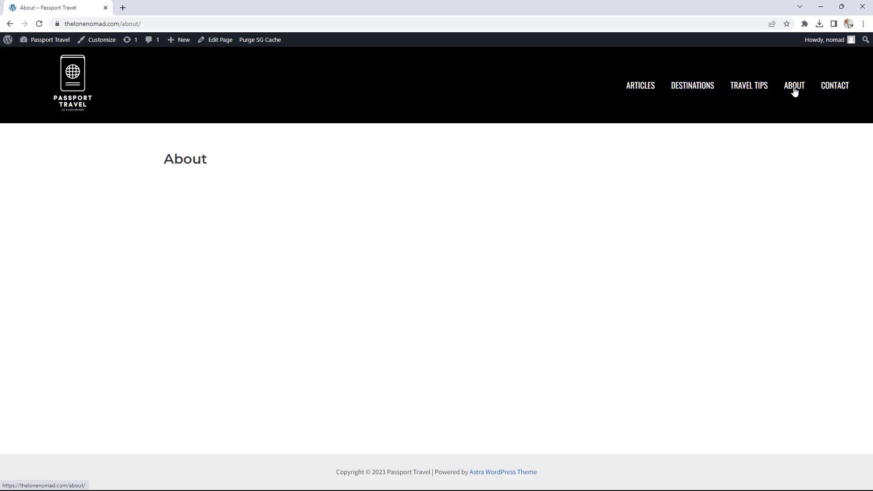
left_click(224, 41)
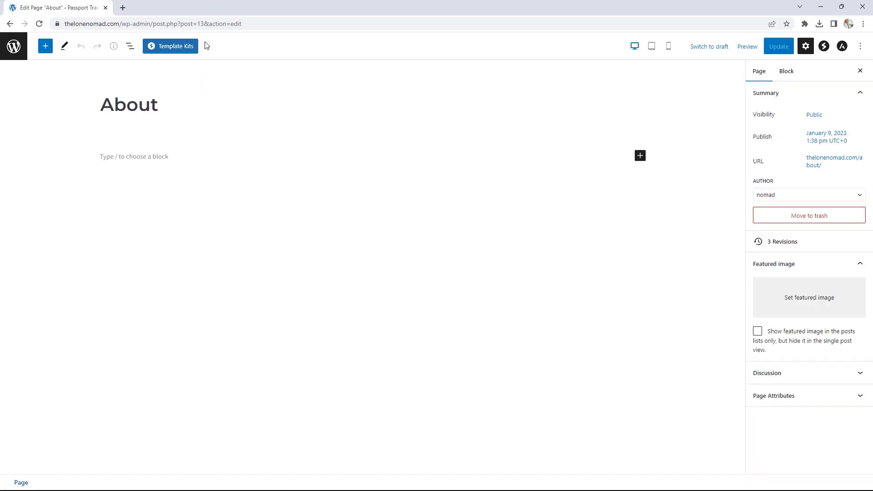
- Open the Template Kits library and browse the available kits
left_click(188, 49)
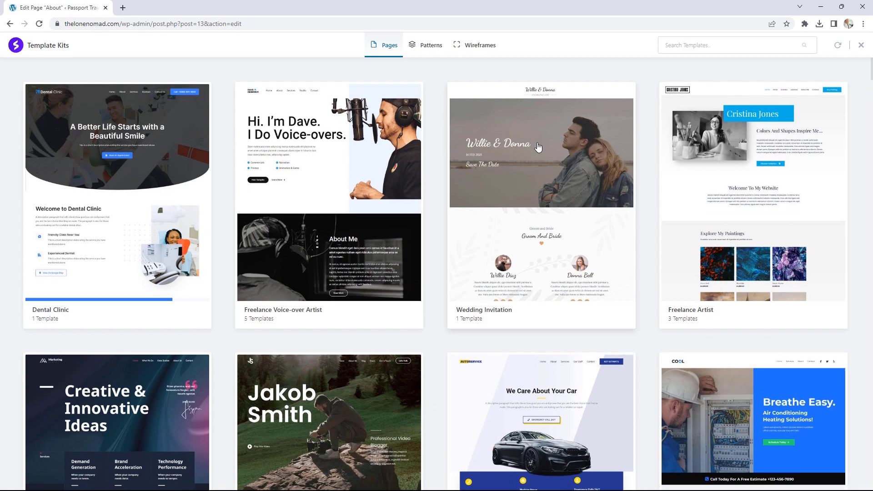
scroll(537, 147, "down", 7)
scroll(538, 146, "down", 4)
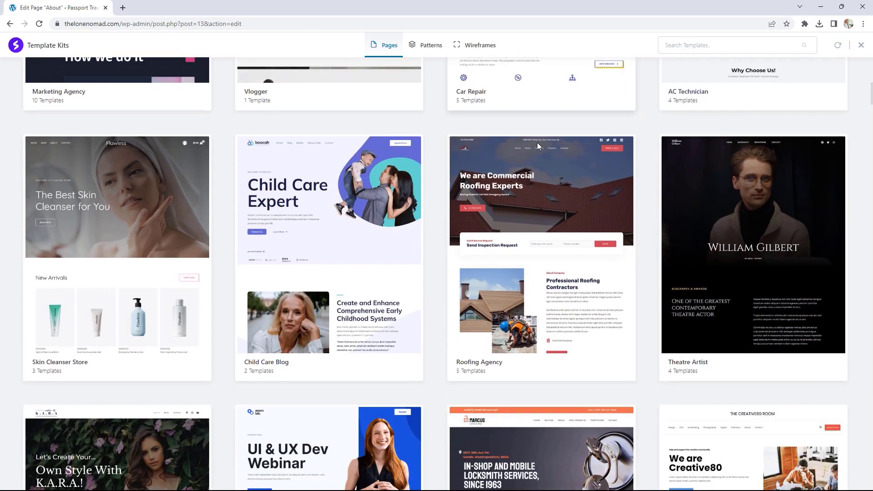
scroll(538, 143, "up", 11)
- Search templates for 'about' and preview the Planet Earth kit's About template
left_click(697, 45)
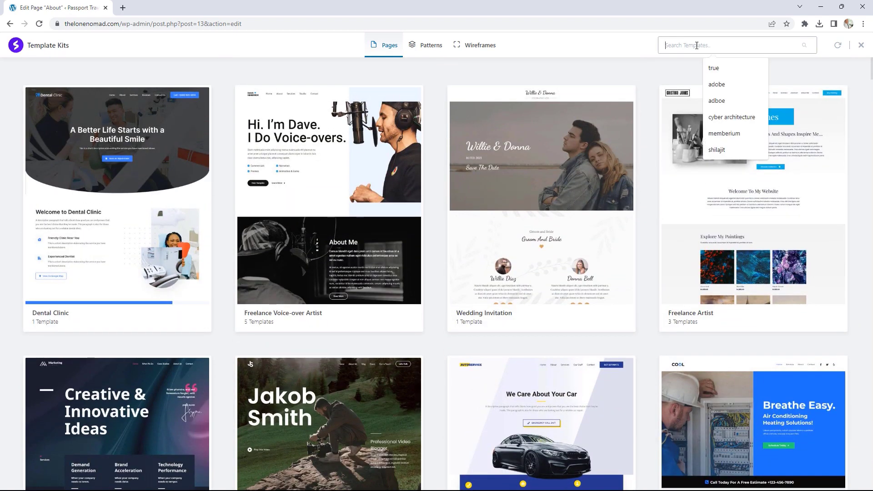
type("about")
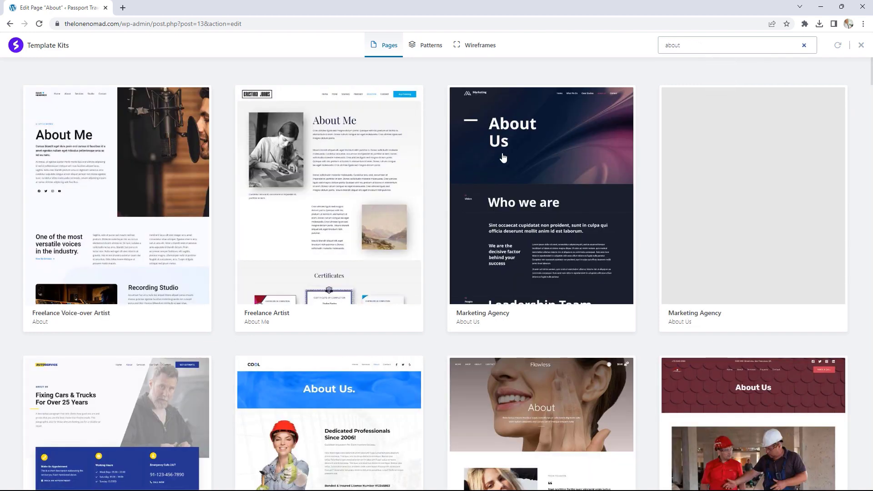
scroll(559, 101, "down", 4)
scroll(558, 101, "down", 10)
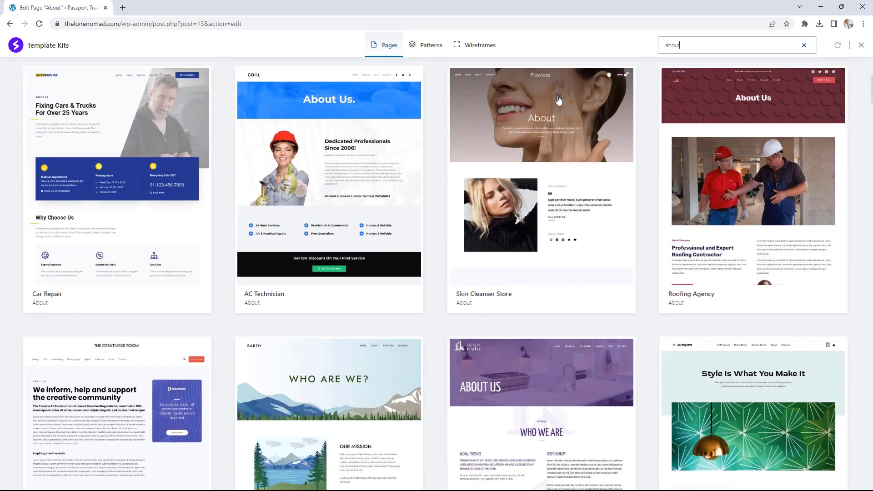
scroll(559, 100, "down", 2)
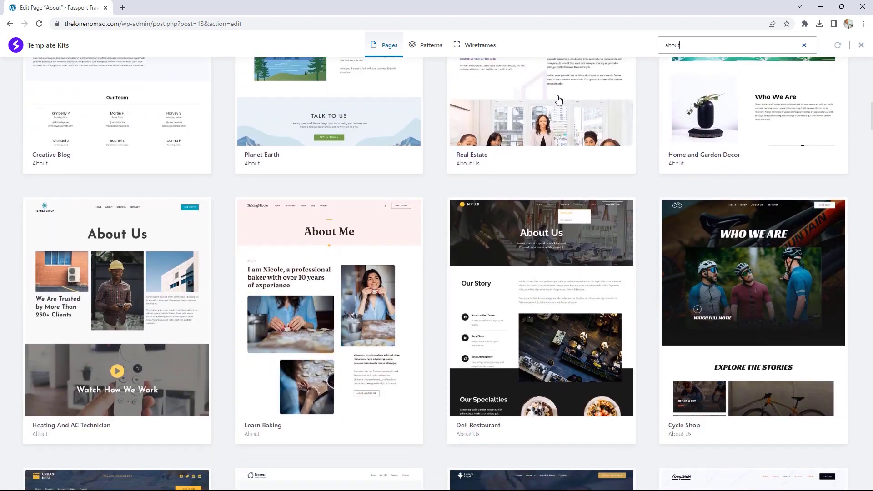
scroll(558, 100, "up", 2)
scroll(559, 99, "up", 3)
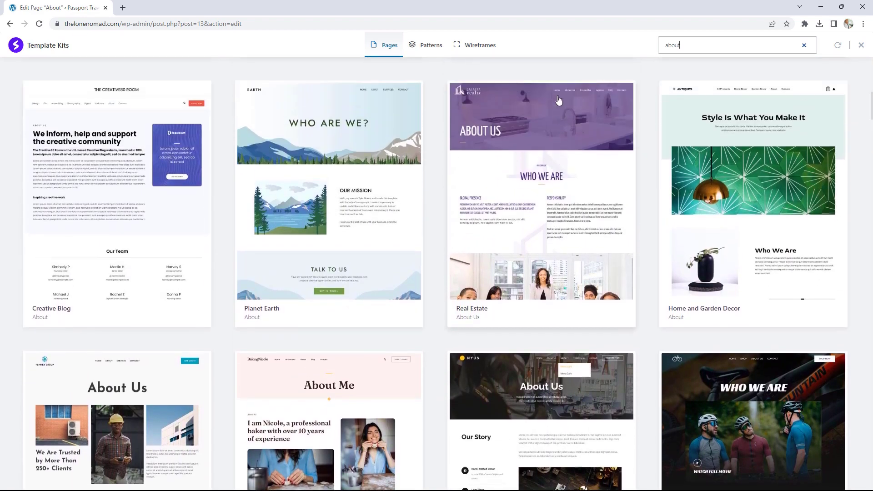
left_click(338, 187)
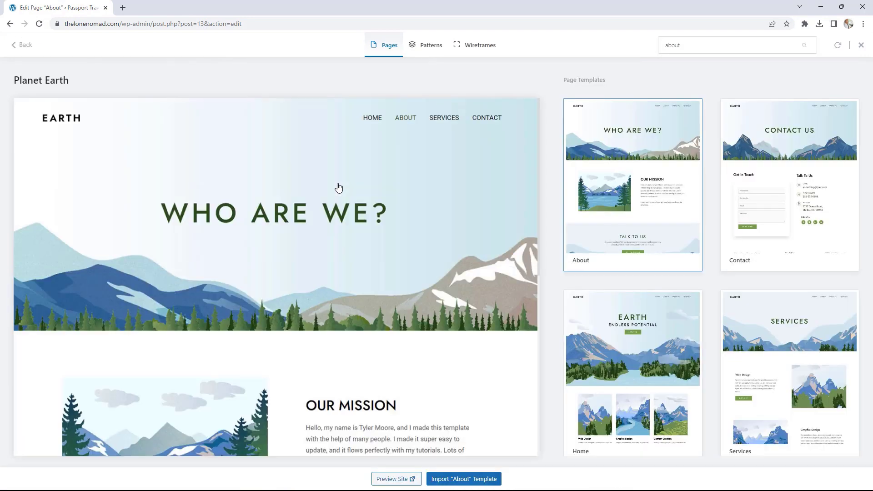
scroll(436, 259, "down", 2)
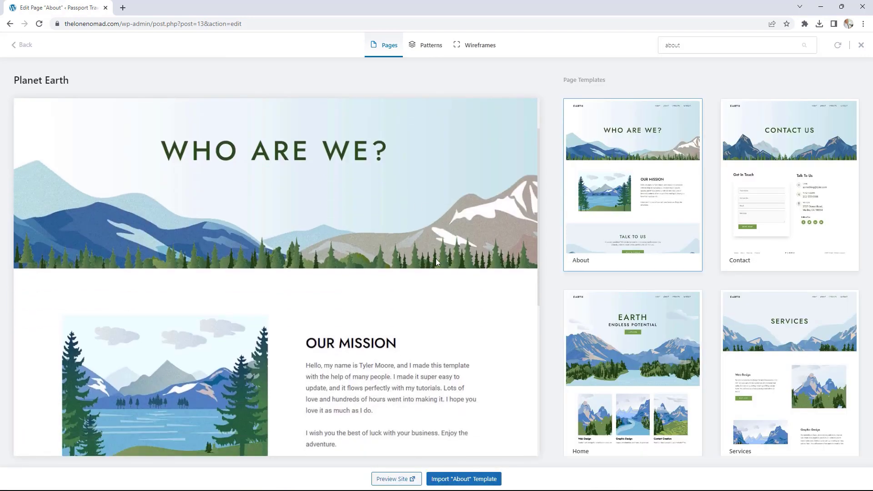
- Import the Planet Earth About template and view the OUR MISSION image's Media Library replace option, leaving it unchanged
left_click(463, 482)
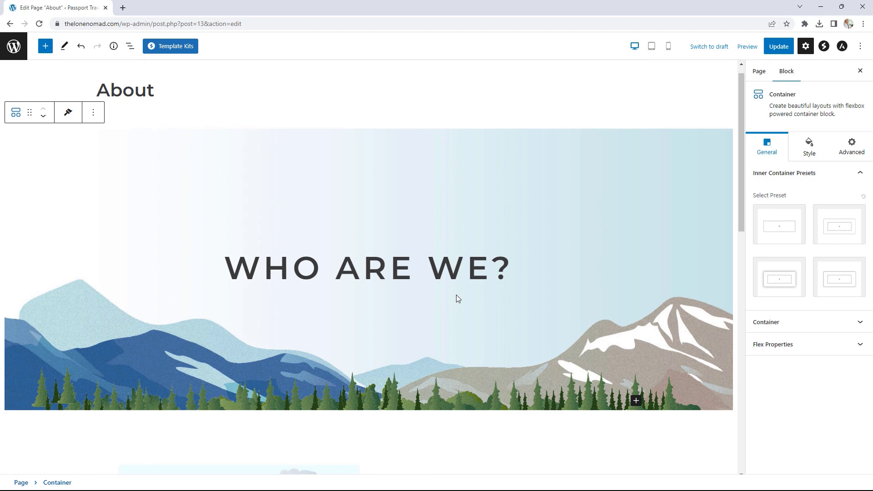
scroll(536, 224, "down", 6)
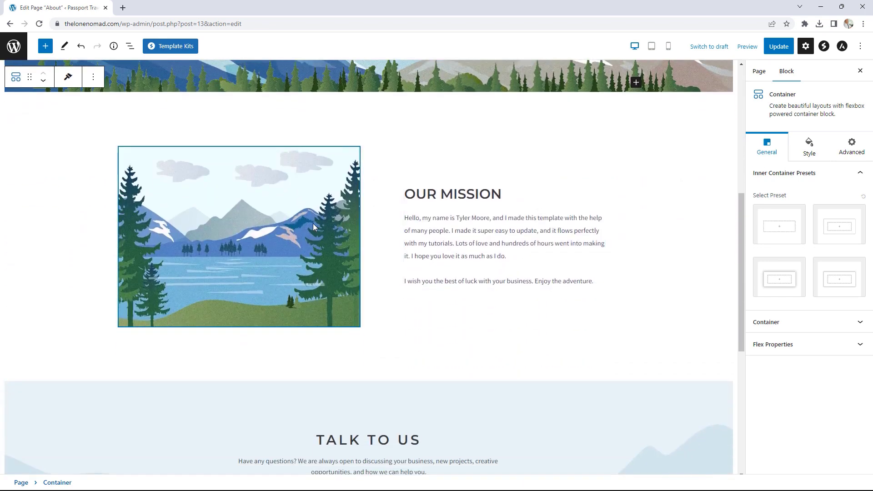
left_click(313, 226)
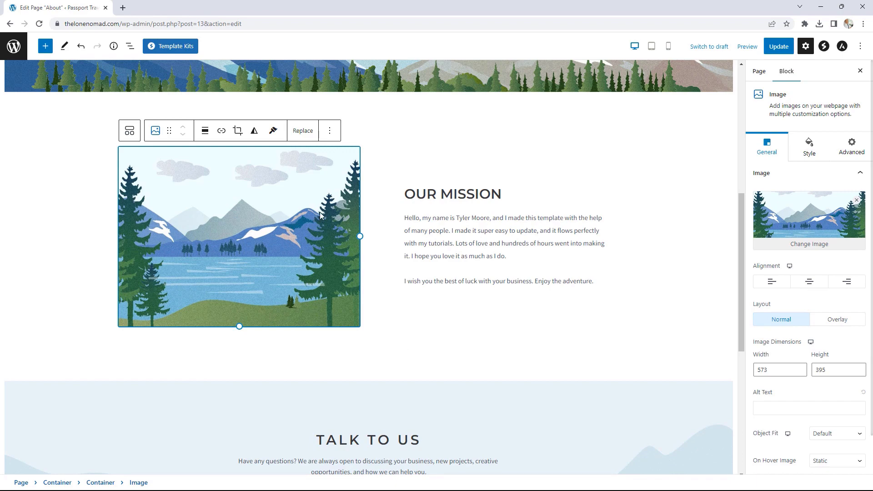
left_click(302, 131)
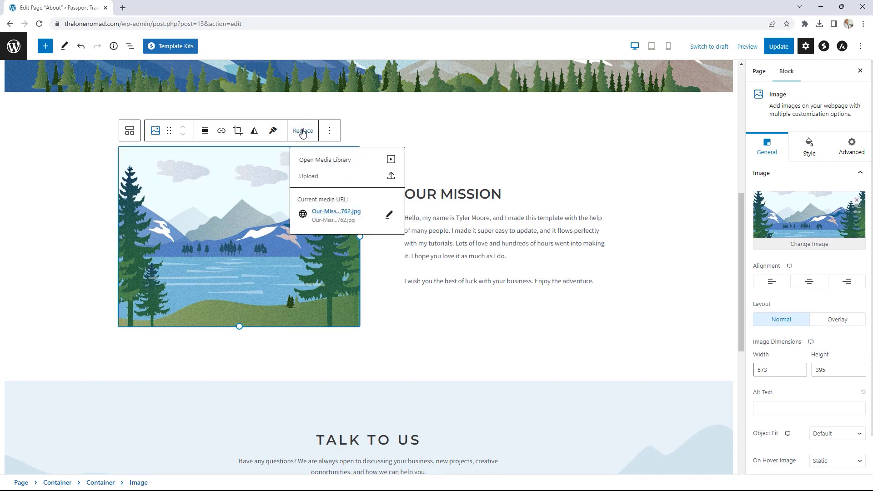
left_click(317, 162)
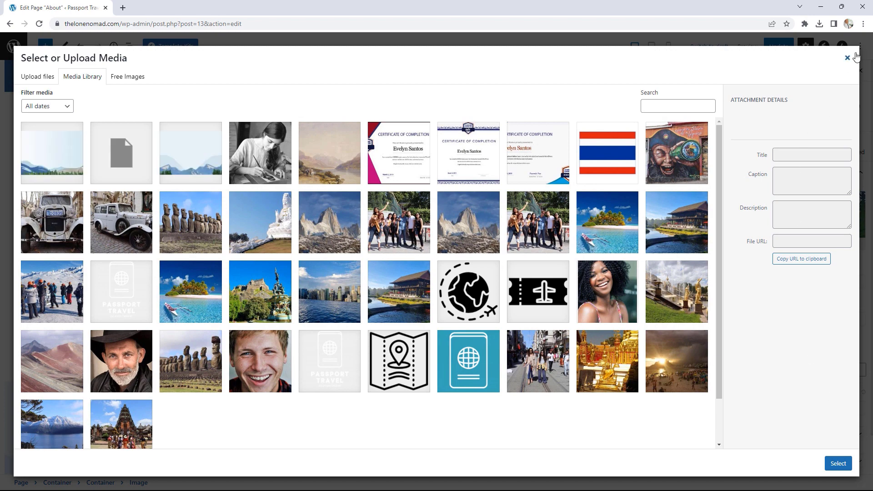
left_click(847, 57)
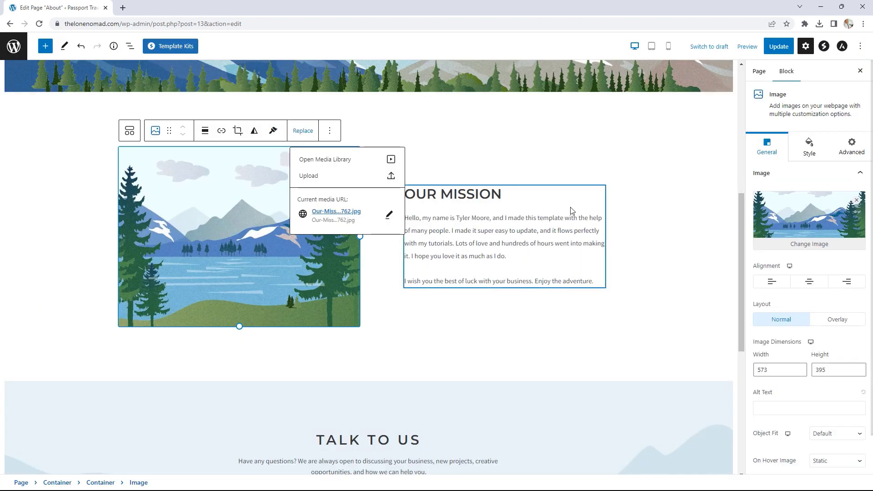
scroll(576, 227, "down", 5)
scroll(577, 191, "down", 2)
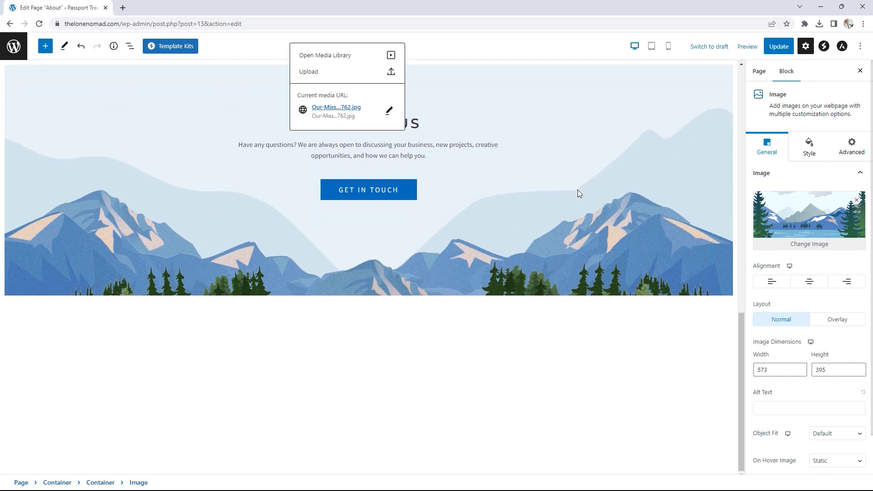
scroll(577, 190, "up", 6)
scroll(577, 192, "up", 2)
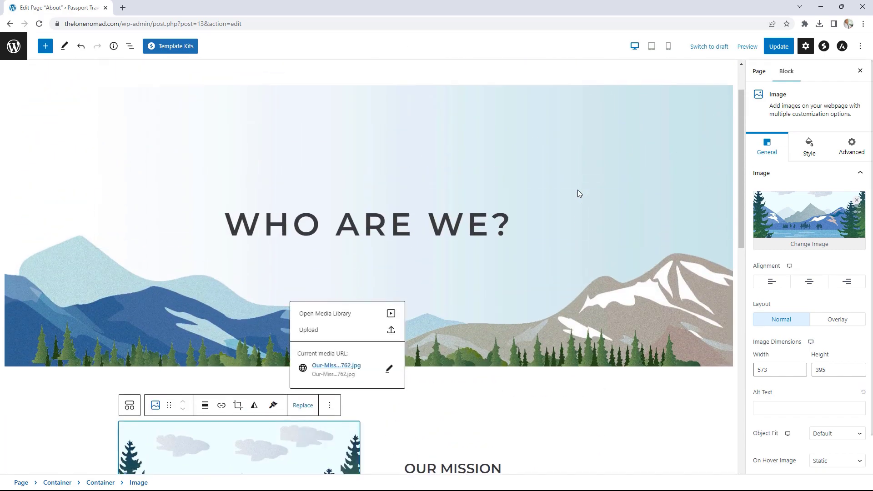
- Reopen Template Kits and search for 'contact' templates
left_click(175, 49)
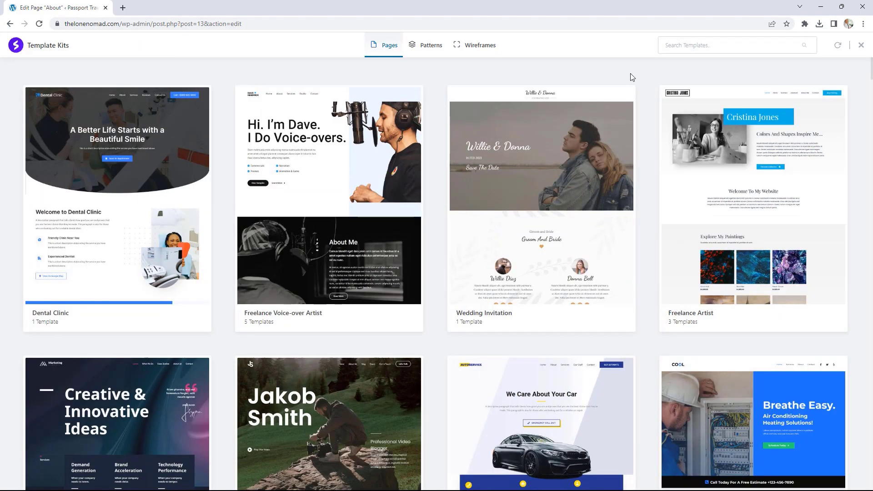
left_click(687, 46)
type("contacyt")
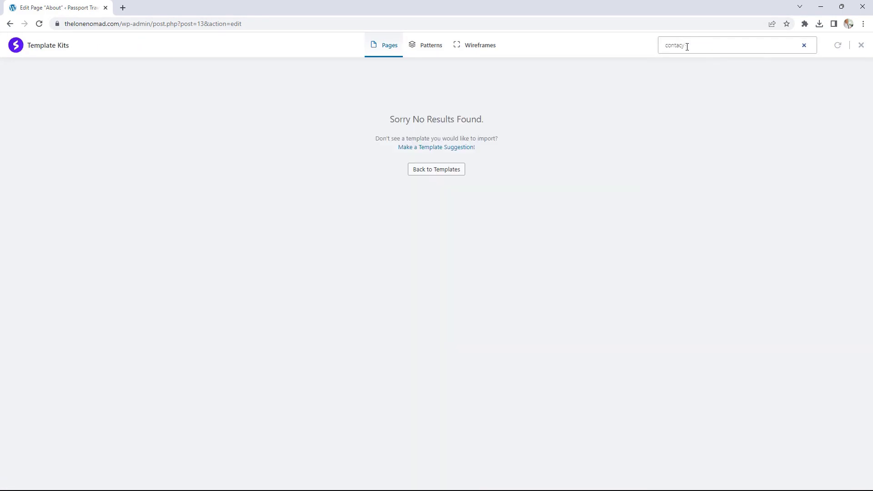
key("BackSpace")
type("t")
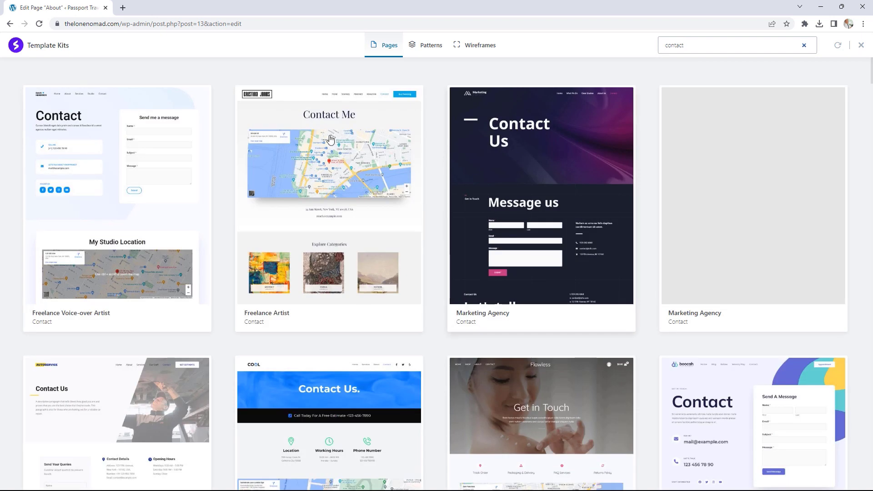
scroll(585, 201, "down", 3)
scroll(585, 200, "up", 3)
- Replace the search with 'services' and browse the matching templates
left_click_drag(686, 45, 643, 54)
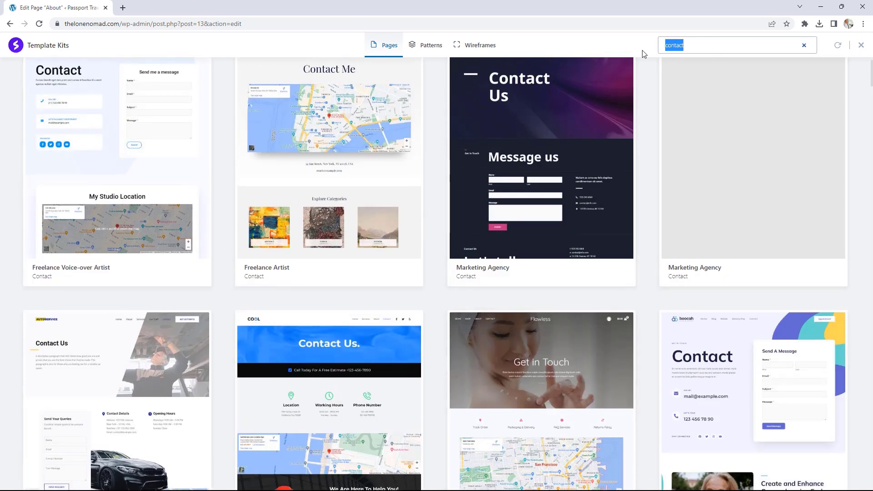
type("servics")
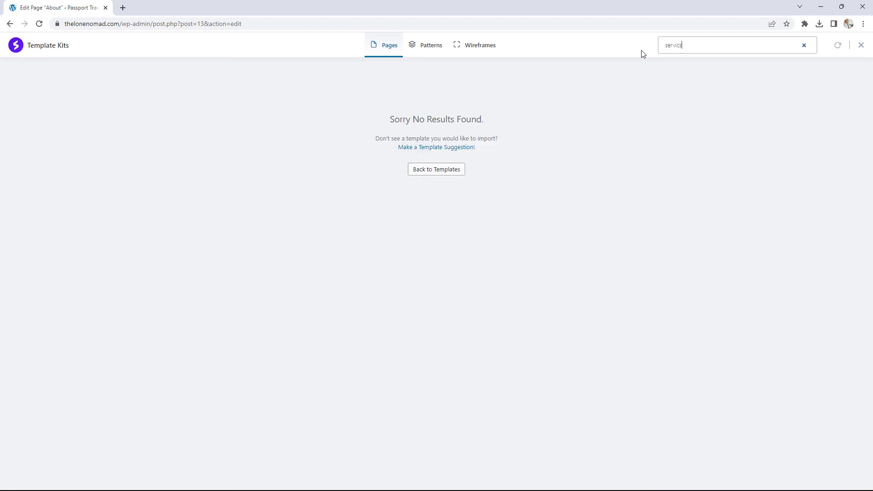
key("BackSpace")
type("e")
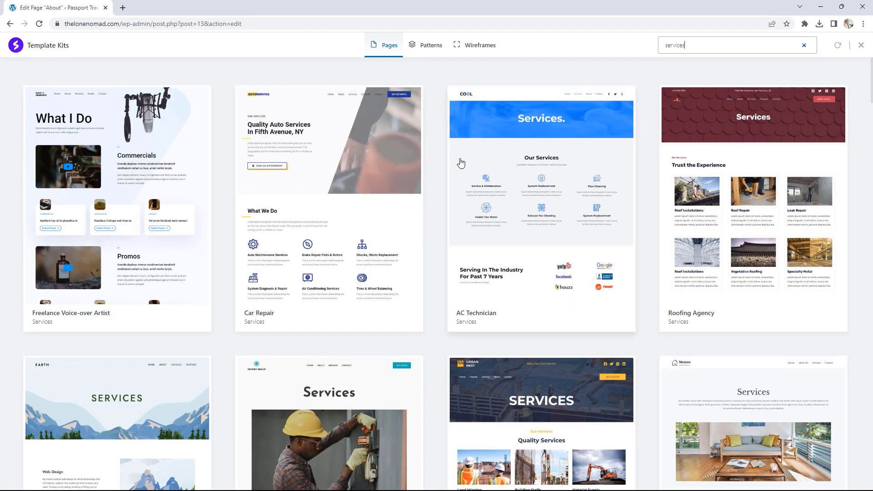
scroll(376, 195, "down", 4)
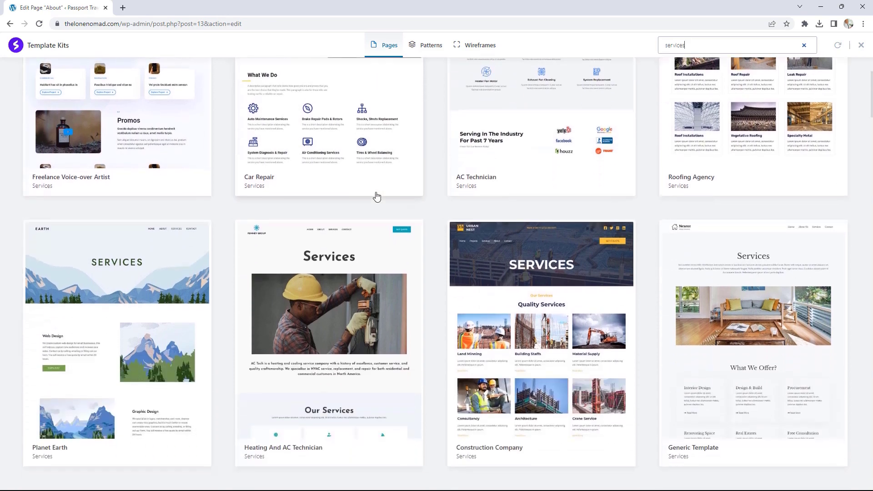
scroll(376, 196, "down", 8)
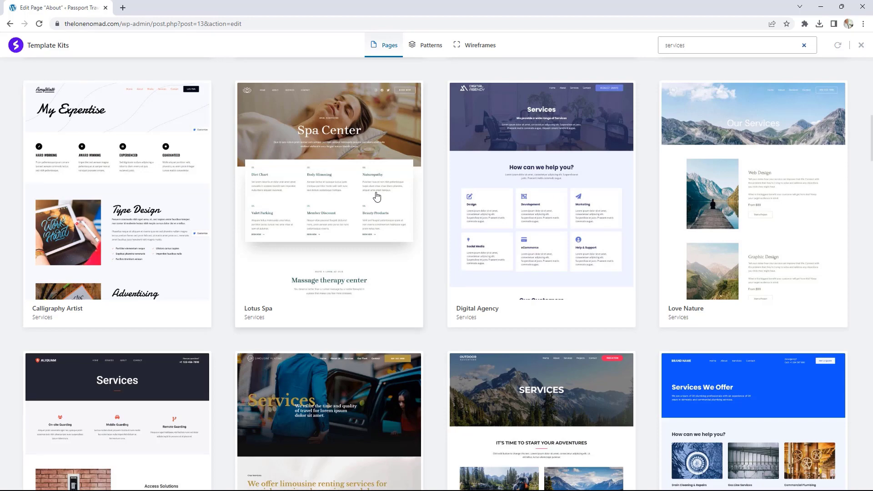
scroll(398, 255, "up", 9)
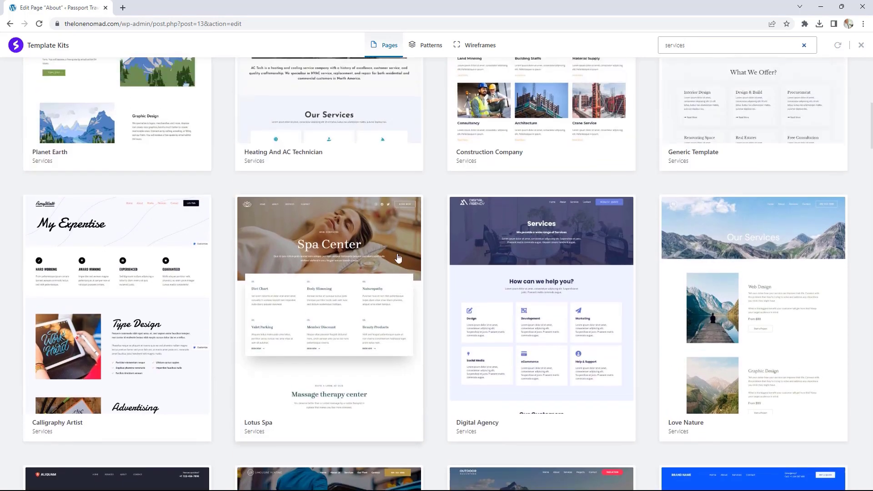
scroll(401, 260, "up", 2)
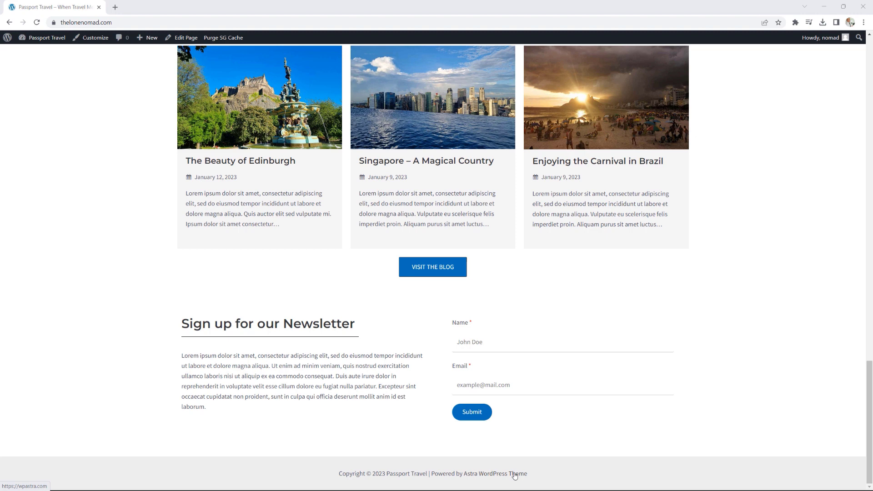
- Launch the Astra Customizer for Passport Travel from the admin bar
left_click(100, 40)
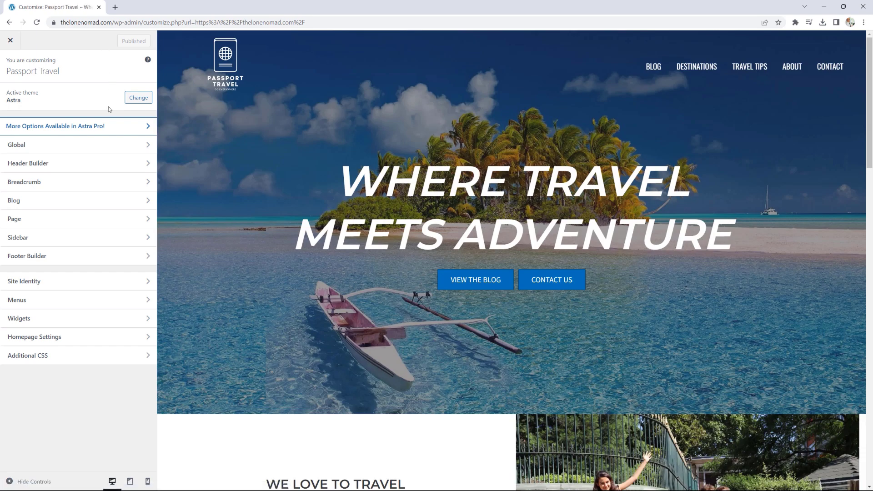
- In the footer's Copyright element, delete 'Powered by [theme_author]' and the trailing ' |' separator
left_click(66, 256)
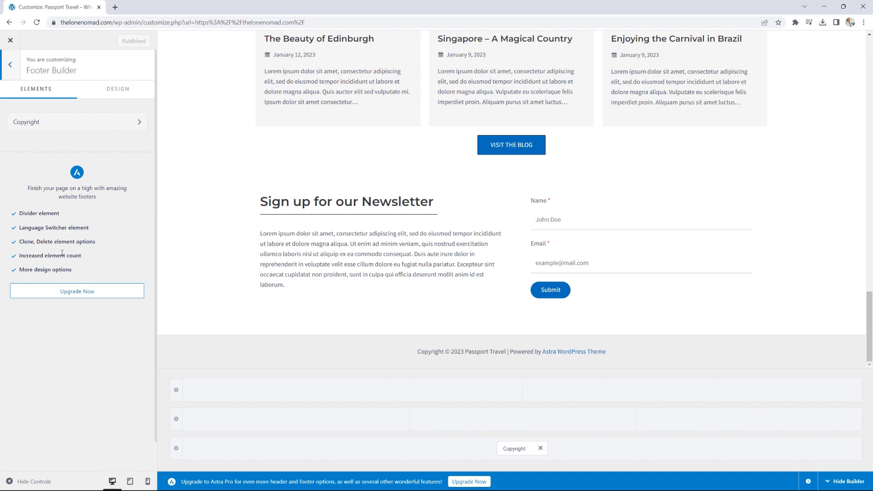
left_click(73, 126)
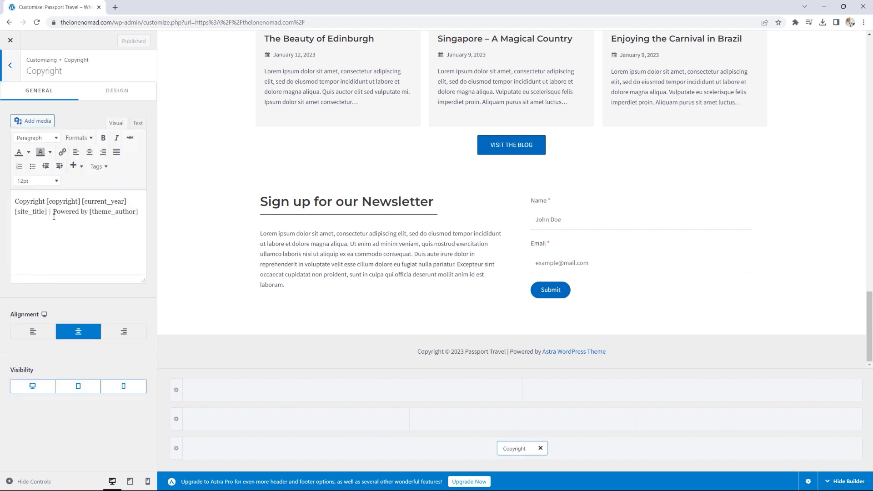
left_click_drag(53, 211, 140, 215)
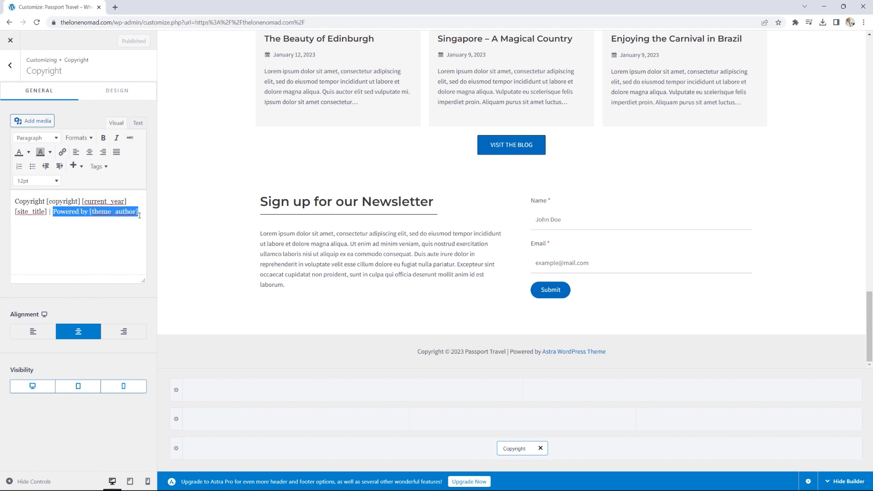
key("BackSpace")
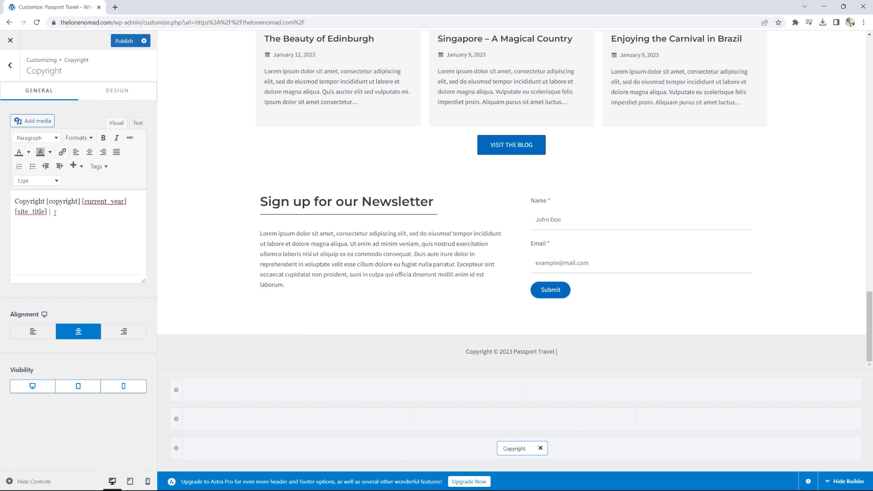
key("BackSpace")
key("BackSpace")
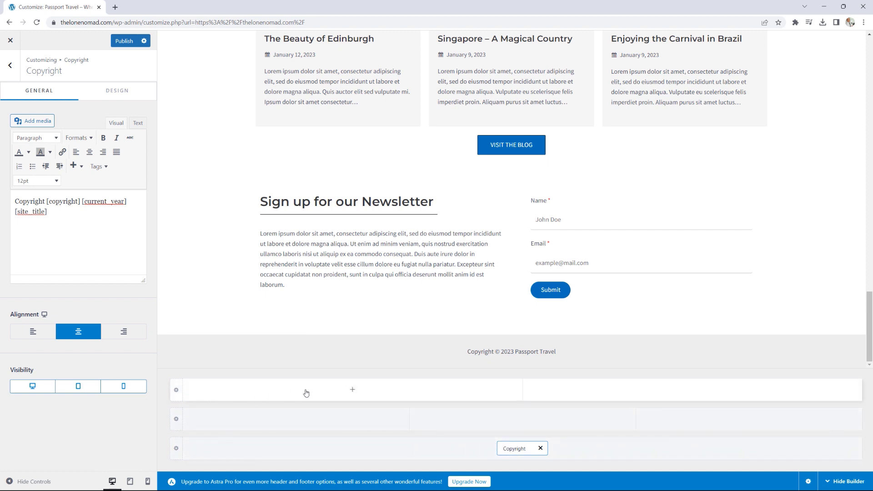
- Add the Footer Menu to the top footer row and Social icons to its right column
left_click(352, 391)
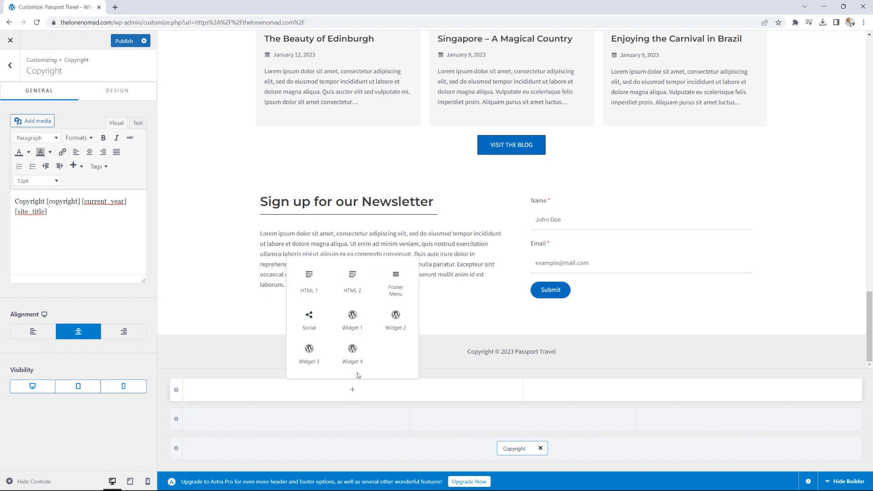
left_click(395, 284)
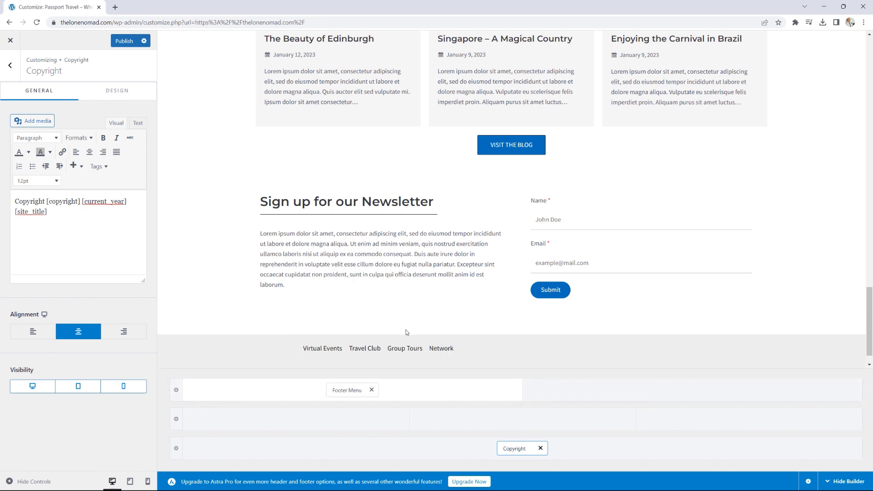
left_click(693, 391)
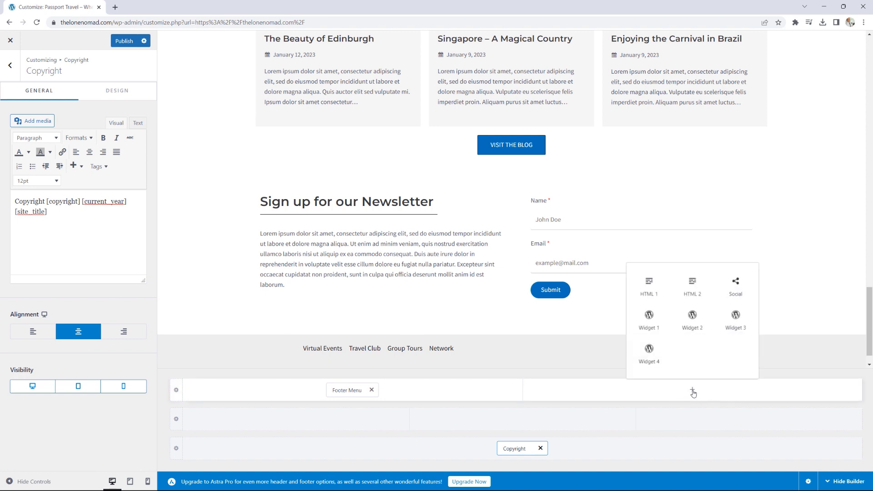
left_click(741, 289)
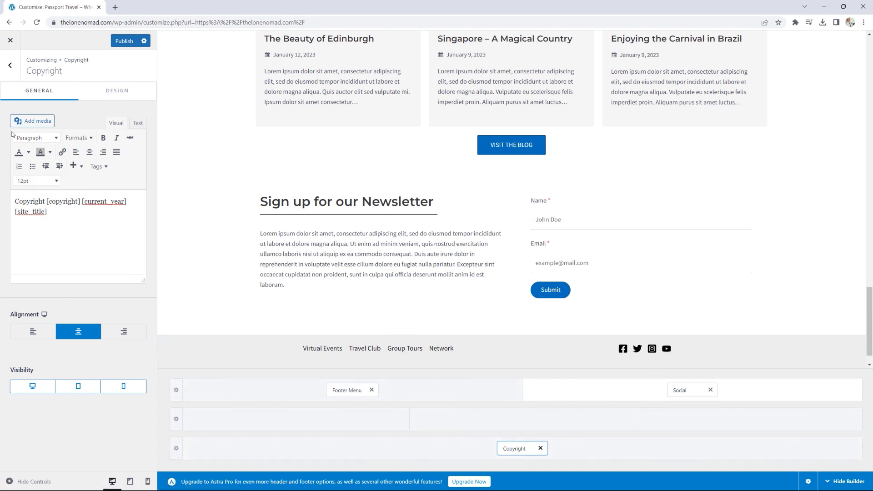
left_click(10, 67)
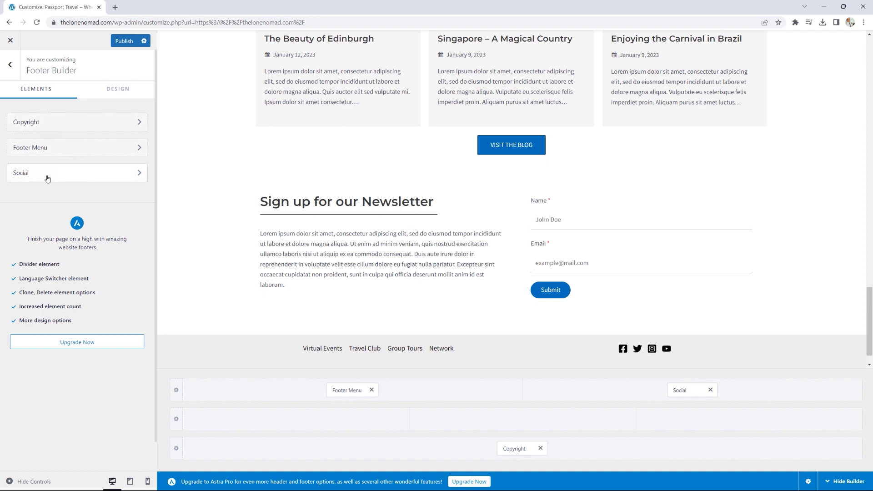
- Check Footer Builder's Design tab, then open the footer social icons' settings from the preview
left_click(118, 93)
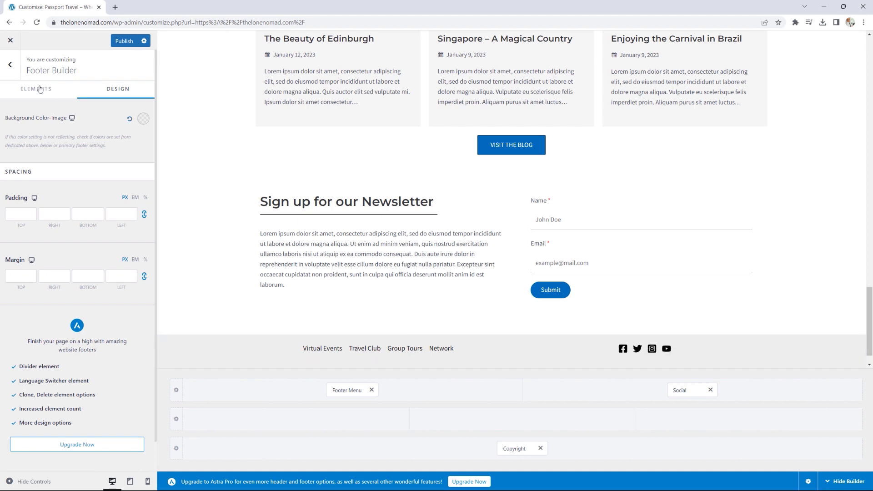
left_click(10, 64)
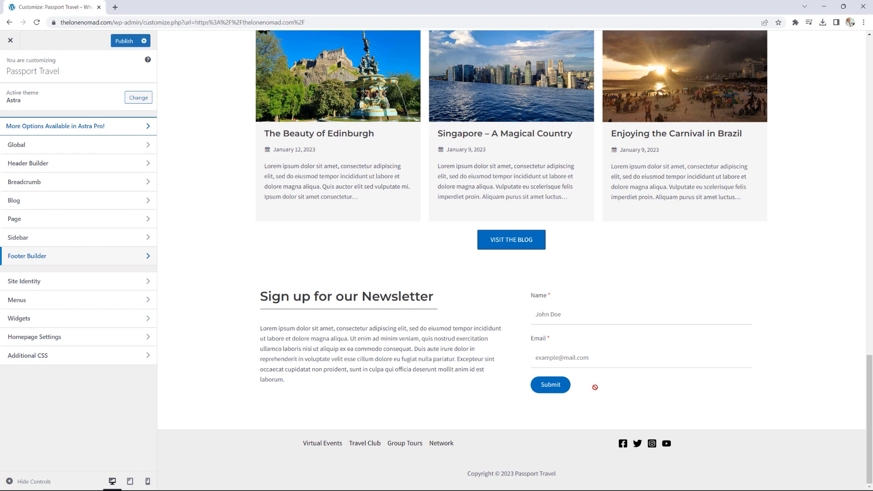
left_click(652, 445)
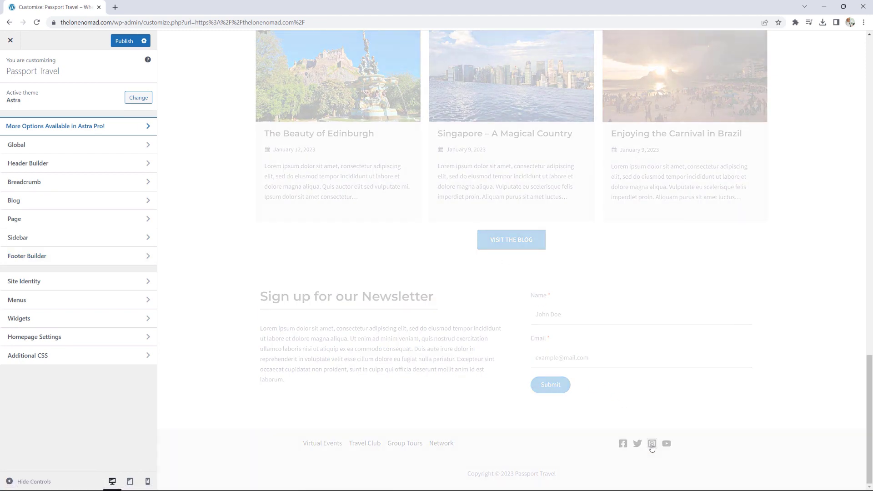
scroll(557, 327, "down", 20)
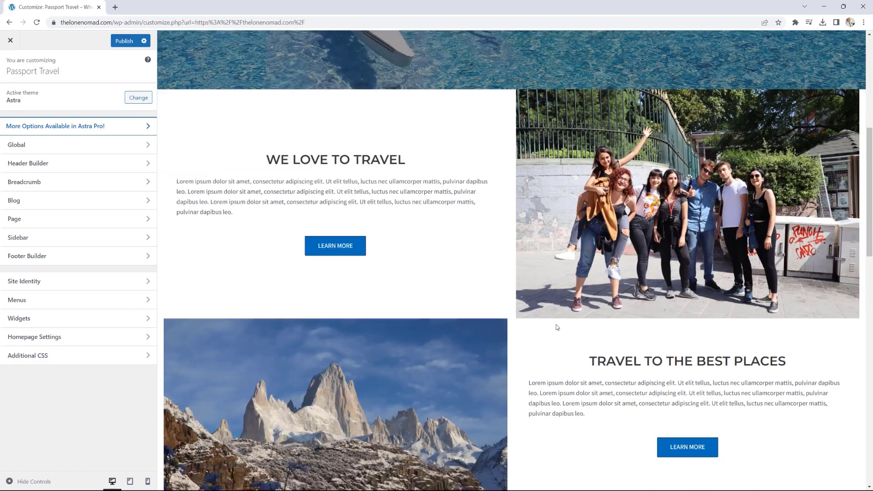
scroll(556, 327, "down", 1)
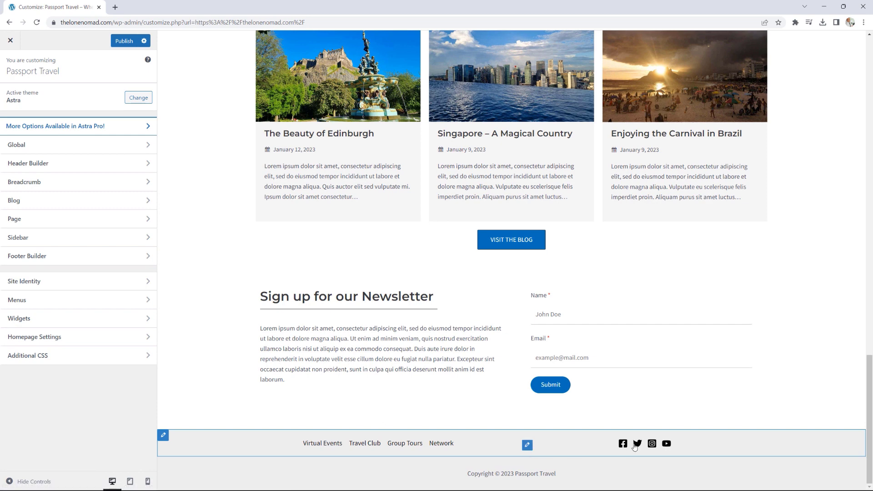
left_click(526, 446)
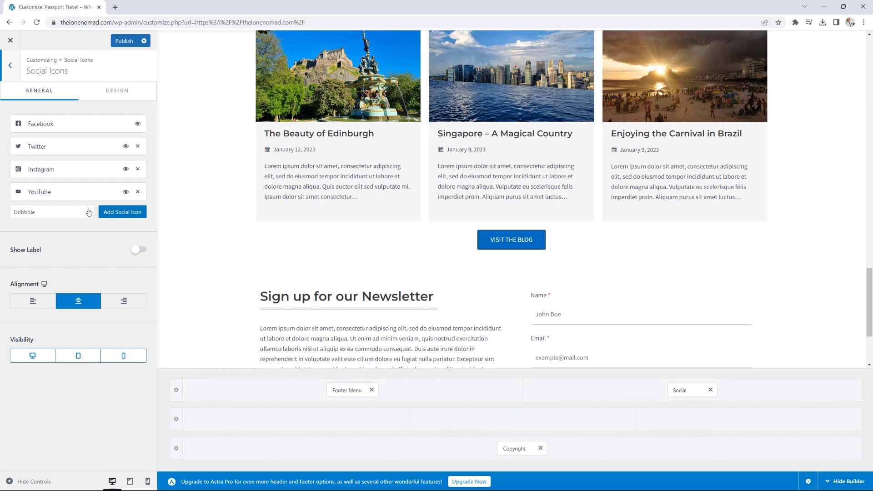
- Remove YouTube from the social icons, show their text labels, and publish the footer
left_click(138, 192)
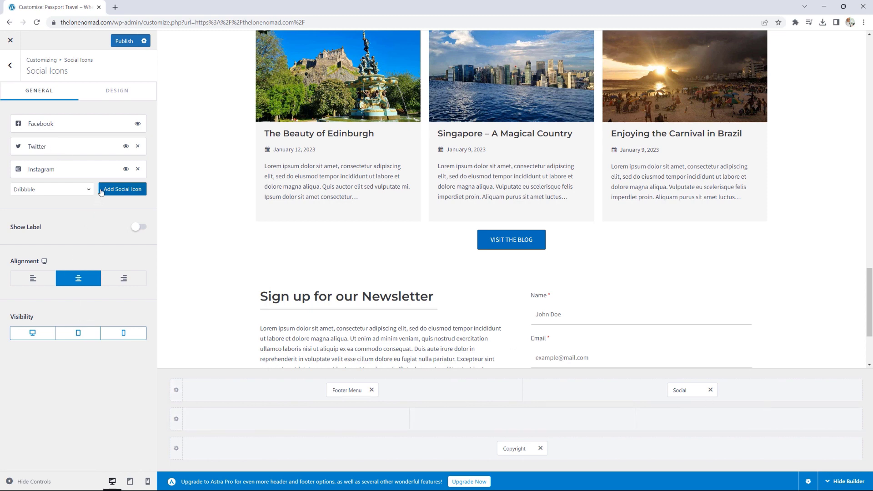
left_click(139, 227)
left_click(11, 69)
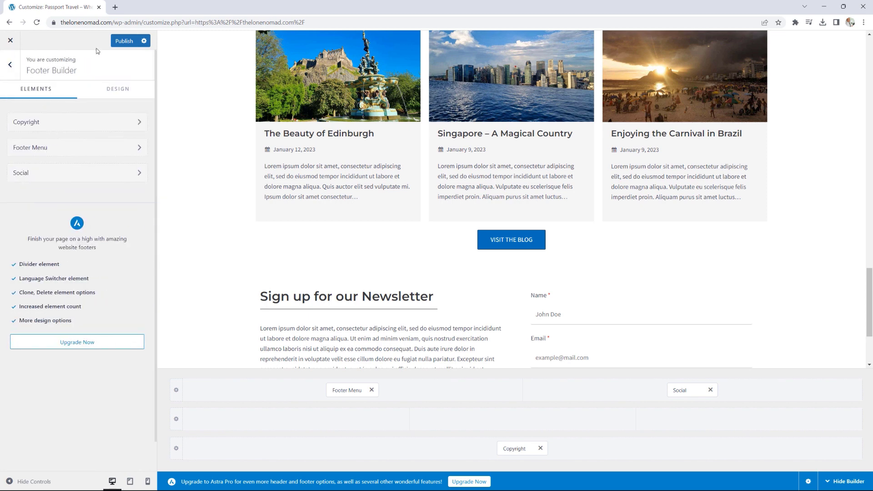
left_click(124, 42)
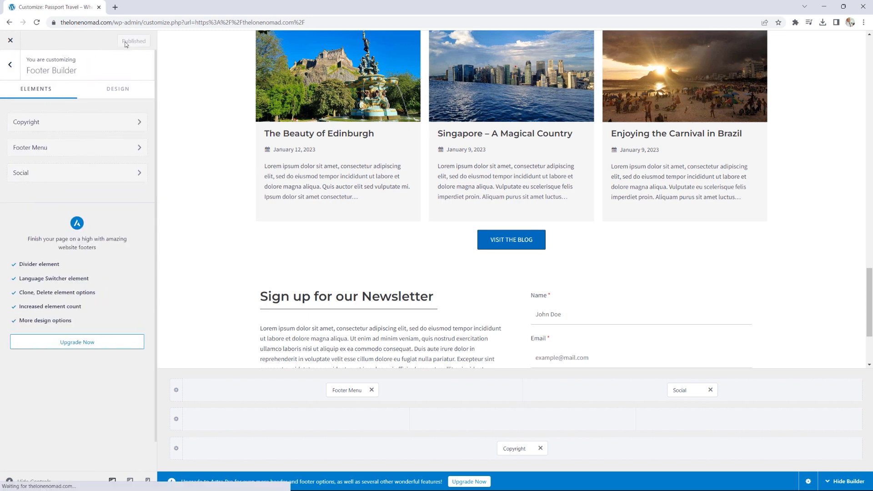
- Reload the Customizer and scroll the preview down to the footer
left_click(36, 22)
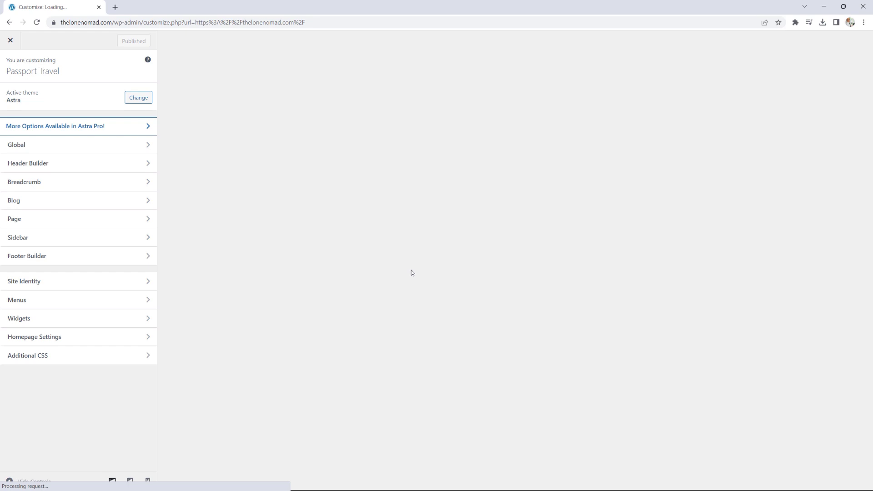
scroll(408, 269, "down", 5)
scroll(407, 250, "down", 20)
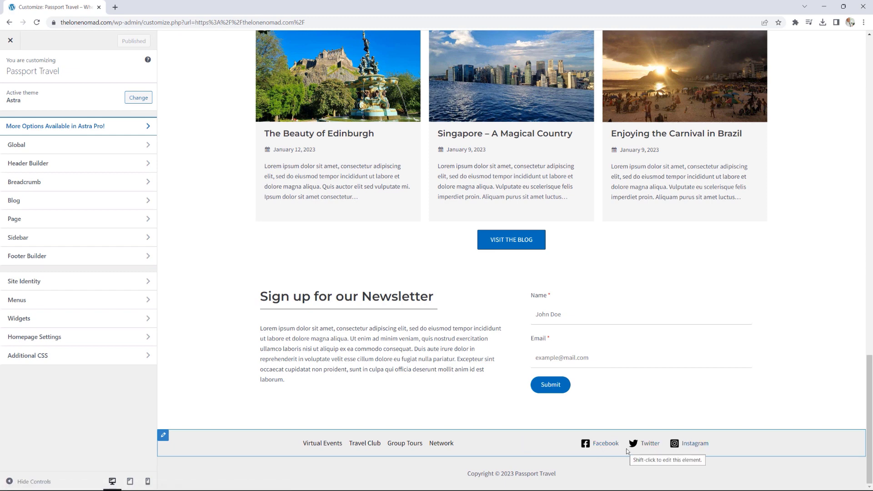
- Set the footer's Facebook, Twitter and Instagram icons to the blue preset at 26 px
left_click(44, 259)
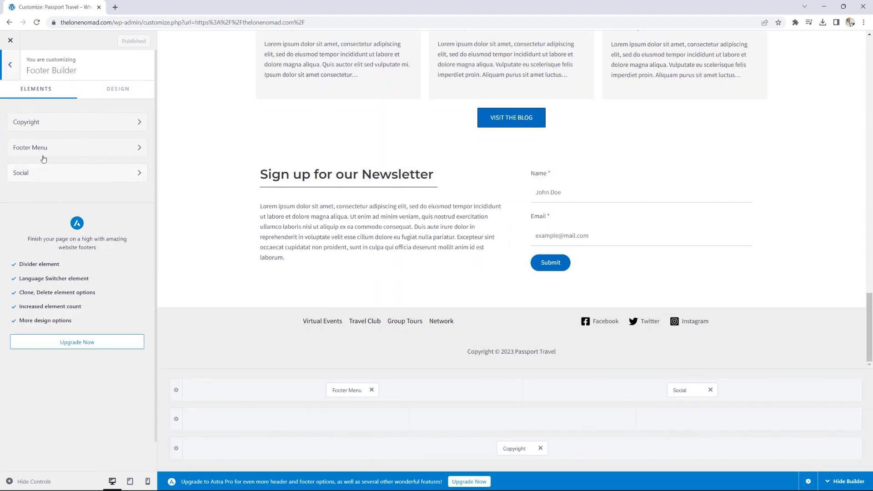
left_click(48, 174)
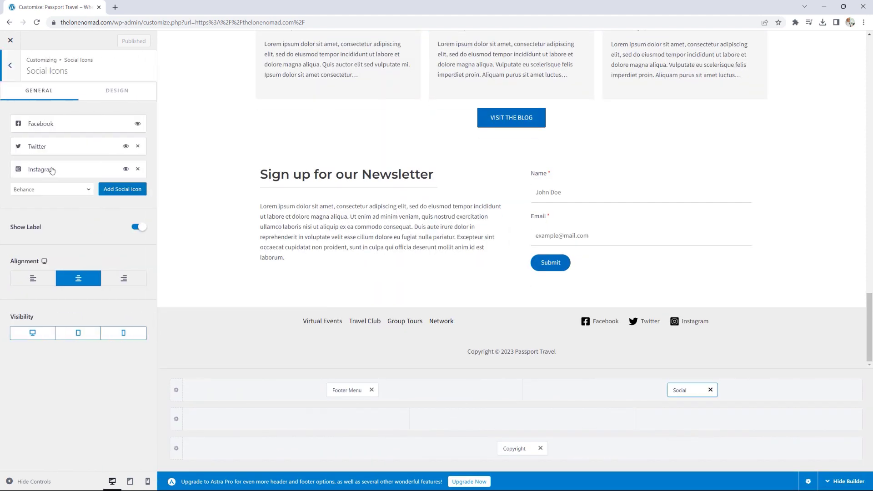
left_click(117, 93)
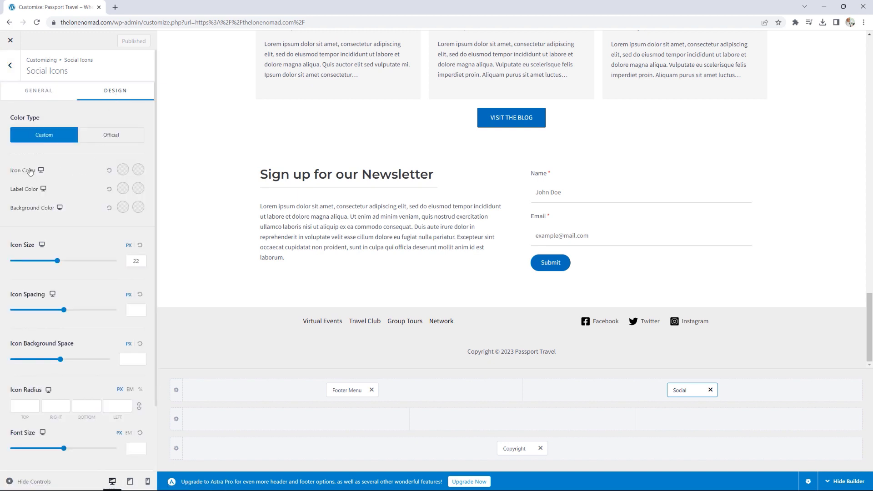
left_click(122, 171)
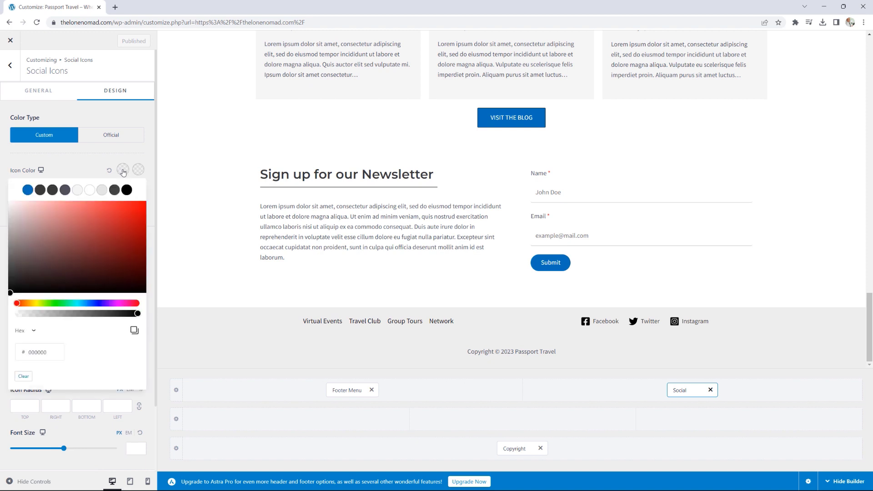
left_click(28, 190)
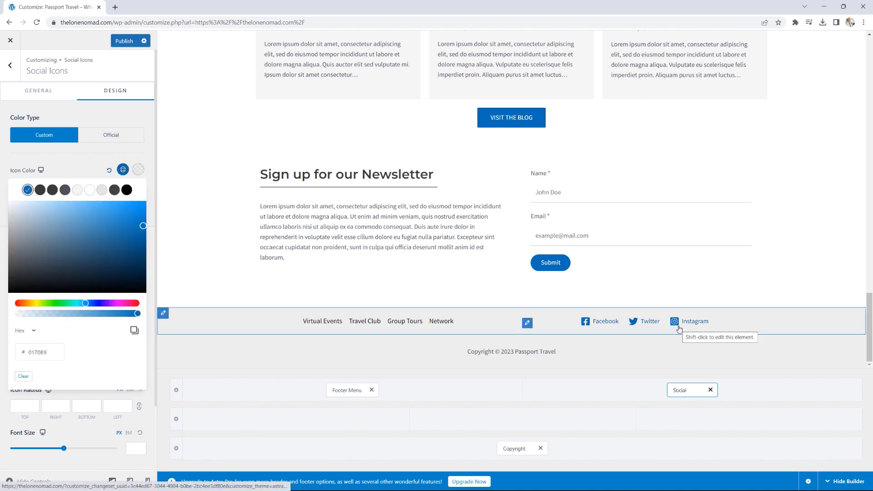
left_click(78, 158)
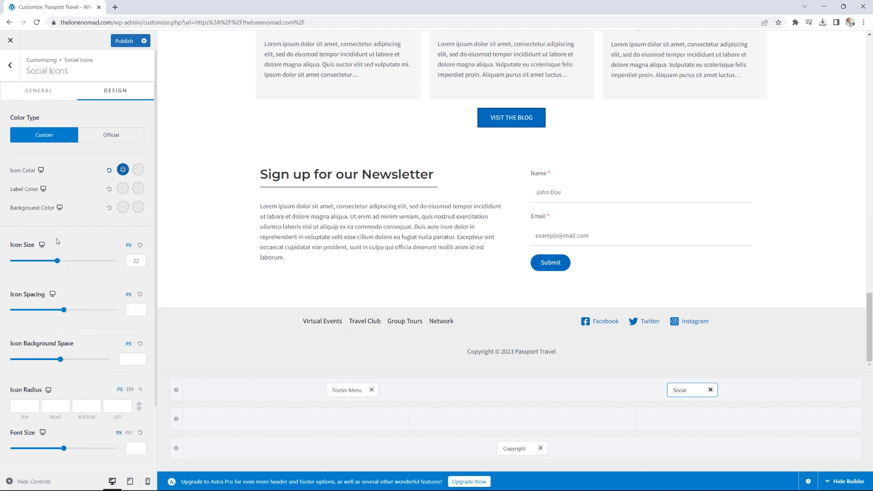
left_click_drag(57, 262, 66, 262)
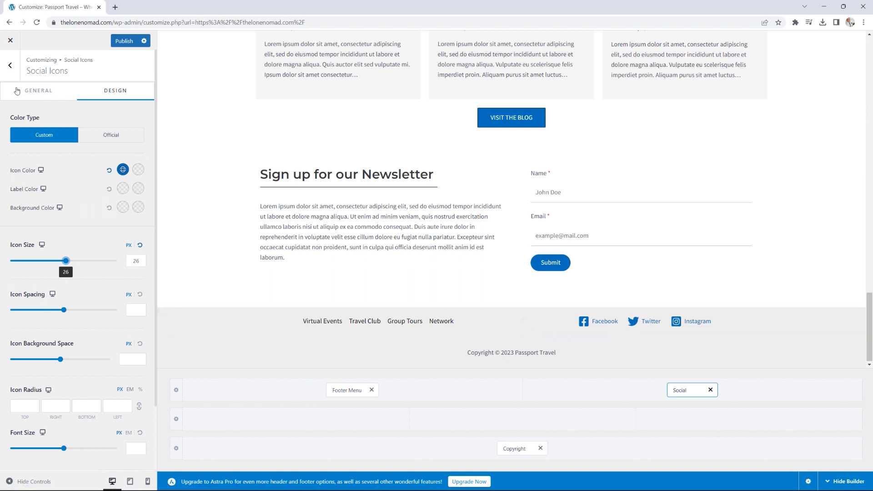
left_click(12, 67)
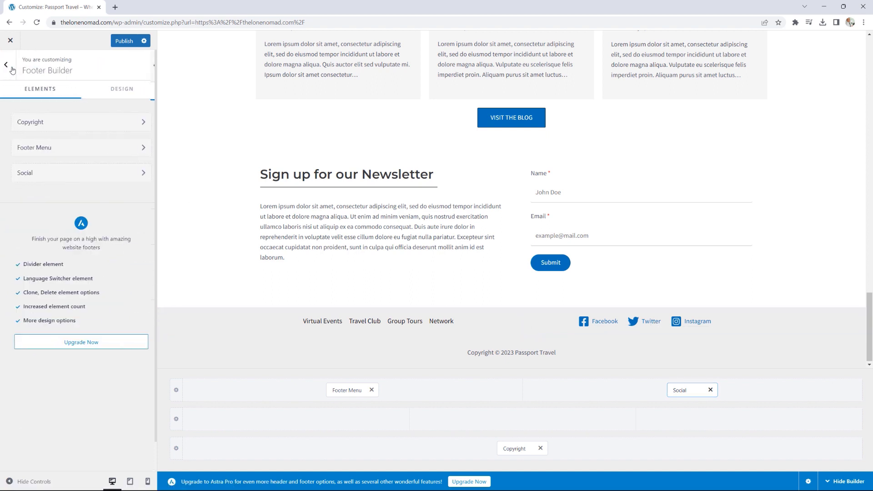
- Give the footer menu links the blue preset colour and an 18 px font size
left_click(59, 150)
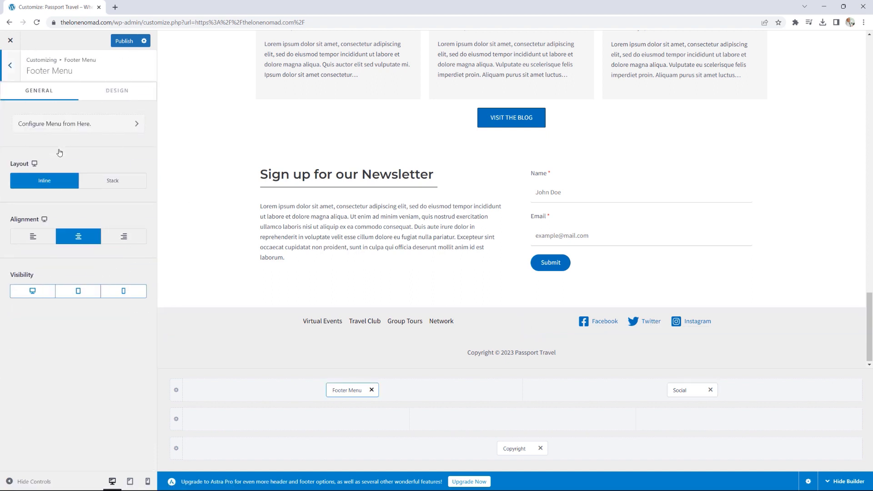
left_click(122, 93)
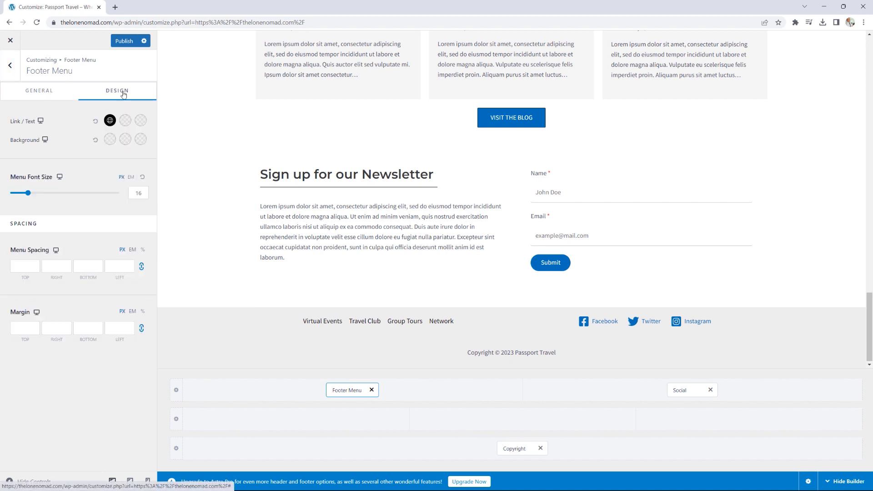
left_click(110, 121)
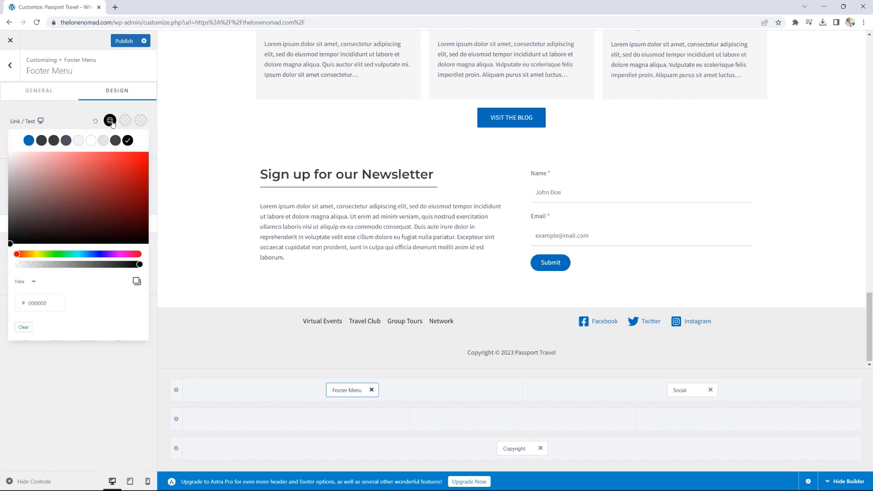
left_click(28, 140)
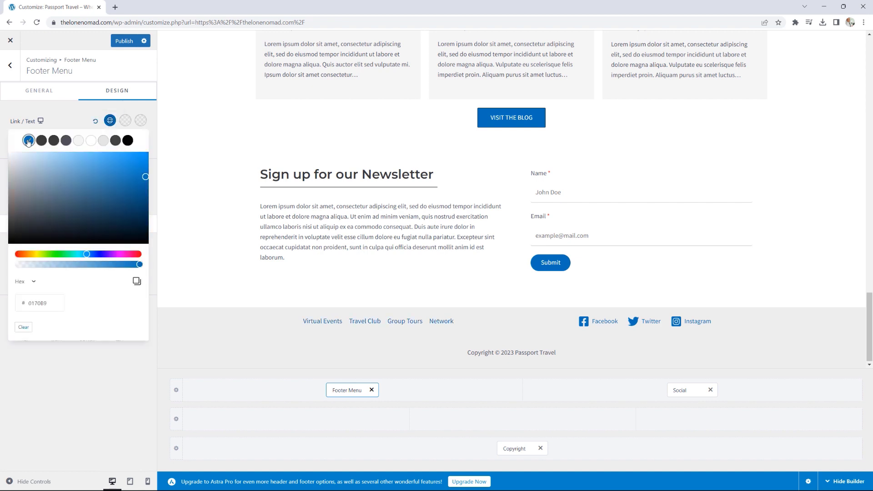
left_click(65, 116)
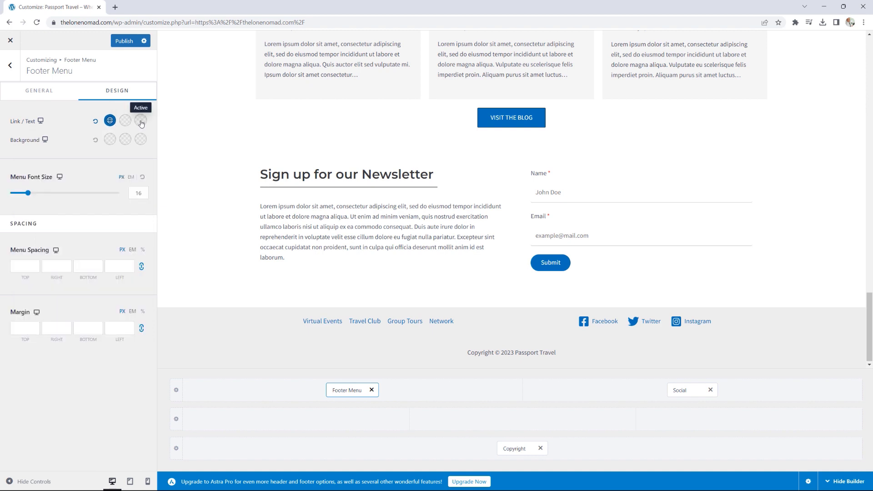
left_click(140, 193)
left_click(28, 194)
left_click_drag(29, 196, 31, 196)
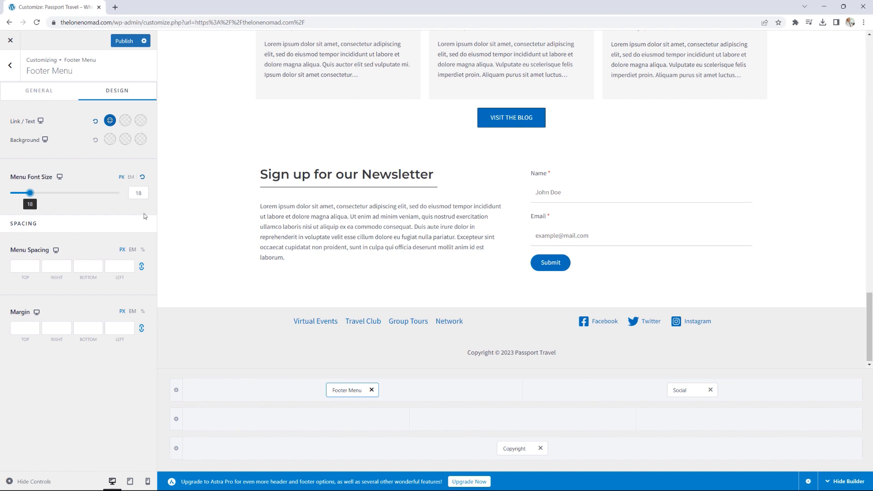
left_click(12, 70)
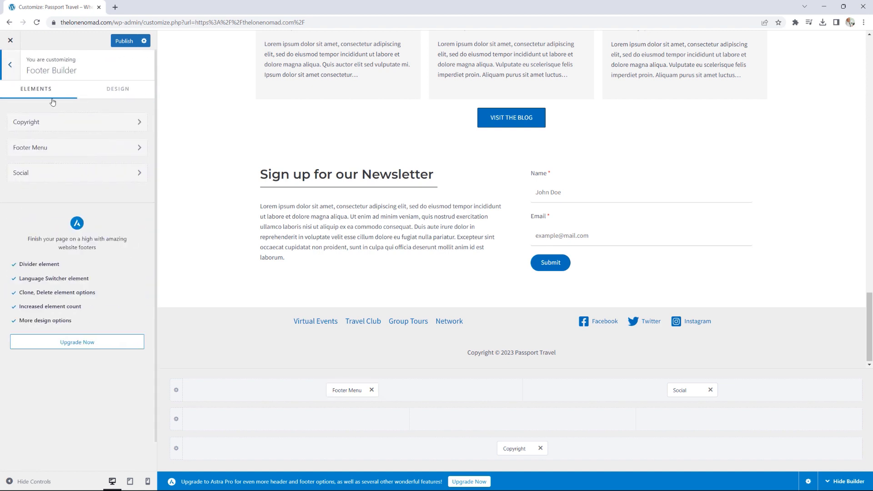
- Style the copyright line as 18 px black text
left_click(52, 126)
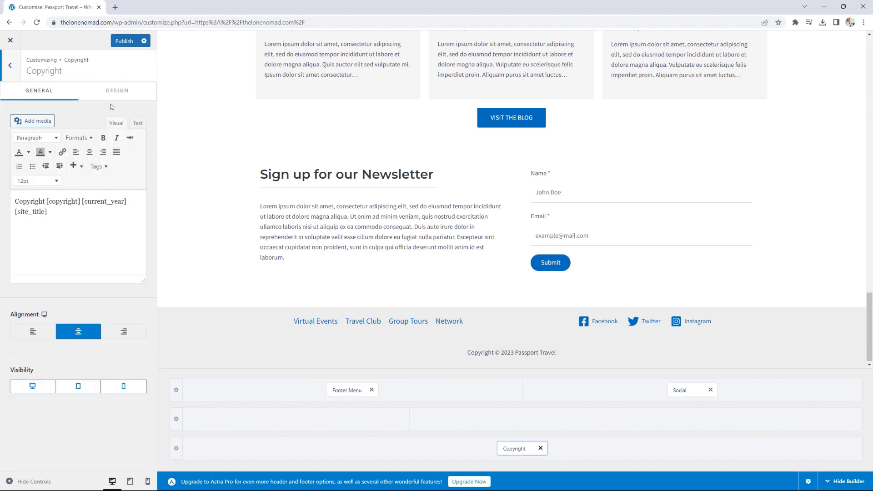
left_click(123, 95)
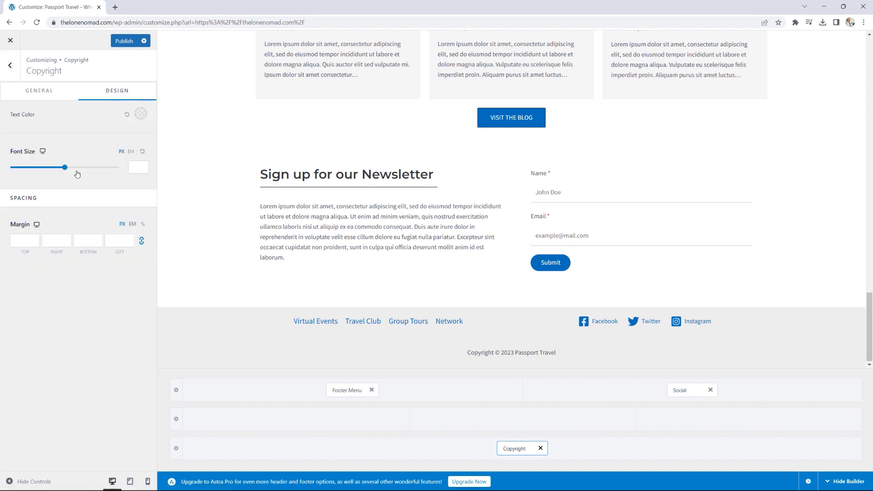
left_click(136, 167)
left_click(65, 167)
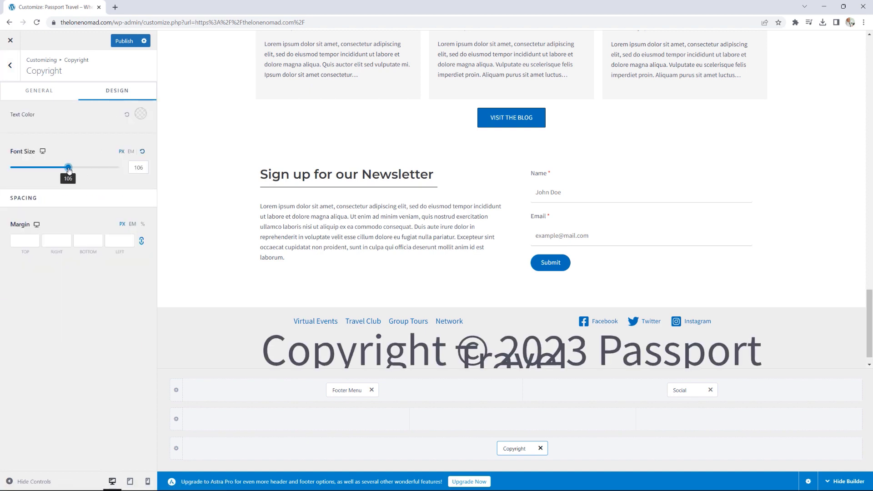
left_click_drag(65, 169, 23, 168)
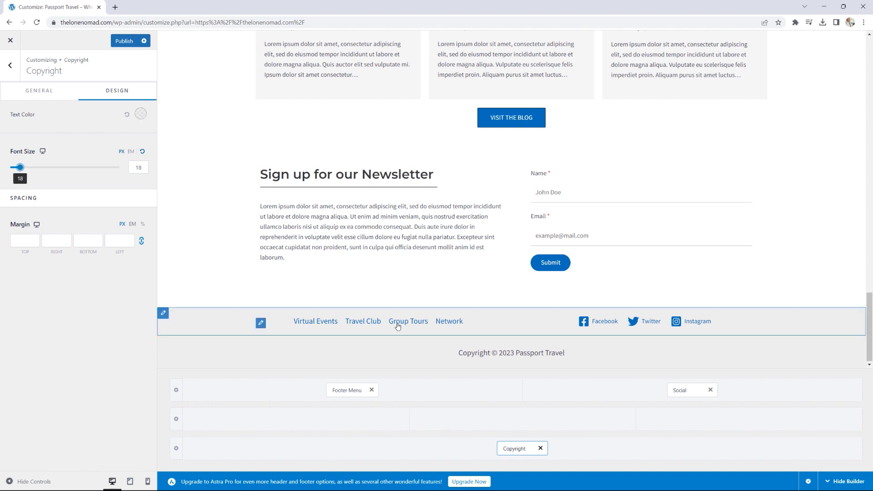
left_click(140, 114)
left_click(29, 134)
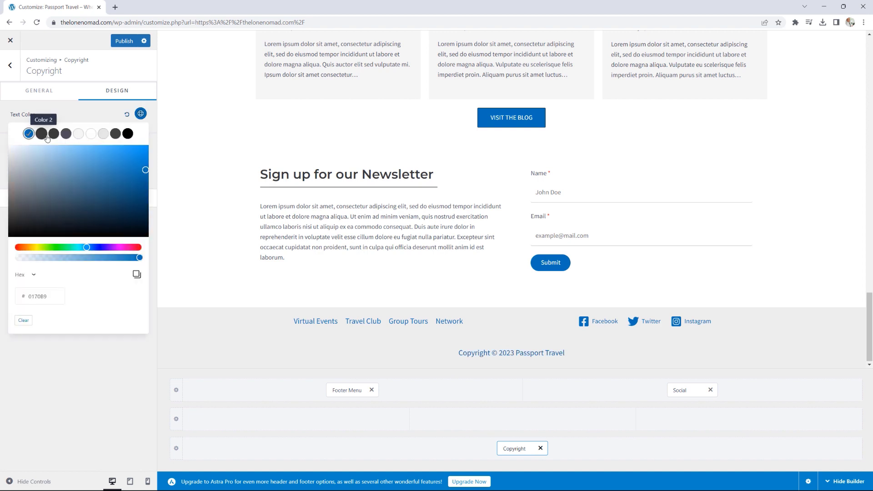
left_click(127, 134)
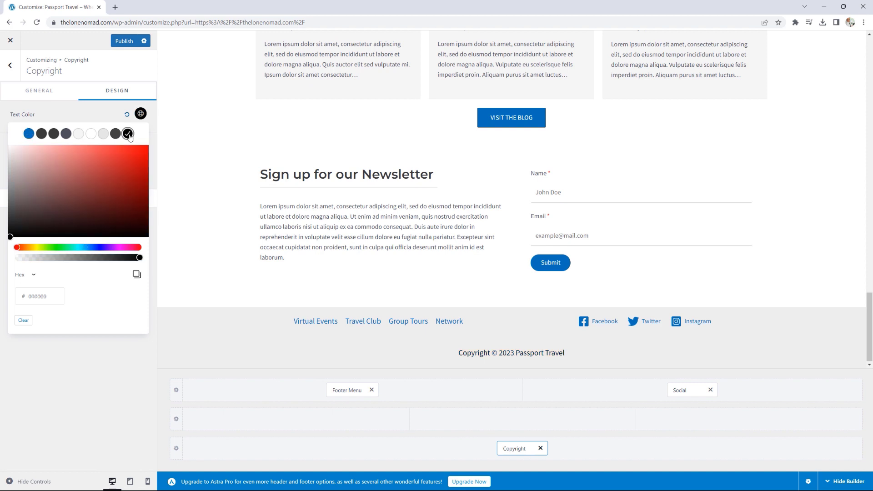
- Publish the footer changes and check the footer on the live home page
left_click(132, 41)
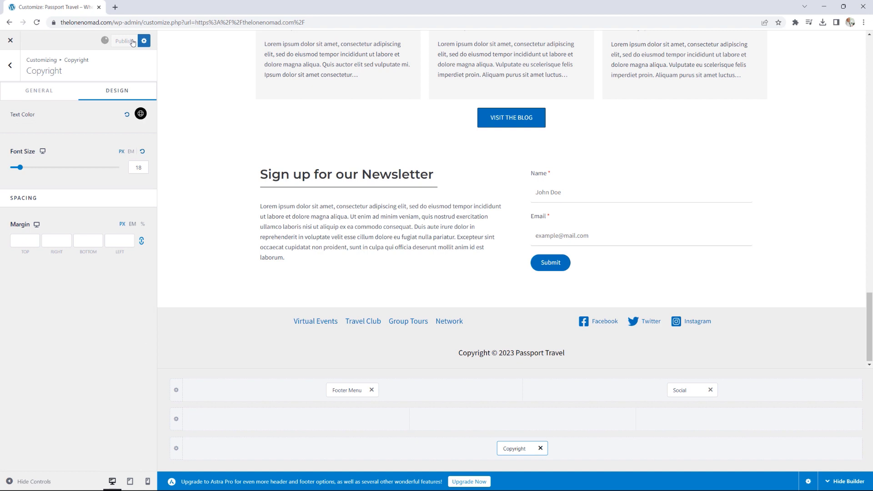
left_click(11, 42)
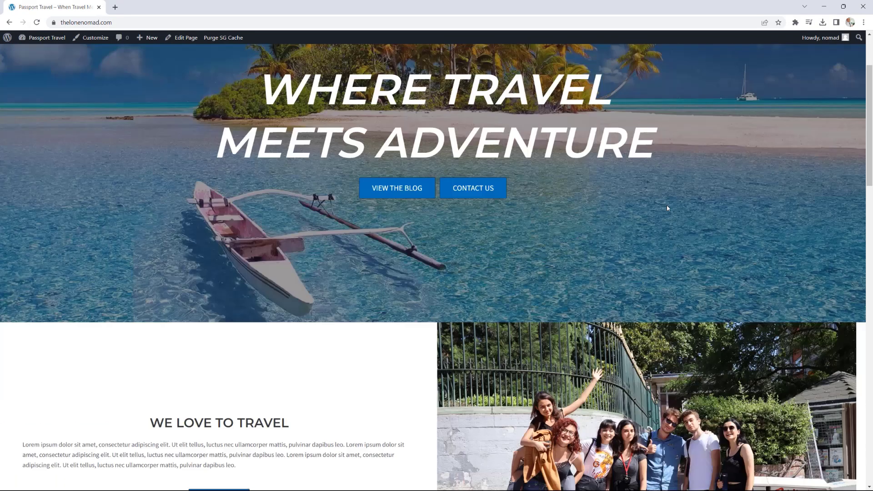
scroll(667, 207, "down", 20)
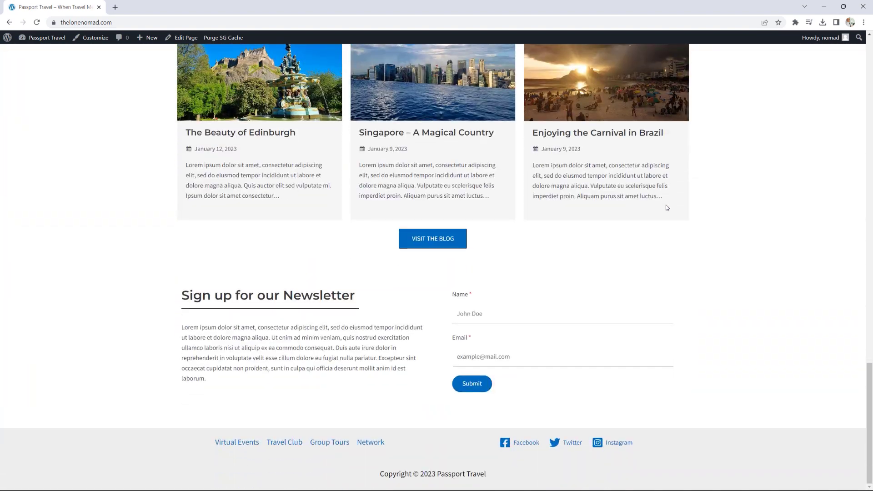